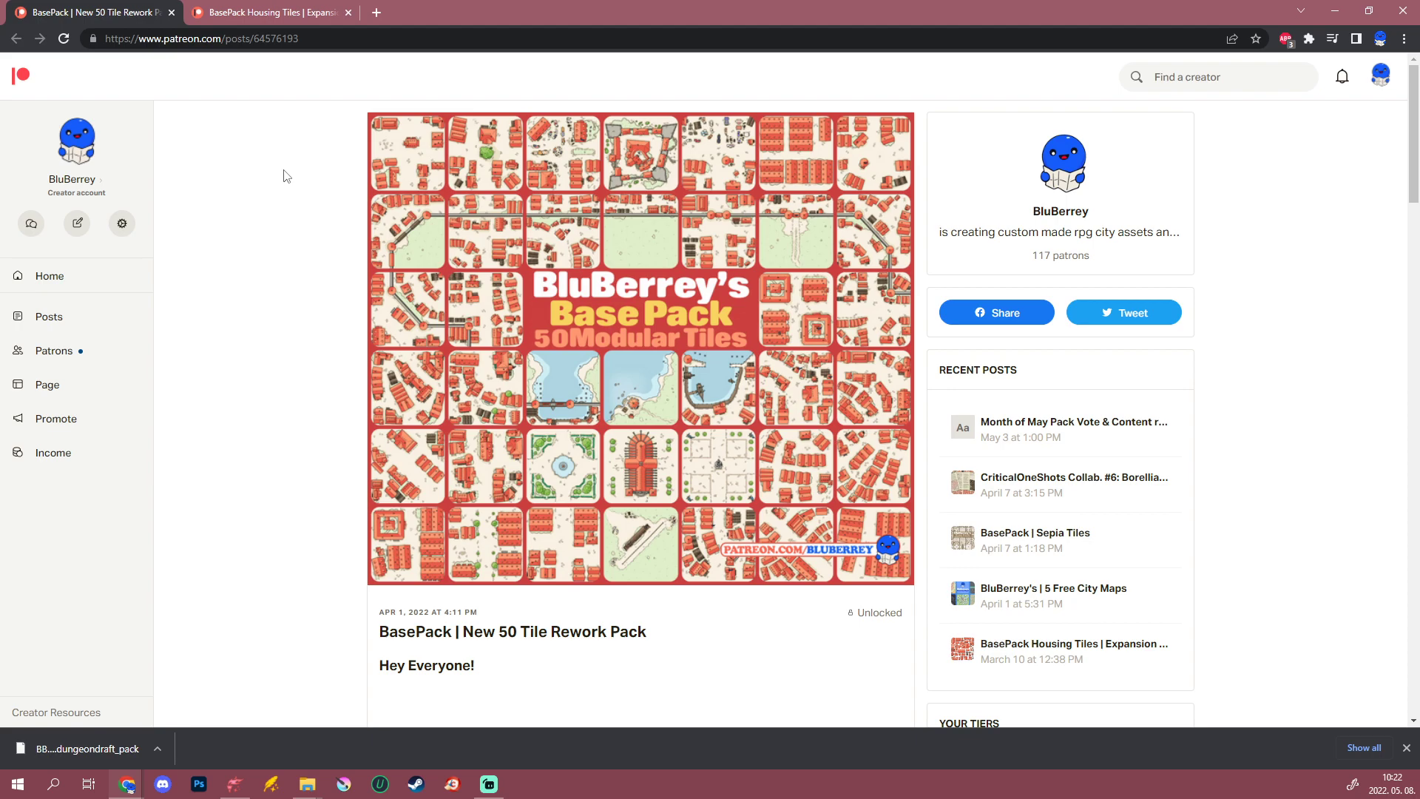
# Step: Download the BB BasePack Colored.dungeondraft_pack attachment from the New 50 Tile Rework Pack post
pyautogui.scroll(-3, 292, 178)
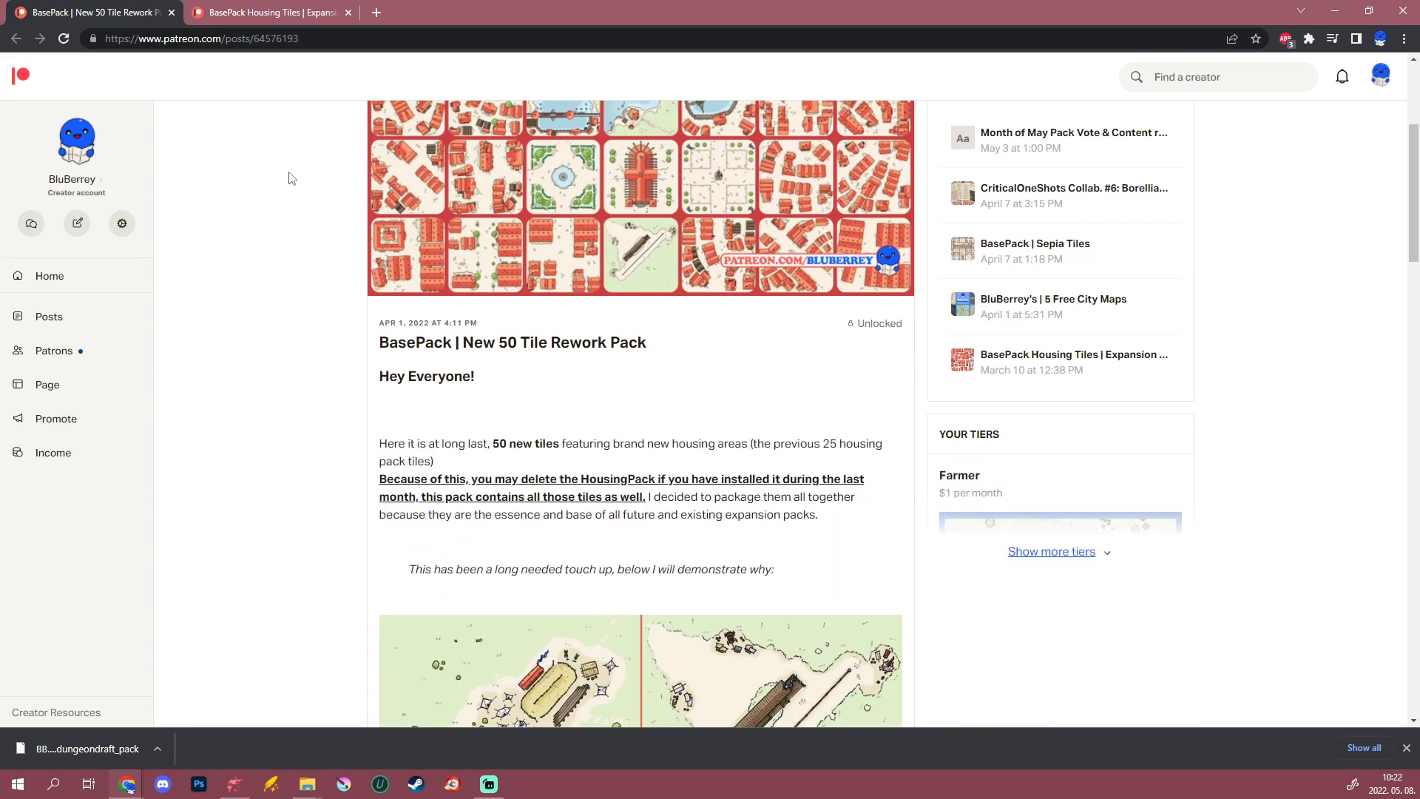
pyautogui.scroll(-20, 292, 178)
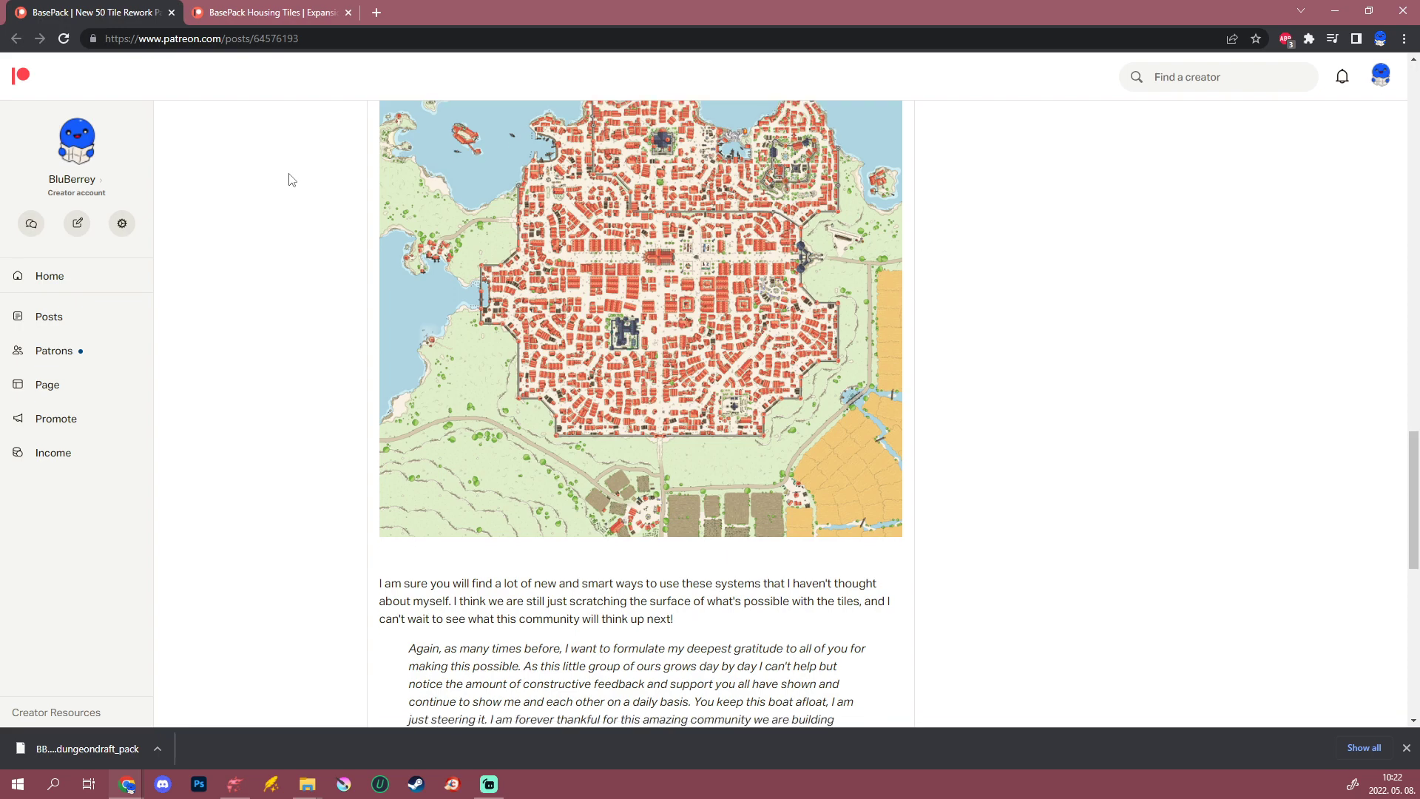
pyautogui.scroll(-7, 292, 180)
pyautogui.scroll(3, 294, 181)
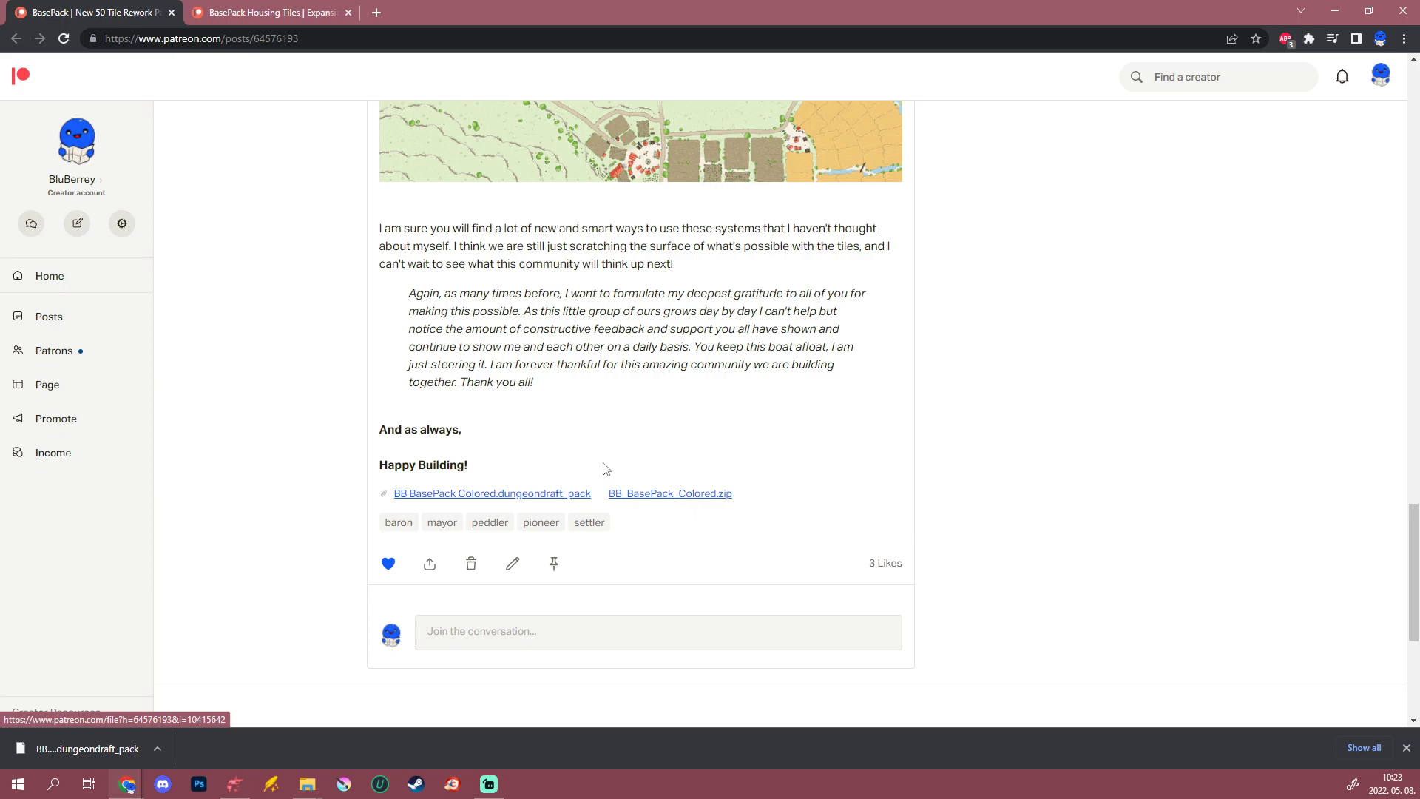
pyautogui.click(517, 503)
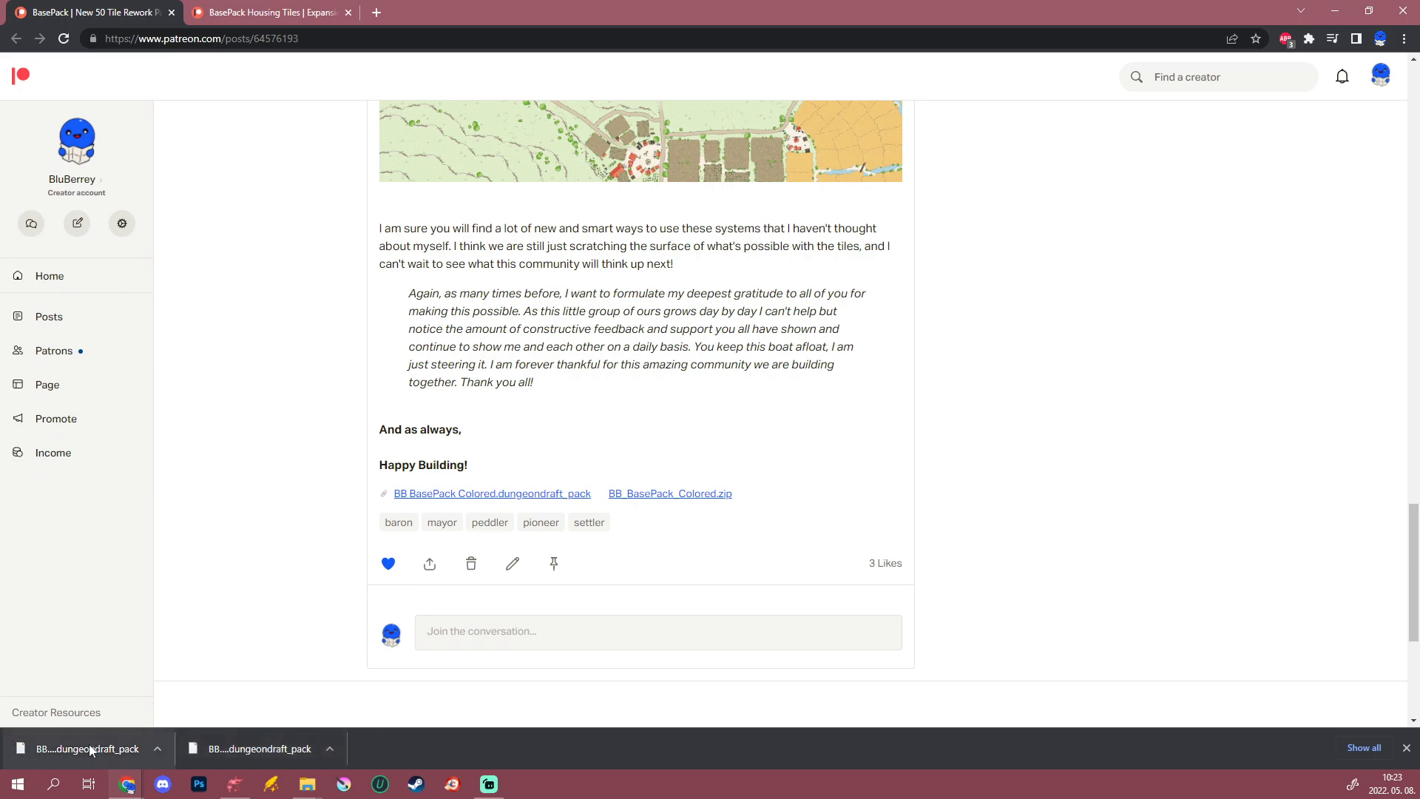
pyautogui.scroll(20, 321, 362)
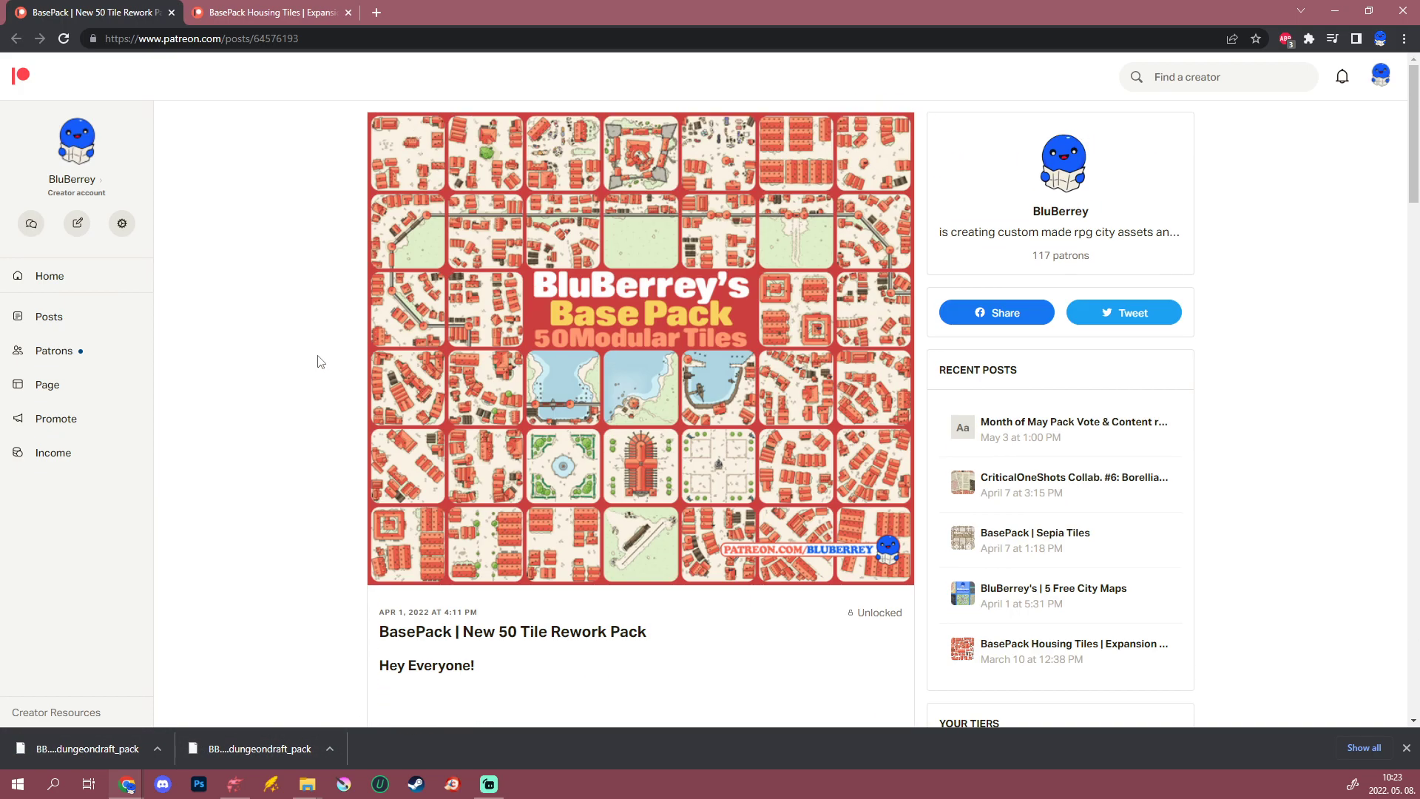
# Step: Download BB 51 Assets Houses1.dungeondraft_pack and BB_BasePackAssets_Houses1.zip from the BasePack Housing Tiles post
pyautogui.click(250, 10)
pyautogui.scroll(-7, 367, 414)
pyautogui.scroll(-6, 437, 317)
pyautogui.scroll(3, 527, 385)
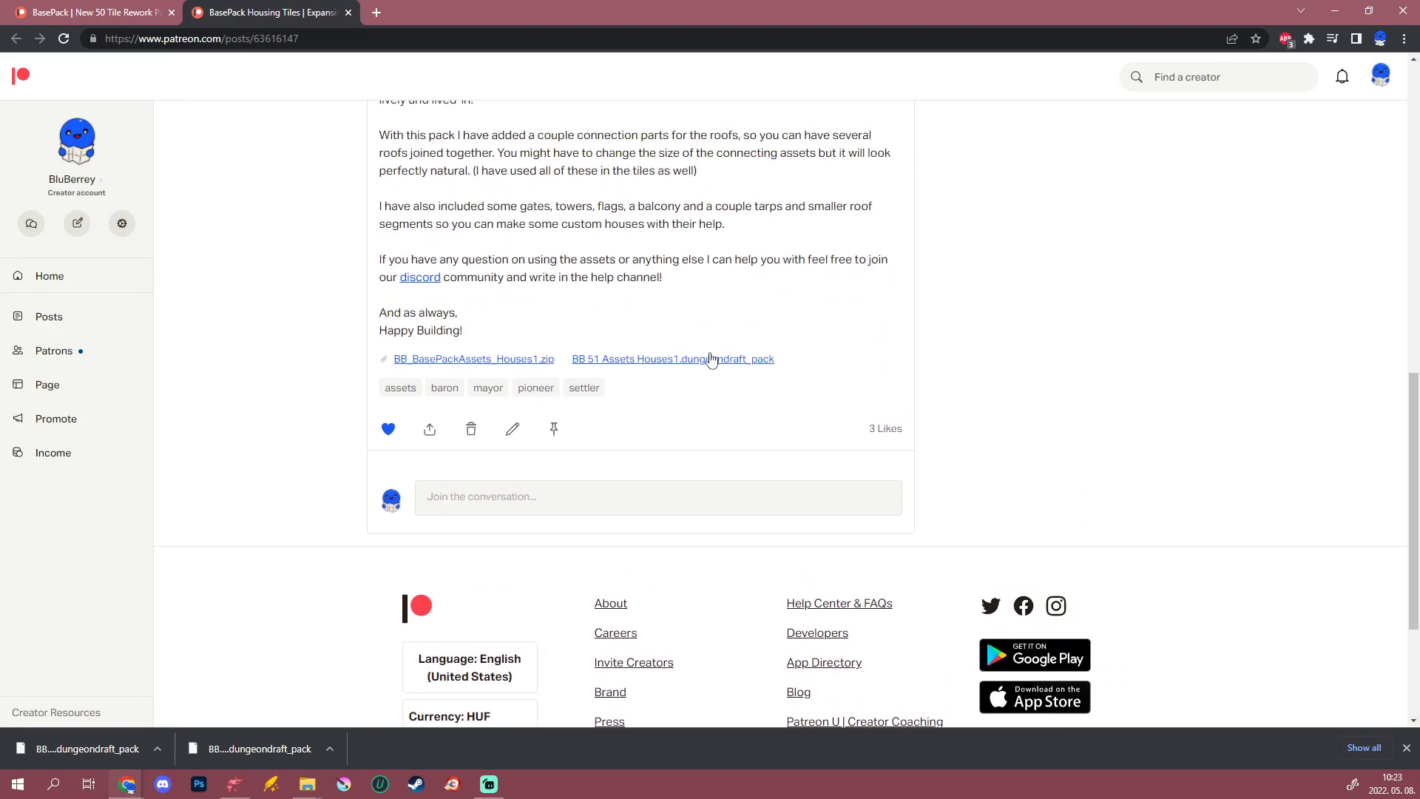
pyautogui.click(711, 360)
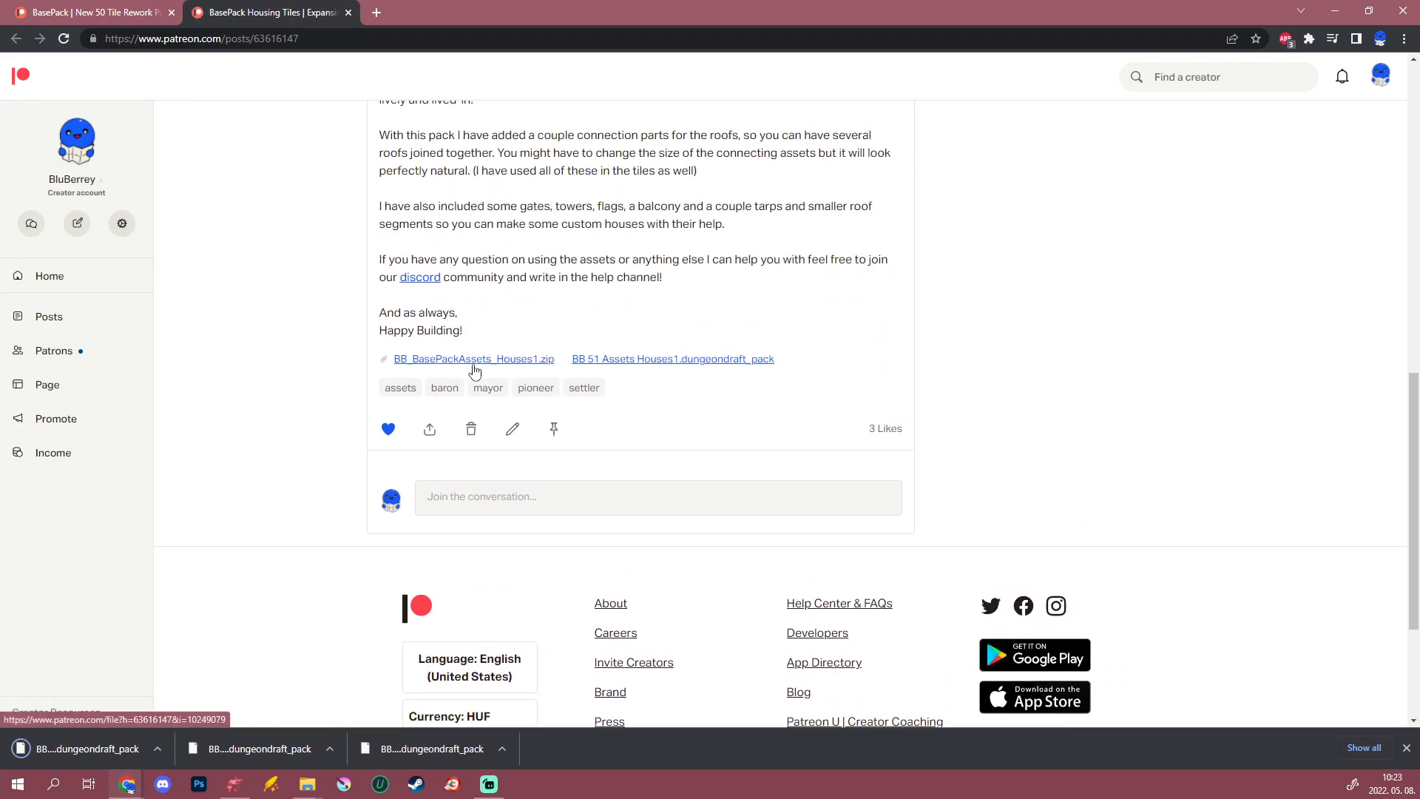
pyautogui.click(475, 360)
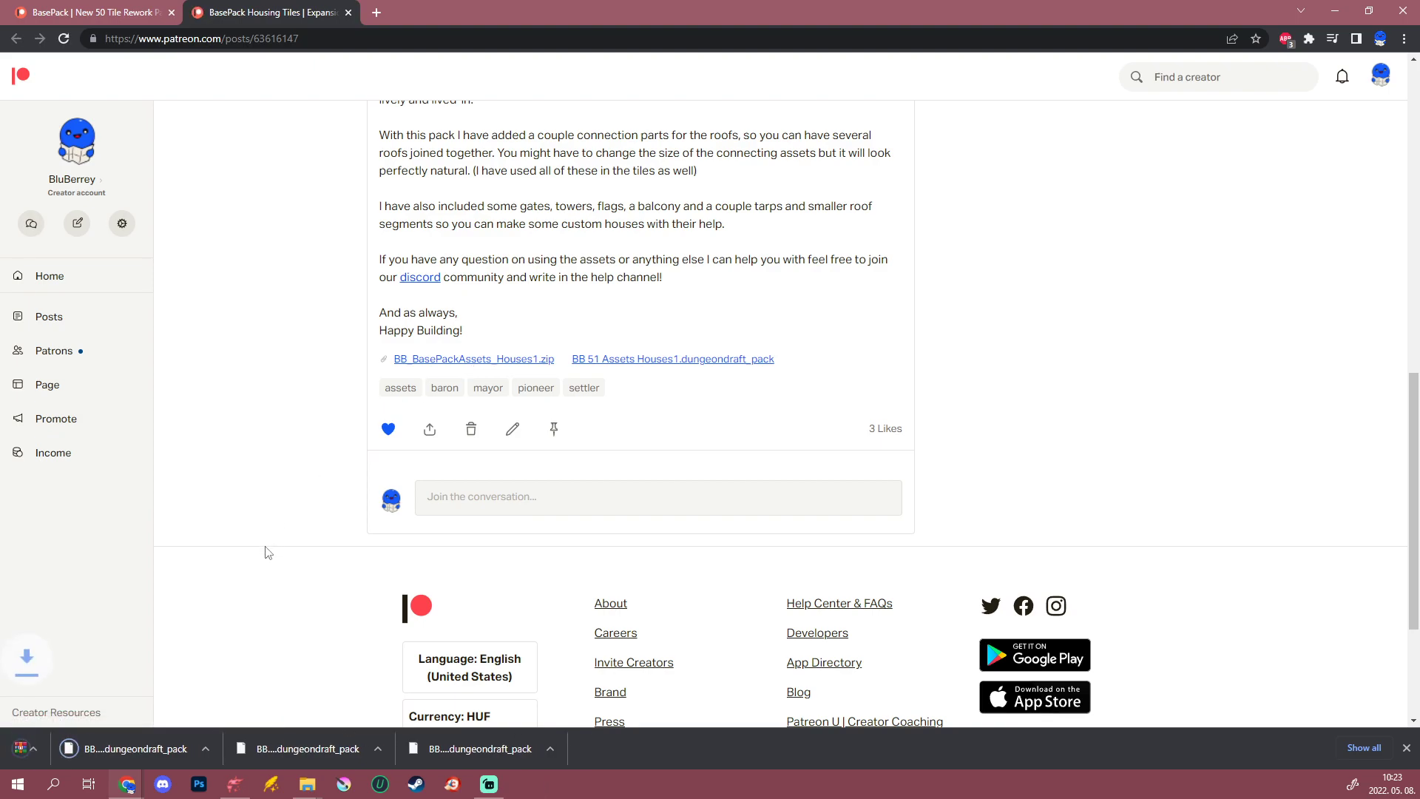
# Step: Open the downloaded BB_BasePackAssets_Houses1 archive, examine the PNG files in its BASEREMAKE folder, and close it
pyautogui.click(76, 746)
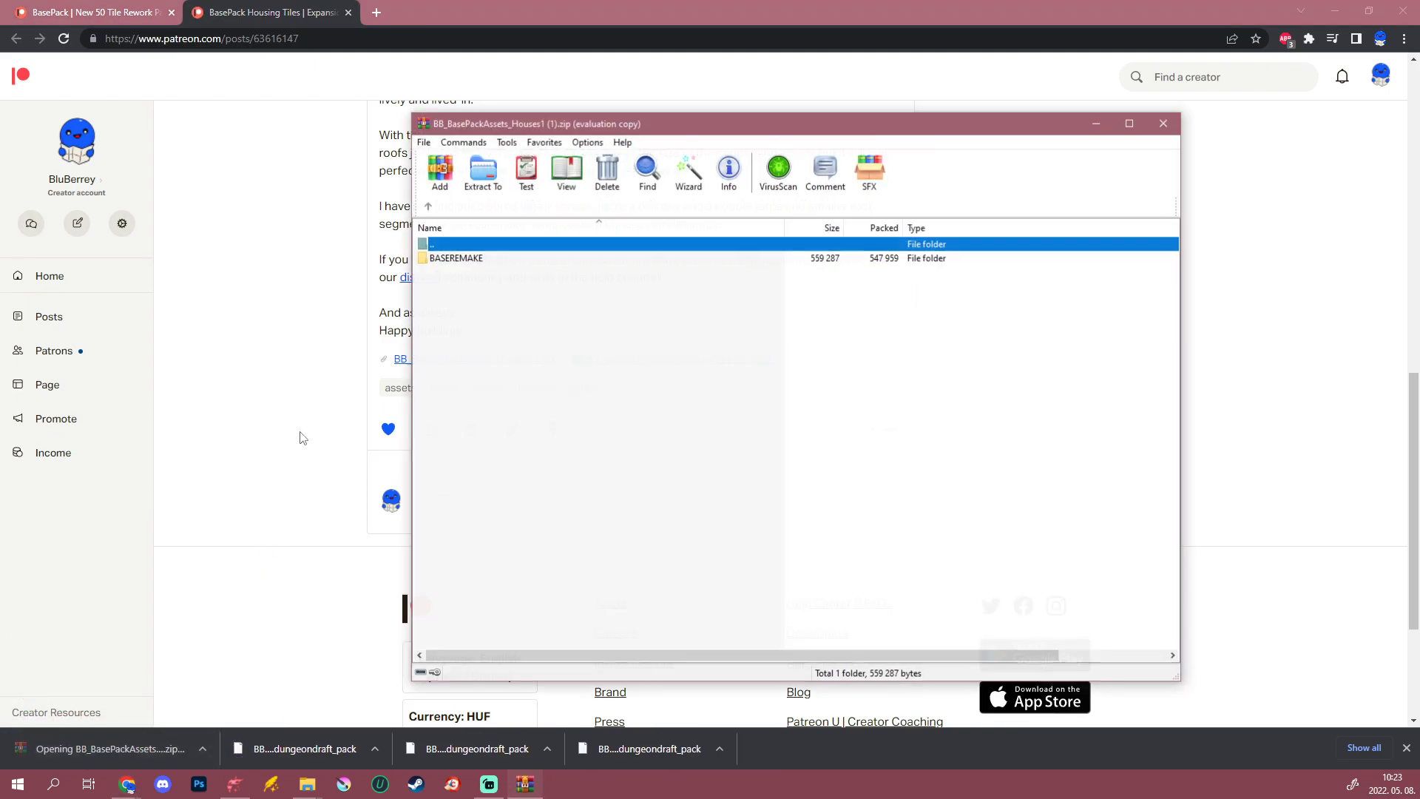
pyautogui.doubleClick(460, 258)
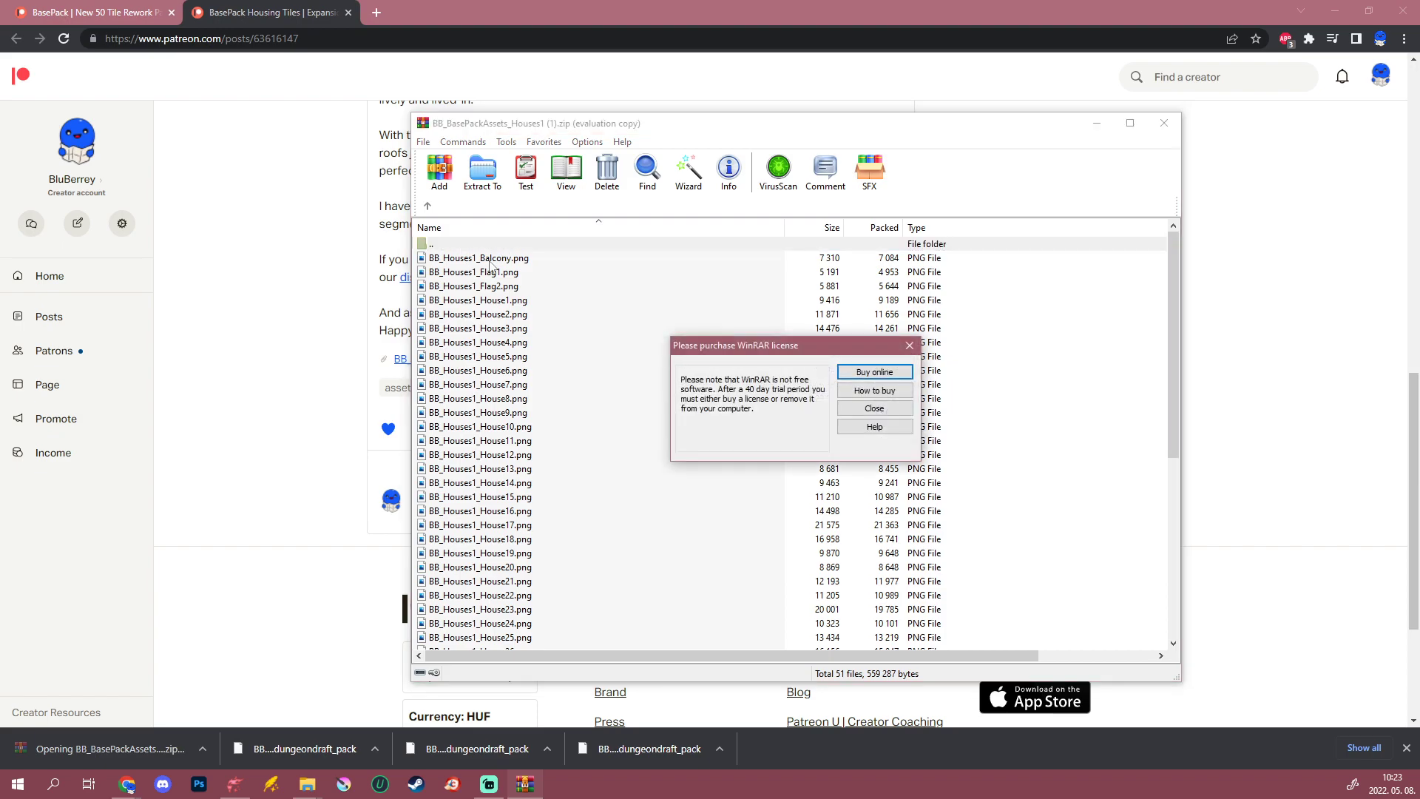
pyautogui.click(874, 406)
pyautogui.scroll(-8, 574, 377)
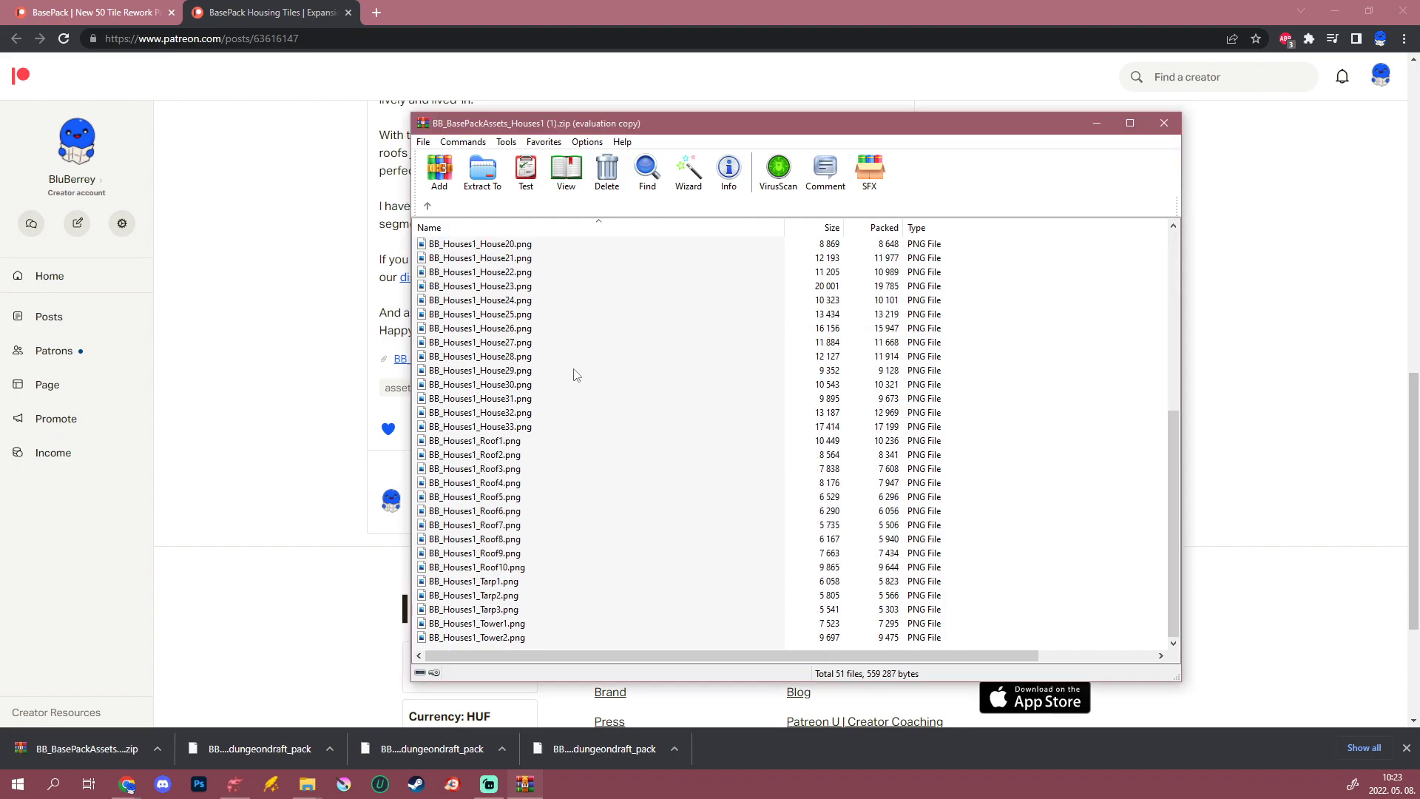
pyautogui.press('Home')
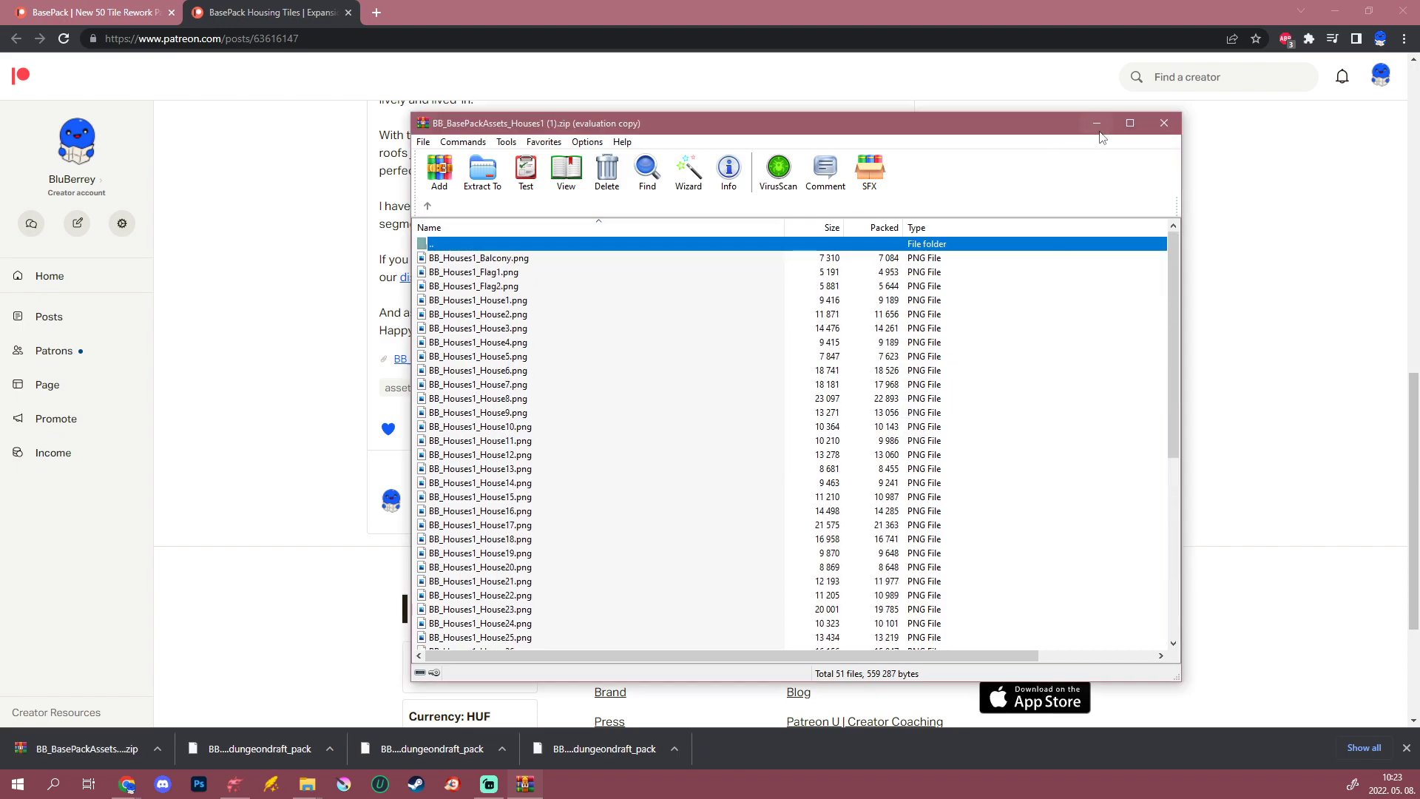
pyautogui.click(1165, 123)
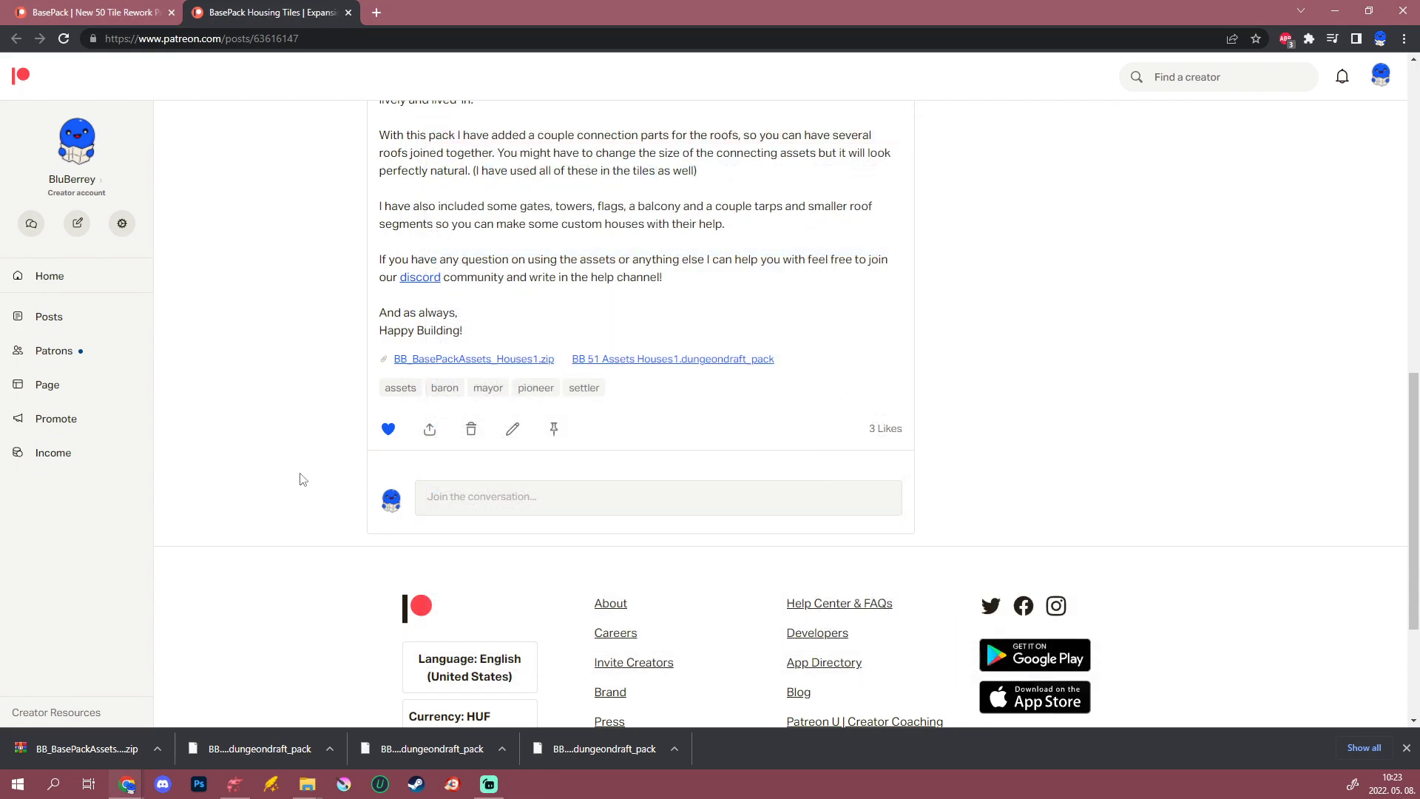
# Step: Switch to the Dungeondraft Custom Assets folder in File Explorer
pyautogui.scroll(4, 296, 503)
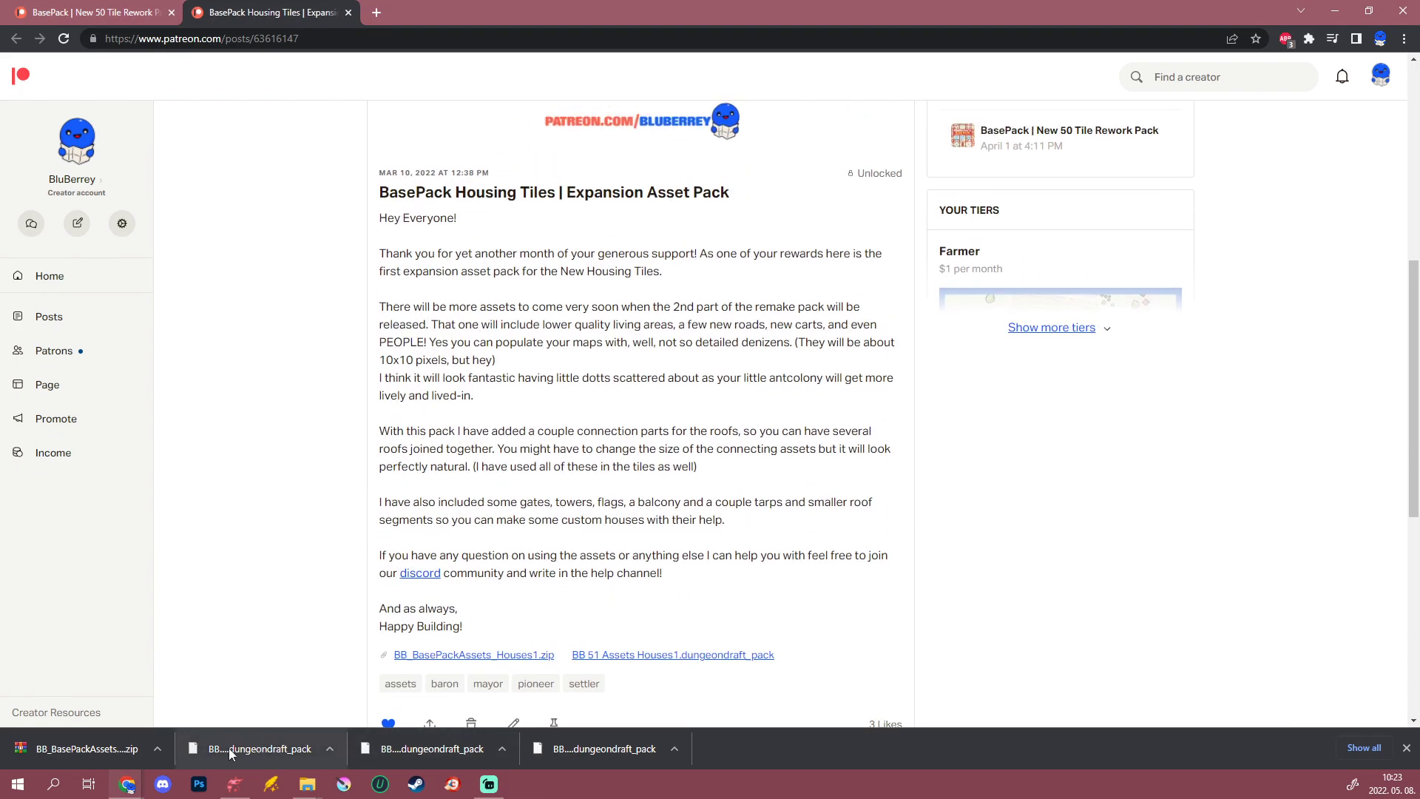
pyautogui.moveTo(318, 794)
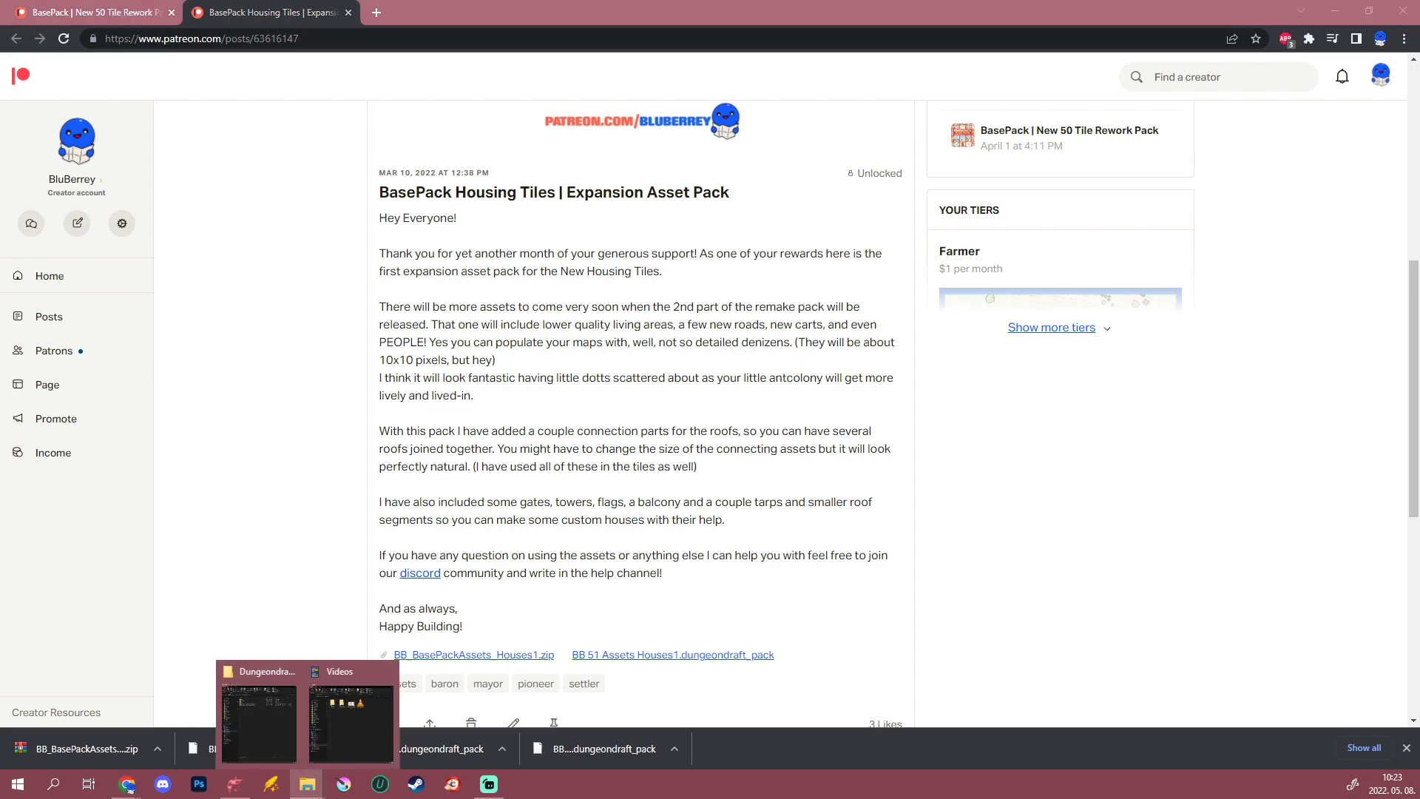
pyautogui.click(261, 725)
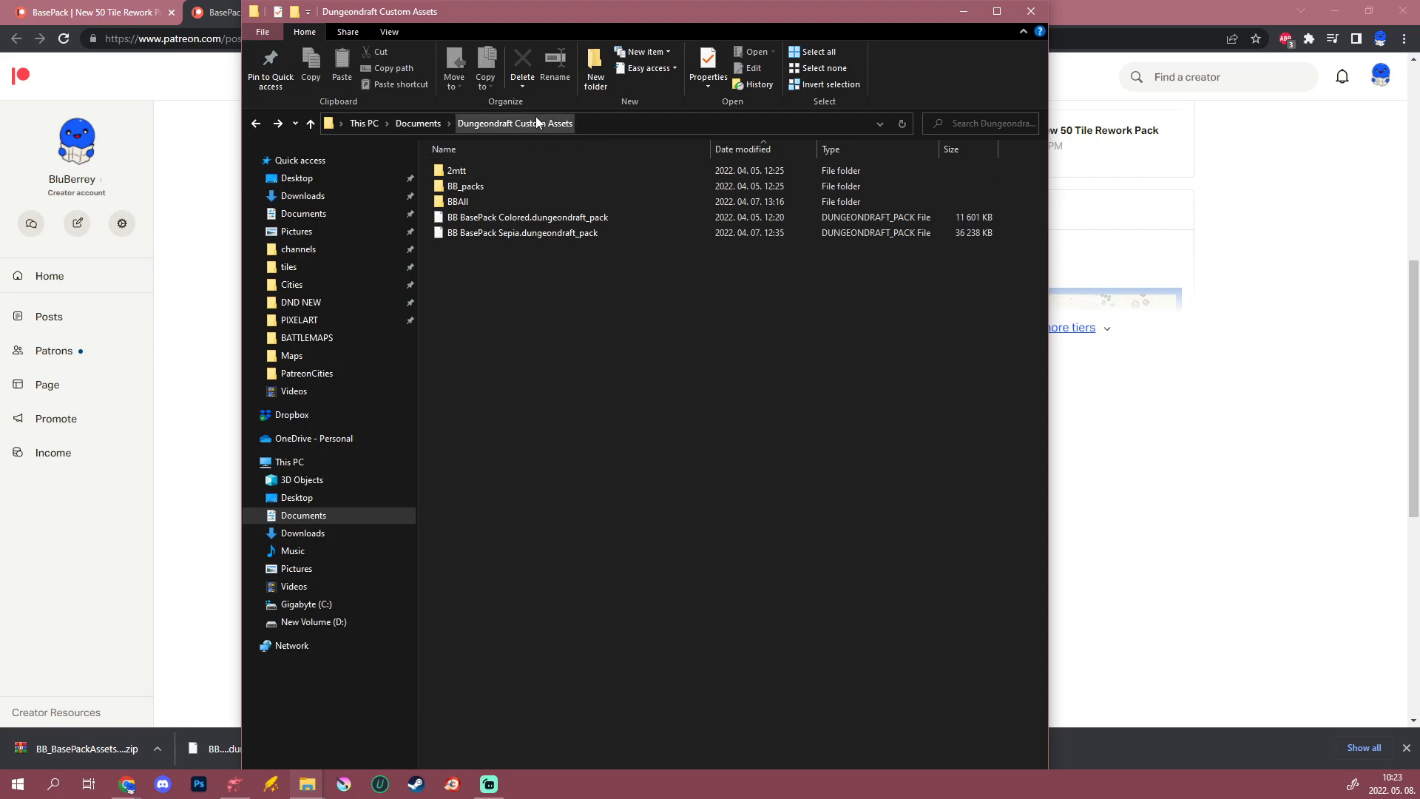
pyautogui.rightClick(567, 312)
pyautogui.moveTo(477, 566)
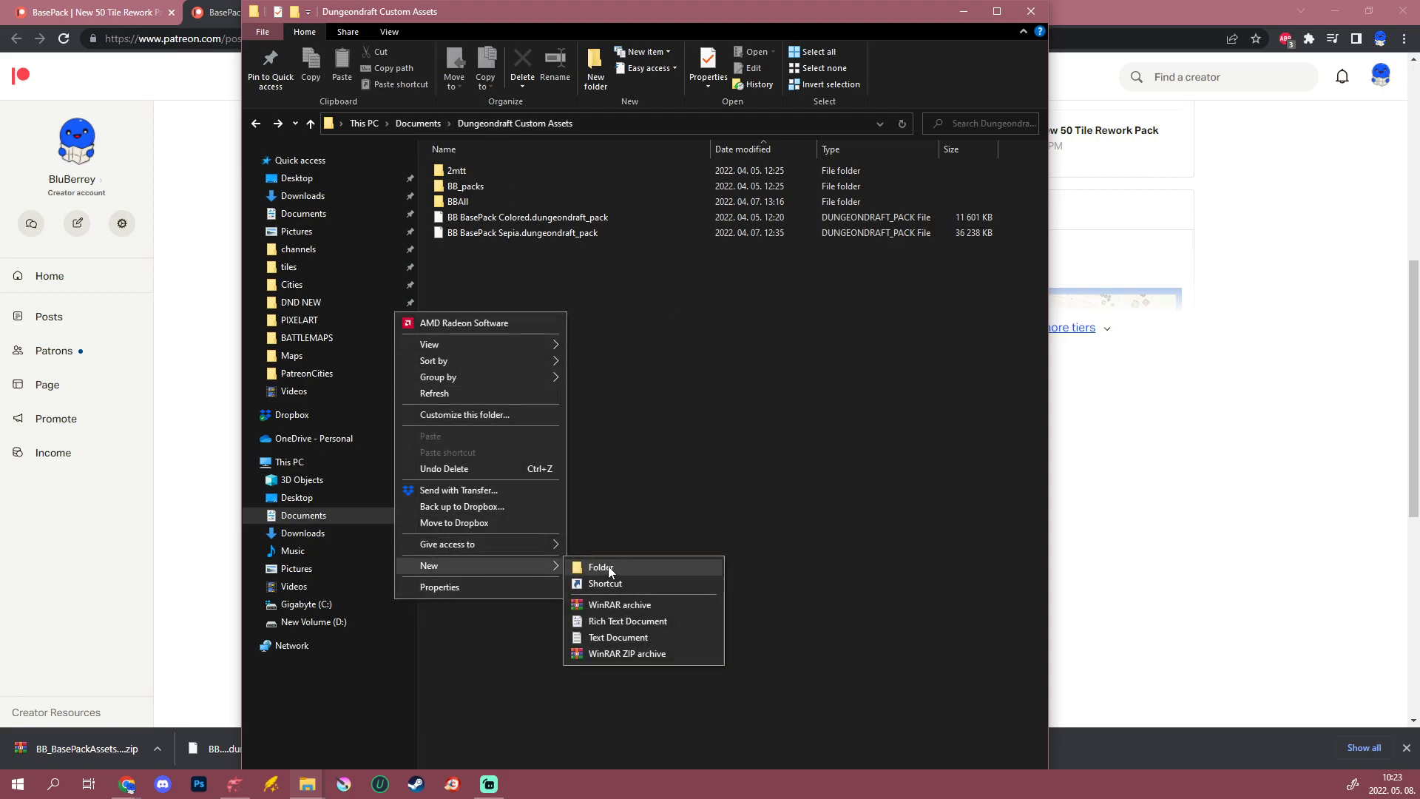
pyautogui.click(651, 375)
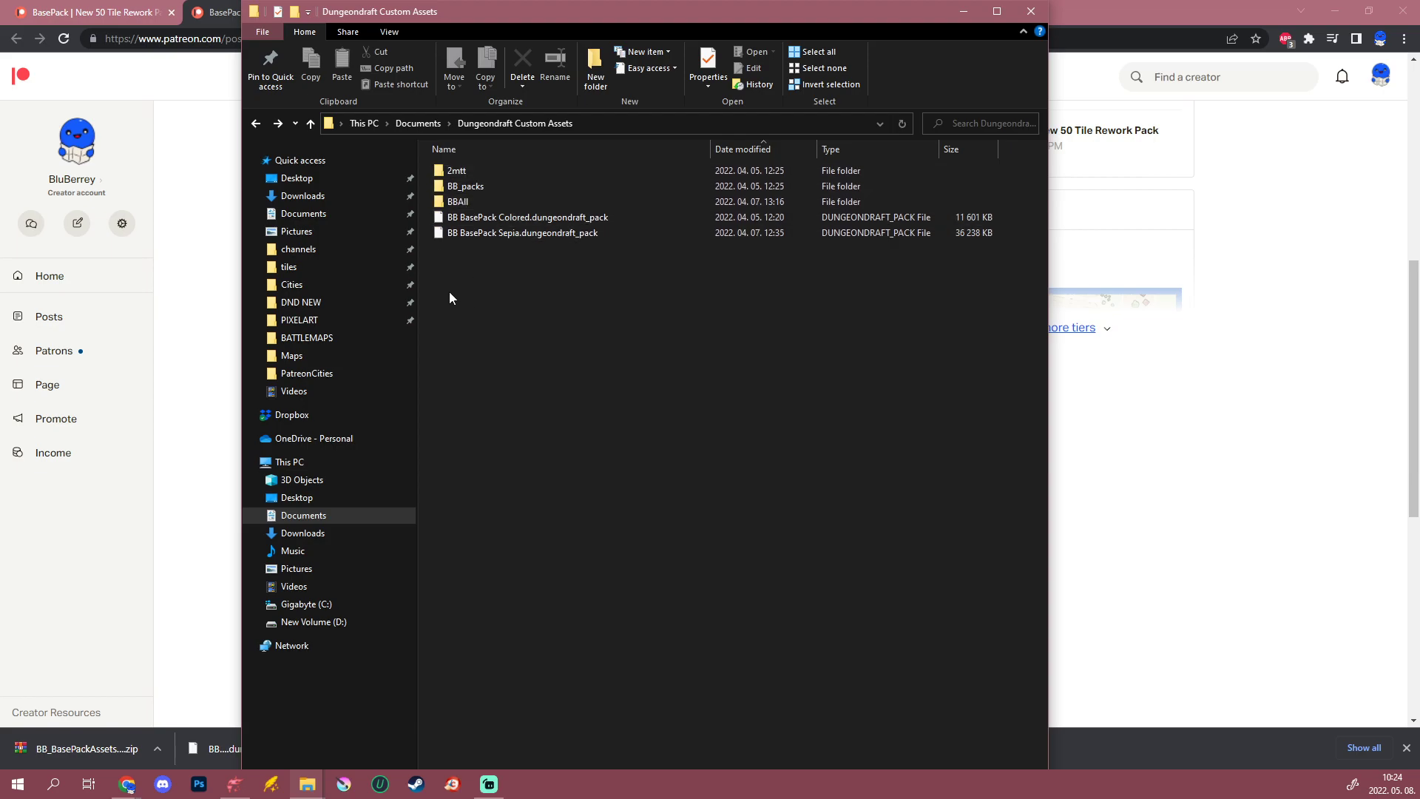
# Step: Examine the asset packs stored in the 2mtt and BB_packs subfolders and return to Dungeondraft Custom Assets
pyautogui.doubleClick(488, 171)
pyautogui.scroll(-3, 566, 282)
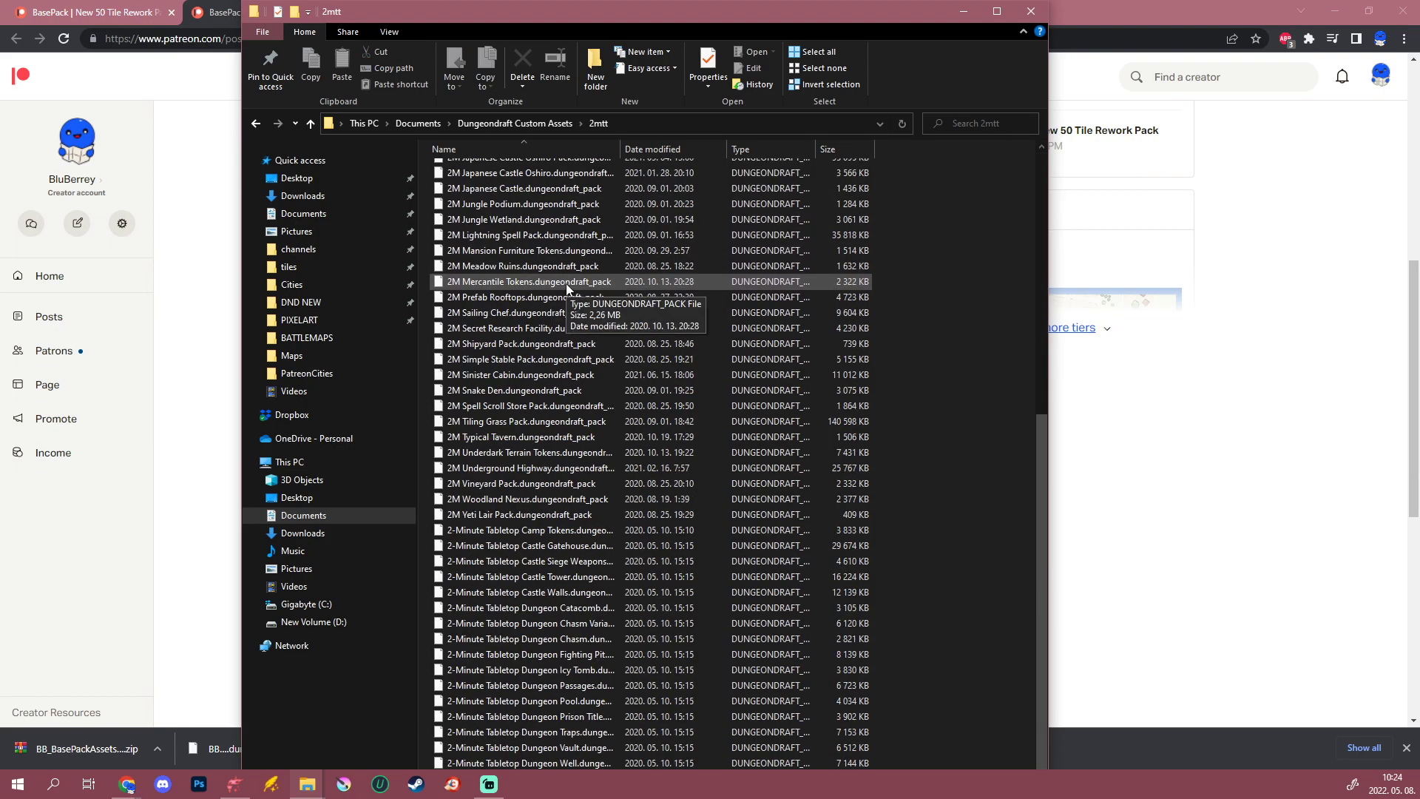
pyautogui.scroll(3, 562, 281)
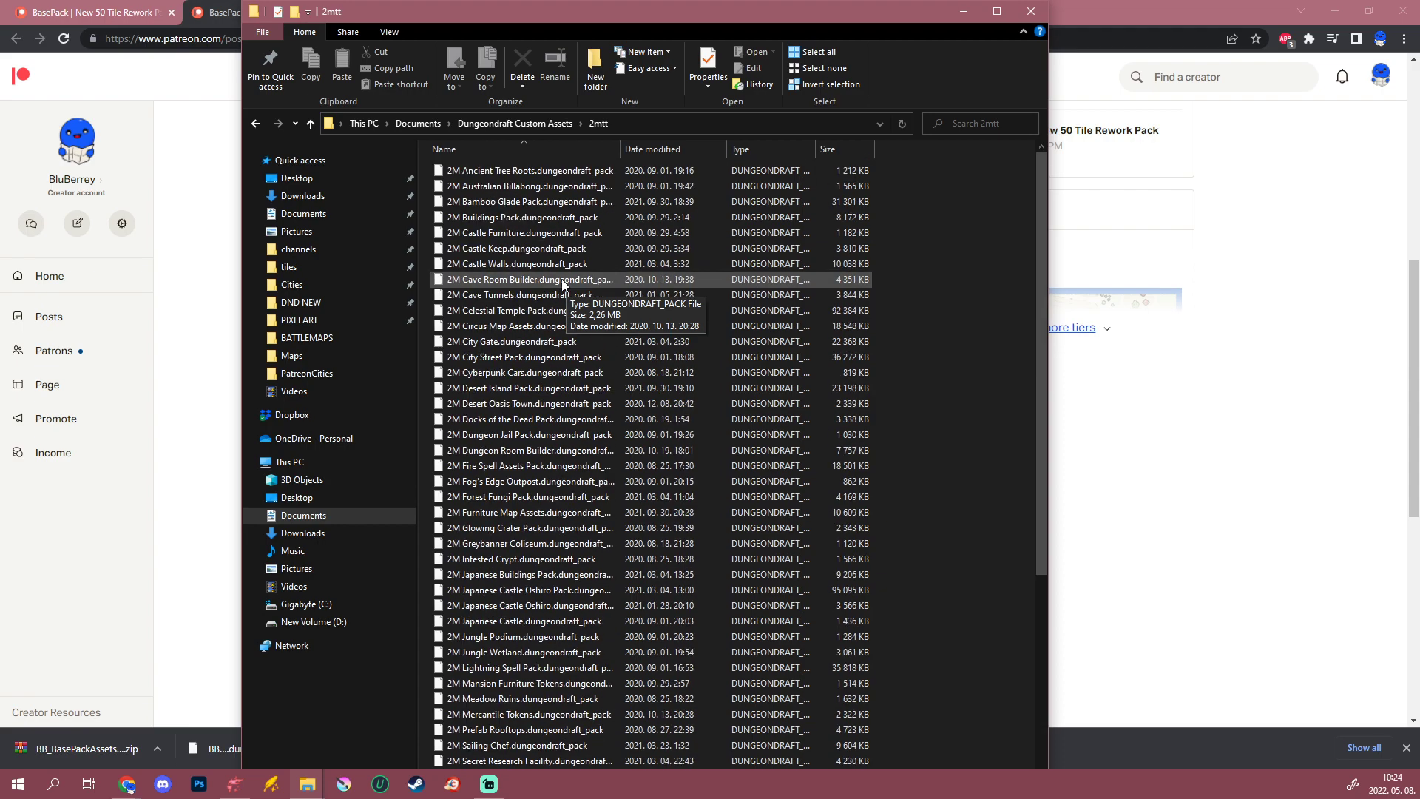
pyautogui.click(257, 125)
pyautogui.doubleClick(473, 186)
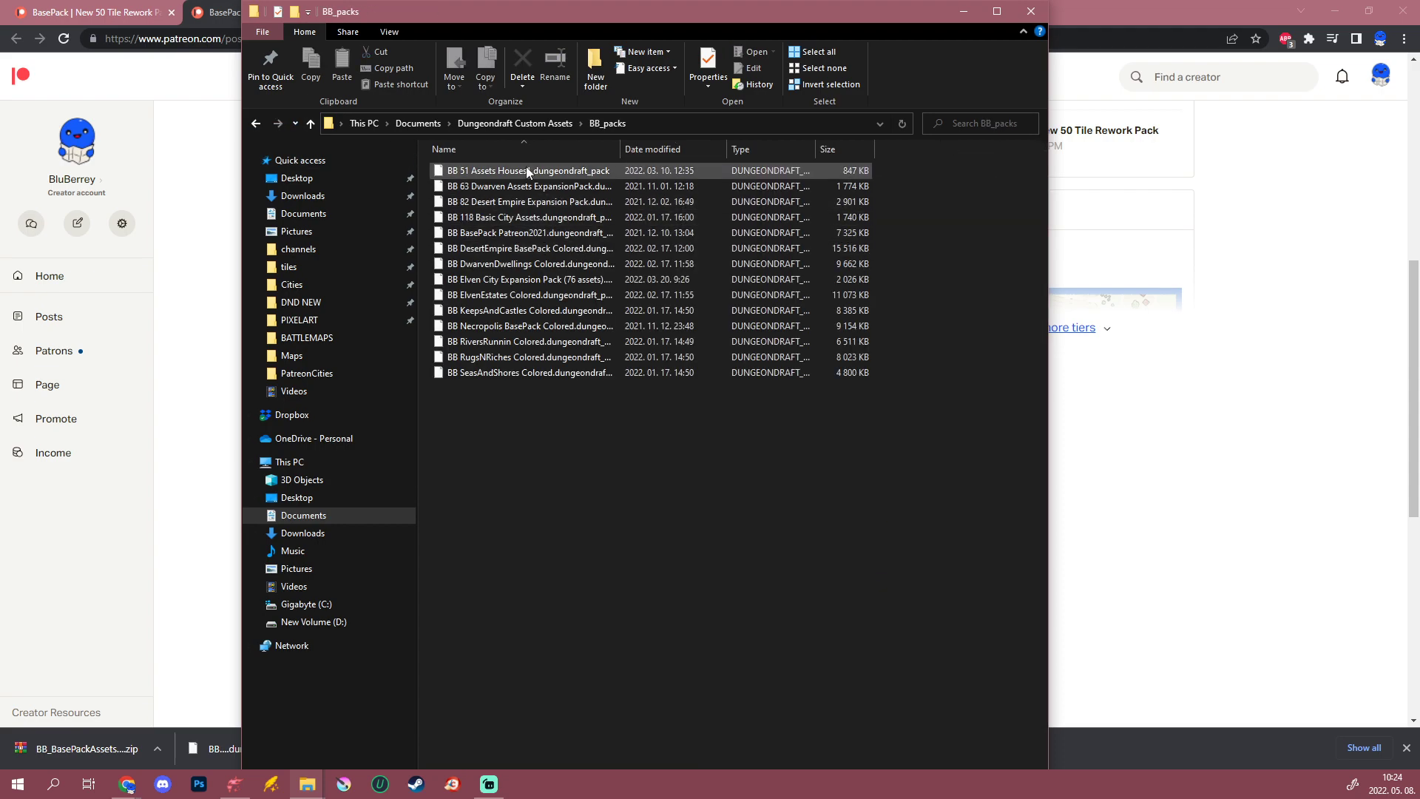
pyautogui.click(256, 122)
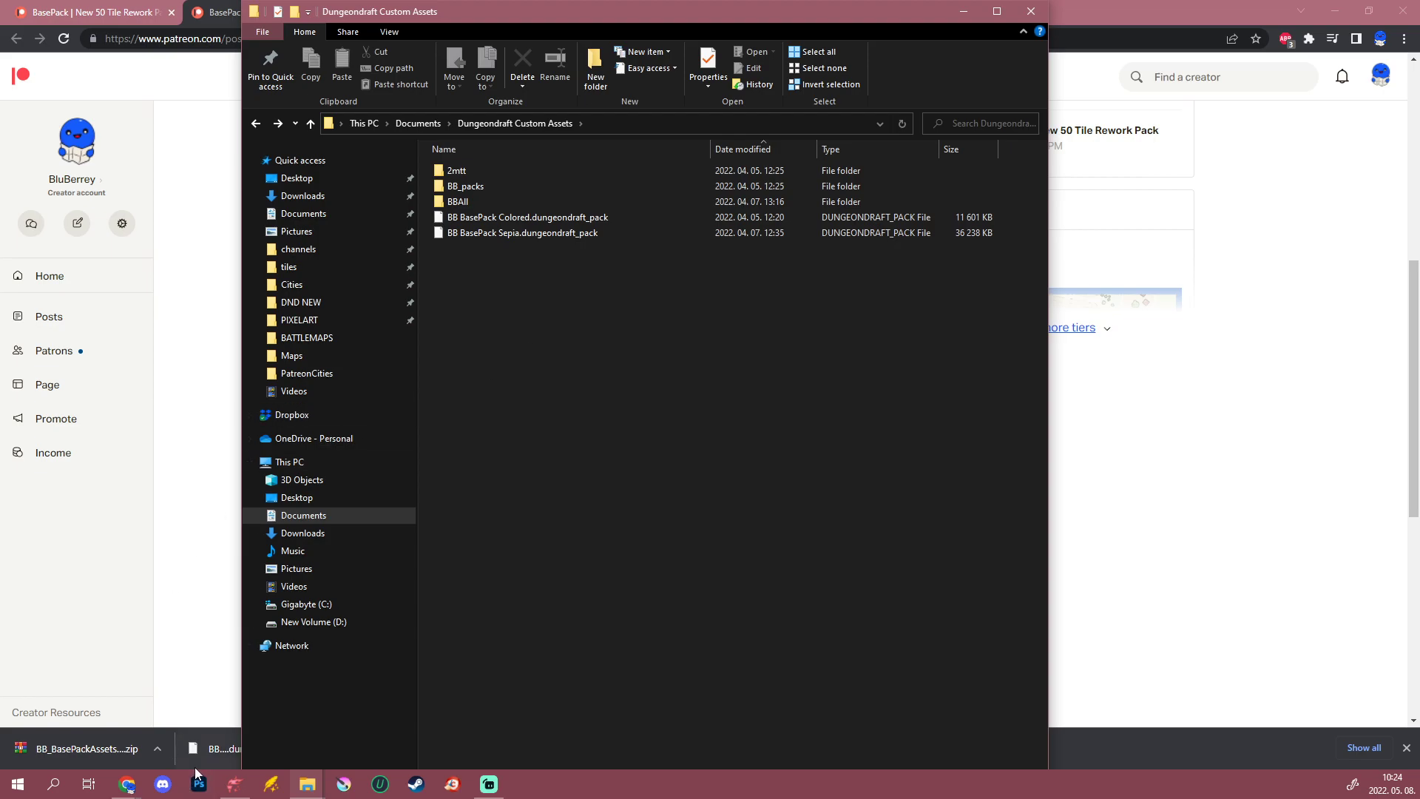
# Step: Switch to Dungeondraft, review the custom asset packs, including BB RiversRunnin Colored, and accept the pack selection
pyautogui.moveTo(233, 786)
pyautogui.click(235, 734)
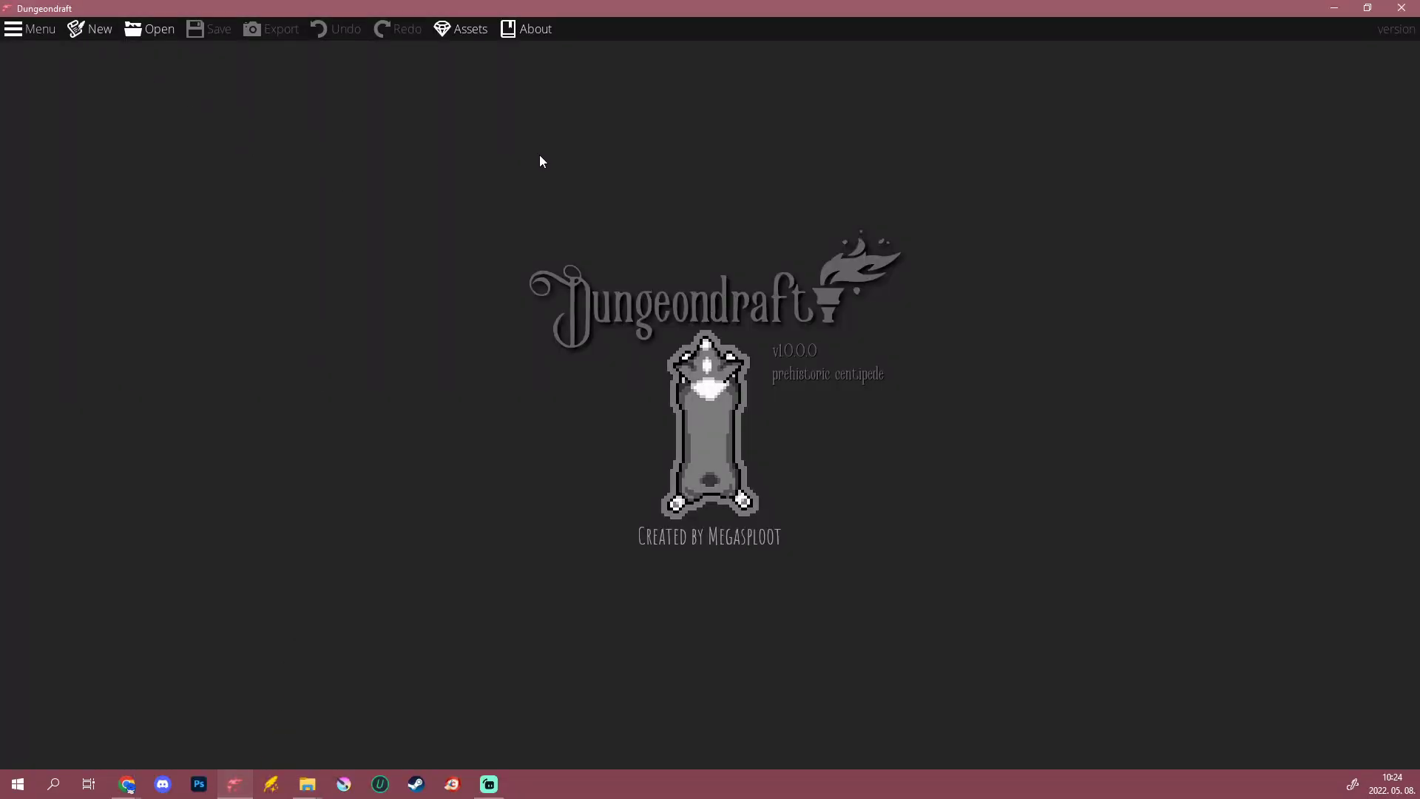
pyautogui.click(461, 33)
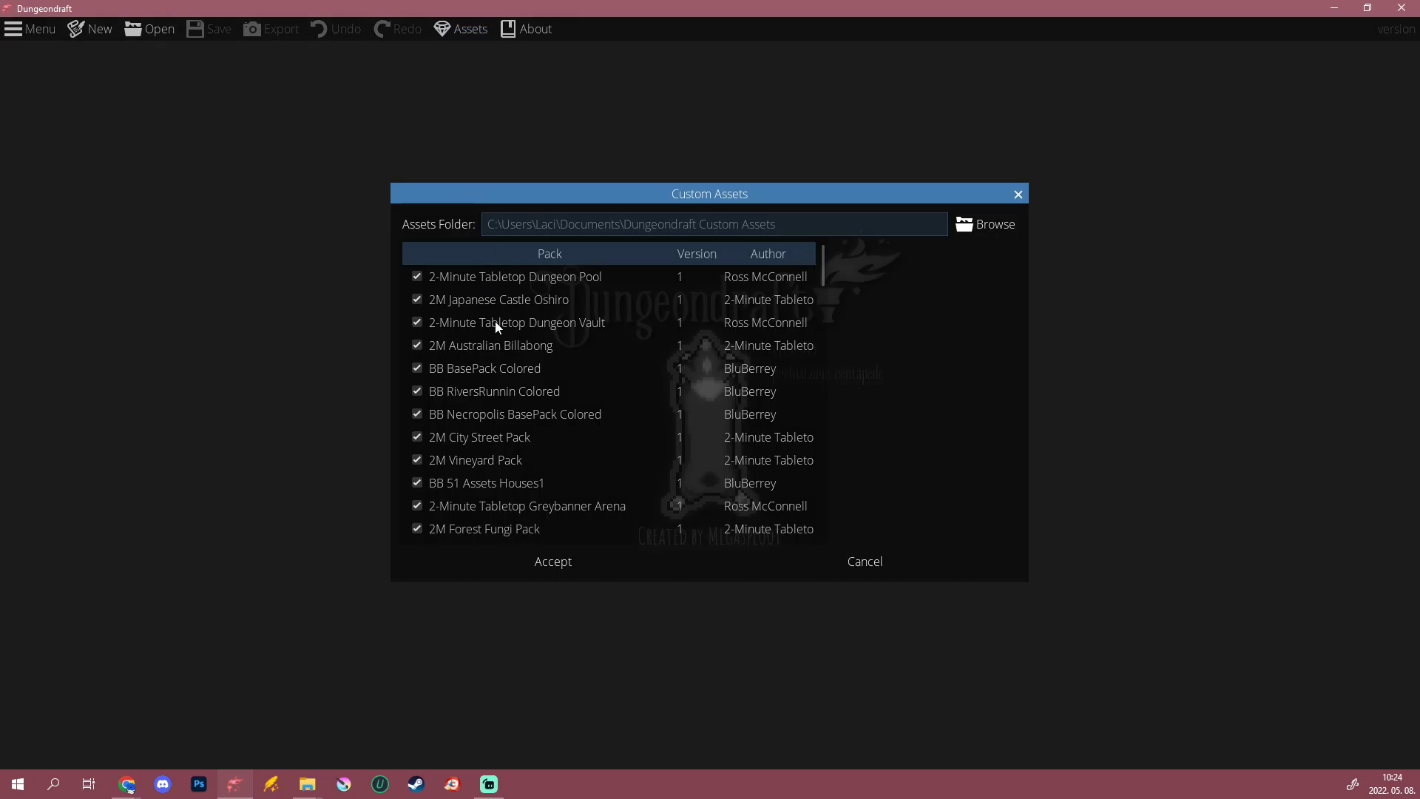
pyautogui.scroll(-5, 564, 370)
pyautogui.scroll(-10, 563, 371)
pyautogui.scroll(-2, 620, 320)
pyautogui.scroll(2, 620, 319)
pyautogui.scroll(-1, 608, 340)
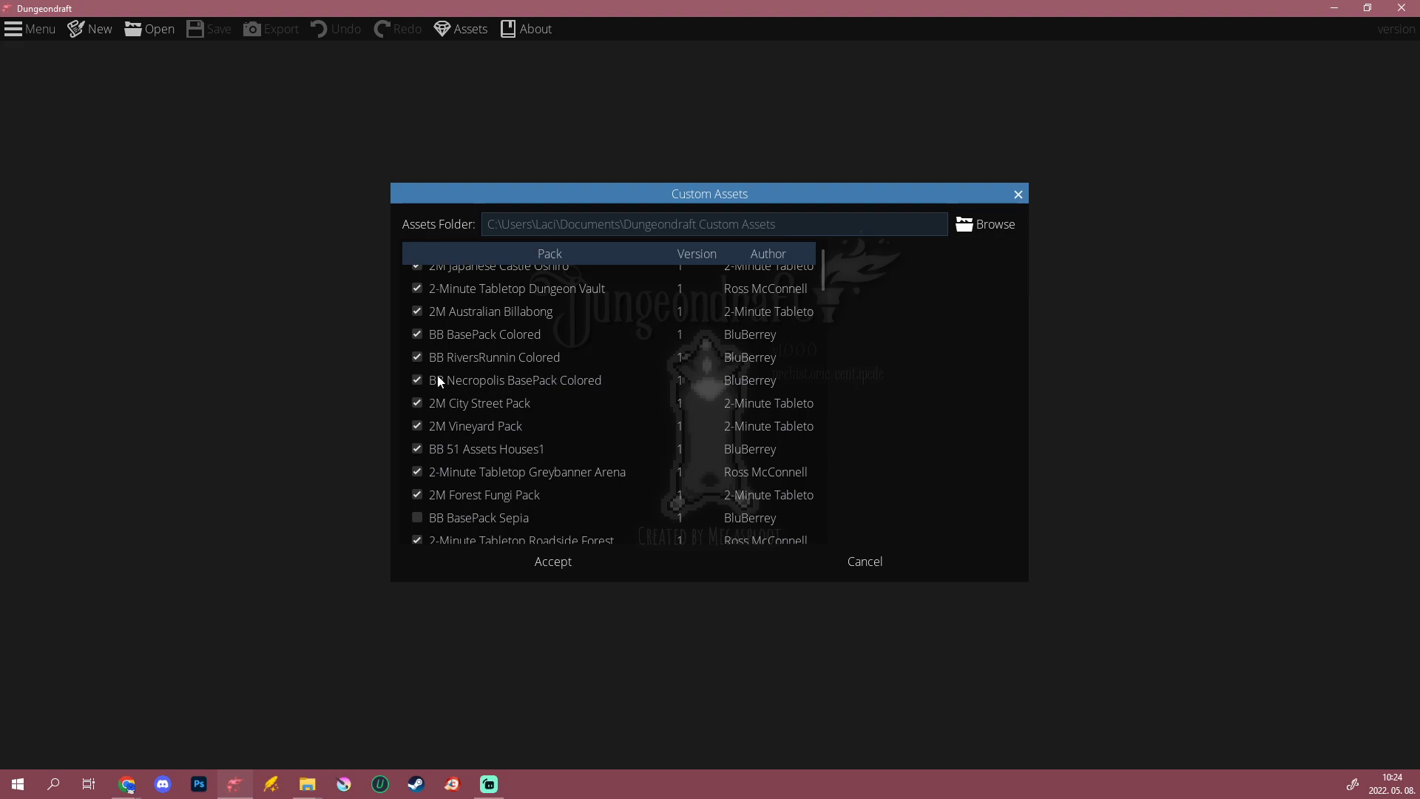
pyautogui.click(417, 357)
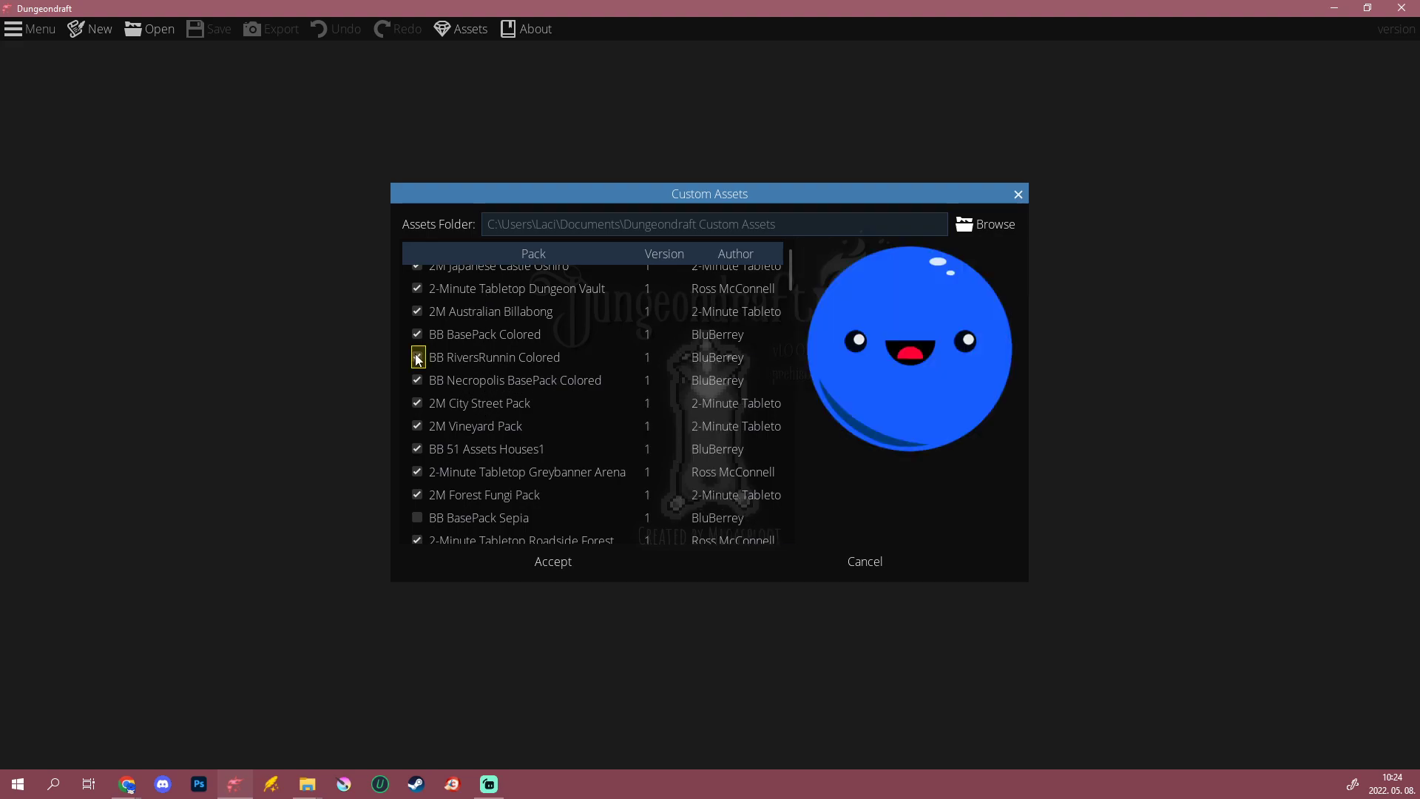
pyautogui.click(562, 568)
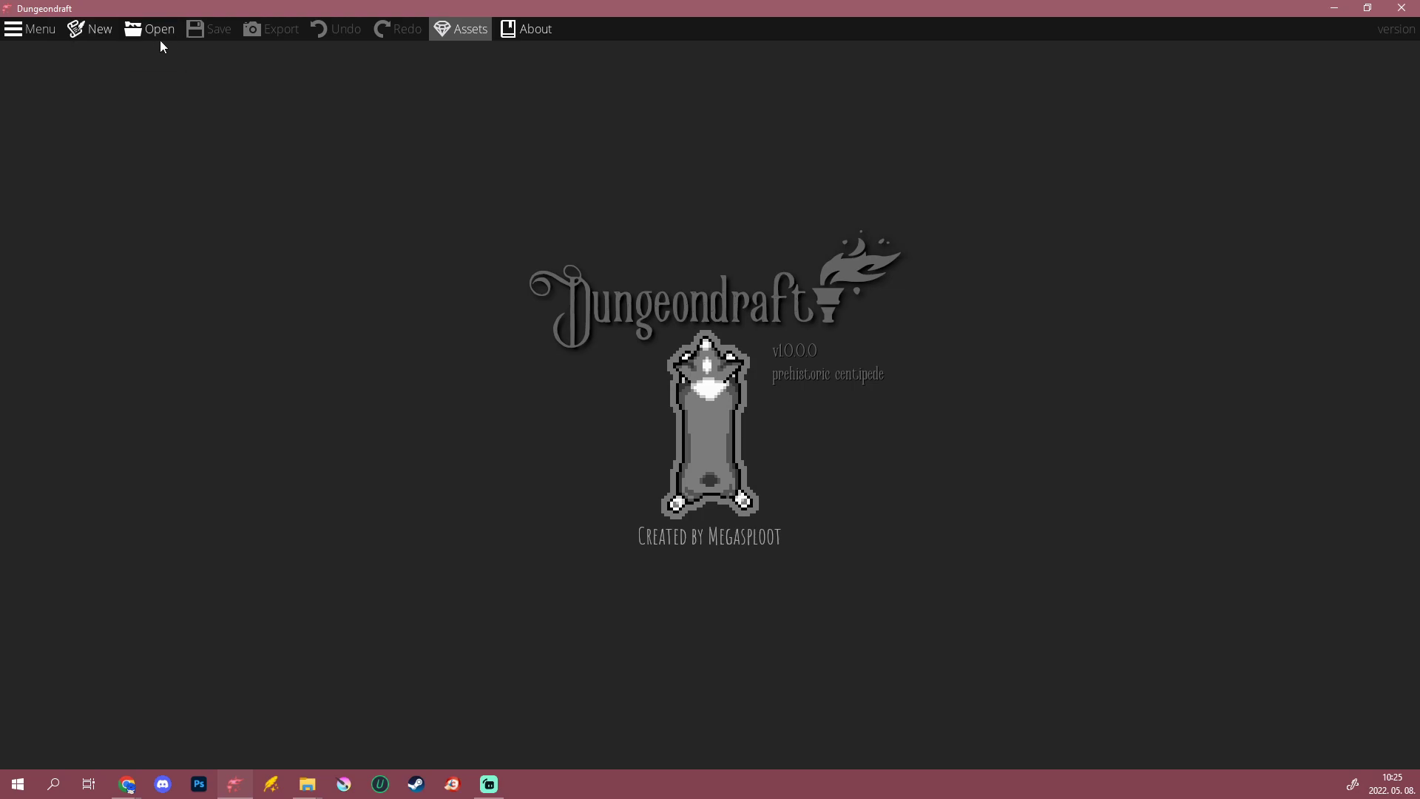
# Step: Create a new map 30 tiles wide and 30 tiles high
pyautogui.click(93, 28)
pyautogui.moveTo(714, 269); pyautogui.dragTo(292, 244)
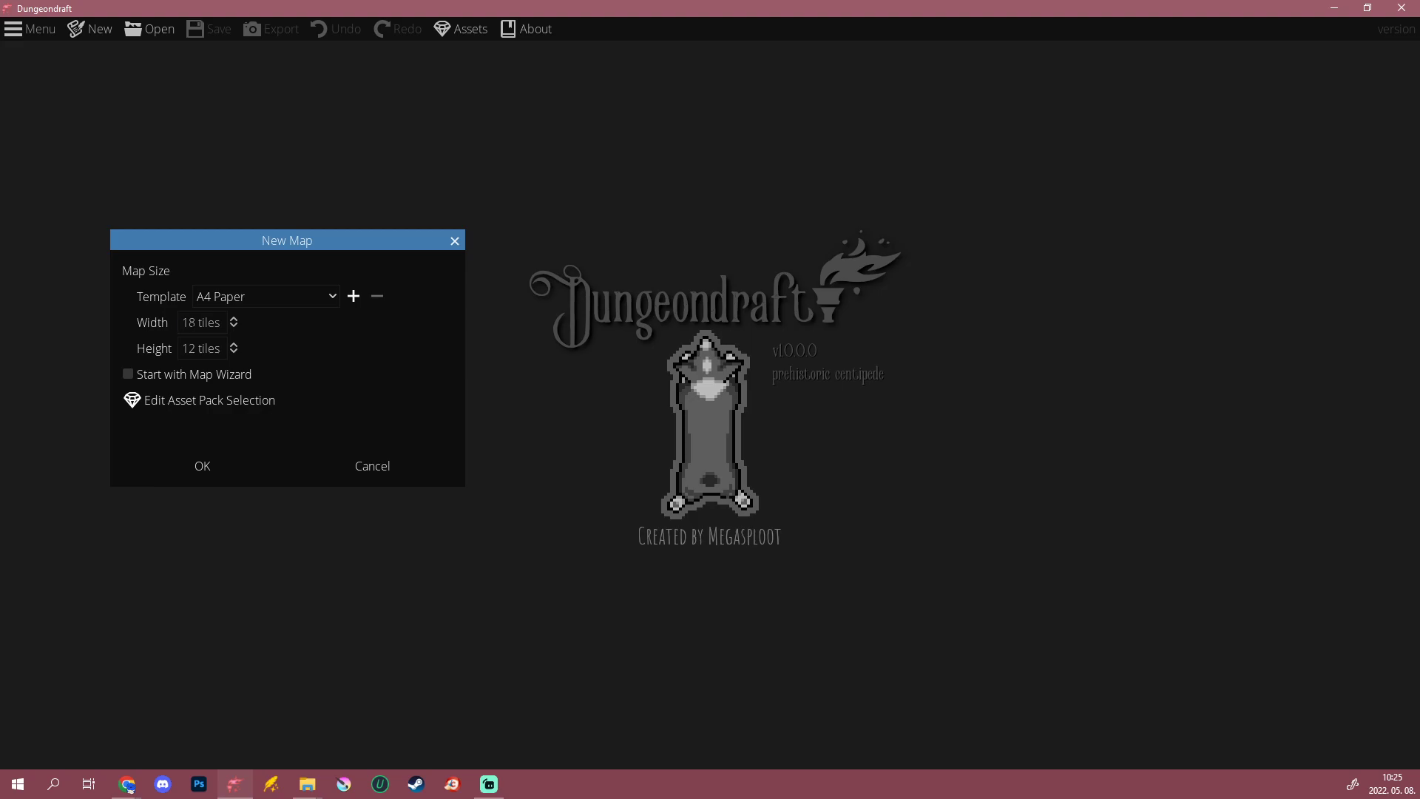
pyautogui.moveTo(182, 323); pyautogui.dragTo(223, 322)
pyautogui.write('30')
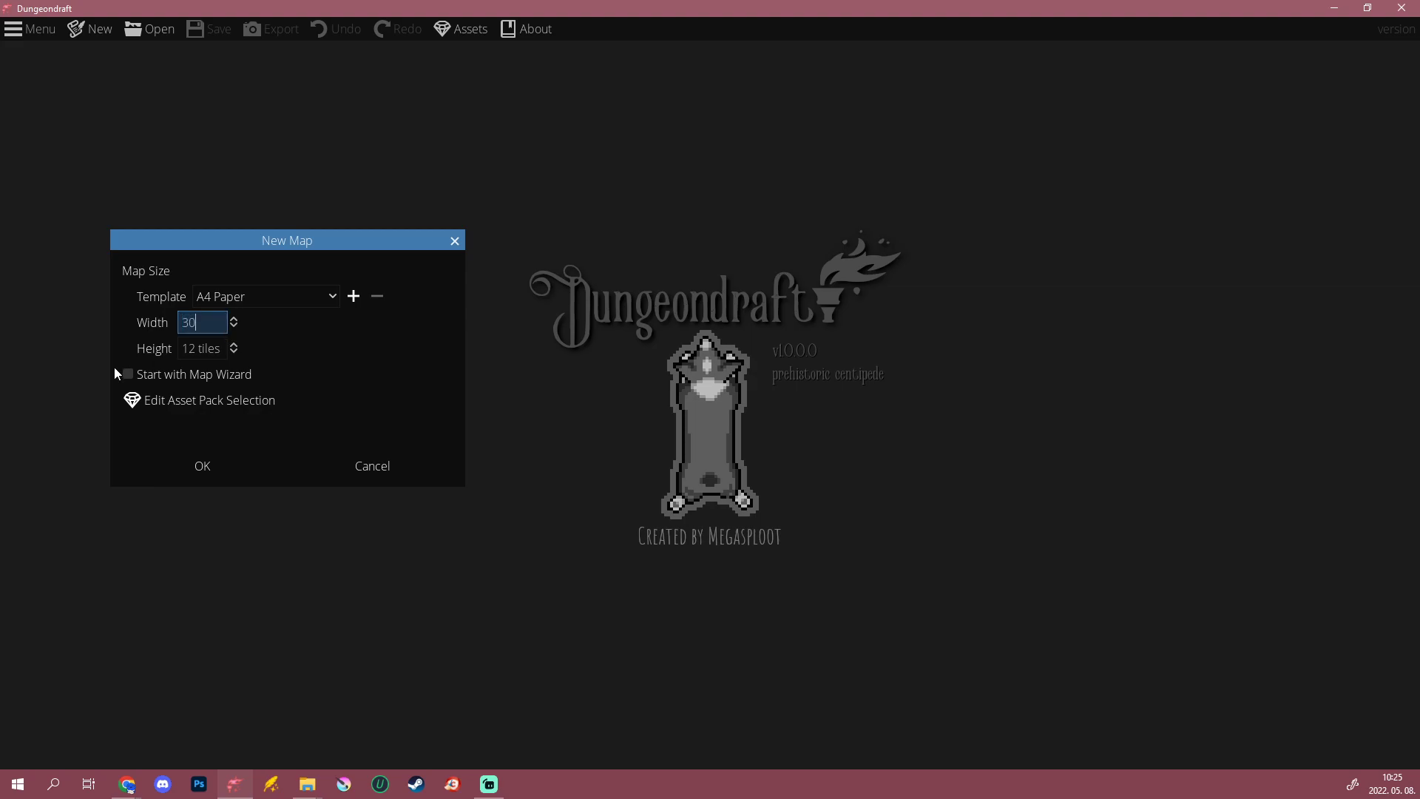
pyautogui.press('Tab')
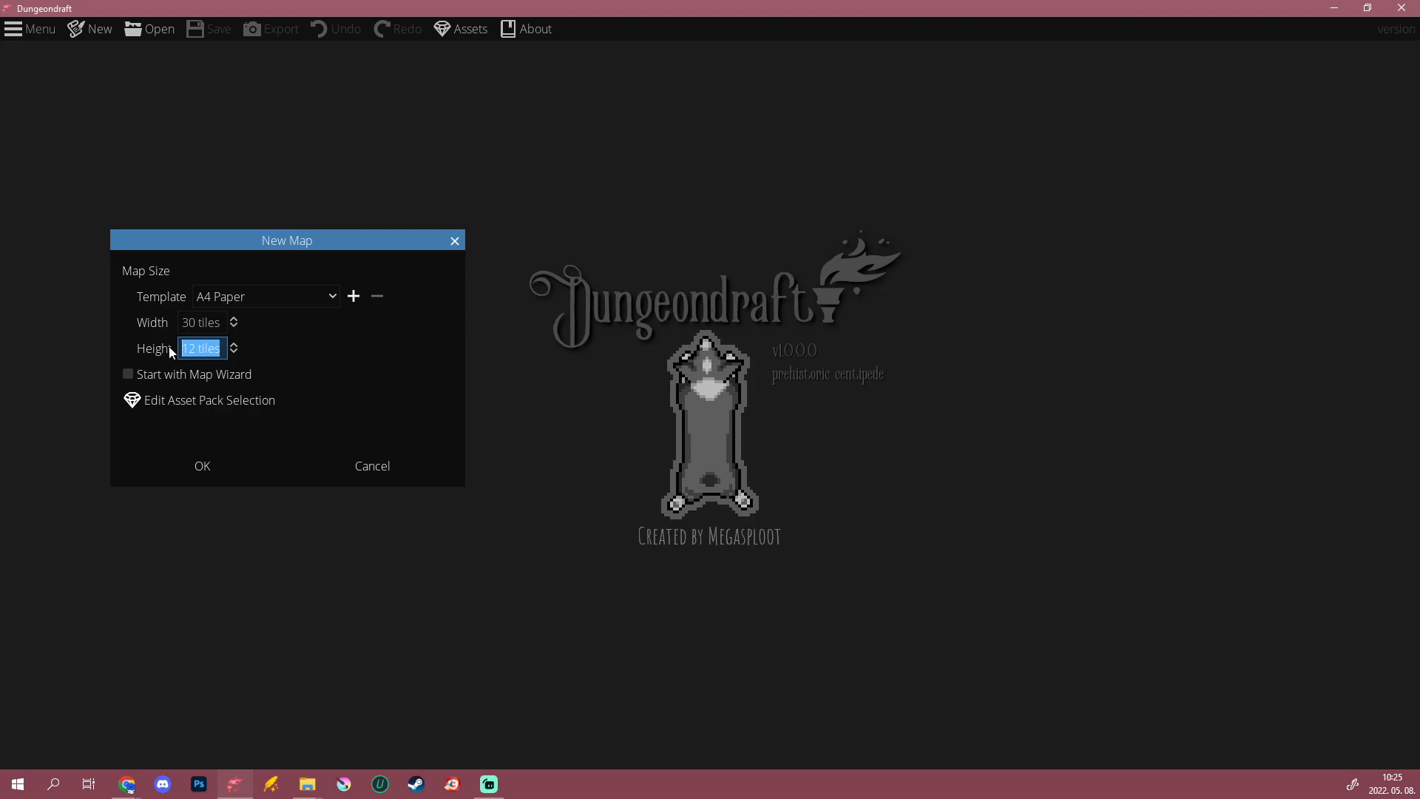
pyautogui.write('30')
pyautogui.click(218, 467)
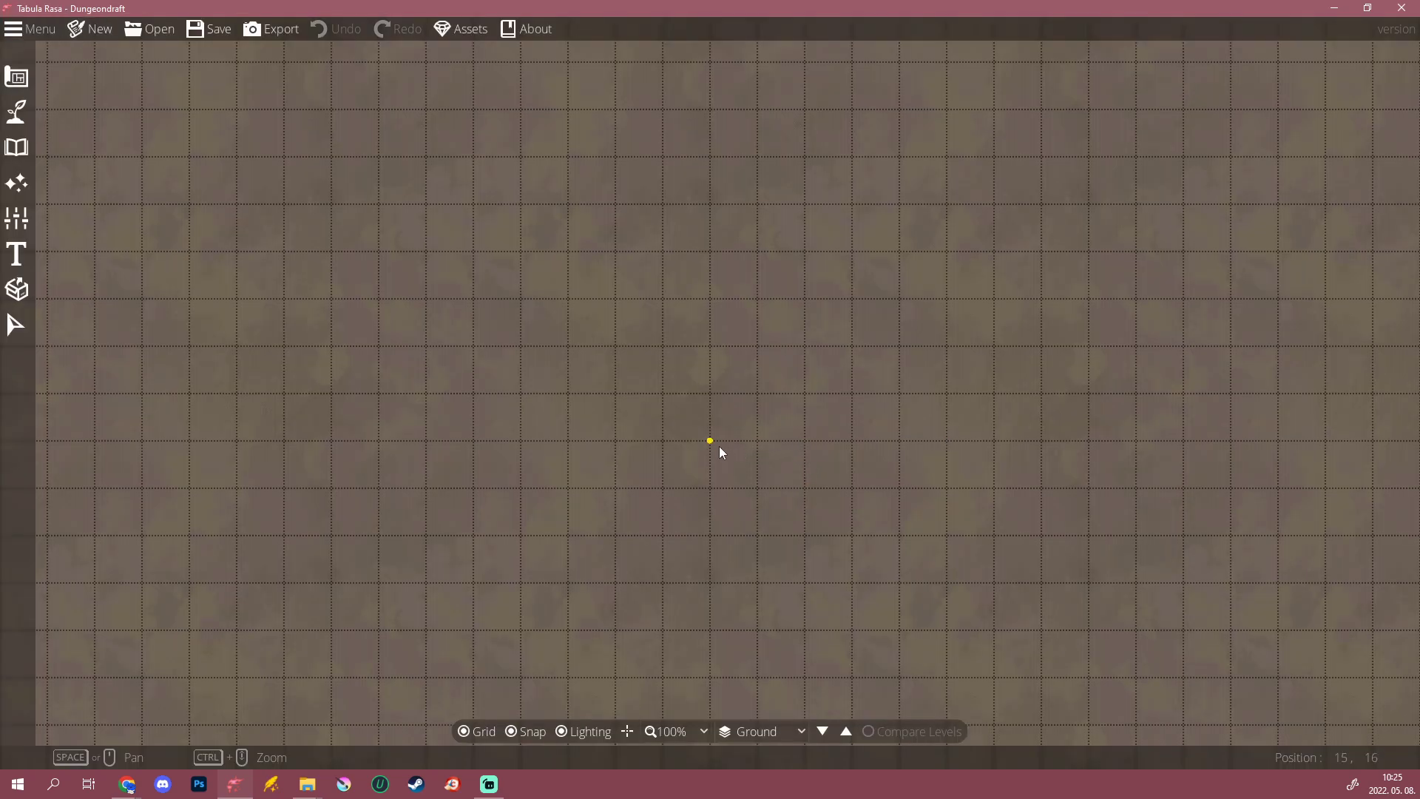
# Step: Assign BB Lava Terrain to the Terrain Brush's Terrain Gravel slot, paint a patch on the map, and undo it
pyautogui.scroll(-3, 719, 444)
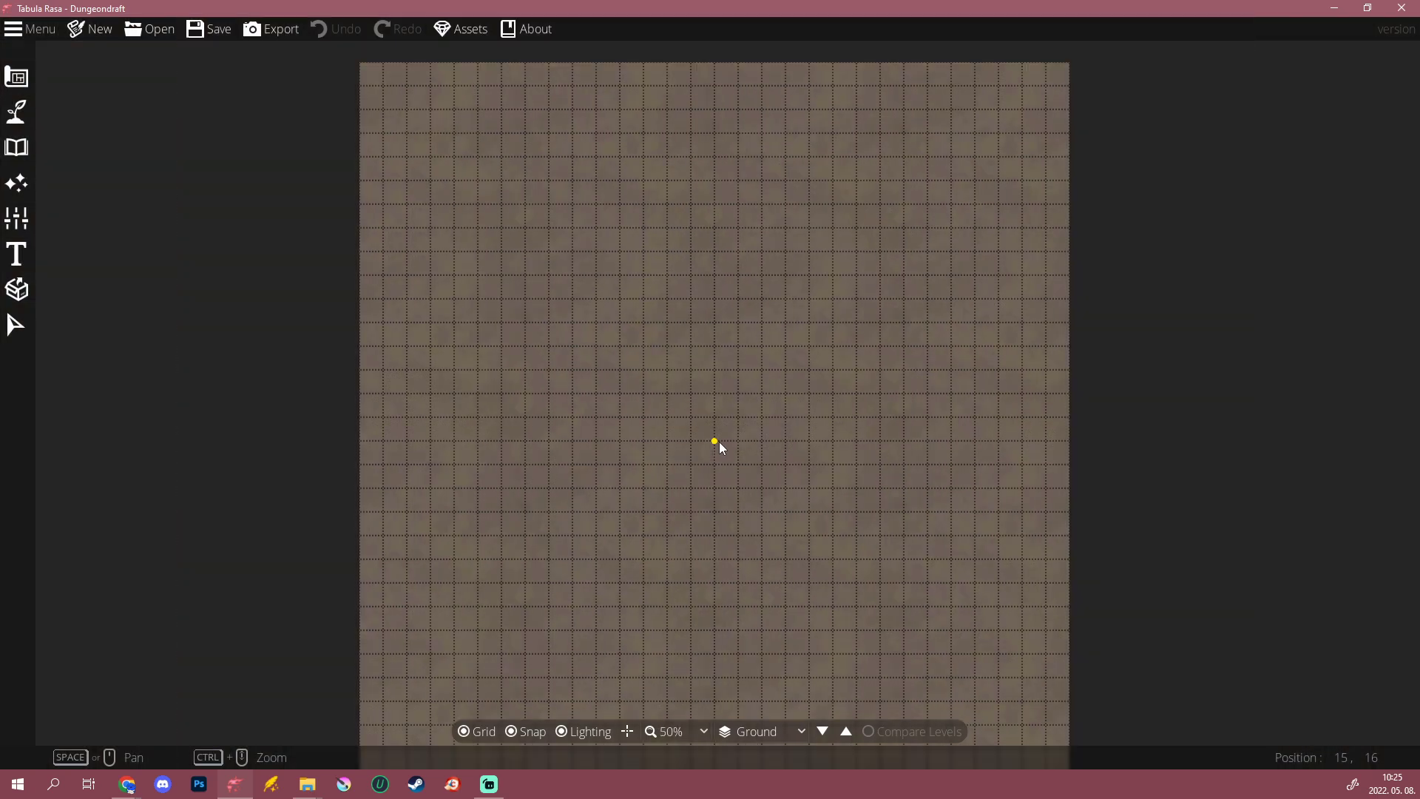
pyautogui.moveTo(758, 442)
pyautogui.mouseDown()
pyautogui.moveTo(773, 482)
pyautogui.moveTo(739, 444)
pyautogui.mouseUp()
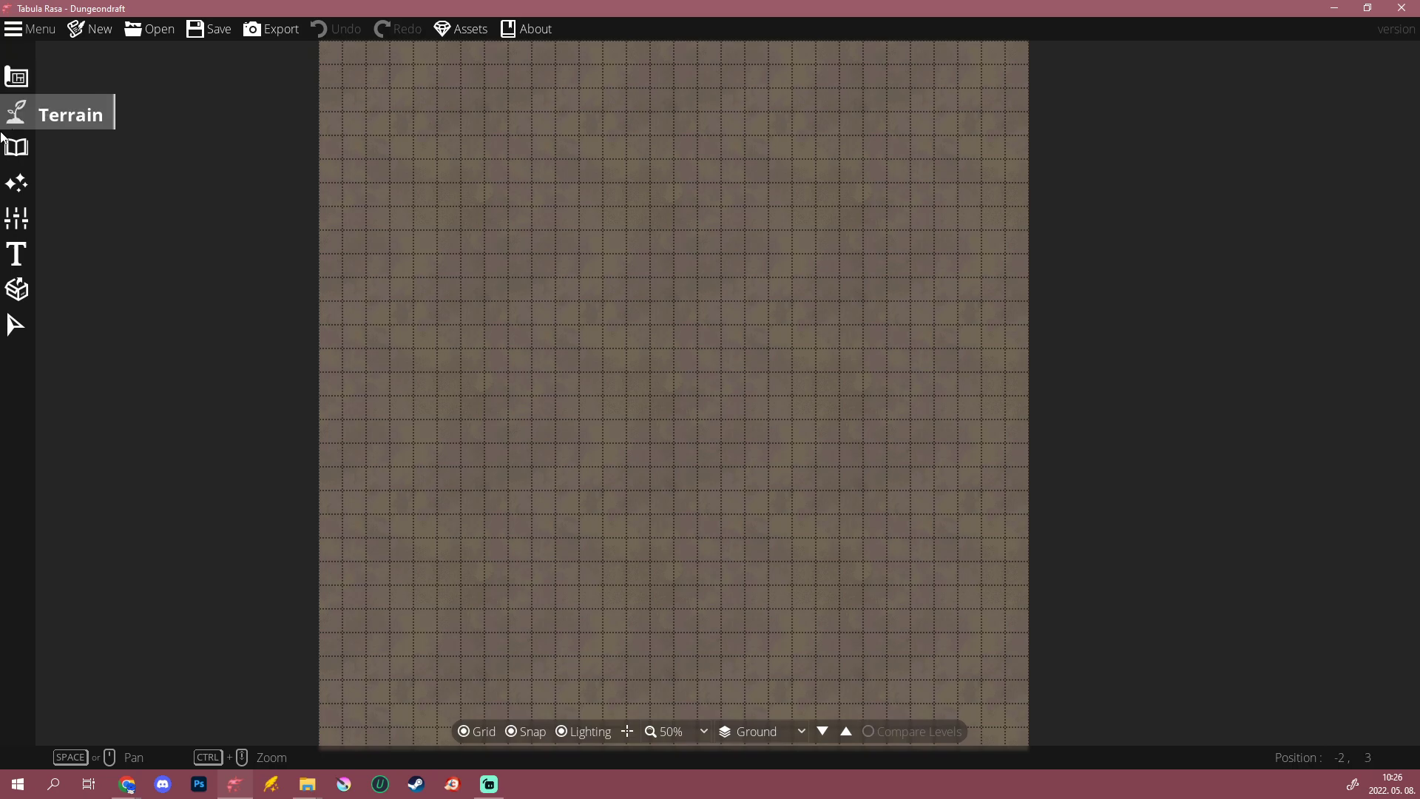
pyautogui.click(19, 78)
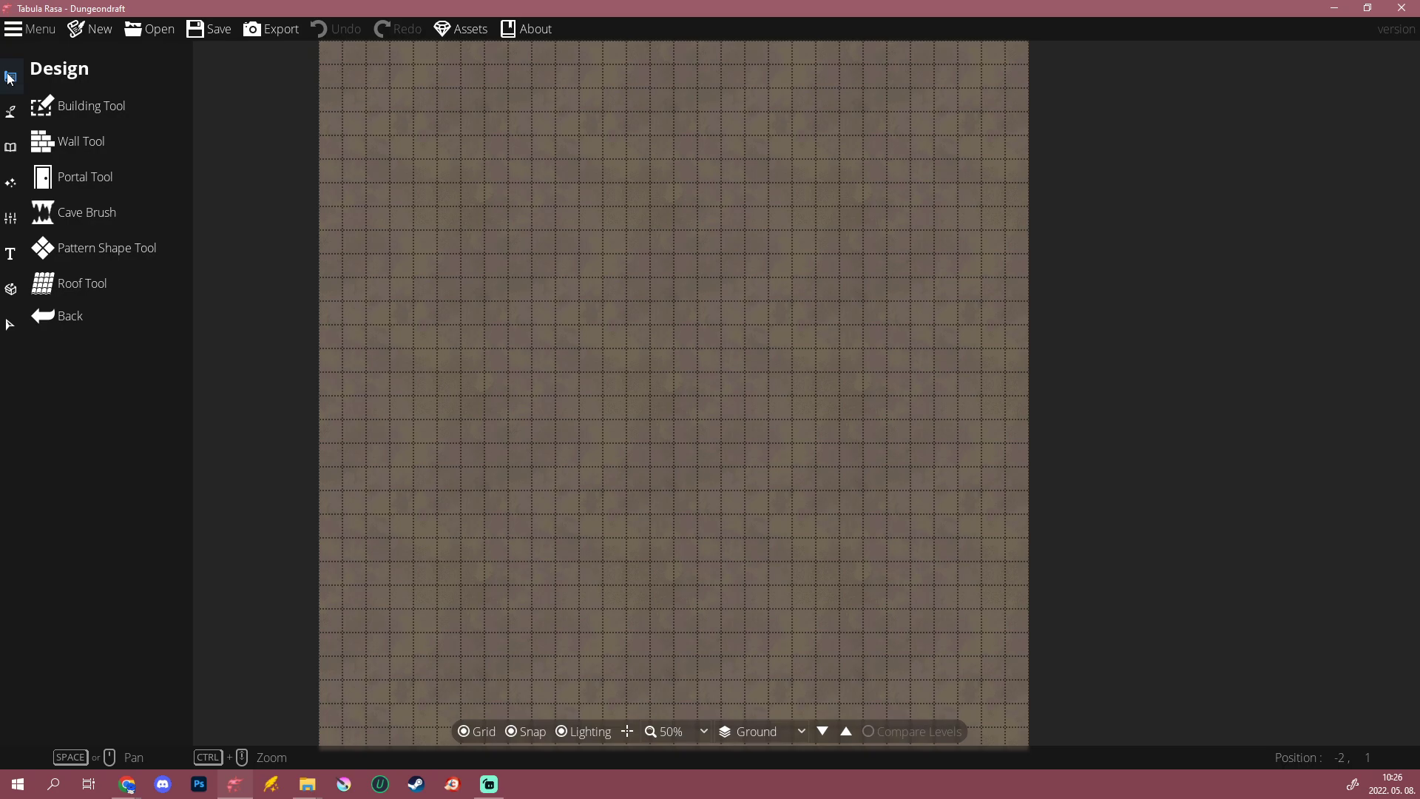
pyautogui.click(12, 112)
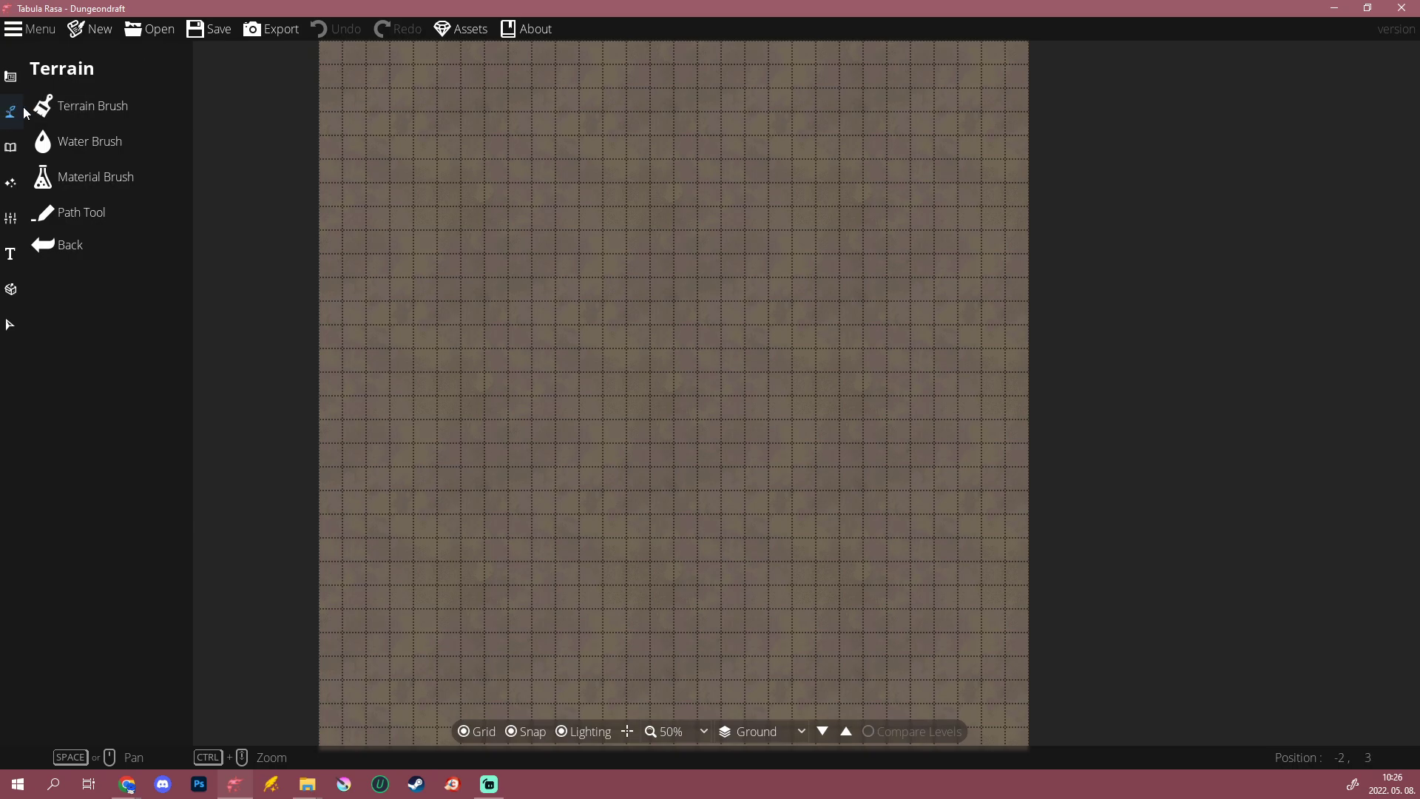
pyautogui.click(121, 109)
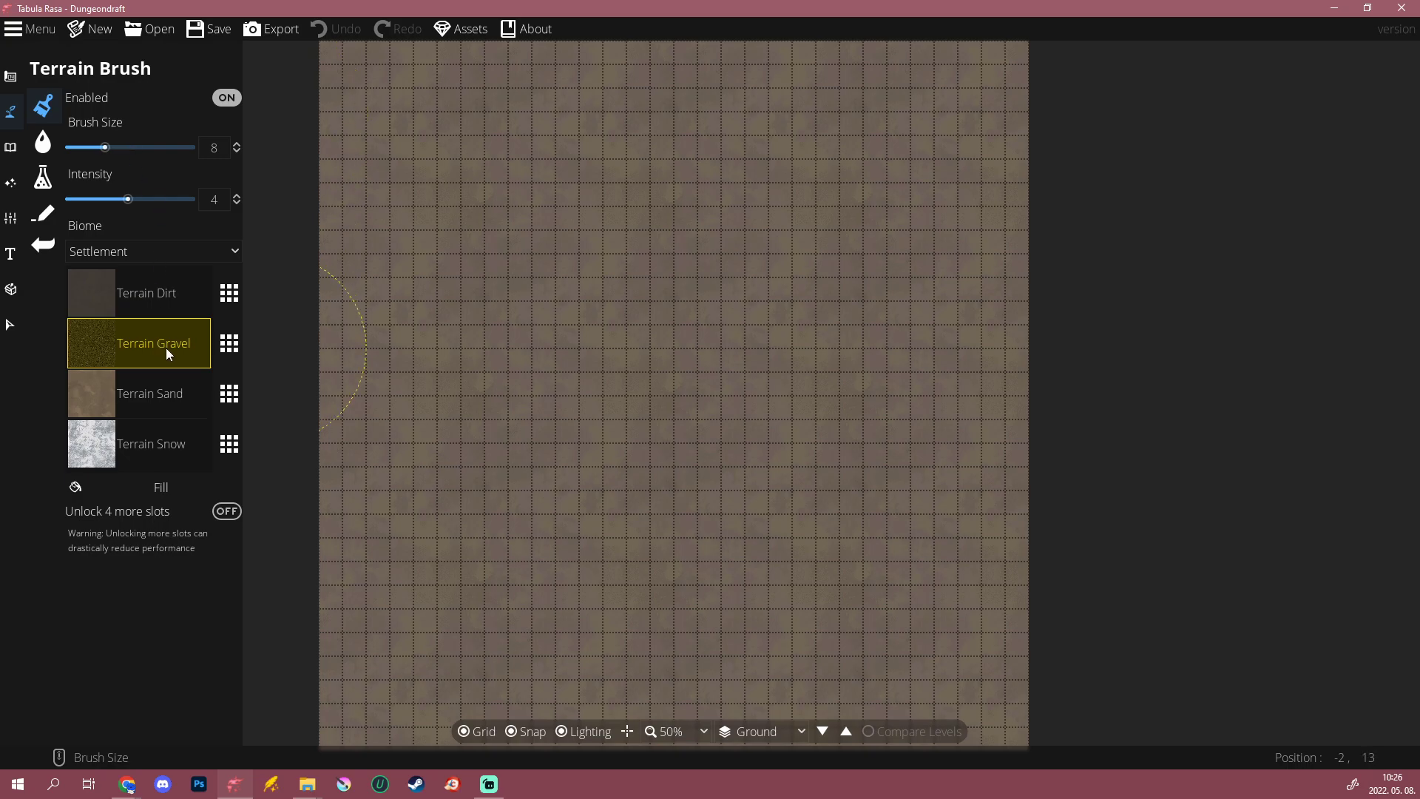
pyautogui.click(229, 343)
pyautogui.scroll(-5, 353, 364)
pyautogui.scroll(-1, 354, 364)
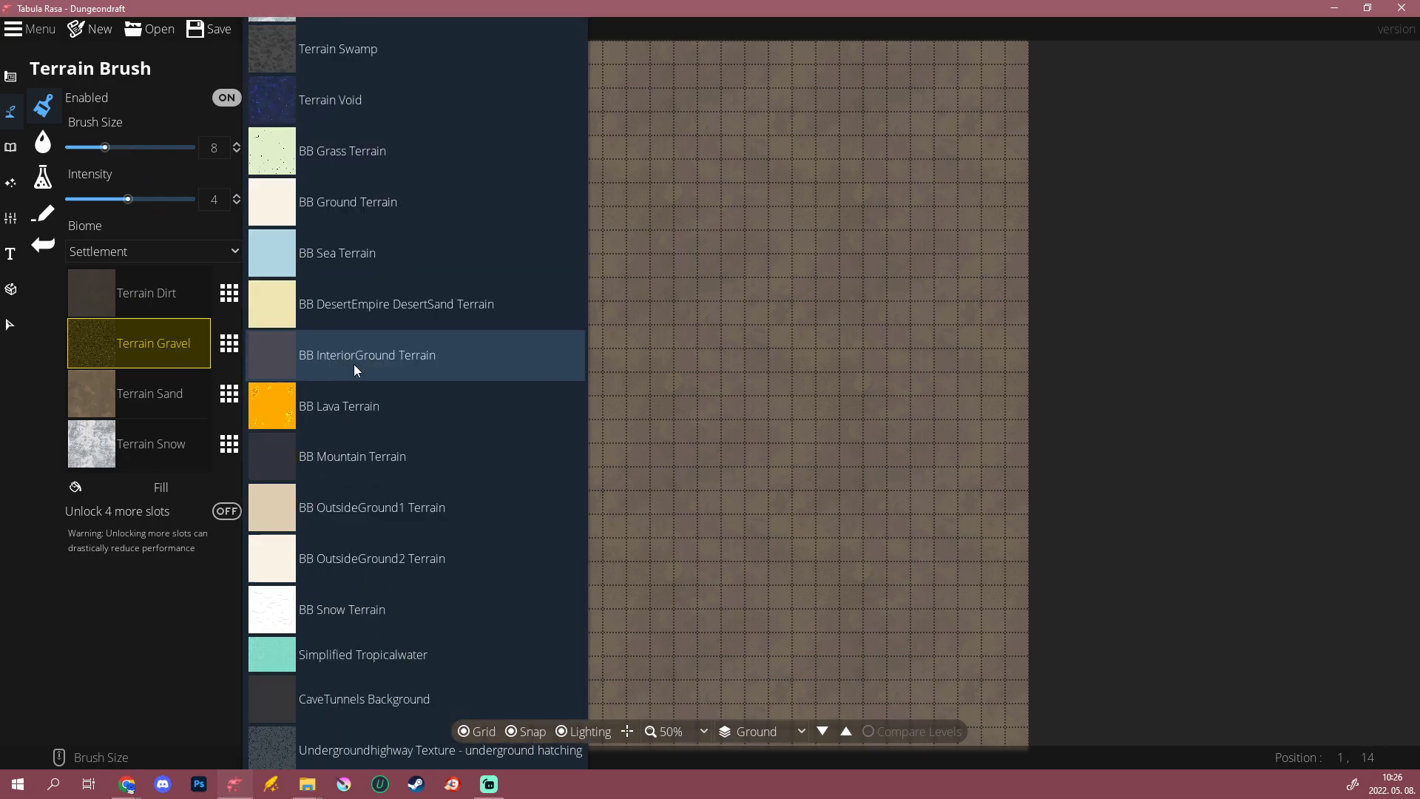
pyautogui.click(326, 401)
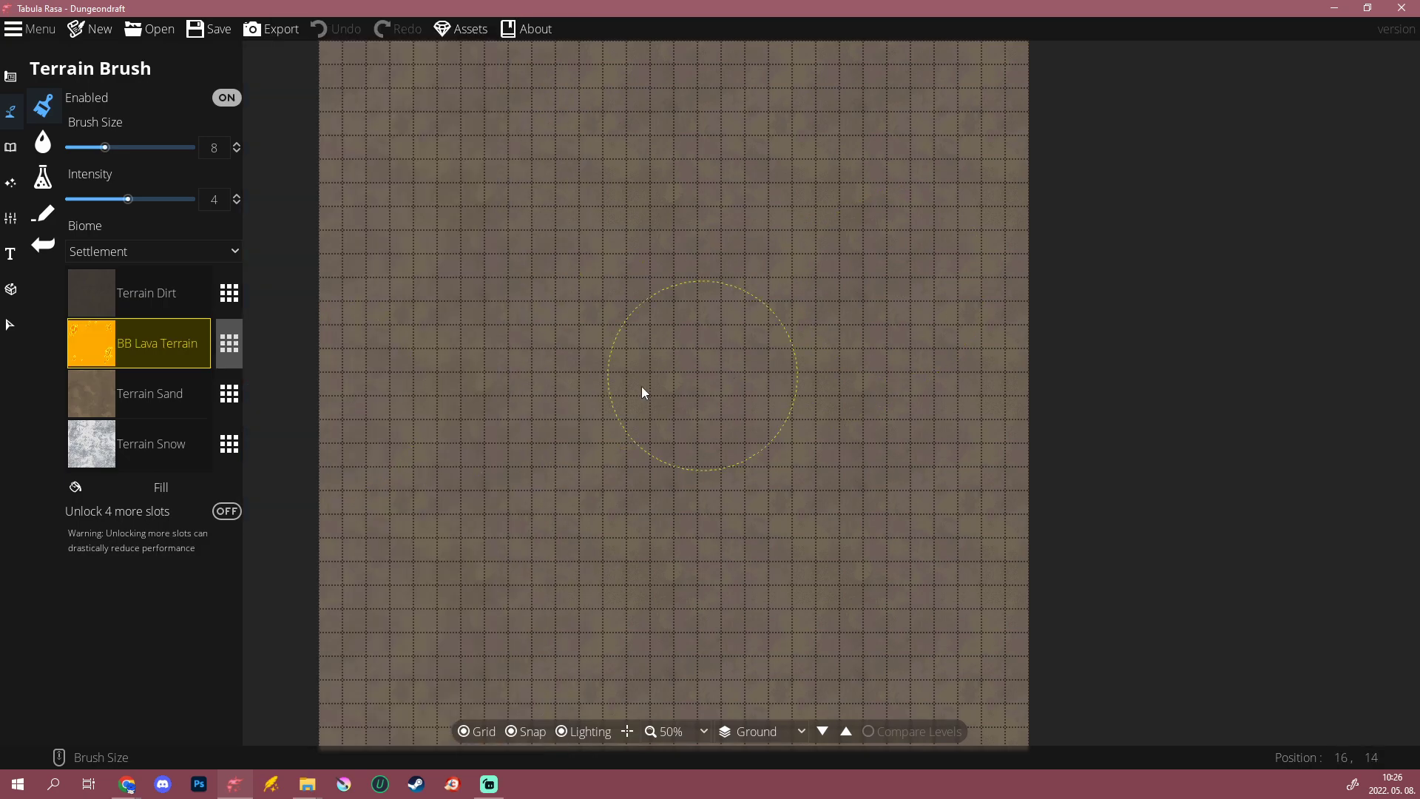
pyautogui.moveTo(507, 348); pyautogui.dragTo(548, 325)
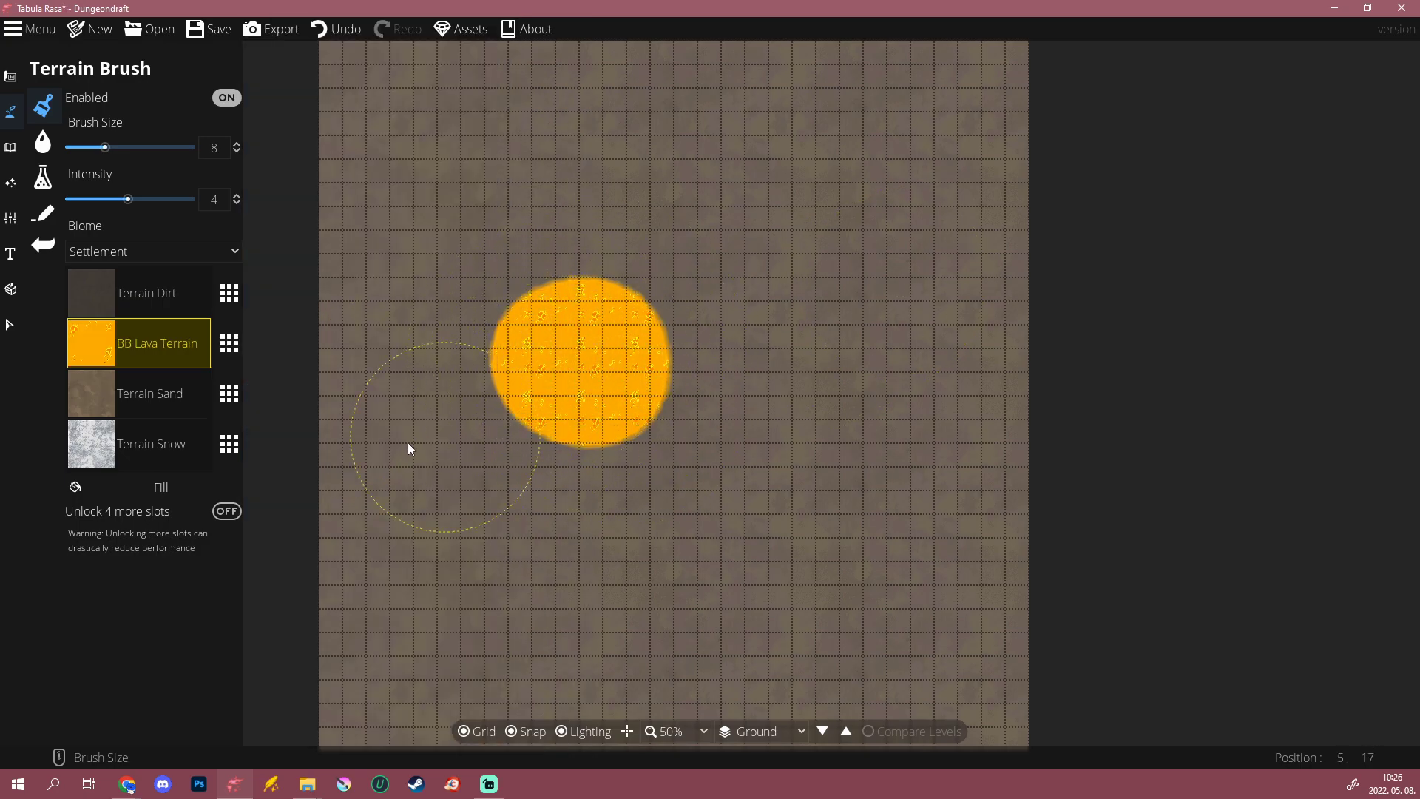
pyautogui.hotkey('ctrl', 'z')
# Step: Replace the lava terrain slot with BB DesertEmpire DesertSand Terrain, paint a patch on the map, and undo it
pyautogui.click(229, 343)
pyautogui.scroll(-5, 414, 502)
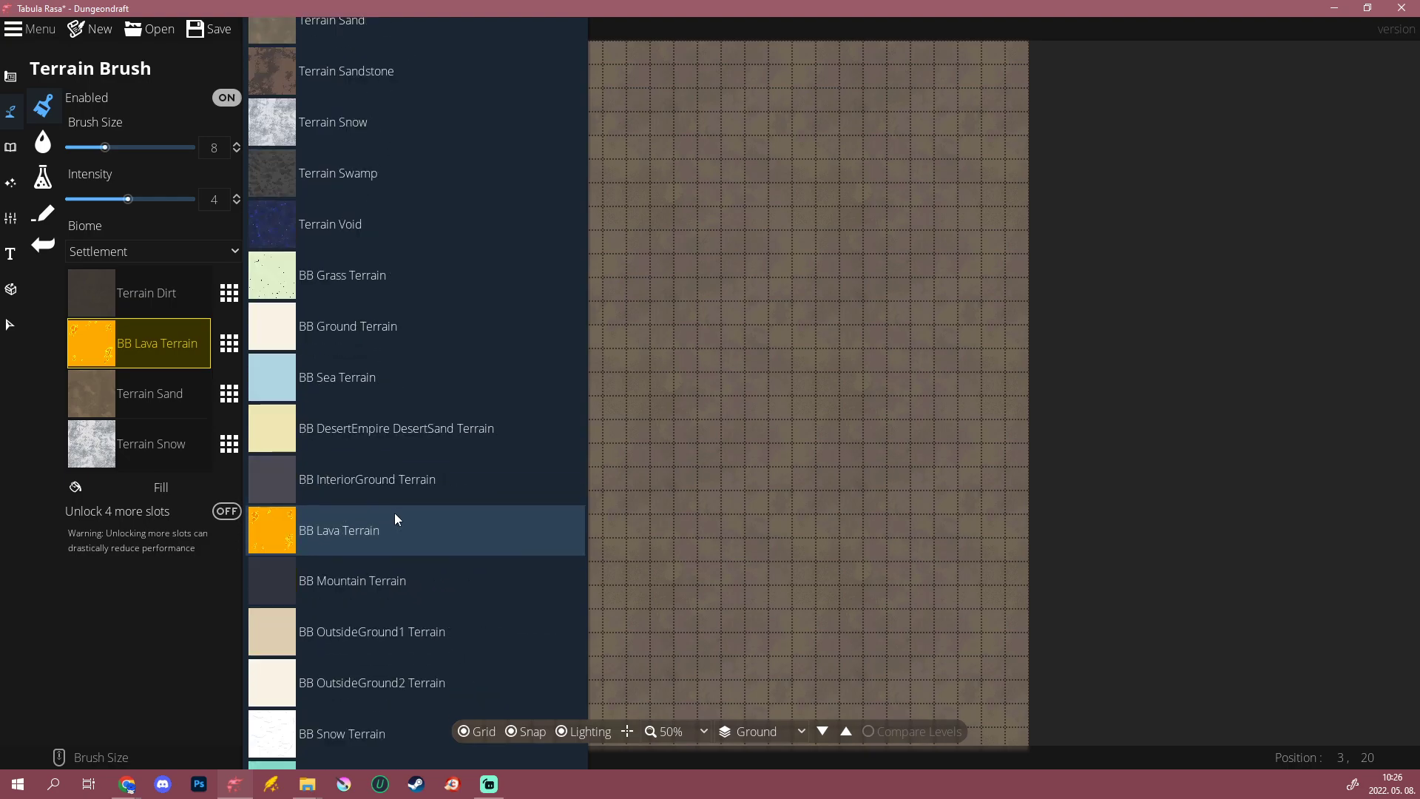
pyautogui.click(357, 429)
pyautogui.click(614, 384)
pyautogui.moveTo(614, 383)
pyautogui.mouseDown()
pyautogui.moveTo(566, 363)
pyautogui.moveTo(552, 437)
pyautogui.mouseUp()
pyautogui.hotkey('ctrl', 'z')
# Step: Replace the desert sand slot with BB Snow Terrain, paint a patch to inspect its texture, and undo the patch
pyautogui.click(229, 345)
pyautogui.scroll(-5, 395, 473)
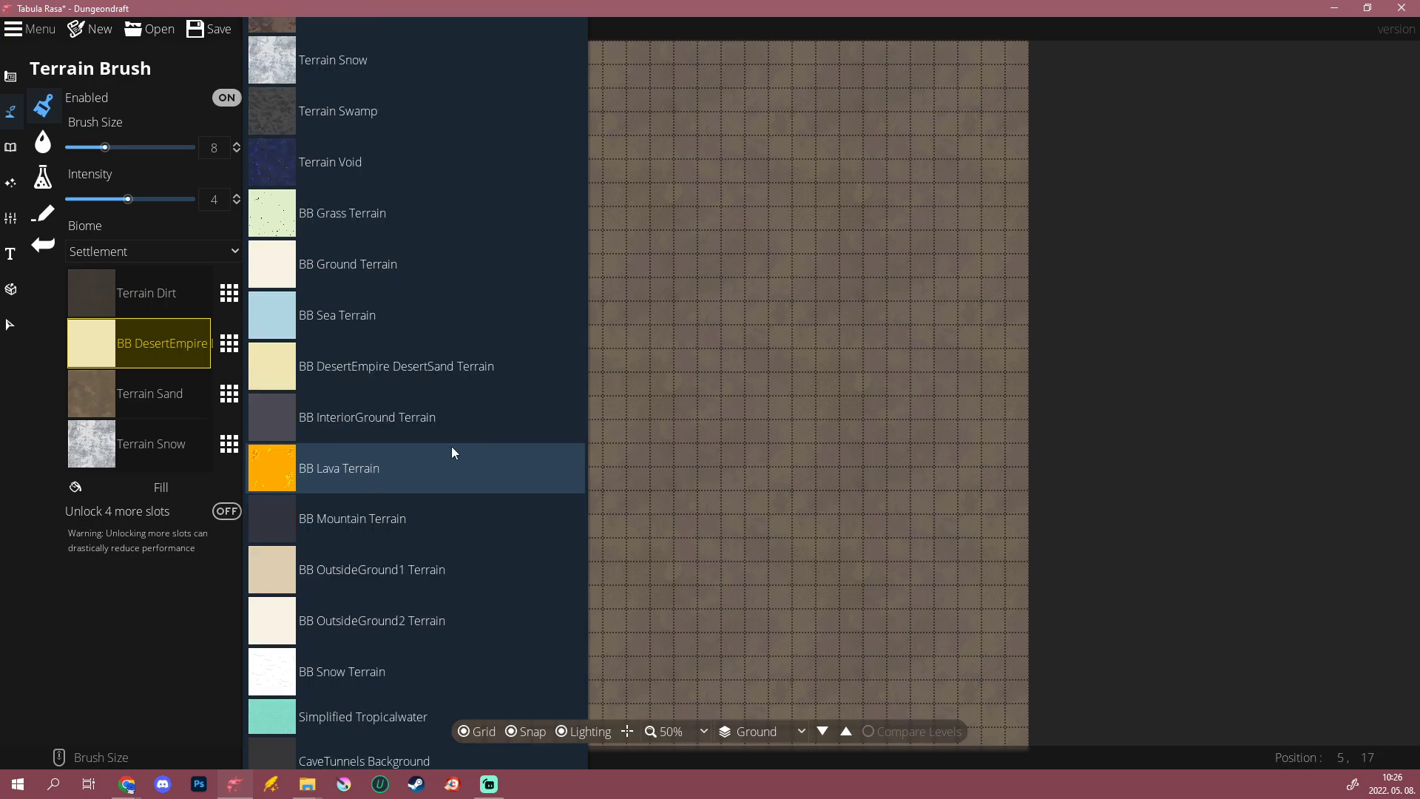
pyautogui.scroll(-1, 403, 617)
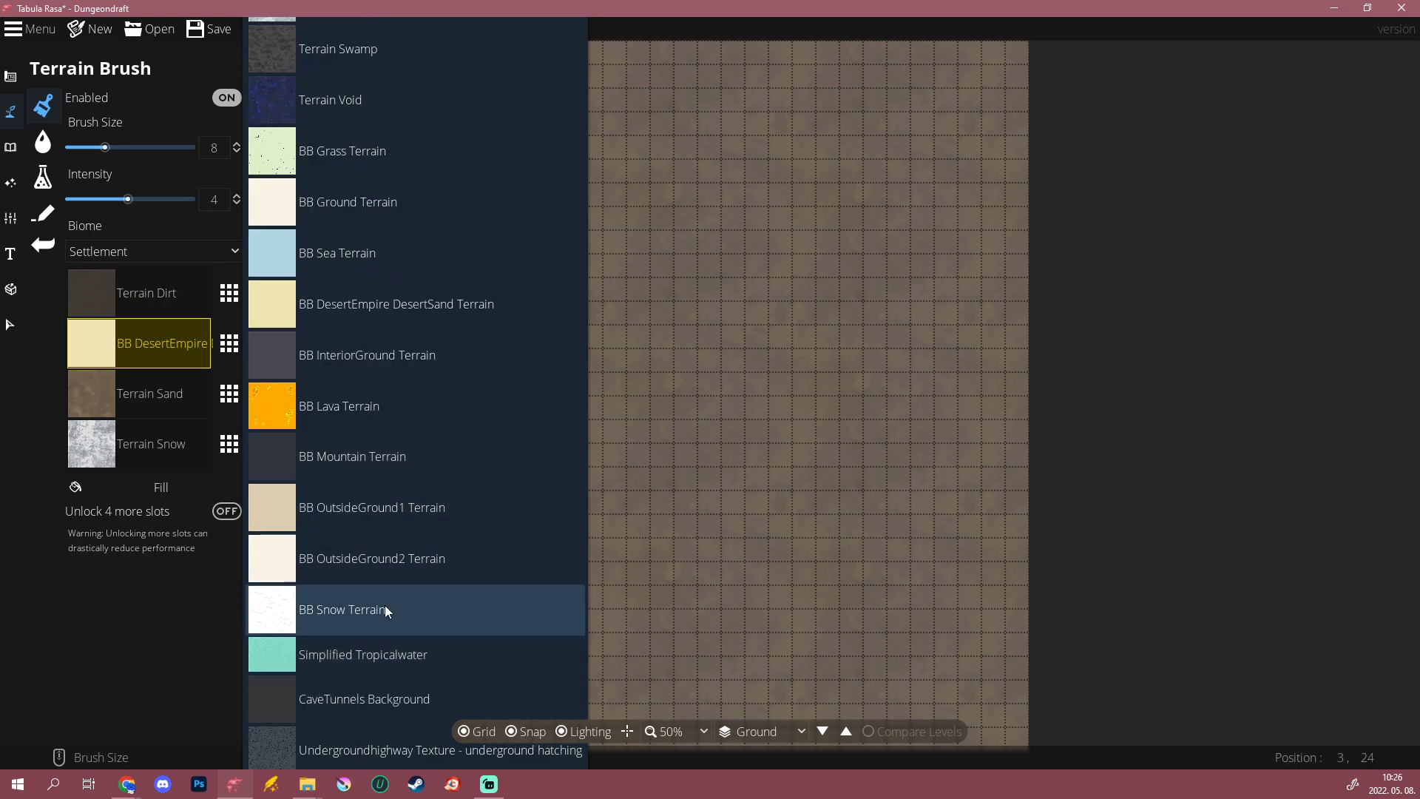
pyautogui.click(385, 609)
pyautogui.moveTo(532, 456)
pyautogui.mouseDown()
pyautogui.moveTo(539, 396)
pyautogui.moveTo(437, 358)
pyautogui.moveTo(636, 288)
pyautogui.moveTo(450, 375)
pyautogui.moveTo(622, 428)
pyautogui.moveTo(584, 412)
pyautogui.mouseUp()
pyautogui.scroll(5, 582, 409)
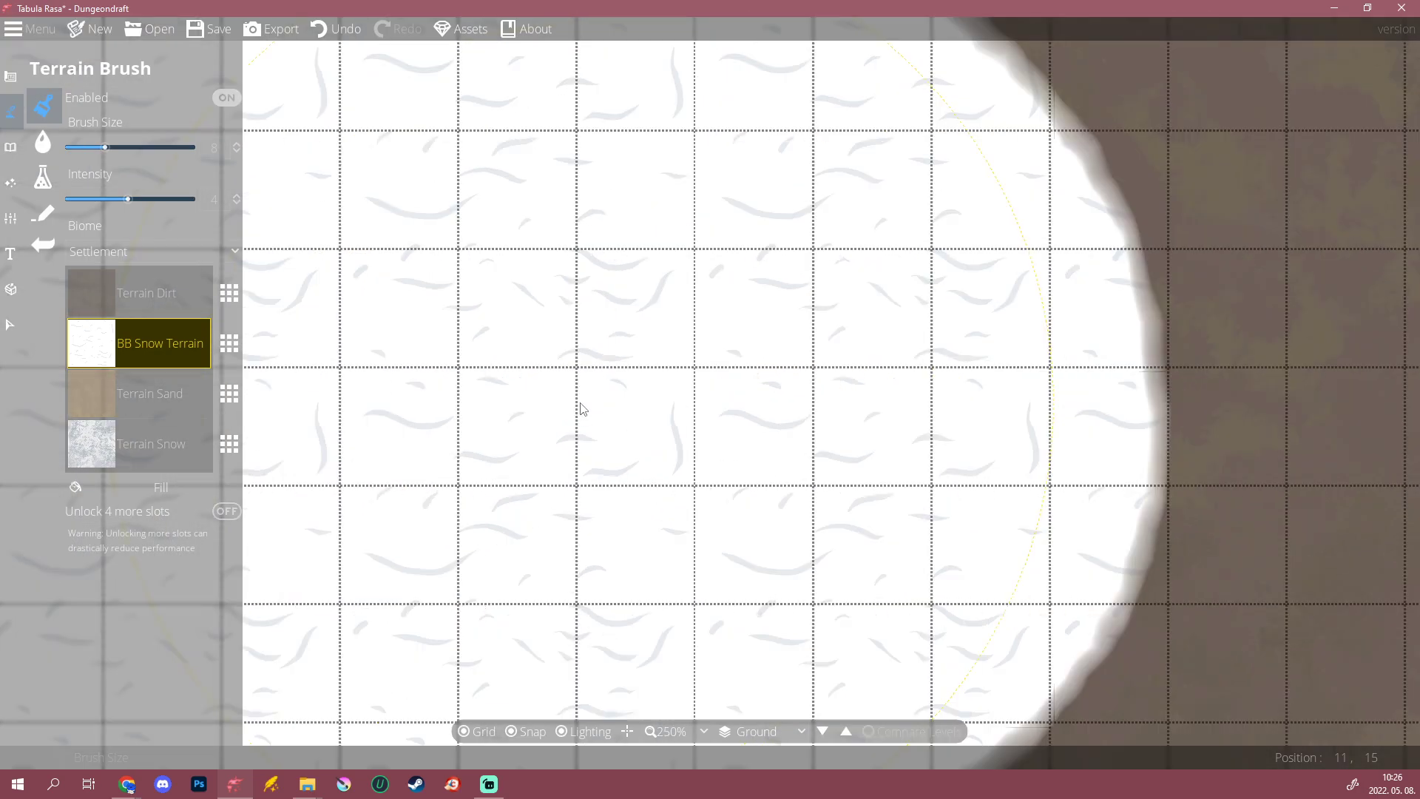
pyautogui.scroll(-2, 798, 396)
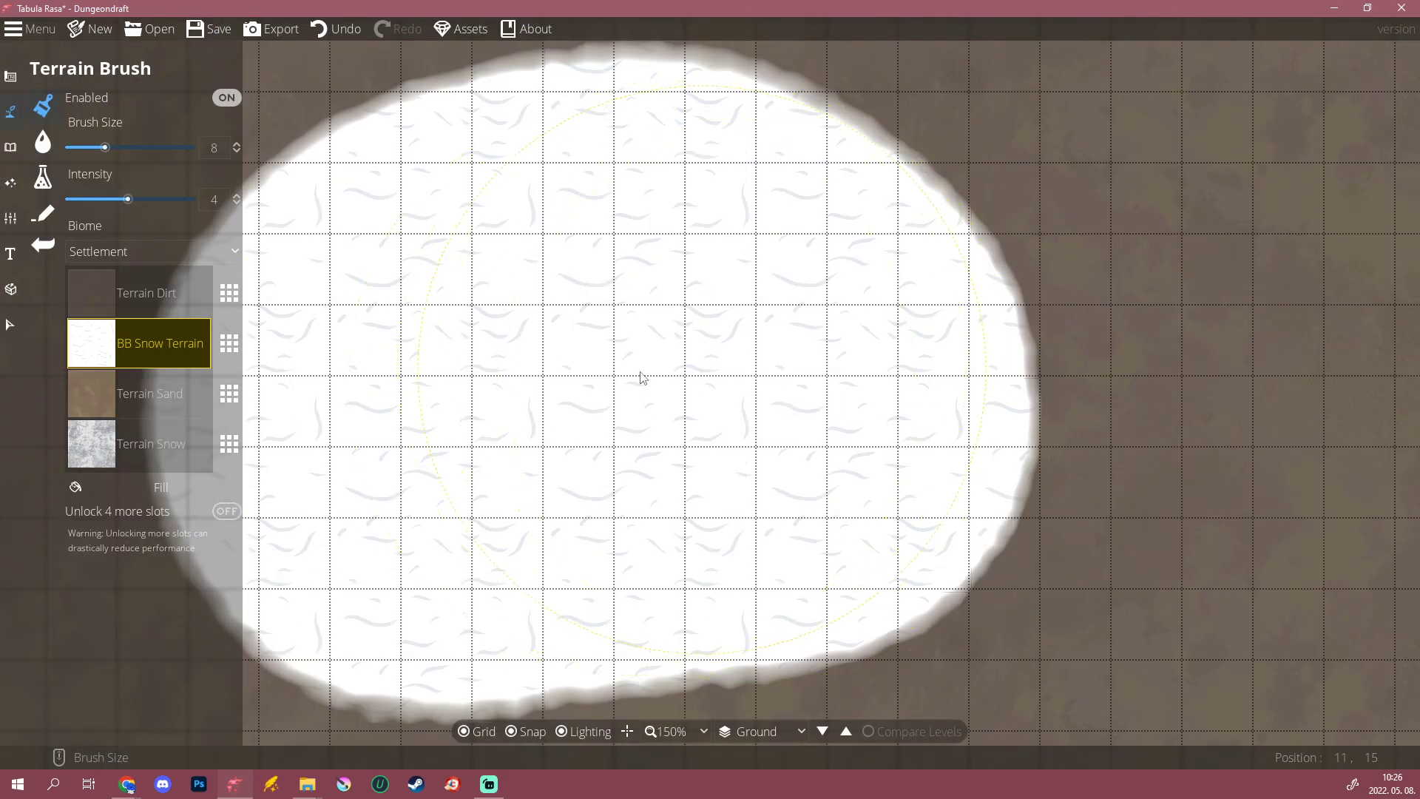
pyautogui.hotkey('ctrl', 'z')
# Step: Replace the Terrain Sand slot with BB Grass Terrain, paint a patch on the map, and undo the patch
pyautogui.click(229, 394)
pyautogui.scroll(-15, 407, 466)
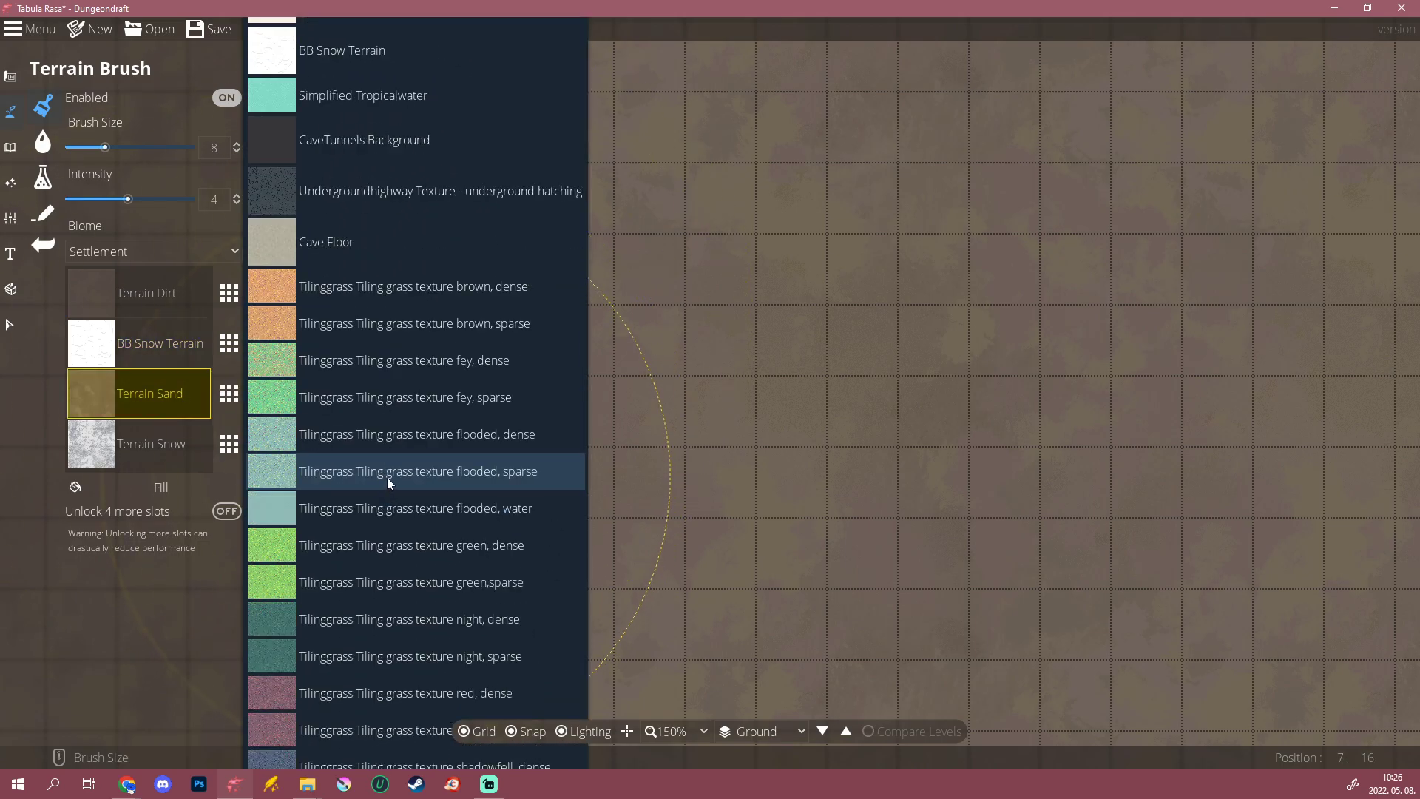
pyautogui.scroll(8, 393, 465)
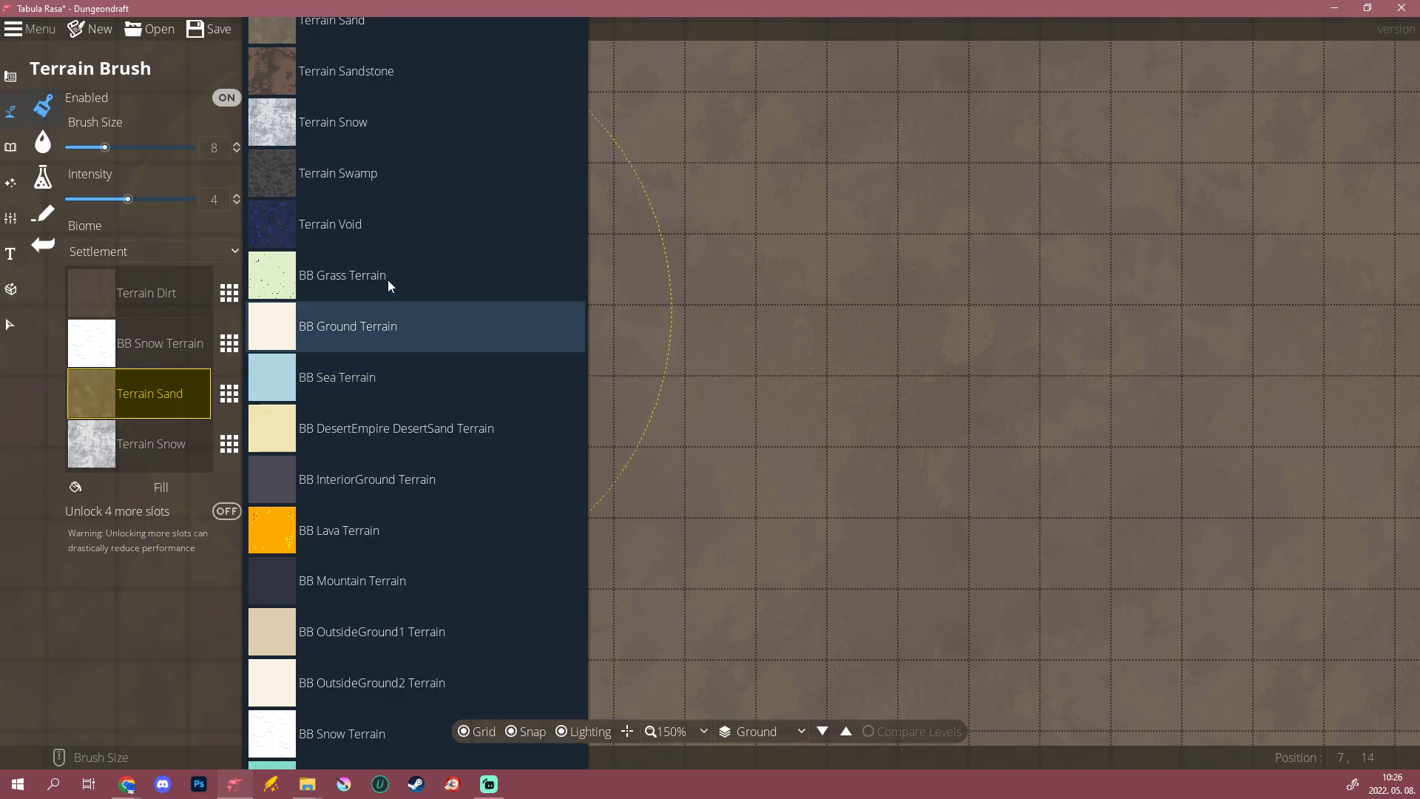
pyautogui.click(387, 287)
pyautogui.moveTo(675, 345)
pyautogui.mouseDown()
pyautogui.moveTo(642, 500)
pyautogui.moveTo(760, 133)
pyautogui.moveTo(466, 236)
pyautogui.moveTo(753, 332)
pyautogui.mouseUp()
pyautogui.scroll(-8, 730, 339)
pyautogui.scroll(5, 833, 325)
pyautogui.hotkey('ctrl', 'z')
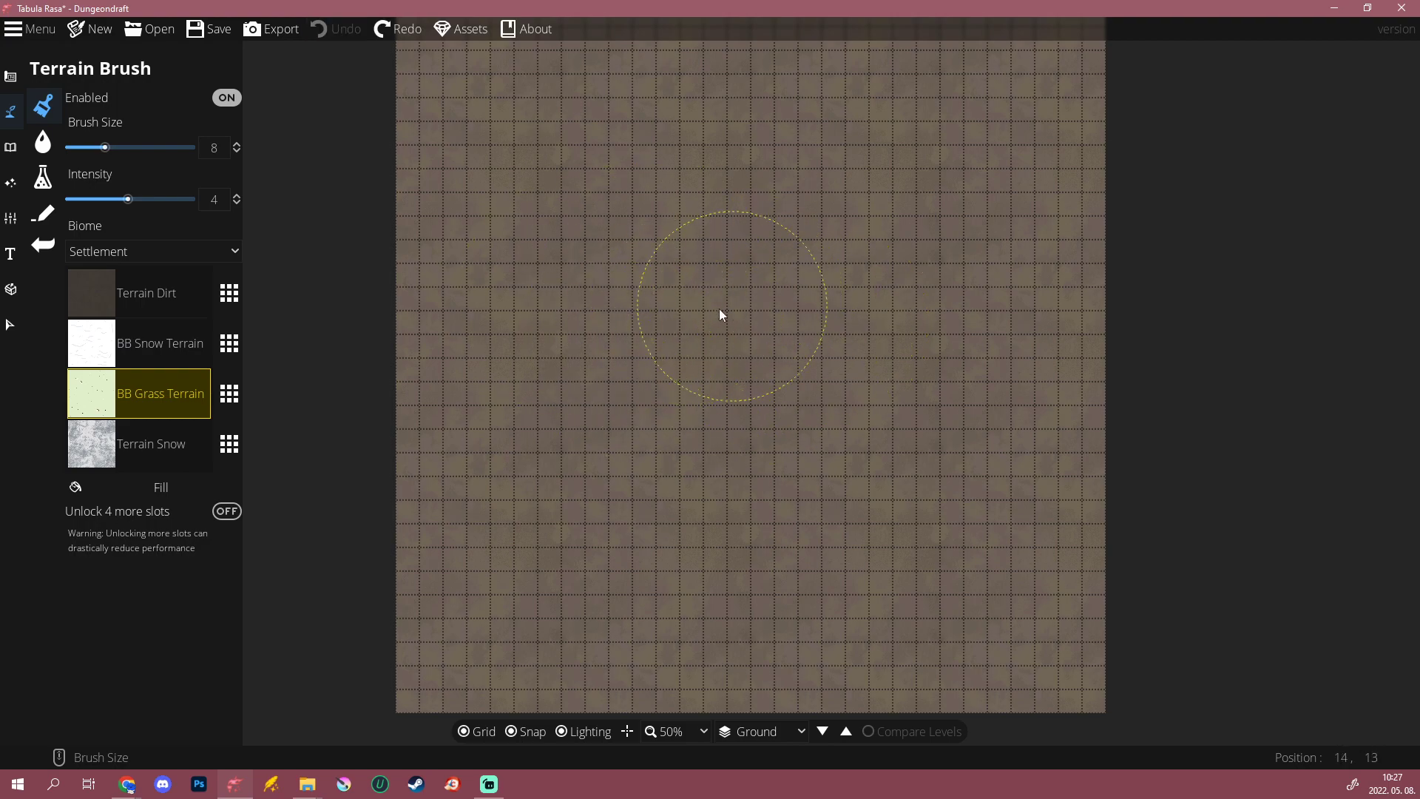
# Step: Draw freehand test paths with the Path Tool in the thin wavy style and the neighbouring straight style, undoing each one
pyautogui.click(42, 216)
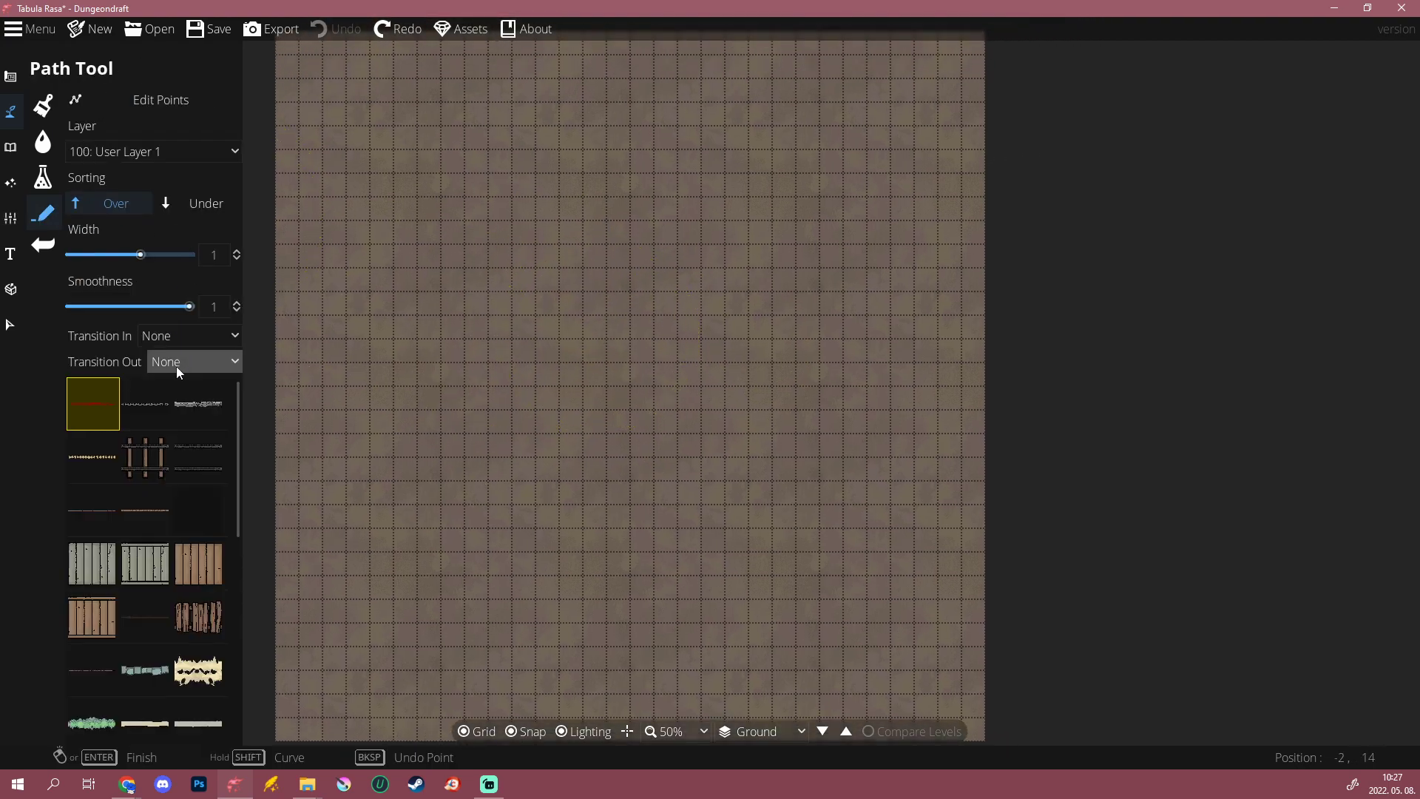
pyautogui.scroll(-5, 170, 384)
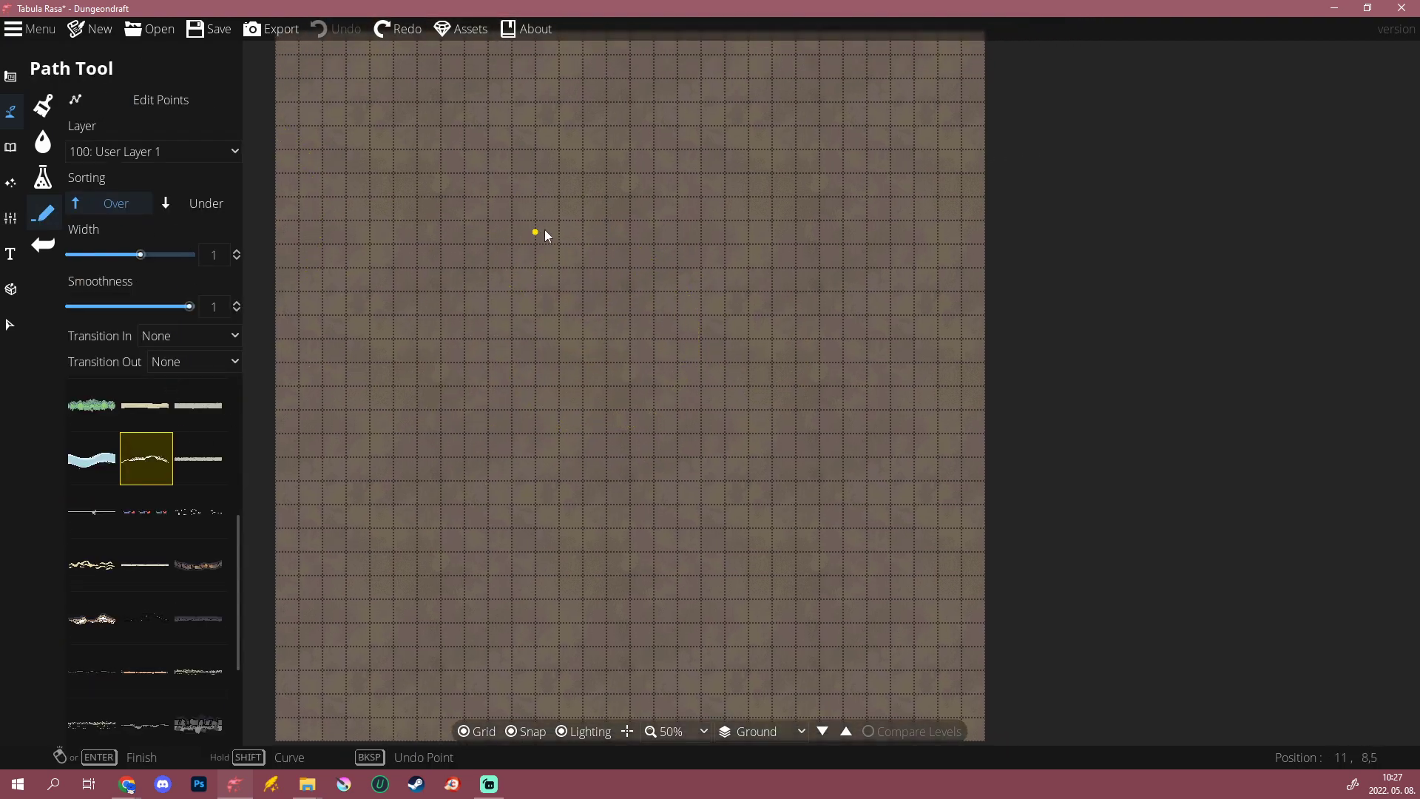
pyautogui.moveTo(514, 226)
pyautogui.mouseDown()
pyautogui.moveTo(403, 455)
pyautogui.moveTo(628, 637)
pyautogui.moveTo(876, 359)
pyautogui.moveTo(542, 137)
pyautogui.moveTo(303, 302)
pyautogui.moveTo(335, 505)
pyautogui.mouseUp()
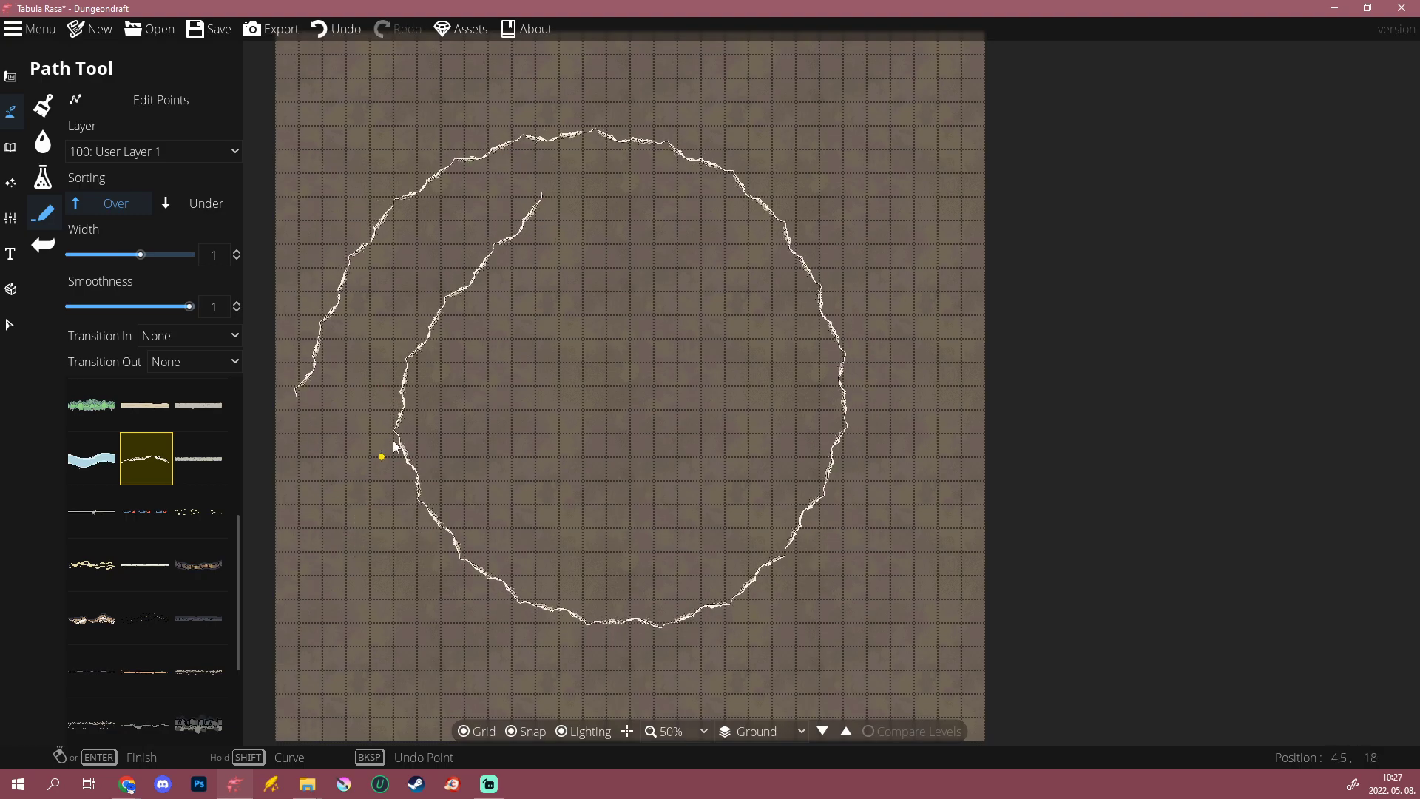
pyautogui.hotkey('ctrl', 'z')
pyautogui.moveTo(463, 149)
pyautogui.mouseDown()
pyautogui.moveTo(409, 398)
pyautogui.moveTo(446, 584)
pyautogui.moveTo(651, 628)
pyautogui.moveTo(903, 340)
pyautogui.moveTo(633, 614)
pyautogui.moveTo(340, 607)
pyautogui.moveTo(739, 237)
pyautogui.moveTo(353, 654)
pyautogui.moveTo(727, 320)
pyautogui.moveTo(342, 545)
pyautogui.moveTo(557, 446)
pyautogui.moveTo(701, 202)
pyautogui.moveTo(557, 92)
pyautogui.moveTo(513, 90)
pyautogui.mouseUp()
pyautogui.hotkey('ctrl', 'z')
pyautogui.click(196, 462)
pyautogui.moveTo(497, 219)
pyautogui.mouseDown()
pyautogui.moveTo(352, 491)
pyautogui.moveTo(654, 704)
pyautogui.moveTo(842, 368)
pyautogui.moveTo(517, 177)
pyautogui.mouseUp()
pyautogui.hotkey('ctrl', 'z')
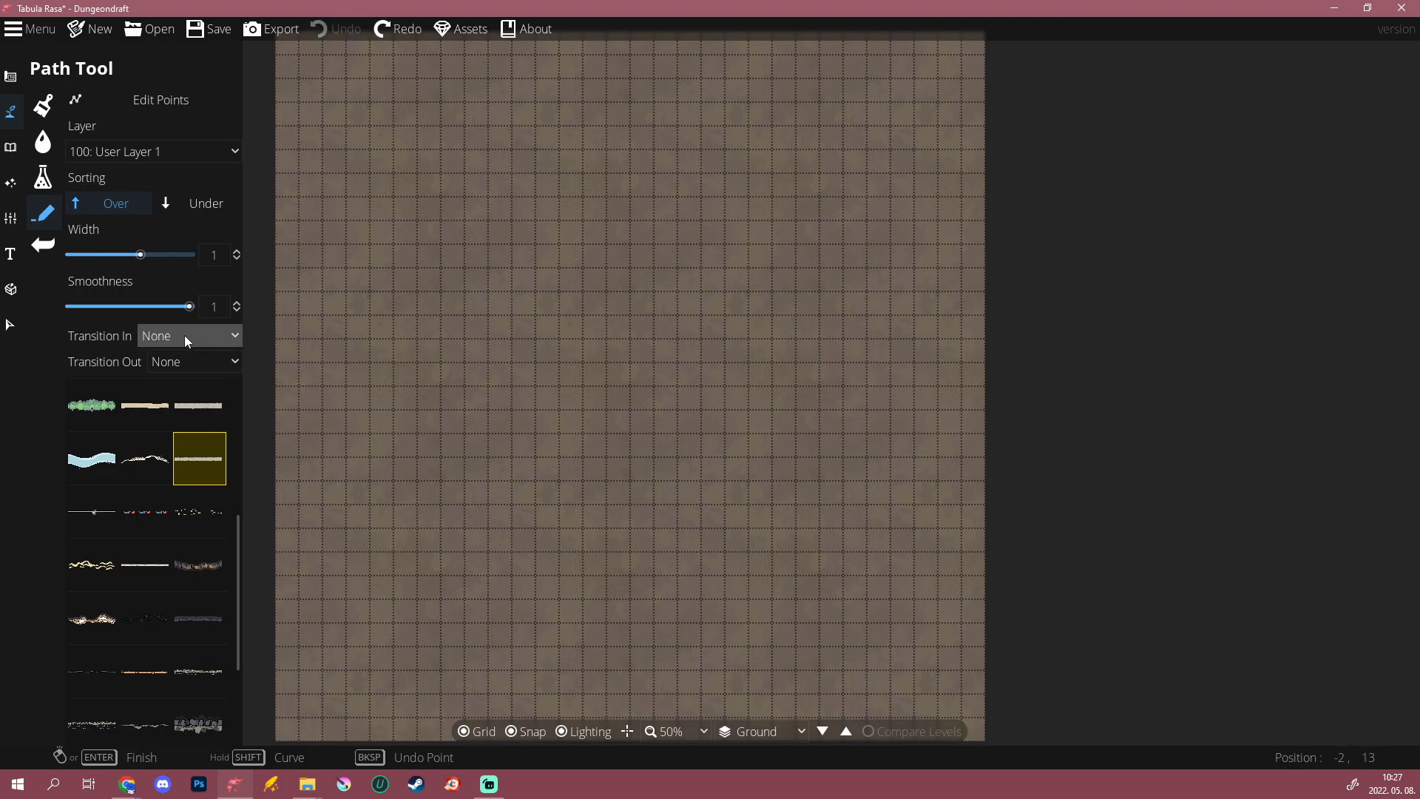
# Step: Set the path's Transition In and Transition Out to Fade
pyautogui.click(185, 336)
pyautogui.click(174, 383)
pyautogui.click(194, 361)
pyautogui.click(172, 405)
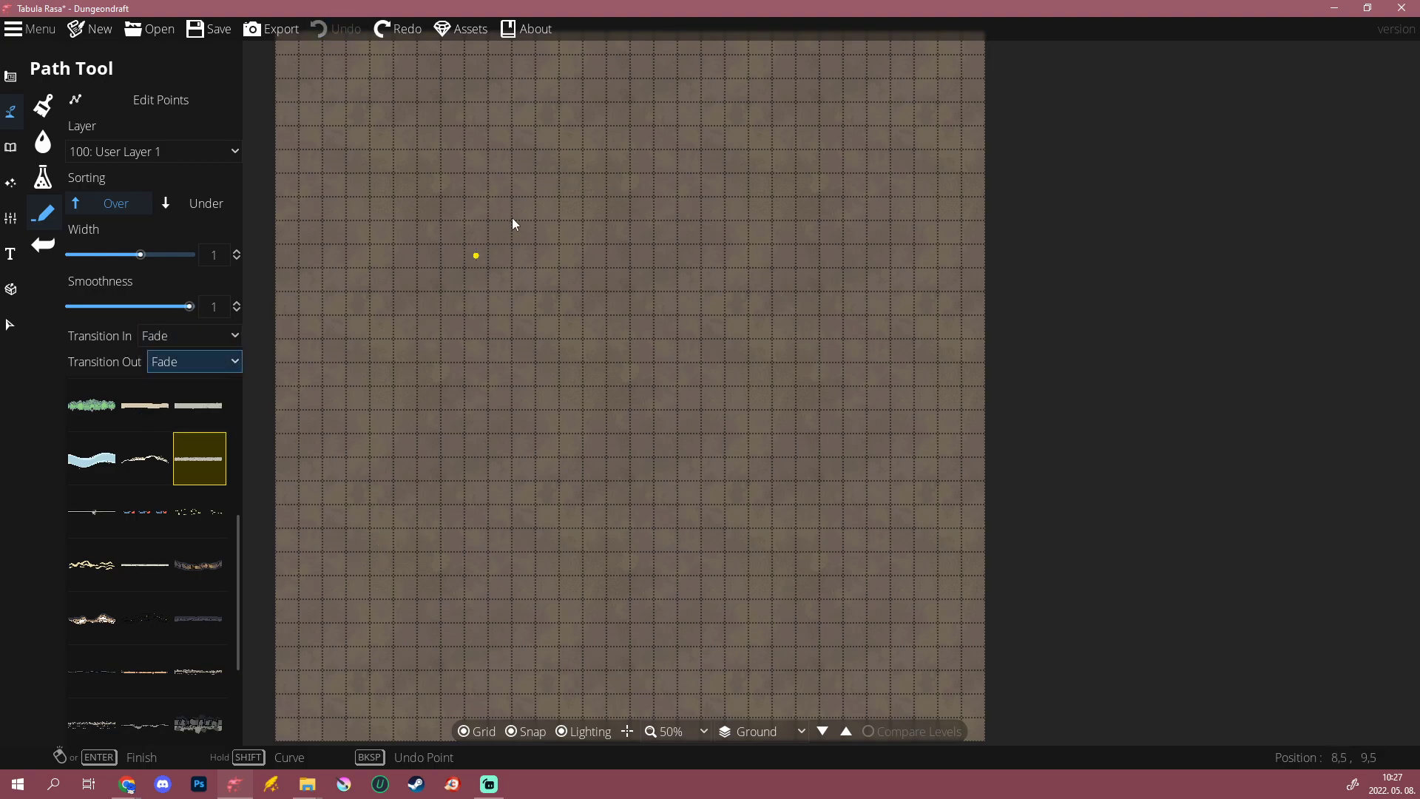
# Step: Choose the beige road path style, draw a rounded loop to inspect its faded ends, and undo the loop
pyautogui.scroll(-1, 130, 549)
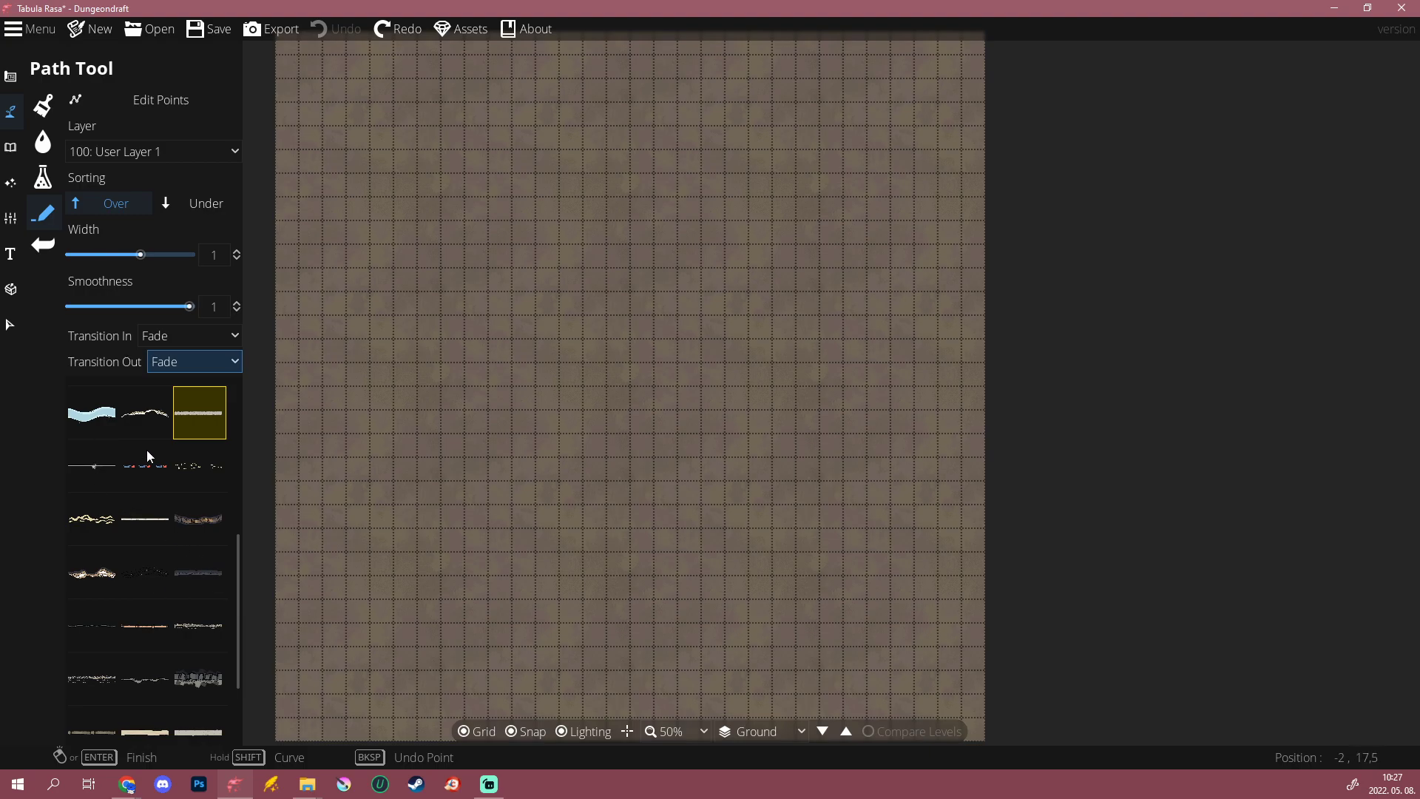
pyautogui.scroll(-1, 157, 547)
pyautogui.click(143, 699)
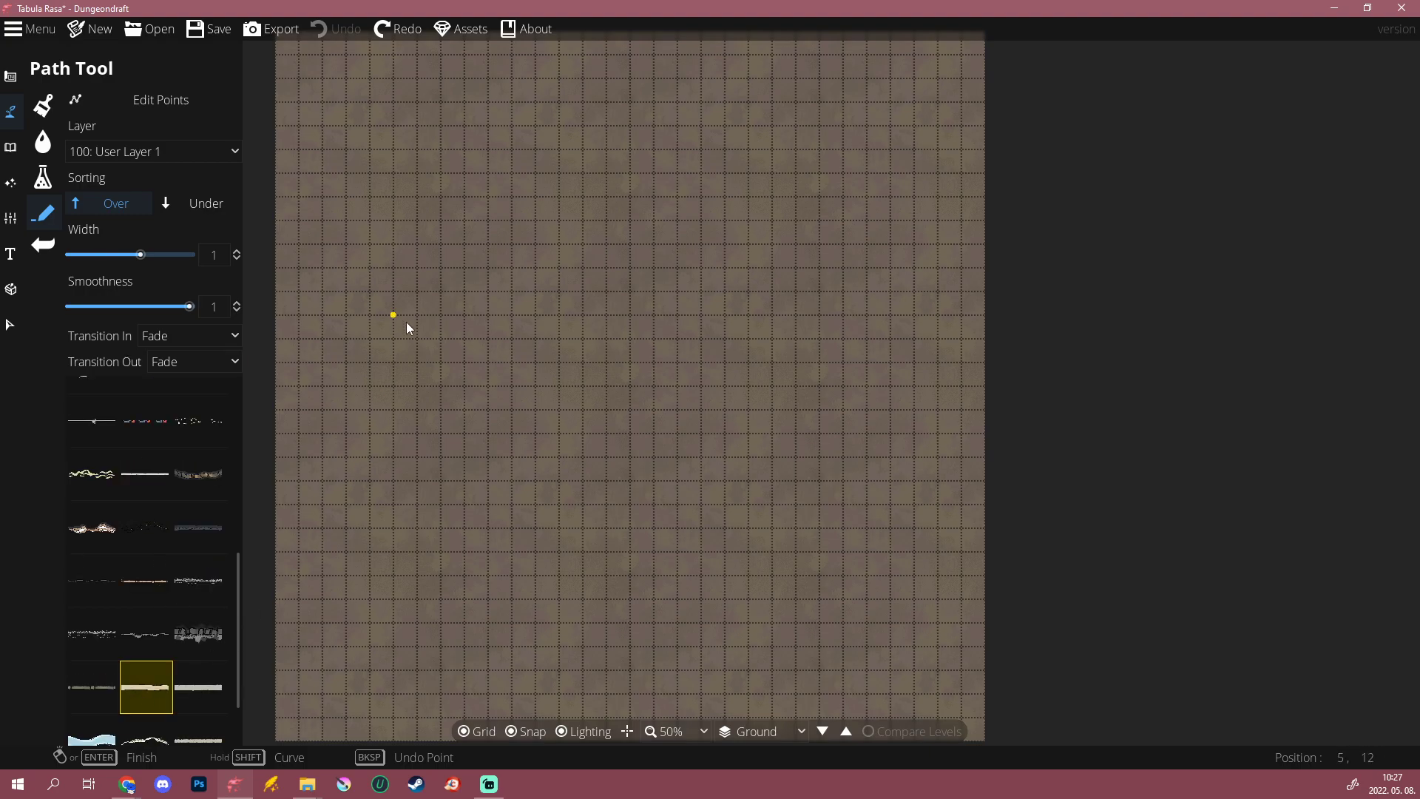
pyautogui.scroll(3, 460, 354)
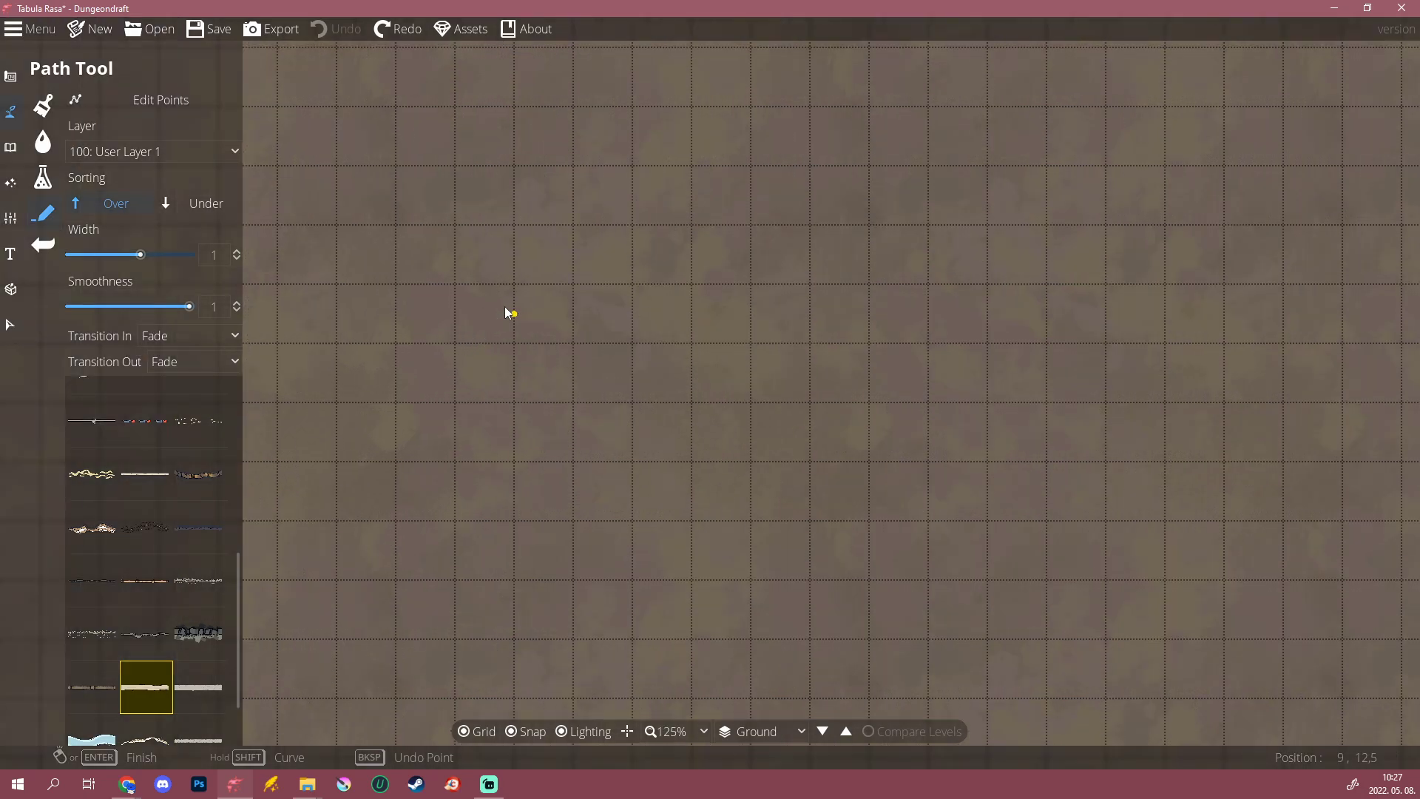
pyautogui.moveTo(569, 152)
pyautogui.mouseDown()
pyautogui.moveTo(505, 369)
pyautogui.moveTo(449, 391)
pyautogui.moveTo(595, 604)
pyautogui.moveTo(965, 580)
pyautogui.moveTo(911, 188)
pyautogui.moveTo(600, 128)
pyautogui.mouseUp()
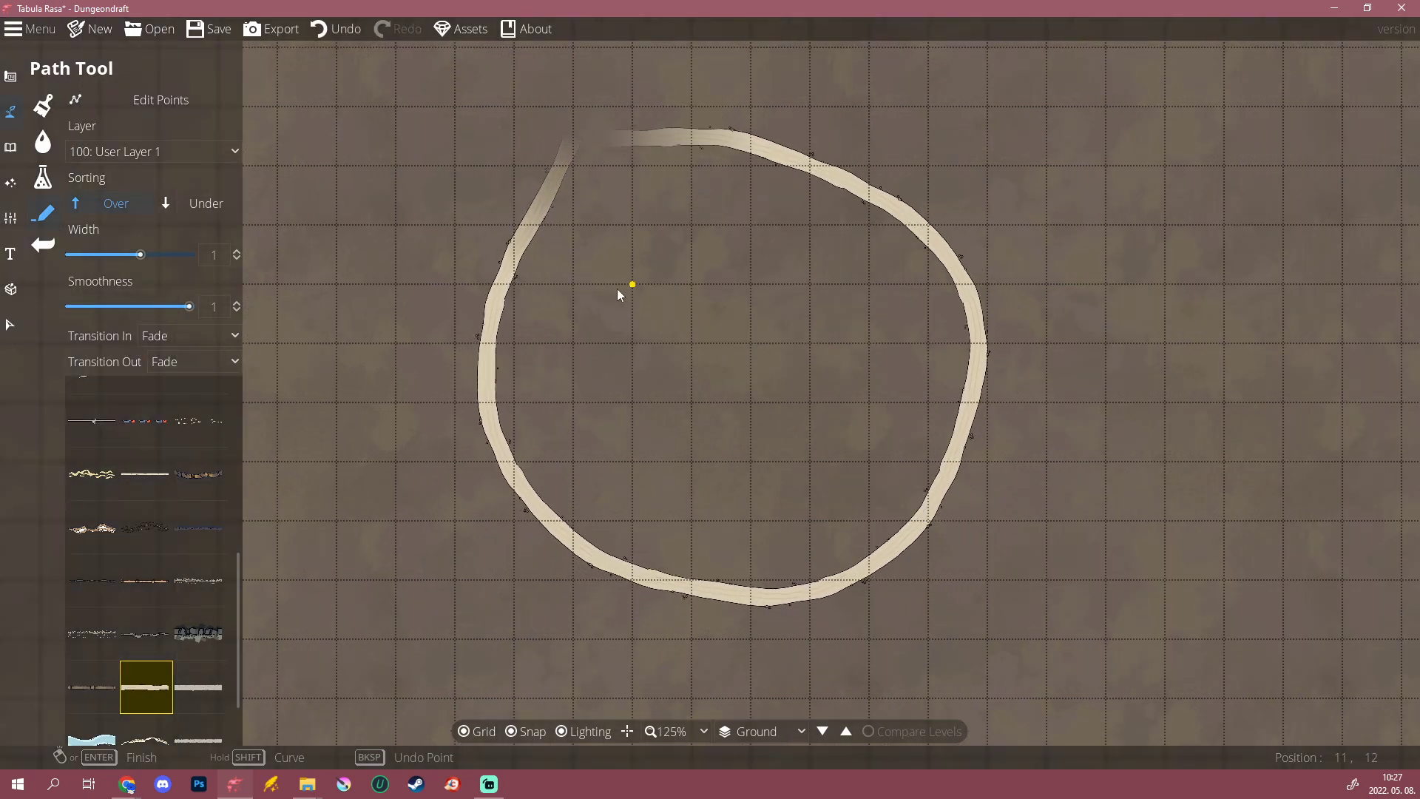
pyautogui.scroll(3, 605, 114)
pyautogui.scroll(1, 605, 120)
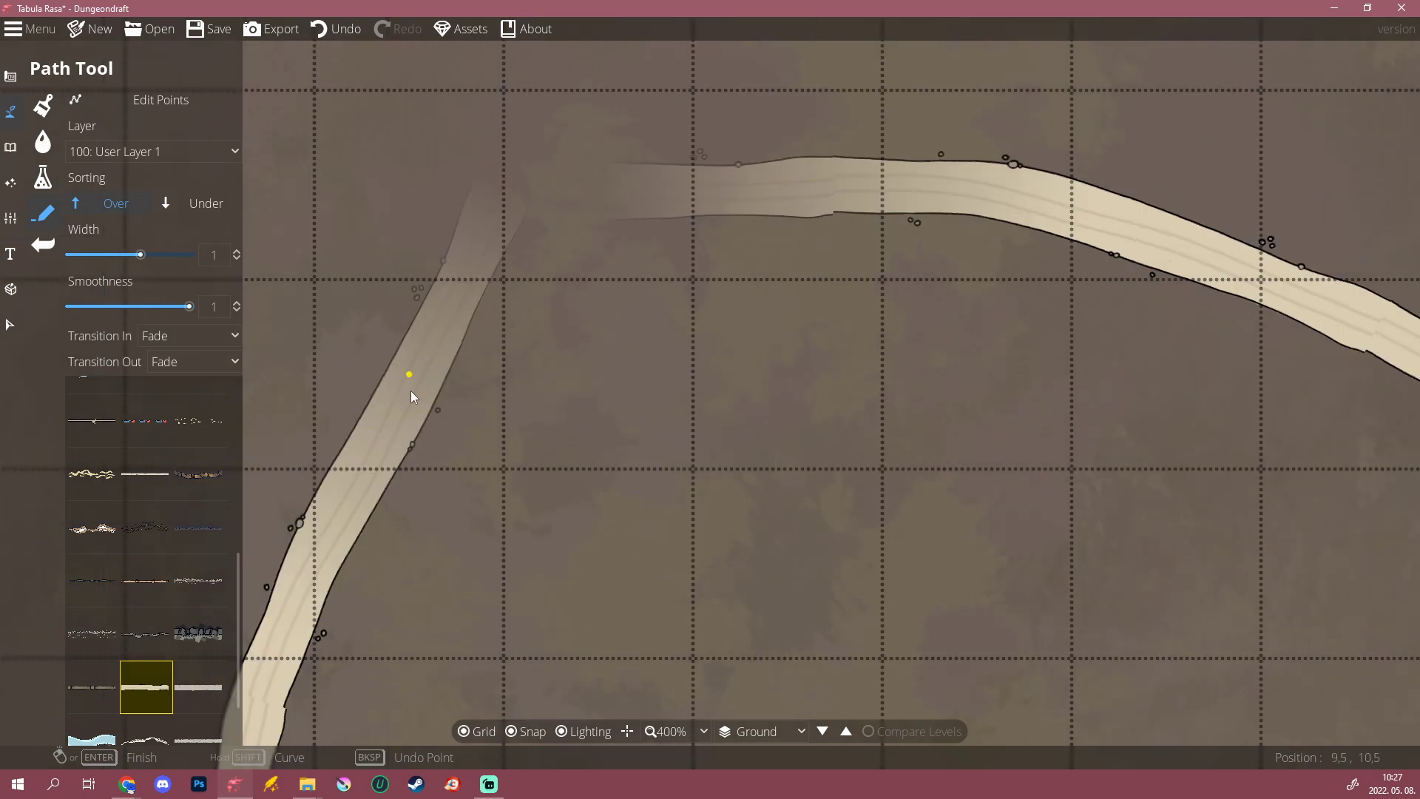
pyautogui.scroll(-5, 412, 385)
pyautogui.hotkey('ctrl', 'z')
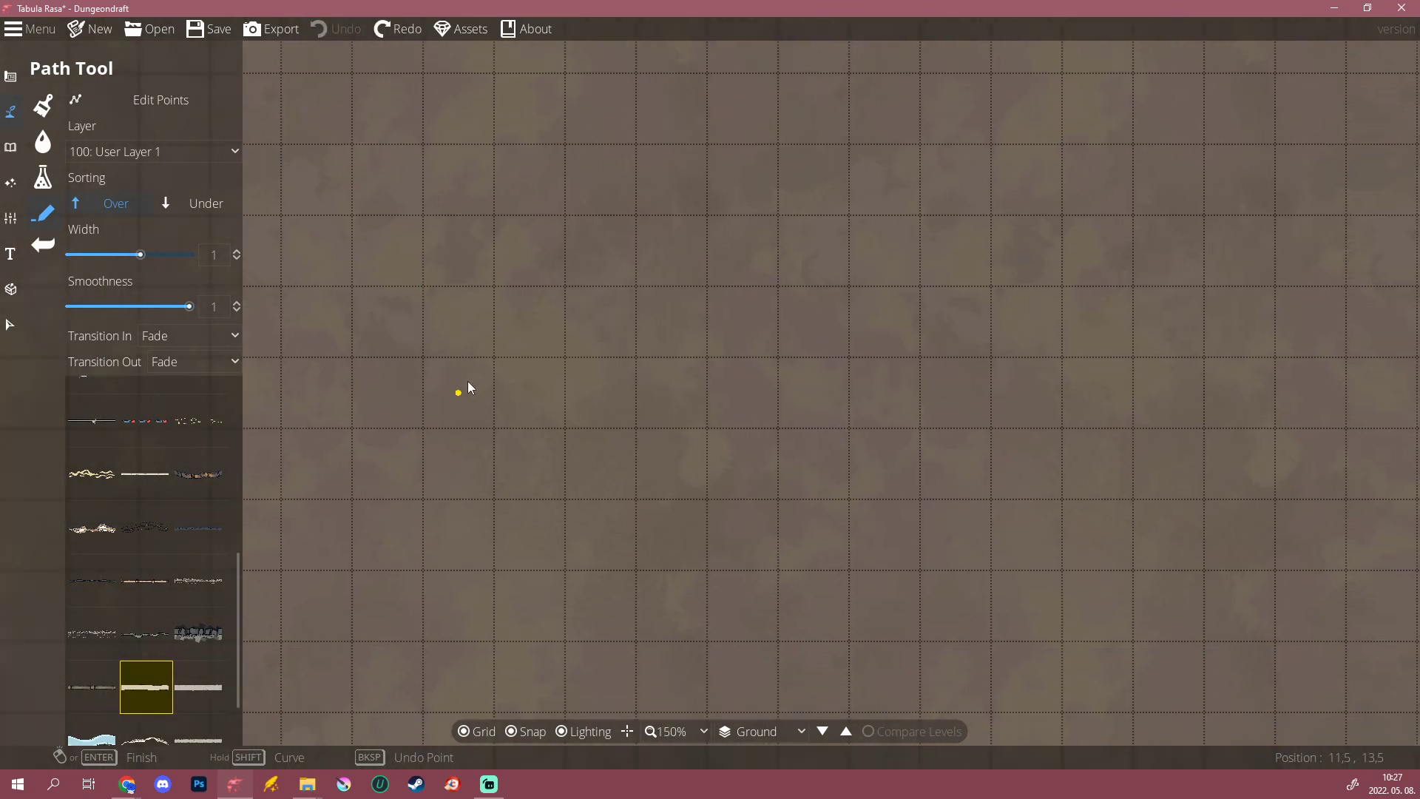
# Step: Turn off snapping, draw freehand test loops with the beige road path, and undo them
pyautogui.click(512, 732)
pyautogui.scroll(-1, 488, 296)
pyautogui.moveTo(503, 238)
pyautogui.mouseDown()
pyautogui.moveTo(429, 466)
pyautogui.moveTo(629, 628)
pyautogui.moveTo(731, 610)
pyautogui.moveTo(941, 450)
pyautogui.moveTo(840, 237)
pyautogui.moveTo(673, 191)
pyautogui.mouseUp()
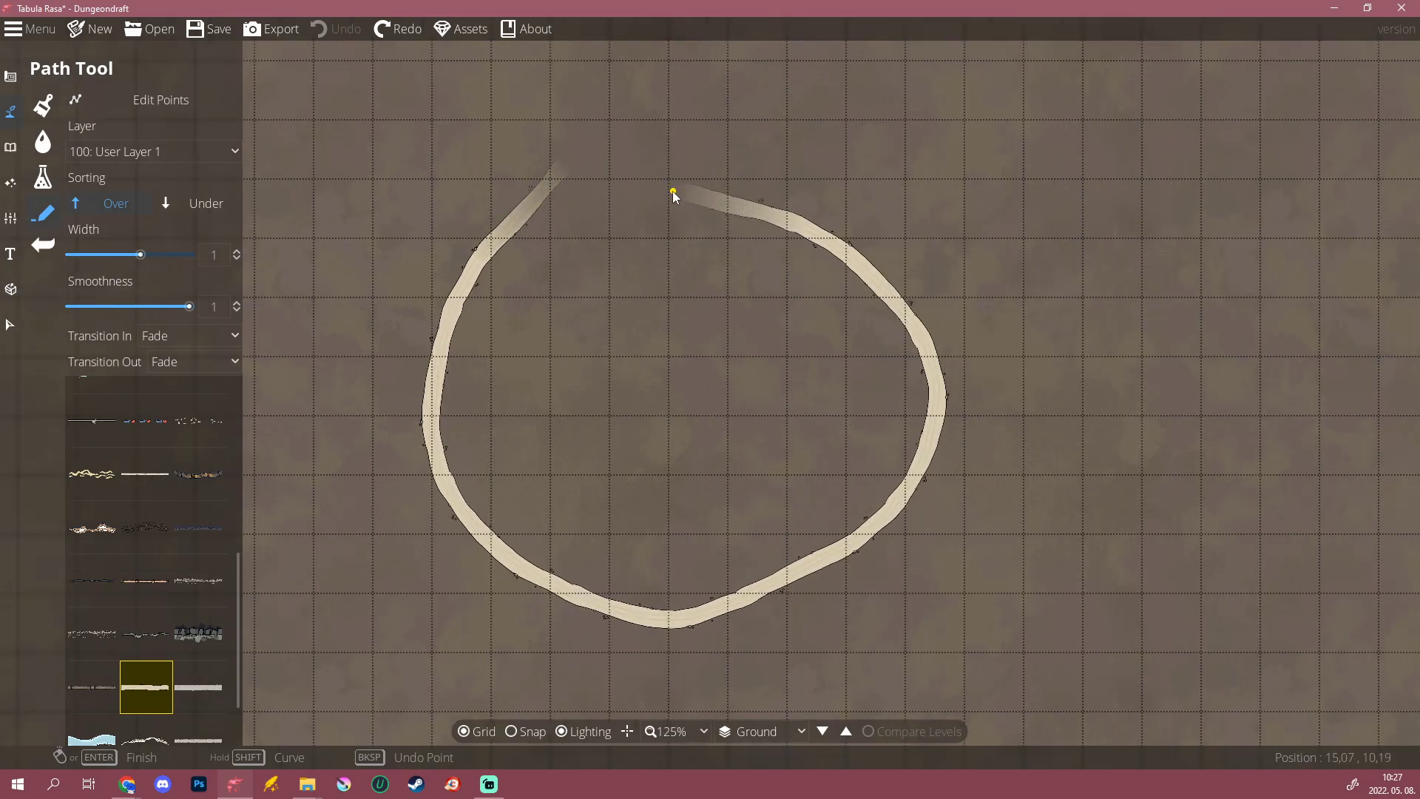
pyautogui.hotkey('ctrl', 'z')
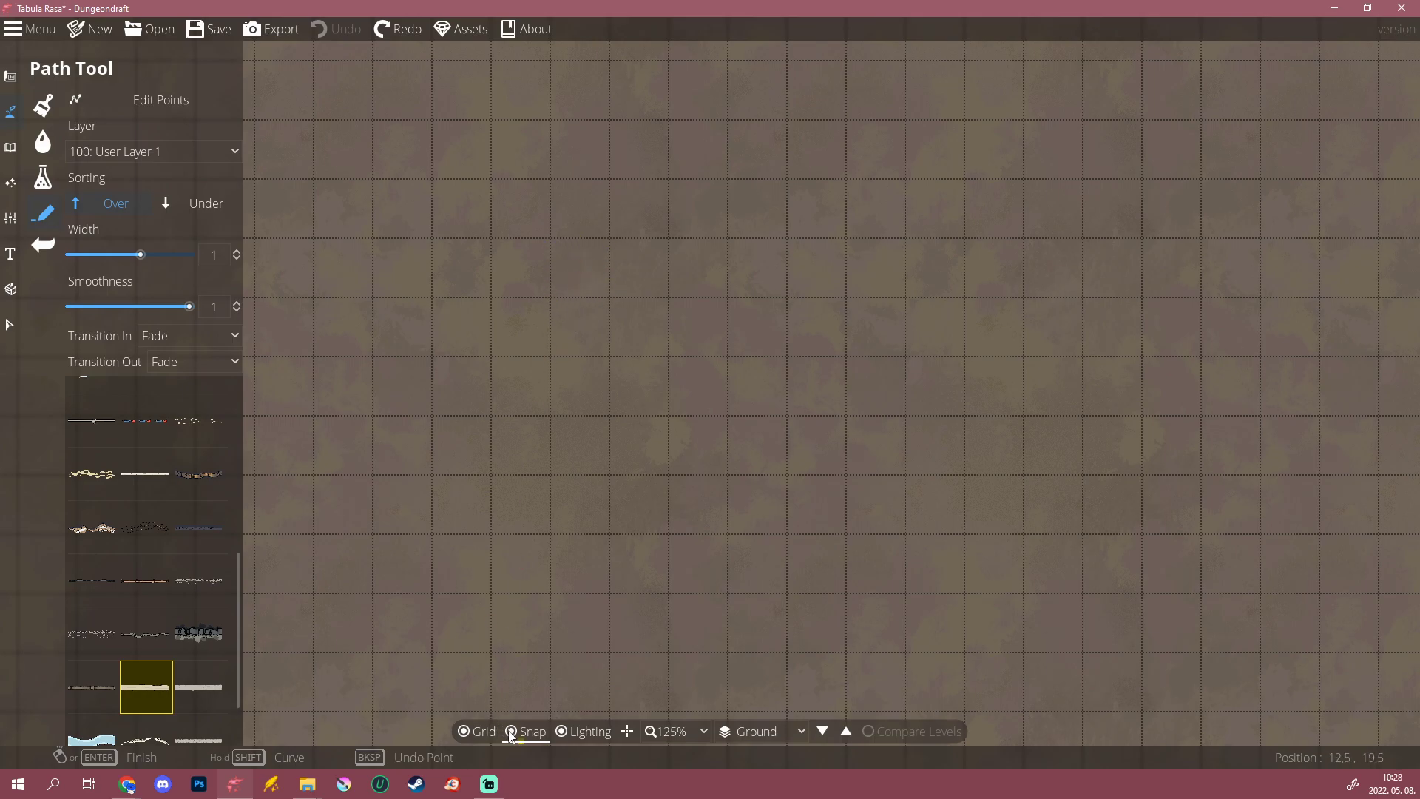
pyautogui.moveTo(683, 185)
pyautogui.mouseDown()
pyautogui.moveTo(486, 319)
pyautogui.moveTo(796, 605)
pyautogui.moveTo(625, 375)
pyautogui.moveTo(662, 255)
pyautogui.moveTo(723, 140)
pyautogui.moveTo(485, 253)
pyautogui.moveTo(481, 518)
pyautogui.mouseUp()
pyautogui.hotkey('ctrl', 'z')
pyautogui.scroll(-4, 411, 416)
pyautogui.scroll(1, 425, 441)
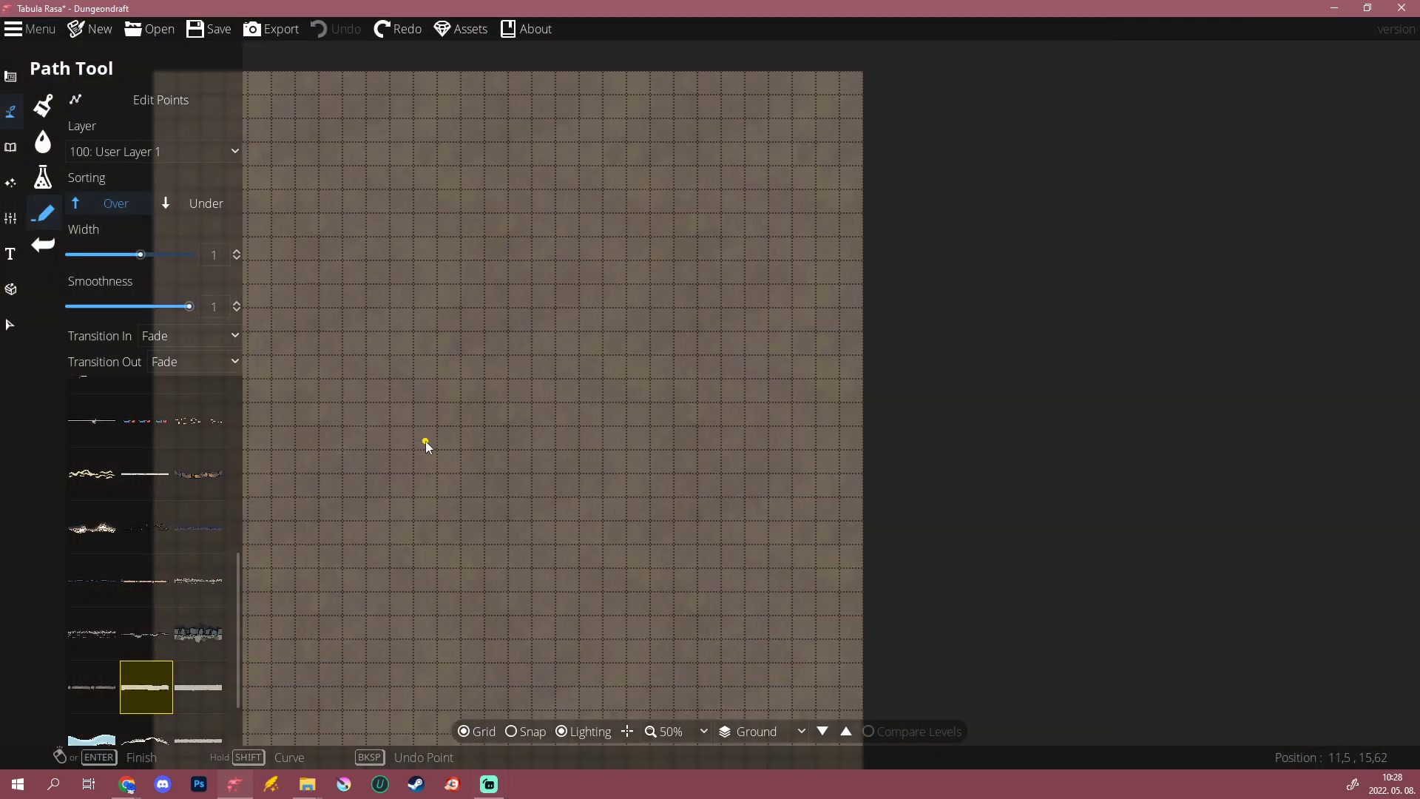
# Step: Switch to the Object Tool and locate the BB asset pack tags in the tag list
pyautogui.click(11, 147)
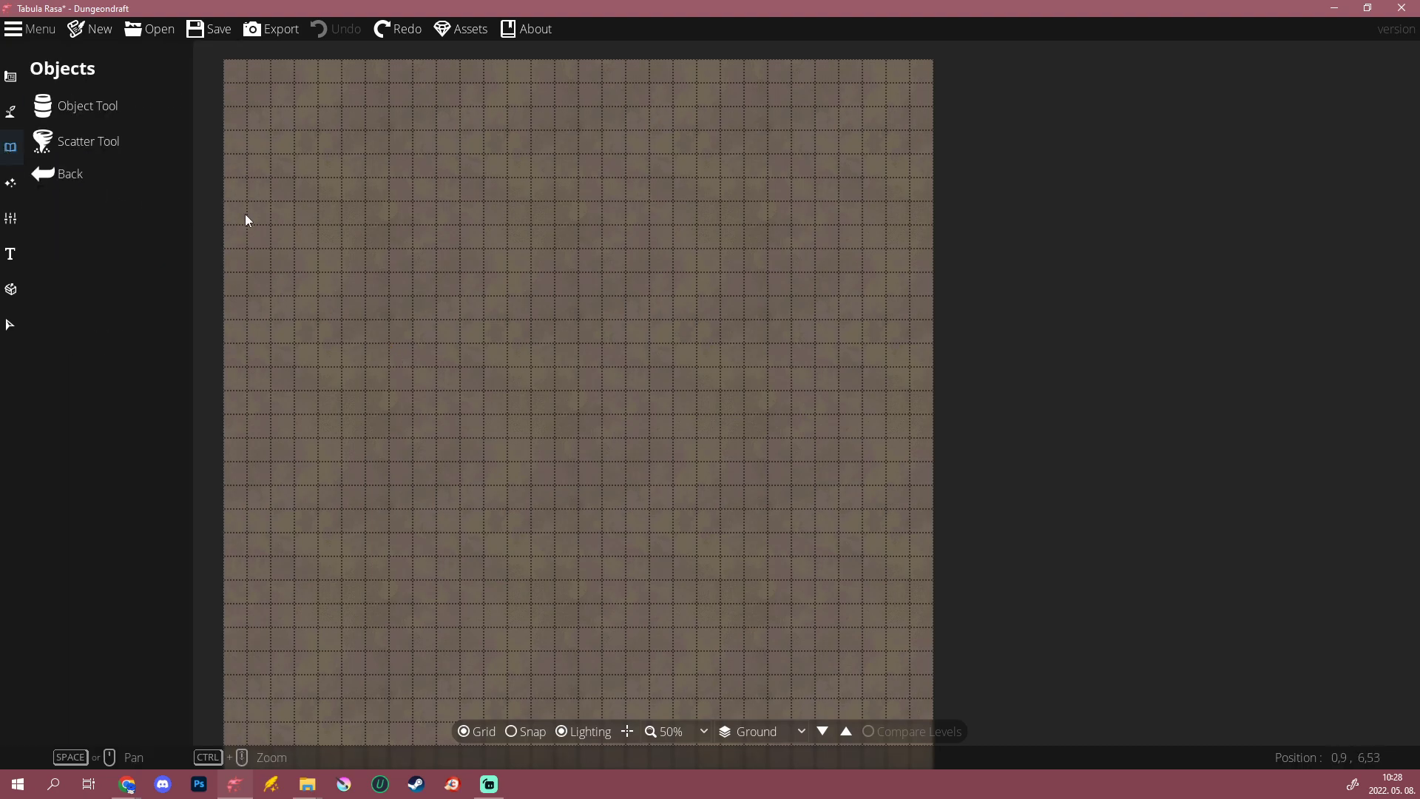
pyautogui.click(133, 106)
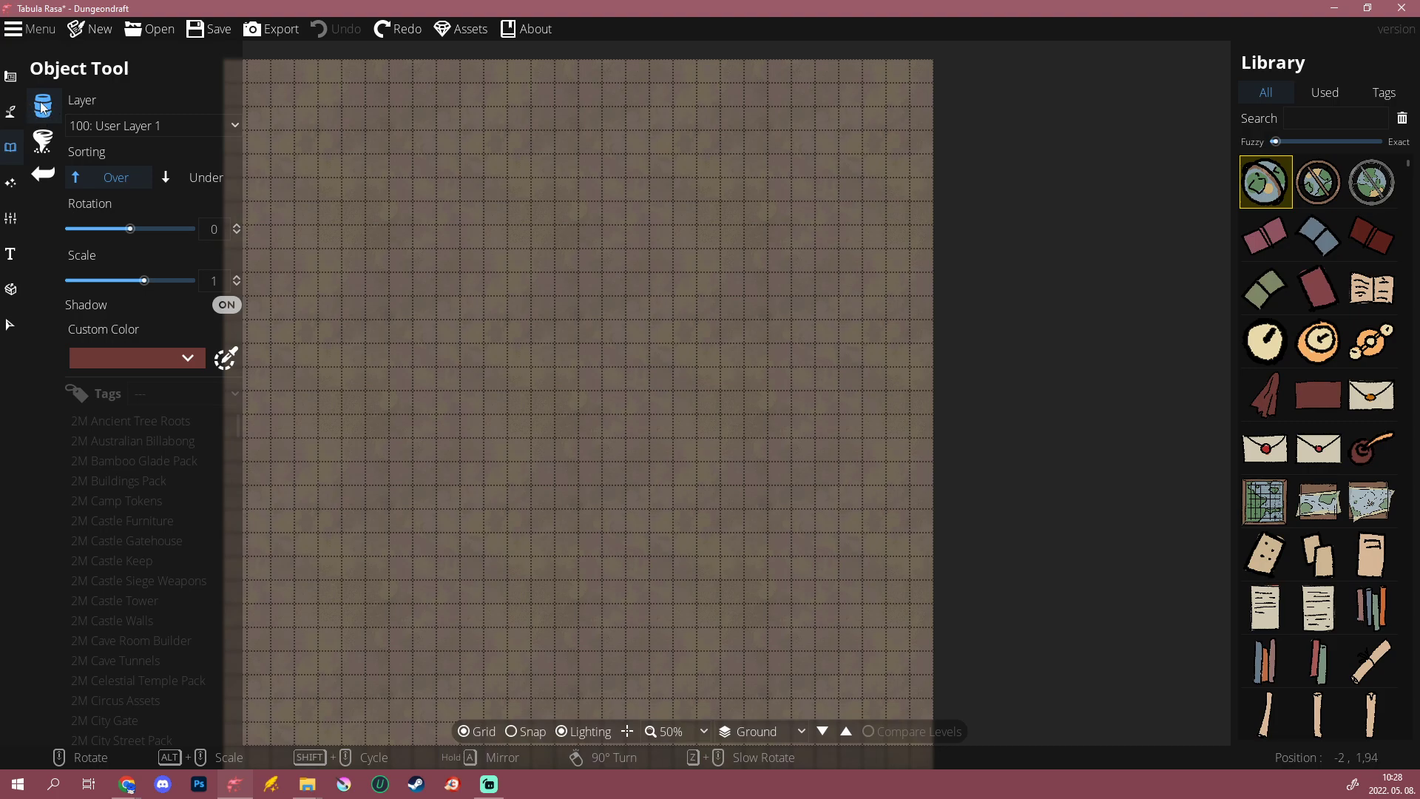
pyautogui.click(124, 436)
pyautogui.scroll(-10, 124, 436)
pyautogui.scroll(-15, 124, 442)
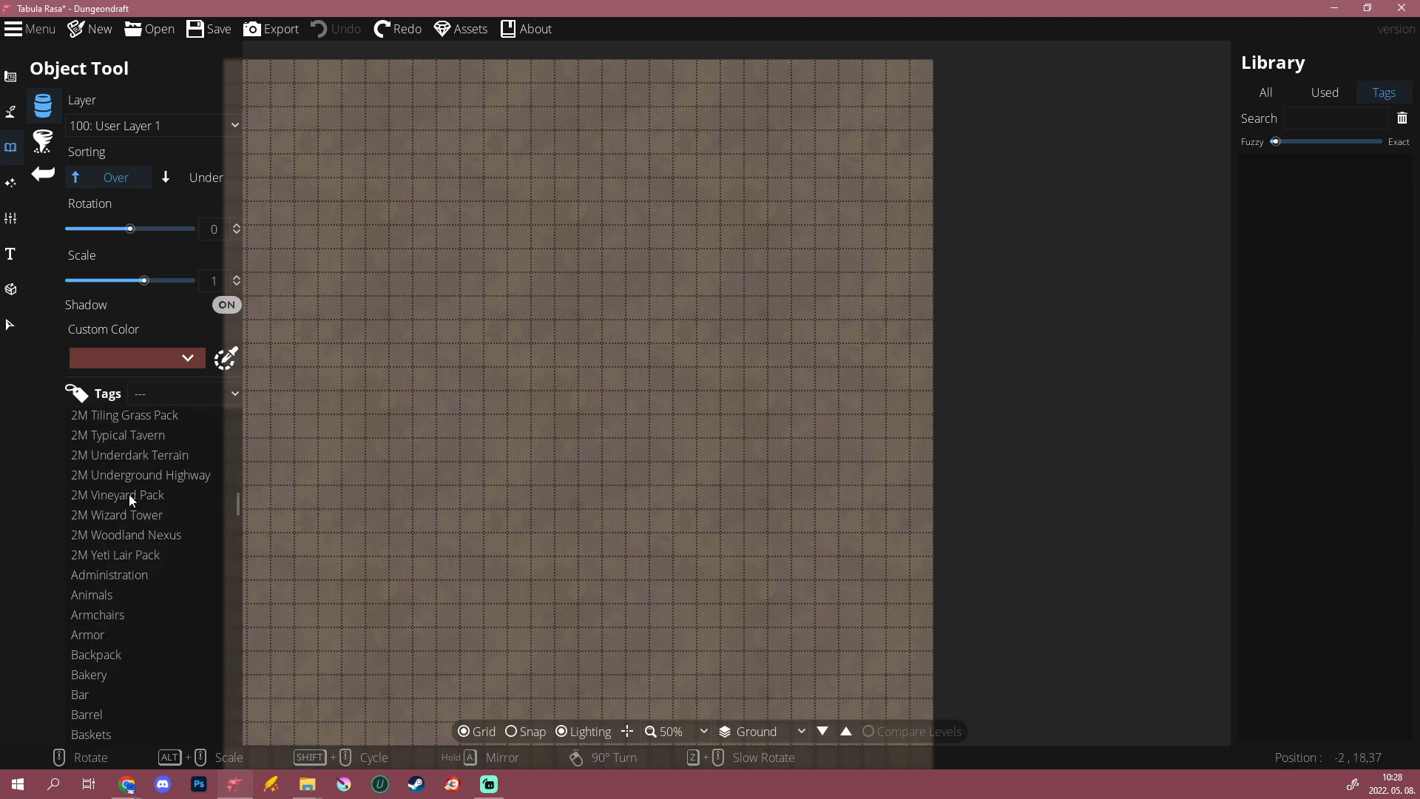
pyautogui.scroll(-4, 128, 494)
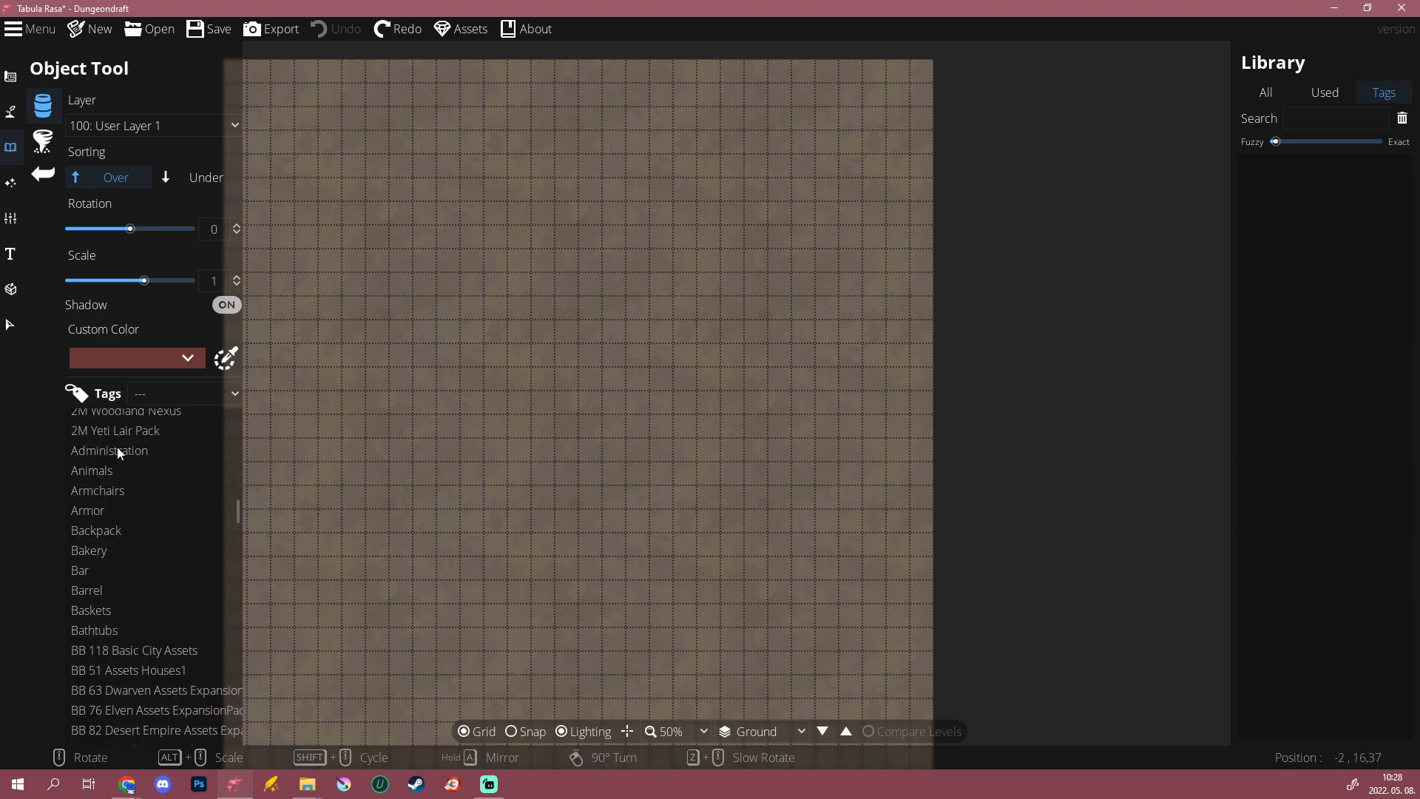
pyautogui.scroll(-2, 117, 447)
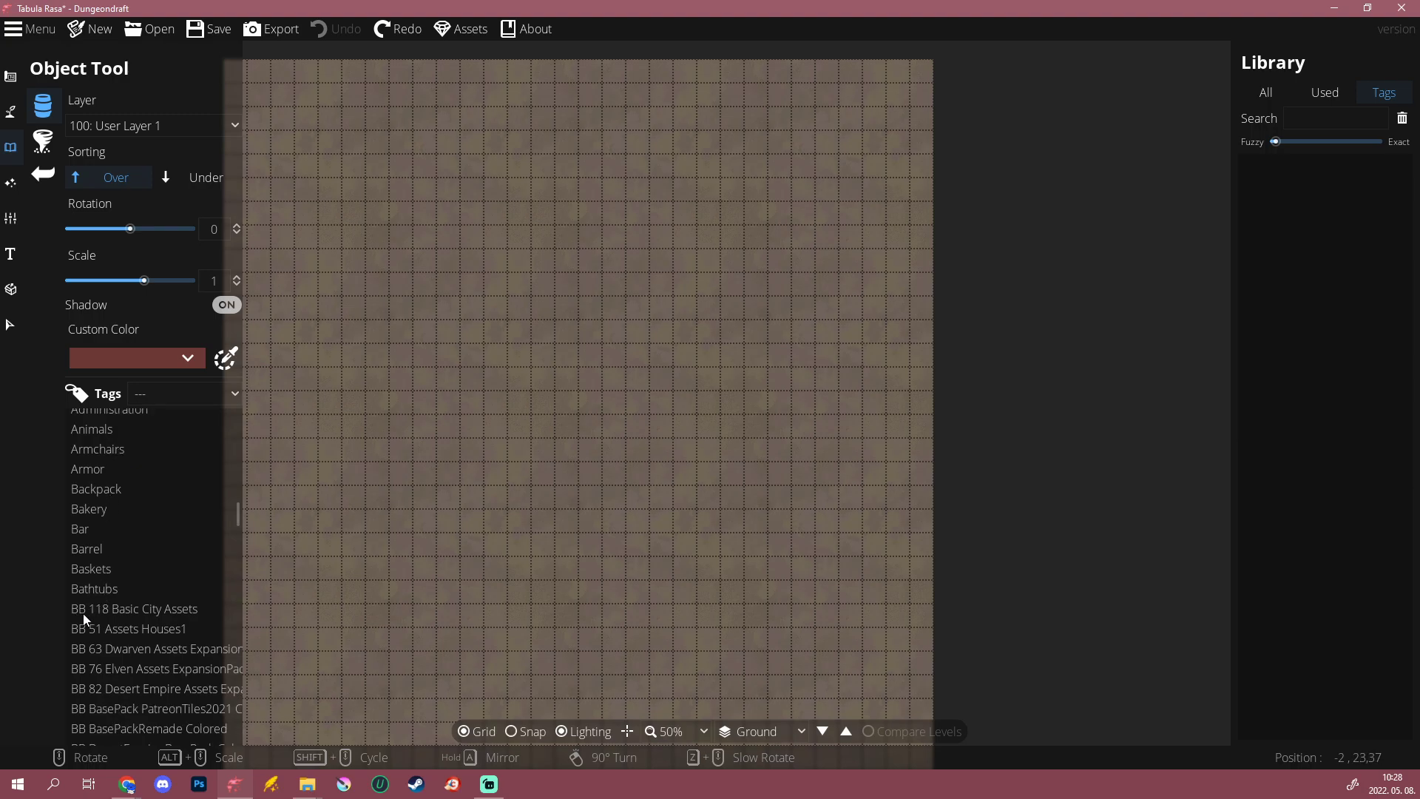
pyautogui.scroll(-5, 111, 594)
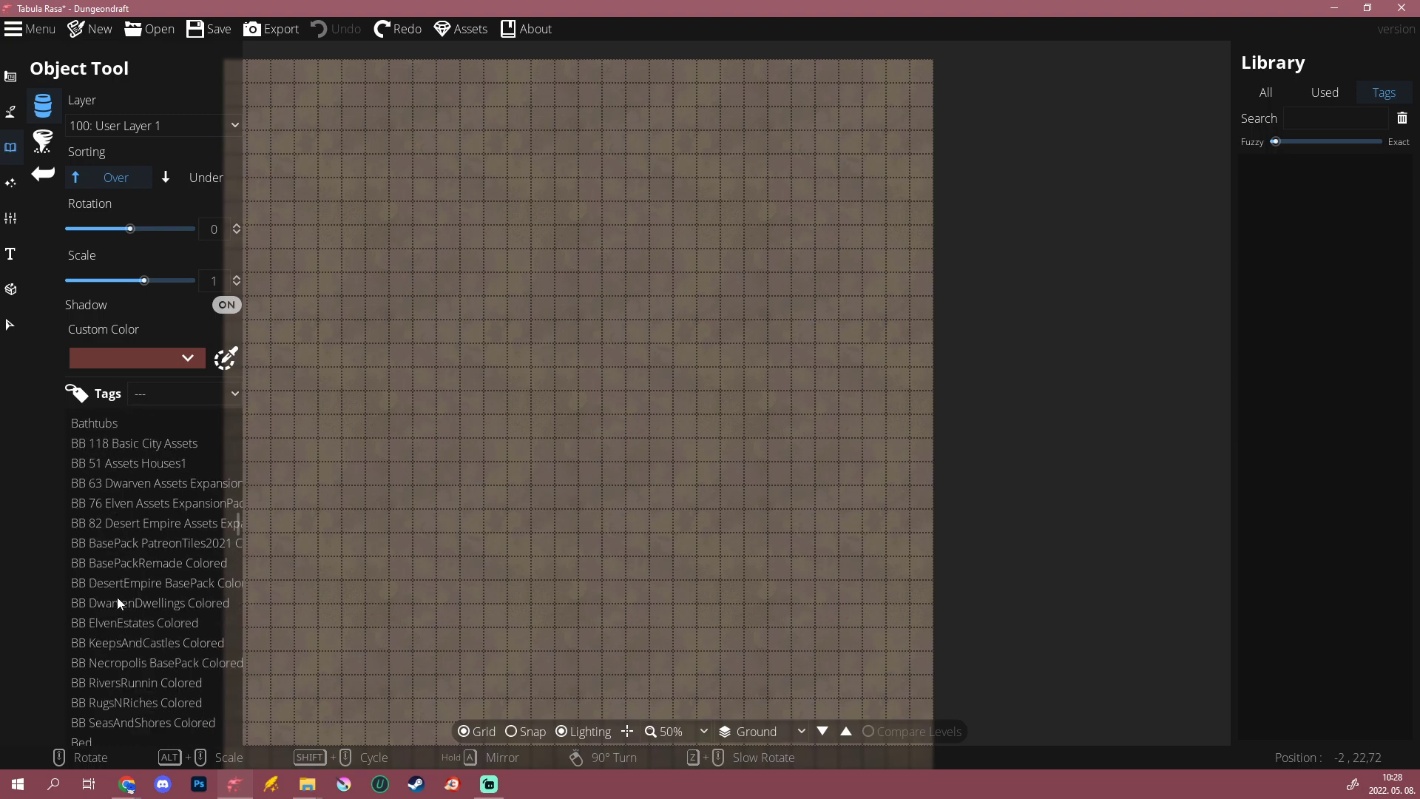
# Step: Filter the object library by the five BB asset tags from BB 118 Basic City Assets to BB 82 Desert Empire together, then preview them individually
pyautogui.click(143, 443)
pyautogui.keyDown('shift'); pyautogui.click(142, 523); pyautogui.keyUp('shift')
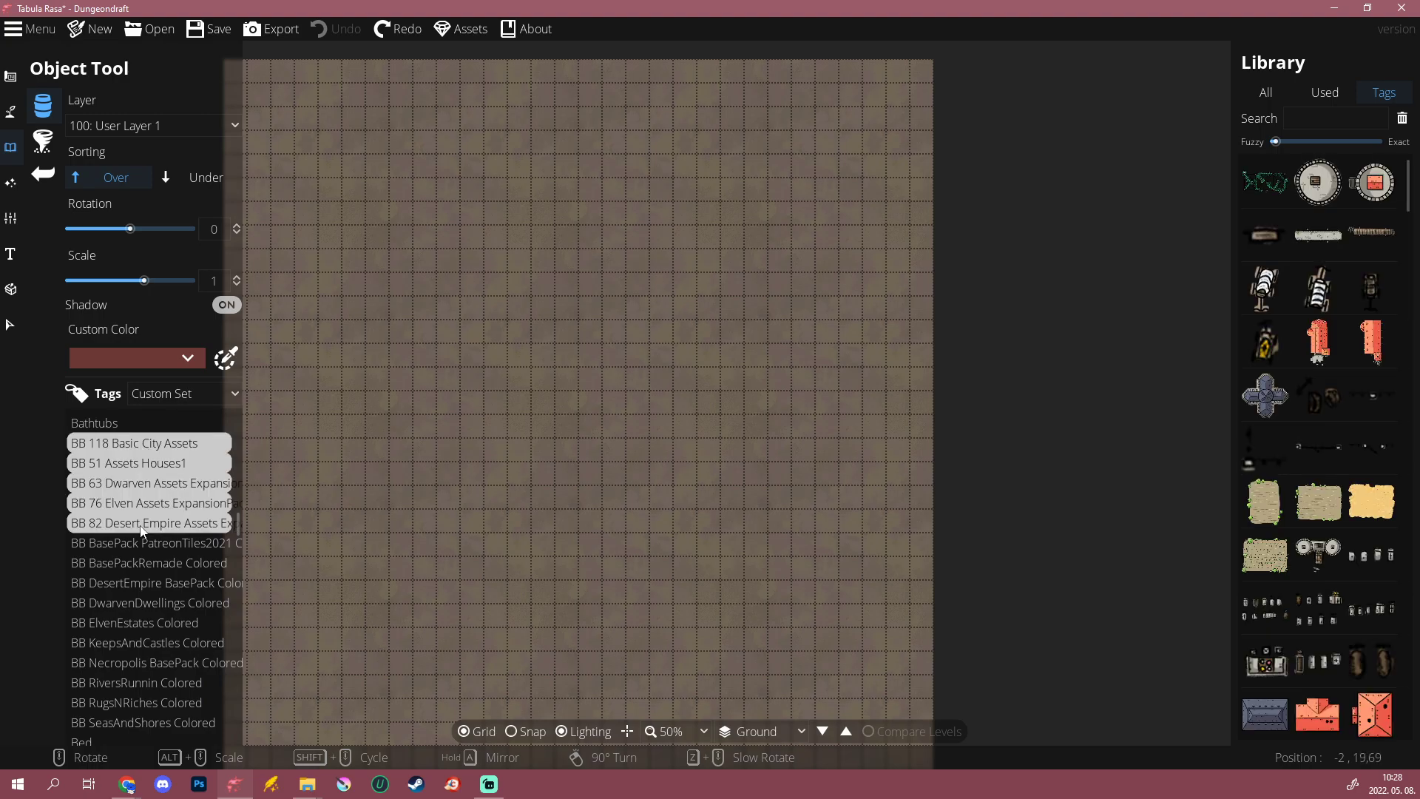
pyautogui.click(136, 442)
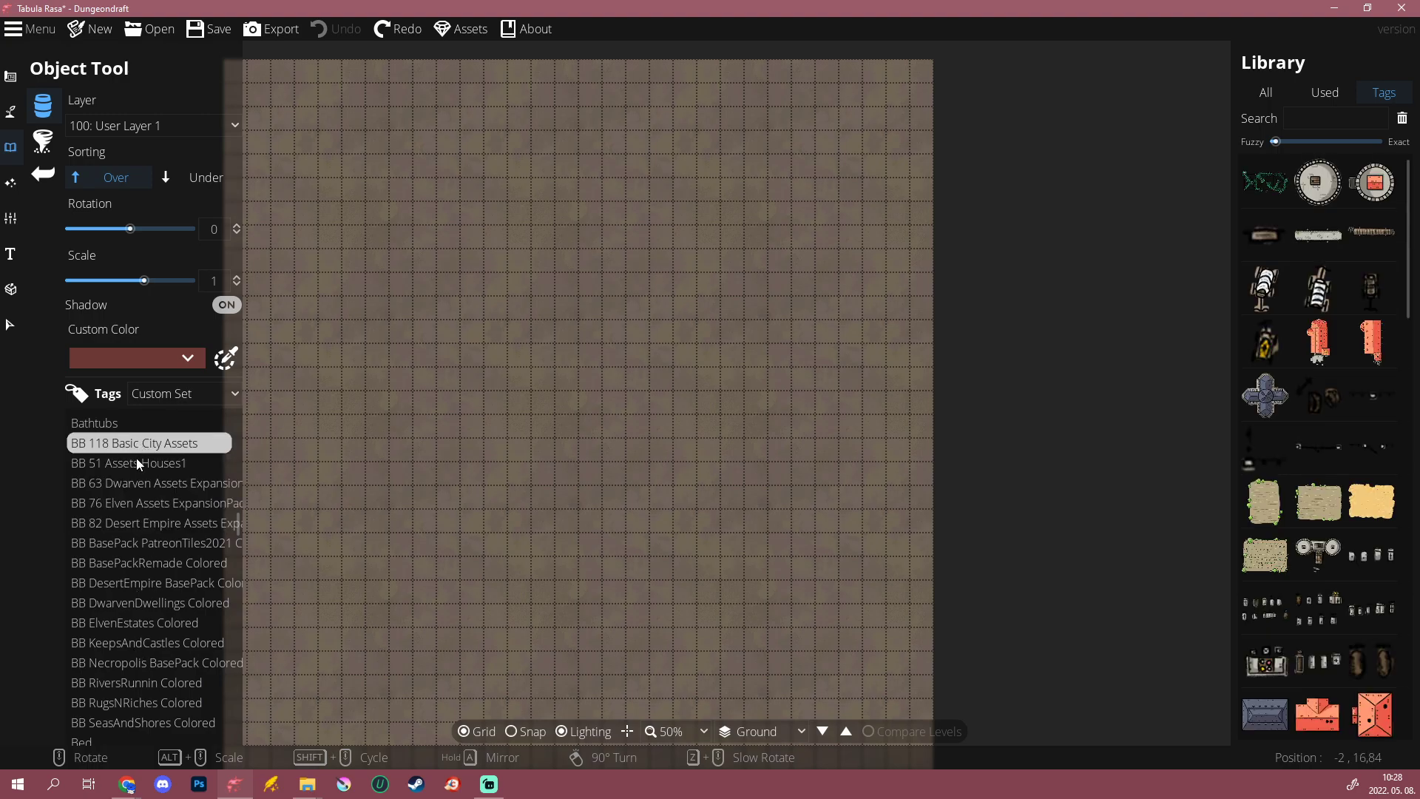
pyautogui.click(136, 462)
pyautogui.click(136, 482)
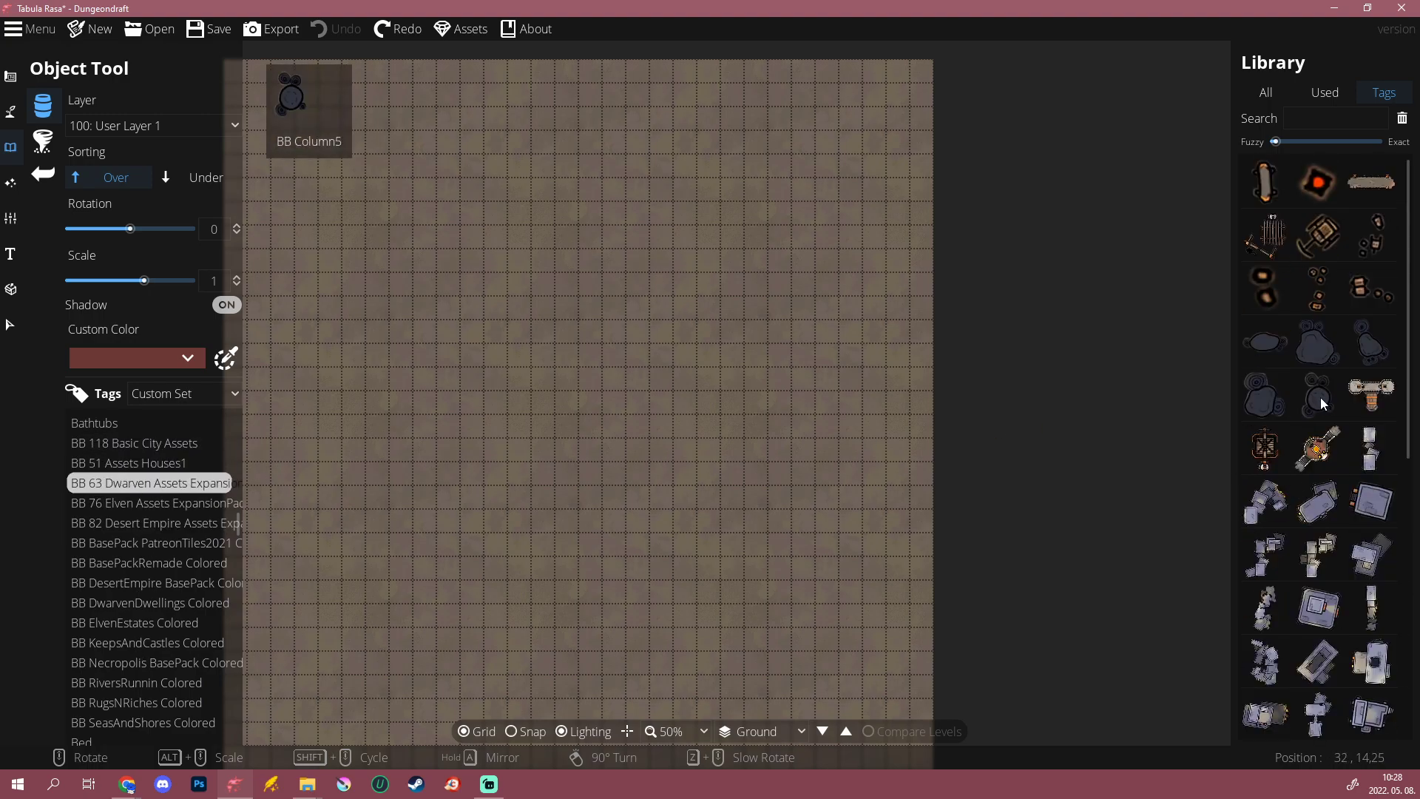
pyautogui.click(144, 503)
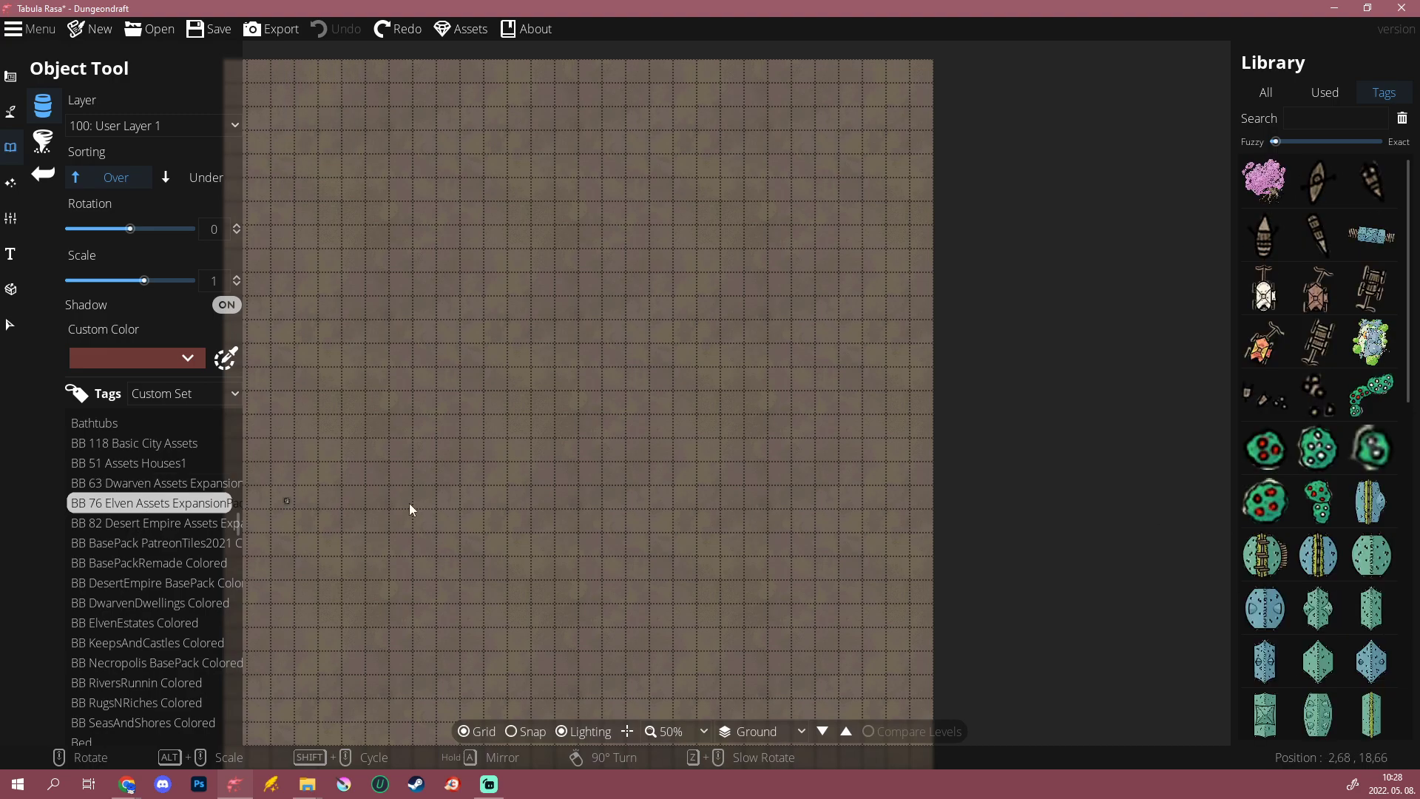
pyautogui.scroll(-5, 1309, 518)
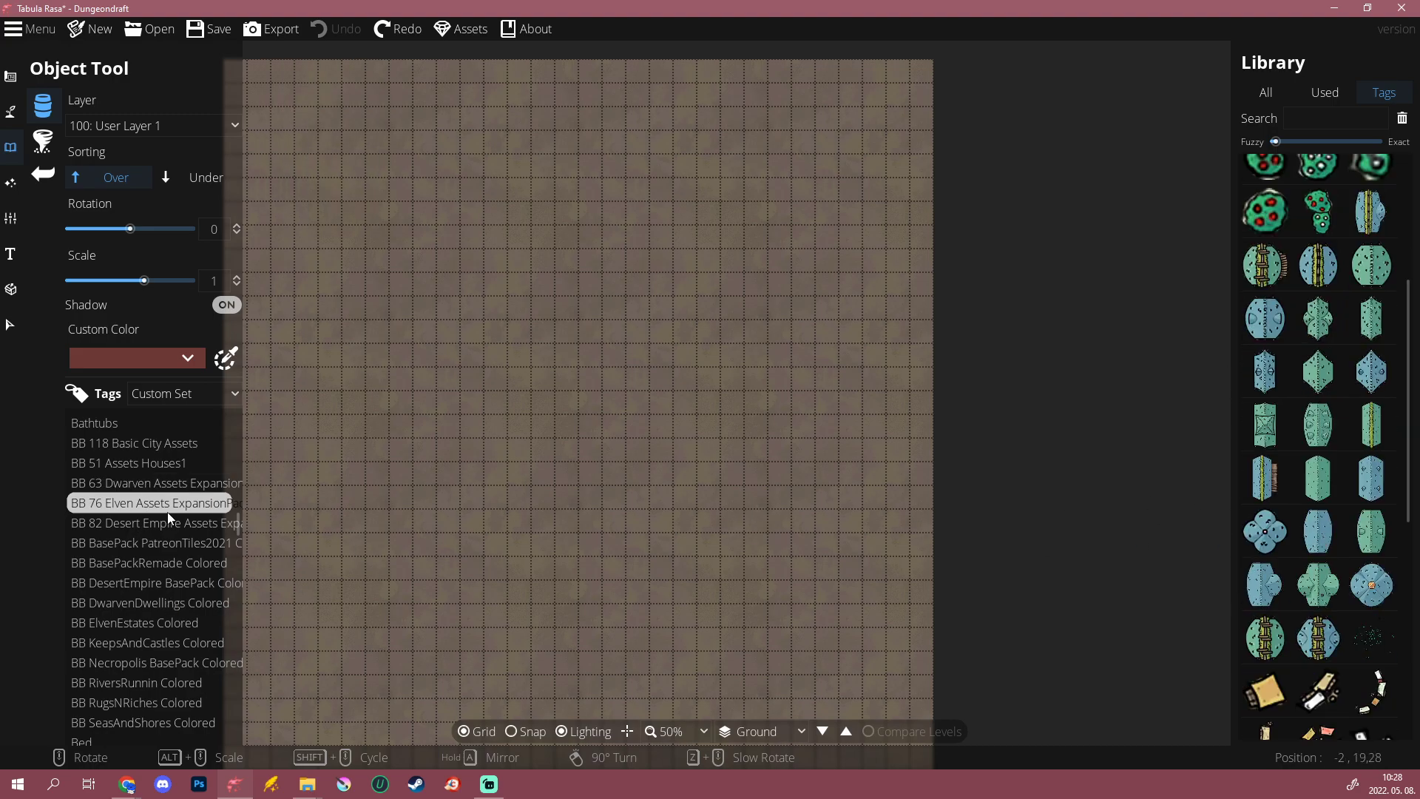
pyautogui.click(149, 522)
# Step: Look through all the objects tagged BB 118 Basic City Assets, including the houses, trees and towers
pyautogui.click(138, 446)
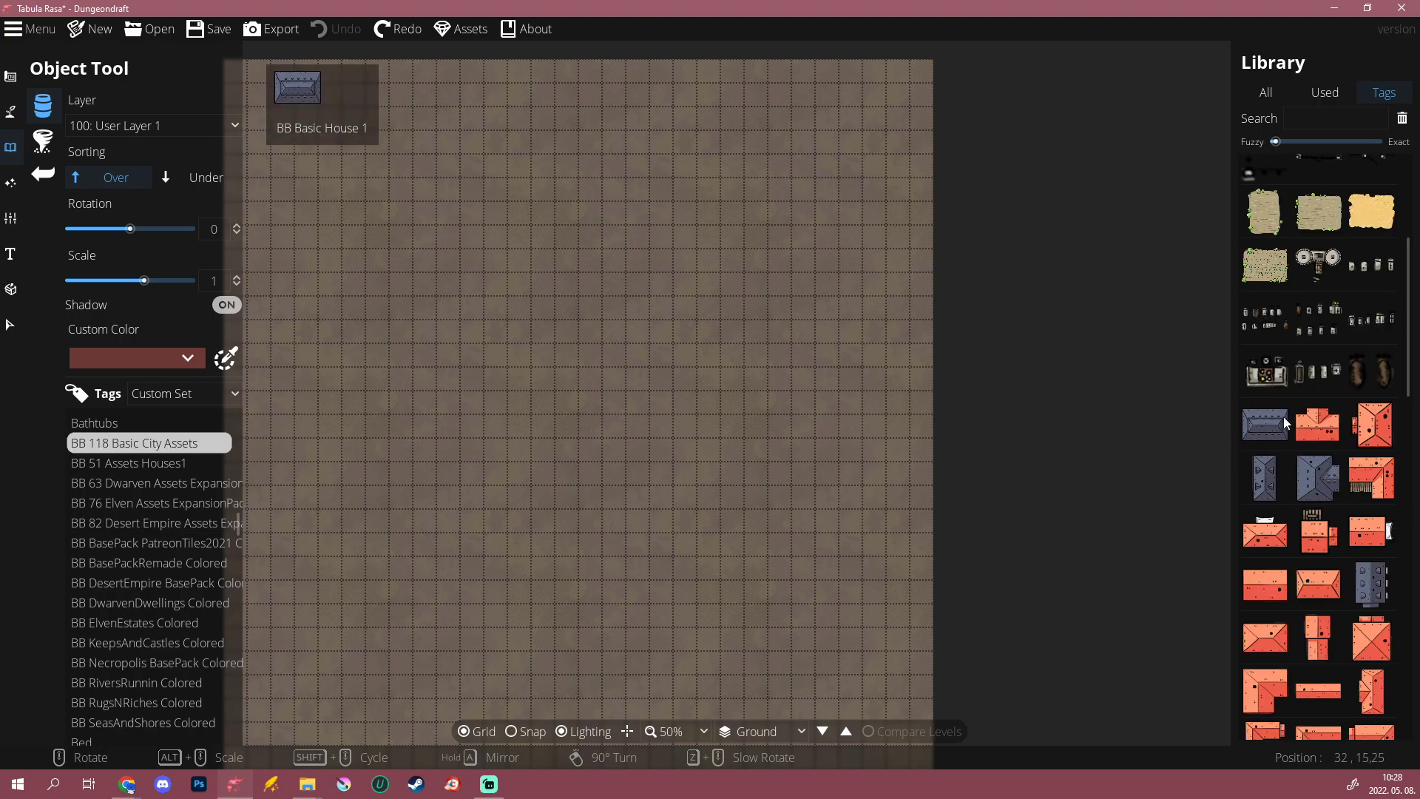
pyautogui.scroll(-3, 1295, 442)
pyautogui.scroll(-8, 1294, 442)
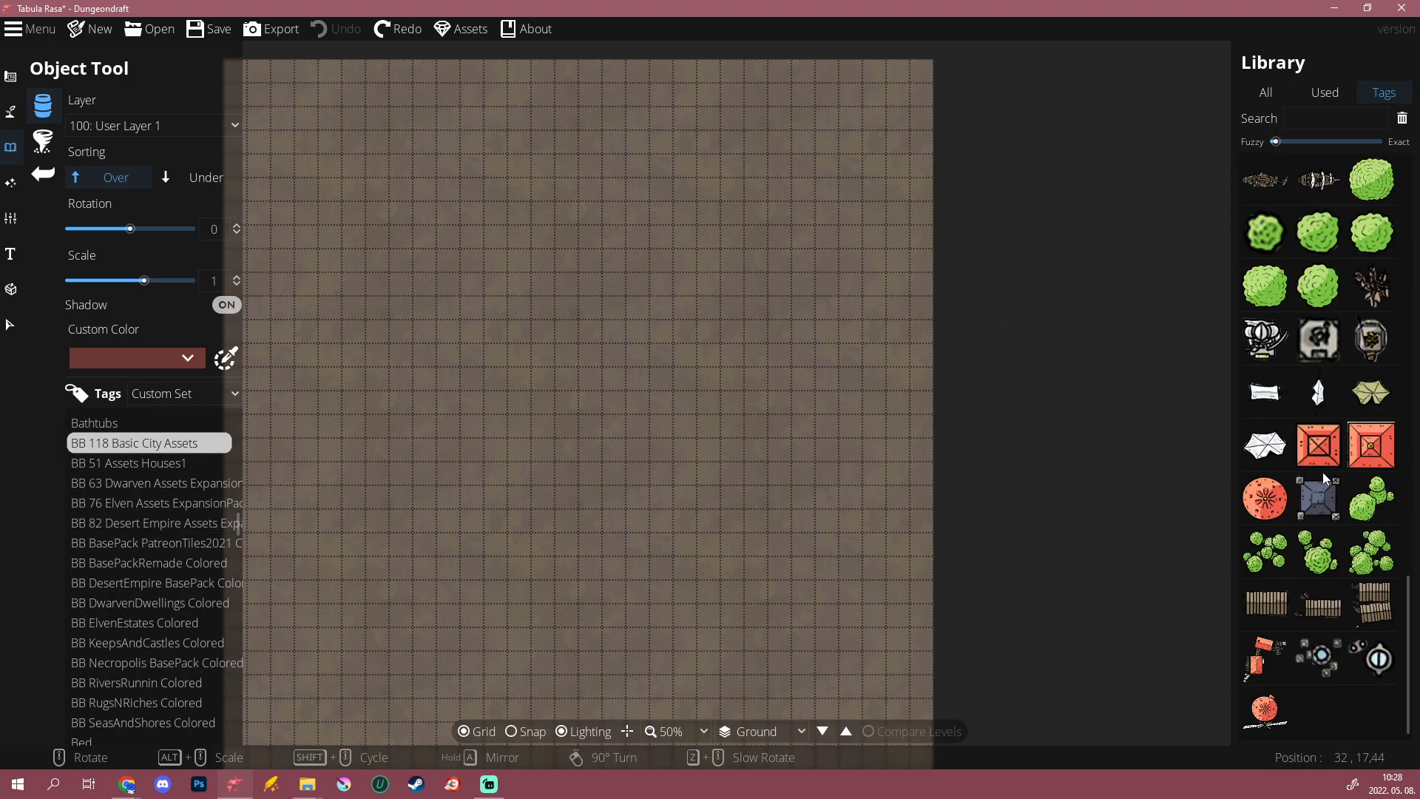
pyautogui.scroll(12, 1343, 629)
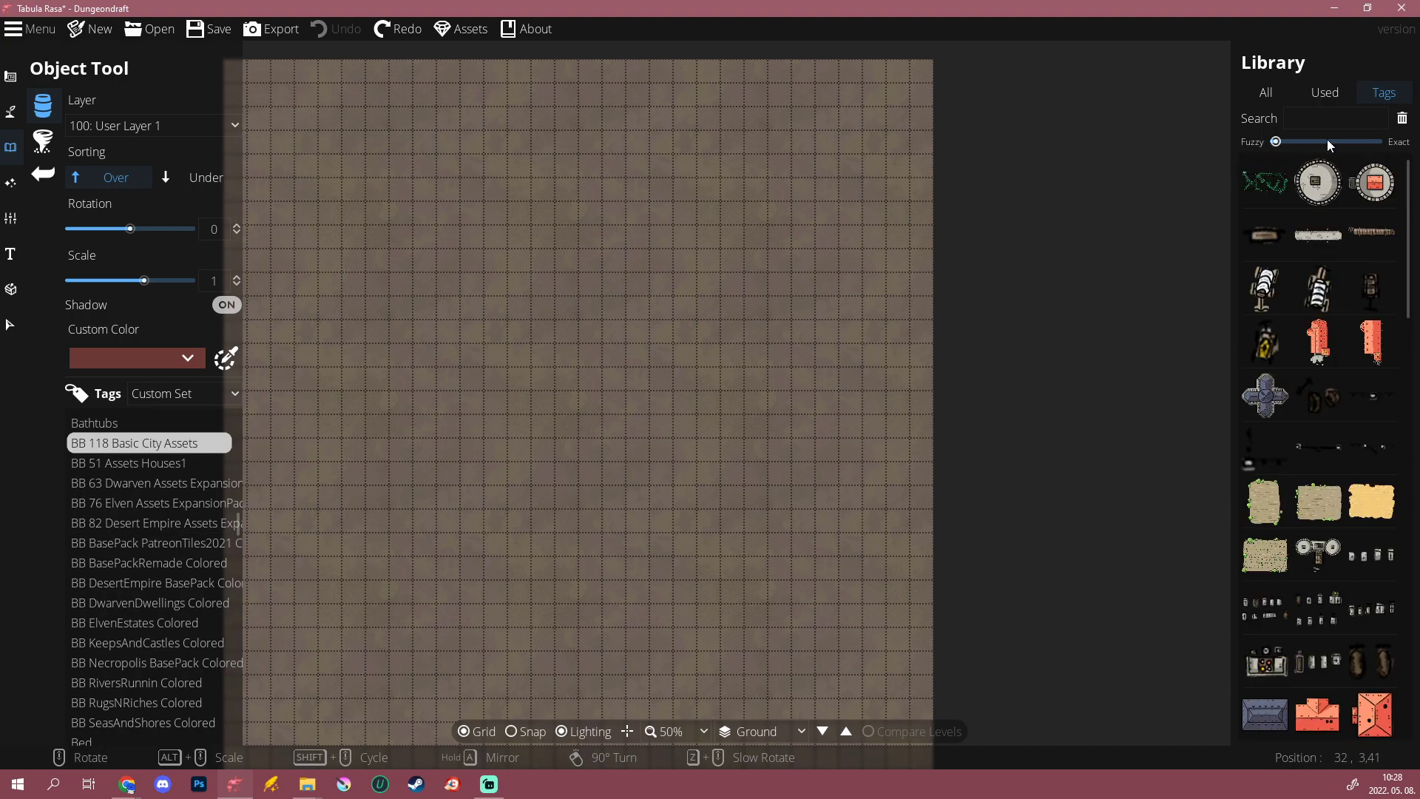
# Step: Search the object library for "tower" and check the names of the results
pyautogui.click(1306, 120)
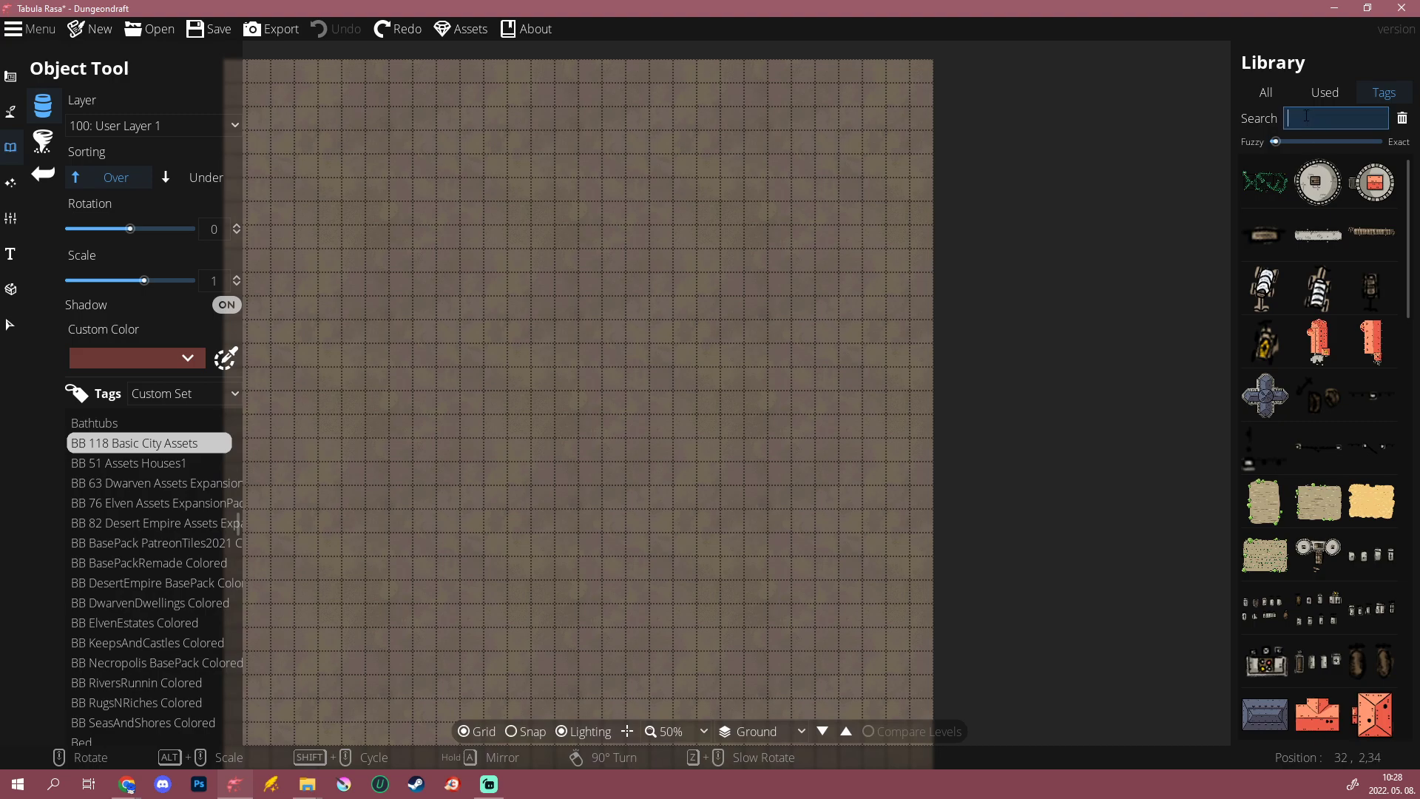
pyautogui.write('tower')
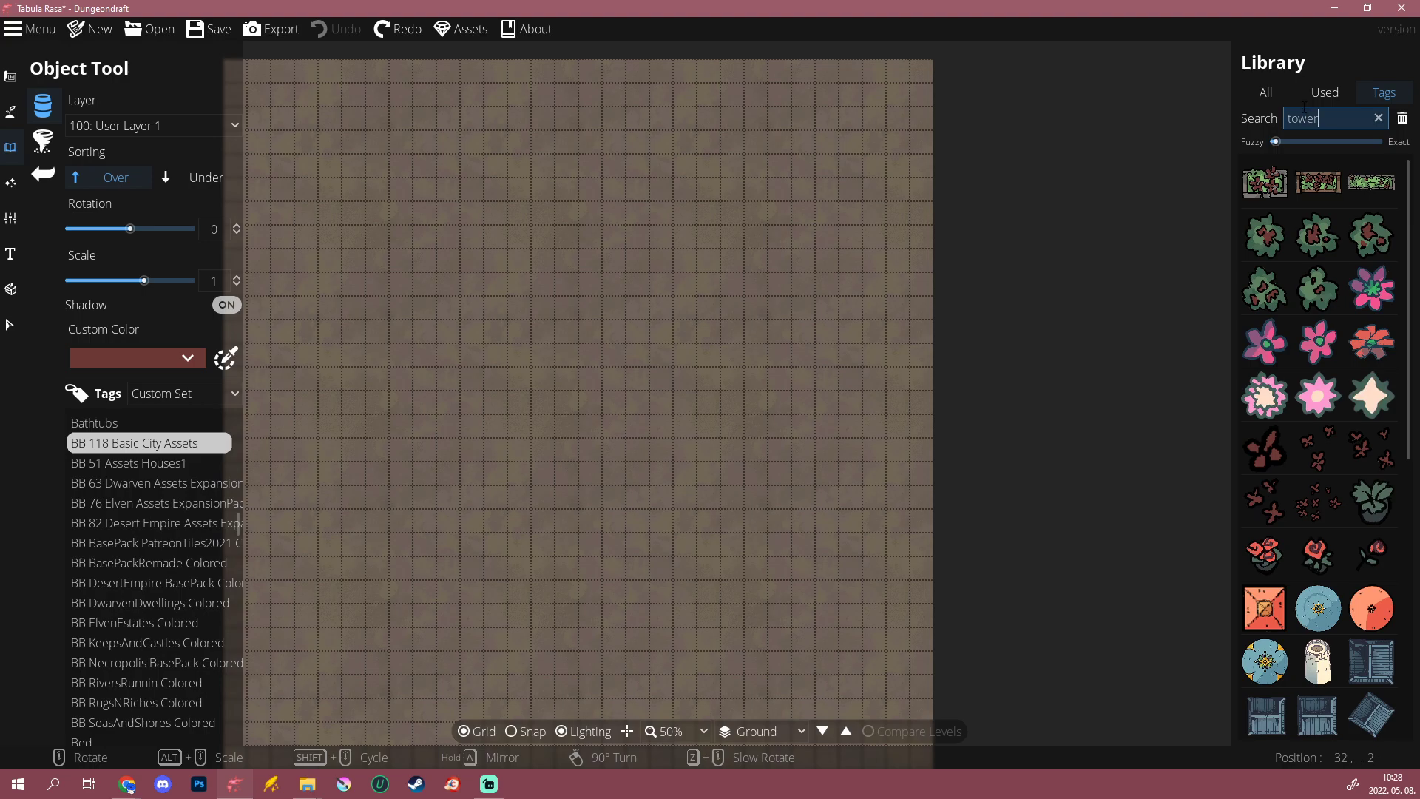
pyautogui.moveTo(1314, 291)
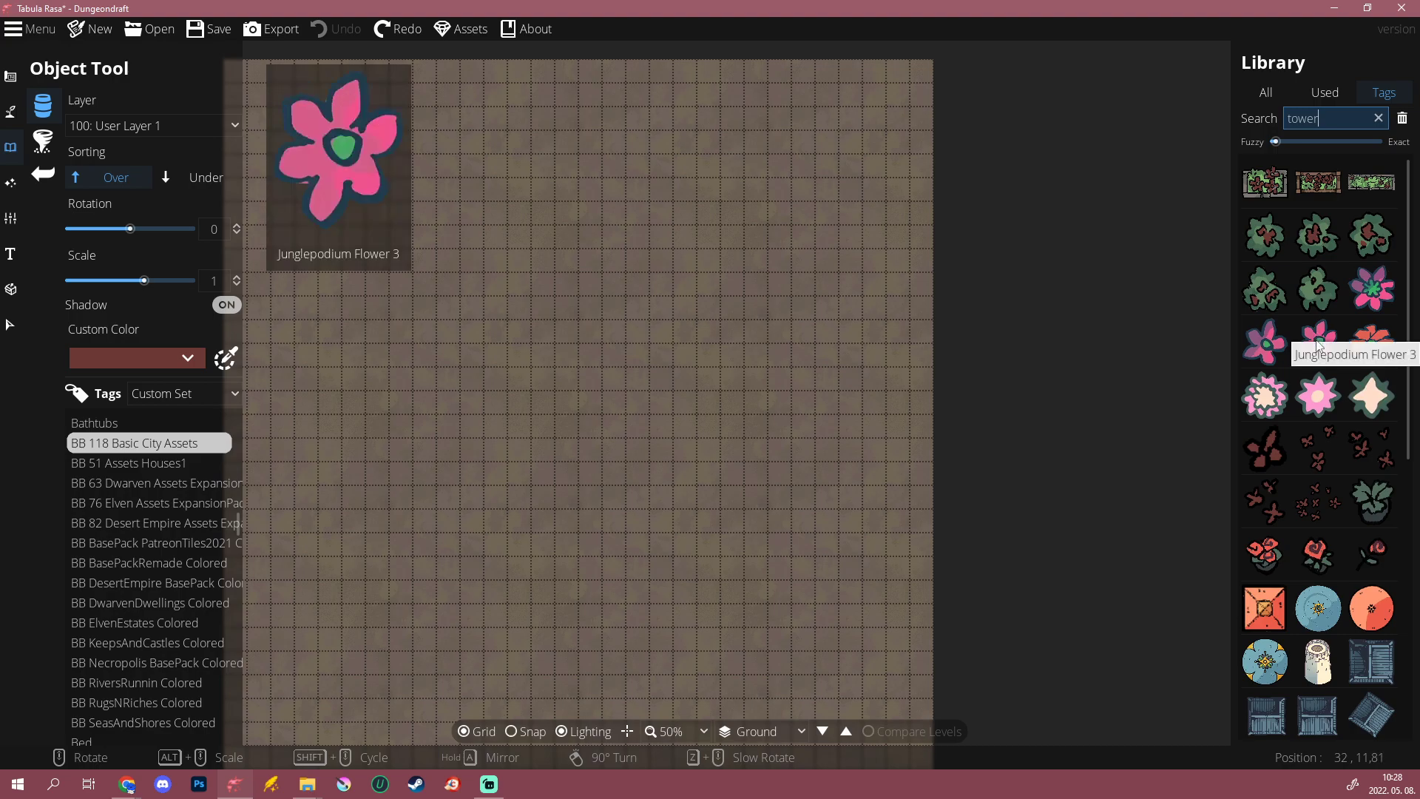
# Step: Narrow the tower search by moving its matching from Fuzzy to a little past halfway towards Exact, and clear the search text
pyautogui.moveTo(1286, 142); pyautogui.dragTo(1340, 149)
pyautogui.click(1338, 120)
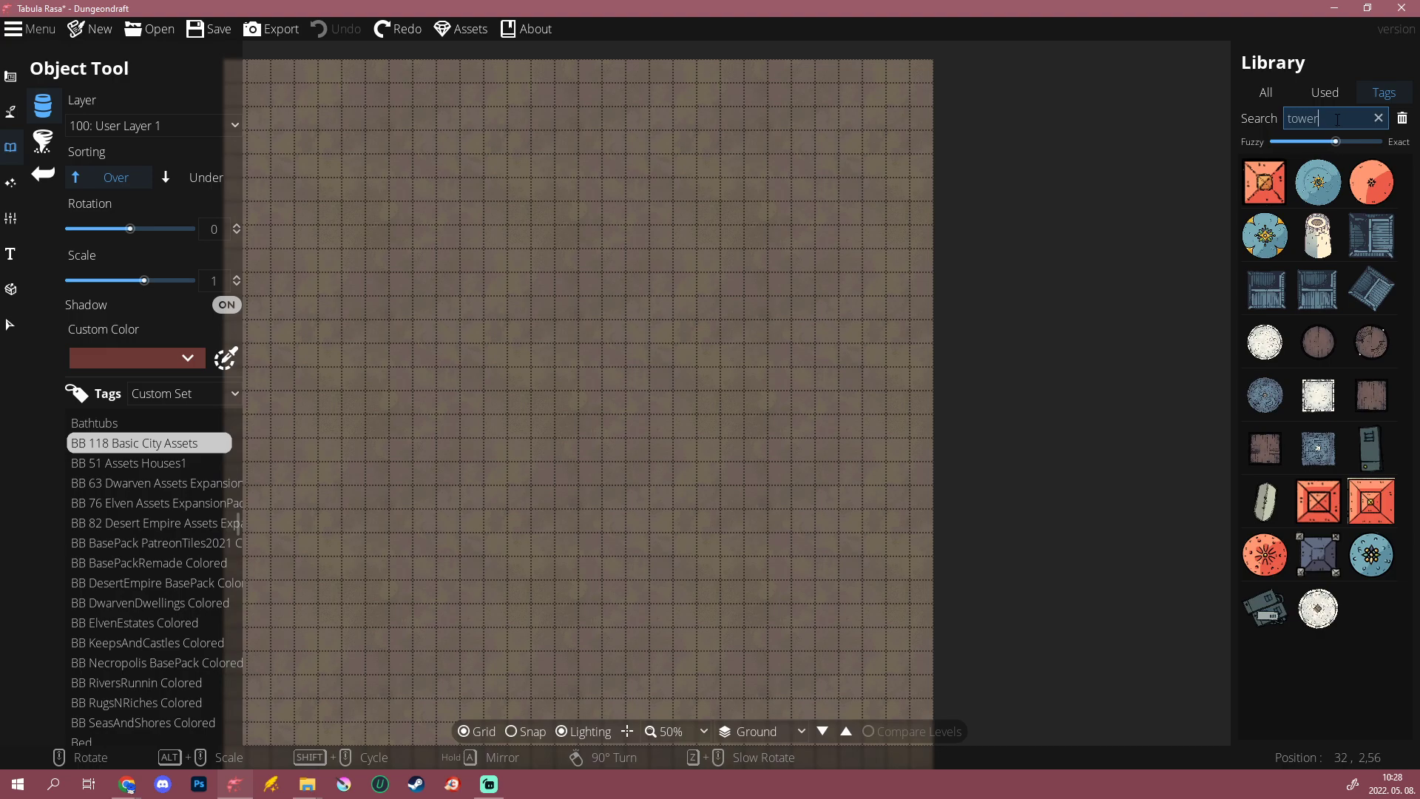
pyautogui.moveTo(1337, 144); pyautogui.dragTo(1362, 143)
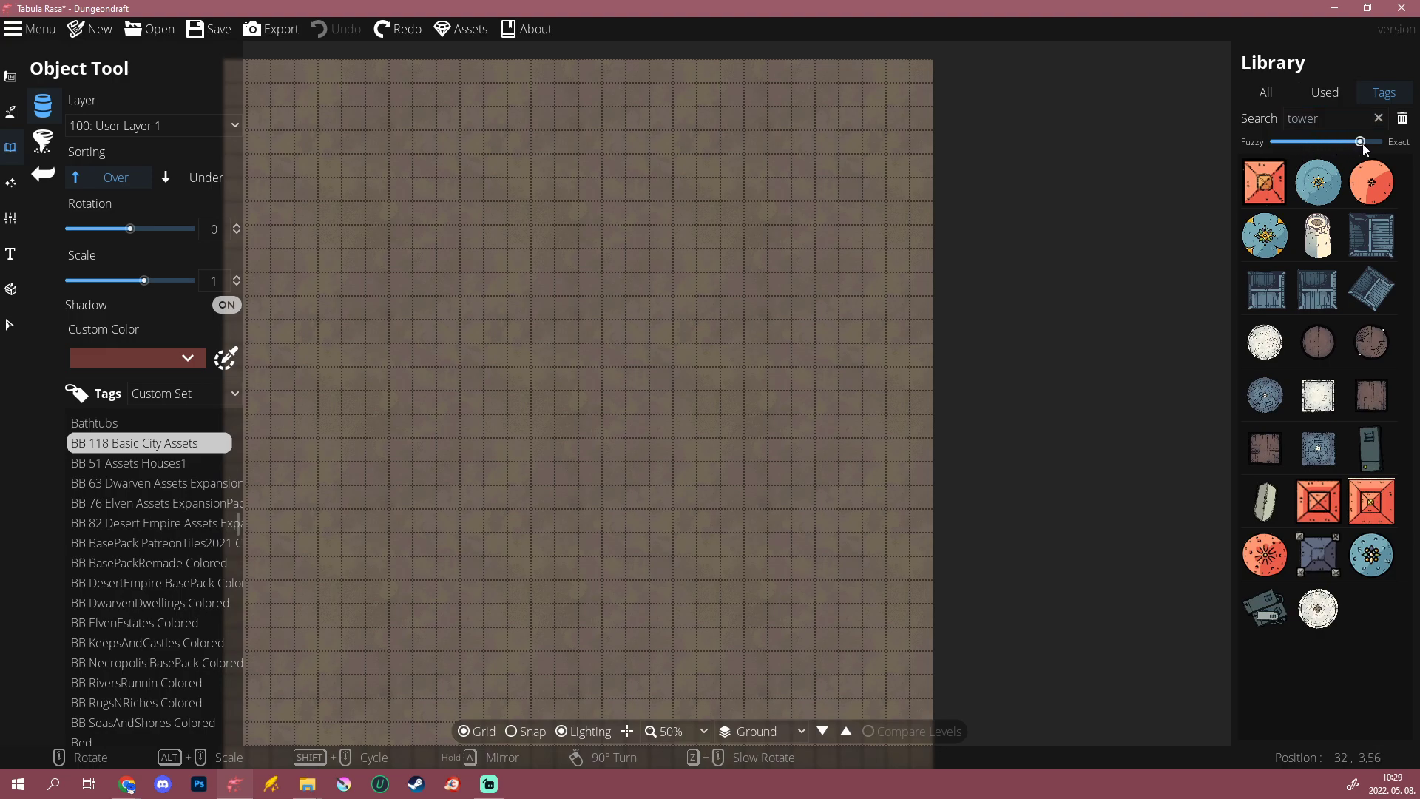
pyautogui.click(1327, 117)
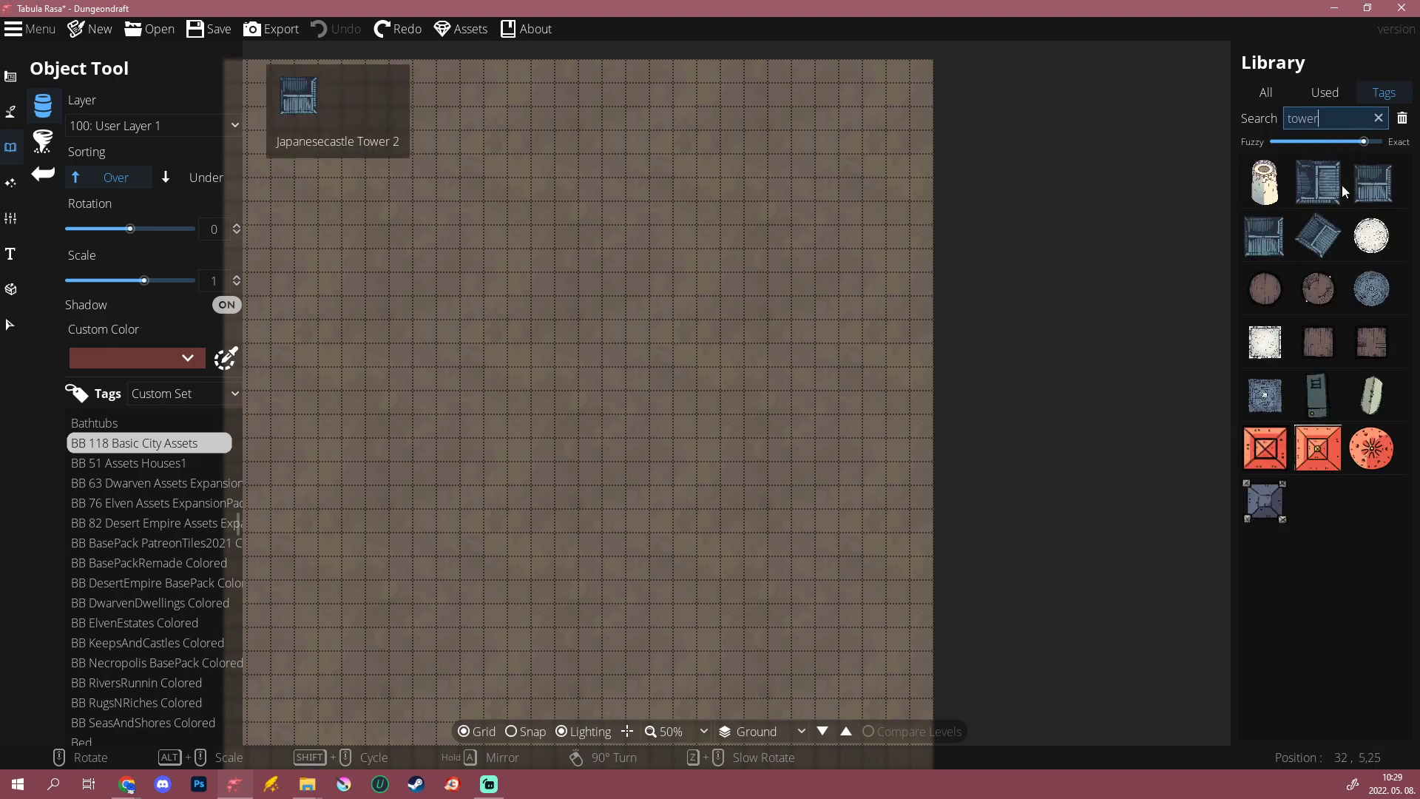
pyautogui.moveTo(1365, 144); pyautogui.dragTo(1344, 144)
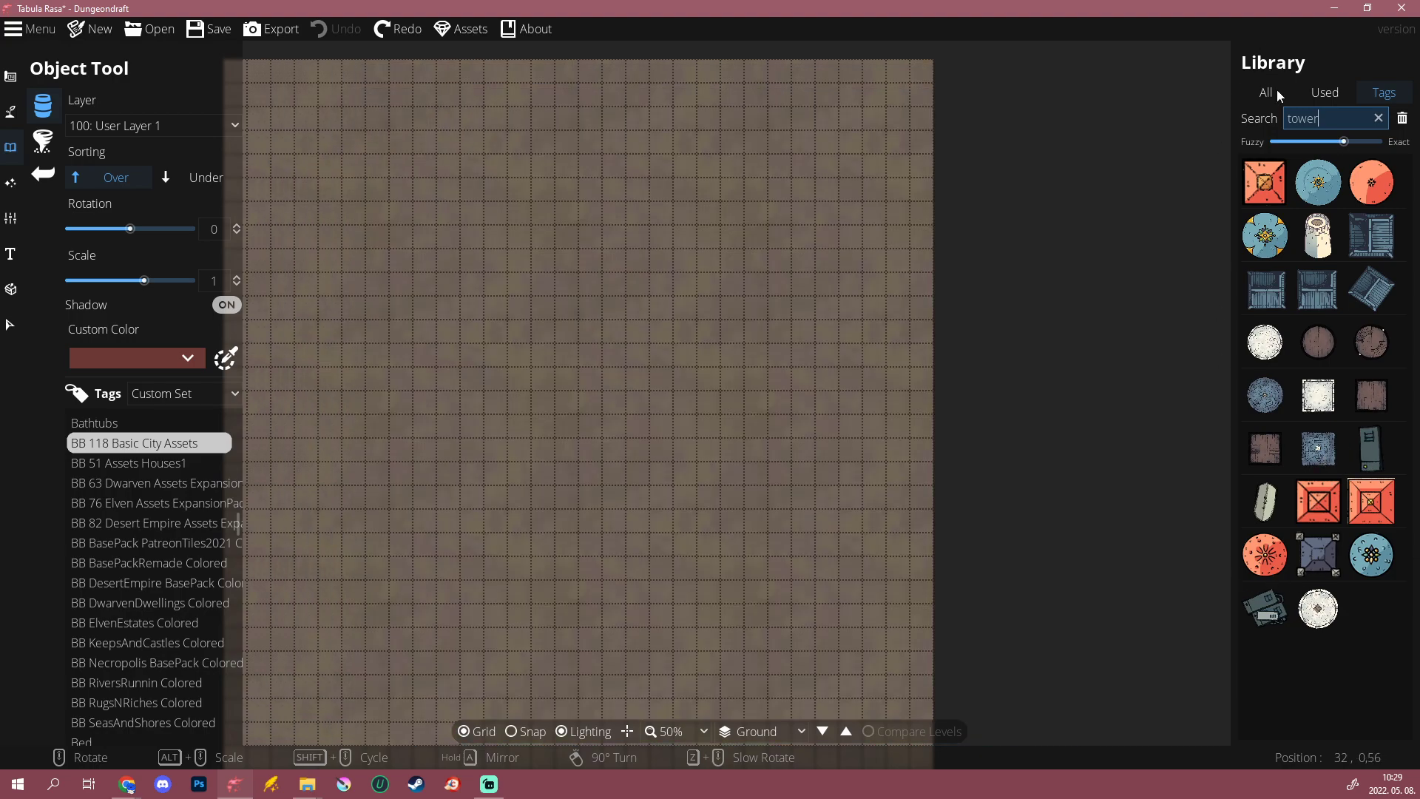
pyautogui.doubleClick(1315, 120)
pyautogui.click(1379, 118)
# Step: Preview the objects tagged BB 51 Assets Houses1, BB 76 Elven Assets and BB BasePack PatreonTiles2021
pyautogui.click(133, 434)
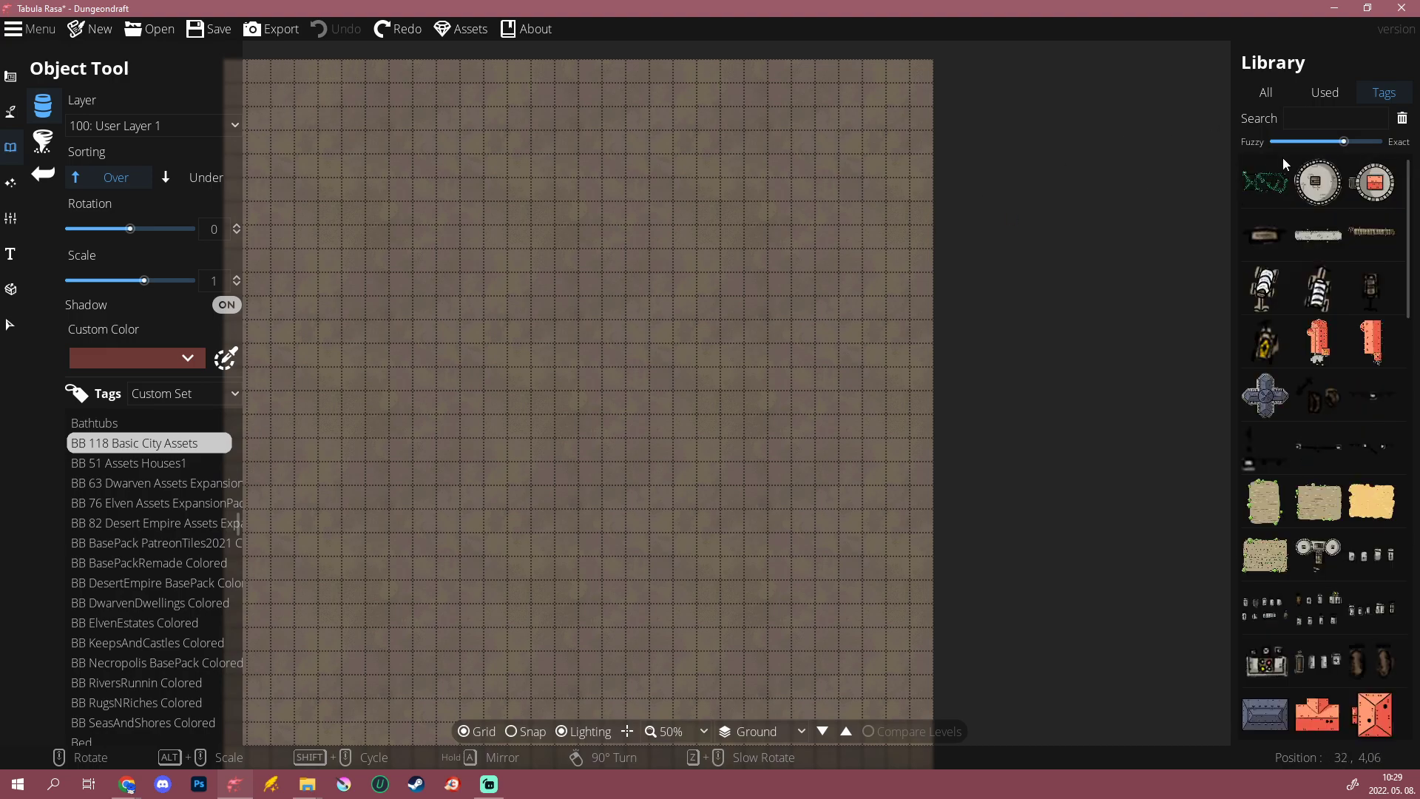
pyautogui.click(112, 465)
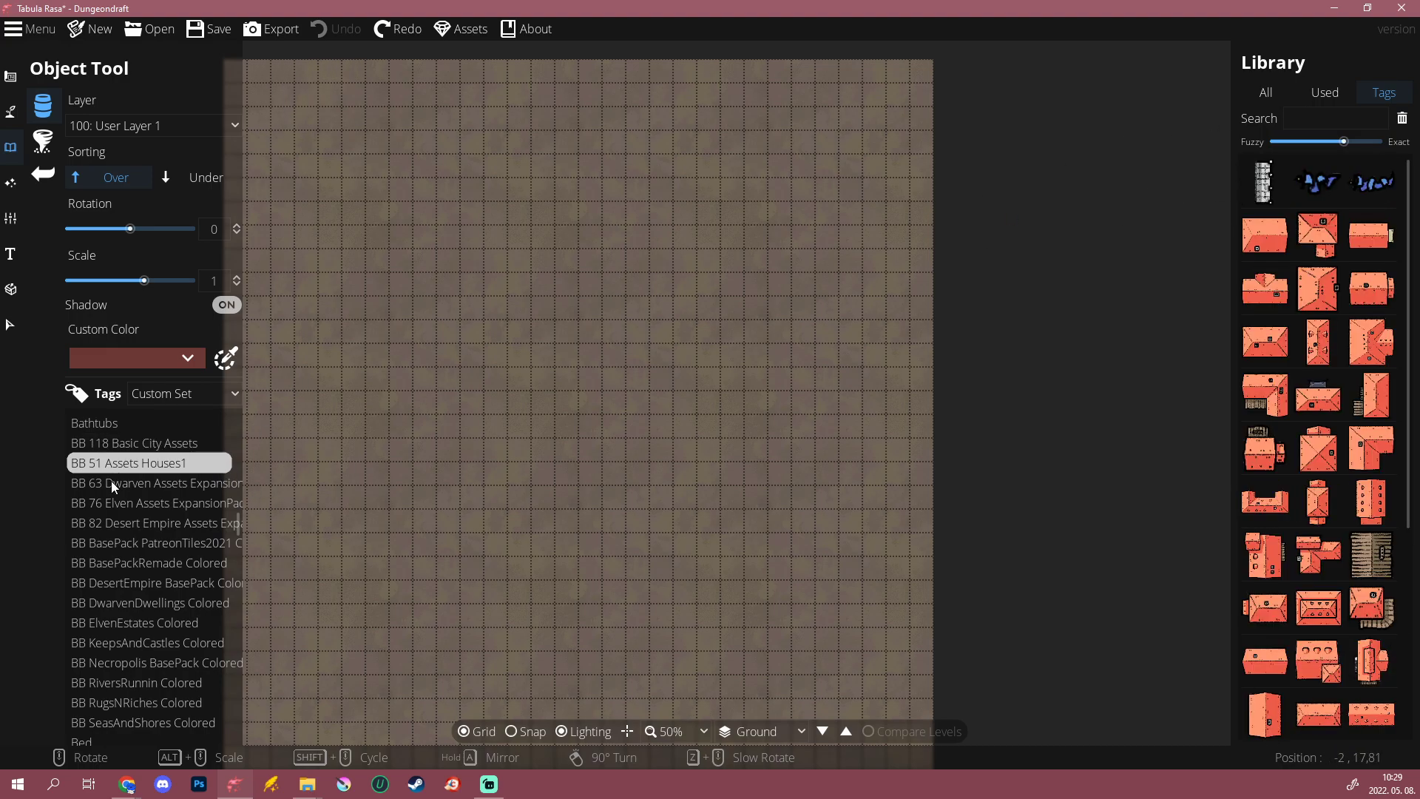
pyautogui.click(111, 503)
pyautogui.click(111, 544)
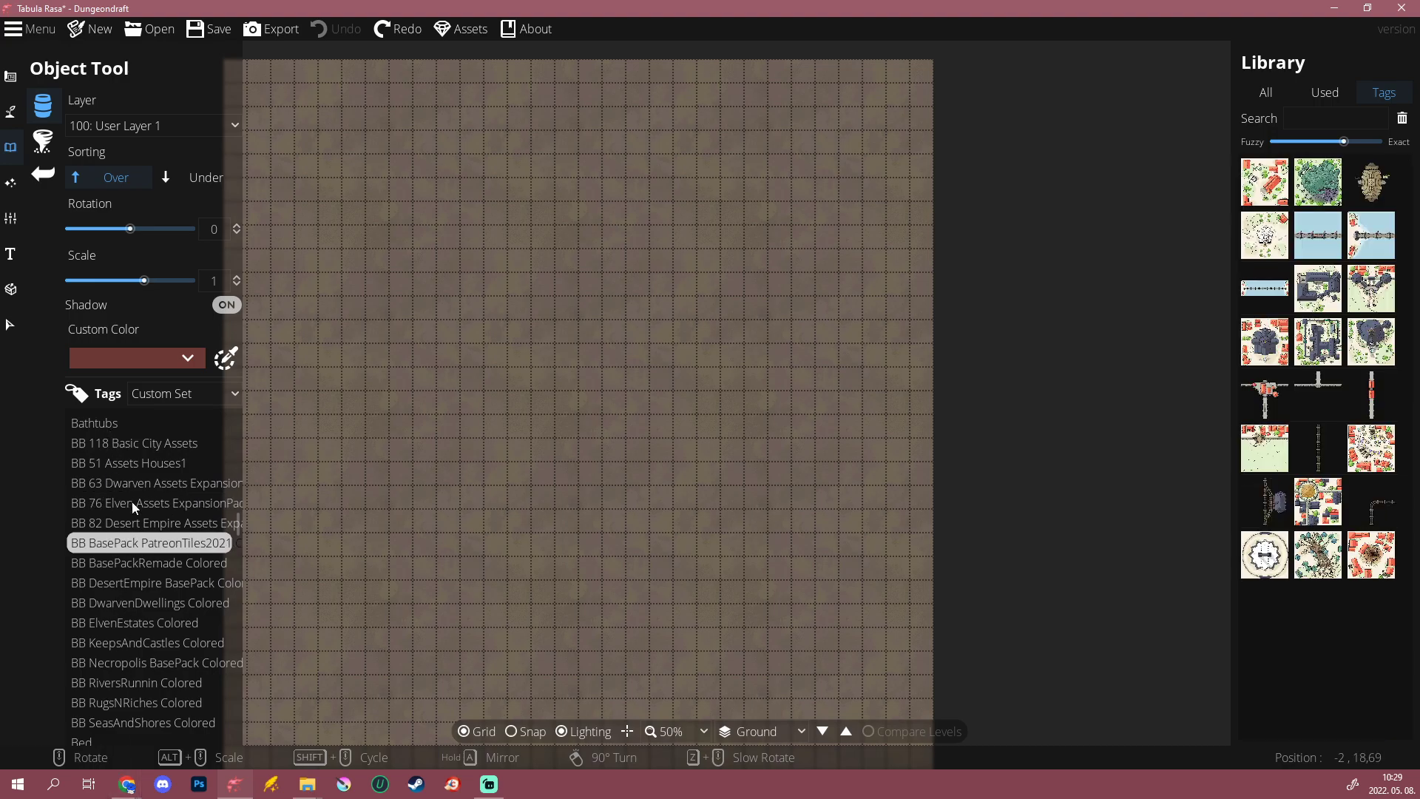
# Step: Preview the map tiles tagged BB SeasAndShores, RugsNRiches, RiversRunnin and Necropolis BasePack Colored
pyautogui.scroll(-2, 131, 501)
pyautogui.click(122, 680)
pyautogui.click(116, 662)
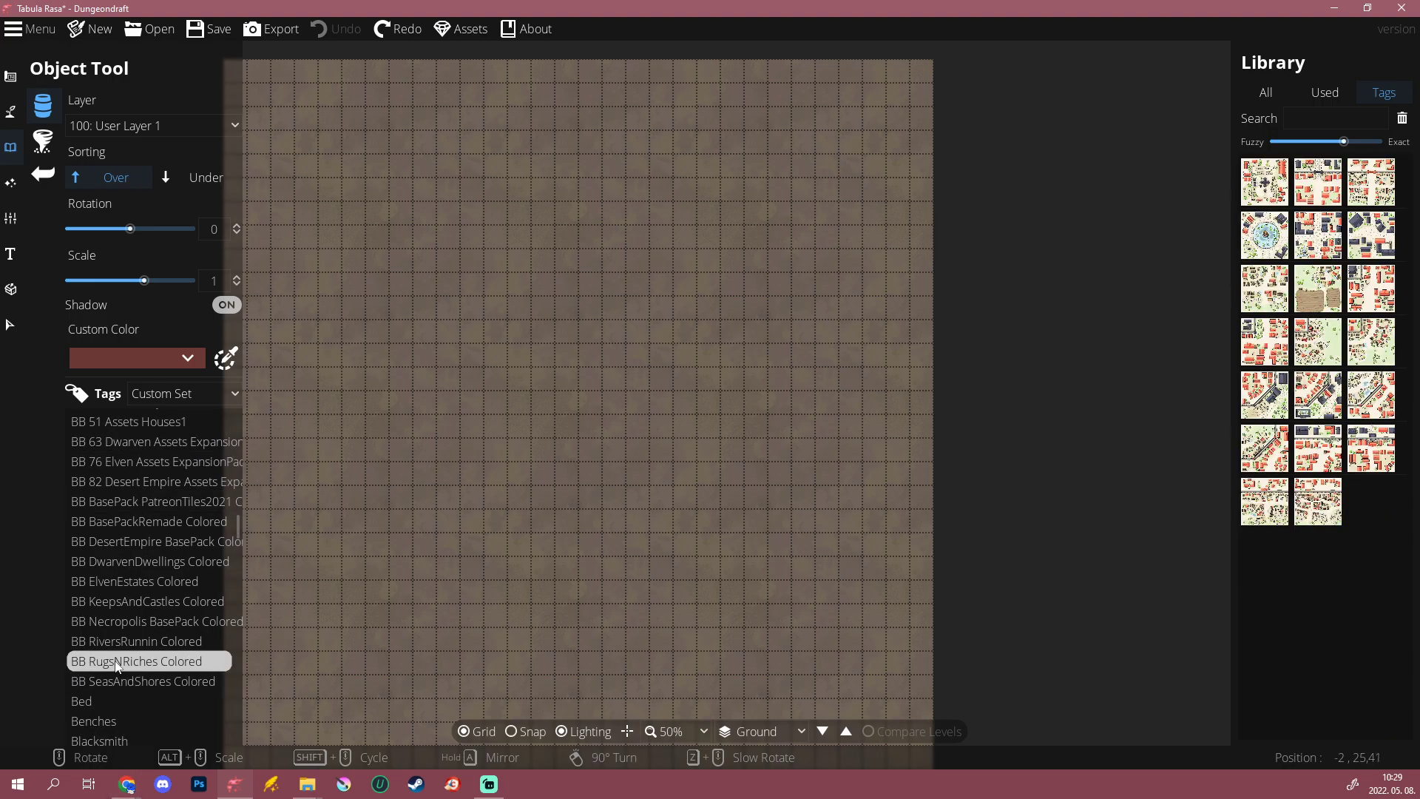
pyautogui.click(131, 643)
pyautogui.click(137, 625)
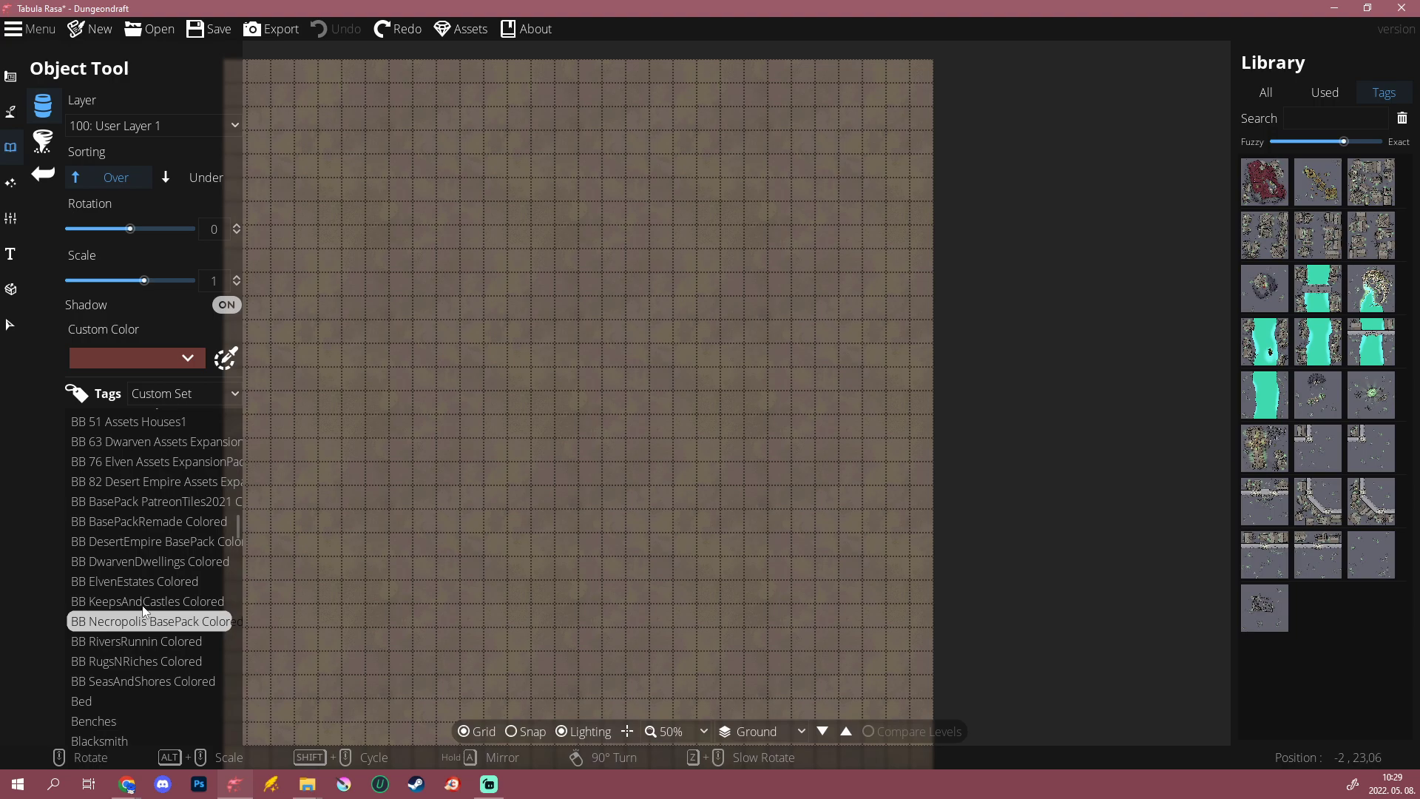
# Step: Preview the KeepsAndCastles, ElvenEstates, DwarvenDwellings, BasePackRemade, DesertEmpire BasePack and PatreonTiles2021 tiles, as well as the BB 82 Desert Empire assets
pyautogui.click(145, 602)
pyautogui.click(153, 583)
pyautogui.click(162, 562)
pyautogui.click(163, 522)
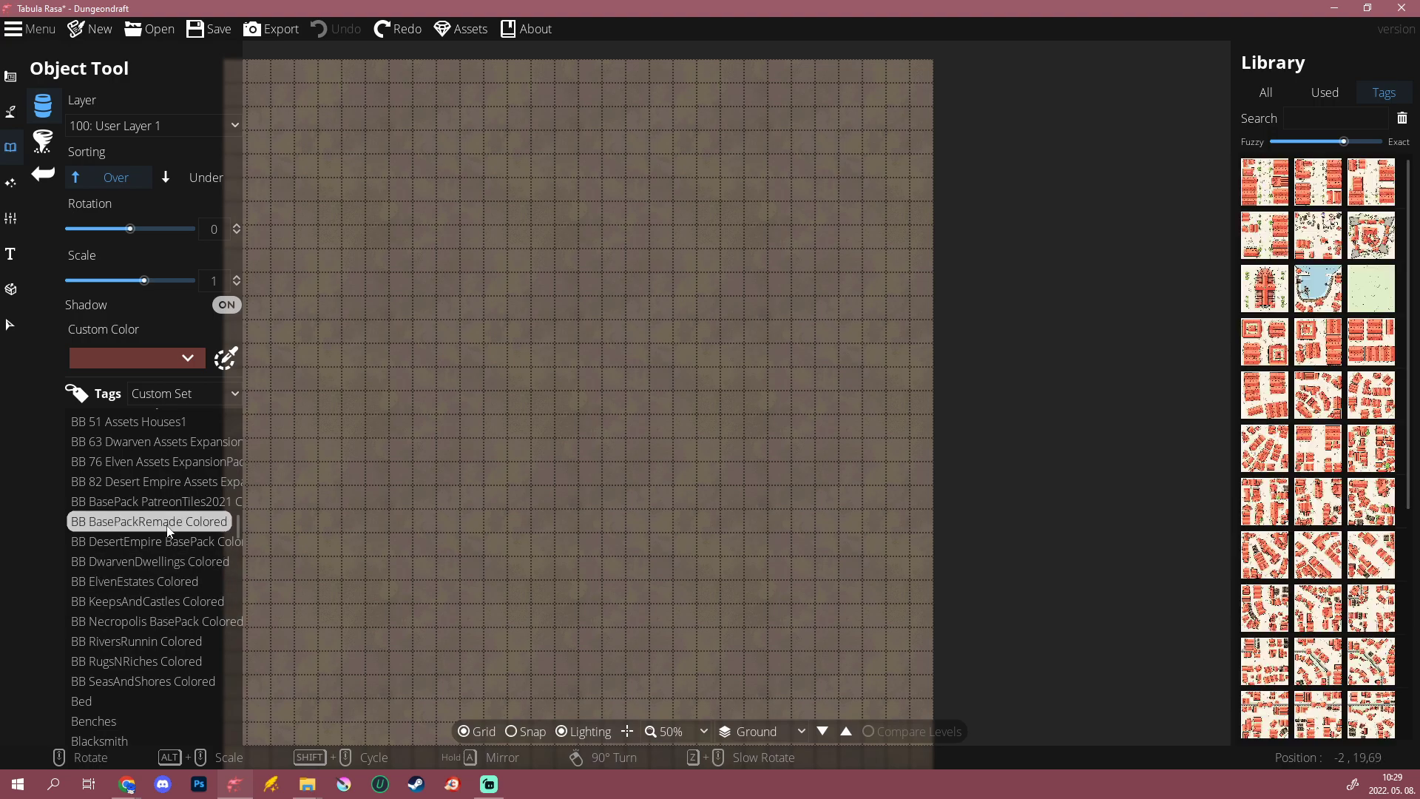
pyautogui.click(145, 540)
pyautogui.click(151, 503)
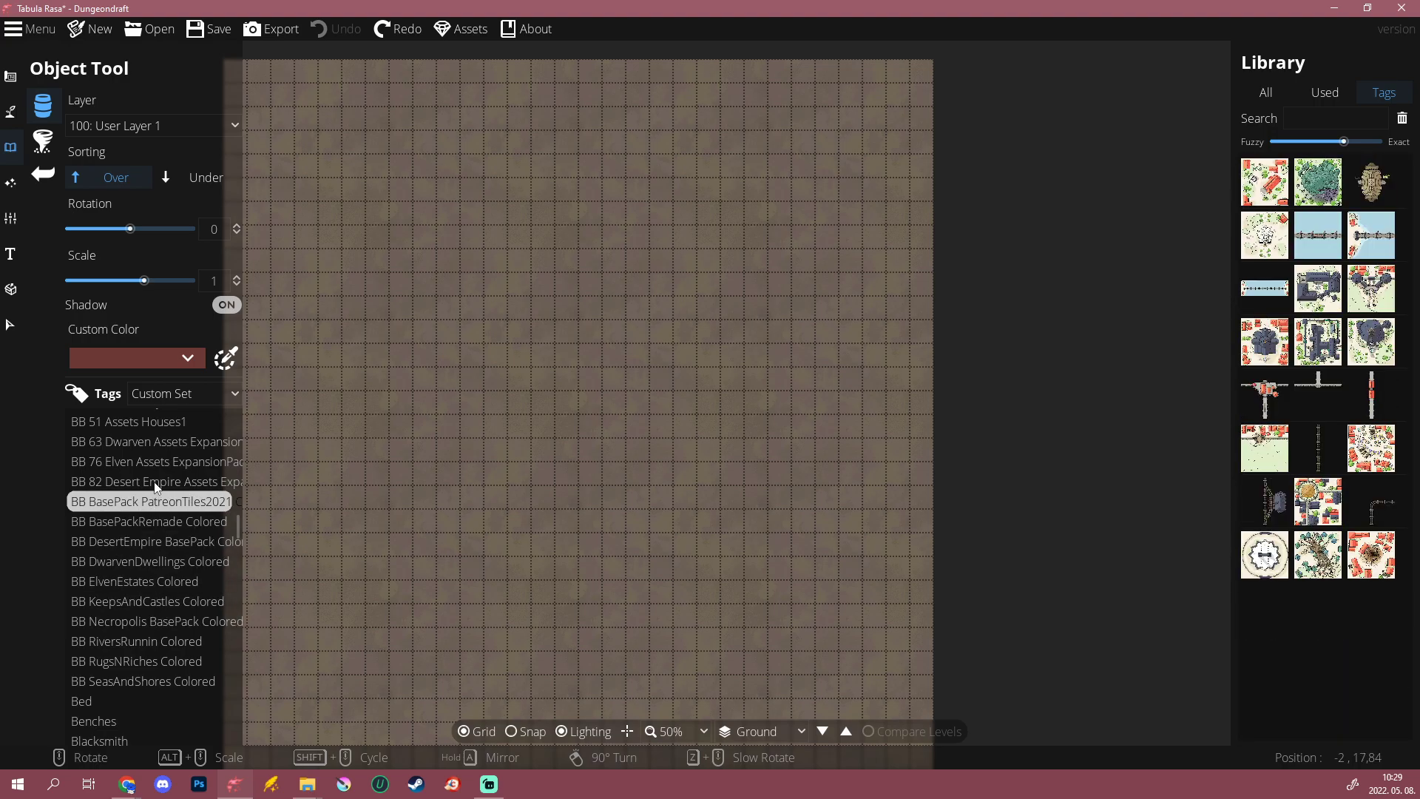
pyautogui.click(155, 484)
pyautogui.scroll(2, 161, 464)
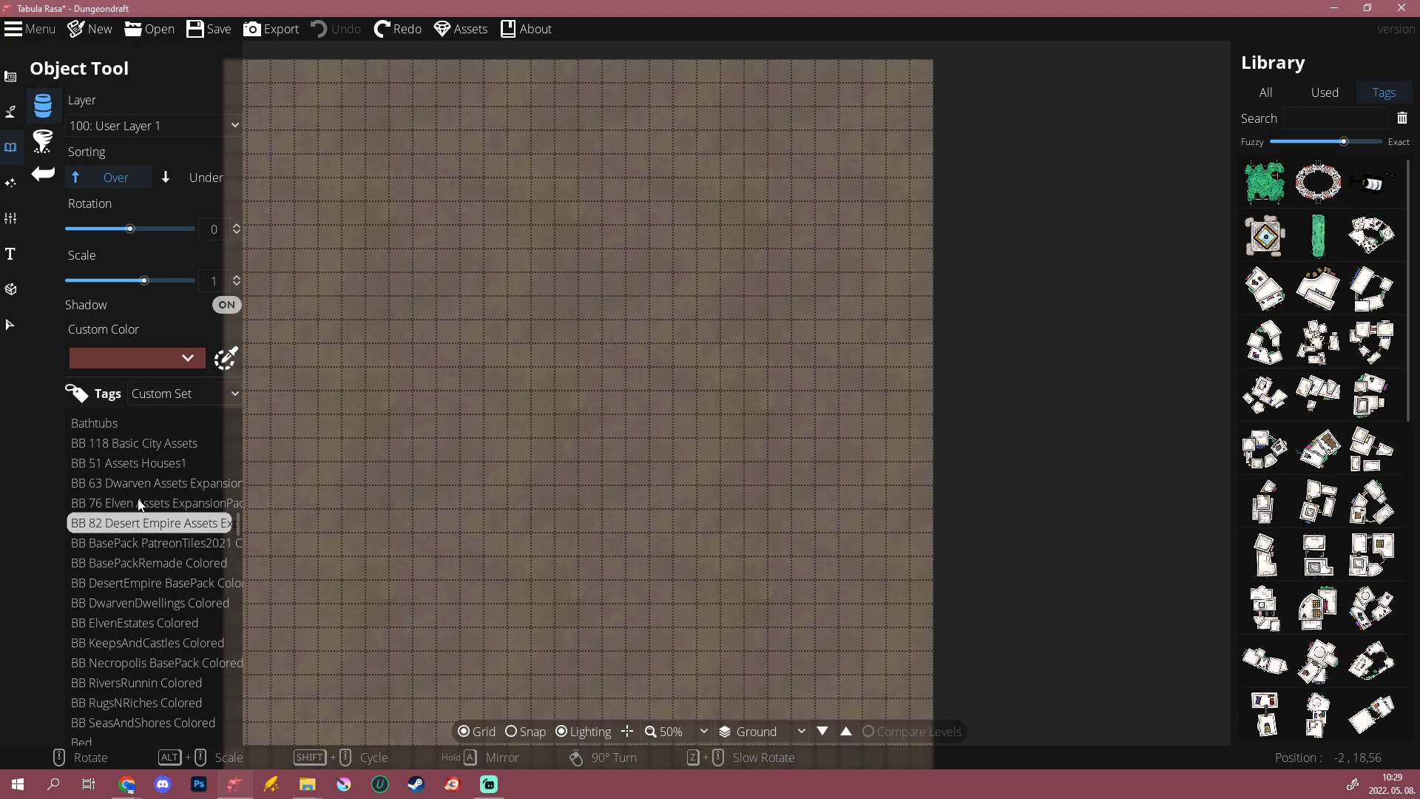
# Step: Filter the object library by BB 118 Basic City Assets, BB 51 Assets Houses1, KeepsAndCastles, RiversRunnin, RugsNRiches, SeasAndShores and BasePackRemade together
pyautogui.click(142, 441)
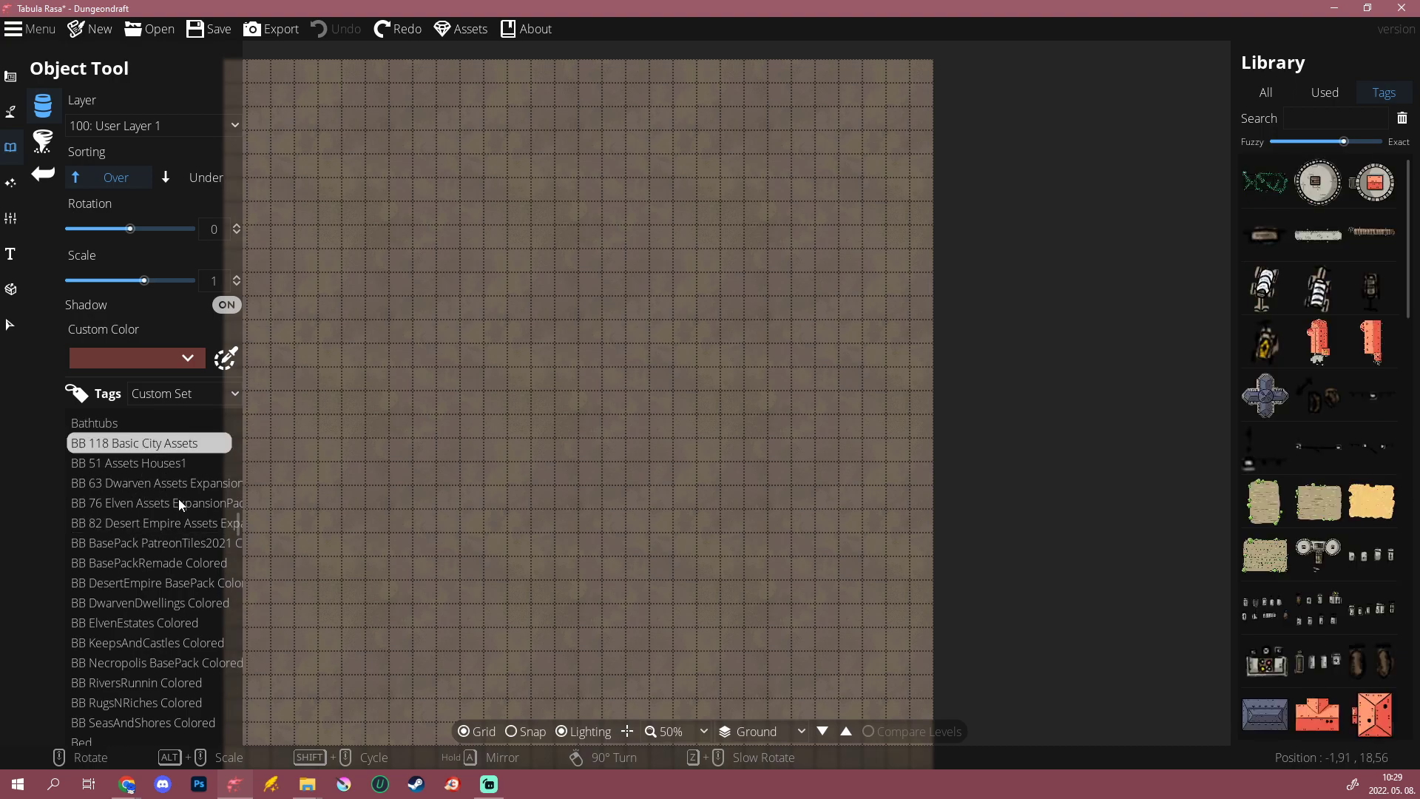
pyautogui.keyDown('ctrl'); pyautogui.click(167, 462); pyautogui.keyUp('ctrl')
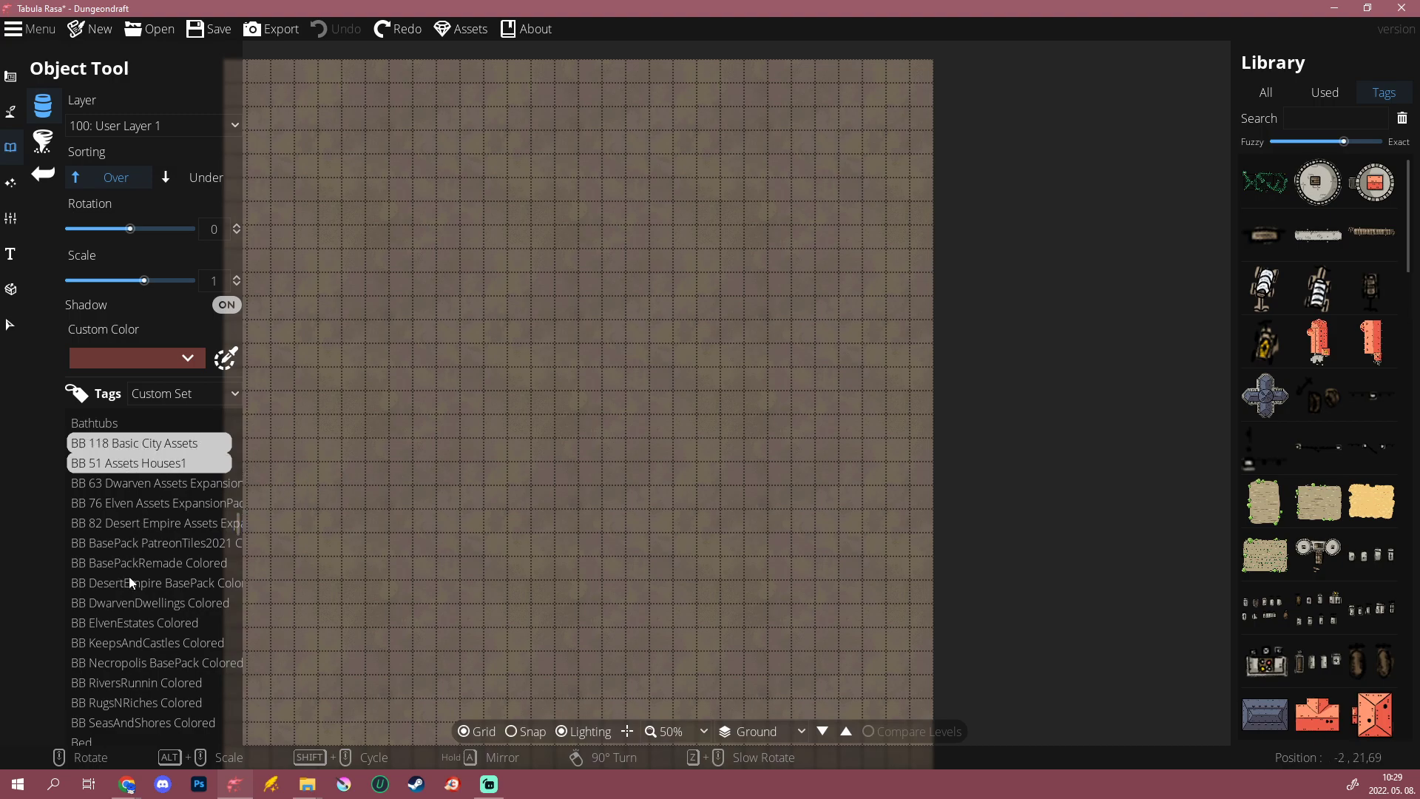
pyautogui.keyDown('ctrl'); pyautogui.click(139, 647); pyautogui.keyUp('ctrl')
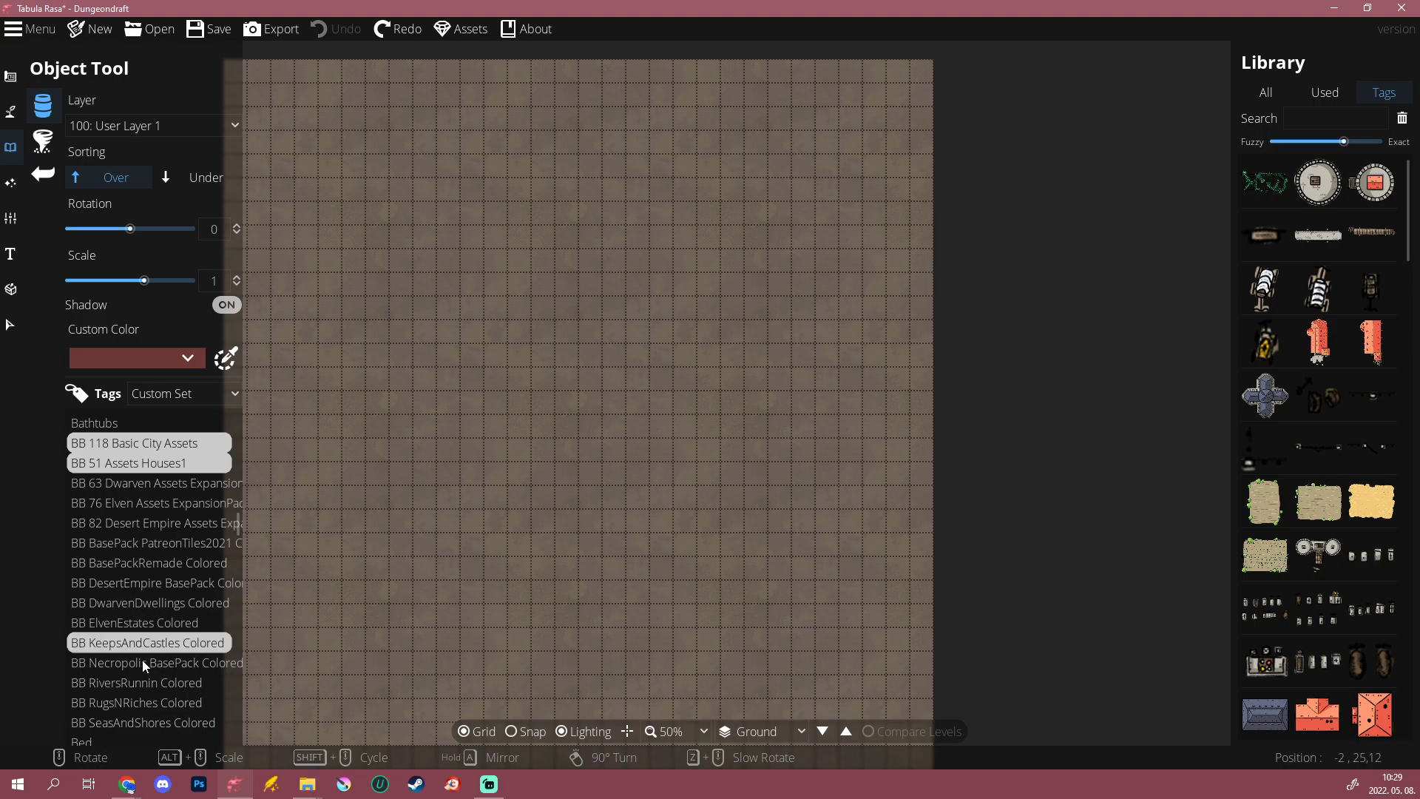
pyautogui.keyDown('ctrl'); pyautogui.click(112, 683); pyautogui.keyUp('ctrl')
pyautogui.keyDown('ctrl'); pyautogui.click(122, 704); pyautogui.keyUp('ctrl')
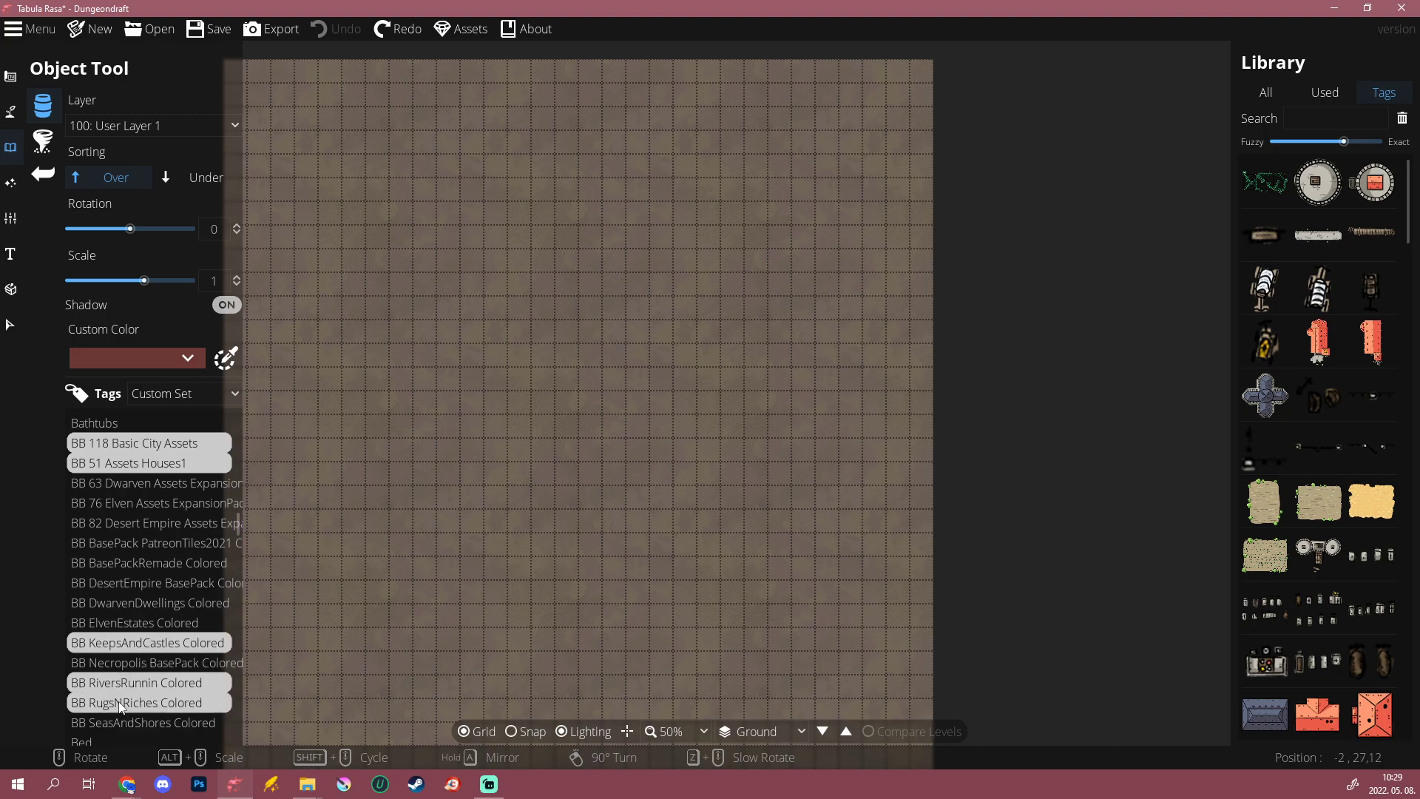
pyautogui.keyDown('ctrl'); pyautogui.click(111, 721); pyautogui.keyUp('ctrl')
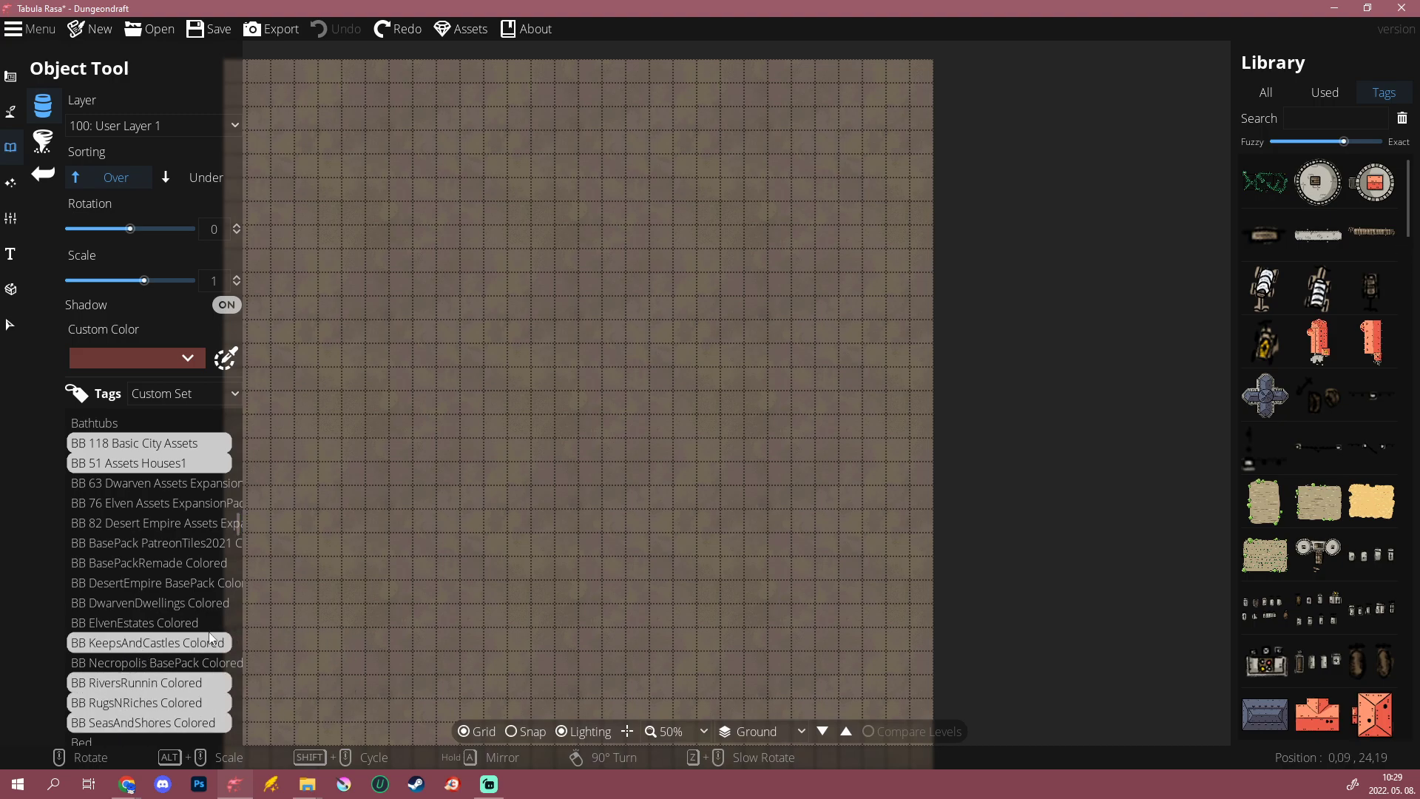
pyautogui.keyDown('ctrl'); pyautogui.click(132, 560); pyautogui.keyUp('ctrl')
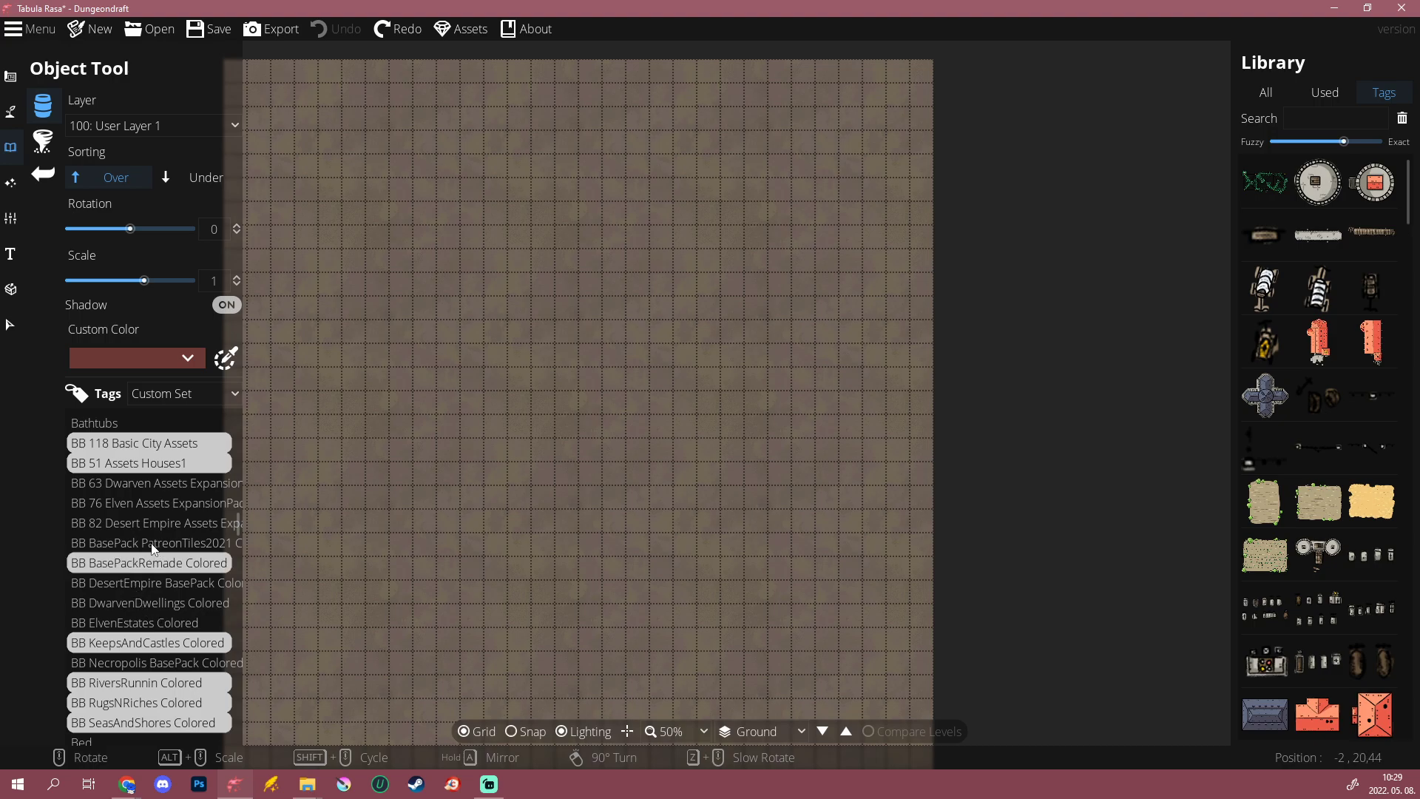
# Step: Add BB BasePack PatreonTiles2021 to the combined tag filter and look through the resulting houses and map tiles
pyautogui.keyDown('ctrl'); pyautogui.click(151, 543); pyautogui.keyUp('ctrl')
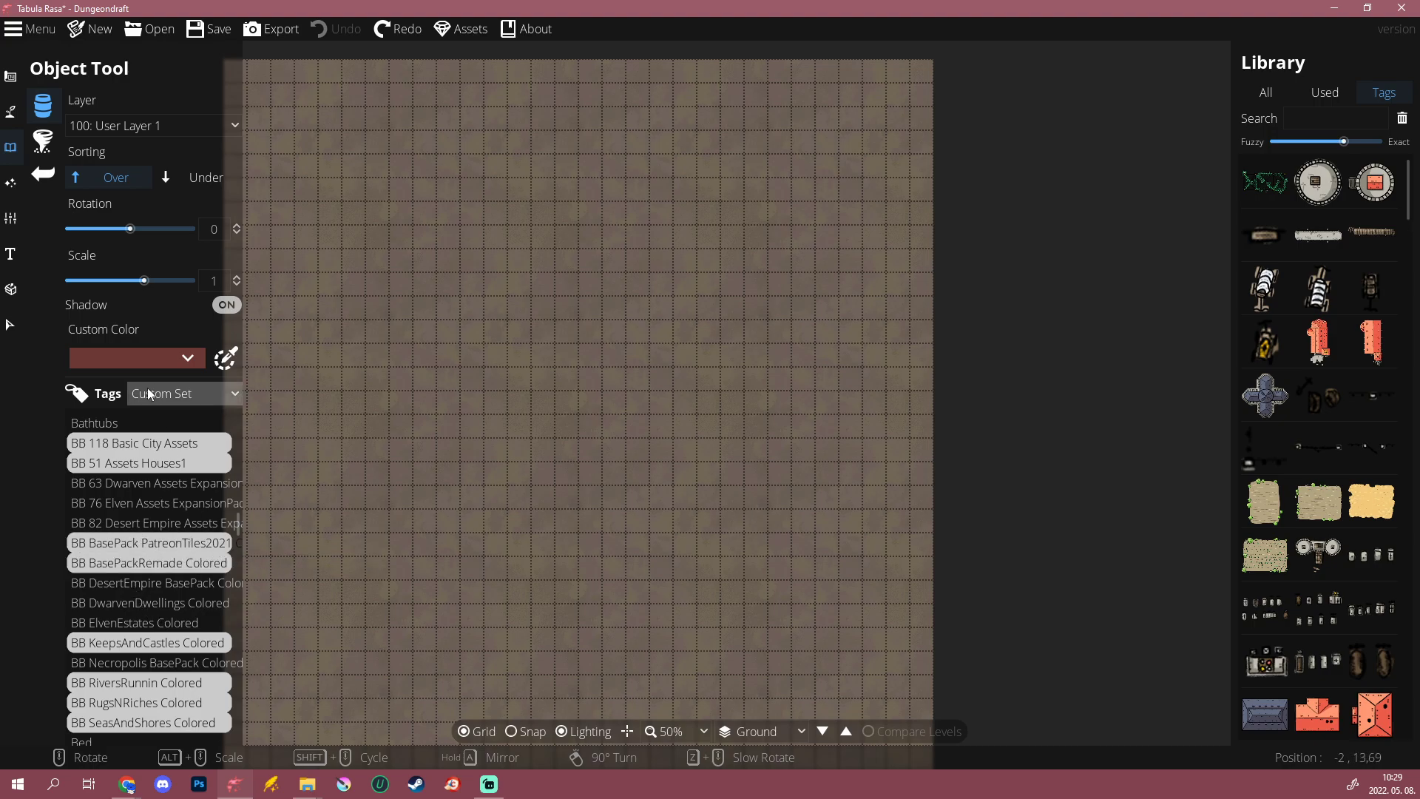
pyautogui.scroll(-10, 1322, 322)
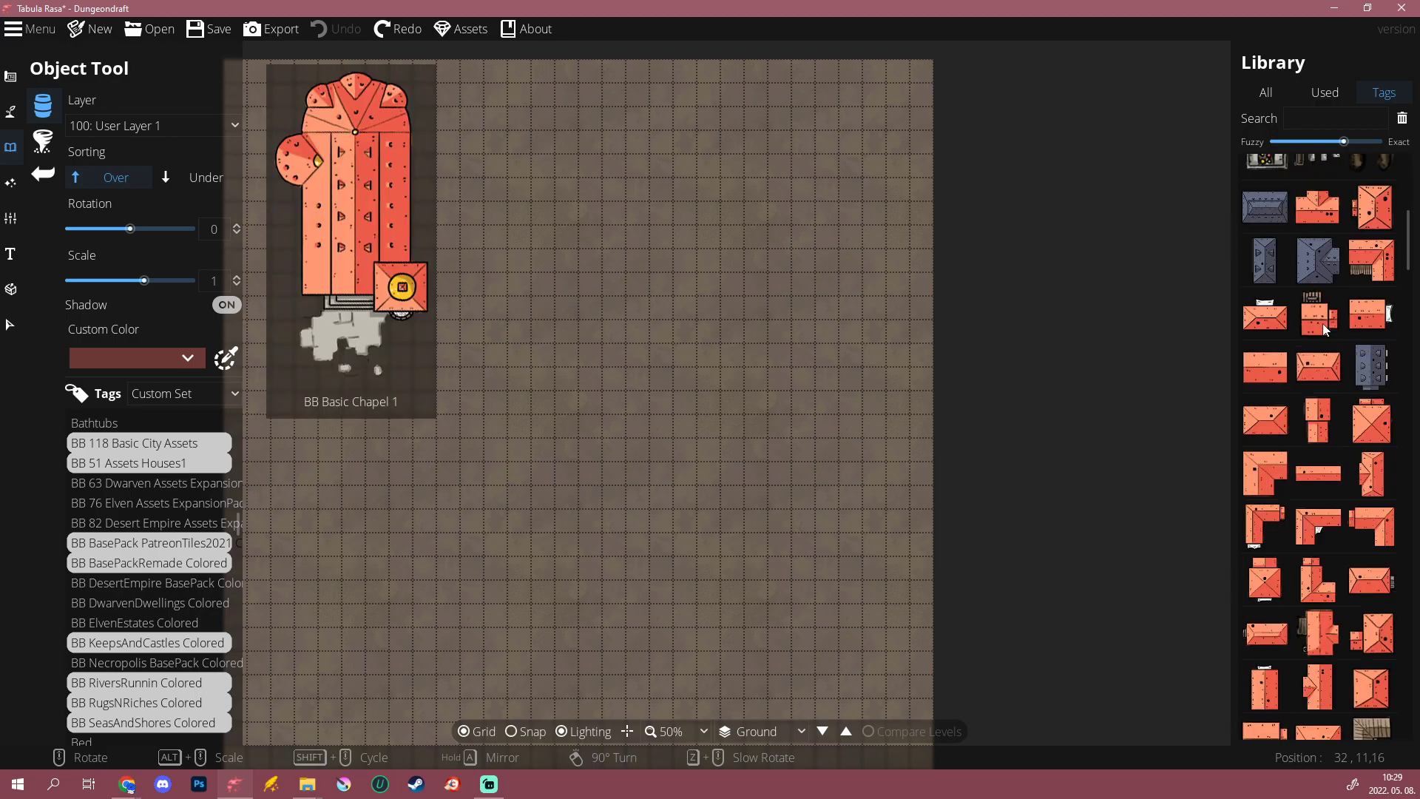
pyautogui.scroll(-10, 1323, 327)
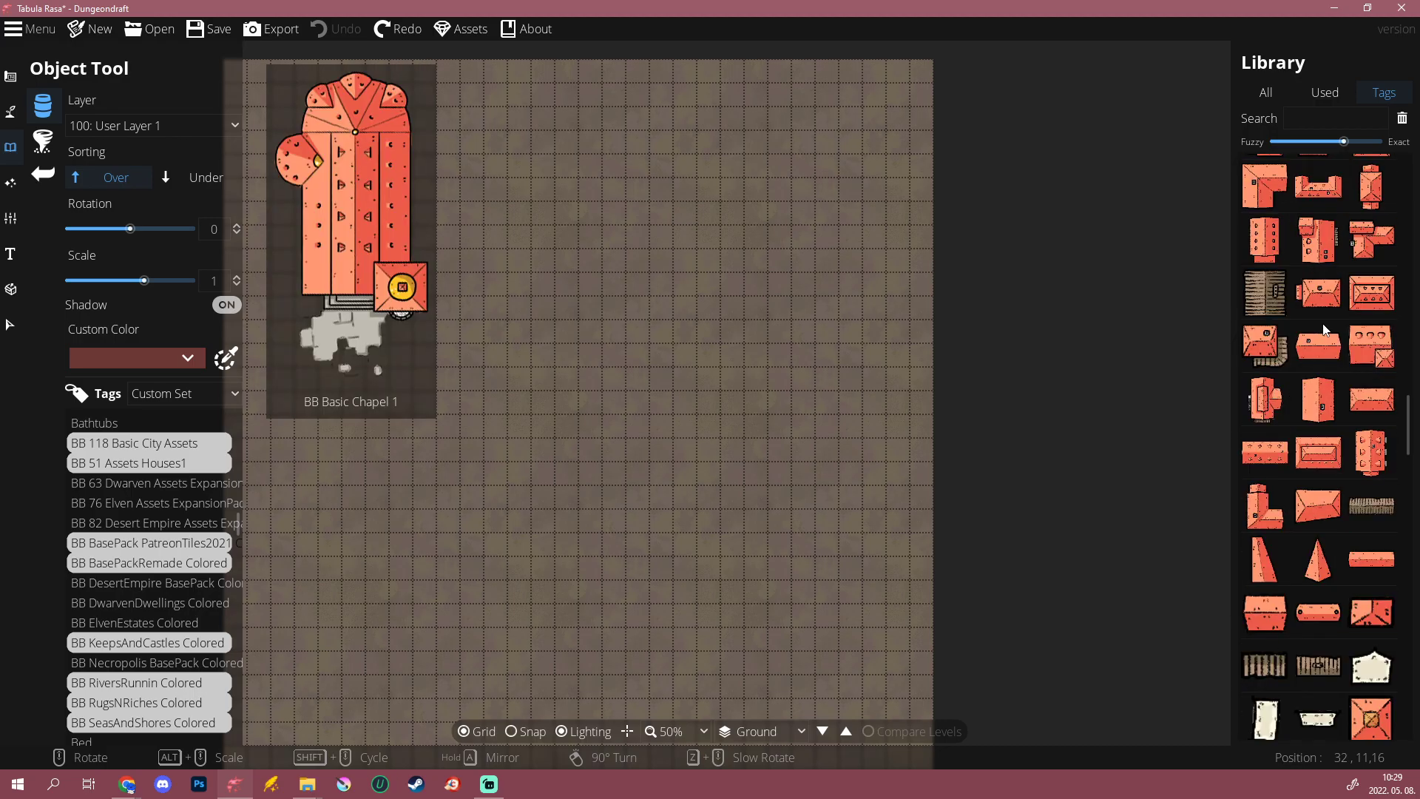
pyautogui.scroll(-10, 1323, 330)
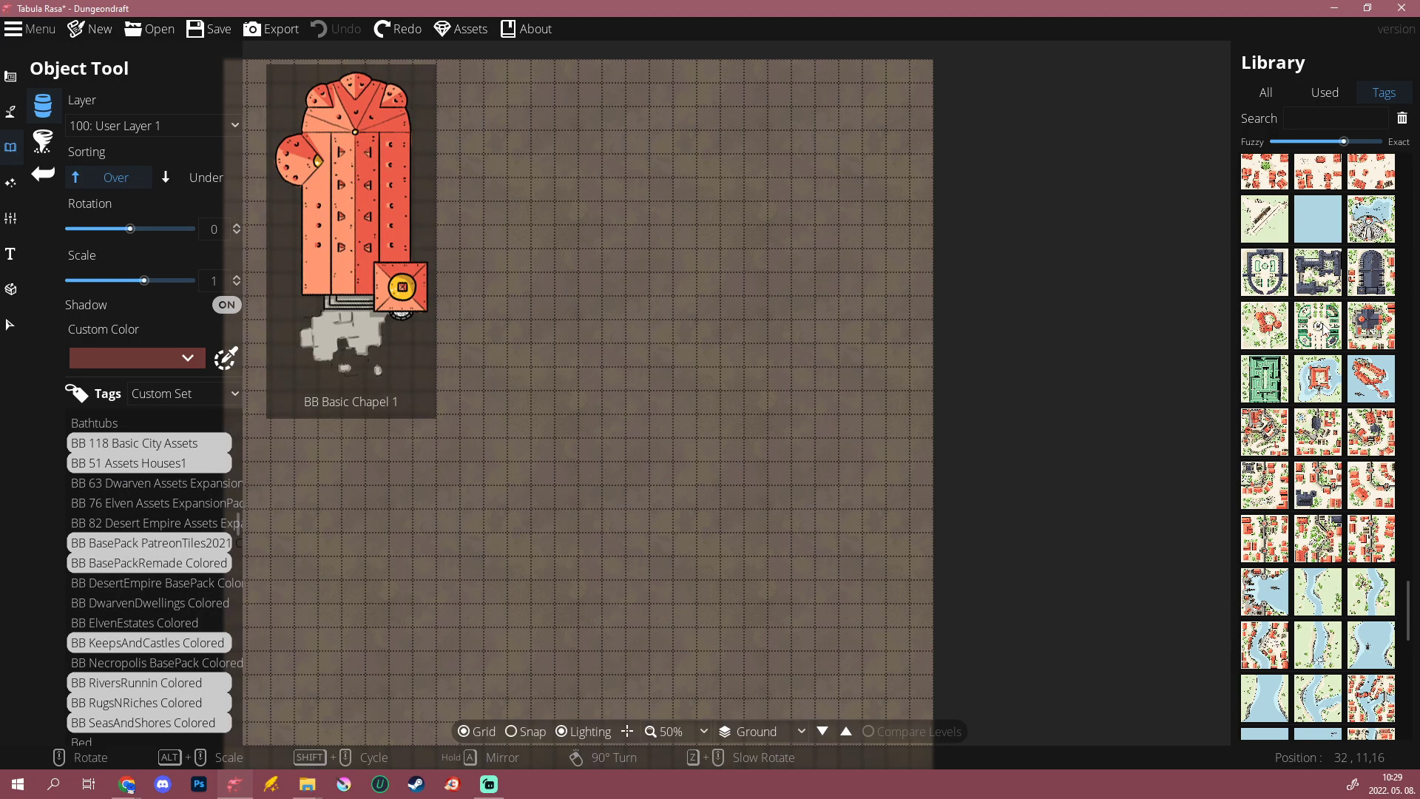
pyautogui.scroll(-10, 1323, 345)
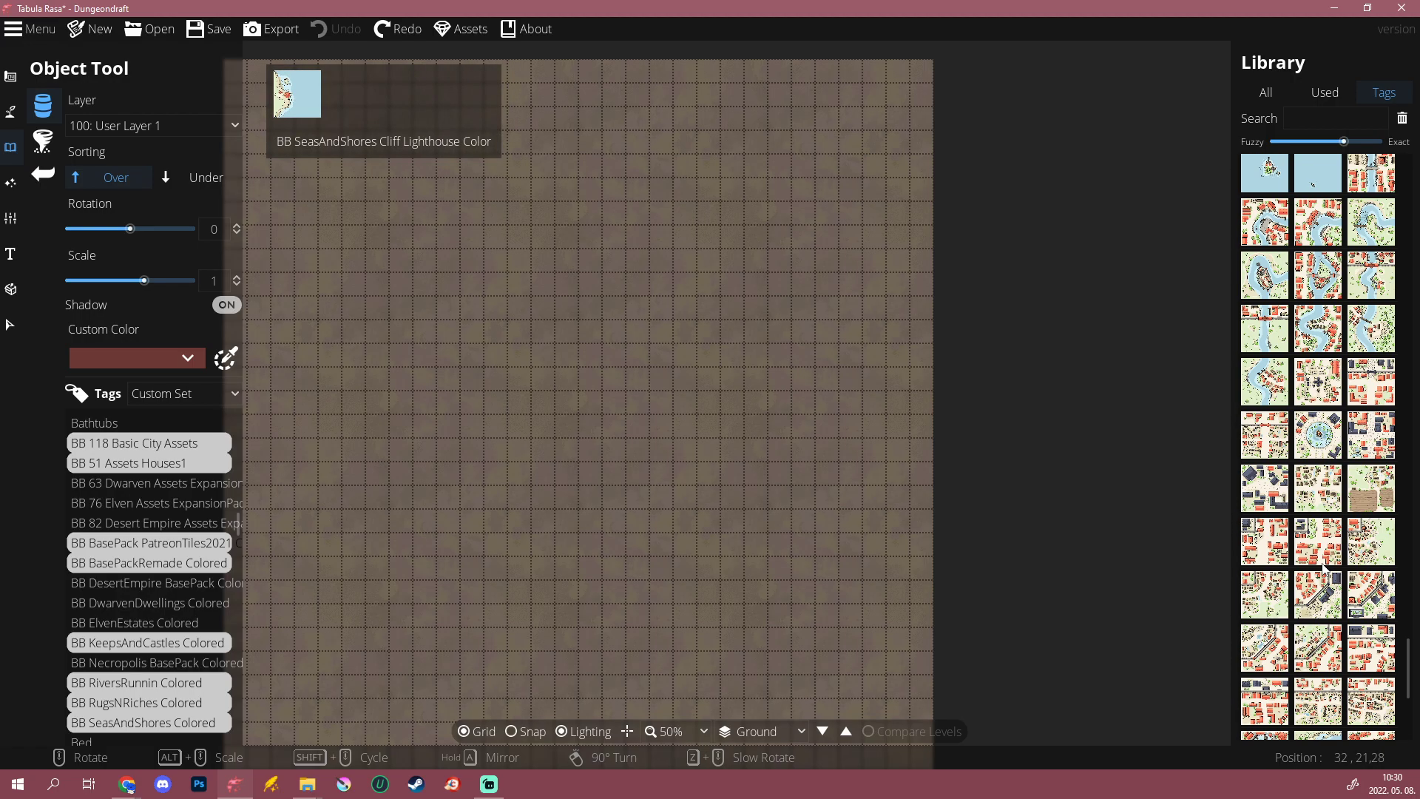
pyautogui.scroll(5, 1329, 545)
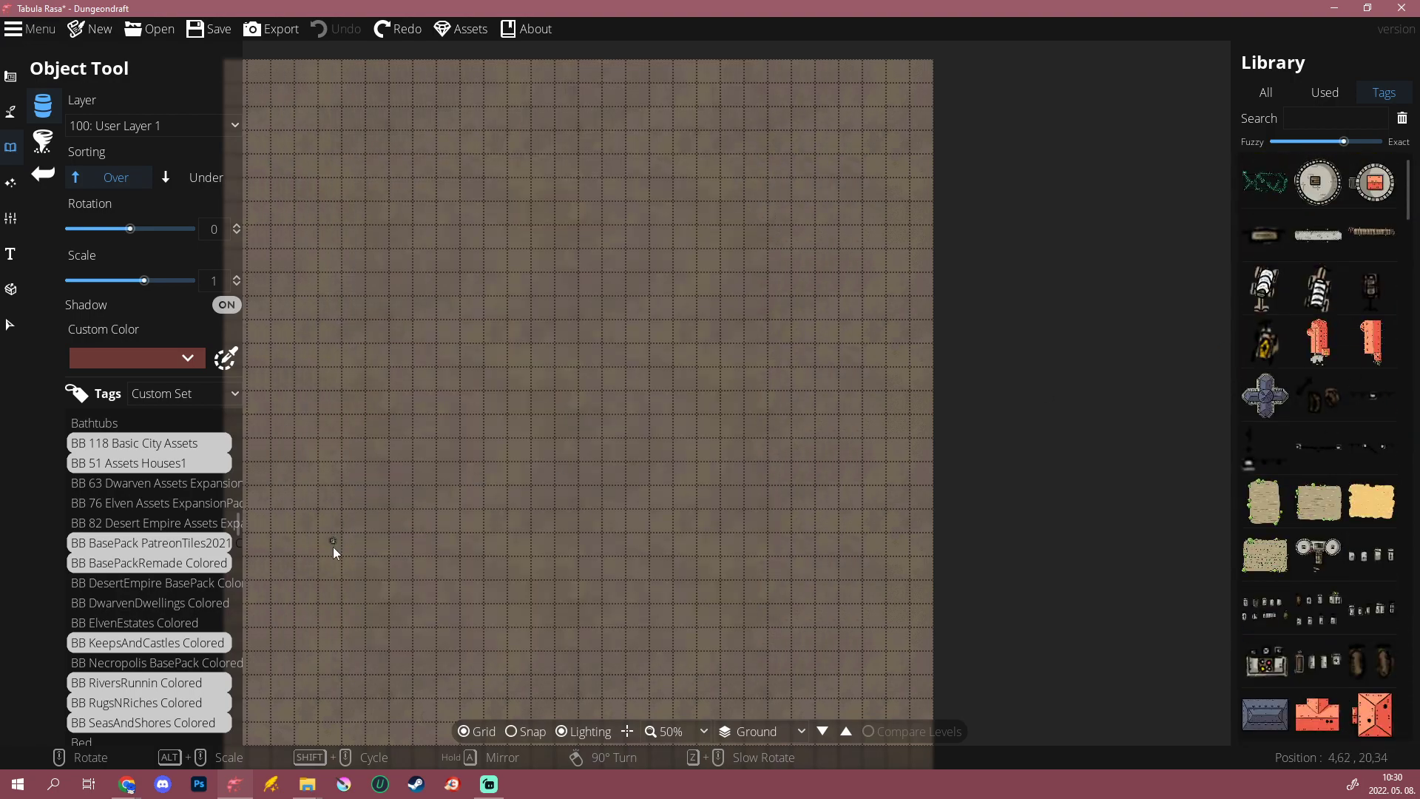
# Step: Preview the KeepsAndCastles, BasePackRemade and BasePack PatreonTiles2021 tile sets one at a time
pyautogui.click(148, 623)
pyautogui.click(148, 643)
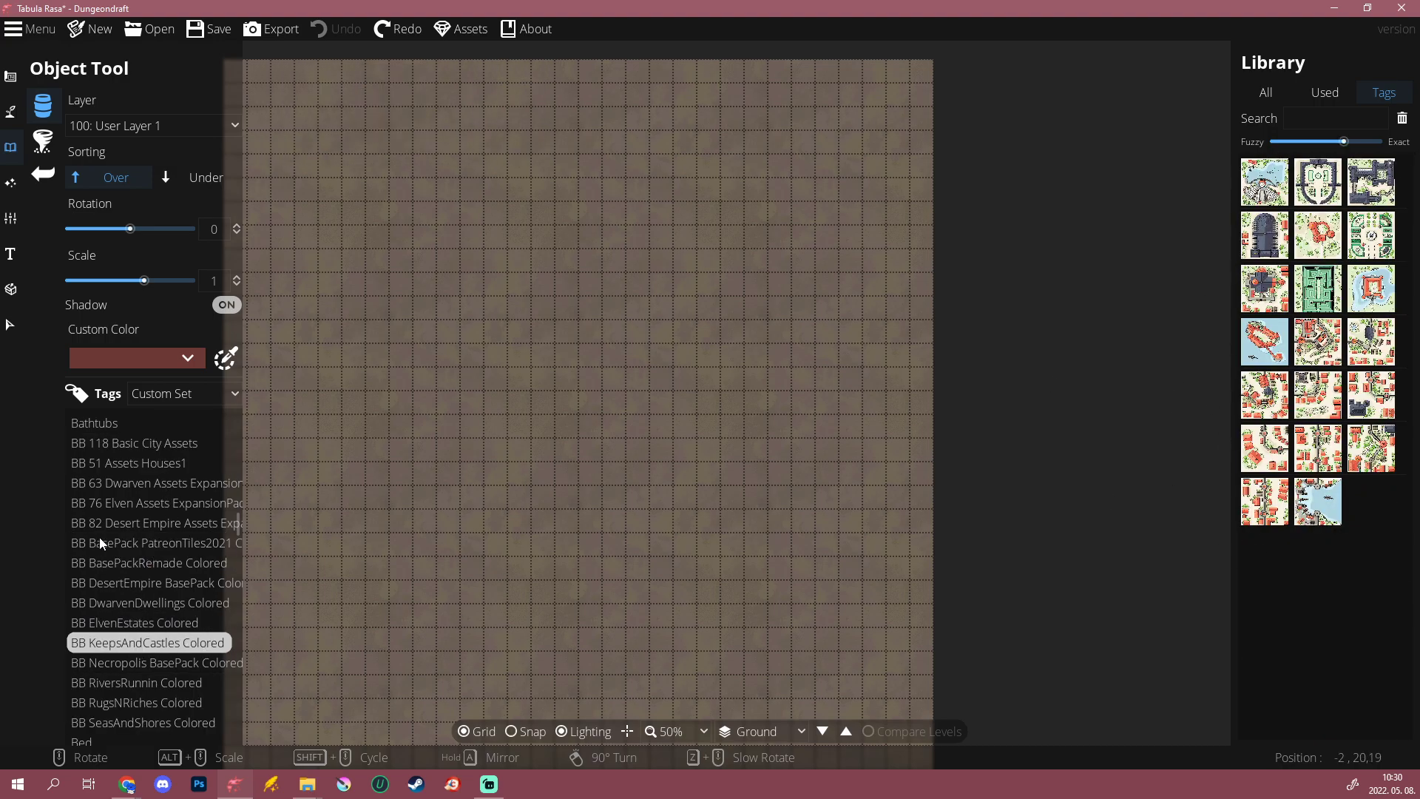
pyautogui.click(156, 565)
pyautogui.click(170, 543)
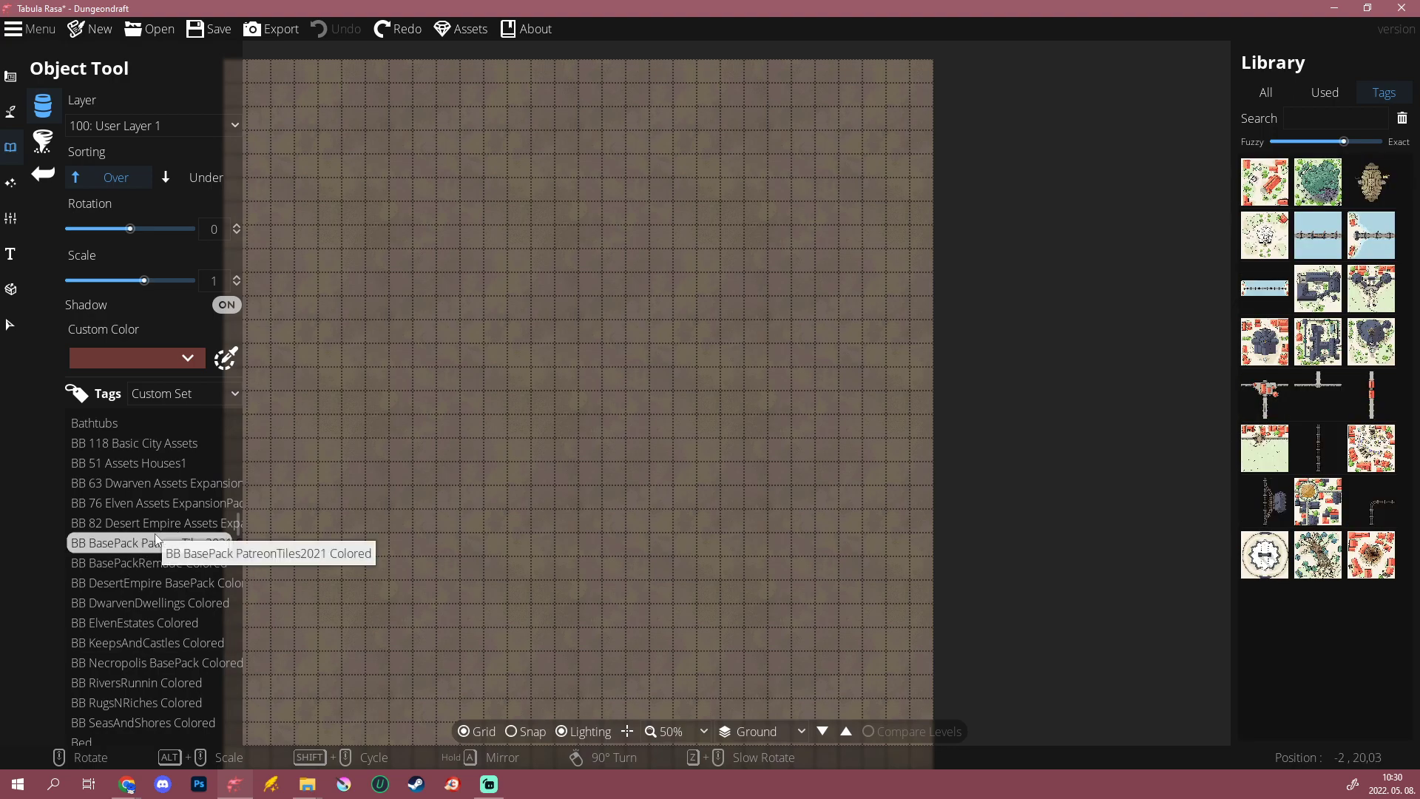
pyautogui.moveTo(525, 394); pyautogui.dragTo(565, 383)
pyautogui.scroll(-3, 121, 499)
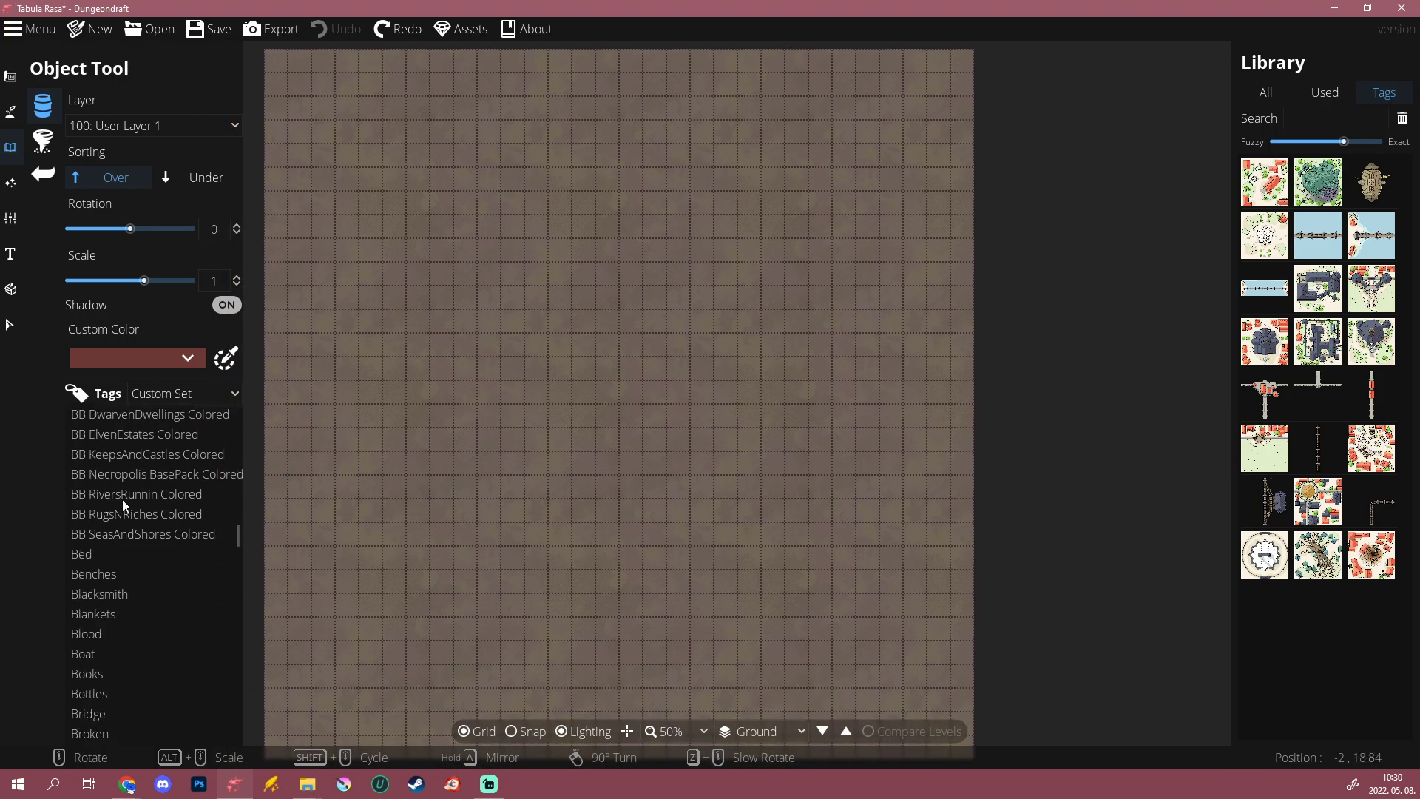
pyautogui.scroll(4, 124, 500)
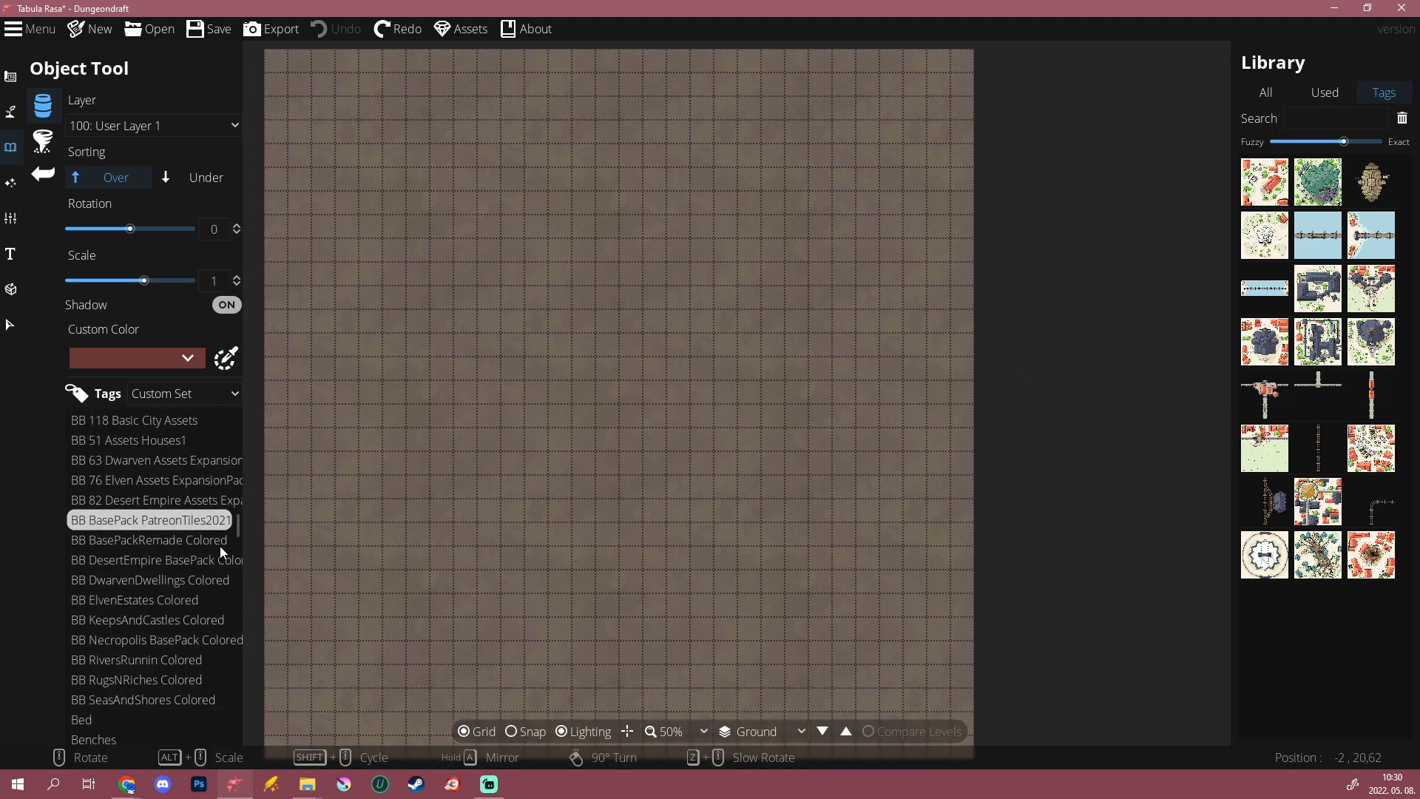
pyautogui.moveTo(240, 525); pyautogui.dragTo(239, 524)
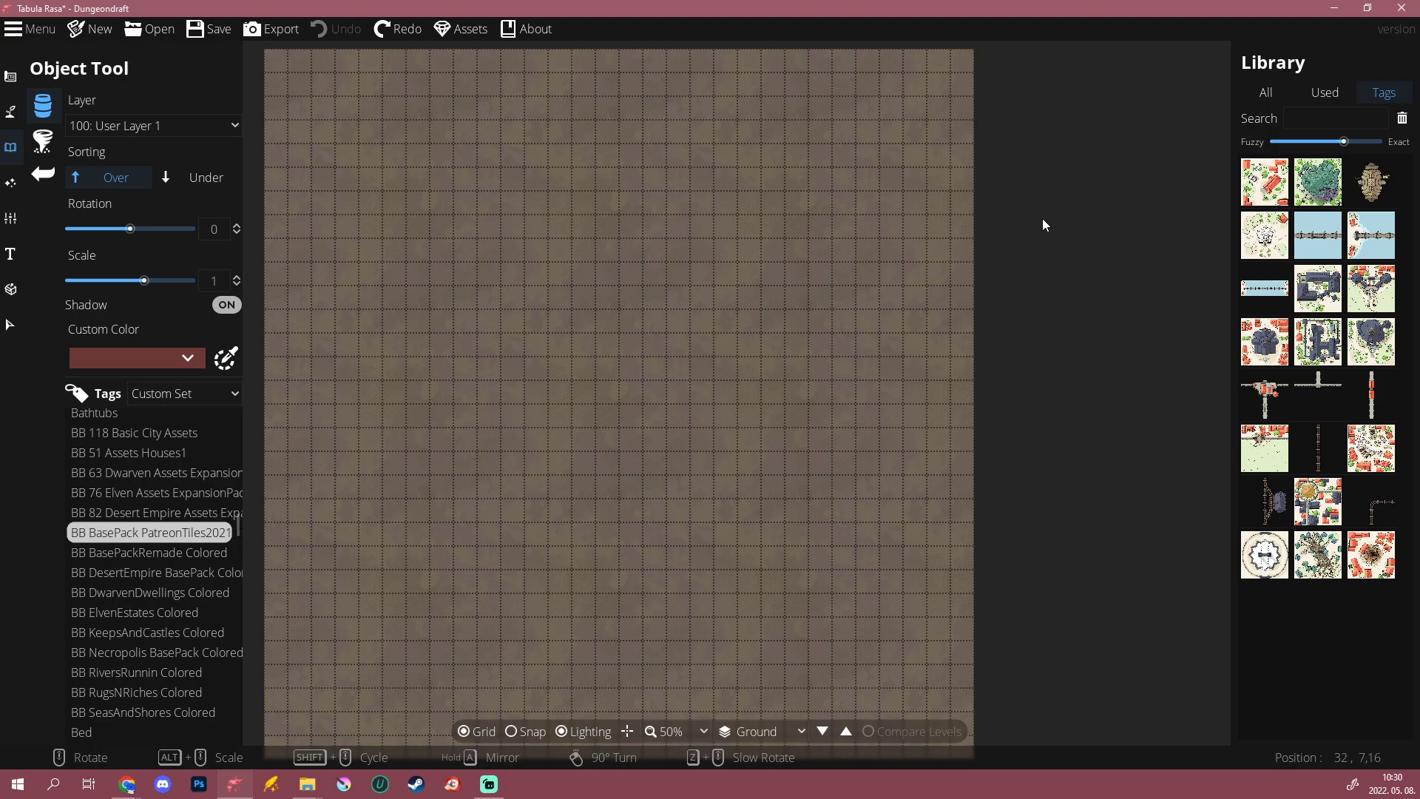
# Step: Filter the object library by BB BasePackRemade Colored and look through its house-block and city-wall tiles
pyautogui.click(161, 556)
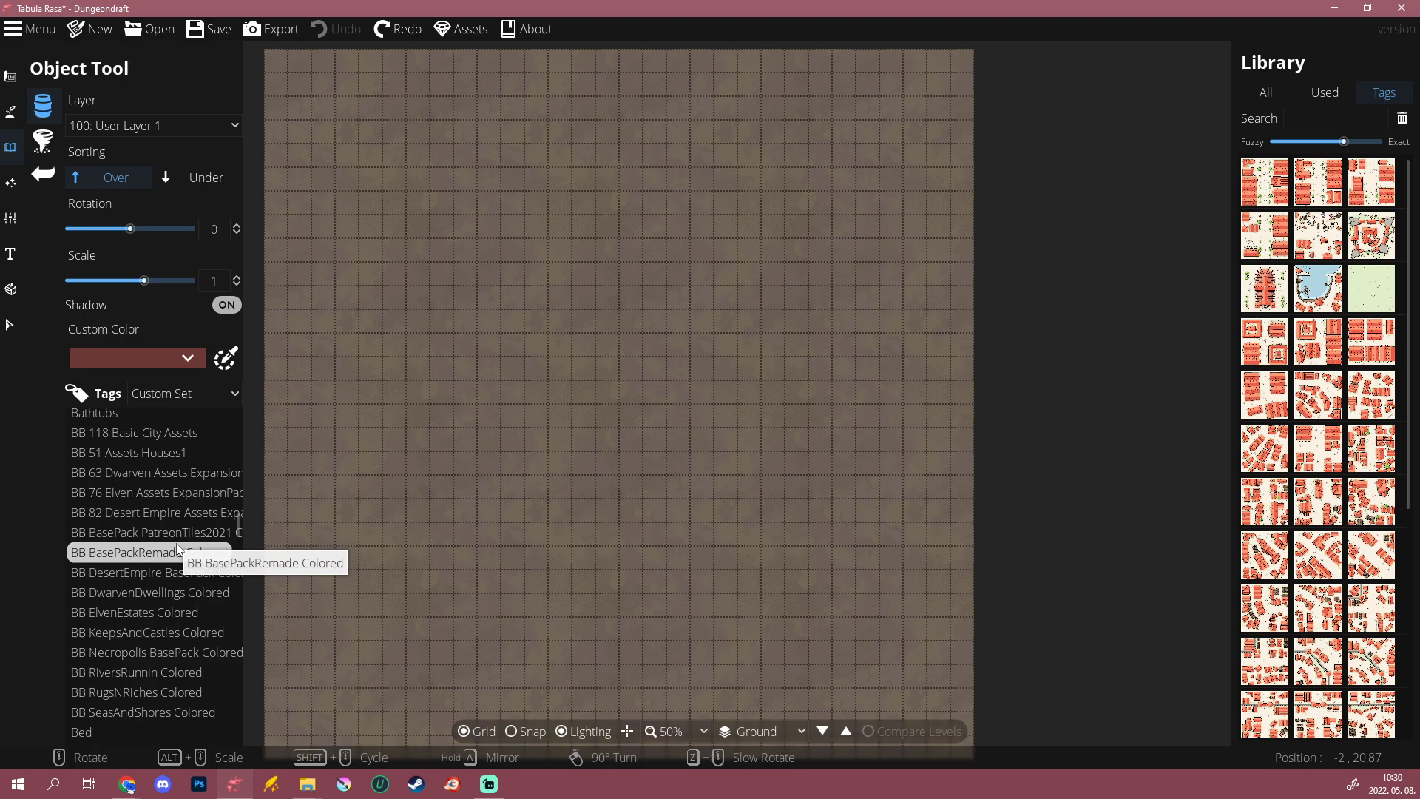
pyautogui.moveTo(1313, 292)
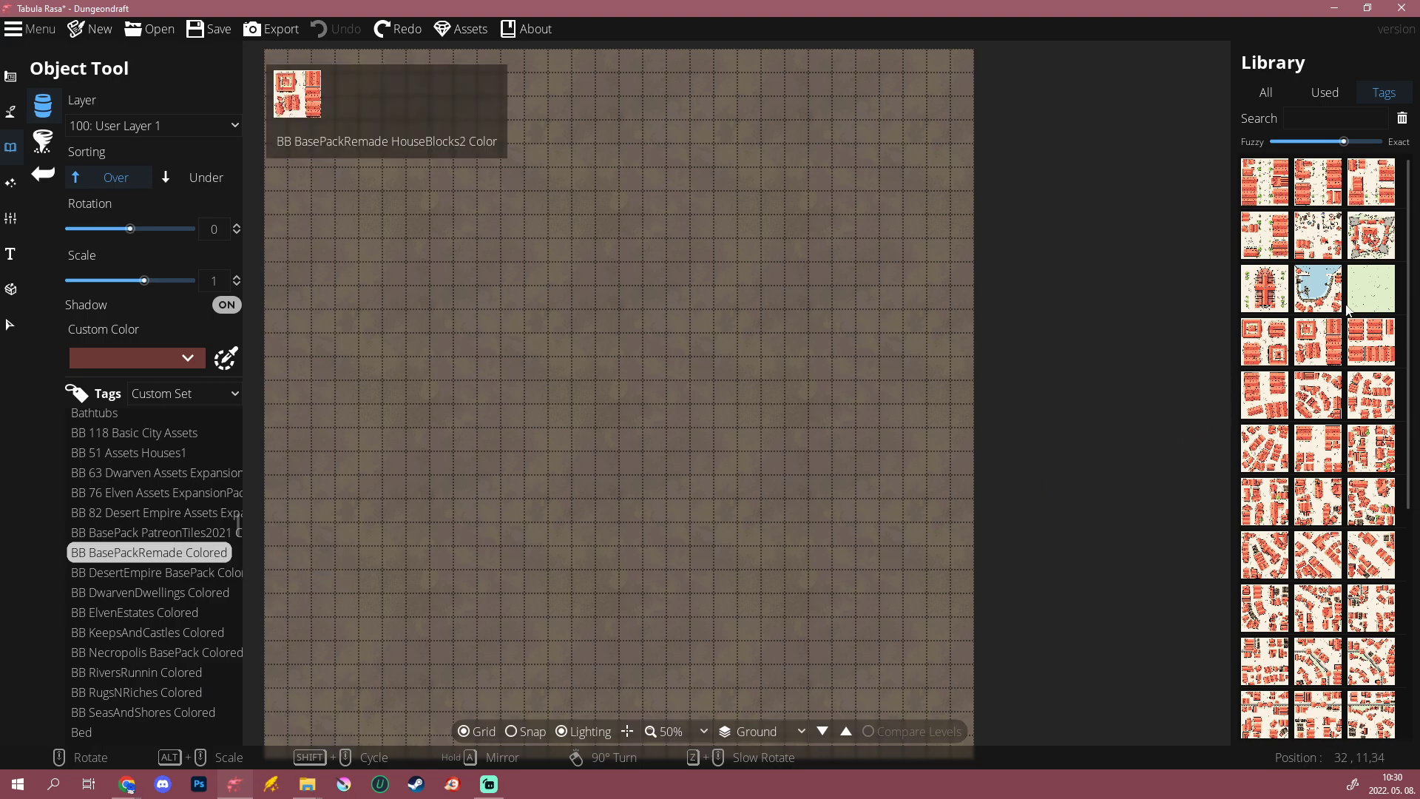
pyautogui.scroll(-5, 1313, 292)
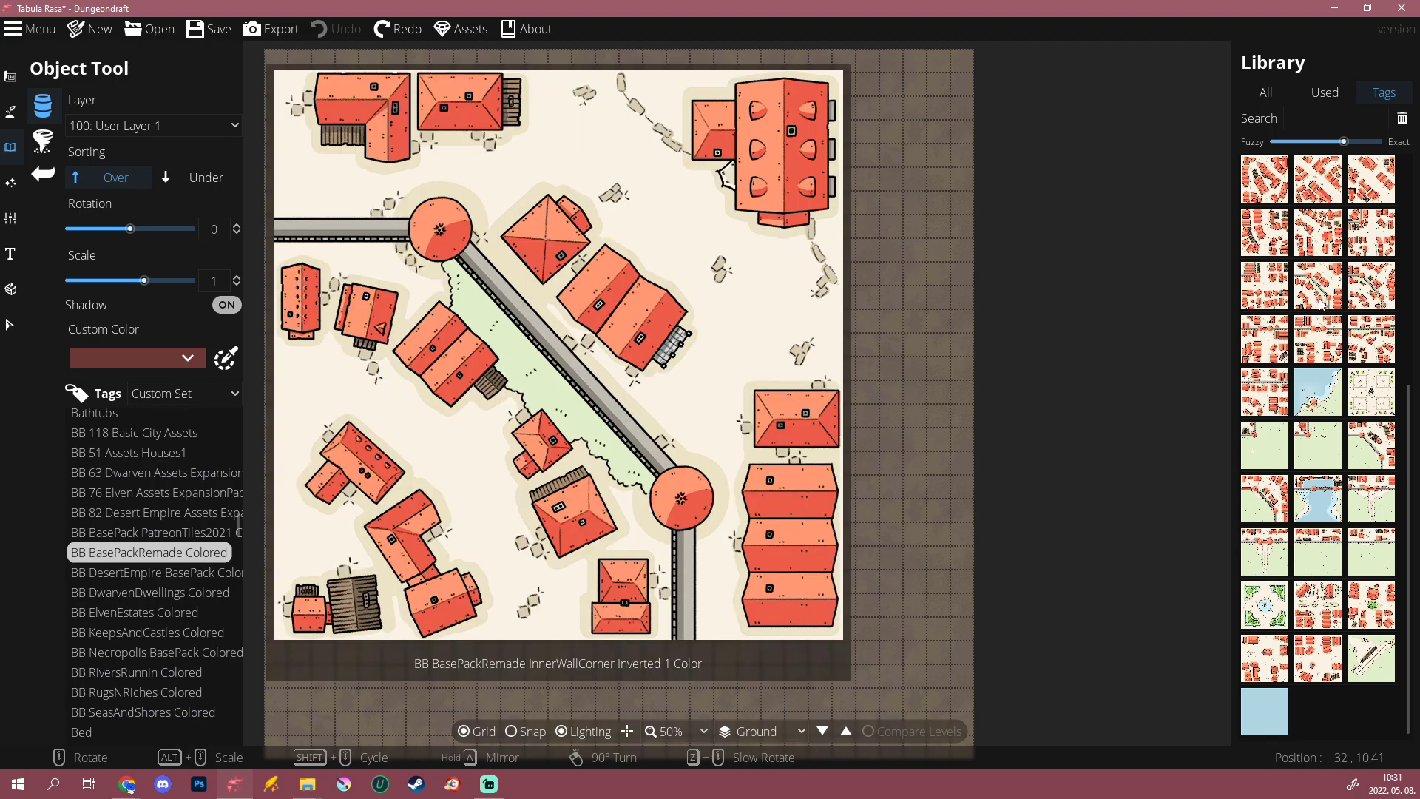
# Step: Filter the object library by BB SeasAndShores Colored and pick the Cliff Houses 1 tile for placement
pyautogui.scroll(-2, 120, 574)
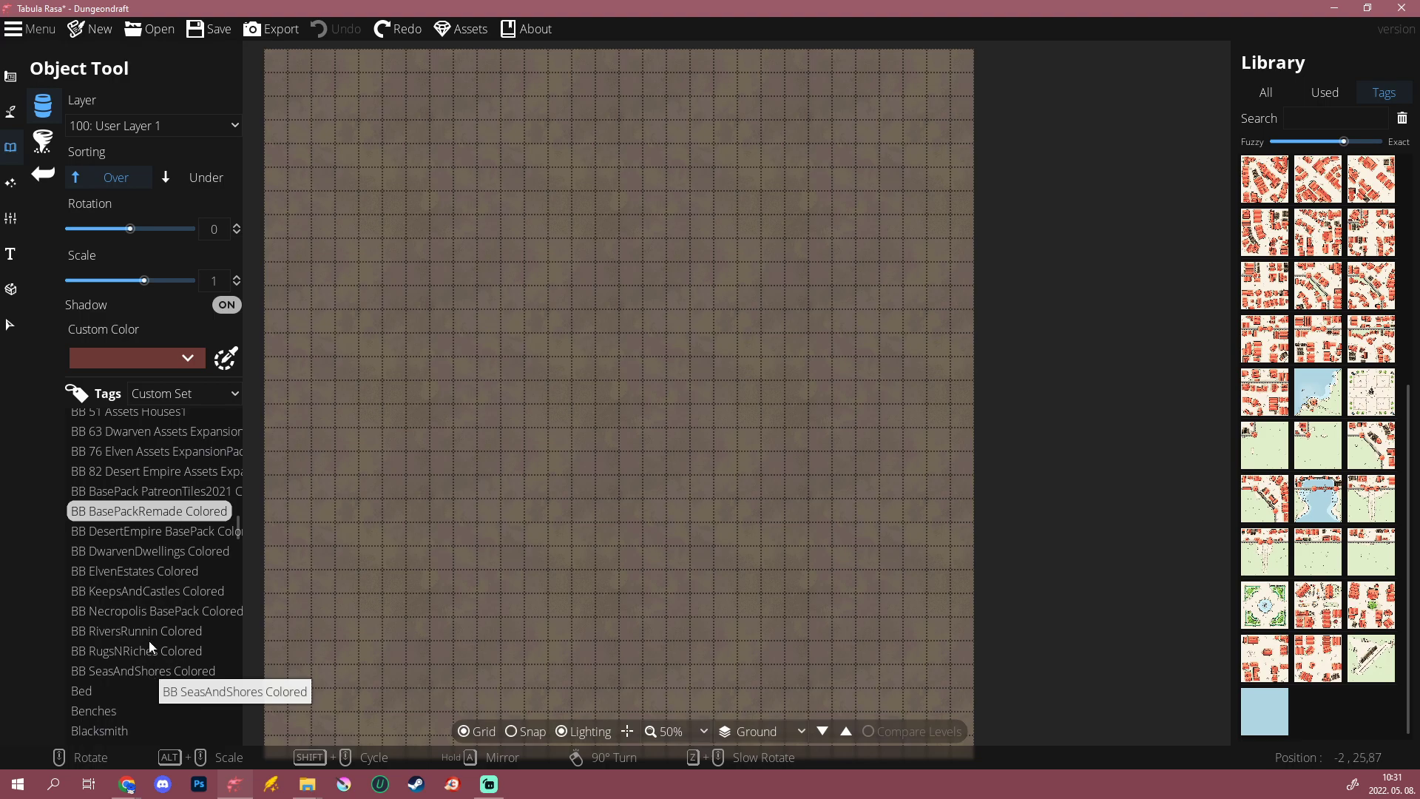
pyautogui.click(141, 672)
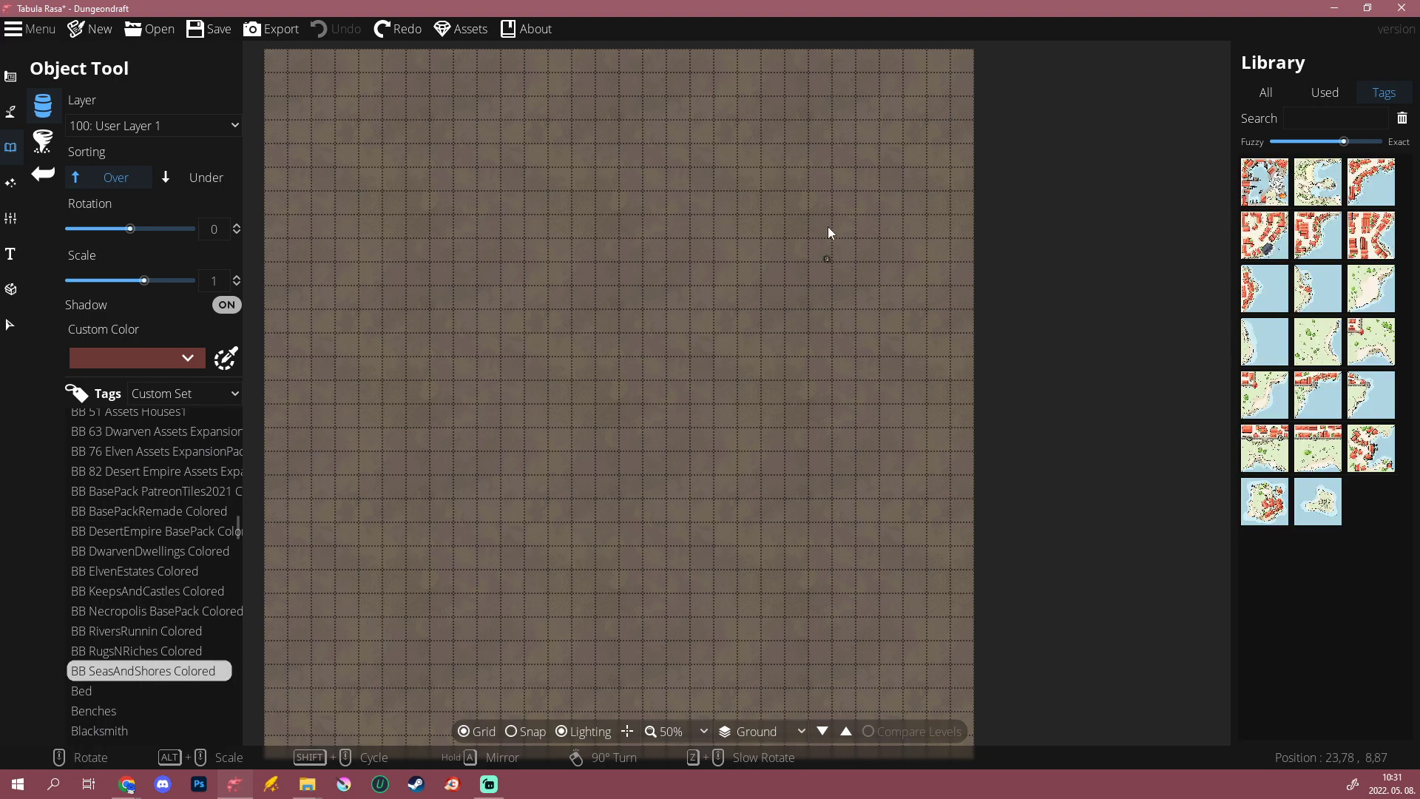
pyautogui.moveTo(1328, 360)
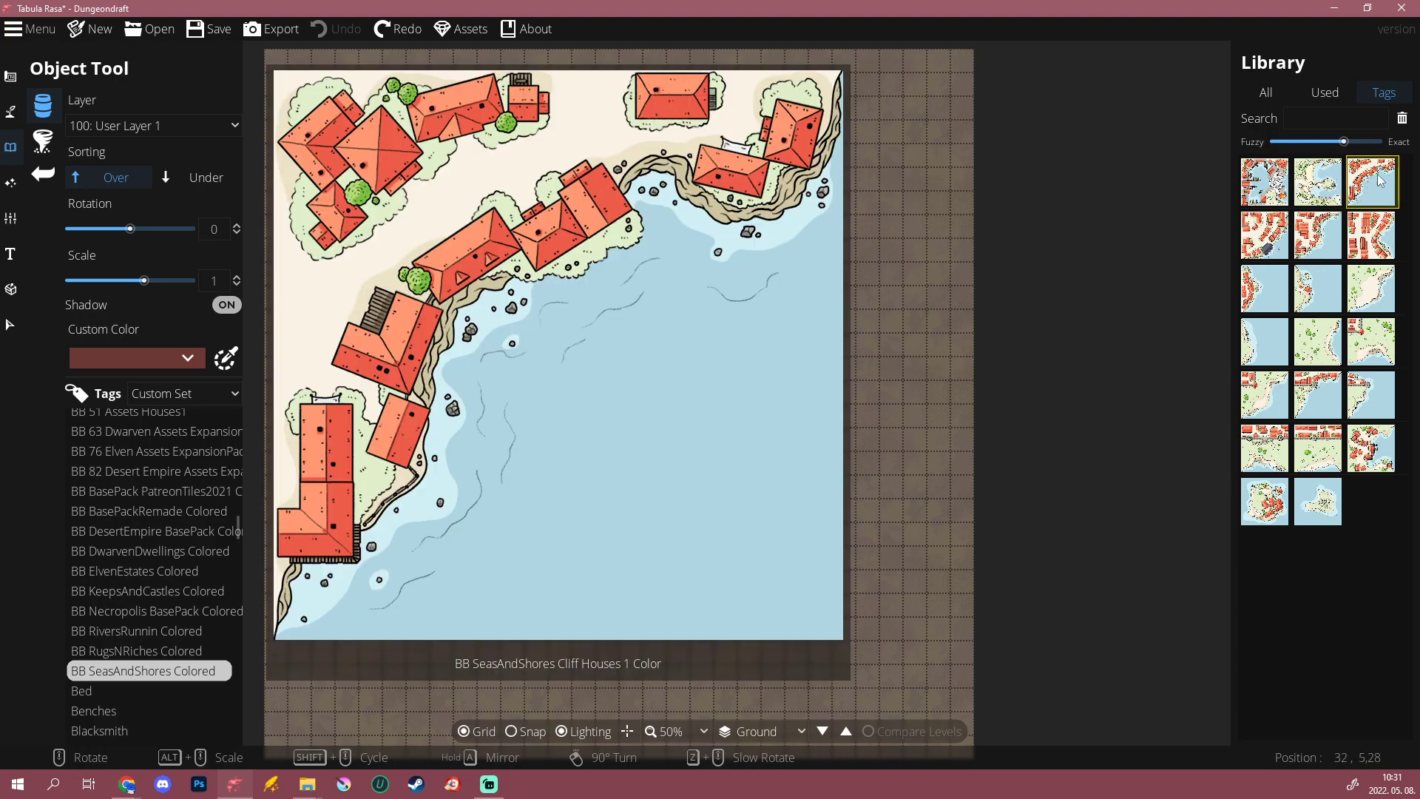
pyautogui.click(1380, 181)
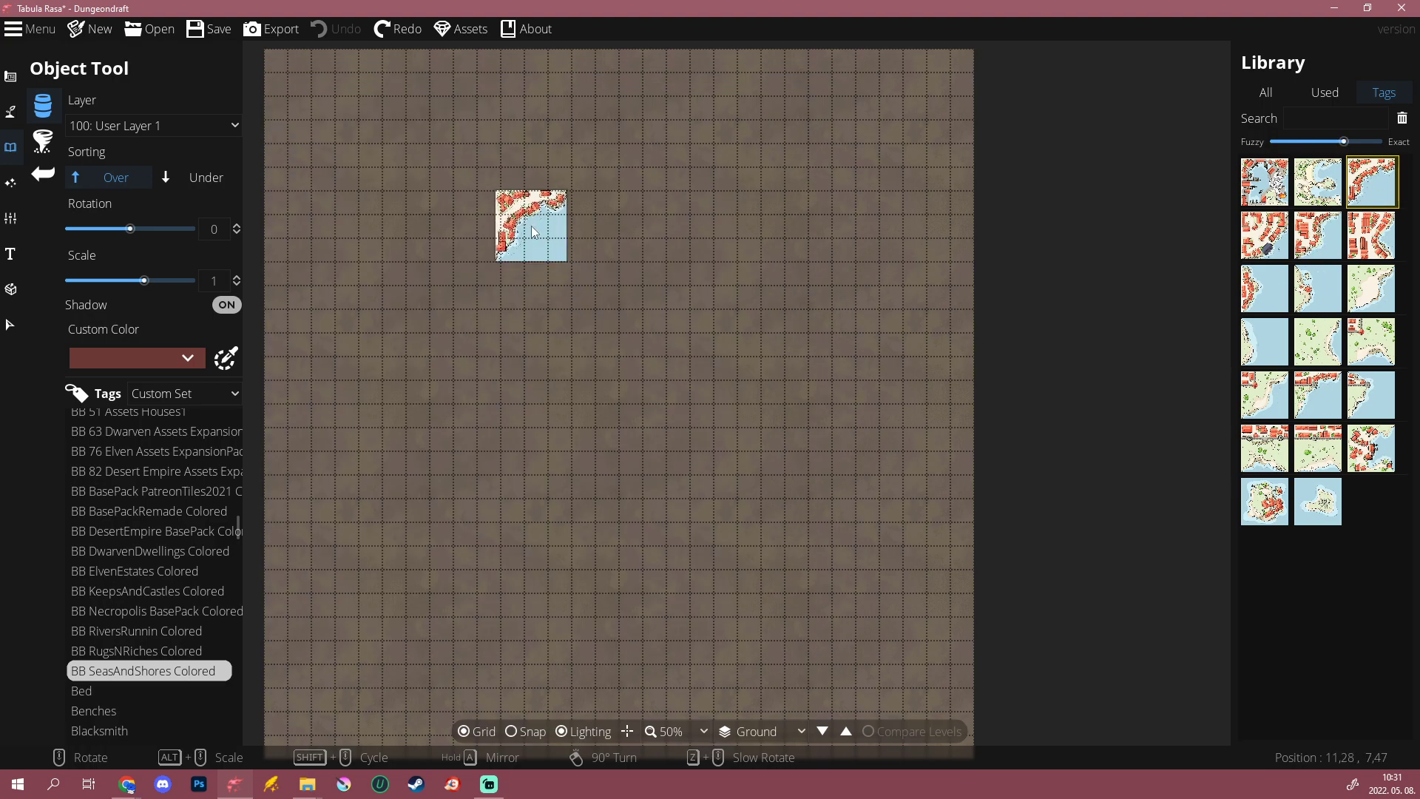
# Step: Turn on snapping and rotate the Cliff Houses 1 tile to -90 degrees
pyautogui.moveTo(438, 171); pyautogui.dragTo(480, 269)
pyautogui.click(518, 731)
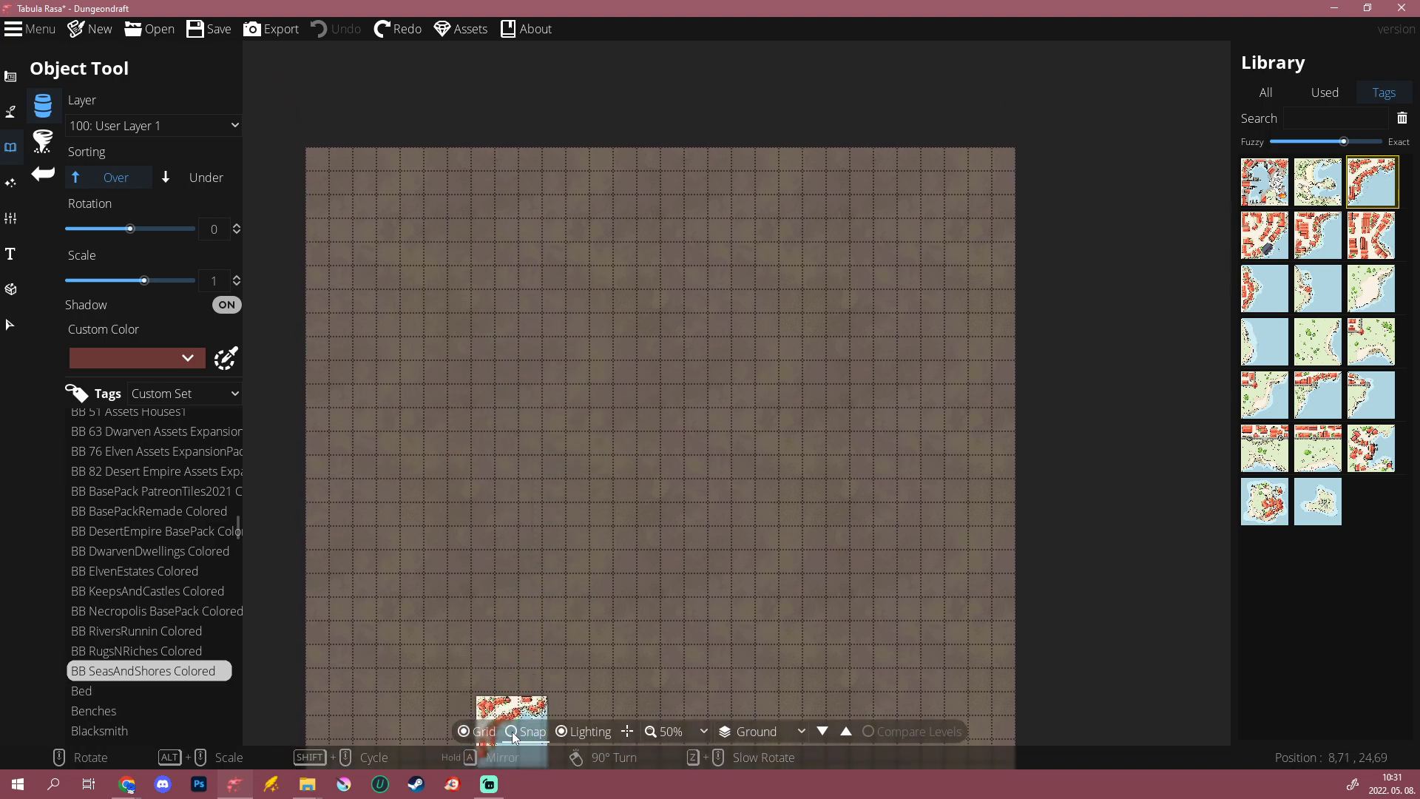
pyautogui.scroll(1, 361, 240)
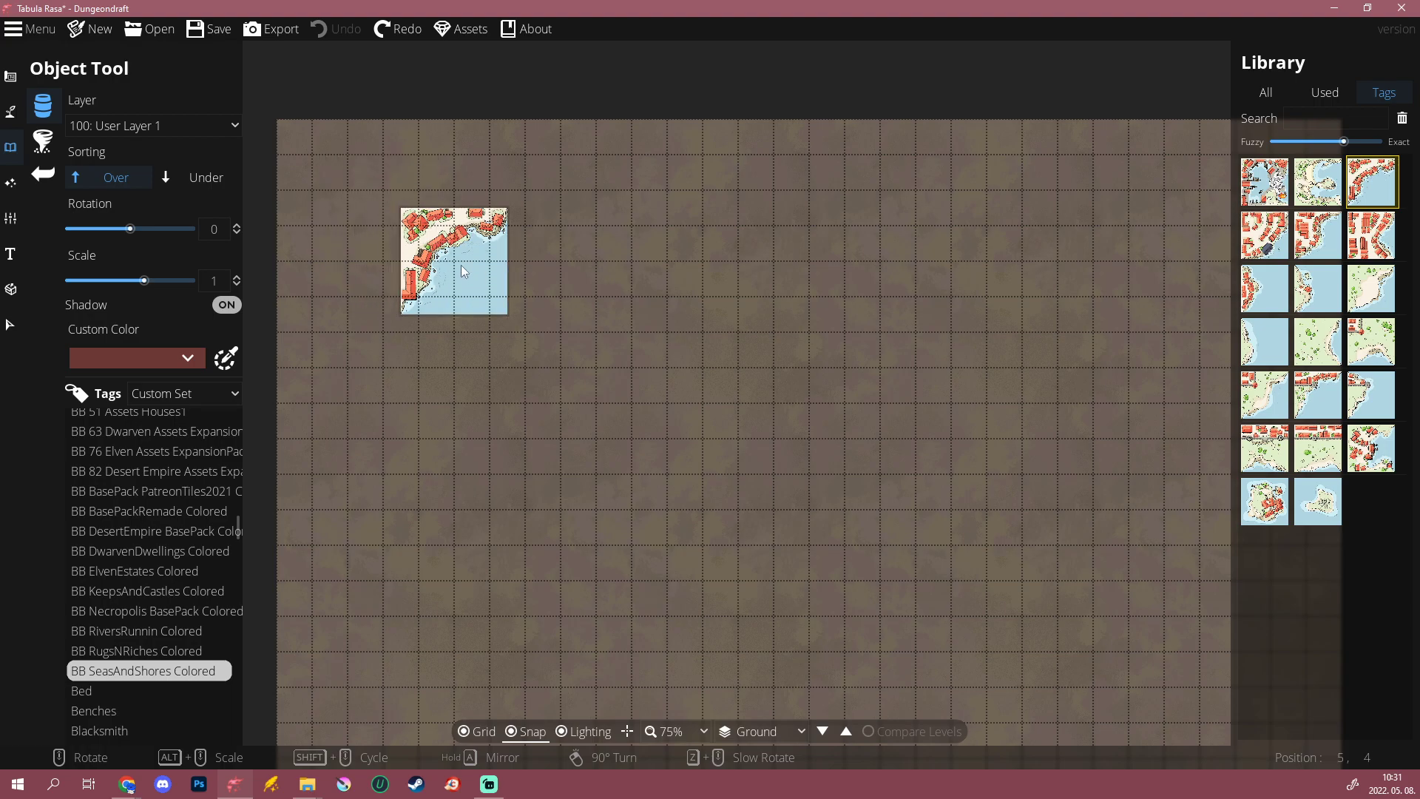
pyautogui.scroll(-7, 446, 247)
pyautogui.scroll(1, 445, 247)
pyautogui.scroll(2, 445, 247)
pyautogui.scroll(1, 448, 251)
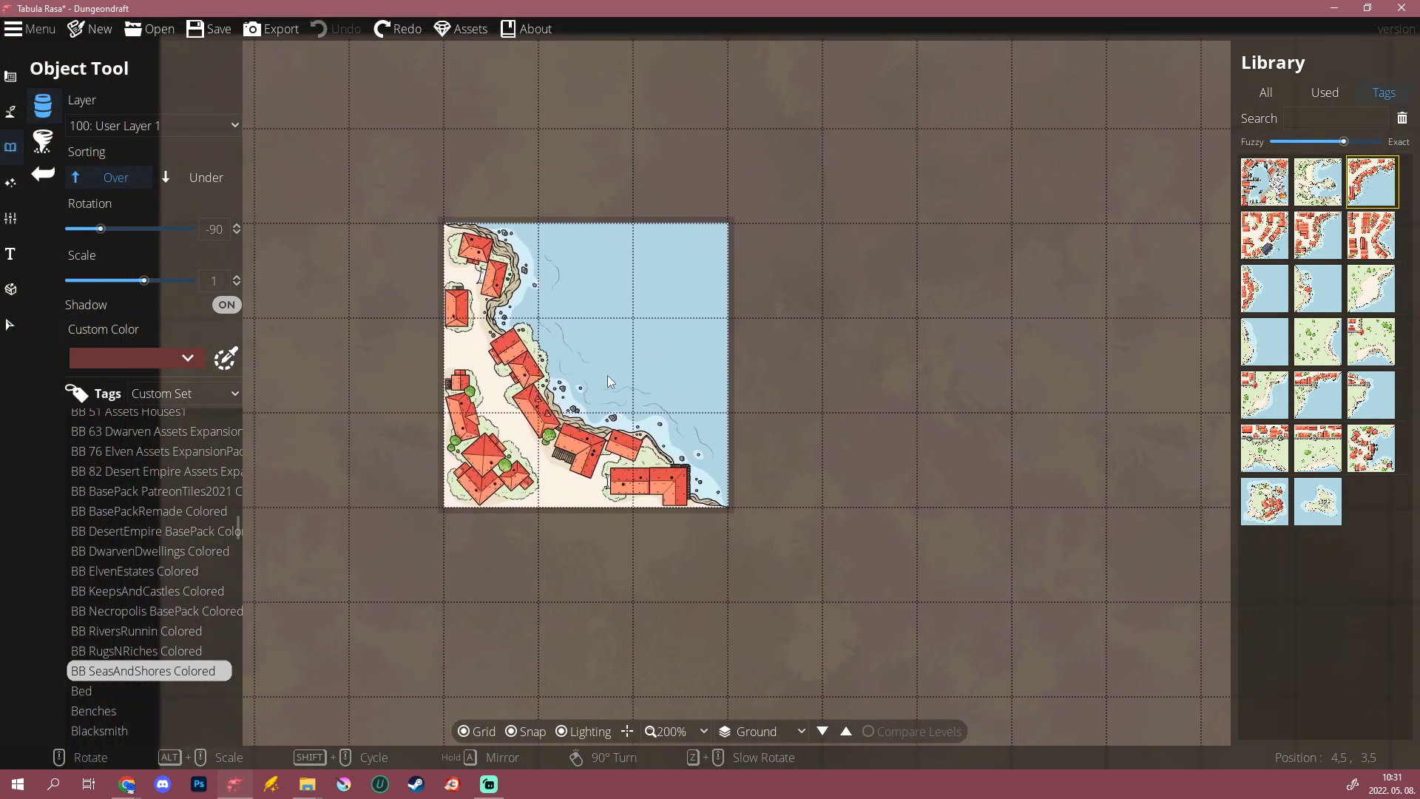
pyautogui.scroll(2, 606, 375)
pyautogui.moveTo(595, 378); pyautogui.dragTo(972, 362)
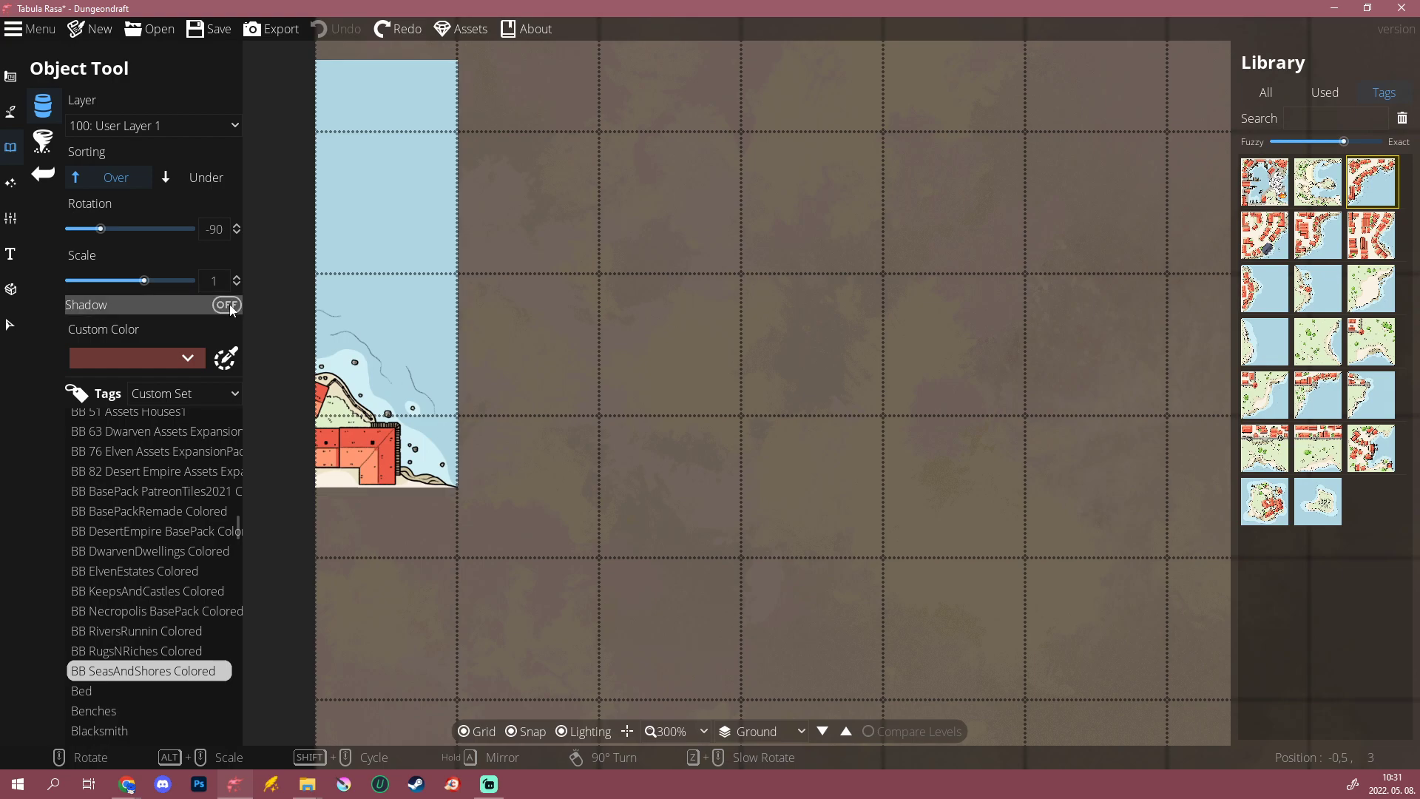
# Step: Place the Cliff Houses 1 tile, a walled beach tile beside it and a cliff-houses coast tile above the beach tile
pyautogui.click(654, 330)
pyautogui.click(1317, 447)
pyautogui.click(1090, 353)
pyautogui.moveTo(1053, 281); pyautogui.dragTo(828, 517)
pyautogui.click(1265, 290)
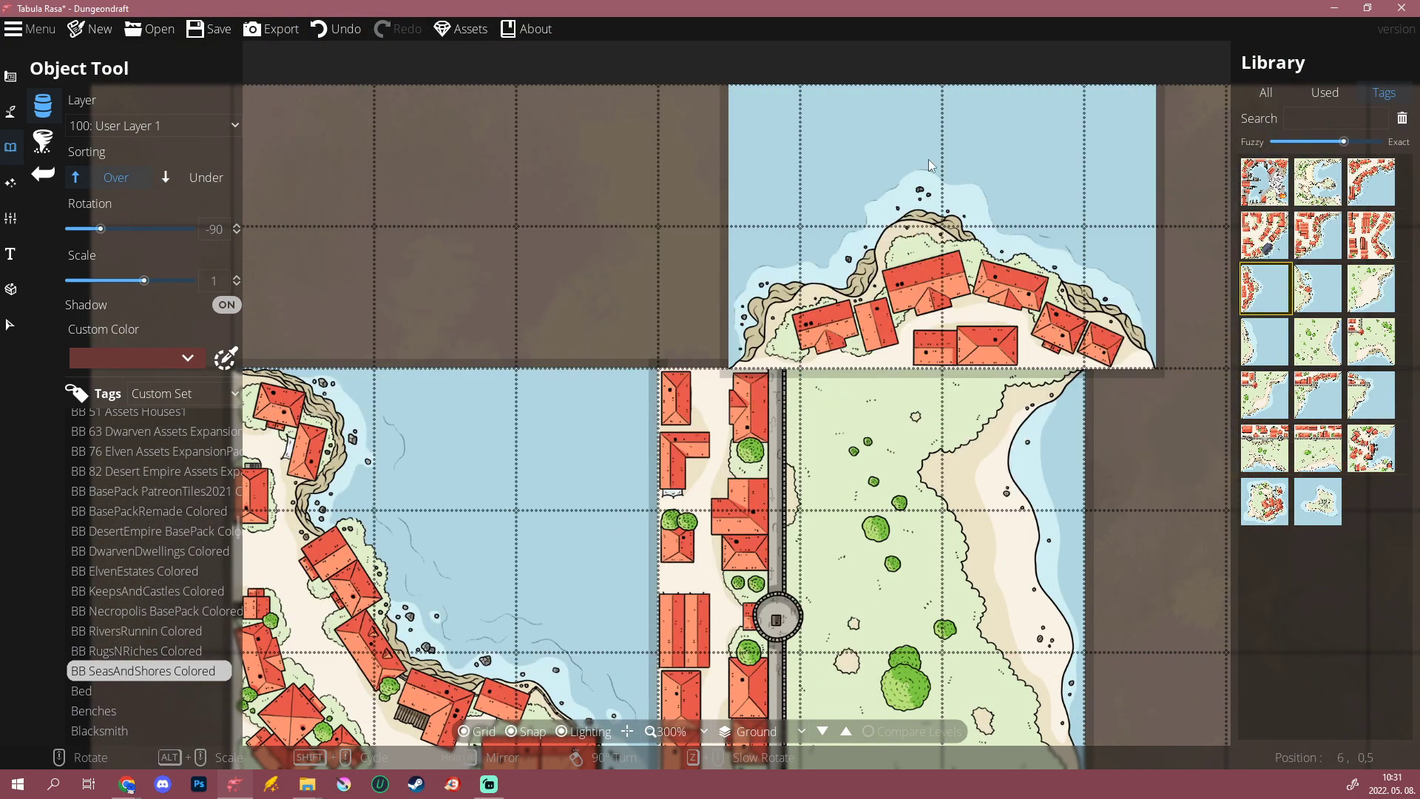
pyautogui.click(860, 164)
pyautogui.moveTo(1165, 482); pyautogui.dragTo(1135, 276)
pyautogui.scroll(-1, 987, 324)
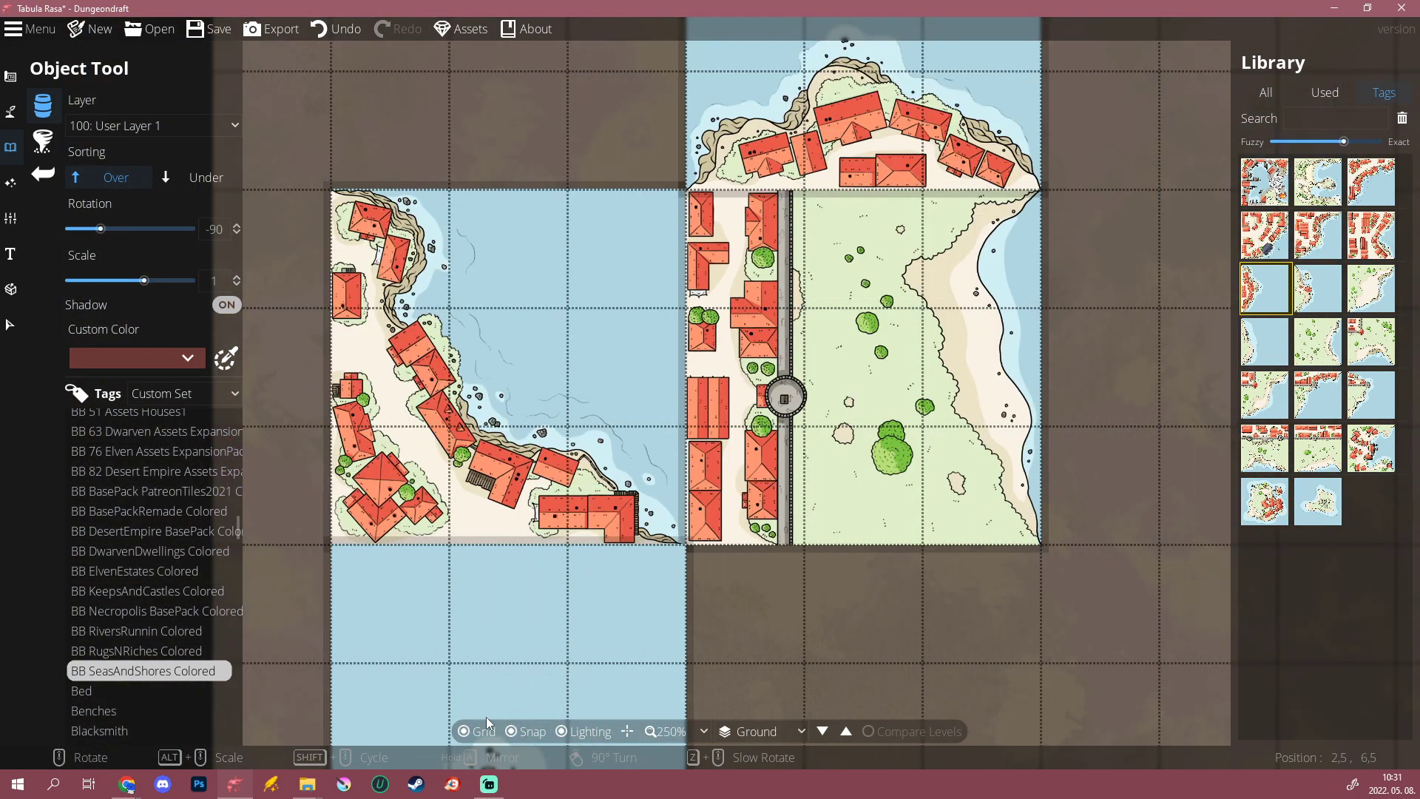
# Step: Hide the grid and place two more cliff-houses coast tiles adjoining the existing ones, one beside the beach tile and one above that
pyautogui.click(473, 731)
pyautogui.moveTo(1043, 408); pyautogui.dragTo(938, 548)
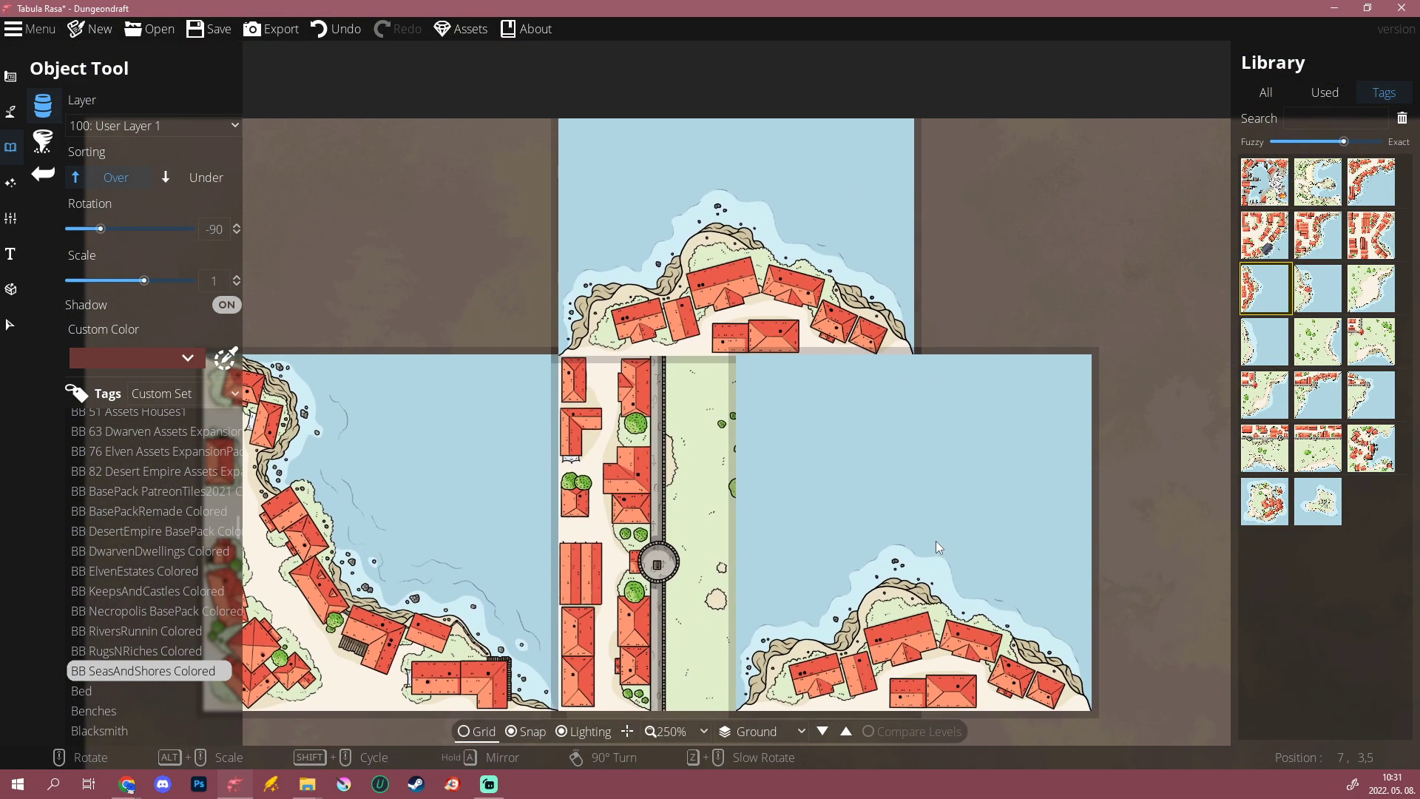
pyautogui.scroll(-3, 1087, 477)
pyautogui.moveTo(1219, 558); pyautogui.dragTo(1051, 540)
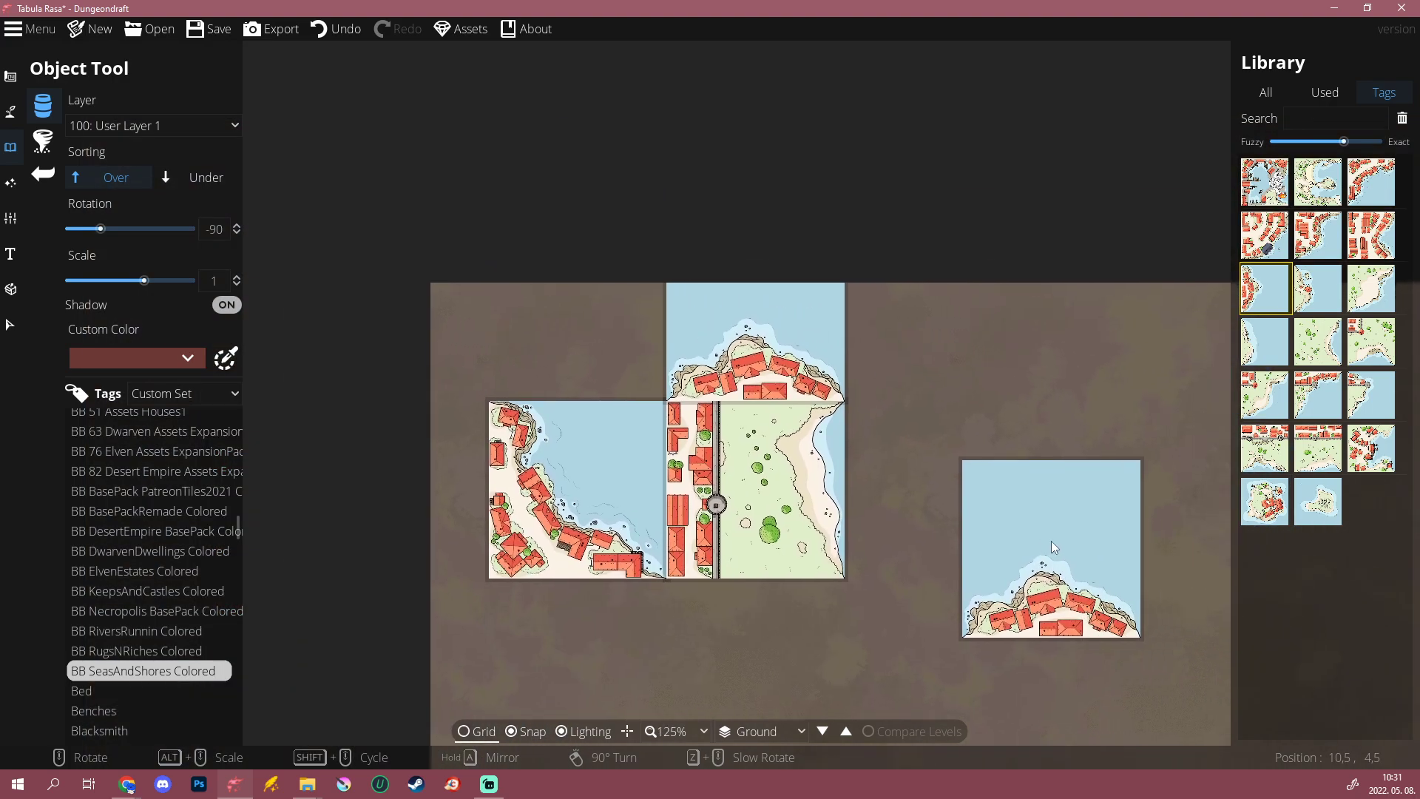
pyautogui.click(933, 482)
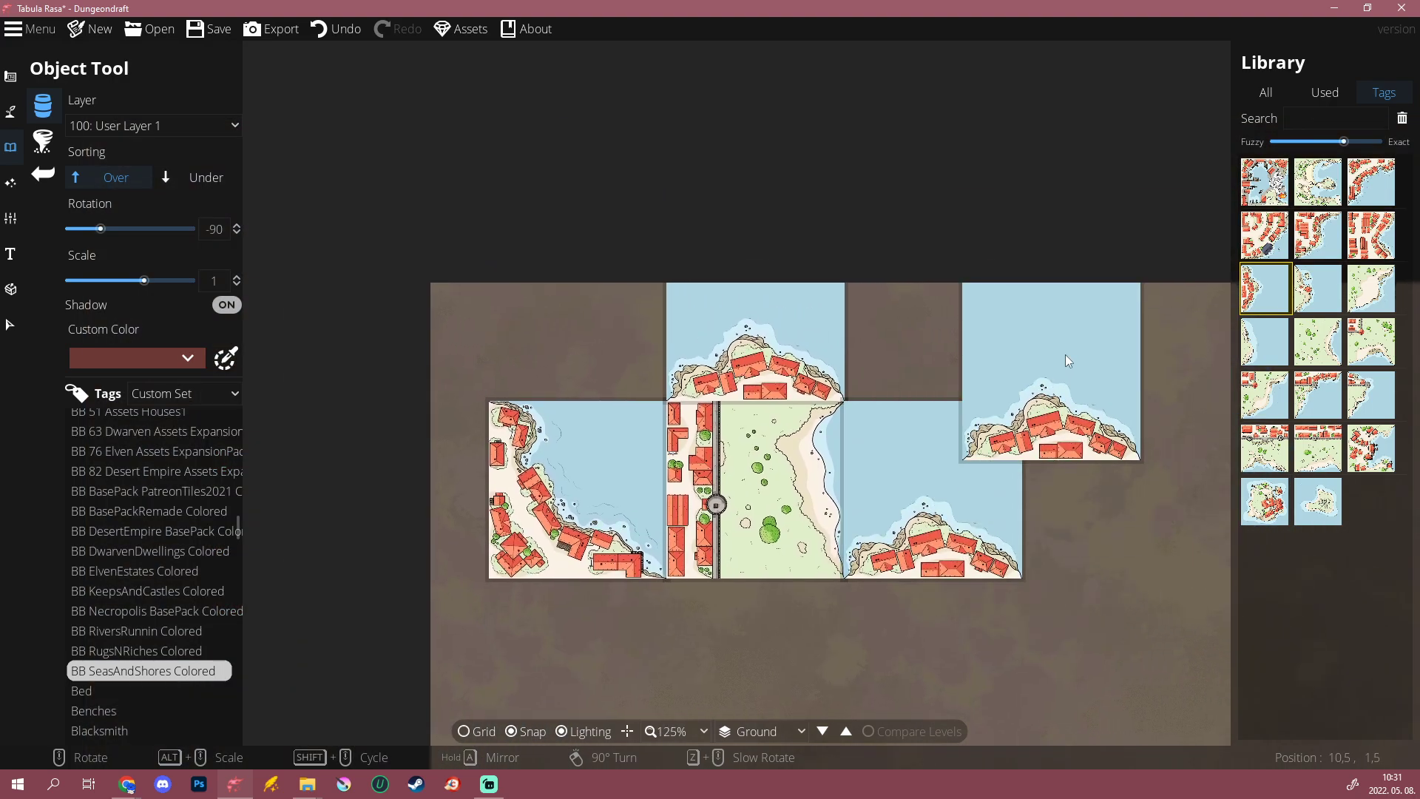
pyautogui.click(925, 327)
pyautogui.click(927, 327)
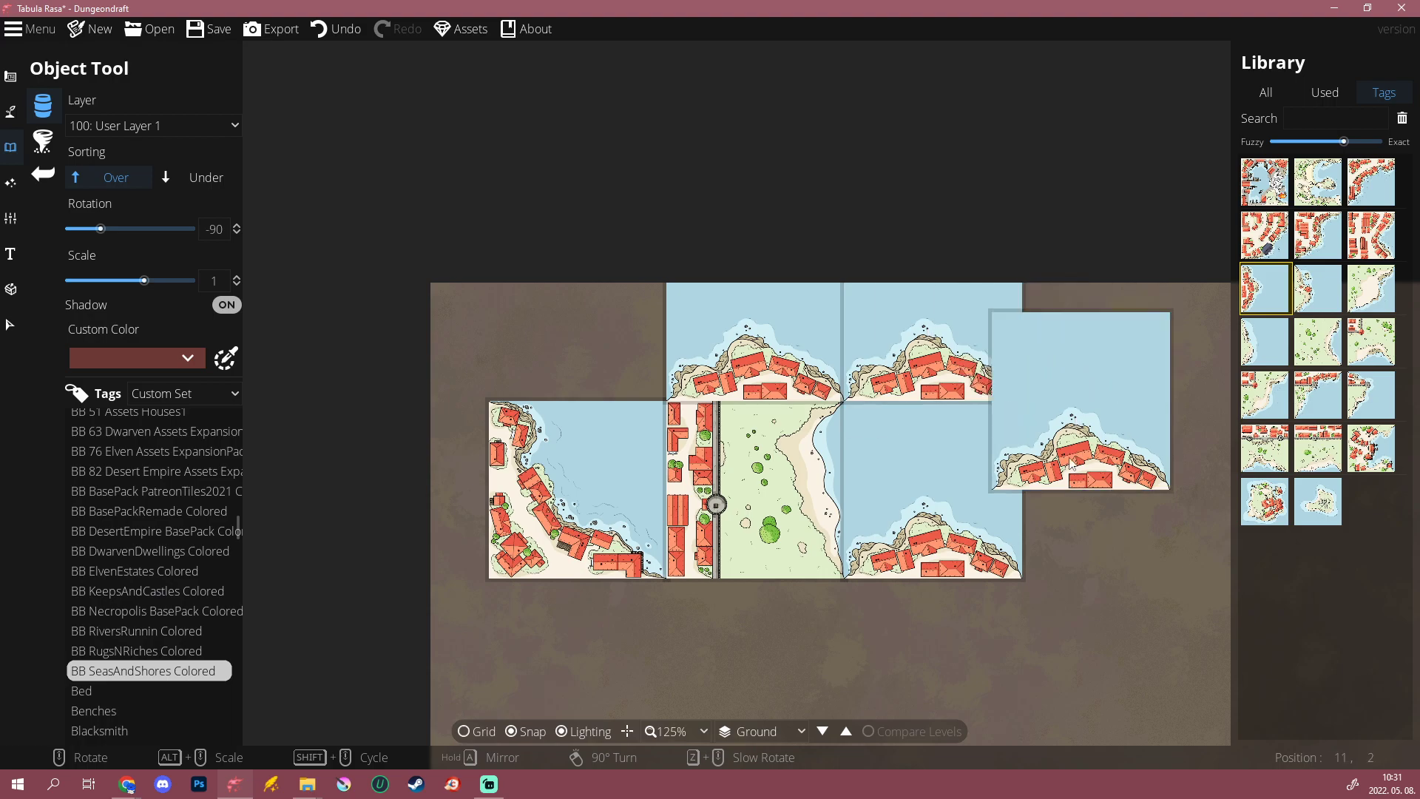
# Step: Undo all the coastal tile placements so the map is empty again
pyautogui.scroll(2, 1072, 522)
pyautogui.scroll(-2, 1068, 513)
pyautogui.hotkey('ctrl', 'z')
pyautogui.hotkey('ctrl', 'z')
pyautogui.hotkey('ctrl', 'z')
pyautogui.hotkey('ctrl', 'z')
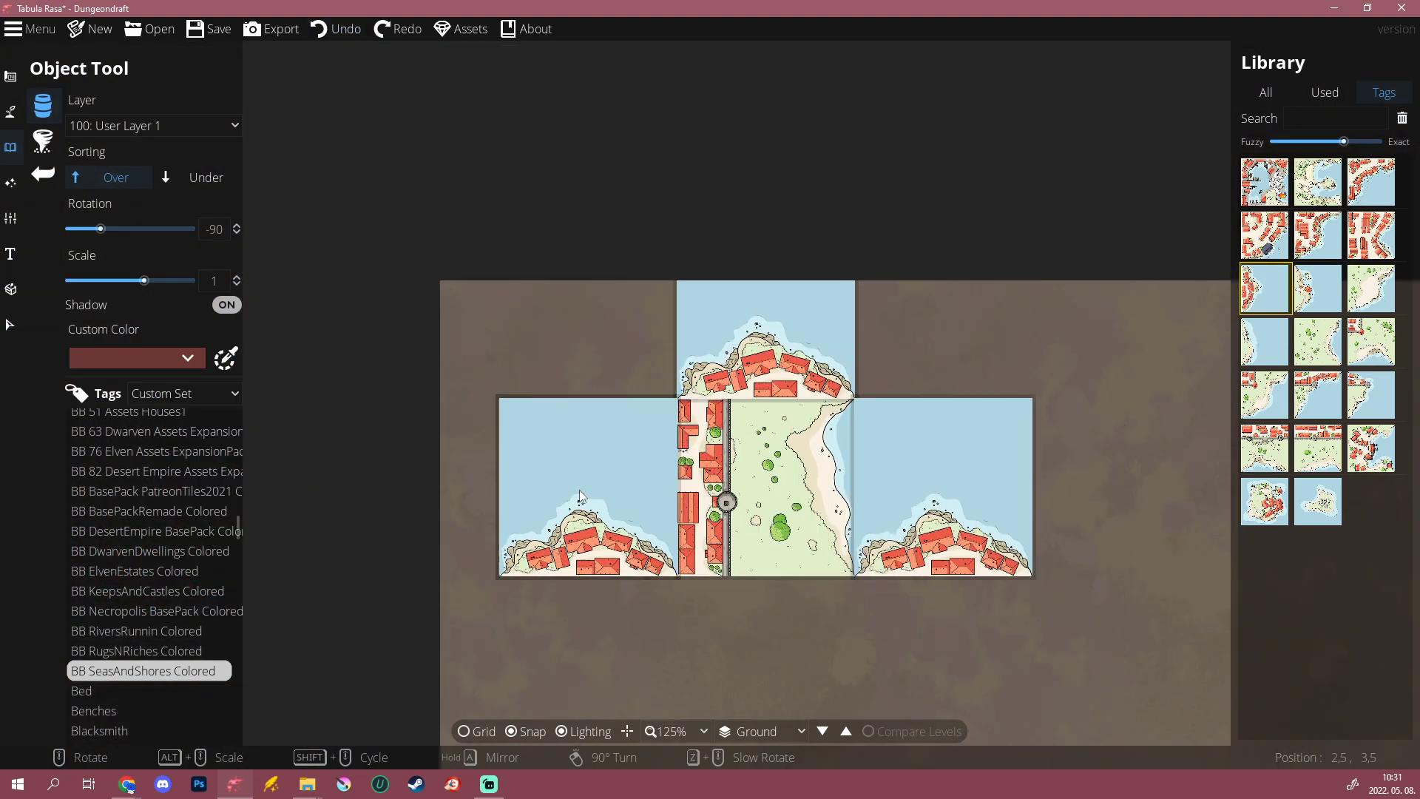
pyautogui.hotkey('ctrl', 'z')
pyautogui.hotkey('ctrl', 'z')
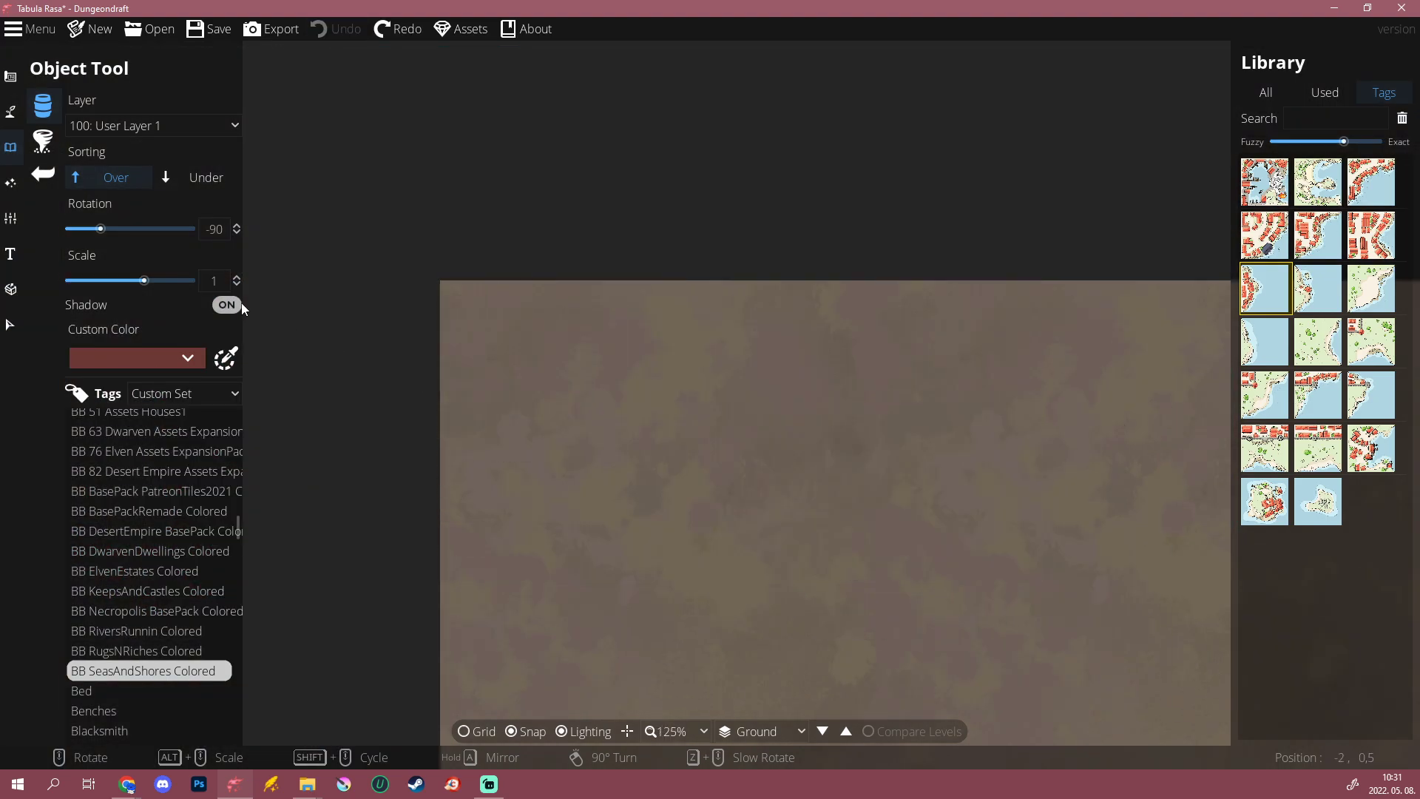
# Step: Turn off the object shadow and place two cliff-houses coast tiles side by side
pyautogui.click(227, 304)
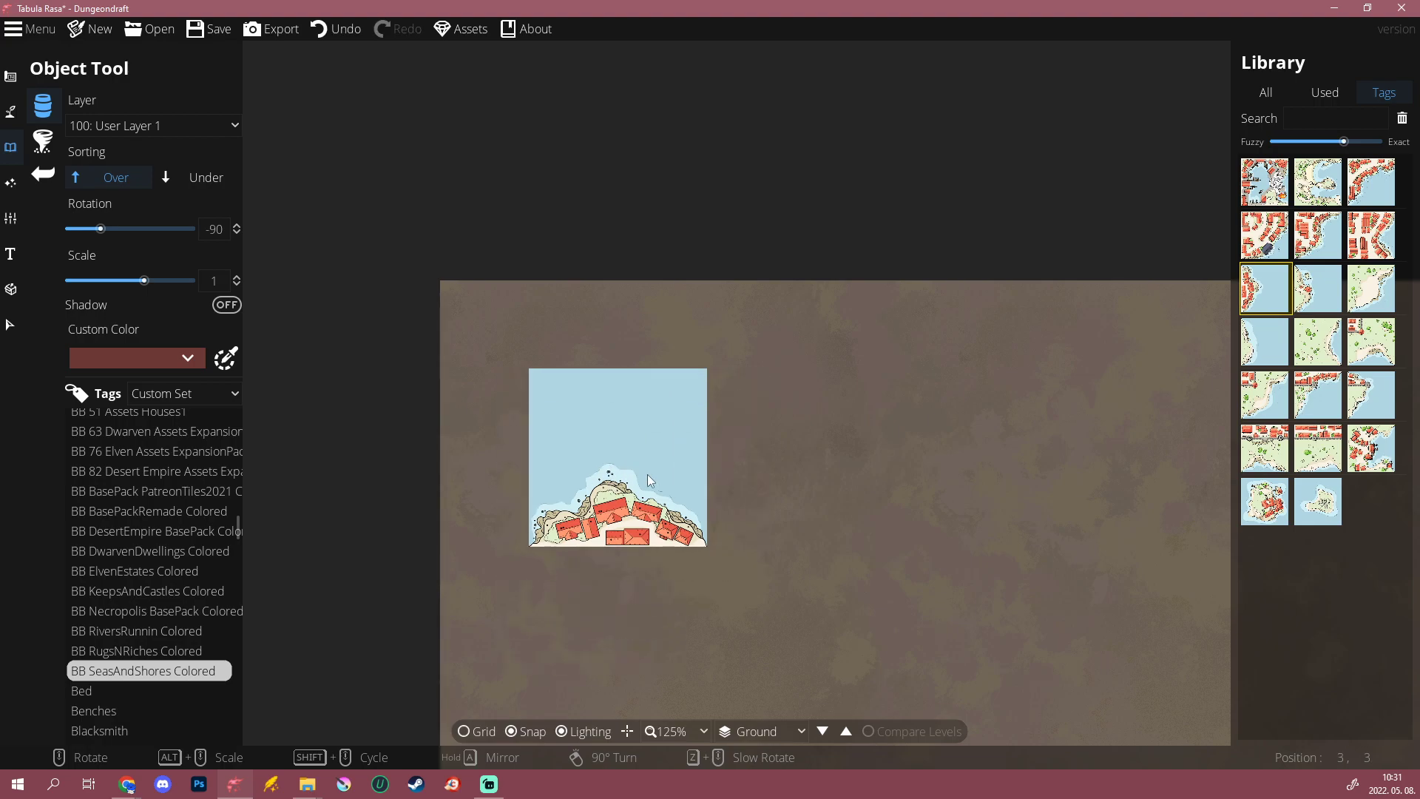
pyautogui.click(632, 467)
pyautogui.click(794, 457)
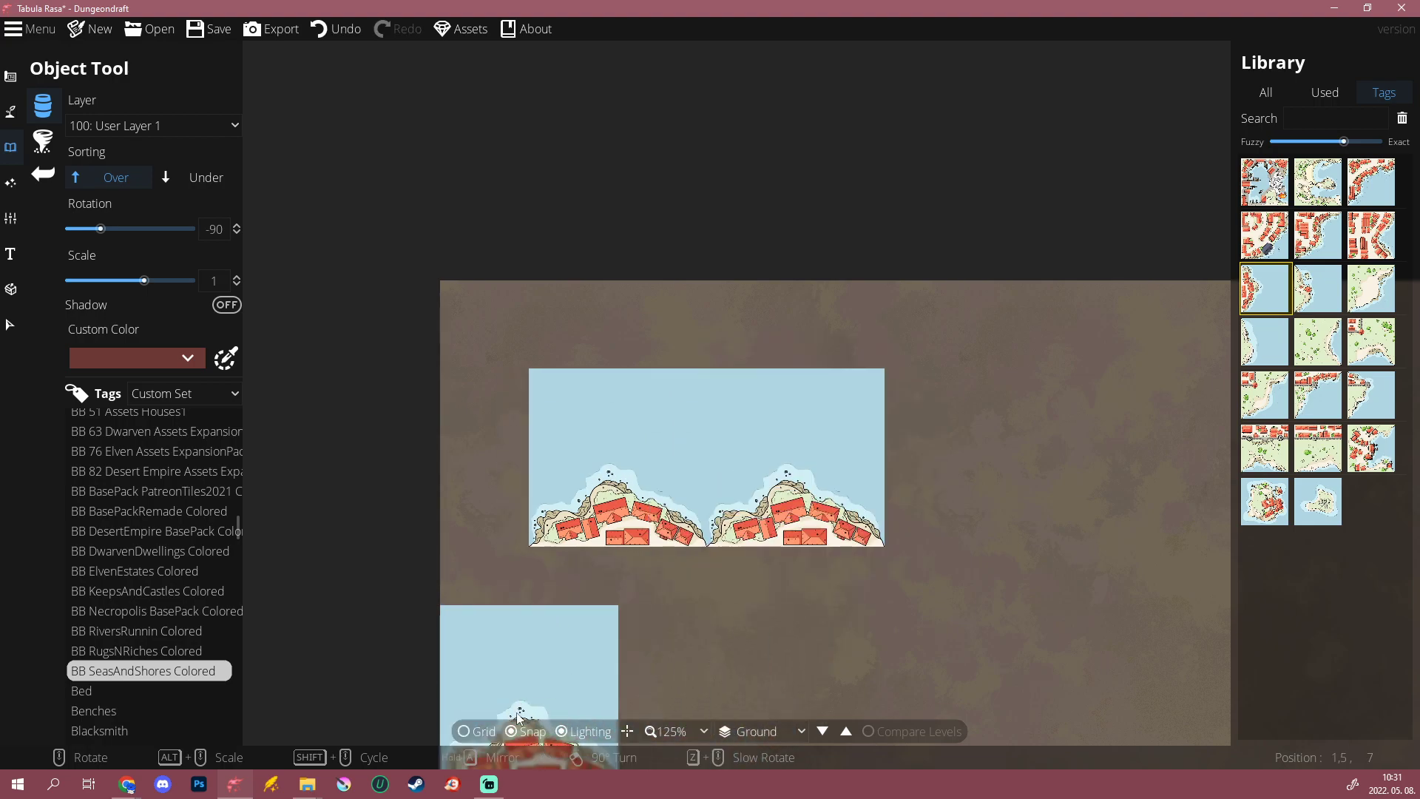
# Step: Show the grid again and undo the two shadowless tile placements
pyautogui.click(464, 731)
pyautogui.hotkey('ctrl', 'z')
pyautogui.hotkey('ctrl', 'z')
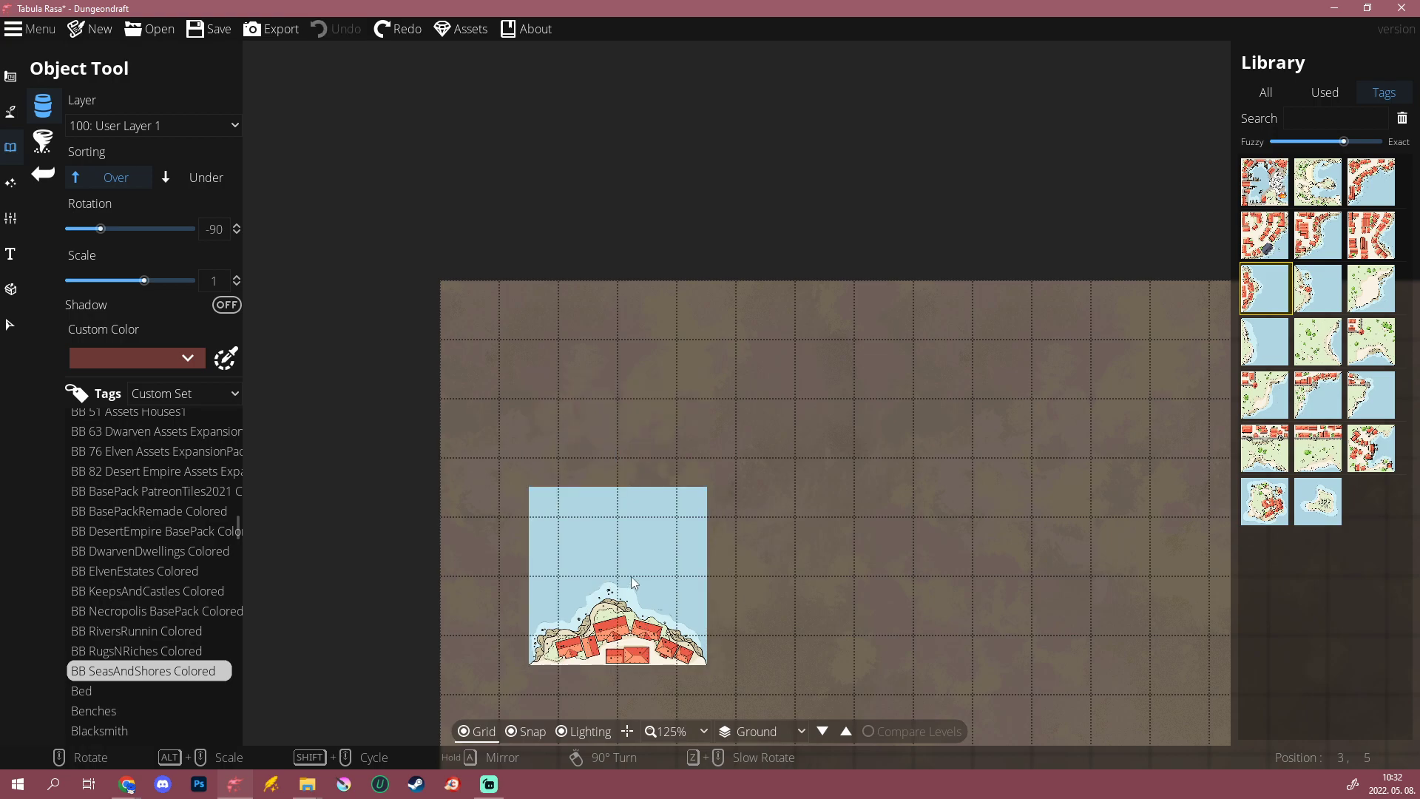
# Step: Toggle the grid off and on to compare the map with and without grid lines, leaving it shown
pyautogui.click(462, 731)
pyautogui.click(461, 732)
pyautogui.click(462, 731)
pyautogui.click(461, 732)
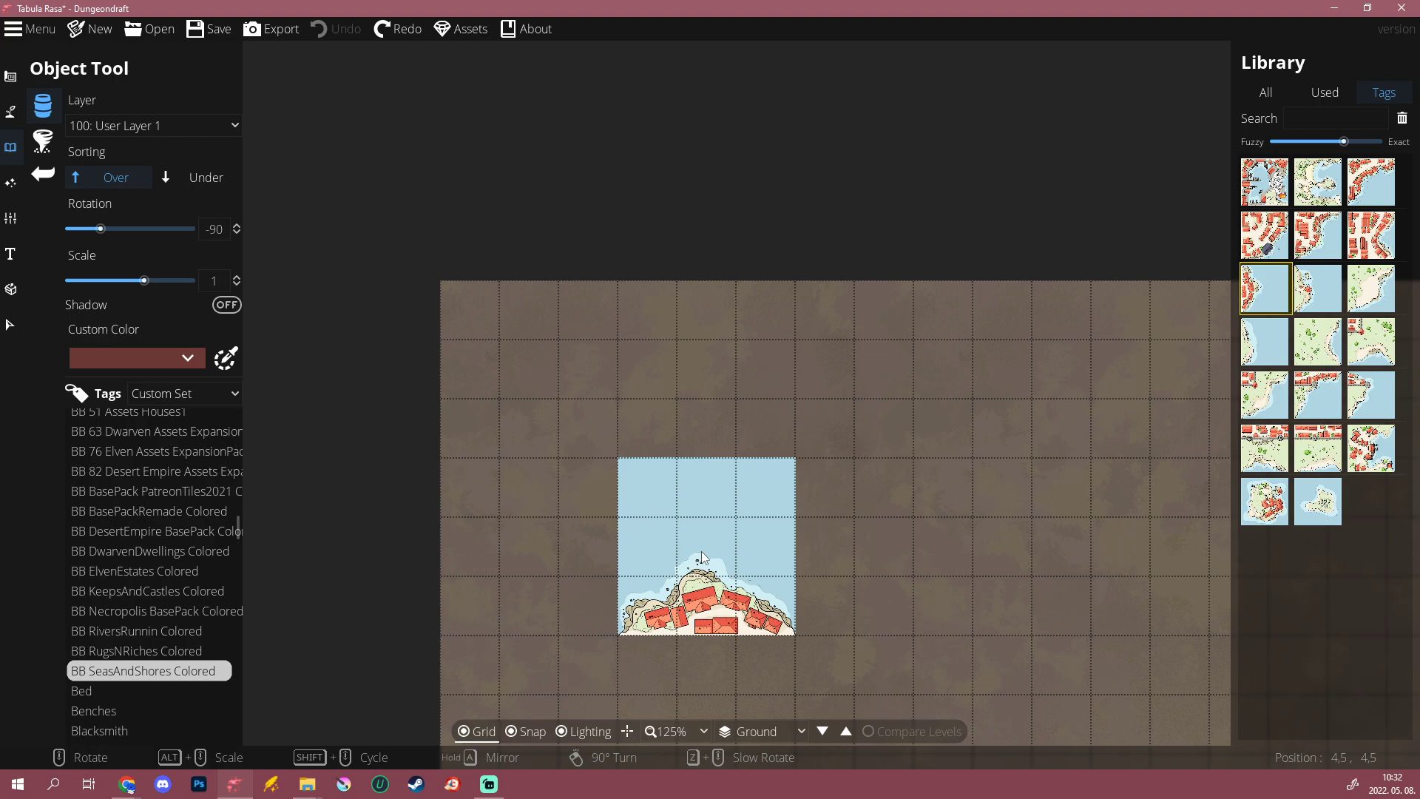
pyautogui.moveTo(701, 552); pyautogui.dragTo(562, 293)
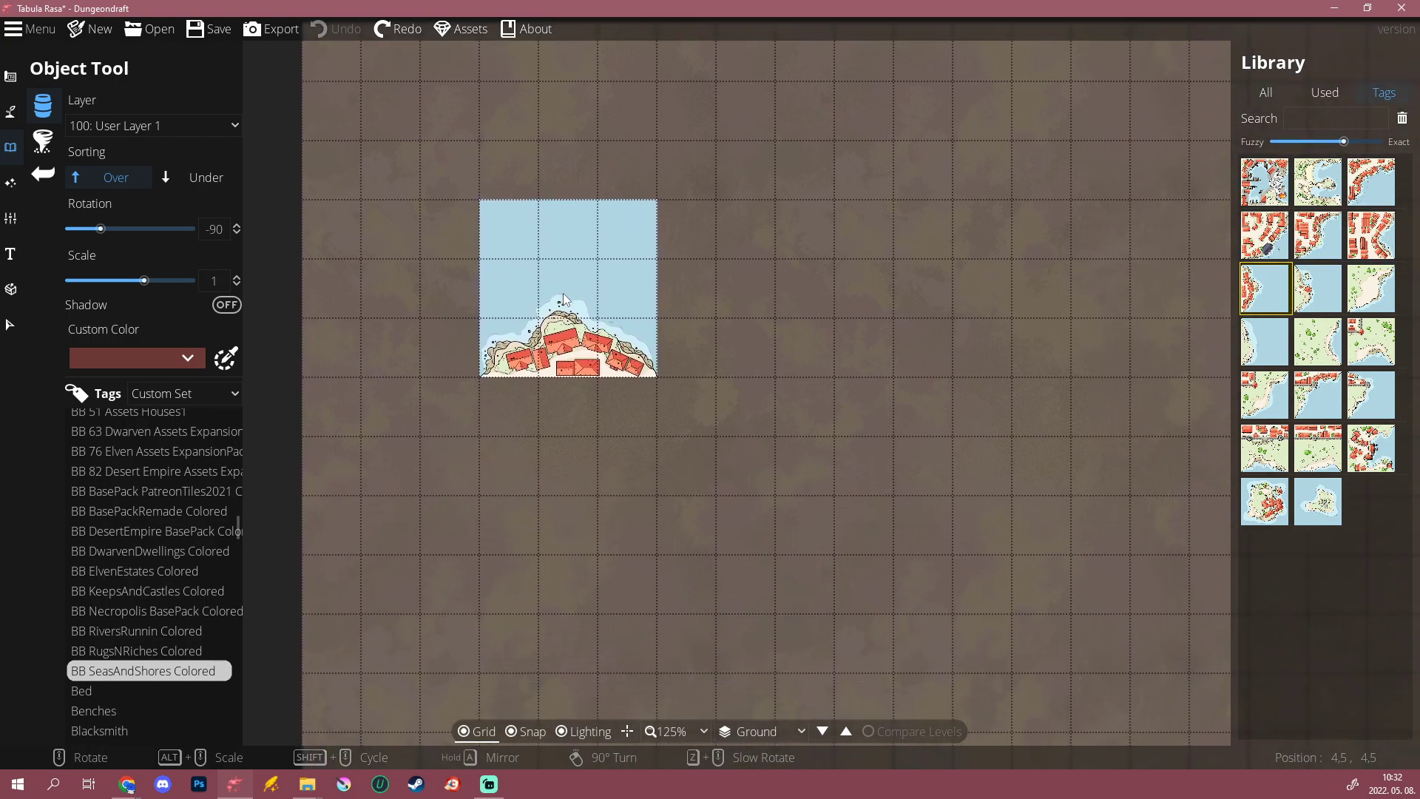
# Step: Try cropping the map's upper edge by 4 tiles and expanding it by 3 tiles in the map size settings
pyautogui.scroll(-4, 562, 294)
pyautogui.scroll(3, 564, 294)
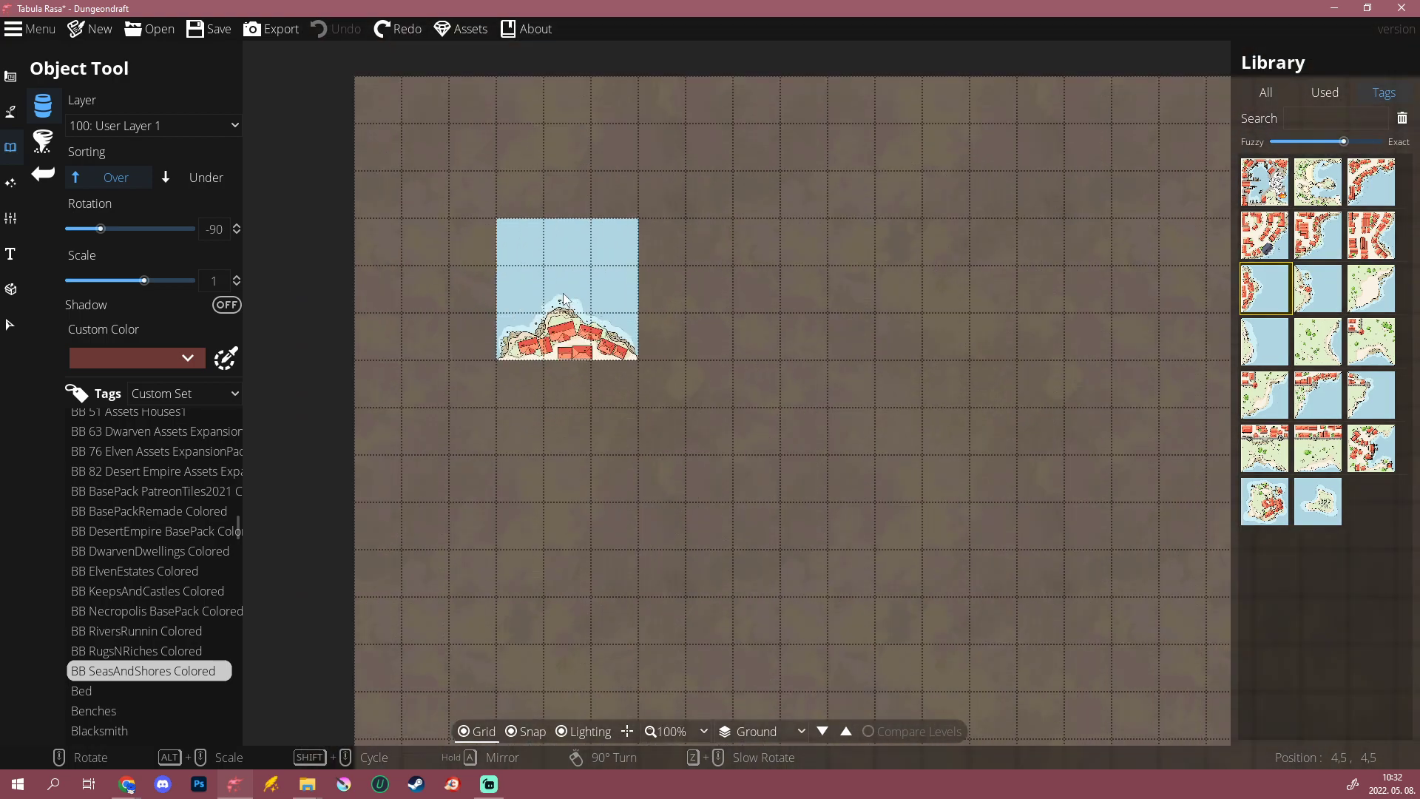
pyautogui.moveTo(563, 298); pyautogui.dragTo(578, 412)
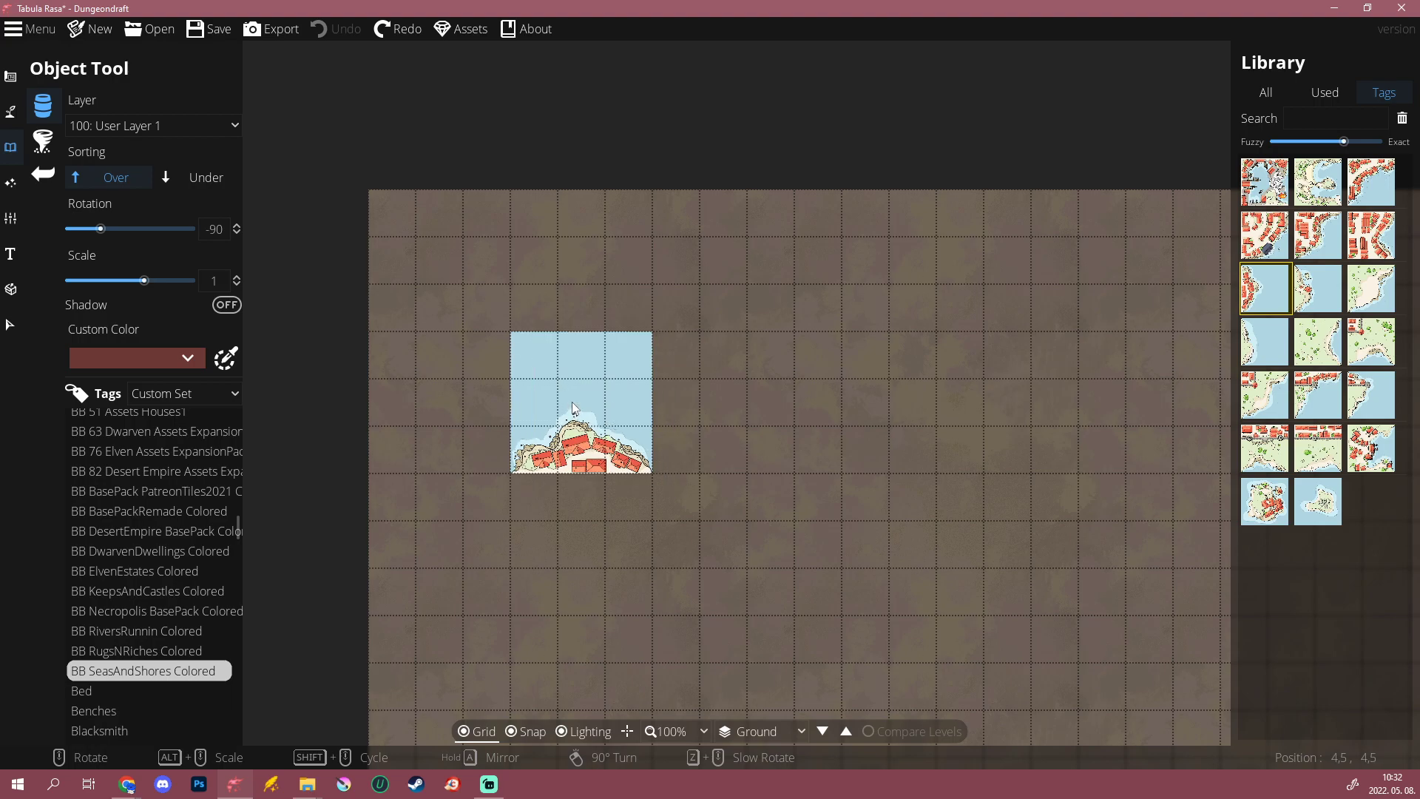
pyautogui.click(37, 31)
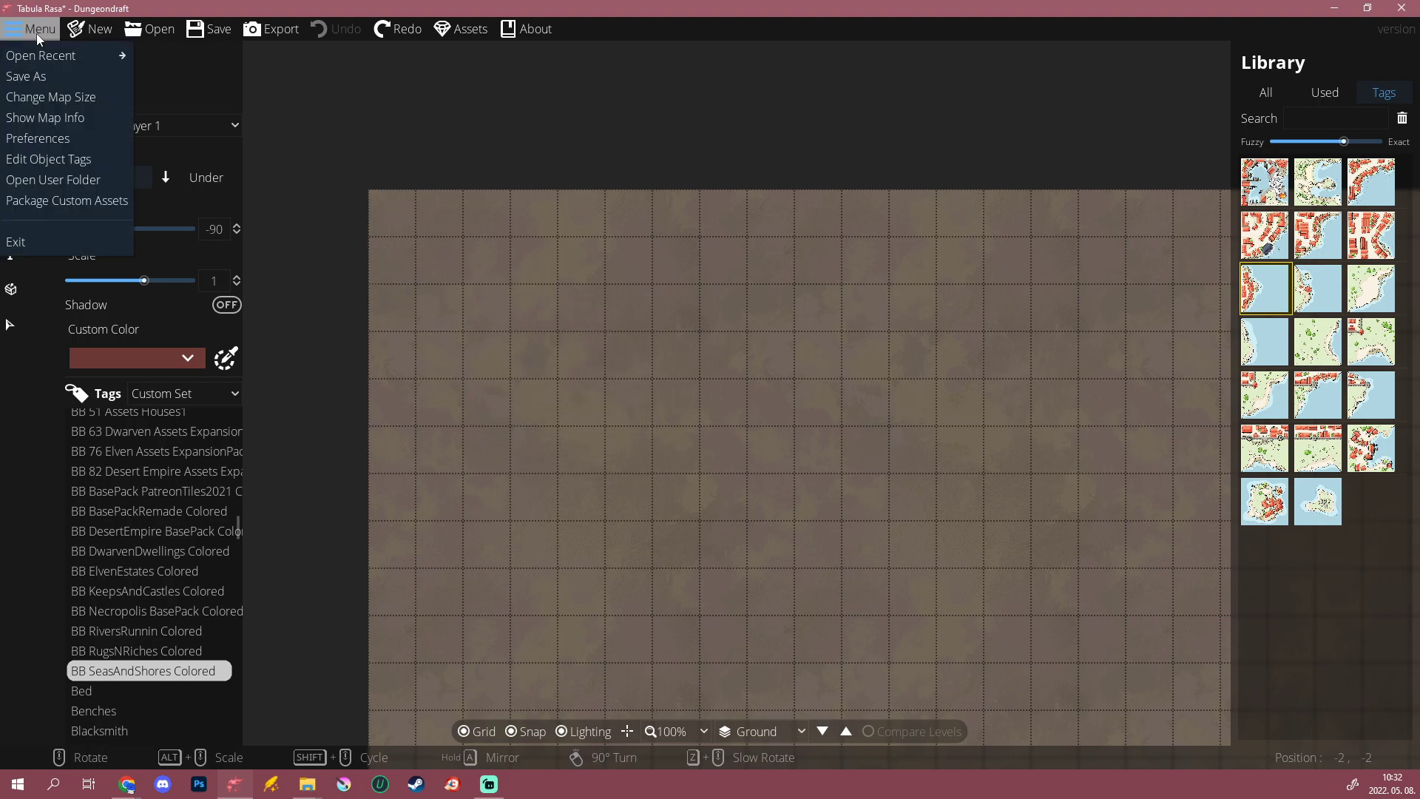
pyautogui.click(52, 97)
pyautogui.click(758, 310)
pyautogui.click(758, 310)
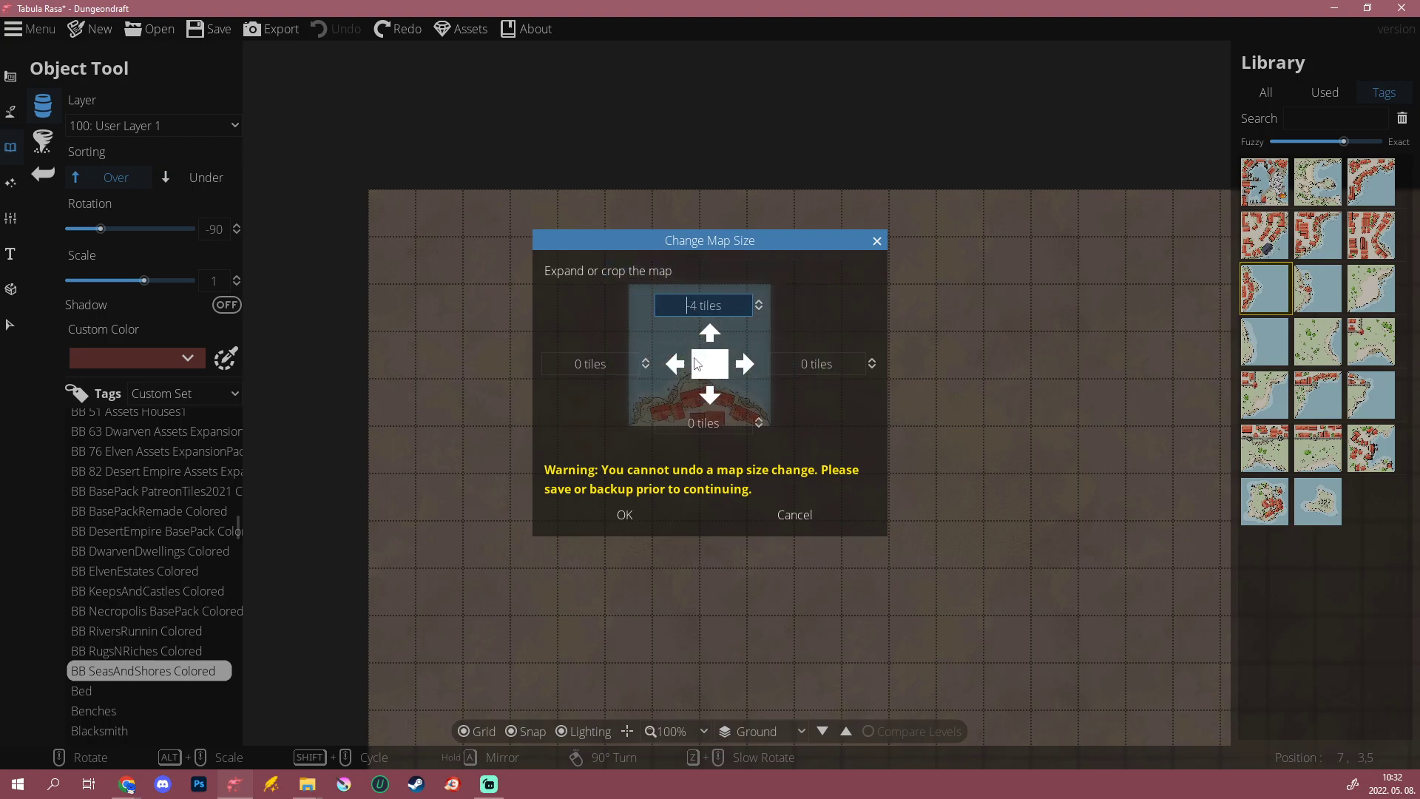
pyautogui.click(758, 303)
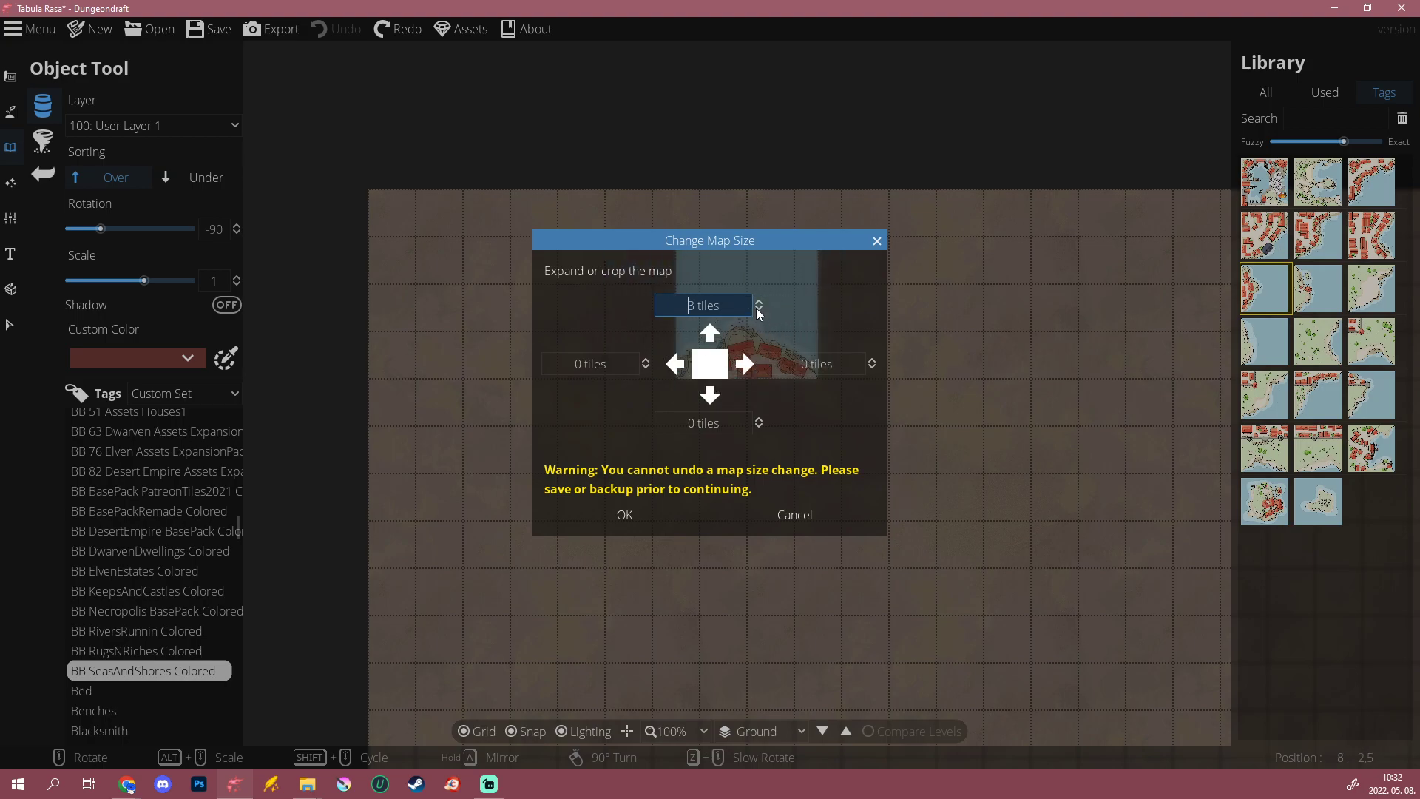
pyautogui.click(624, 515)
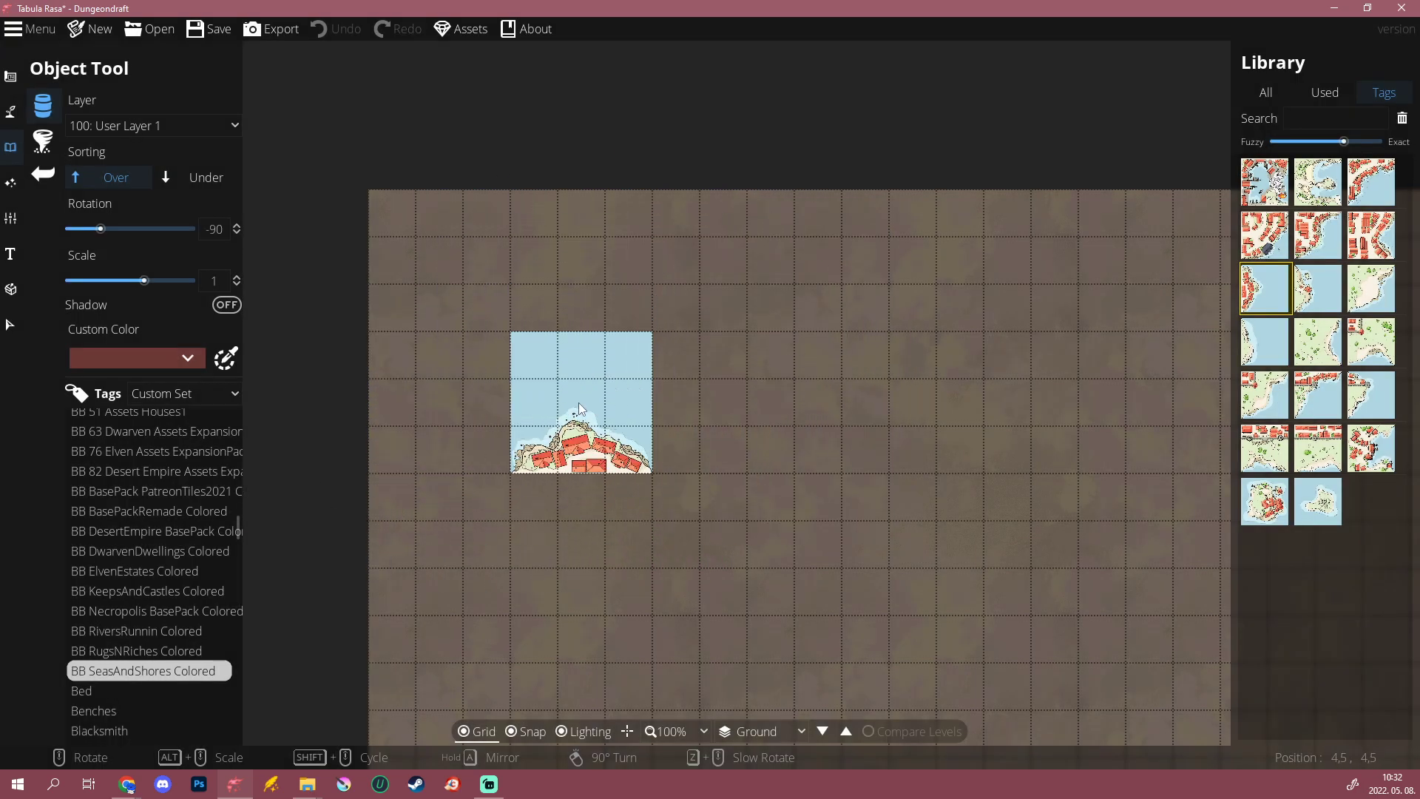
# Step: Place the Cliff Houses 2 tile, rotated to -180 degrees, near the map's upper-left corner
pyautogui.scroll(-6, 578, 409)
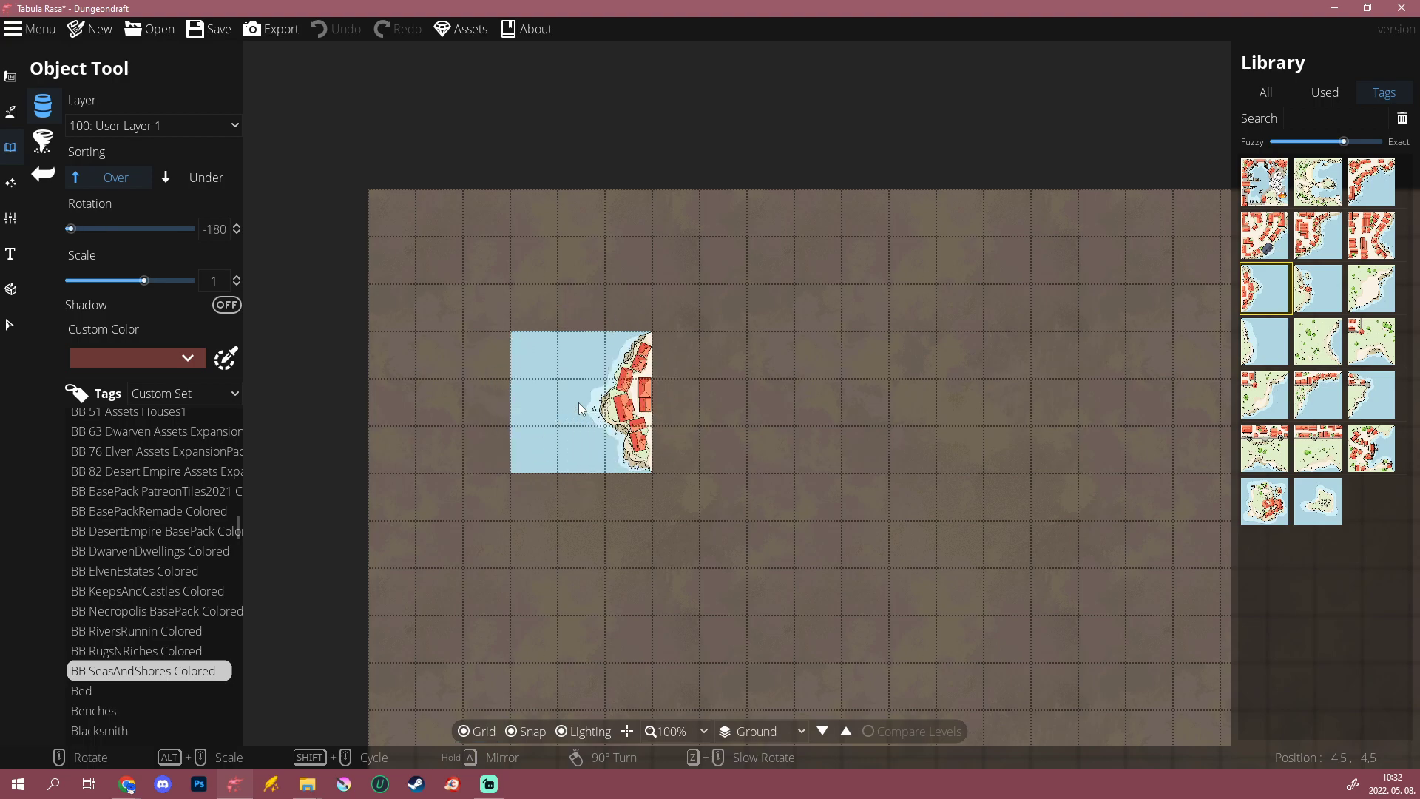
pyautogui.scroll(6, 578, 409)
pyautogui.click(579, 402)
pyautogui.moveTo(637, 504); pyautogui.dragTo(556, 395)
pyautogui.click(1264, 235)
pyautogui.hotkey('ctrl', 'z')
pyautogui.scroll(-6, 510, 306)
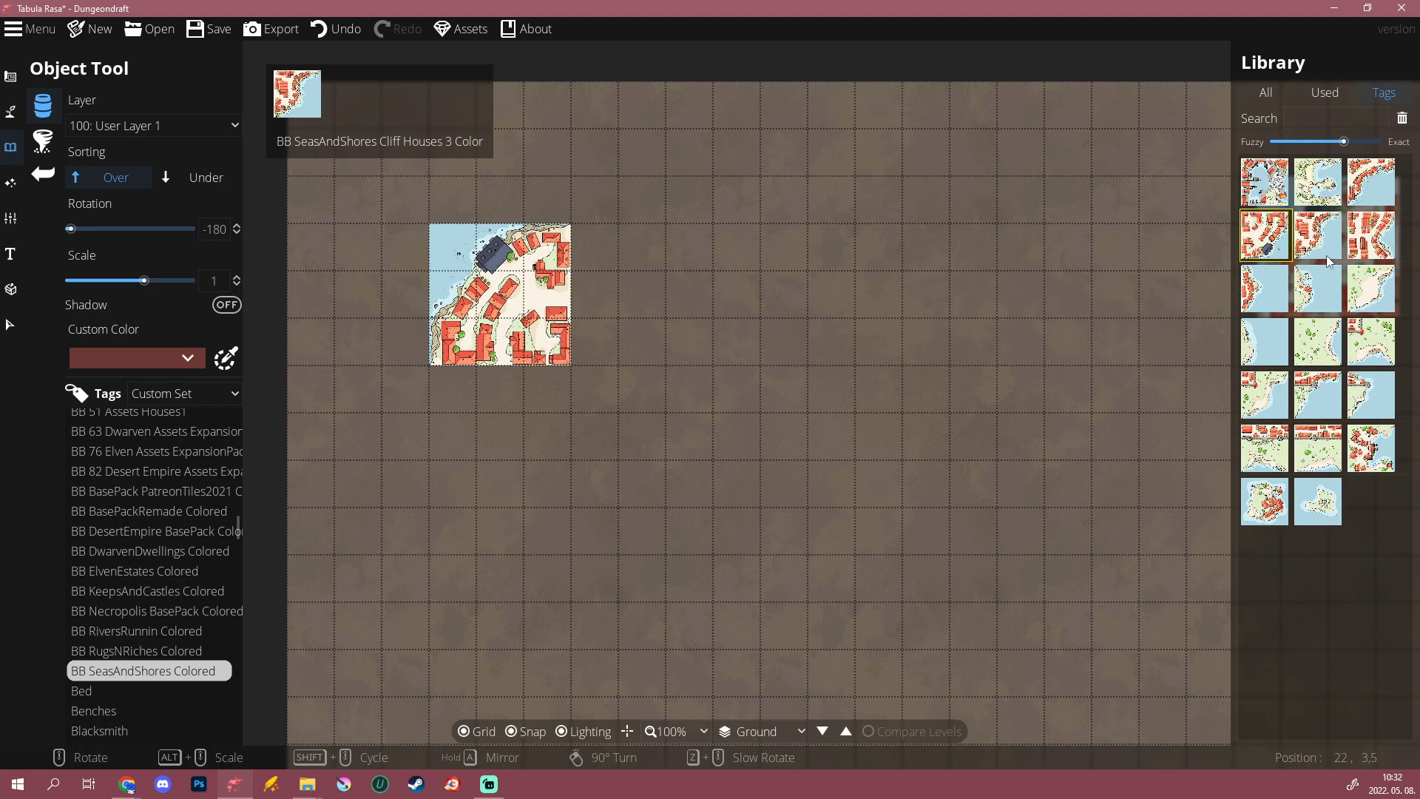
# Step: Place the dense cliff-houses street tile at -90 degrees against the right edge of the Cliff Houses 2 tile
pyautogui.click(1368, 238)
pyautogui.scroll(6, 639, 290)
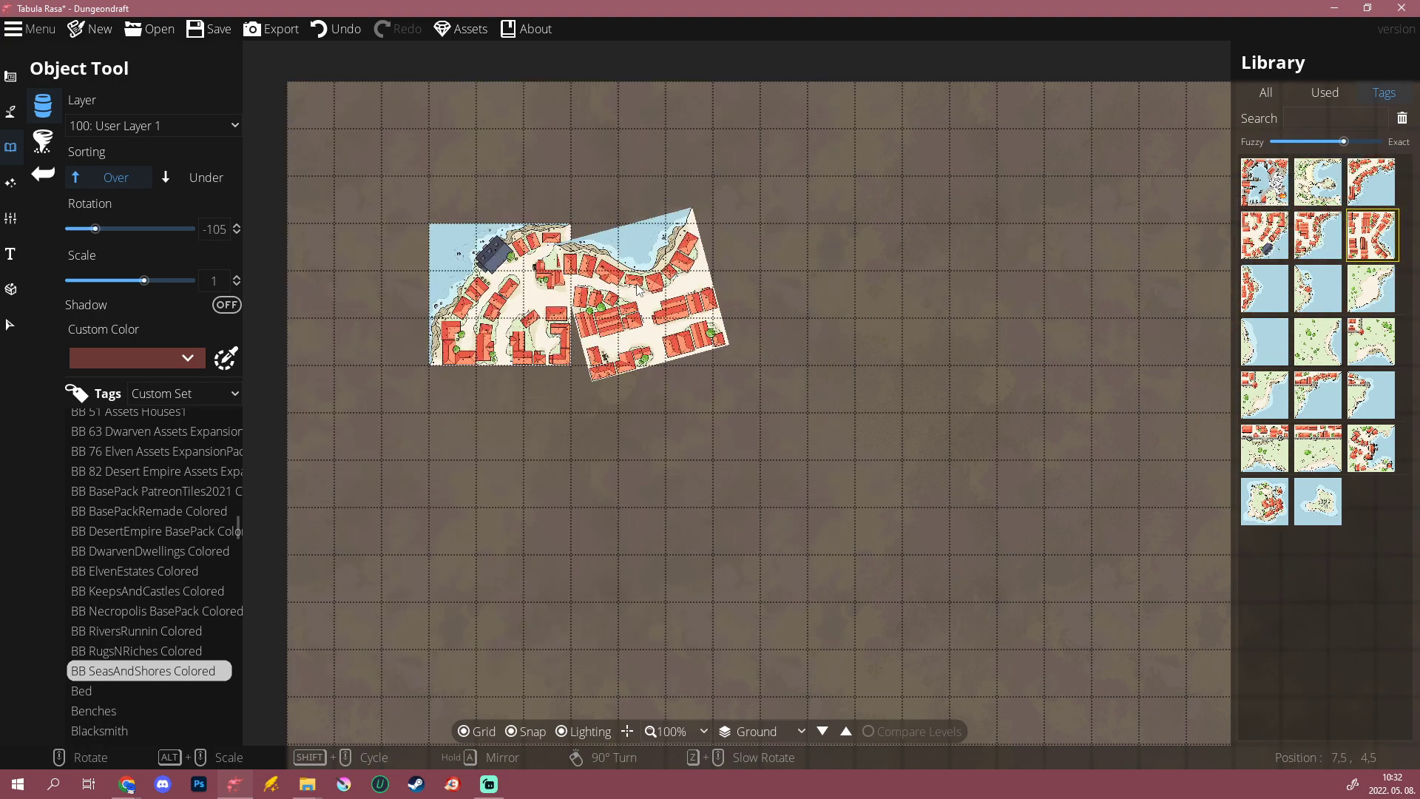
pyautogui.click(639, 290)
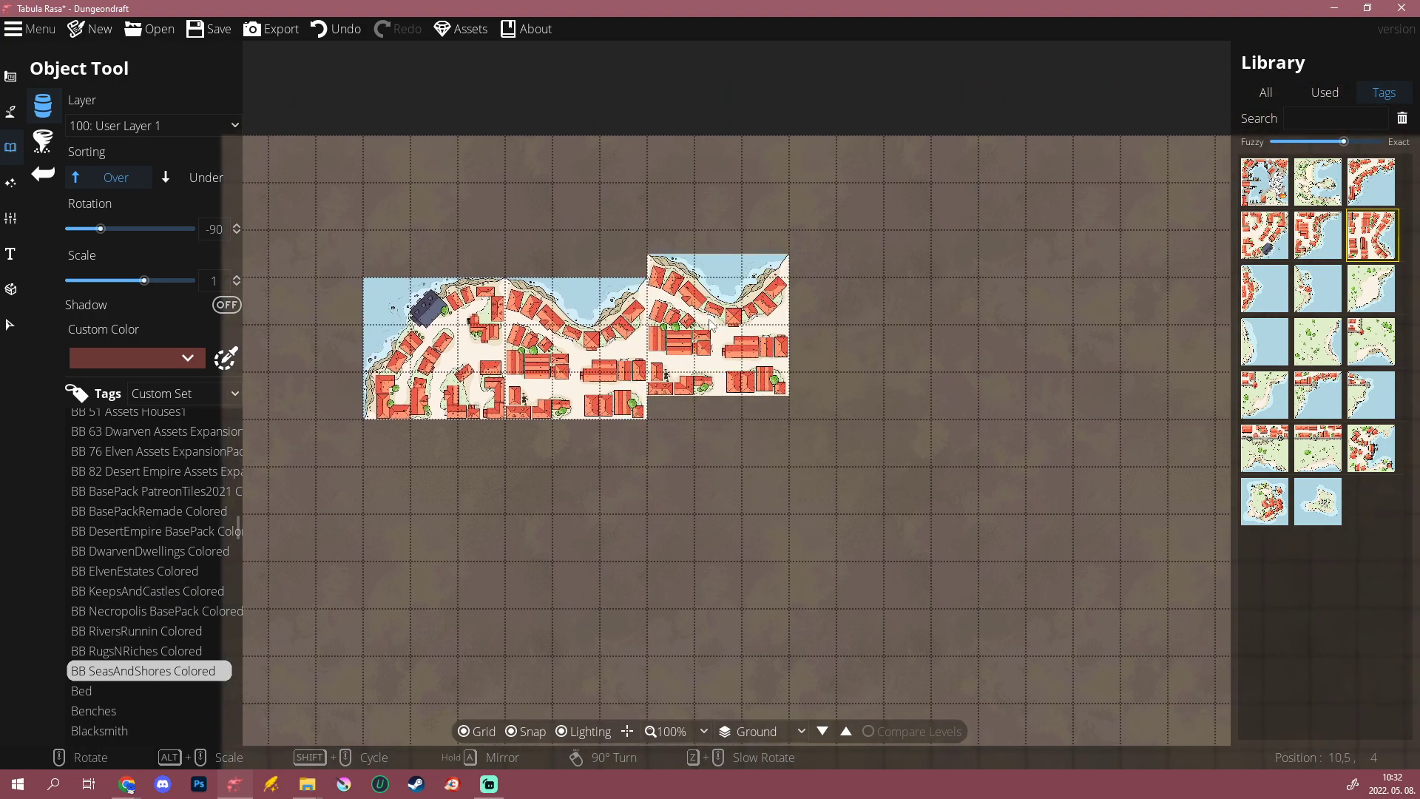
# Step: Place the narrow cliff-houses coast tile at the map's upper edge and a Cliff Houses 2 tile diagonally below it, both at -90 degrees
pyautogui.moveTo(1271, 290)
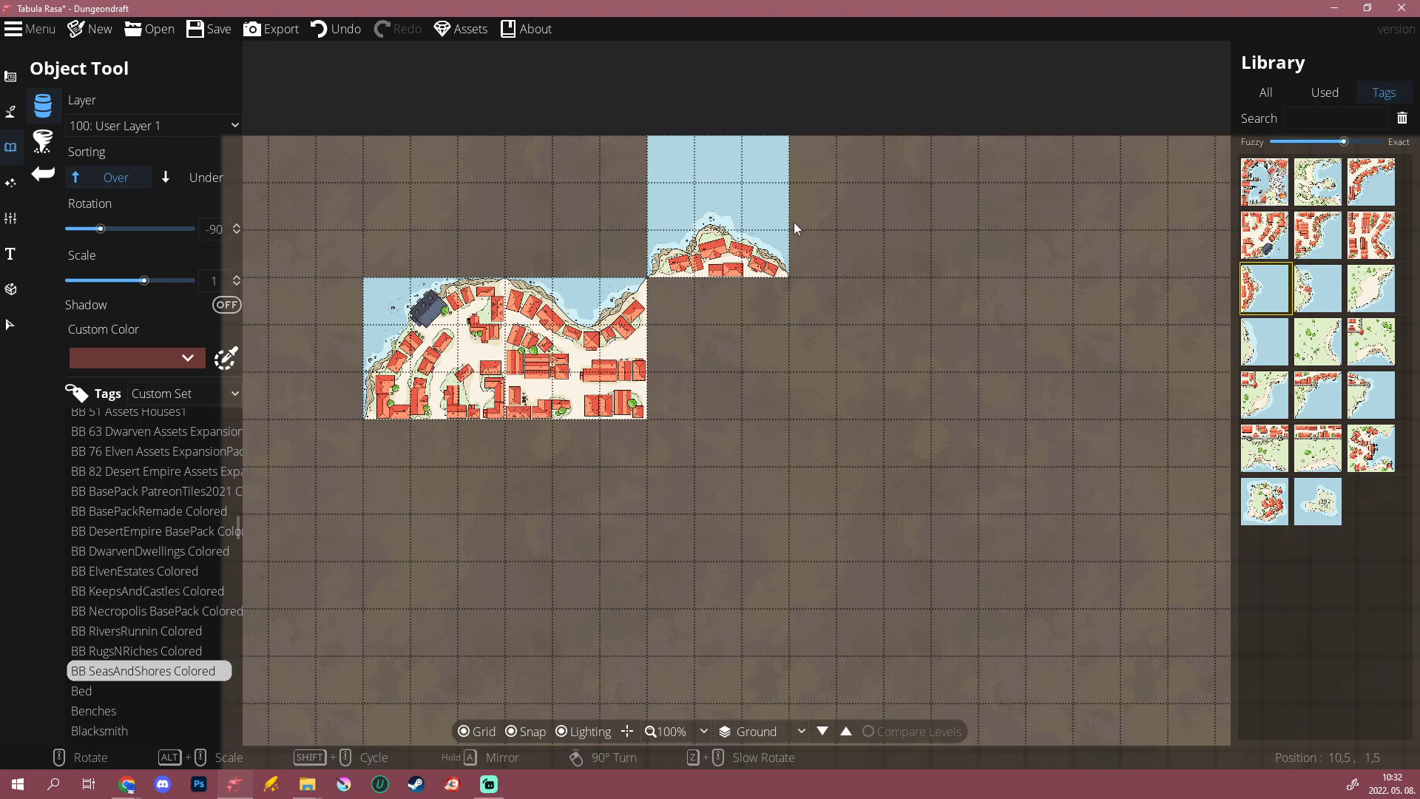
pyautogui.click(1268, 238)
pyautogui.click(854, 354)
# Step: Place the large harbour city tile at -90 degrees, diagonally below the second Cliff Houses 2 tile
pyautogui.moveTo(978, 444); pyautogui.dragTo(739, 459)
pyautogui.click(1273, 190)
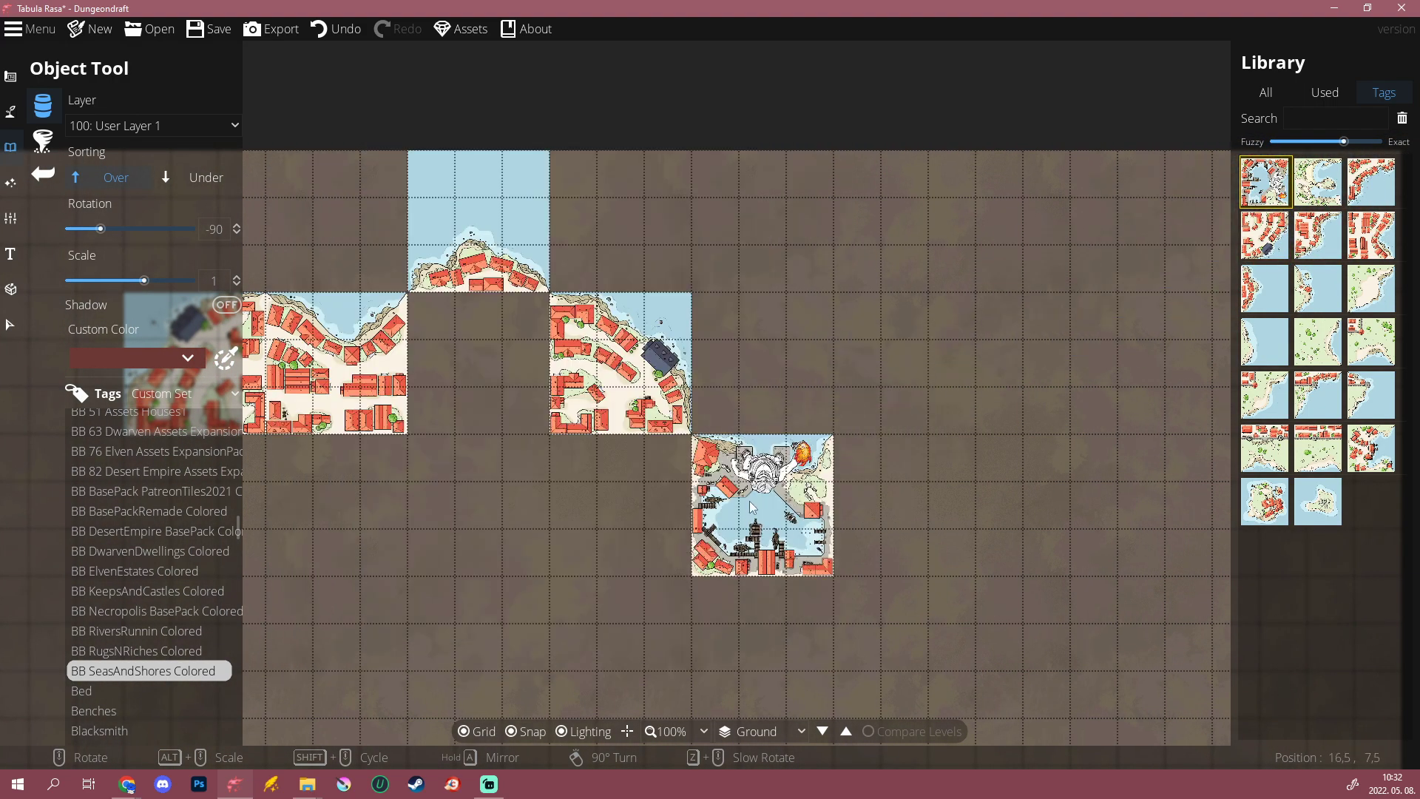
pyautogui.click(761, 518)
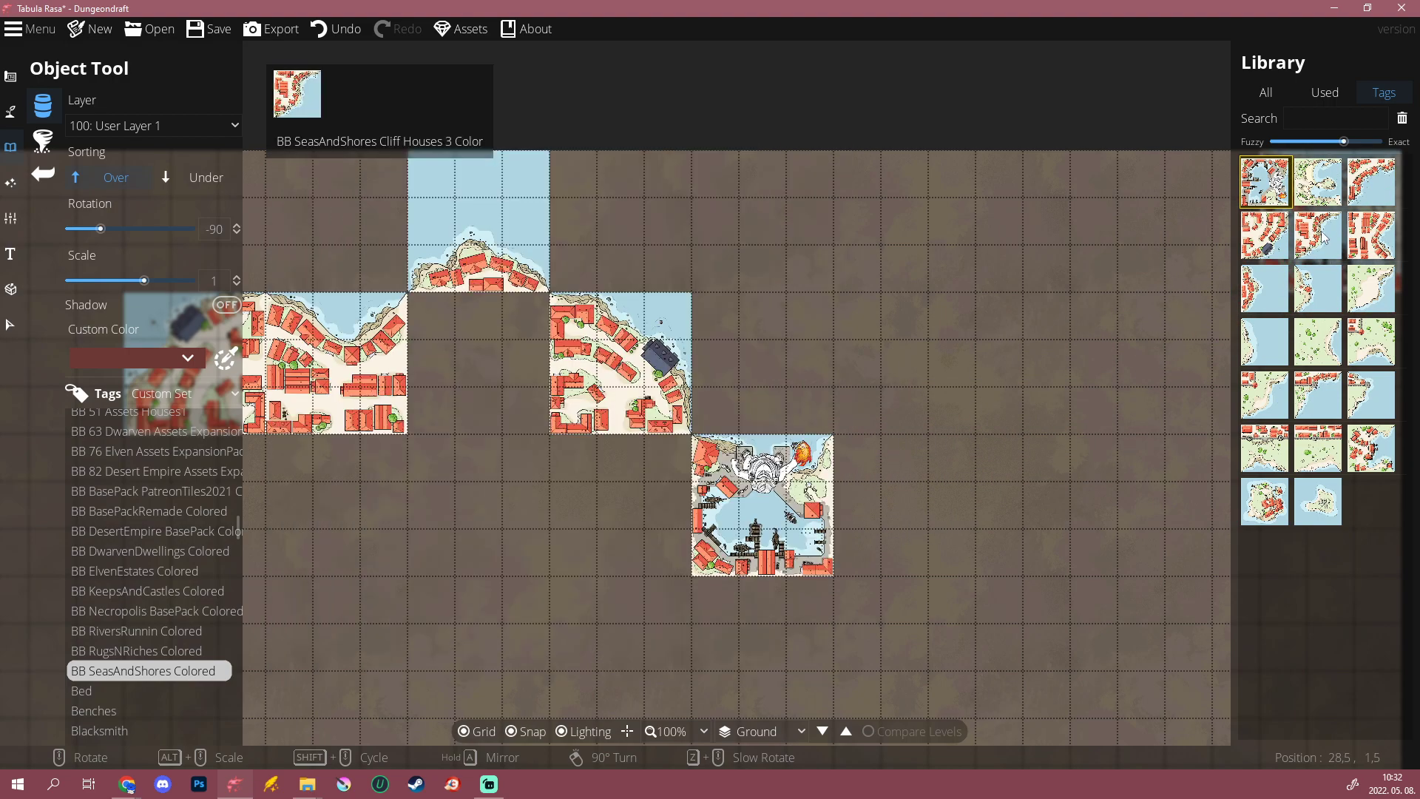
# Step: Select the Cliff Houses 3 tile and try it at -90 and -180 degrees beside the harbour tile
pyautogui.click(1318, 235)
pyautogui.moveTo(915, 512); pyautogui.dragTo(825, 524)
pyautogui.scroll(6, 825, 524)
pyautogui.scroll(-6, 824, 524)
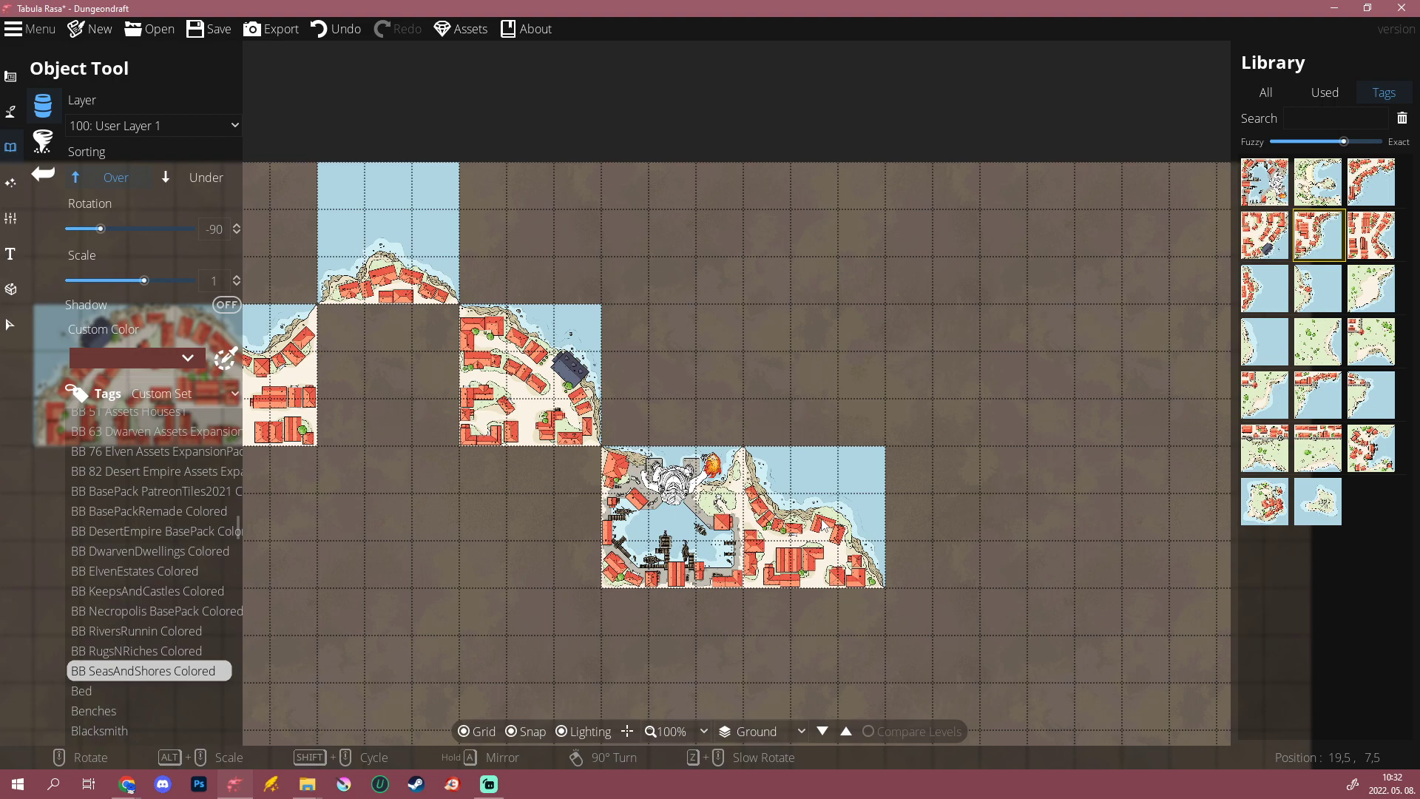
pyautogui.scroll(-6, 825, 524)
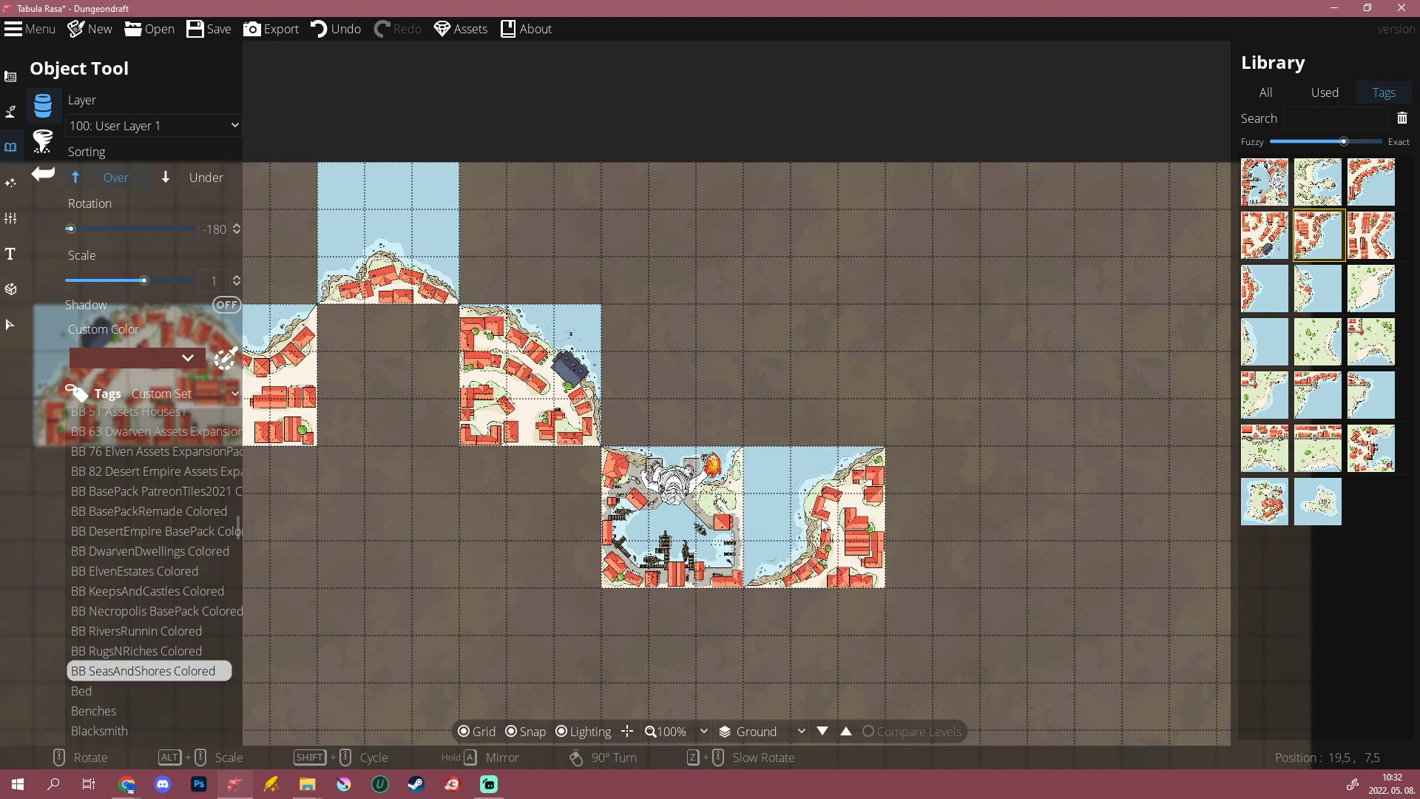
pyautogui.scroll(6, 825, 527)
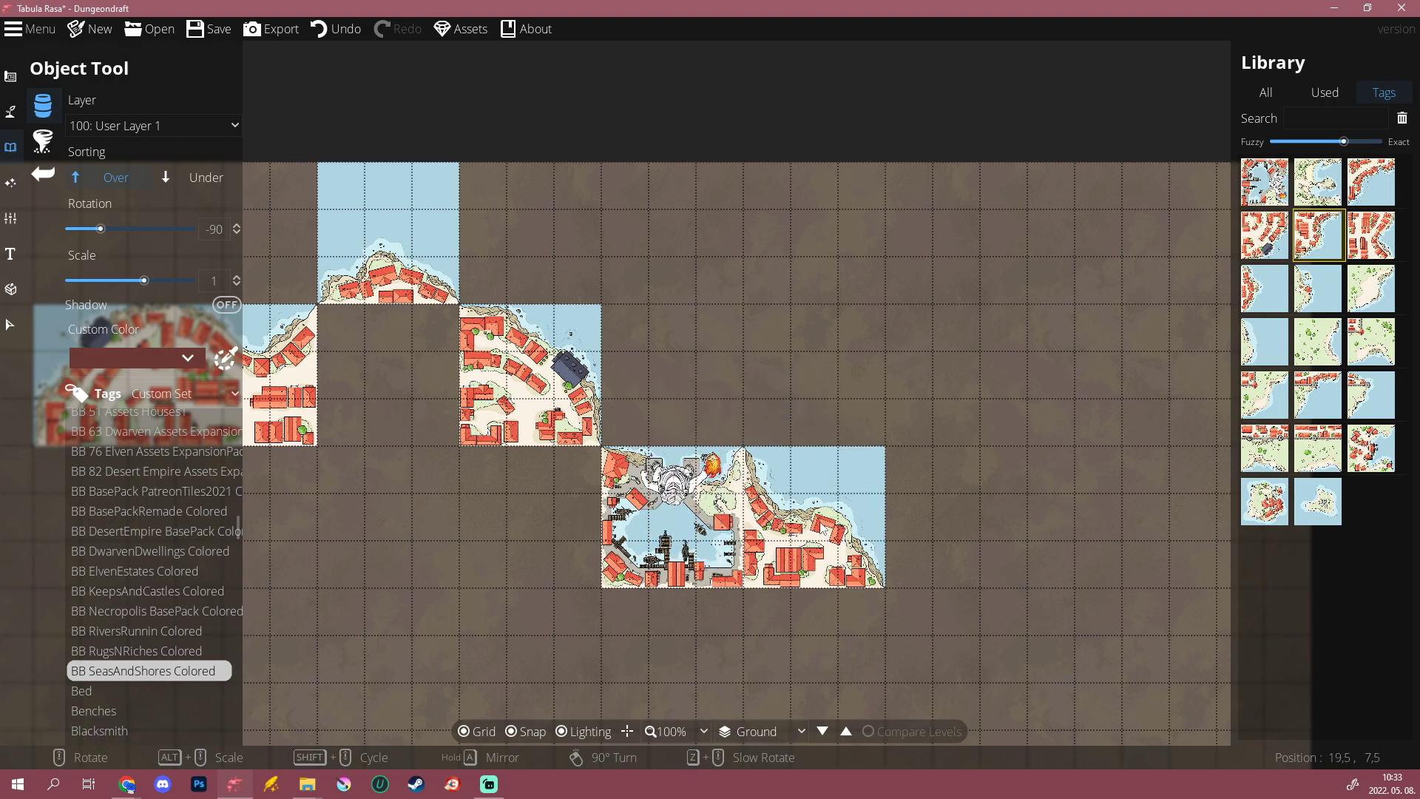
pyautogui.press('a')
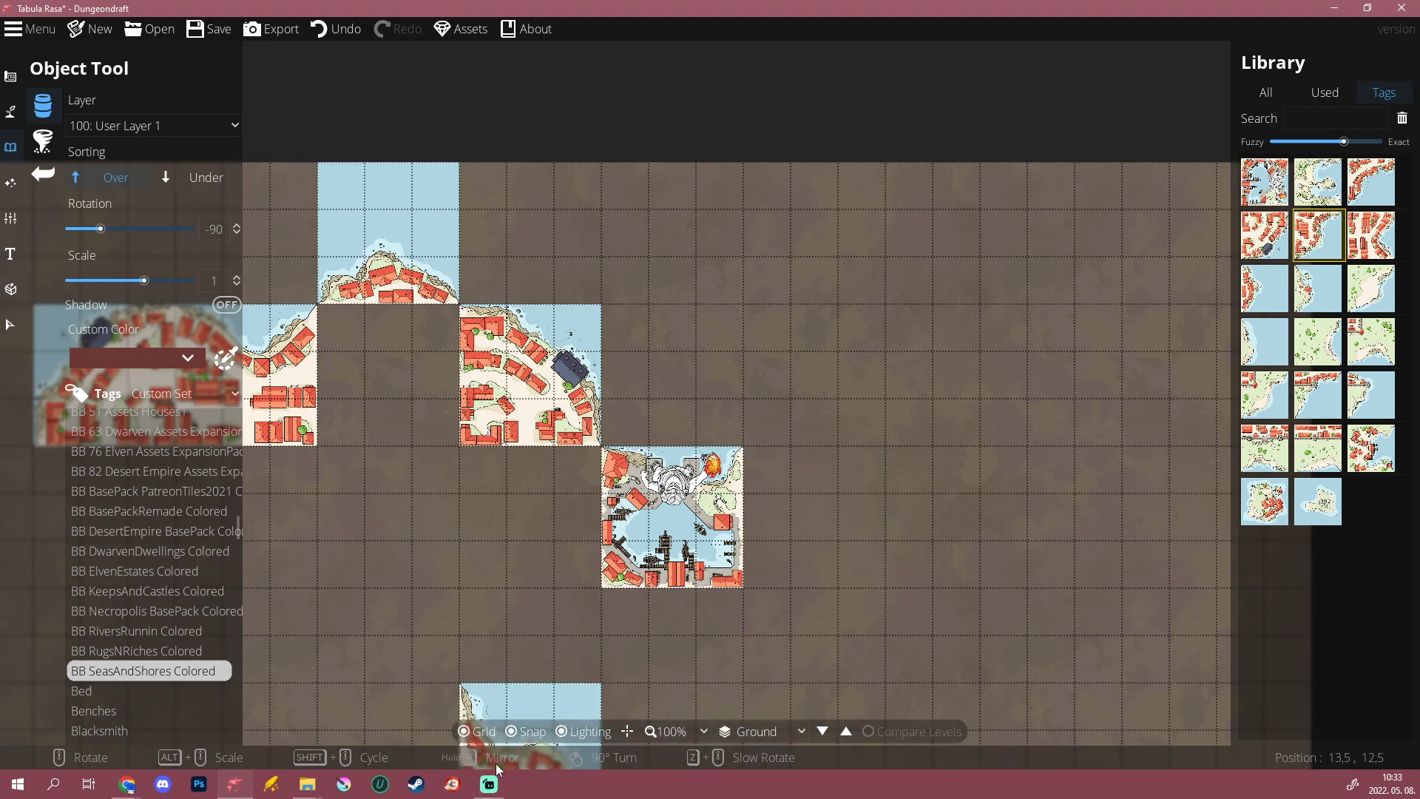
# Step: Try mirroring and rotating the Cliff Houses 3 tile over the empty lower part of the map
pyautogui.moveTo(812, 280); pyautogui.dragTo(735, 513)
pyautogui.moveTo(716, 340); pyautogui.dragTo(695, 760)
pyautogui.moveTo(519, 529); pyautogui.dragTo(535, 85)
pyautogui.moveTo(776, 595); pyautogui.dragTo(812, 154)
pyautogui.moveTo(717, 489); pyautogui.dragTo(784, 190)
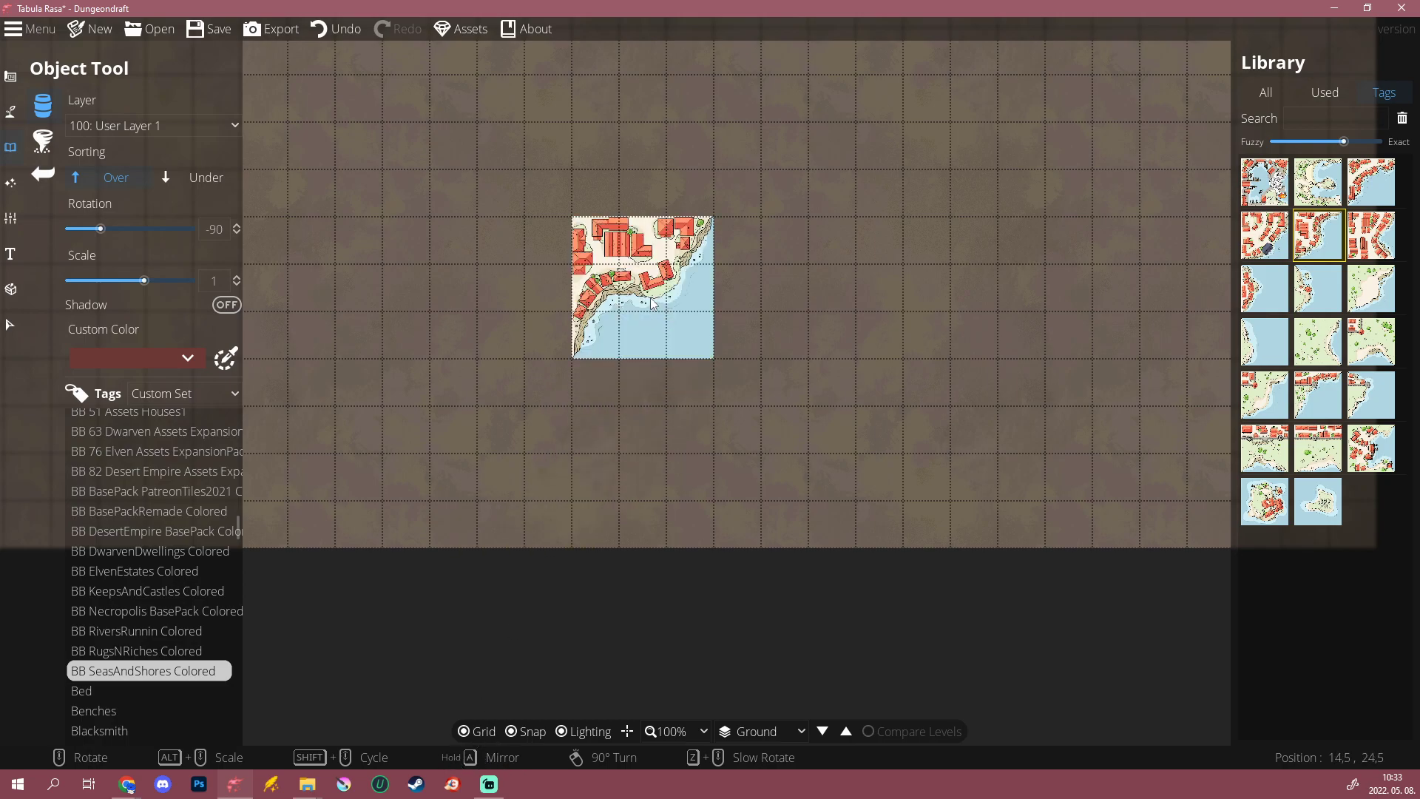
pyautogui.press('a')
pyautogui.scroll(4, 653, 301)
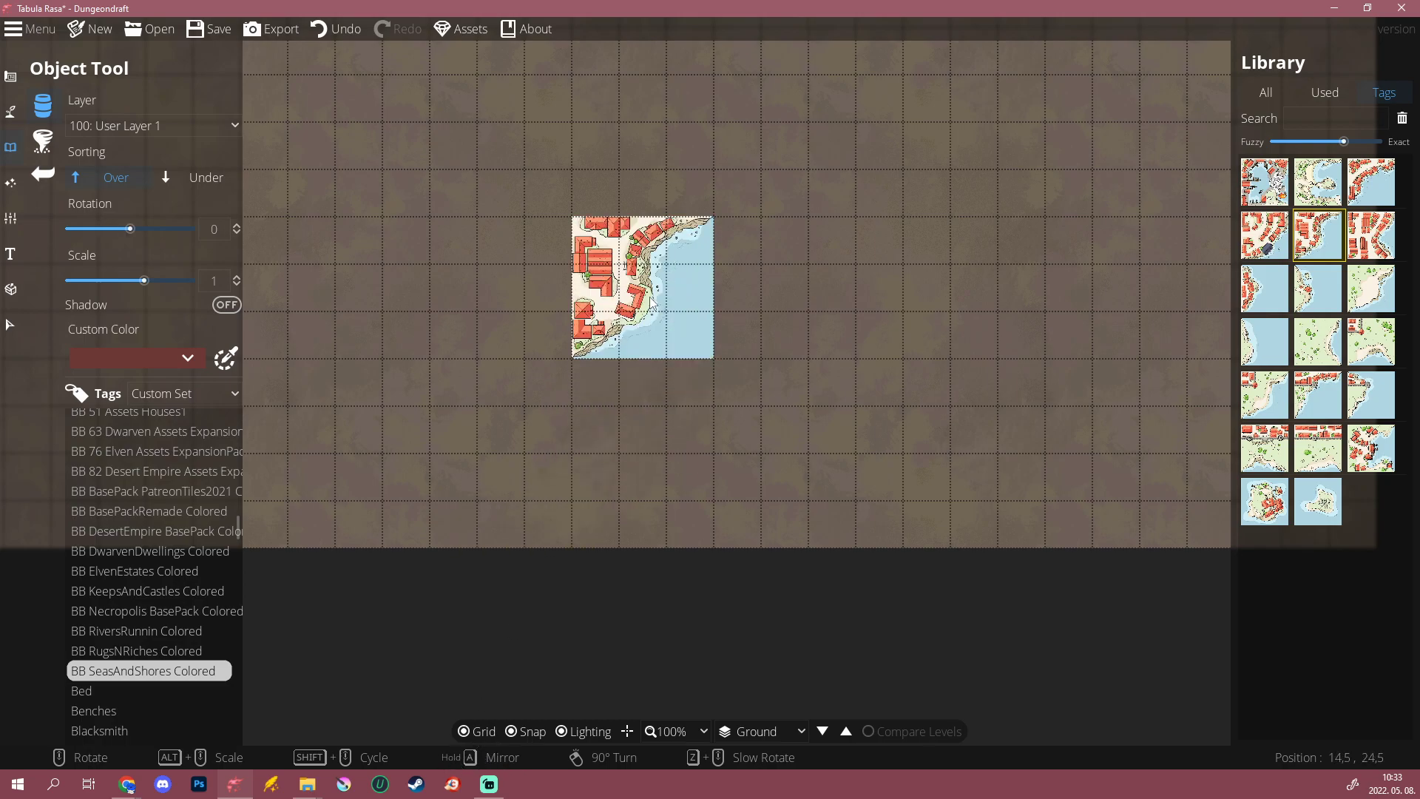
pyautogui.scroll(1, 651, 302)
pyautogui.scroll(7, 653, 301)
pyautogui.scroll(-2, 653, 301)
pyautogui.scroll(-7, 638, 300)
pyautogui.scroll(16, 636, 298)
pyautogui.scroll(-8, 636, 299)
pyautogui.scroll(6, 636, 299)
pyautogui.press('a')
pyautogui.scroll(-8, 636, 299)
pyautogui.scroll(3, 635, 299)
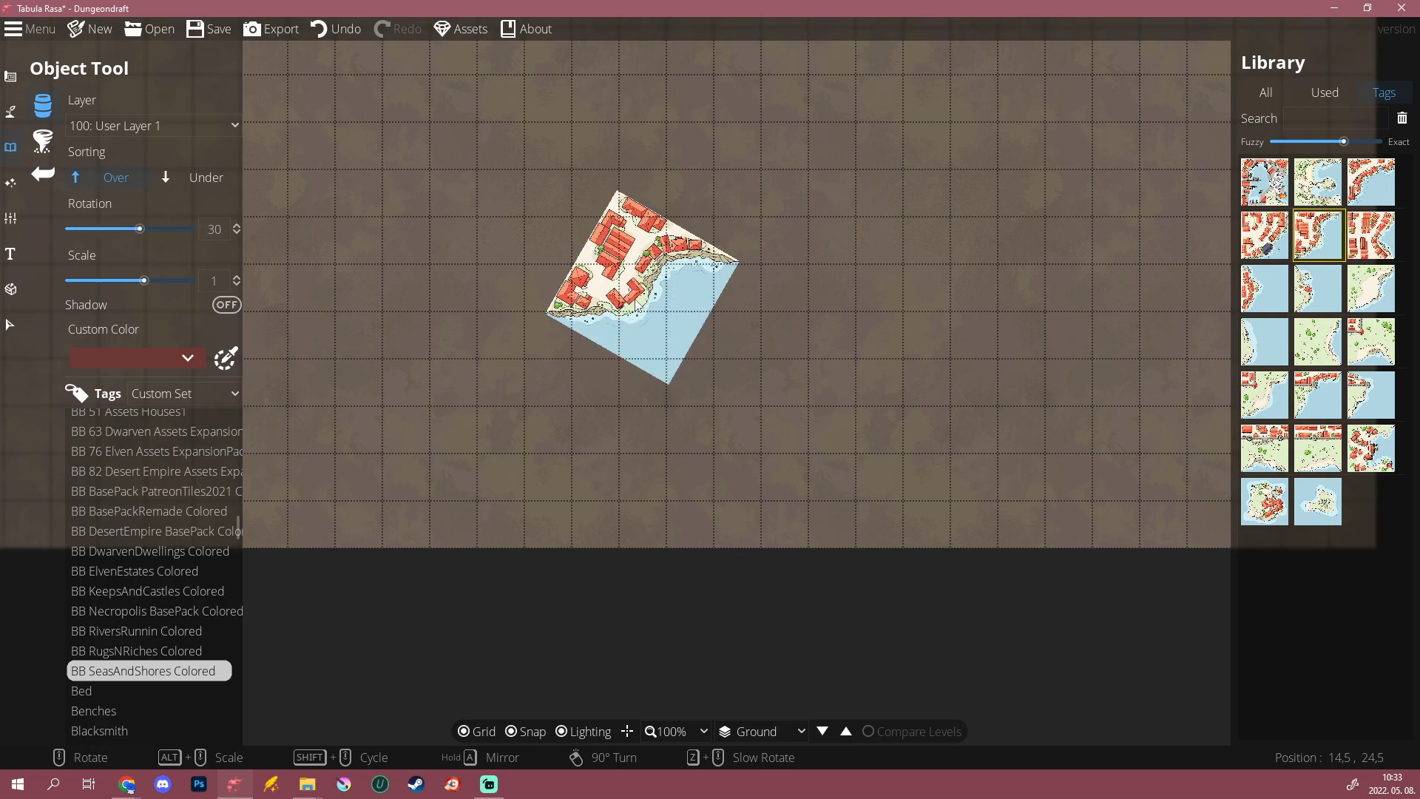
pyautogui.scroll(-2, 636, 299)
# Step: Place the Cliff Houses 3 tile, mirrored and rotated to -180 degrees, against the harbour tile's right edge
pyautogui.moveTo(618, 93); pyautogui.dragTo(554, 754)
pyautogui.moveTo(815, 175); pyautogui.dragTo(655, 392)
pyautogui.scroll(-6, 655, 392)
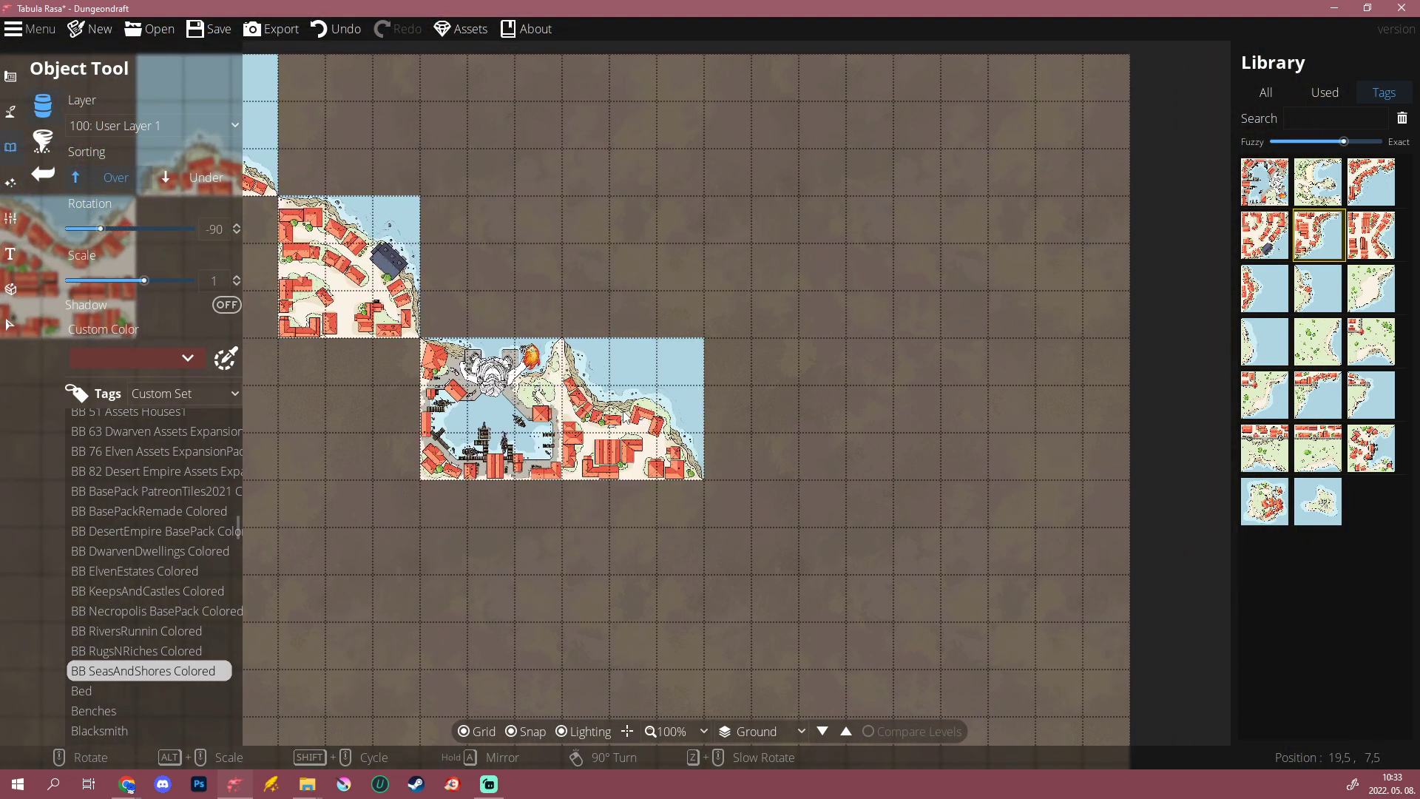
pyautogui.scroll(-6, 623, 418)
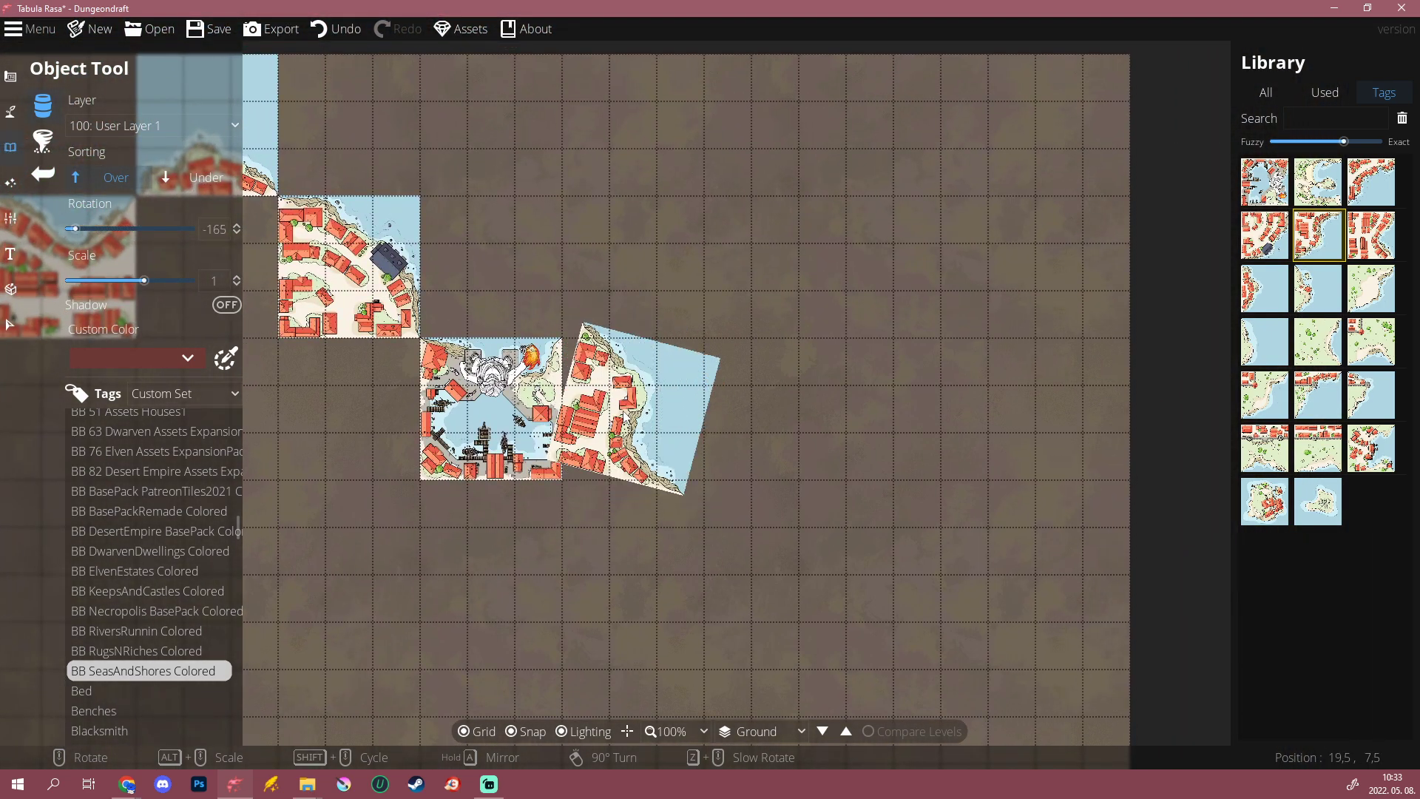
pyautogui.click(623, 416)
# Step: Place the coast tile with the round tower and wall at -180 degrees, right of the mirrored Cliff Houses 3 tile
pyautogui.moveTo(779, 597); pyautogui.dragTo(508, 528)
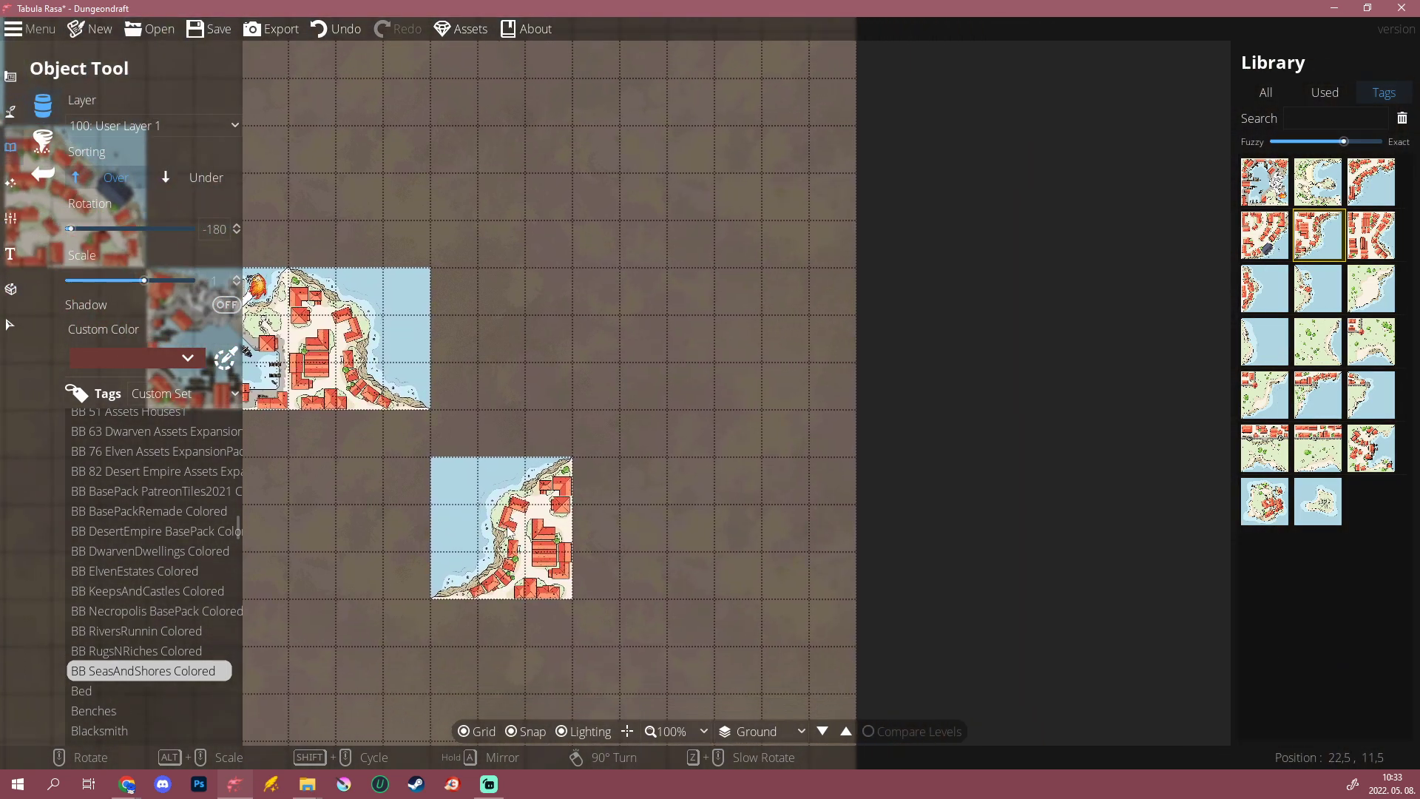
pyautogui.click(1318, 394)
pyautogui.moveTo(472, 366); pyautogui.dragTo(695, 387)
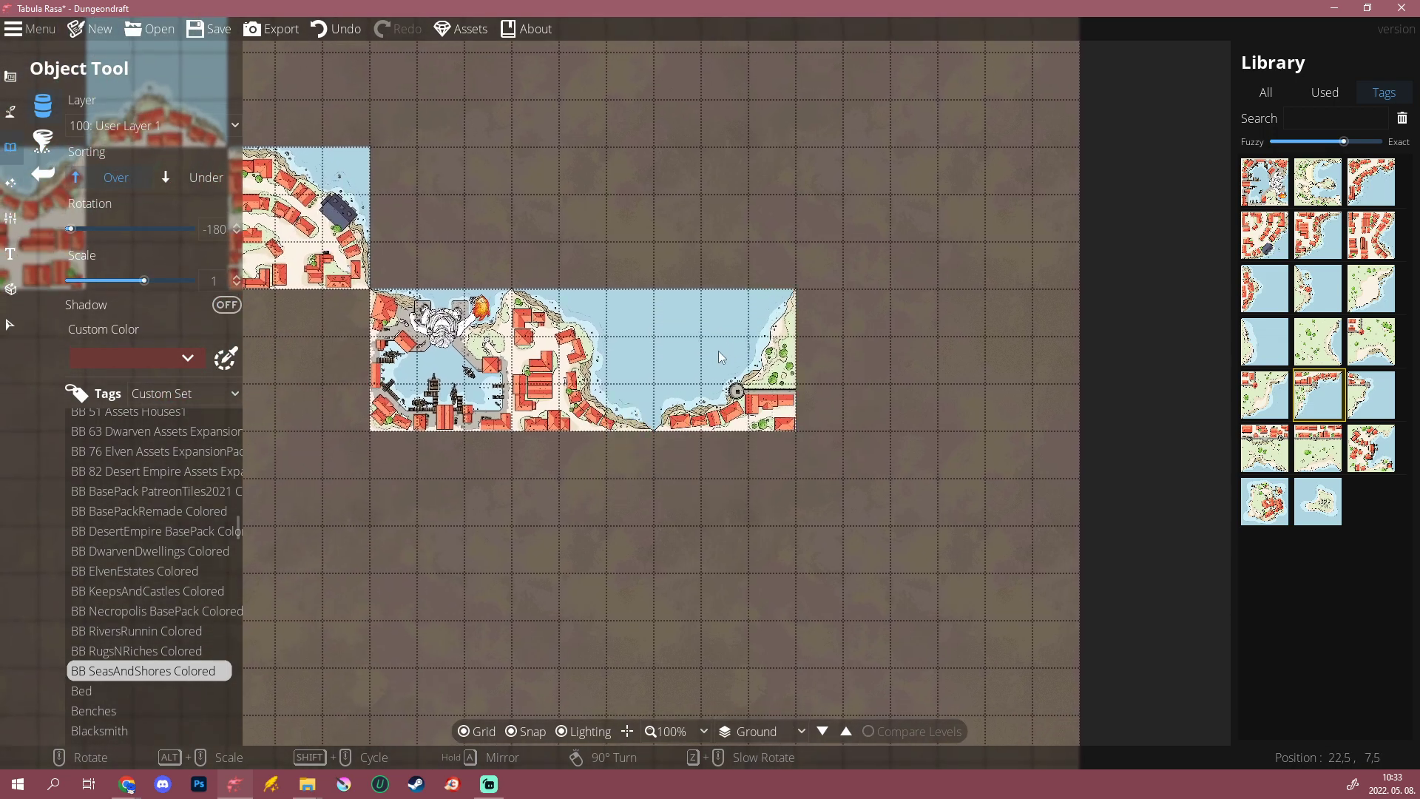
pyautogui.click(719, 357)
# Step: Place the small harbour village tile at -180 degrees, diagonally above and right of the tower coast tile
pyautogui.scroll(-2, 958, 298)
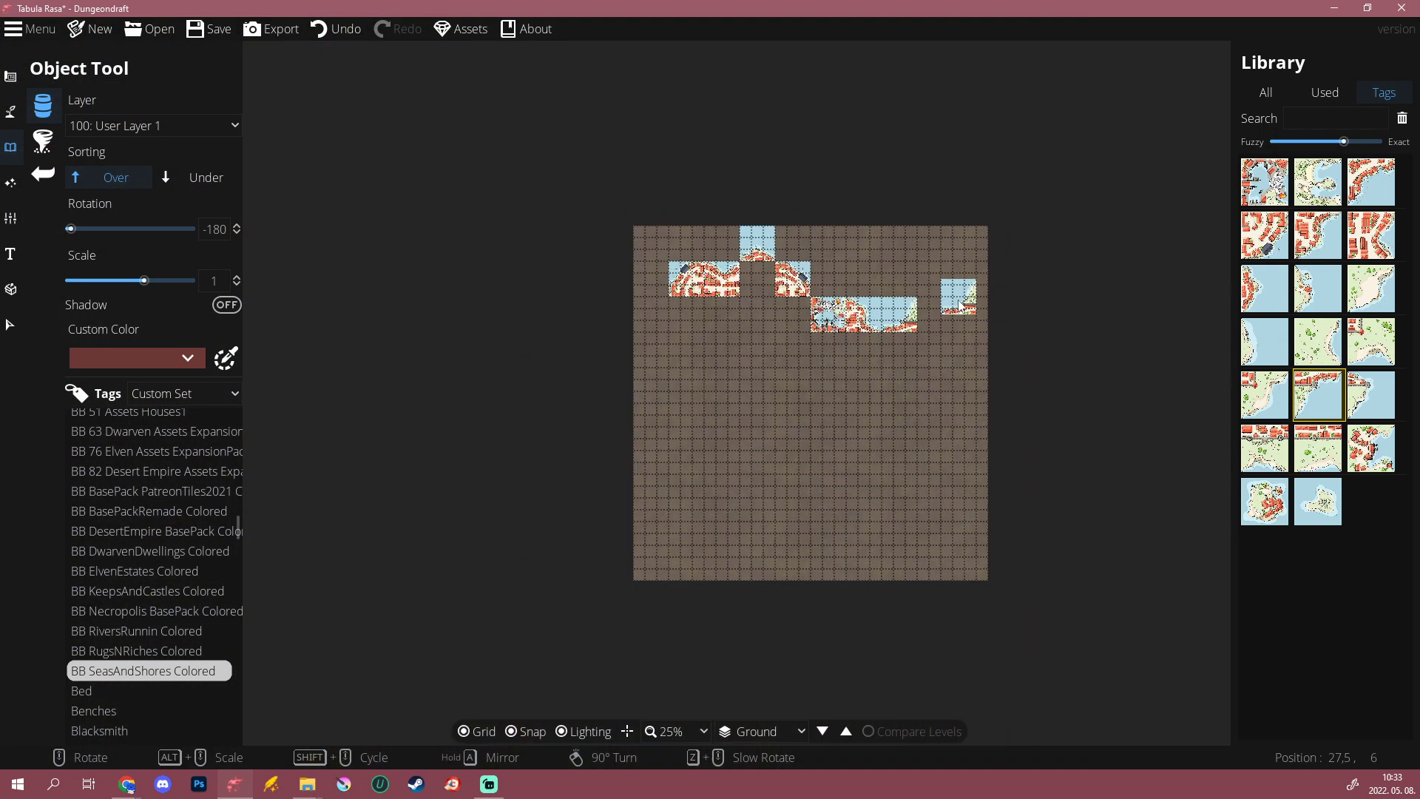
pyautogui.scroll(1, 958, 298)
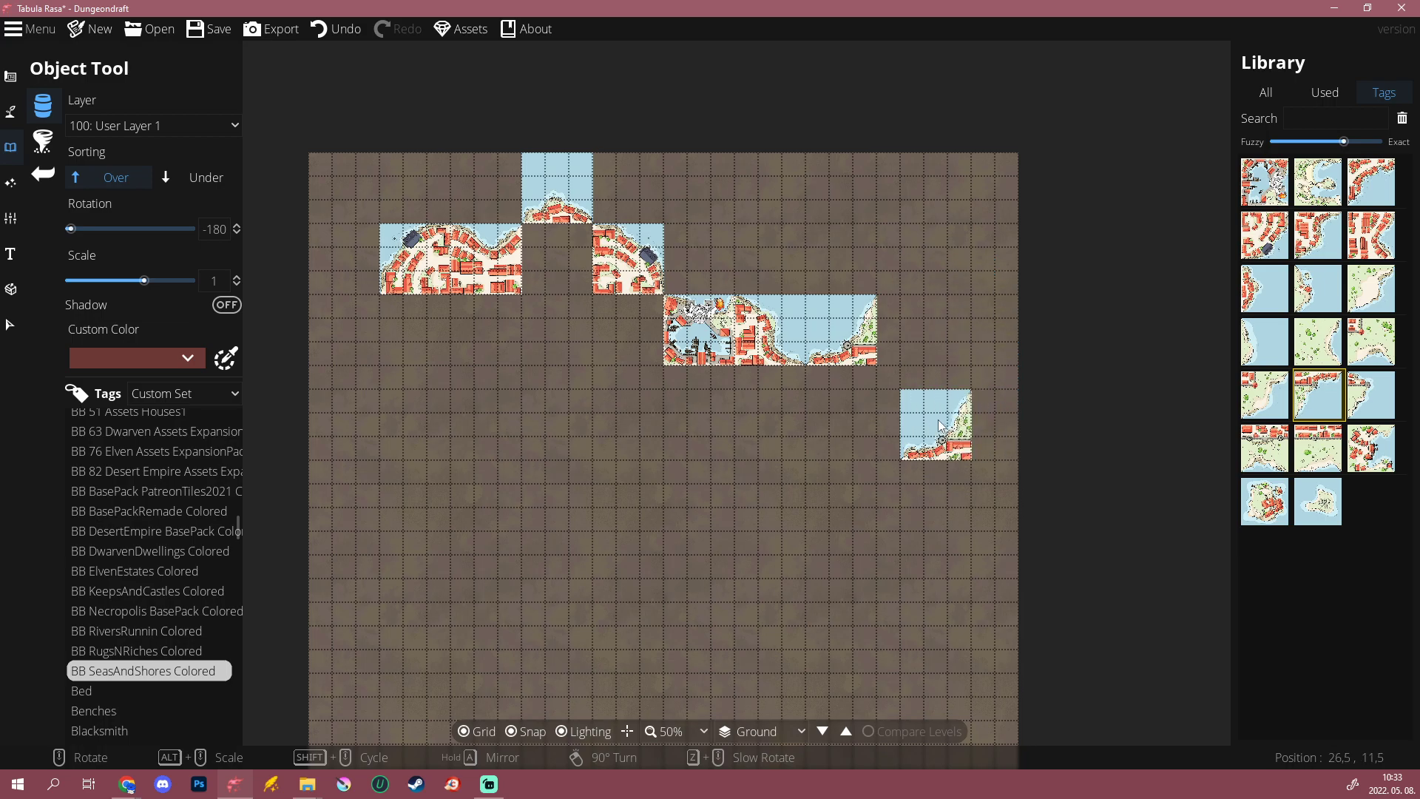
pyautogui.scroll(2, 939, 419)
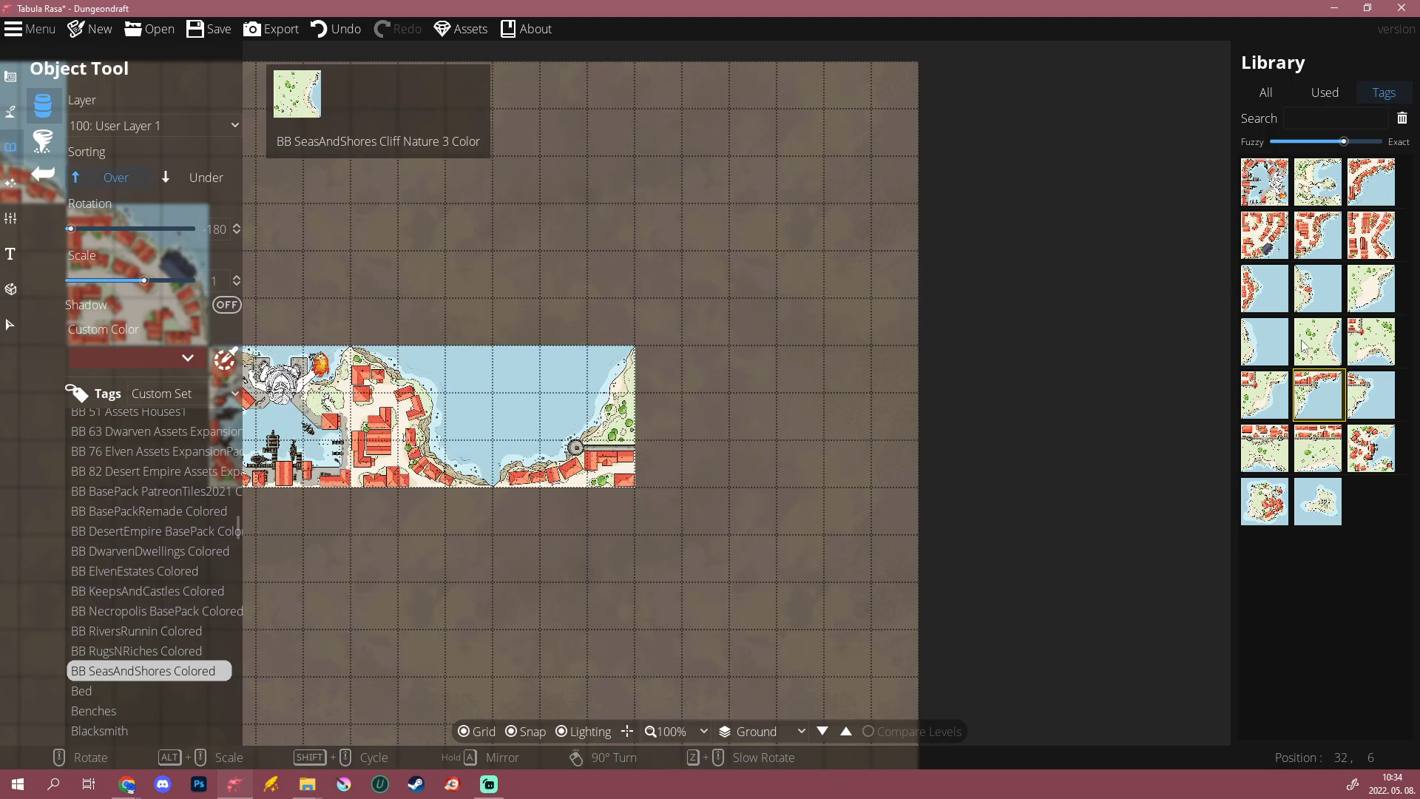
pyautogui.click(1318, 341)
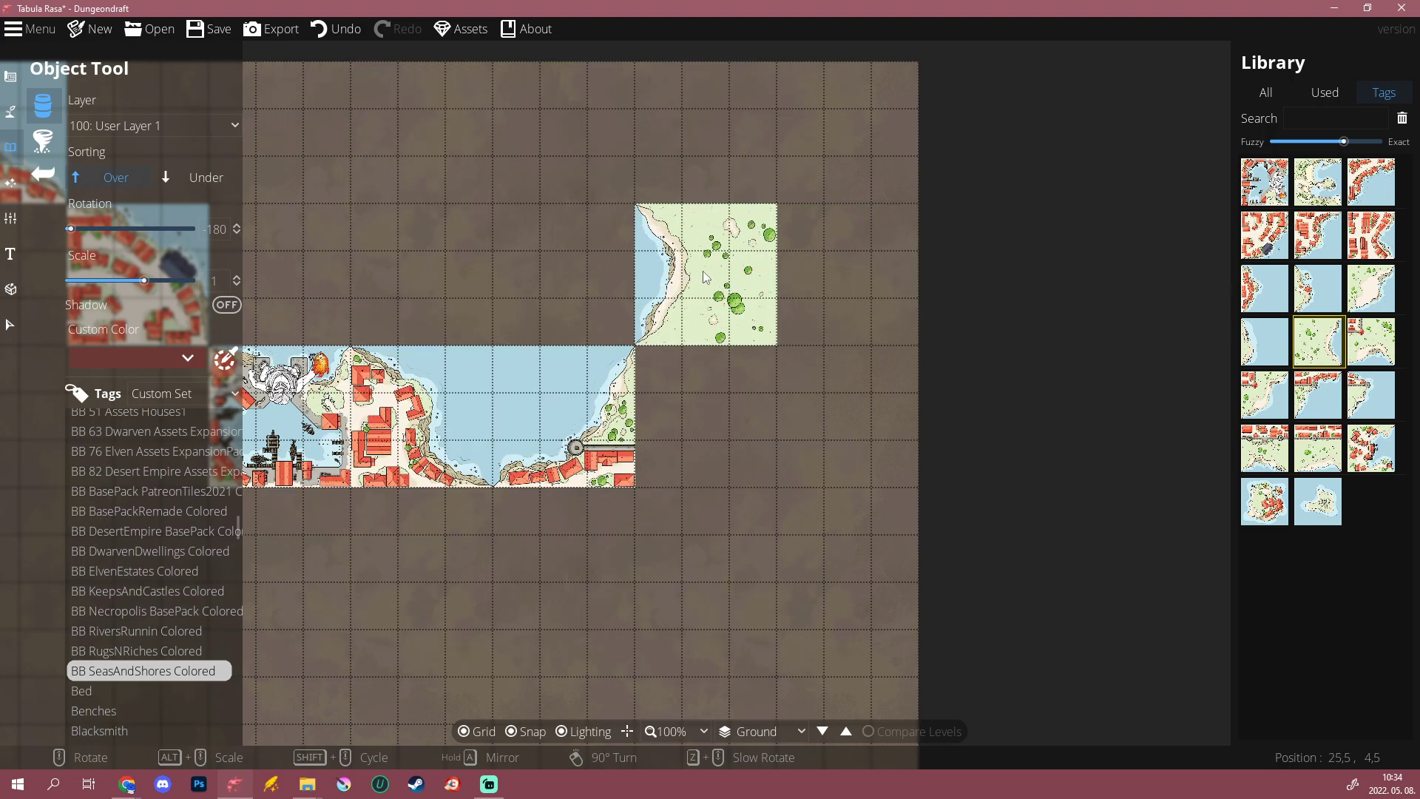
pyautogui.moveTo(1286, 178)
pyautogui.click(1372, 448)
pyautogui.moveTo(705, 266); pyautogui.dragTo(898, 429)
pyautogui.click(897, 428)
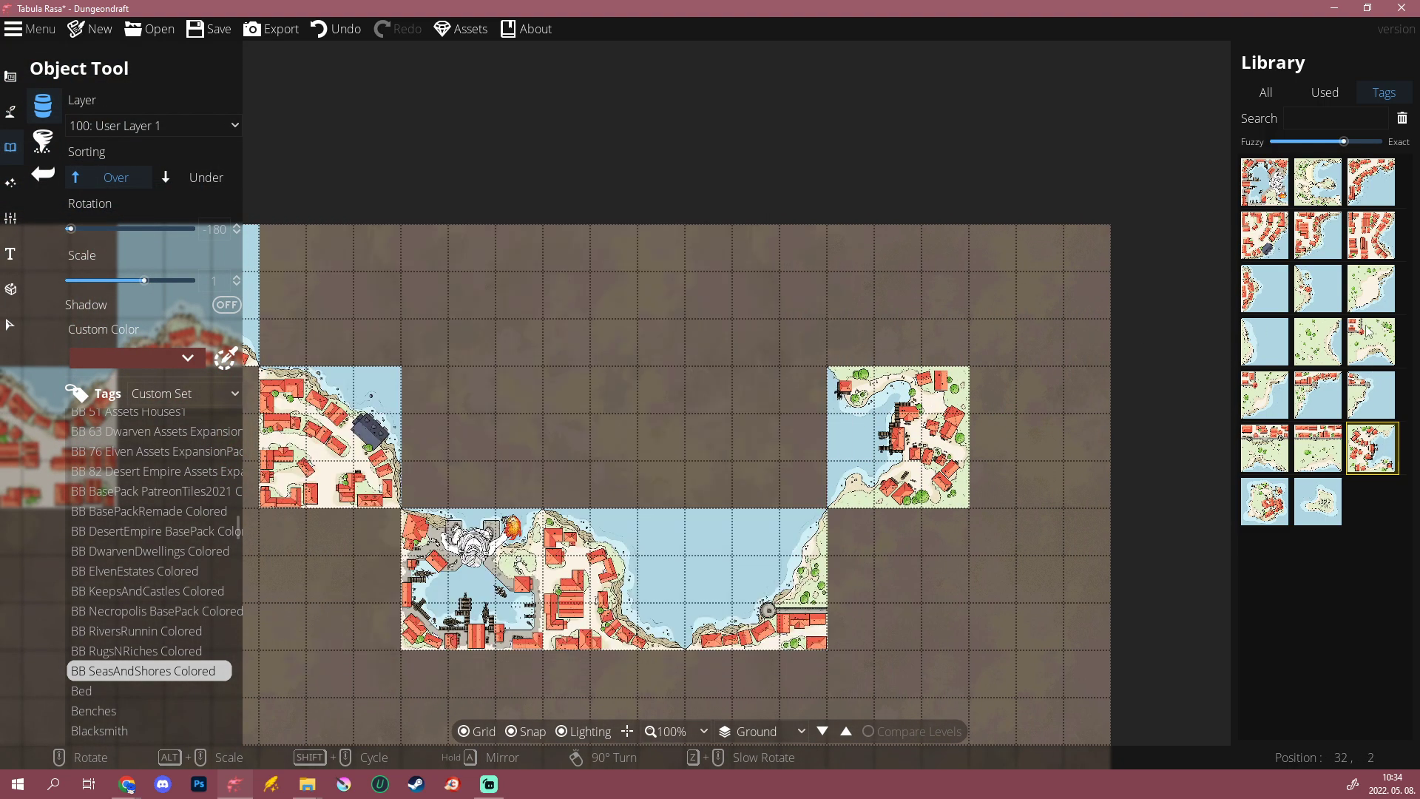
# Step: Place the Cliff Nature 3 tile directly above the harbour village tile at the map's upper edge
pyautogui.click(1317, 341)
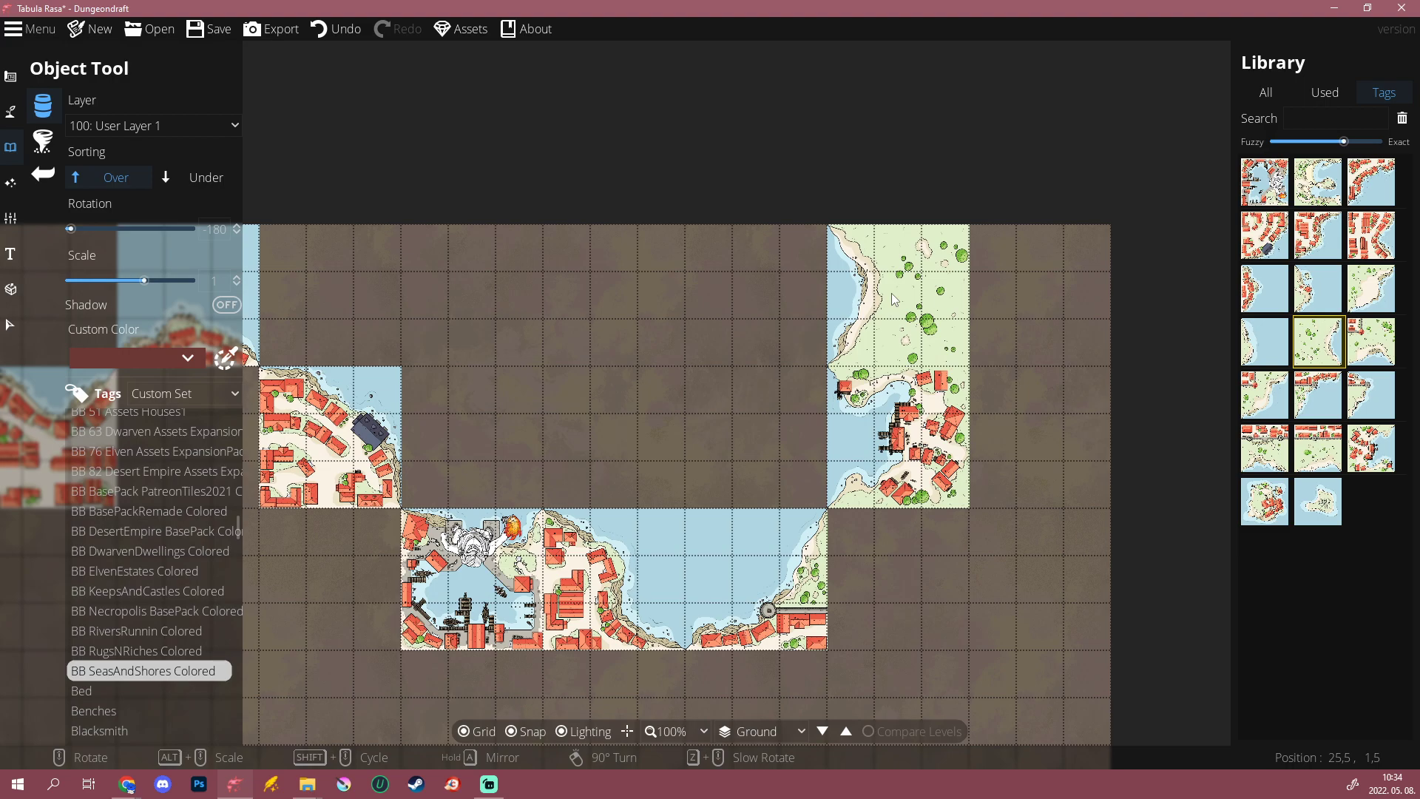
pyautogui.click(895, 299)
pyautogui.scroll(-3, 609, 302)
pyautogui.scroll(2, 673, 402)
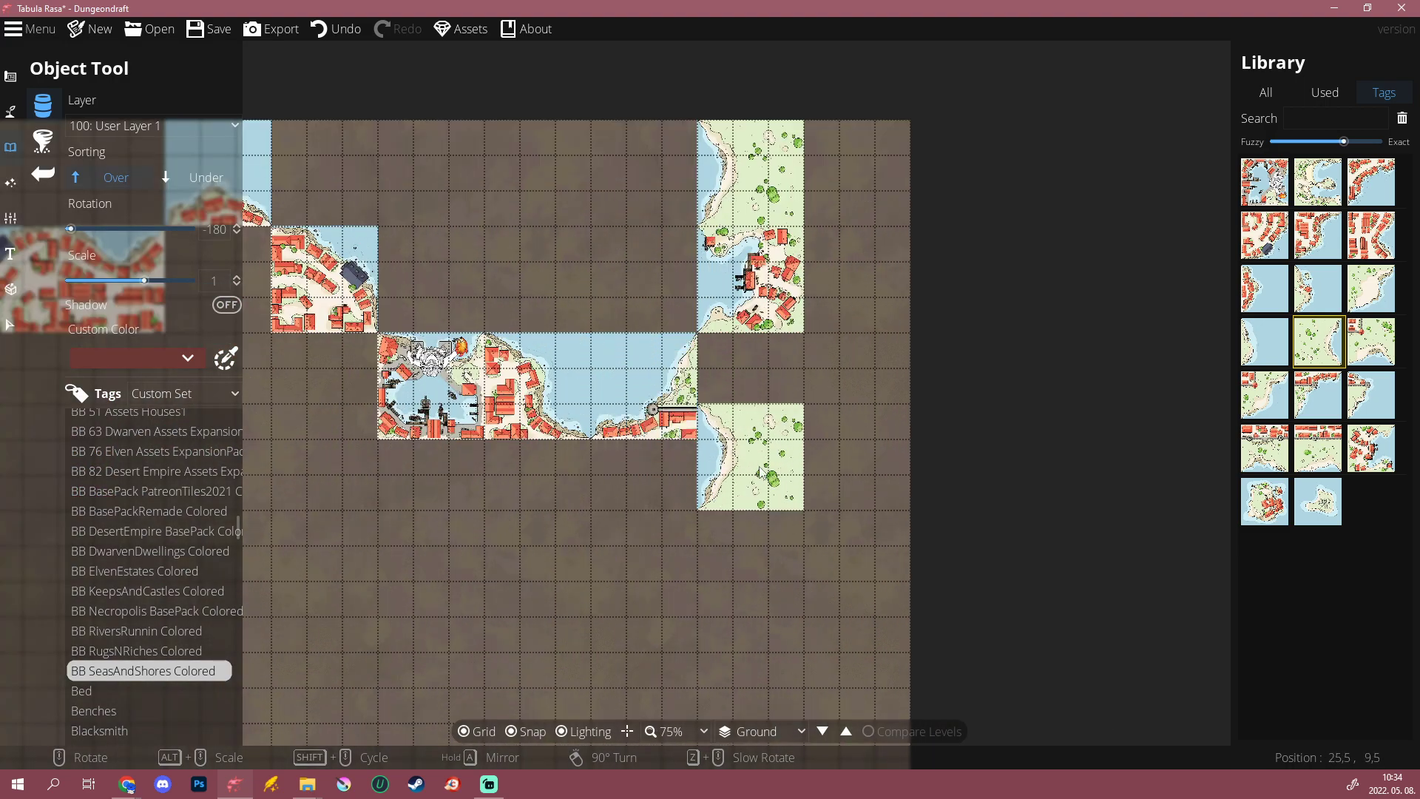
# Step: Place the Cliff Houses 4 tile at -180 degrees directly below the westernmost Cliff Houses 2 tile
pyautogui.moveTo(497, 538); pyautogui.dragTo(664, 637)
pyautogui.scroll(-4, 663, 638)
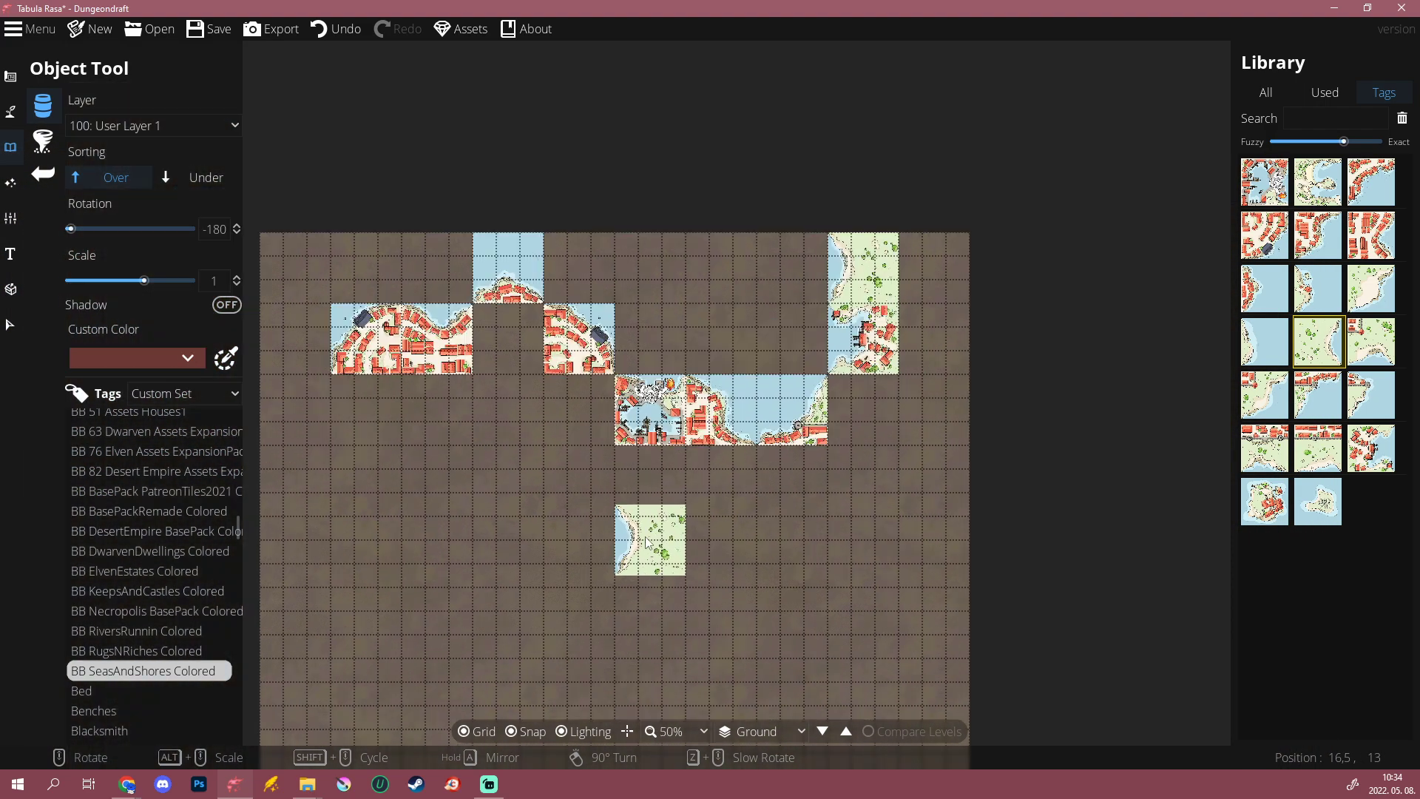
pyautogui.scroll(2, 500, 485)
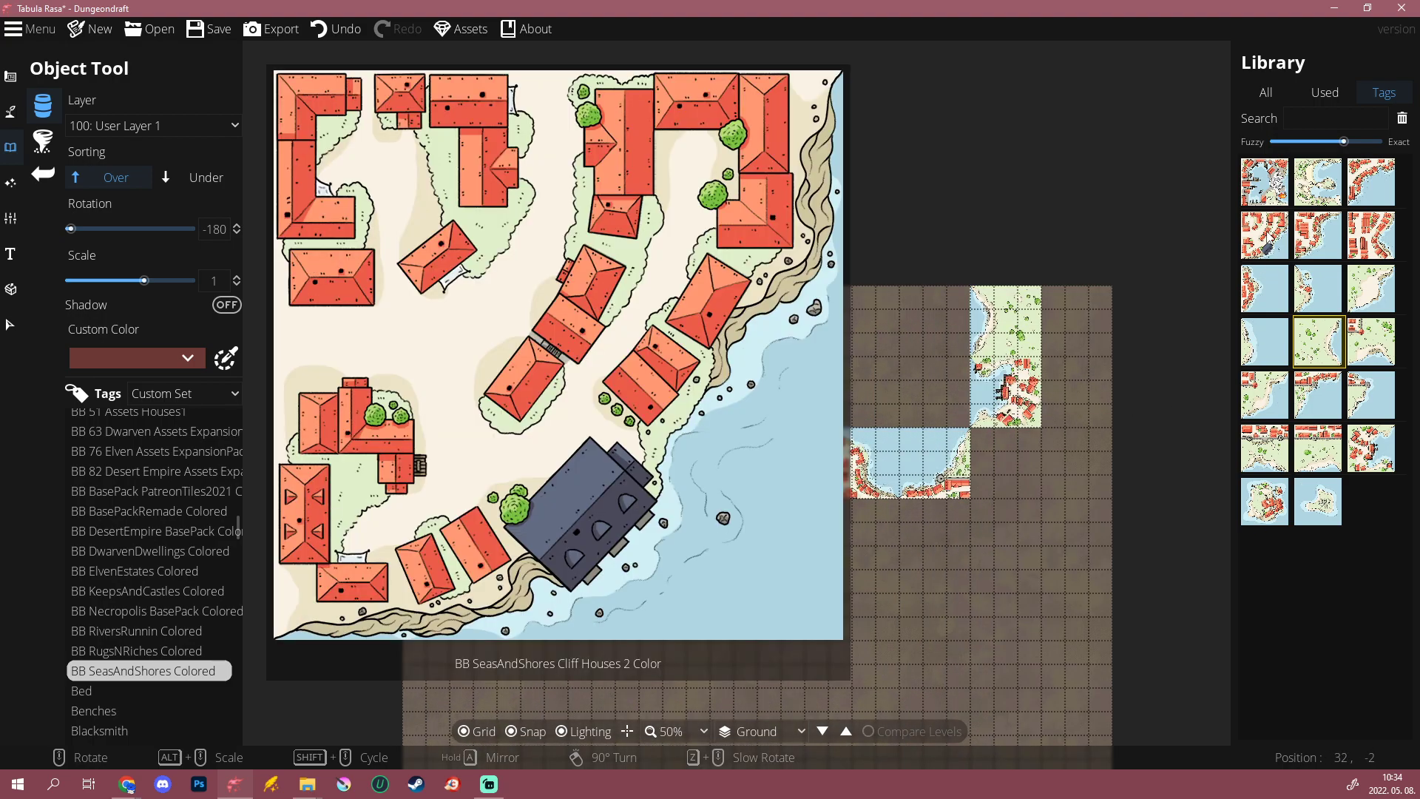
pyautogui.click(1266, 236)
pyautogui.click(1371, 236)
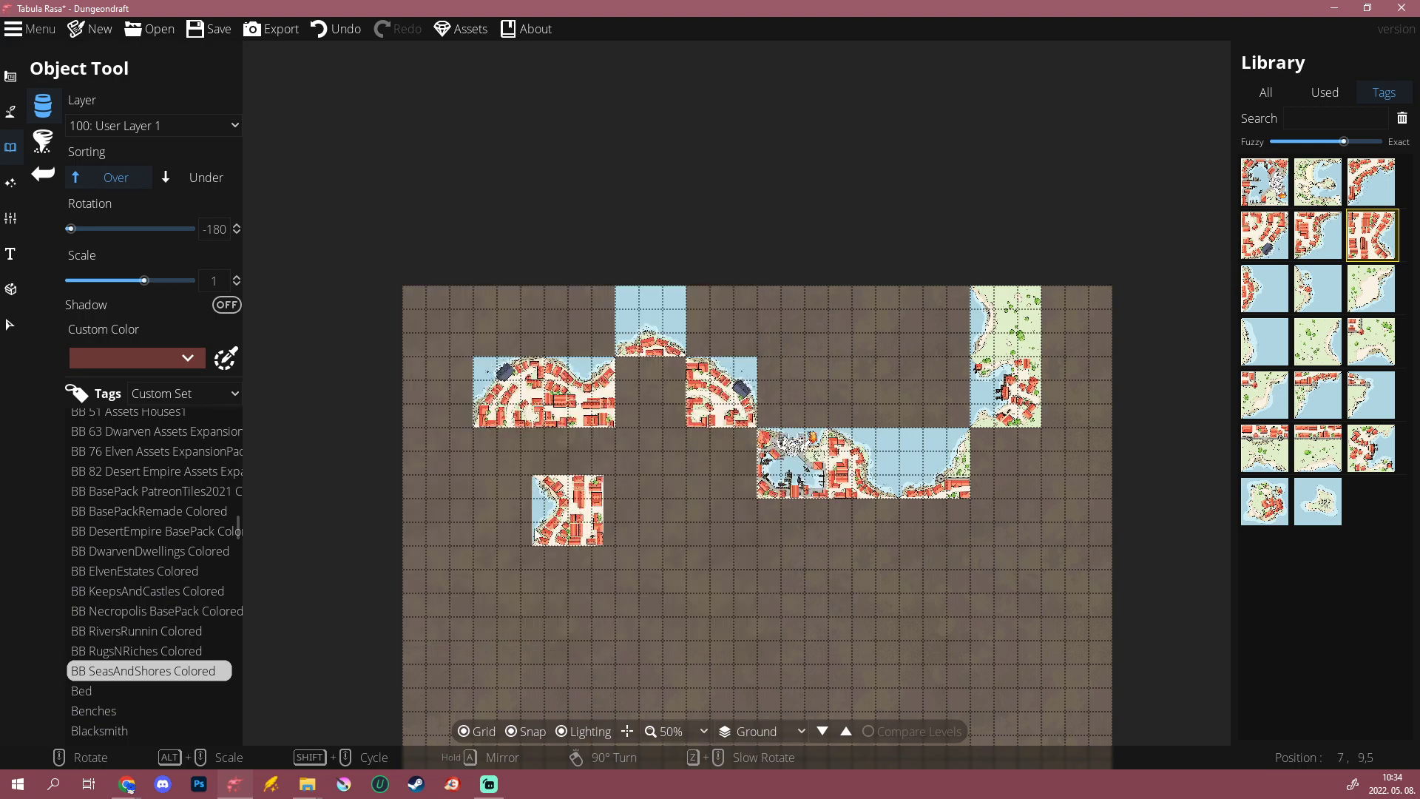
pyautogui.scroll(2, 497, 484)
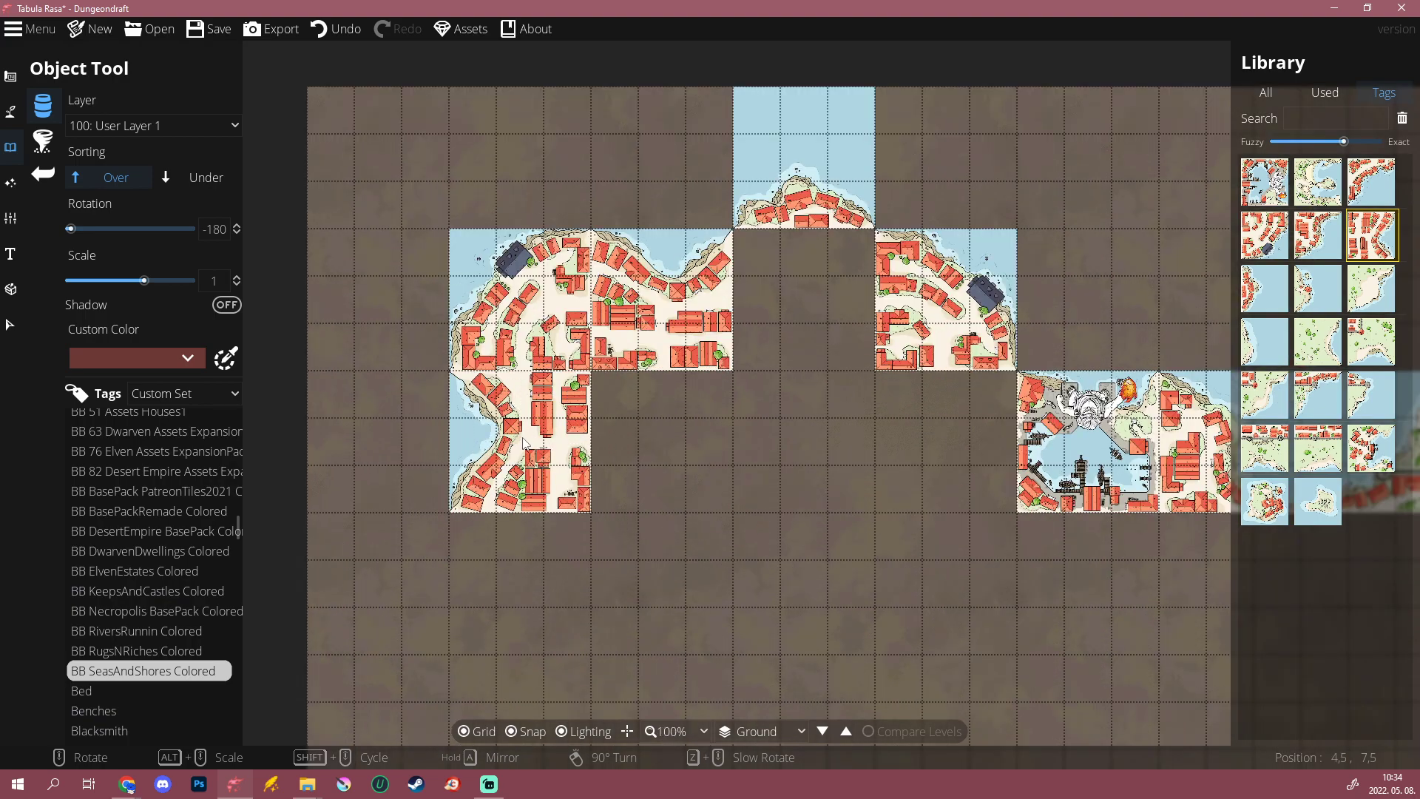
pyautogui.scroll(2, 524, 443)
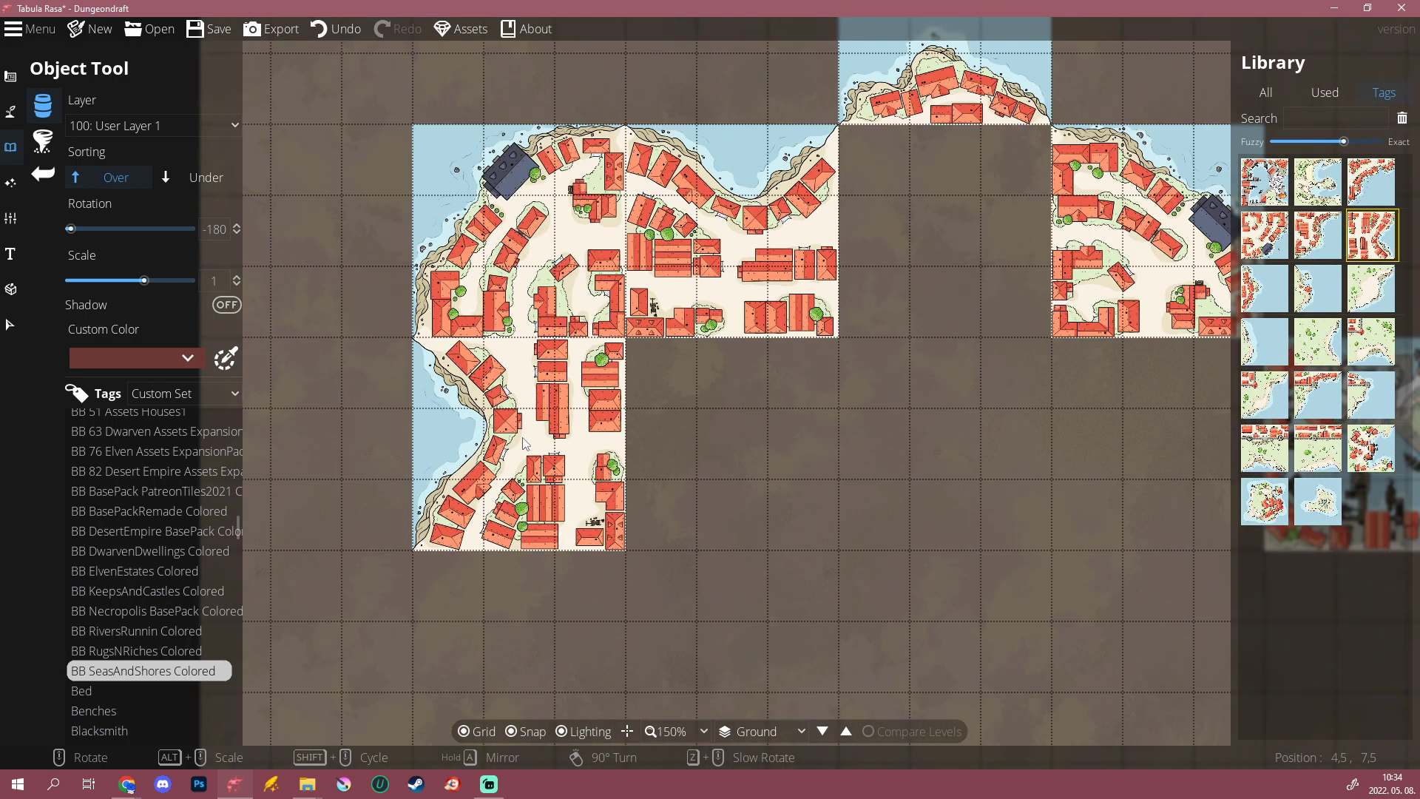
pyautogui.moveTo(522, 444); pyautogui.dragTo(552, 519)
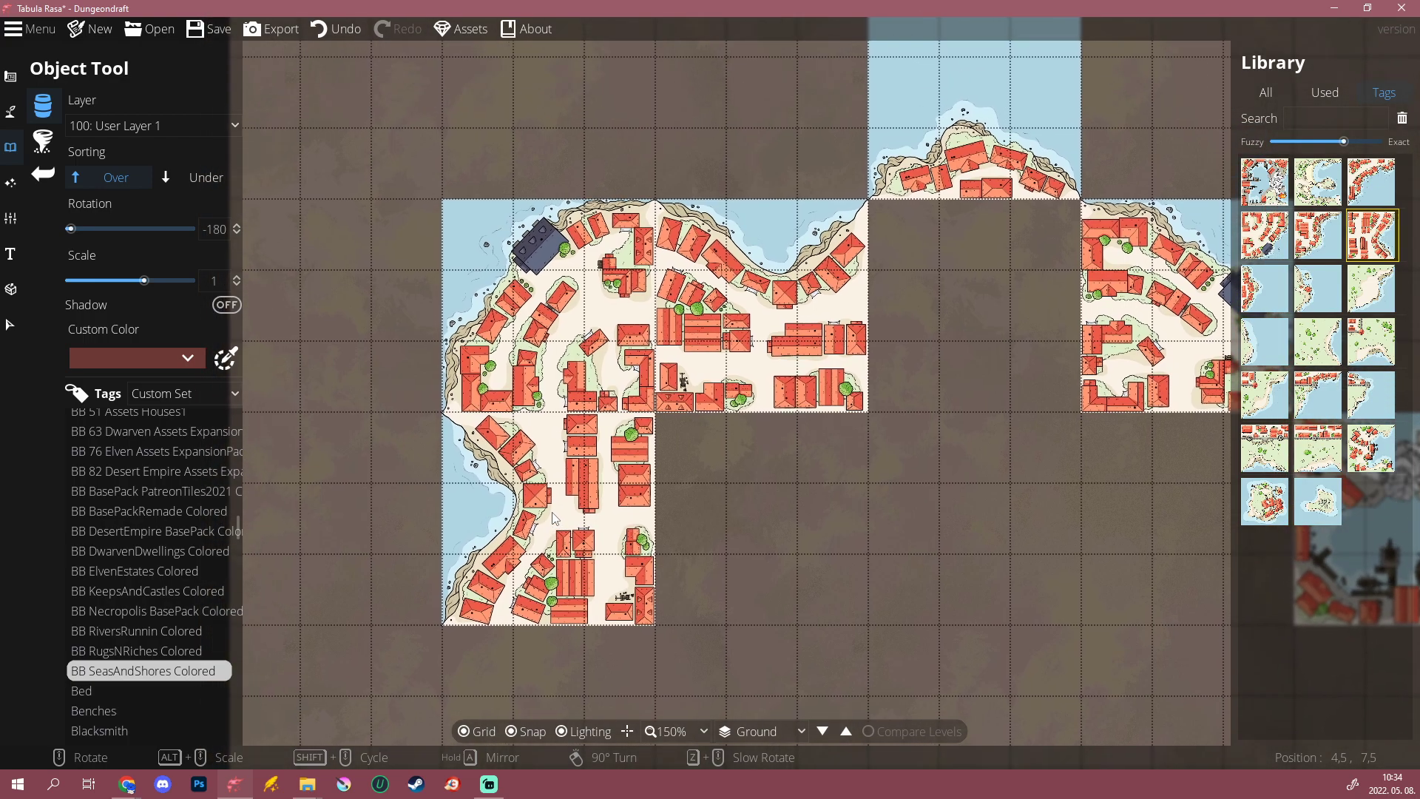
pyautogui.scroll(6, 803, 527)
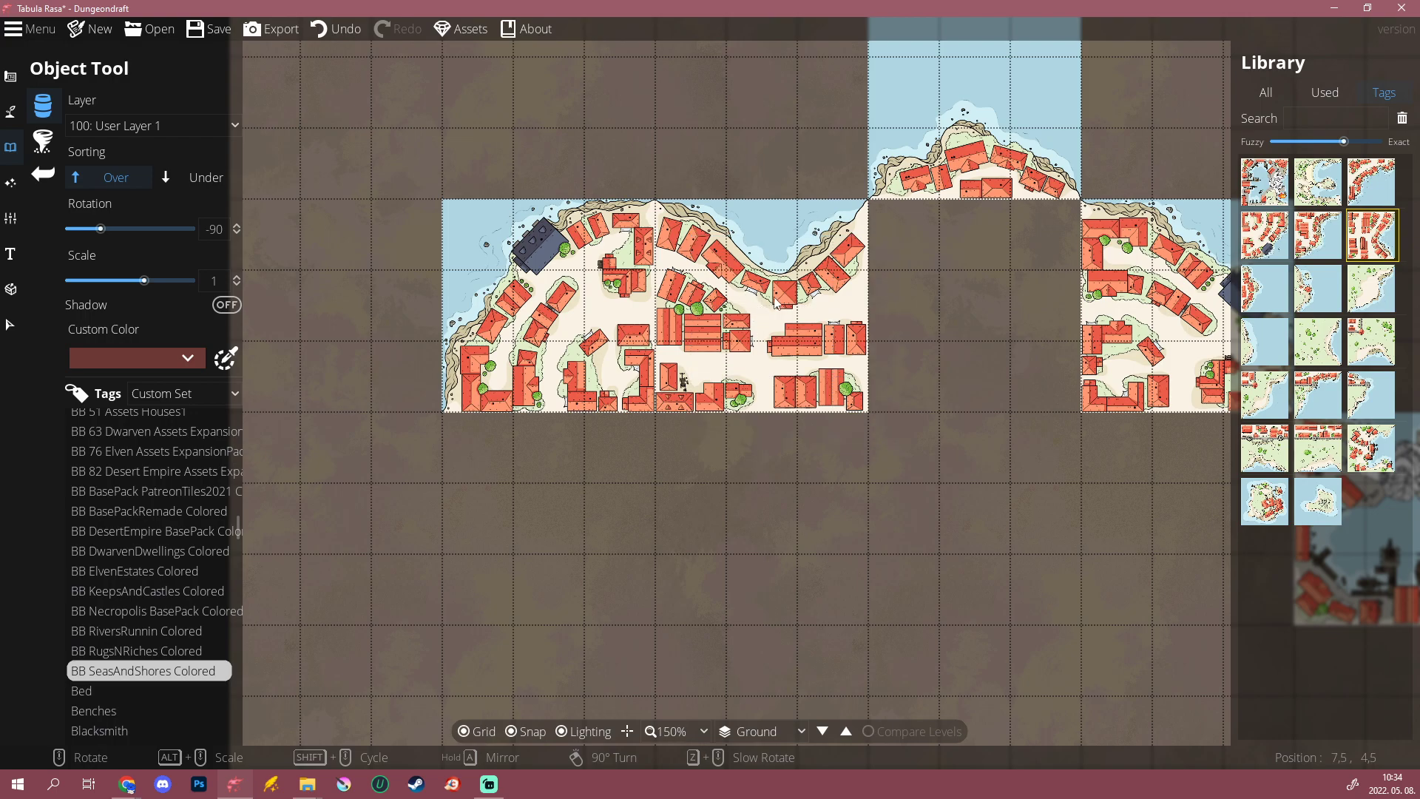
pyautogui.scroll(-7, 762, 589)
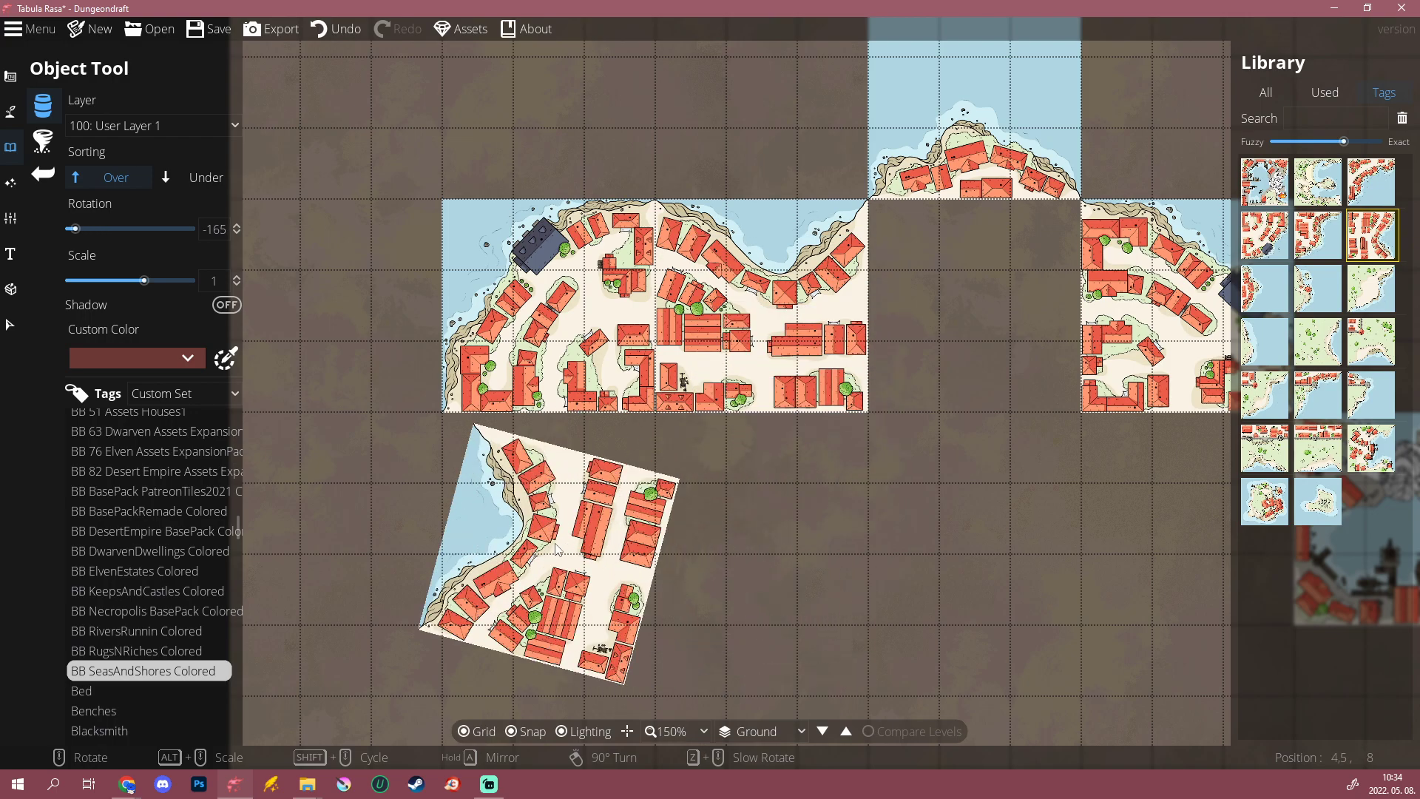
pyautogui.scroll(1, 548, 542)
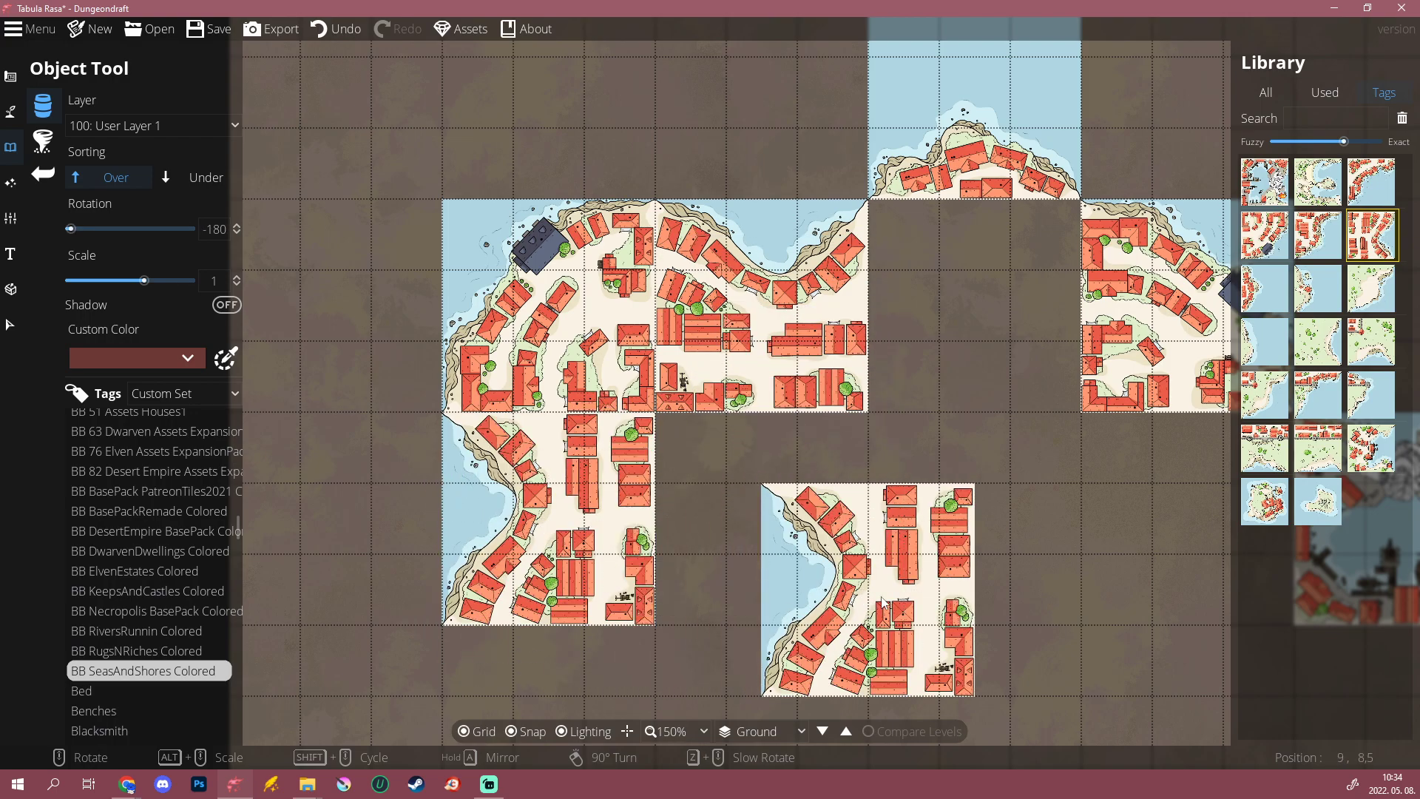
# Step: Shift the Cliff Houses 4 tile one tile to the right at -180 degrees, below the bay town tile
pyautogui.scroll(-10, 839, 584)
pyautogui.scroll(1, 660, 556)
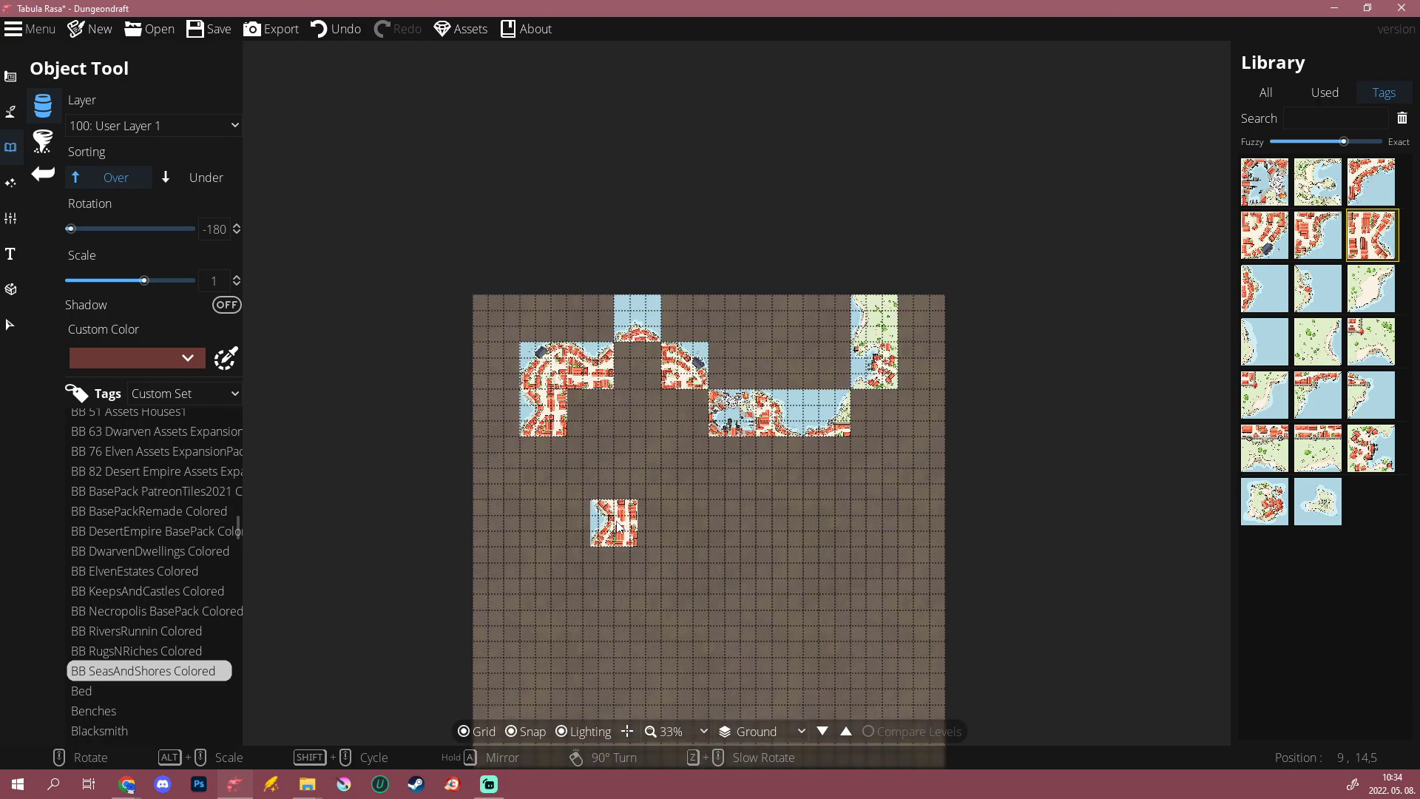
pyautogui.scroll(6, 604, 487)
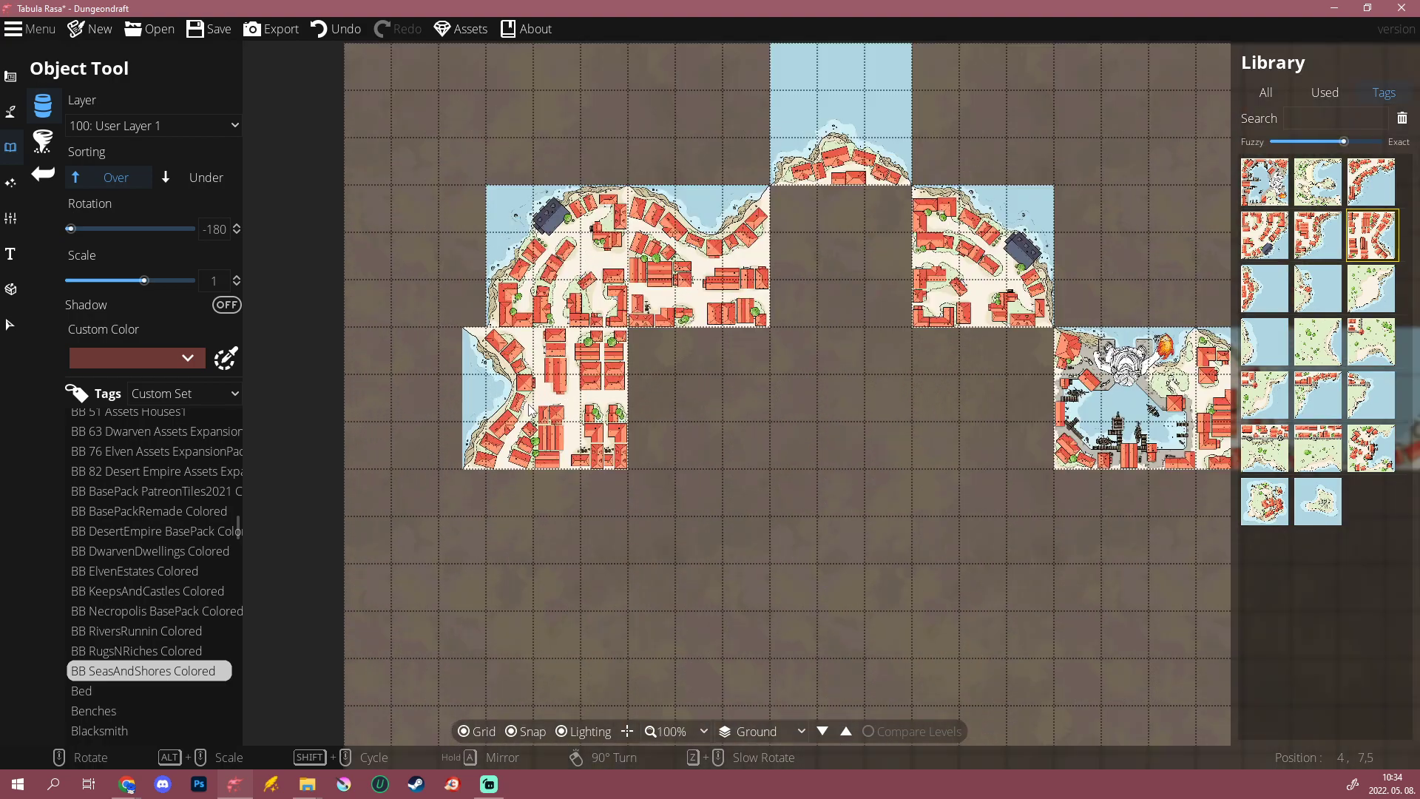
pyautogui.scroll(3, 762, 451)
pyautogui.moveTo(763, 448); pyautogui.dragTo(754, 567)
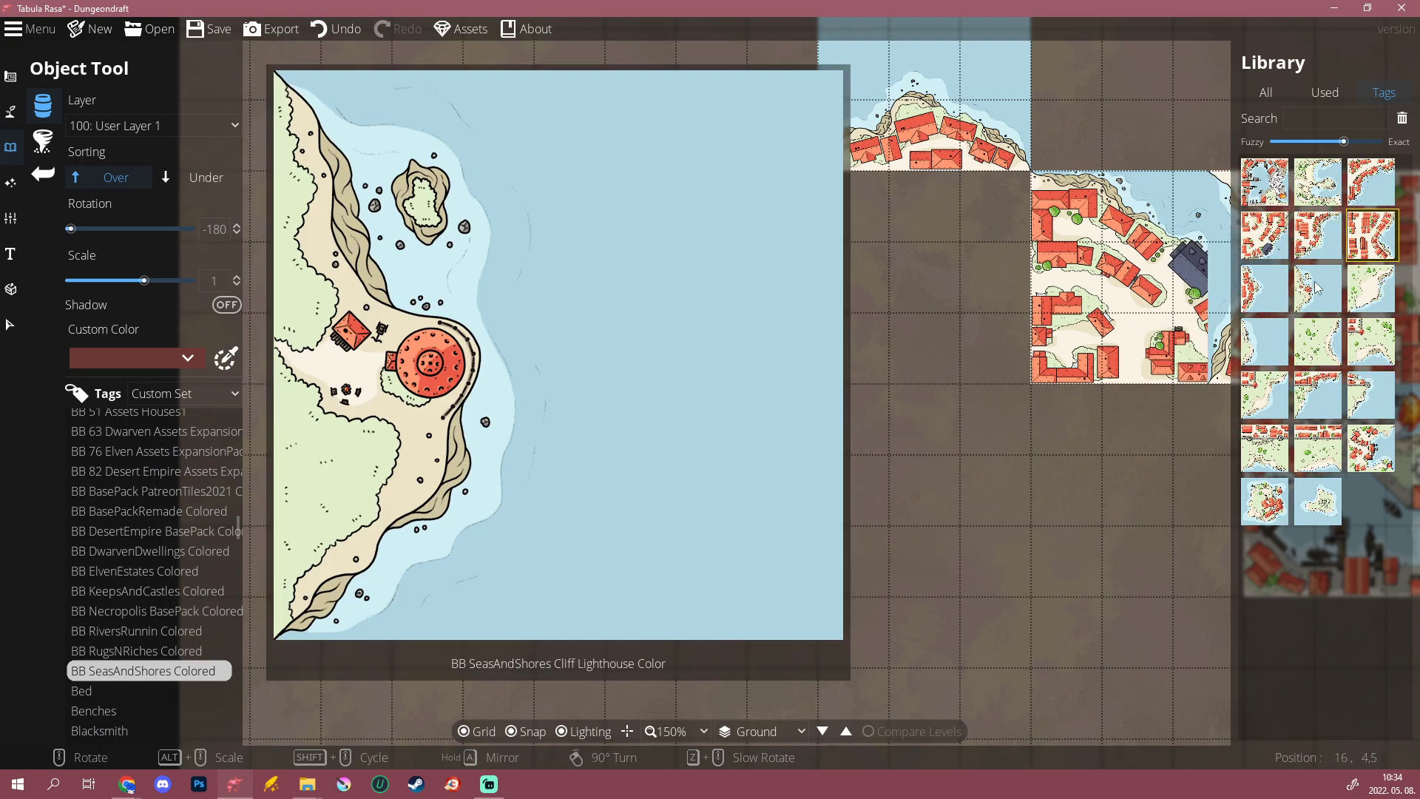
# Step: Place the cliff houses tile with mostly open sea at 90 degrees, below the westernmost Cliff Houses 2 tile
pyautogui.click(1265, 288)
pyautogui.scroll(-7, 481, 479)
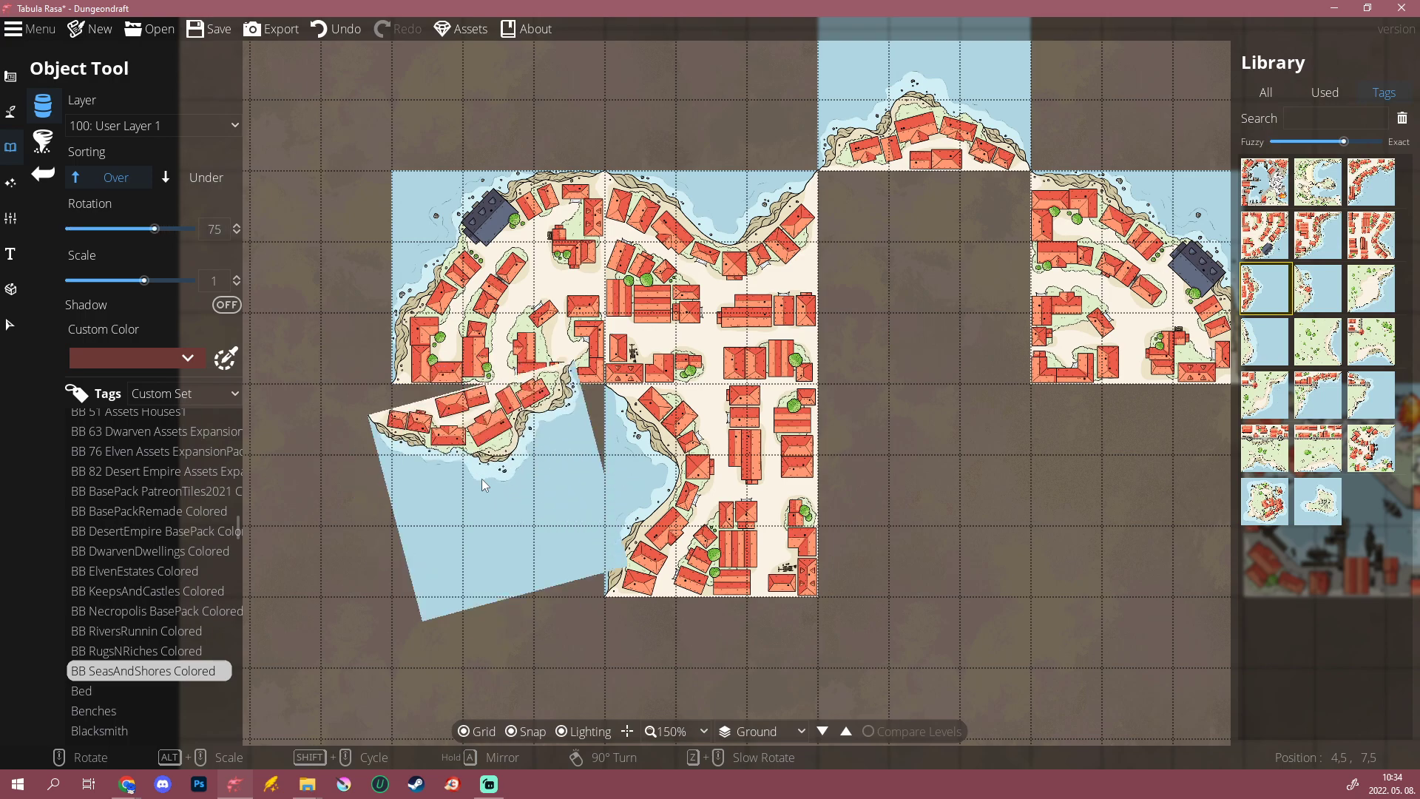
pyautogui.scroll(1, 482, 479)
pyautogui.click(482, 479)
pyautogui.scroll(-1, 863, 528)
pyautogui.scroll(-2, 867, 532)
pyautogui.moveTo(948, 636); pyautogui.dragTo(749, 539)
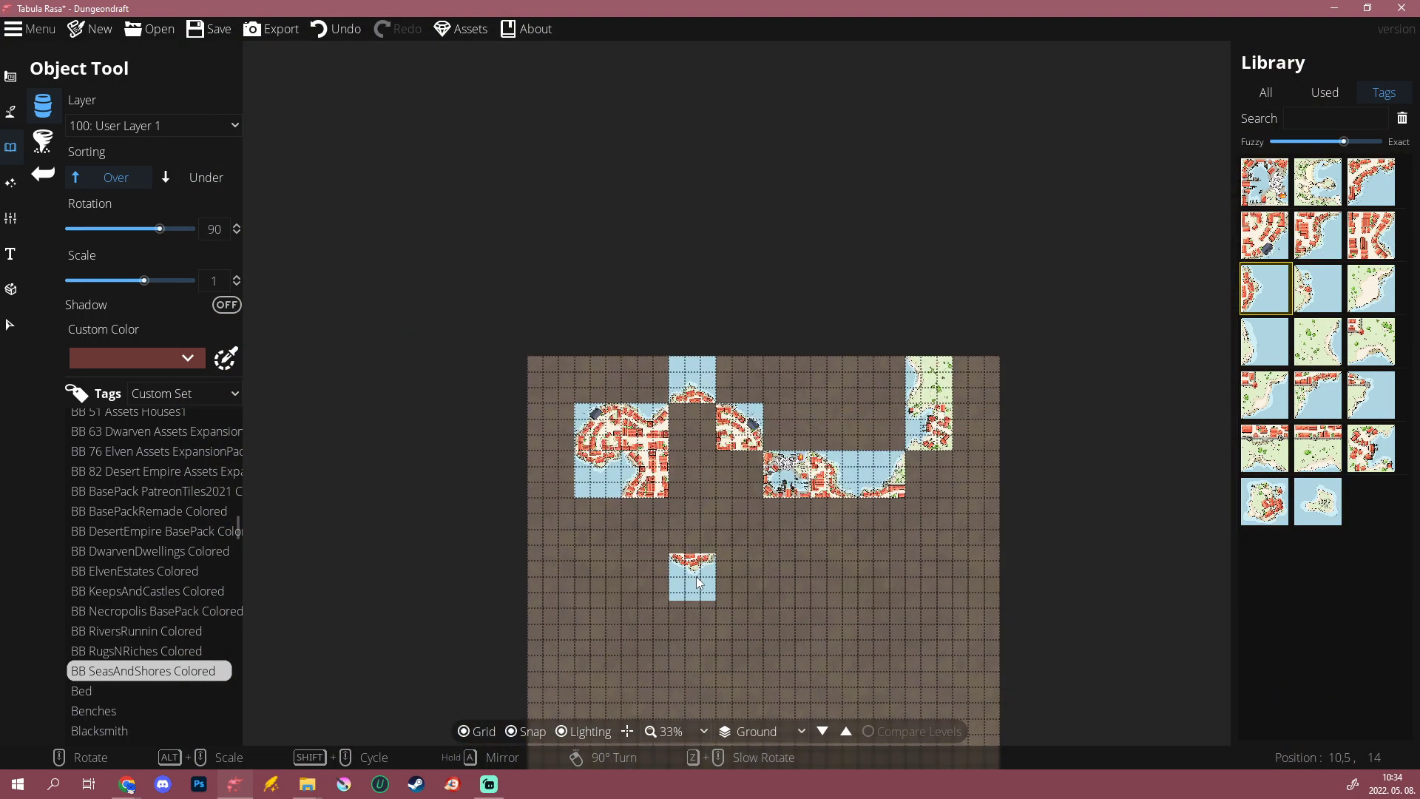
# Step: Undo the placements of the open-sea cliff tile and the Cliff Houses 4 tile beside it
pyautogui.scroll(2, 684, 566)
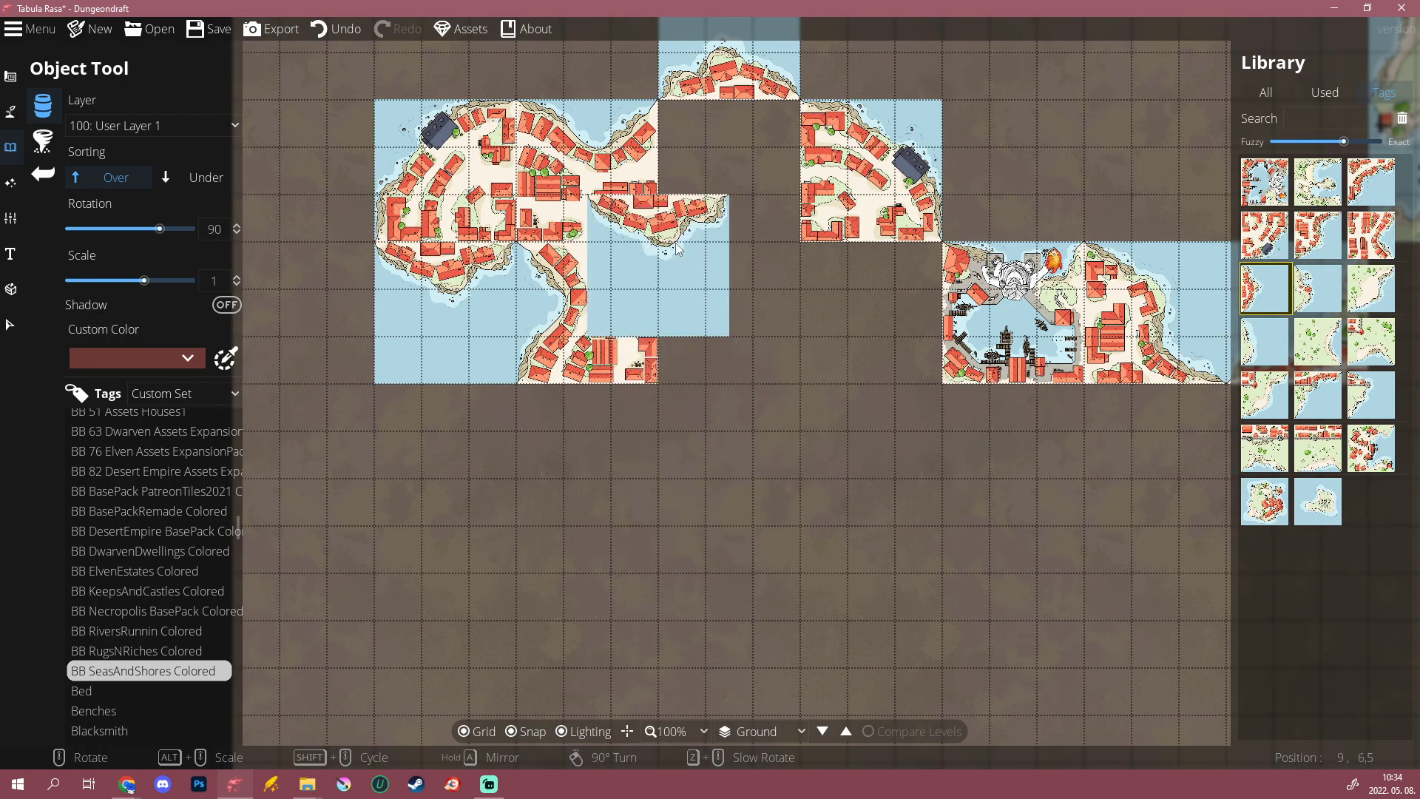
pyautogui.scroll(1, 691, 565)
pyautogui.hotkey('ctrl', 'z')
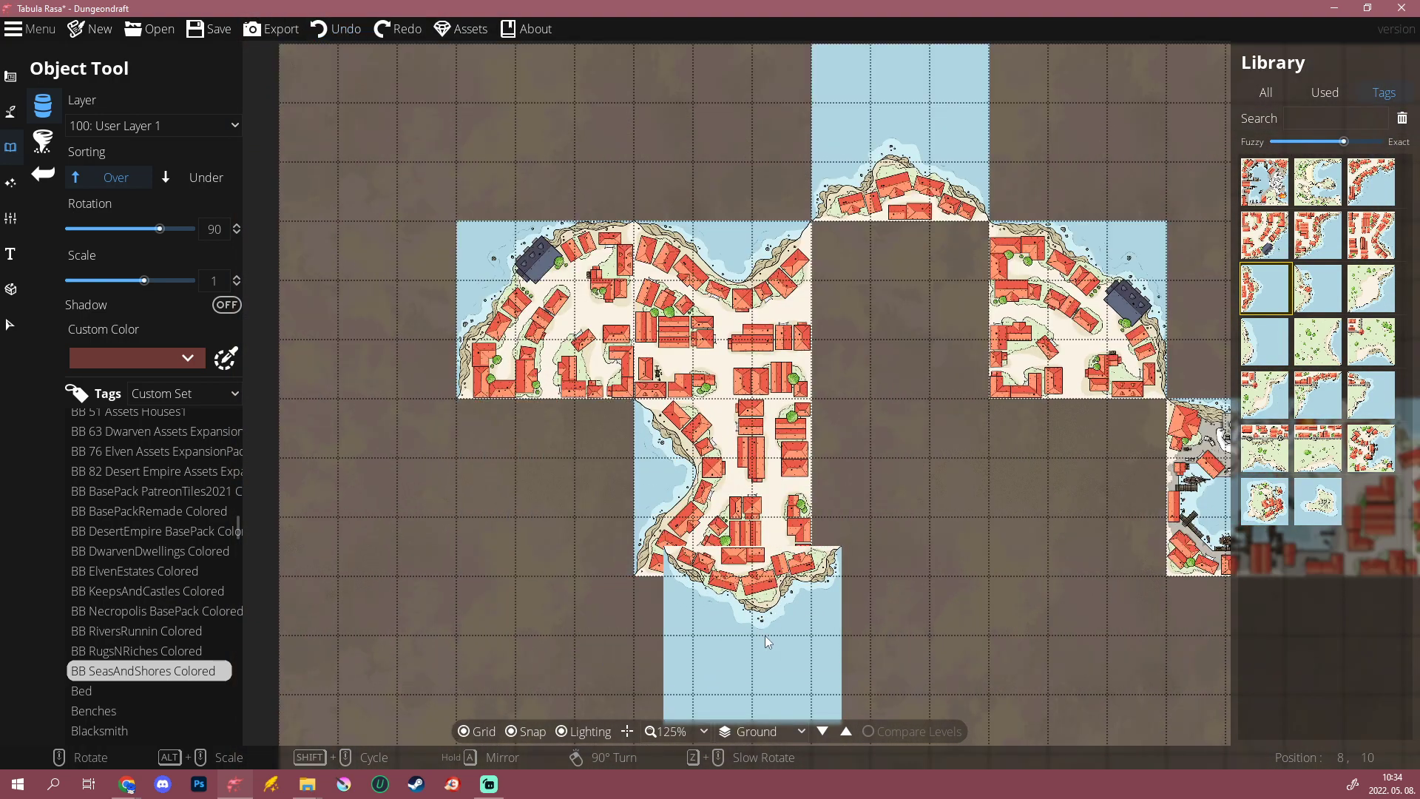
pyautogui.hotkey('ctrl', 'z')
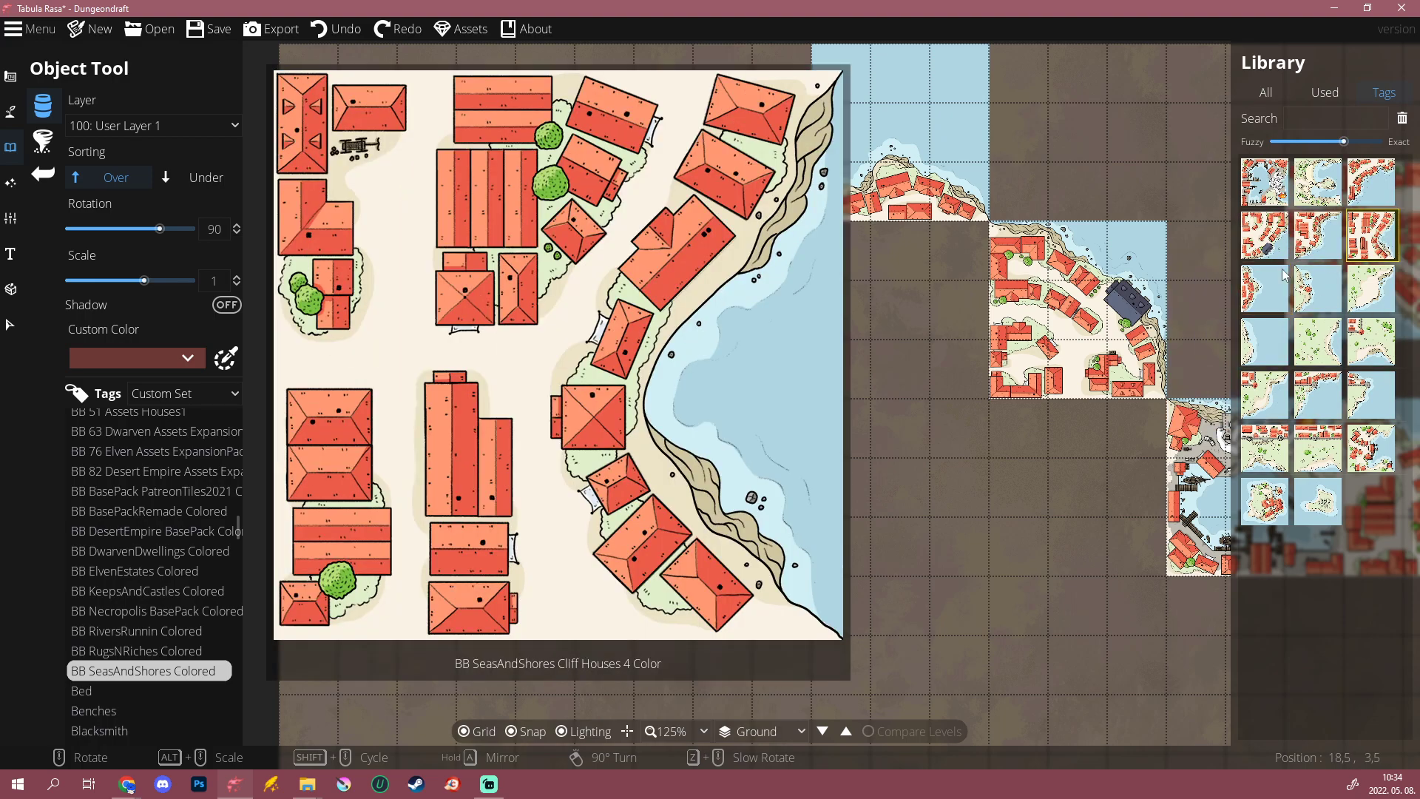
# Step: Place the Cliff Houses 4 tile mirrored at 0 degrees, directly below the westernmost Cliff Houses 2 tile
pyautogui.click(1371, 235)
pyautogui.scroll(-6, 560, 484)
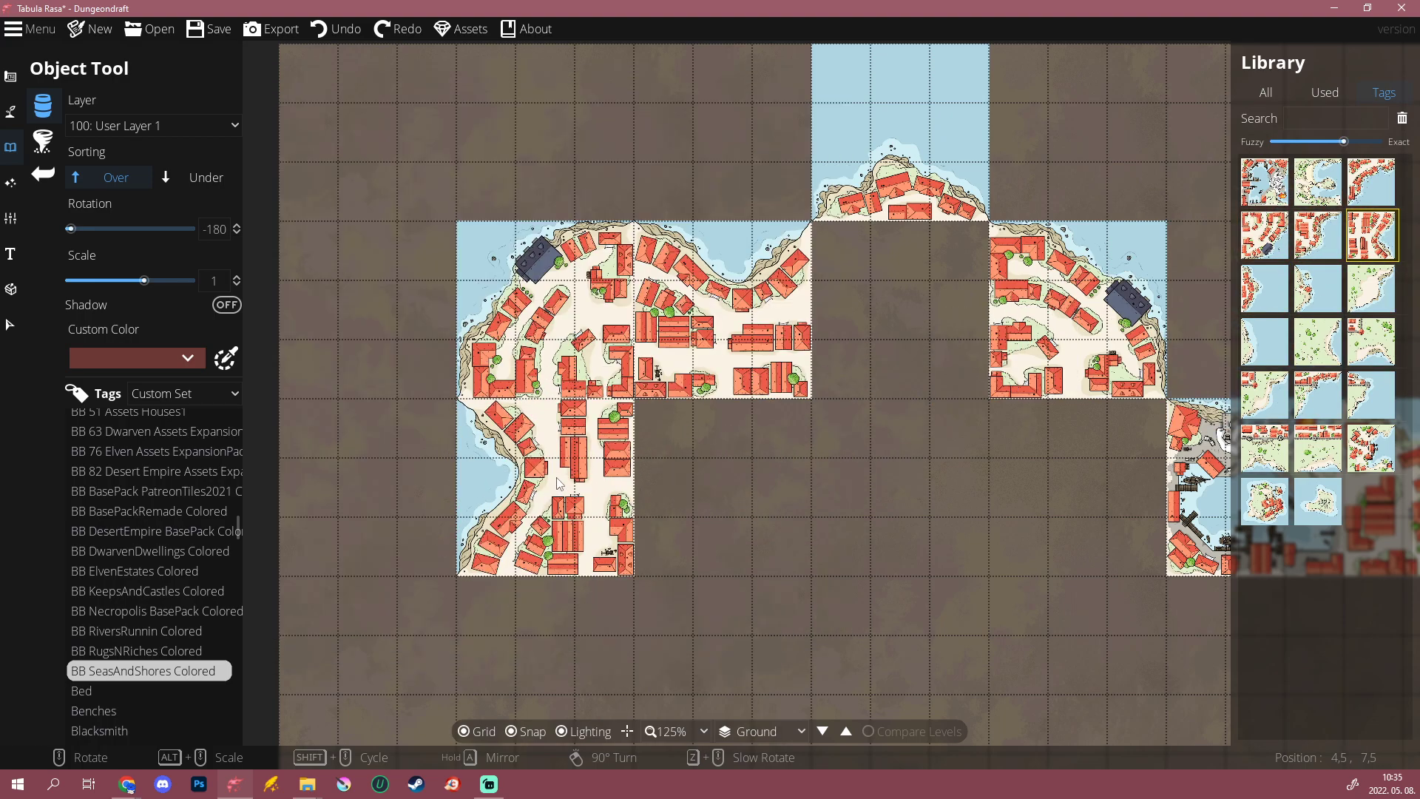
pyautogui.scroll(-11, 559, 484)
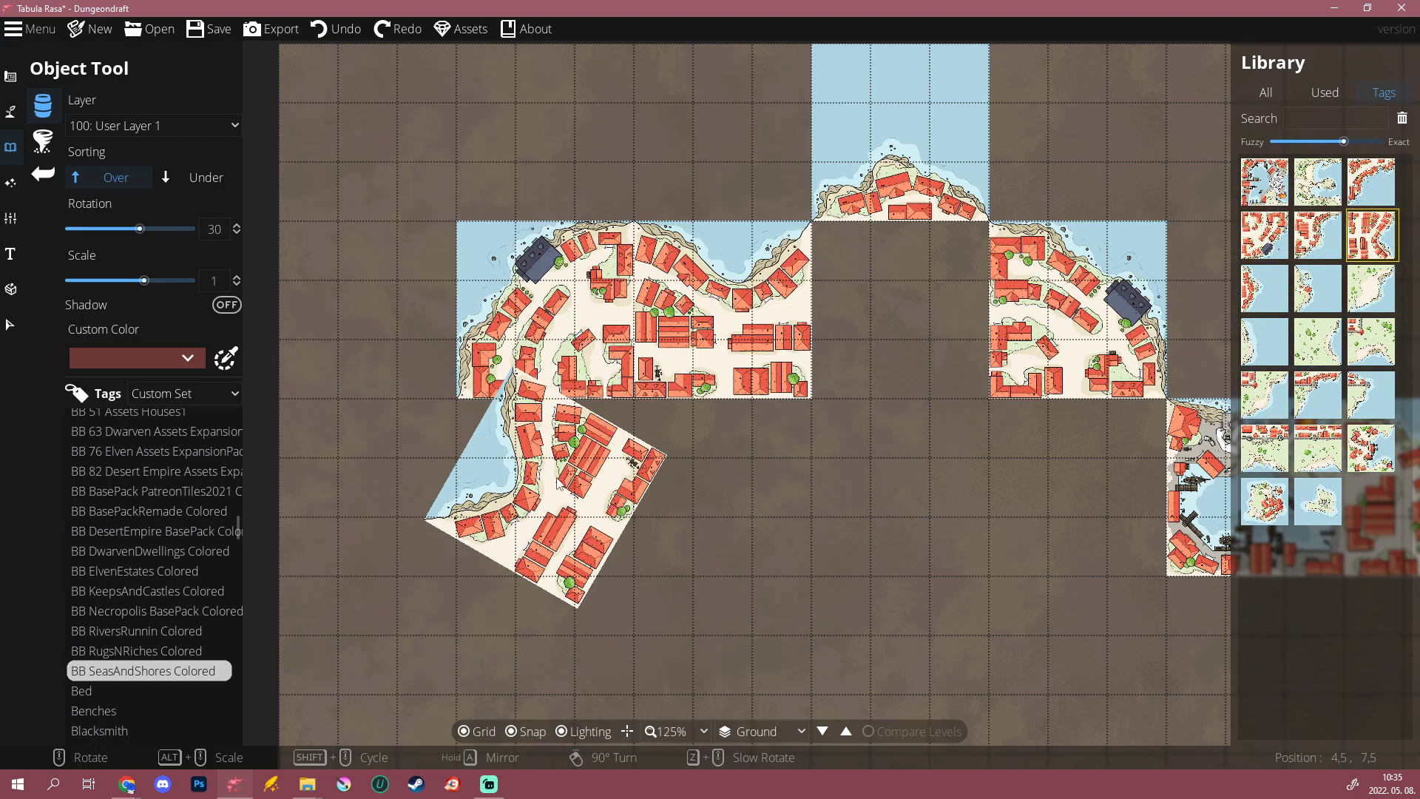
pyautogui.scroll(-1, 560, 485)
pyautogui.click(560, 484)
pyautogui.press('a')
pyautogui.scroll(1, 747, 545)
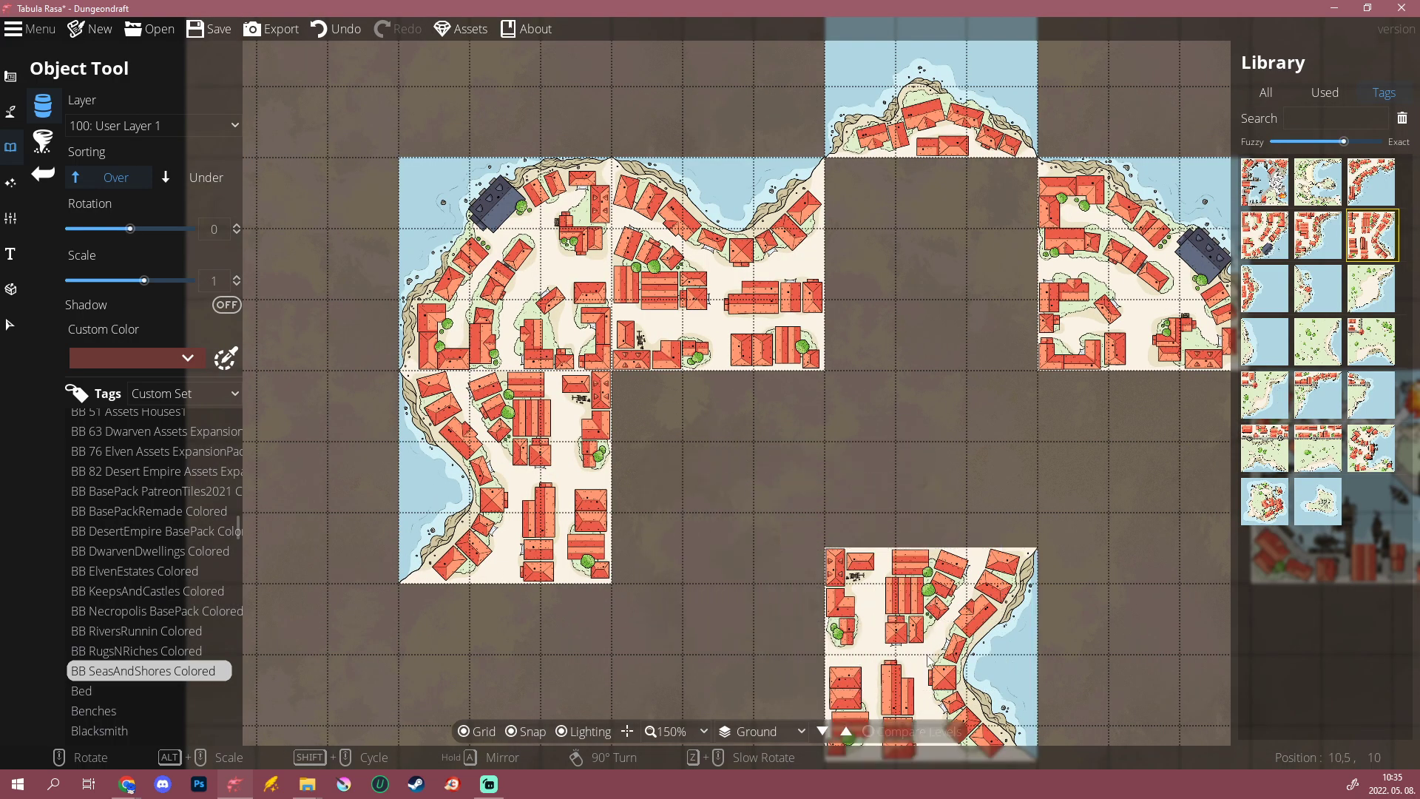
pyautogui.scroll(-5, 843, 640)
pyautogui.scroll(4, 843, 640)
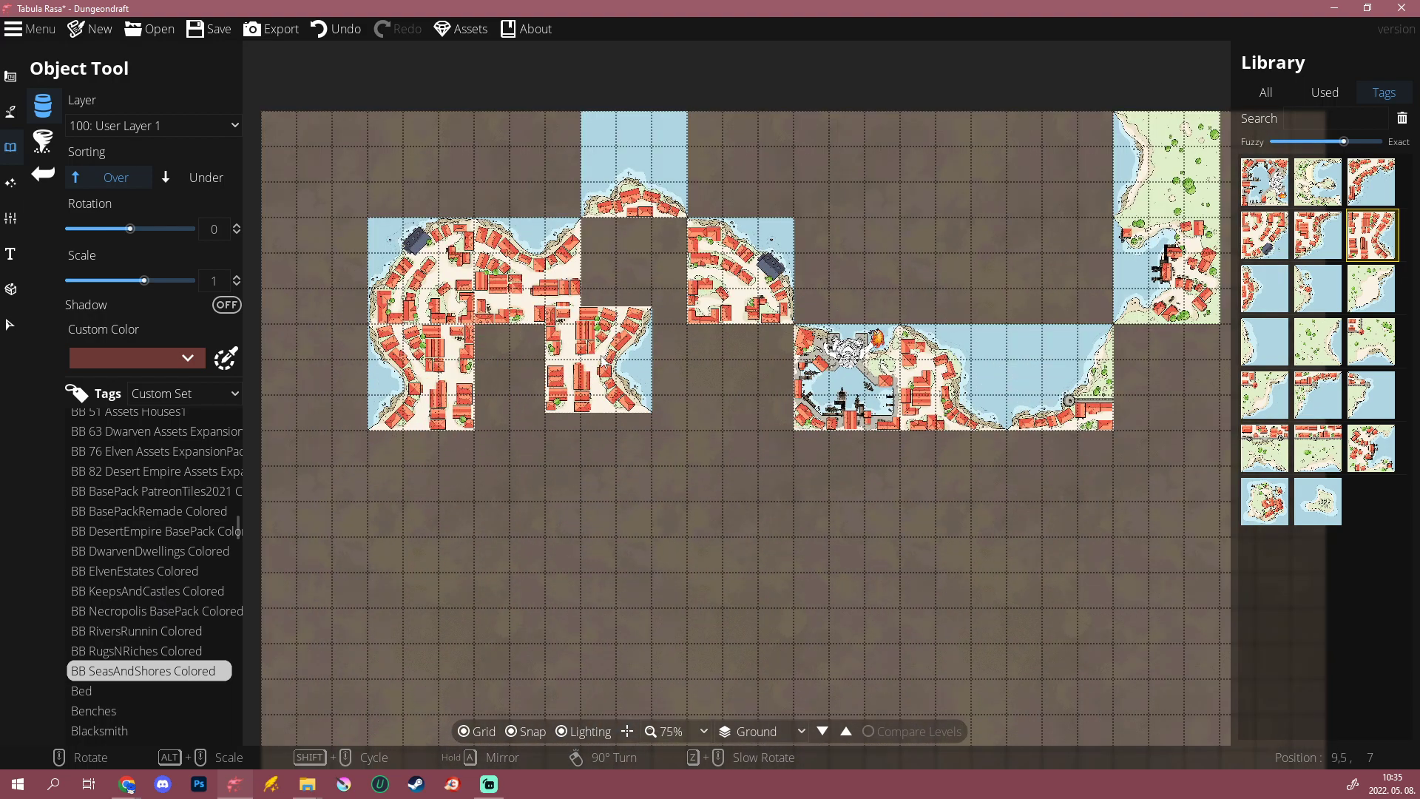
pyautogui.moveTo(595, 394); pyautogui.dragTo(812, 488)
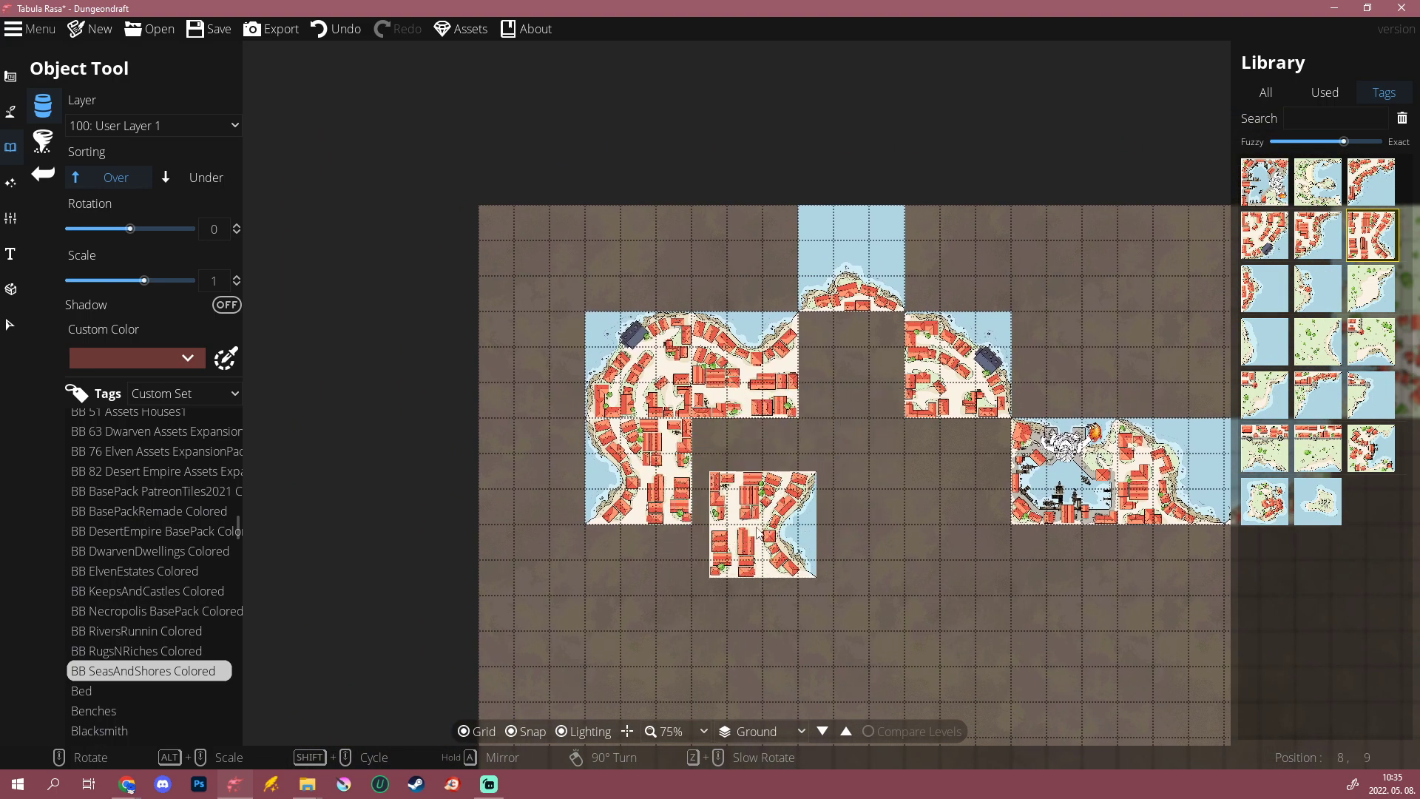
pyautogui.scroll(3, 747, 515)
# Step: Replace the mirrored Cliff Houses 4 tile with an unmirrored one at -180 degrees in the same spot
pyautogui.hotkey('ctrl', 'z')
pyautogui.scroll(-6, 555, 455)
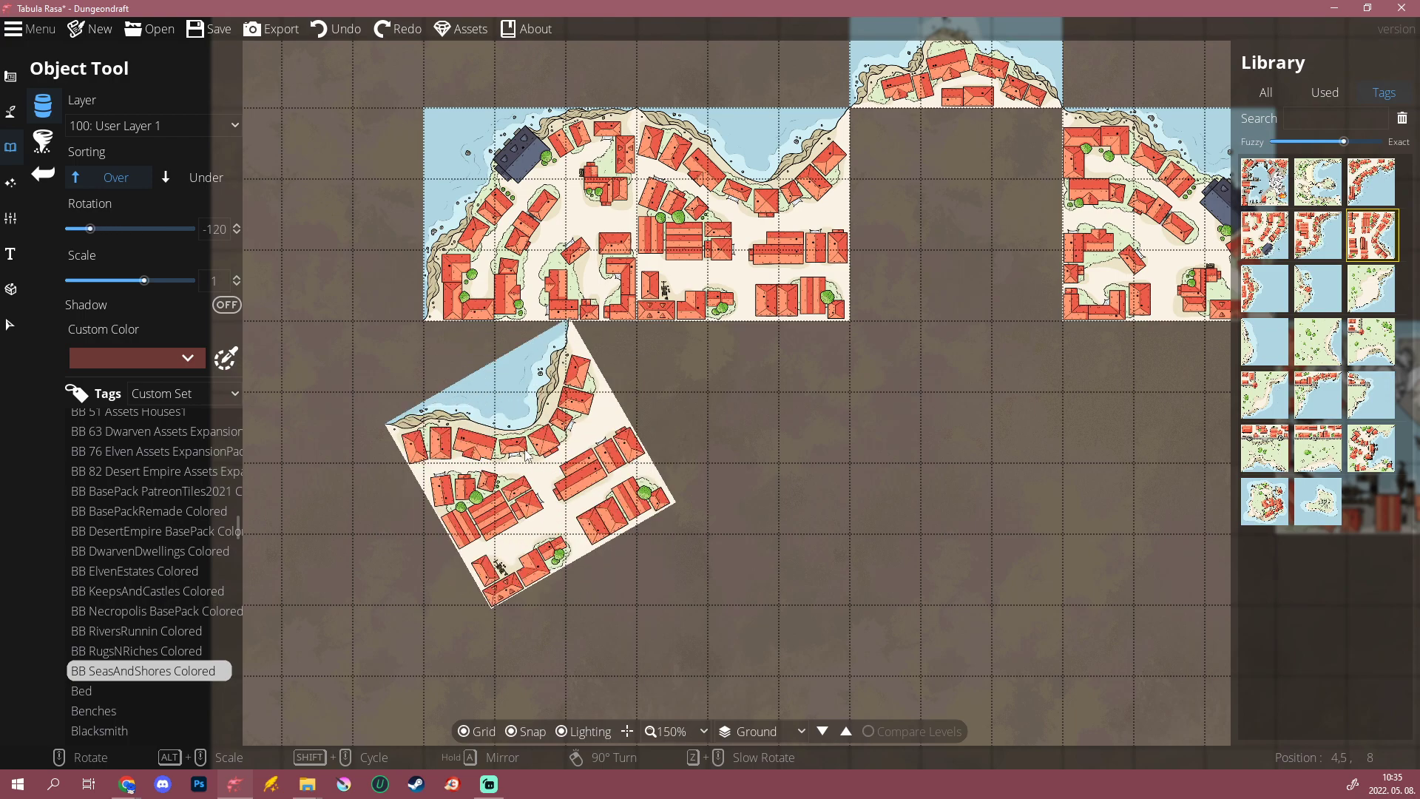
pyautogui.click(521, 421)
pyautogui.scroll(-4, 852, 517)
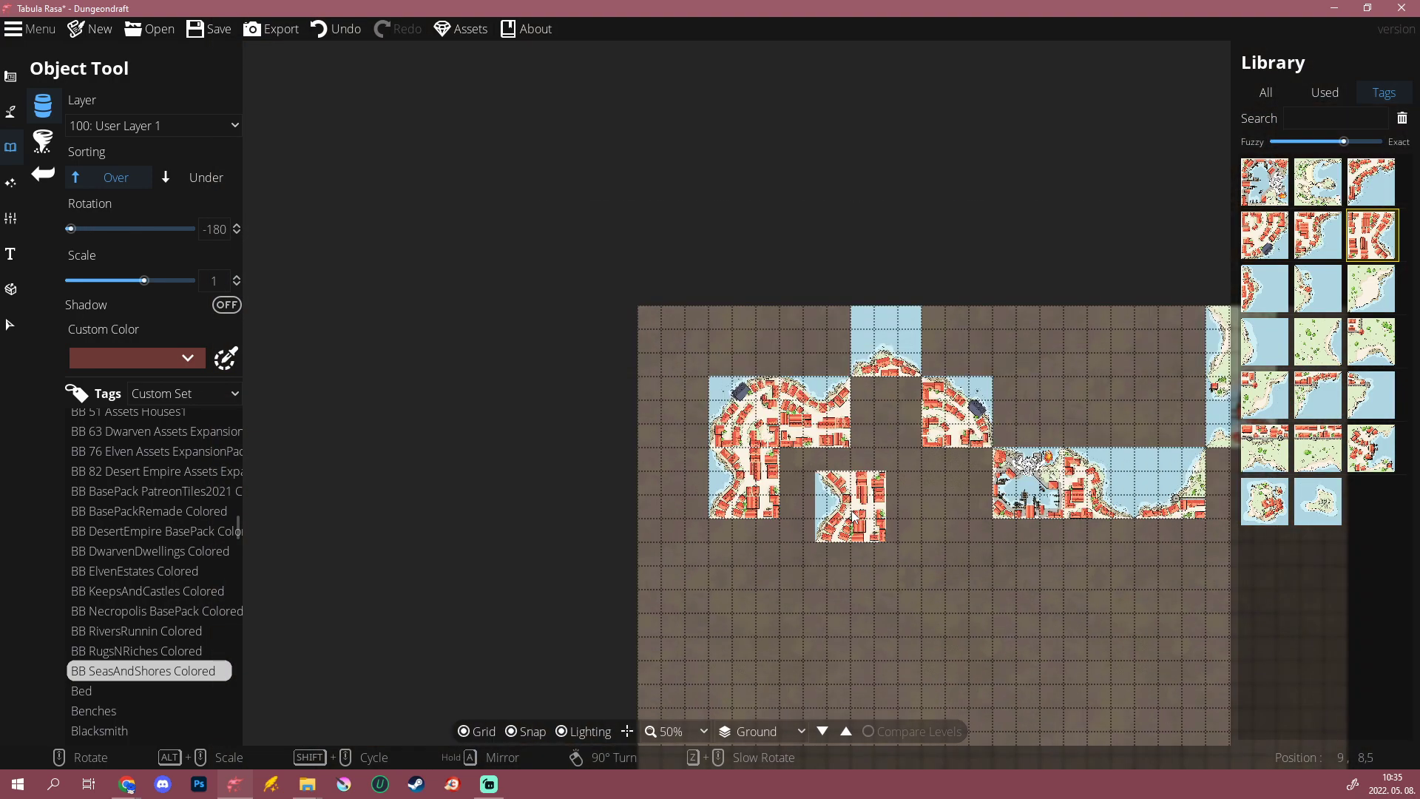
pyautogui.scroll(3, 885, 574)
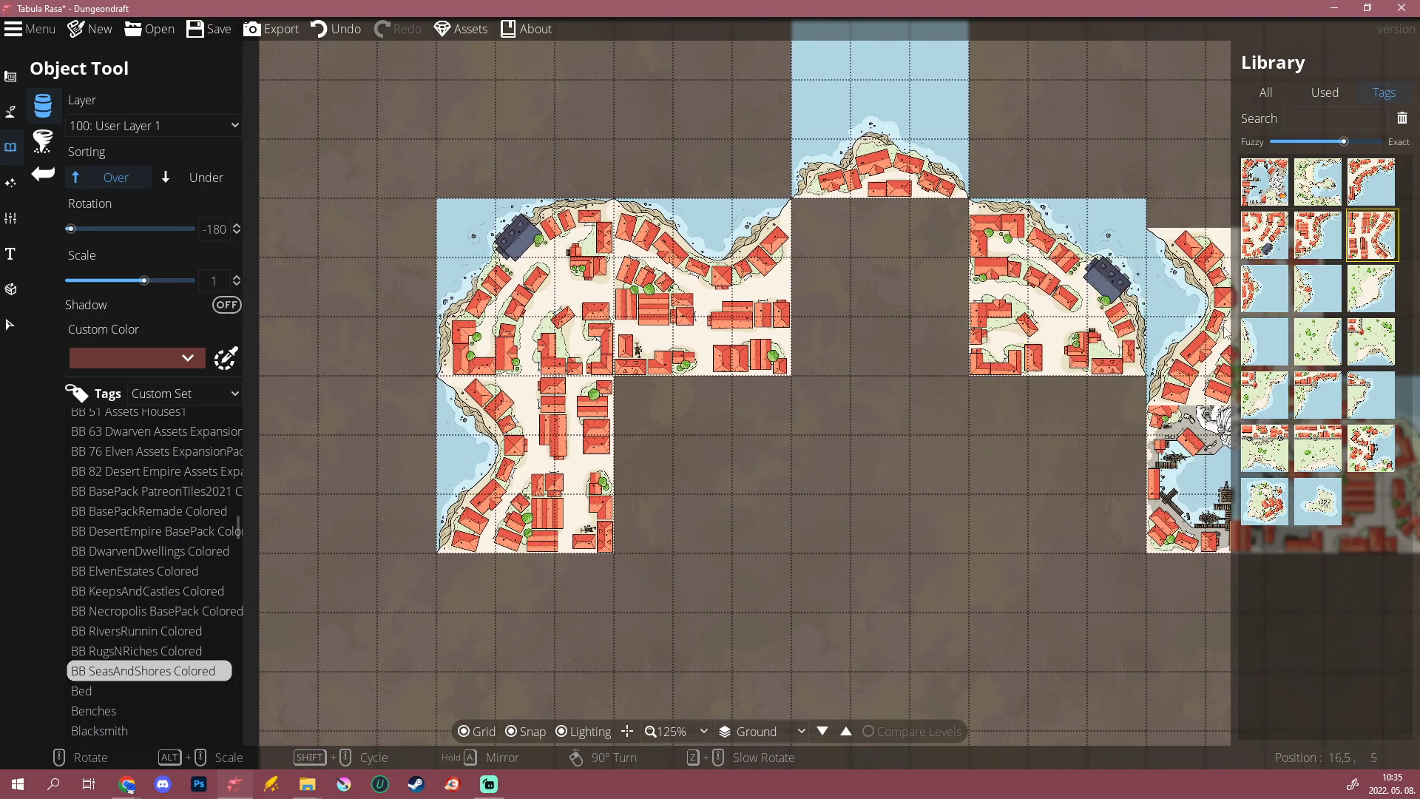
# Step: Place the open-sea cliff houses tile at -180 degrees on the map's left edge, diagonally below the Cliff Houses 4 tile
pyautogui.moveTo(1266, 286)
pyautogui.moveTo(584, 669); pyautogui.dragTo(744, 360)
pyautogui.click(514, 336)
# Step: Browse the RugsNRiches, RiversRunnin and Necropolis BasePack sets and list the KeepsAndCastles Colored tiles
pyautogui.moveTo(1303, 244)
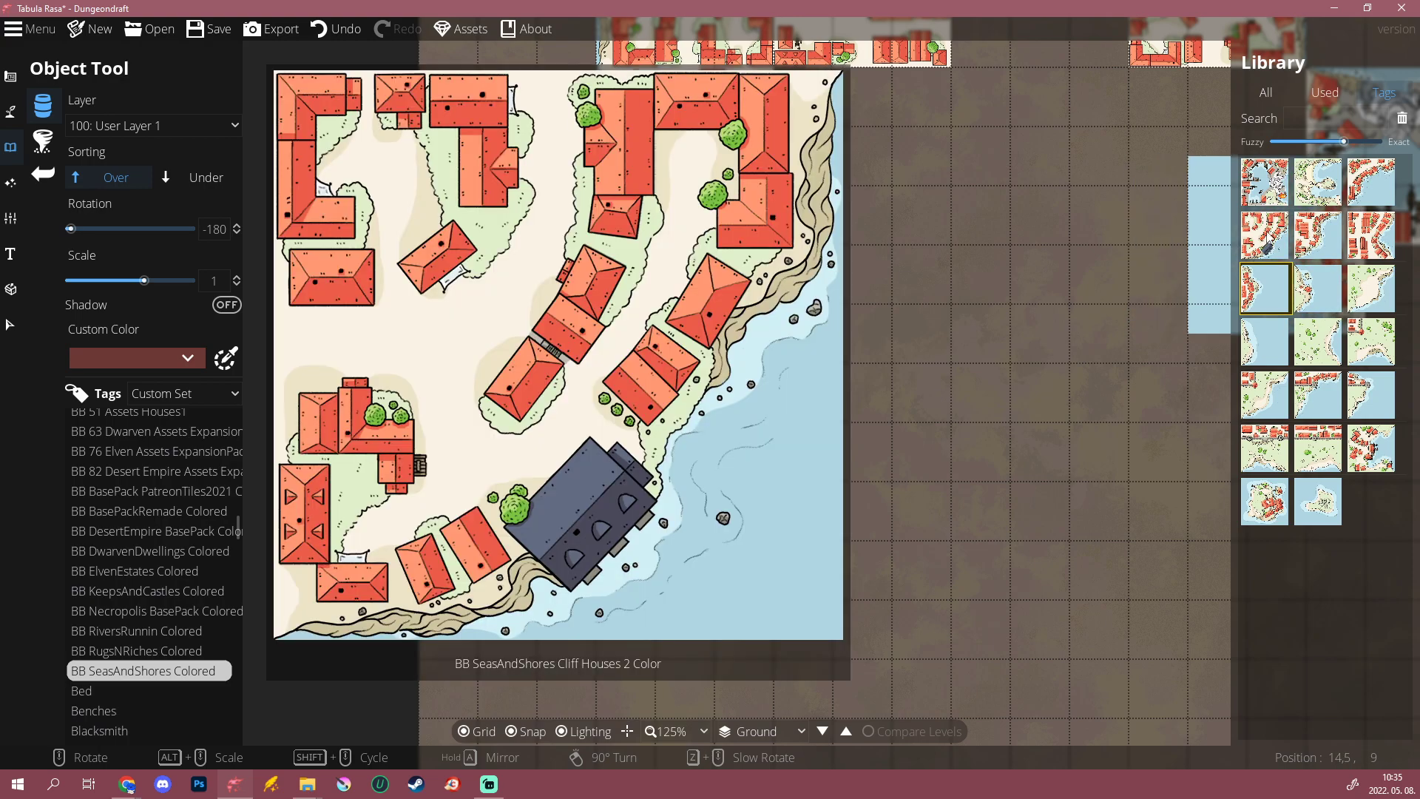
pyautogui.moveTo(1329, 296)
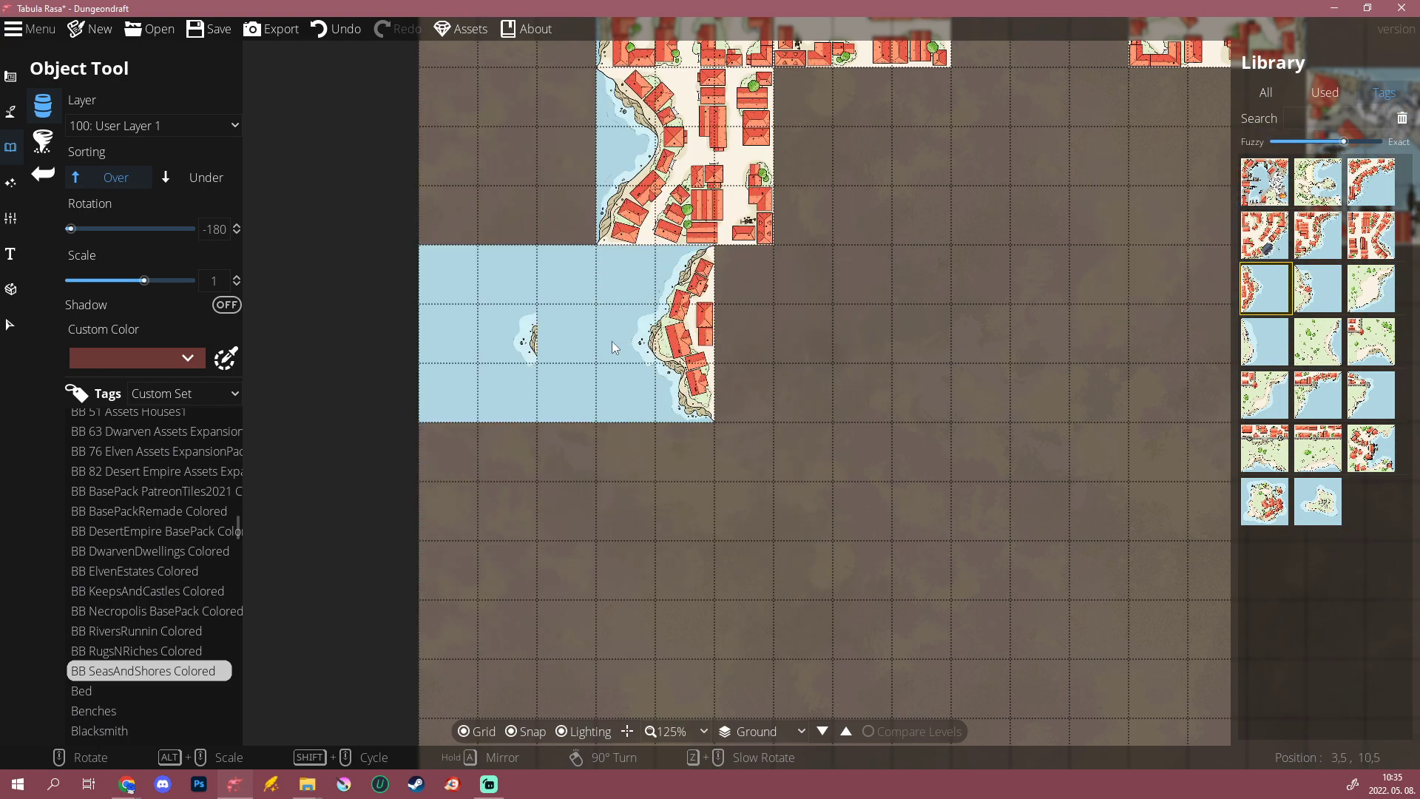
pyautogui.click(146, 653)
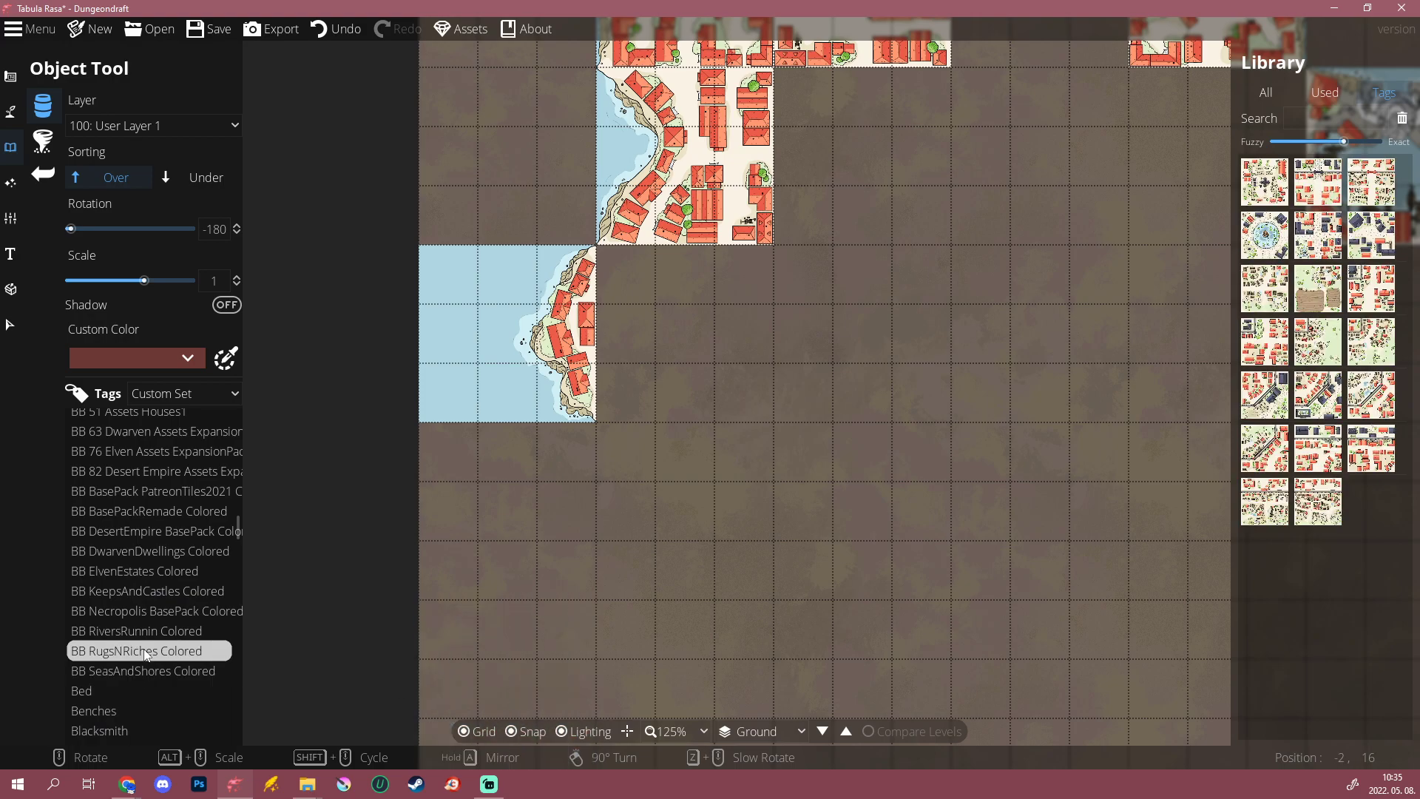
pyautogui.click(148, 633)
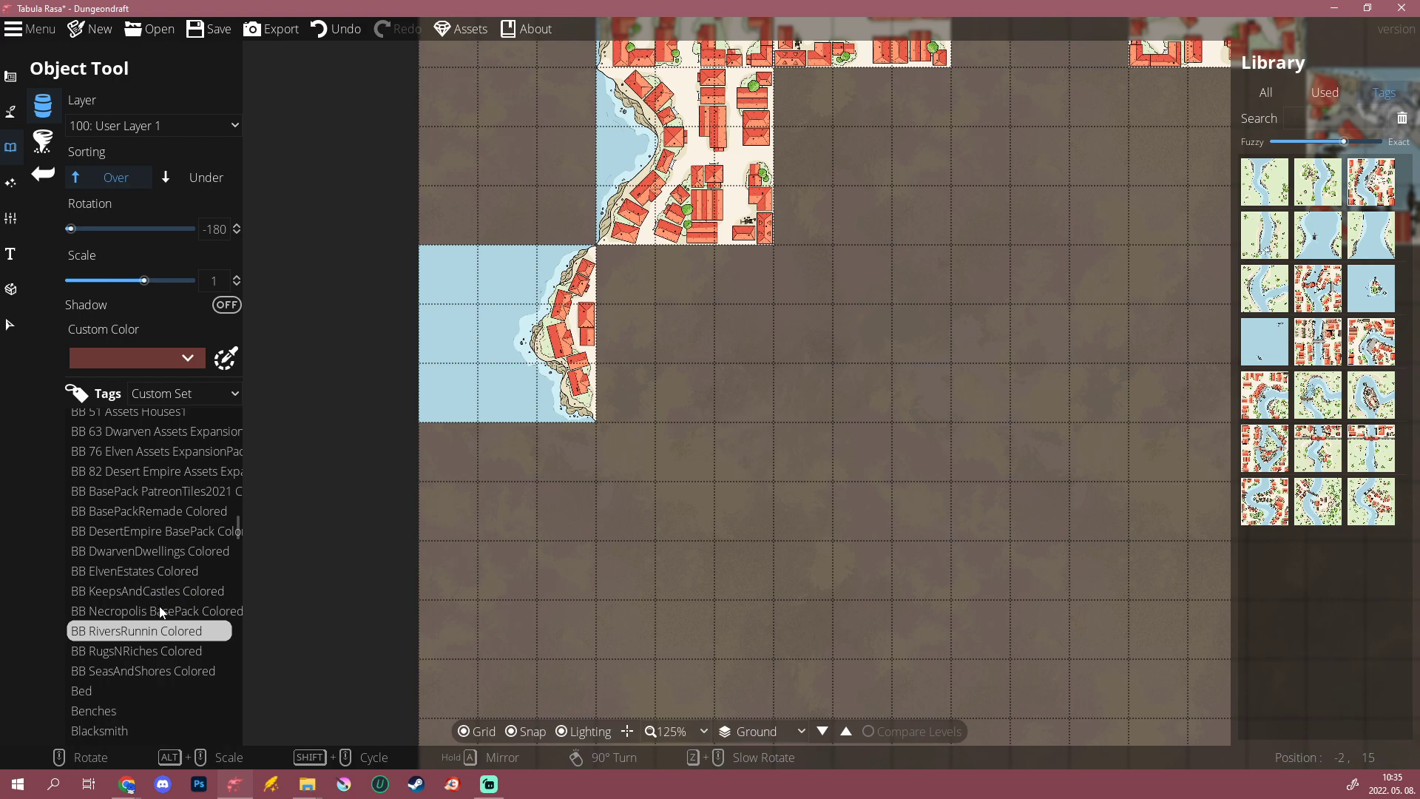
pyautogui.click(158, 611)
pyautogui.click(160, 590)
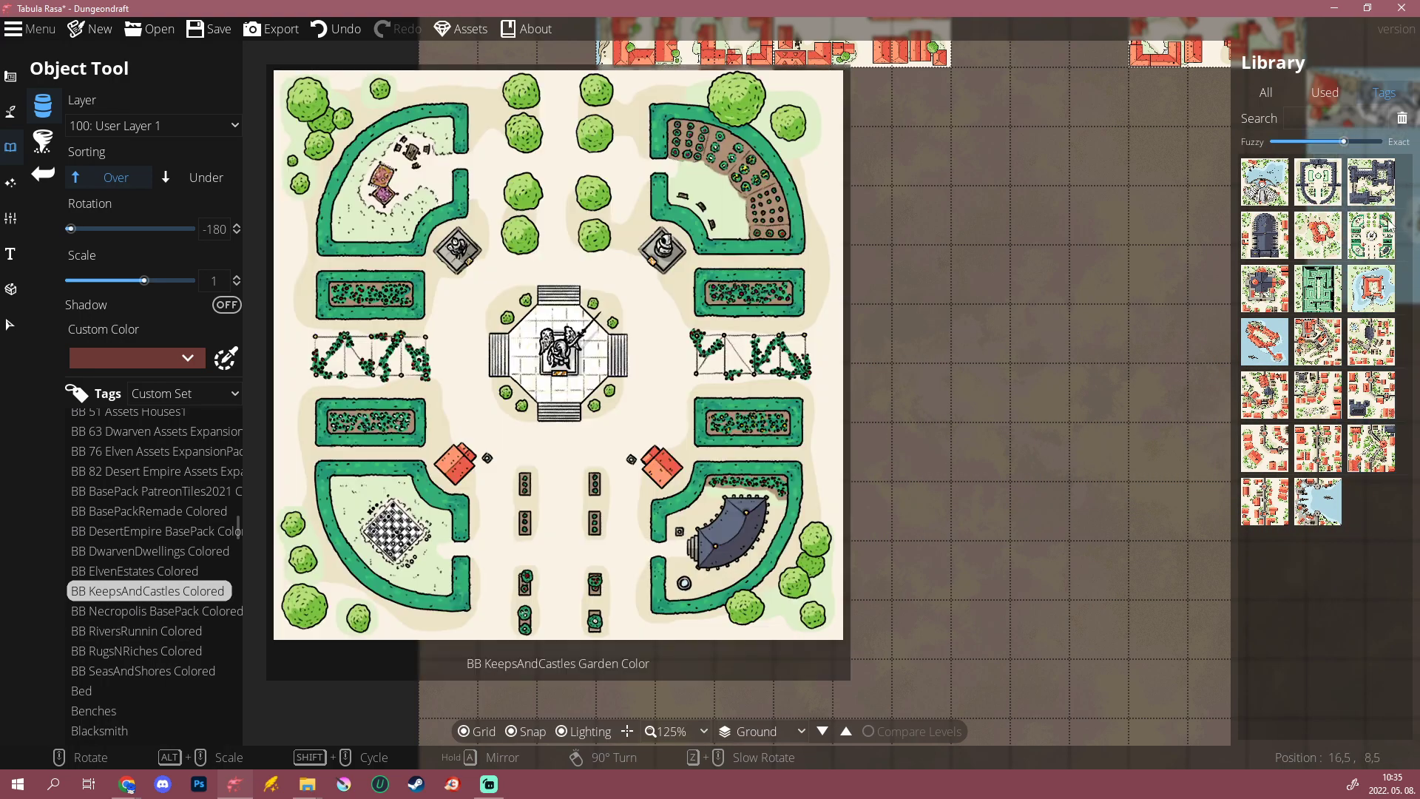
# Step: Place the KeepsAndCastles harbour tile with two round towers at -180 degrees, diagonally below and right of the open-sea cliff tile
pyautogui.click(1318, 501)
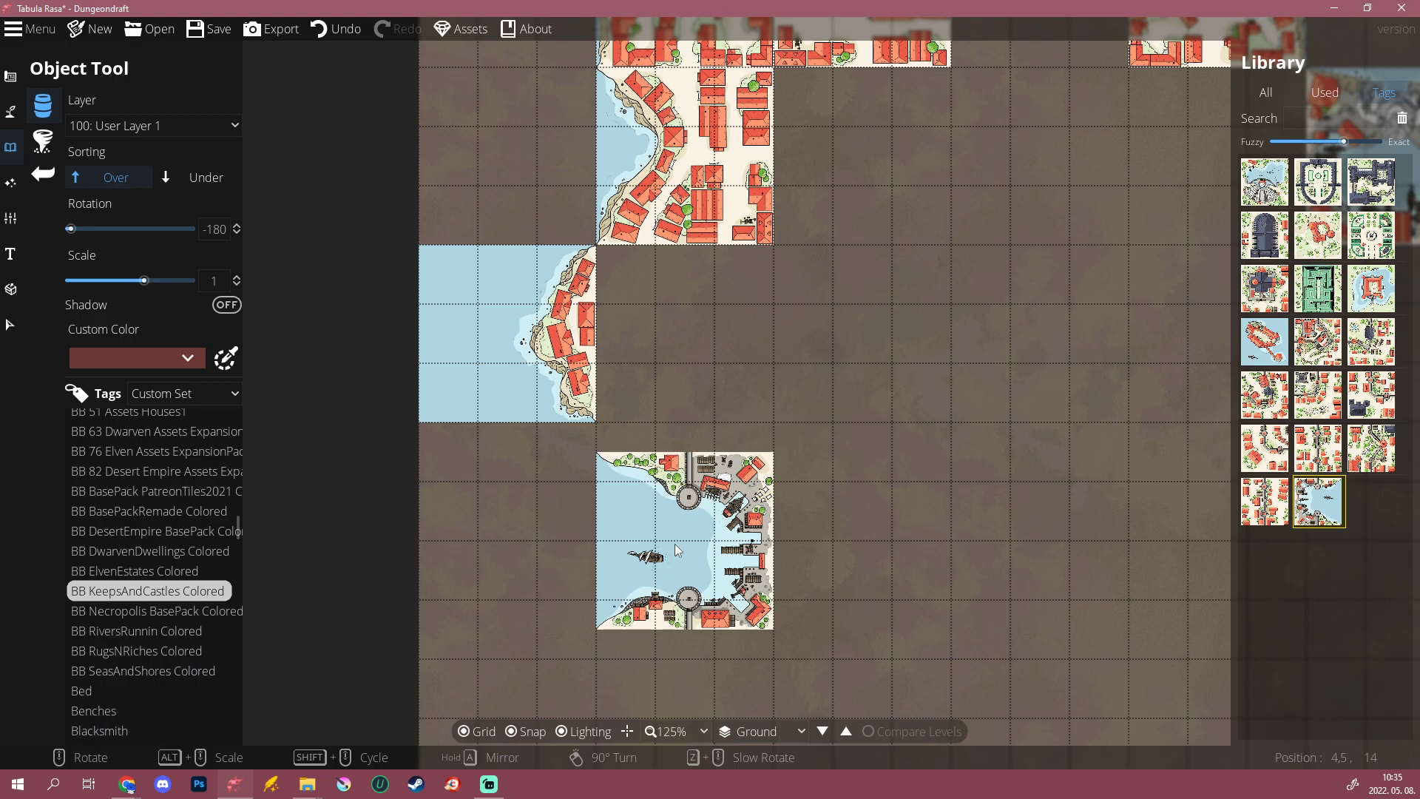
pyautogui.scroll(-4, 682, 507)
pyautogui.scroll(4, 682, 507)
pyautogui.click(677, 503)
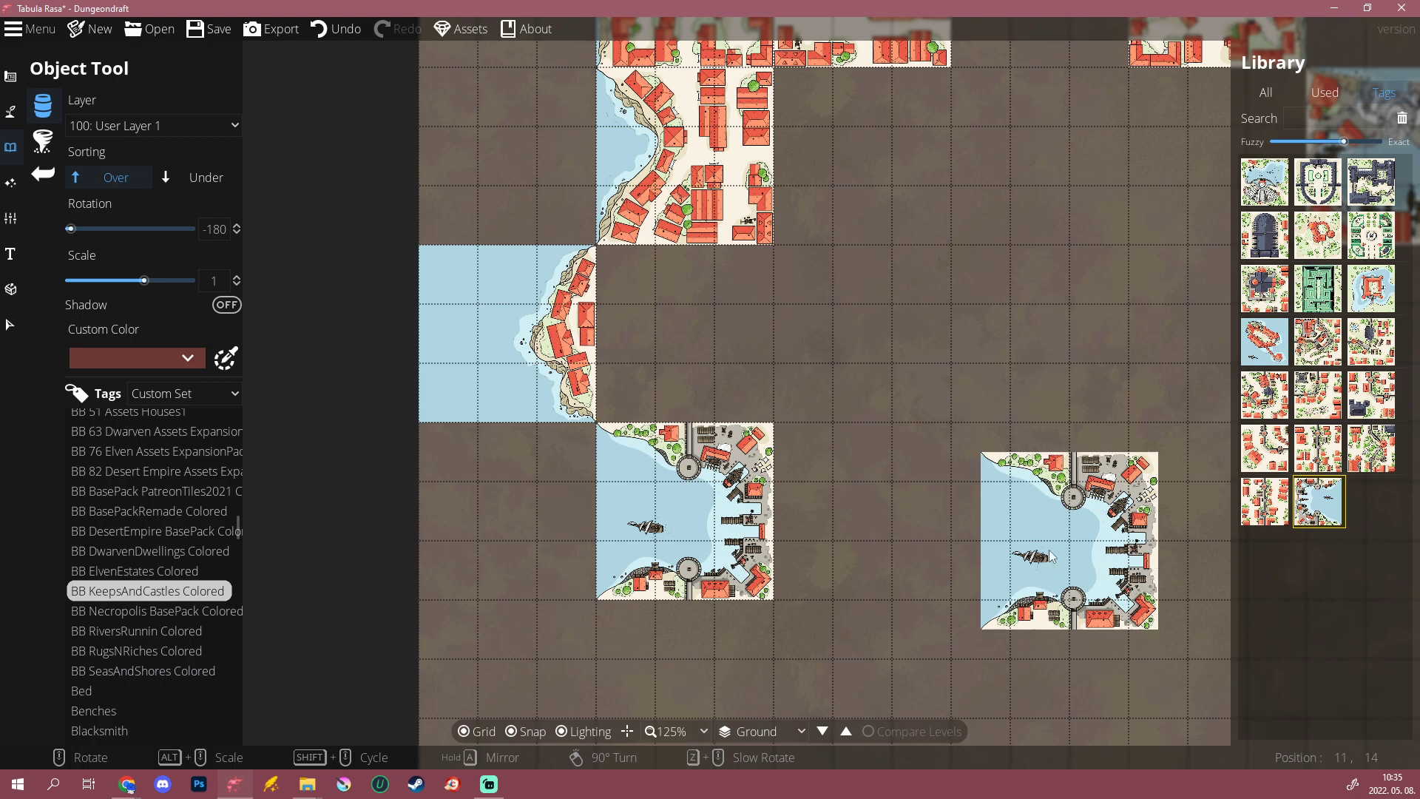
# Step: Browse the ElvenEstates, DwarvenDwellings and DesertEmpire BasePack sets and list the BasePackRemade Colored tiles
pyautogui.click(165, 574)
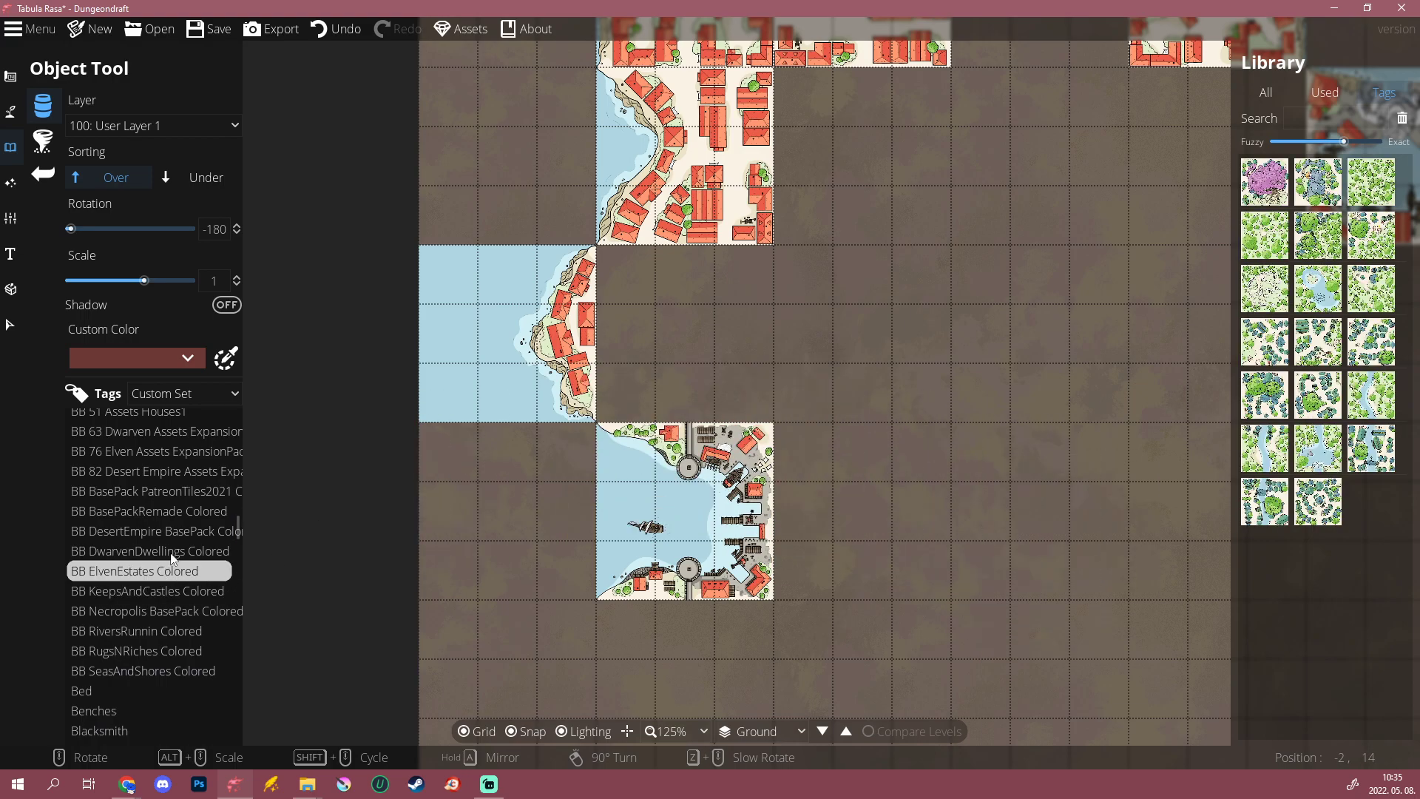
pyautogui.click(171, 553)
pyautogui.click(182, 533)
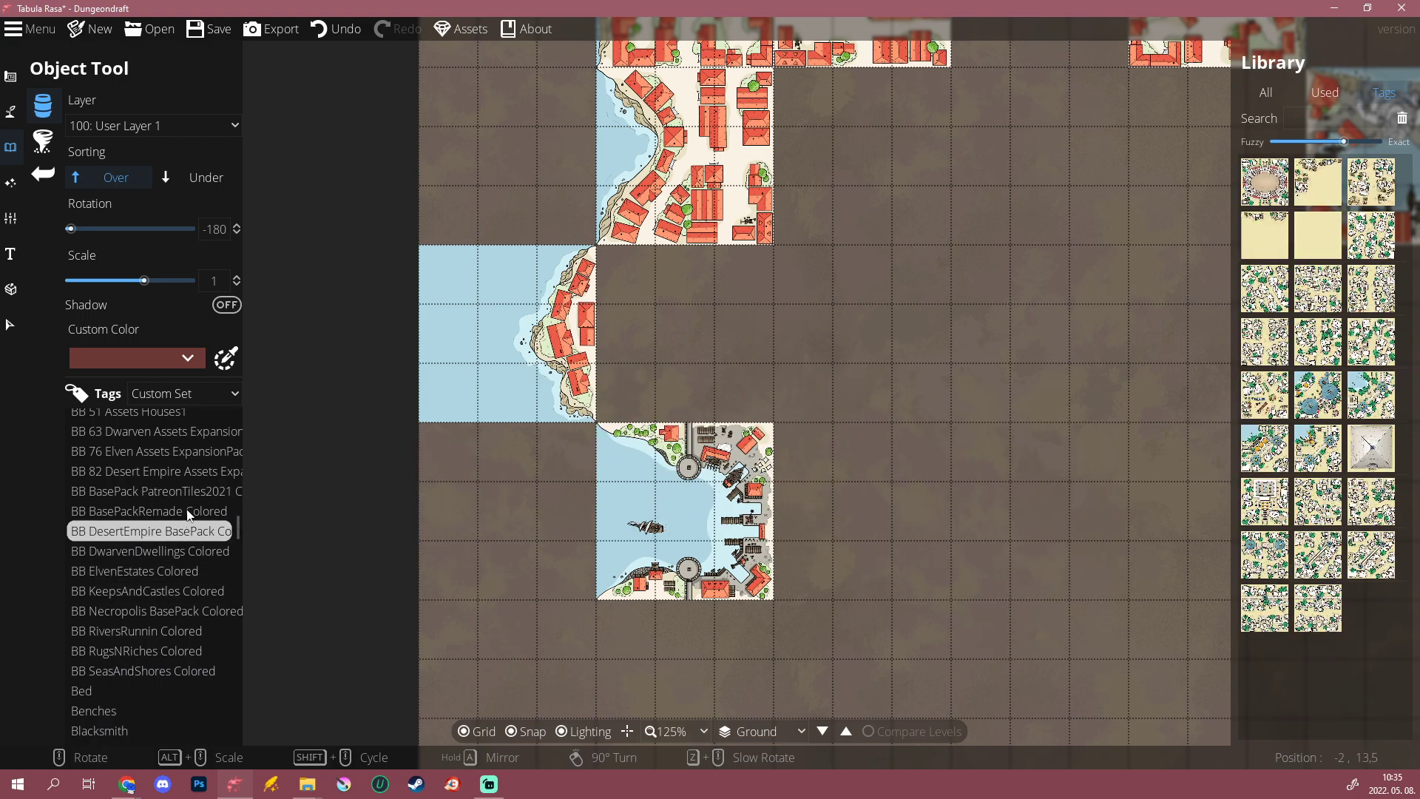
pyautogui.click(190, 511)
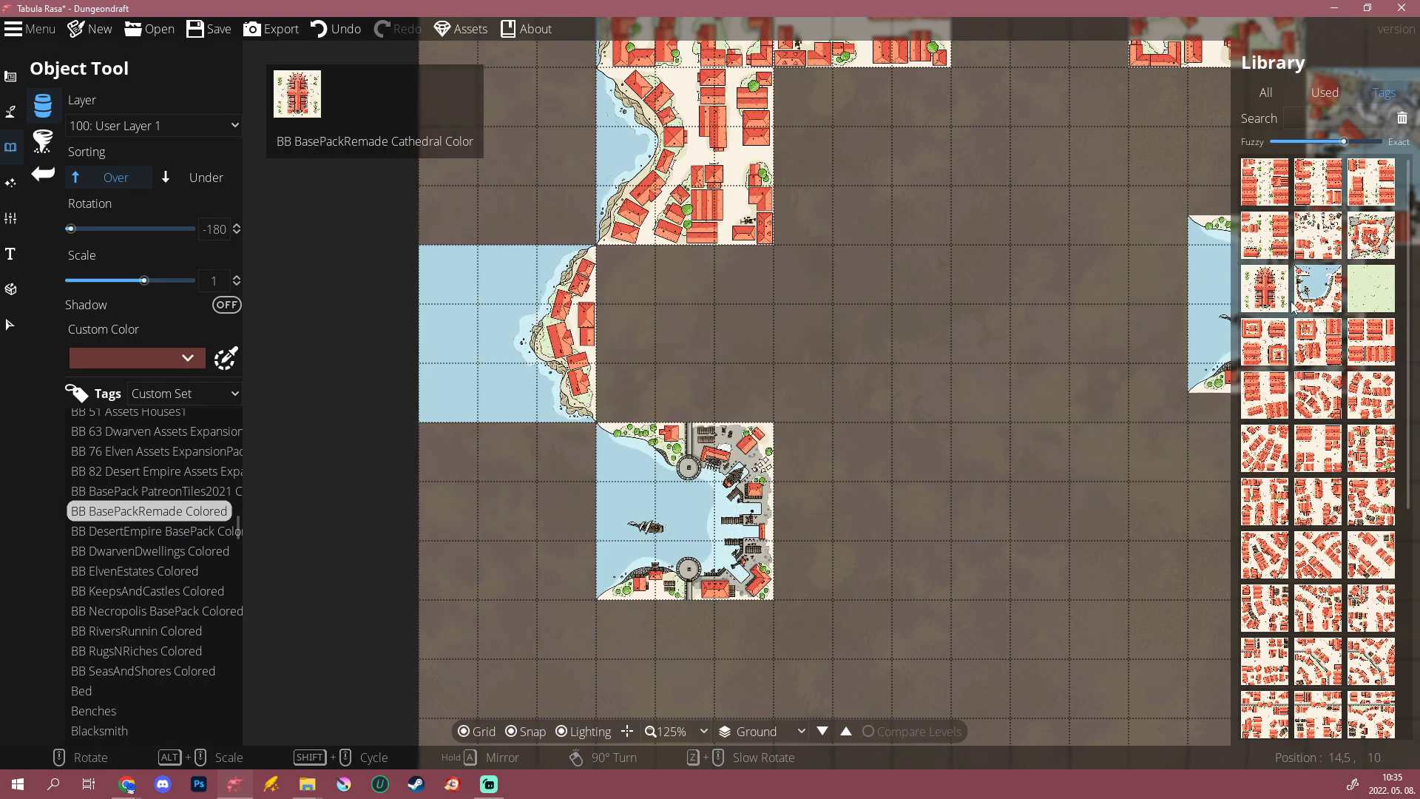
# Step: Try the BasePackRemade harbour tile at -90 degrees below and over the KeepsAndCastles harbour tile
pyautogui.click(1305, 299)
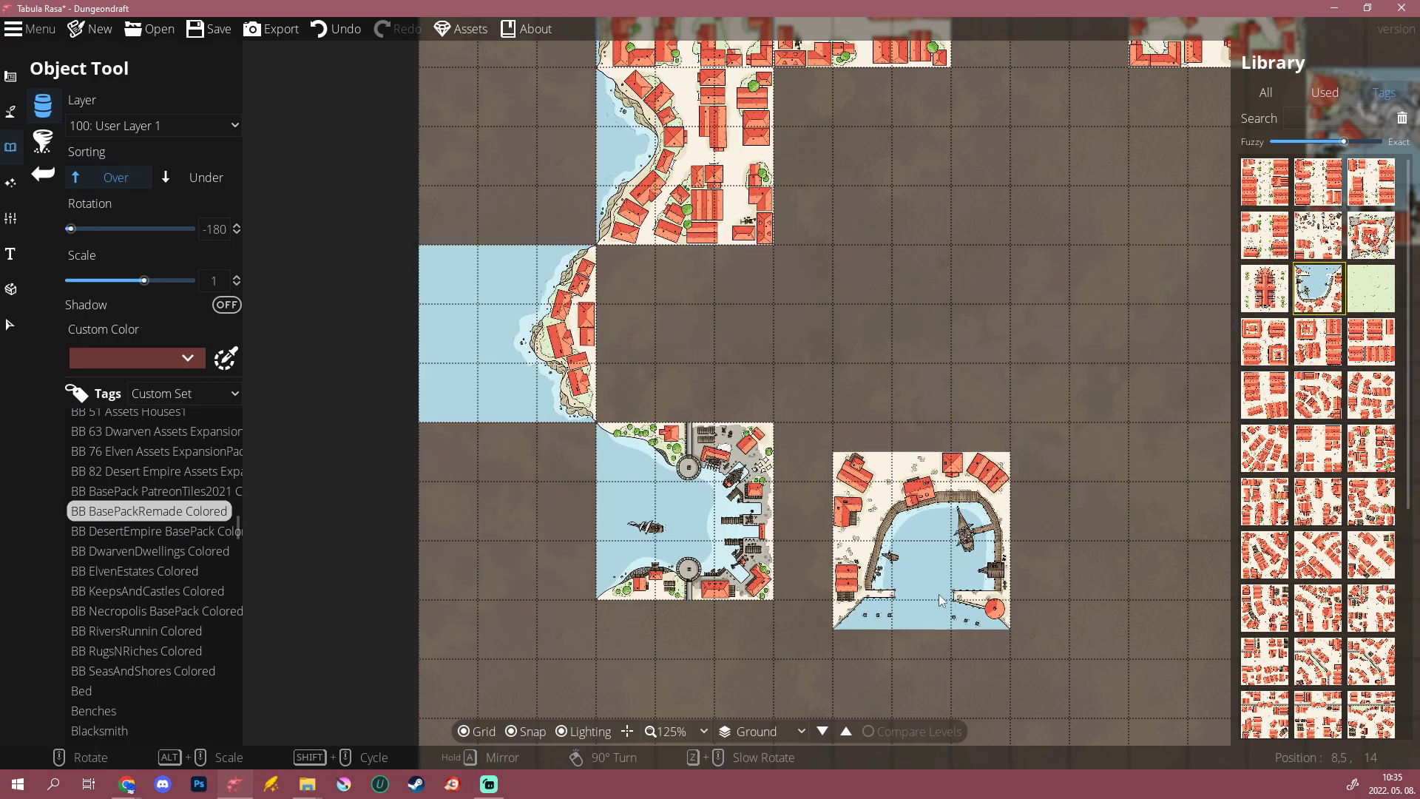
pyautogui.moveTo(910, 657); pyautogui.dragTo(825, 437)
pyautogui.scroll(7, 642, 510)
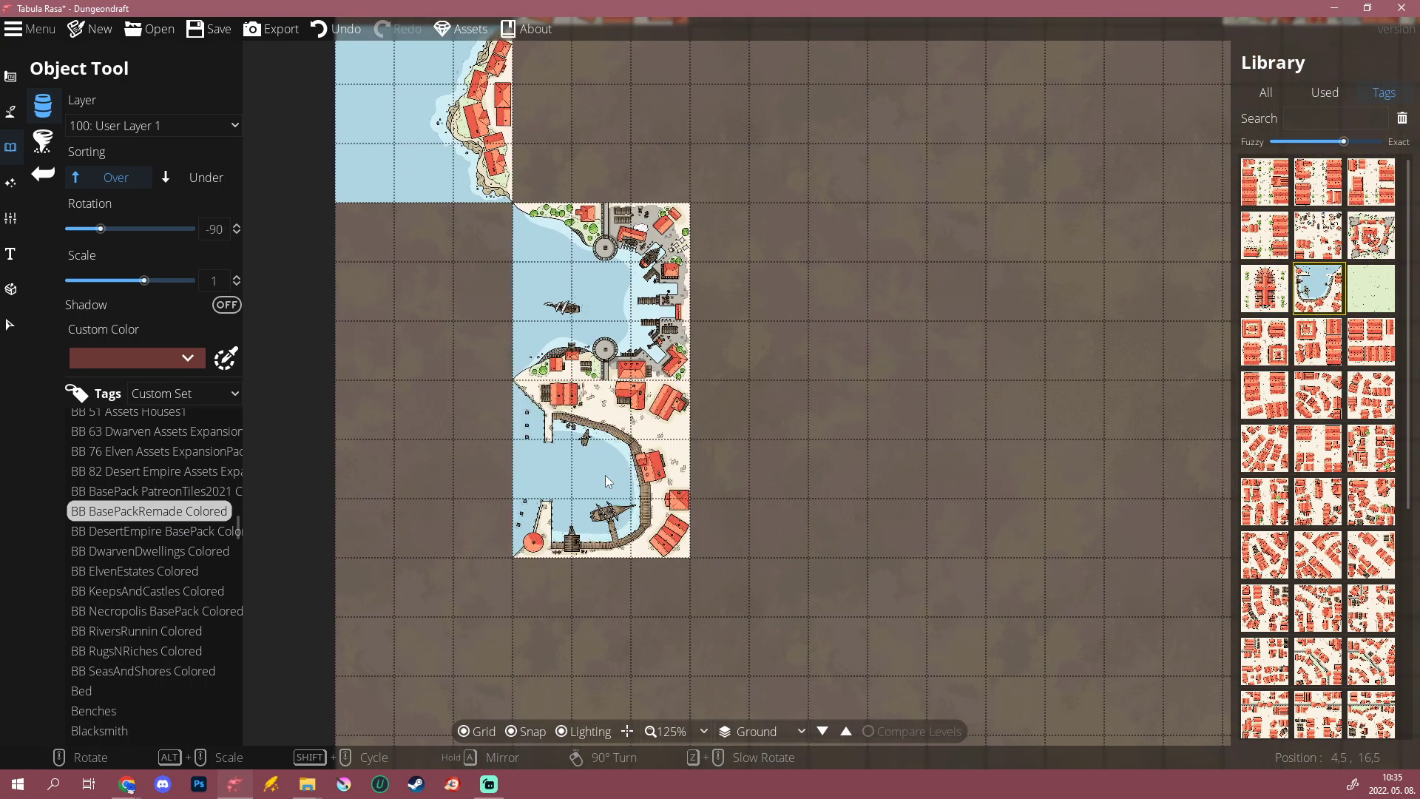
pyautogui.moveTo(593, 297); pyautogui.dragTo(582, 517)
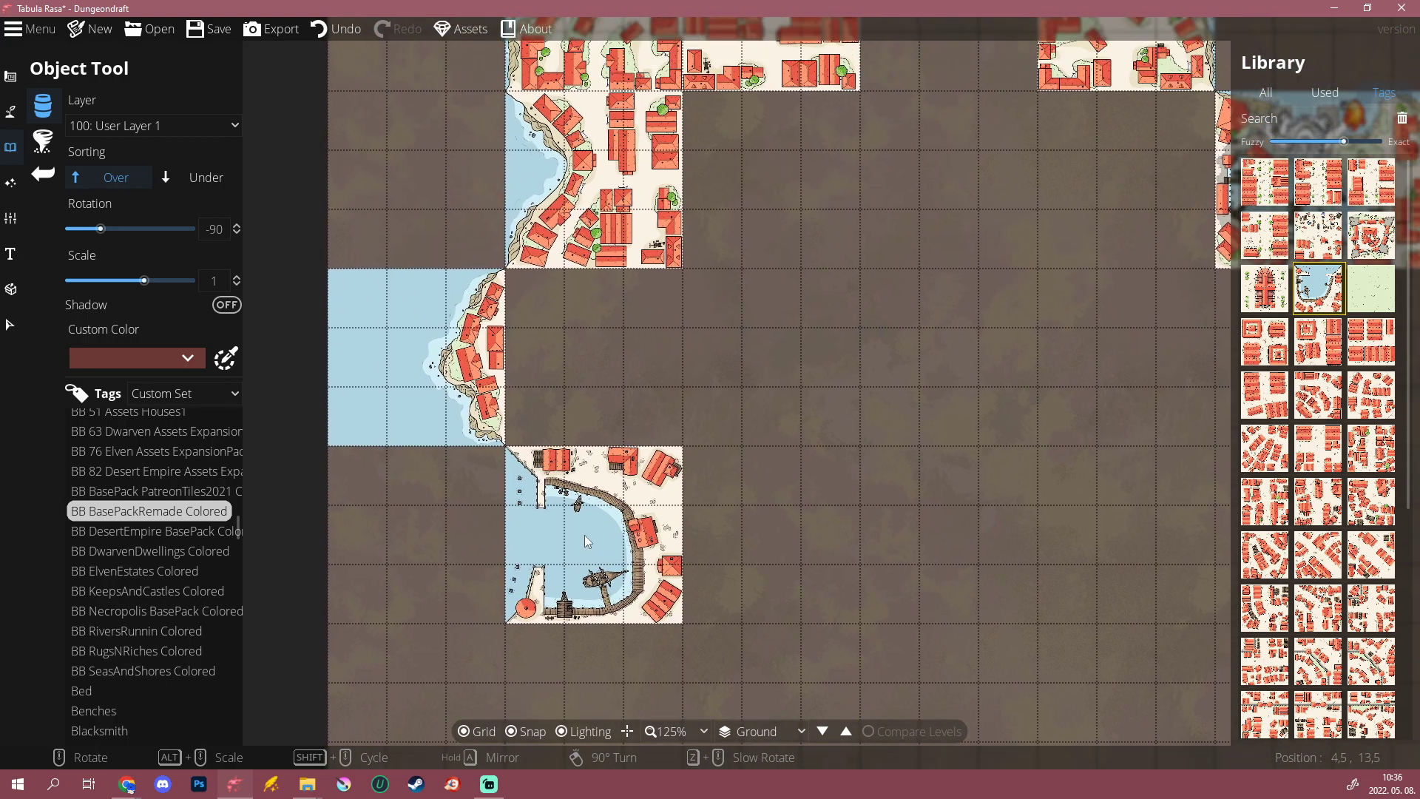
# Step: Place the BasePackRemade coastline tile with the round tower at 0 degrees, sorted Over, covering the cliff coast tile above the village harbour
pyautogui.scroll(-3, 1363, 432)
pyautogui.scroll(-3, 1363, 433)
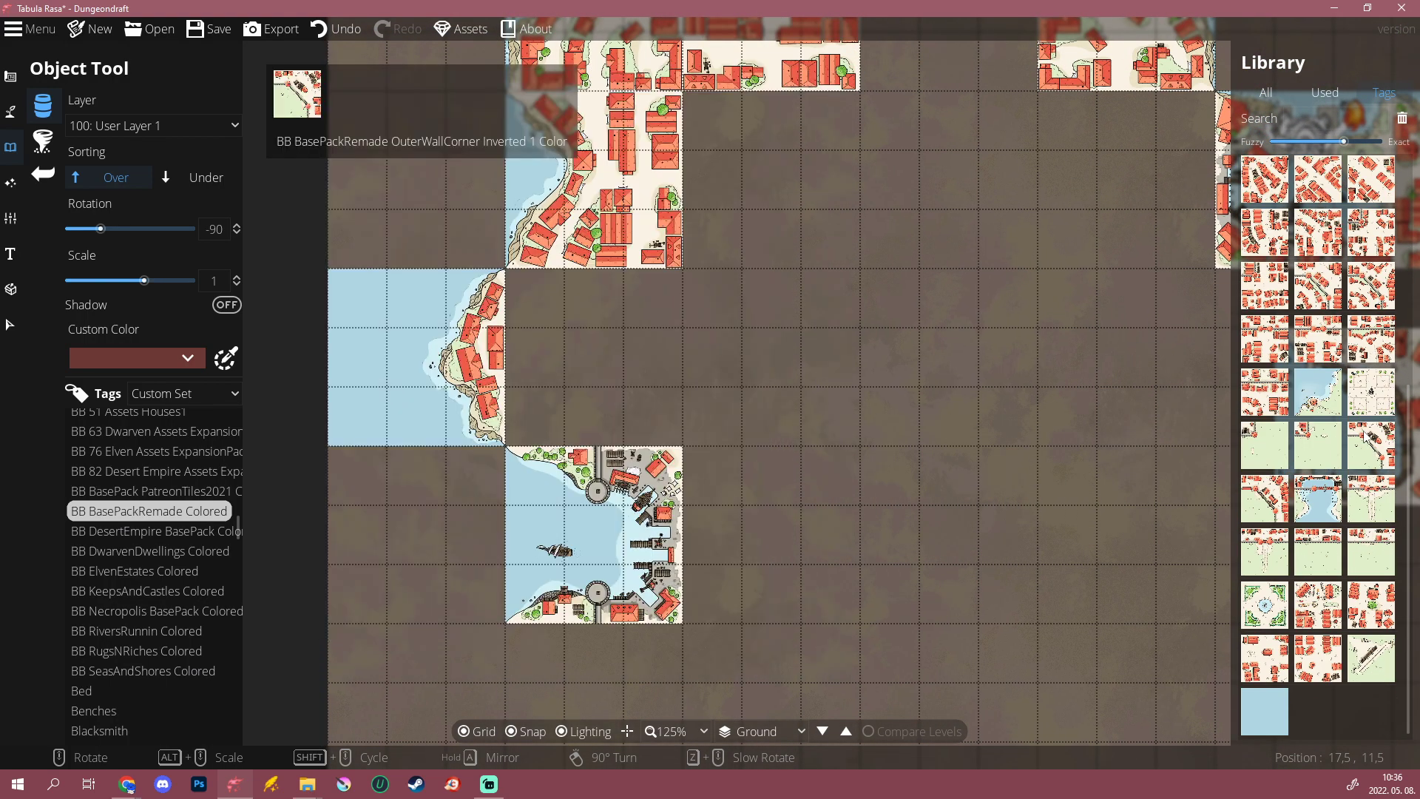
pyautogui.click(1317, 392)
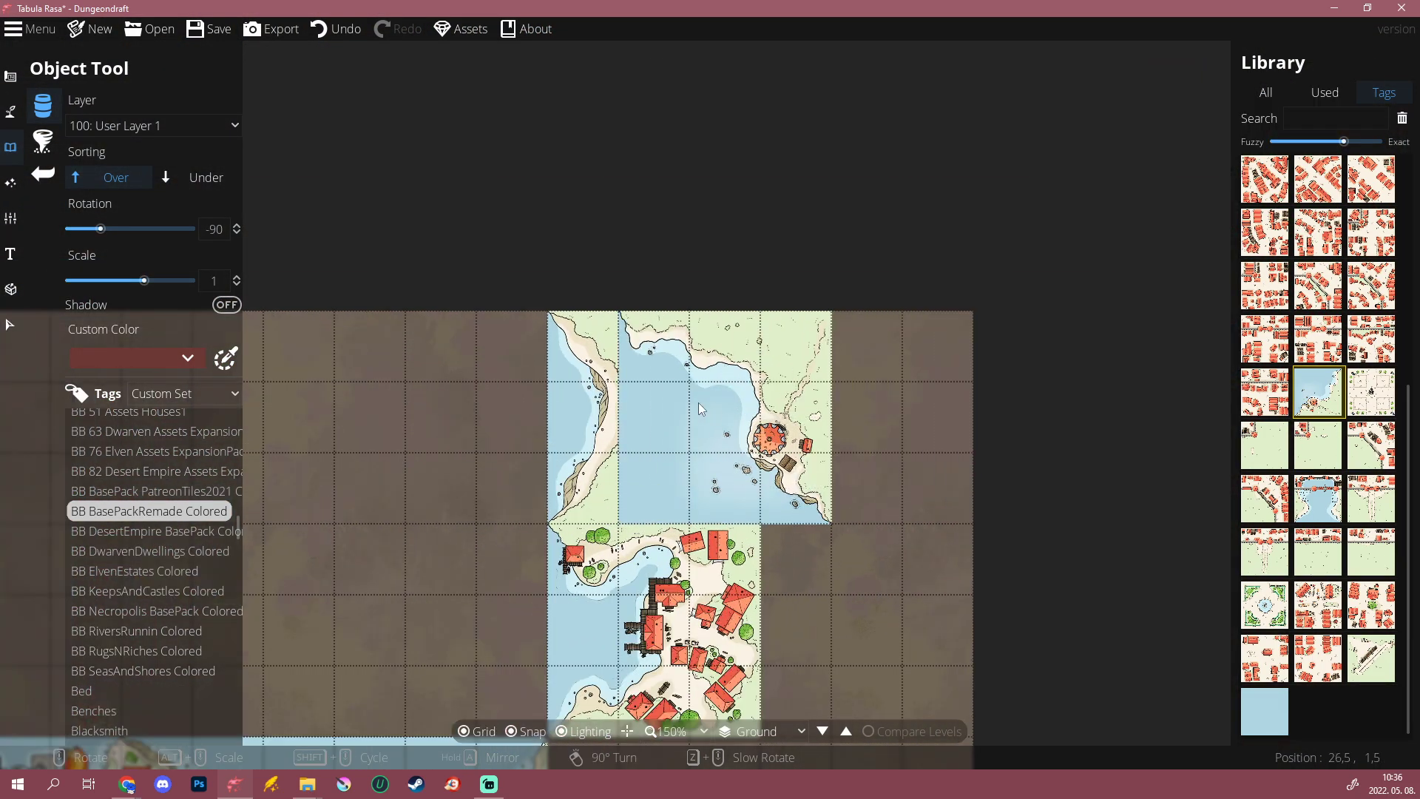
pyautogui.scroll(6, 688, 405)
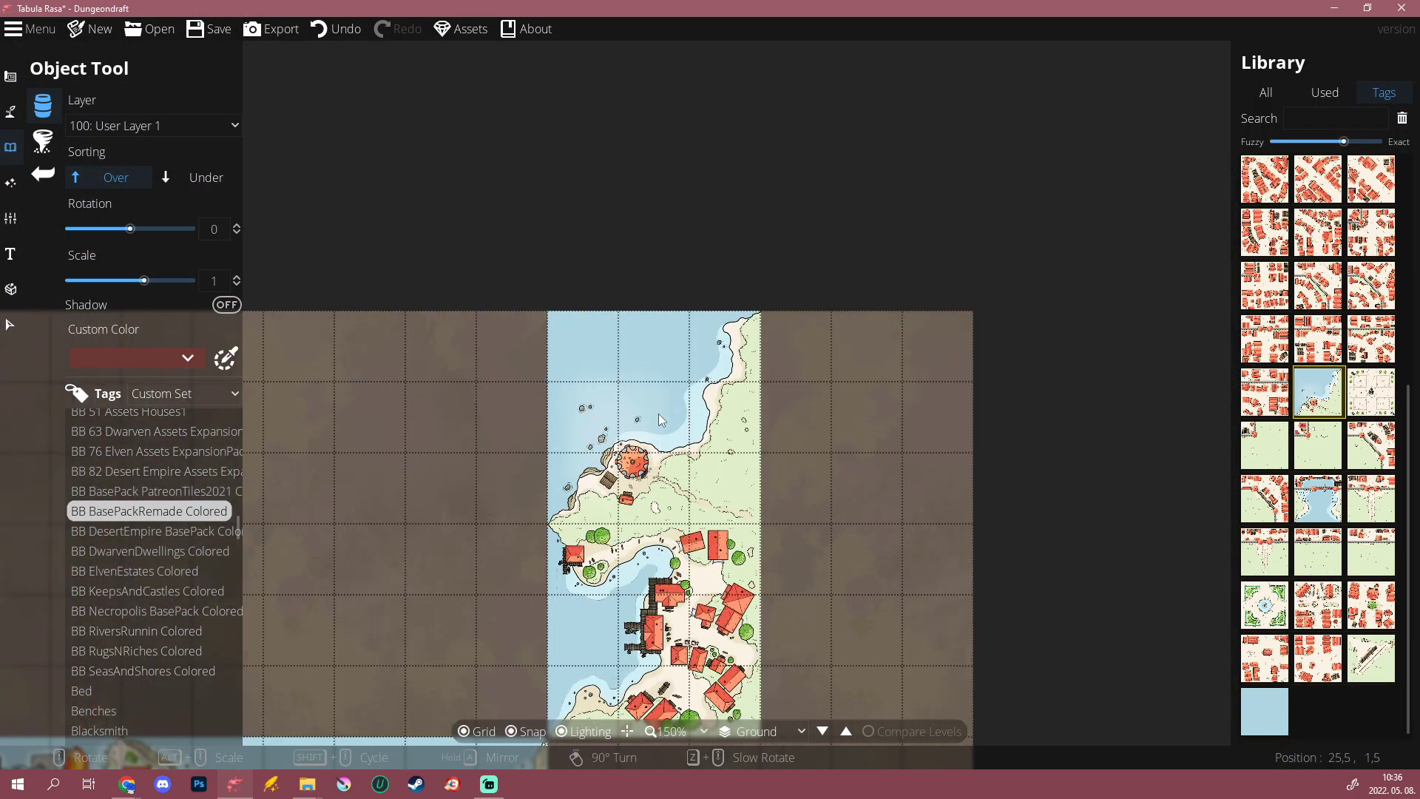
pyautogui.scroll(-4, 658, 414)
pyautogui.scroll(1, 658, 415)
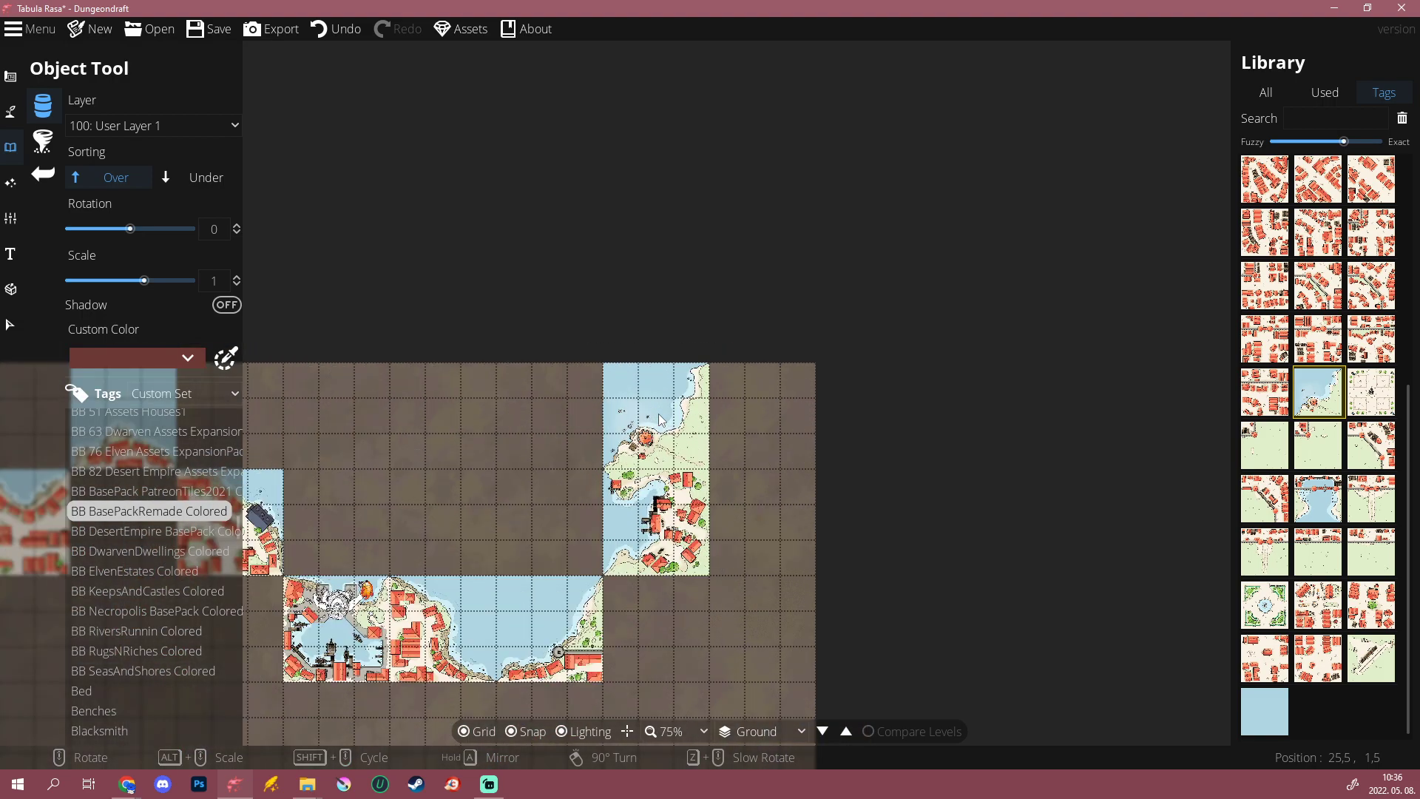
pyautogui.moveTo(659, 414); pyautogui.dragTo(775, 372)
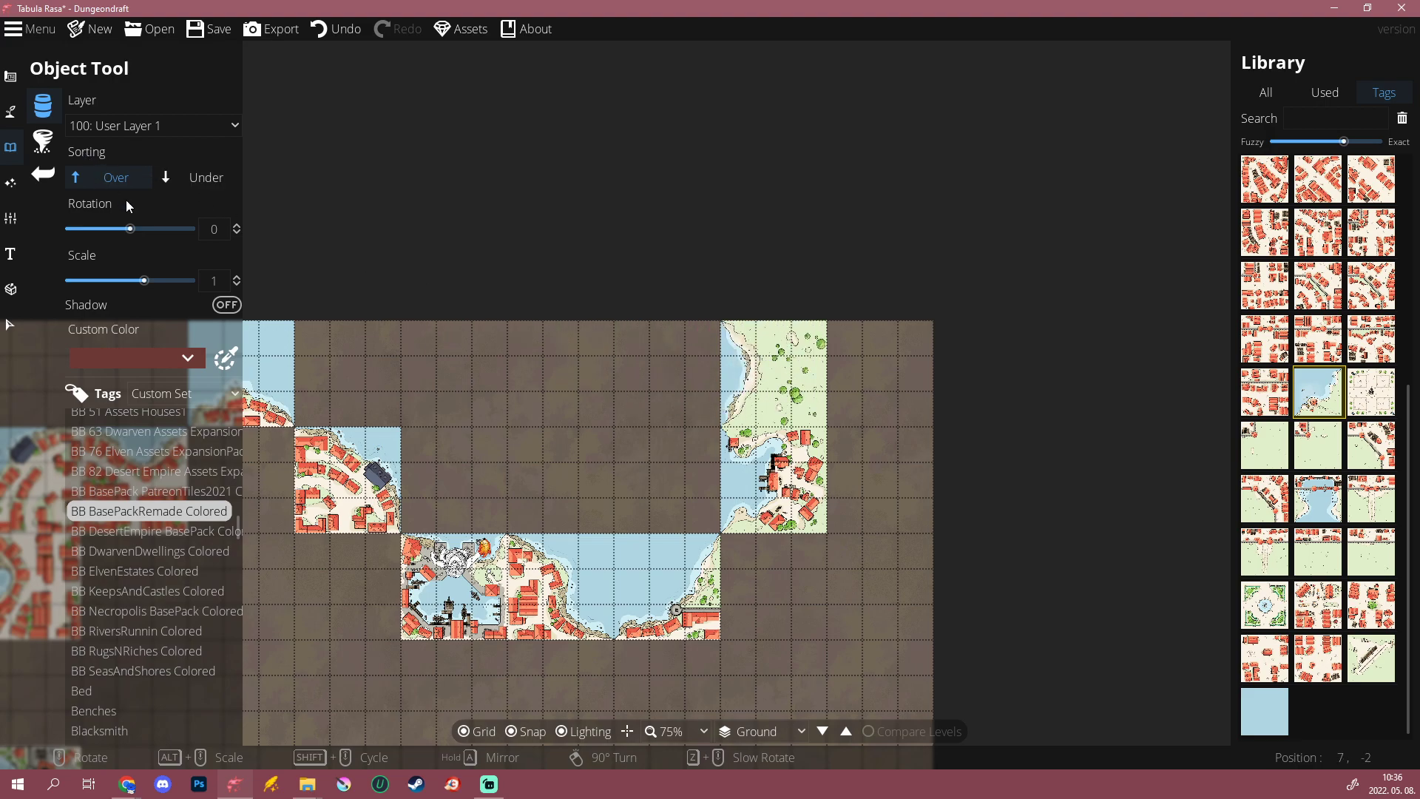
pyautogui.click(210, 180)
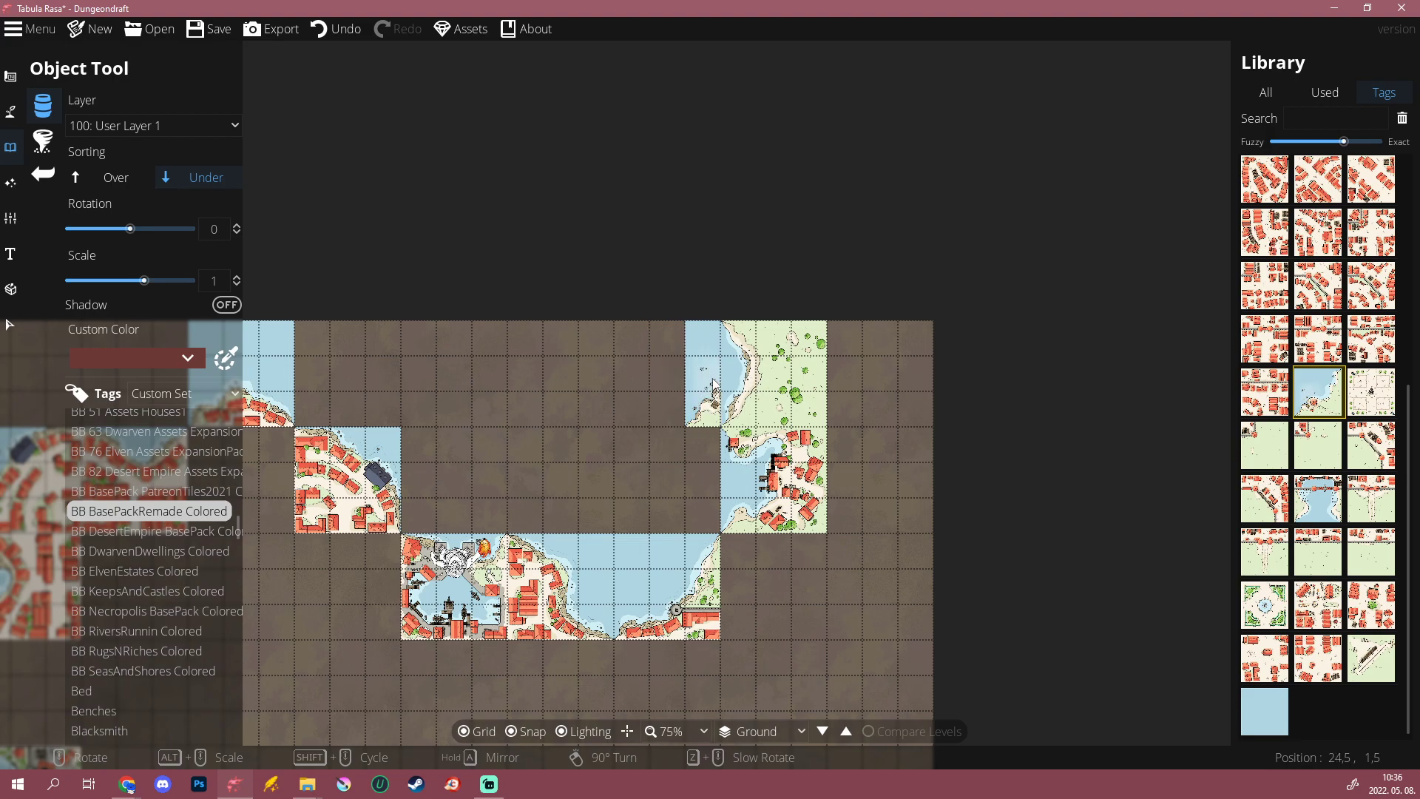
pyautogui.click(110, 175)
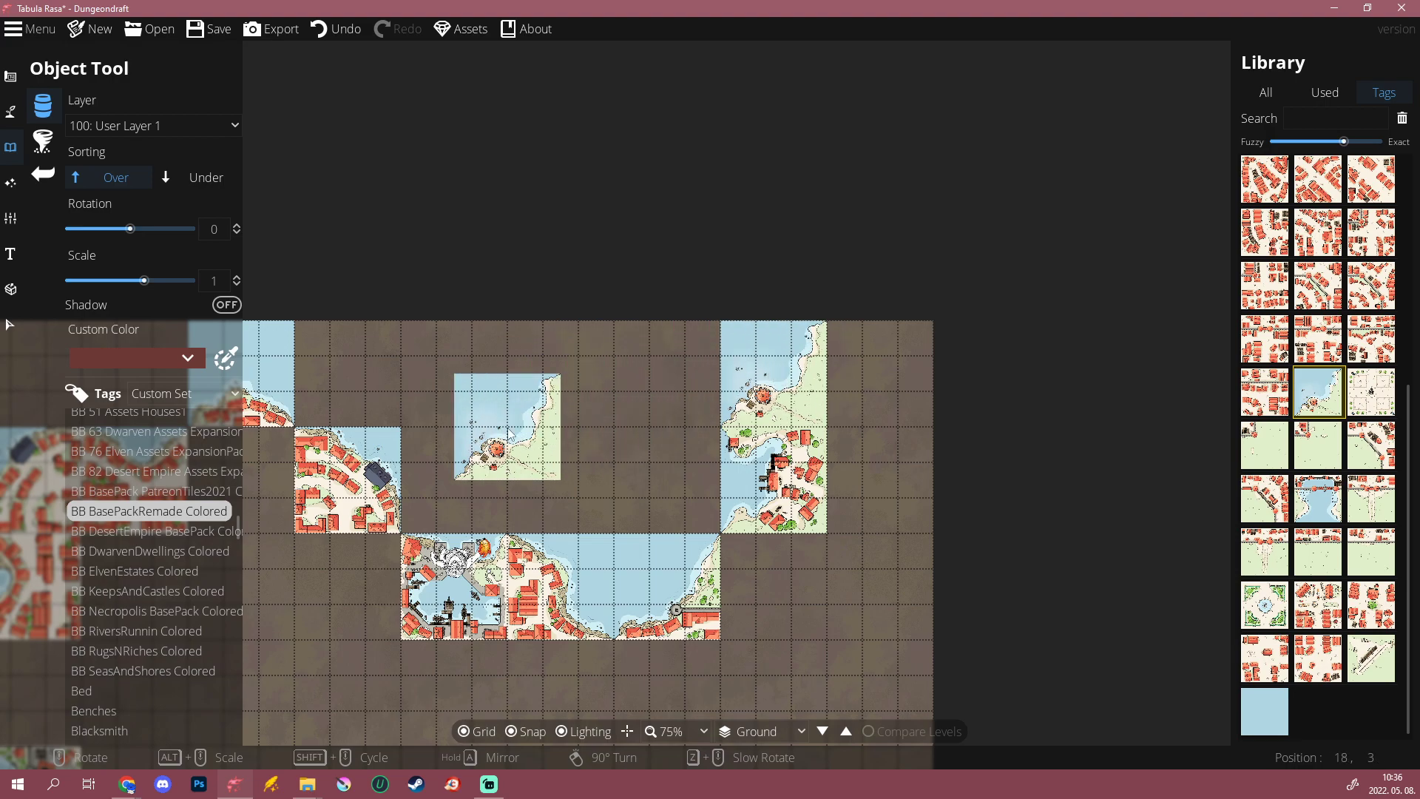
# Step: Try the BasePackRemade walled sea-gate tile at 90 degrees directly below the KeepsAndCastles harbour tile
pyautogui.moveTo(508, 462); pyautogui.dragTo(726, 304)
pyautogui.moveTo(424, 607); pyautogui.dragTo(674, 355)
pyautogui.click(1318, 498)
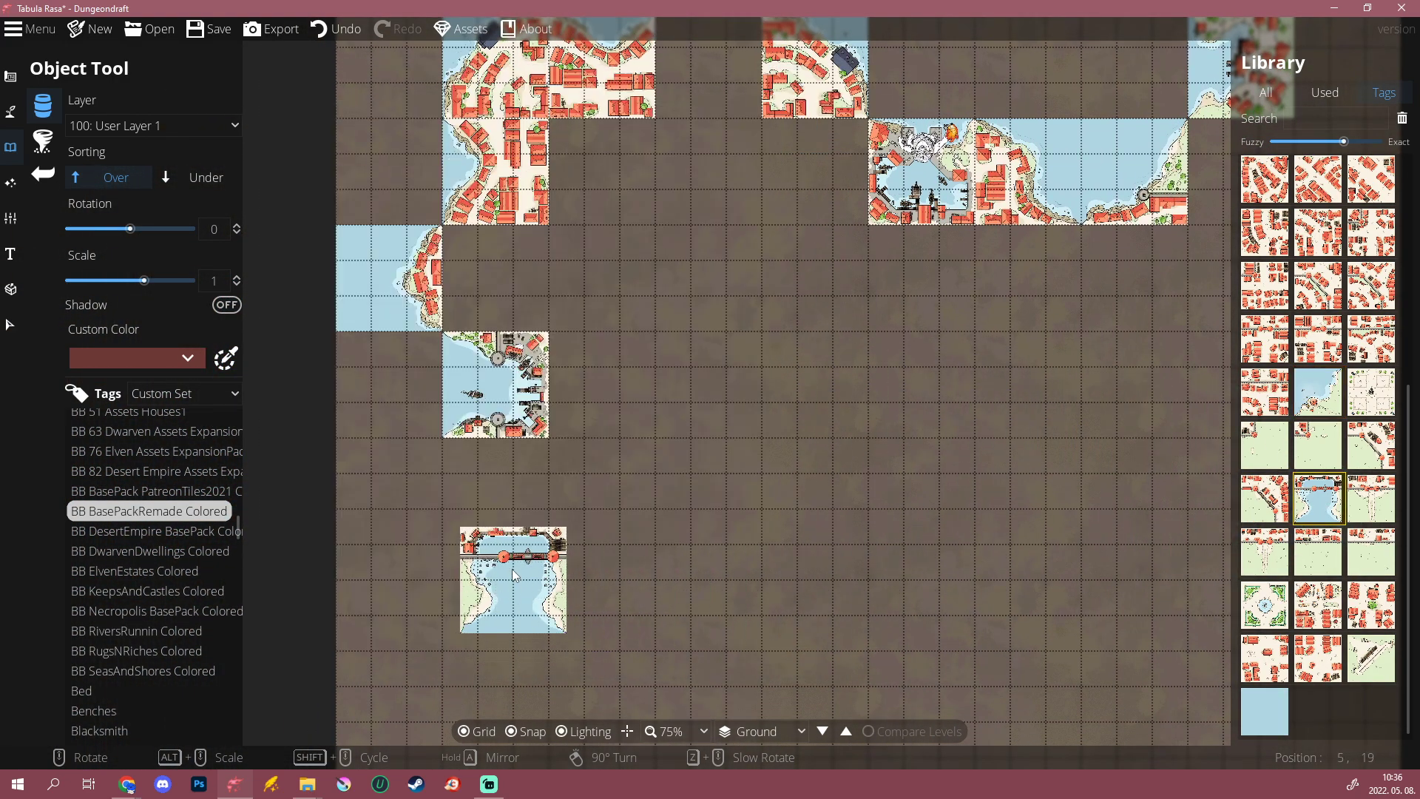
pyautogui.scroll(2, 477, 541)
pyautogui.scroll(-6, 504, 503)
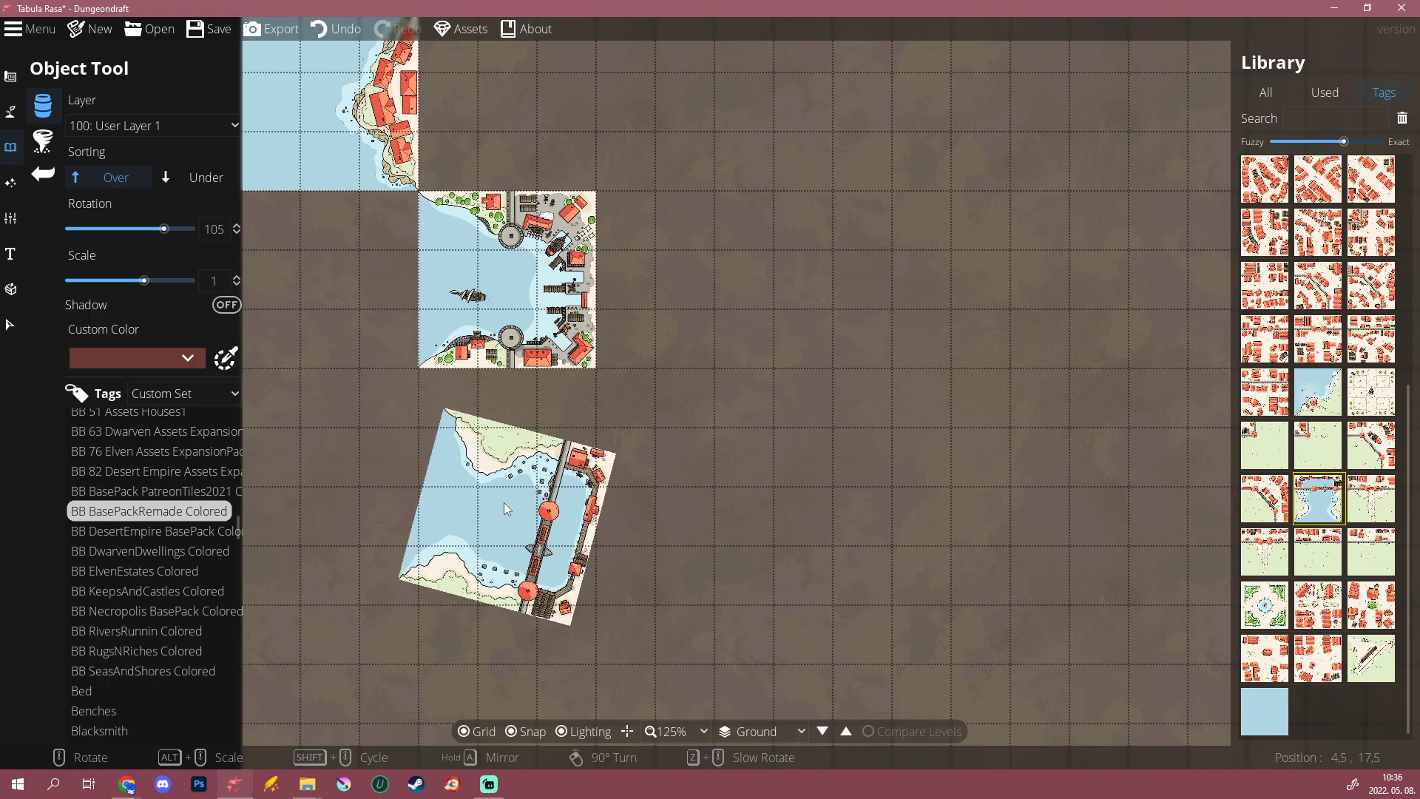
pyautogui.scroll(3, 503, 503)
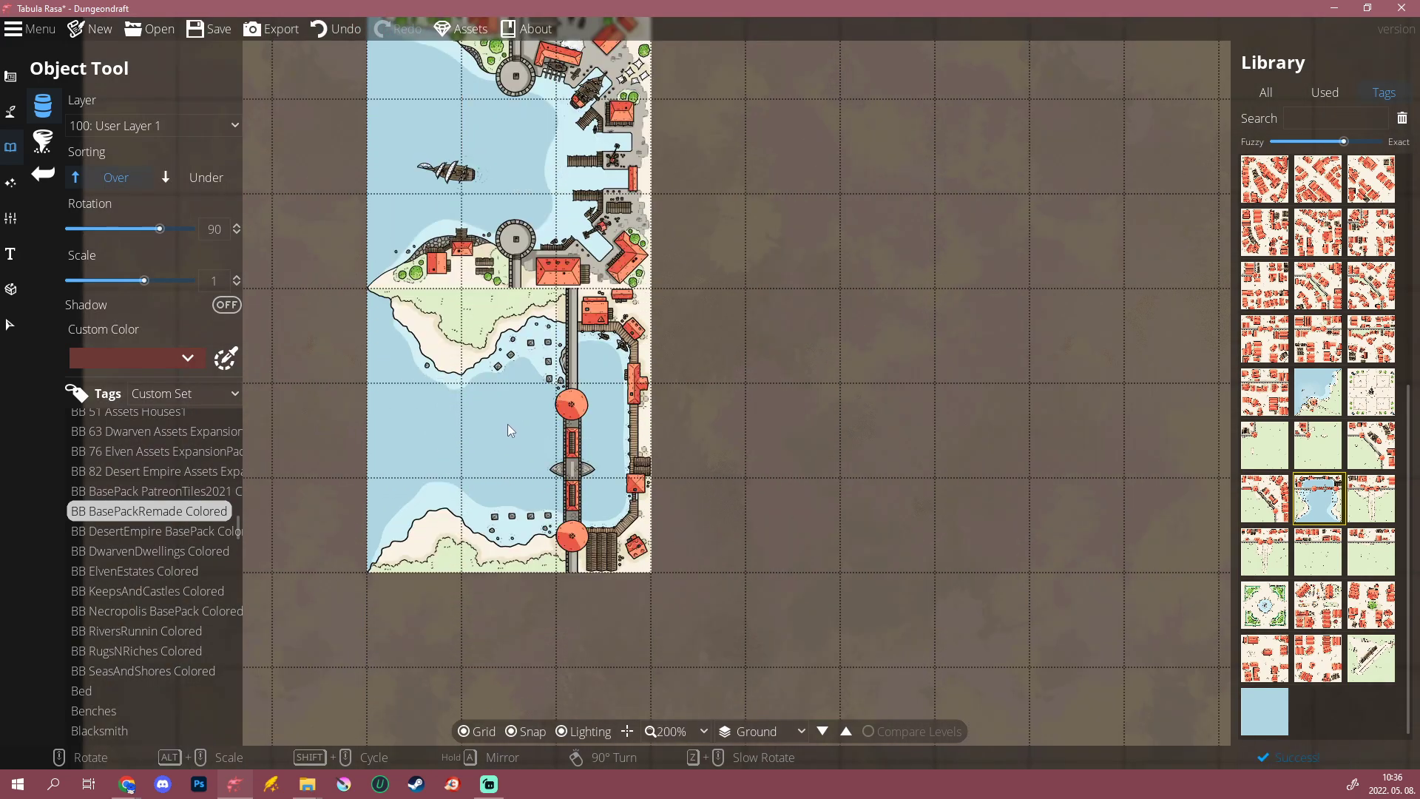
pyautogui.moveTo(507, 424); pyautogui.dragTo(503, 538)
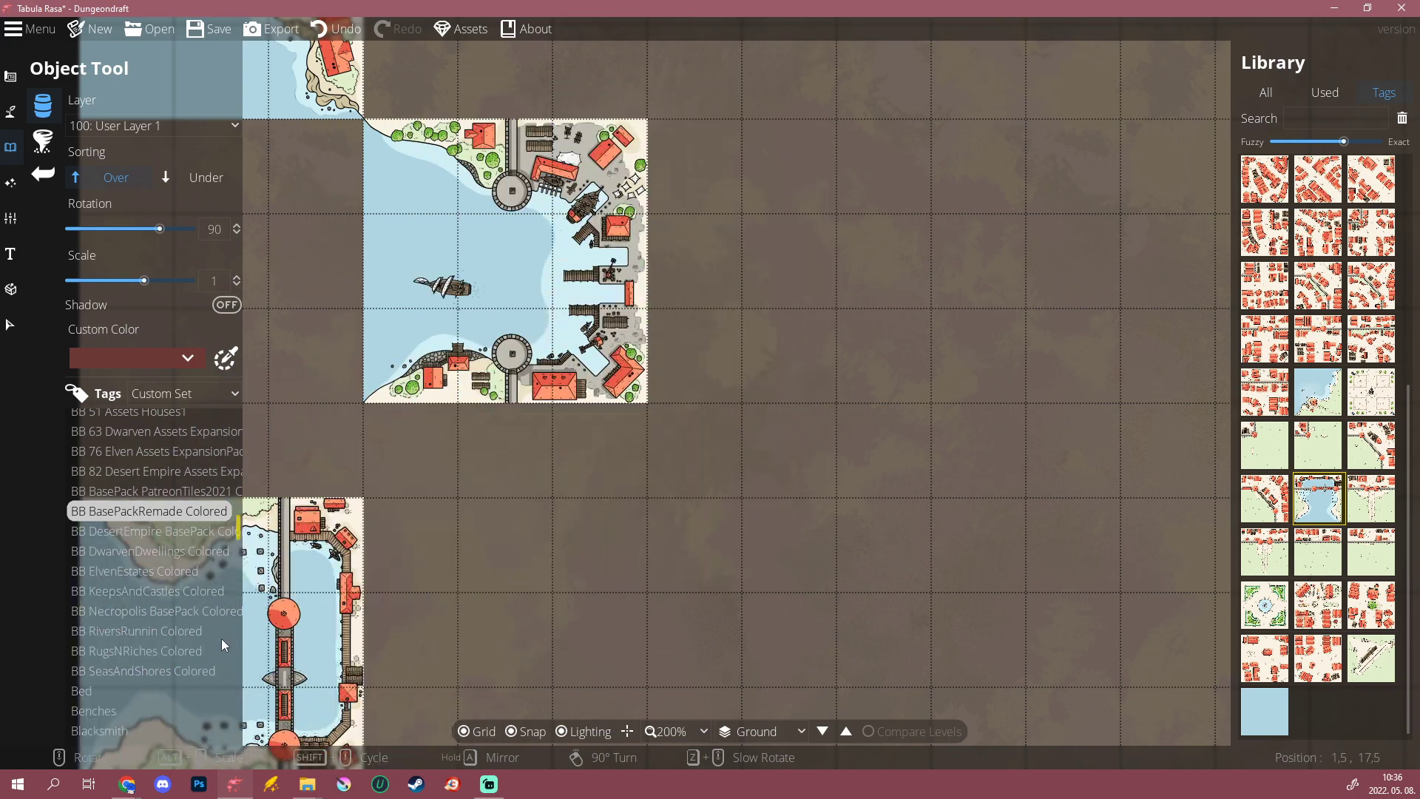
# Step: Place the KeepsAndCastles Wall Corner 1 Entrance tile at 90 degrees directly below the two-towered harbour tile
pyautogui.click(124, 592)
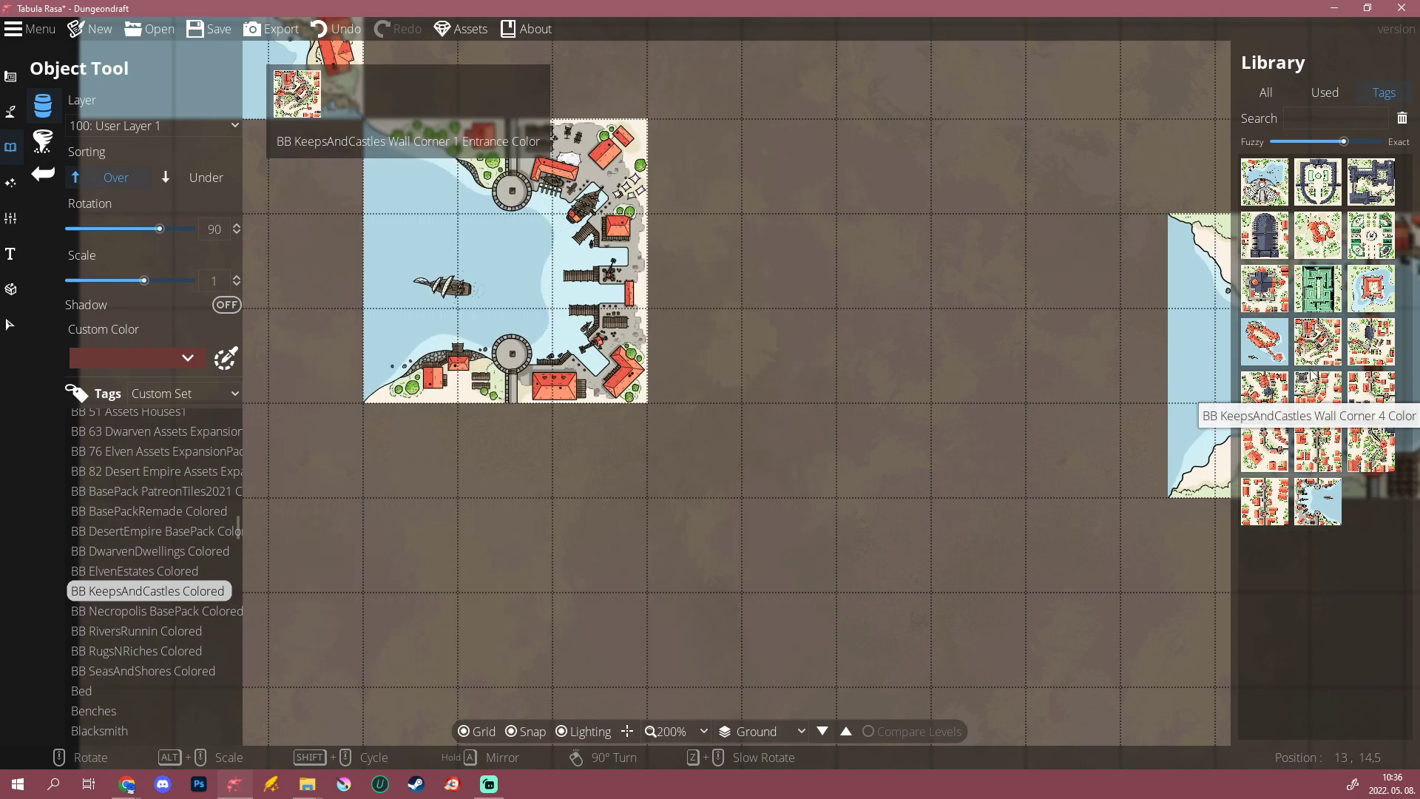
pyautogui.click(1317, 342)
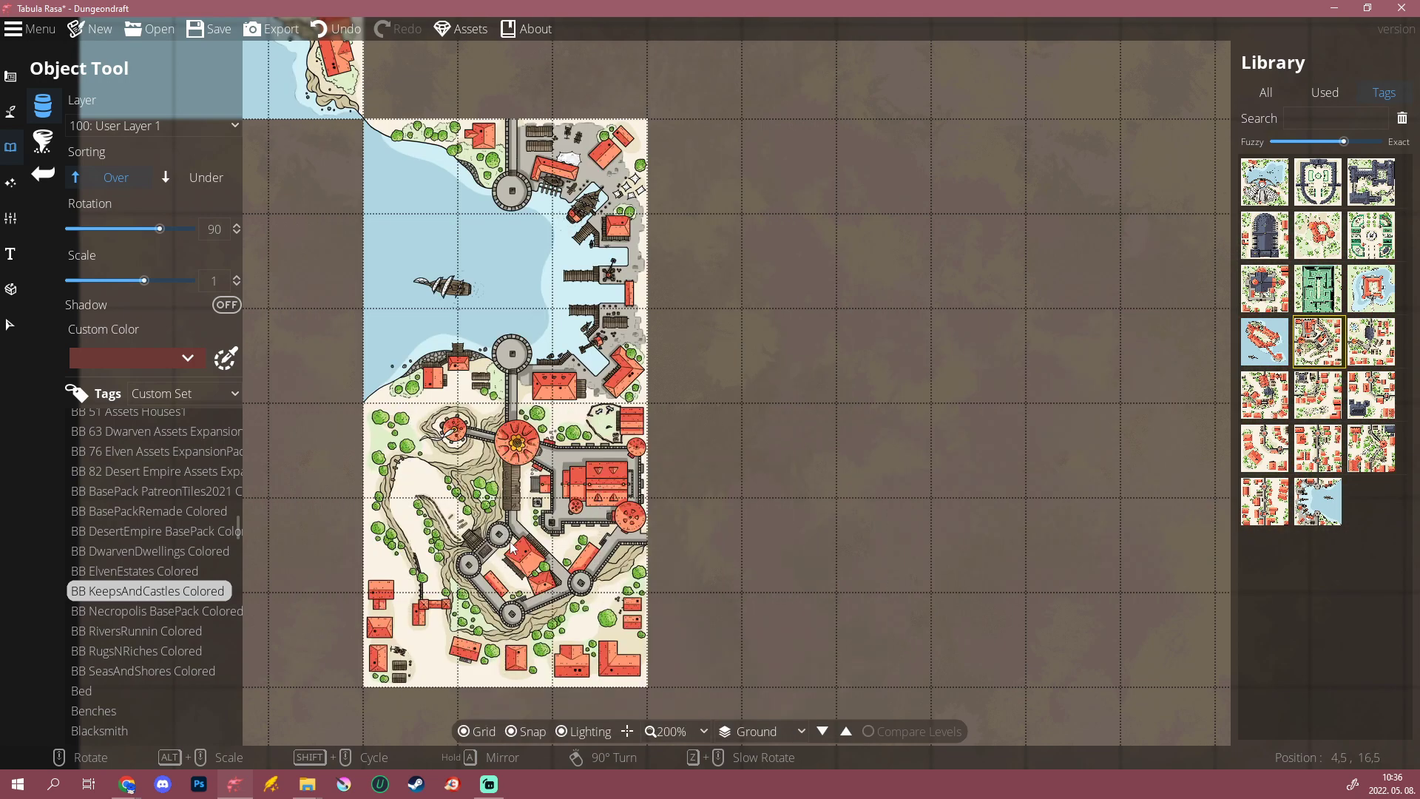
pyautogui.scroll(-6, 513, 549)
pyautogui.scroll(6, 513, 549)
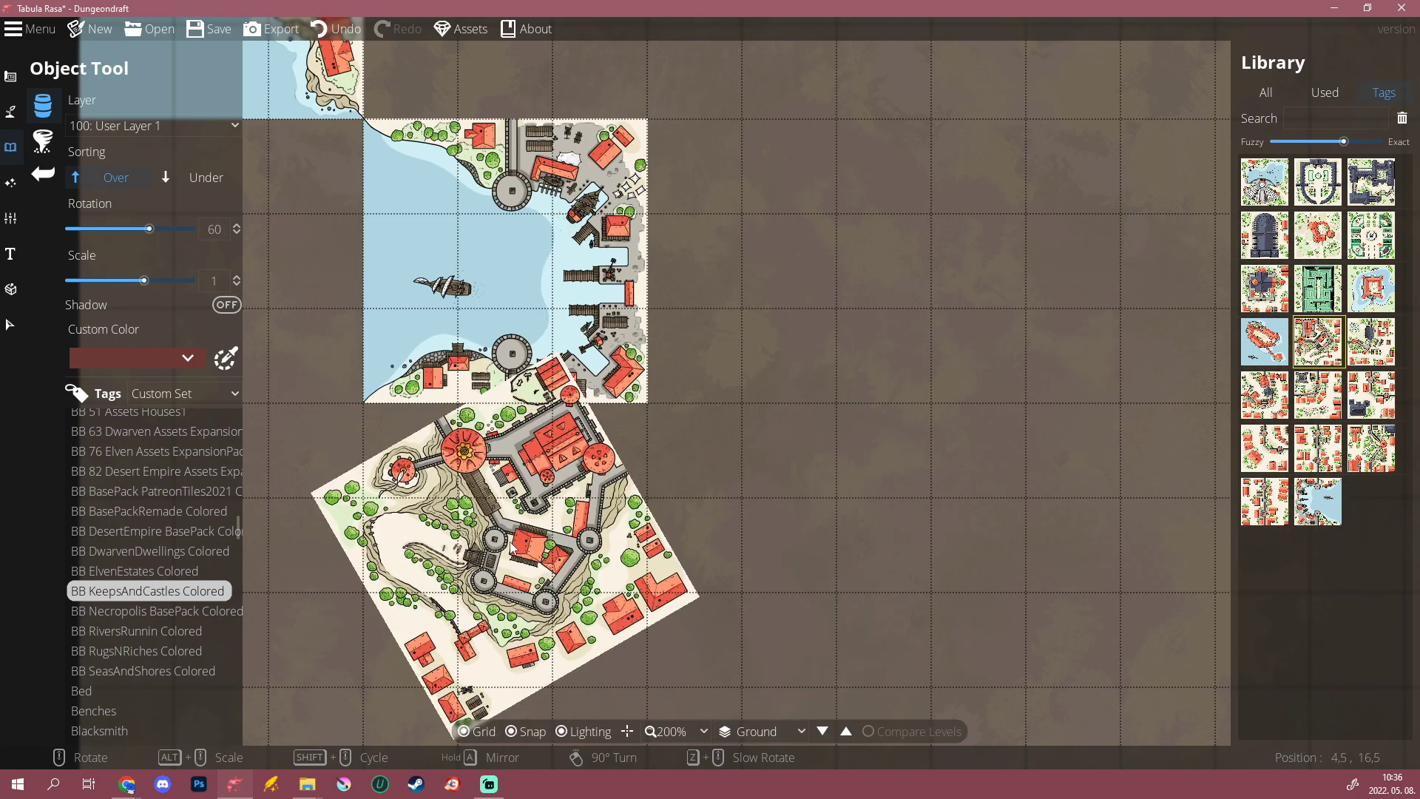
pyautogui.click(512, 549)
# Step: Place the KeepsAndCastles Wall Corner 3 tile at -180 degrees directly above the two-towered harbour tile
pyautogui.scroll(-1, 831, 503)
pyautogui.moveTo(832, 319); pyautogui.dragTo(741, 433)
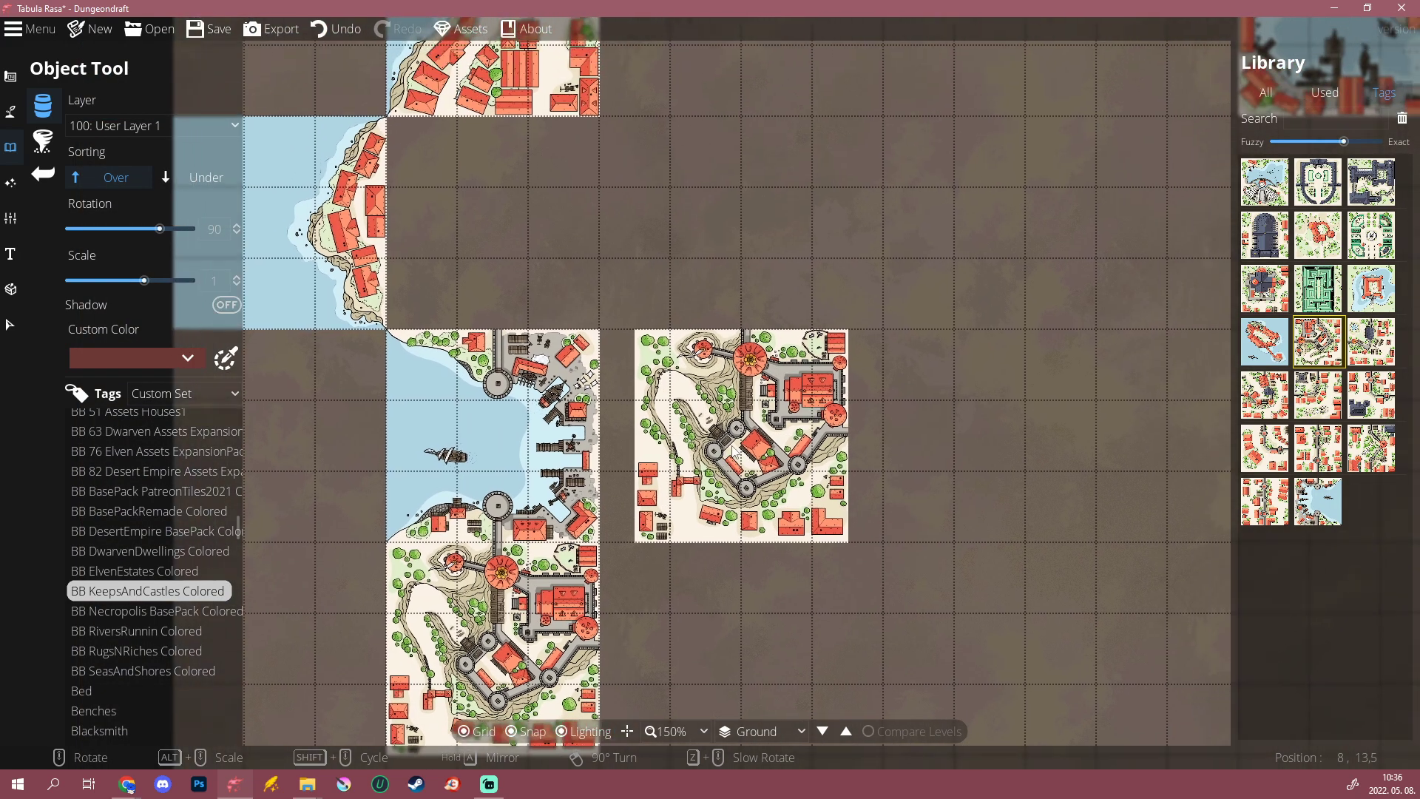
pyautogui.click(1267, 396)
pyautogui.scroll(6, 501, 222)
pyautogui.click(501, 221)
# Step: Place the Wall Corner 4 tile at -90 degrees in line with Wall Corner 3, leaving a one-tile gap to its right
pyautogui.moveTo(812, 436); pyautogui.dragTo(752, 376)
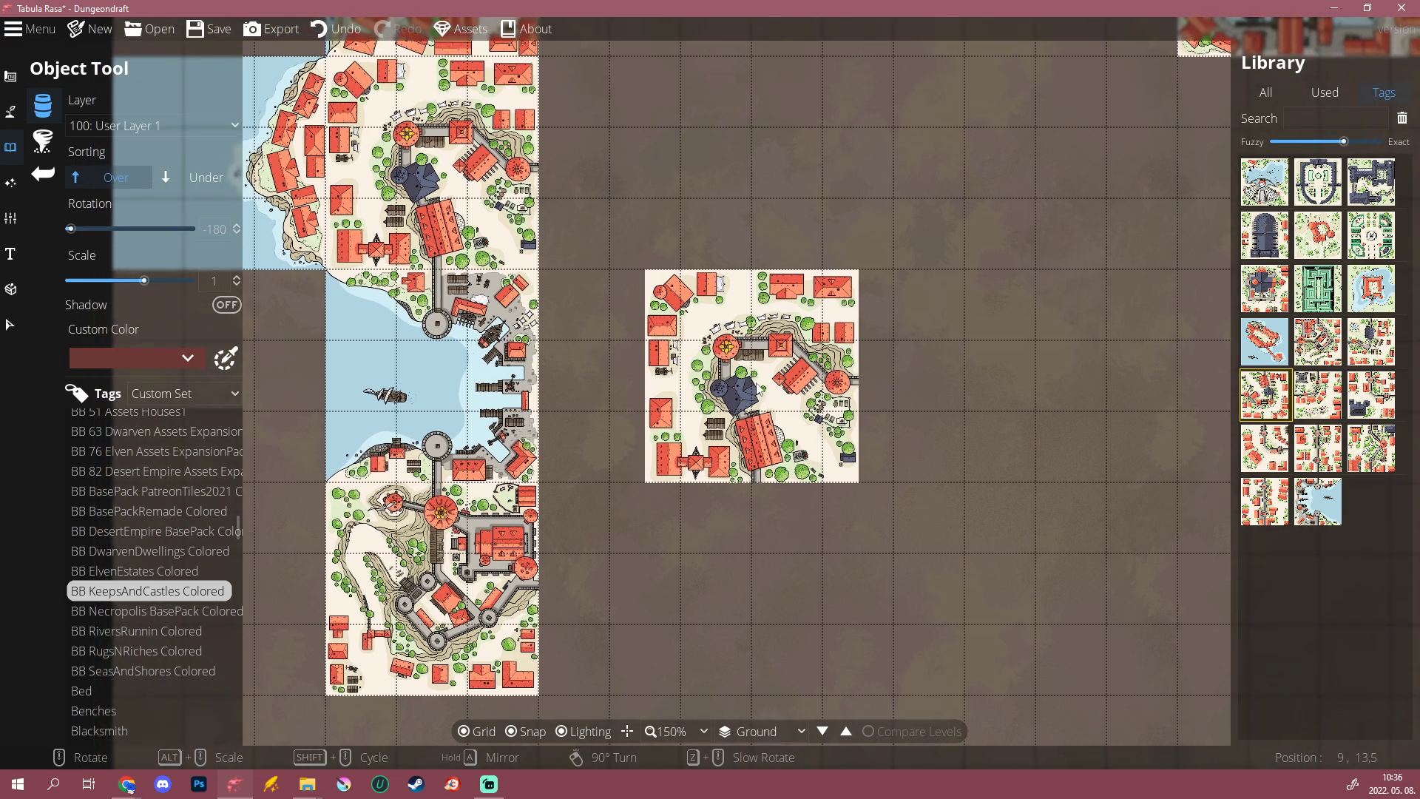
pyautogui.click(1340, 382)
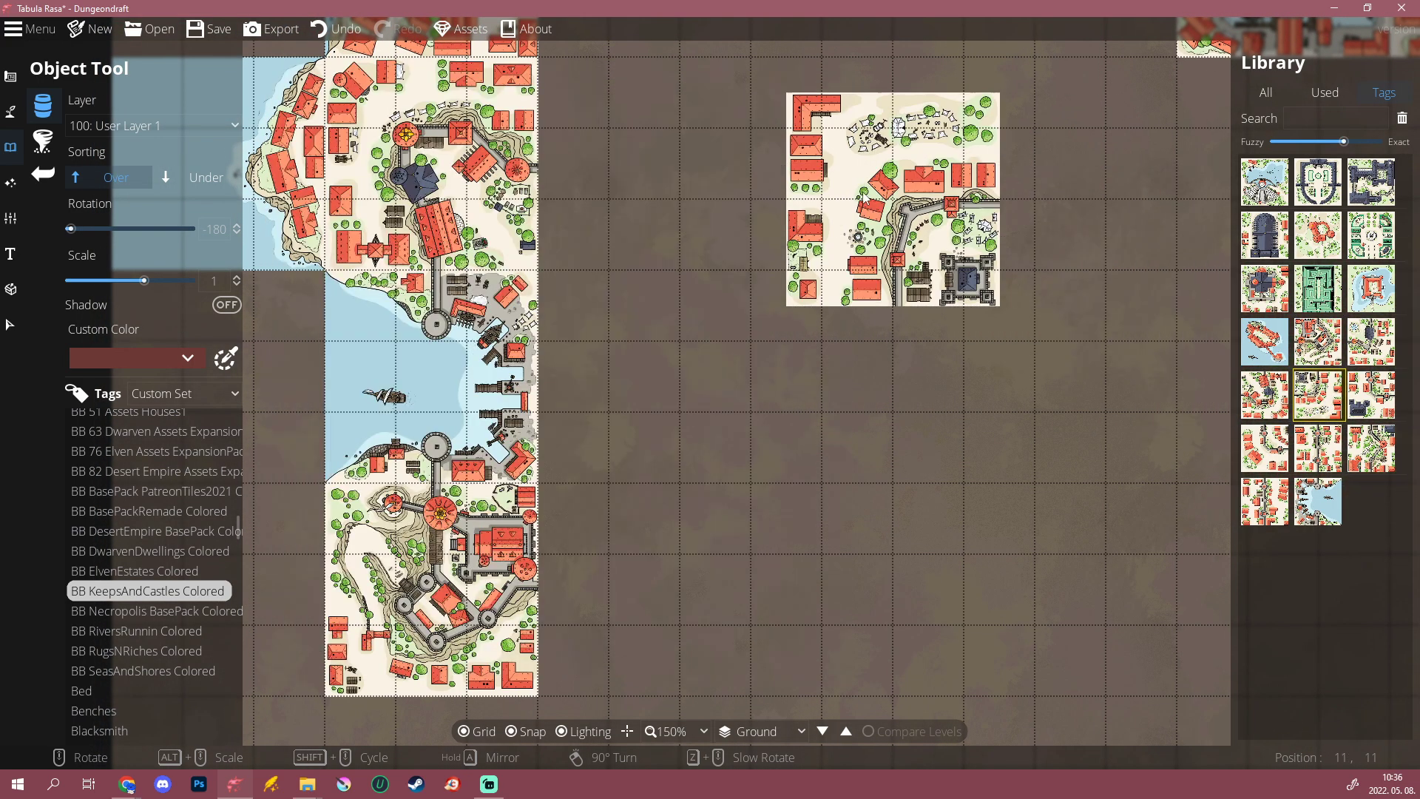
pyautogui.scroll(6, 860, 177)
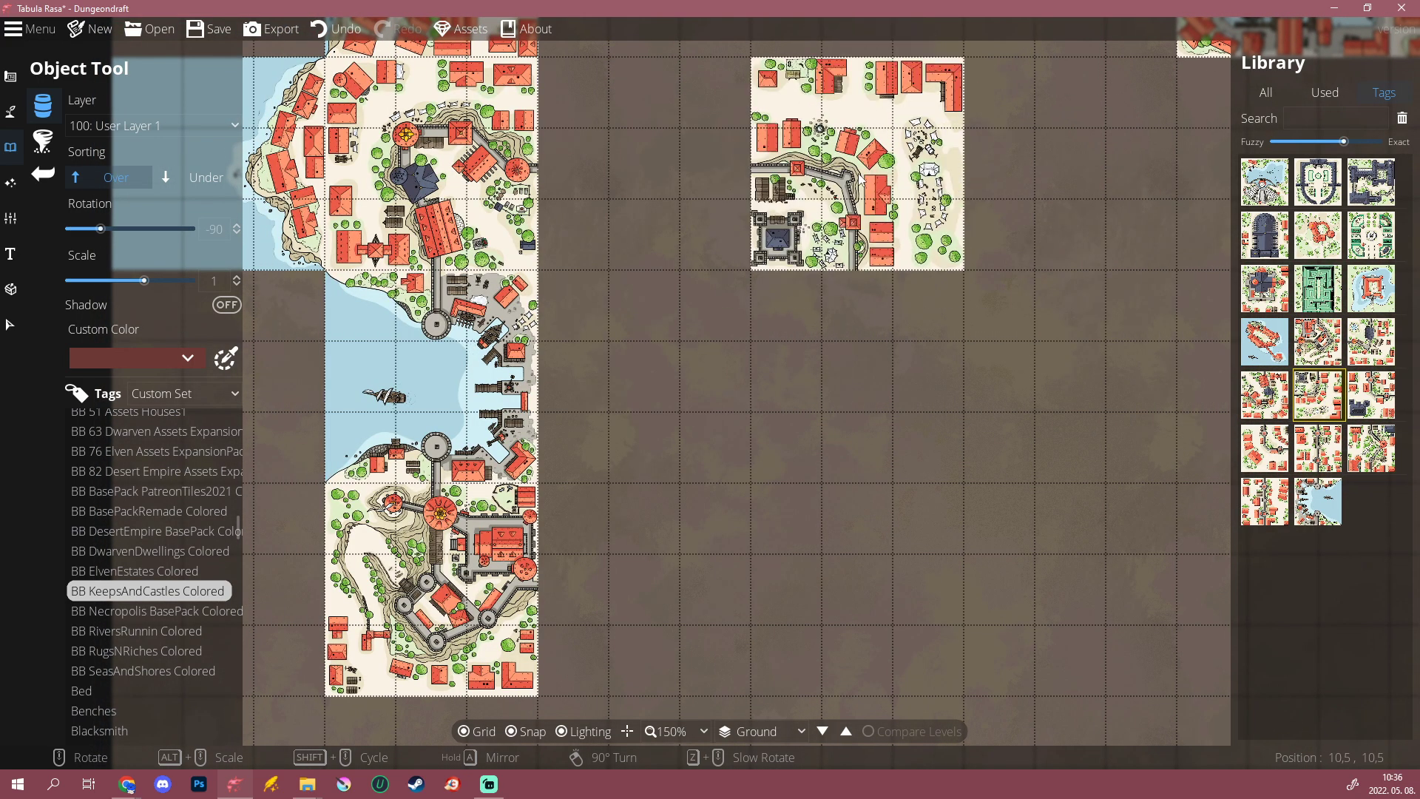
# Step: Place the Wall Corner Inverse 1 tile at 0 degrees below Wall Corner 4 and the angled tower wall tile at -90 degrees to its right
pyautogui.moveTo(1370, 181)
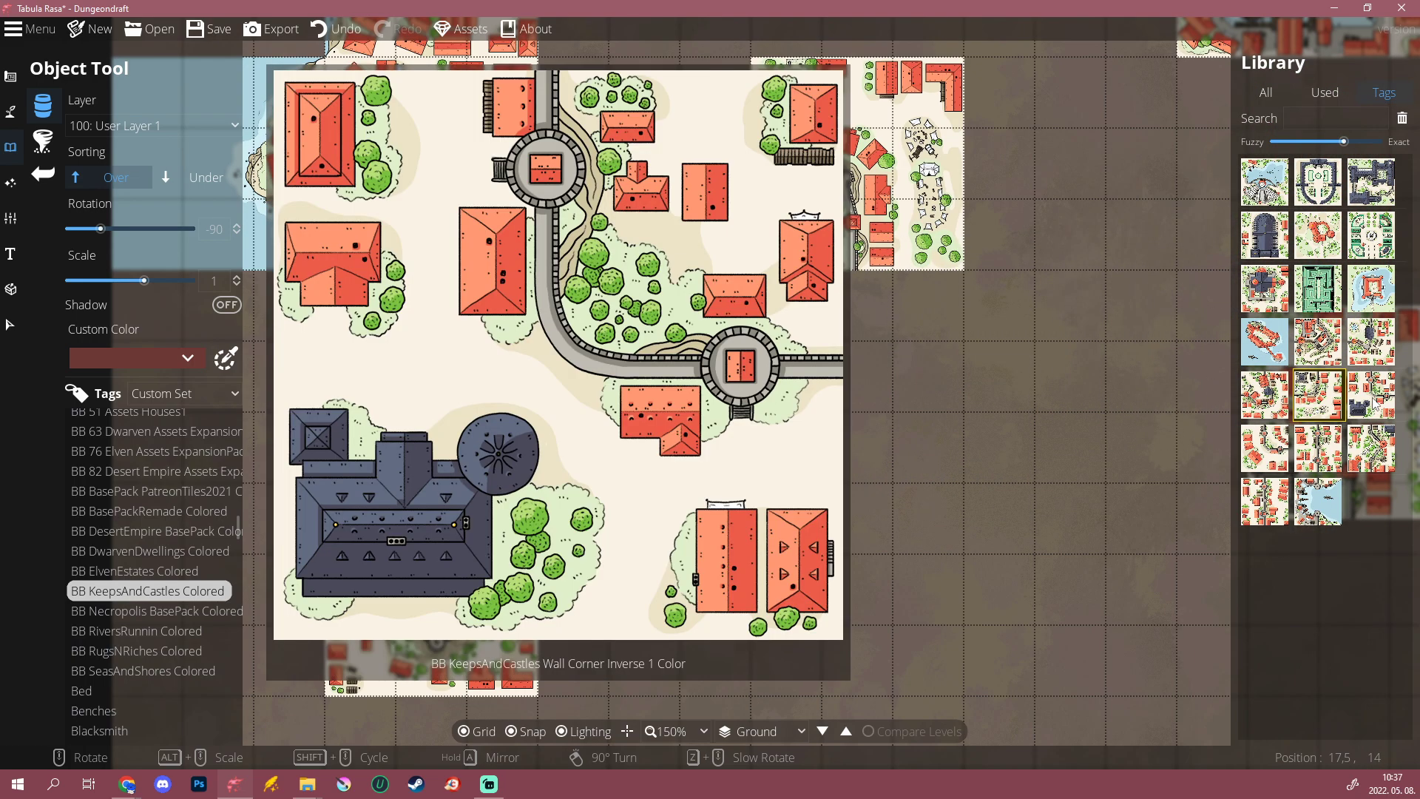
pyautogui.click(1370, 408)
pyautogui.scroll(6, 865, 392)
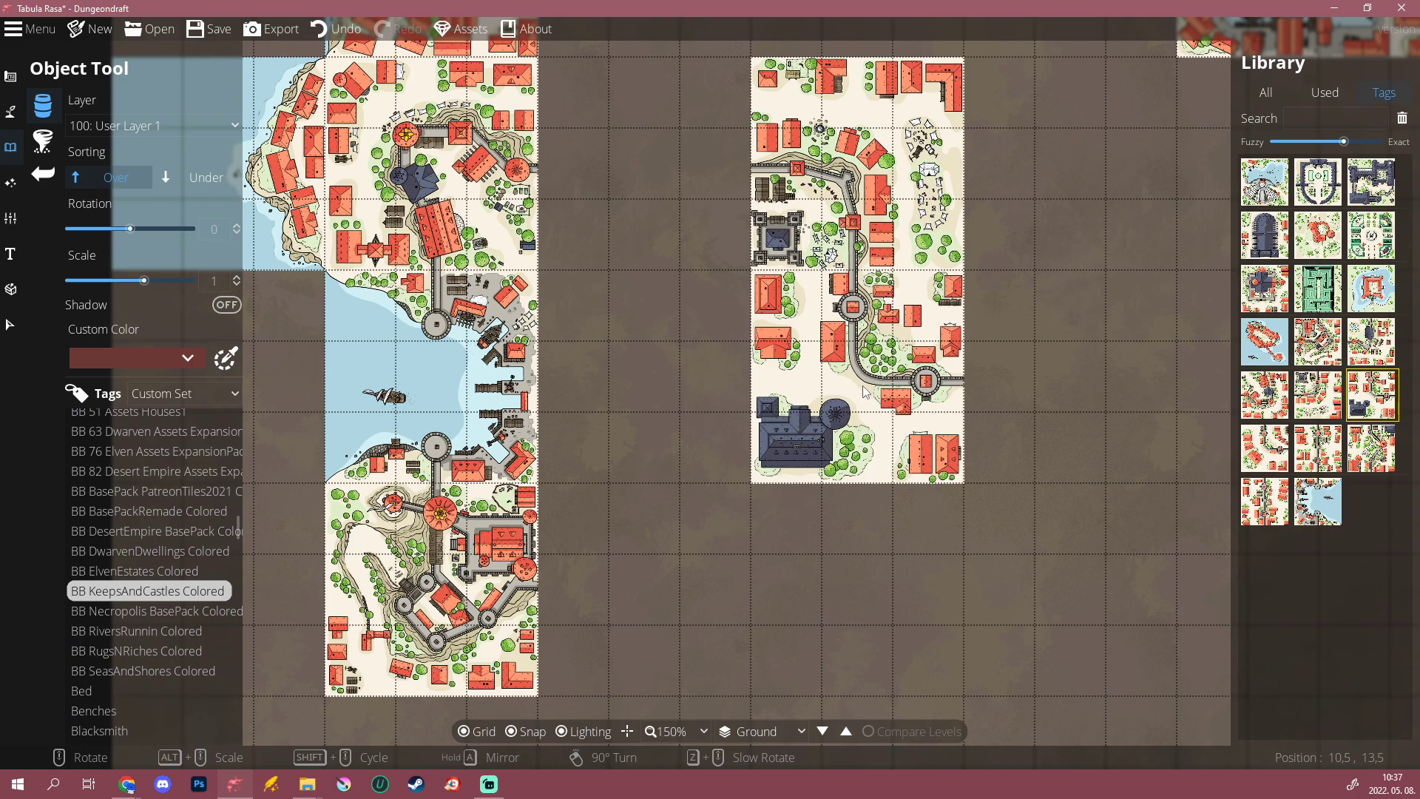
pyautogui.click(866, 392)
pyautogui.click(1372, 451)
pyautogui.scroll(-7, 1078, 385)
pyautogui.scroll(1, 1074, 380)
pyautogui.click(1074, 381)
# Step: Undo the placements of the angled tower wall tile and the Wall Corner Inverse 1 tile
pyautogui.scroll(-3, 903, 495)
pyautogui.moveTo(933, 559); pyautogui.dragTo(756, 548)
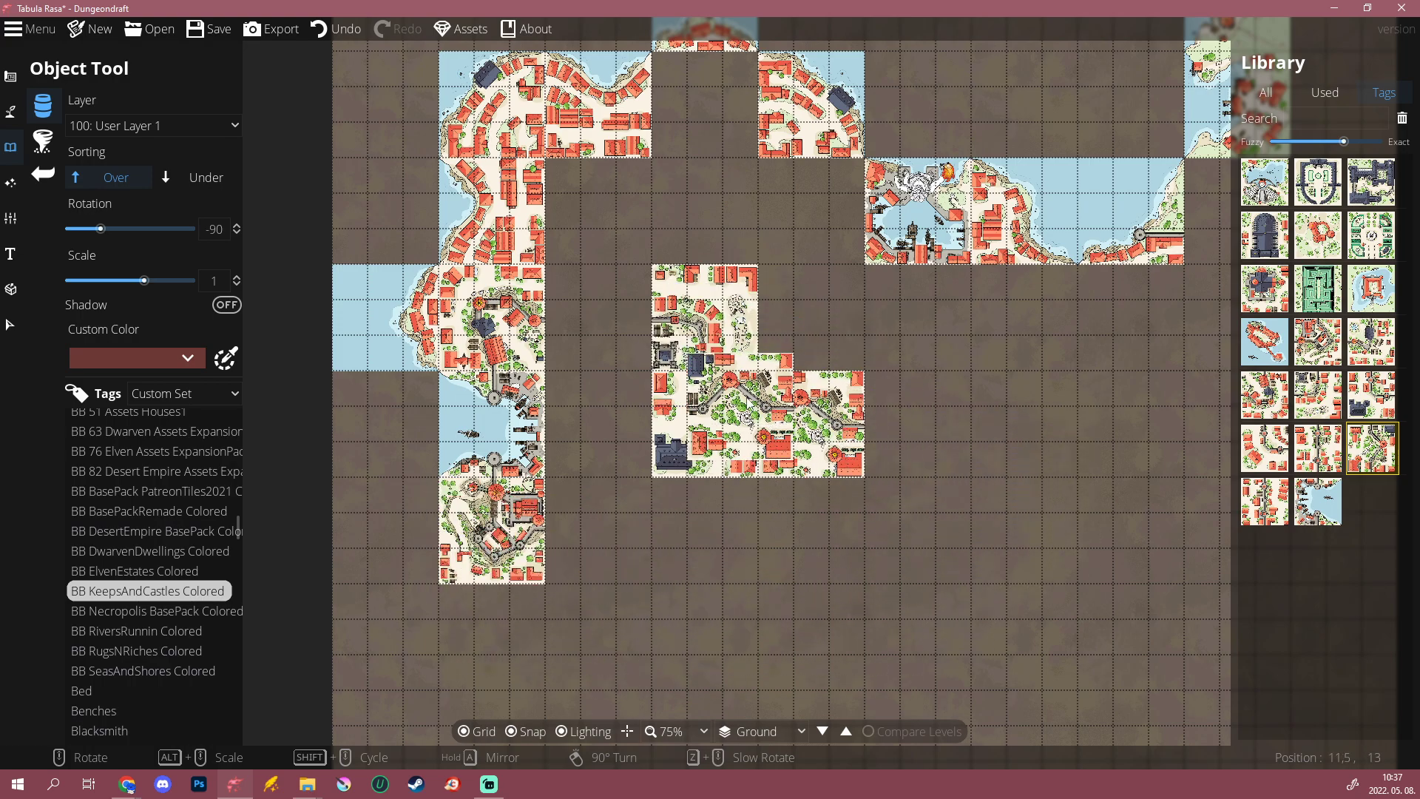
pyautogui.scroll(7, 755, 399)
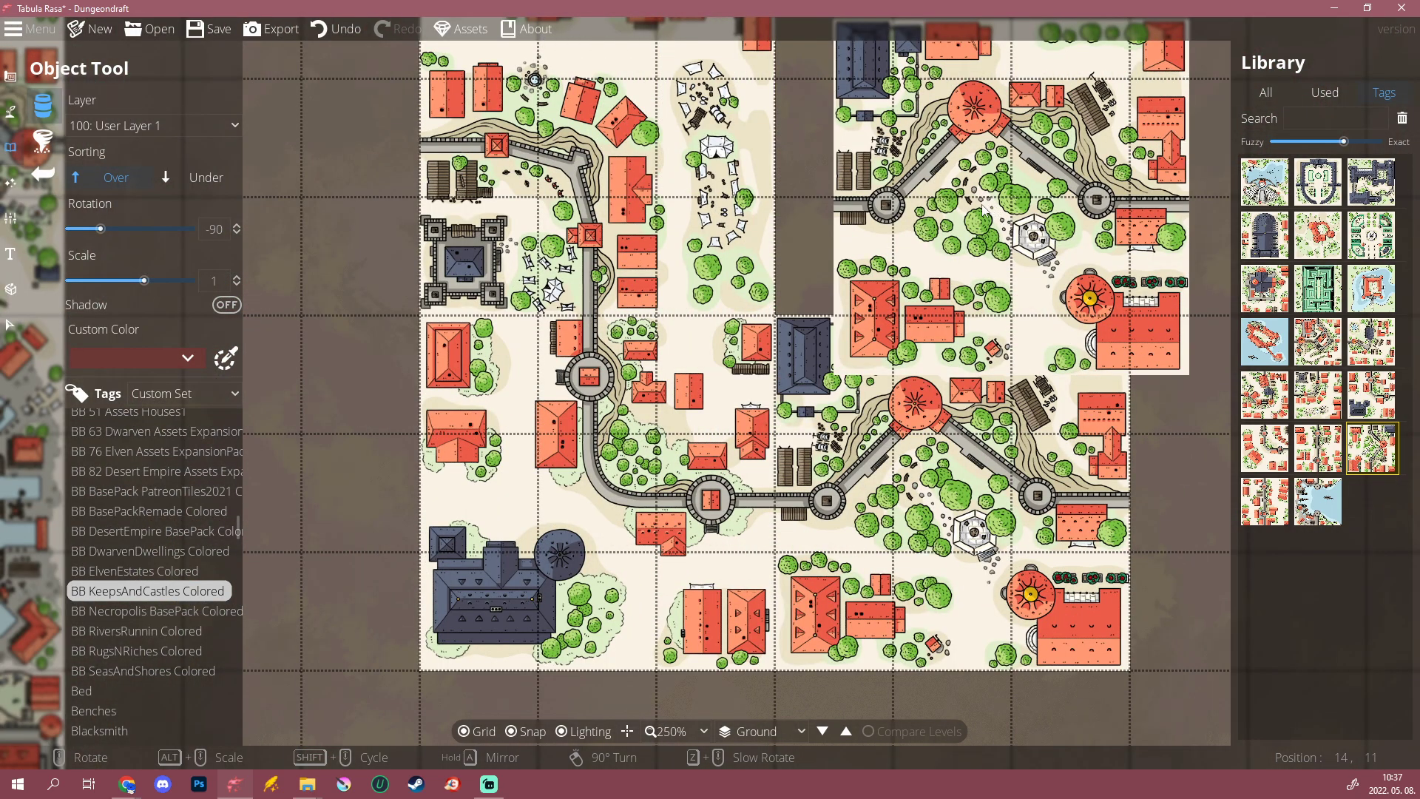
pyautogui.scroll(-6, 961, 207)
pyautogui.moveTo(942, 173); pyautogui.dragTo(932, 300)
pyautogui.hotkey('ctrl', 'z')
pyautogui.hotkey('ctrl', 'z')
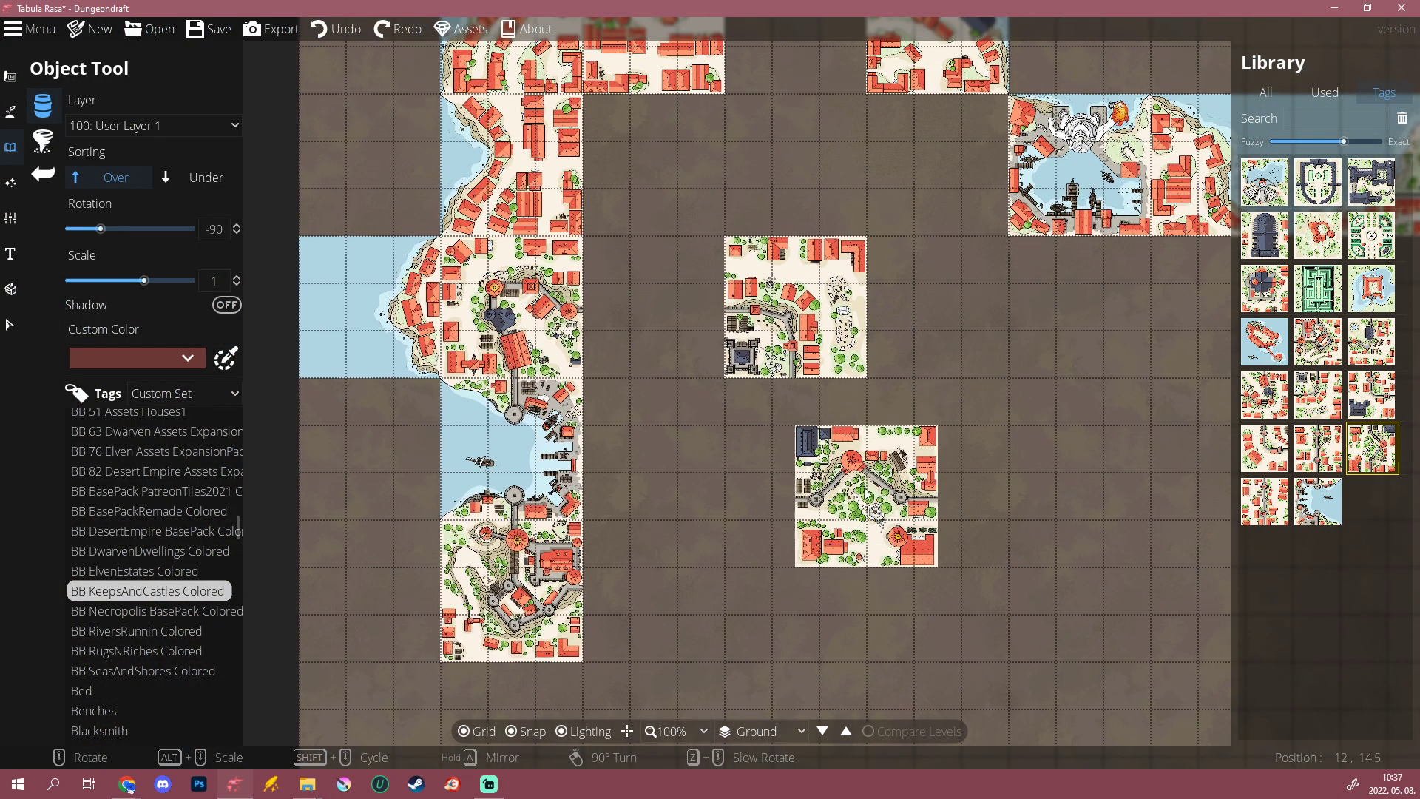
pyautogui.moveTo(861, 491); pyautogui.dragTo(903, 474)
pyautogui.scroll(1, 917, 391)
# Step: Place Wall Corner 4 at -90 degrees one tile away from Wall Corner 3 and bridge the gap with Wall Straight 1 at -90 degrees
pyautogui.moveTo(1310, 399)
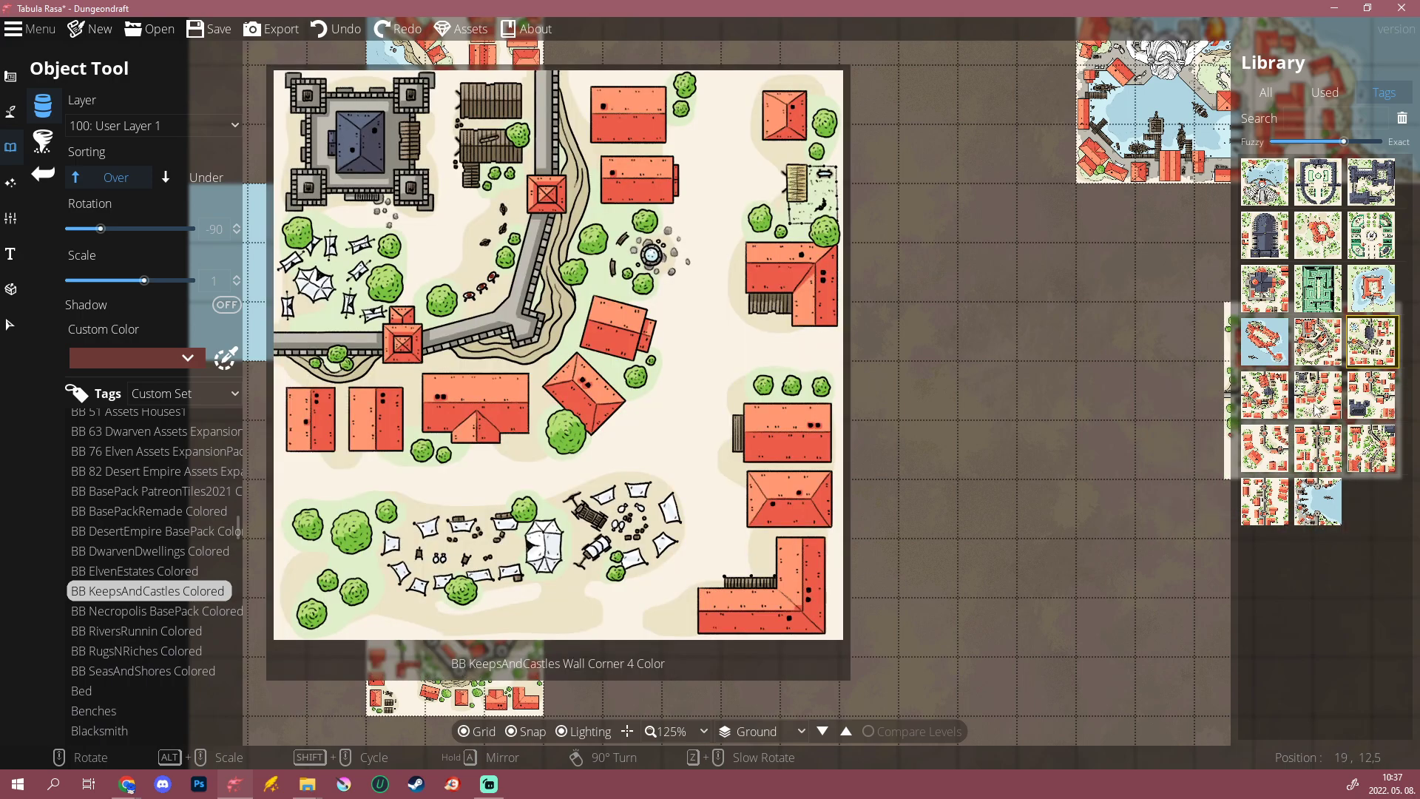
pyautogui.click(1318, 395)
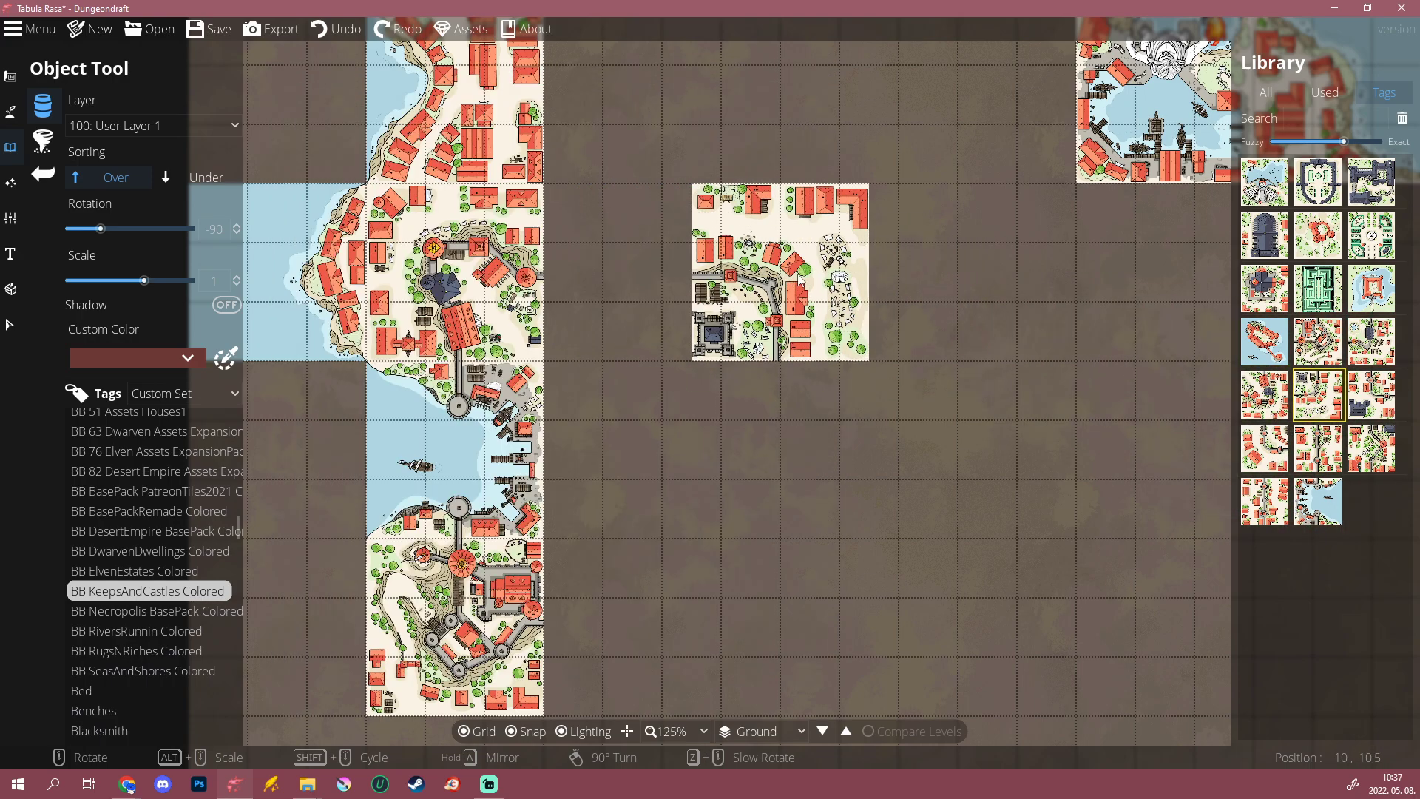
pyautogui.click(814, 281)
pyautogui.moveTo(852, 550); pyautogui.dragTo(859, 512)
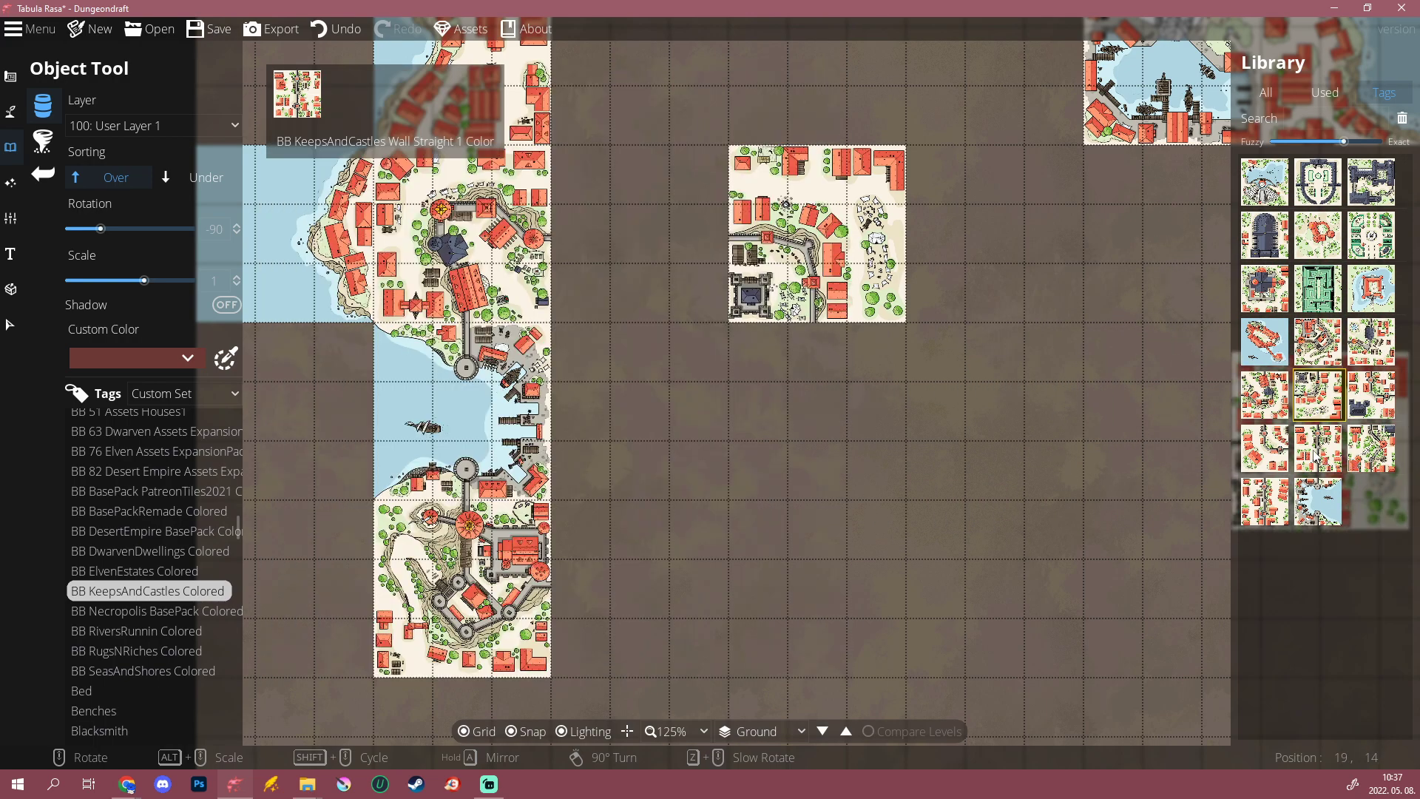
pyautogui.click(1320, 449)
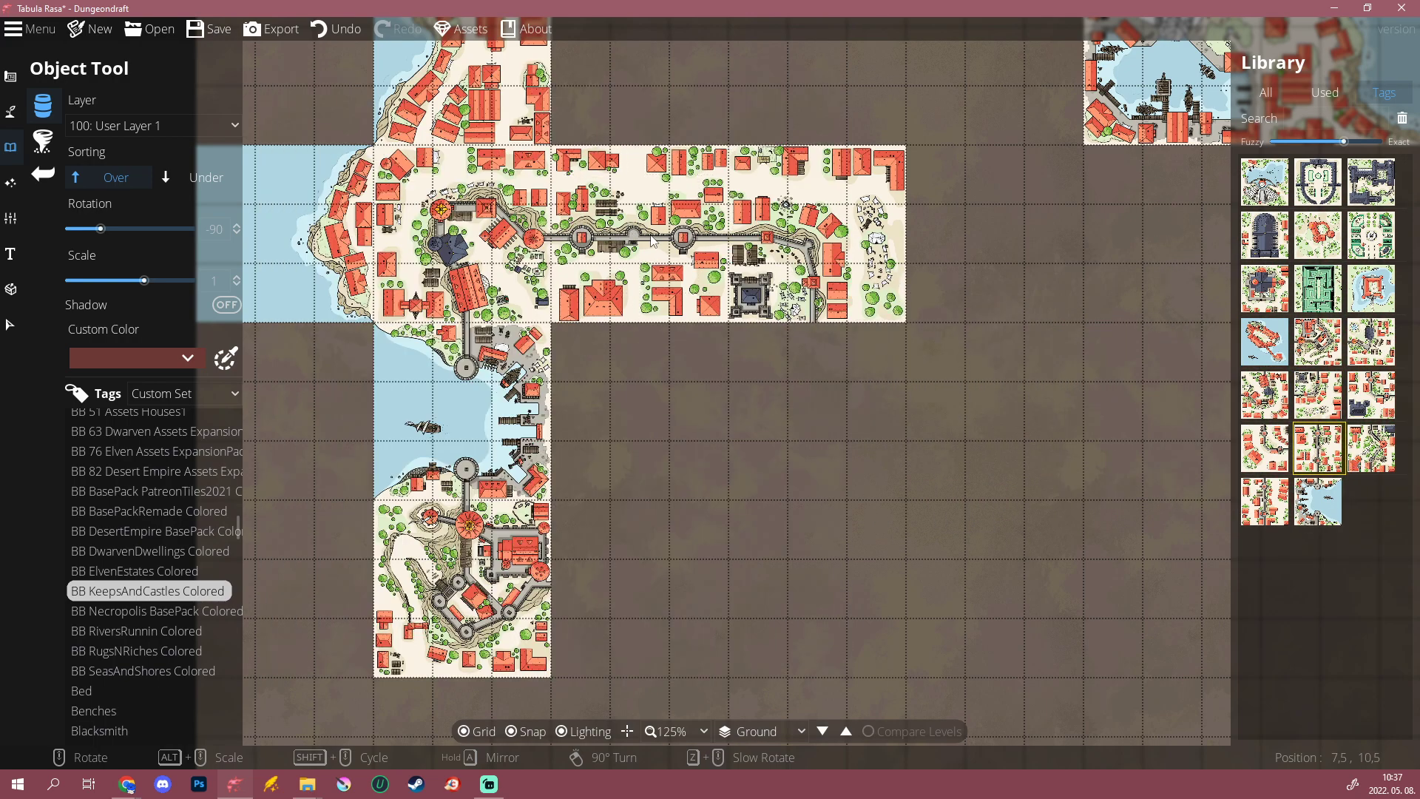
pyautogui.click(653, 241)
# Step: Place the angled wall tile with the red round tower at 0 degrees directly below Wall Corner 4
pyautogui.click(1371, 448)
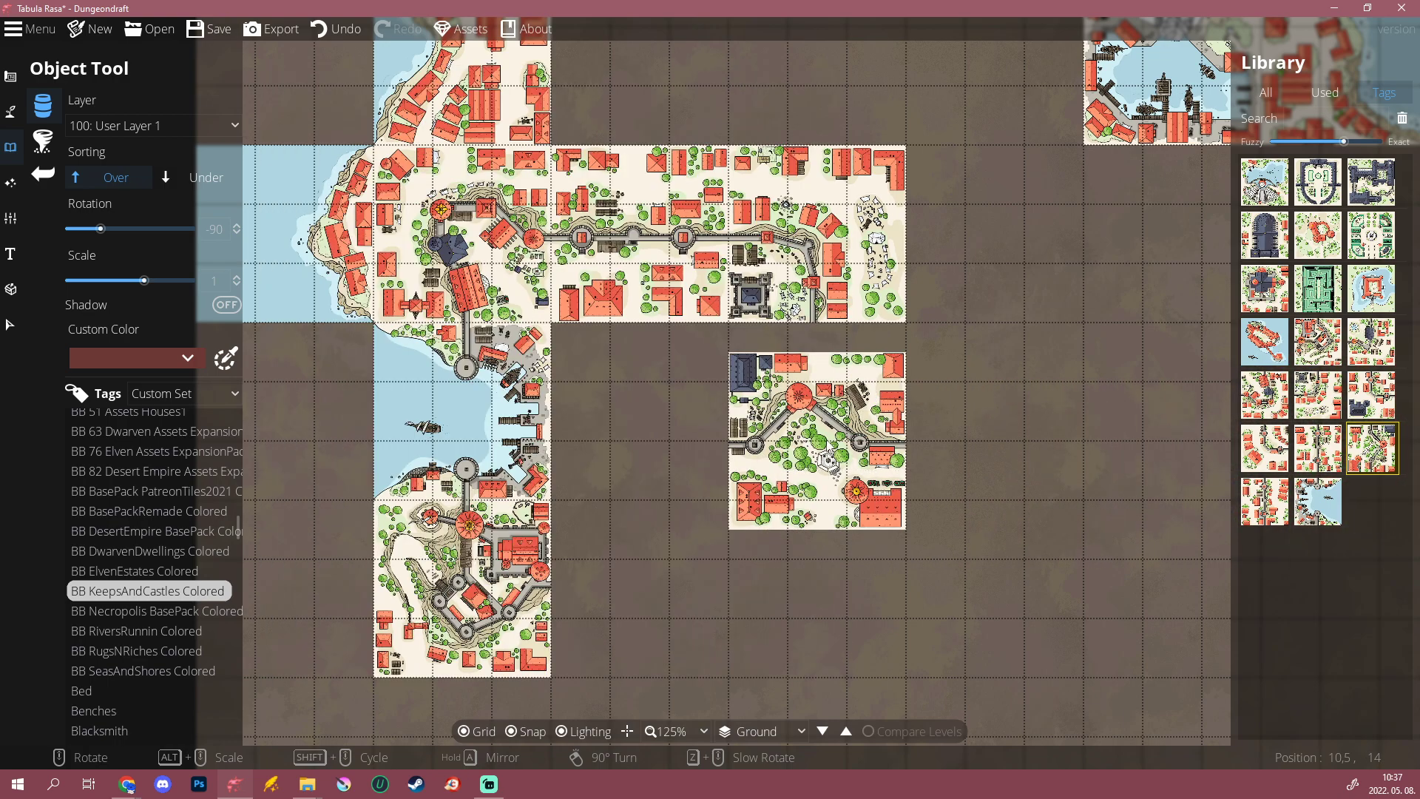
pyautogui.scroll(6, 817, 411)
pyautogui.click(817, 410)
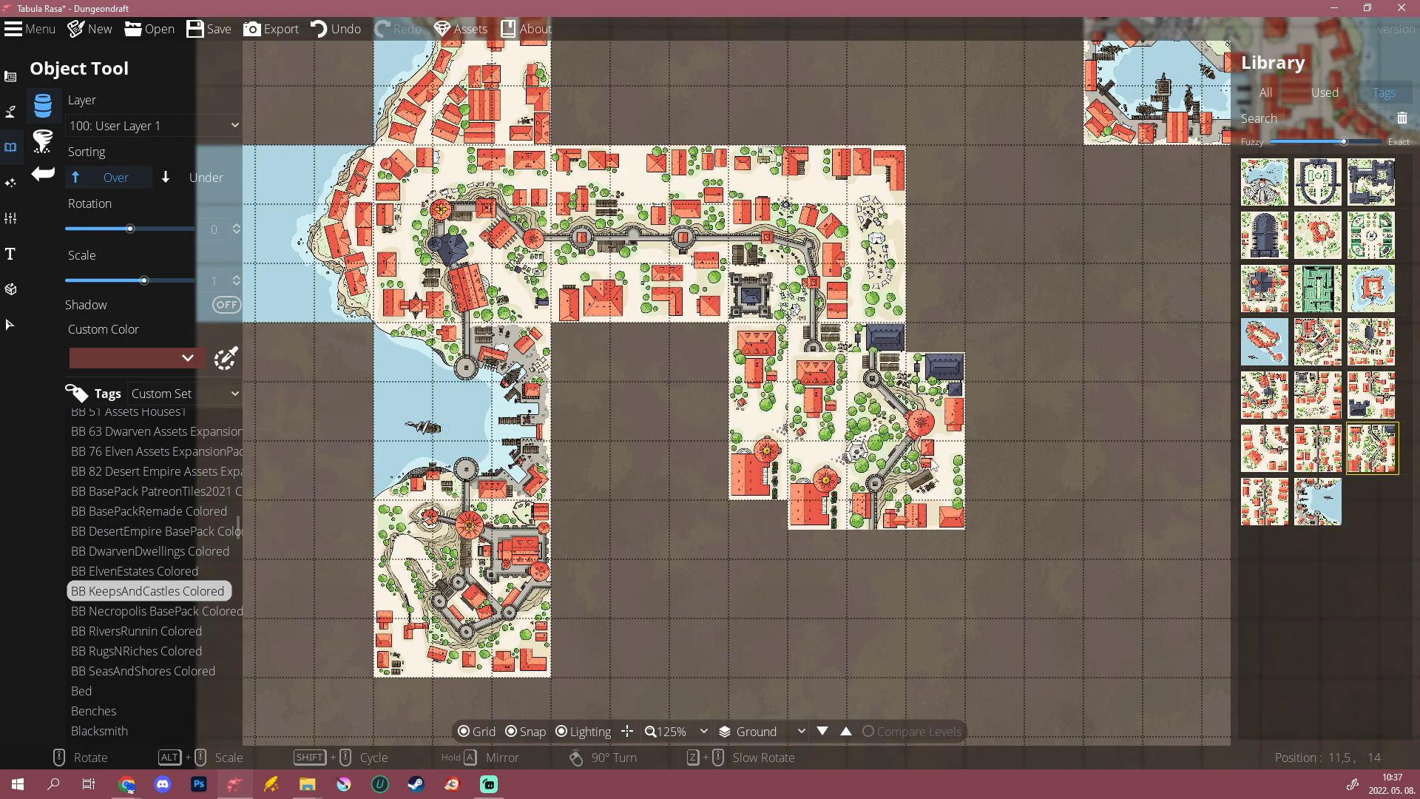
# Step: Place the two-towered straight wall tile at 90 degrees directly right of the Wall Corner 1 Entrance castle tile
pyautogui.click(1265, 500)
pyautogui.scroll(6, 640, 588)
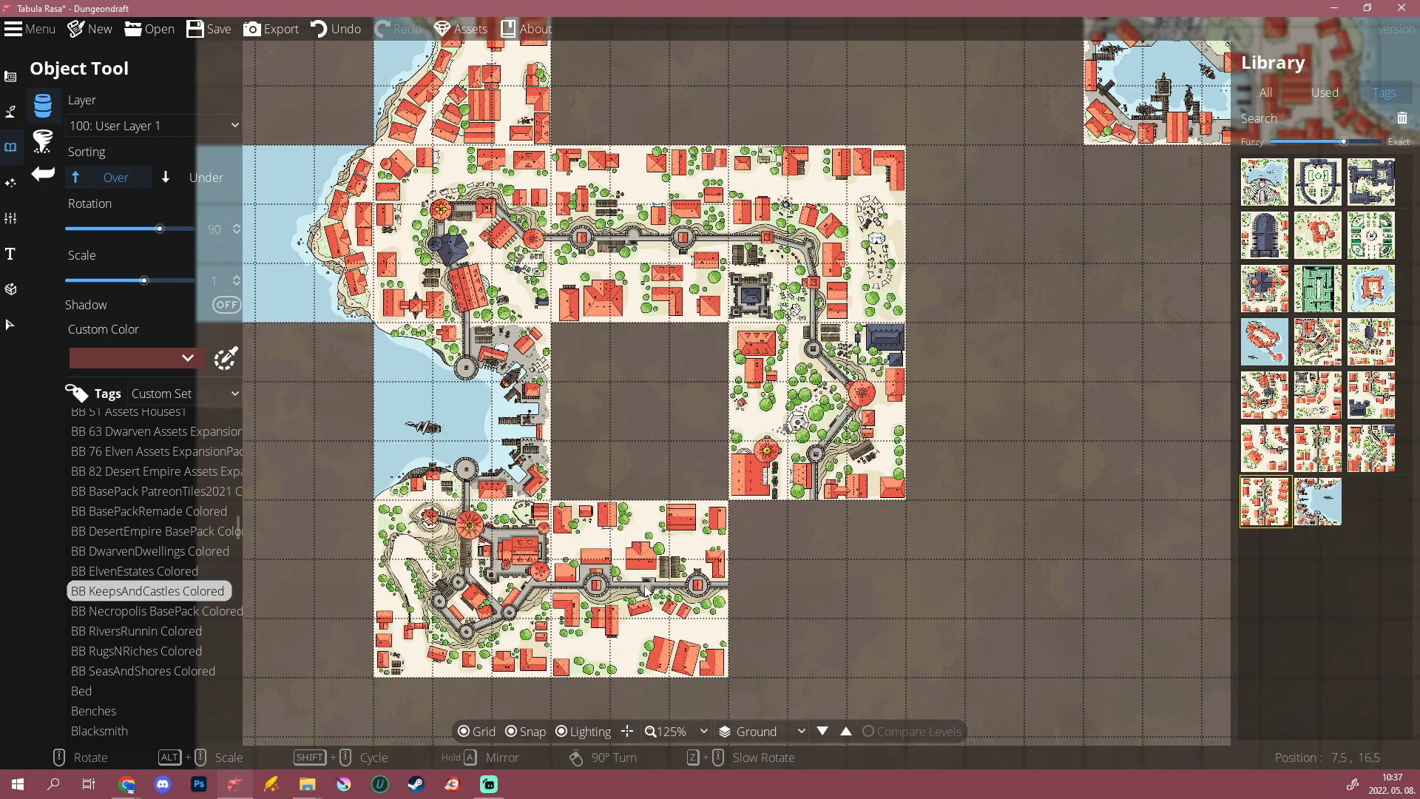
pyautogui.click(632, 588)
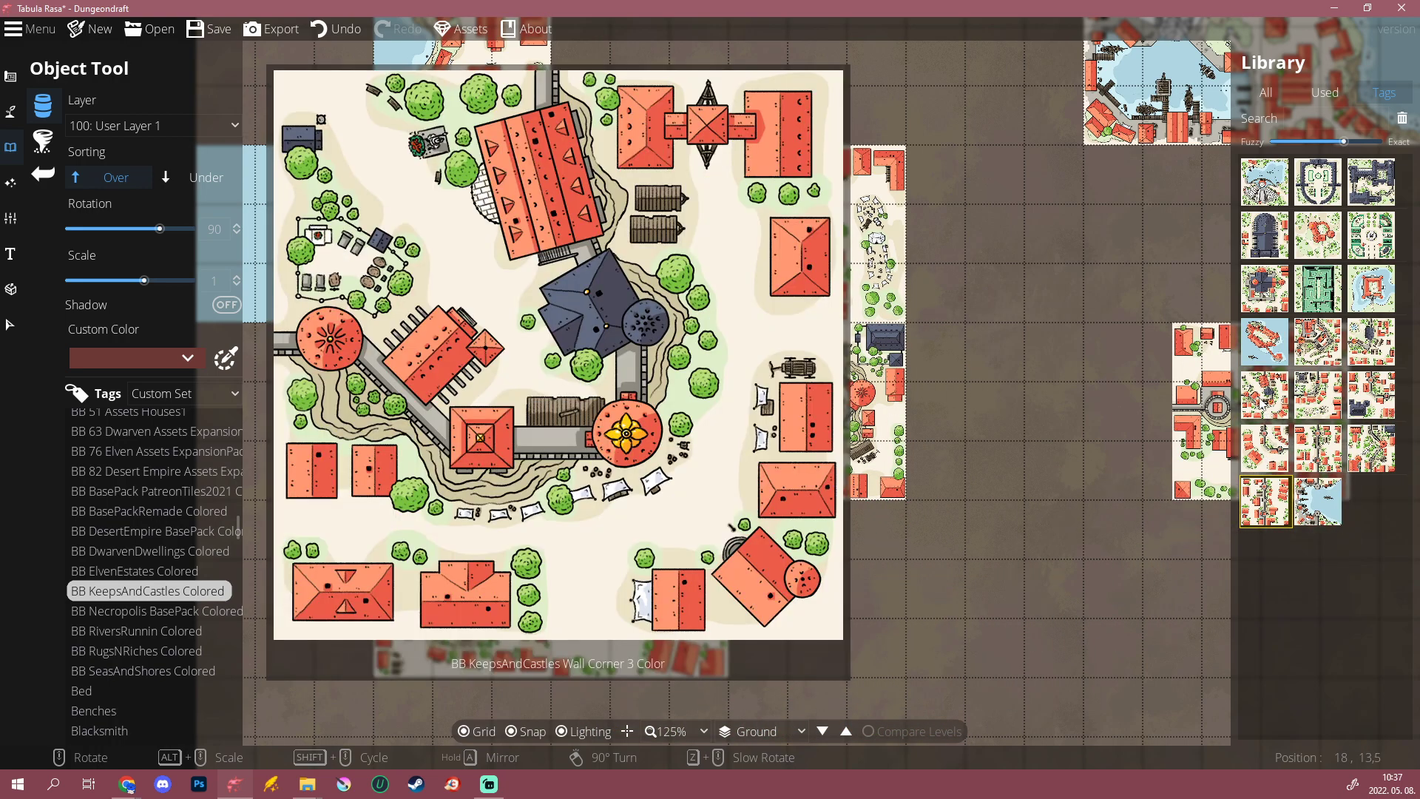
# Step: Place the Wall Corner 3 tile at 0 degrees in the city's southeast corner, joining the straight wall to the angled wall tile above
pyautogui.click(1263, 398)
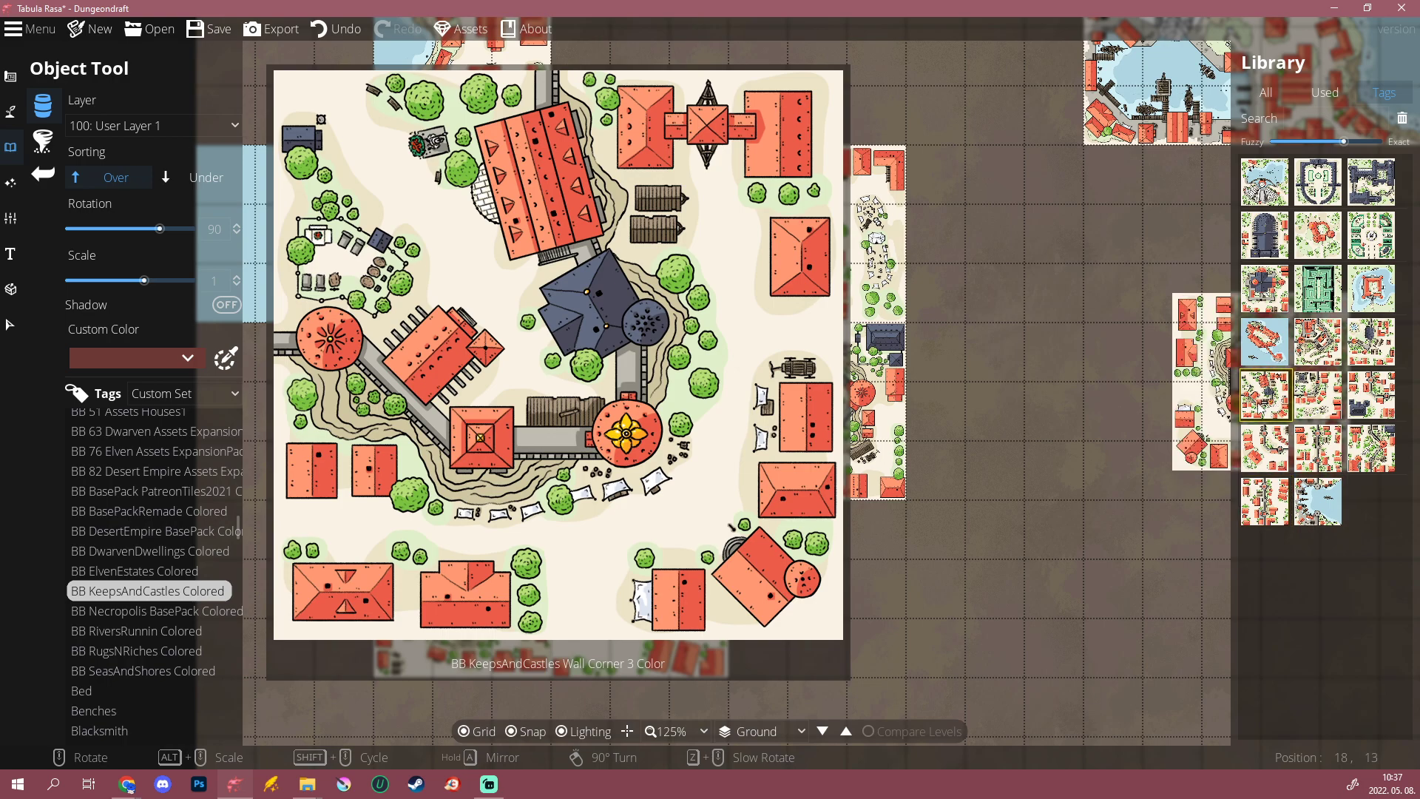
pyautogui.scroll(-6, 832, 589)
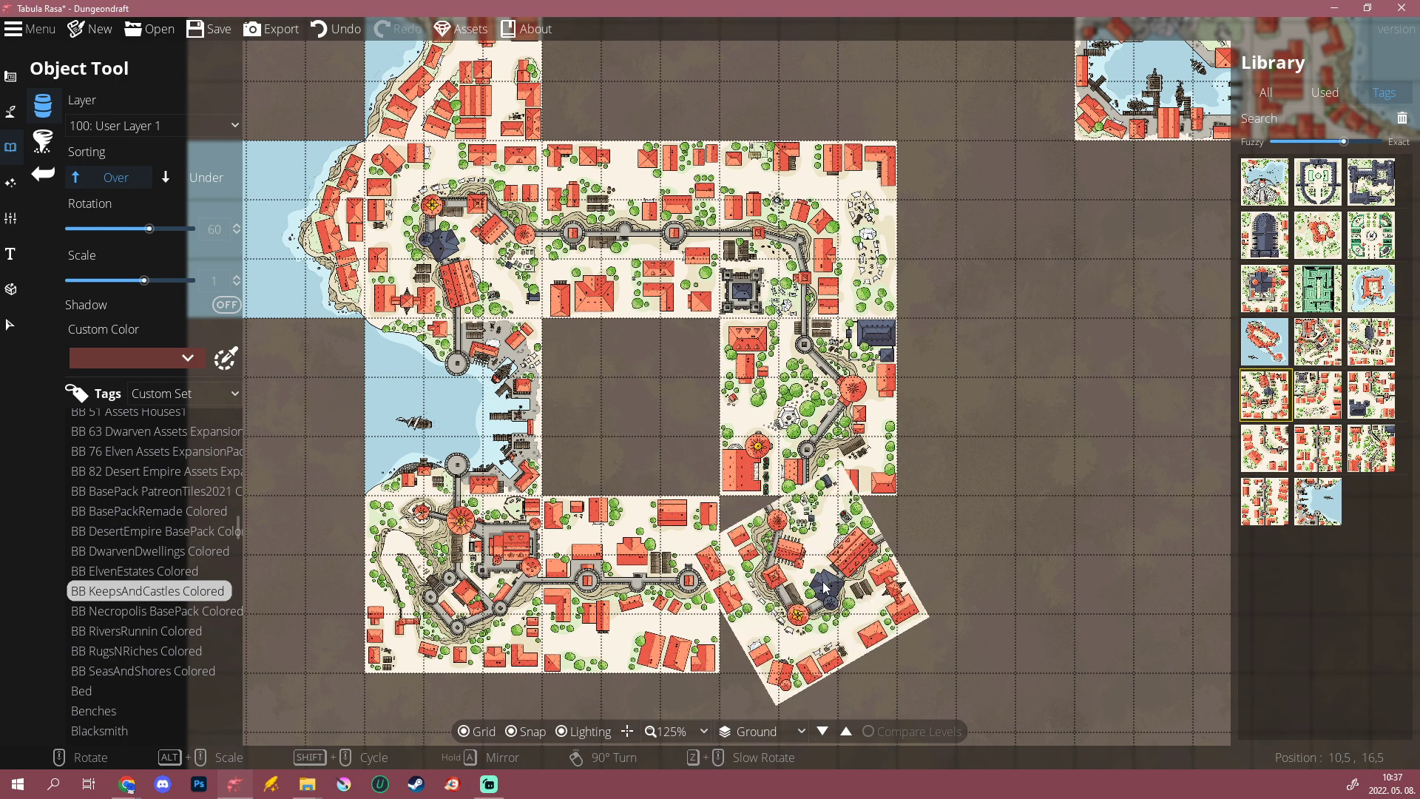
pyautogui.scroll(-2, 1050, 503)
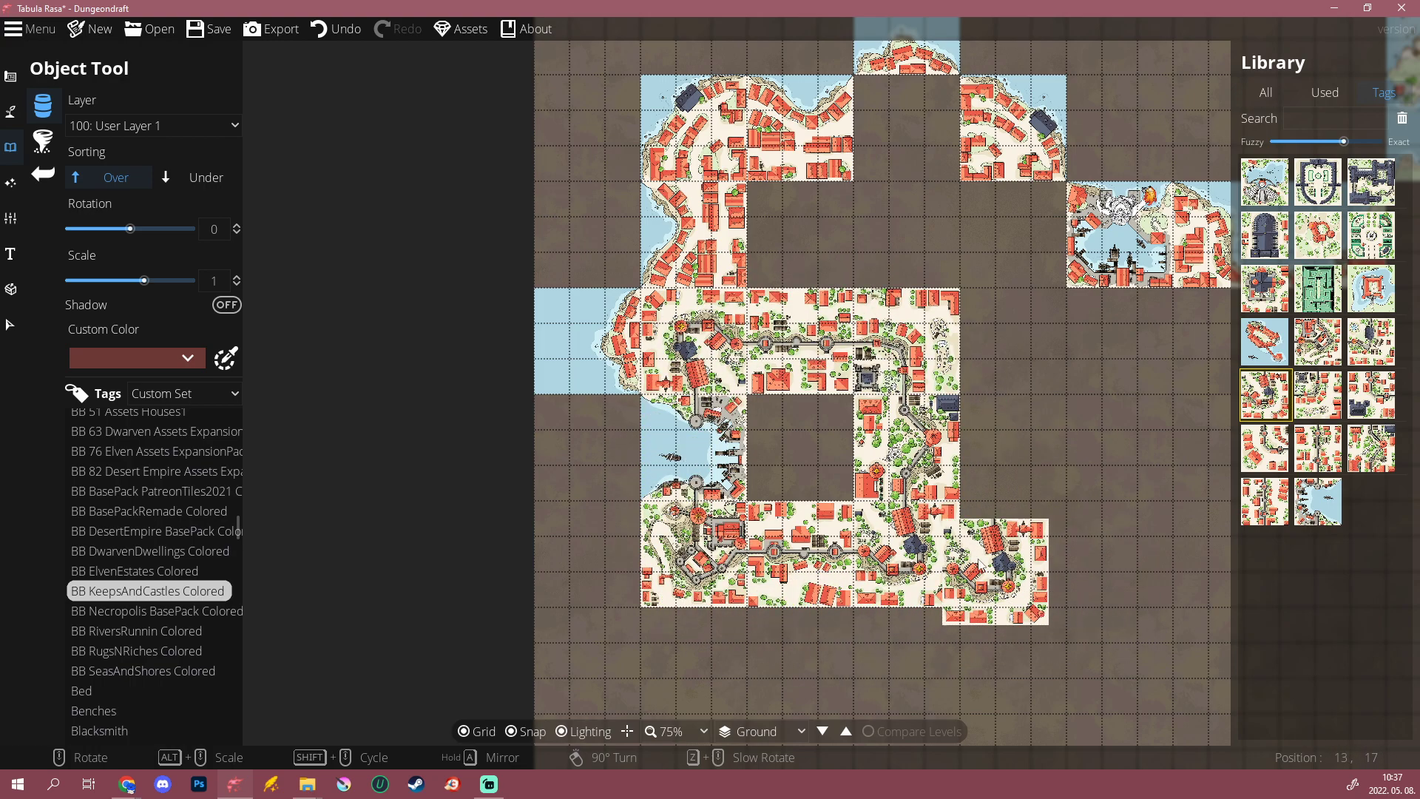
pyautogui.scroll(2, 976, 554)
pyautogui.moveTo(890, 555); pyautogui.dragTo(887, 588)
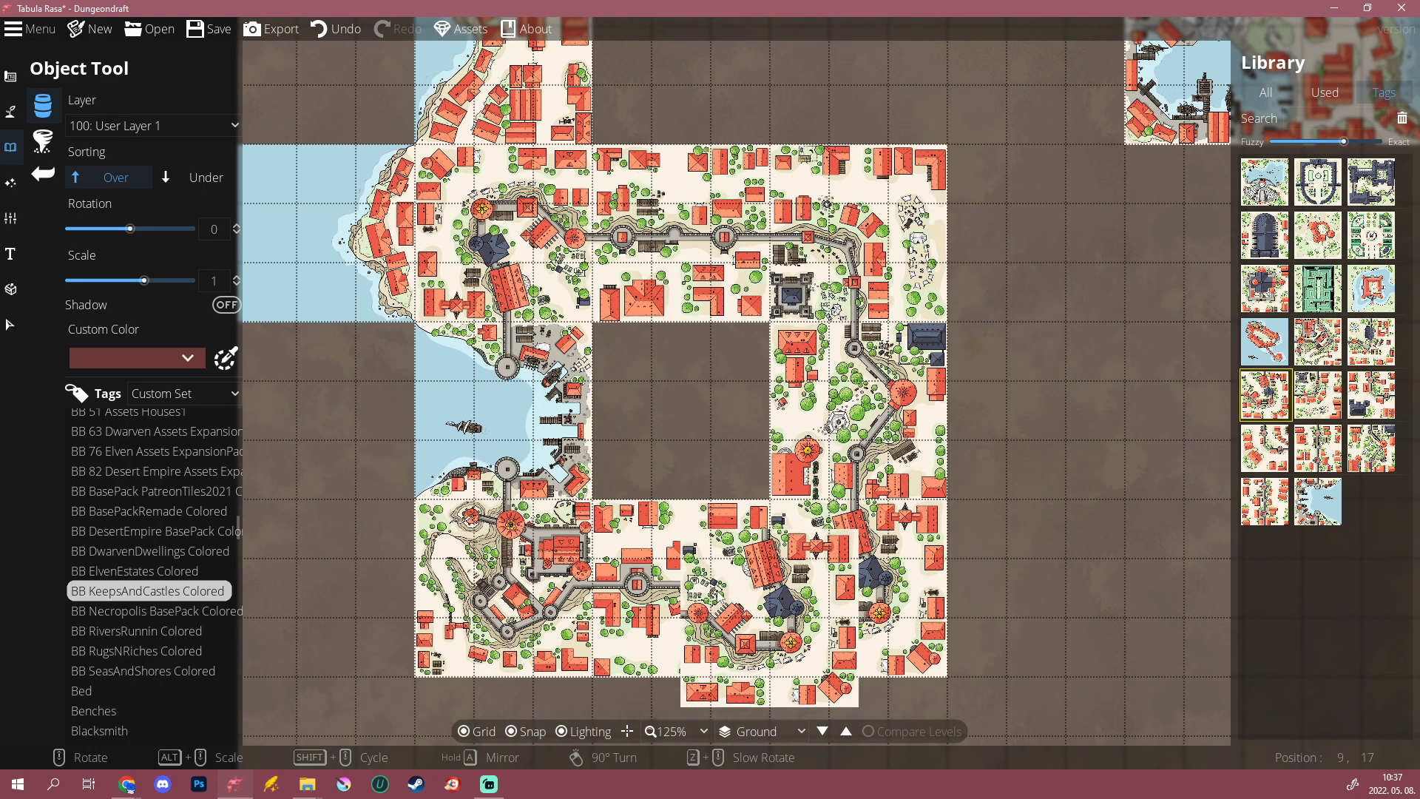
# Step: Place the blue-roofed castle tile with red round towers at 90 degrees in the empty centre of the walled city
pyautogui.click(1265, 289)
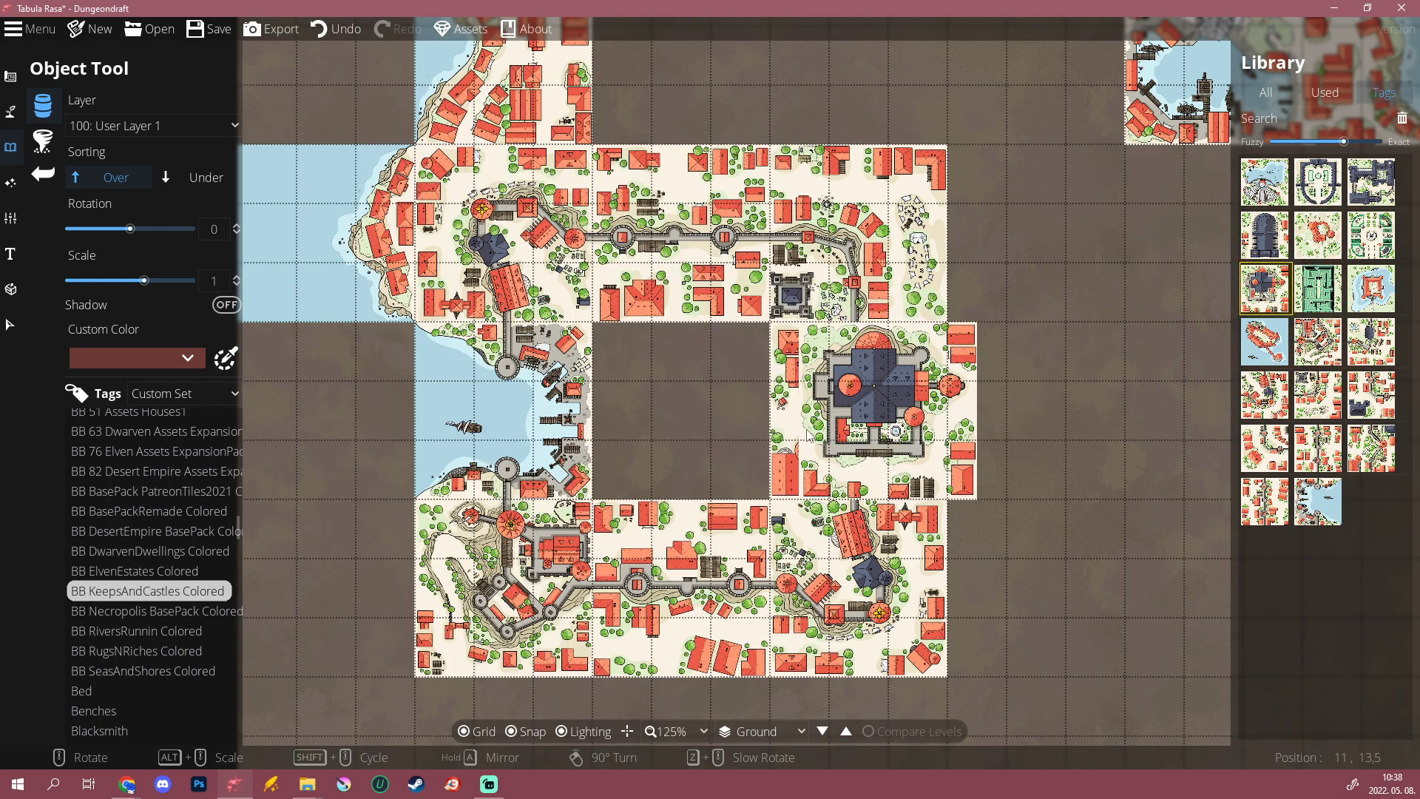
pyautogui.click(673, 410)
pyautogui.scroll(7, 673, 411)
pyautogui.scroll(-1, 673, 410)
pyautogui.click(673, 411)
# Step: Preview the cathedral tile, Castle 2 and the neighbouring blue-roofed castle tile on the map, plus the BB Necropolis BasePack asset set
pyautogui.click(1278, 238)
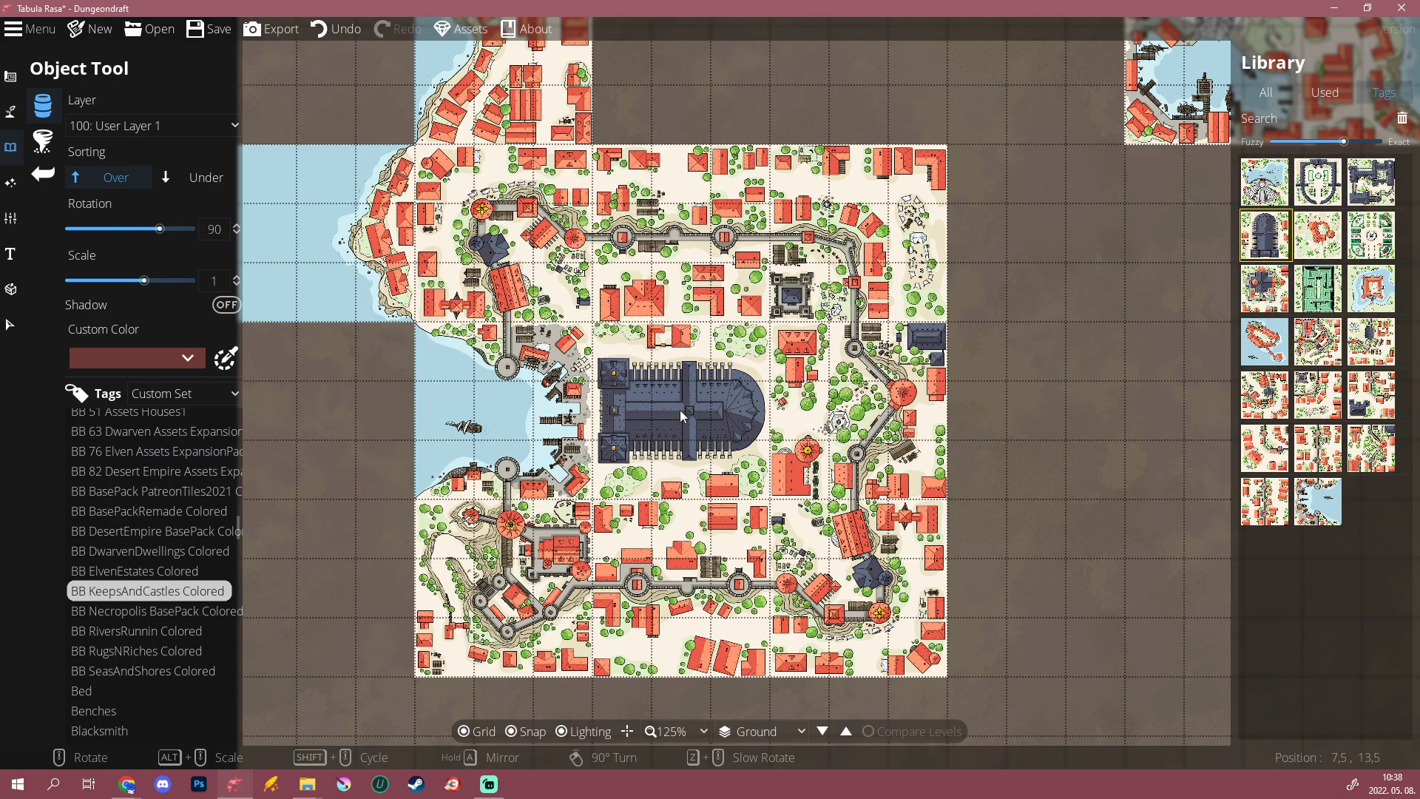
pyautogui.click(1370, 181)
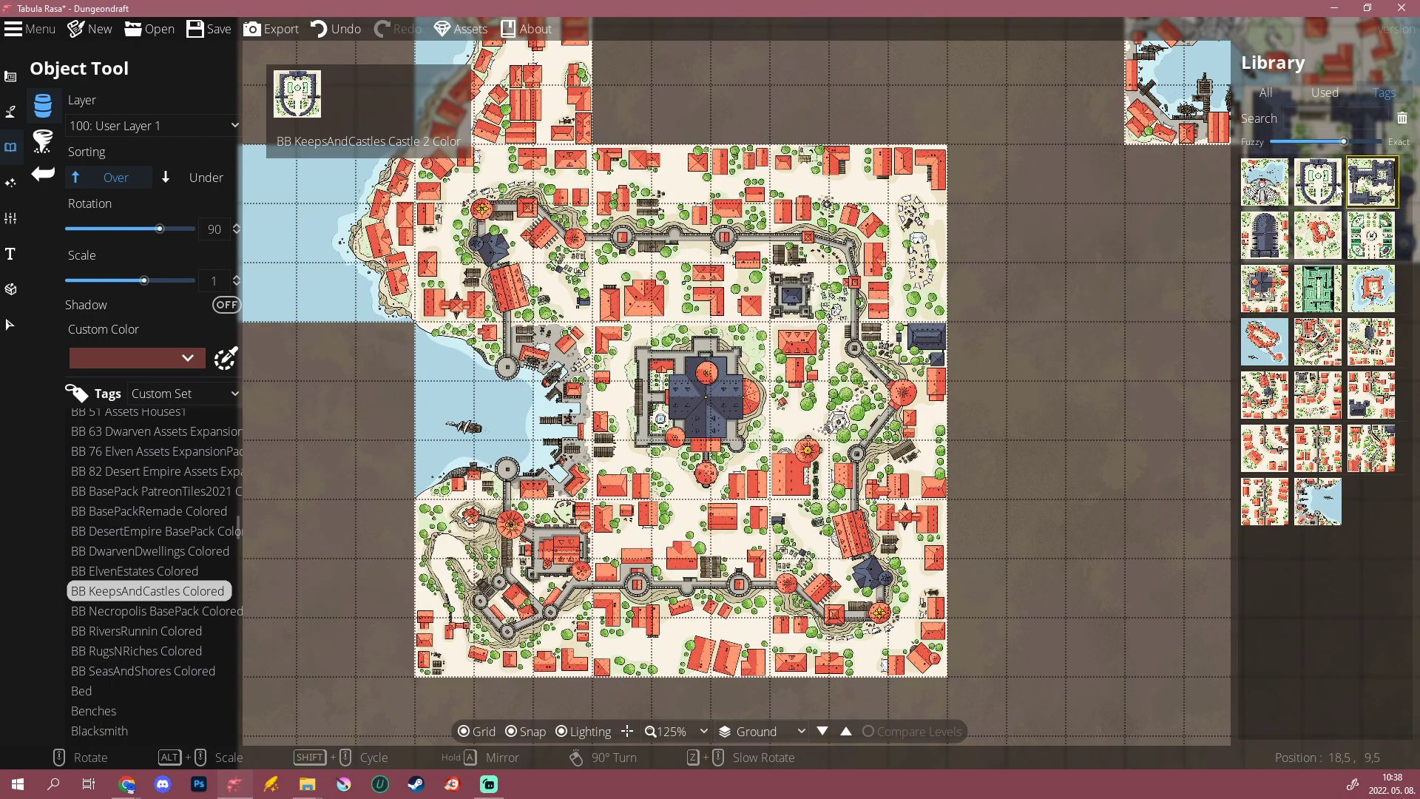
pyautogui.click(1320, 184)
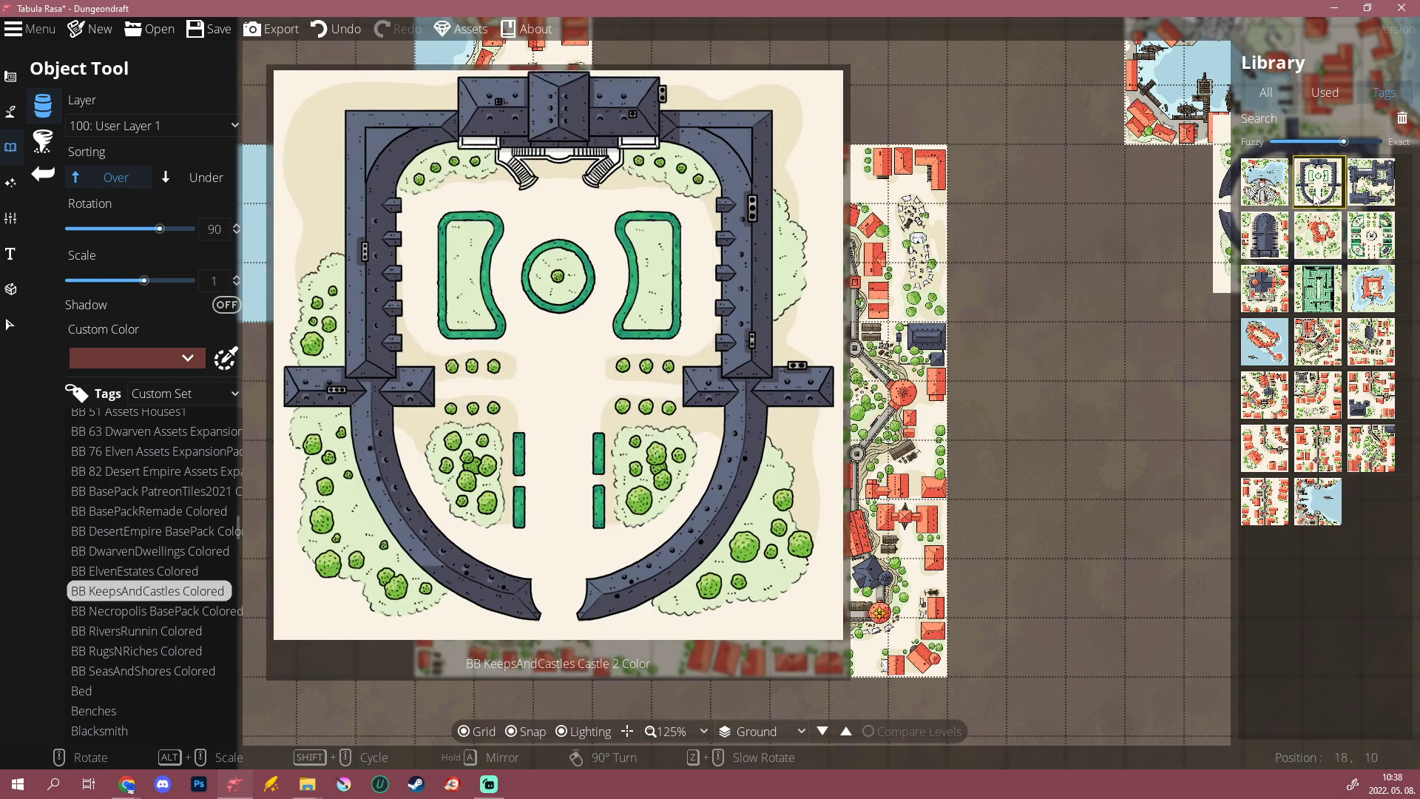
pyautogui.moveTo(1364, 188)
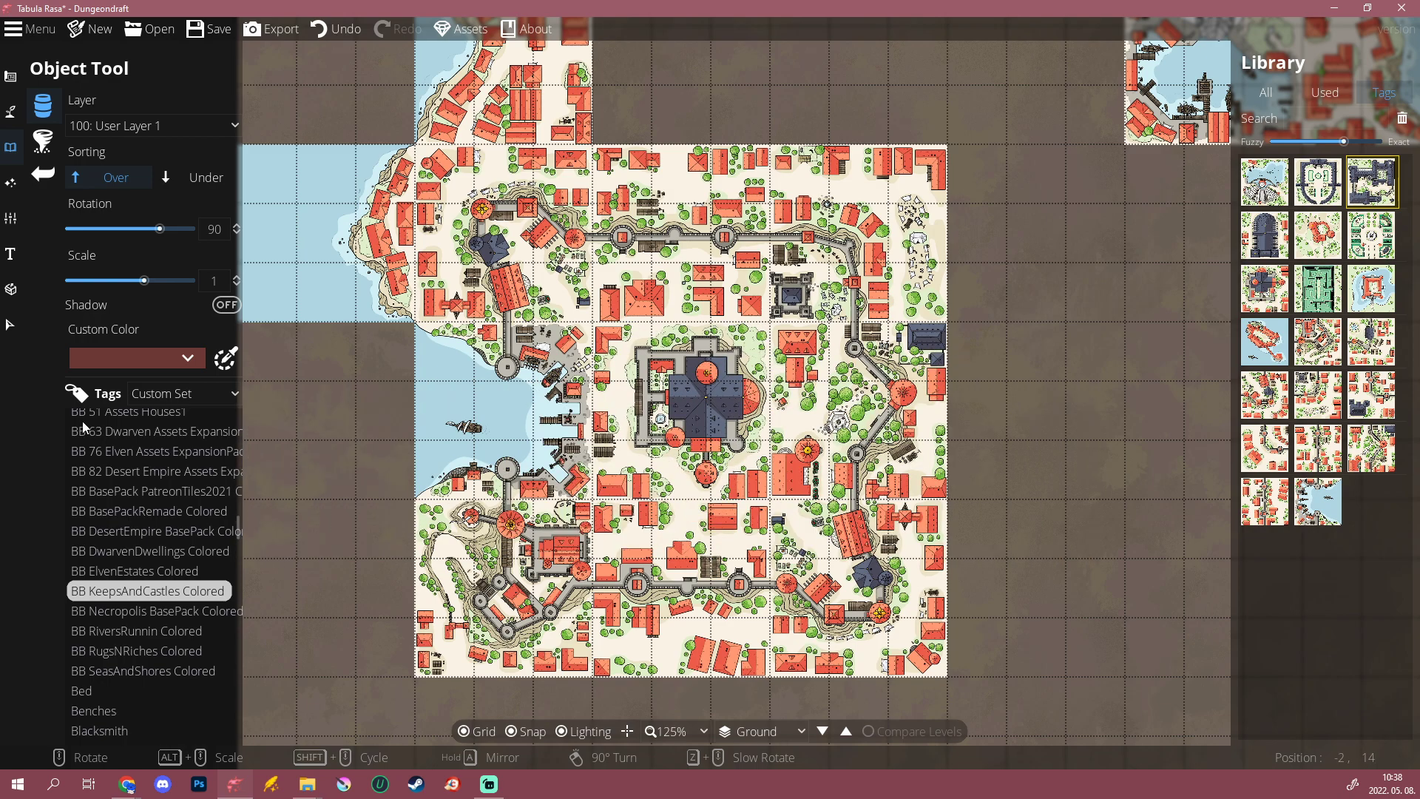
pyautogui.click(119, 610)
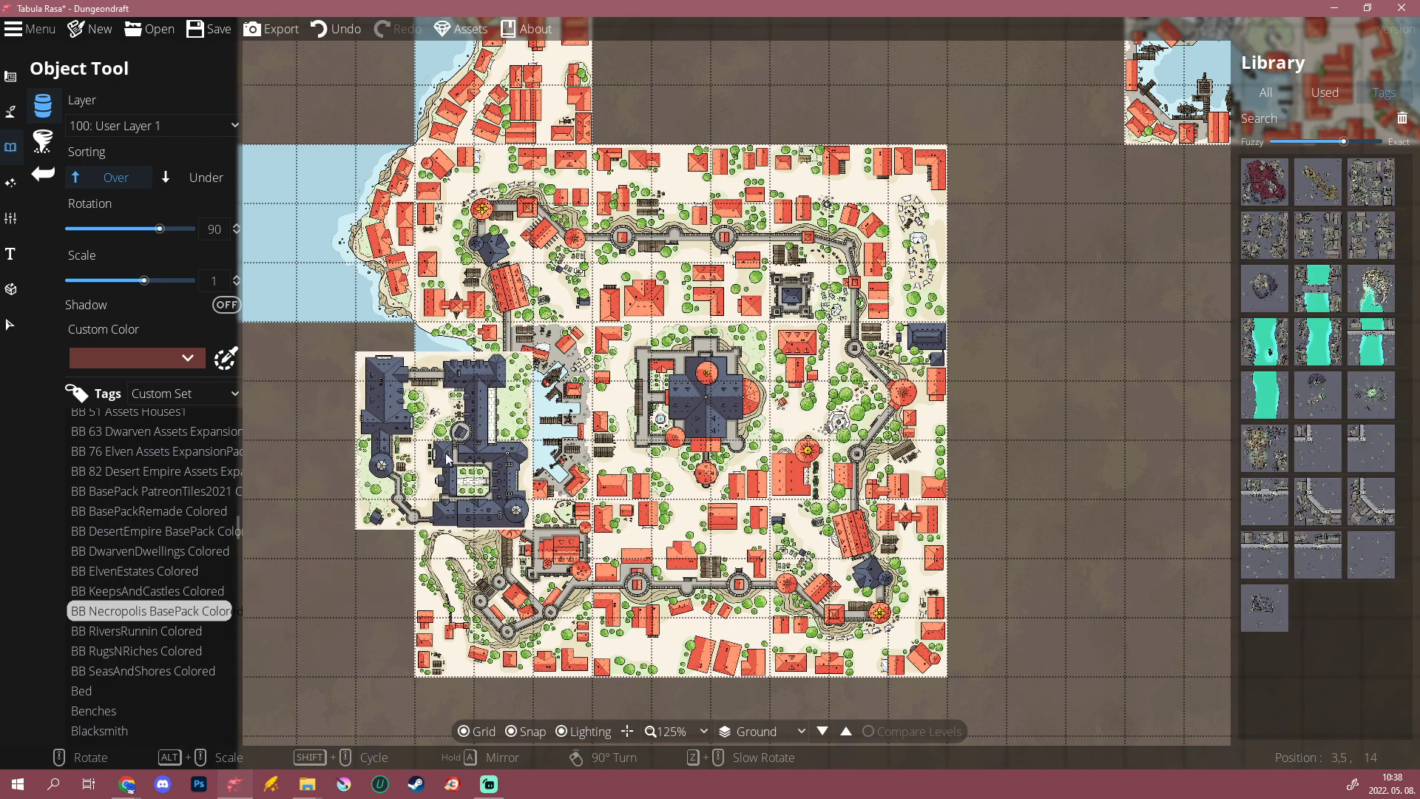
# Step: Place the SeasAndShores Cliff Houses 2 tile at -180 degrees directly west of the walled city's southwest corner tile
pyautogui.scroll(-4, 462, 444)
pyautogui.scroll(1, 396, 593)
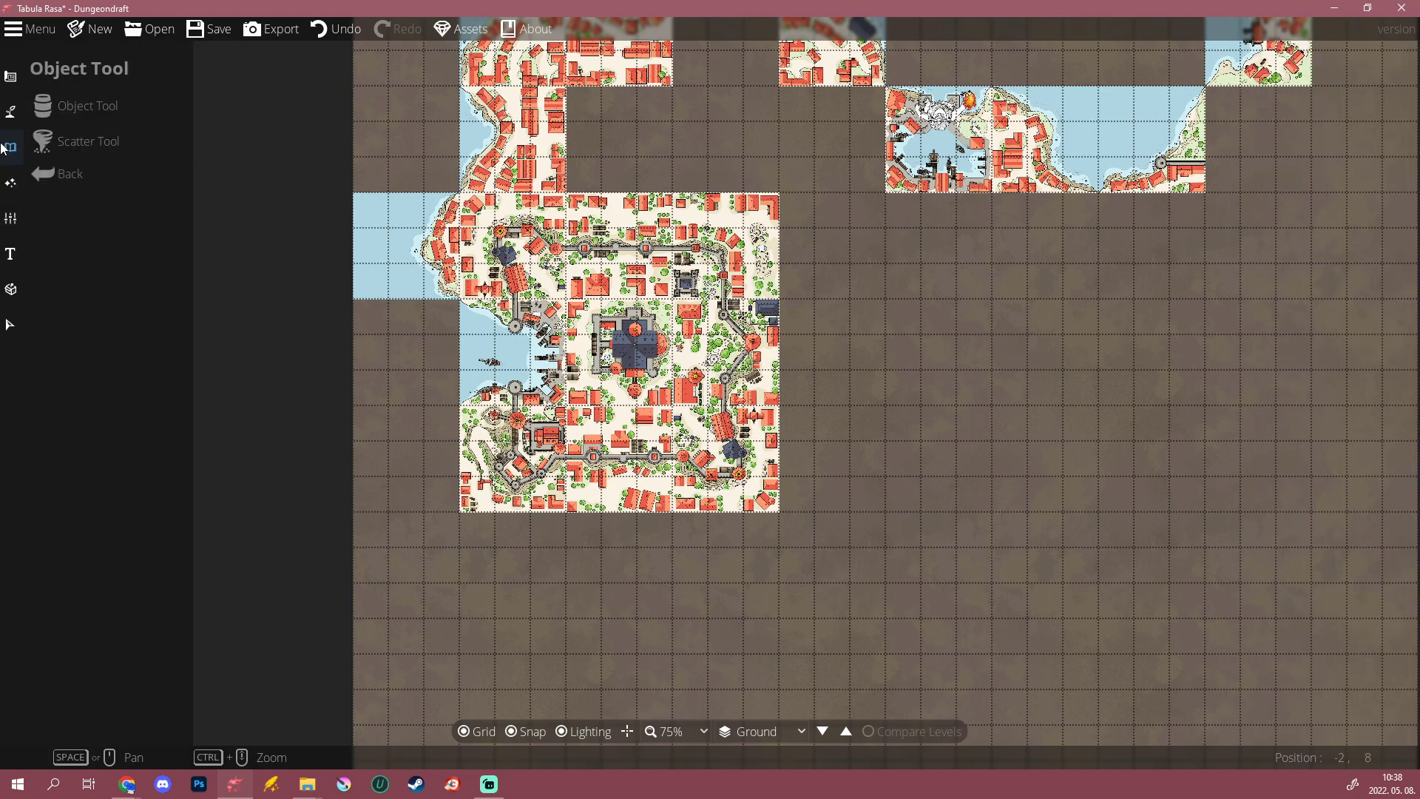
pyautogui.click(130, 671)
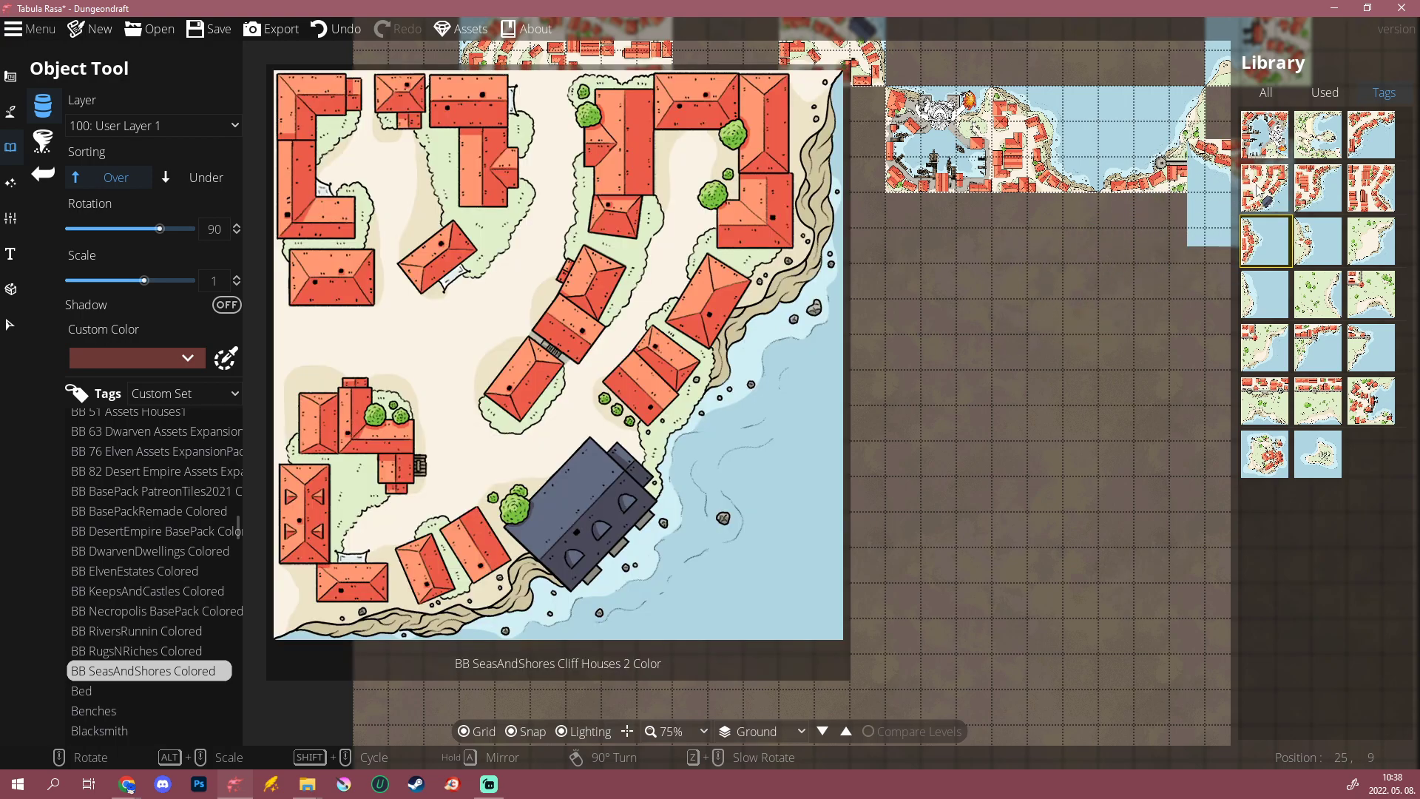
pyautogui.click(1264, 187)
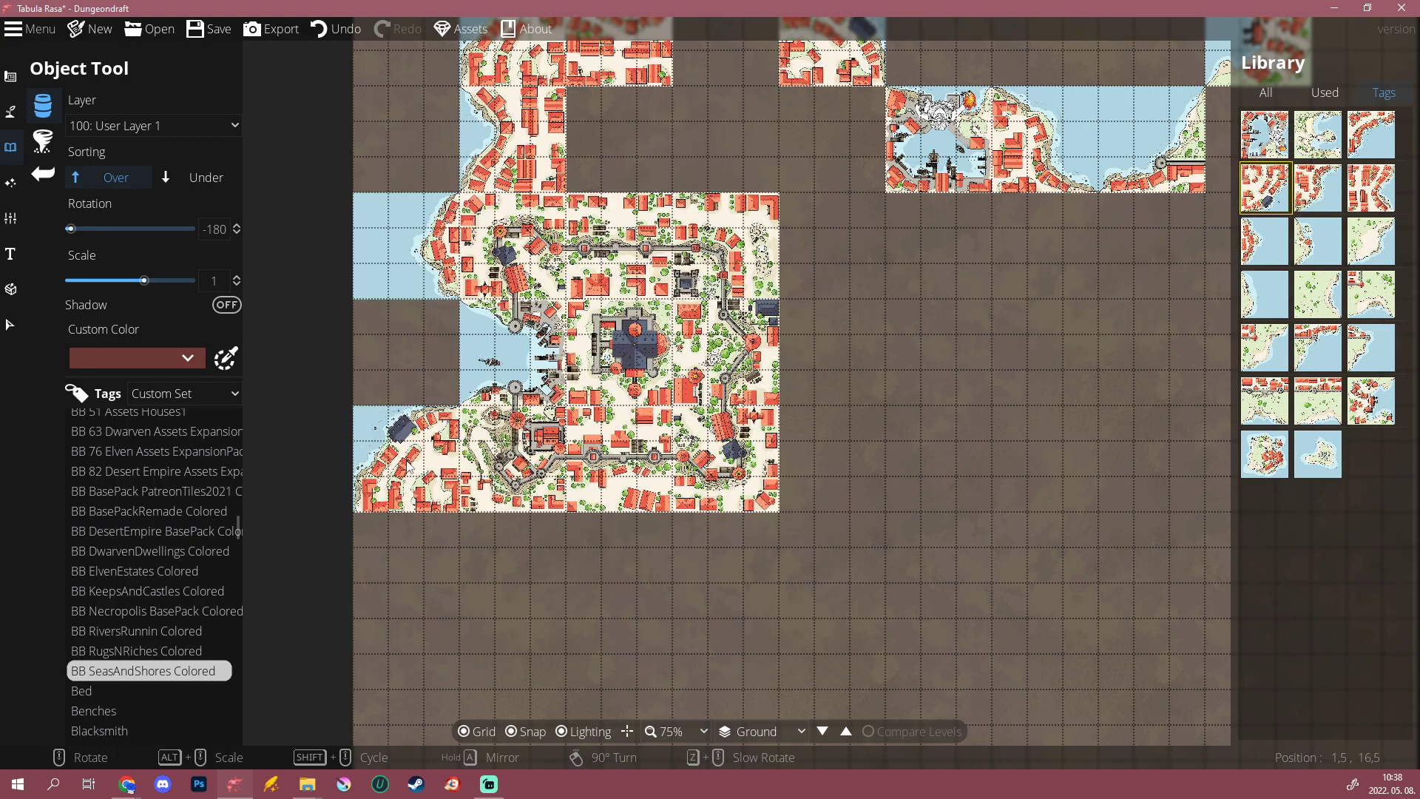
# Step: Change the map size by expanding the map 3 tiles on its western side
pyautogui.scroll(-4, 406, 465)
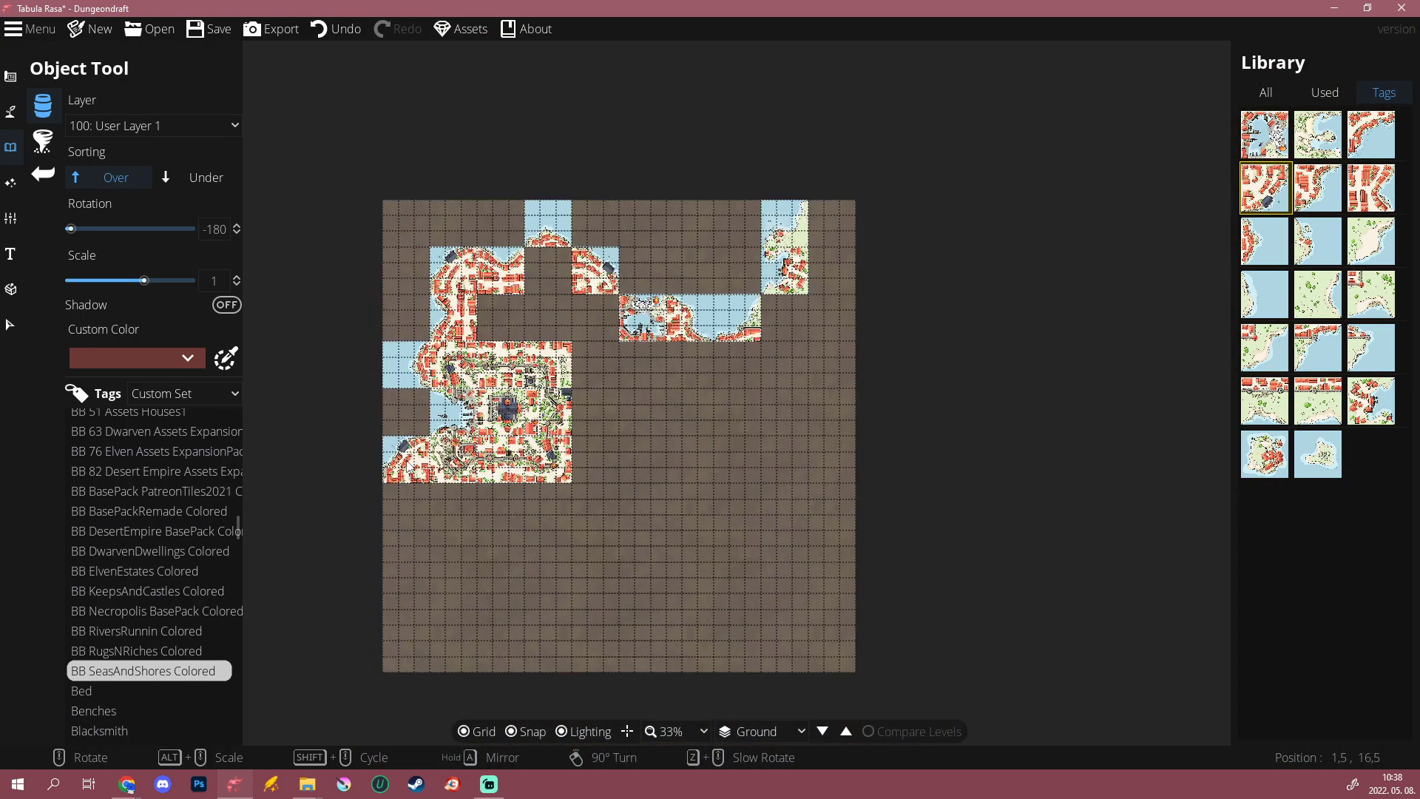
pyautogui.scroll(3, 406, 466)
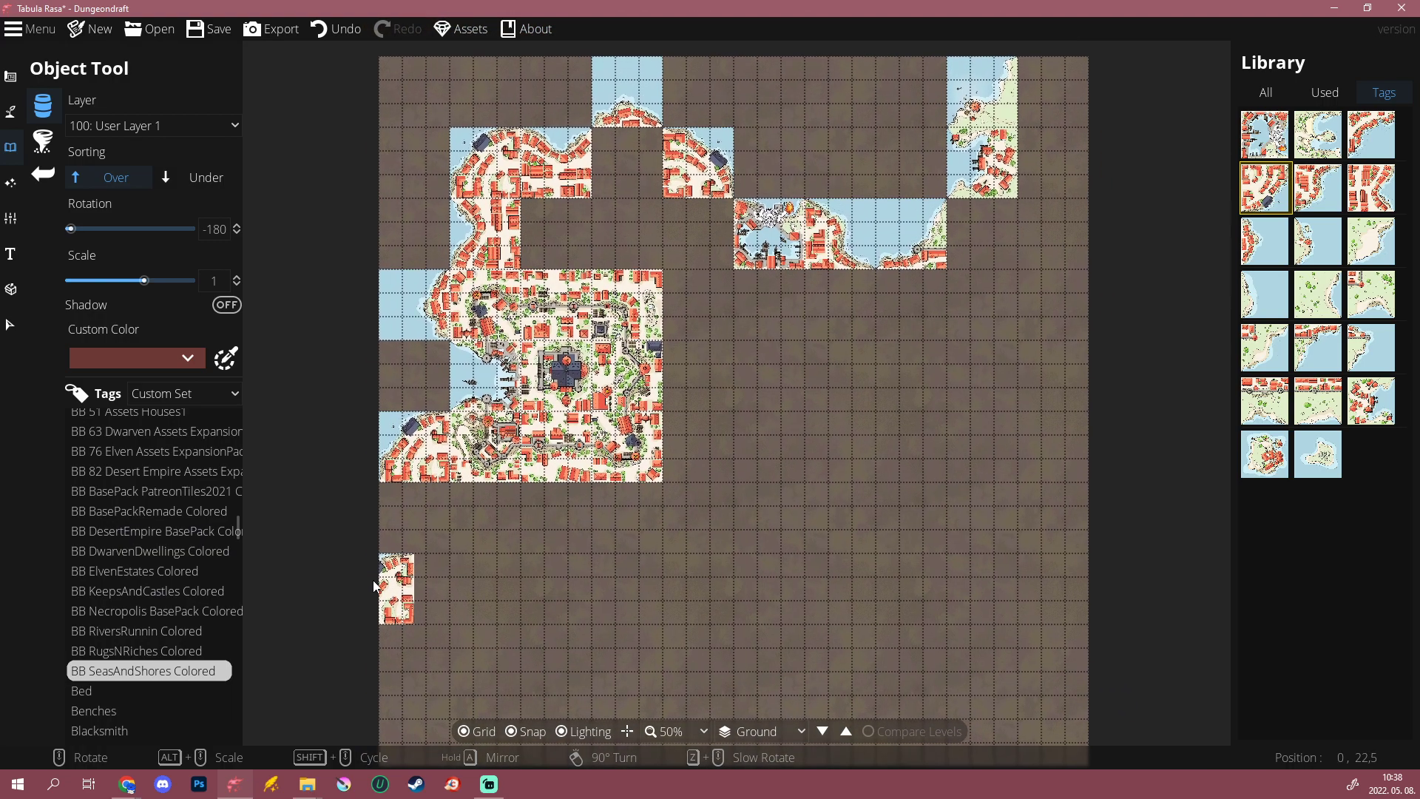
pyautogui.moveTo(373, 581); pyautogui.dragTo(352, 551)
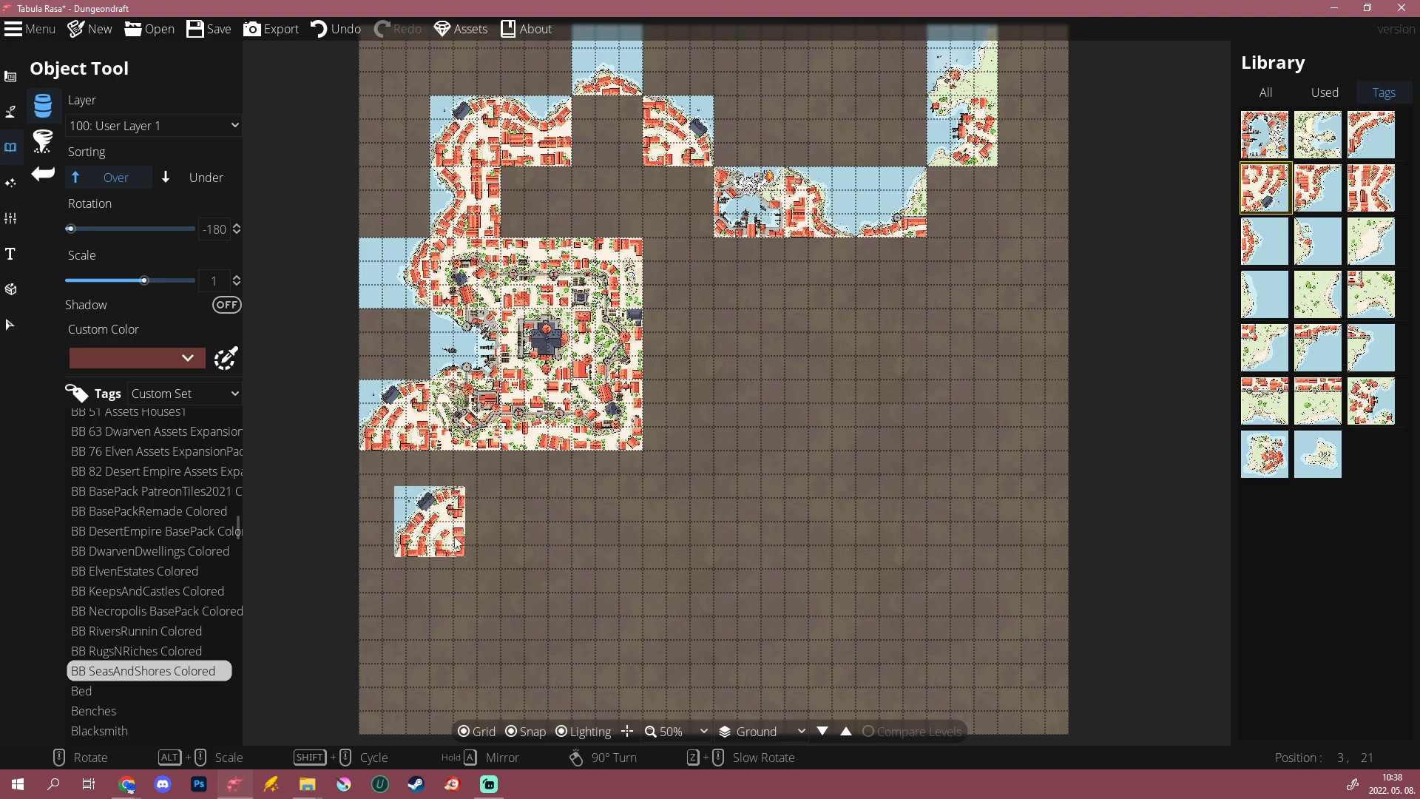
pyautogui.moveTo(429, 520); pyautogui.dragTo(442, 403)
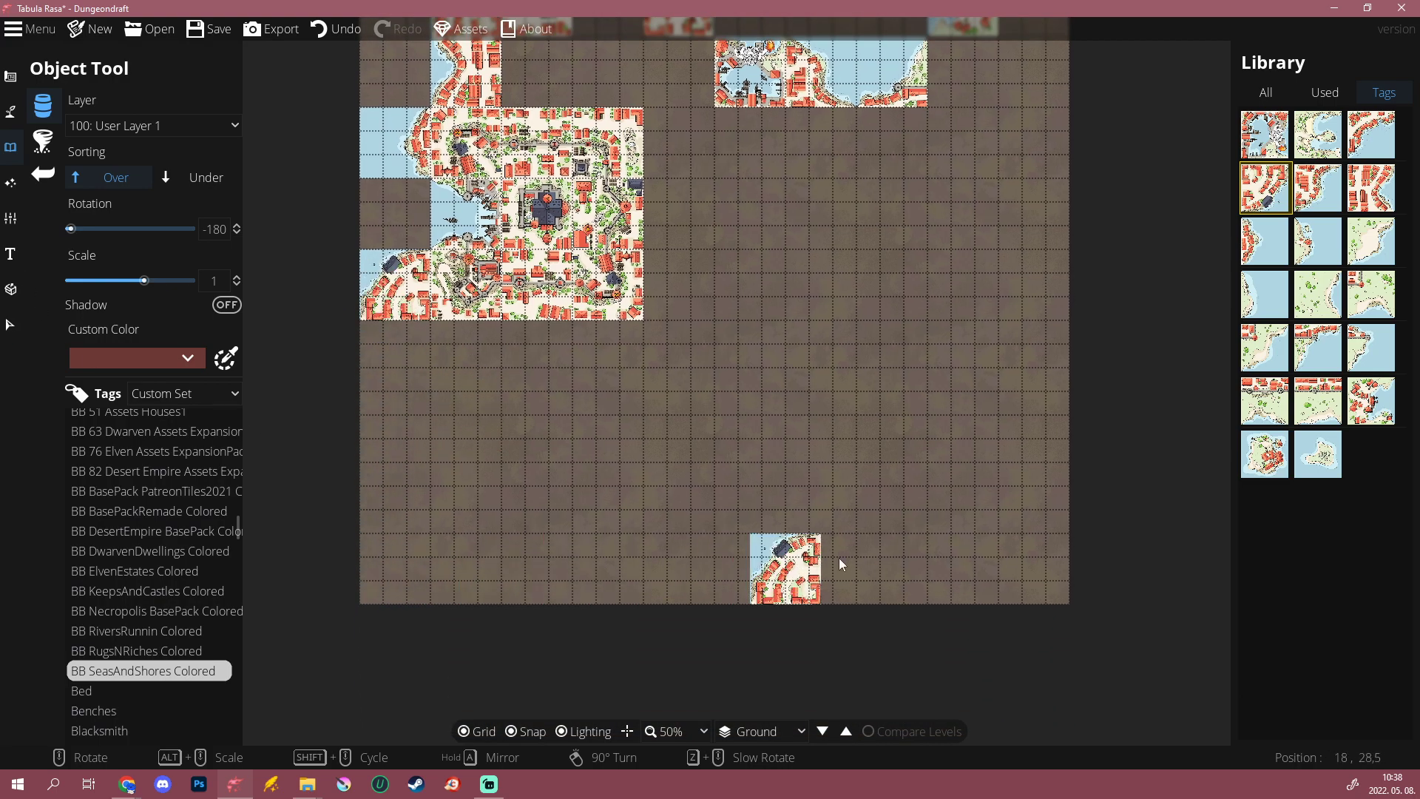
pyautogui.moveTo(717, 351); pyautogui.dragTo(735, 525)
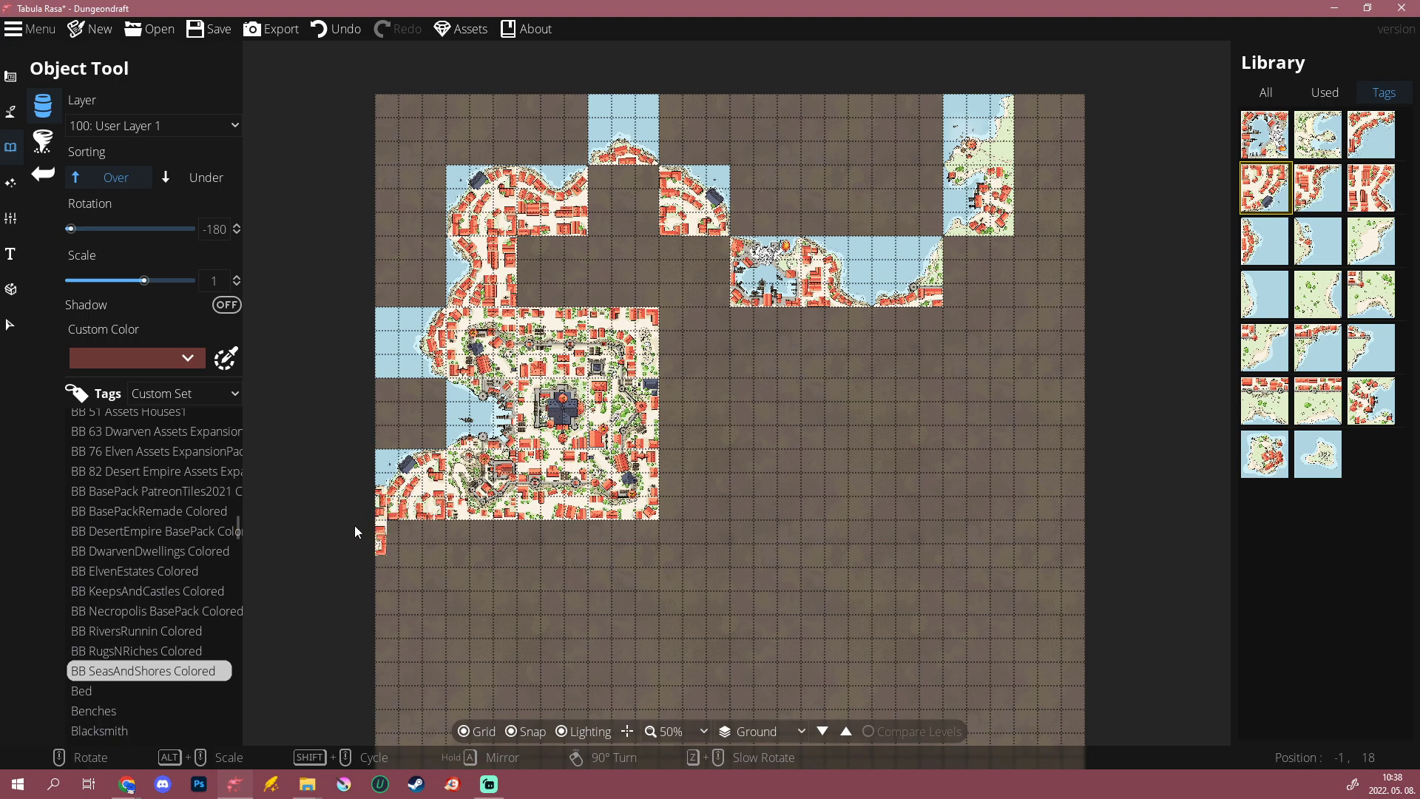
pyautogui.moveTo(353, 525); pyautogui.dragTo(378, 392)
pyautogui.click(26, 28)
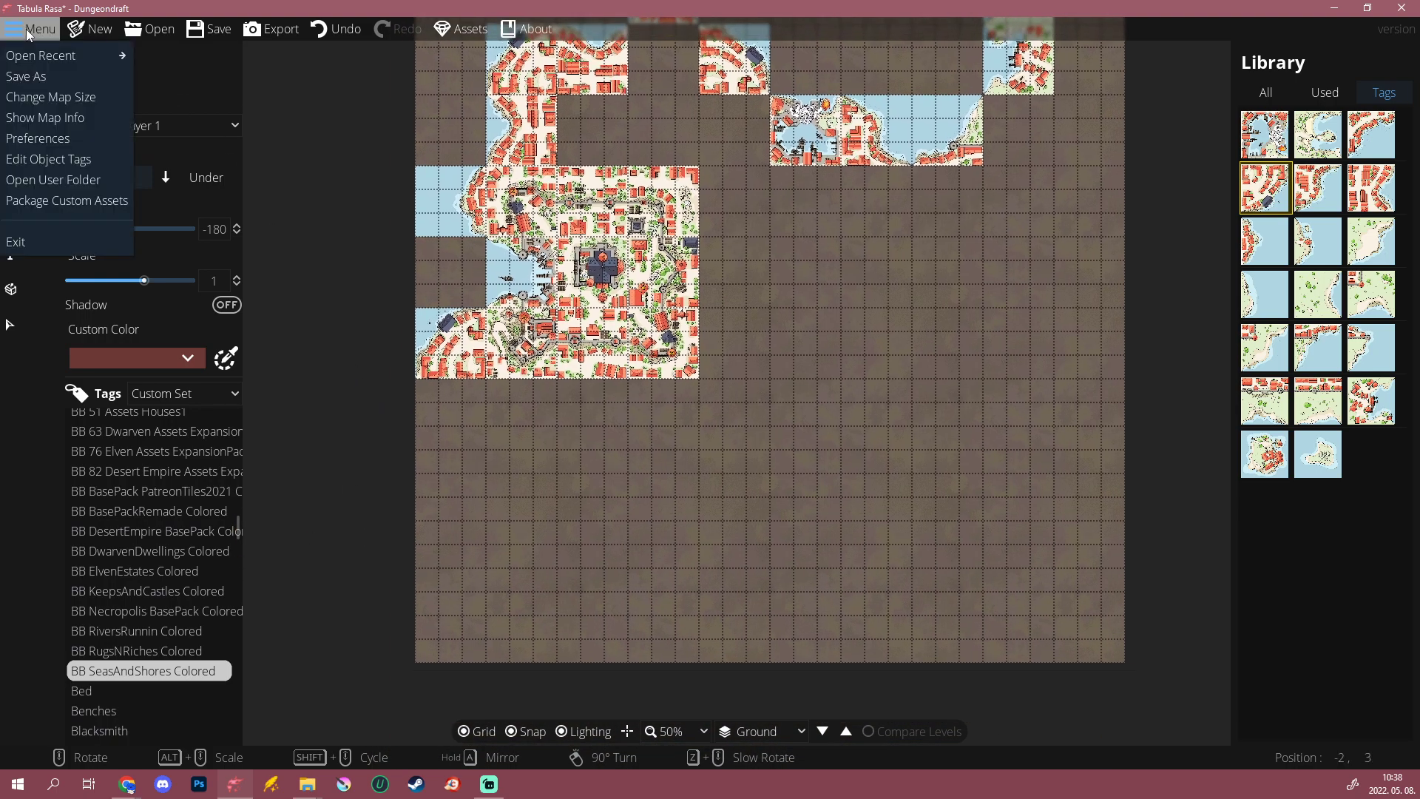
pyautogui.click(59, 98)
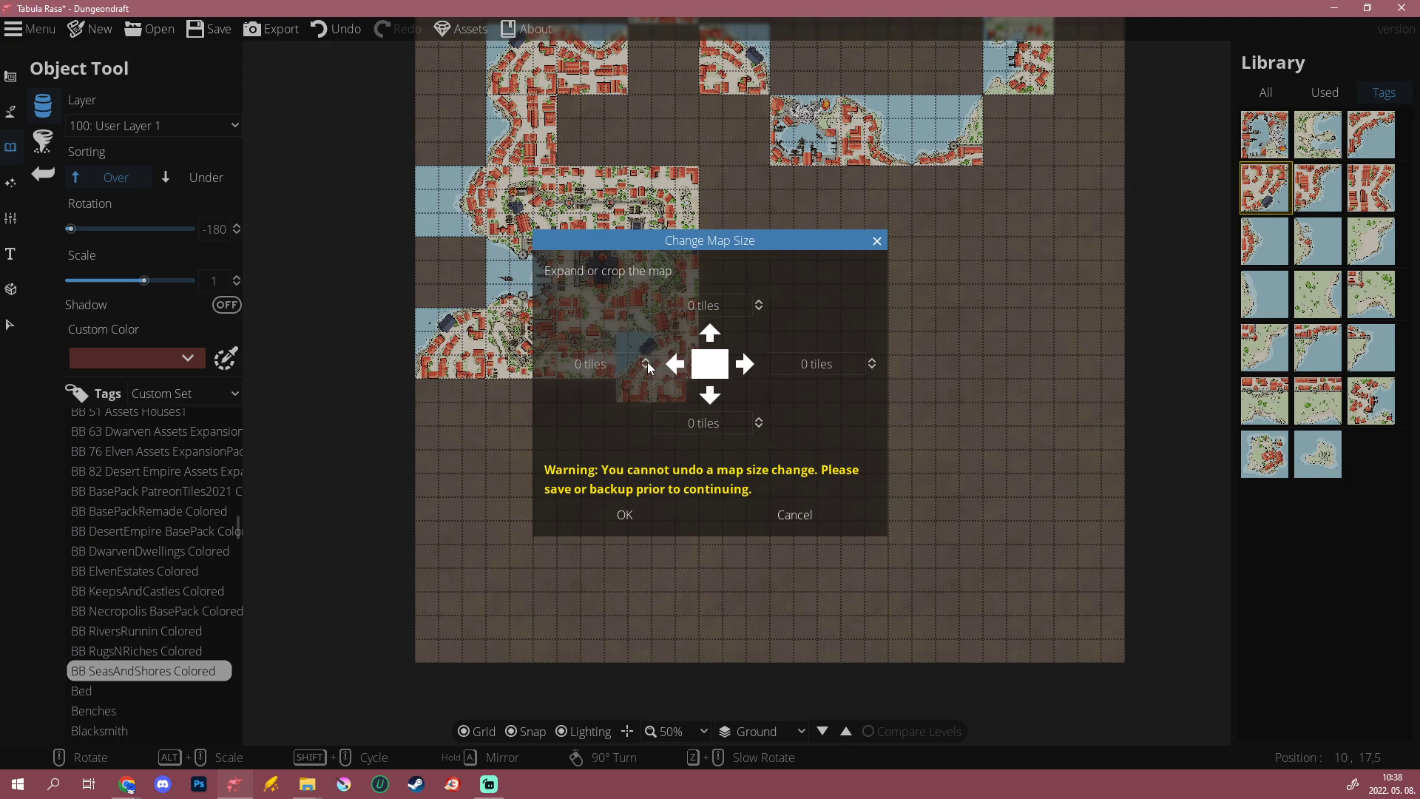
pyautogui.click(624, 514)
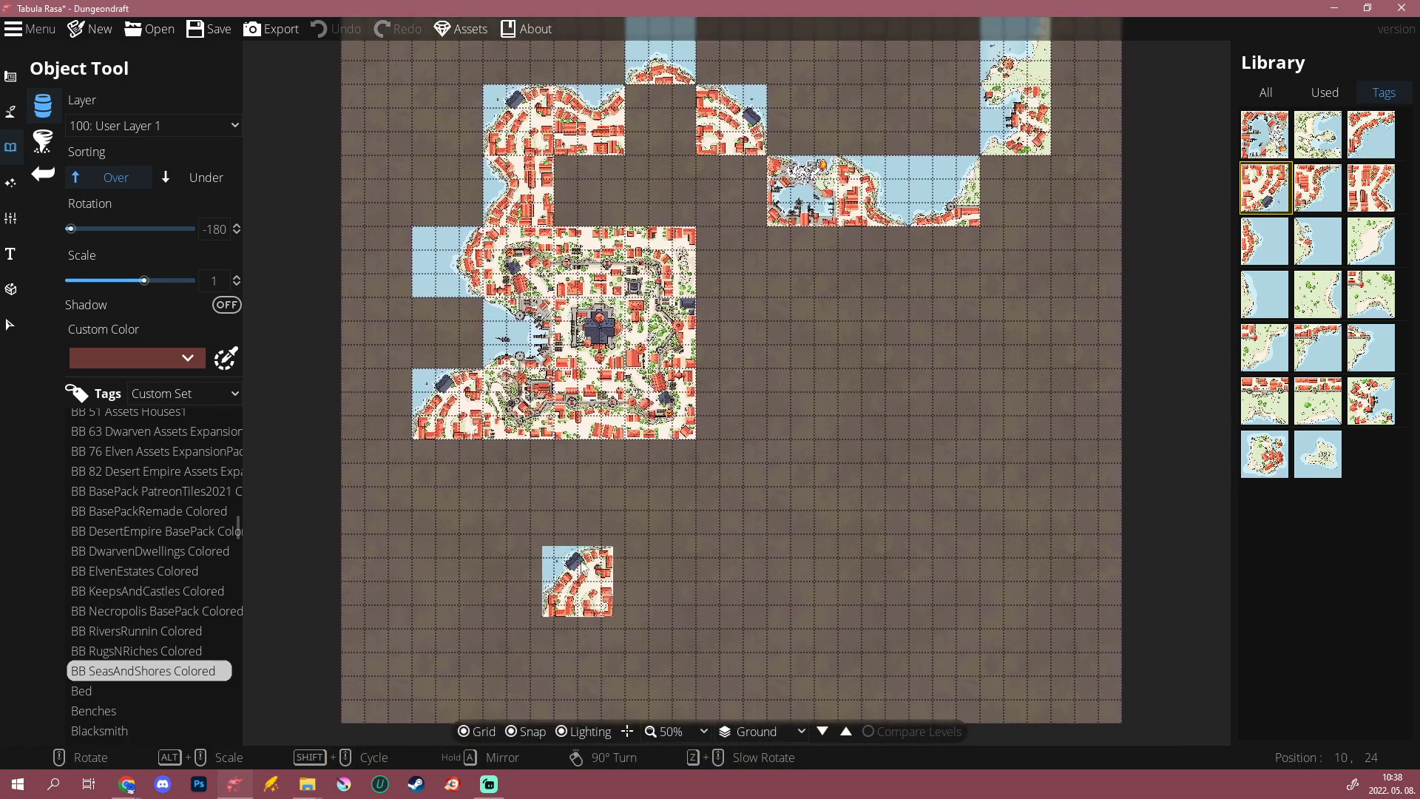
# Step: Place the Cliff Houses 4 tile at -180 degrees directly below the Cliff Houses 2 tile on the west coast
pyautogui.scroll(5, 579, 569)
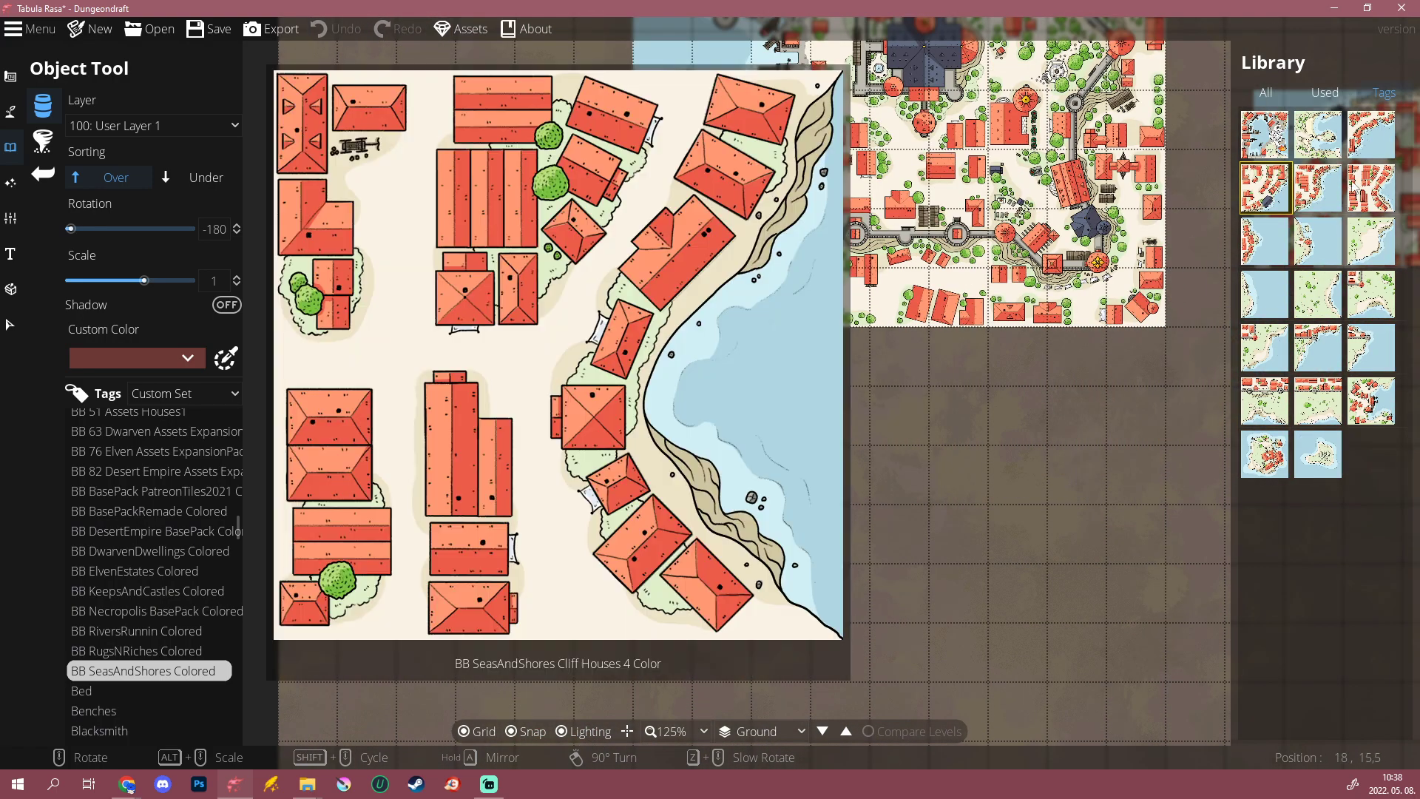
pyautogui.click(1352, 191)
pyautogui.click(548, 437)
pyautogui.scroll(-5, 752, 451)
pyautogui.scroll(2, 780, 501)
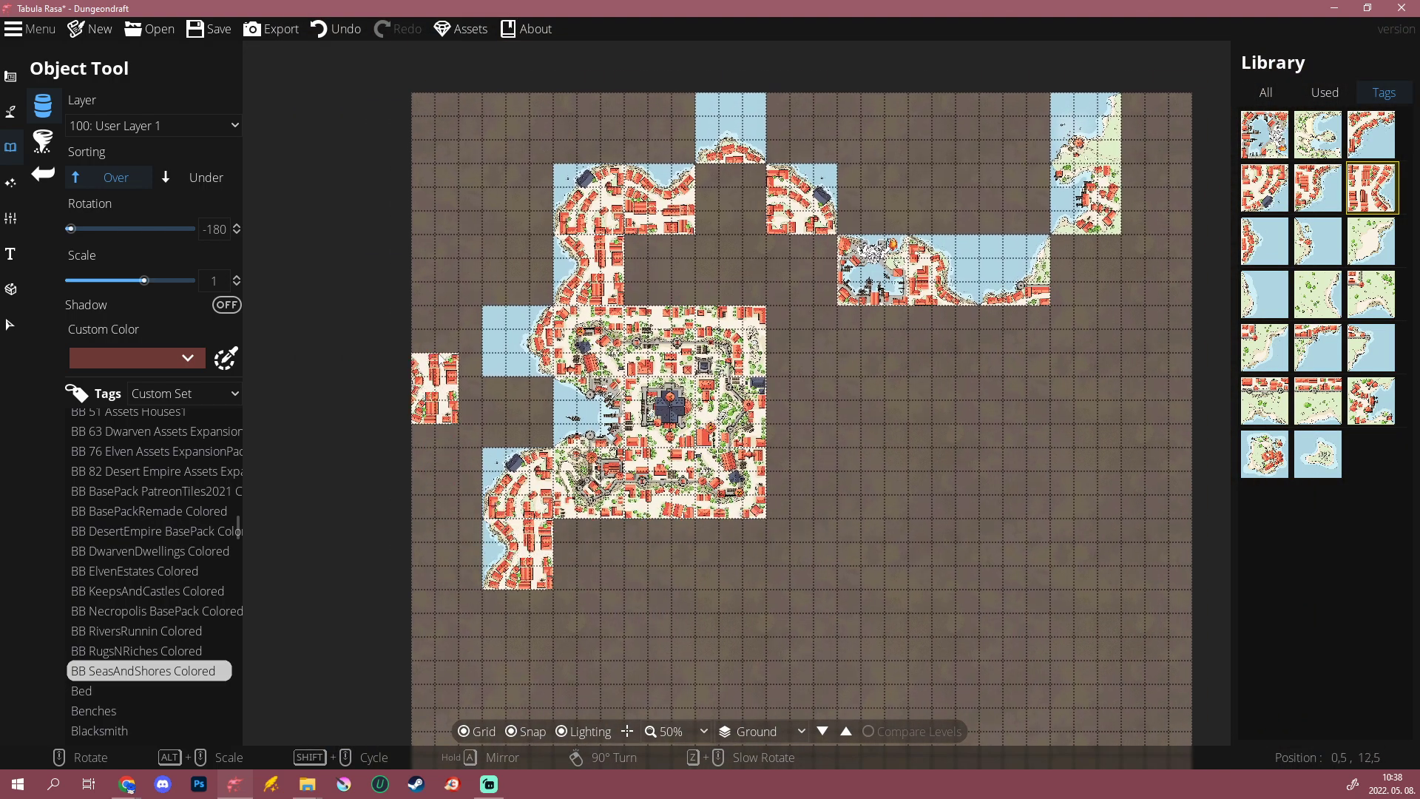
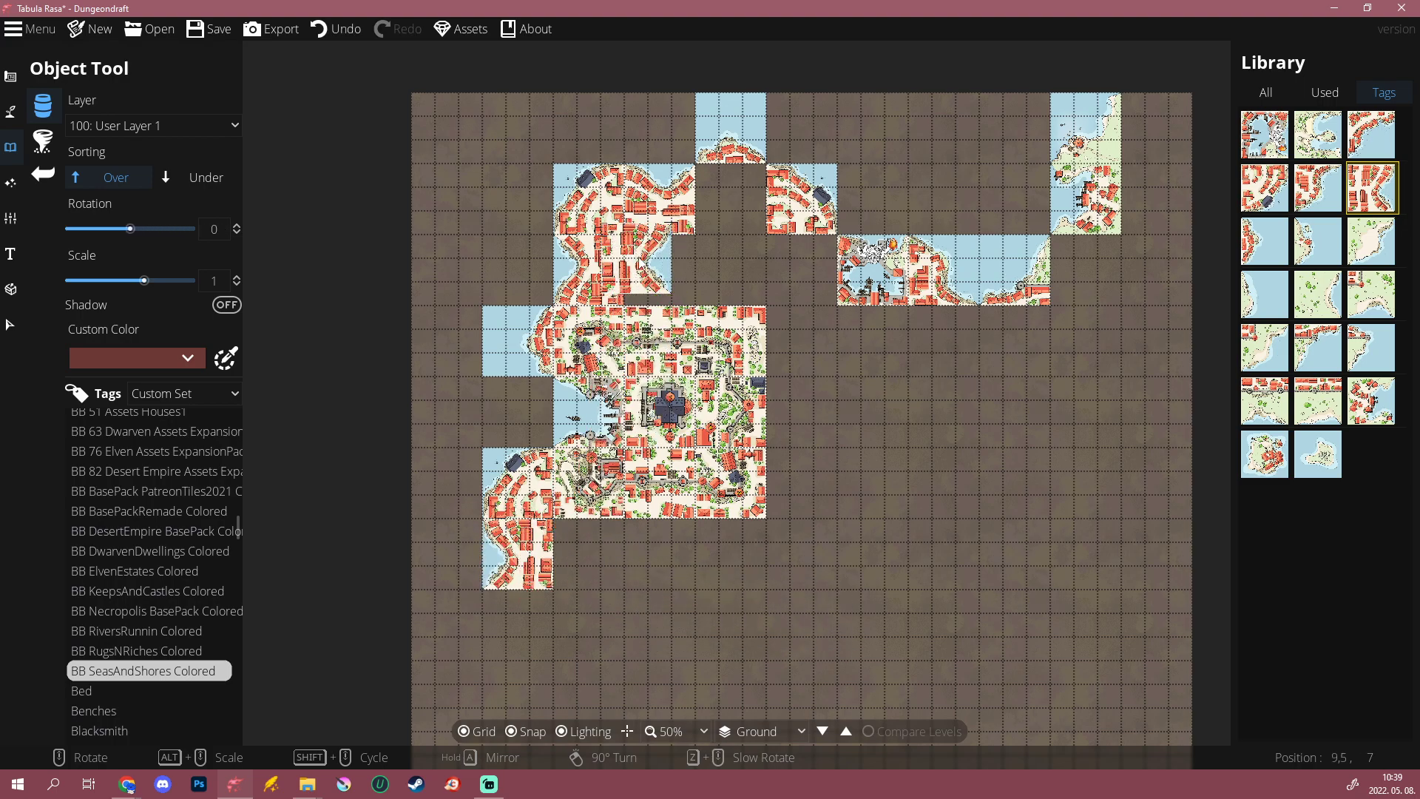
# Step: Place a mirrored Cliff Houses 1 tile at 0 degrees directly below the Cliff Houses 4 tile
pyautogui.scroll(-1, 632, 640)
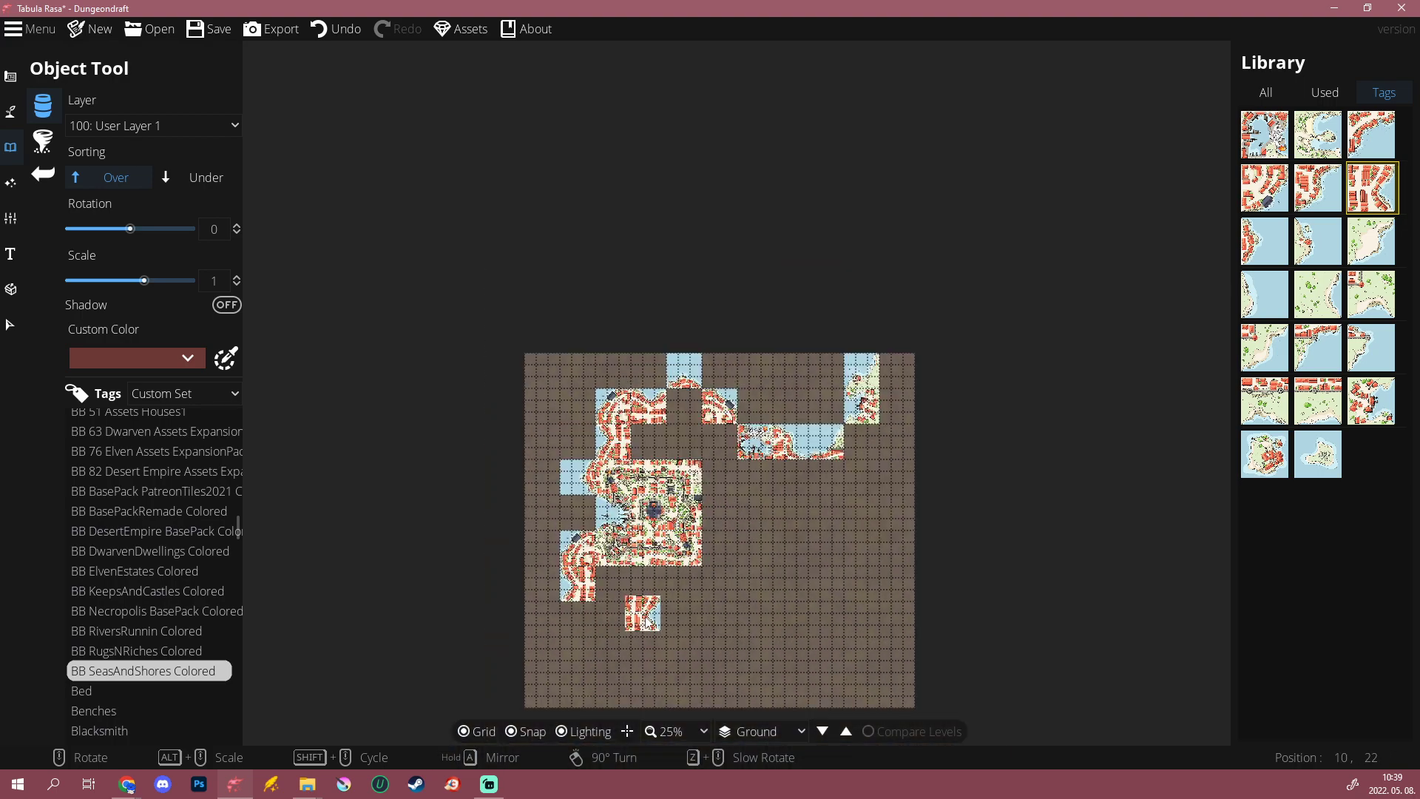
pyautogui.scroll(2, 619, 647)
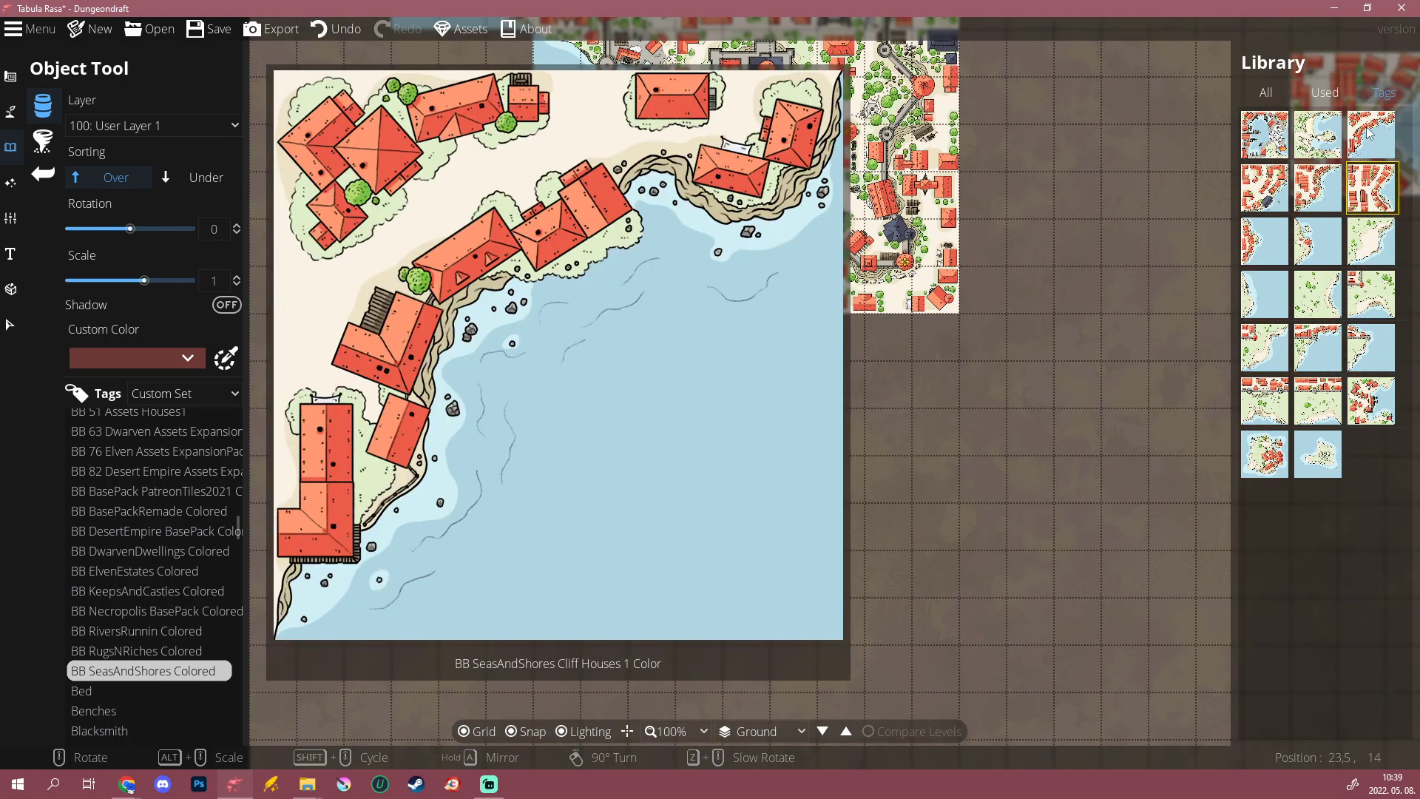
pyautogui.click(1369, 133)
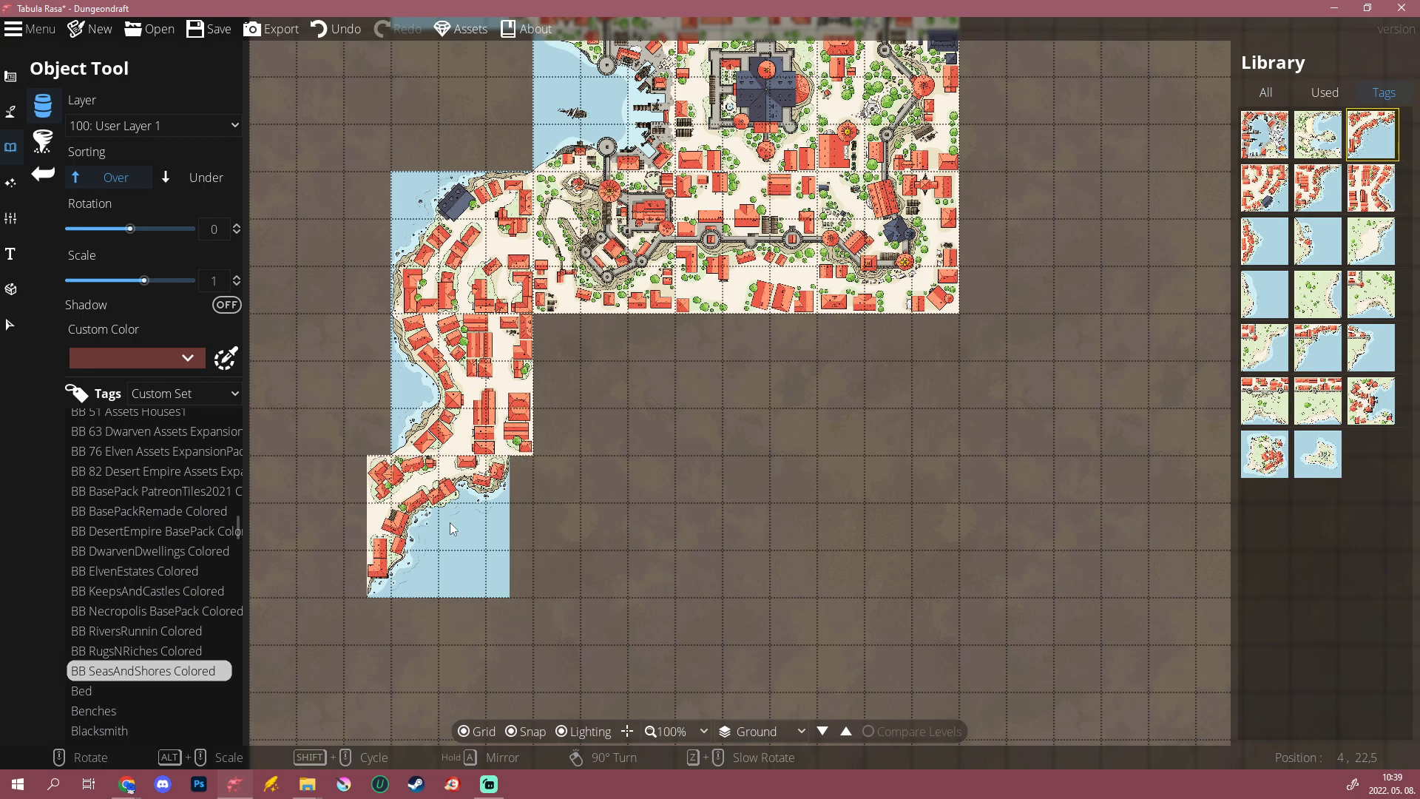
pyautogui.scroll(4, 458, 521)
pyautogui.scroll(-6, 458, 521)
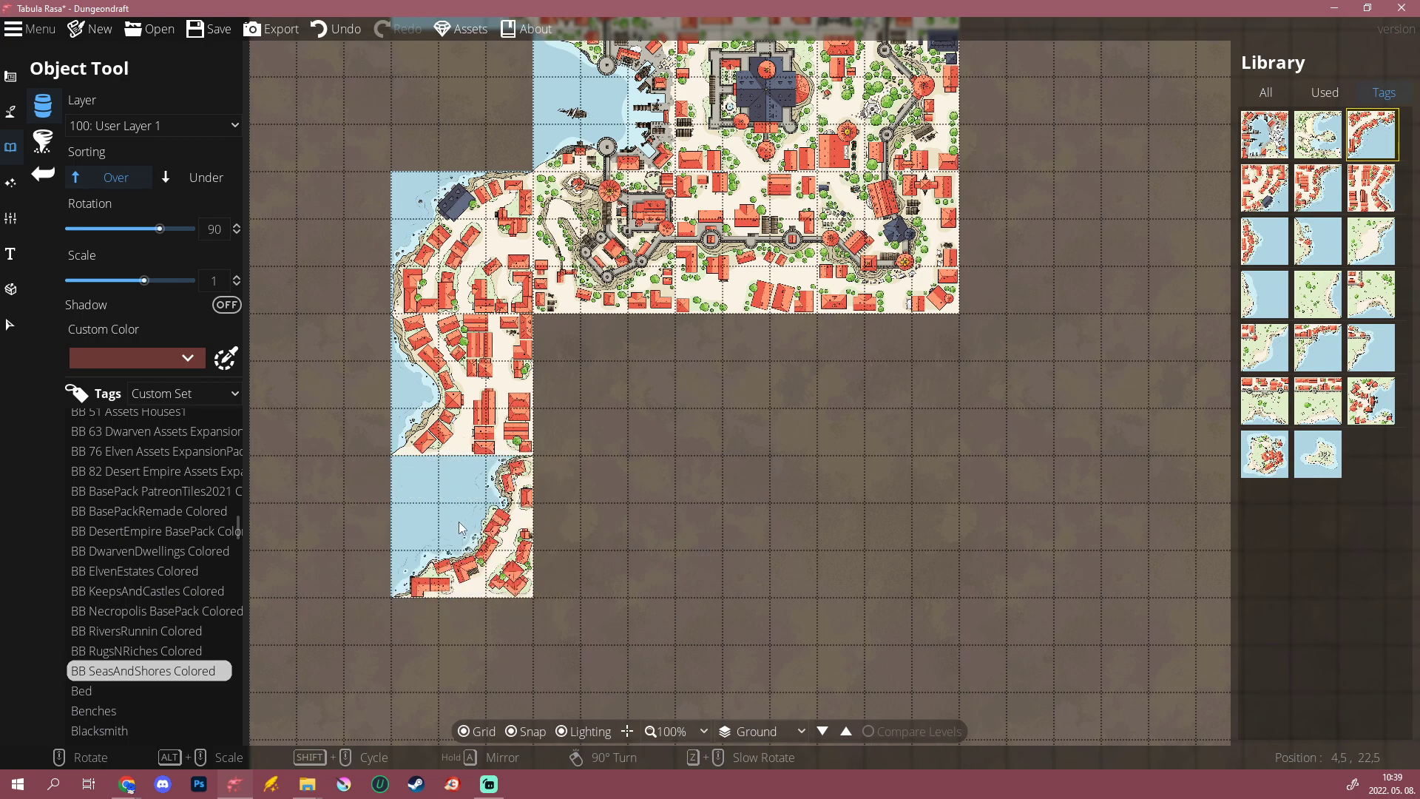
pyautogui.scroll(6, 458, 521)
pyautogui.scroll(2, 458, 522)
pyautogui.scroll(-1, 458, 521)
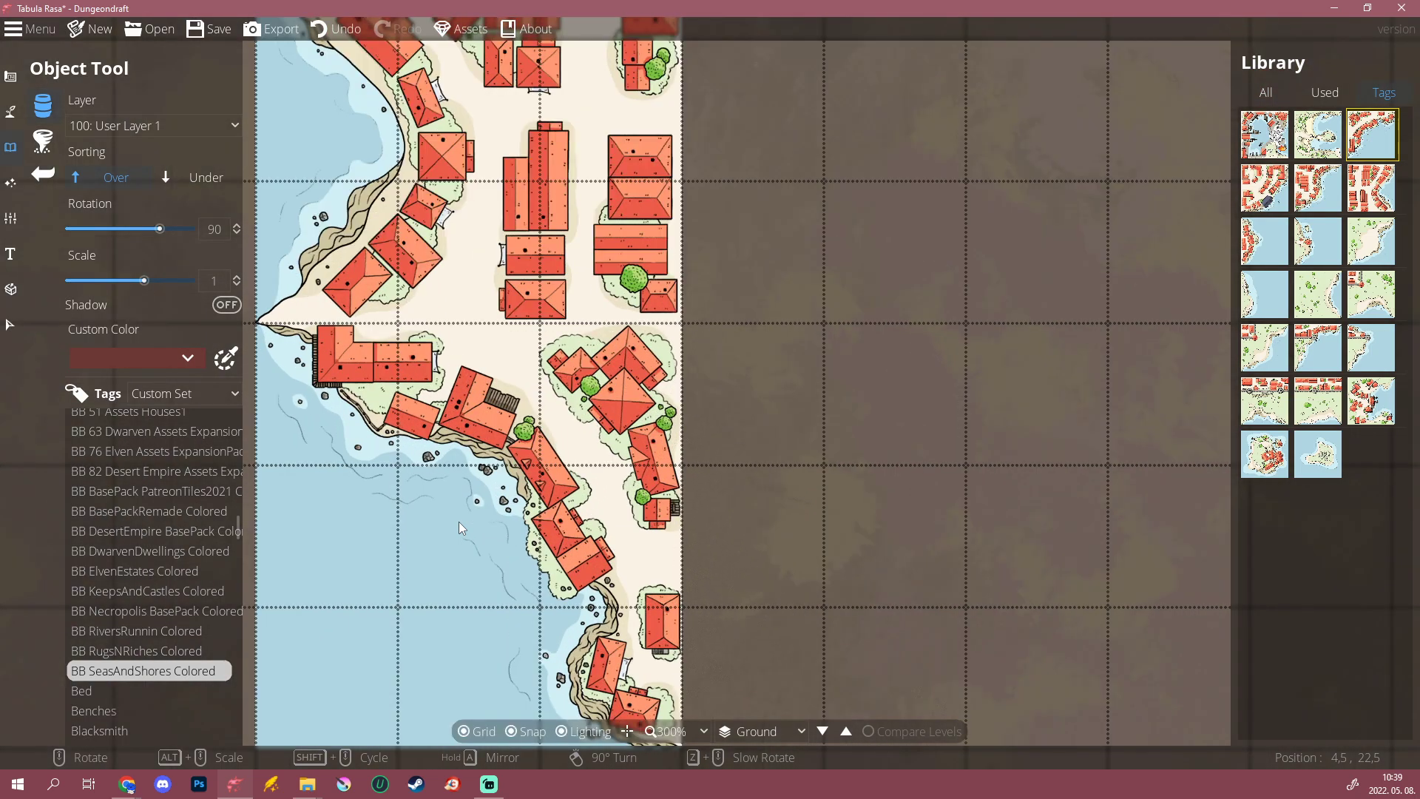
pyautogui.scroll(-1, 458, 521)
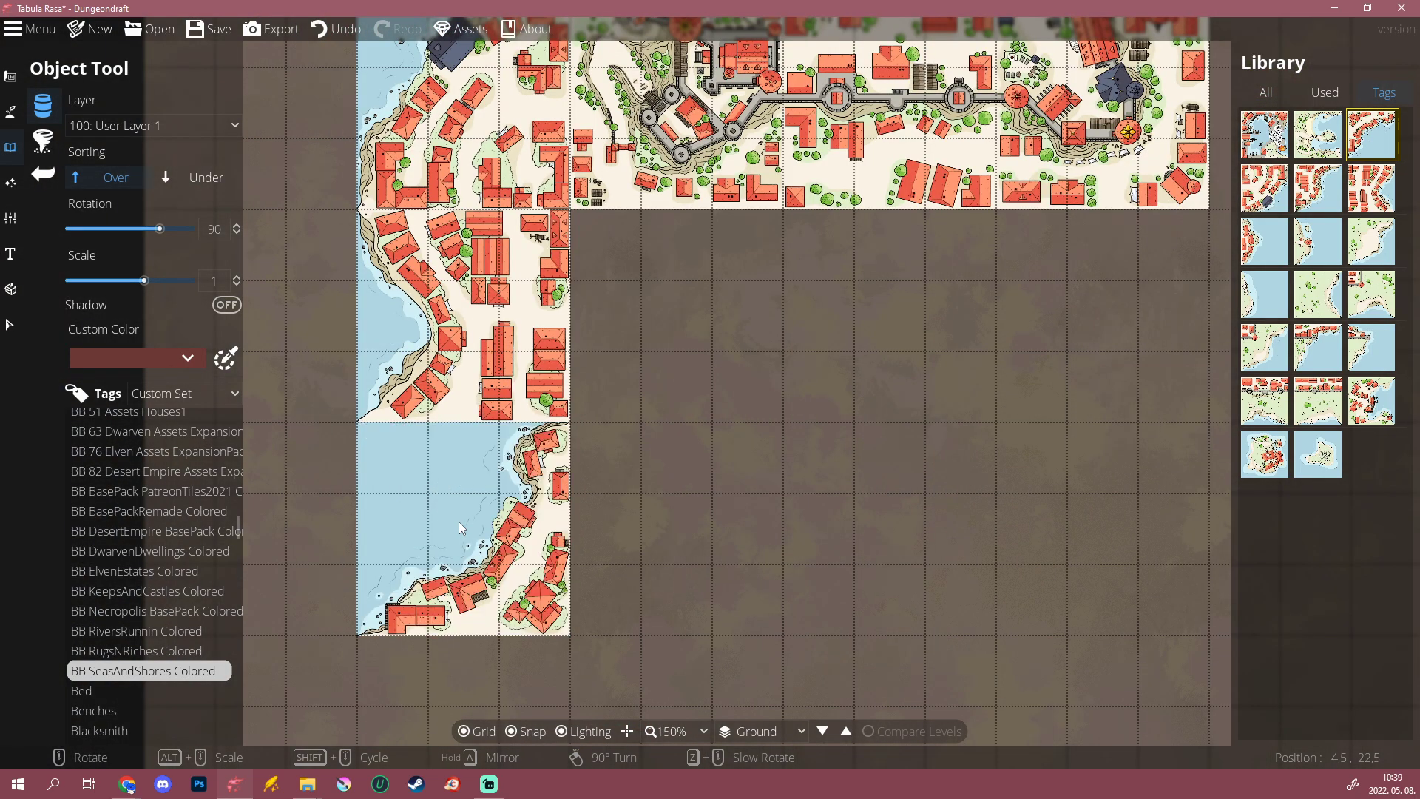
pyautogui.scroll(-6, 458, 522)
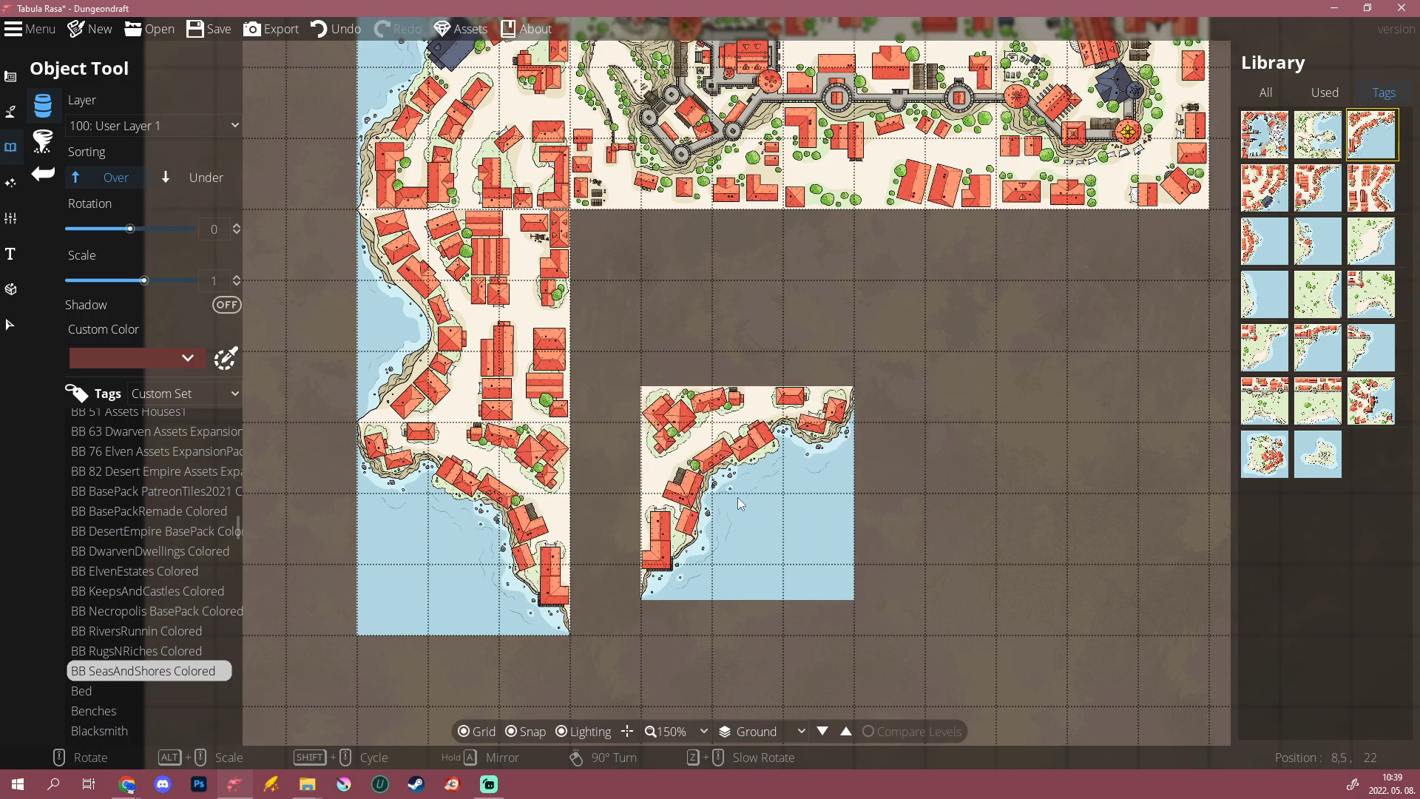
# Step: Place the Cliff Houses 2 tile at 90 degrees diagonally southeast of the mirrored Cliff Houses 1 tile
pyautogui.scroll(-6, 738, 497)
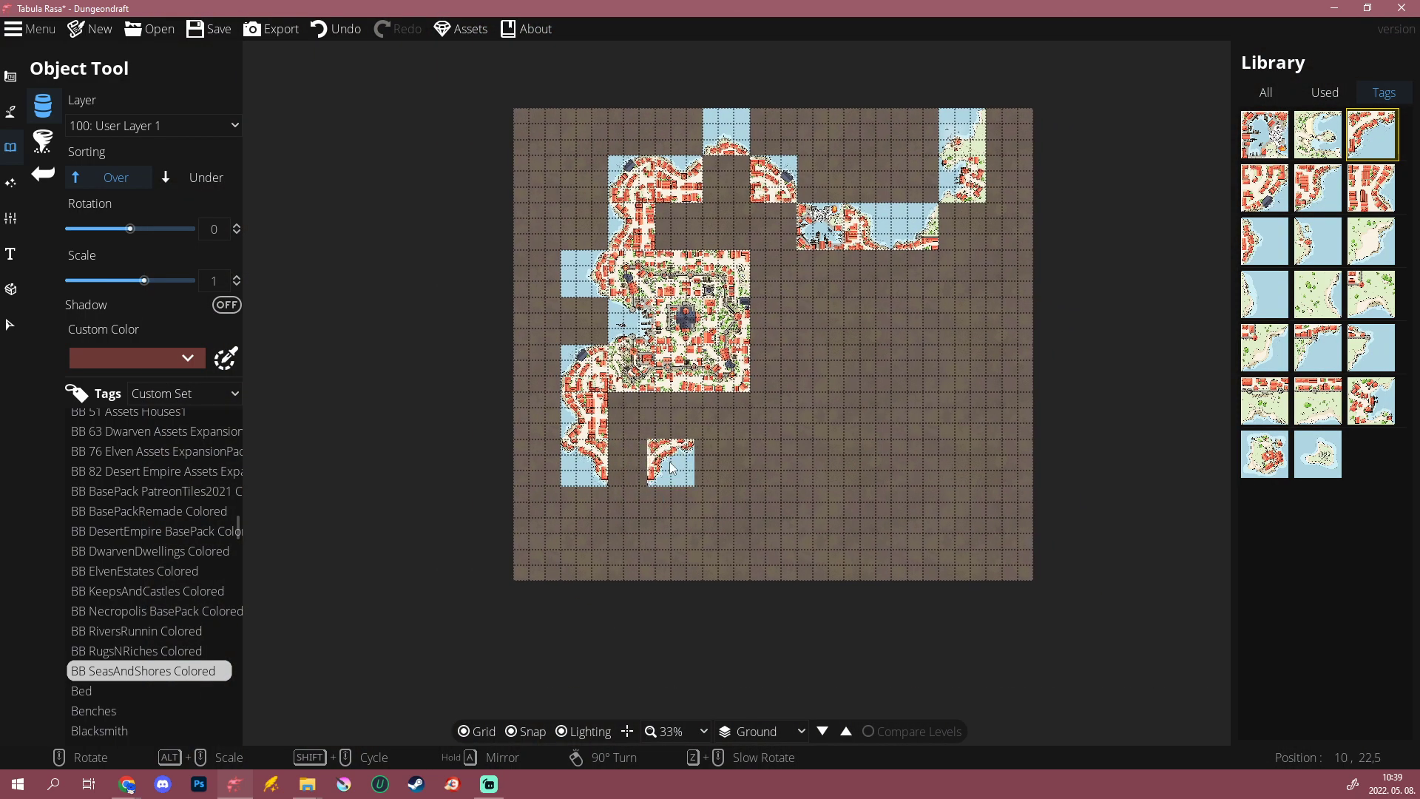
pyautogui.scroll(4, 666, 488)
pyautogui.scroll(-7, 741, 475)
pyautogui.scroll(5, 742, 475)
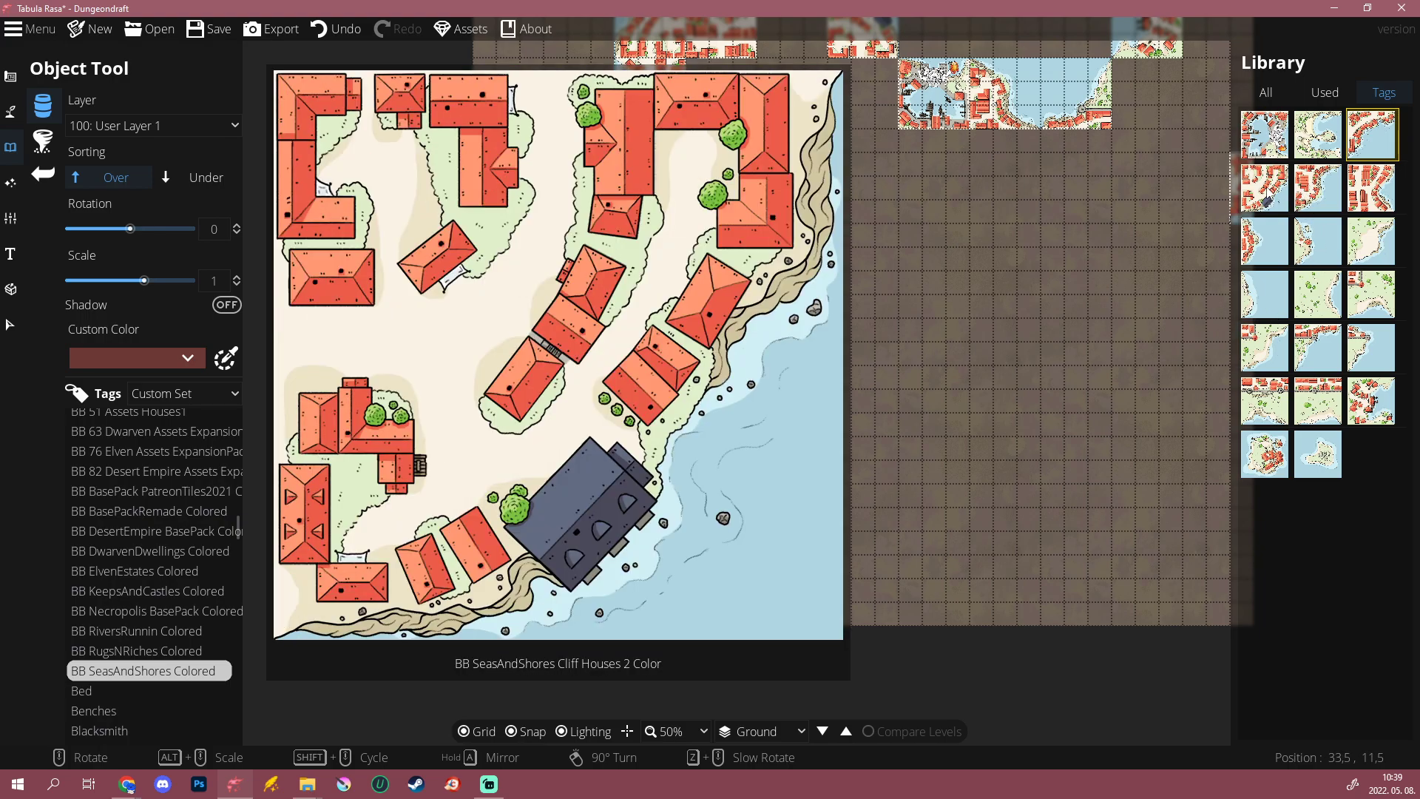
pyautogui.click(1267, 194)
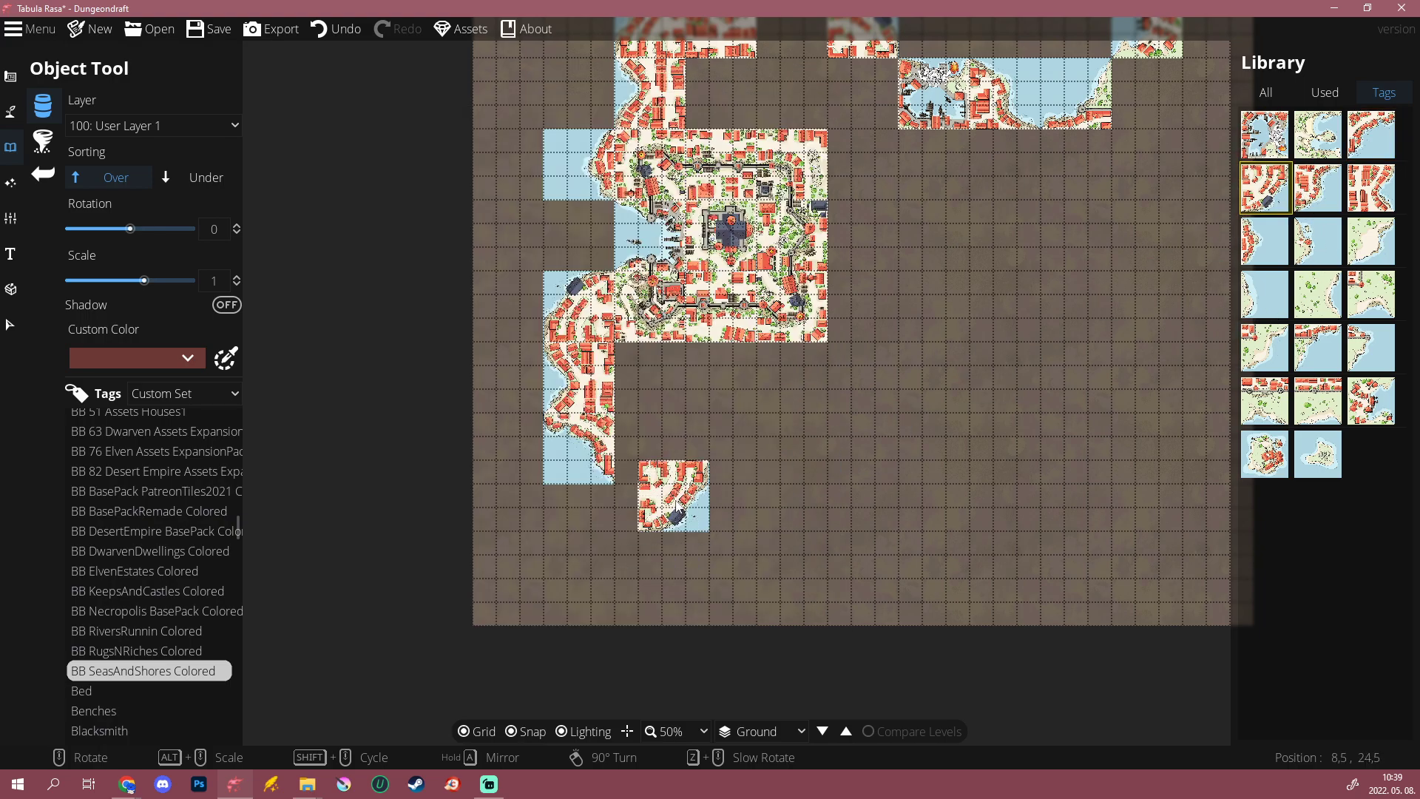
pyautogui.scroll(7, 675, 498)
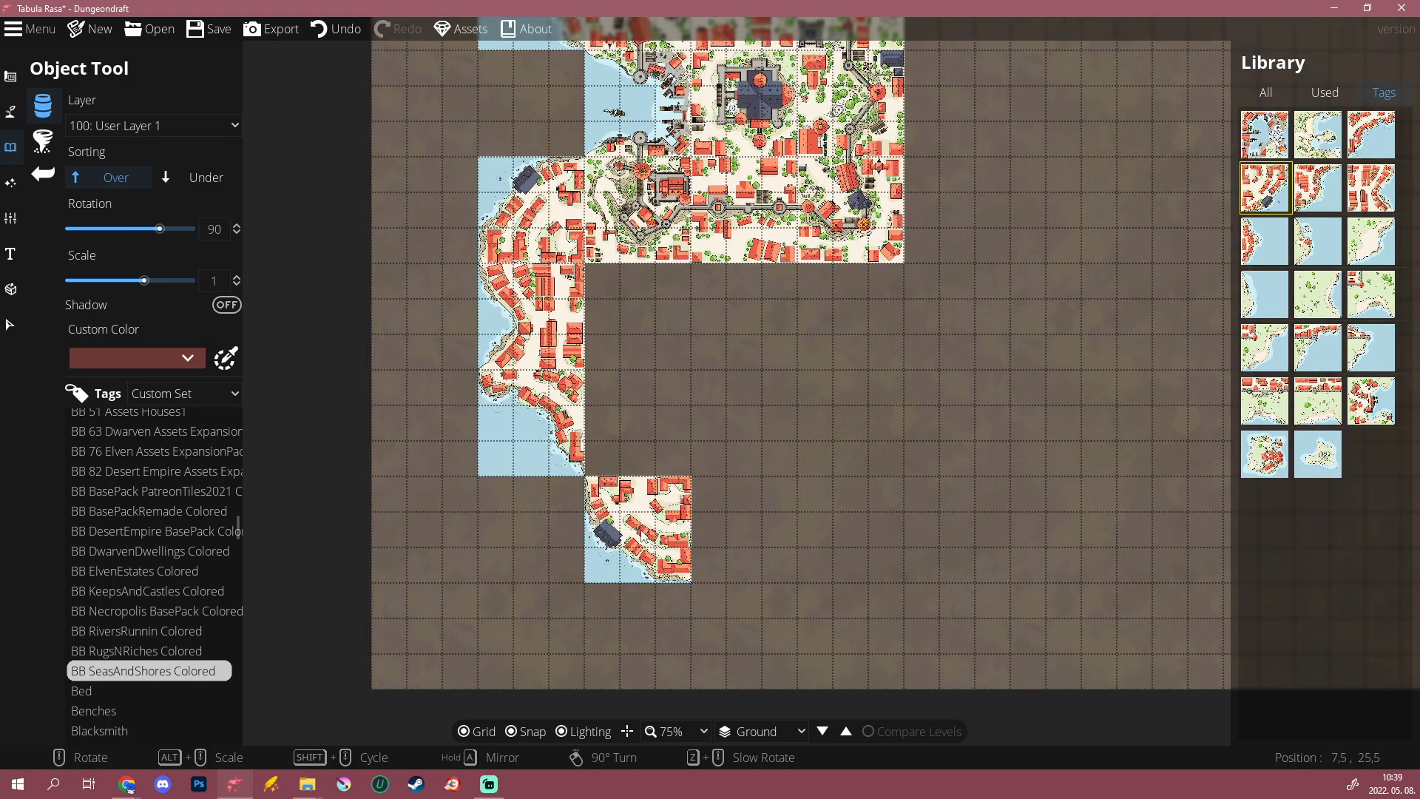
pyautogui.scroll(5, 442, 226)
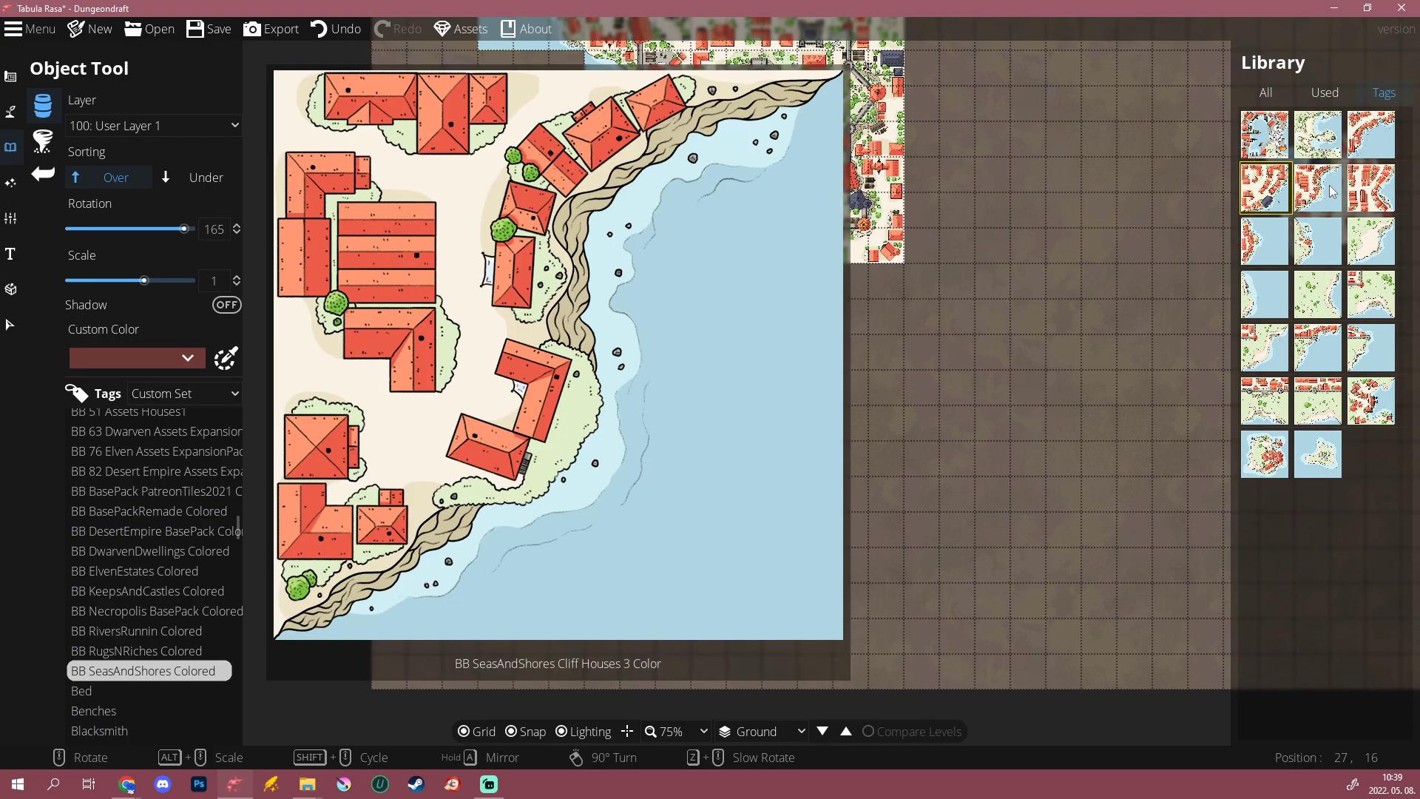
# Step: Place a mirrored Cliff Houses 3 tile at 0 degrees diagonally southeast of the new Cliff Houses 2 tile, against the map's southern edge
pyautogui.click(1332, 191)
pyautogui.scroll(-4, 695, 518)
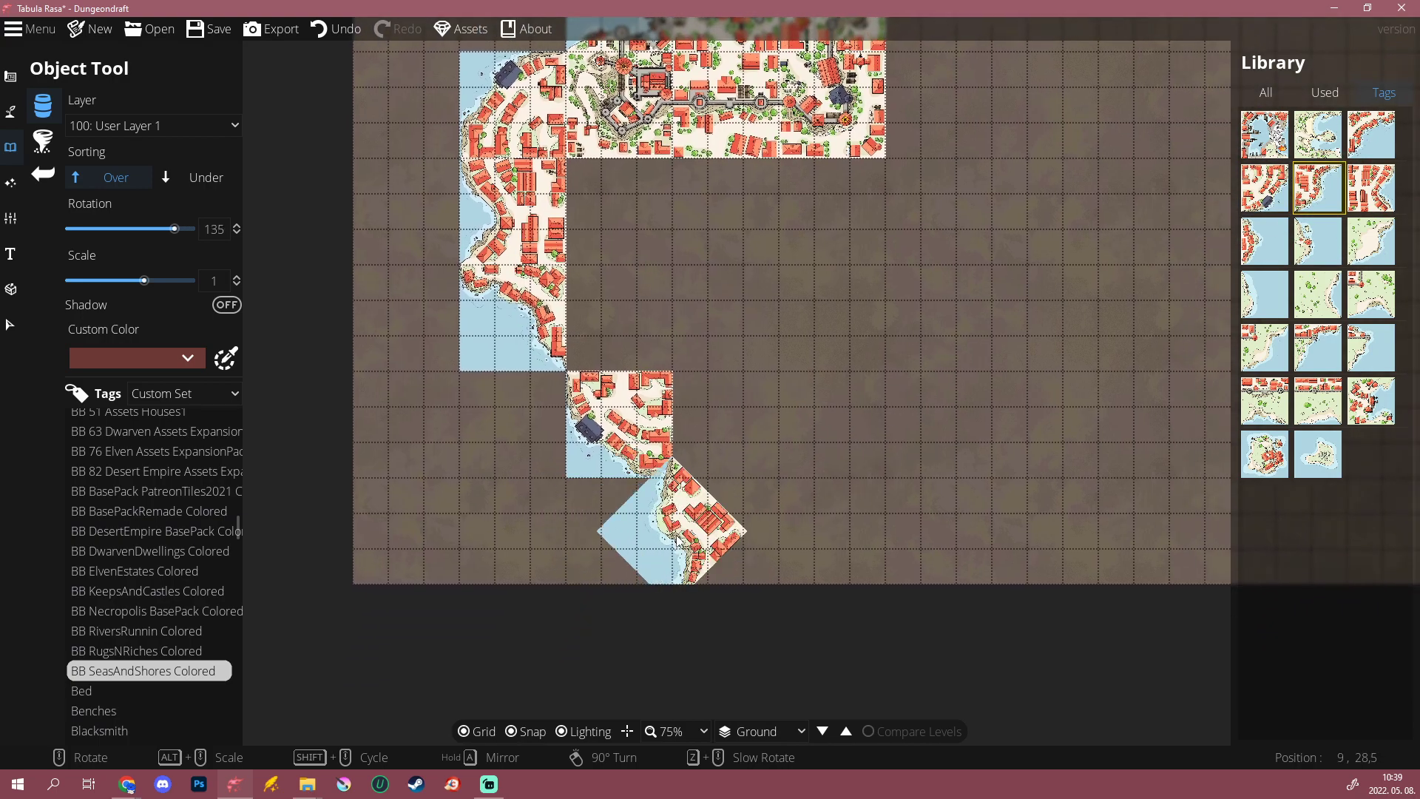
pyautogui.scroll(-1, 714, 539)
pyautogui.scroll(-6, 728, 538)
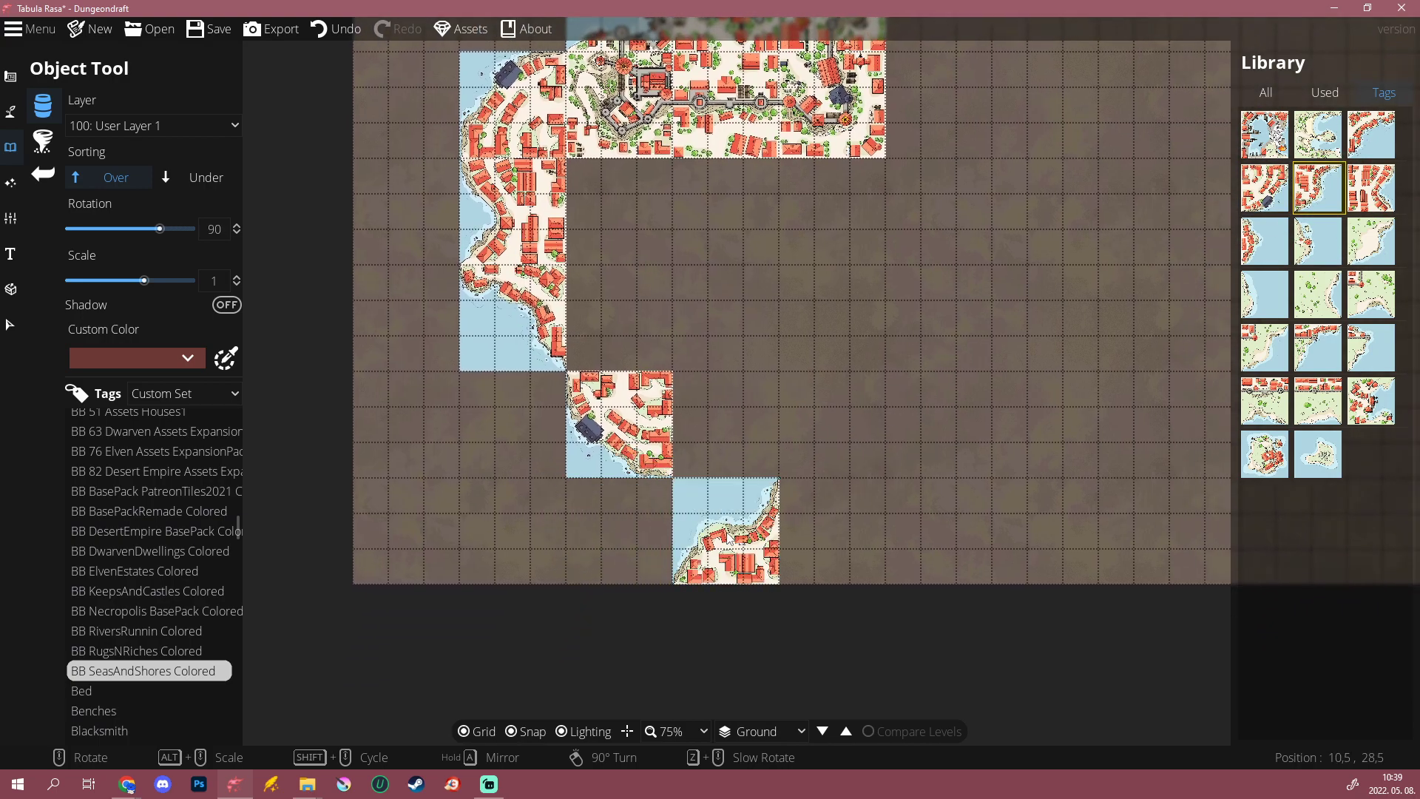
pyautogui.click(728, 538)
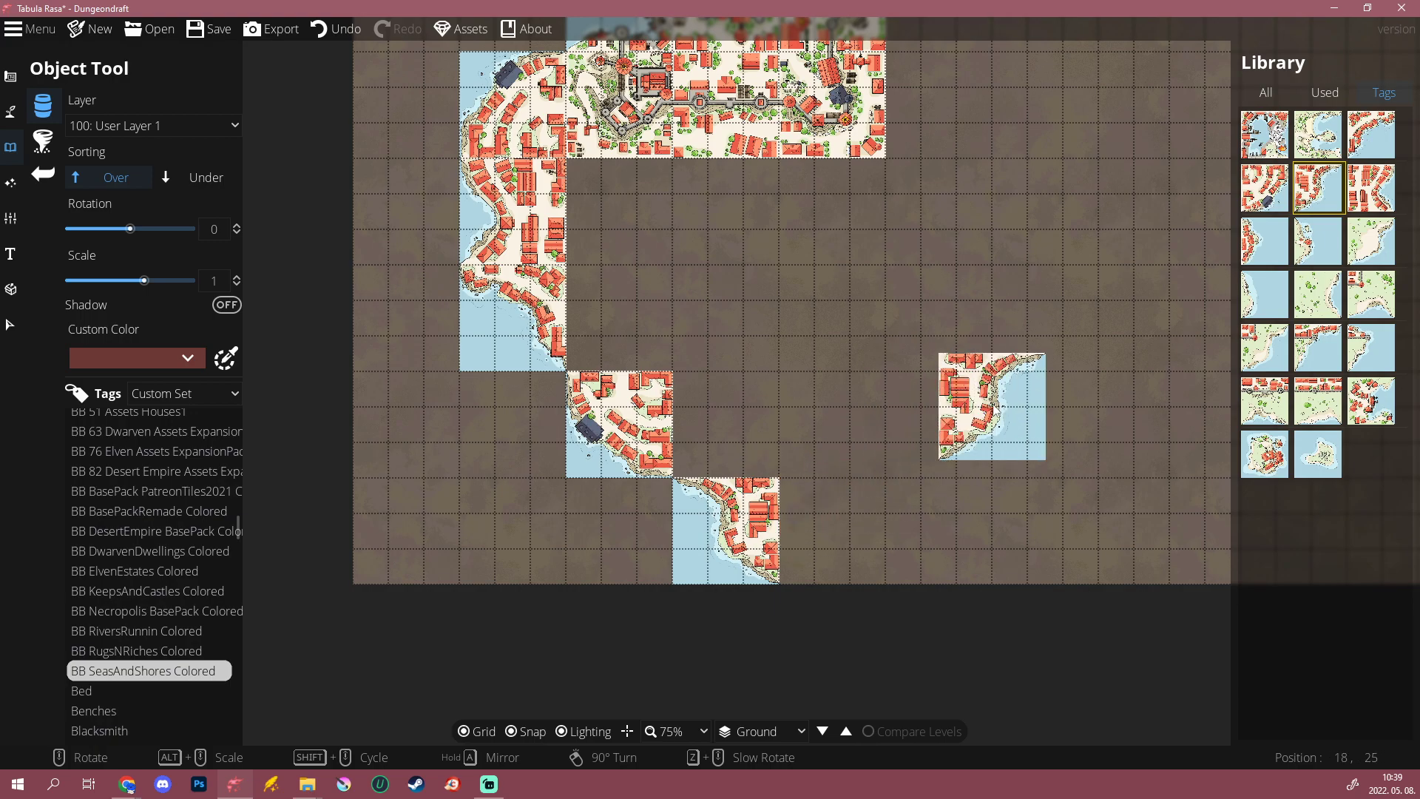
# Step: Examine how the two new southern coast tiles line up with the walled city and the rest of the map
pyautogui.scroll(-1, 854, 393)
pyautogui.moveTo(878, 355); pyautogui.dragTo(673, 490)
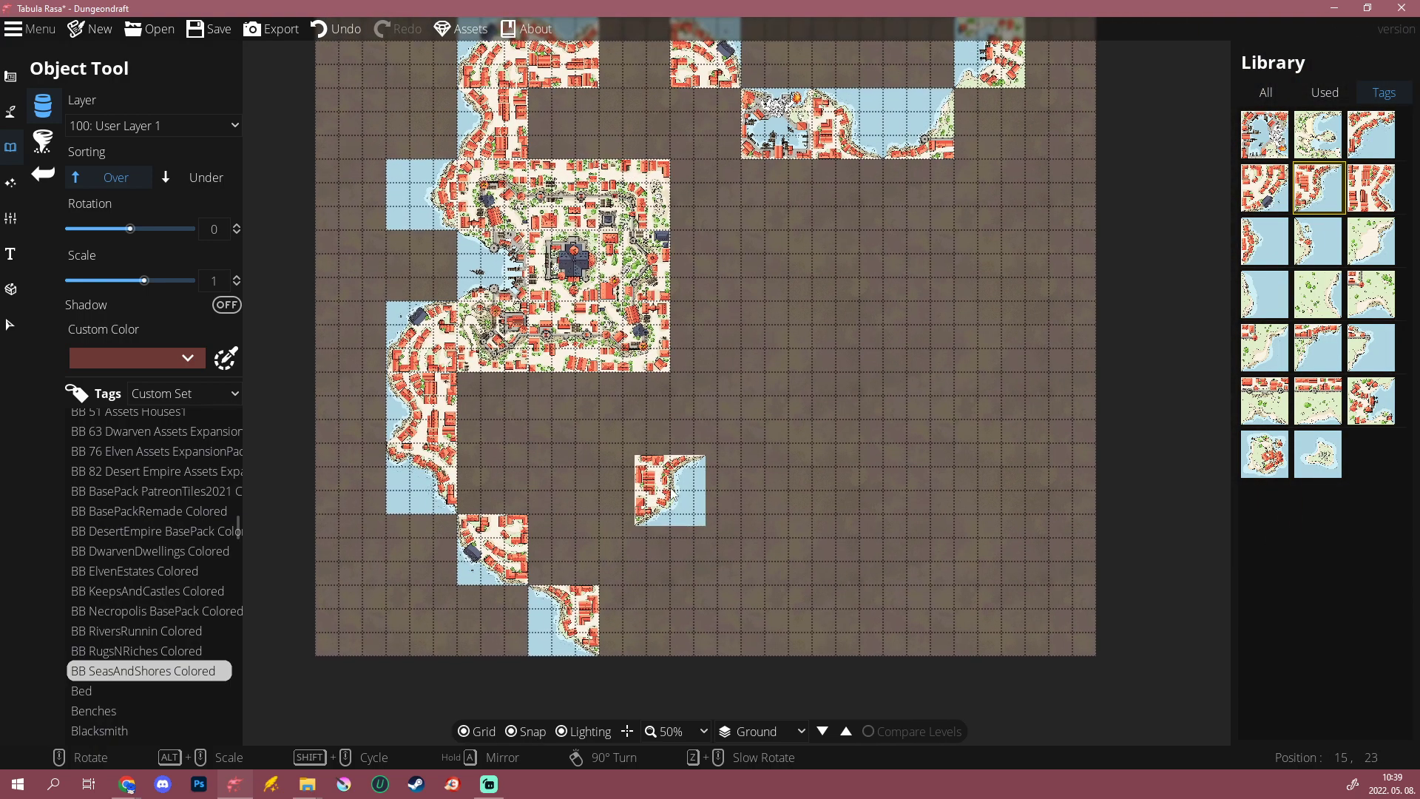
pyautogui.scroll(1, 610, 504)
pyautogui.moveTo(556, 528); pyautogui.dragTo(600, 448)
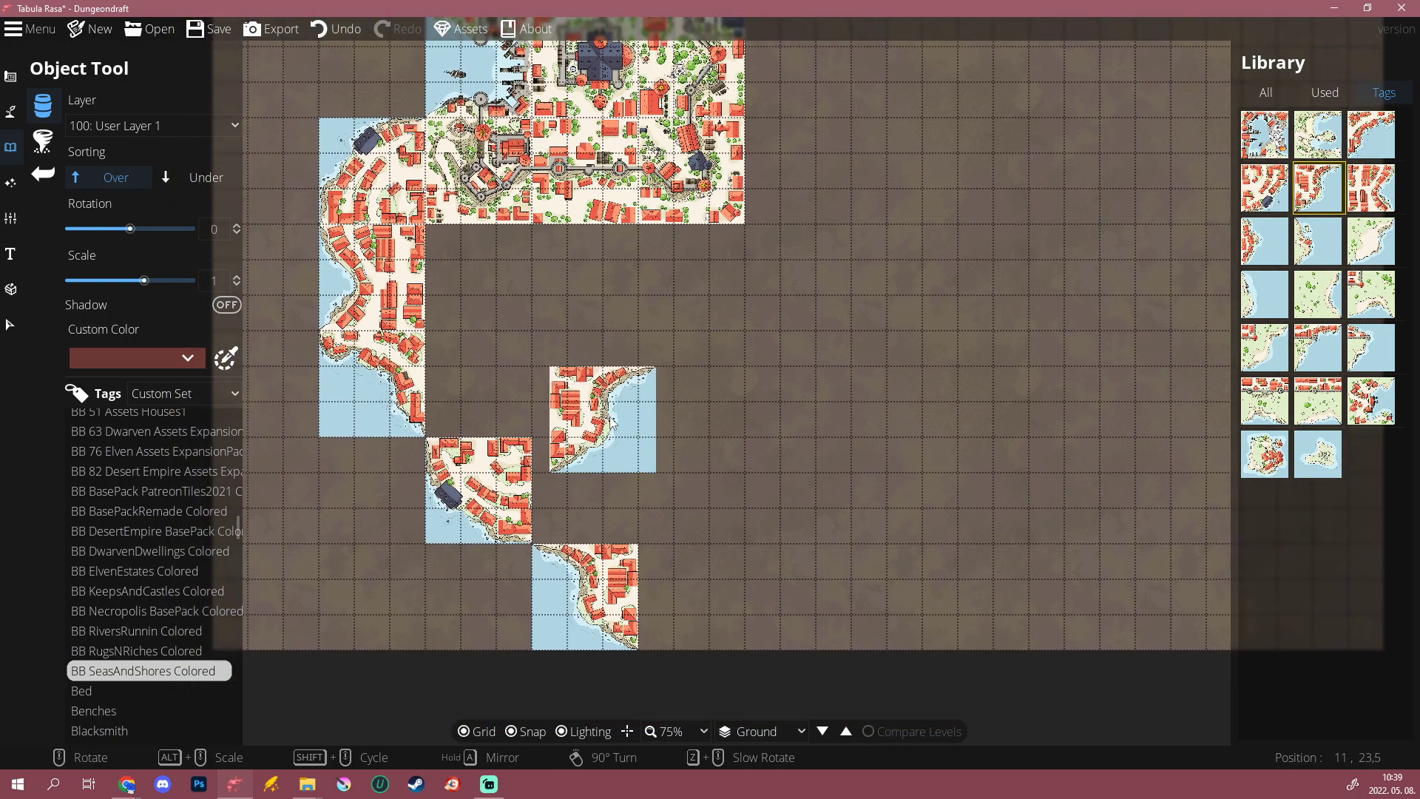
pyautogui.scroll(-4, 610, 418)
pyautogui.moveTo(672, 403); pyautogui.dragTo(605, 497)
pyautogui.scroll(2, 605, 497)
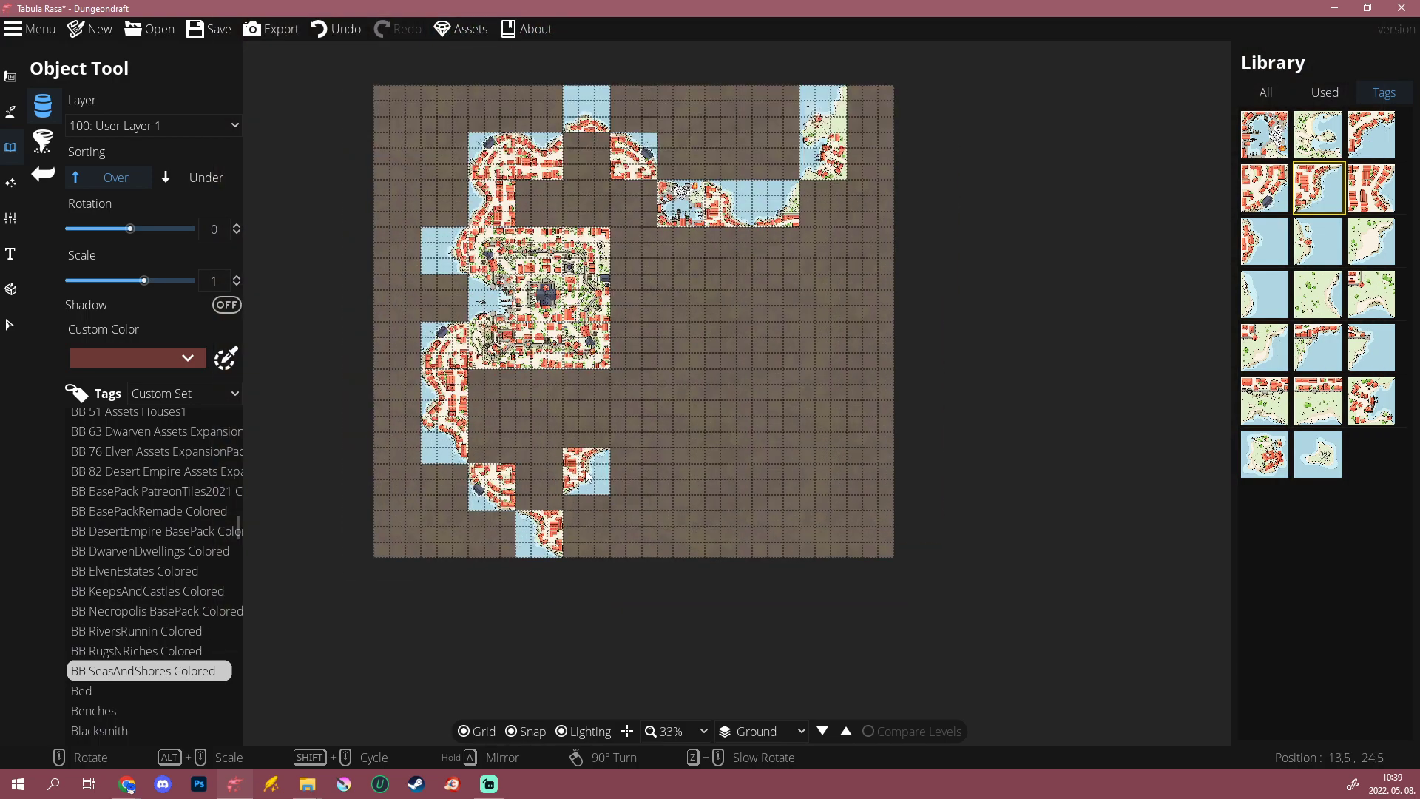
pyautogui.scroll(3, 590, 462)
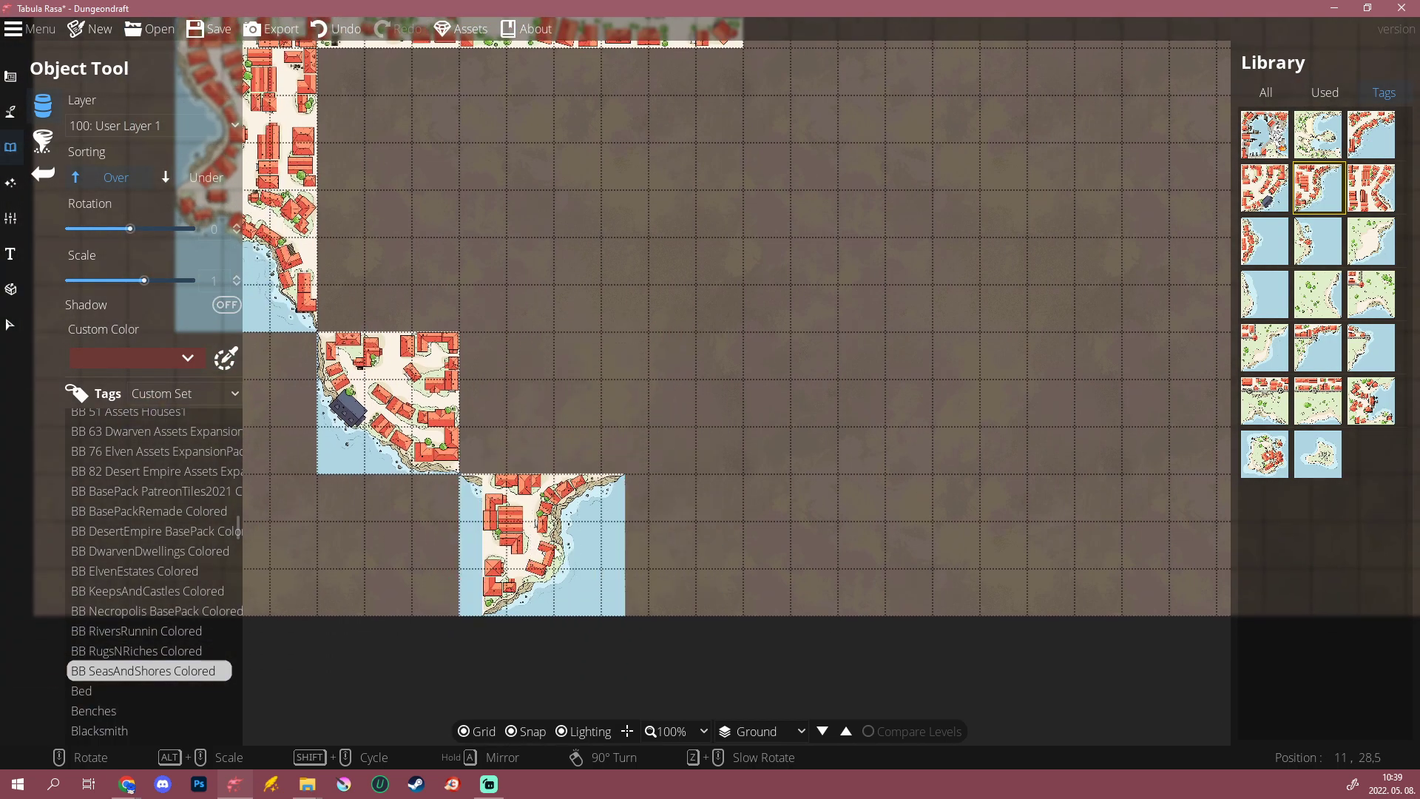
pyautogui.click(536, 544)
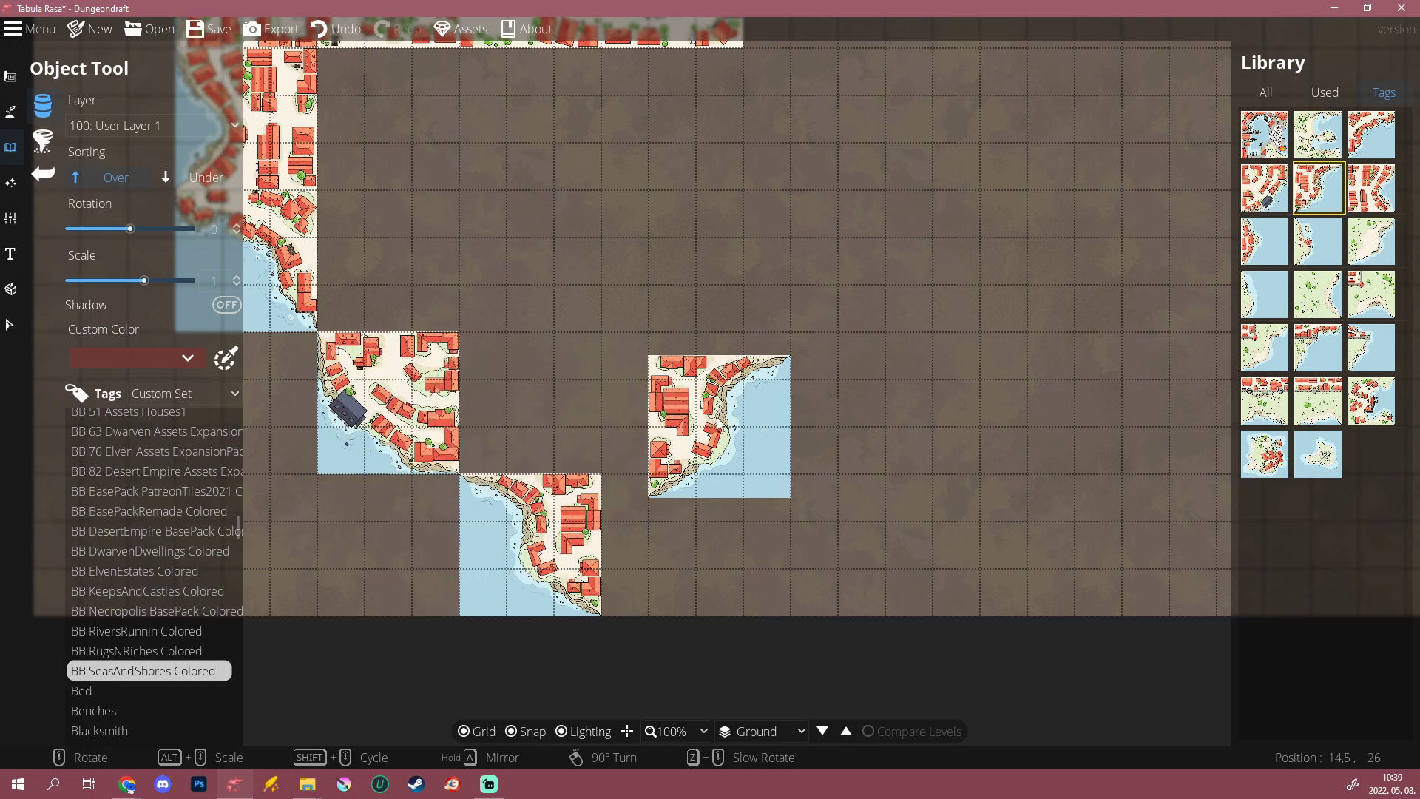
# Step: Undo the placement of the Cliff Houses 3 and Cliff Houses 2 tiles on the southern coast
pyautogui.hotkey('ctrl', 'z')
pyautogui.hotkey('ctrl', 'z')
pyautogui.moveTo(509, 408); pyautogui.dragTo(599, 398)
pyautogui.moveTo(362, 32); pyautogui.dragTo(947, 356)
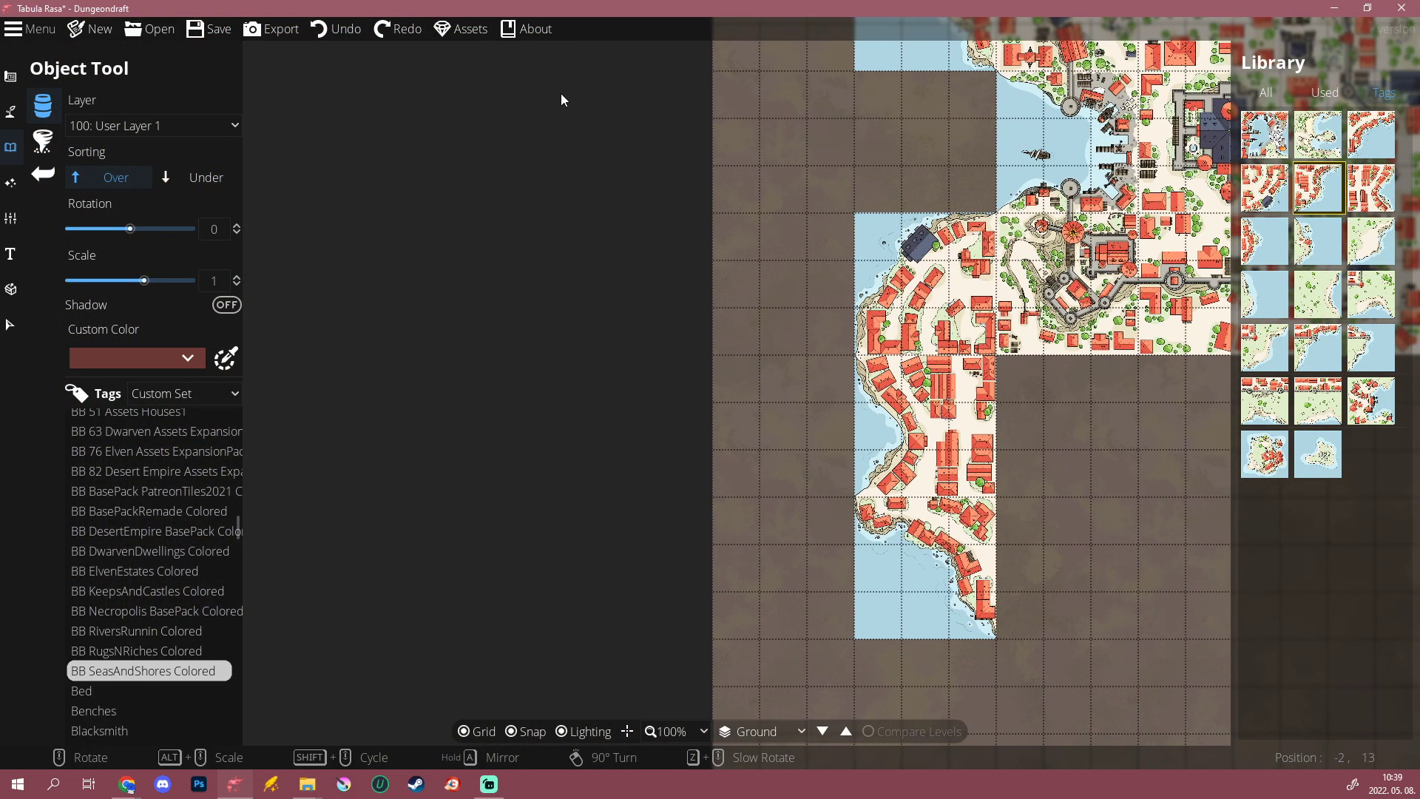
pyautogui.click(394, 32)
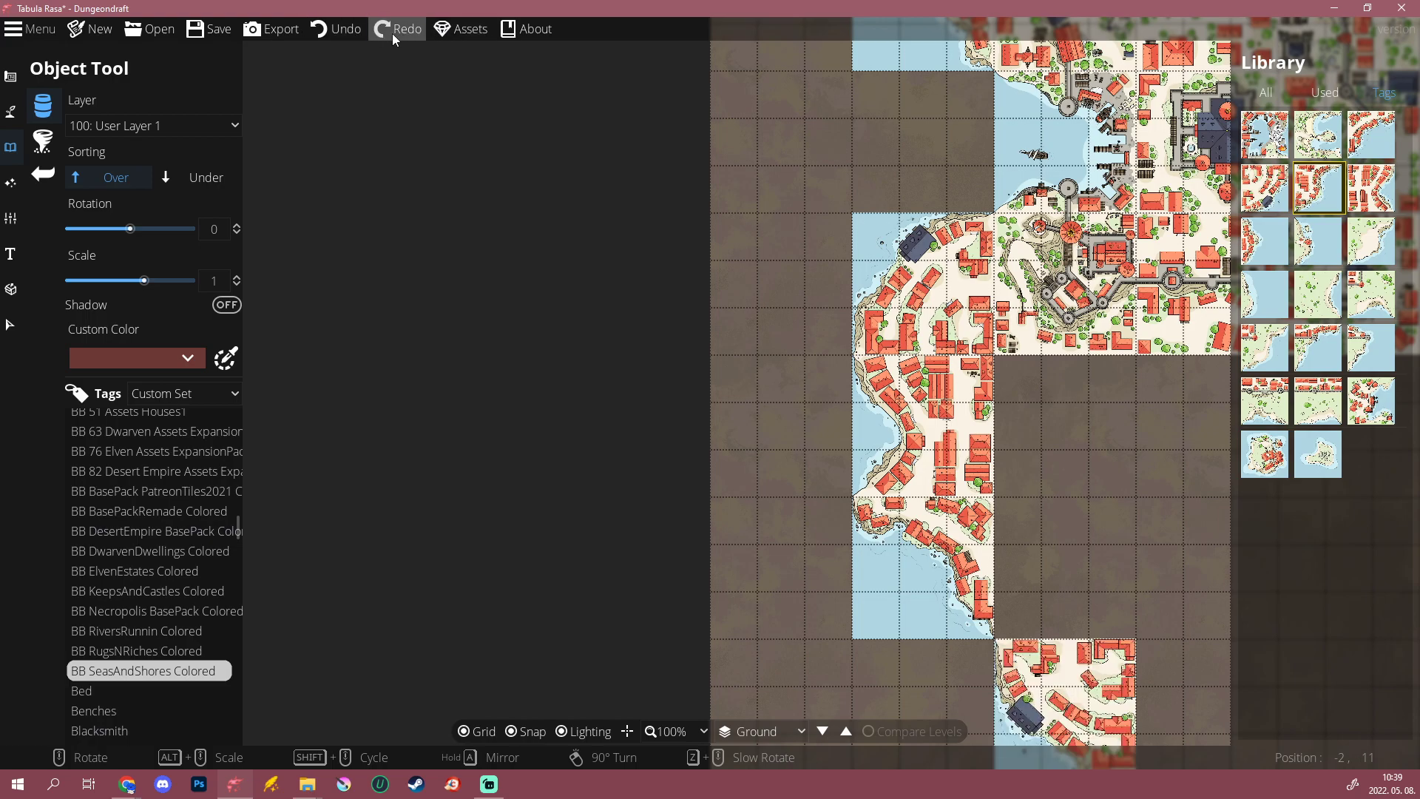
pyautogui.click(344, 34)
pyautogui.click(399, 31)
pyautogui.click(337, 30)
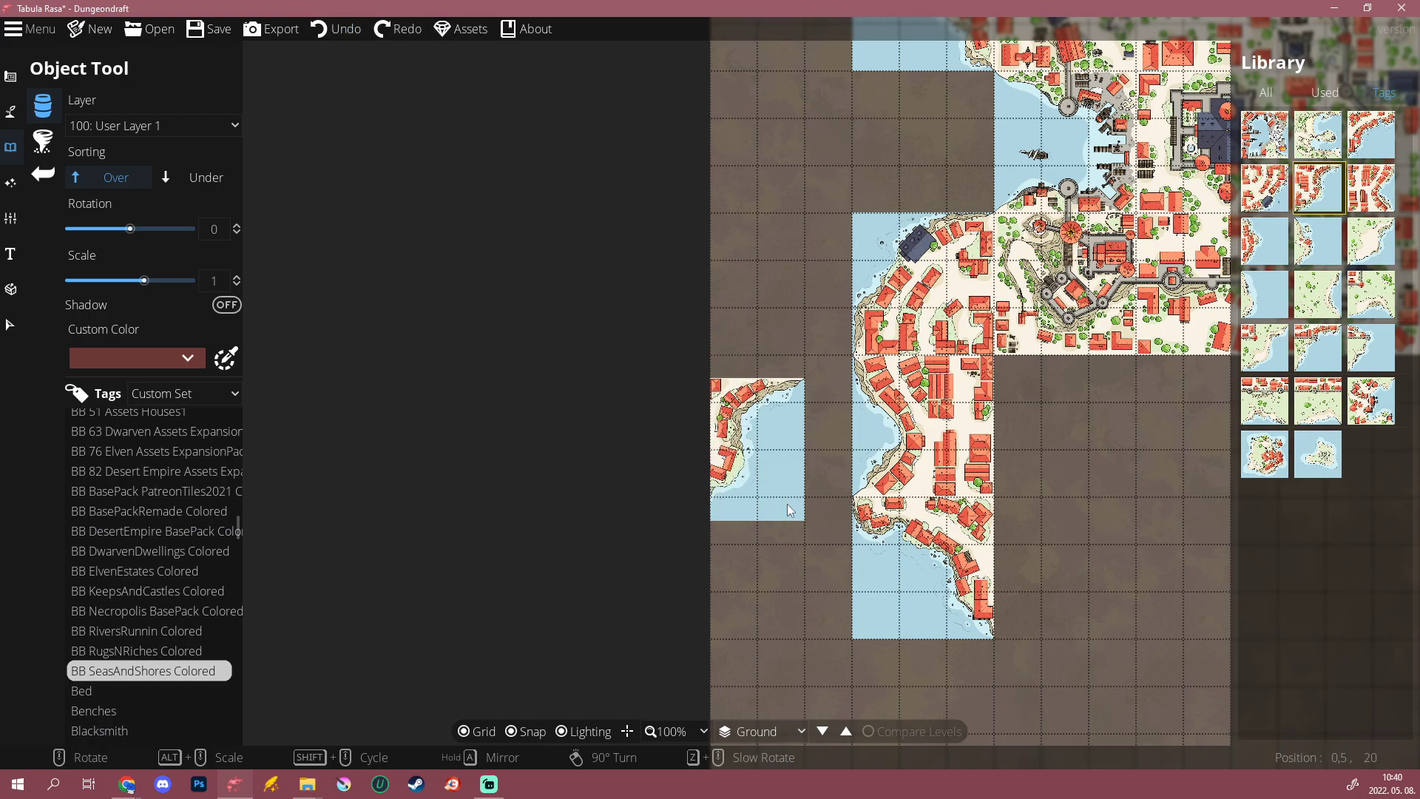
# Step: Place a mirrored SeasAndShores cliff tile with houses ending at a wall tower, at 0 degrees, diagonally southeast of the Cliff Houses 1 tile
pyautogui.moveTo(806, 568); pyautogui.dragTo(372, 379)
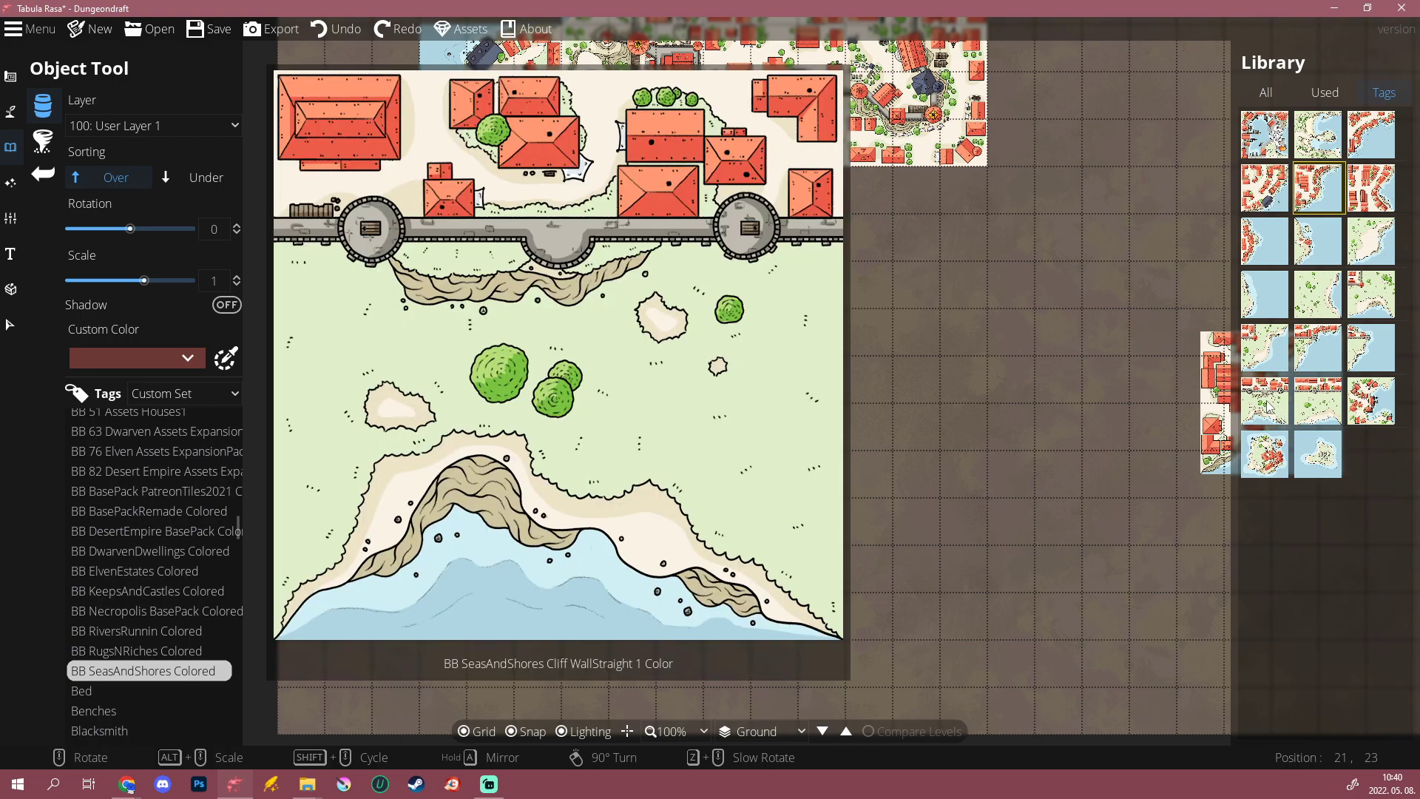
pyautogui.click(1266, 402)
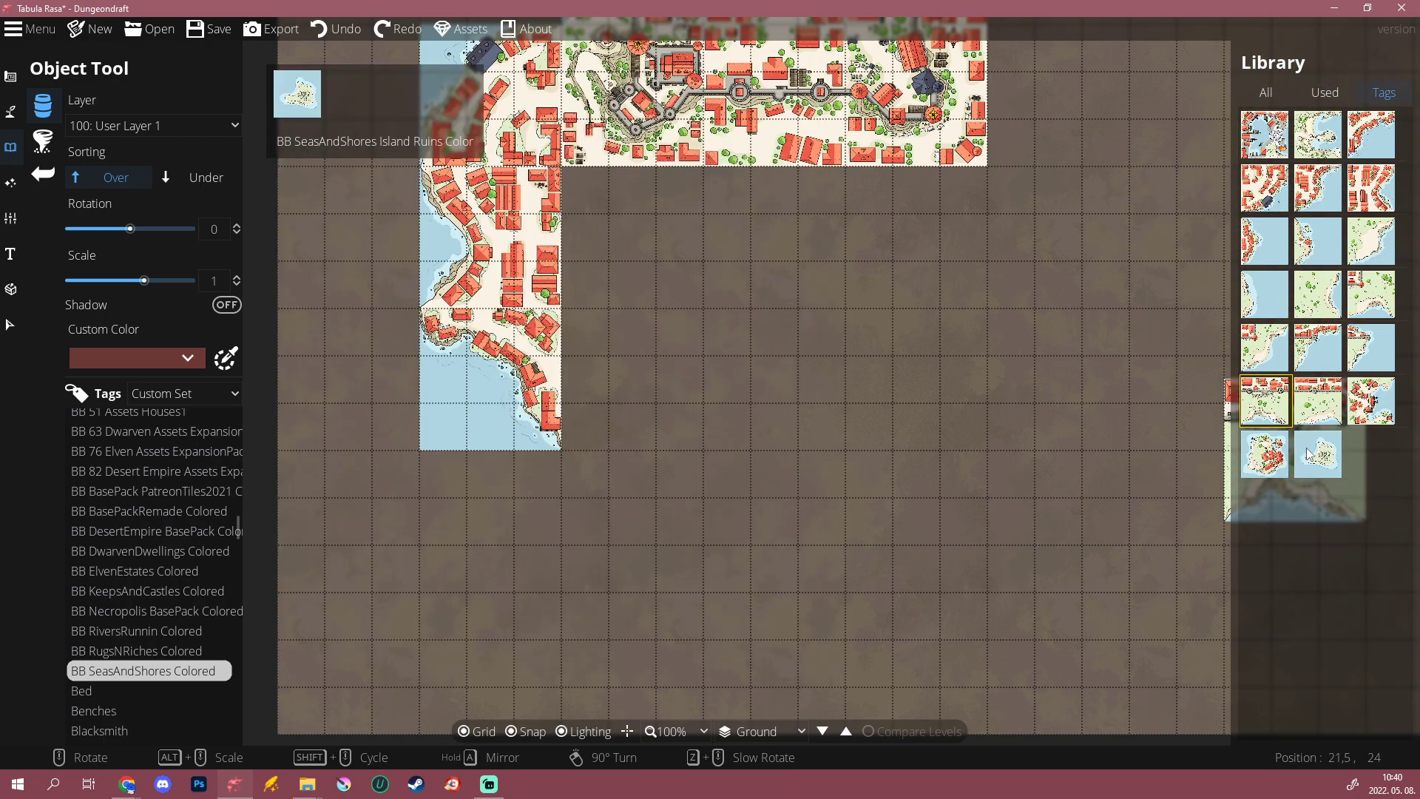
pyautogui.click(1318, 348)
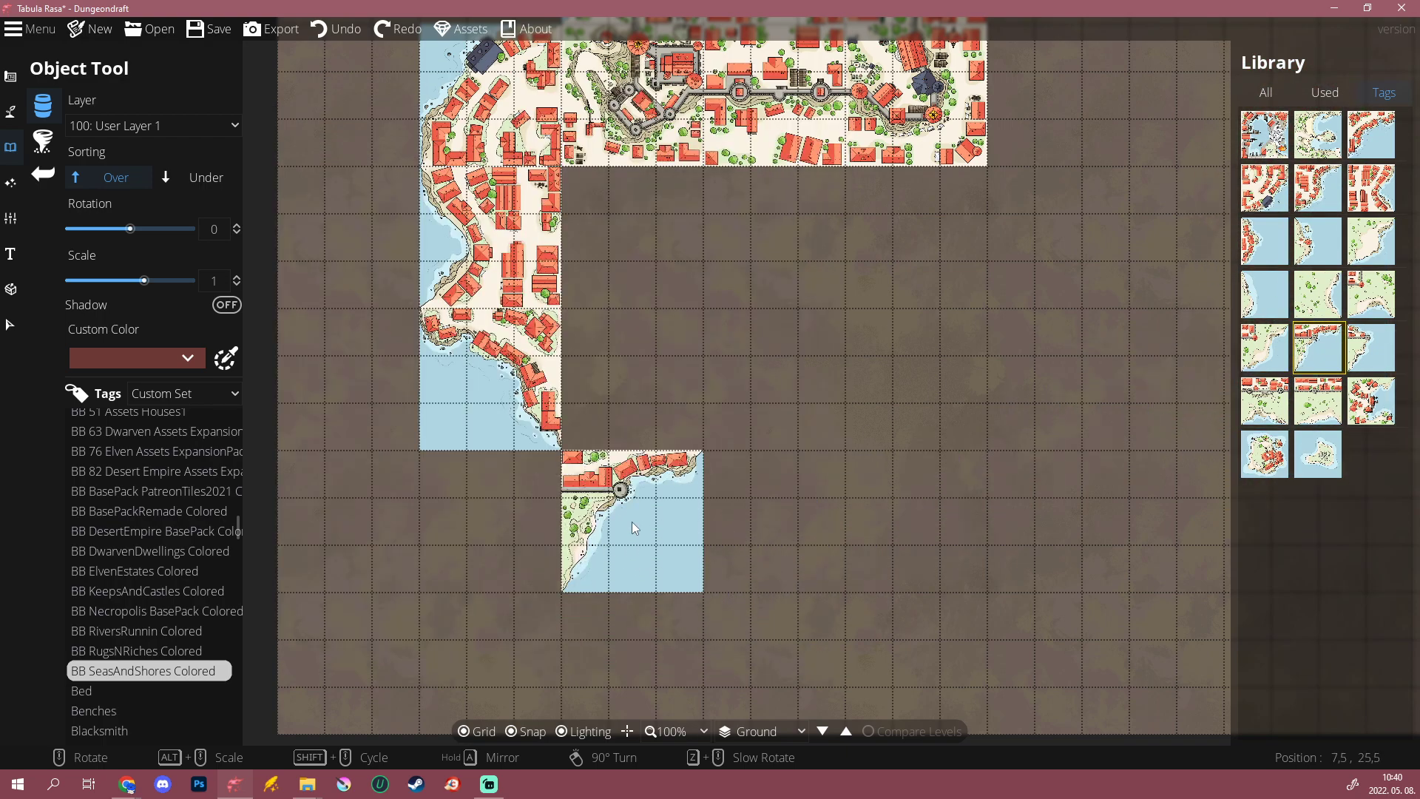
pyautogui.press('a')
pyautogui.press('a')
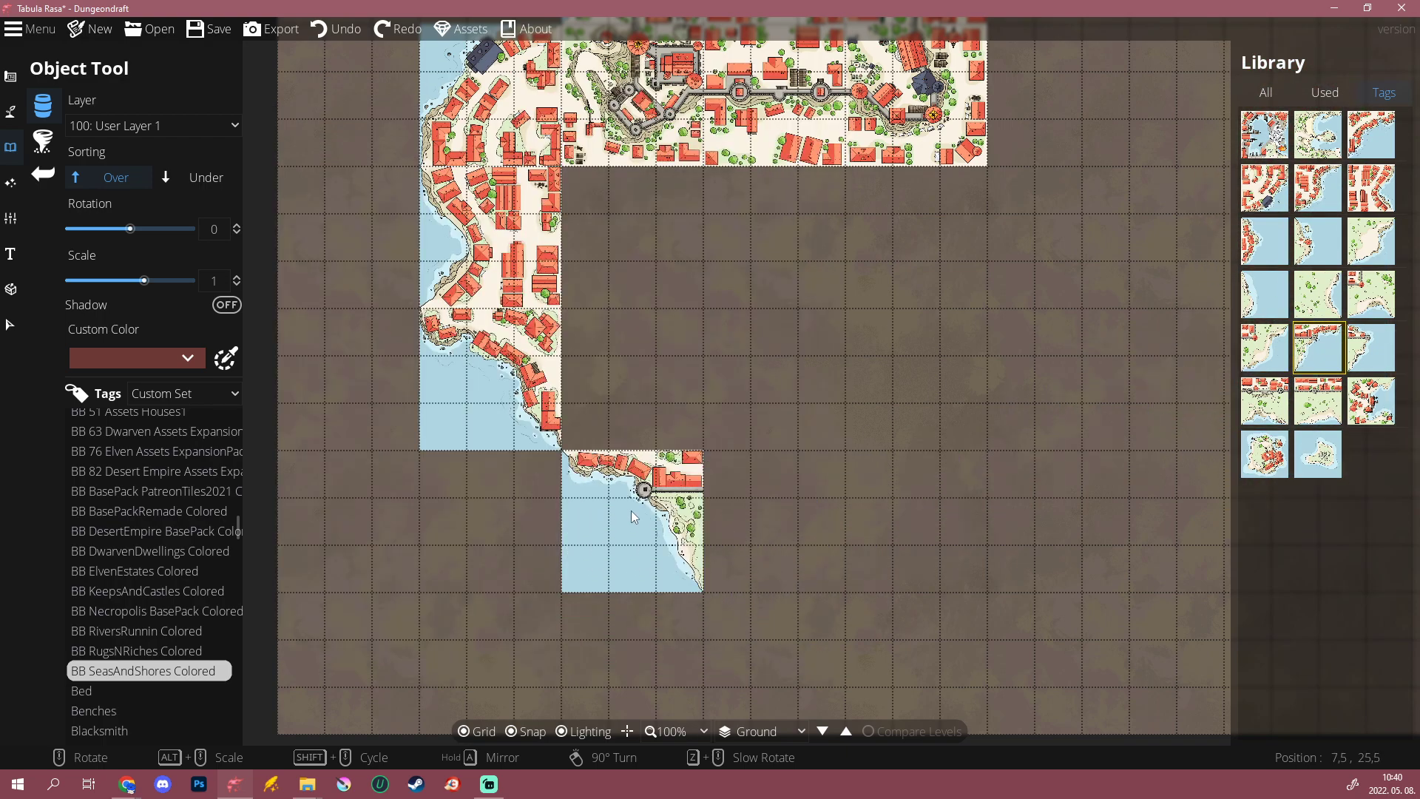
pyautogui.click(631, 510)
# Step: Place the SeasAndShores green cliff tile with a sandy patch at 90 degrees, diagonally southeast of the wall tower tile at the map's southern edge
pyautogui.moveTo(654, 616); pyautogui.dragTo(842, 605)
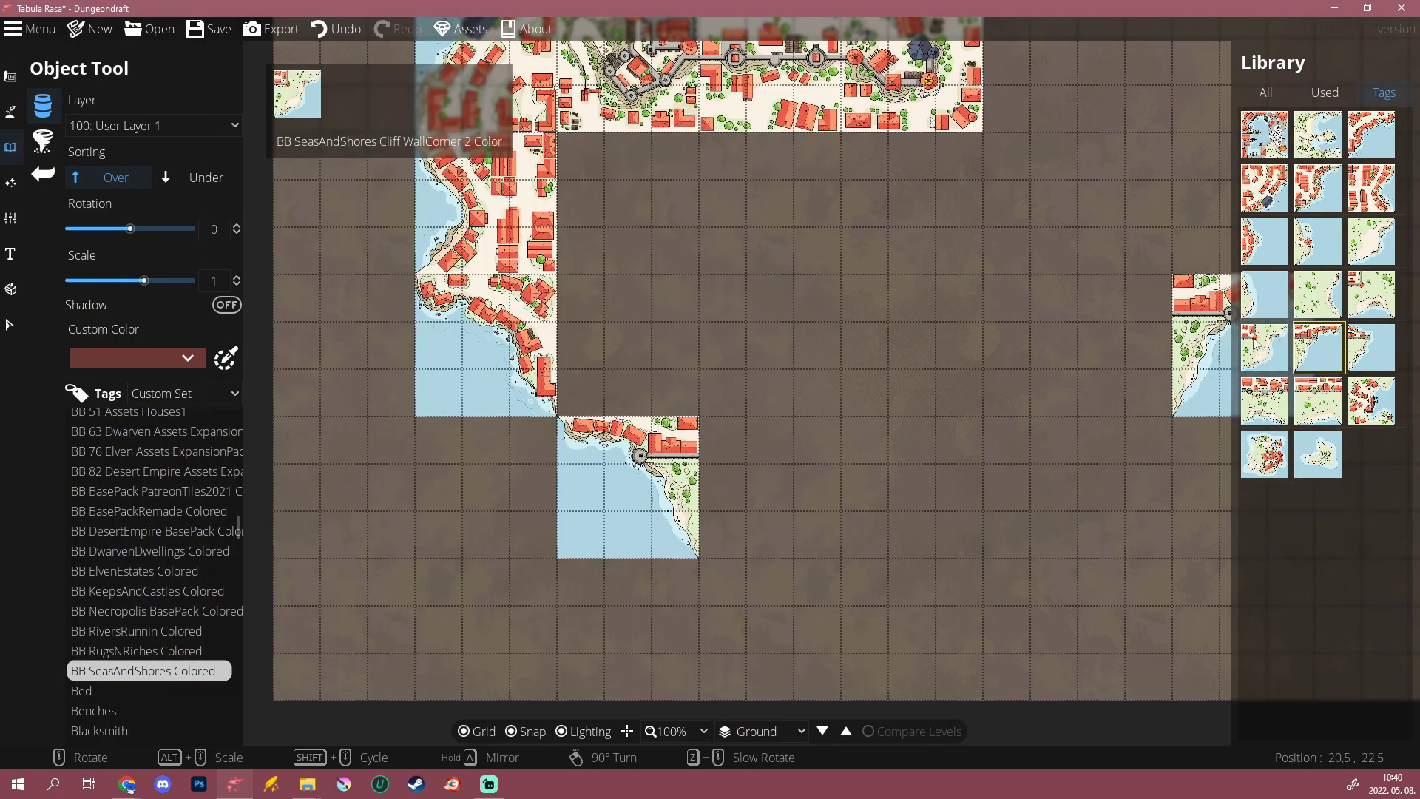
pyautogui.click(1366, 256)
pyautogui.click(765, 637)
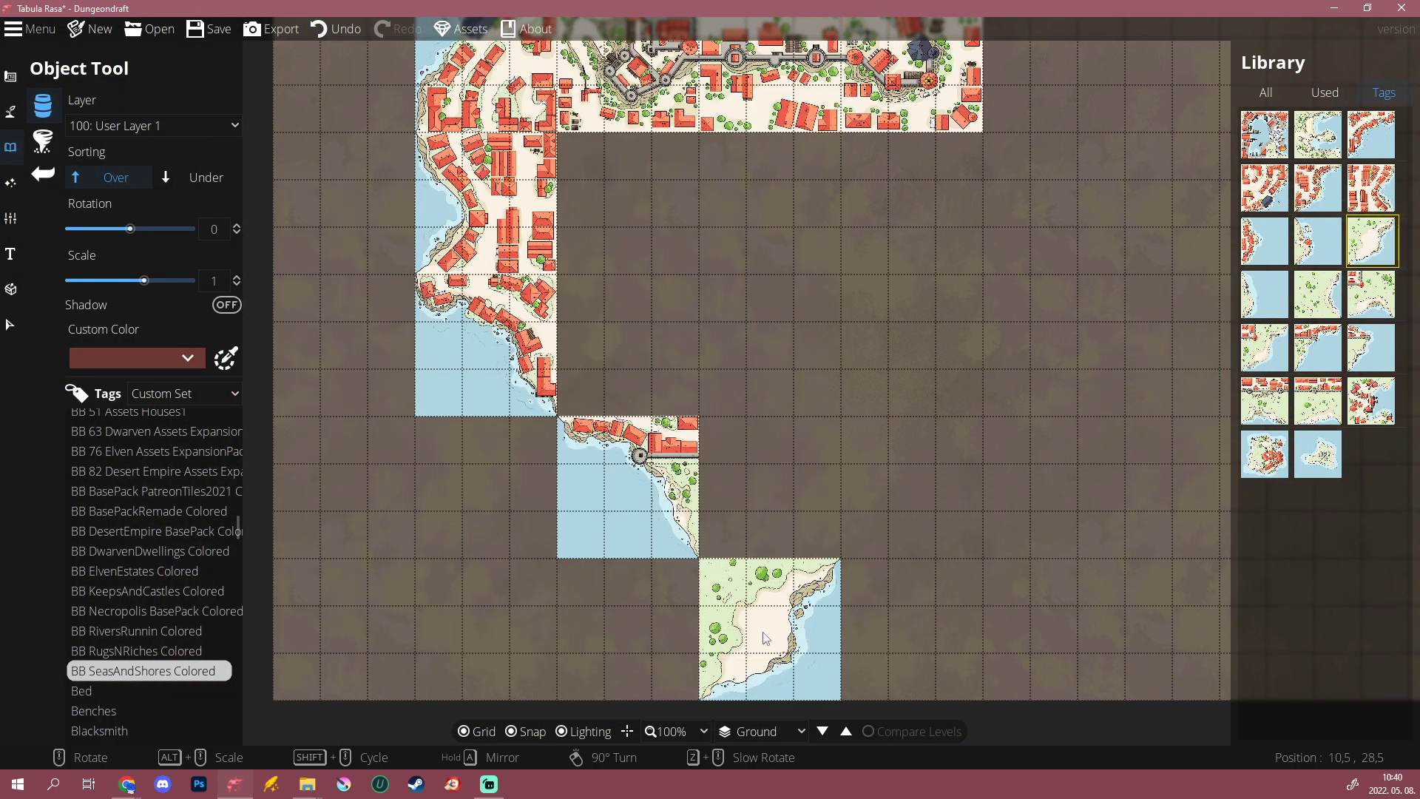
pyautogui.scroll(-6, 765, 637)
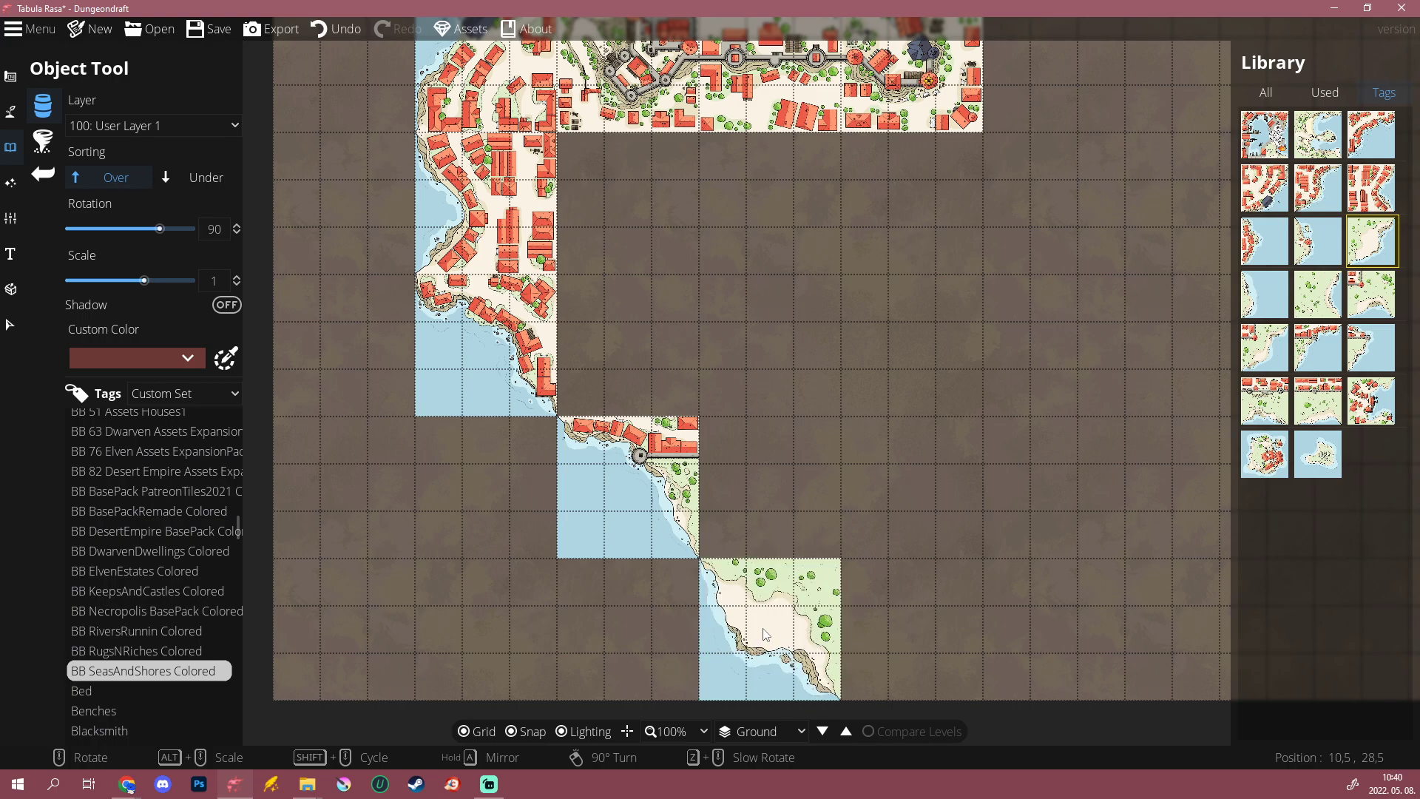
pyautogui.click(765, 635)
# Step: Review the whole map layout, from the southwestern coast tiles up to the northeastern shore
pyautogui.scroll(-3, 922, 414)
pyautogui.moveTo(976, 438); pyautogui.dragTo(669, 594)
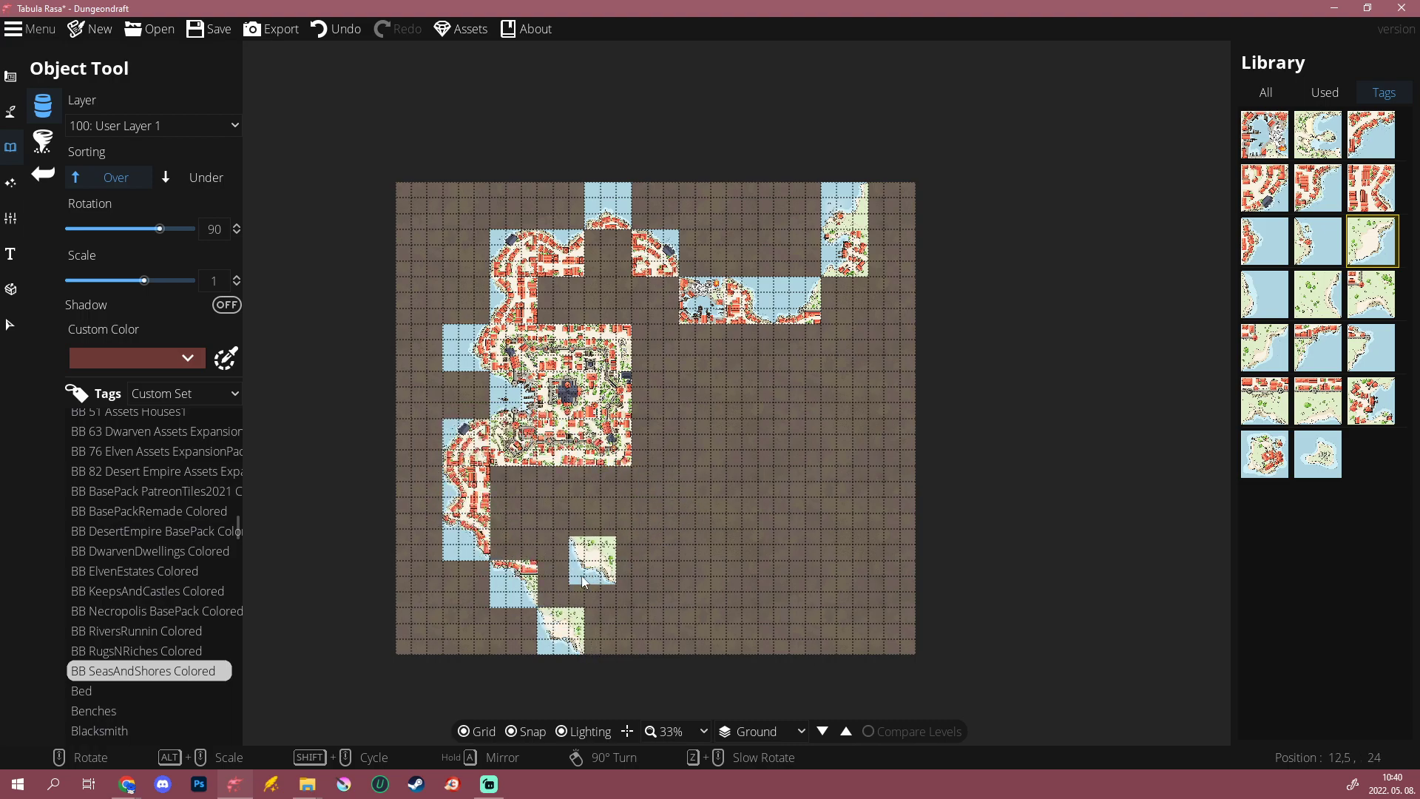
pyautogui.scroll(1, 569, 584)
pyautogui.moveTo(455, 360); pyautogui.dragTo(438, 434)
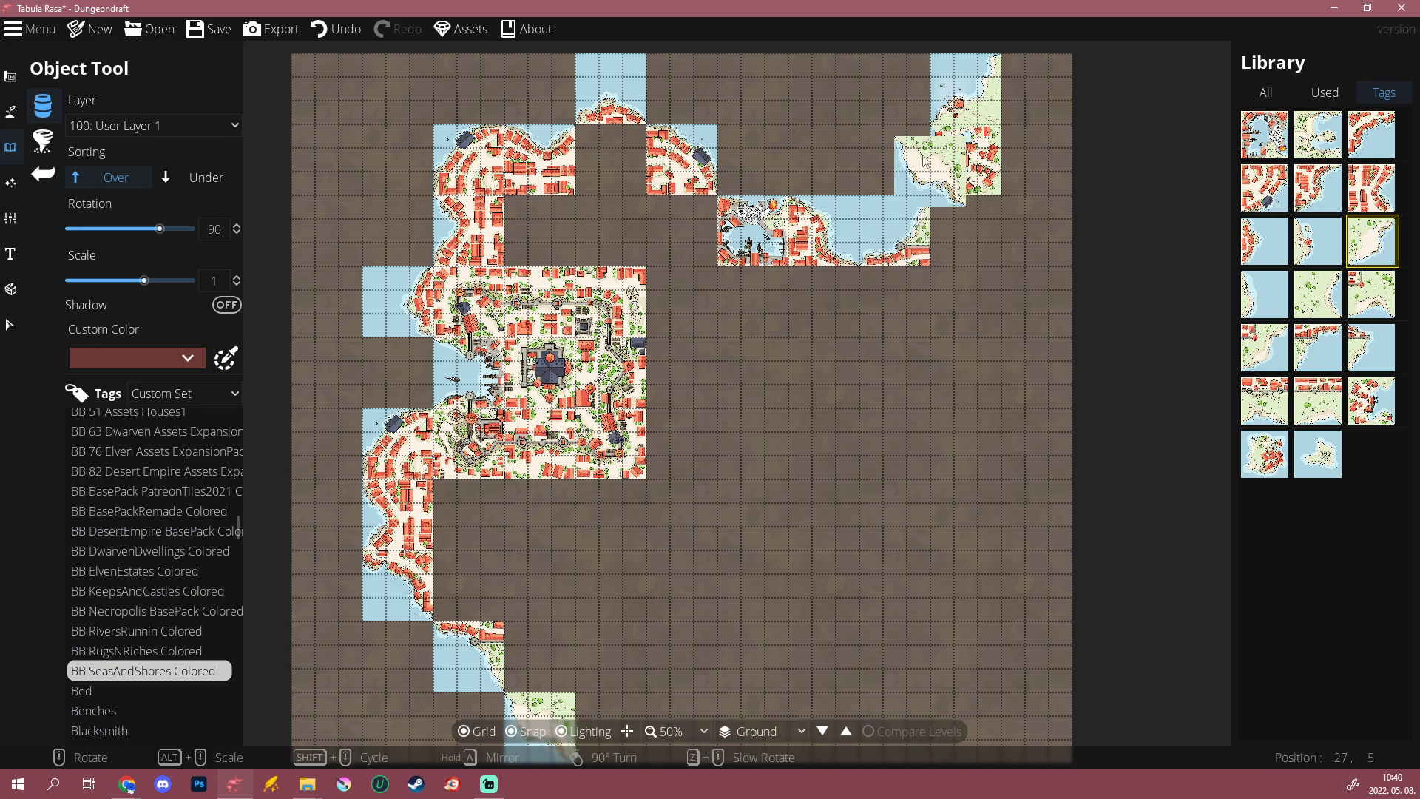
pyautogui.scroll(-2, 925, 531)
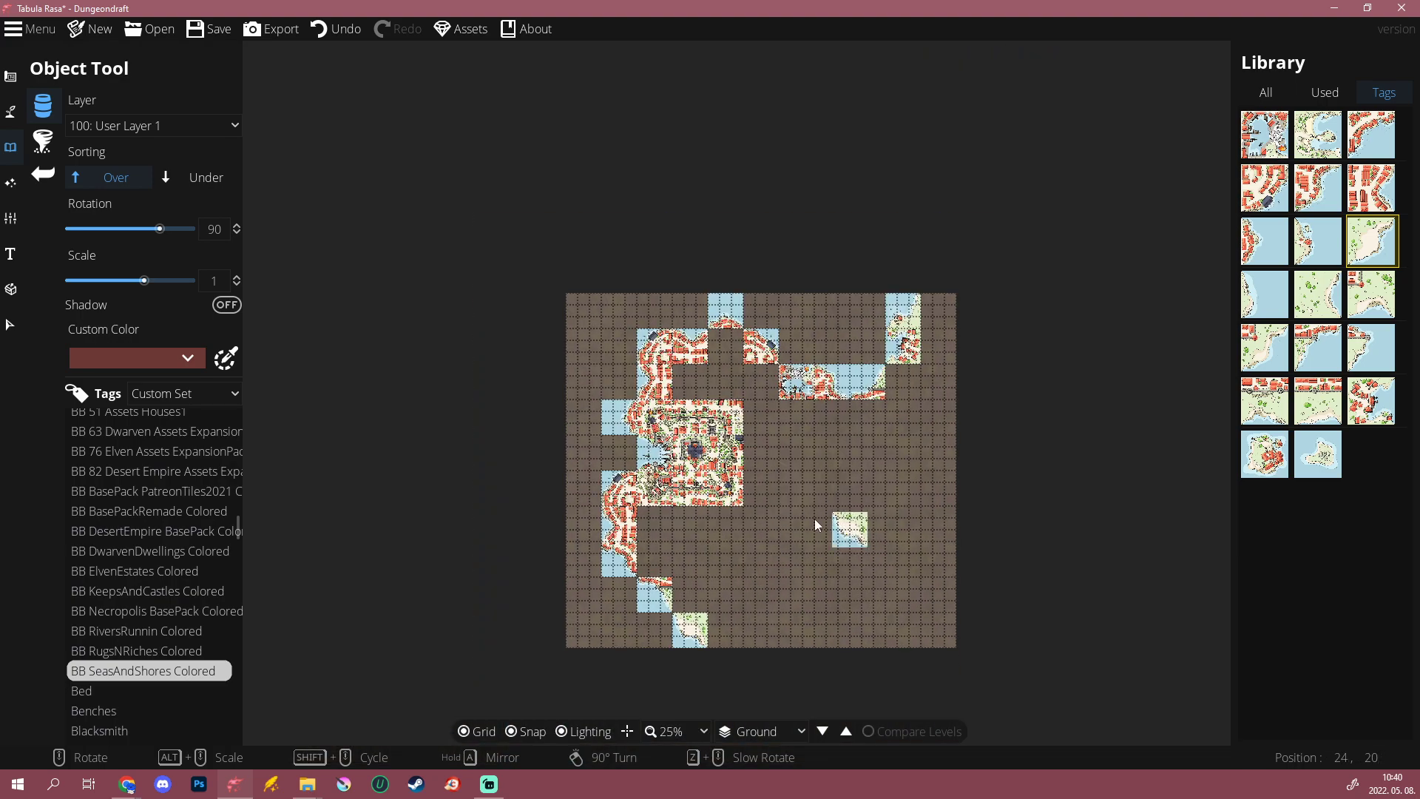
pyautogui.scroll(1, 850, 523)
pyautogui.scroll(1, 697, 474)
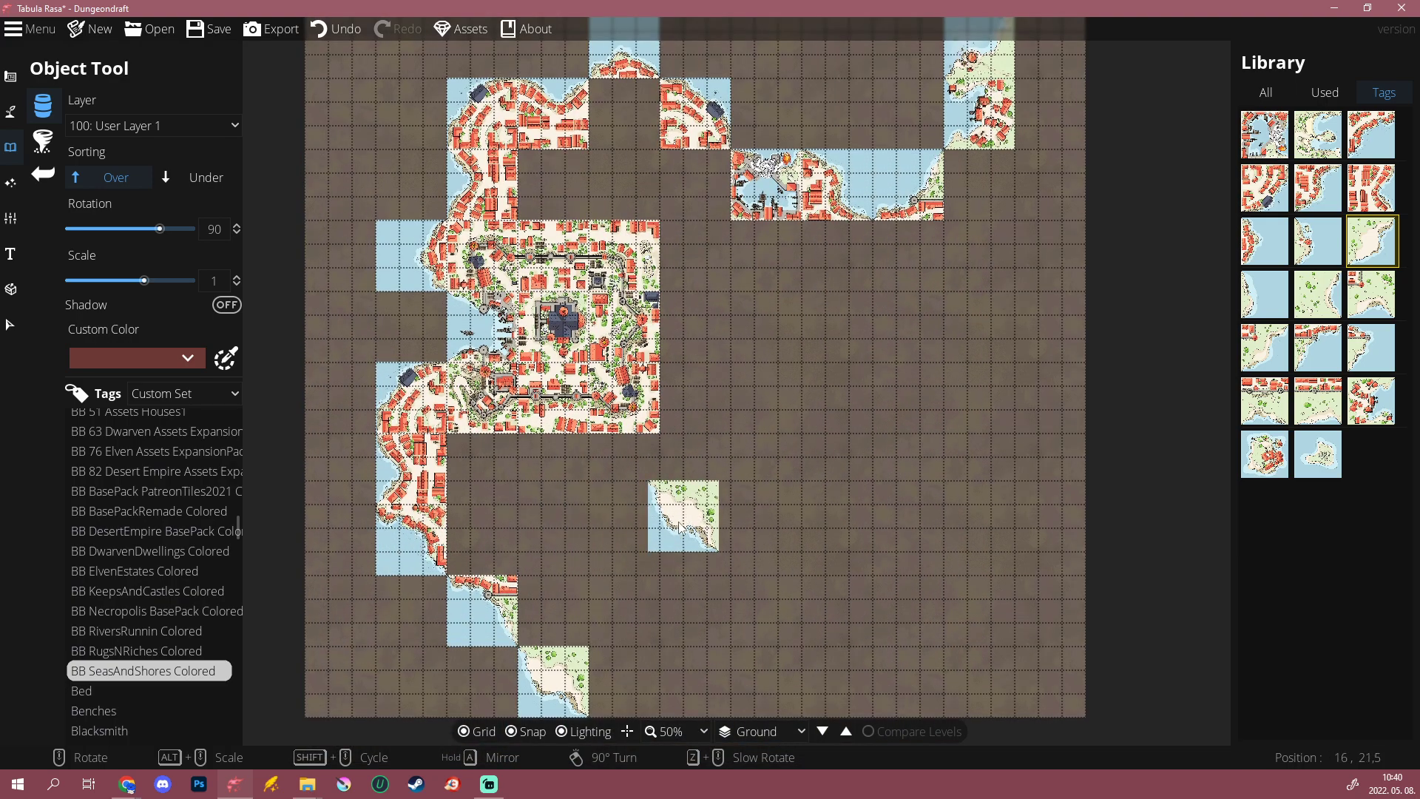
pyautogui.scroll(-1, 679, 538)
pyautogui.moveTo(677, 531); pyautogui.dragTo(630, 533)
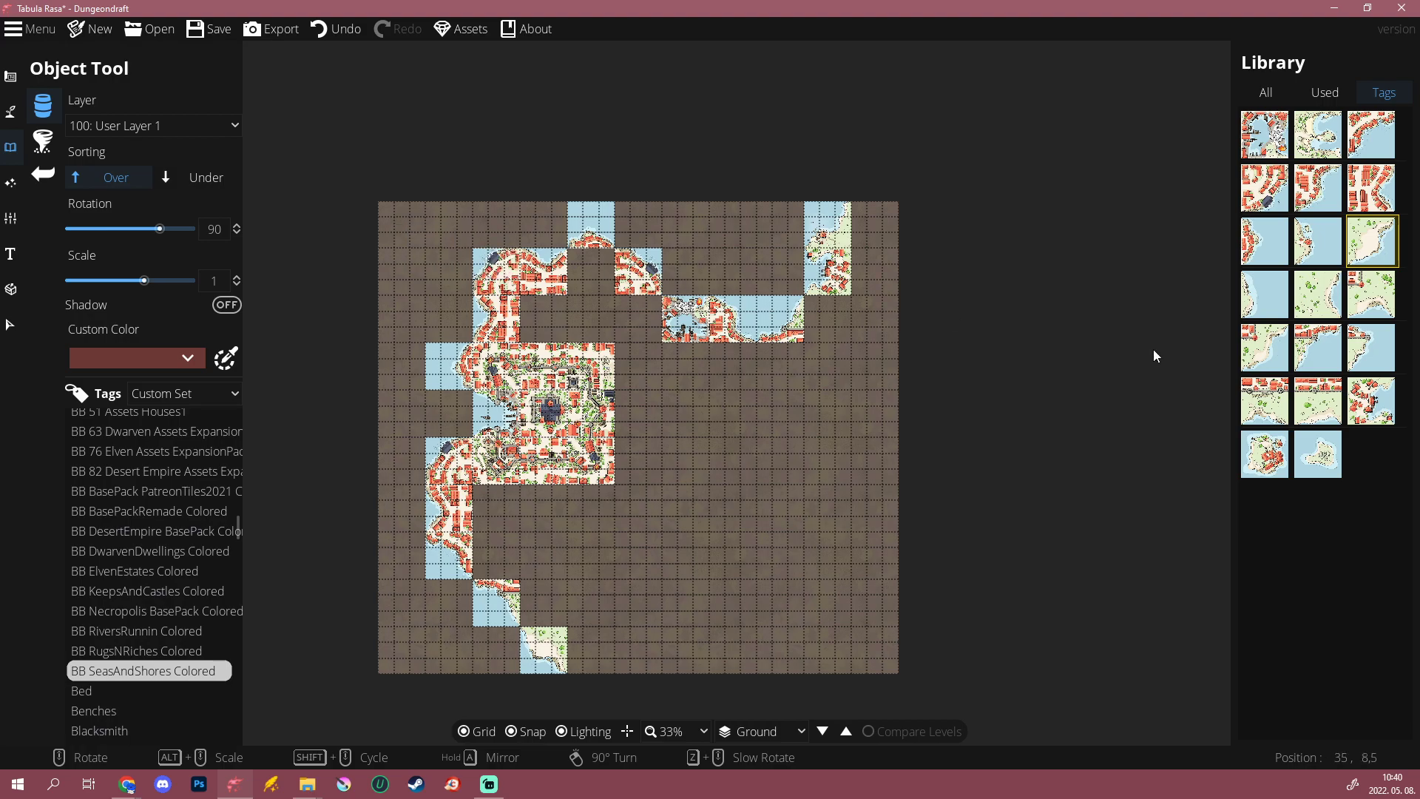
# Step: Place the plain water tile from the BasePackRemade Colored set at 90 degrees in the north-coast gap above the curved Cliff Houses tile
pyautogui.scroll(1, 108, 589)
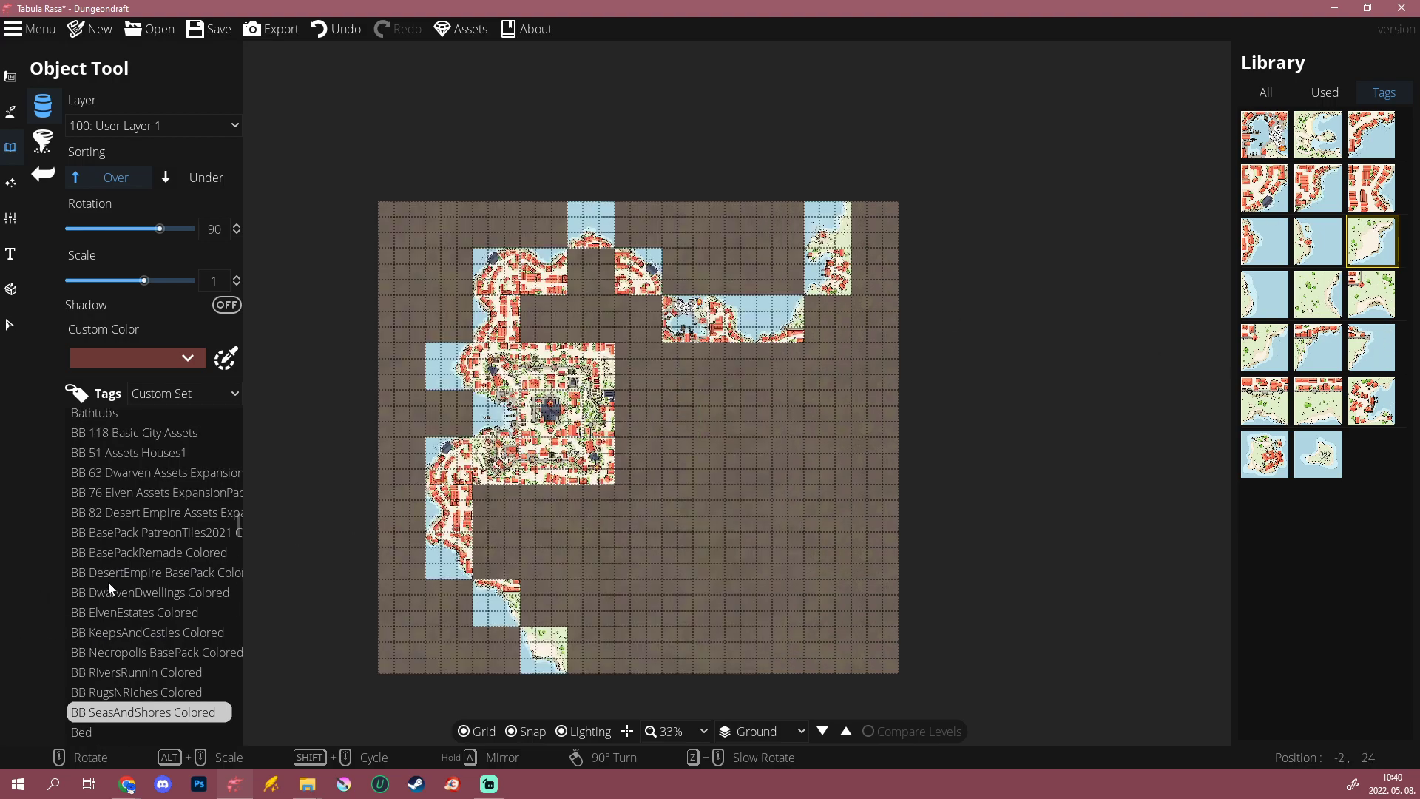
pyautogui.click(112, 549)
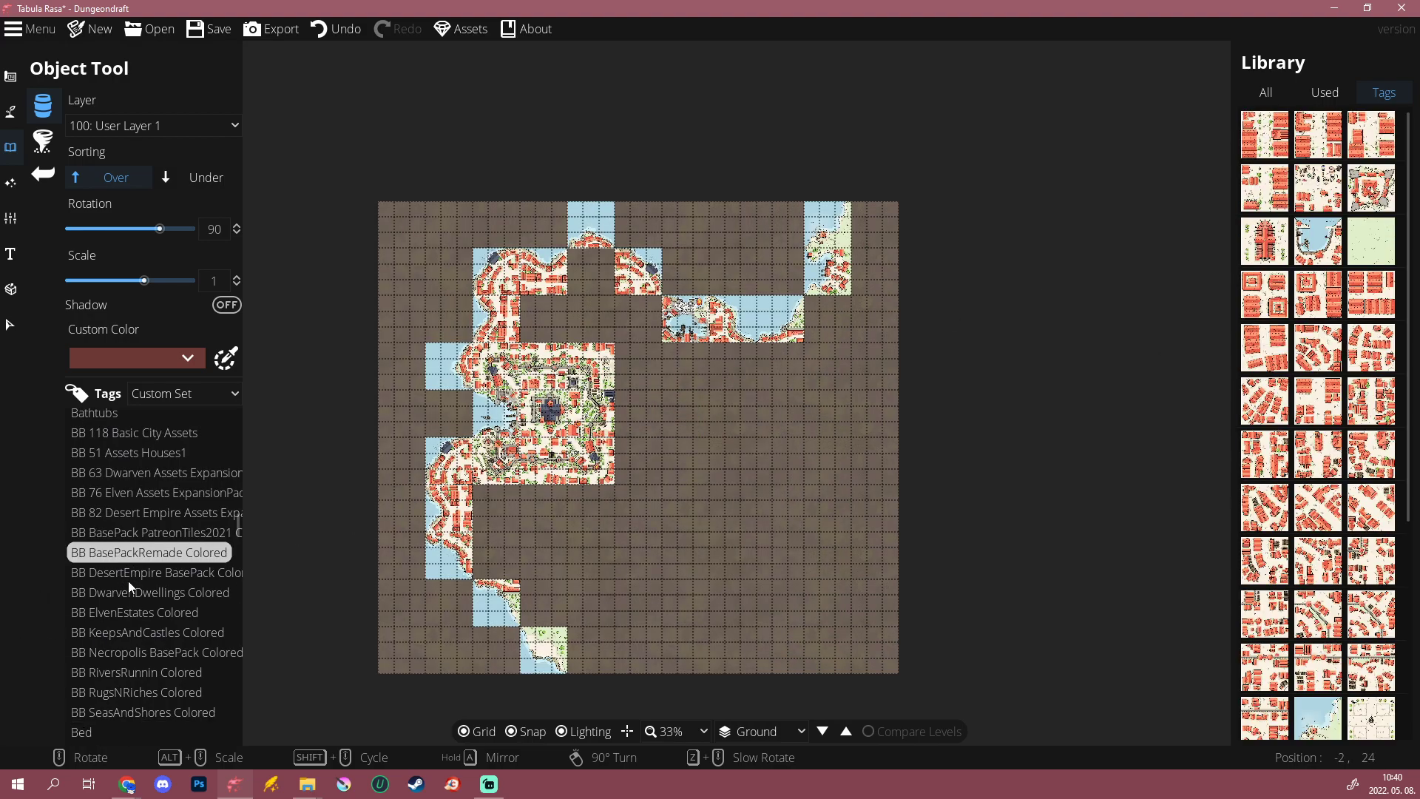
pyautogui.moveTo(1324, 421)
pyautogui.scroll(-2, 1323, 422)
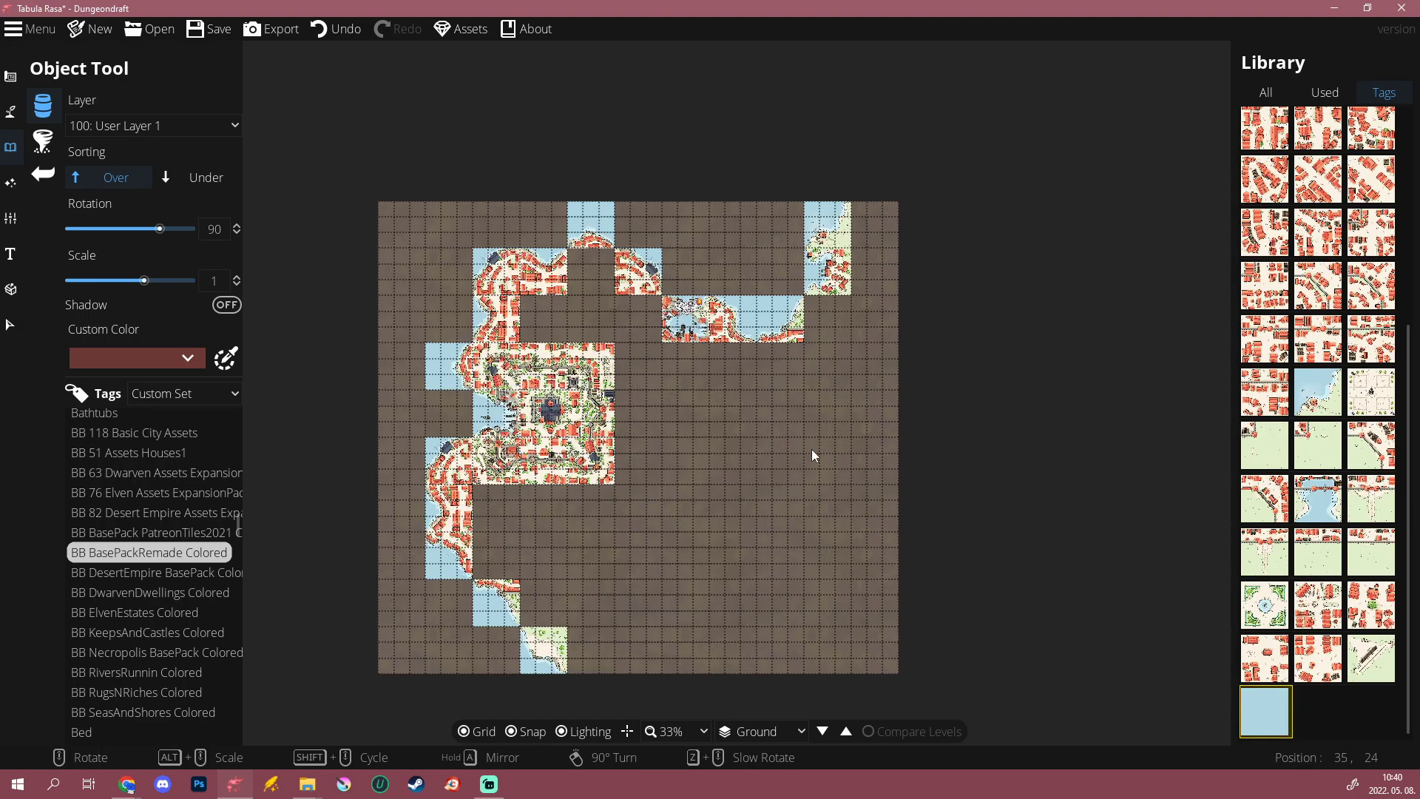
pyautogui.click(640, 223)
# Step: Cover the map's northwest corner with two plain water tiles scaled to 2.4, rotated 90 degrees and sorted under the existing tiles
pyautogui.scroll(11, 427, 270)
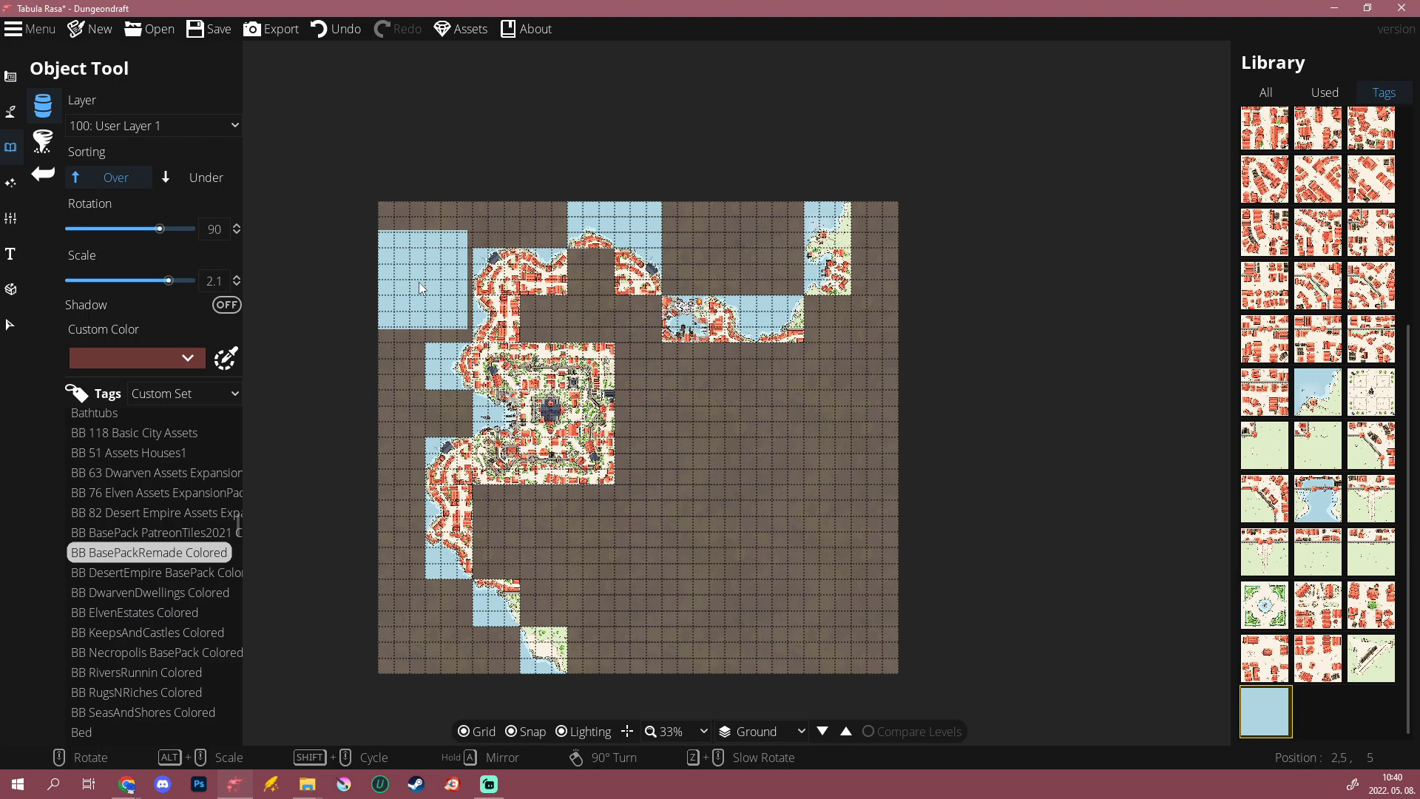
pyautogui.scroll(2, 419, 287)
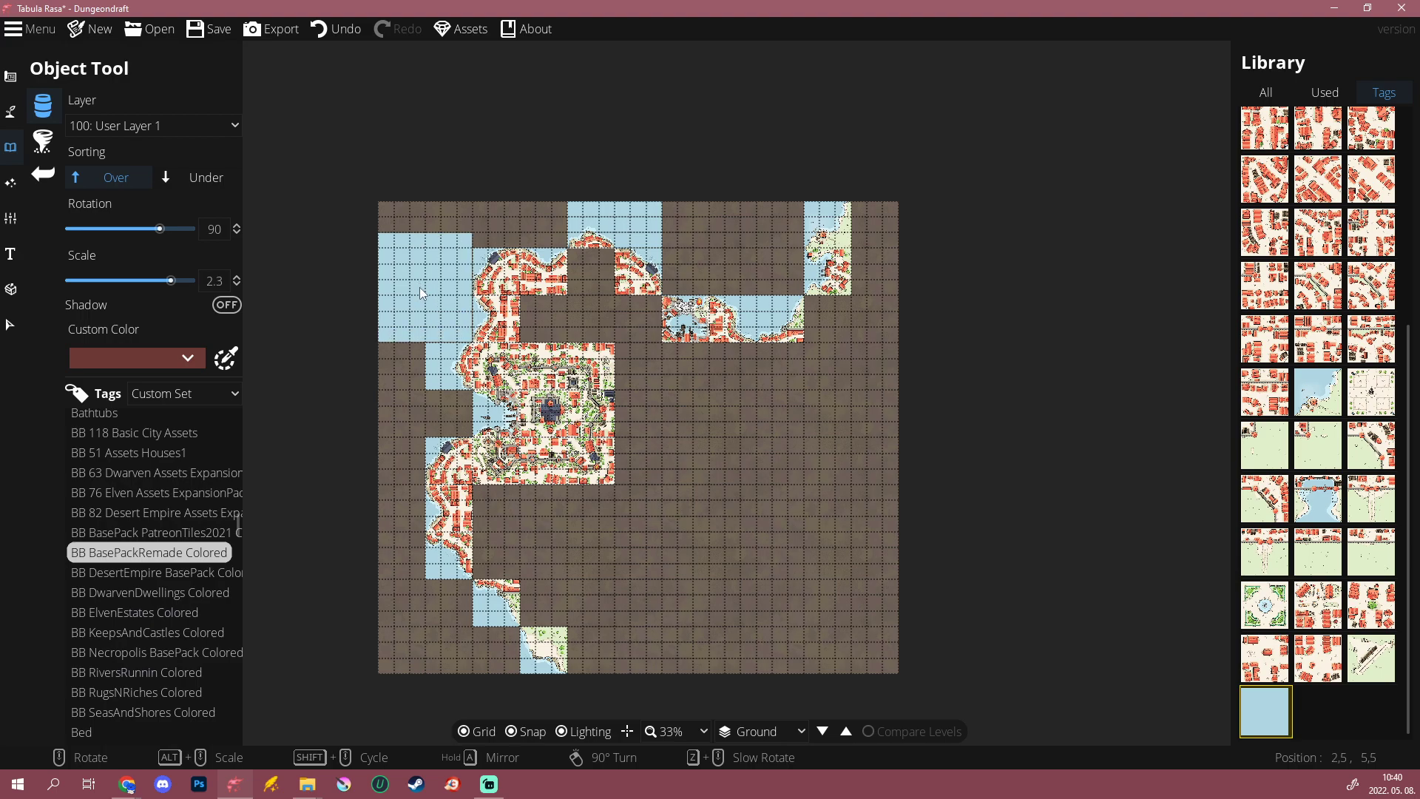
pyautogui.scroll(1, 420, 293)
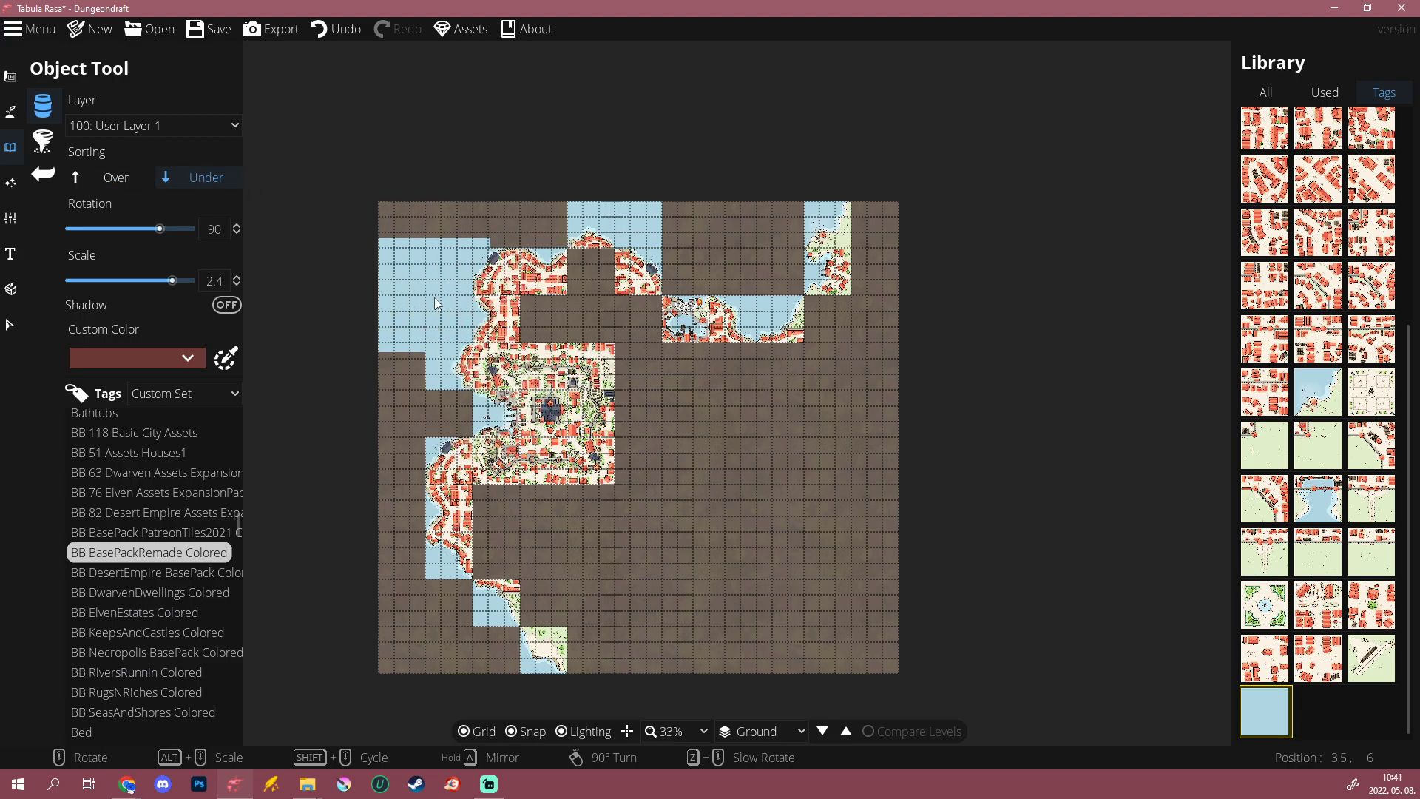
pyautogui.click(434, 298)
pyautogui.click(418, 213)
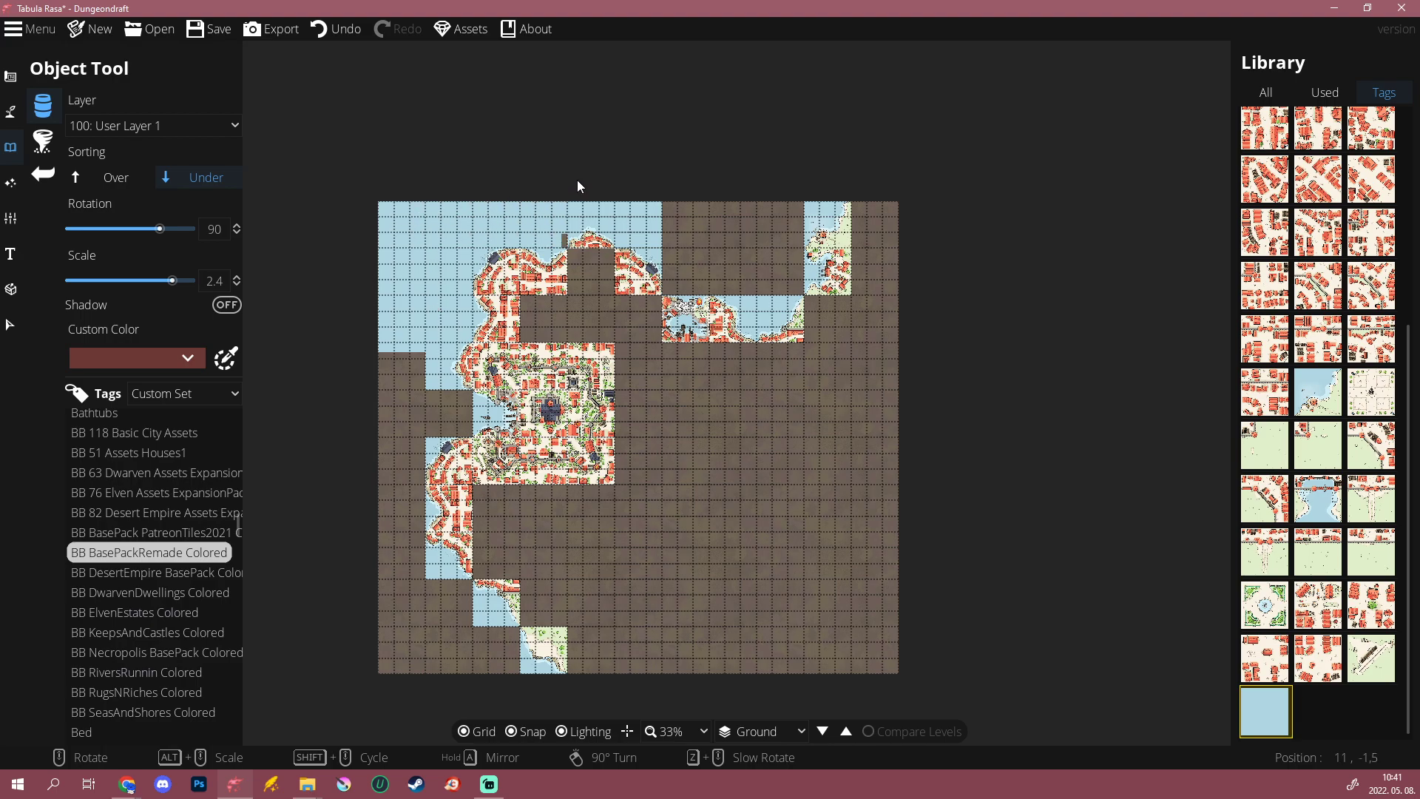
# Step: Fill the remaining sea along the northern coast and down the western edge with plain water tiles at scale 2.4, sorted under
pyautogui.click(725, 210)
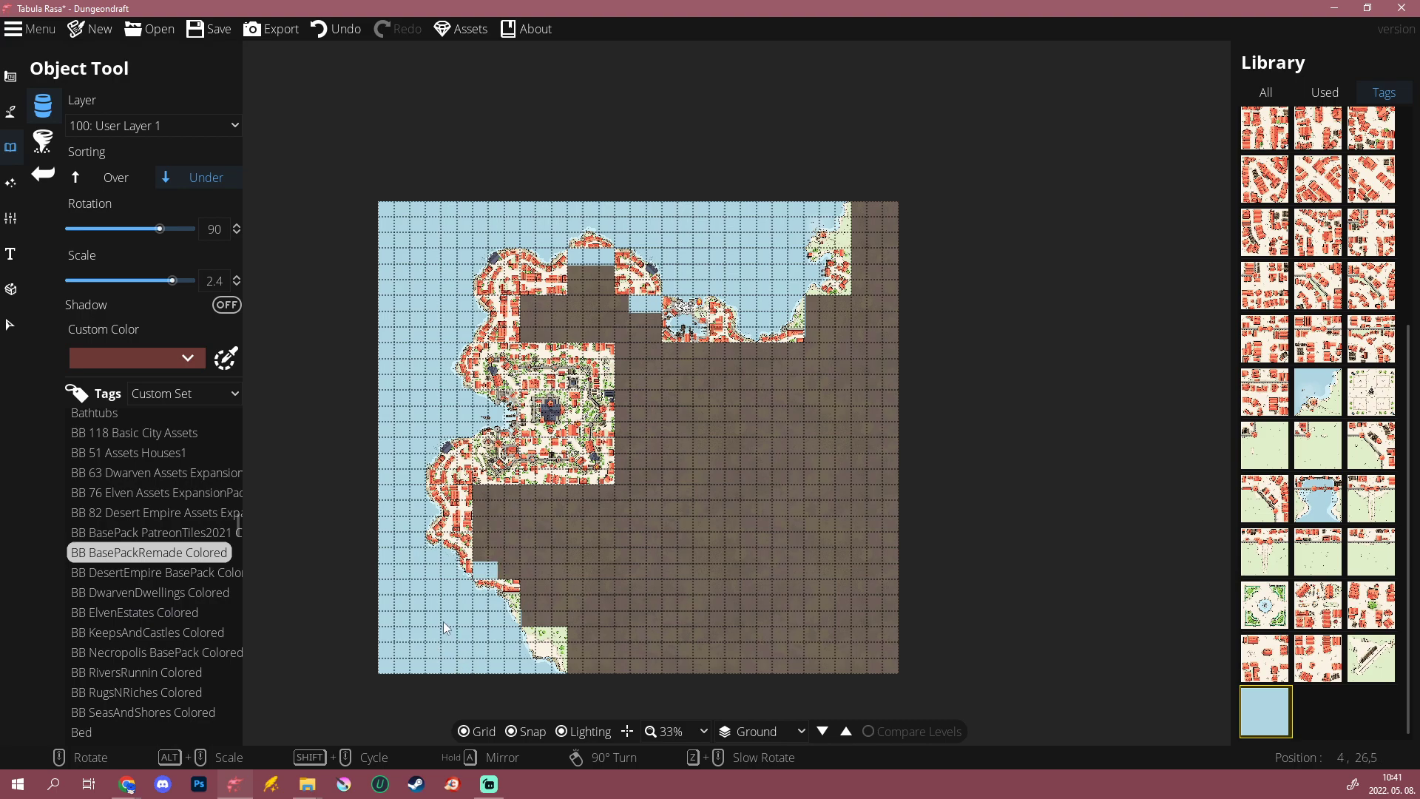
pyautogui.scroll(-2, 931, 488)
pyautogui.scroll(2, 932, 488)
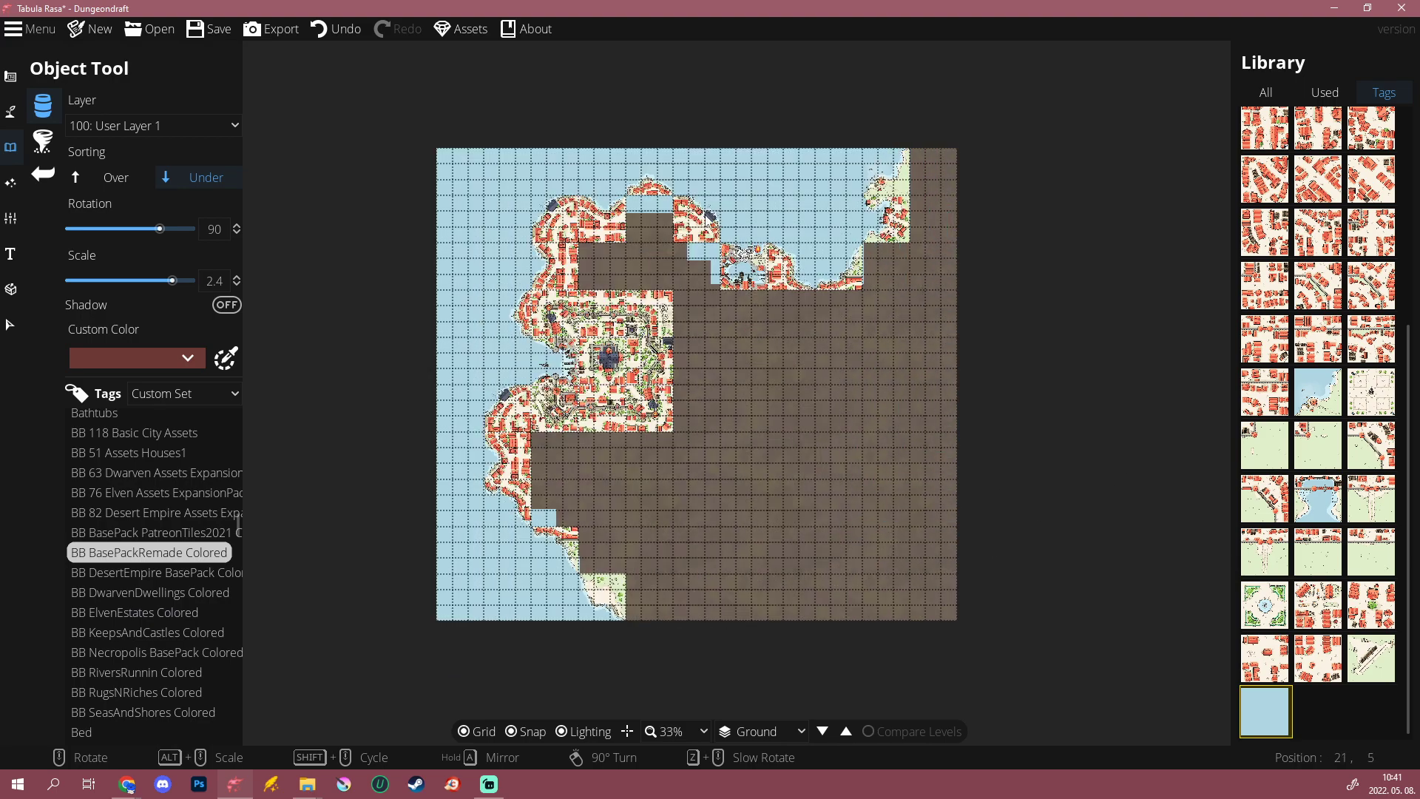
pyautogui.moveTo(815, 451); pyautogui.dragTo(695, 500)
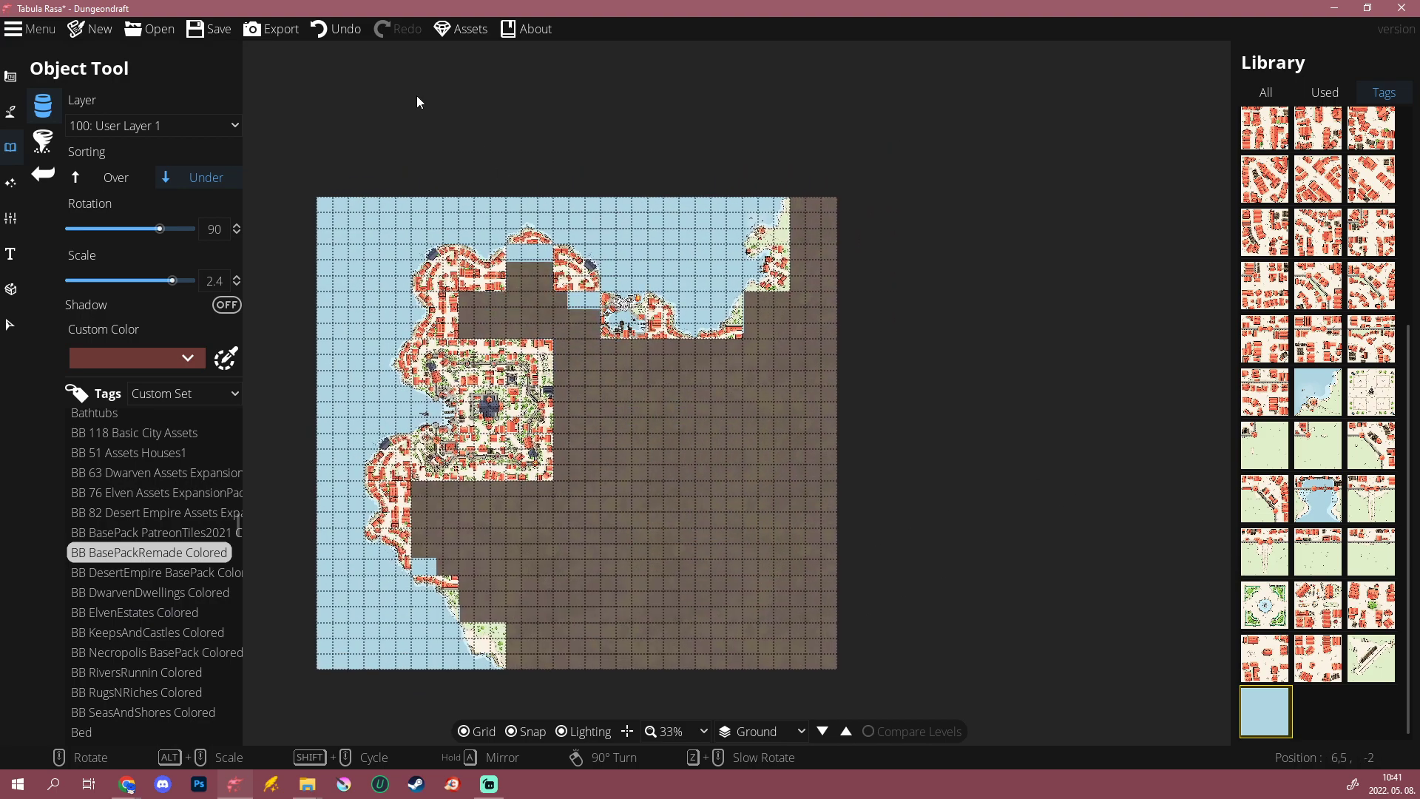
# Step: Undo the scaled water tiles along the north coast and the western edge, keeping the two in the northwest corner
pyautogui.click(341, 30)
pyautogui.click(340, 29)
pyautogui.click(340, 28)
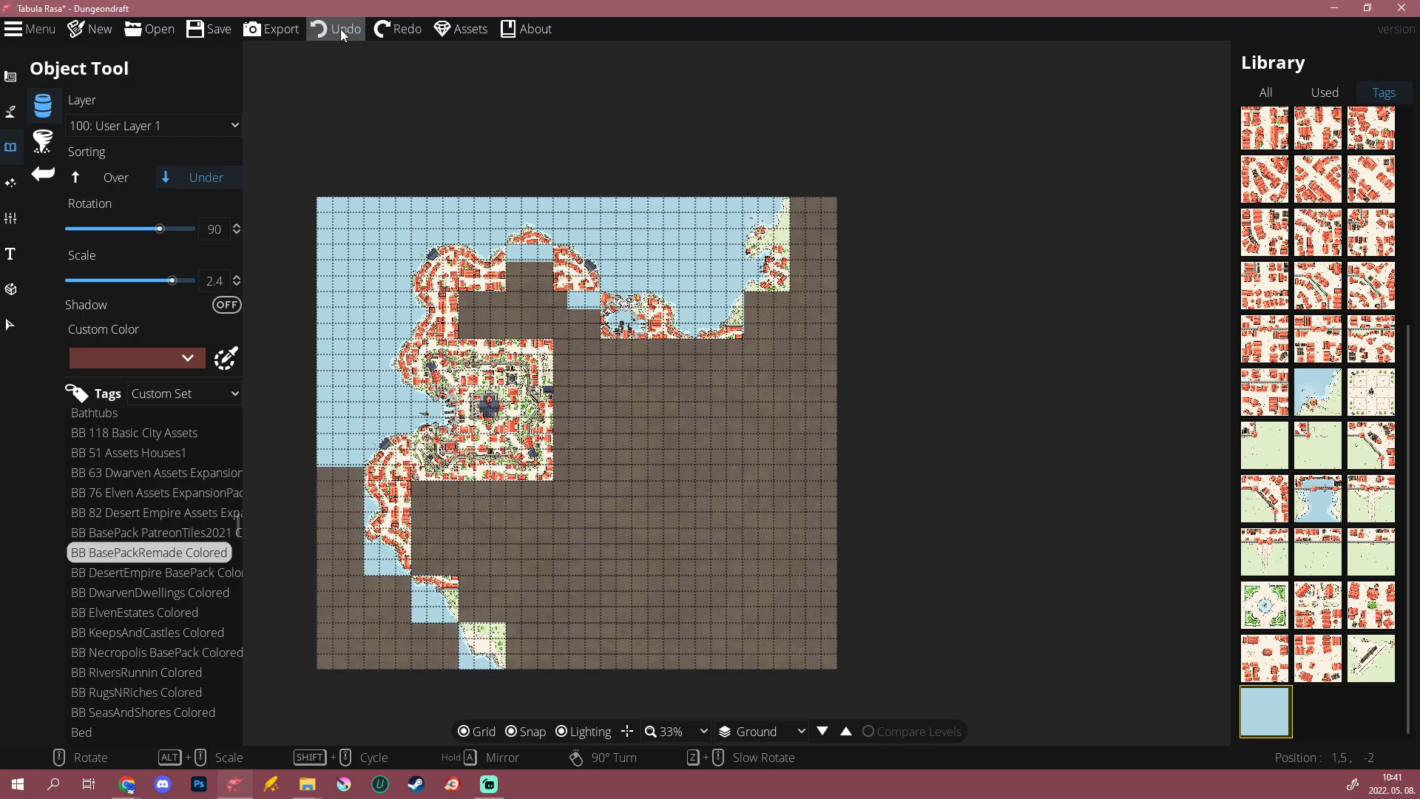
pyautogui.click(340, 29)
pyautogui.click(340, 29)
pyautogui.click(340, 29)
pyautogui.click(341, 29)
pyautogui.click(340, 29)
pyautogui.click(340, 29)
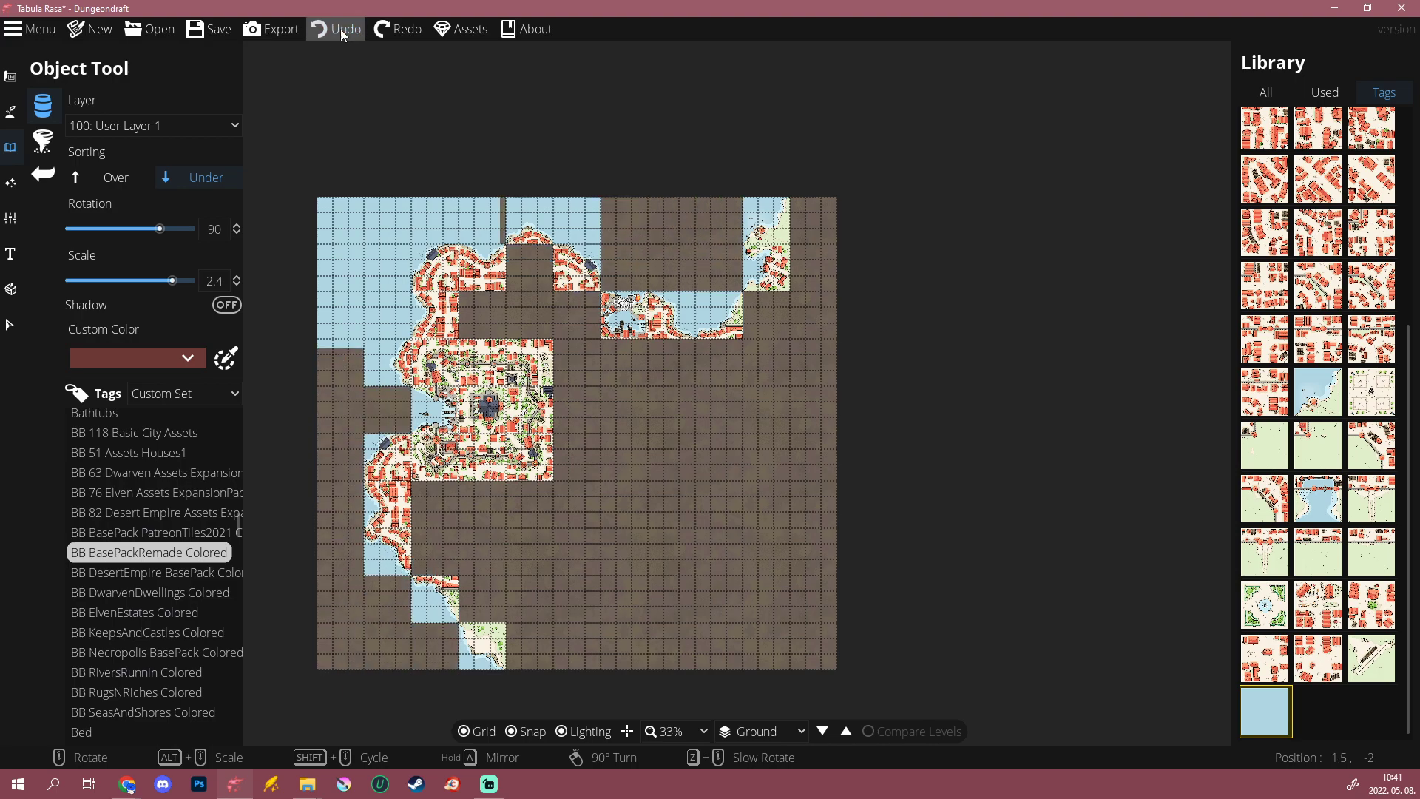
# Step: Undo the plain sea tile placements around the city and redo the southernmost coast tile
pyautogui.click(340, 29)
pyautogui.click(340, 29)
pyautogui.click(340, 29)
pyautogui.click(340, 29)
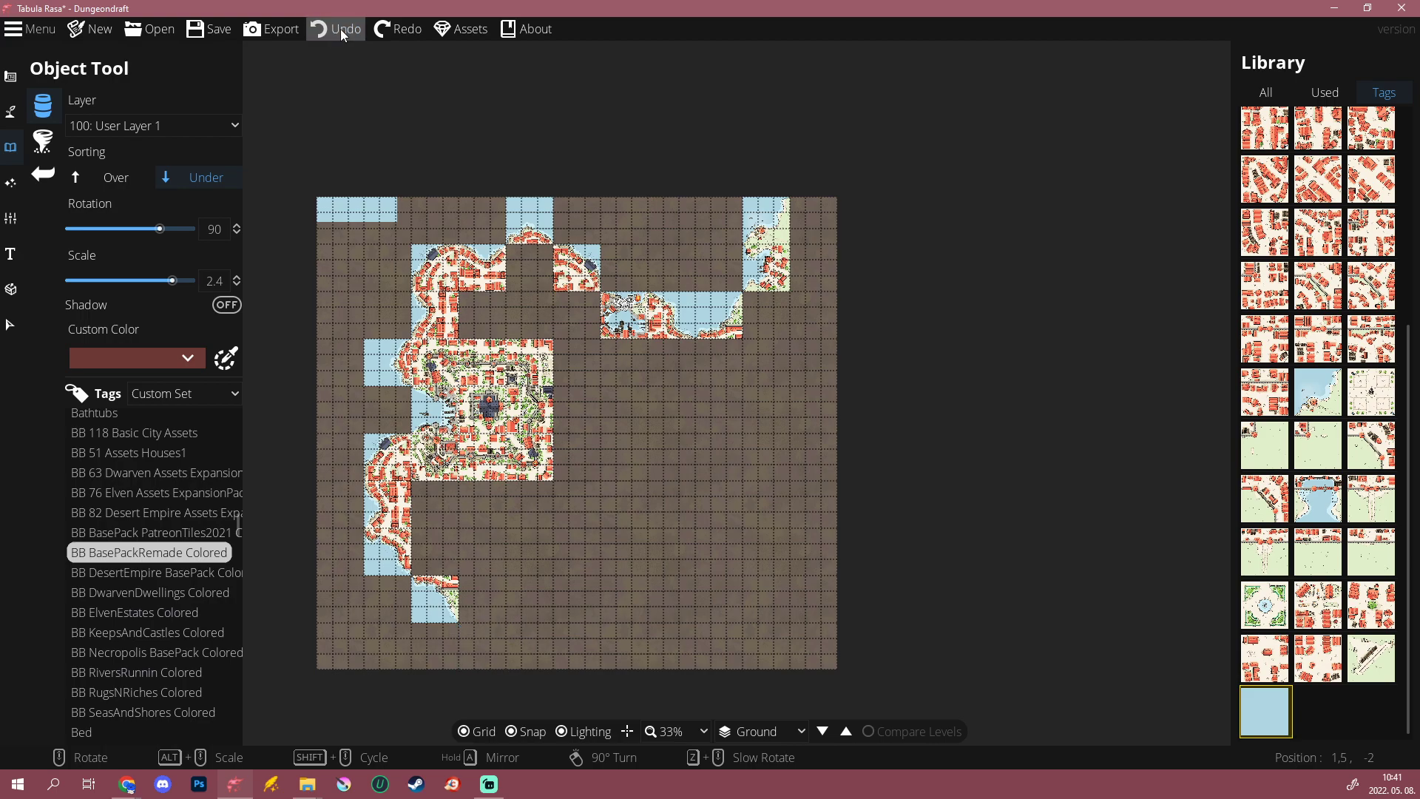
pyautogui.click(340, 29)
pyautogui.scroll(1, 505, 617)
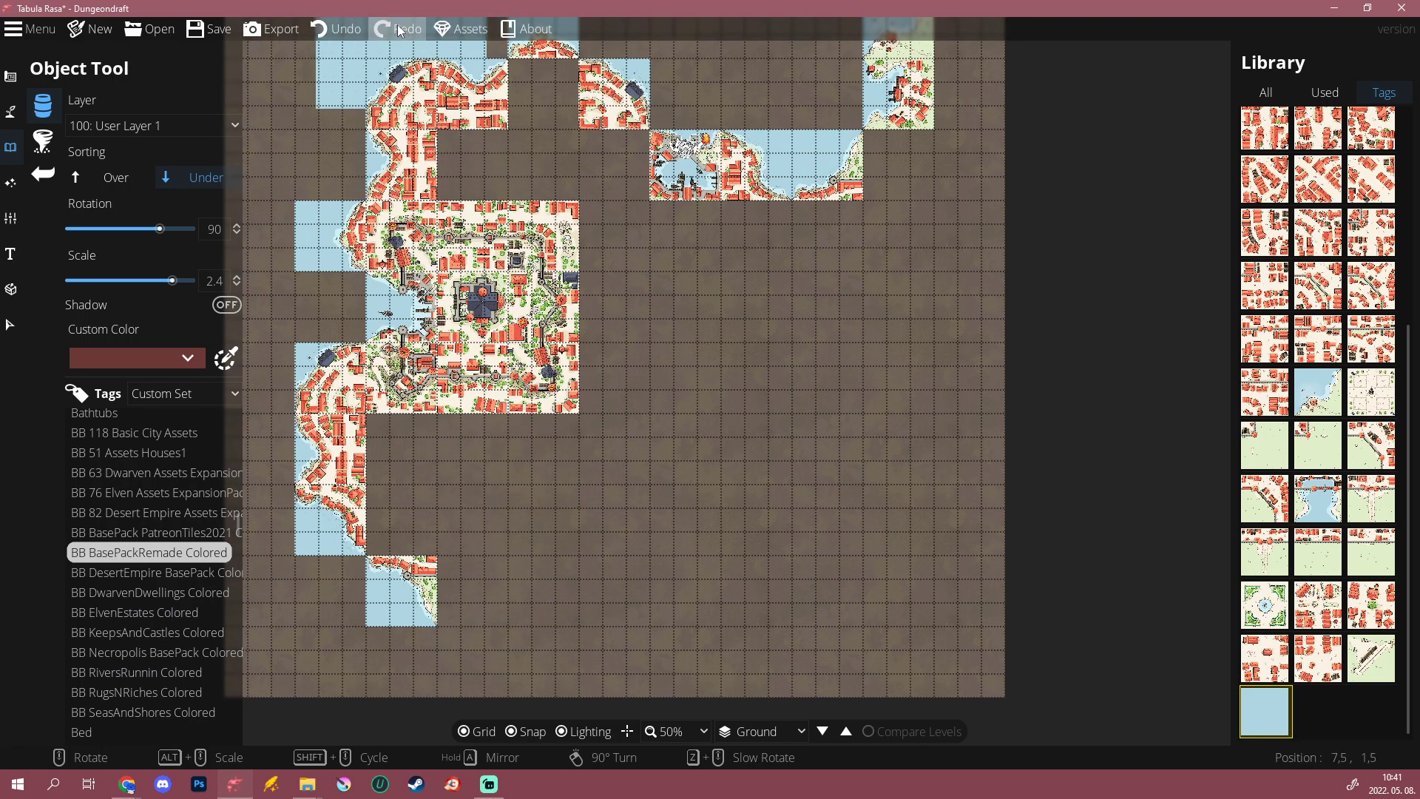
pyautogui.click(399, 29)
pyautogui.scroll(-2, 626, 294)
pyautogui.moveTo(634, 302); pyautogui.dragTo(612, 374)
pyautogui.scroll(1, 611, 374)
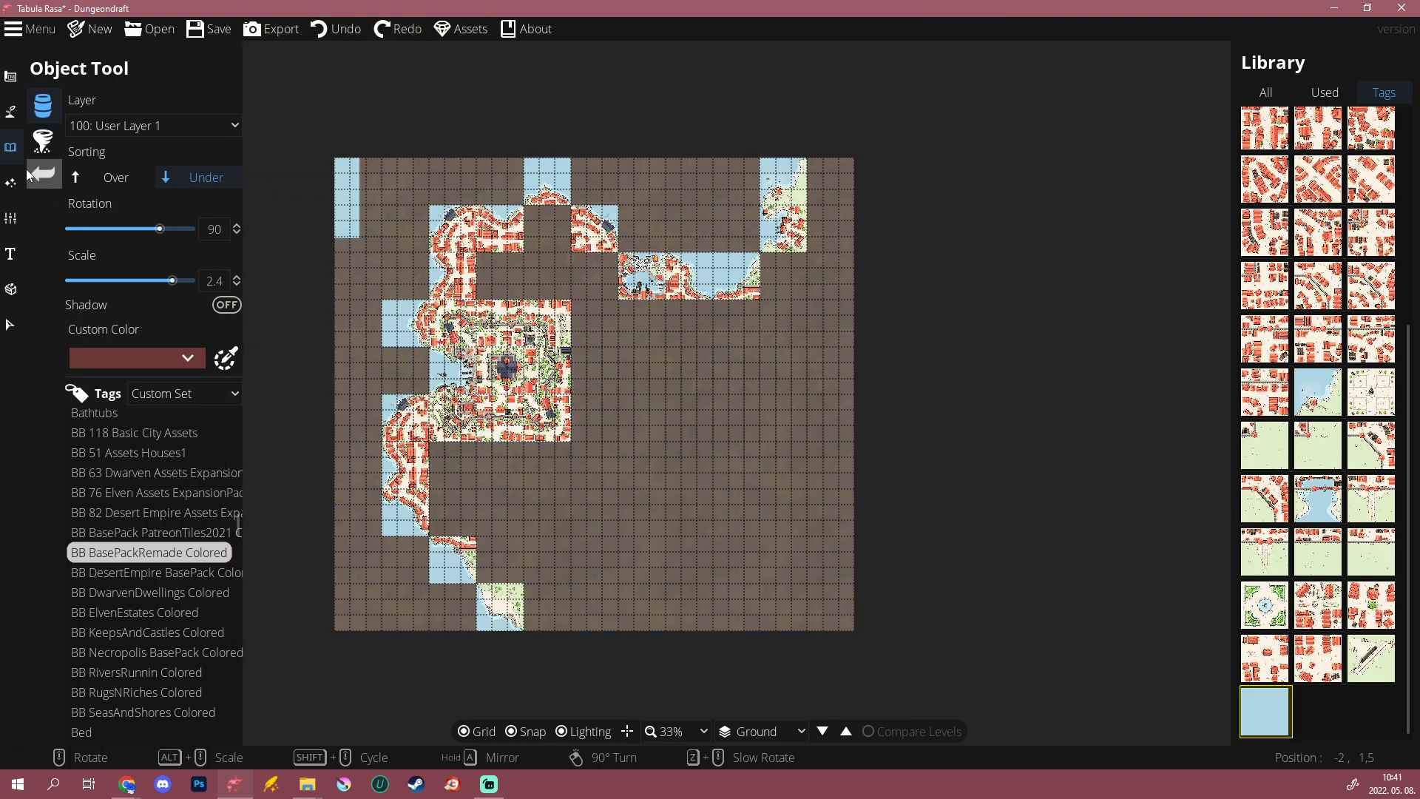
# Step: Open the Terrain Brush and replace Terrain Snow in the fourth terrain slot with BB Sea Terrain
pyautogui.click(12, 114)
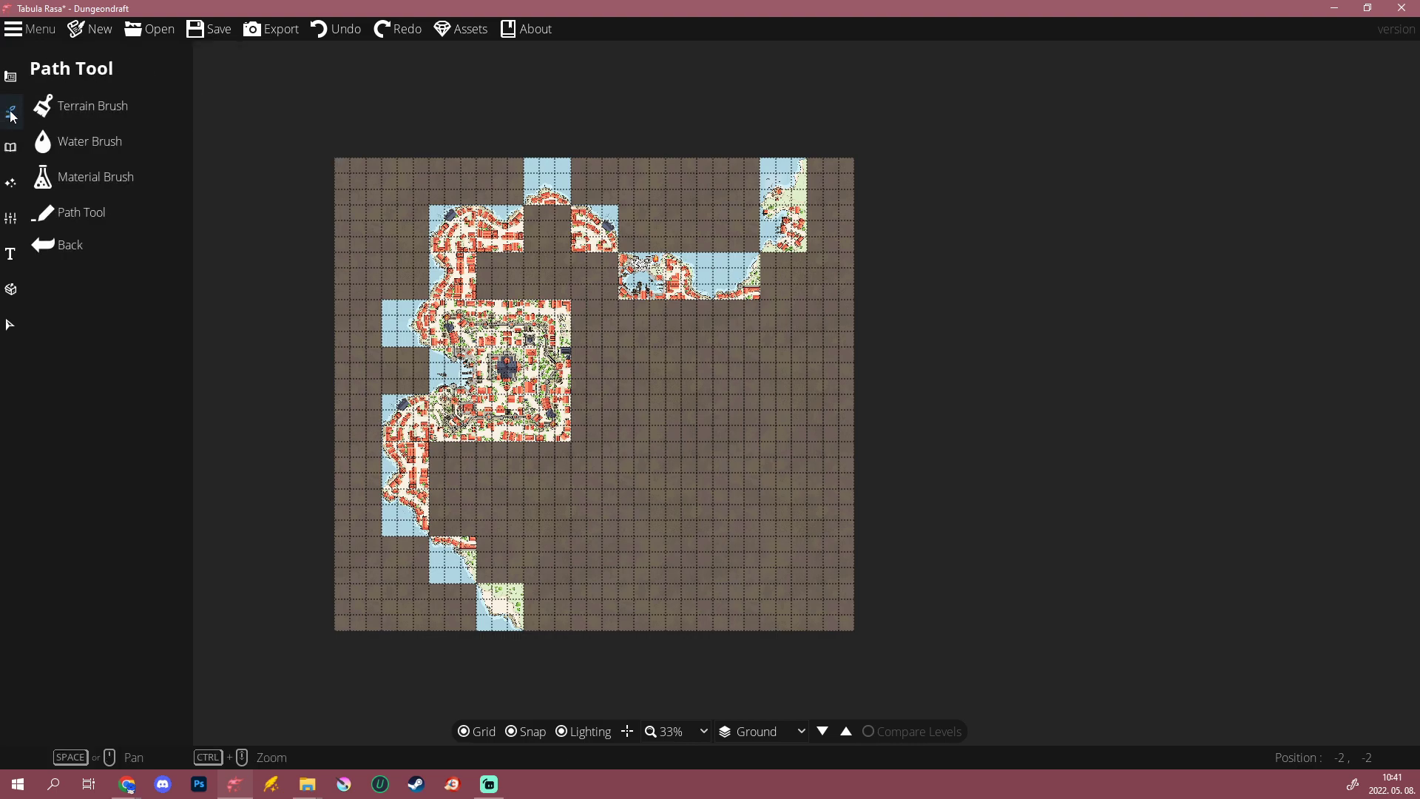
pyautogui.click(79, 108)
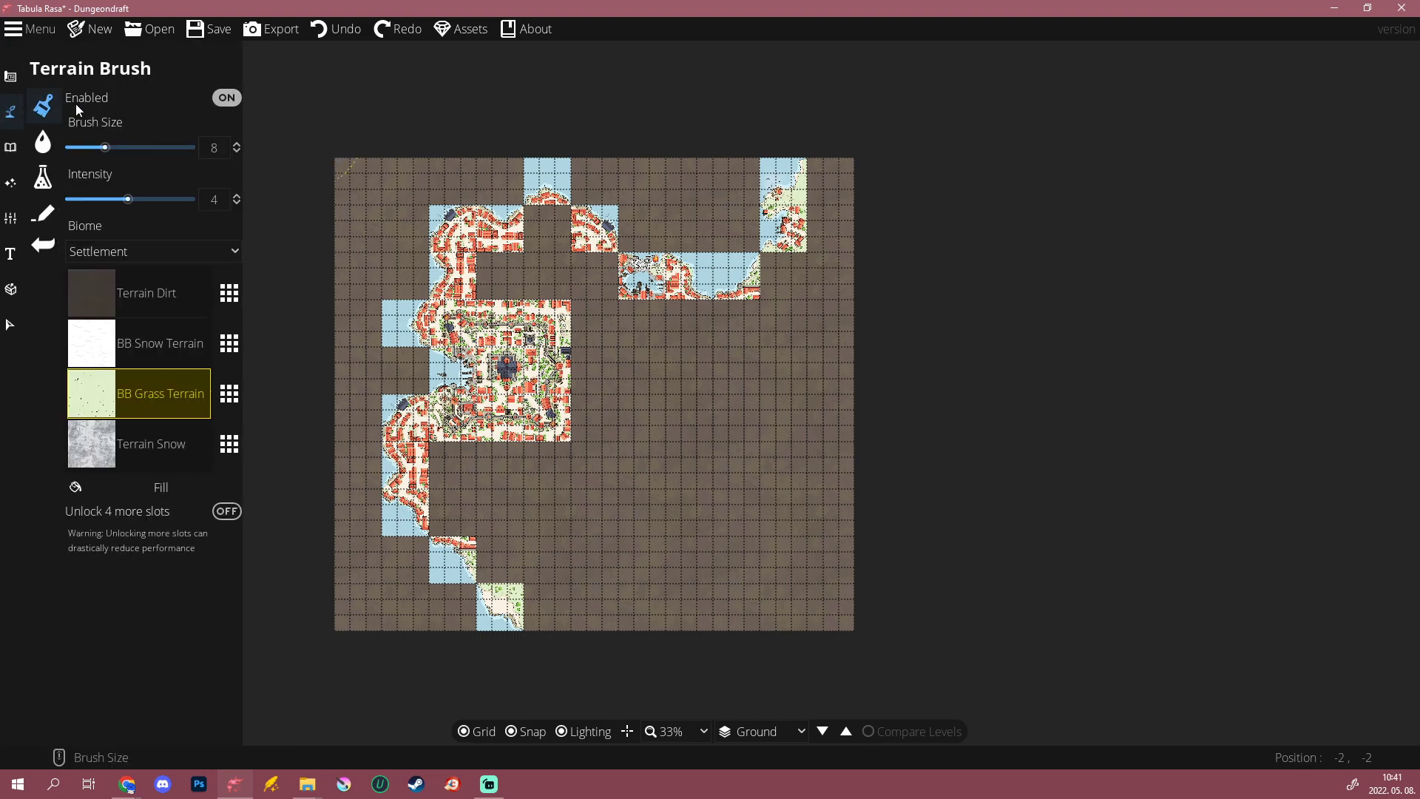
pyautogui.click(12, 115)
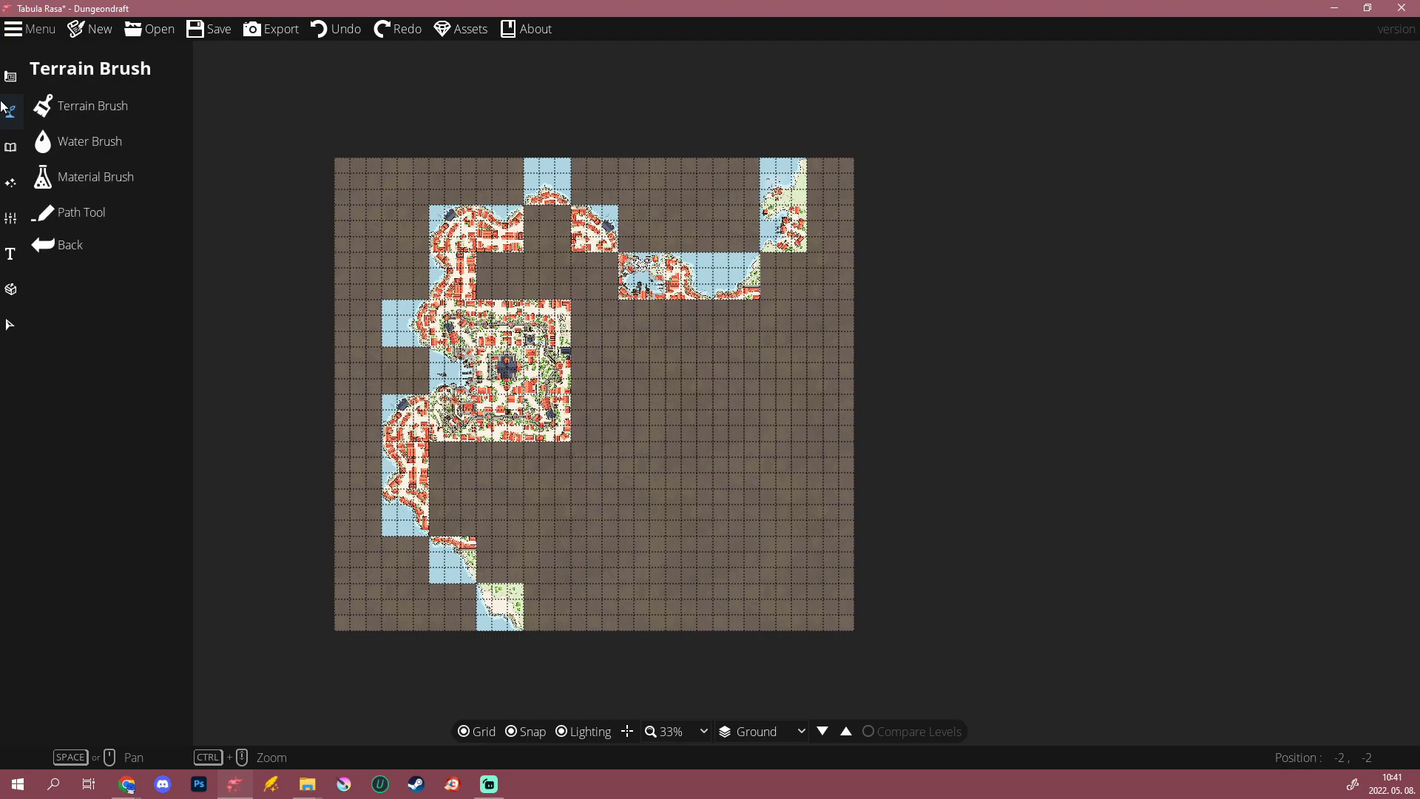
pyautogui.click(80, 107)
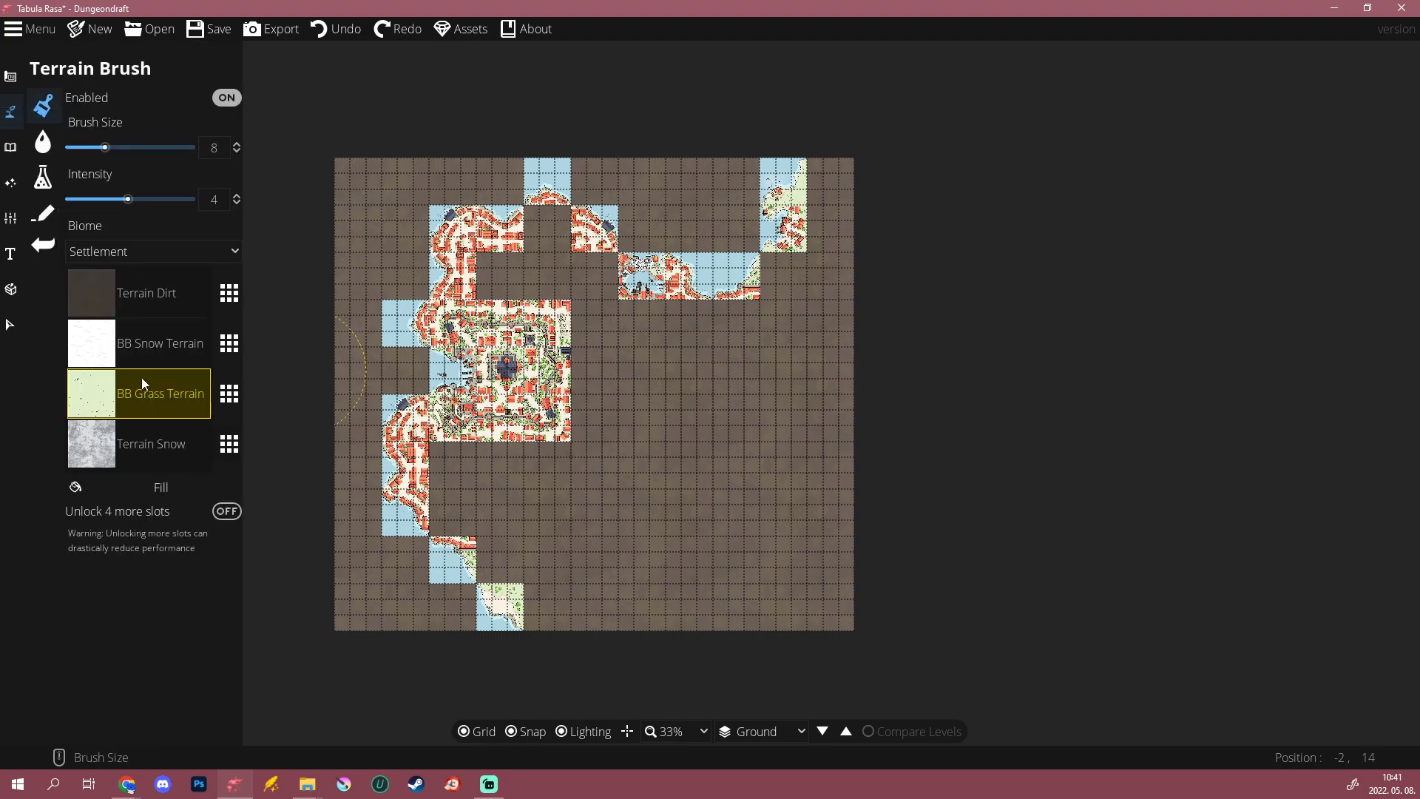
pyautogui.click(208, 444)
pyautogui.click(229, 445)
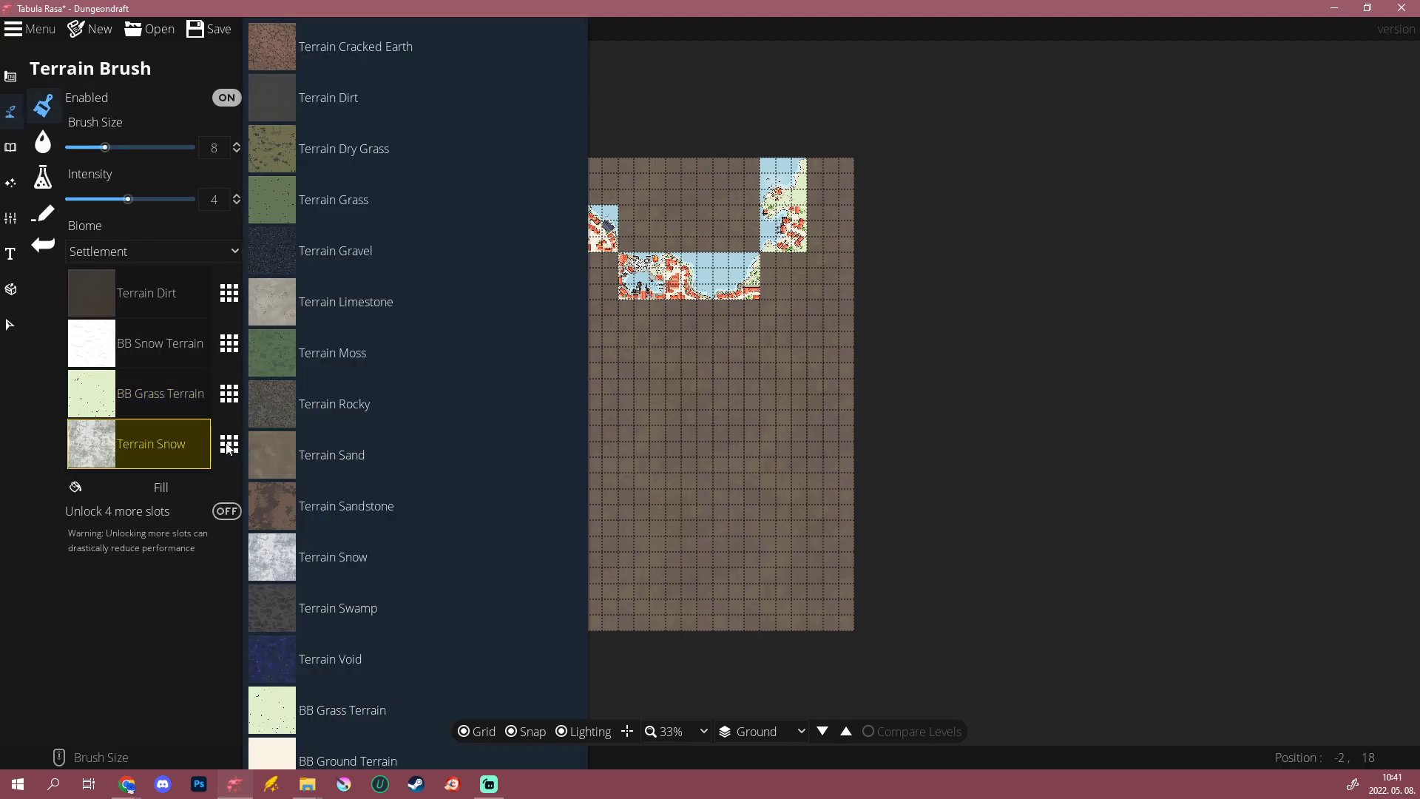
pyautogui.scroll(-5, 383, 471)
pyautogui.click(383, 377)
# Step: Set the brush size to 25 and paint BB Sea Terrain around the city's northern and western coast
pyautogui.scroll(17, 417, 503)
pyautogui.moveTo(417, 502)
pyautogui.mouseDown()
pyautogui.moveTo(403, 505)
pyautogui.moveTo(374, 444)
pyautogui.moveTo(400, 19)
pyautogui.moveTo(658, 18)
pyautogui.mouseUp()
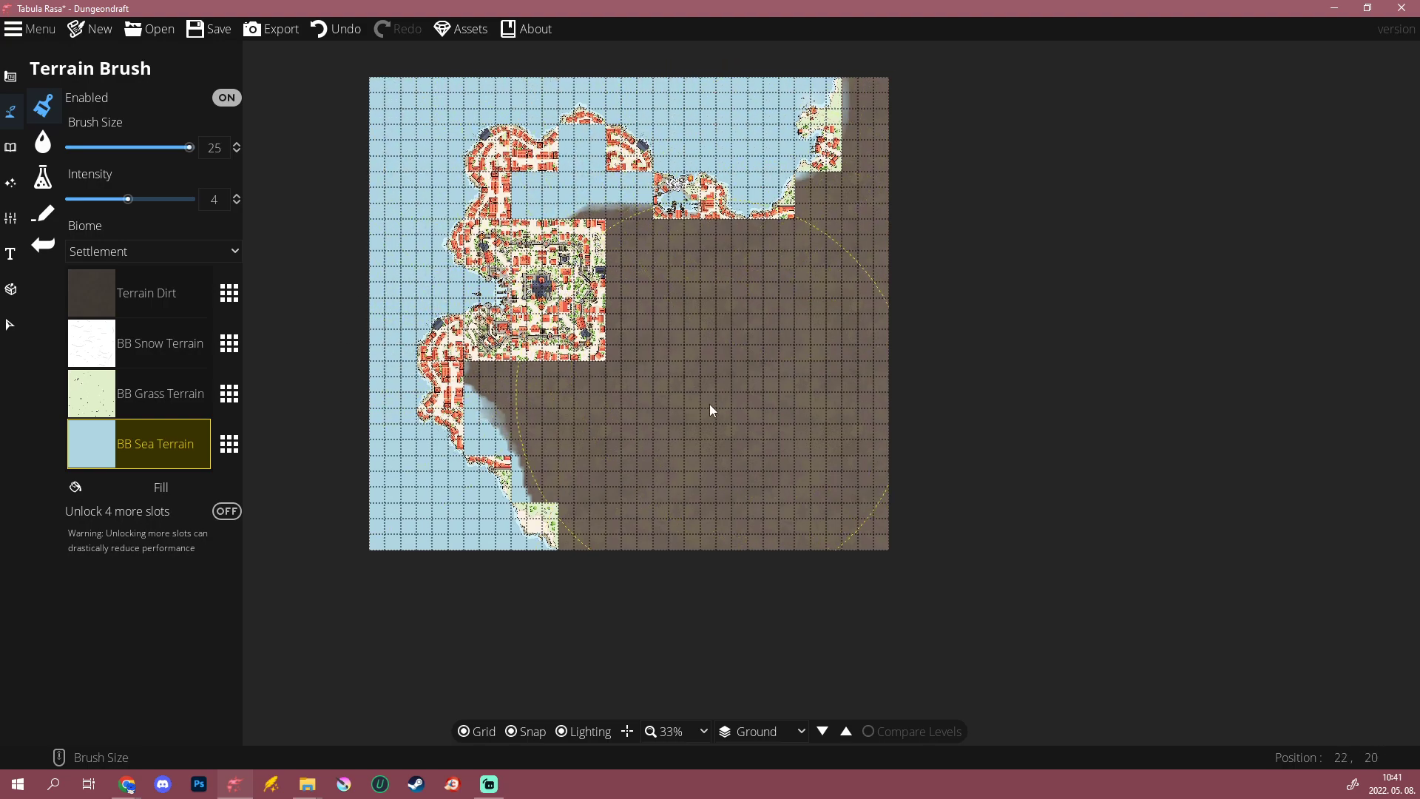
pyautogui.moveTo(714, 403); pyautogui.dragTo(604, 450)
# Step: Set the brush size to 6 and touch up the sea terrain beside the northeastern coast tile
pyautogui.scroll(-13, 566, 414)
pyautogui.scroll(5, 370, 463)
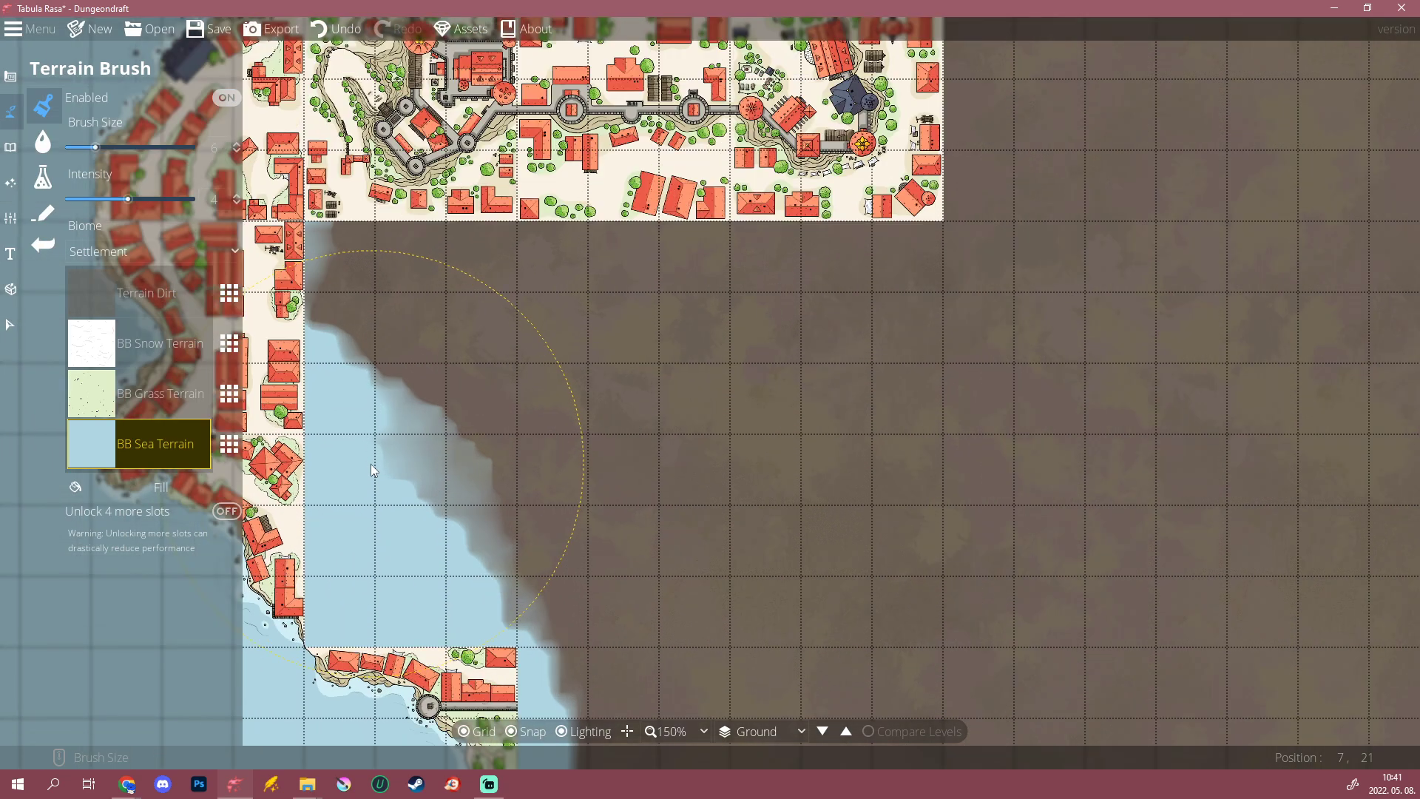
pyautogui.scroll(2, 370, 464)
pyautogui.scroll(-2, 431, 473)
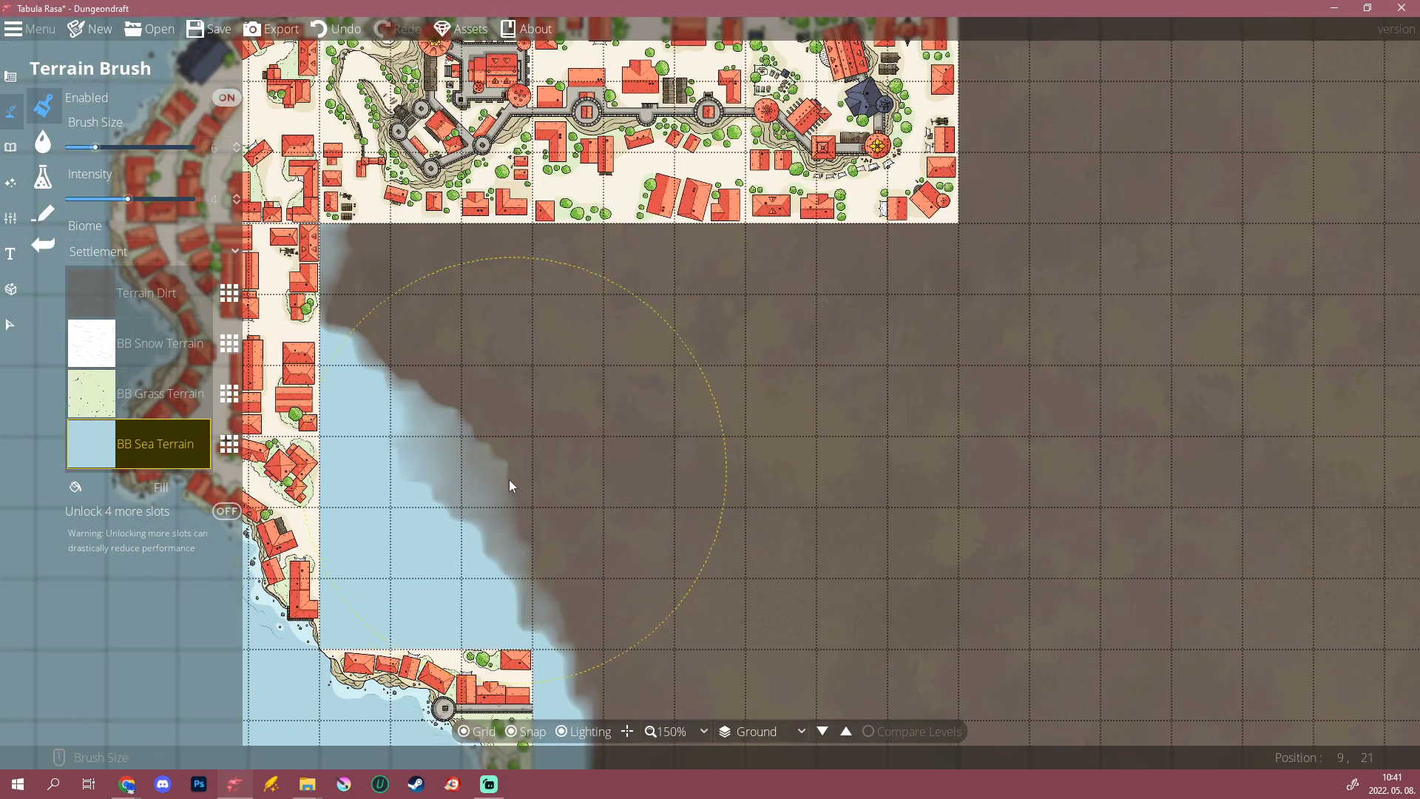
pyautogui.scroll(-5, 398, 440)
pyautogui.scroll(2, 637, 291)
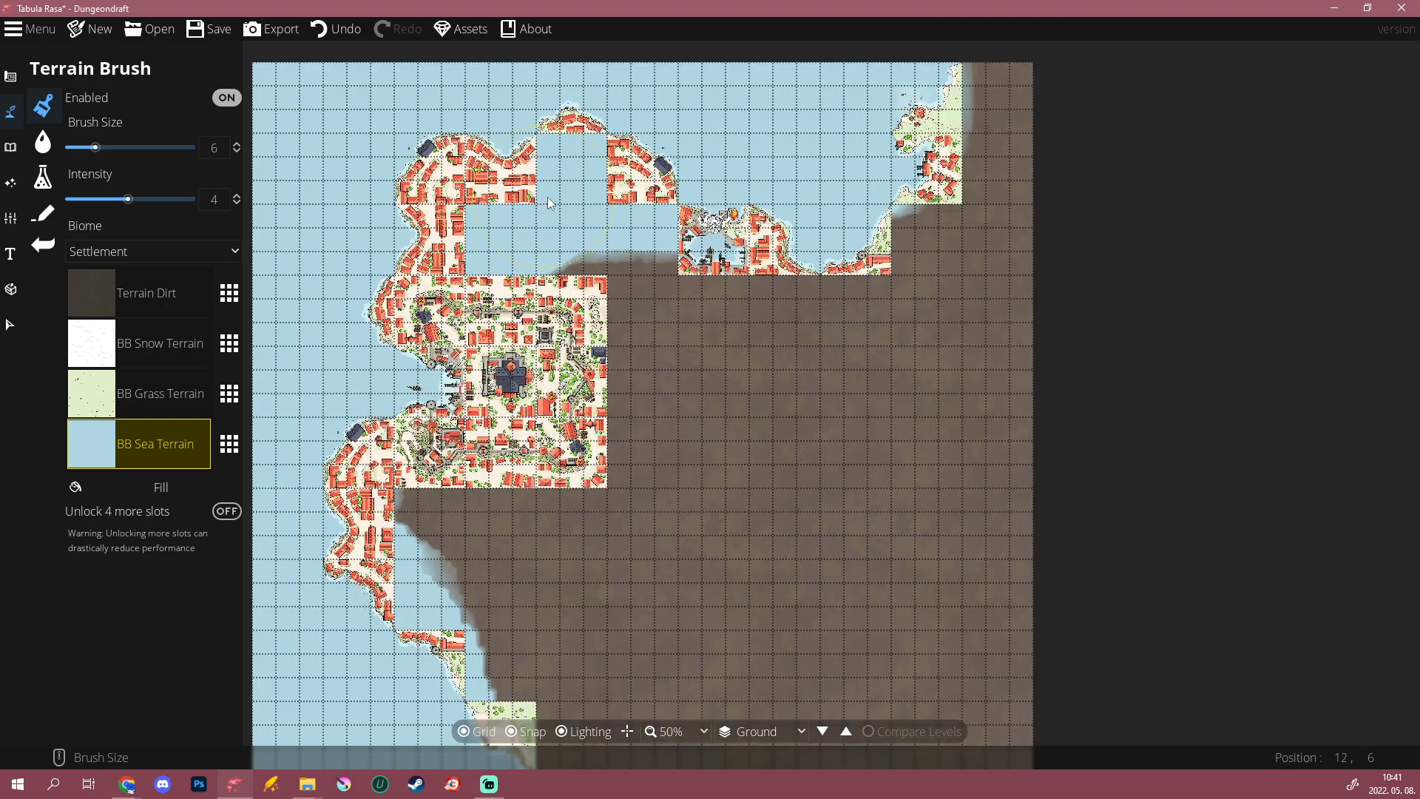
pyautogui.scroll(-2, 634, 348)
pyautogui.scroll(1, 641, 352)
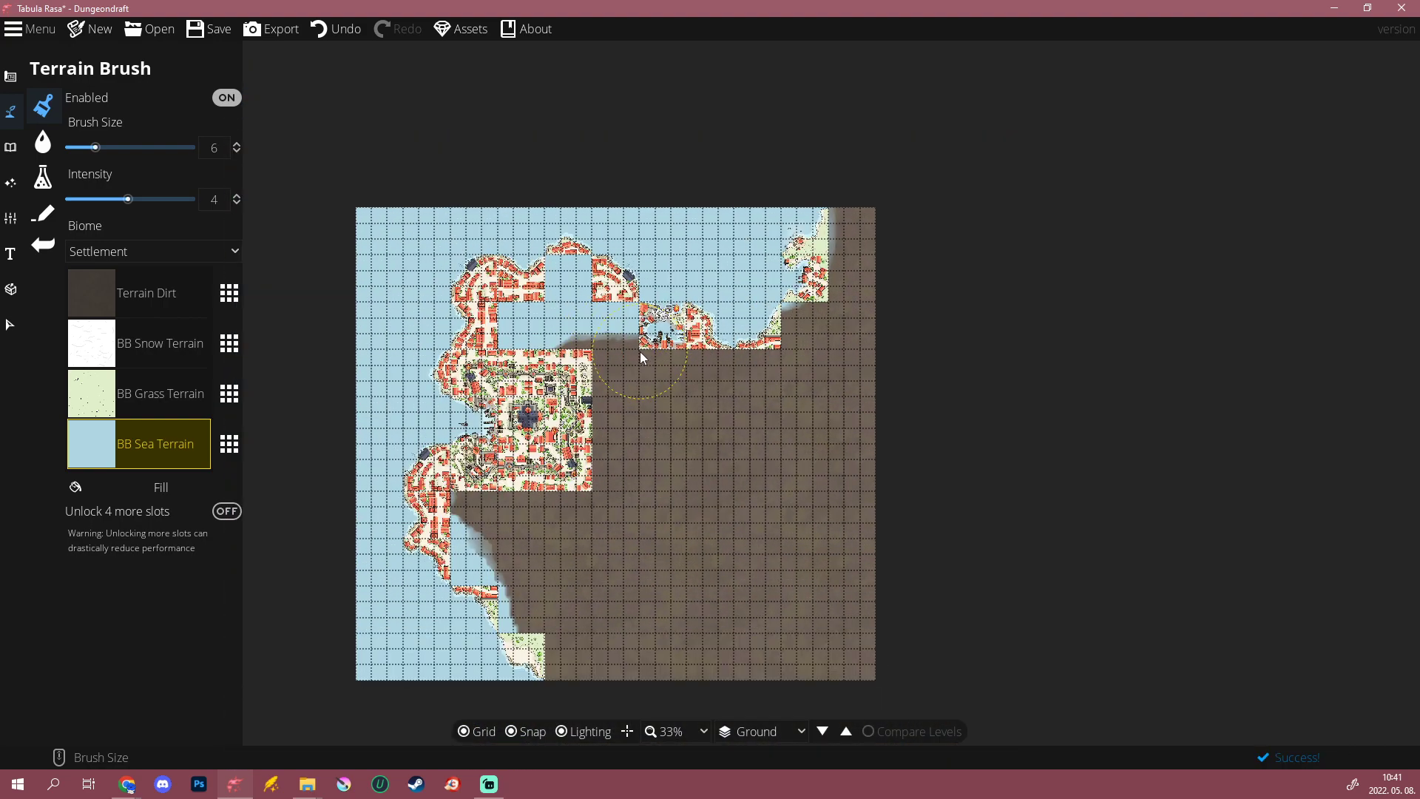
pyautogui.scroll(3, 829, 270)
pyautogui.scroll(-4, 692, 269)
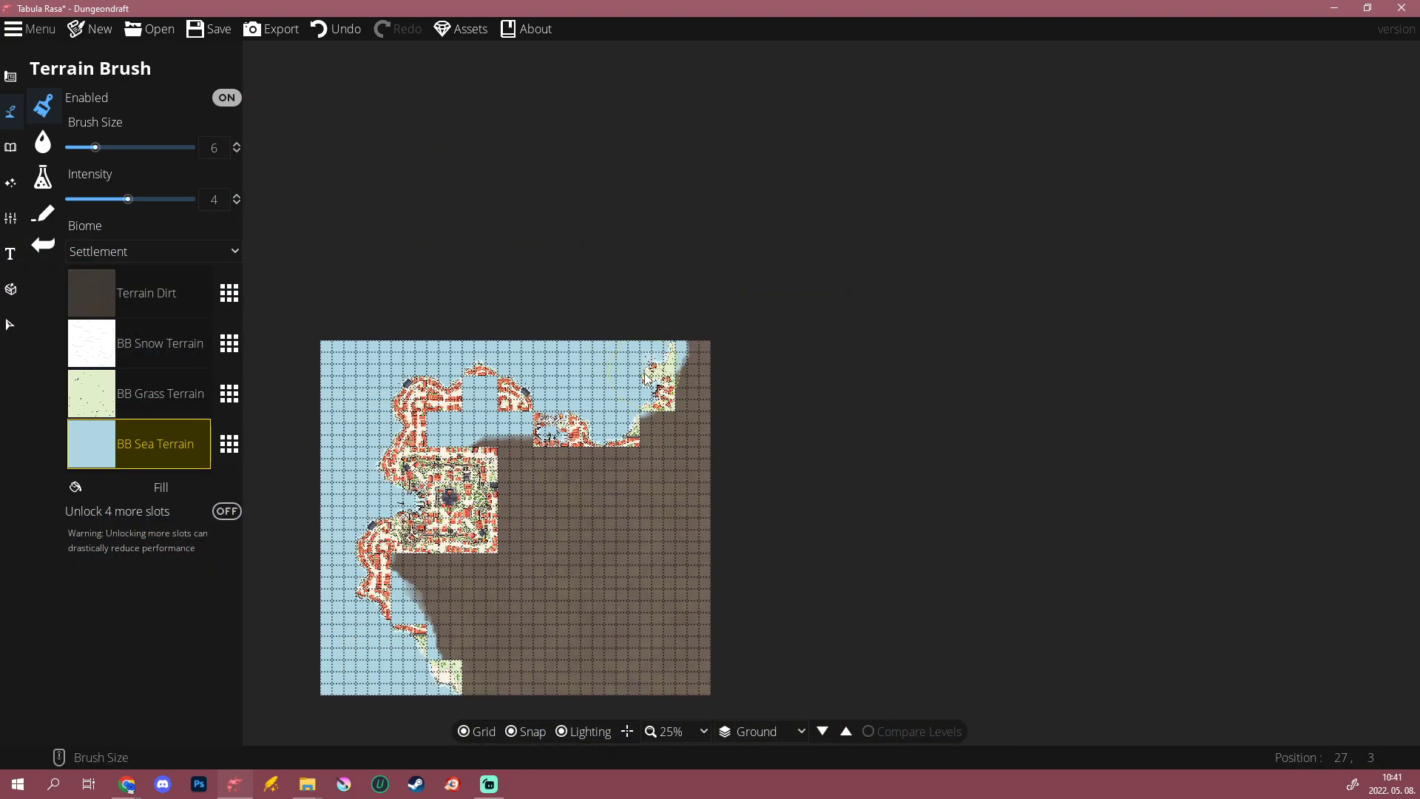
pyautogui.scroll(1, 566, 418)
pyautogui.scroll(2, 630, 427)
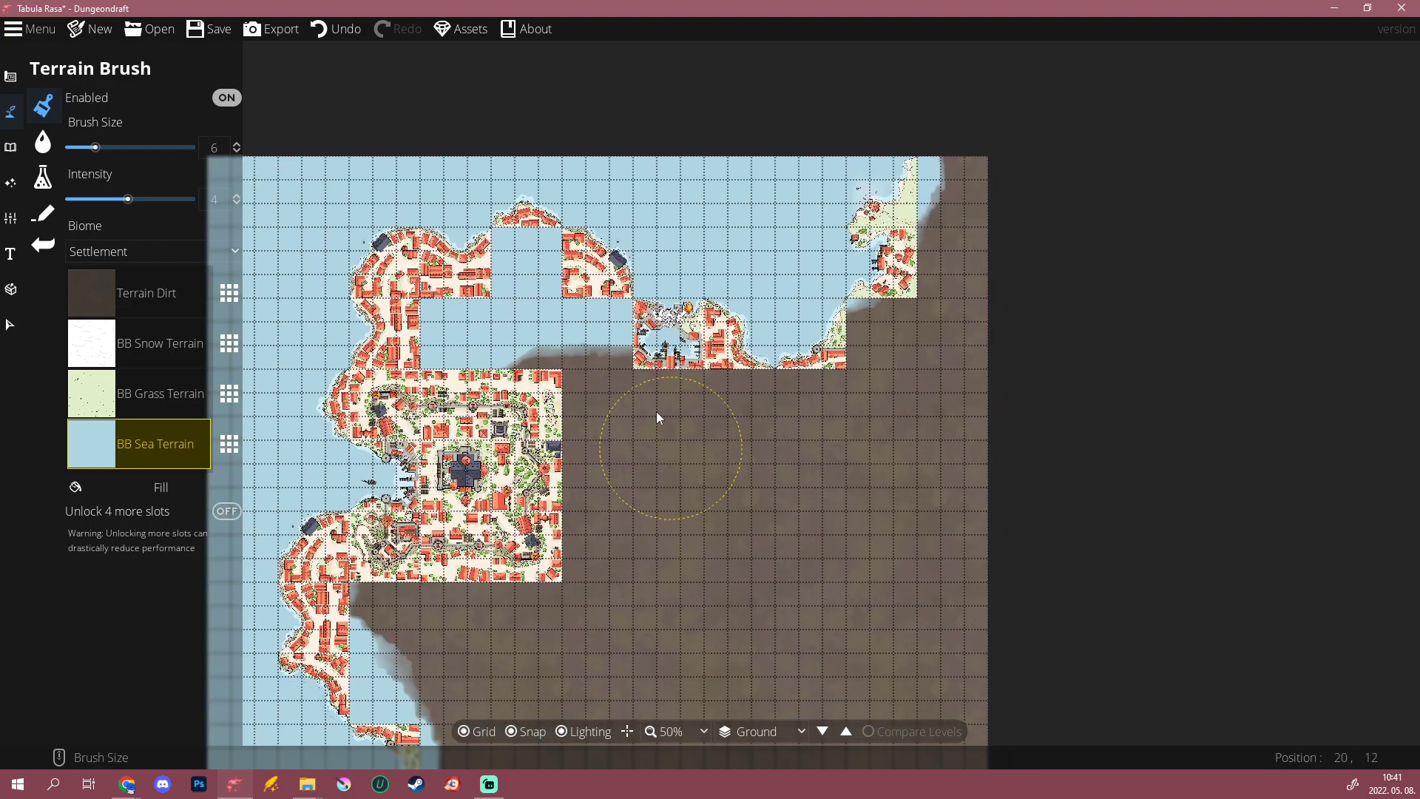
pyautogui.scroll(-1, 641, 368)
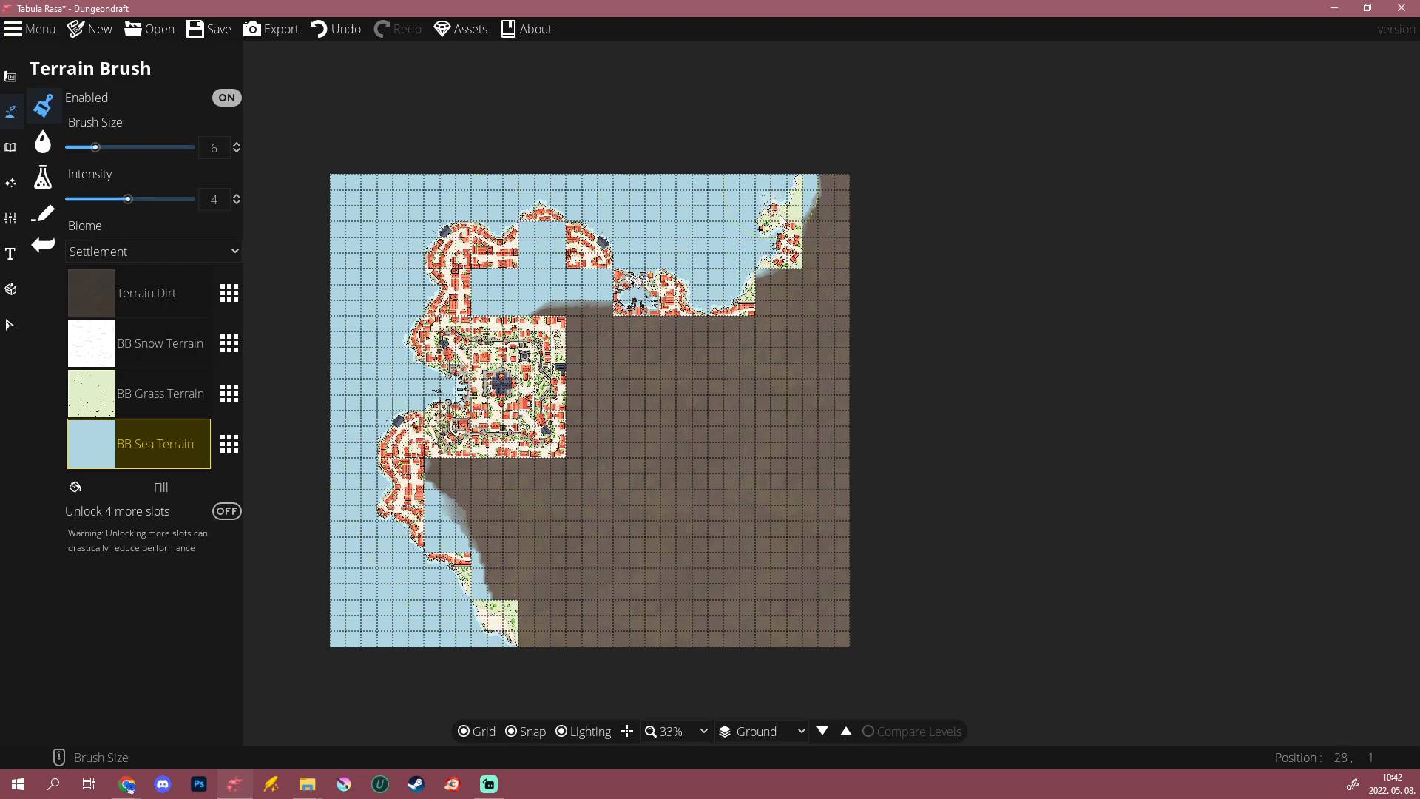
pyautogui.moveTo(649, 605); pyautogui.dragTo(612, 579)
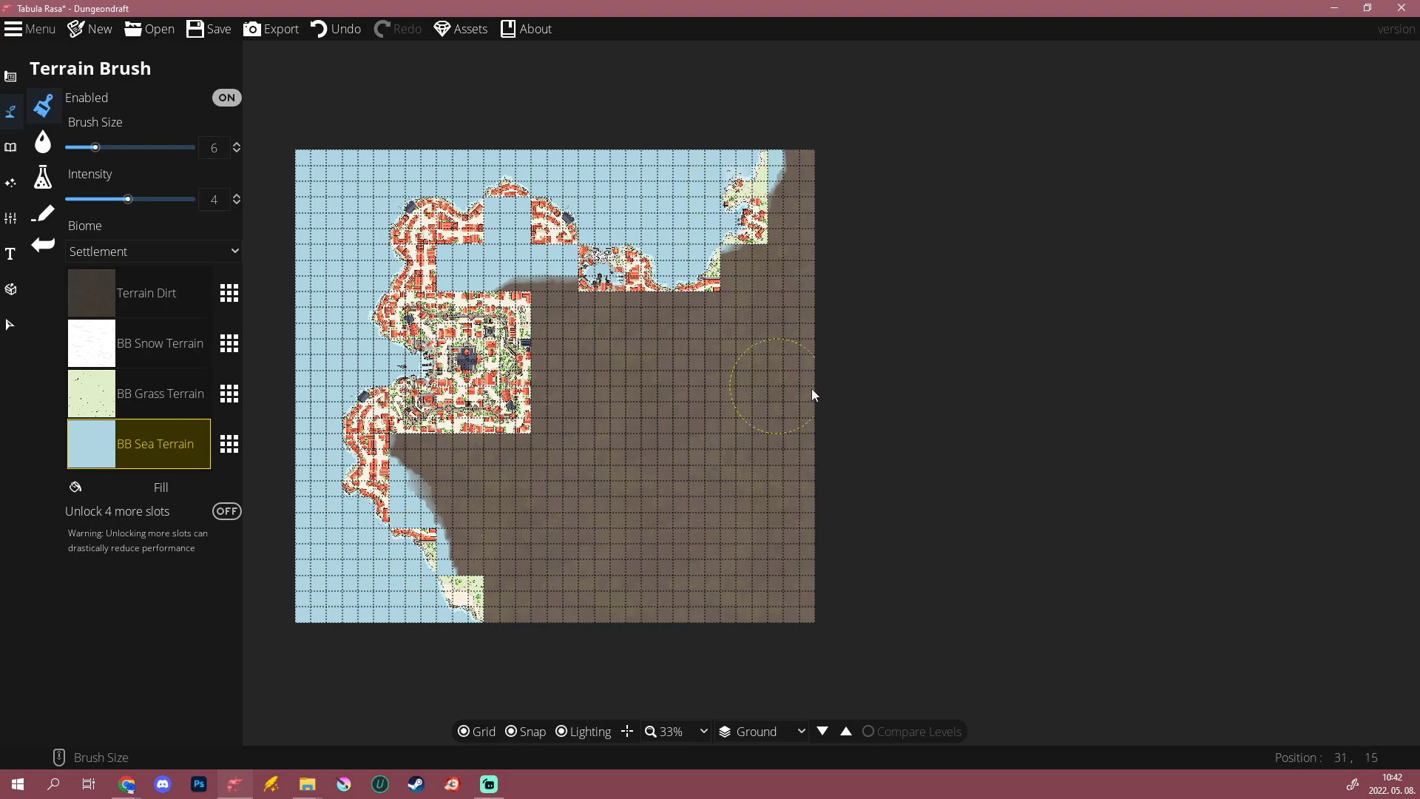
# Step: Switch to the Object Tool, check the KeepsAndCastles and PatreonTiles2021 sets, and pick the round harbor tile from BB BasePackRemade Colored
pyautogui.click(10, 147)
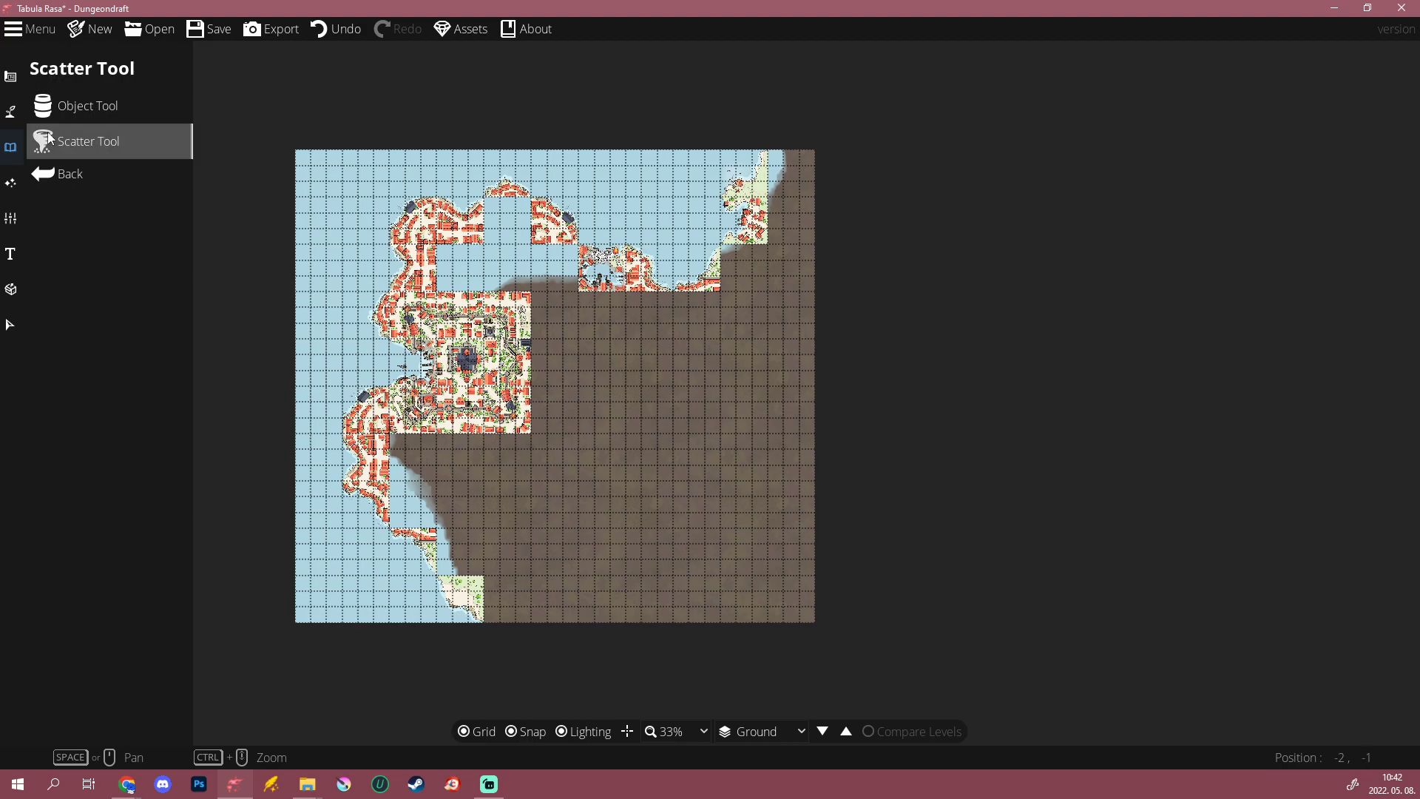
pyautogui.click(96, 104)
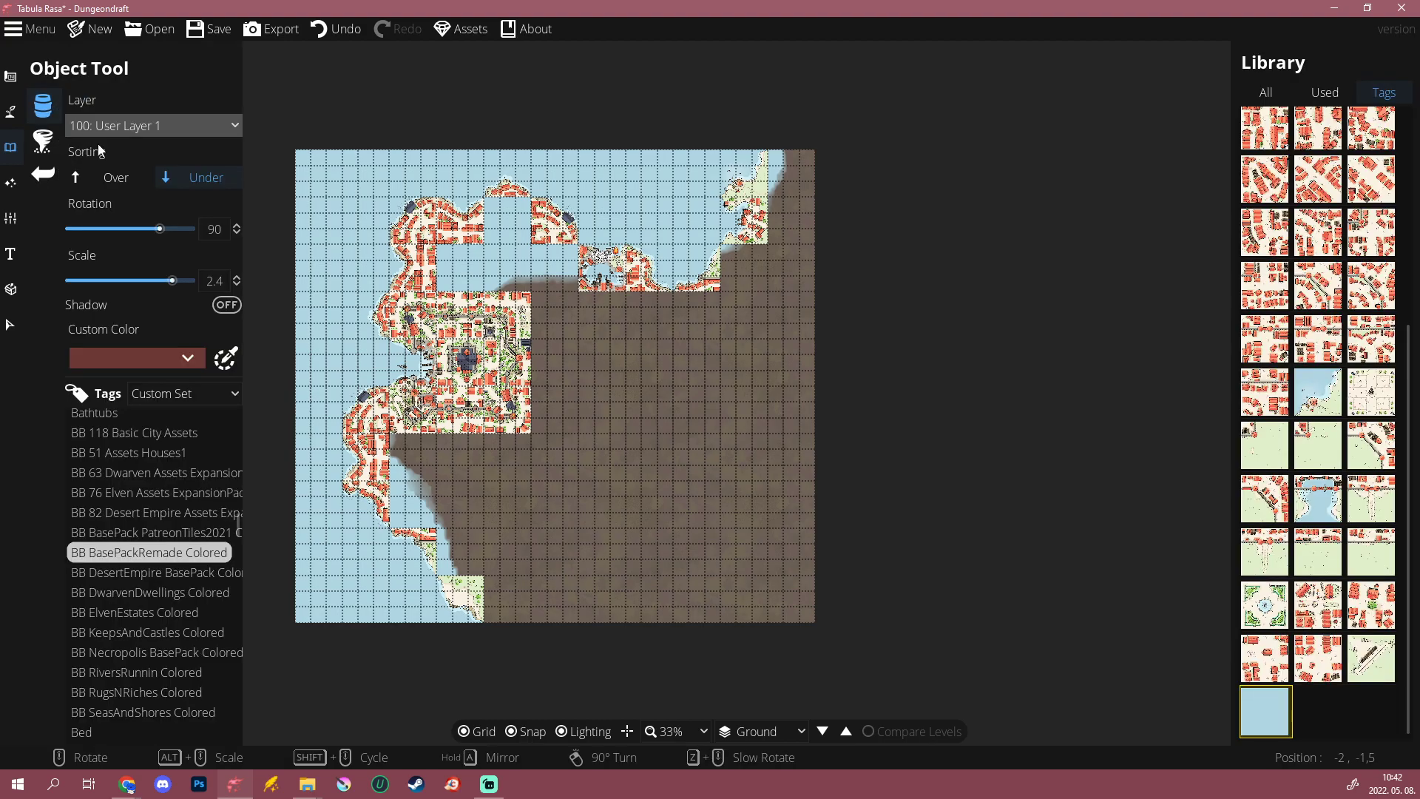
pyautogui.click(141, 646)
pyautogui.click(148, 632)
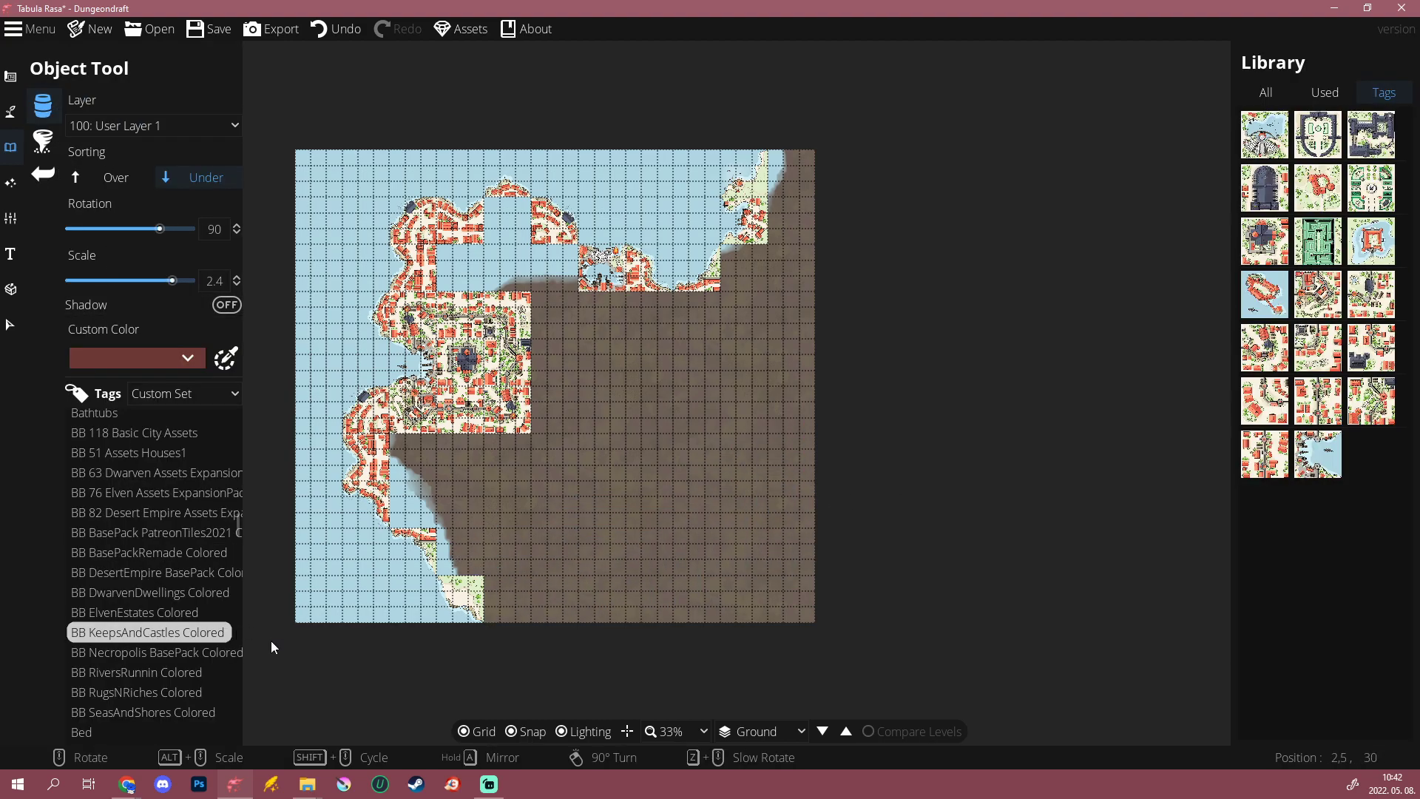
pyautogui.click(125, 533)
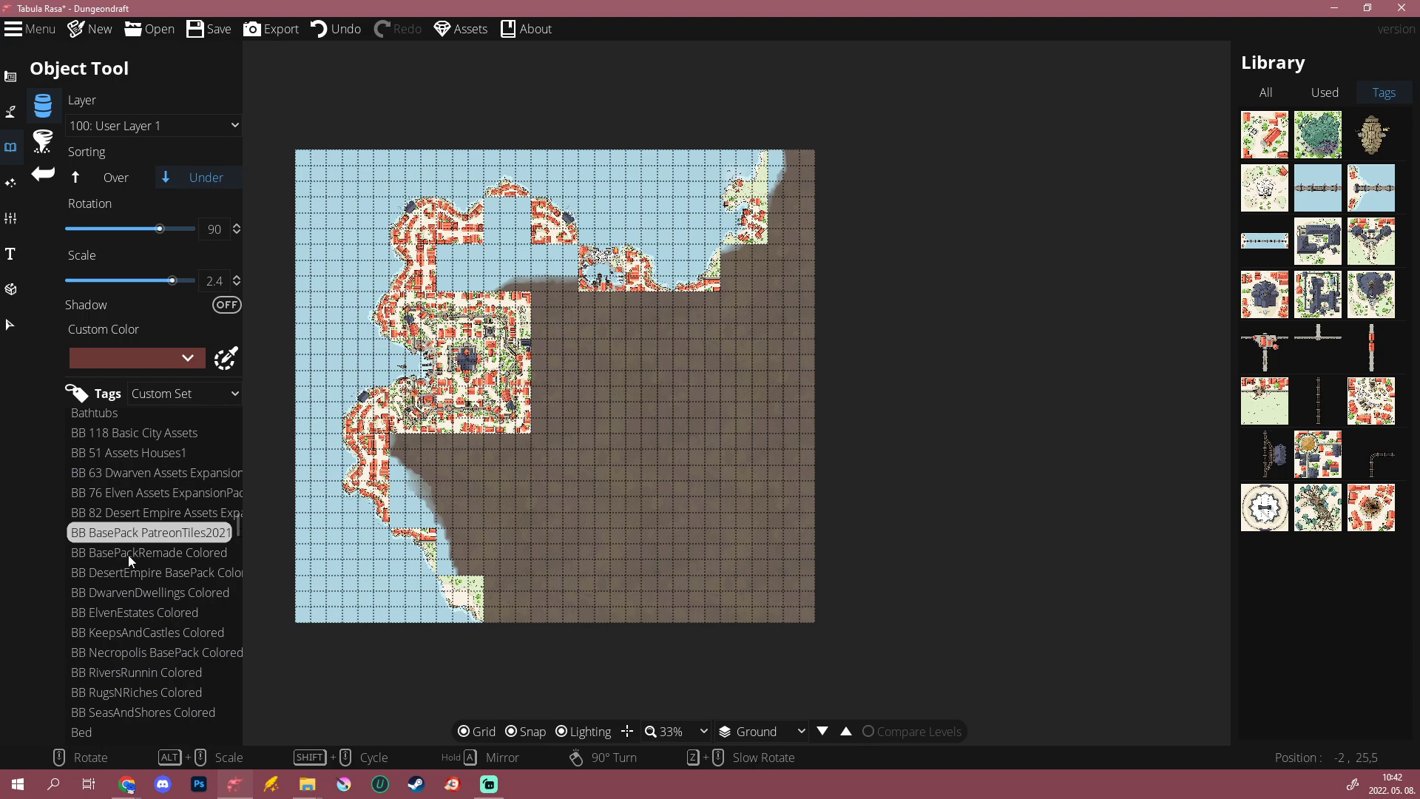
pyautogui.click(129, 554)
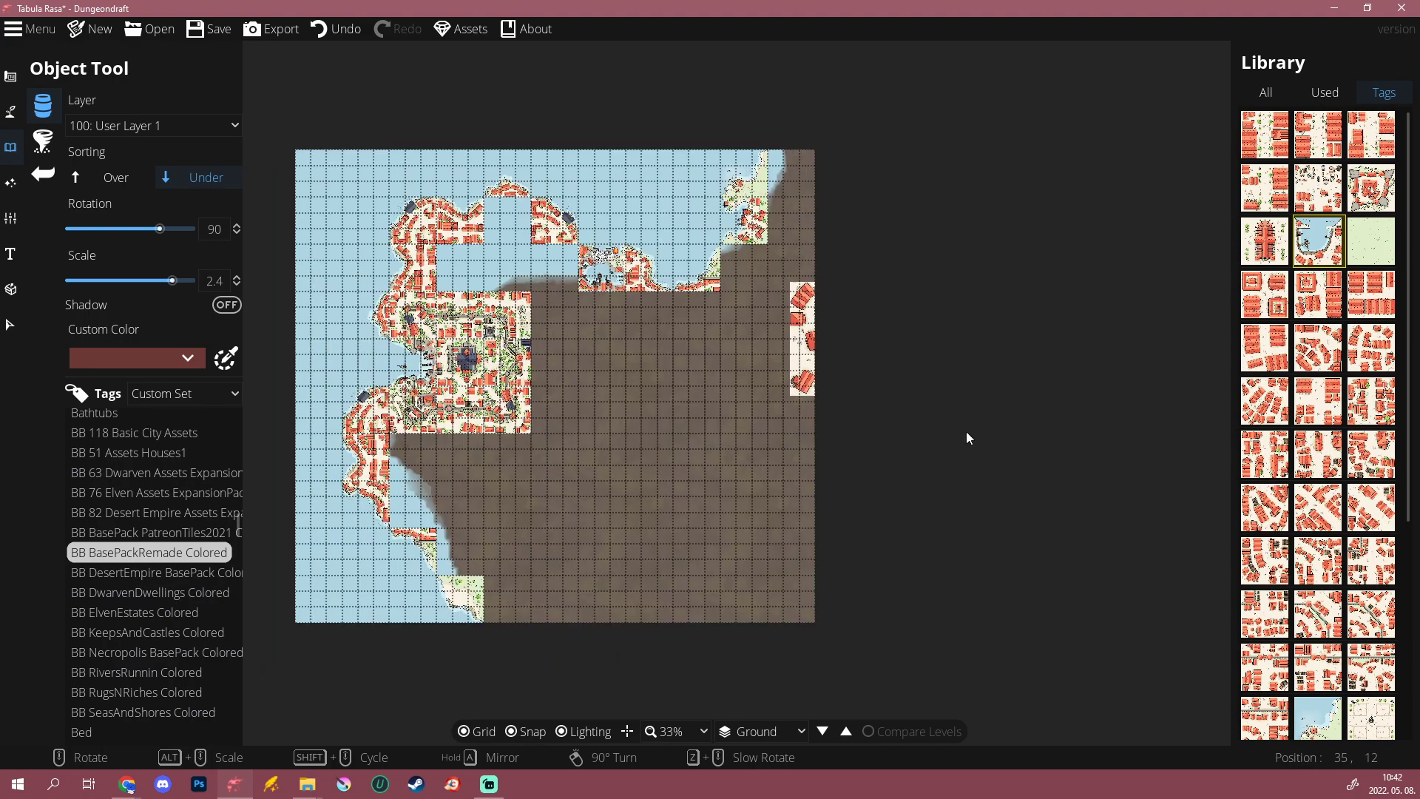
# Step: Reset the harbor tile to a scale of 1 and a rotation of 0
pyautogui.scroll(1, 611, 399)
pyautogui.scroll(-8, 613, 397)
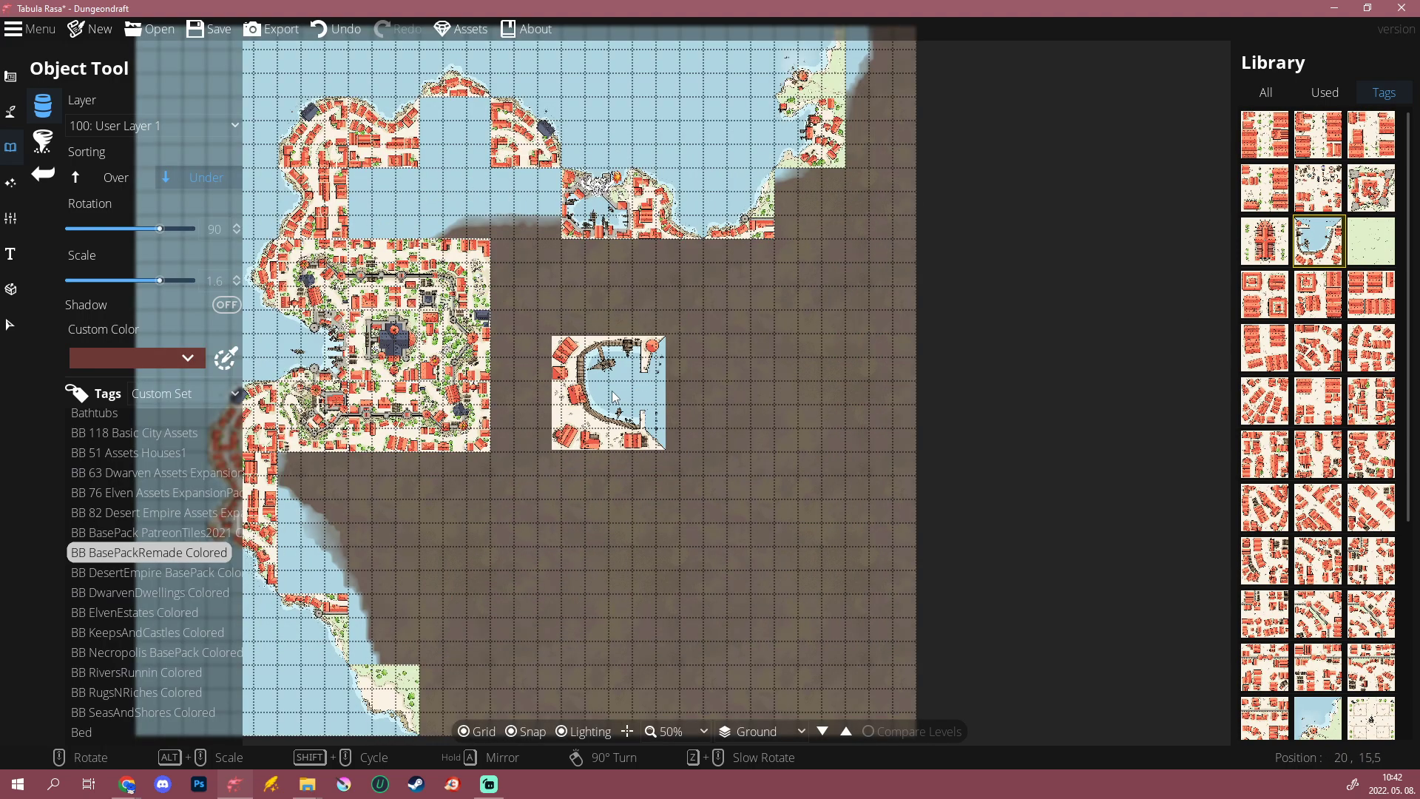
pyautogui.scroll(-8, 614, 397)
pyautogui.scroll(1, 612, 396)
pyautogui.moveTo(573, 333); pyautogui.dragTo(665, 527)
pyautogui.rightClick(524, 376)
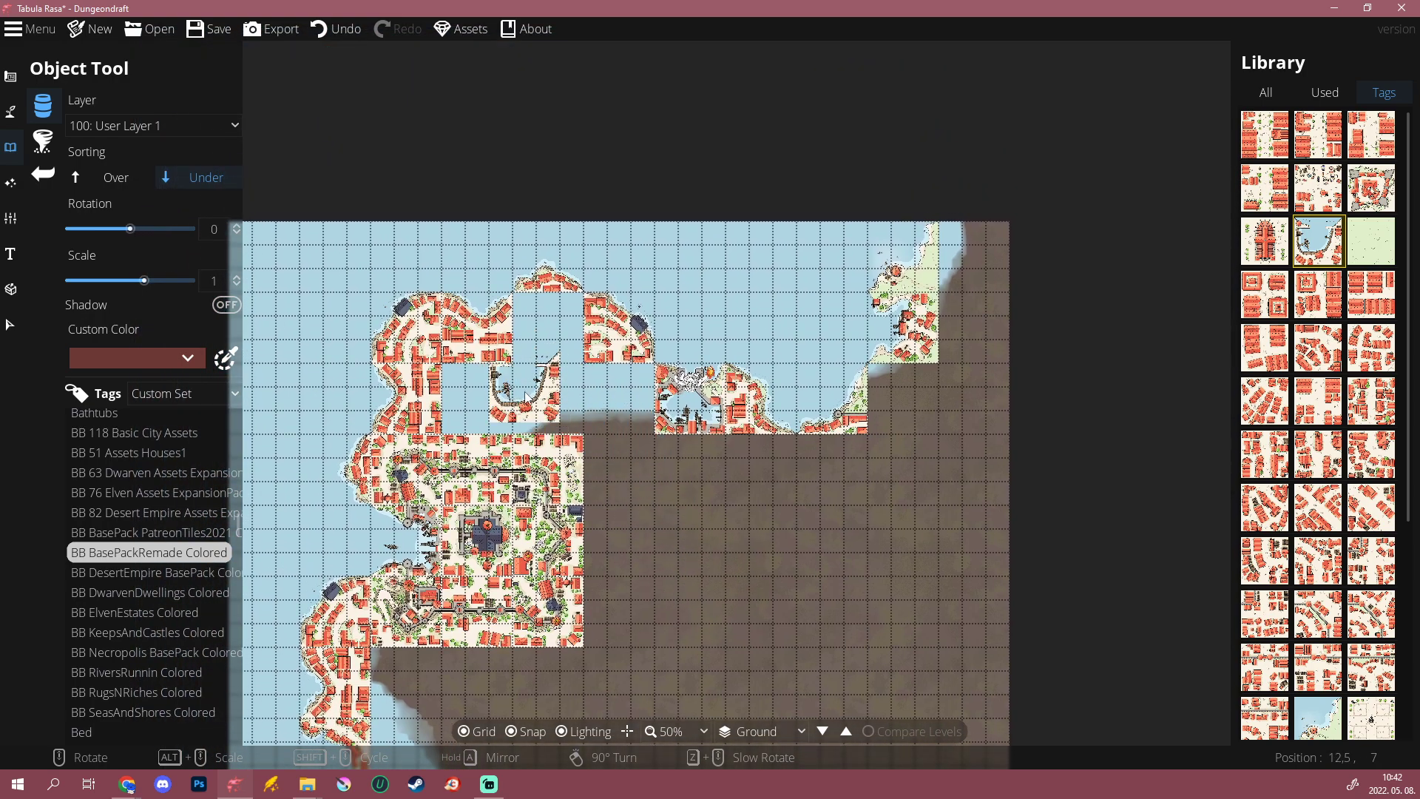
# Step: Set sorting to Over and place the harbor tile rotated to -90 on the coast southwest of the walled castle district
pyautogui.click(121, 178)
pyautogui.moveTo(568, 373); pyautogui.dragTo(562, 216)
pyautogui.scroll(-5, 403, 517)
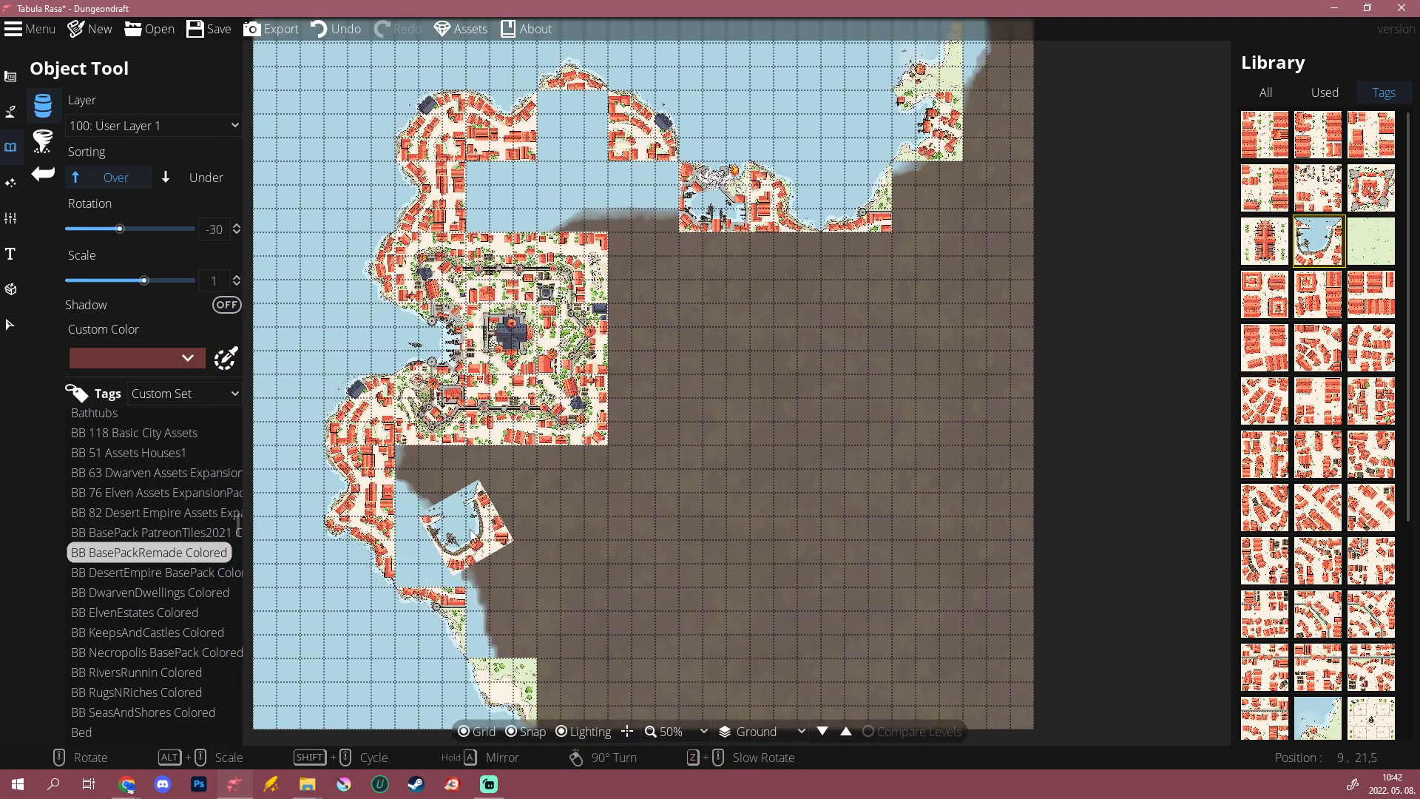
pyautogui.scroll(-1, 366, 490)
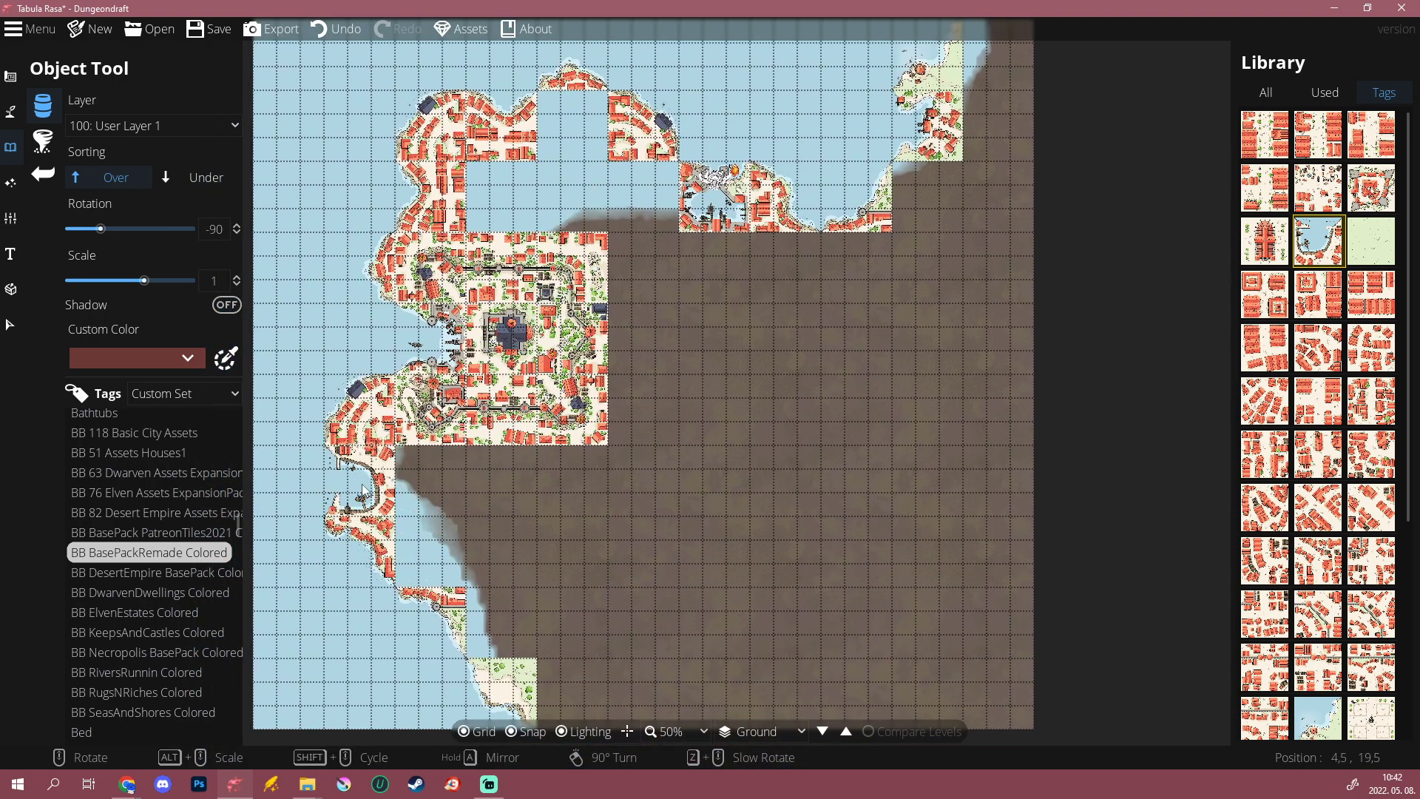
pyautogui.click(361, 488)
# Step: Examine the placed harbor and other spots along the coast where the harbor tile could fit
pyautogui.scroll(3, 476, 553)
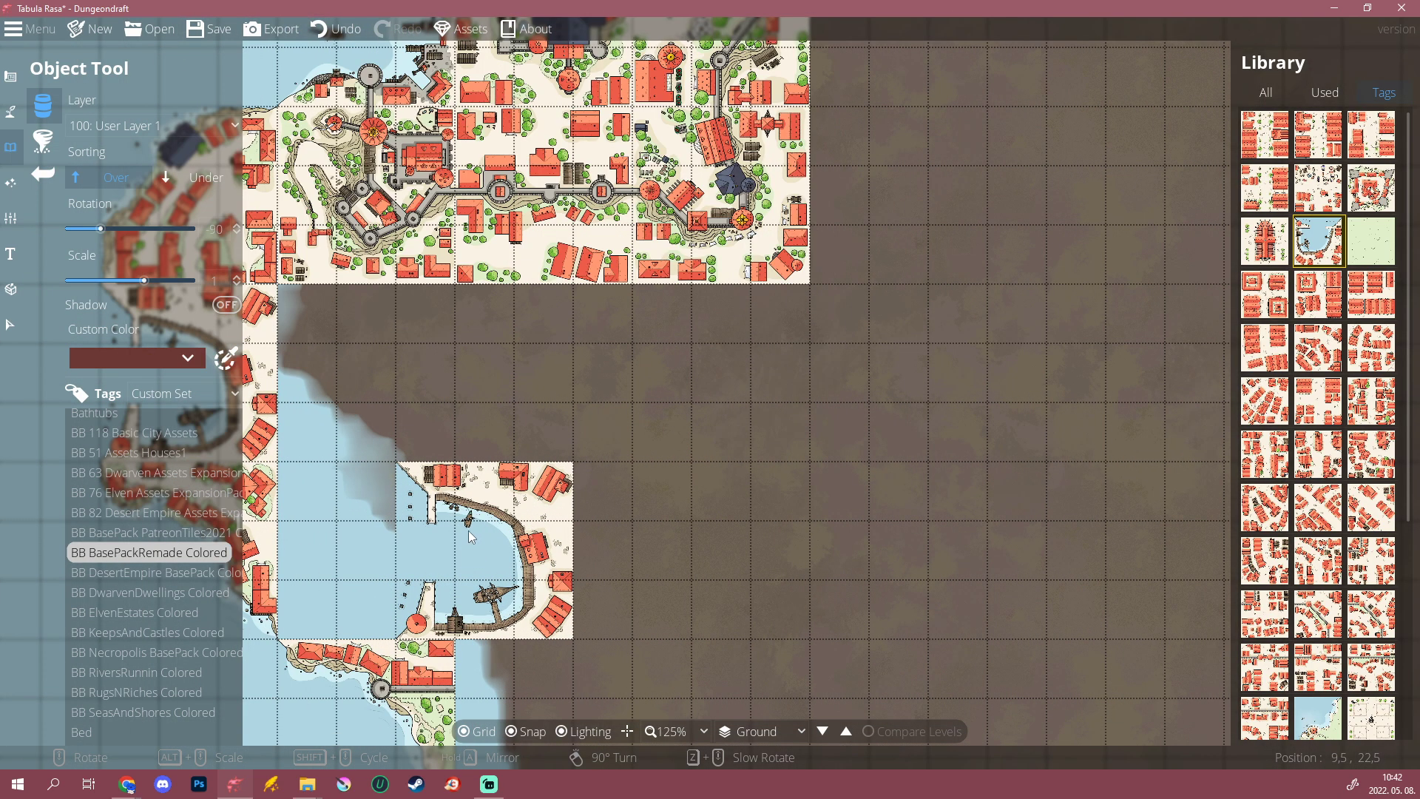
pyautogui.moveTo(476, 553); pyautogui.dragTo(795, 590)
pyautogui.scroll(-8, 780, 523)
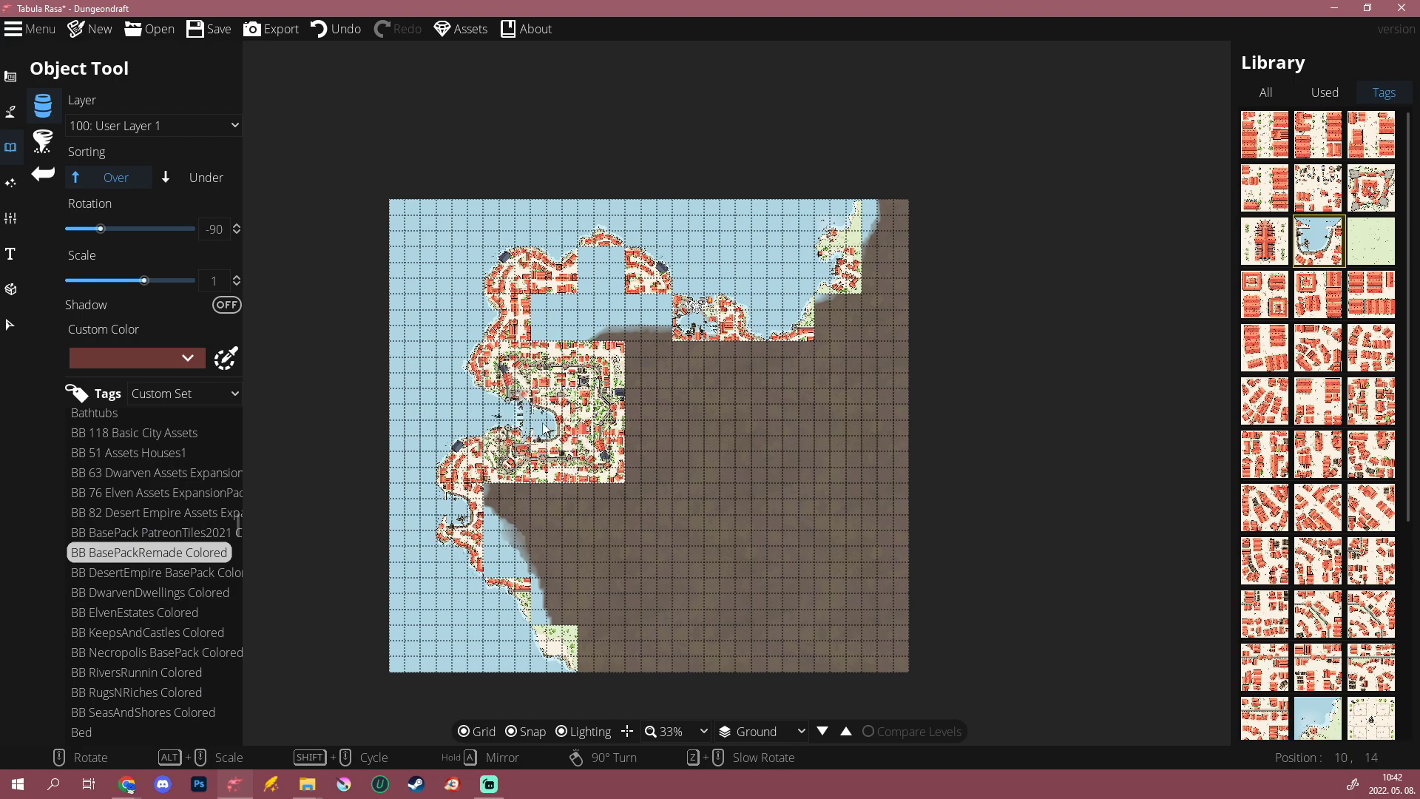
pyautogui.scroll(2, 516, 422)
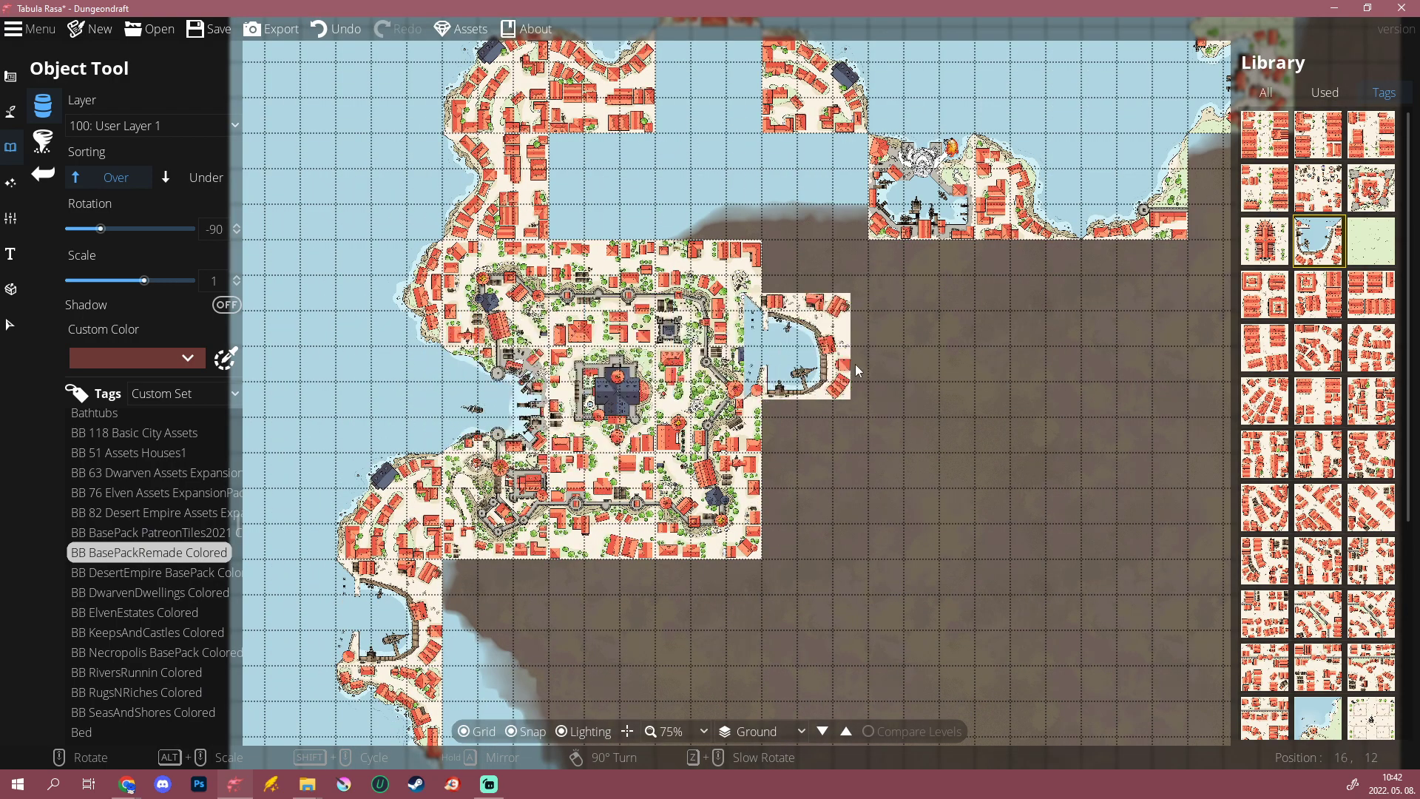
pyautogui.moveTo(853, 359); pyautogui.dragTo(712, 498)
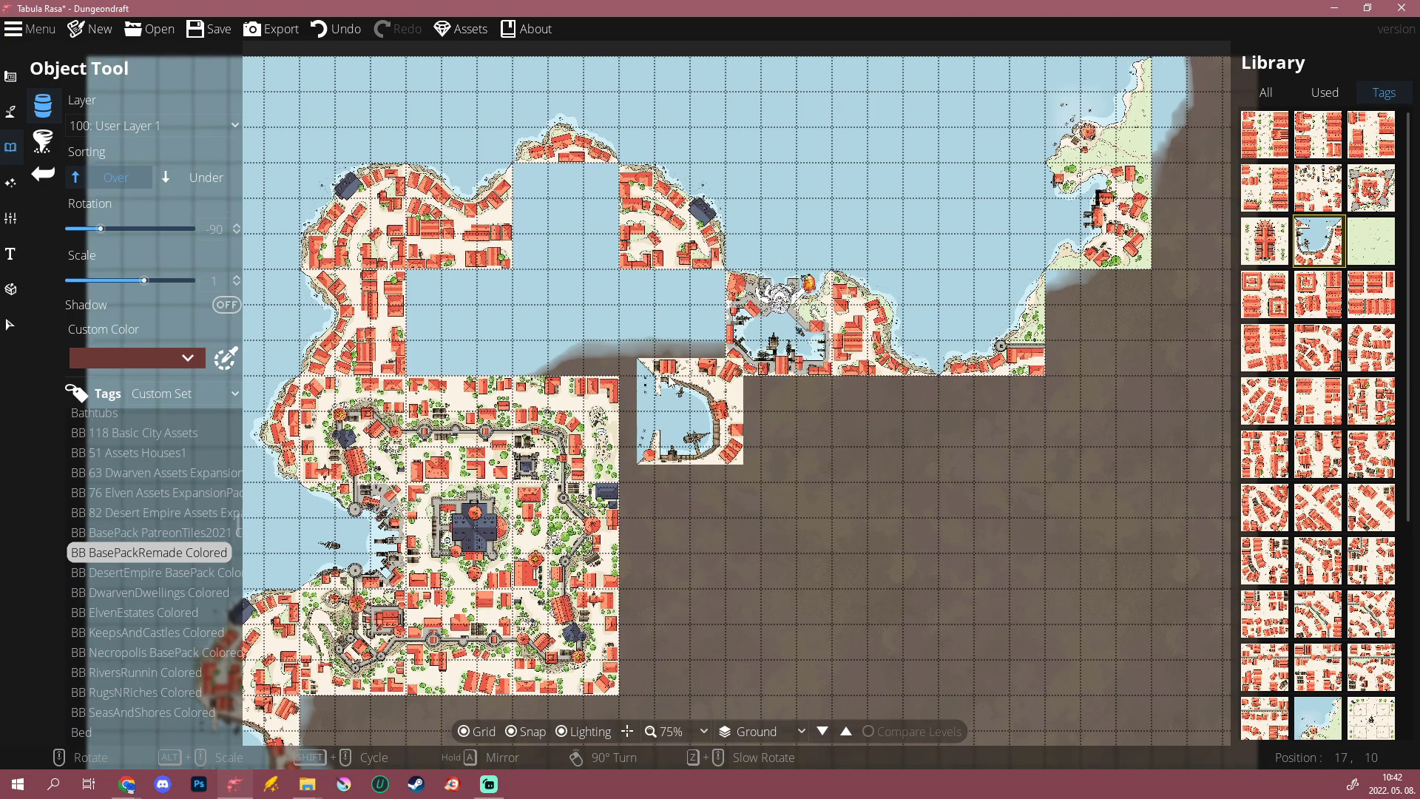
pyautogui.scroll(5, 880, 281)
pyautogui.scroll(-7, 951, 363)
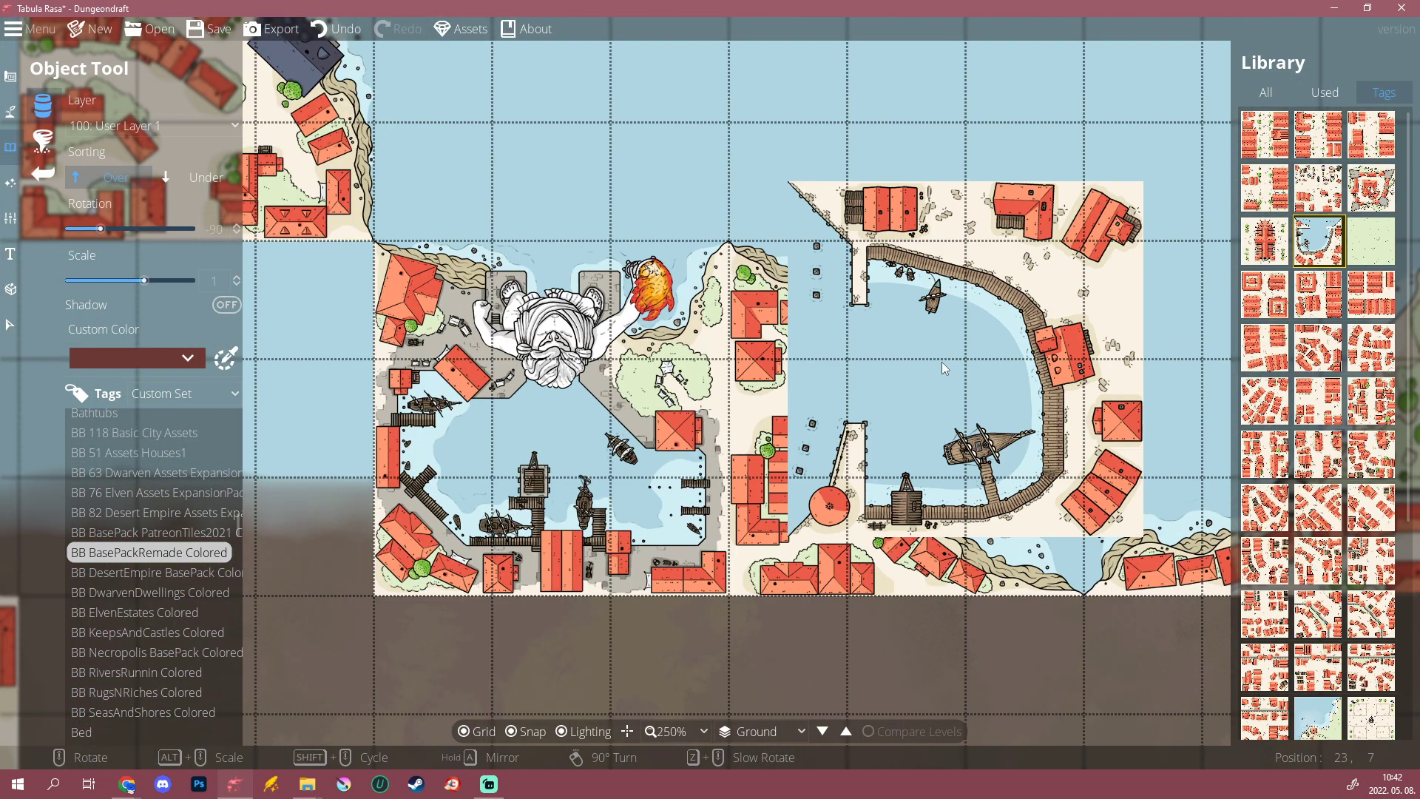
pyautogui.scroll(5, 836, 430)
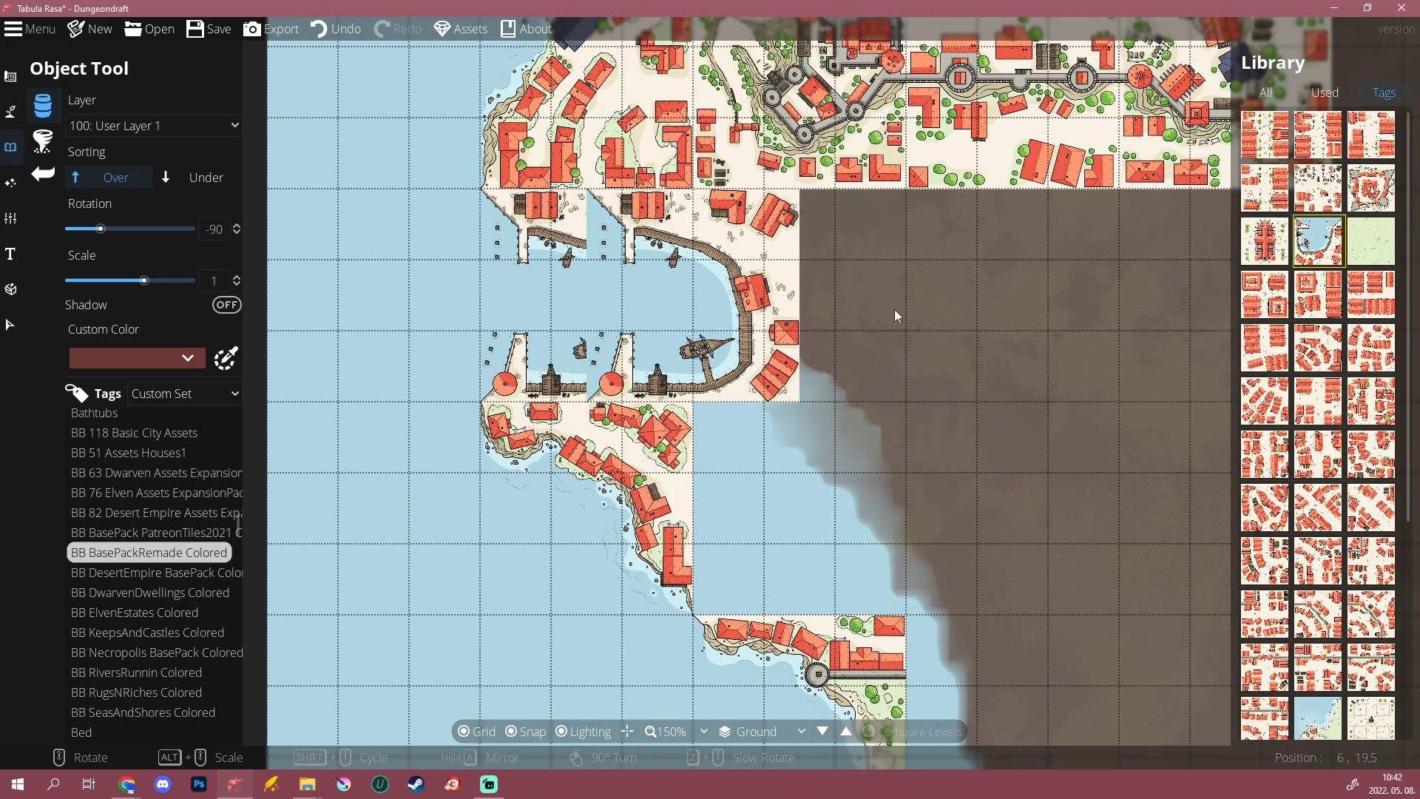
pyautogui.scroll(-5, 843, 308)
pyautogui.scroll(1, 466, 440)
# Step: Pick the walled harbor tile from BB BasePackRemade Colored and place it rotated to -180 at the eastern end of the northern coast
pyautogui.moveTo(1331, 310)
pyautogui.scroll(-5, 1329, 310)
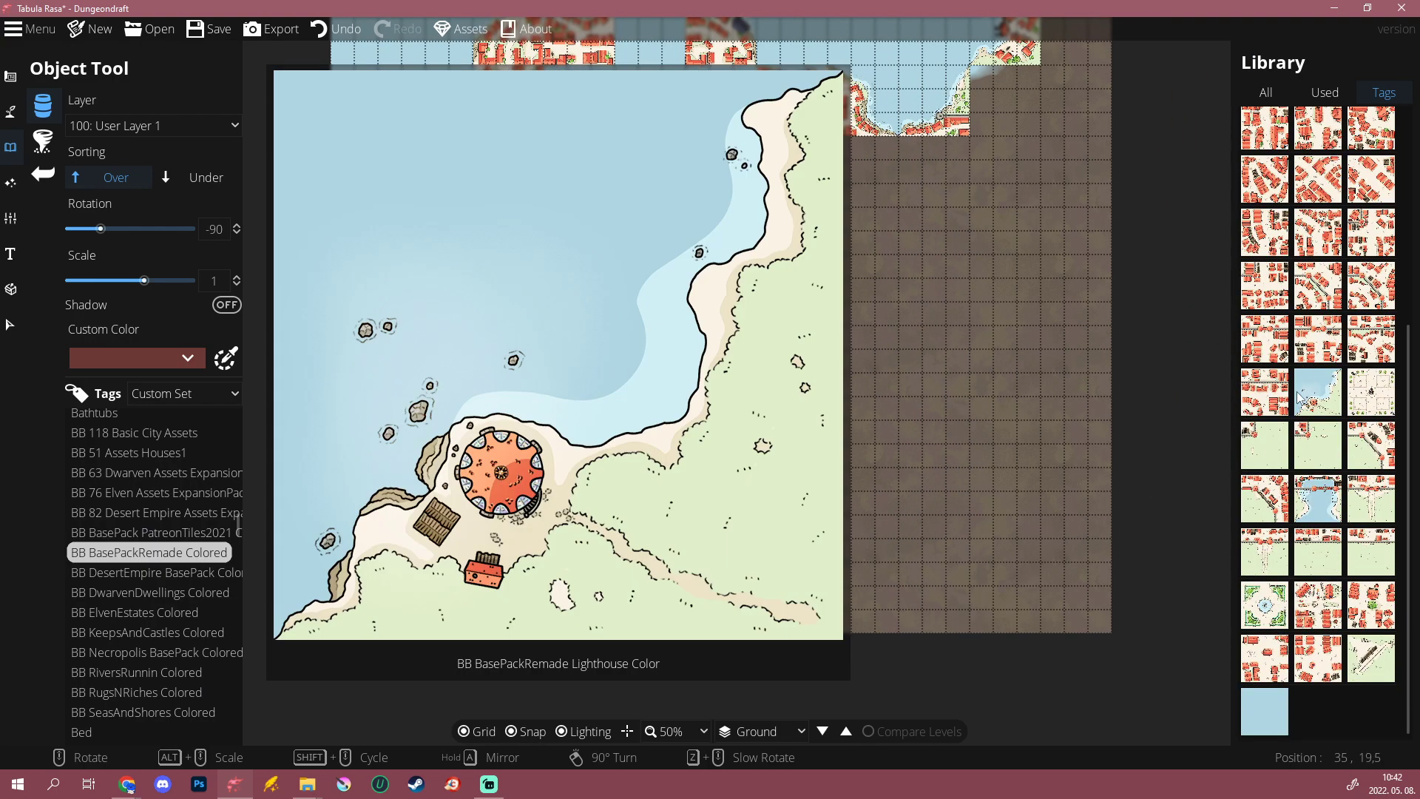
pyautogui.click(1318, 498)
pyautogui.scroll(5, 473, 516)
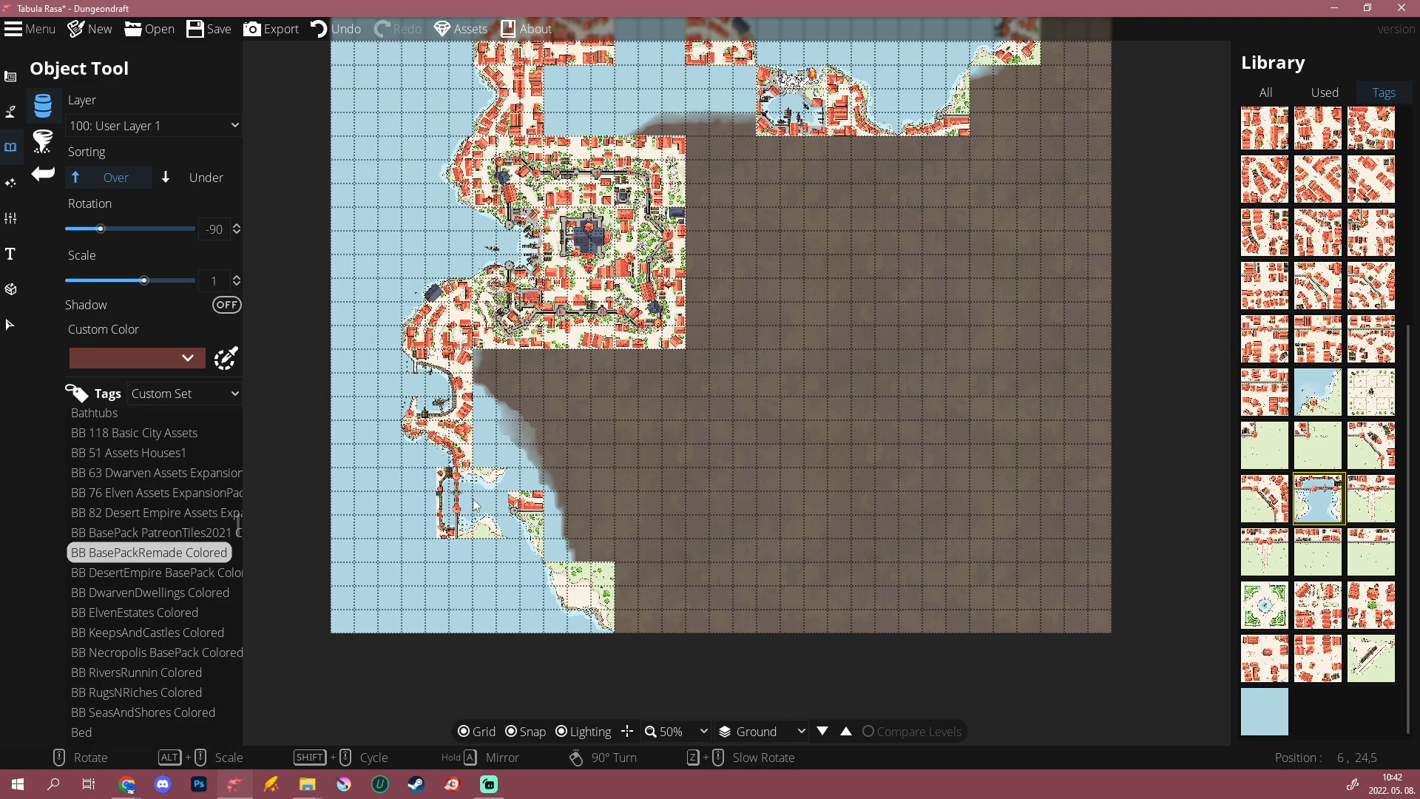
pyautogui.scroll(-5, 424, 541)
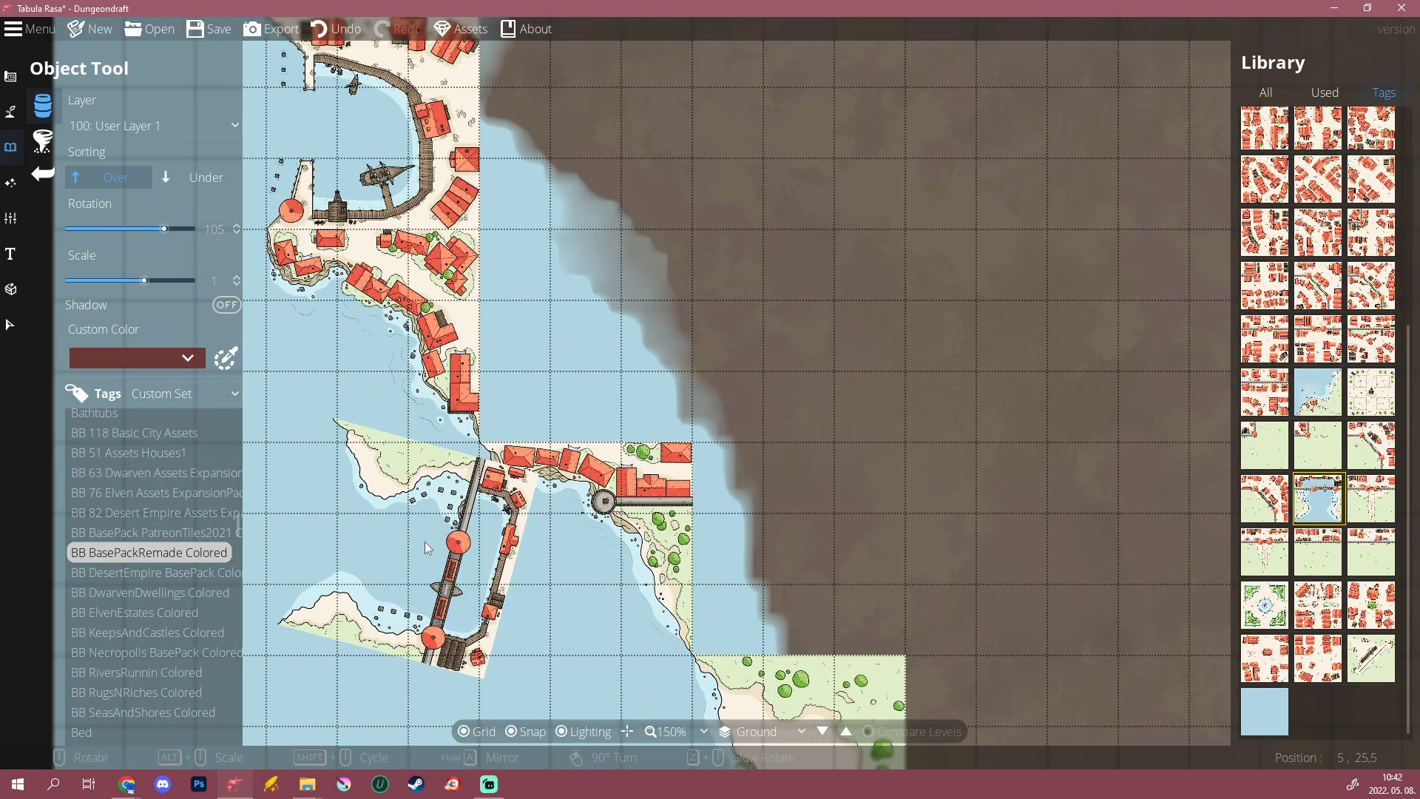
pyautogui.scroll(3, 407, 443)
pyautogui.scroll(-5, 407, 442)
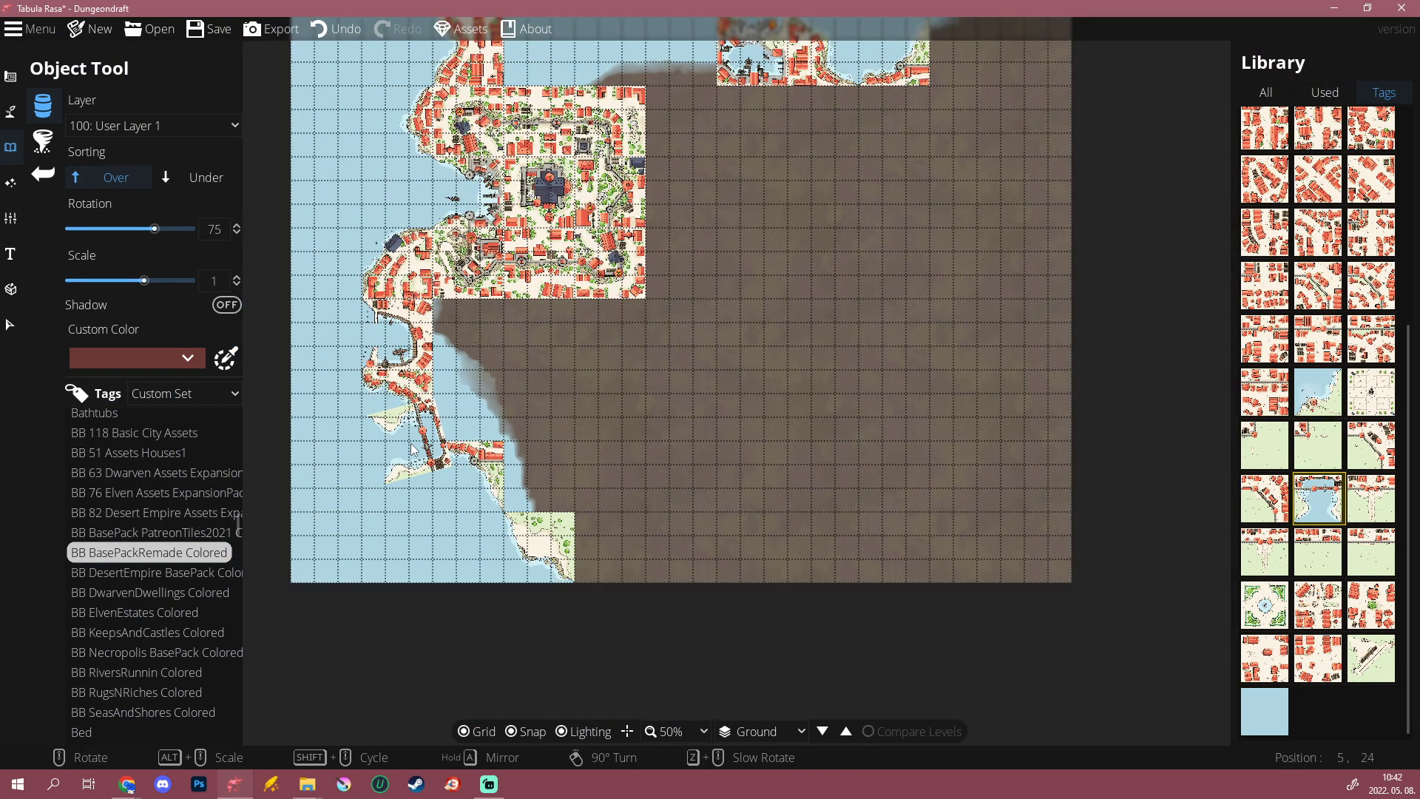
pyautogui.scroll(-7, 641, 260)
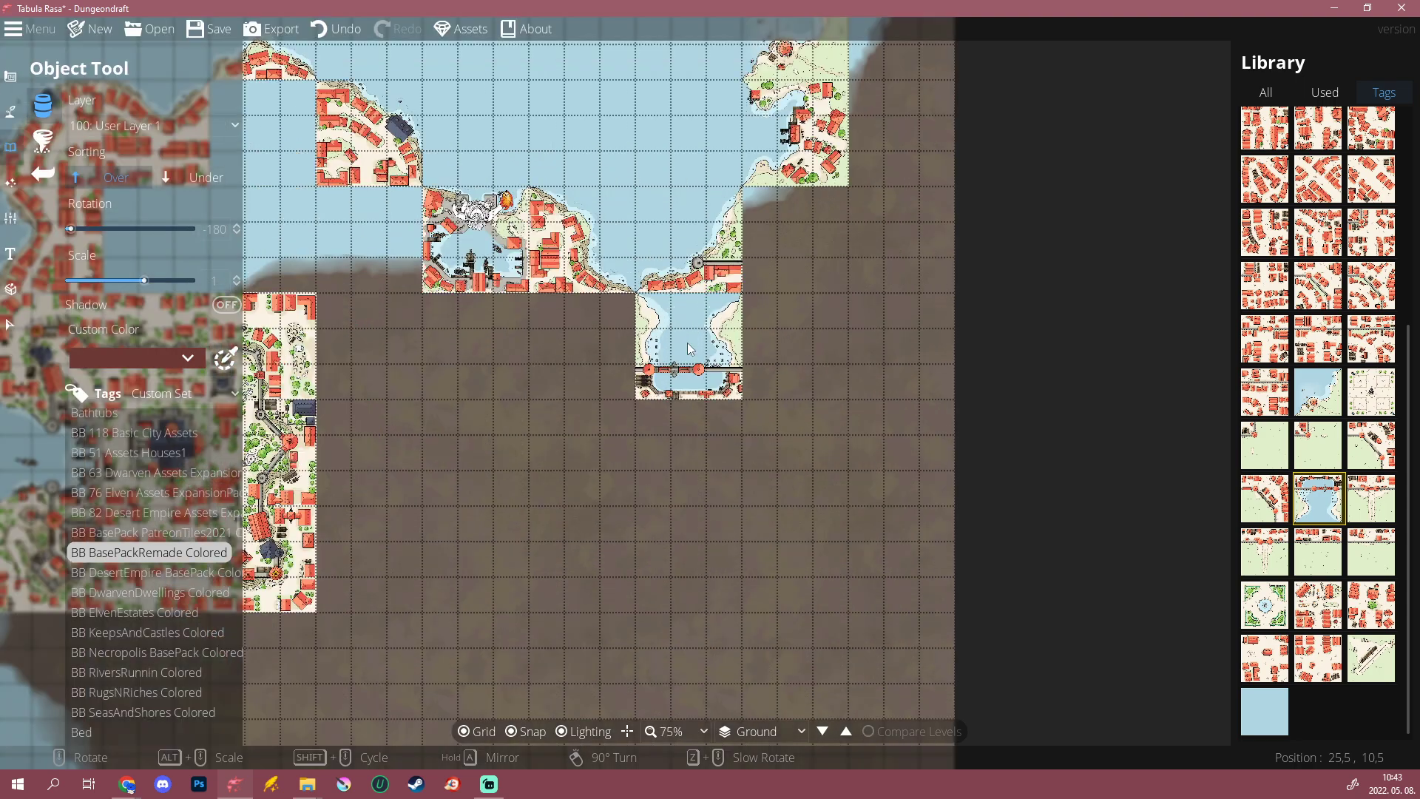
pyautogui.moveTo(799, 239); pyautogui.dragTo(642, 377)
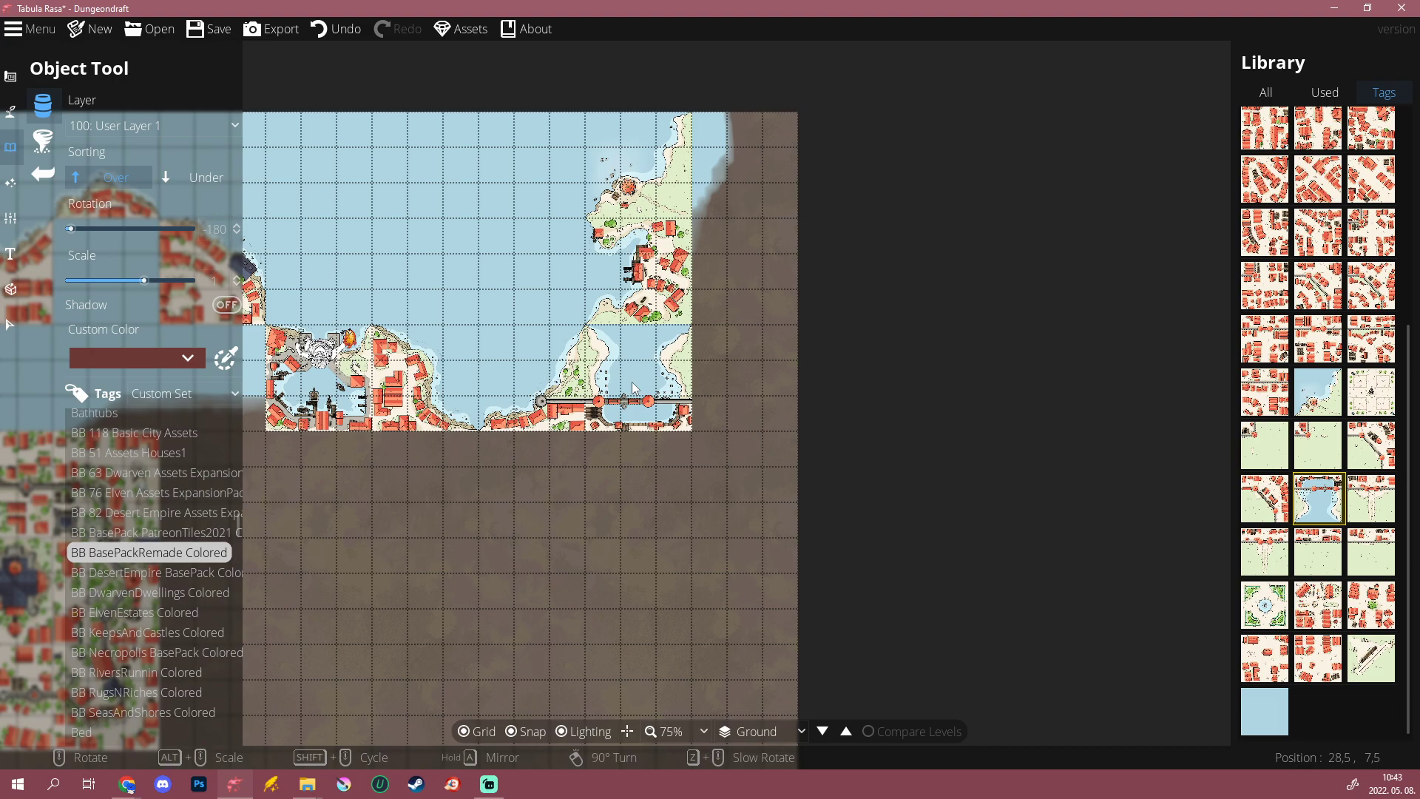
# Step: Delete the coastal village tile and the lighthouse tile directly north of the new walled harbor
pyautogui.click(10, 324)
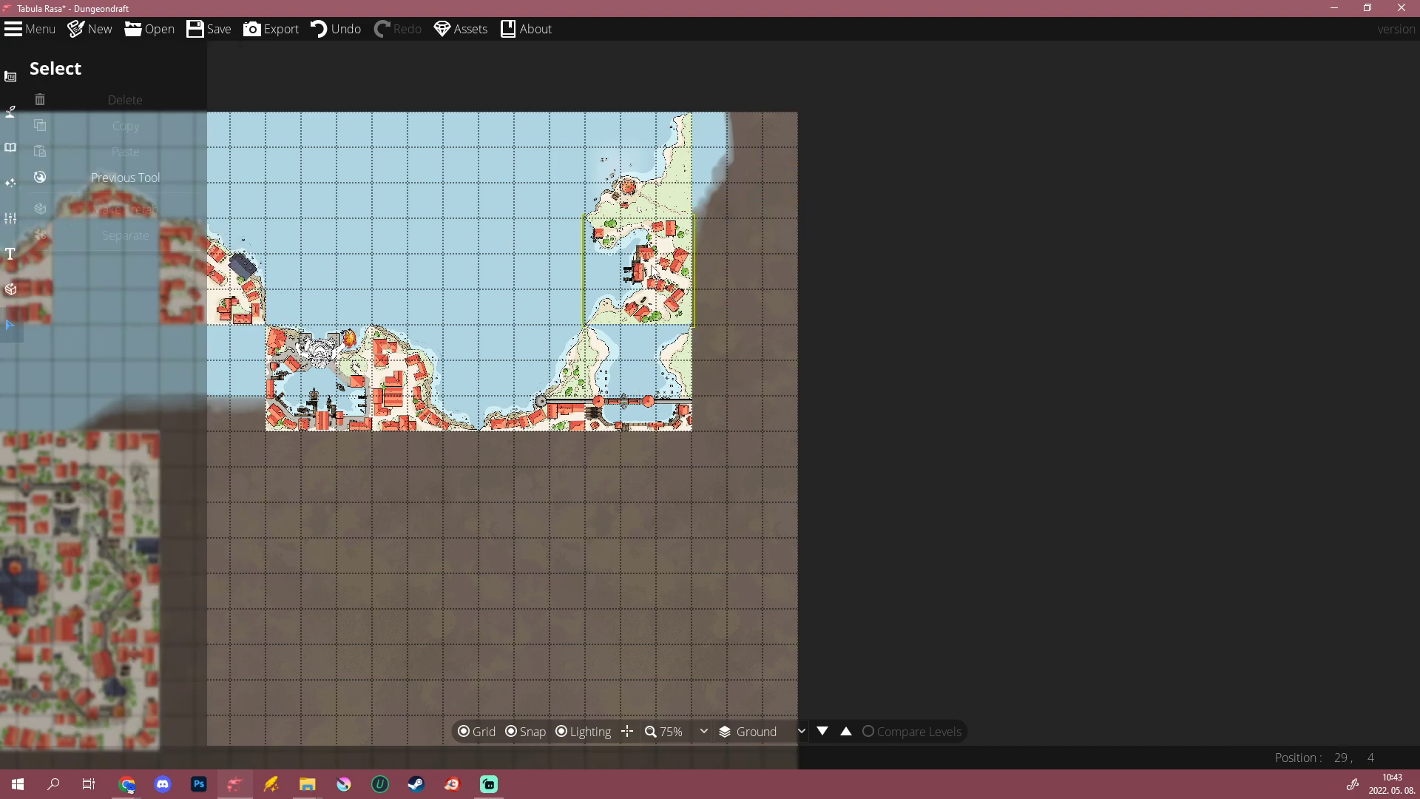
pyautogui.click(643, 276)
pyautogui.press('Delete')
pyautogui.click(642, 193)
pyautogui.press('Delete')
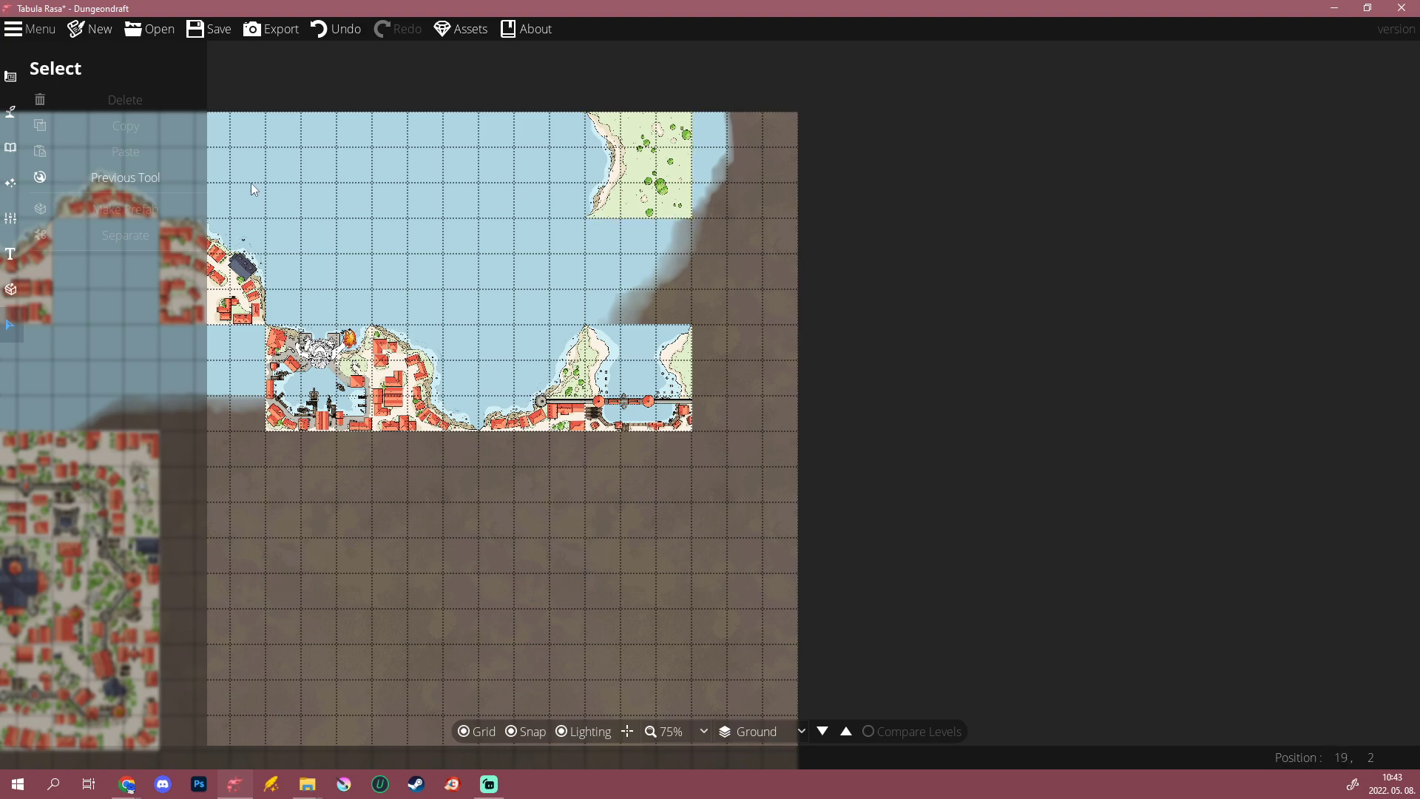
# Step: Delete the remaining green cliff tile at the map's northern edge, above the walled harbor
pyautogui.click(11, 148)
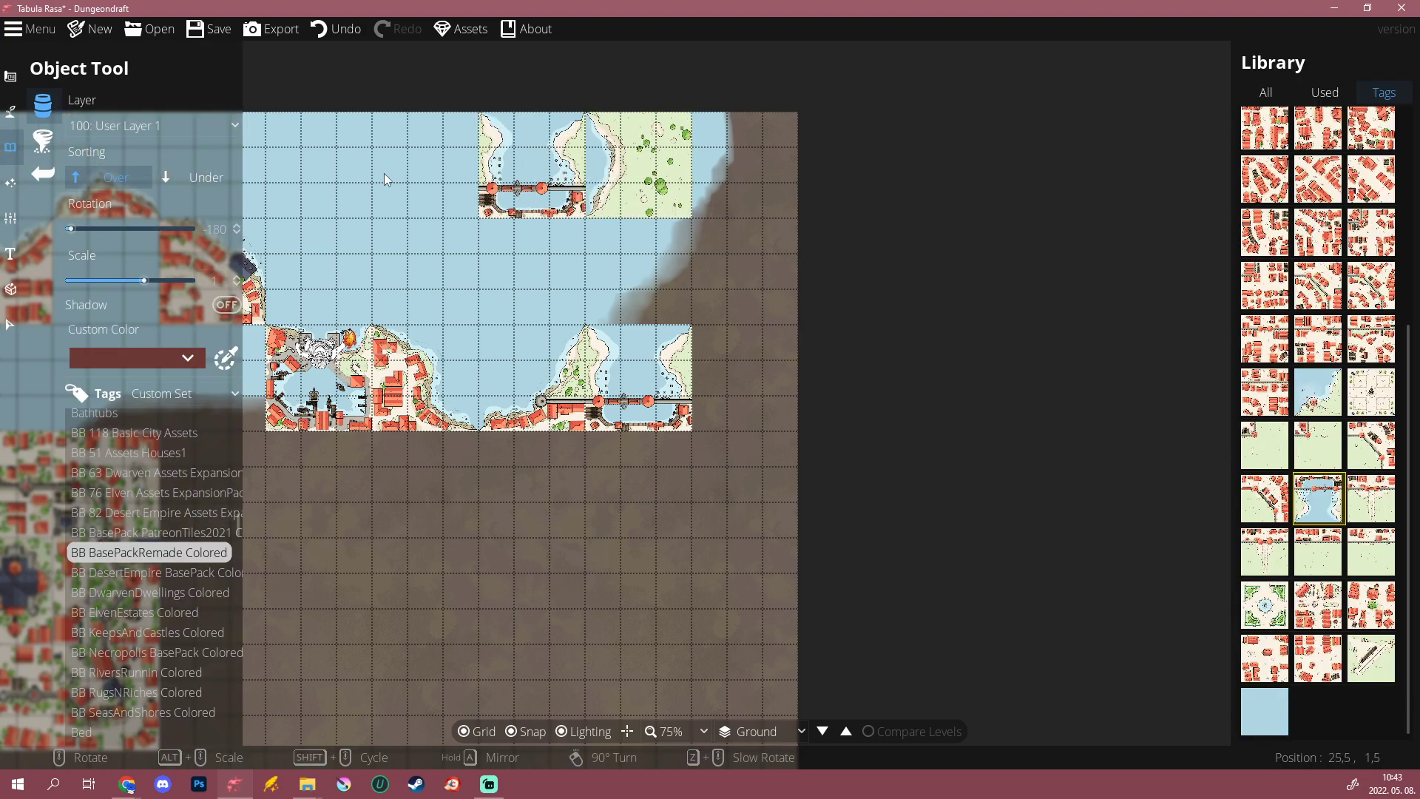
pyautogui.click(10, 324)
pyautogui.click(677, 186)
pyautogui.press('Delete')
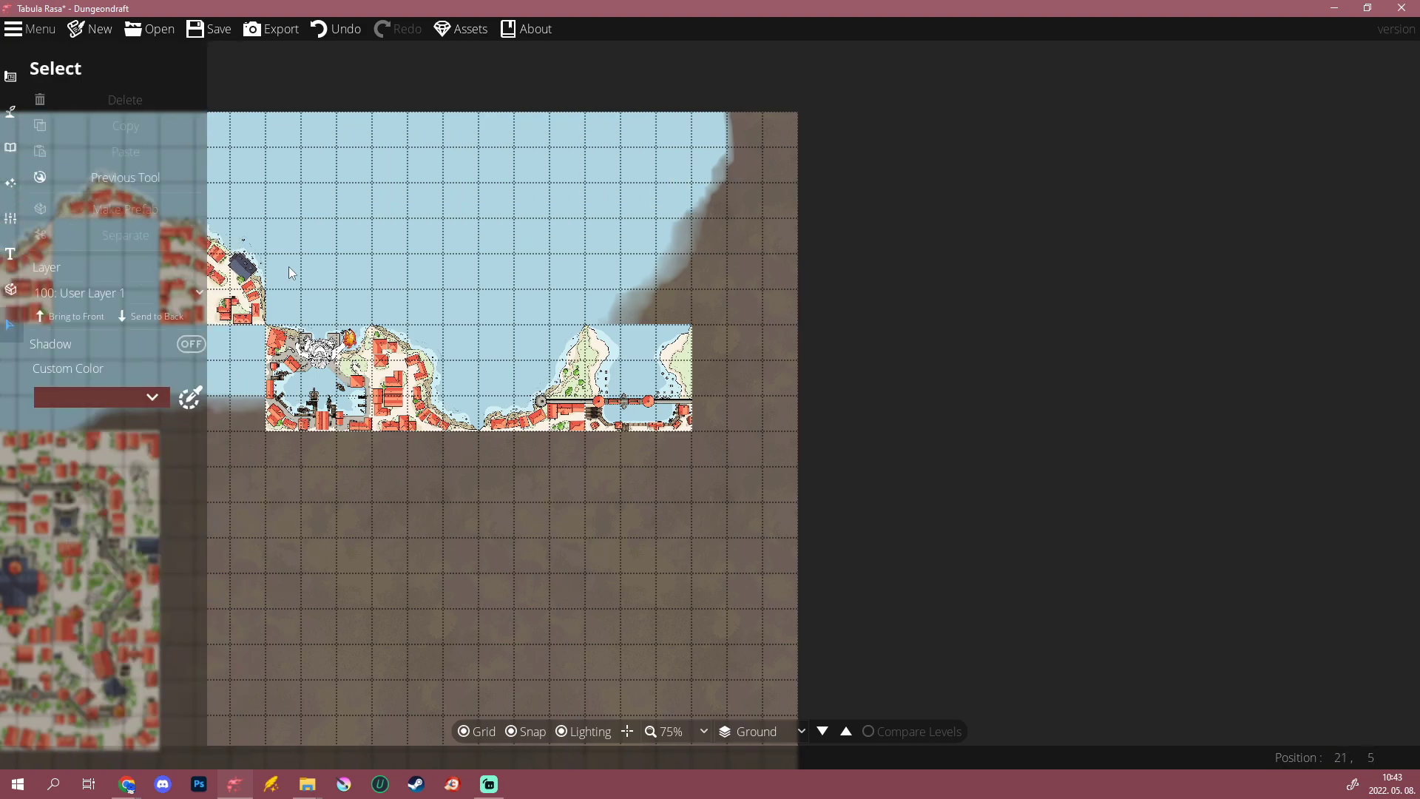
# Step: Pick Cliff Nature 3 from BB SeasAndShores Colored and place it rotated to -180 on the eastern edge, northeast of the walled harbor
pyautogui.click(68, 100)
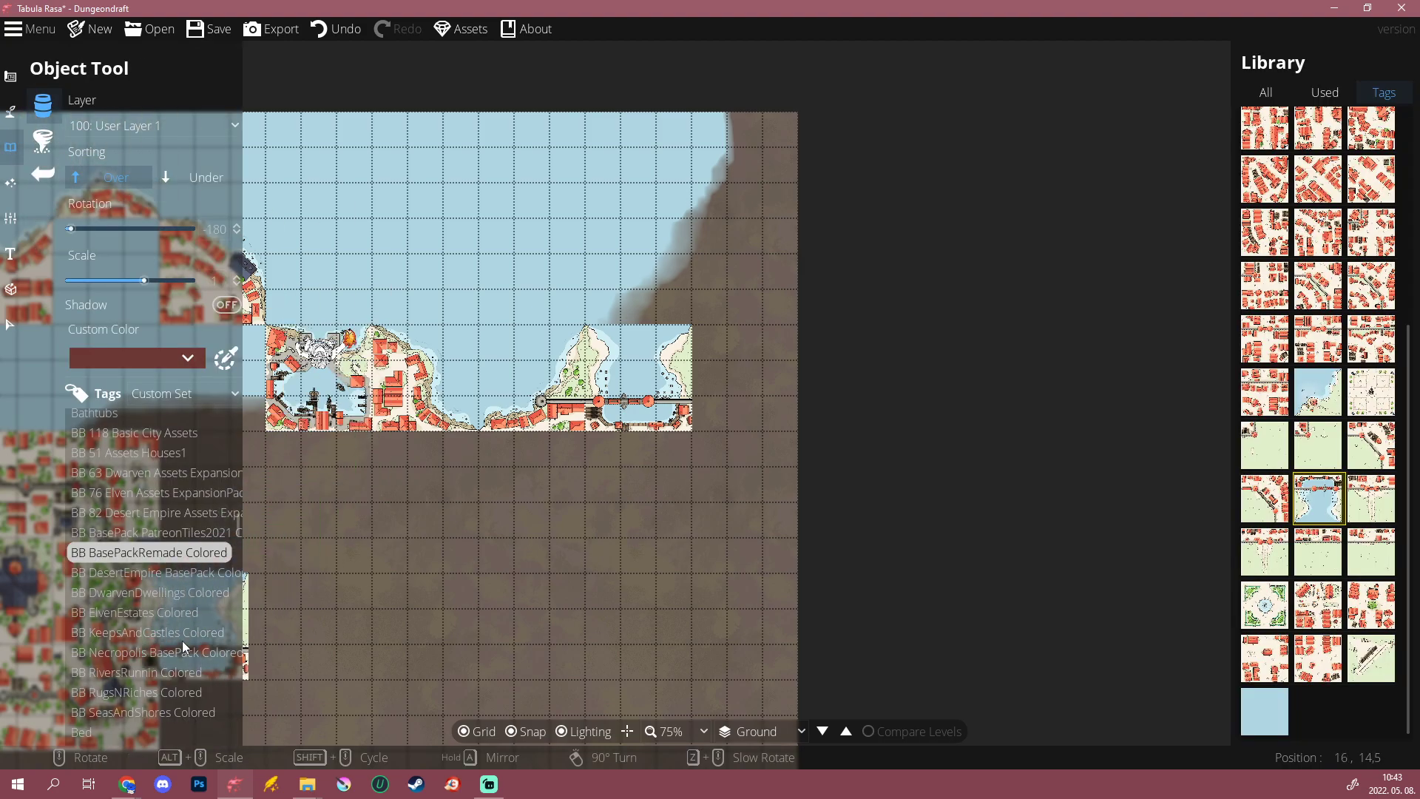
pyautogui.scroll(-2, 124, 671)
pyautogui.click(135, 631)
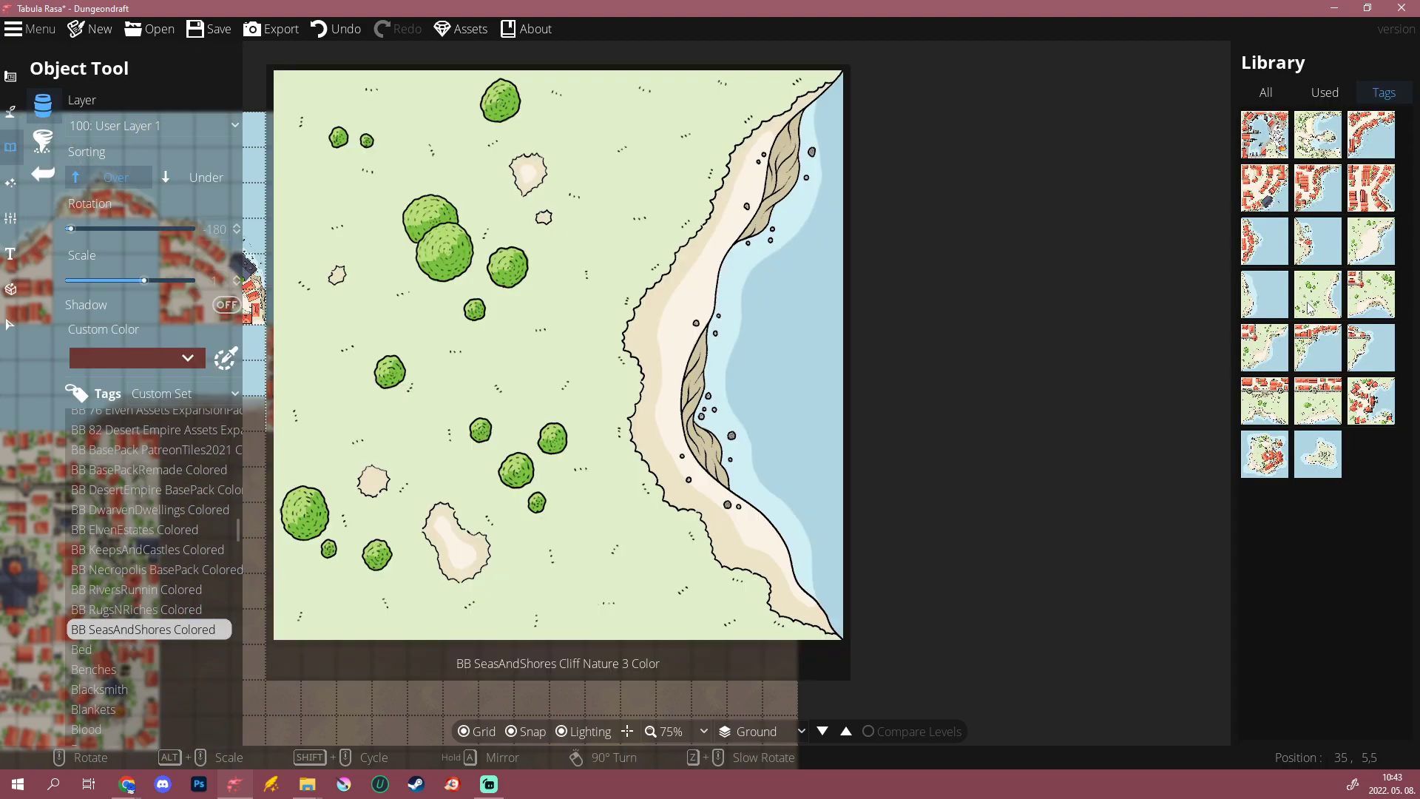
pyautogui.click(1294, 288)
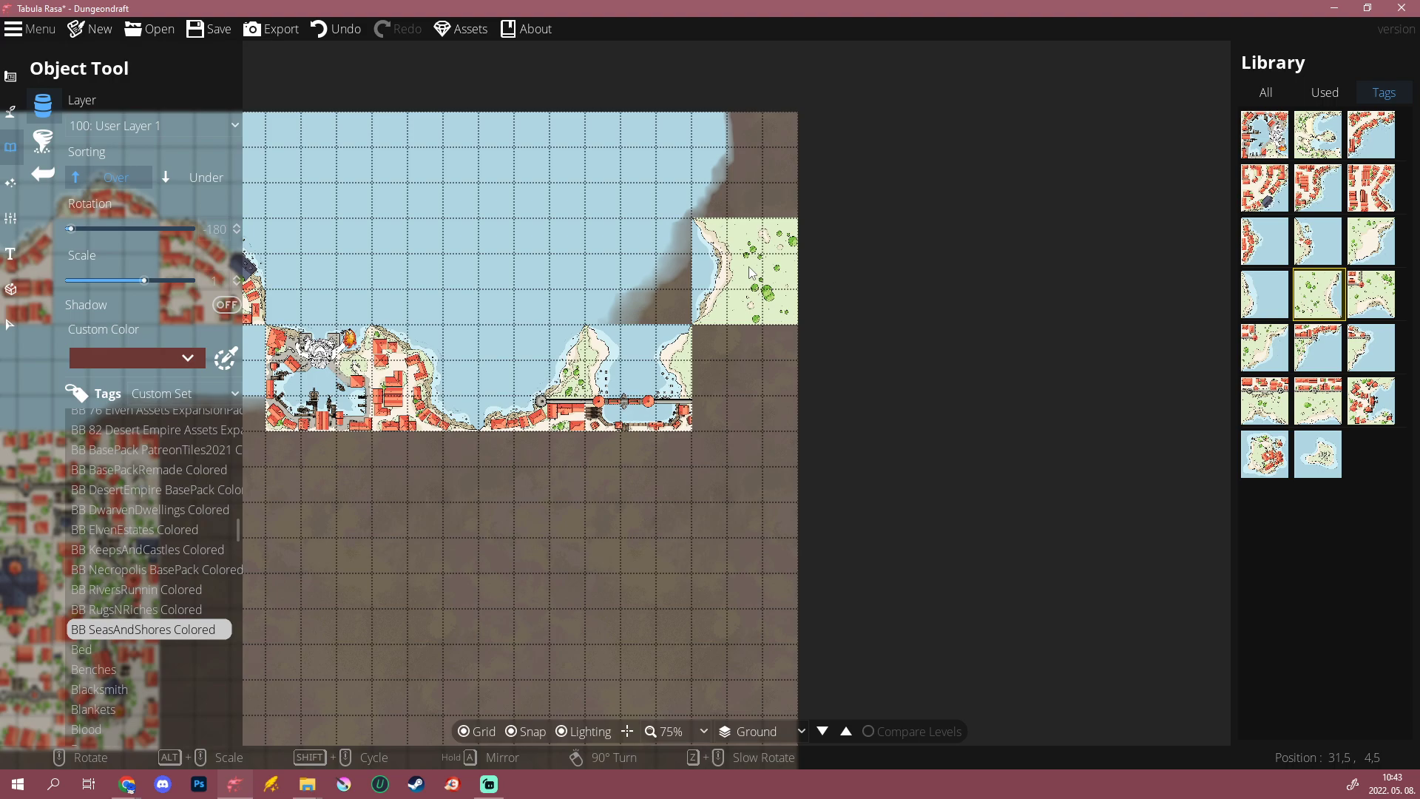
# Step: Place the sandy shore tile, rotated to 90, in the map's northeast corner above the cliff tile
pyautogui.click(1371, 241)
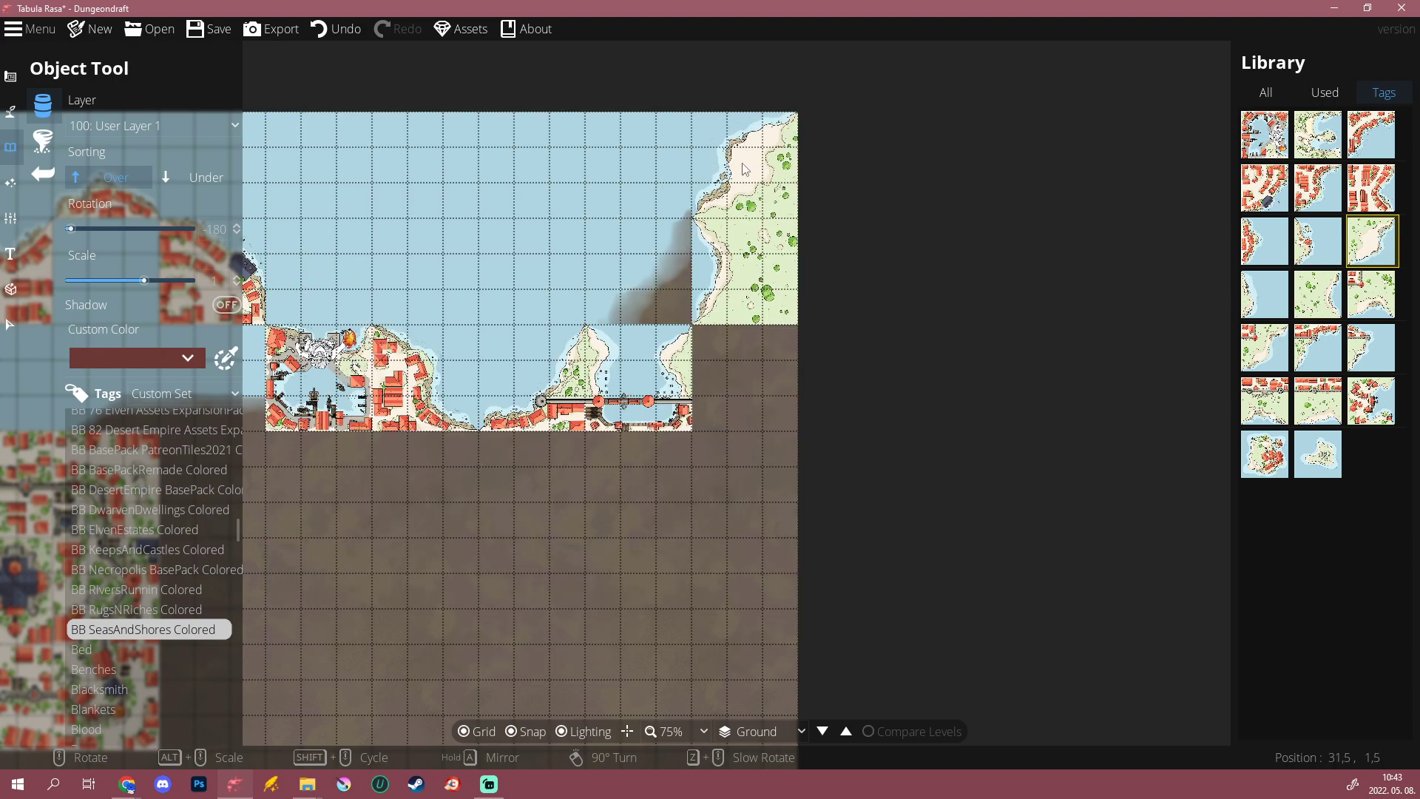
pyautogui.scroll(-5, 744, 169)
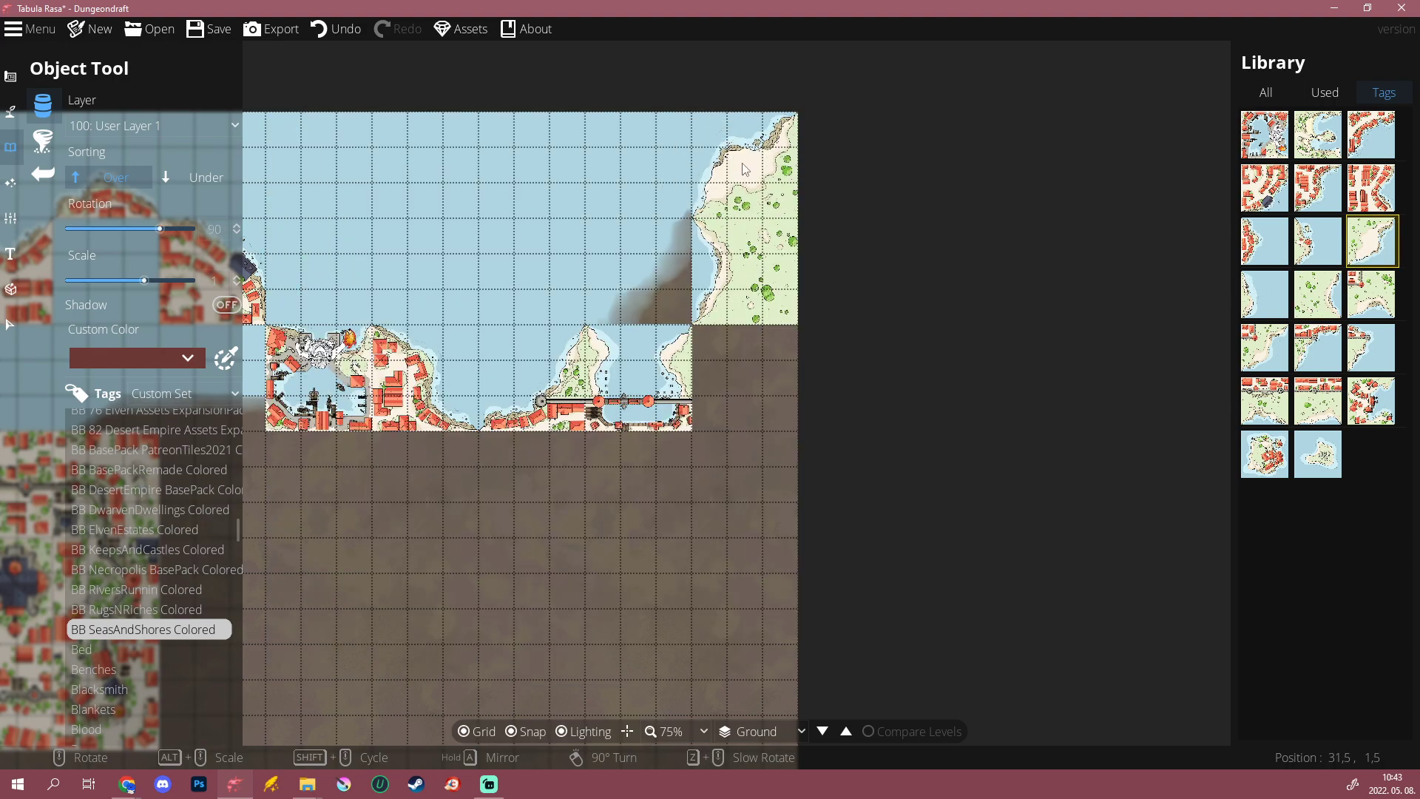
pyautogui.scroll(-4, 723, 528)
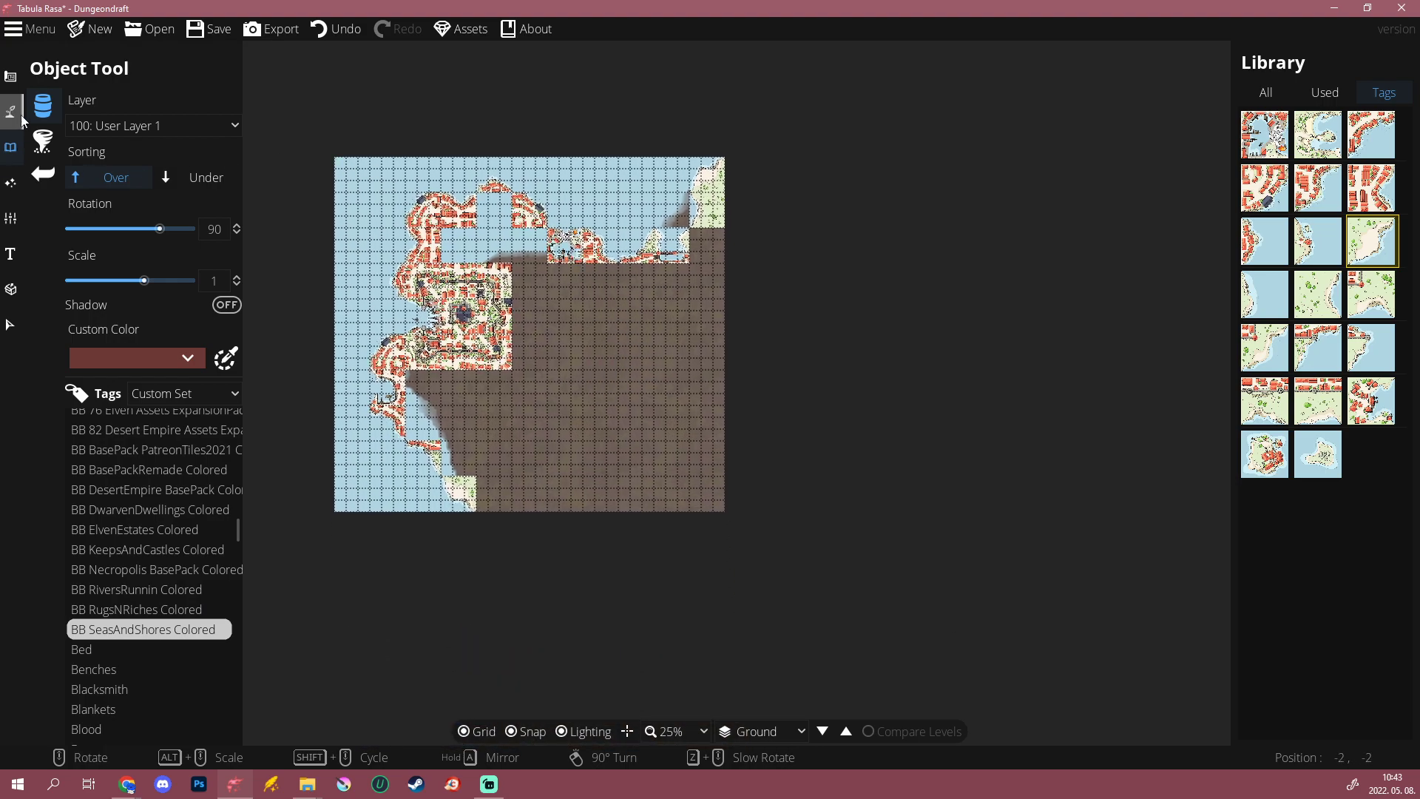
# Step: Paint BB Sea Terrain with brush size 6 over the dirt patch between the walled harbor and the northeast cliff tiles
pyautogui.click(99, 116)
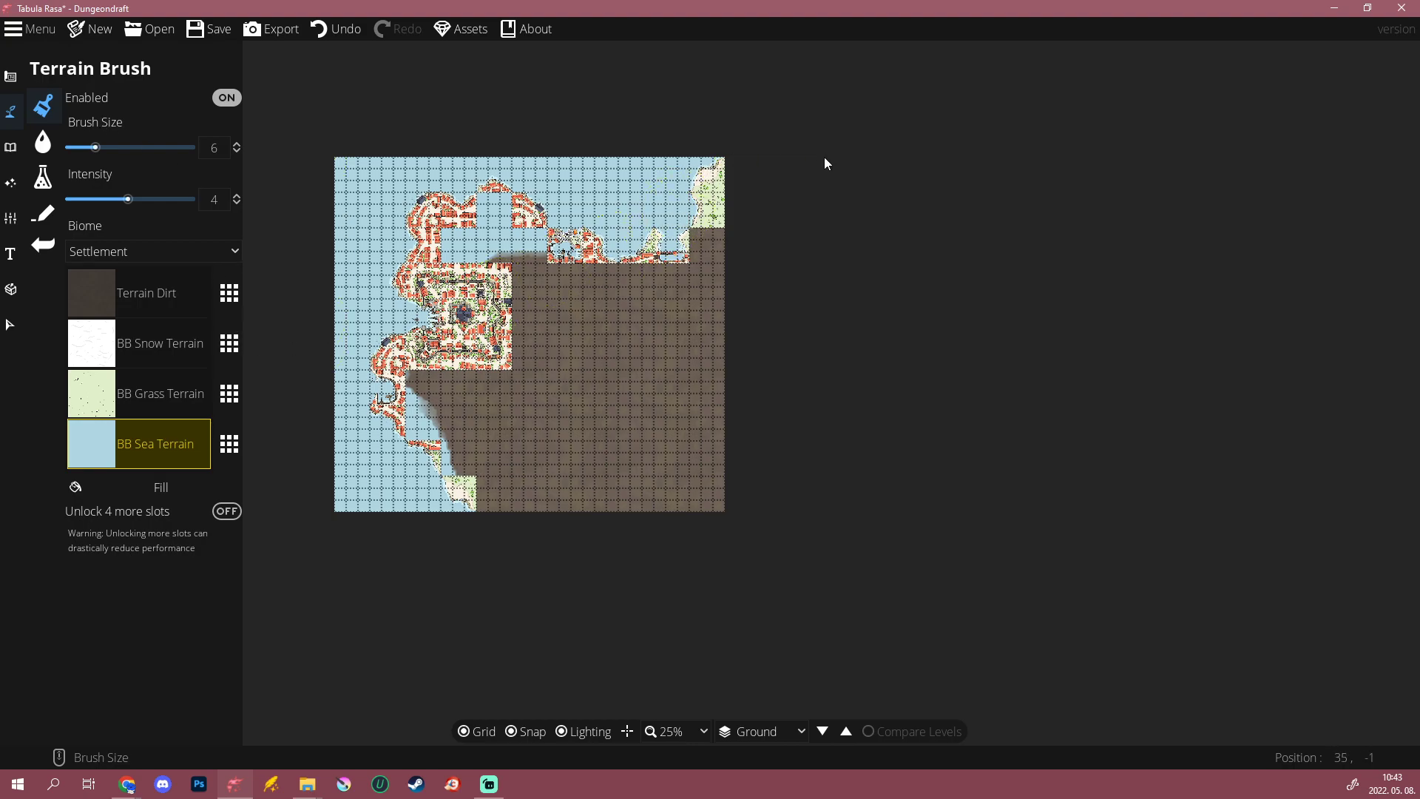
pyautogui.scroll(2, 836, 157)
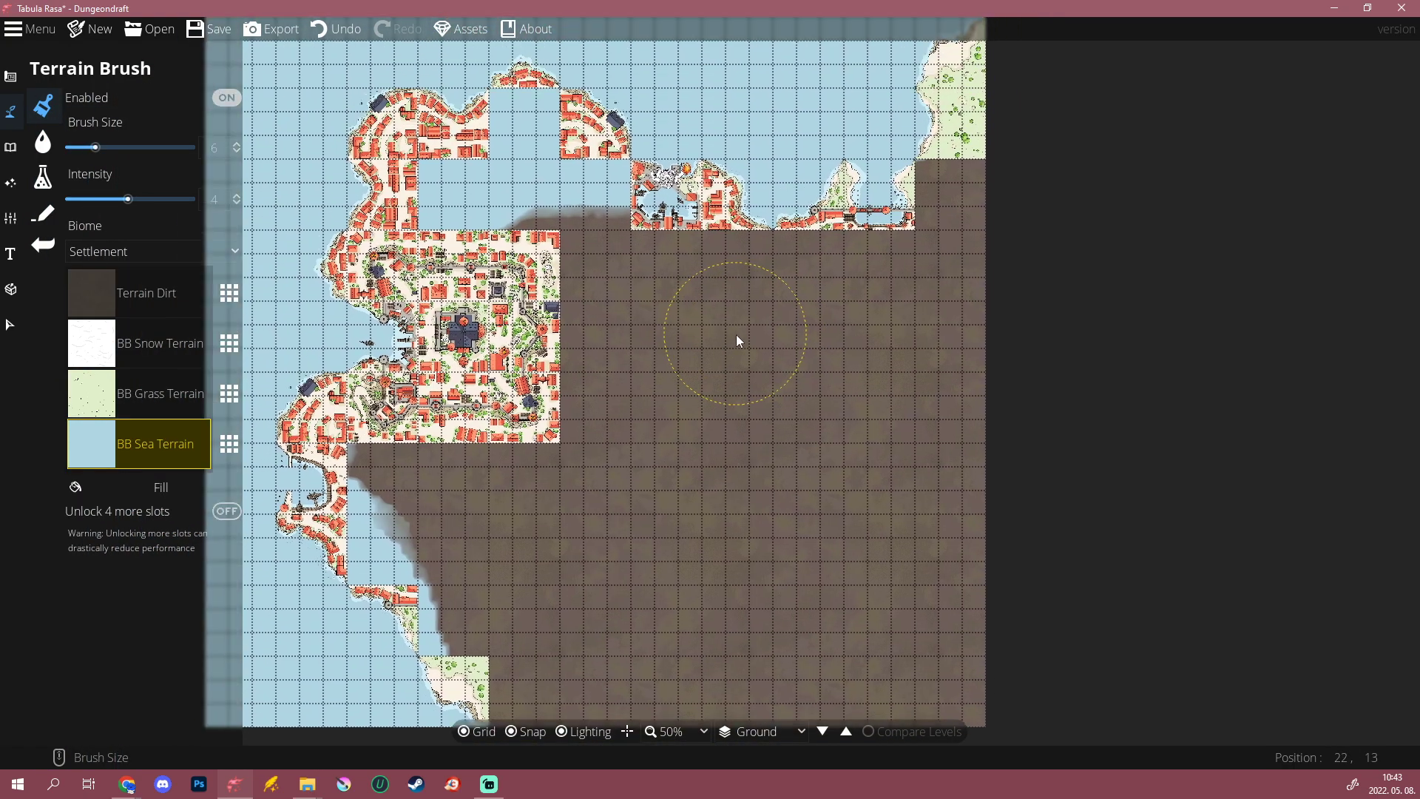
pyautogui.moveTo(599, 383); pyautogui.dragTo(500, 528)
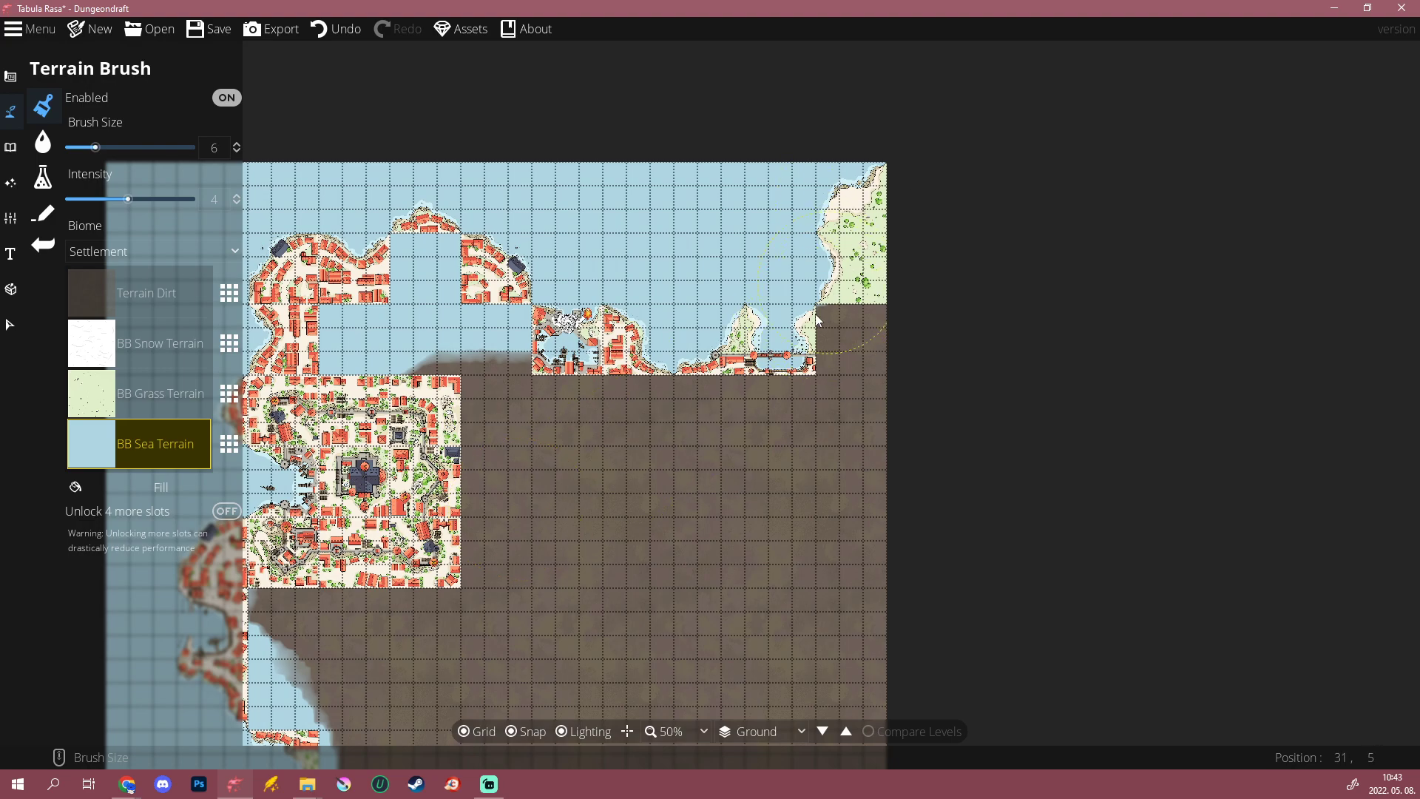
pyautogui.scroll(3, 799, 375)
pyautogui.scroll(-3, 739, 384)
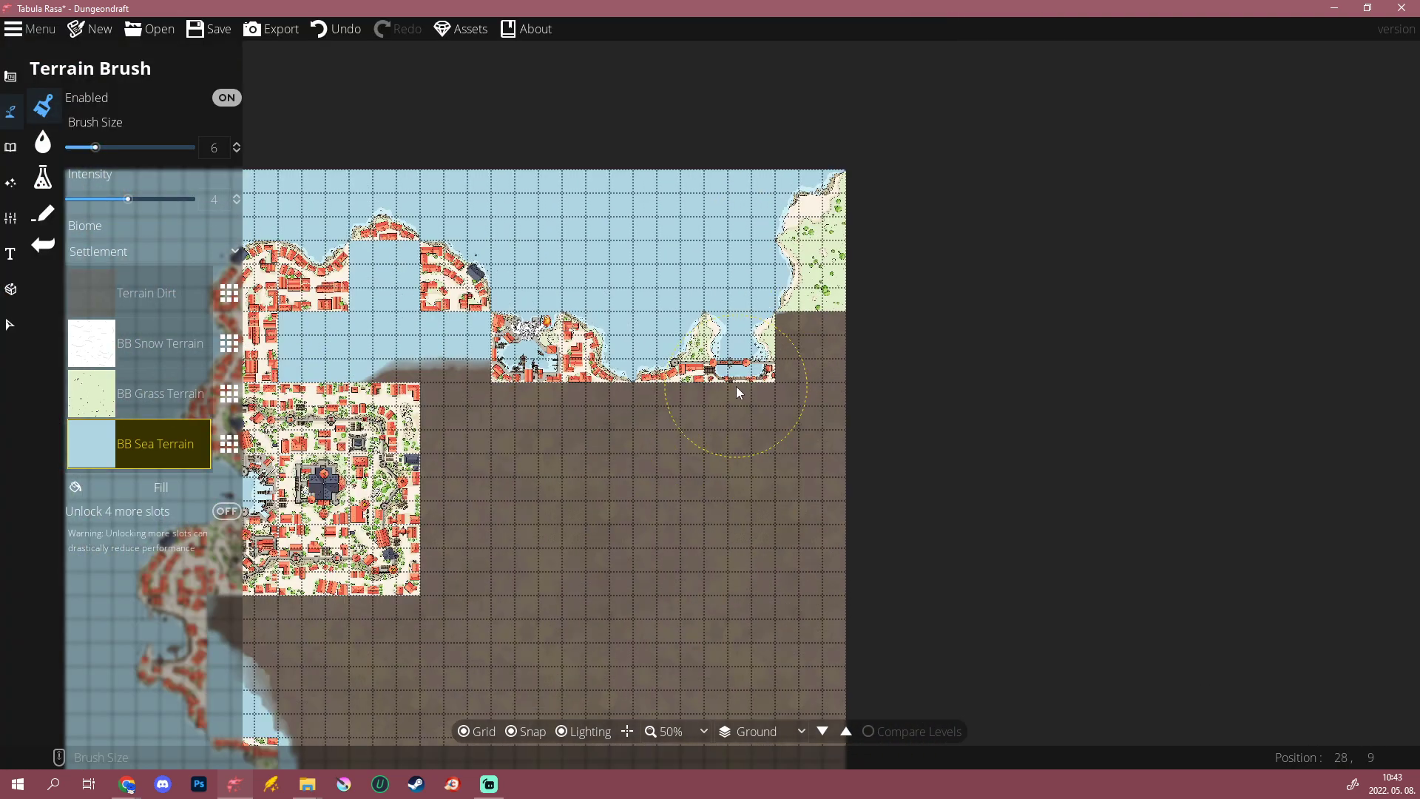
pyautogui.scroll(-1, 718, 386)
pyautogui.moveTo(732, 448)
pyautogui.mouseDown()
pyautogui.moveTo(567, 459)
pyautogui.moveTo(681, 445)
pyautogui.mouseUp()
pyautogui.scroll(3, 569, 454)
pyautogui.scroll(-2, 611, 476)
pyautogui.moveTo(620, 514); pyautogui.dragTo(629, 463)
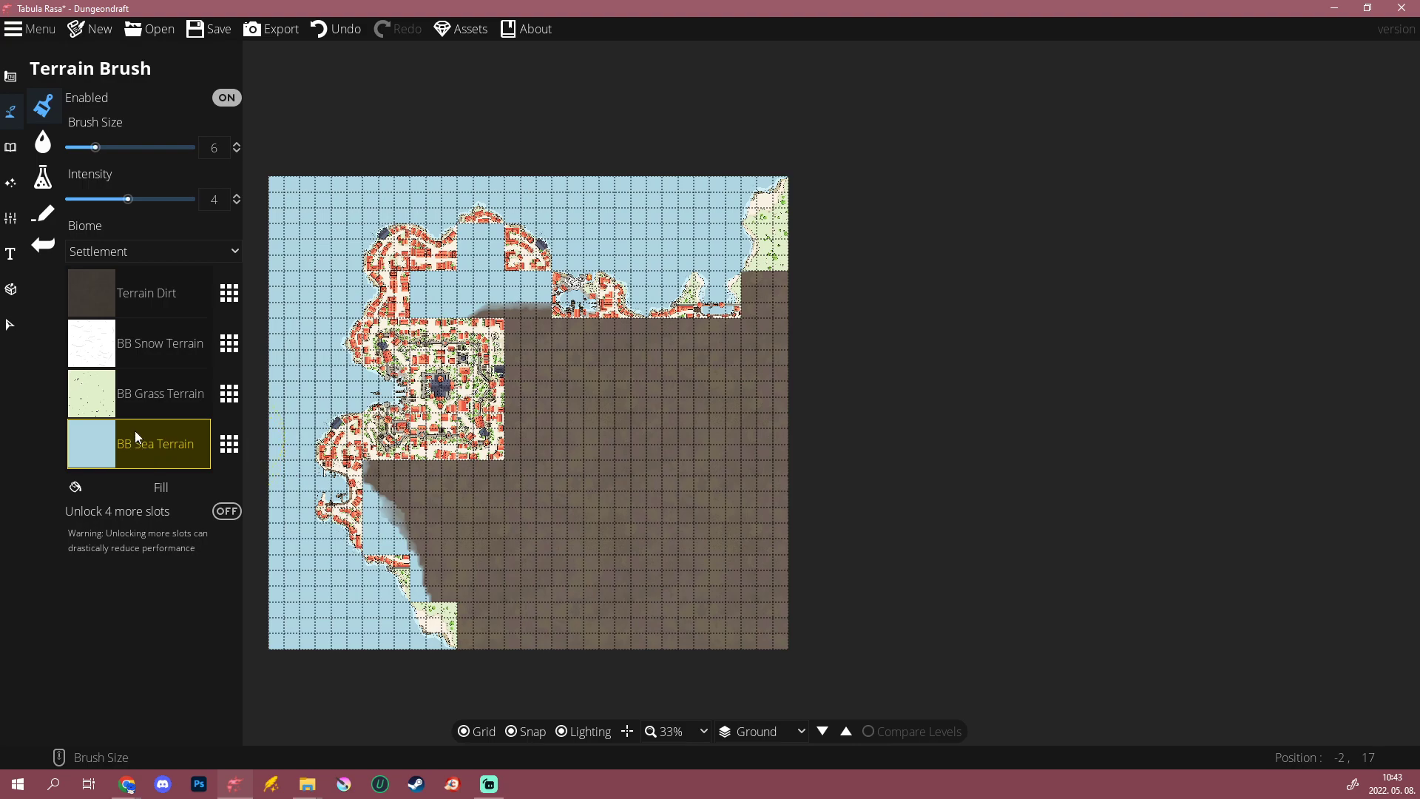
# Step: Switch to the Object Tool and pick the OuterWallGate1 tile from BB BasePackRemade Colored
pyautogui.click(10, 147)
pyautogui.scroll(2, 144, 496)
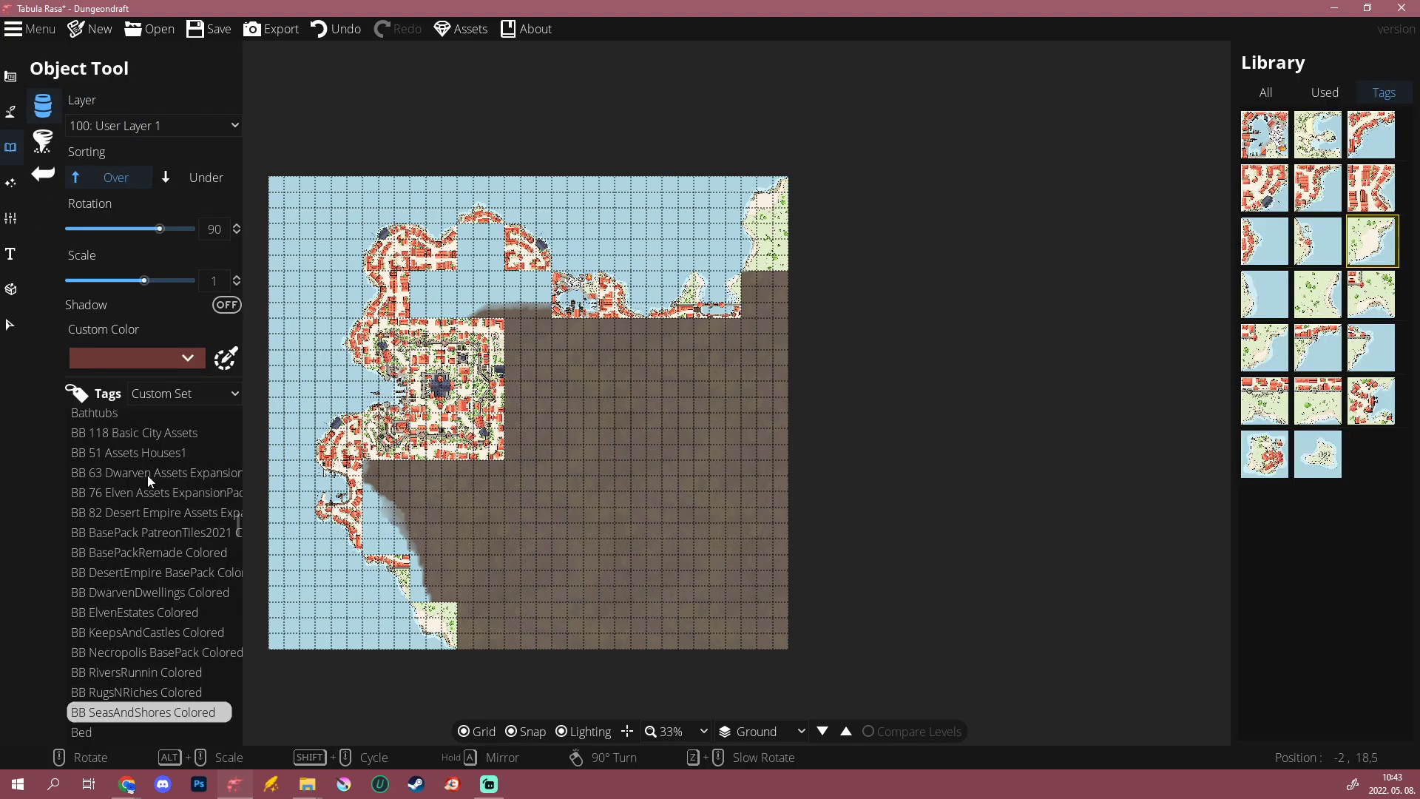
pyautogui.click(119, 552)
pyautogui.scroll(-3, 1303, 403)
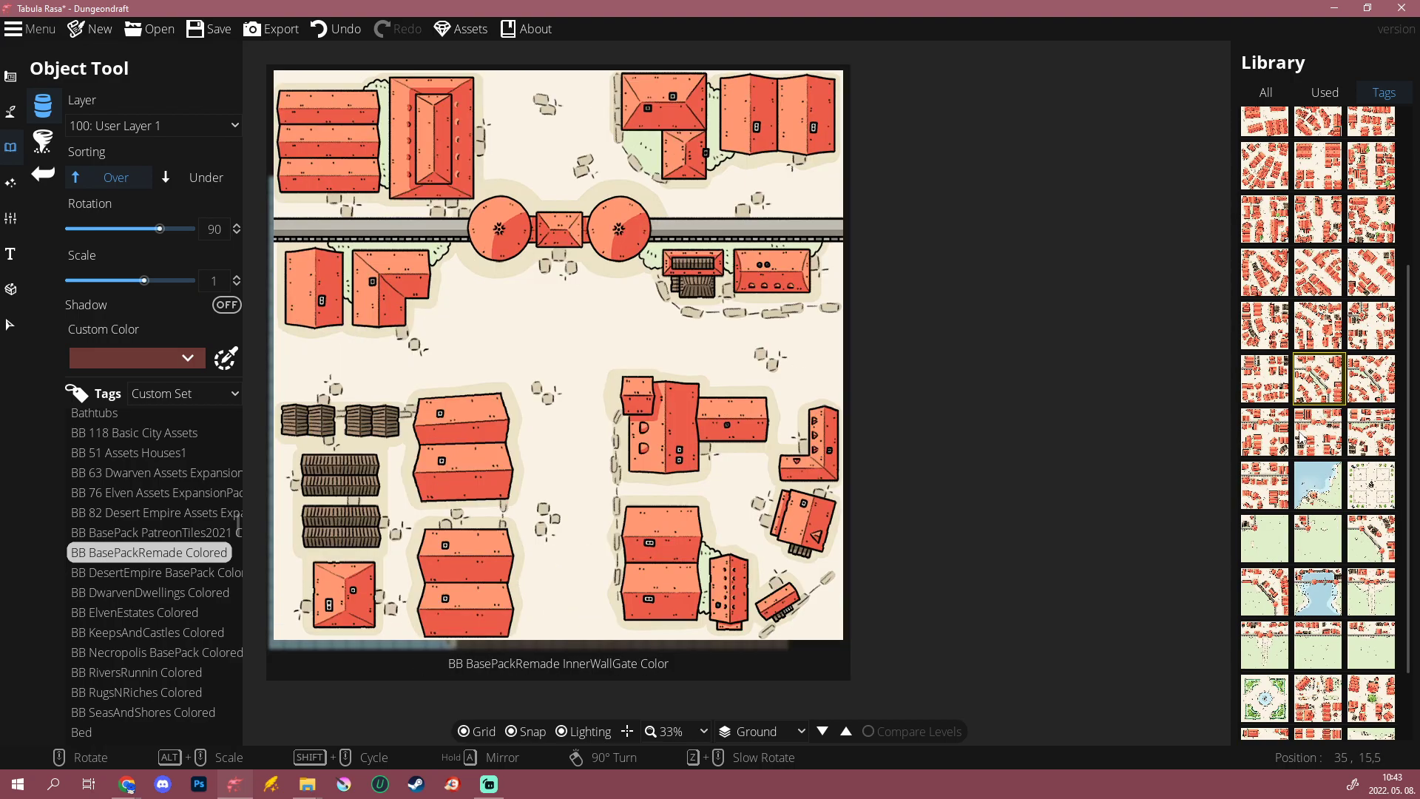
pyautogui.click(1277, 487)
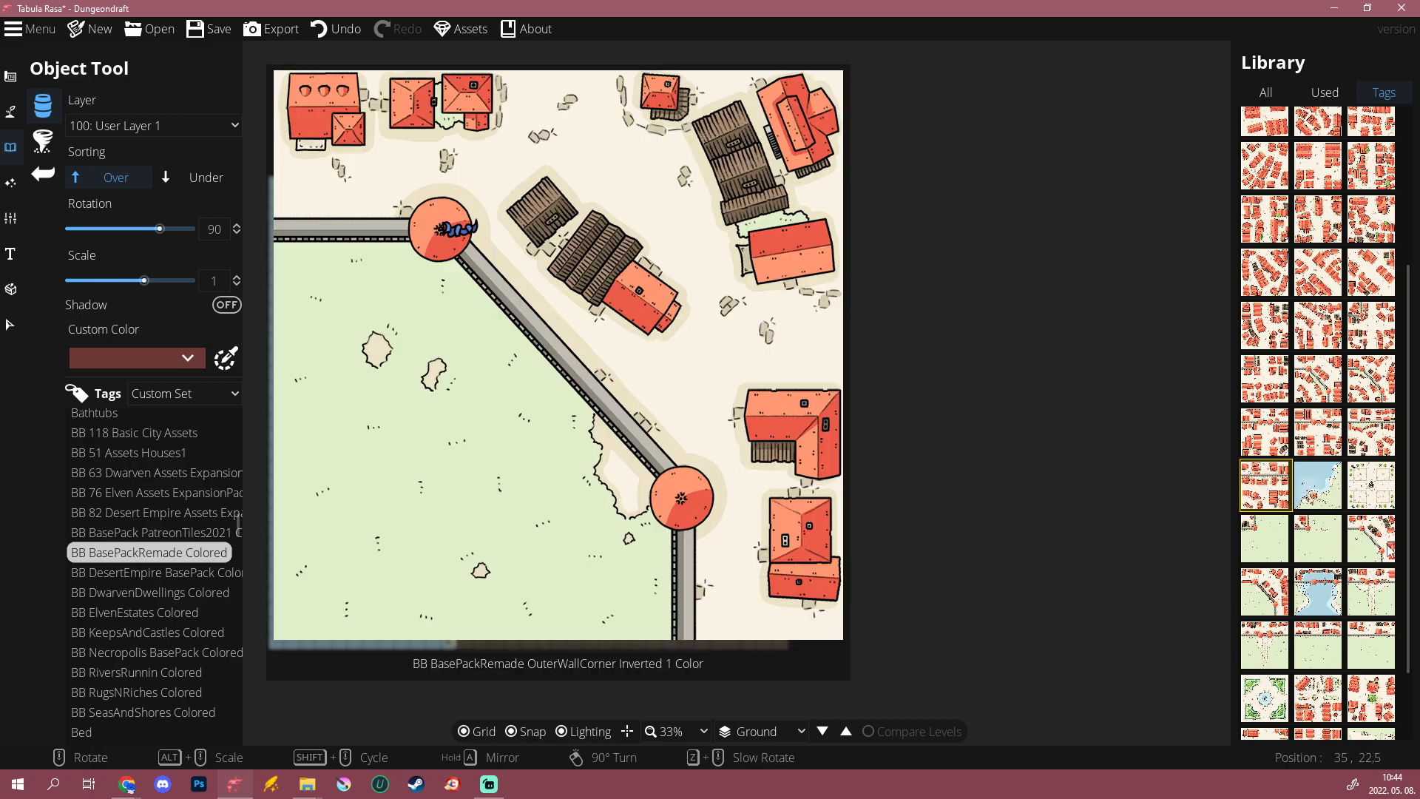
pyautogui.click(1380, 551)
pyautogui.click(1374, 600)
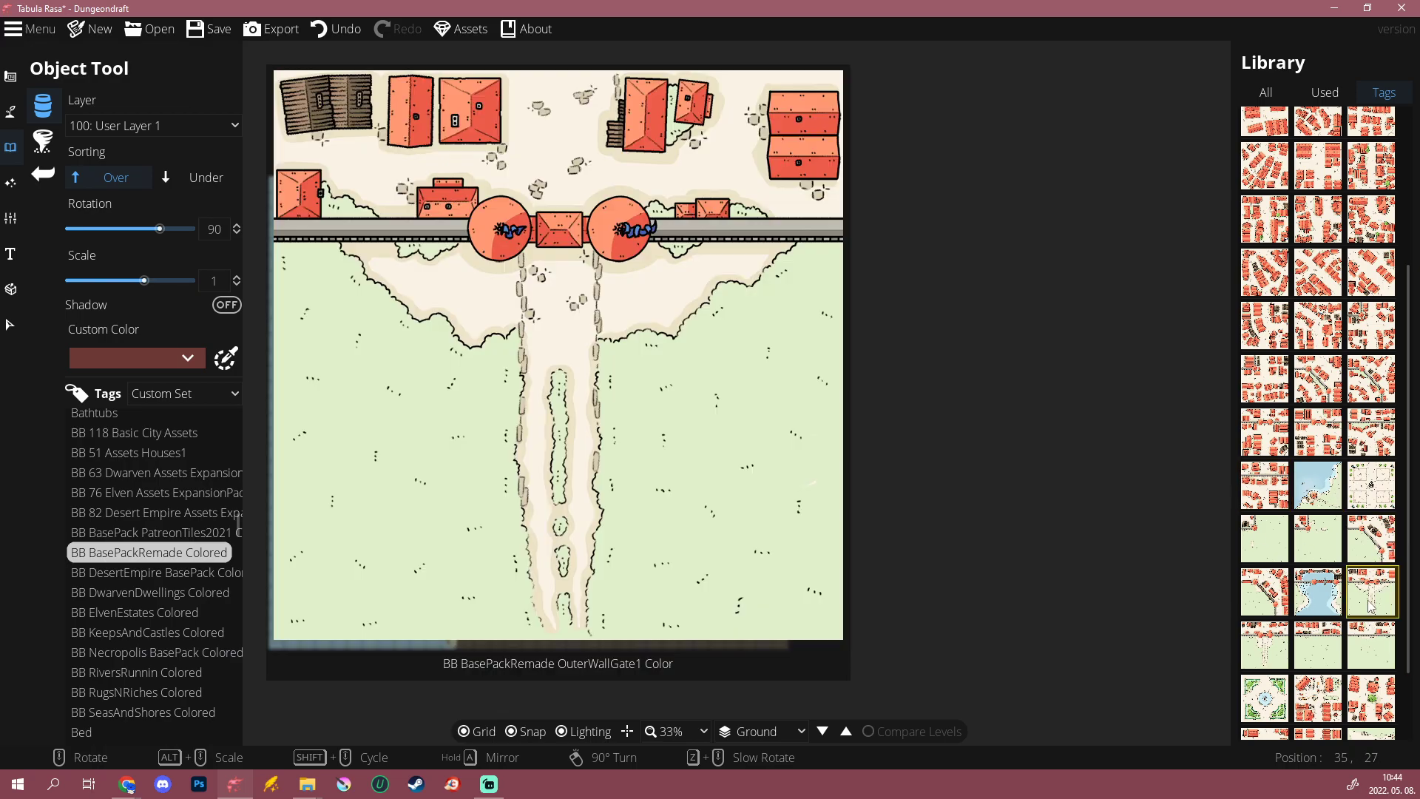
# Step: Place the outer wall gate tile, rotated to 0, in the dirt area near the map's southern edge, southeast of the castle district
pyautogui.scroll(4, 526, 562)
pyautogui.scroll(-6, 543, 555)
pyautogui.moveTo(548, 552); pyautogui.dragTo(705, 529)
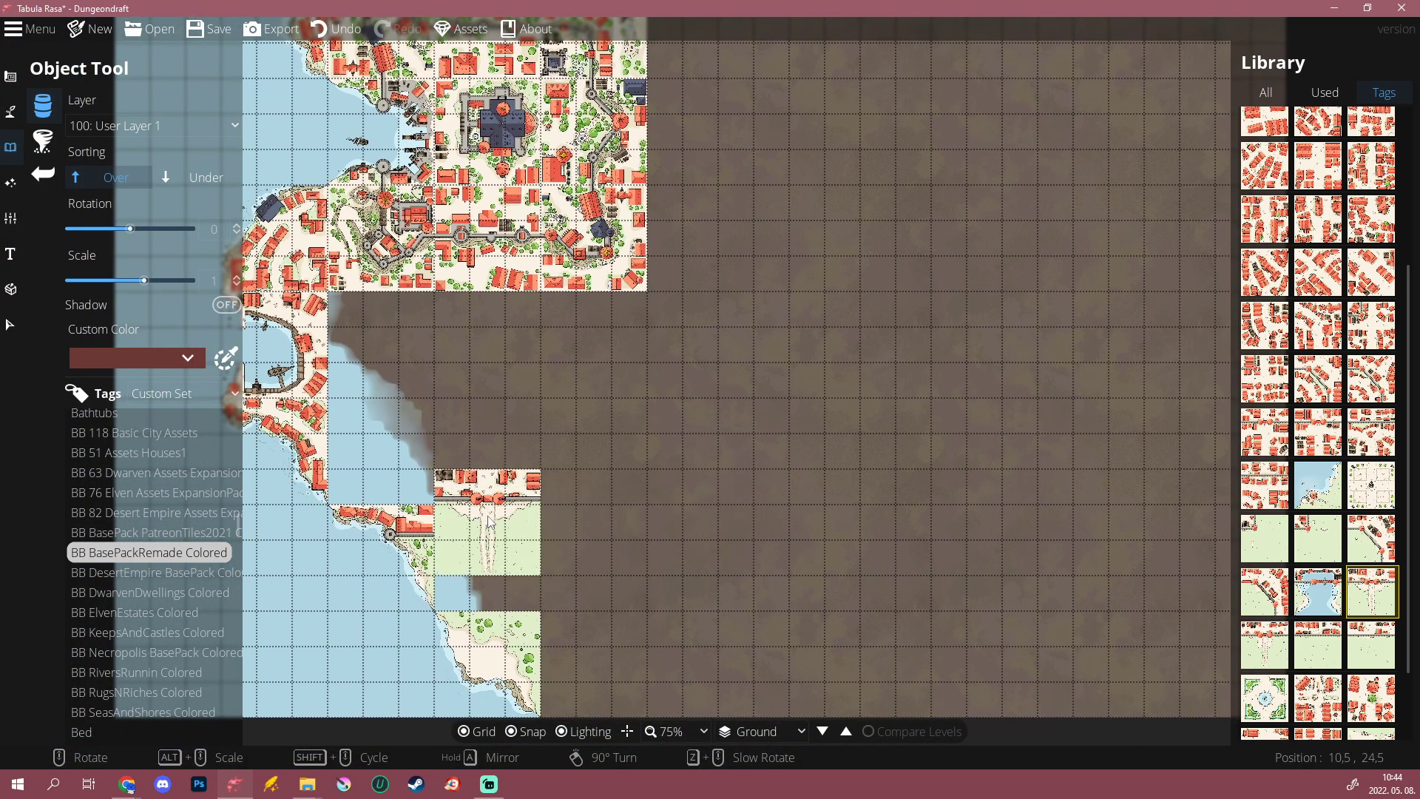
pyautogui.click(948, 523)
pyautogui.scroll(-5, 1006, 290)
pyautogui.scroll(5, 1024, 292)
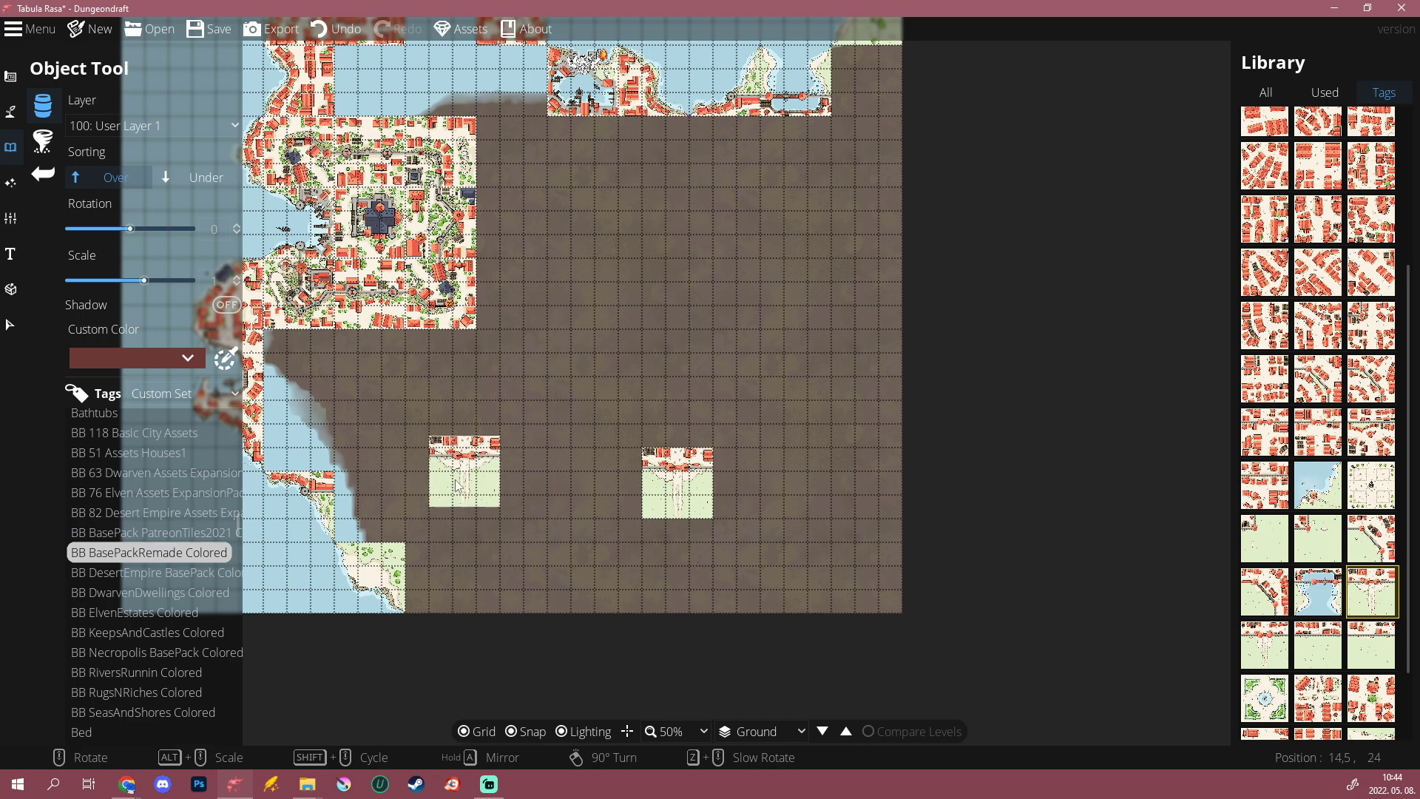
pyautogui.moveTo(452, 479); pyautogui.dragTo(624, 445)
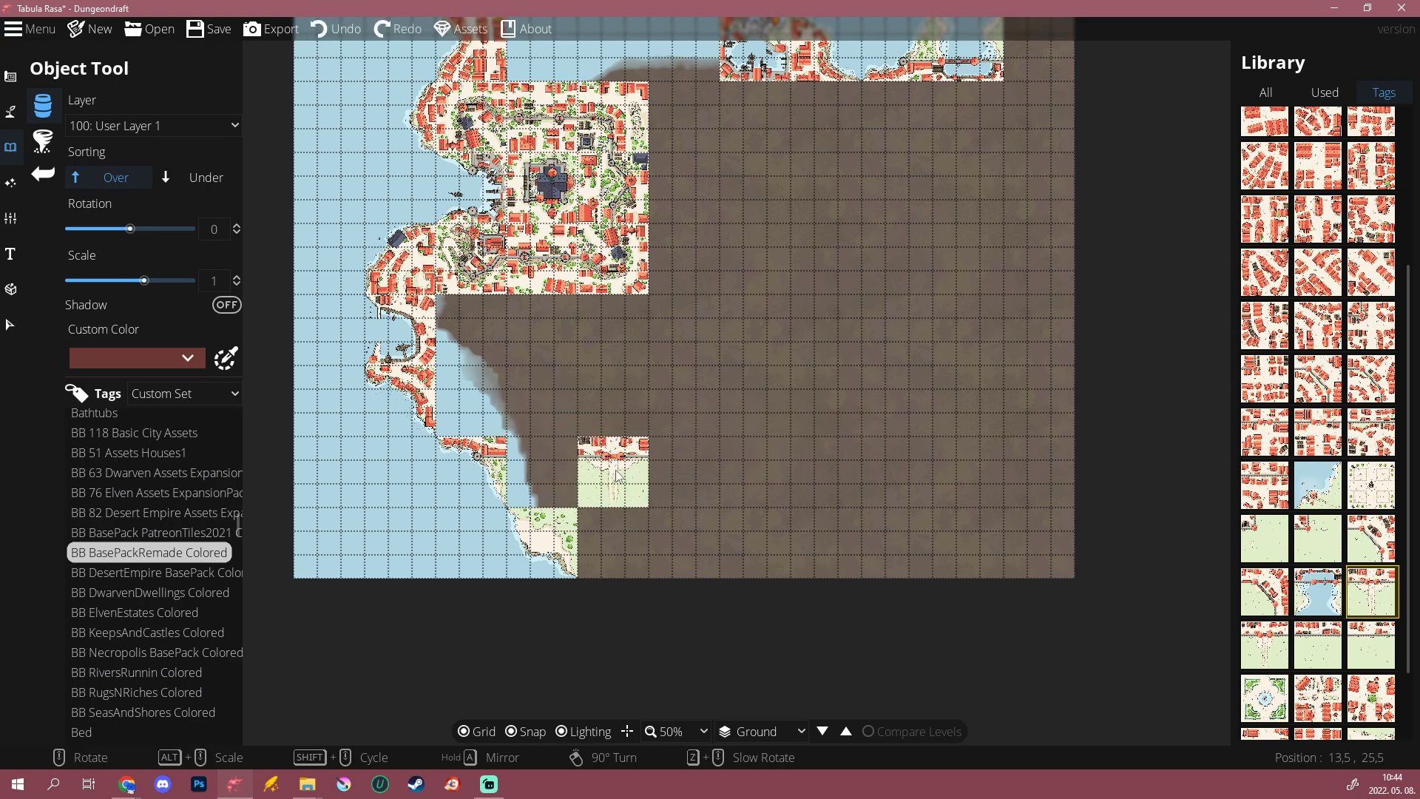
pyautogui.moveTo(681, 472); pyautogui.dragTo(531, 544)
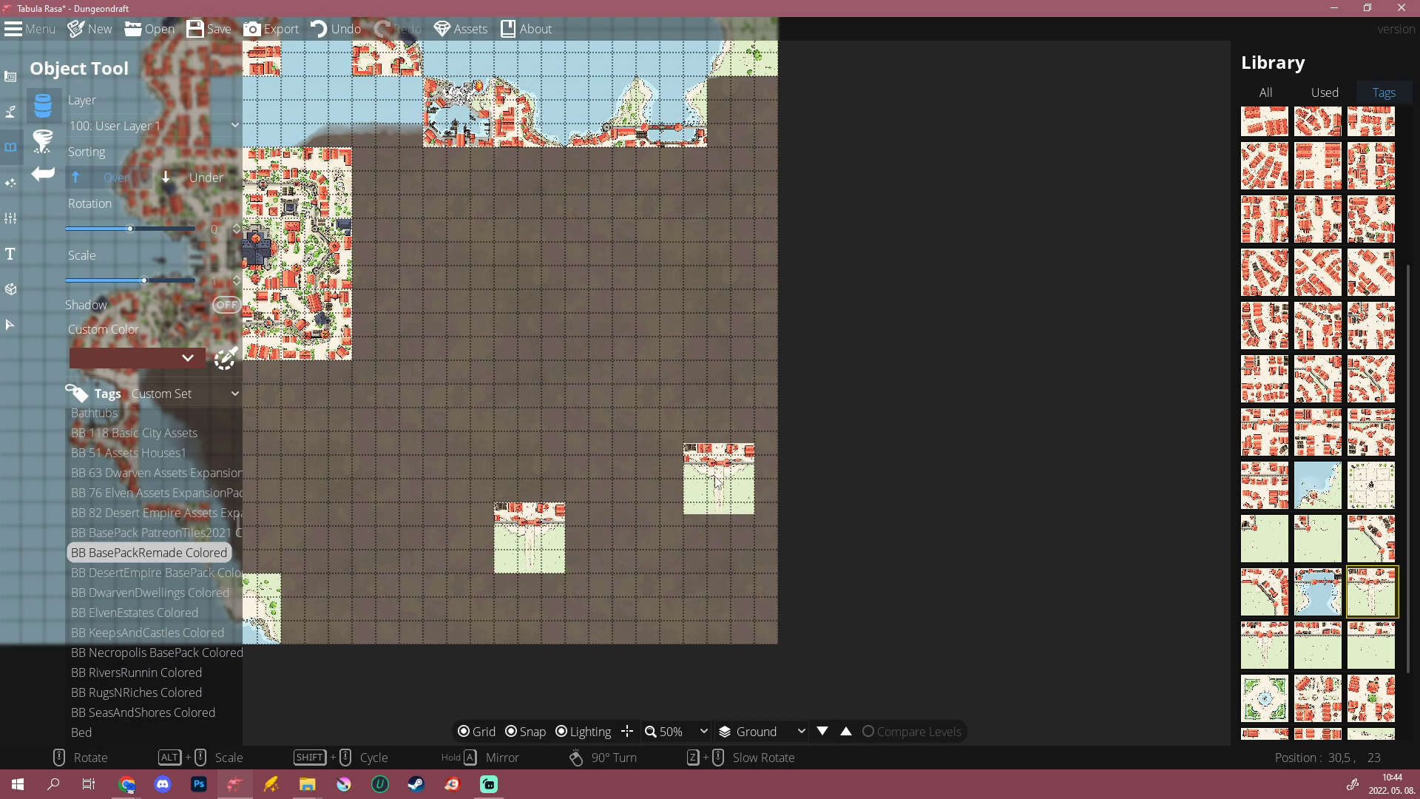
pyautogui.scroll(-2, 718, 485)
pyautogui.scroll(2, 729, 443)
pyautogui.click(1268, 648)
pyautogui.moveTo(671, 377); pyautogui.dragTo(719, 417)
pyautogui.scroll(-2, 720, 416)
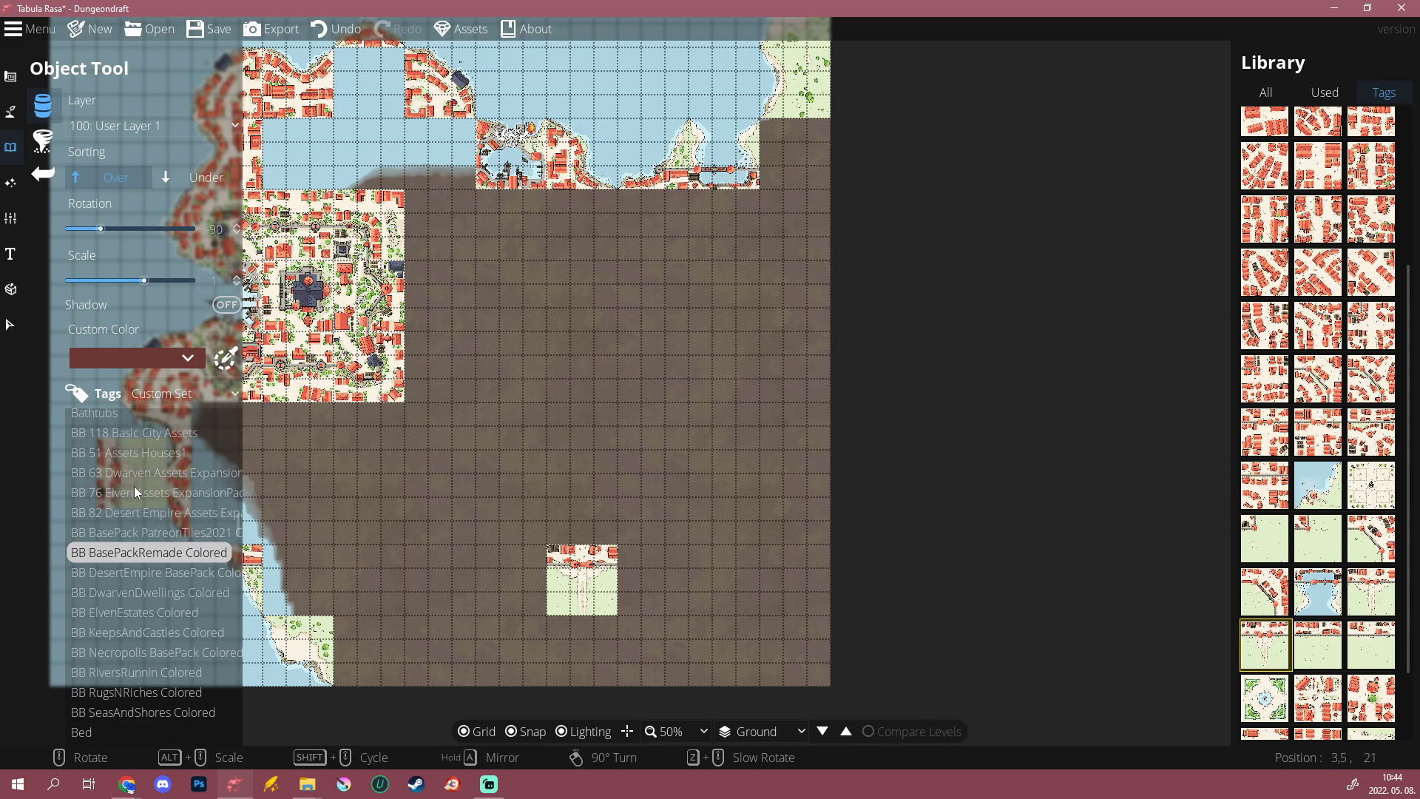
# Step: Pick the blue-roofed gatehouse tile from BB BasePack PatreonTiles2021 and compare it at rotation 0 beside the placed outer wall gate
pyautogui.click(134, 535)
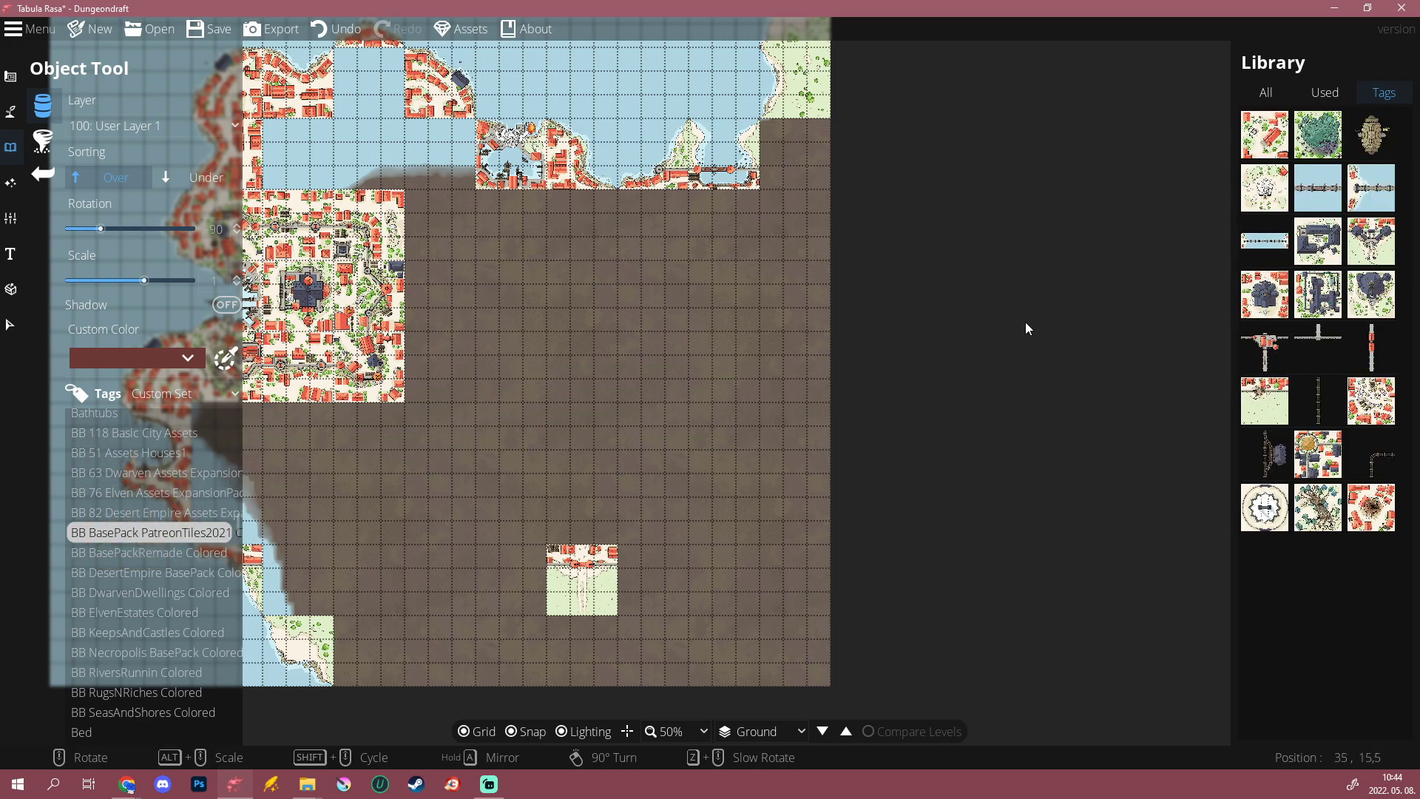
pyautogui.click(1378, 240)
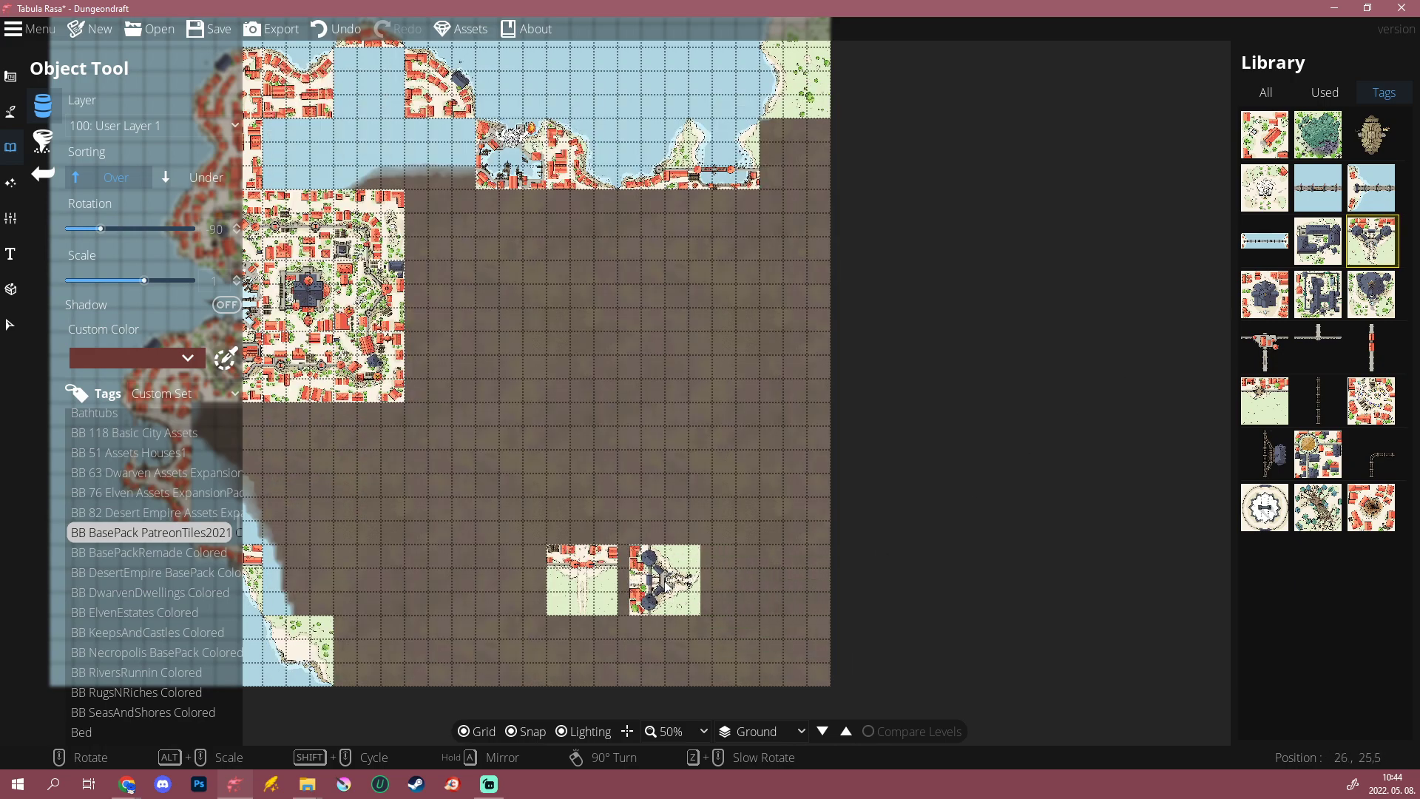
pyautogui.scroll(4, 658, 581)
pyautogui.scroll(-1, 657, 582)
pyautogui.scroll(1, 657, 586)
pyautogui.scroll(4, 658, 586)
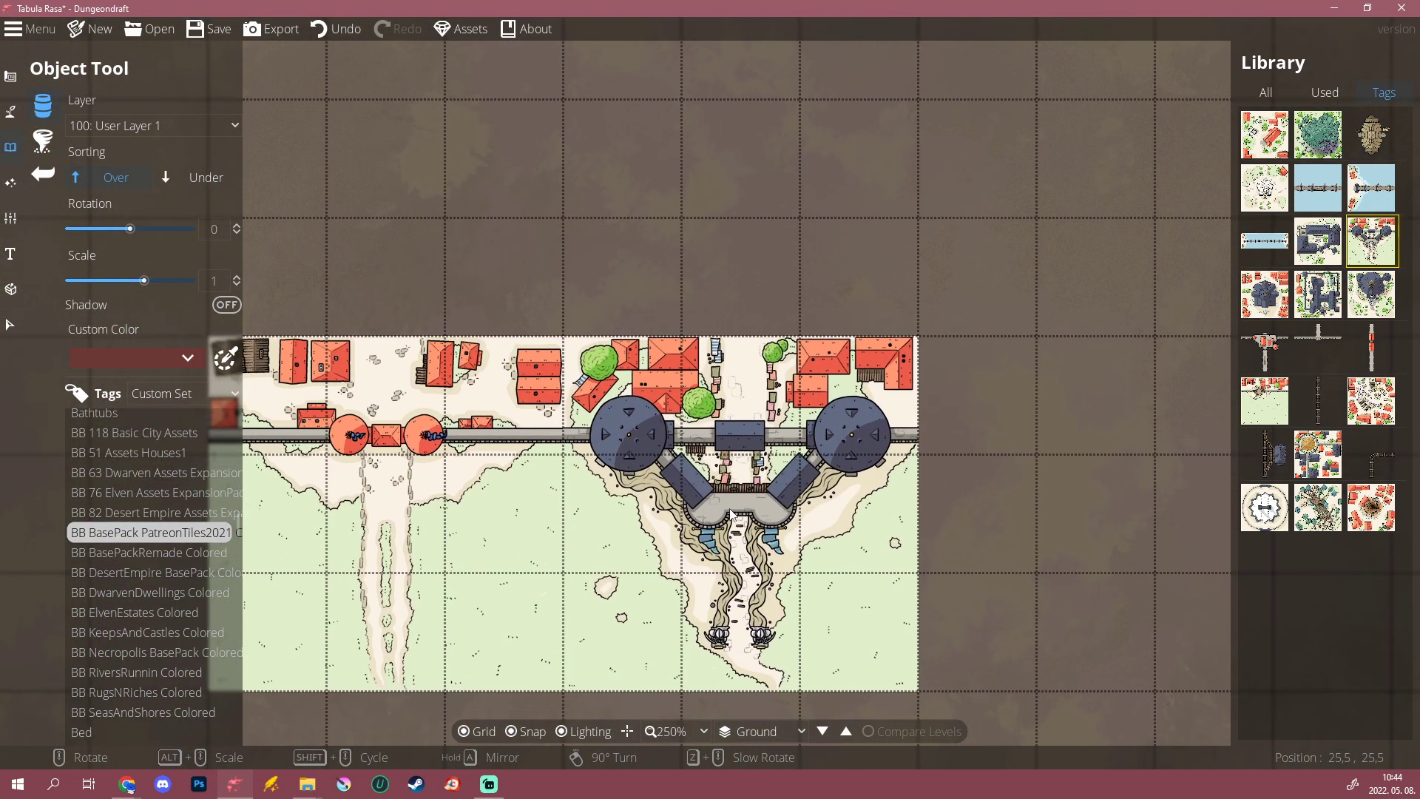
# Step: Place the blue-roofed gatehouse tile, rotated to -90, on the map's eastern edge at position 31.5, 13.5
pyautogui.scroll(-7, 731, 516)
pyautogui.moveTo(777, 287); pyautogui.dragTo(718, 359)
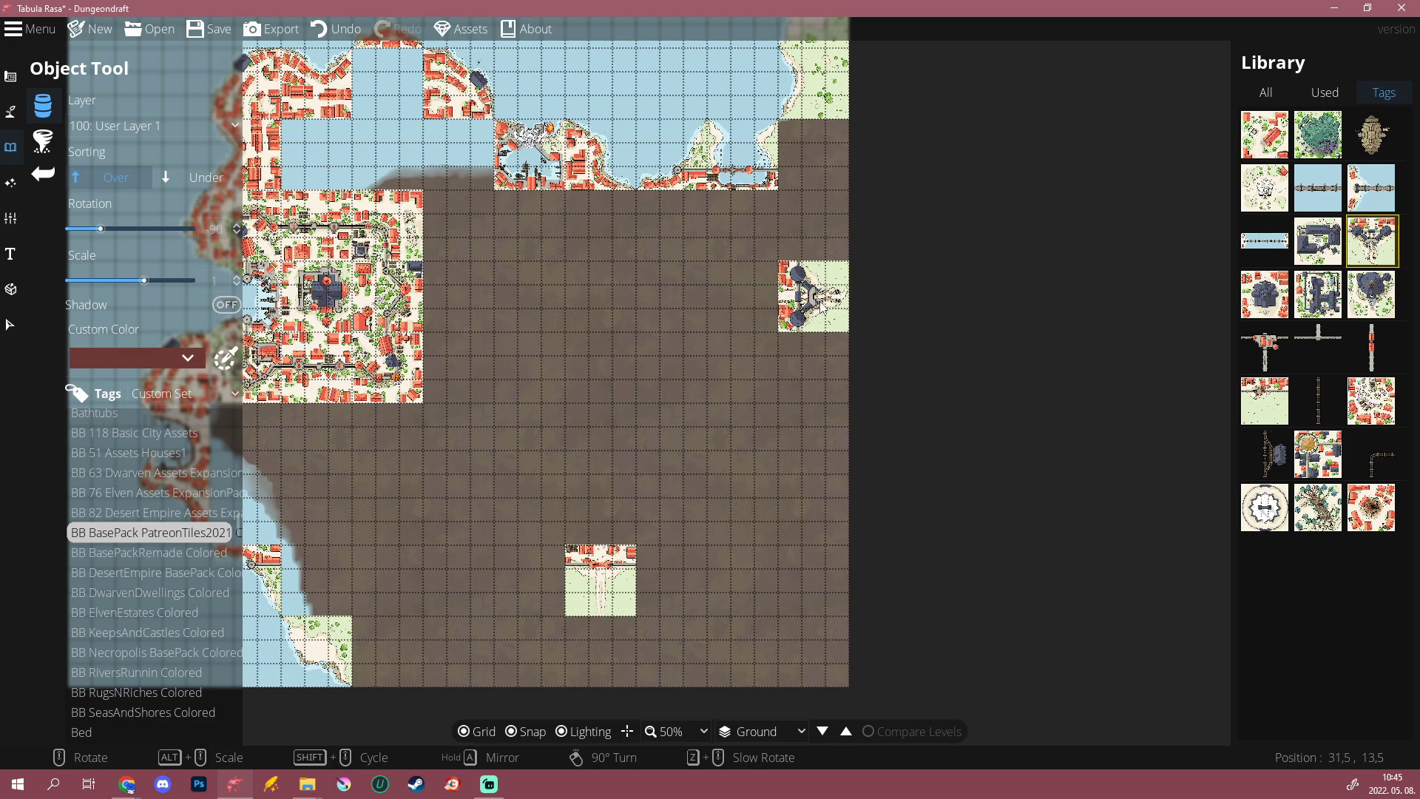
pyautogui.scroll(-2, 602, 476)
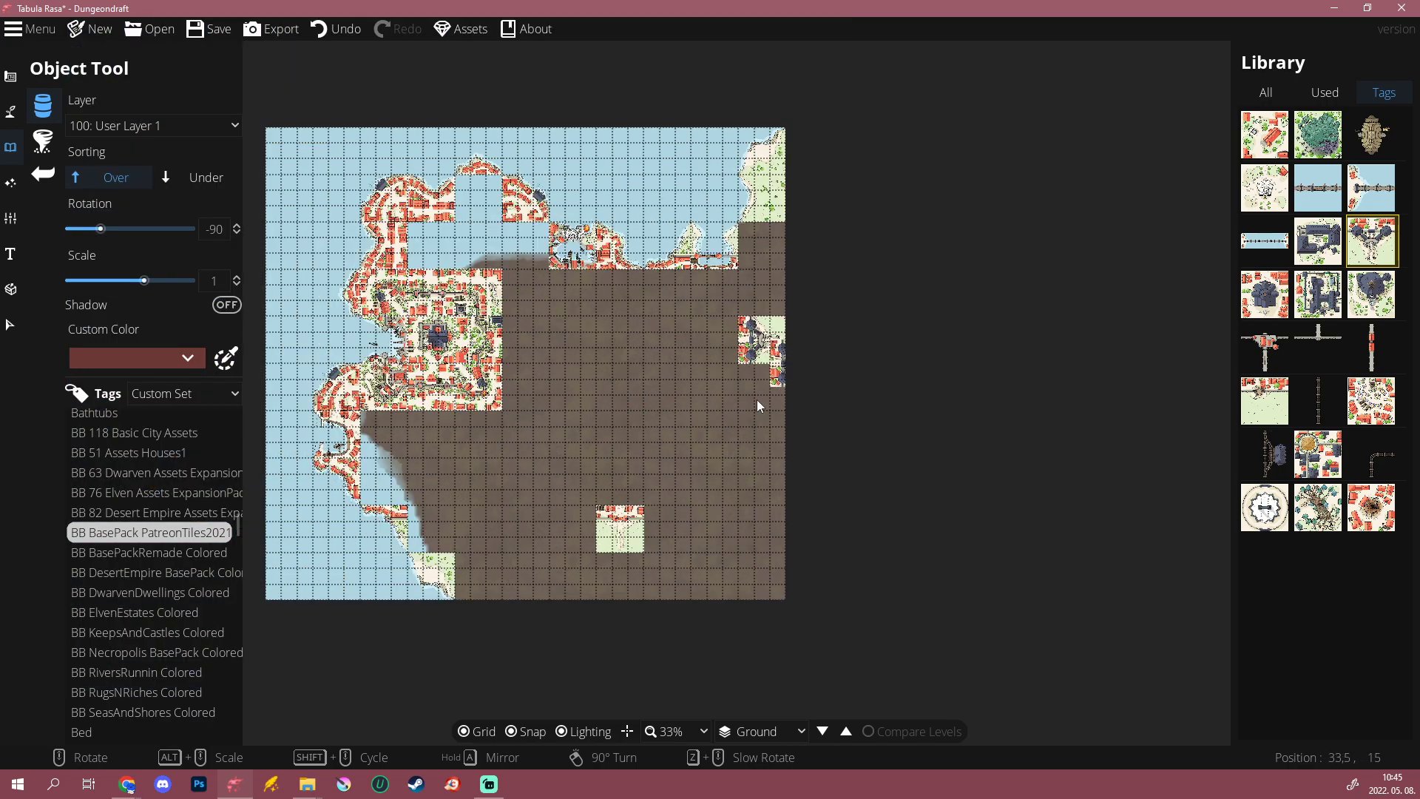
# Step: Show the BB BasePackRemade Colored tiles in the object library and pick an inner wall tile
pyautogui.scroll(2, 560, 490)
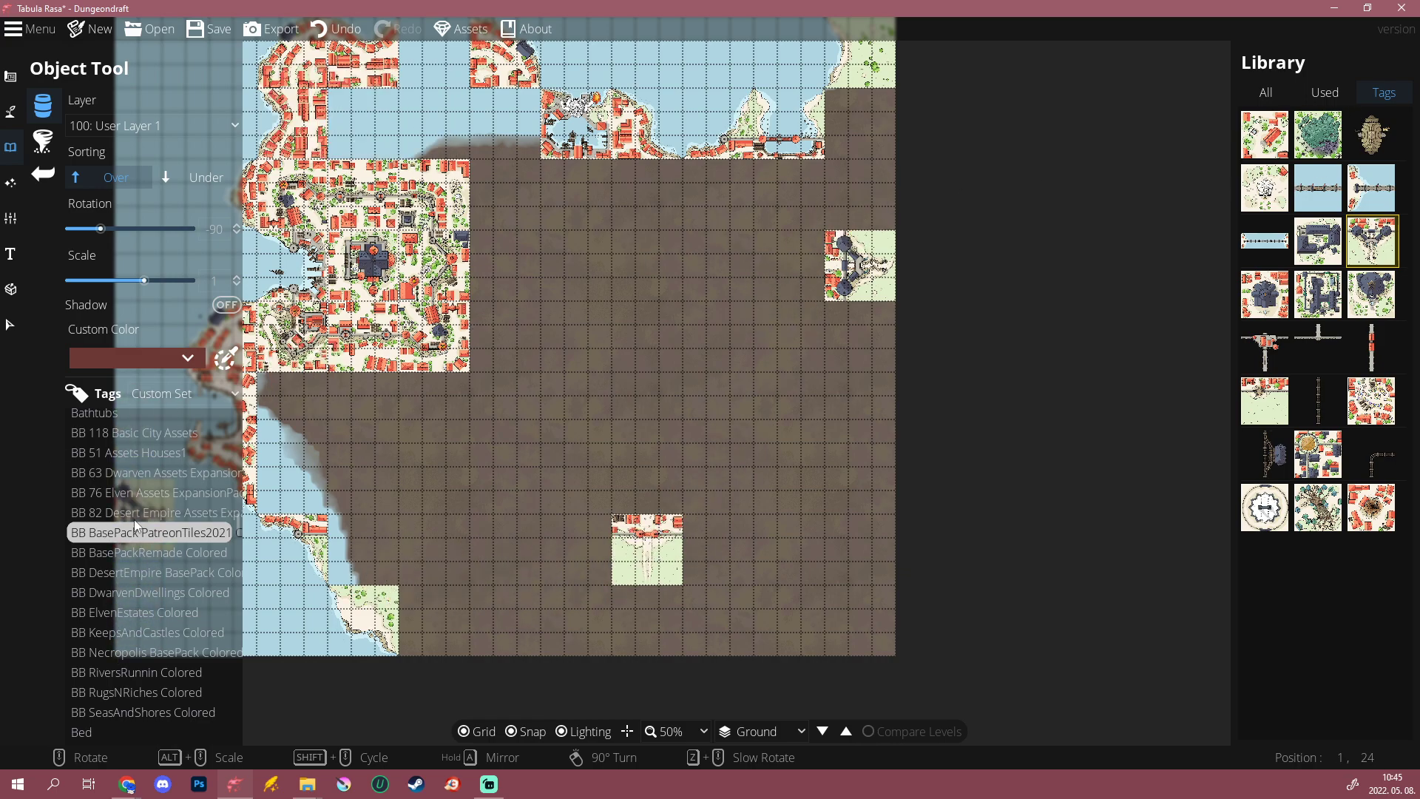
pyautogui.click(131, 553)
pyautogui.moveTo(1321, 315)
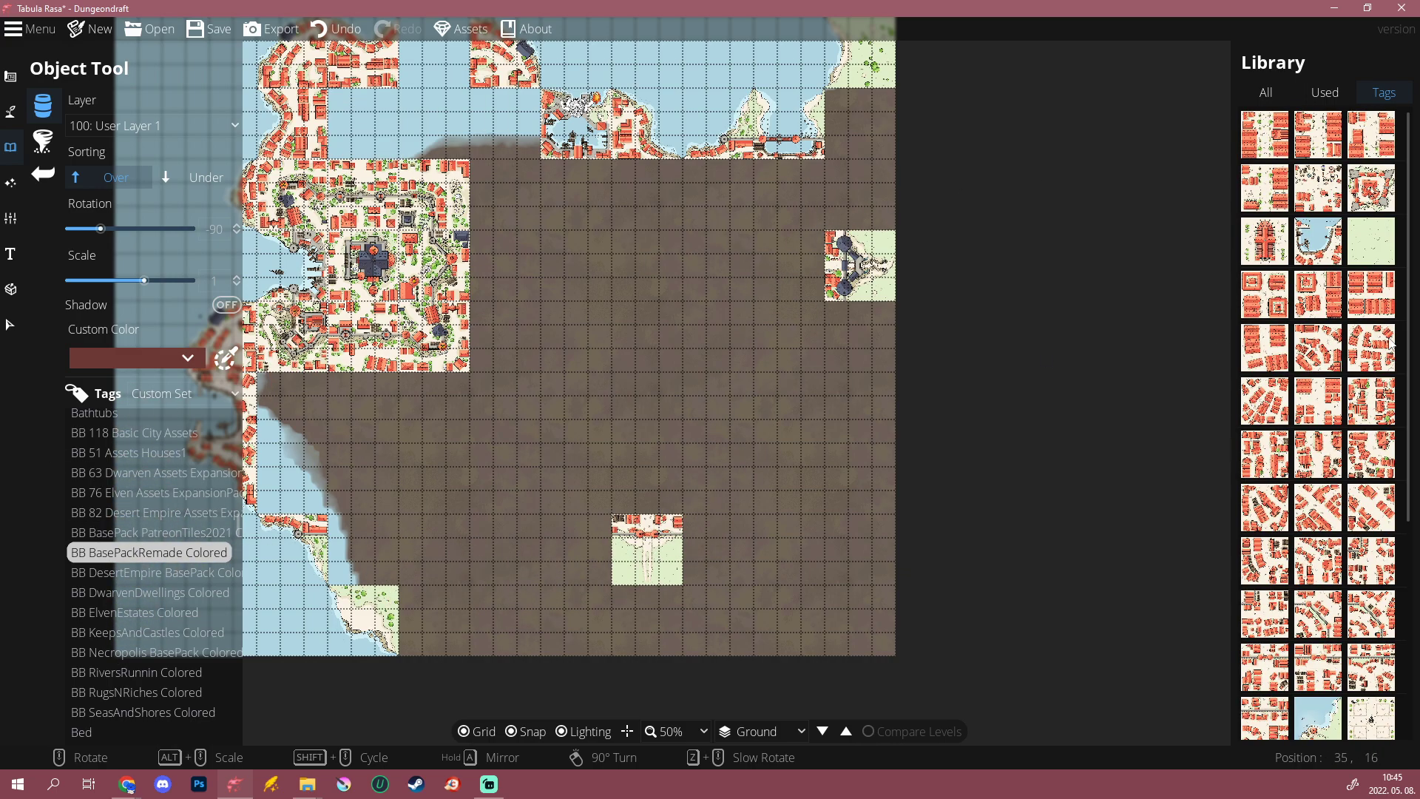
pyautogui.scroll(-4, 1323, 322)
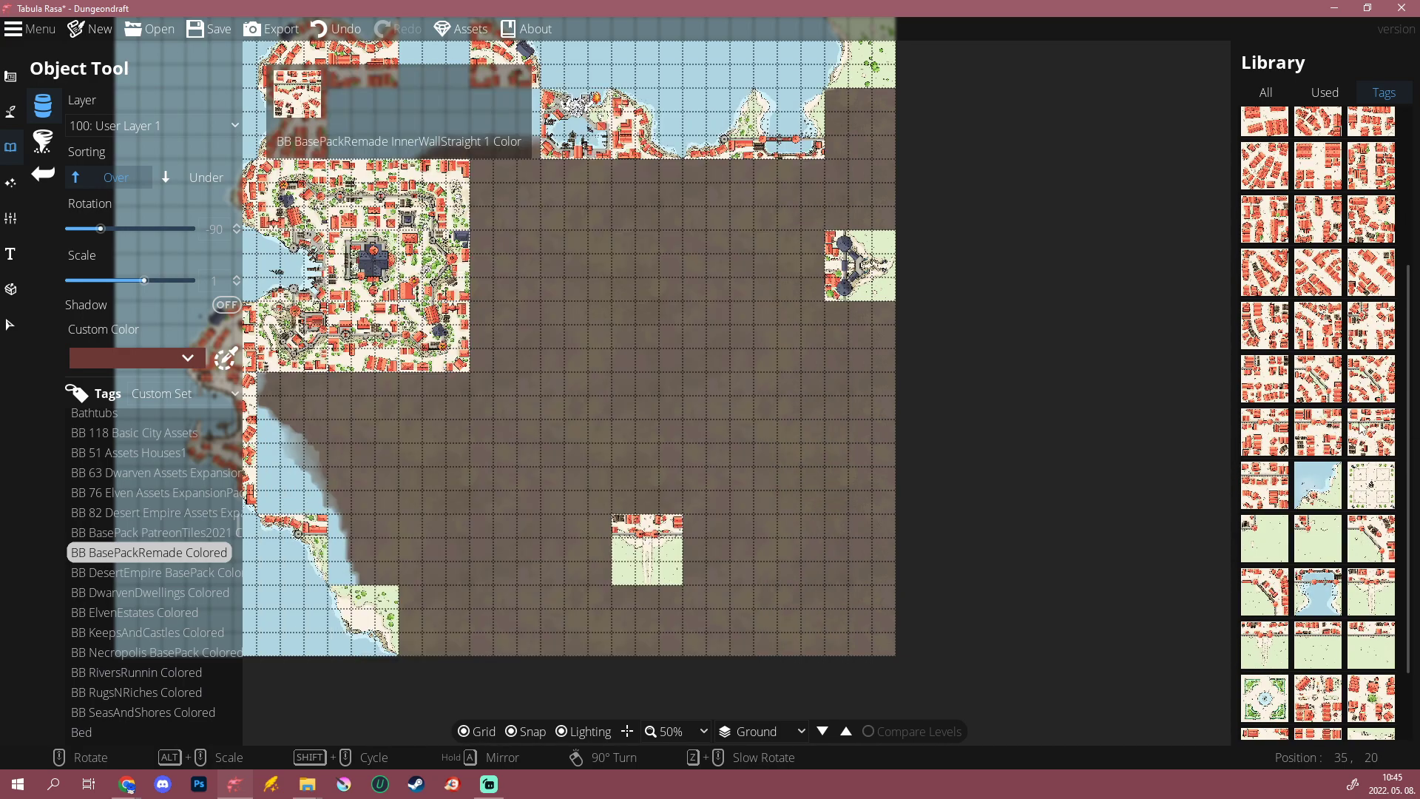
pyautogui.click(1363, 436)
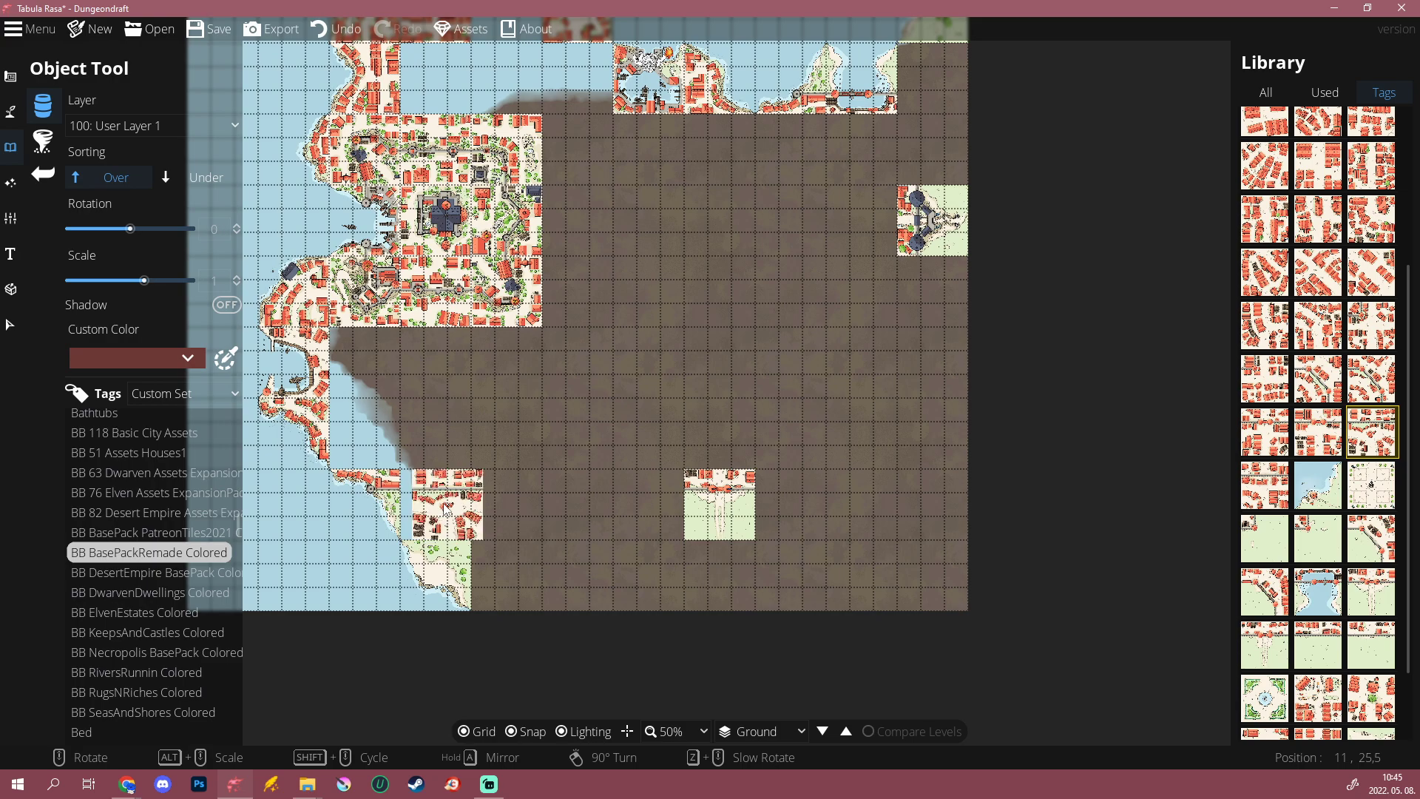
# Step: Place the OuterWallStraight 1 tile at rotation 0 directly east of the coastal wall tile on the southwest shore
pyautogui.scroll(3, 511, 430)
pyautogui.moveTo(522, 435); pyautogui.dragTo(700, 468)
pyautogui.scroll(-2, 688, 460)
pyautogui.moveTo(587, 429); pyautogui.dragTo(450, 454)
pyautogui.scroll(-1, 582, 437)
pyautogui.scroll(-2, 582, 437)
pyautogui.scroll(2, 446, 484)
pyautogui.scroll(4, 489, 511)
pyautogui.scroll(-1, 503, 502)
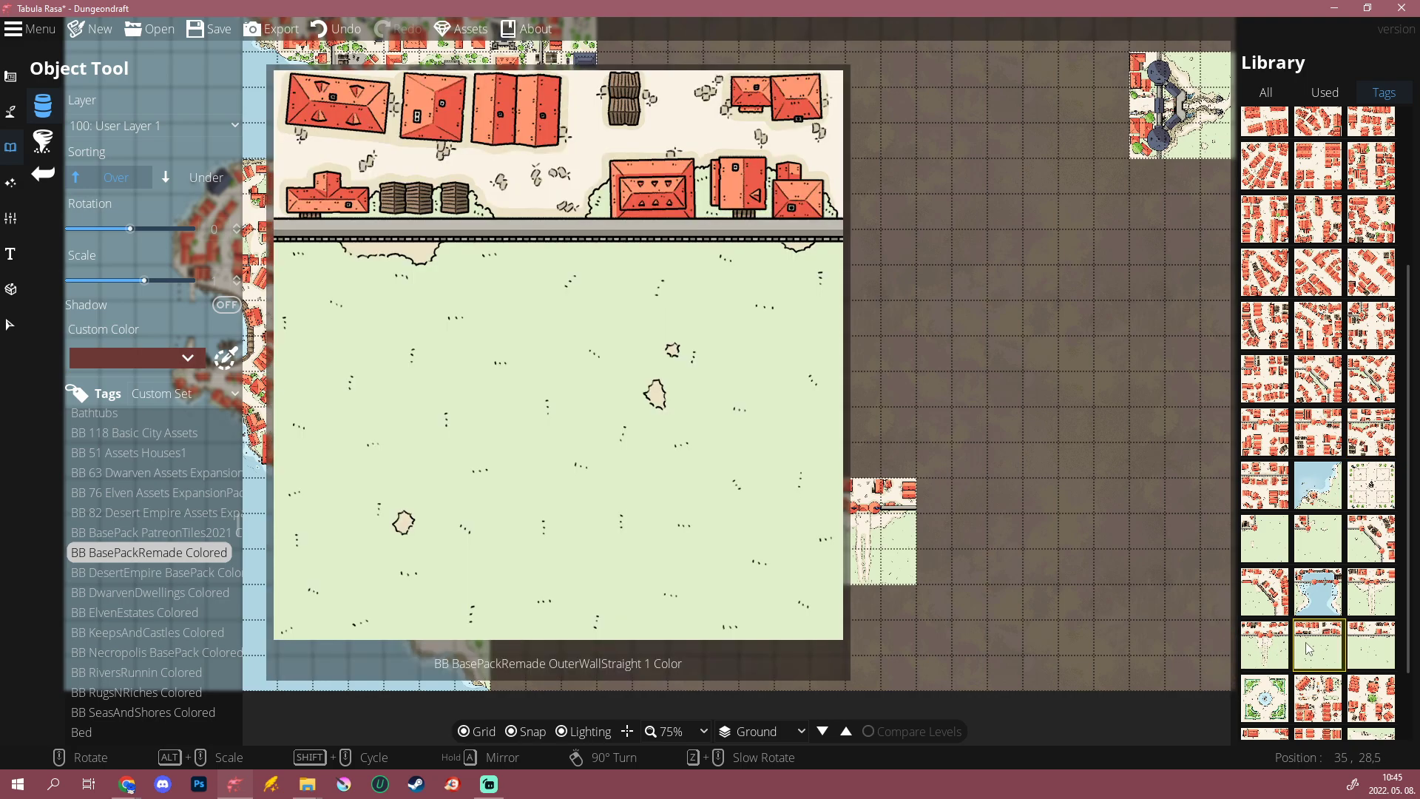
pyautogui.click(1318, 643)
pyautogui.click(438, 527)
# Step: Extend the outer wall eastward to the southern gate with alternating straight outer wall tiles at rotation 0
pyautogui.click(1355, 644)
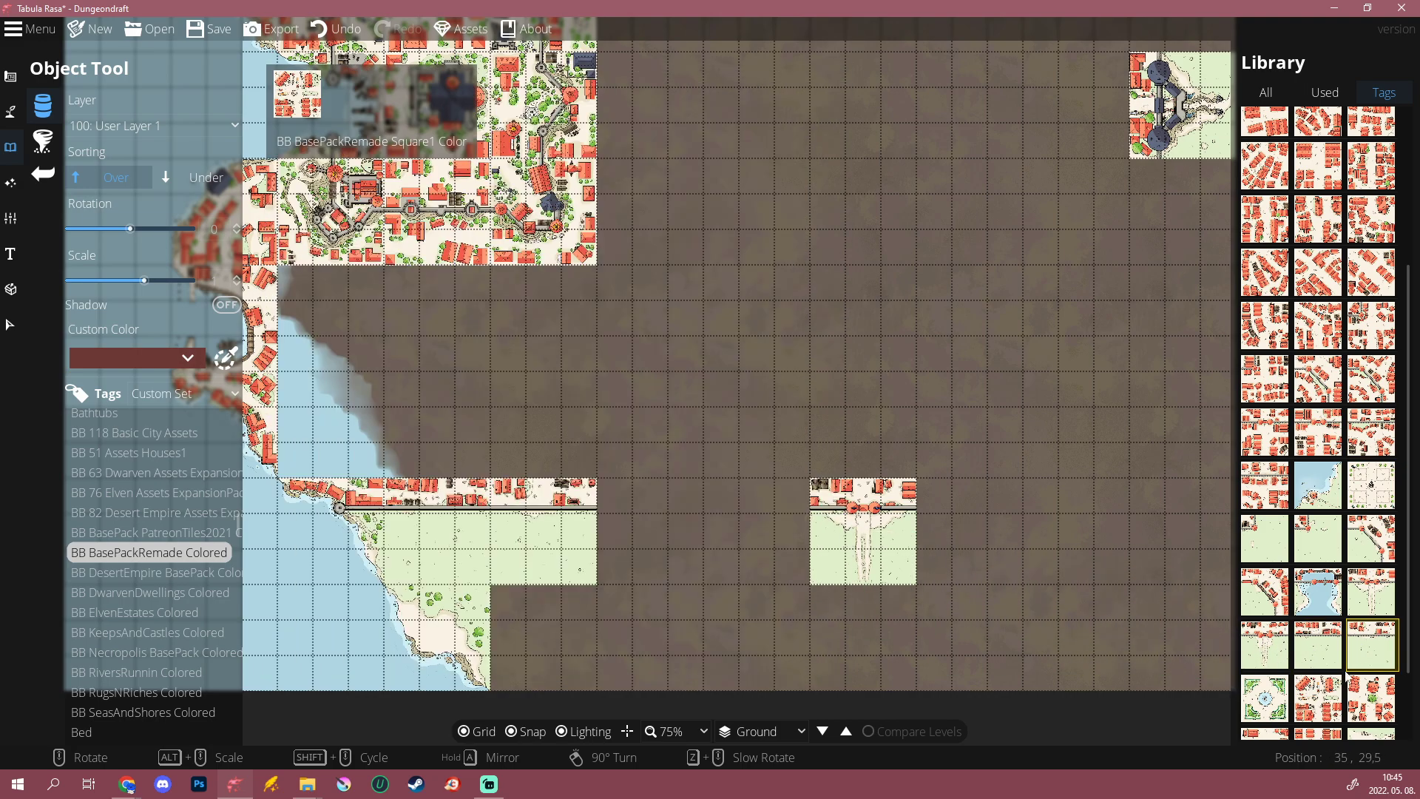
pyautogui.moveTo(1324, 653)
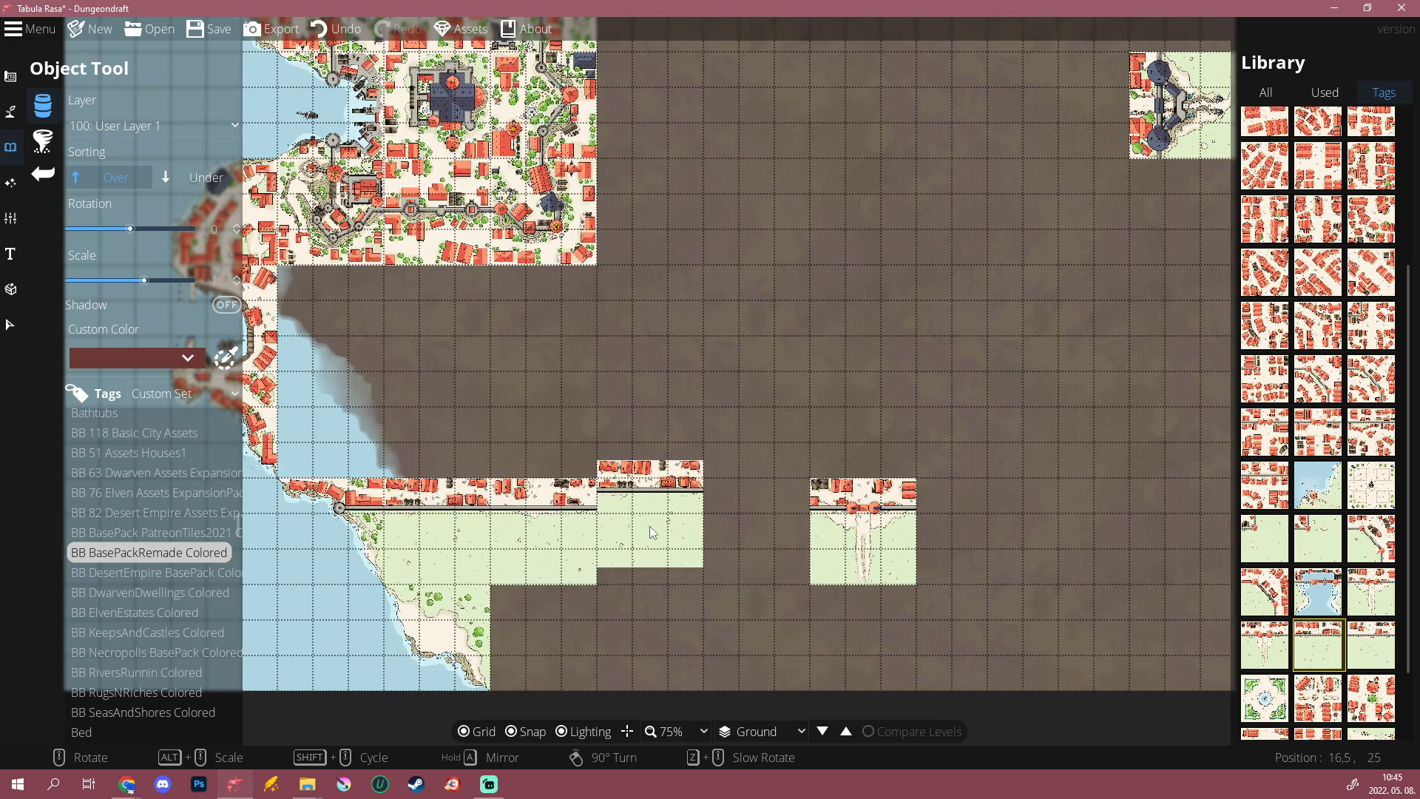
pyautogui.click(651, 526)
pyautogui.click(1386, 645)
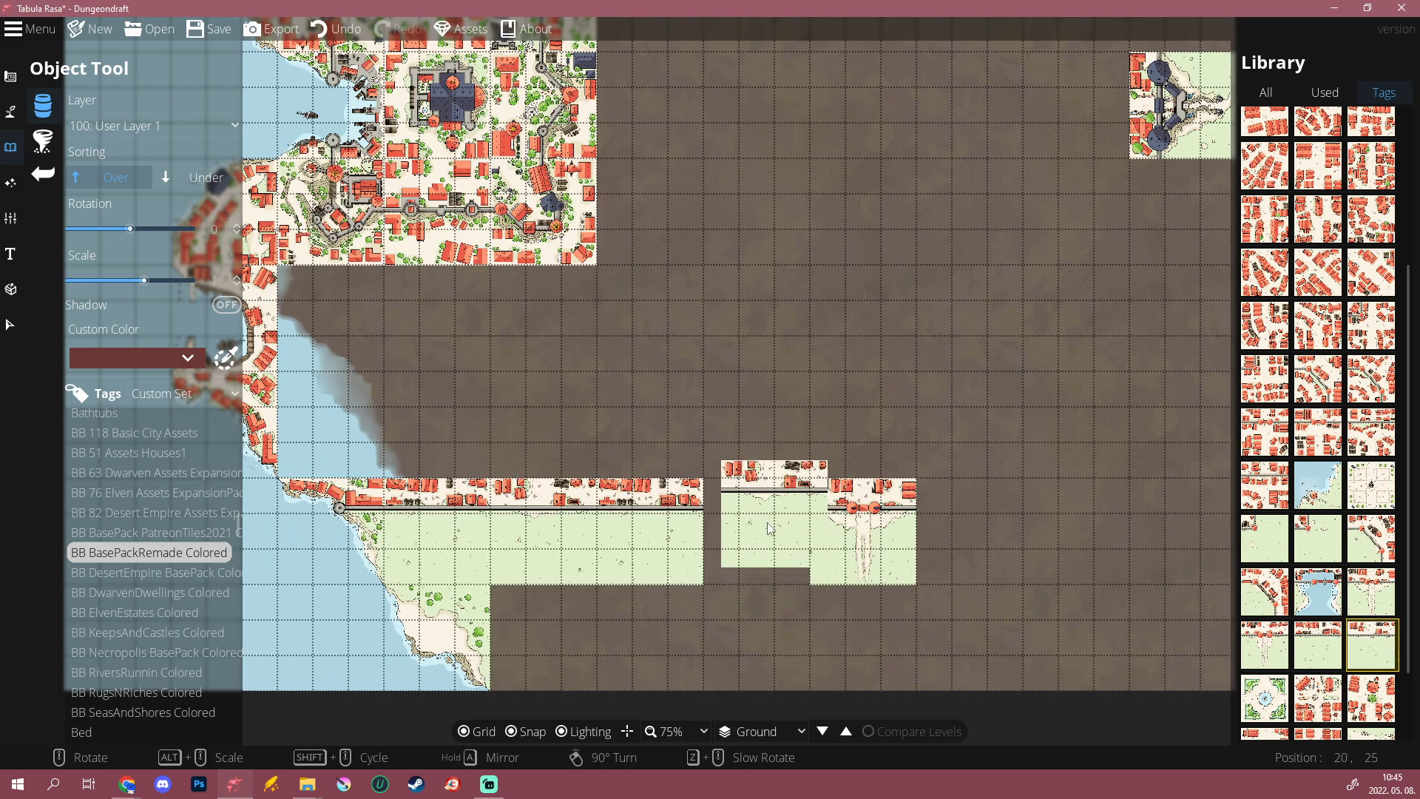
pyautogui.click(761, 527)
pyautogui.scroll(-3, 718, 642)
pyautogui.scroll(3, 492, 593)
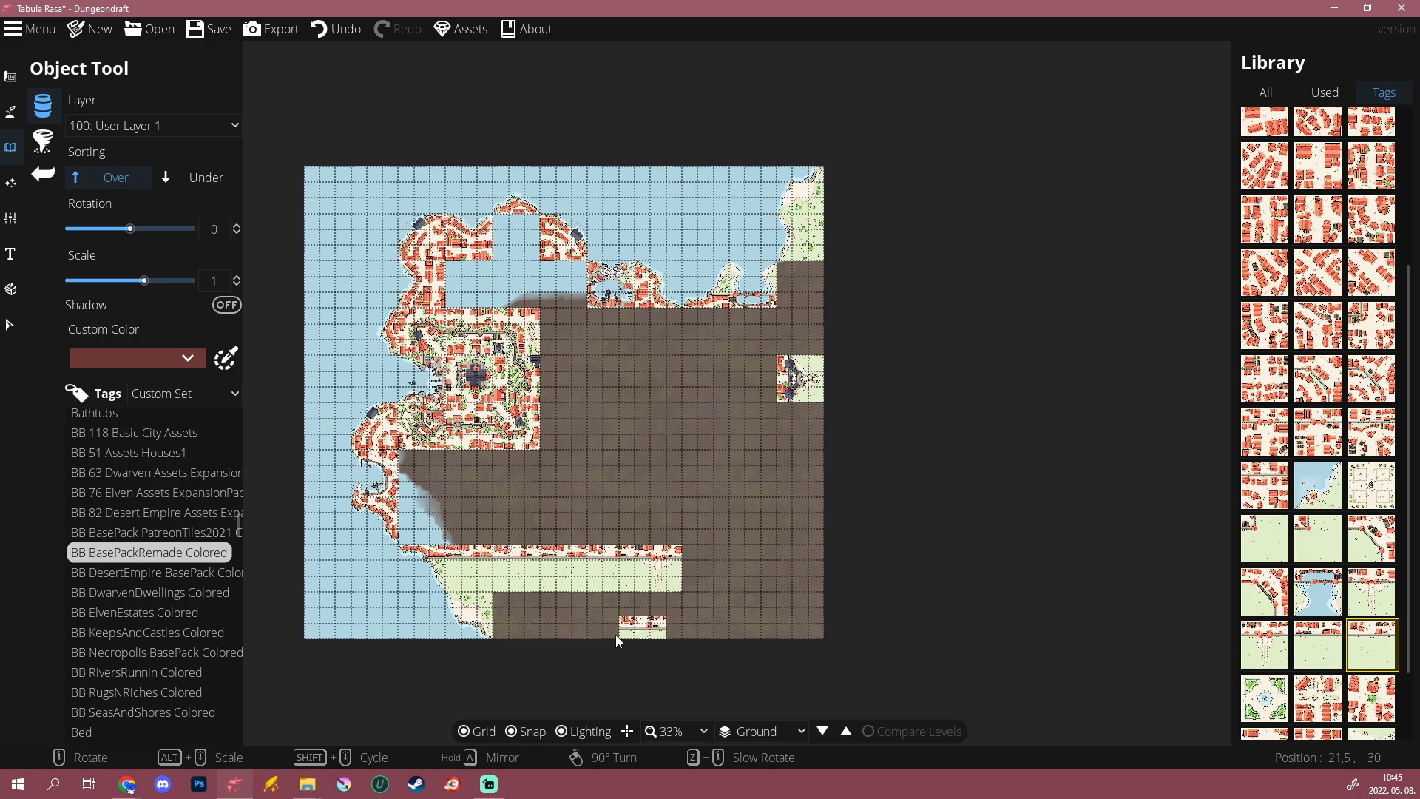
# Step: Undo and re-place the straight outer wall tile immediately west of the southern gate
pyautogui.hotkey('ctrl', 'z')
pyautogui.scroll(2, 631, 532)
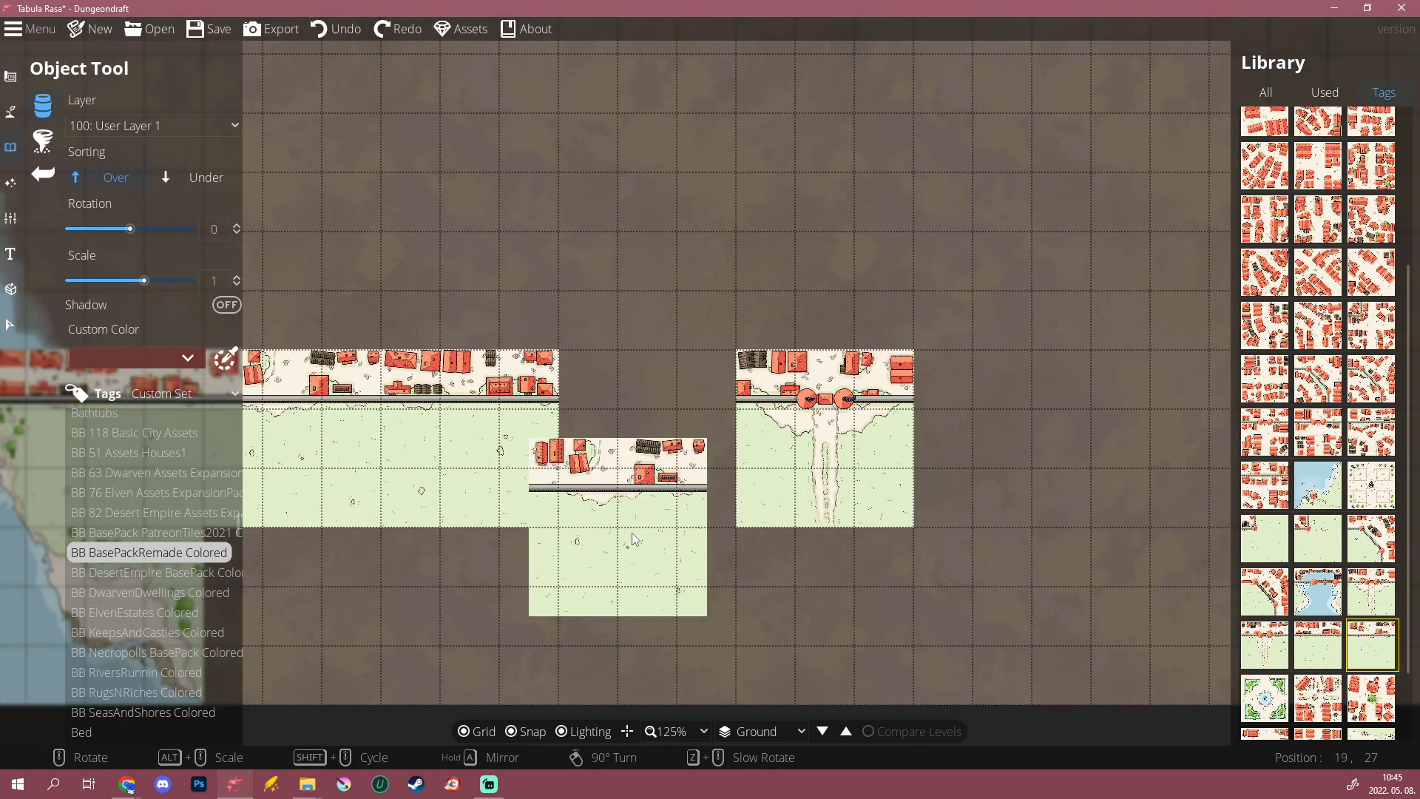
pyautogui.click(654, 439)
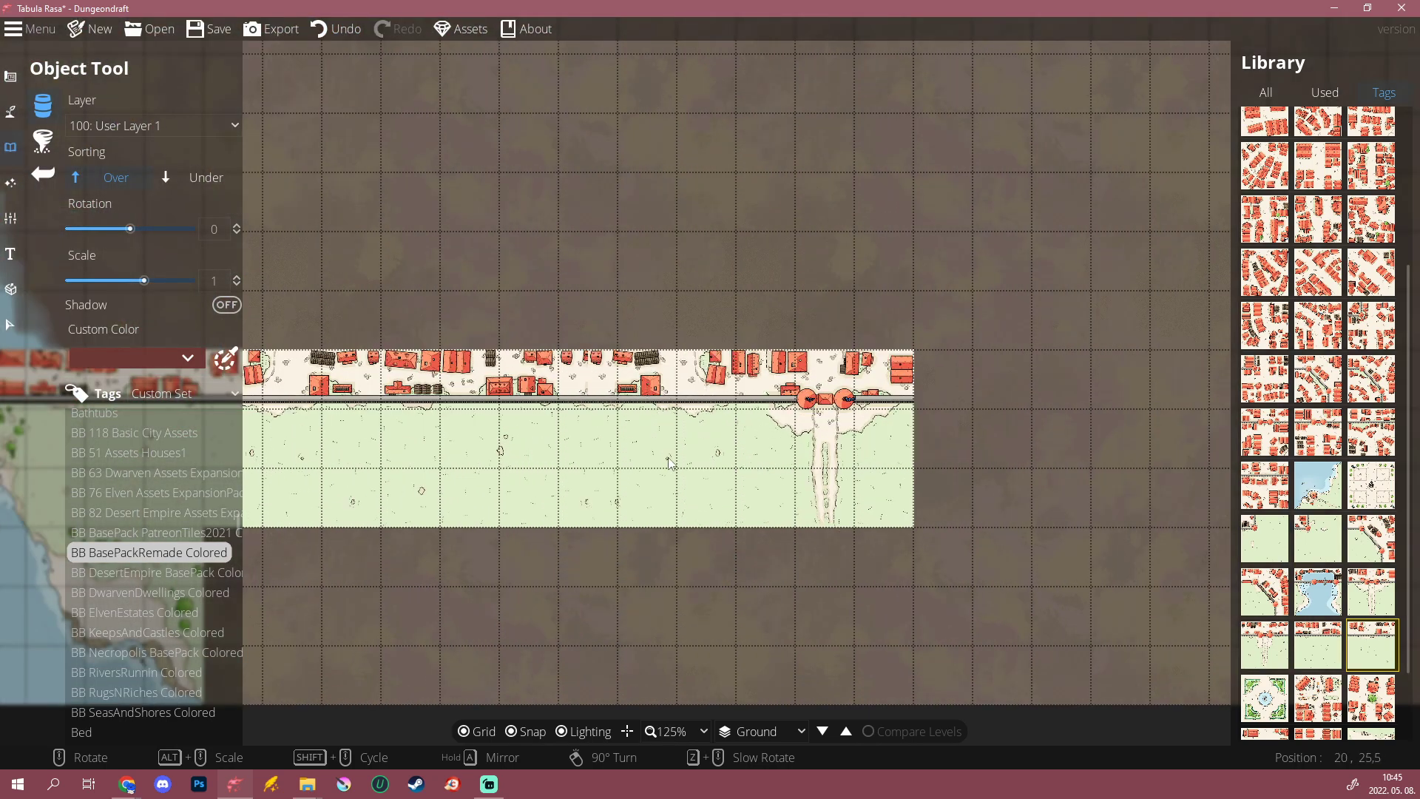
pyautogui.scroll(-3, 654, 439)
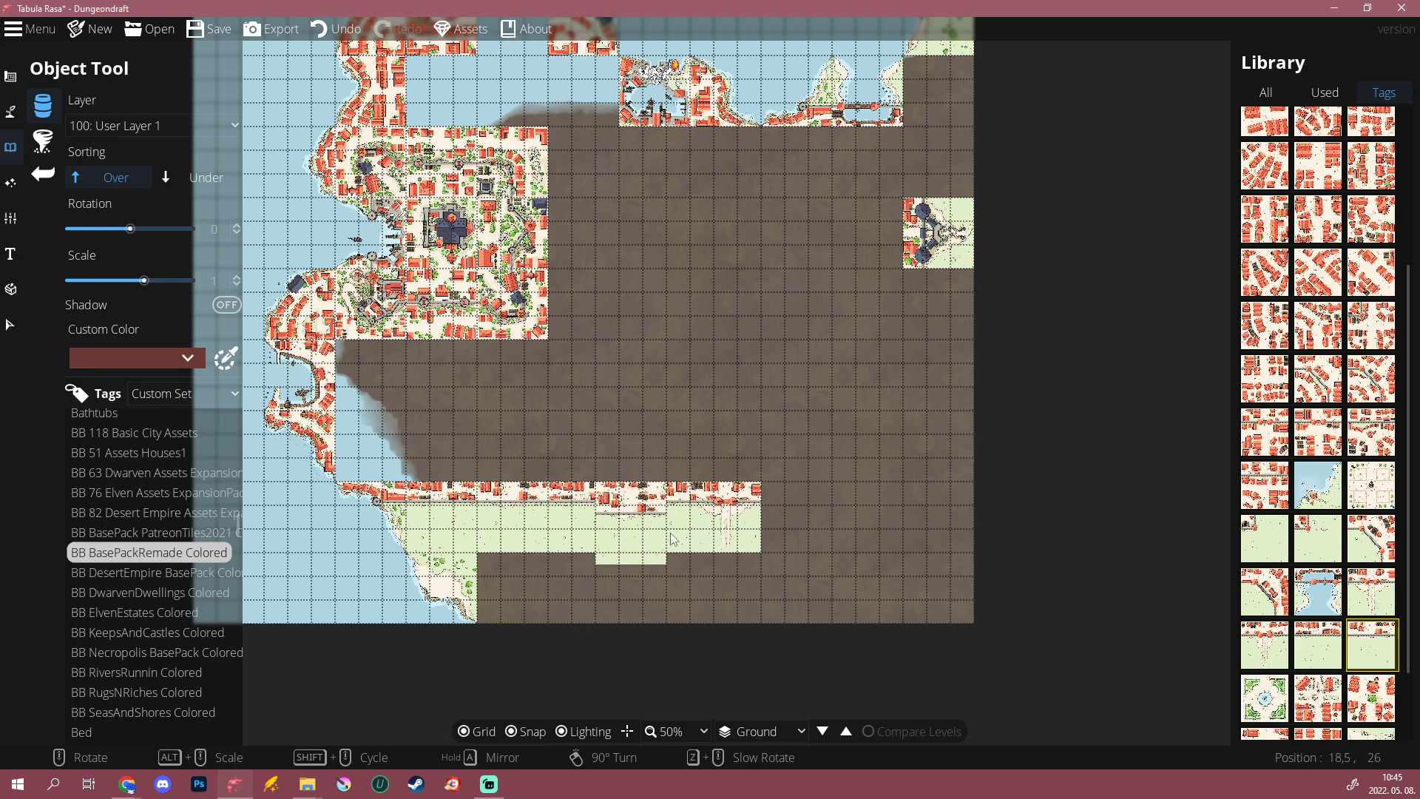
pyautogui.scroll(2, 636, 543)
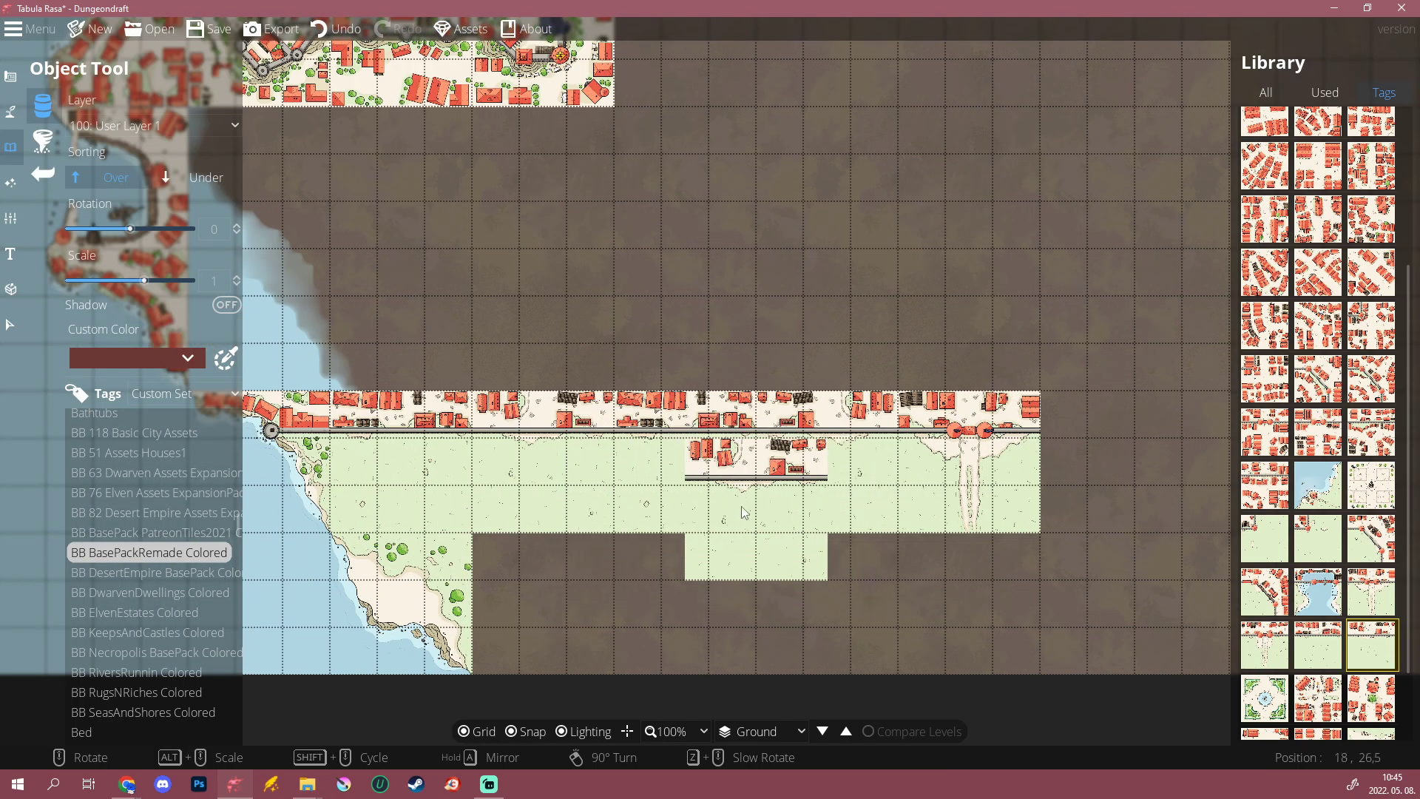
pyautogui.hotkey('ctrl', 'z')
pyautogui.click(831, 471)
# Step: Pick the OuterWallStraight 1 tile and undo the wall tiles placed between the first straight wall tile and the southern gate
pyautogui.moveTo(918, 589); pyautogui.dragTo(505, 576)
pyautogui.click(1305, 644)
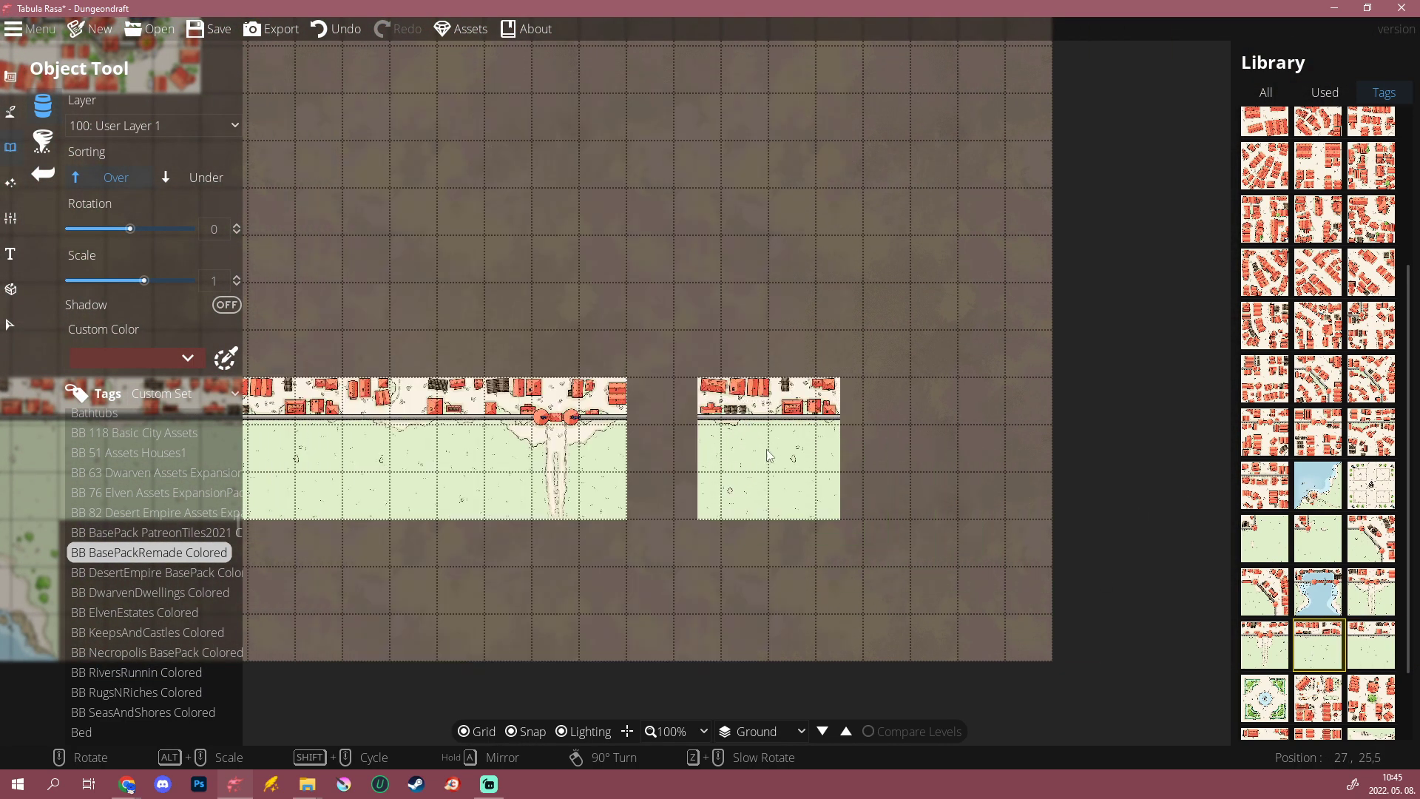
pyautogui.scroll(-3, 747, 299)
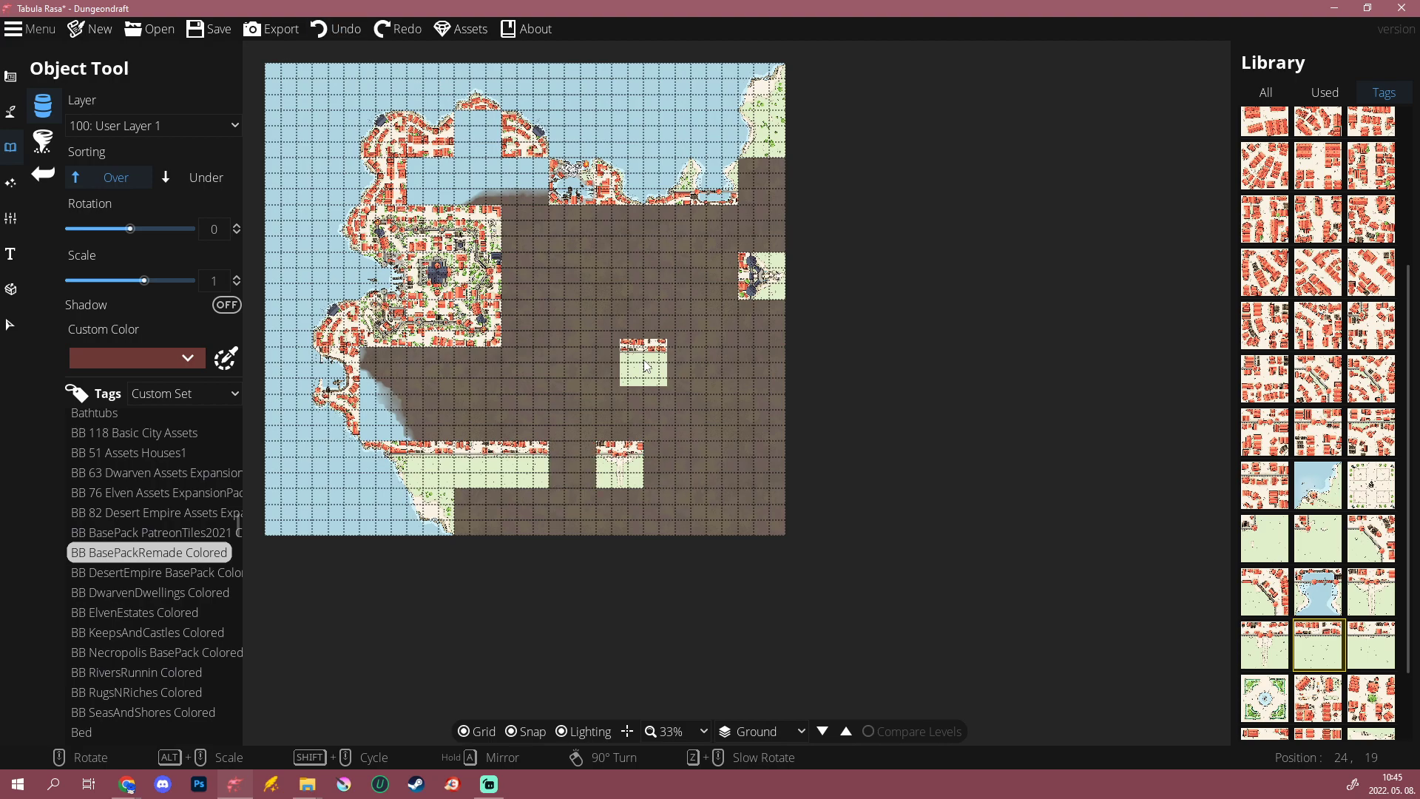
pyautogui.scroll(3, 630, 376)
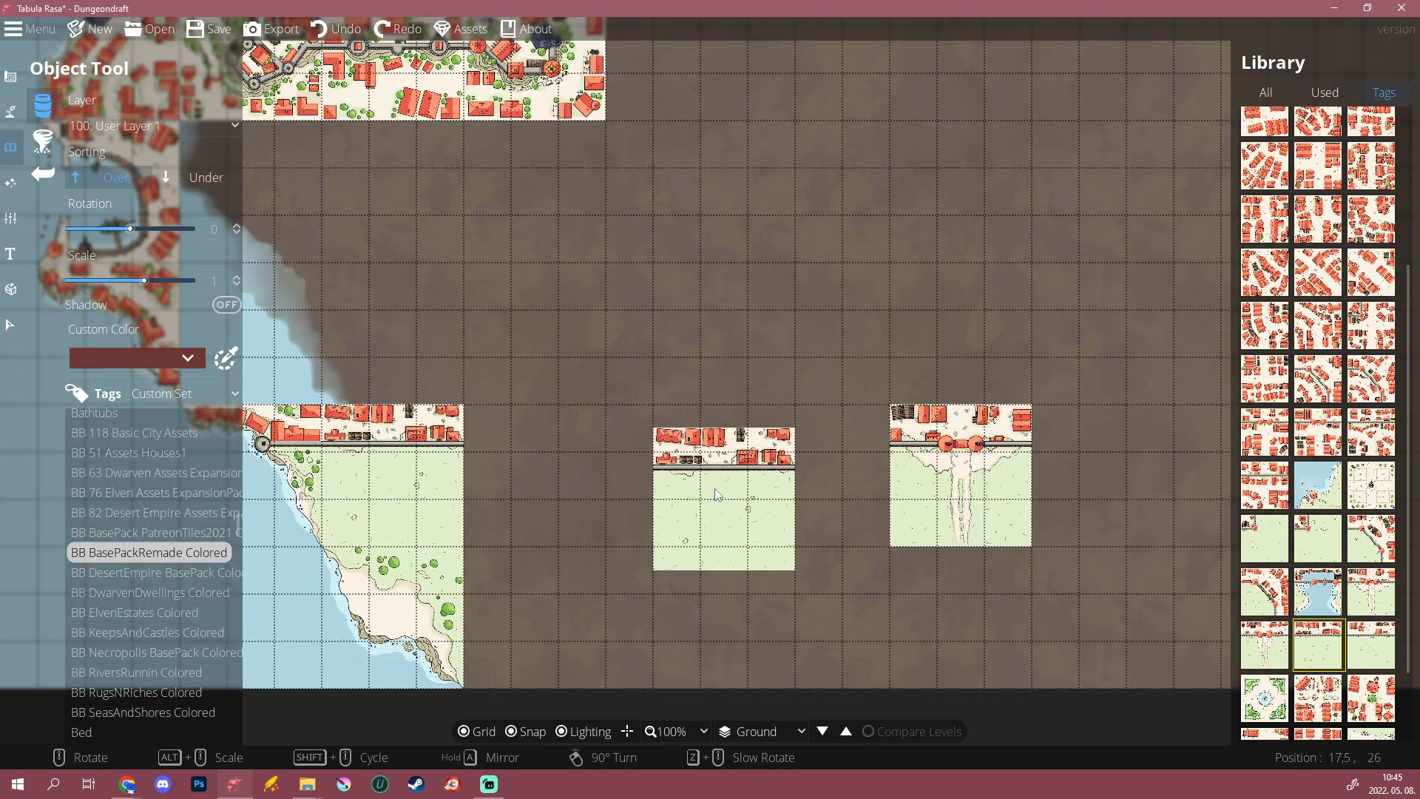
# Step: Switch to the Path Tool, pick the grey city wall path with half-round towers and turn off snapping
pyautogui.click(12, 112)
pyautogui.click(44, 213)
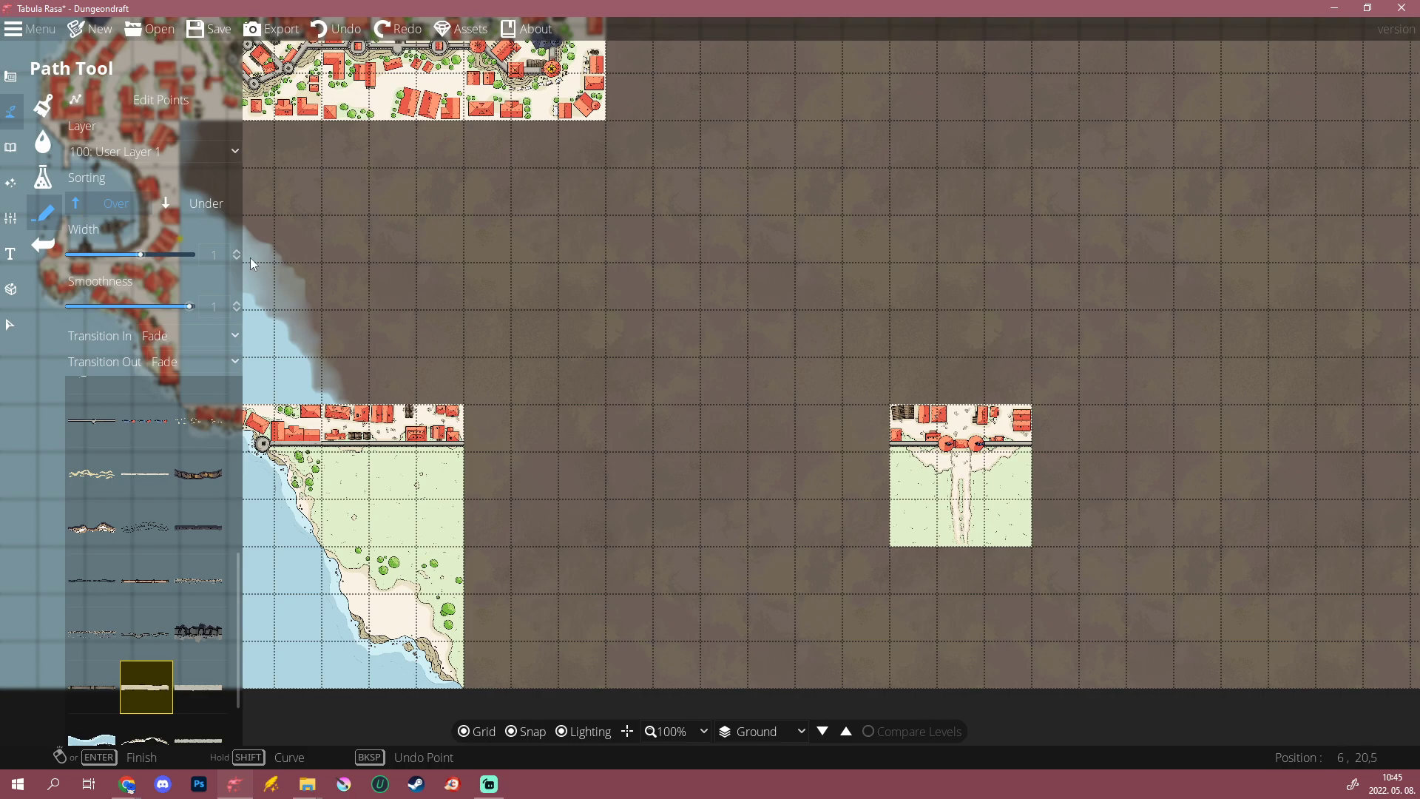
pyautogui.scroll(-1, 151, 665)
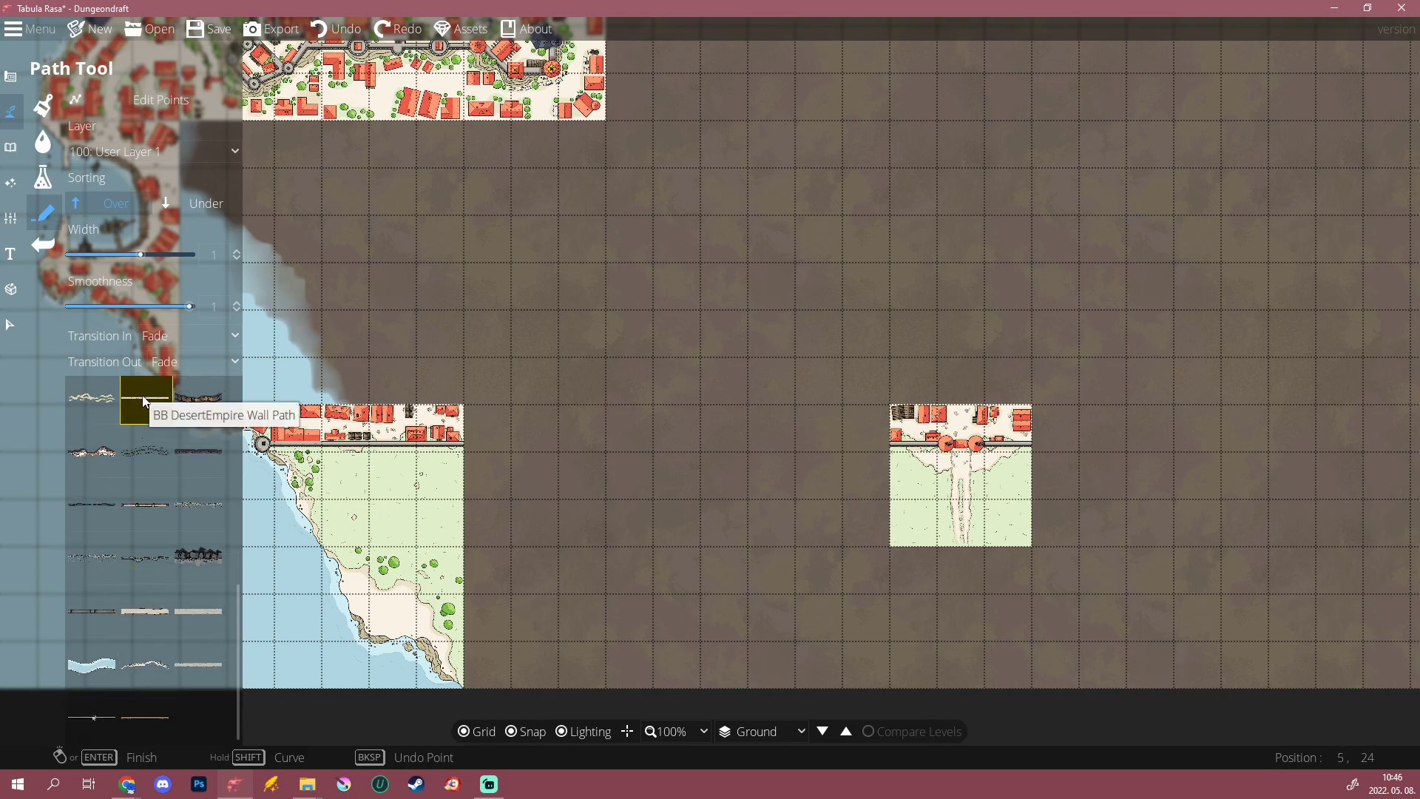
pyautogui.scroll(3, 155, 454)
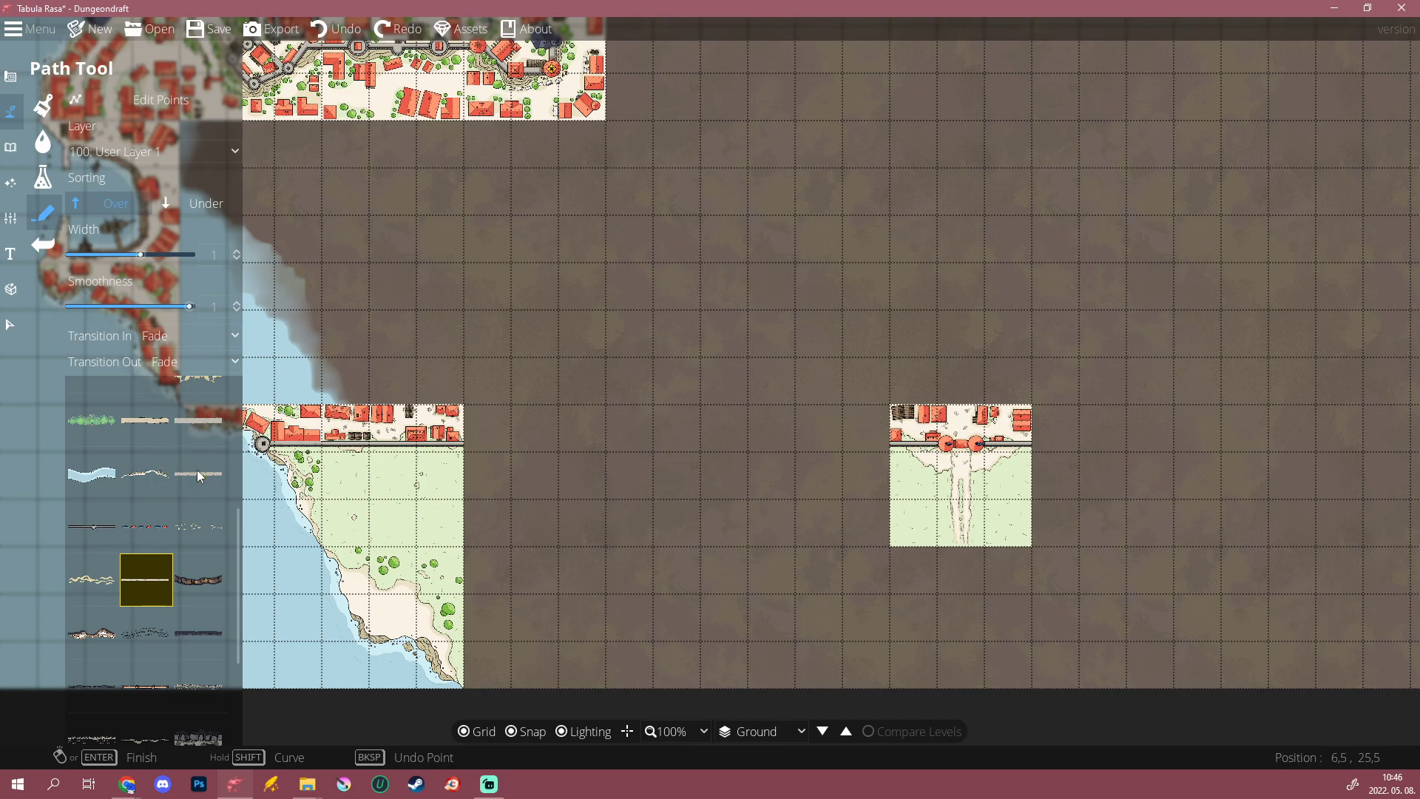
pyautogui.scroll(1, 201, 476)
pyautogui.scroll(5, 473, 481)
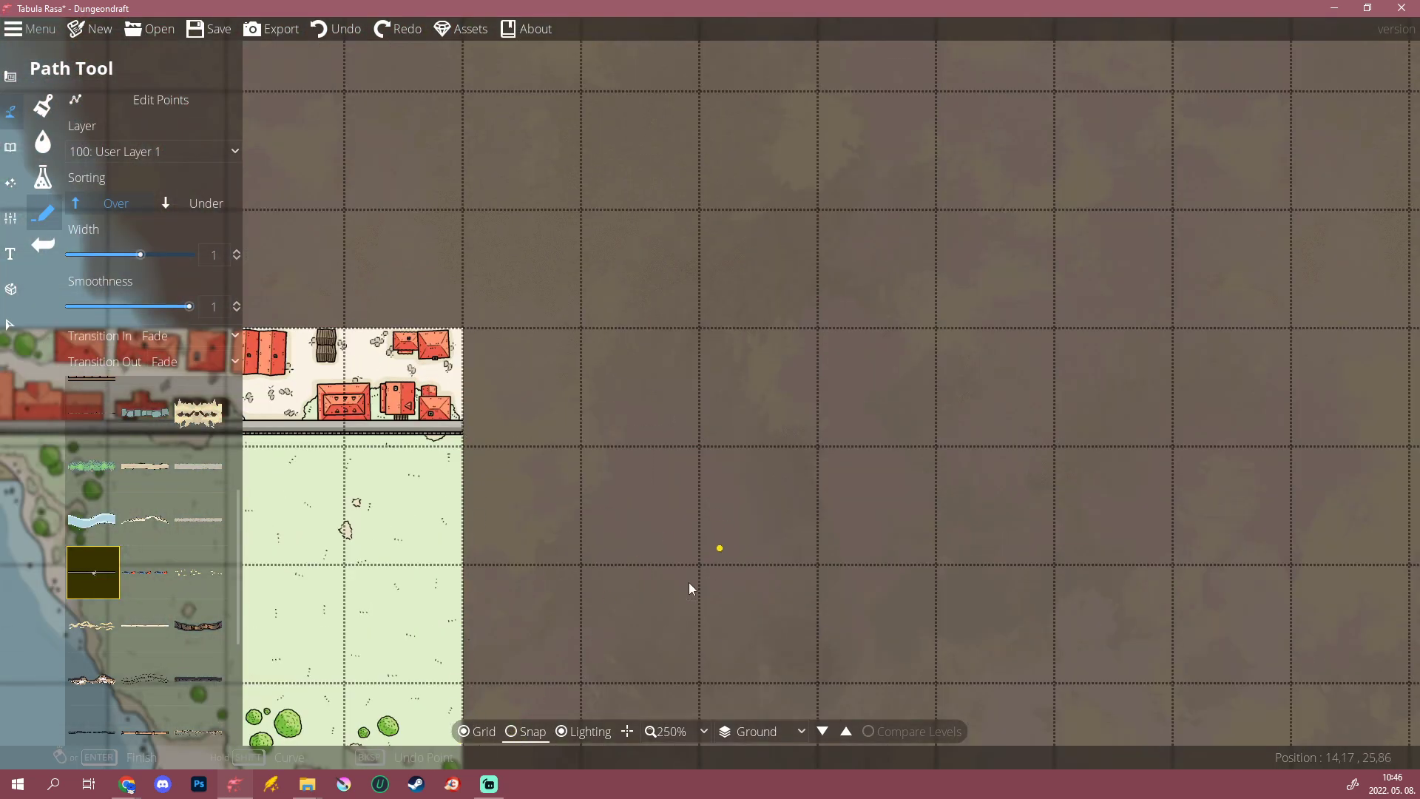
# Step: Set both the Transition In and Transition Out of the wall path to None
pyautogui.click(193, 339)
pyautogui.click(183, 360)
pyautogui.click(183, 361)
pyautogui.click(192, 380)
# Step: Try a short wall path segment from the straight wall tile's eastern edge, then undo it
pyautogui.scroll(2, 459, 426)
pyautogui.click(469, 420)
pyautogui.click(466, 426)
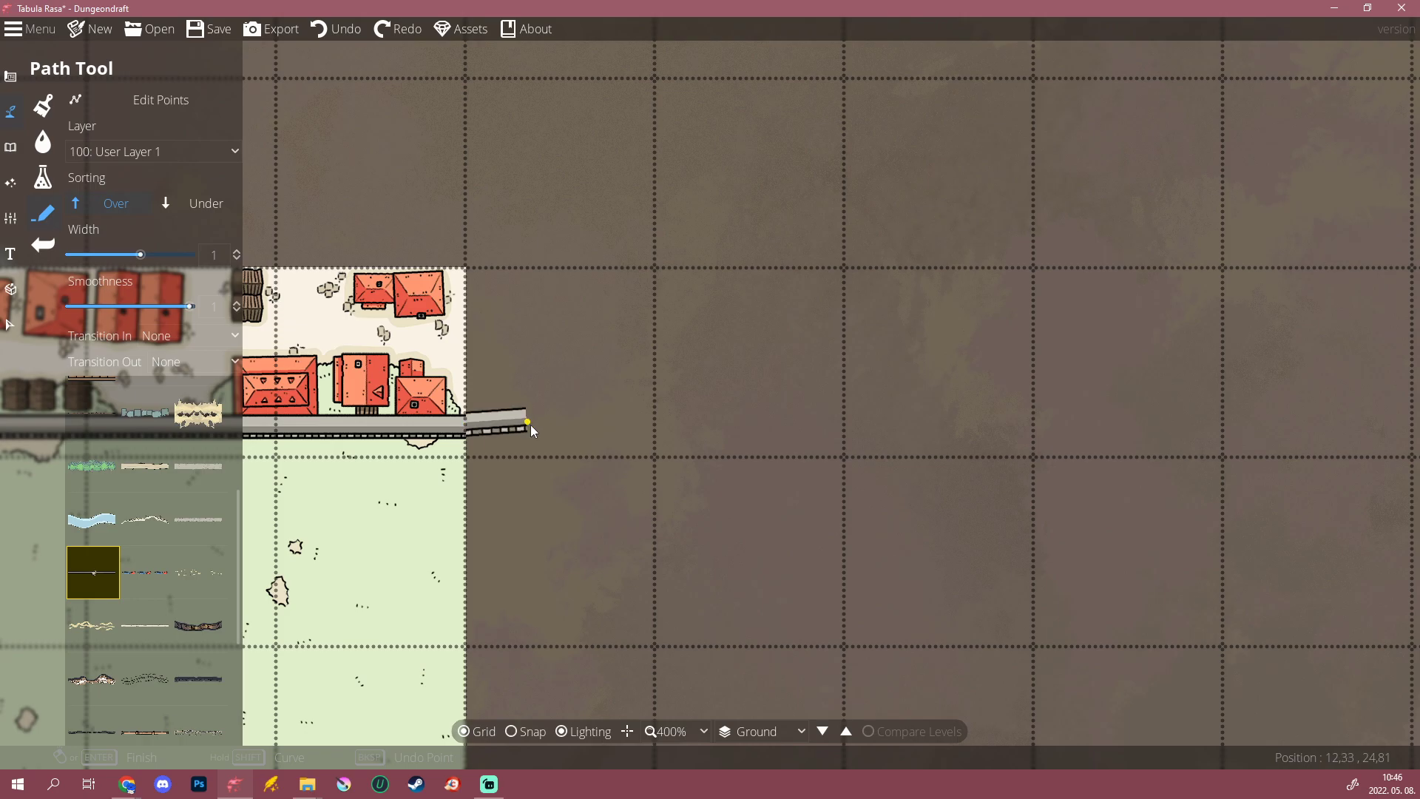
pyautogui.rightClick(543, 428)
pyautogui.hotkey('ctrl', 'z')
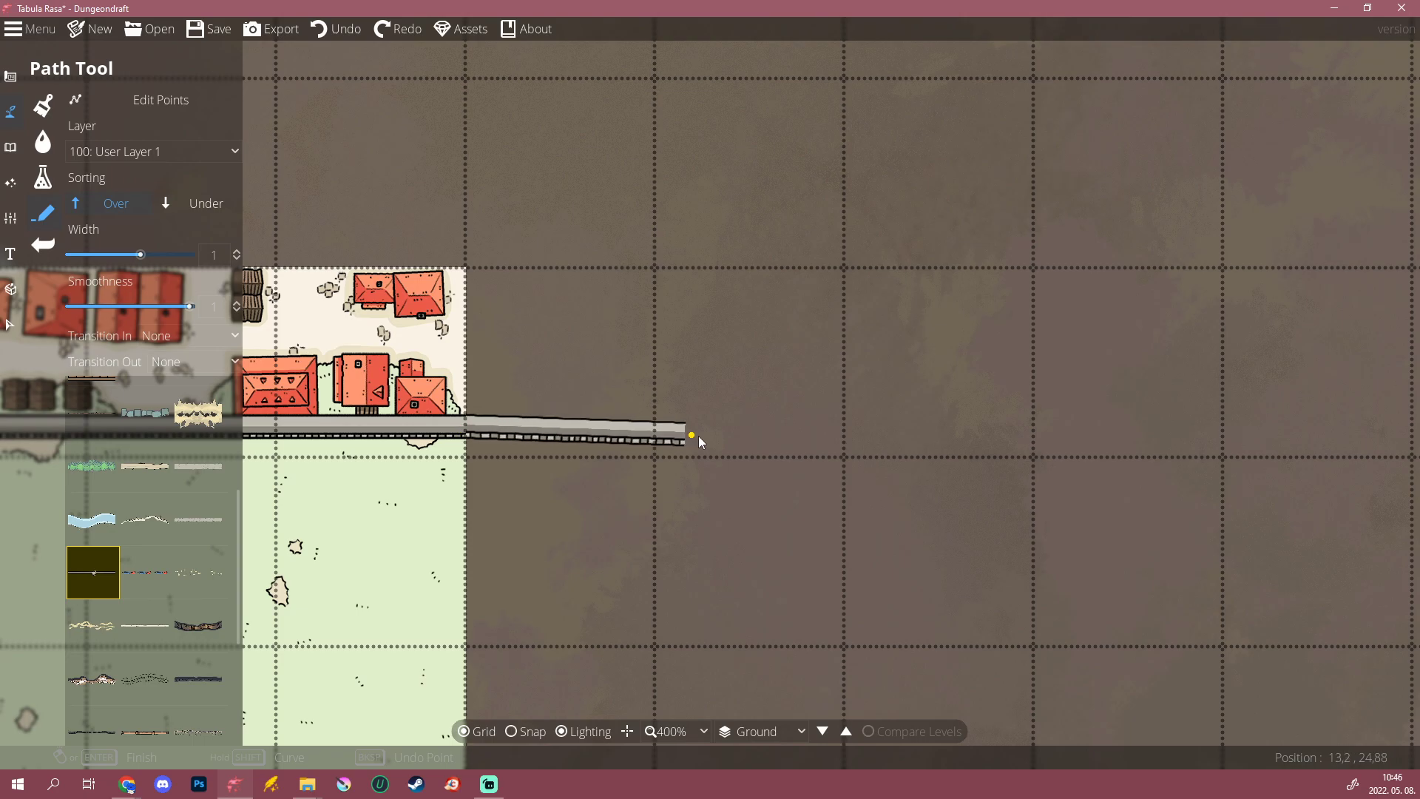
# Step: Draw a straight wall path about 9 squares long from the outer wall tile's eastern edge to the southern gate tile's wall
pyautogui.scroll(-3, 695, 435)
pyautogui.moveTo(846, 435); pyautogui.dragTo(518, 478)
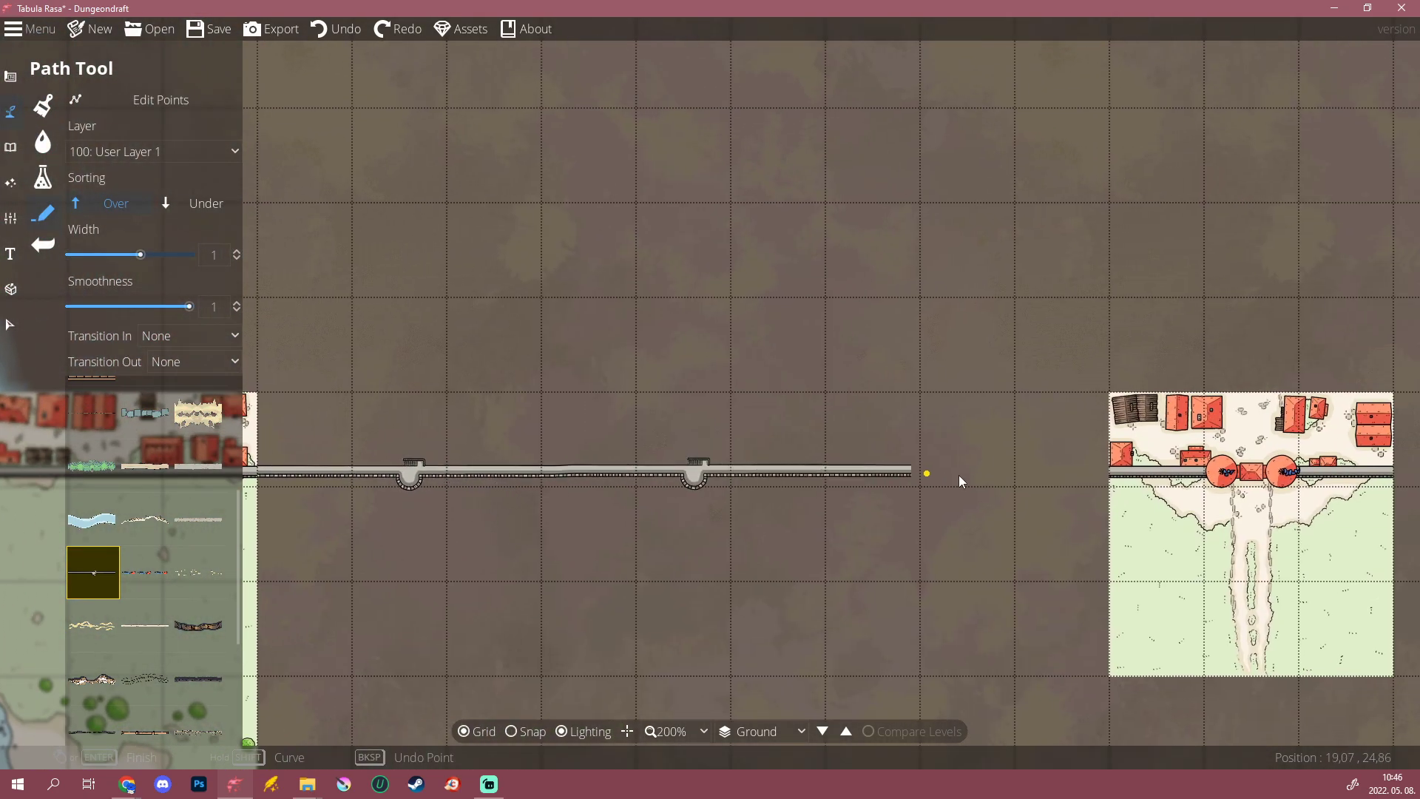
pyautogui.scroll(4, 1117, 473)
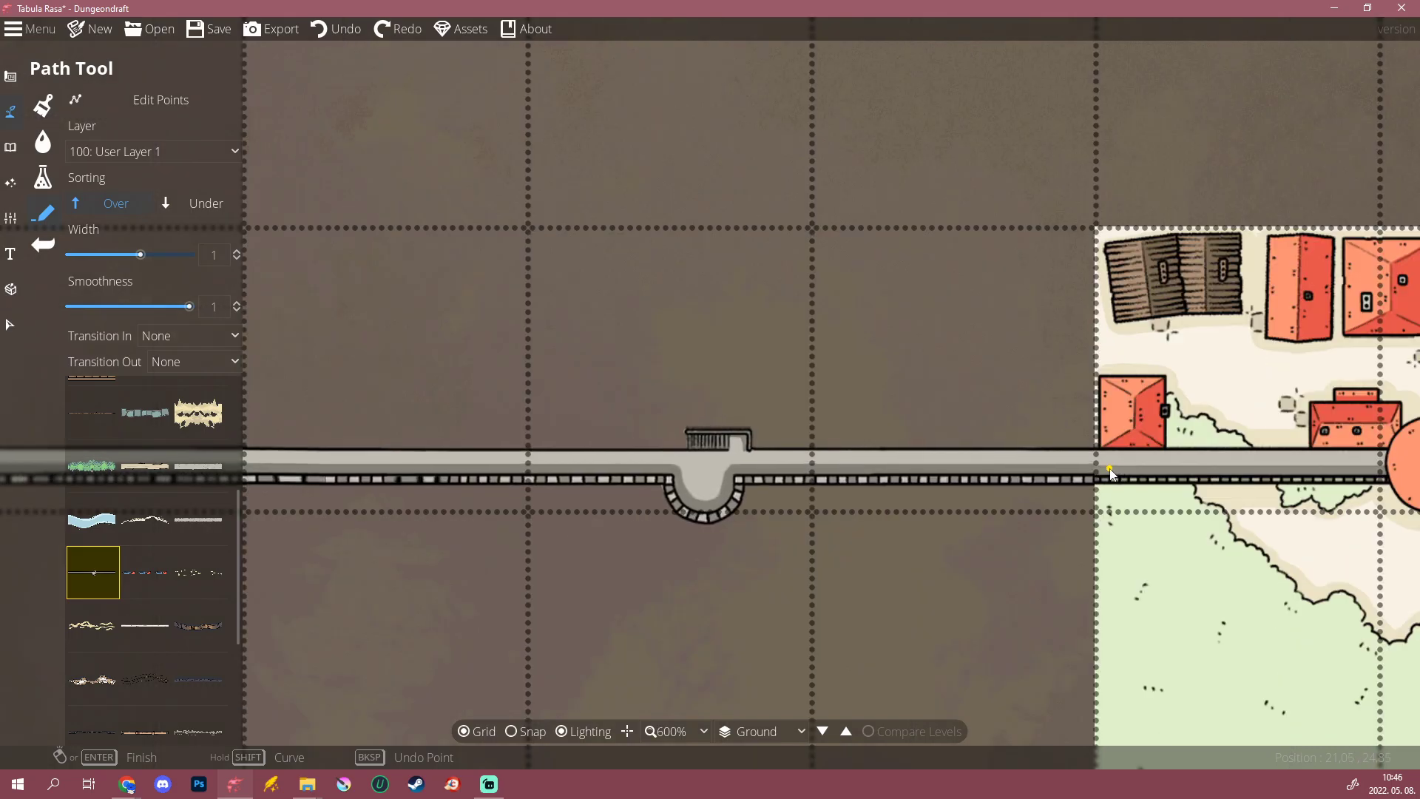
pyautogui.scroll(-6, 1111, 474)
pyautogui.scroll(-4, 658, 579)
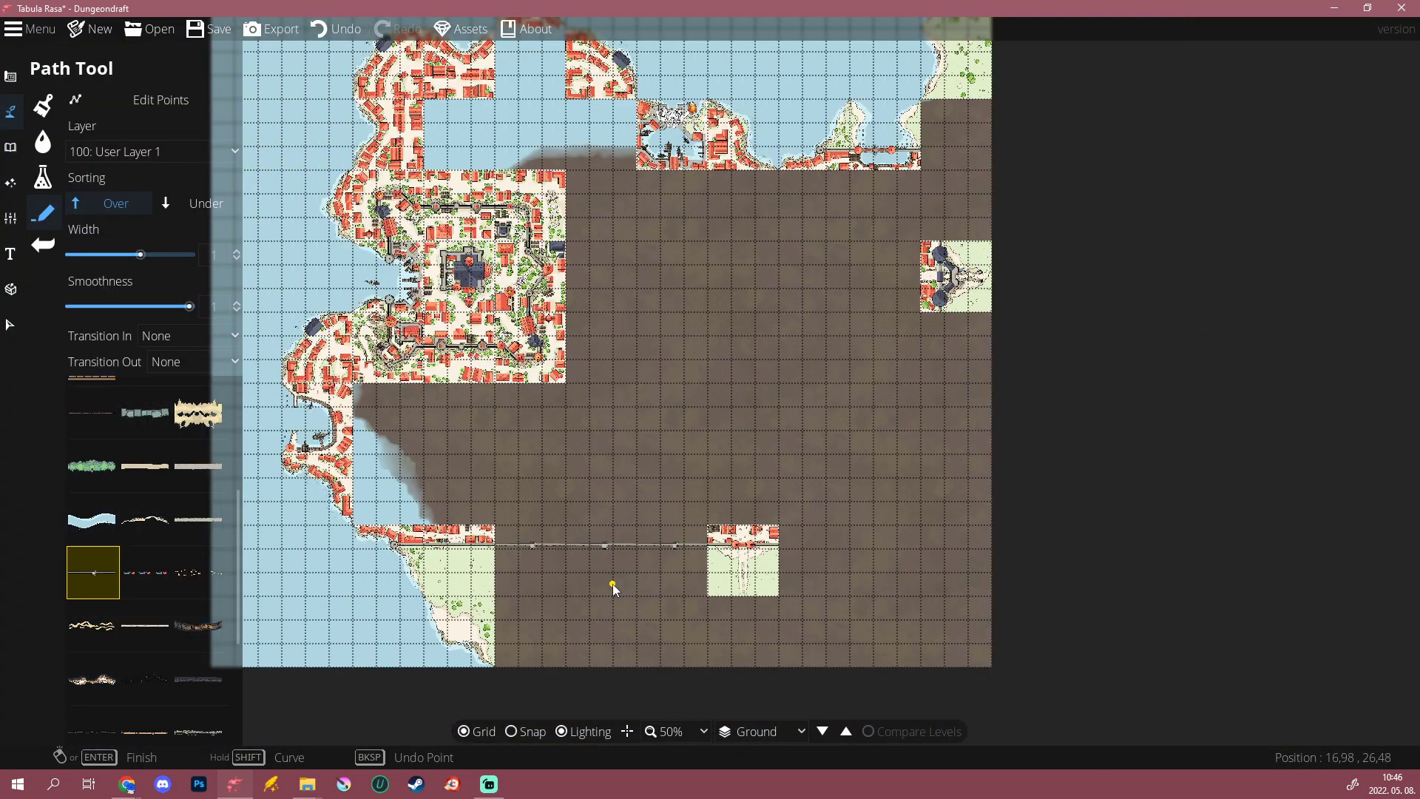
pyautogui.scroll(3, 522, 602)
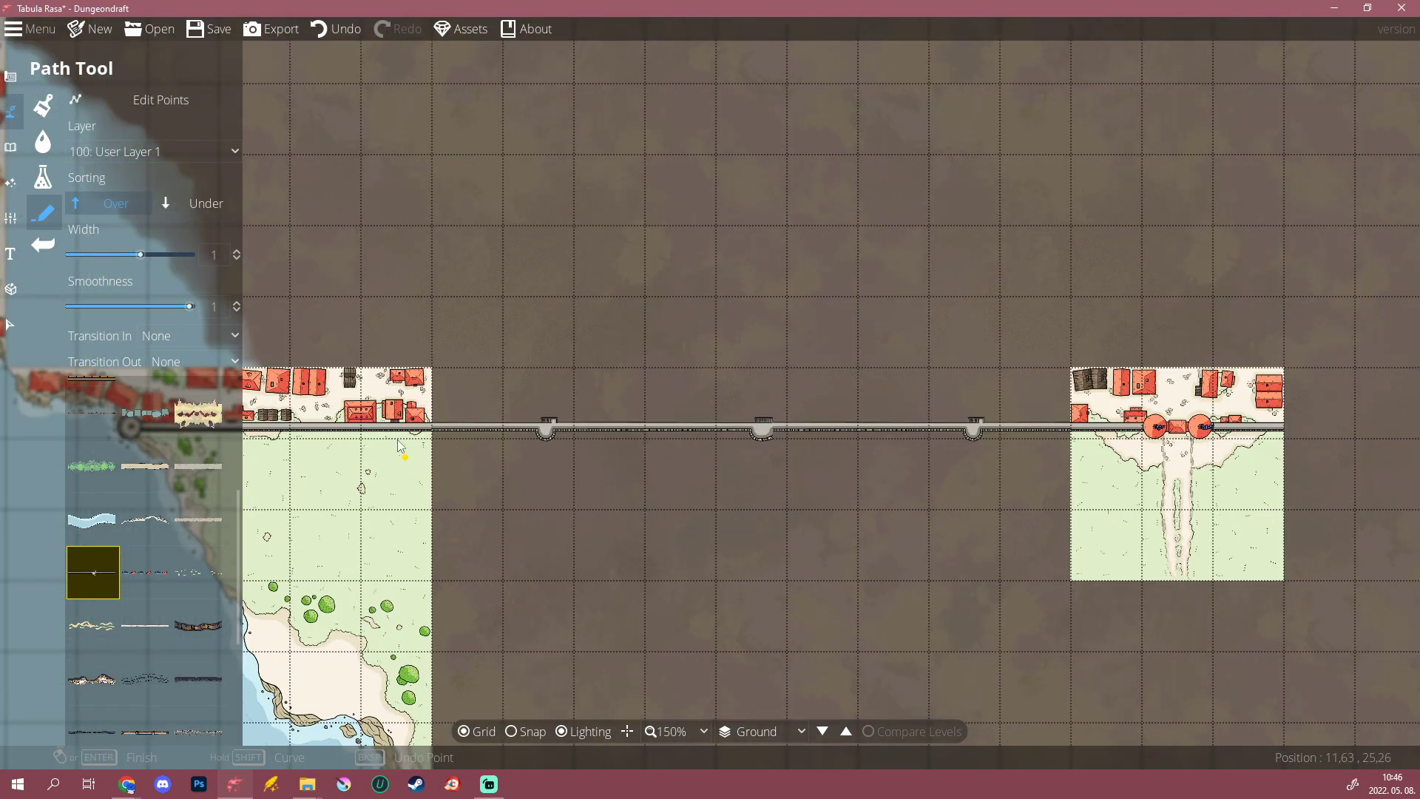
# Step: Select the drawn wall path and move it to 200: User Layer 2
pyautogui.click(121, 150)
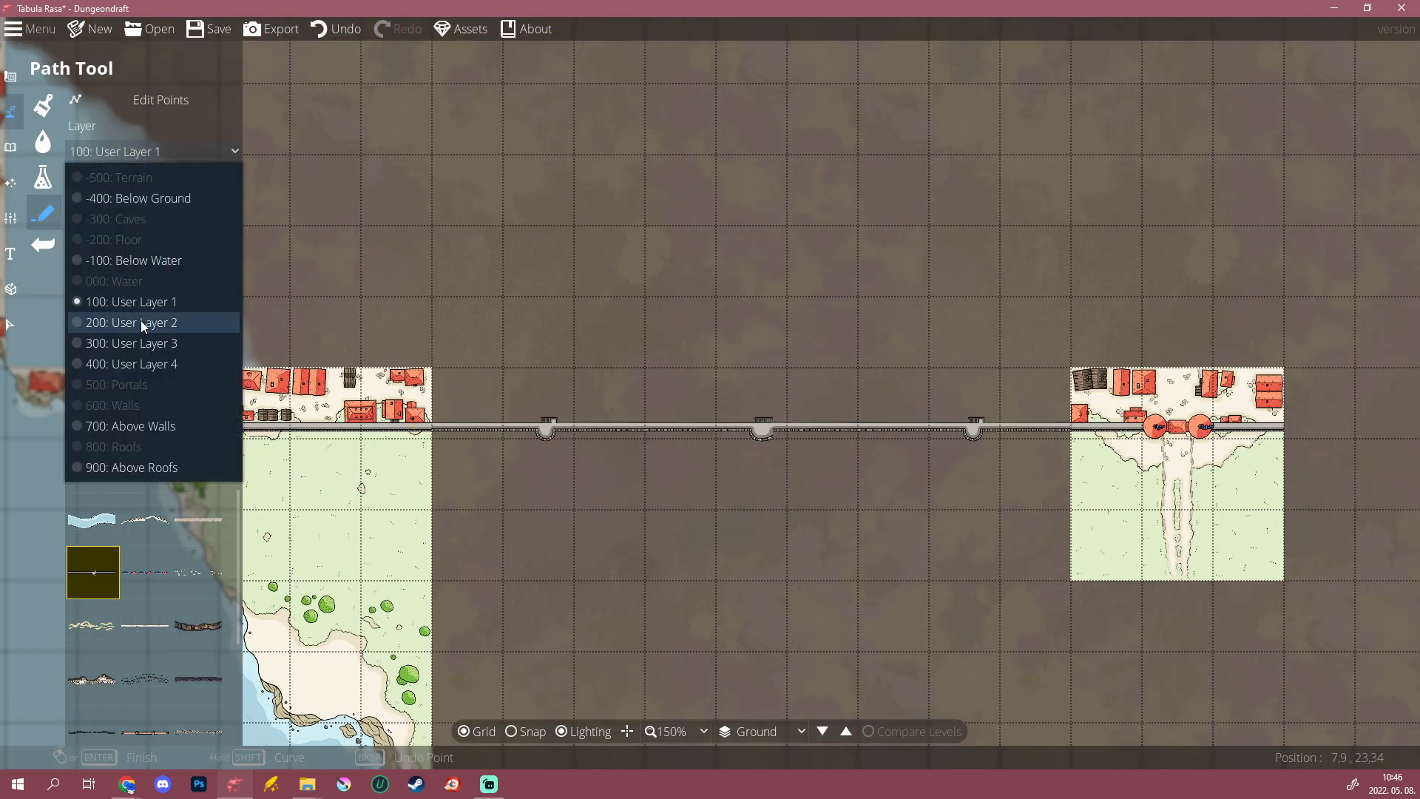
pyautogui.click(6, 324)
pyautogui.click(625, 425)
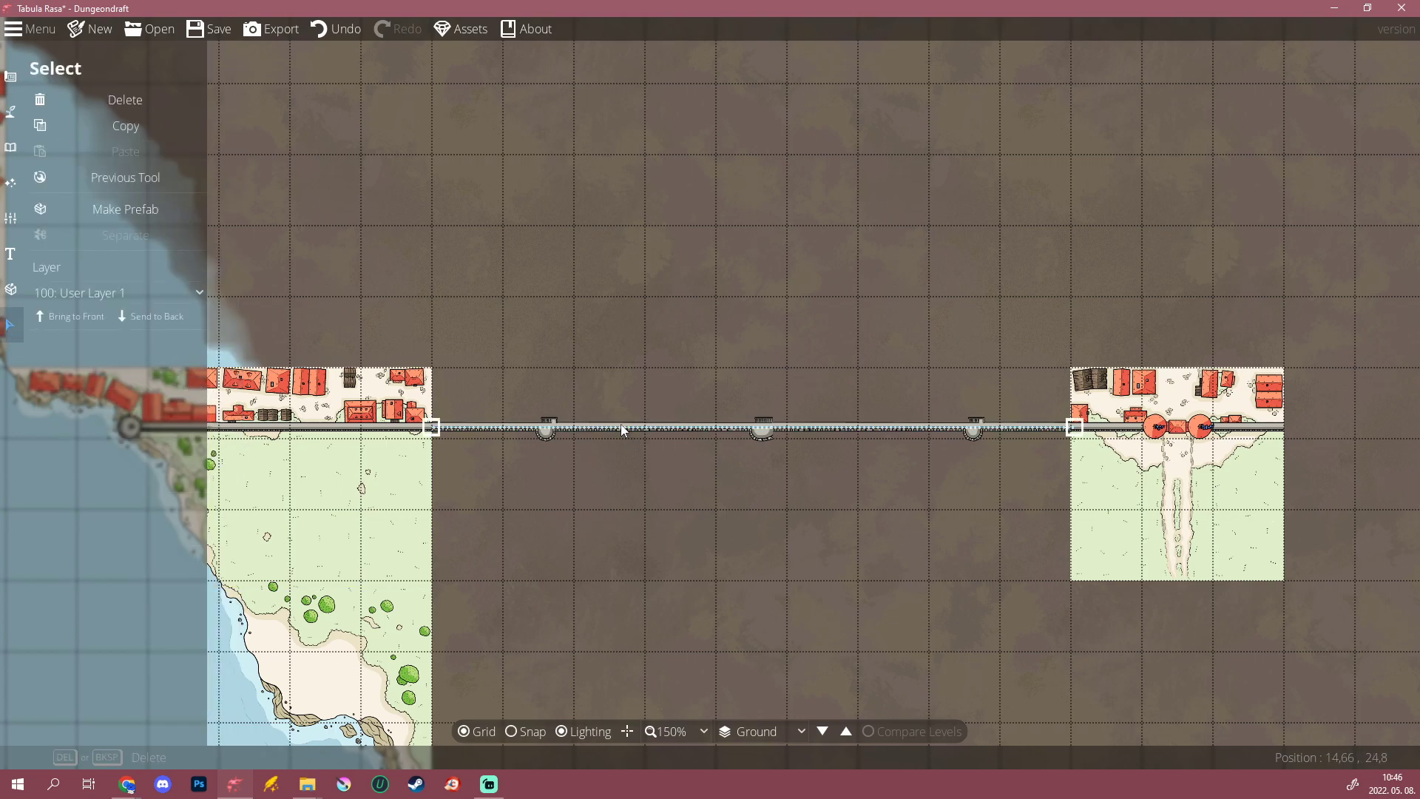
pyautogui.click(108, 295)
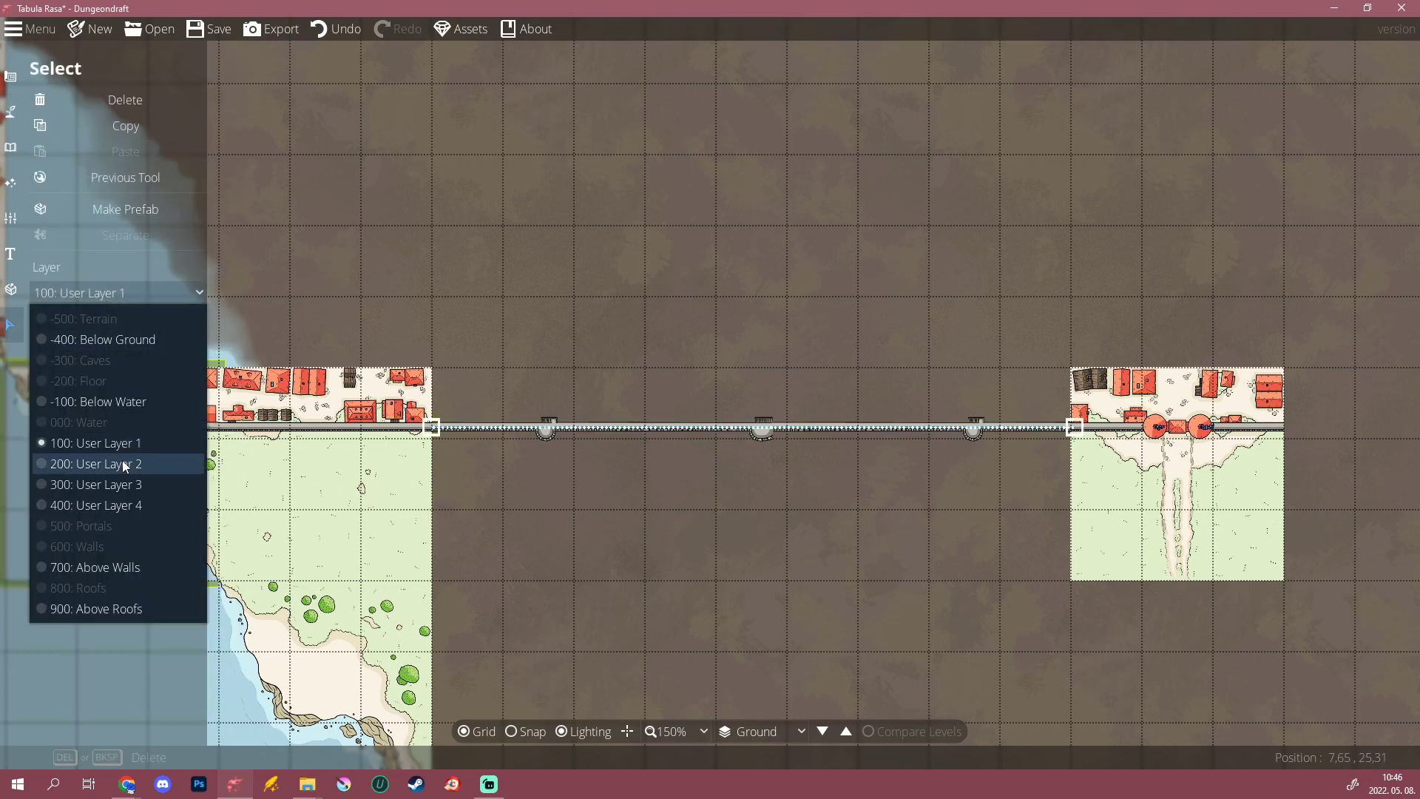
pyautogui.click(96, 463)
# Step: Undo the wall path drawn between the coastal wall tile and the southern gate, and turn on snapping for placing objects
pyautogui.click(10, 144)
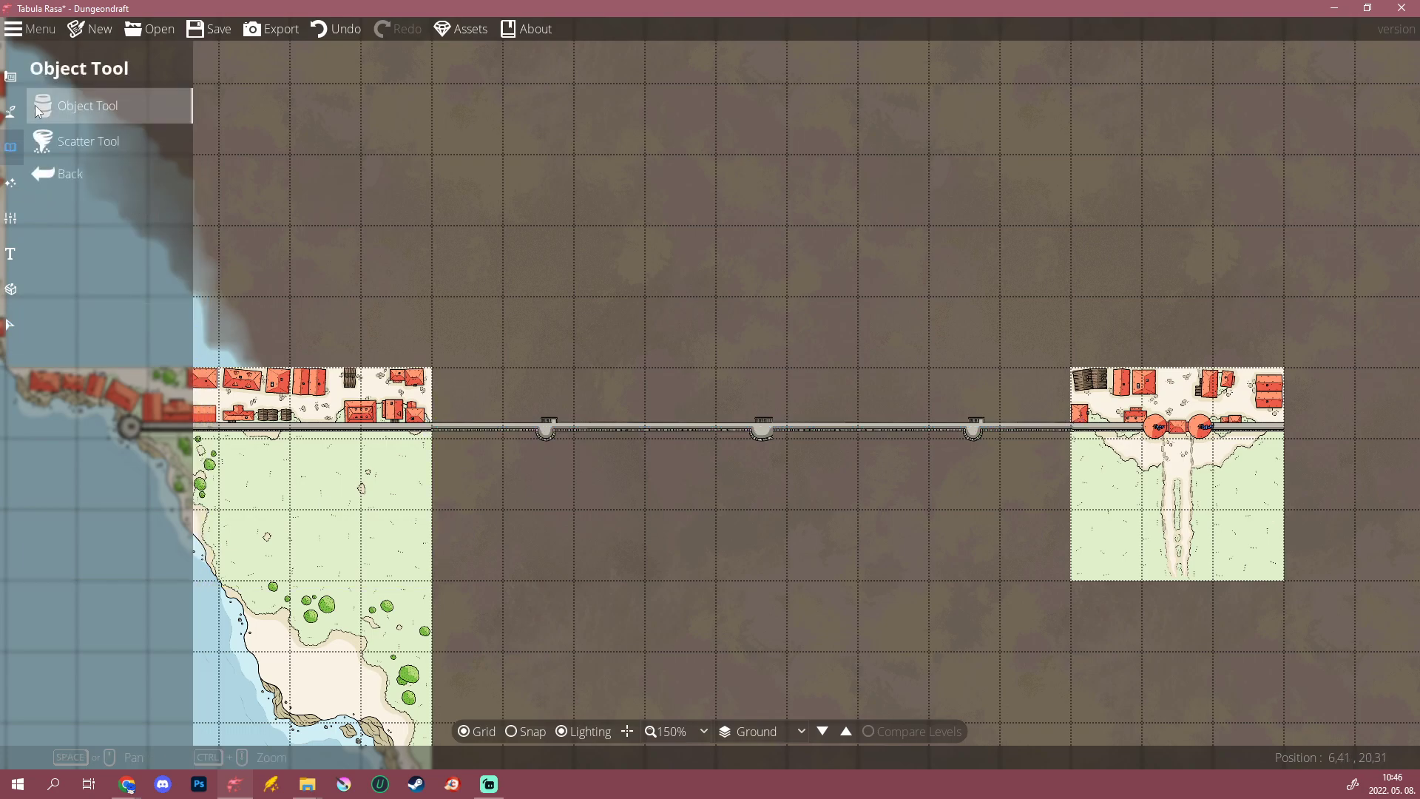
pyautogui.click(25, 117)
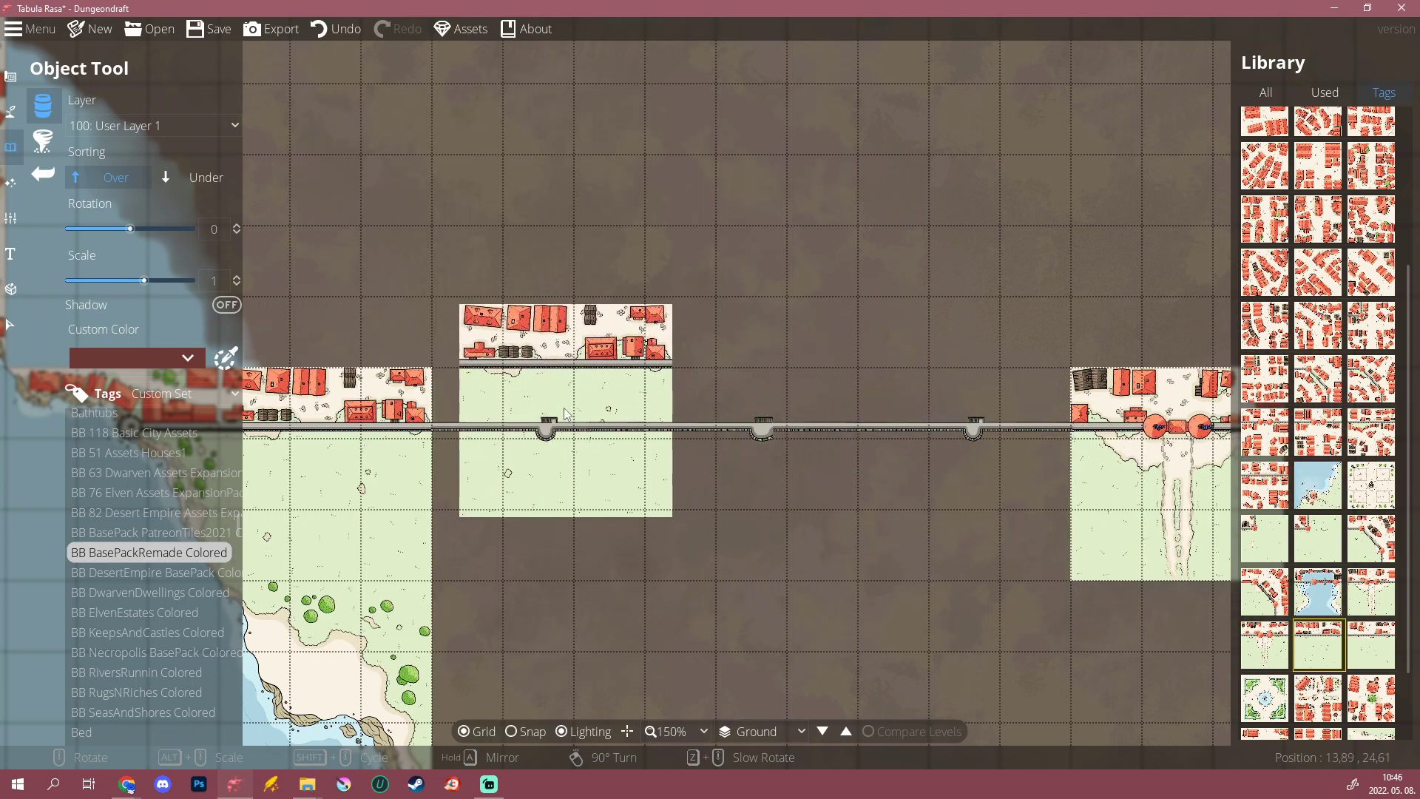
pyautogui.scroll(-2, 702, 503)
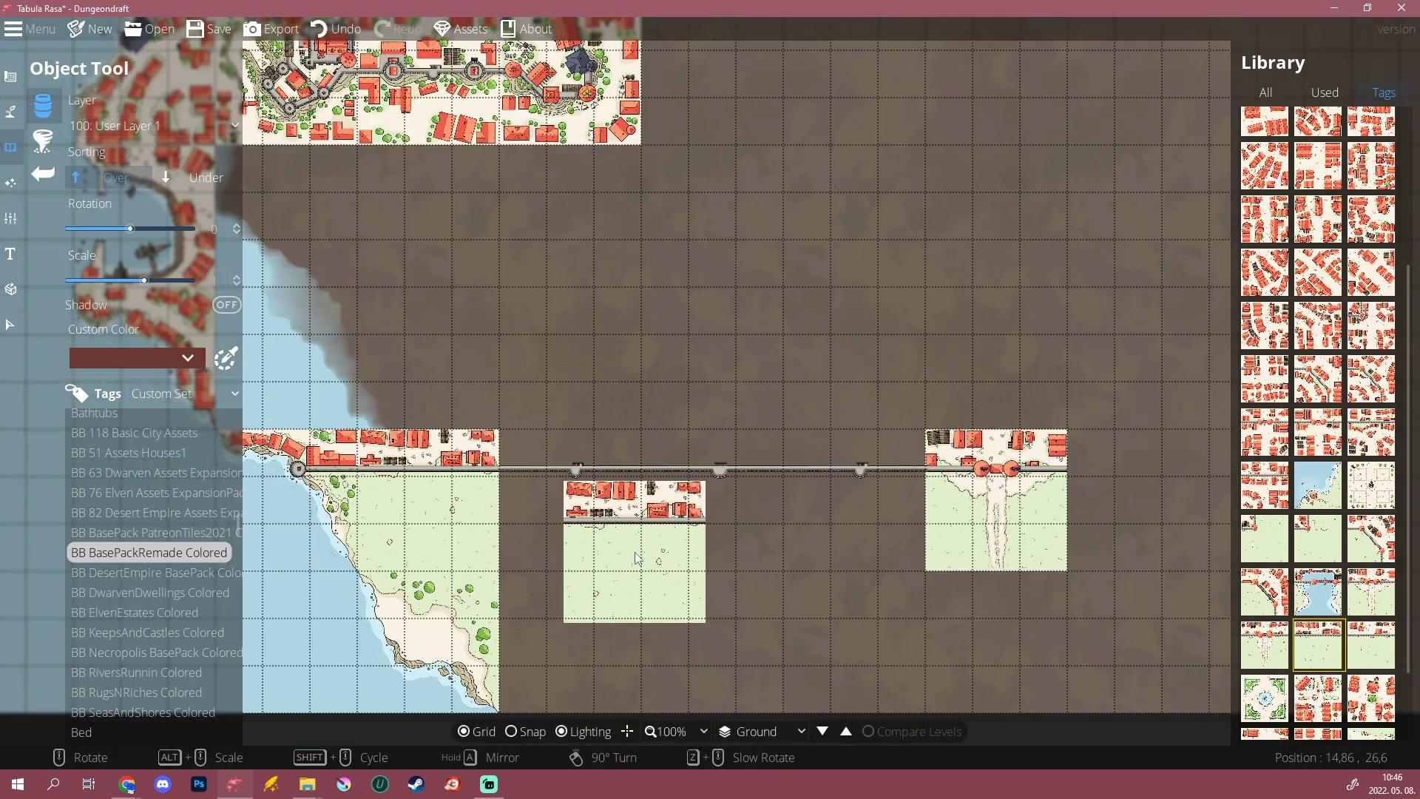
pyautogui.moveTo(755, 620); pyautogui.dragTo(605, 615)
pyautogui.scroll(-1, 605, 616)
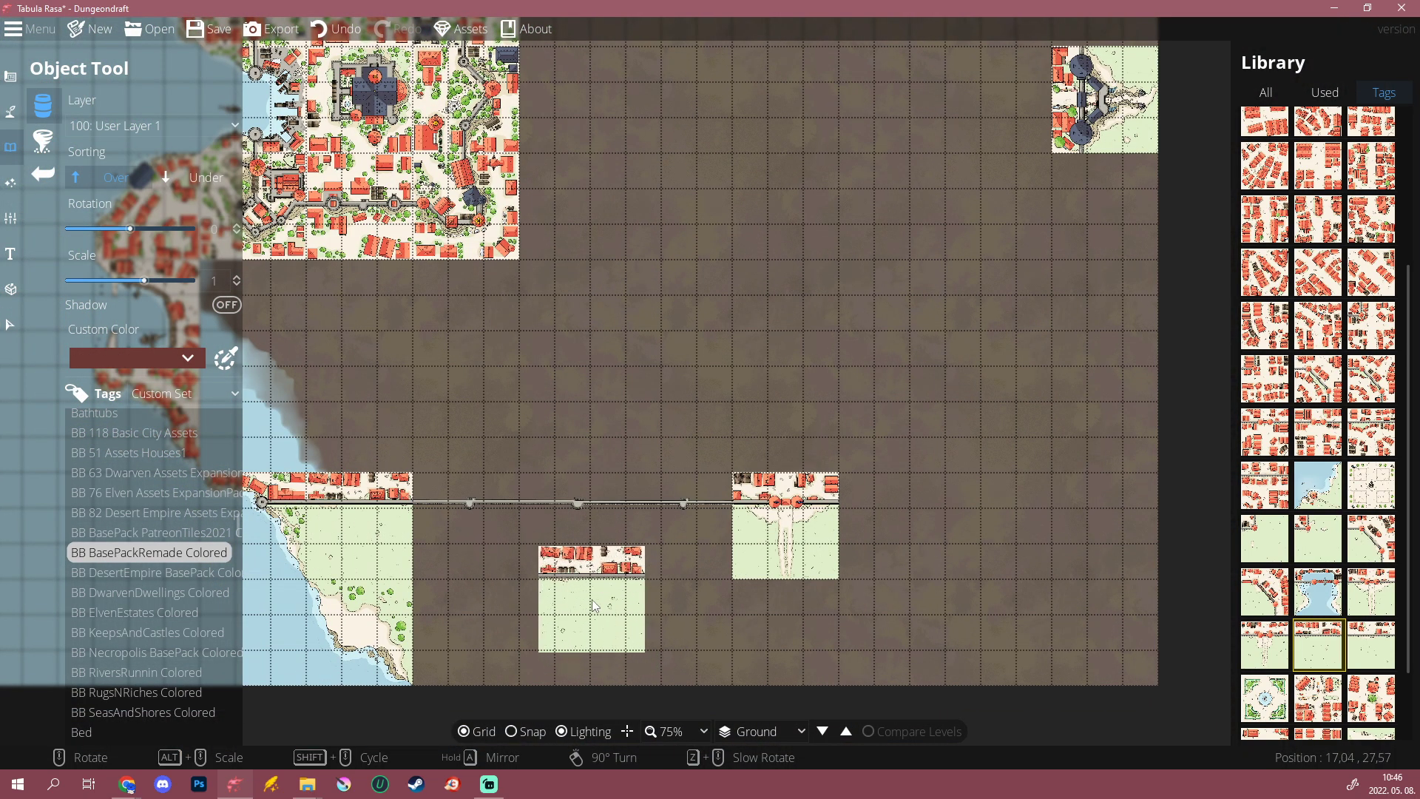
pyautogui.scroll(1, 519, 603)
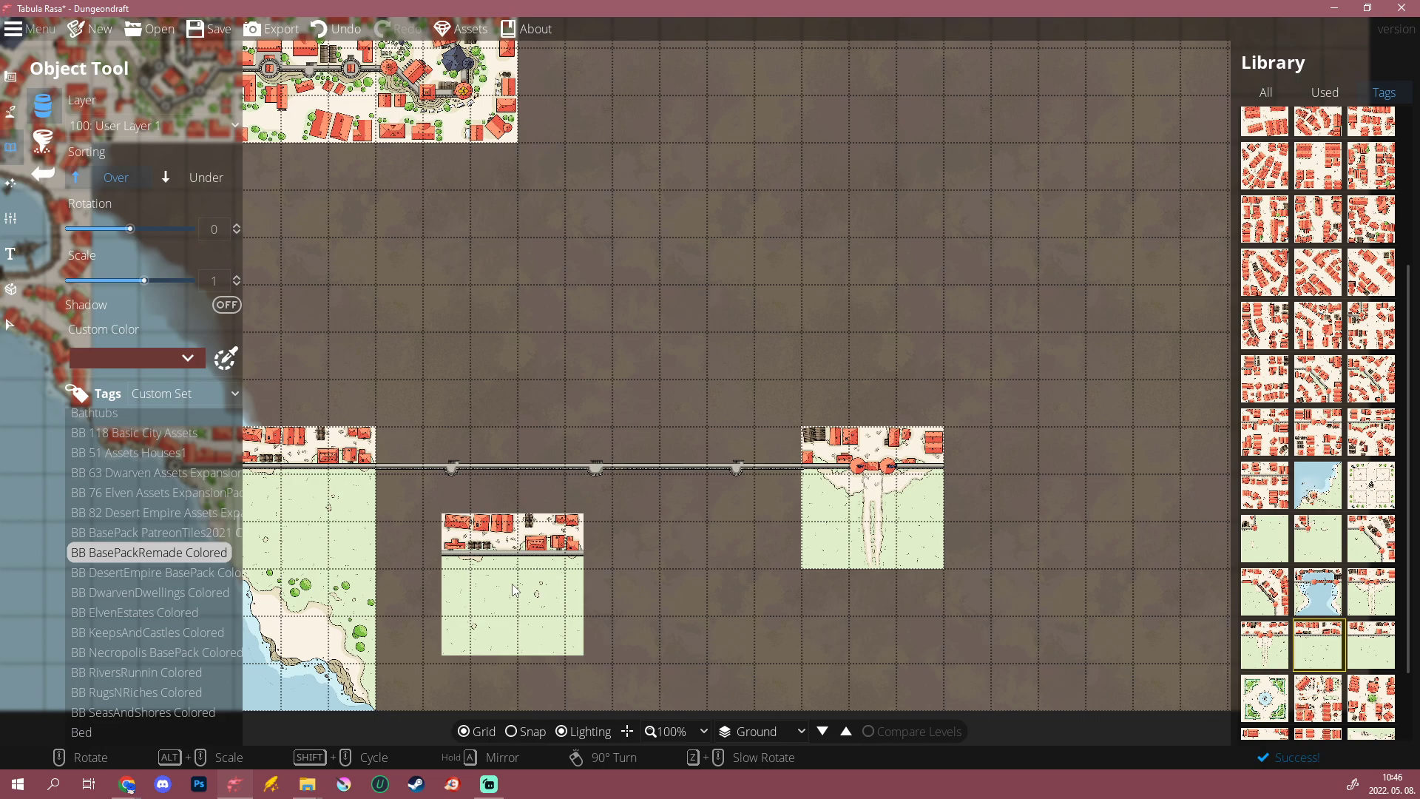
pyautogui.hotkey('ctrl', 'z')
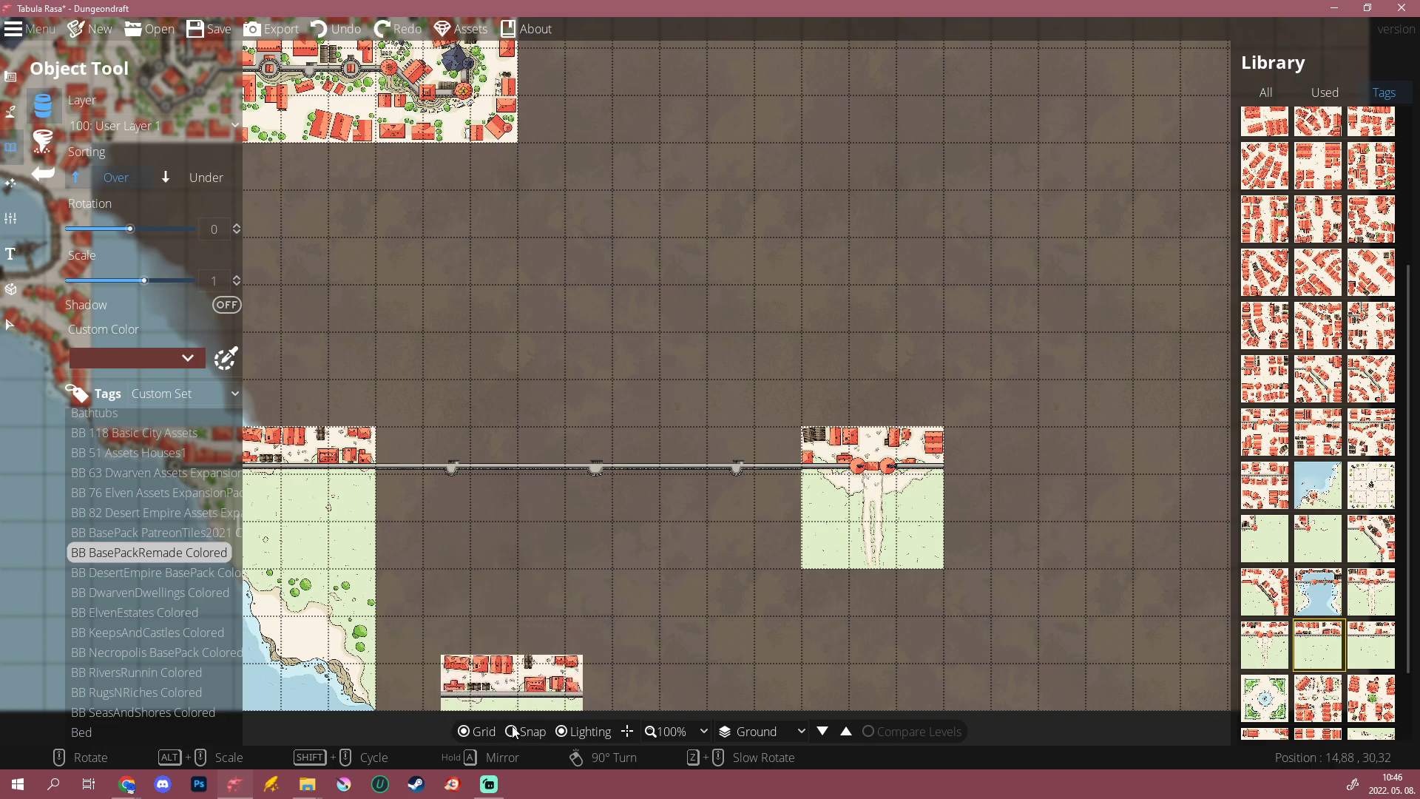
pyautogui.hotkey('ctrl', 'z')
pyautogui.click(516, 734)
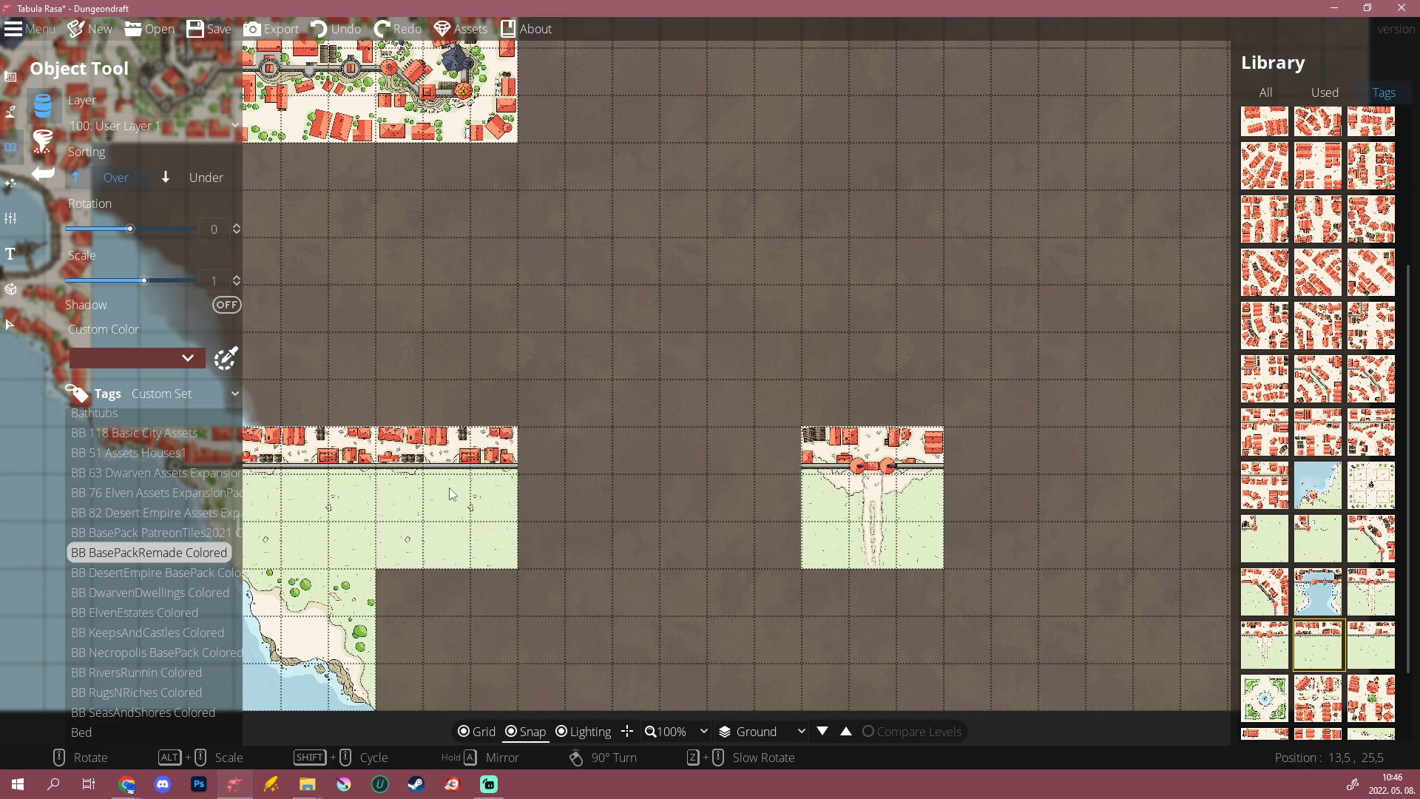
# Step: Try filling the gap between the coastal wall tile and southern gate with three straight outer wall tiles, using OuterWallStraight 2 for the outer two
pyautogui.moveTo(442, 487); pyautogui.dragTo(539, 484)
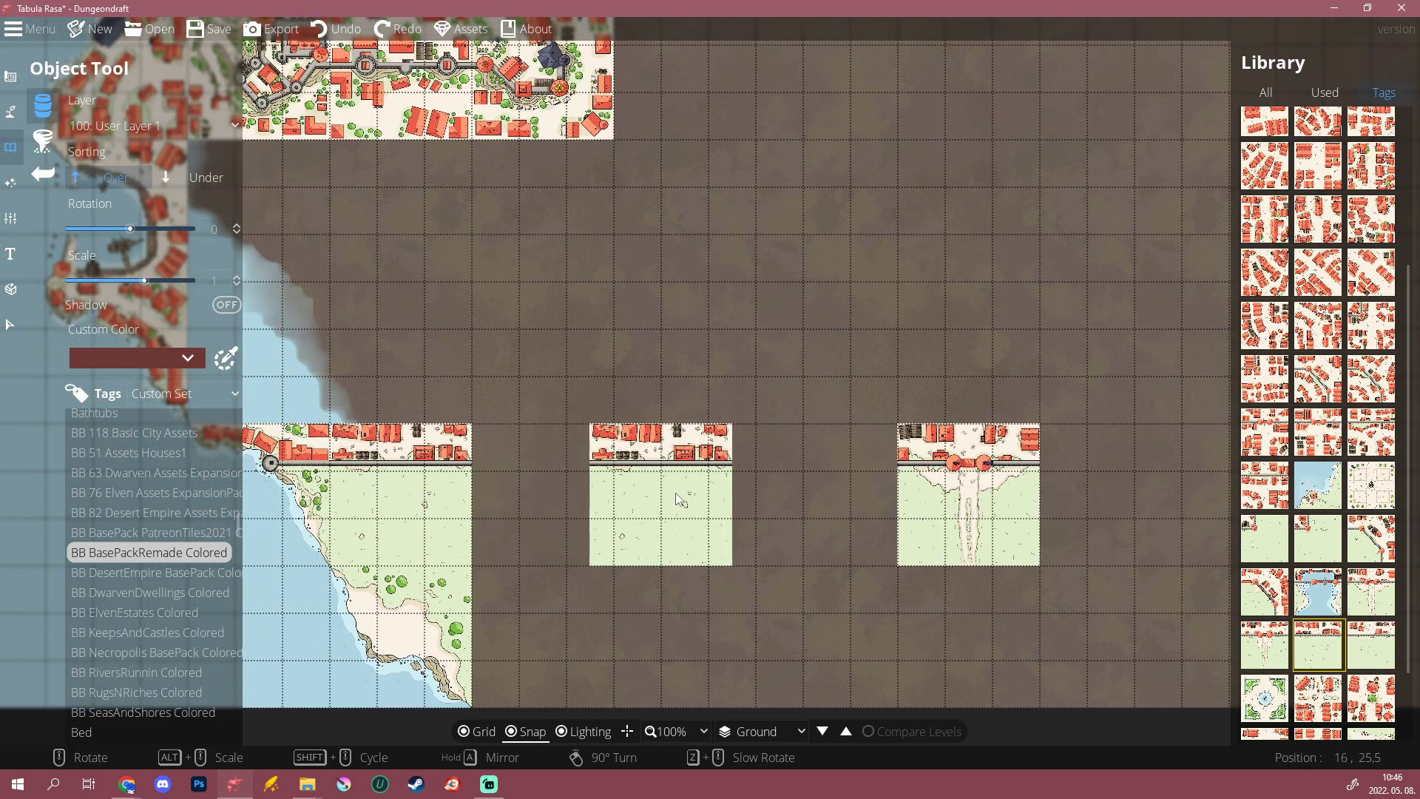
pyautogui.click(676, 492)
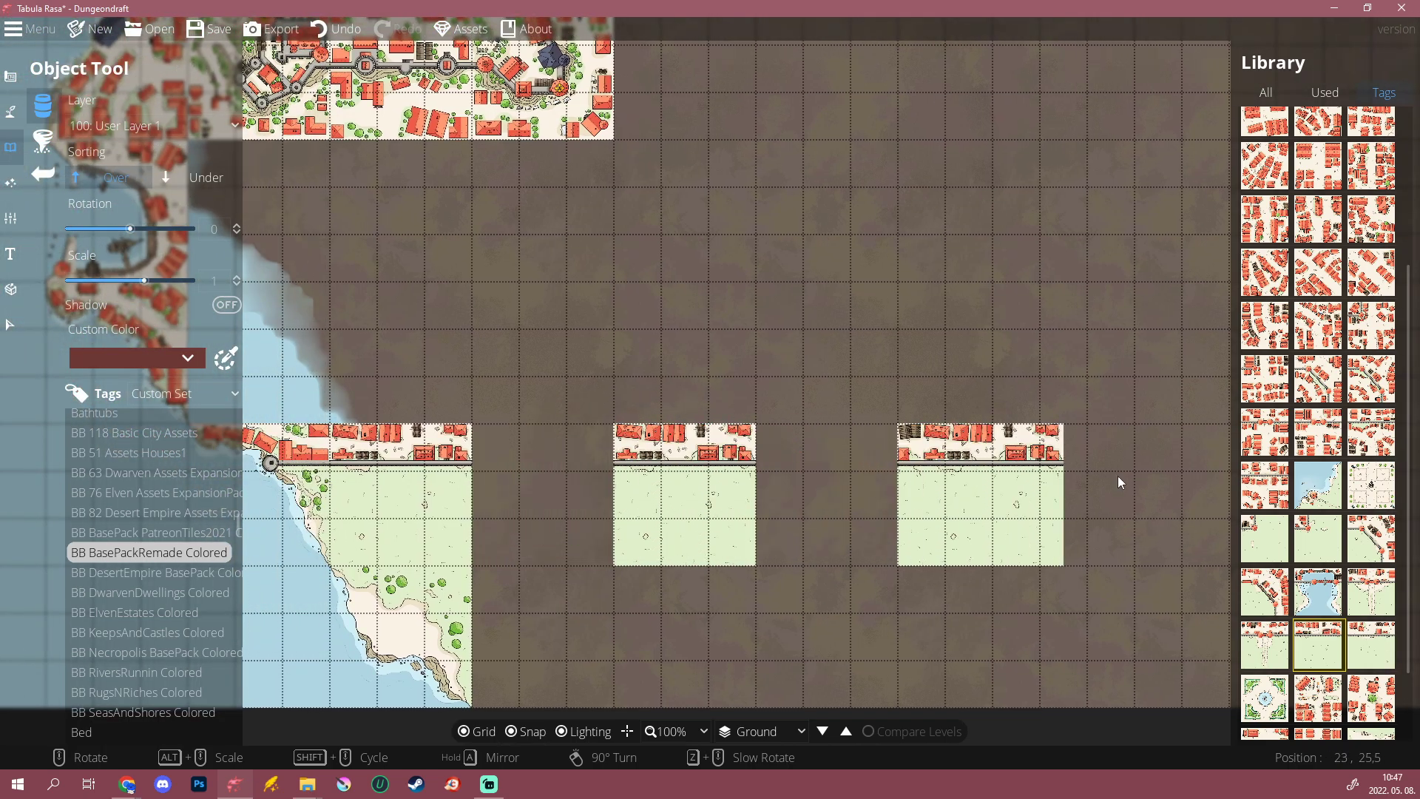
pyautogui.moveTo(1329, 353)
pyautogui.scroll(-2, 1329, 353)
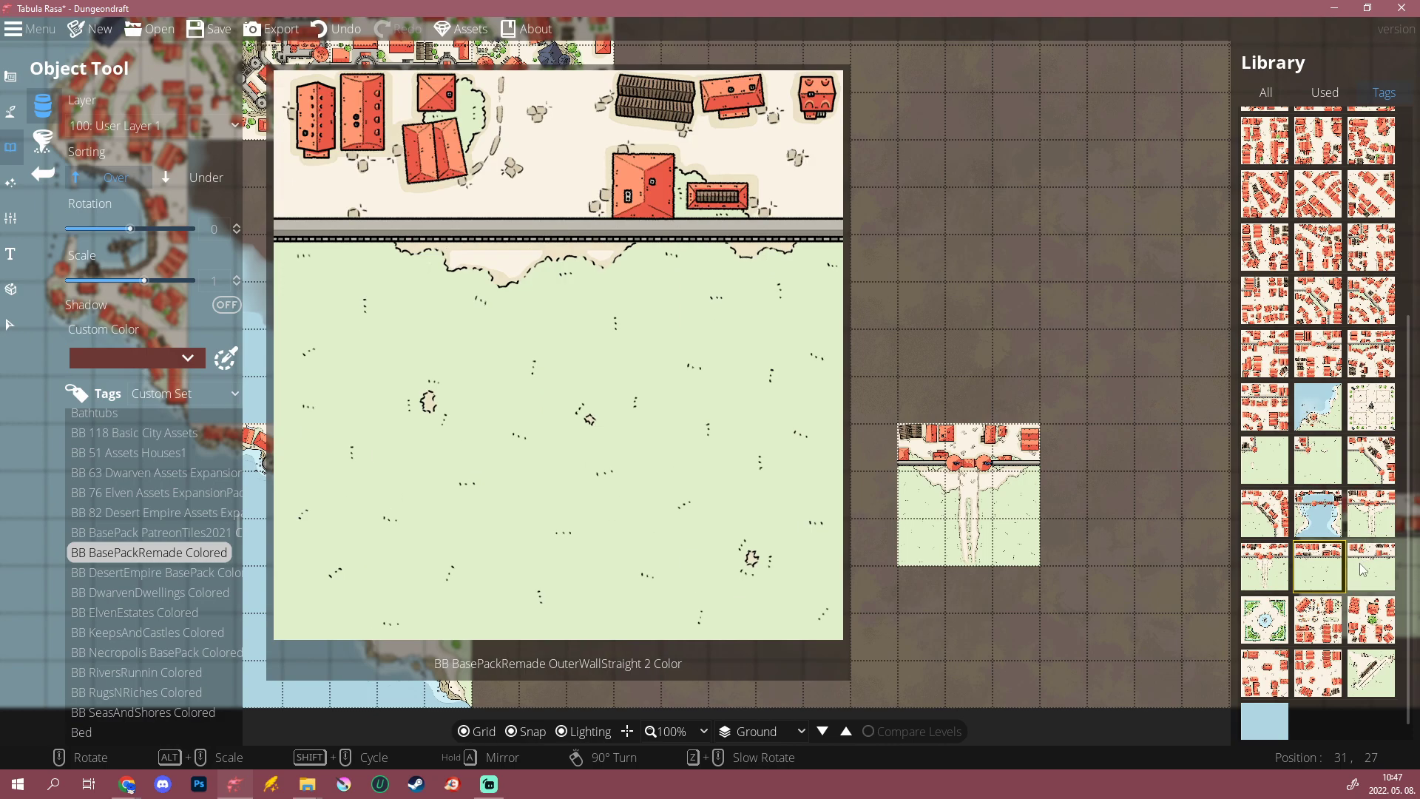
pyautogui.click(1371, 566)
pyautogui.click(537, 494)
pyautogui.click(827, 491)
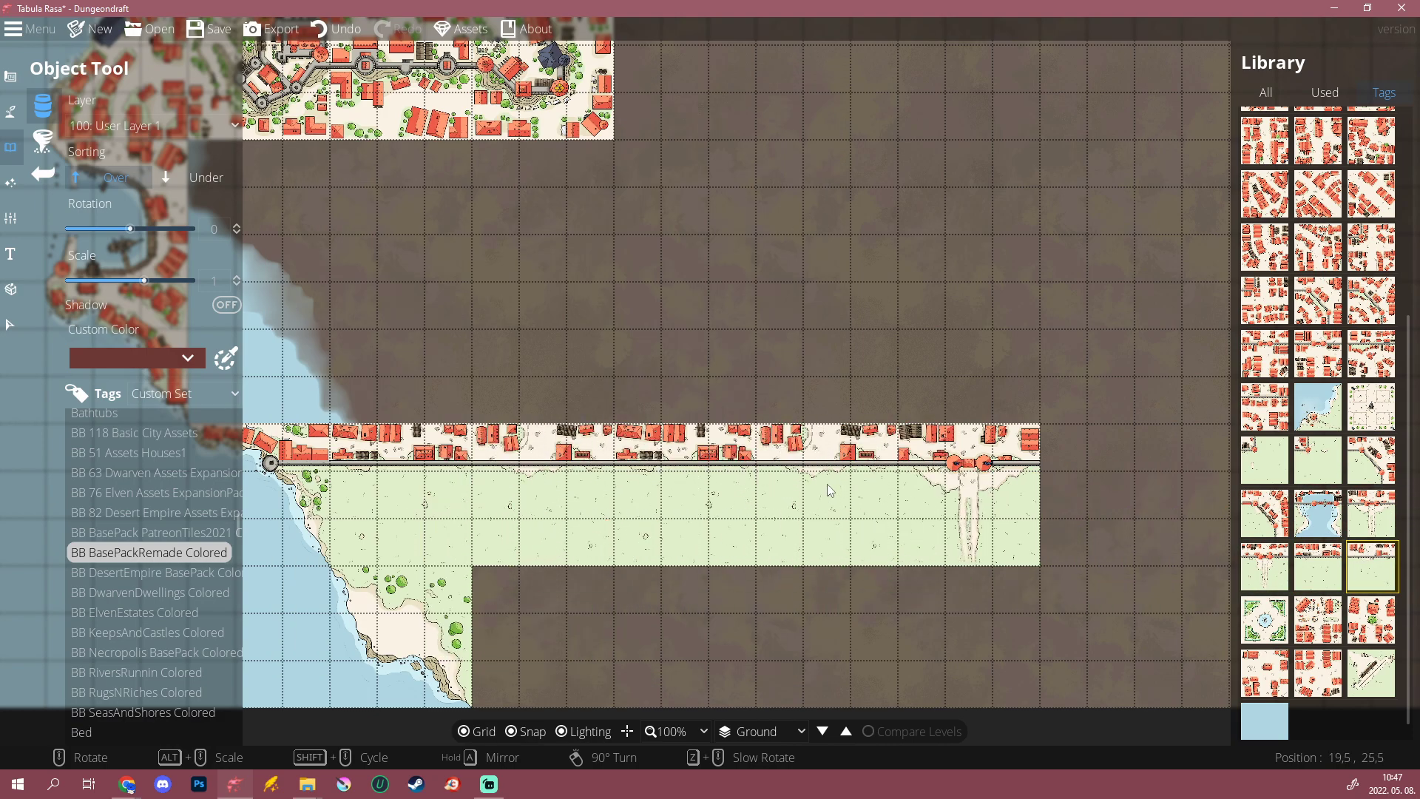
# Step: Undo the three straight outer wall tiles placed between the coast and the southern gate
pyautogui.moveTo(1050, 593); pyautogui.dragTo(497, 598)
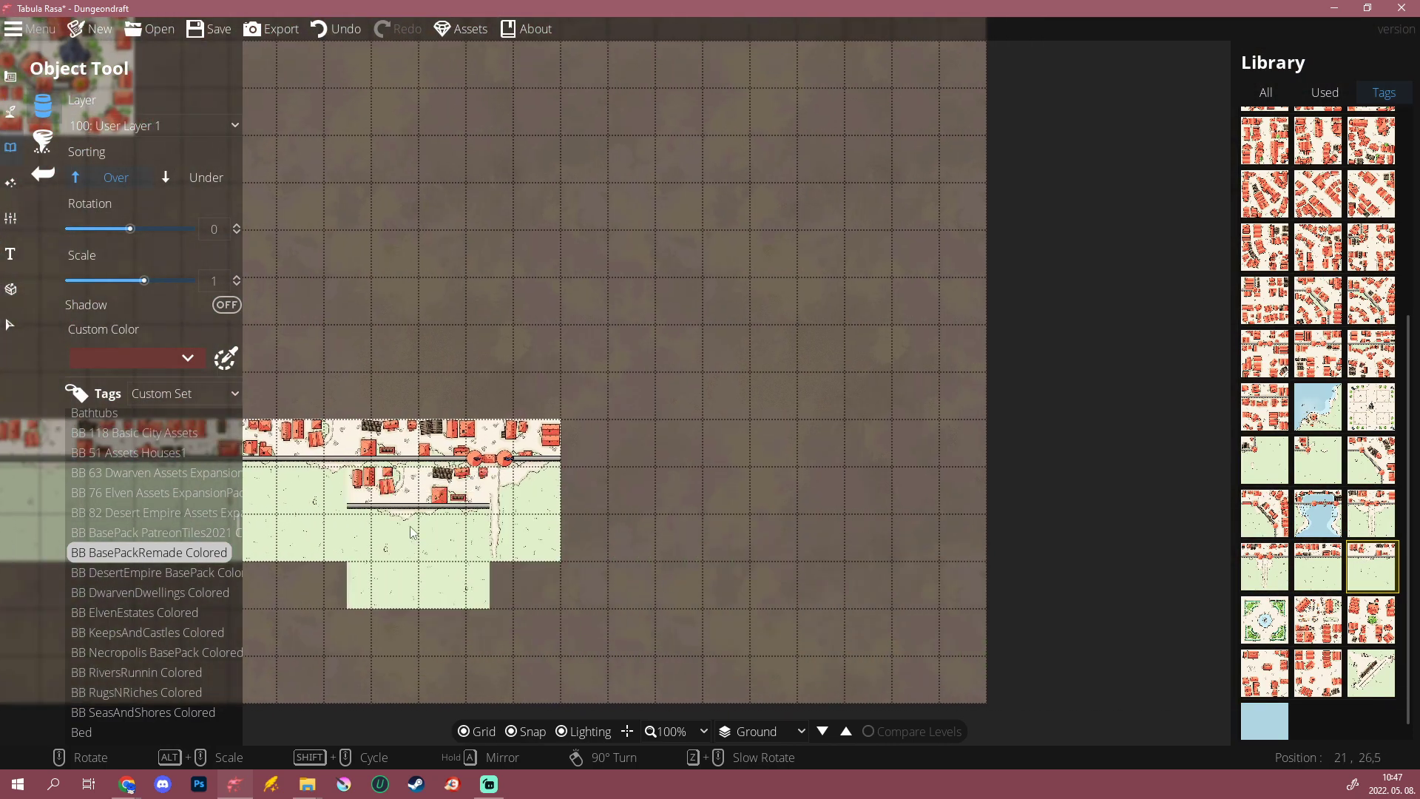
pyautogui.moveTo(494, 538); pyautogui.dragTo(931, 576)
pyautogui.hotkey('ctrl', 'z')
pyautogui.hotkey('ctrl', 'z')
pyautogui.hotkey('ctrl', 'z')
pyautogui.moveTo(638, 602); pyautogui.dragTo(644, 503)
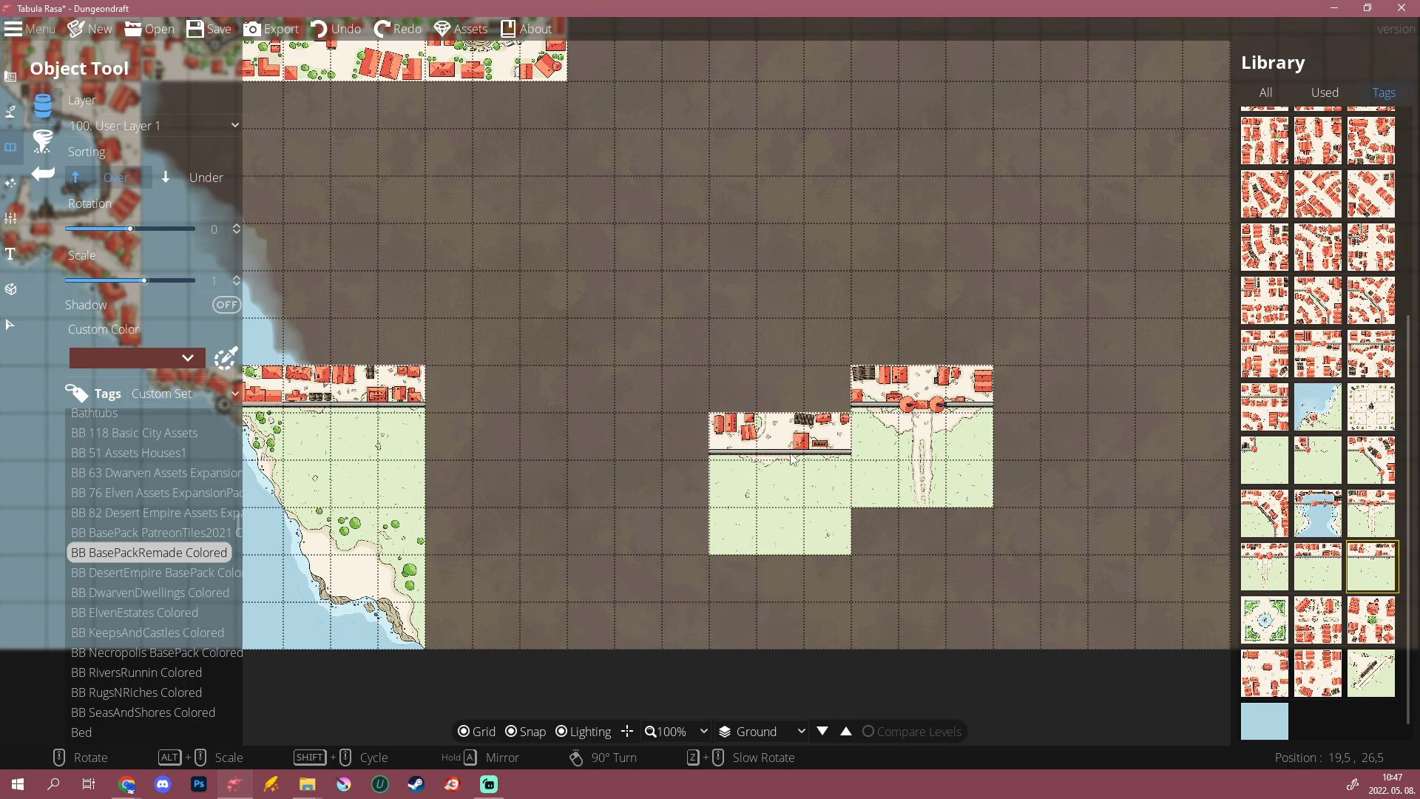
# Step: Place inverted outer wall corner tiles on both sides of the southern gate: the western one rotated -90°, the eastern one OuterWallCorner Inverted 1 unrotated
pyautogui.click(1265, 512)
pyautogui.scroll(-6, 777, 440)
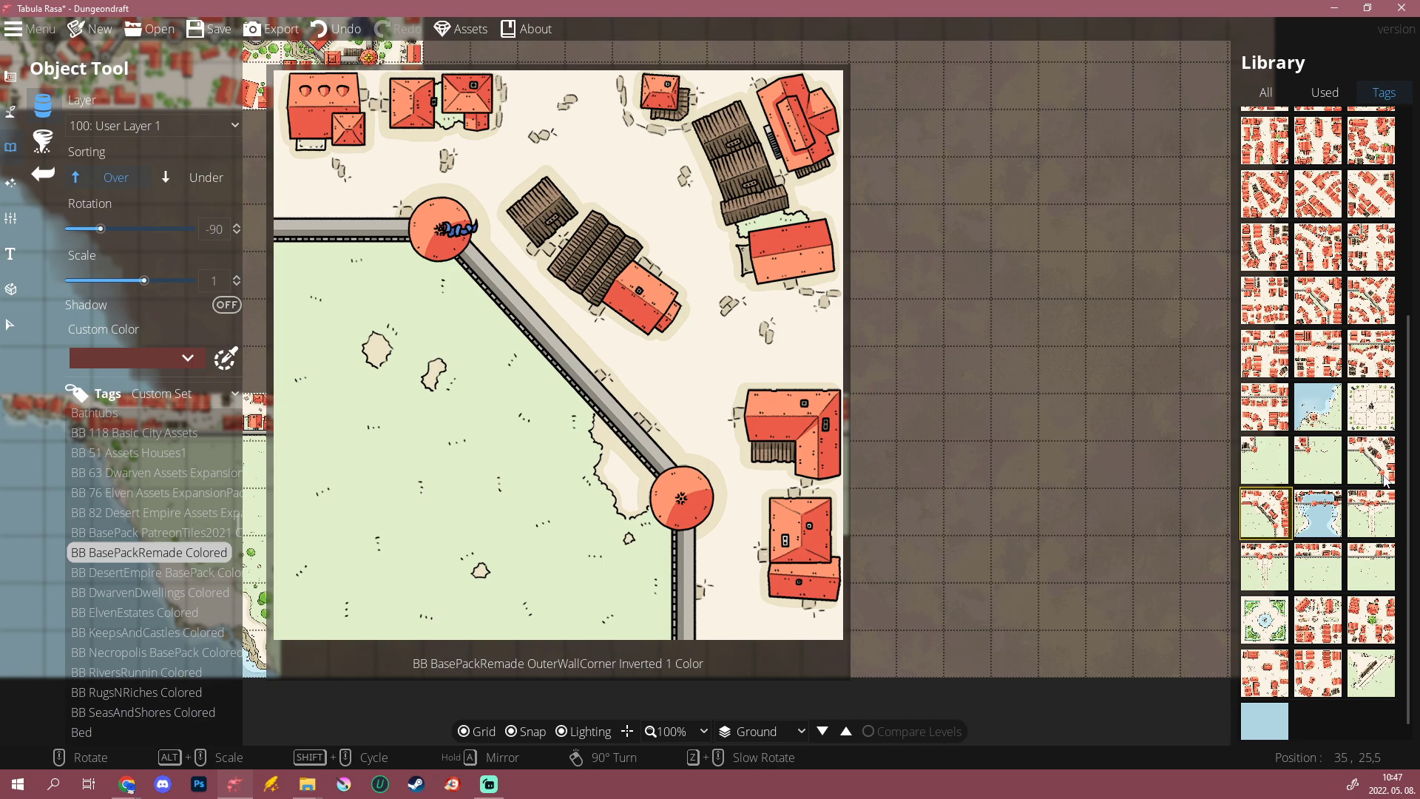
pyautogui.click(1384, 477)
pyautogui.scroll(5, 937, 466)
pyautogui.scroll(1, 938, 466)
pyautogui.click(924, 465)
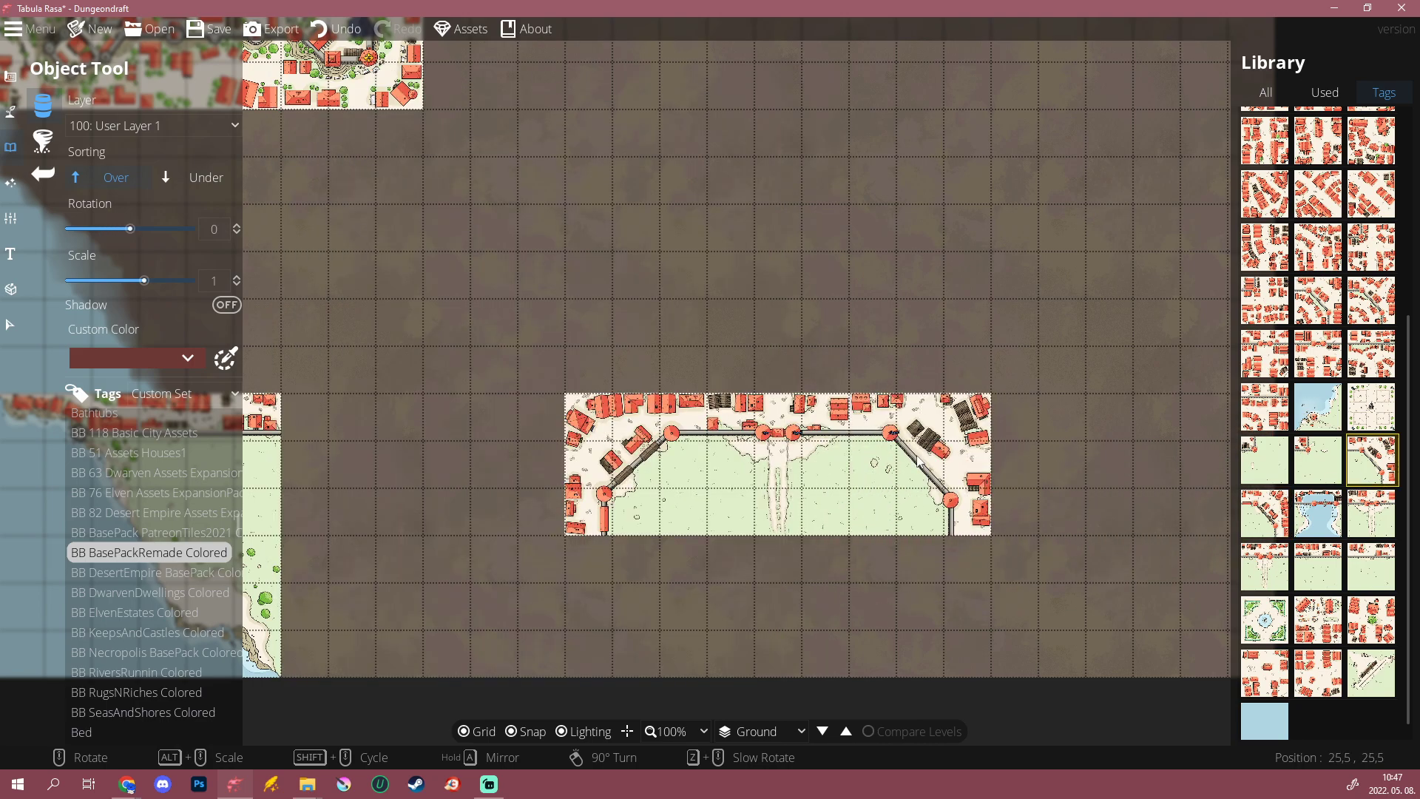
# Step: Place outer wall corner tiles directly below both inverted corners: the western one unrotated, the eastern one OuterWallCorner 2 rotated 90°
pyautogui.moveTo(1278, 519)
pyautogui.click(1264, 459)
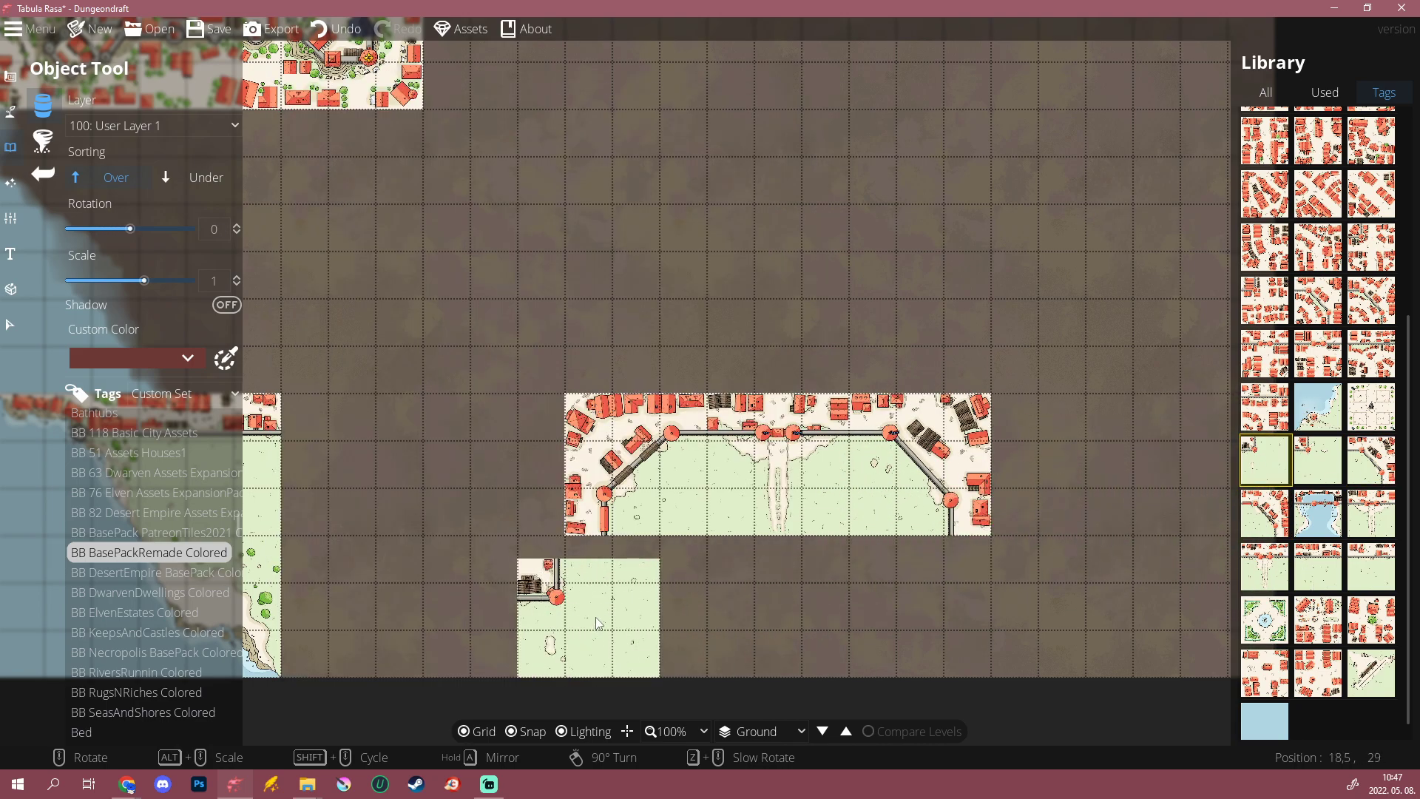
pyautogui.scroll(6, 620, 592)
pyautogui.scroll(-4, 611, 616)
pyautogui.click(632, 612)
pyautogui.click(1338, 464)
pyautogui.scroll(6, 929, 609)
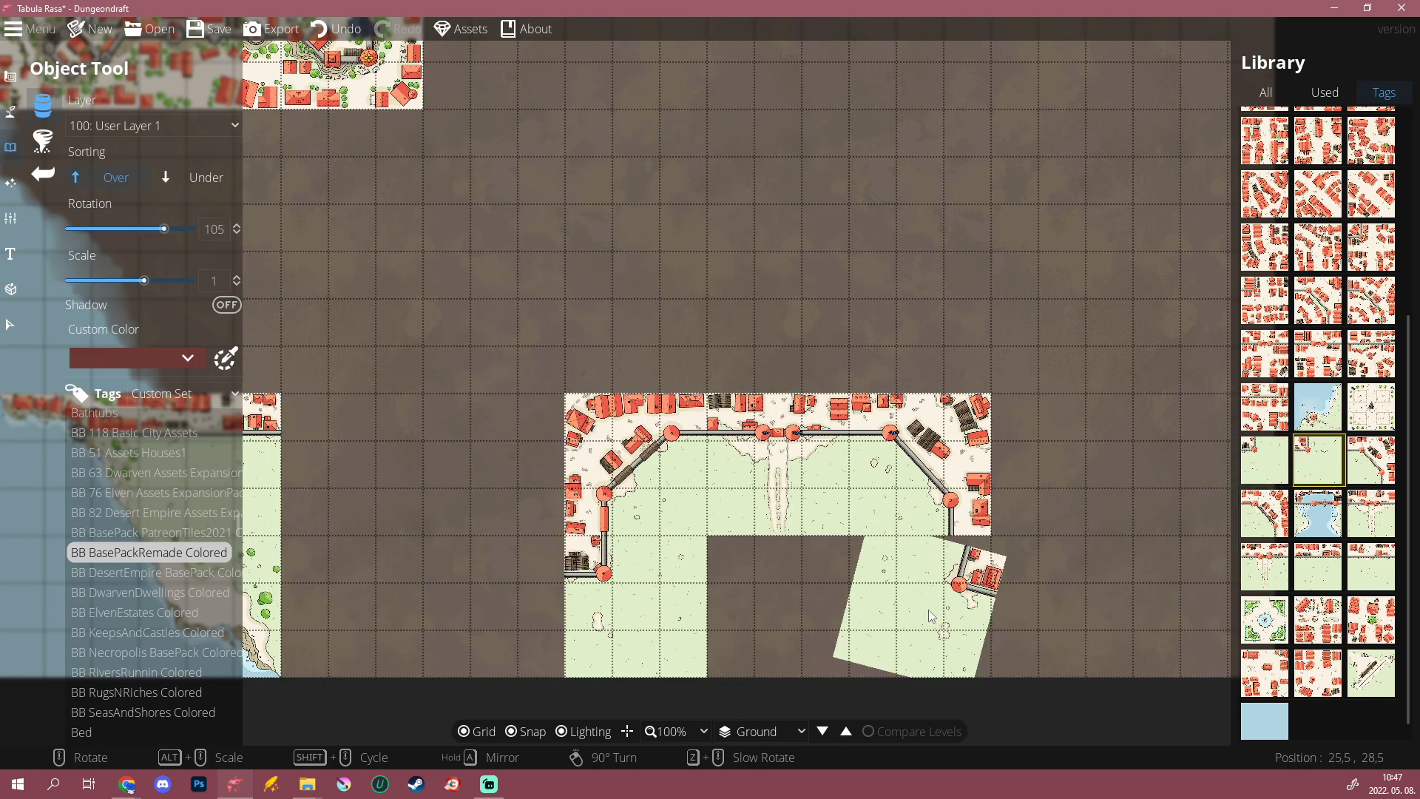
pyautogui.click(928, 609)
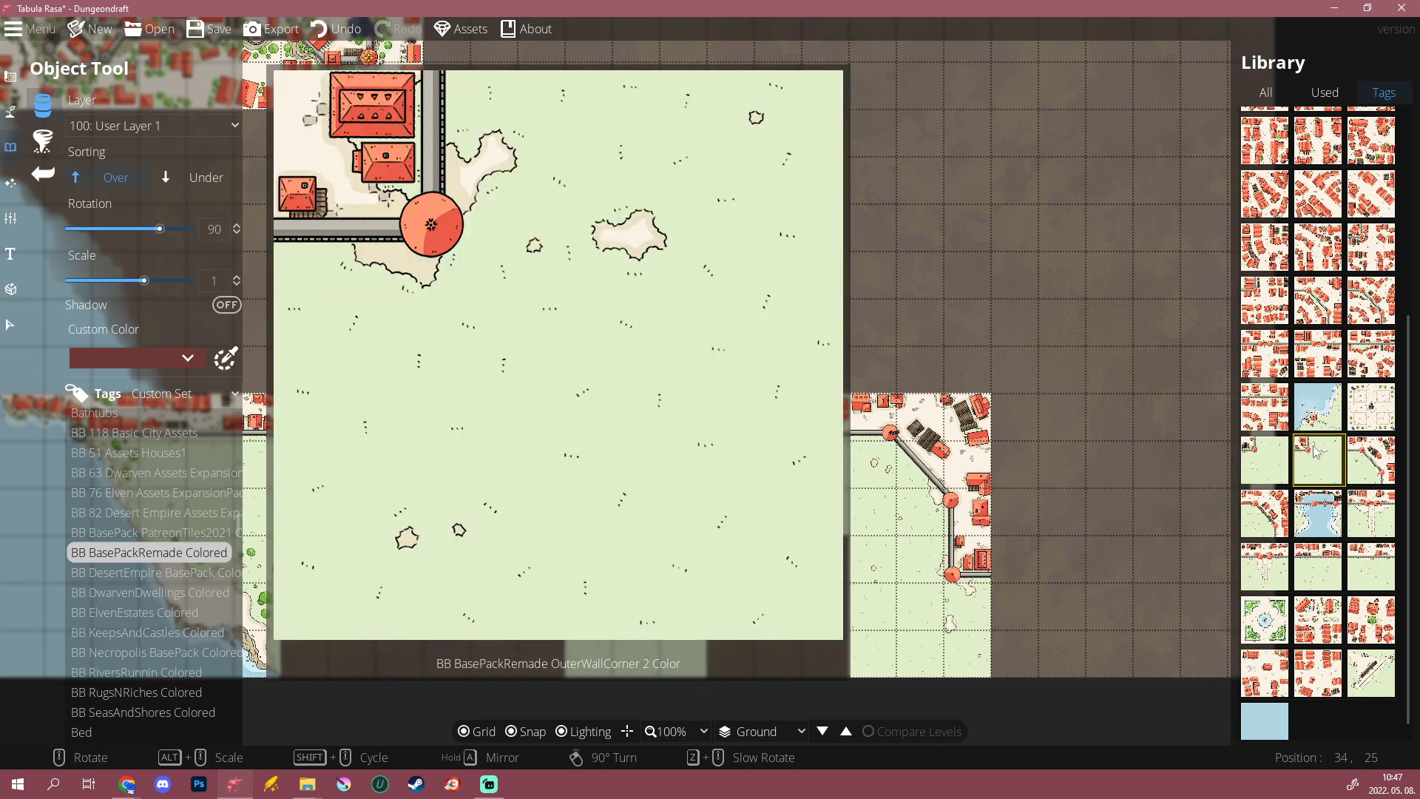
# Step: Fill the empty area below the southern gate, between the two outer wall corner tiles, with Grass
pyautogui.scroll(-1, 1287, 555)
pyautogui.scroll(5, 1295, 568)
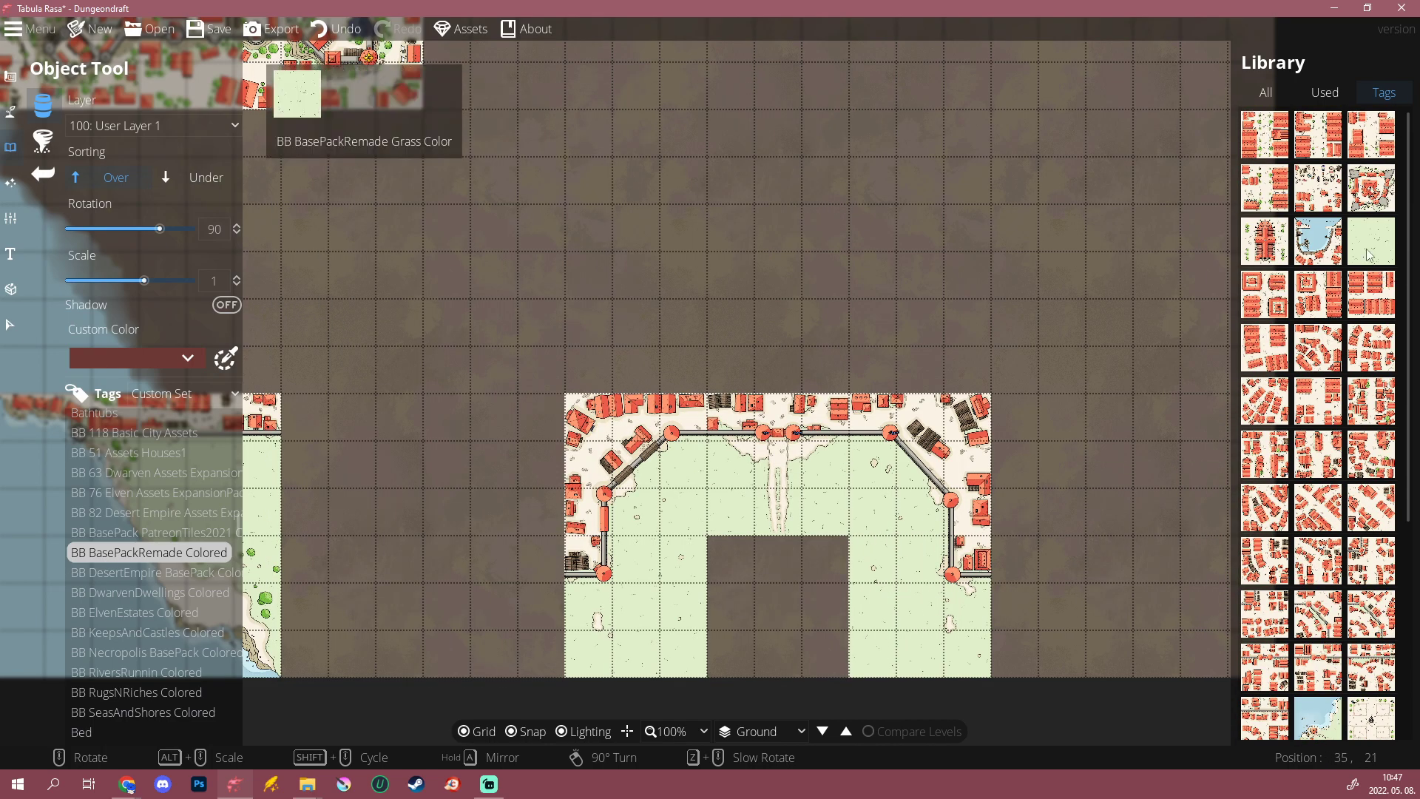
pyautogui.click(1369, 255)
pyautogui.moveTo(587, 582); pyautogui.dragTo(820, 572)
# Step: Place an unrotated straight outer wall tile against the west side of the lower western corner tile
pyautogui.scroll(-6, 1339, 503)
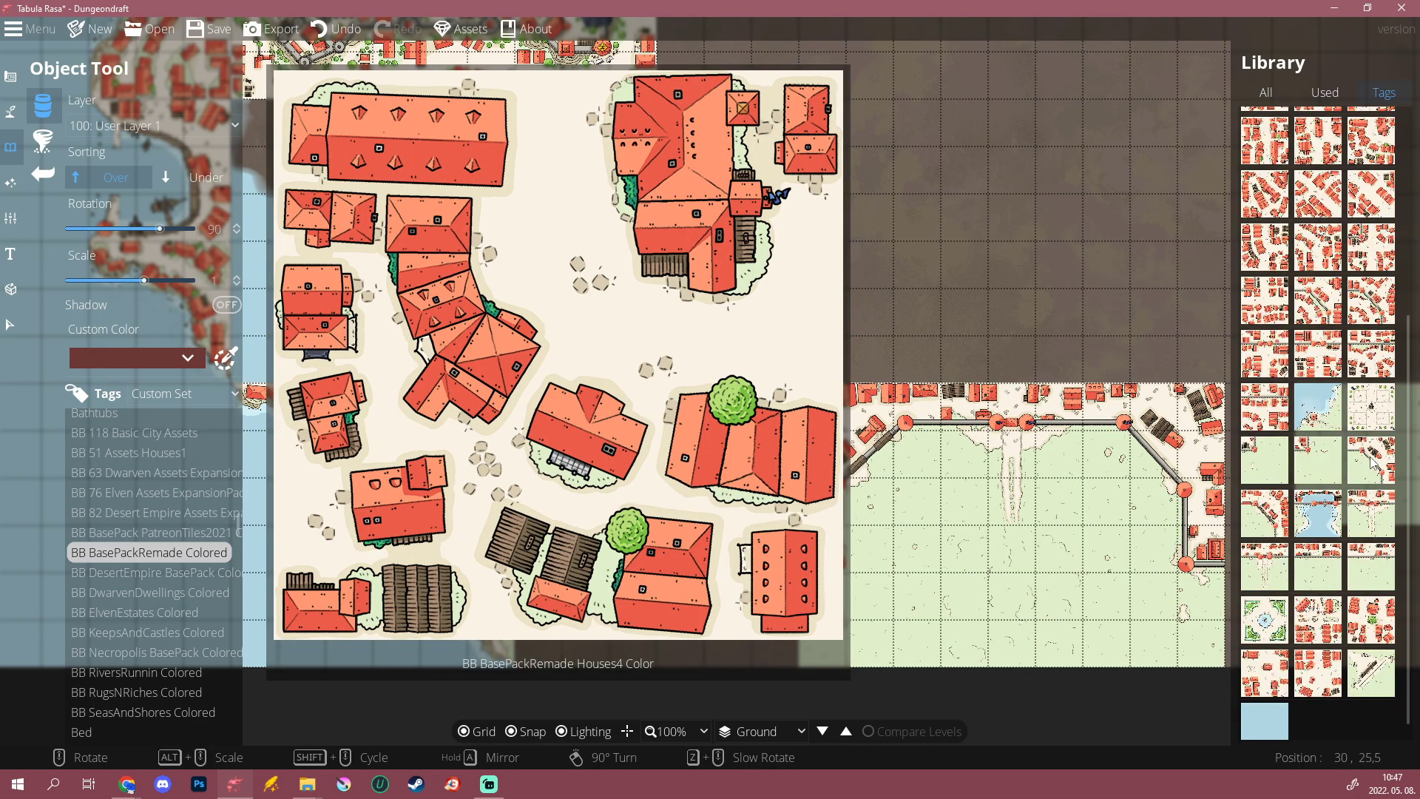
pyautogui.click(1318, 566)
pyautogui.scroll(-7, 719, 588)
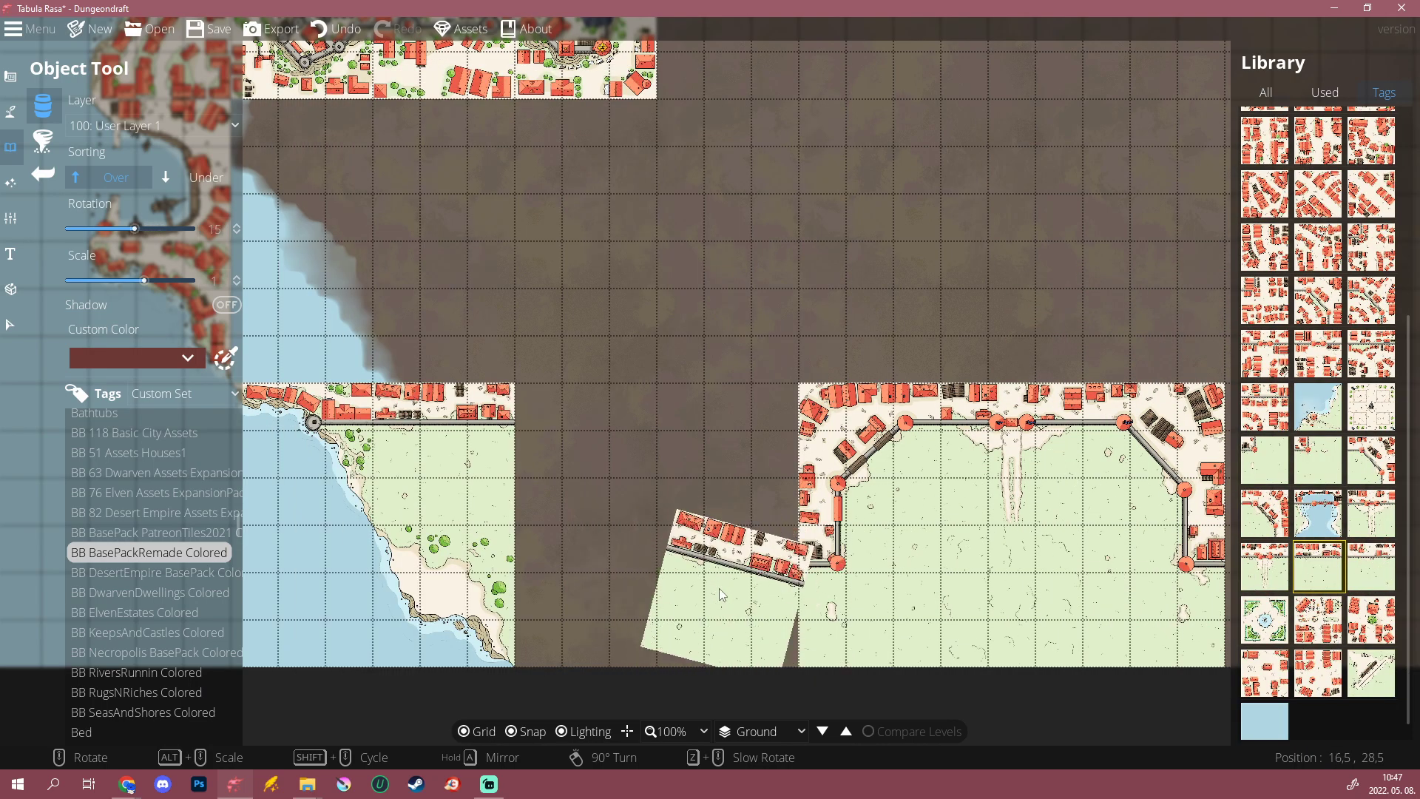
pyautogui.scroll(1, 719, 588)
pyautogui.click(719, 588)
# Step: Place an OuterWallStraight 2 tile against the east side of the lower eastern corner tile
pyautogui.moveTo(938, 573); pyautogui.dragTo(646, 574)
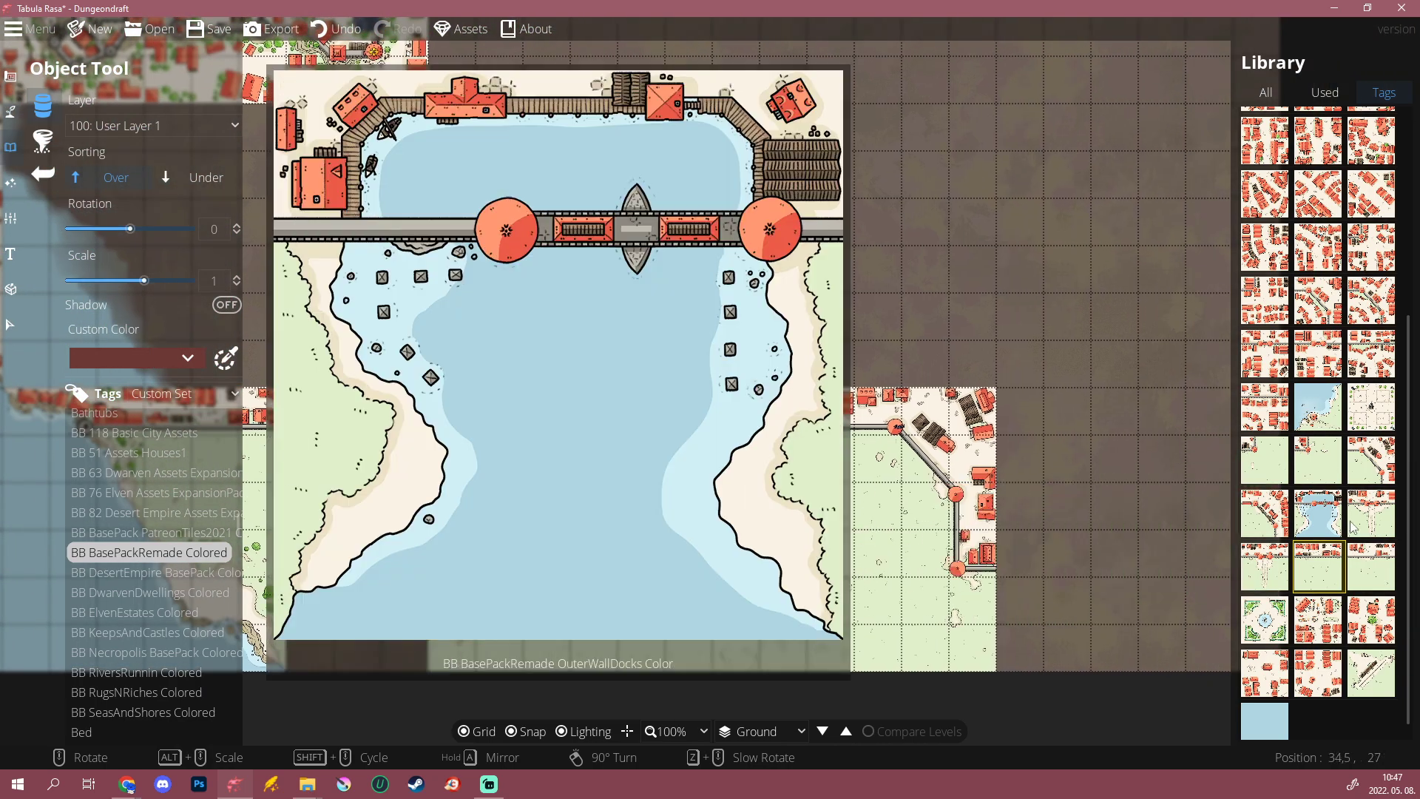
pyautogui.click(1372, 566)
pyautogui.moveTo(1093, 603); pyautogui.dragTo(1001, 605)
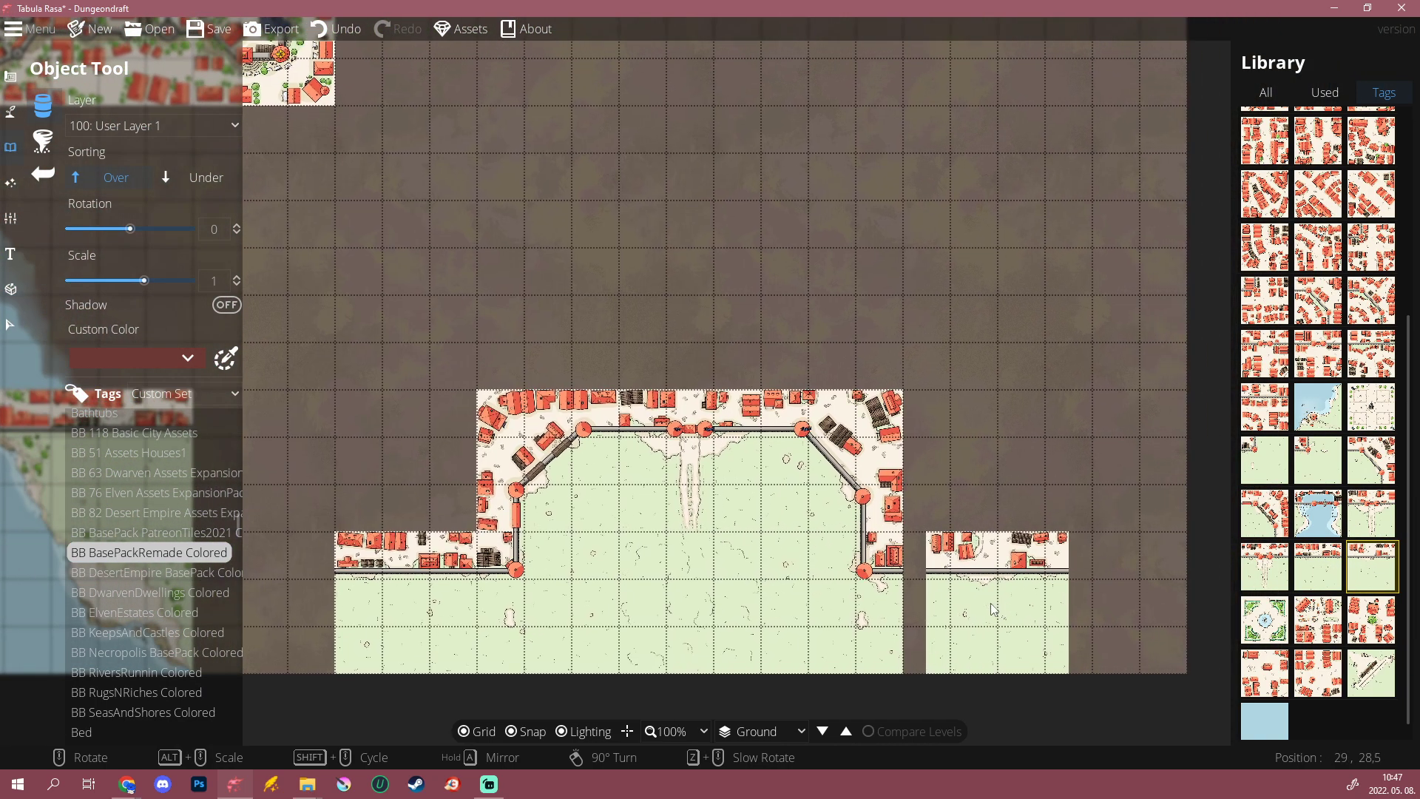
pyautogui.click(978, 600)
# Step: Try an OuterWallCorner Inverted 1 tile directly above the gate's eastern inverted corner, and undo it
pyautogui.moveTo(956, 350); pyautogui.dragTo(1144, 359)
pyautogui.moveTo(546, 422); pyautogui.dragTo(668, 426)
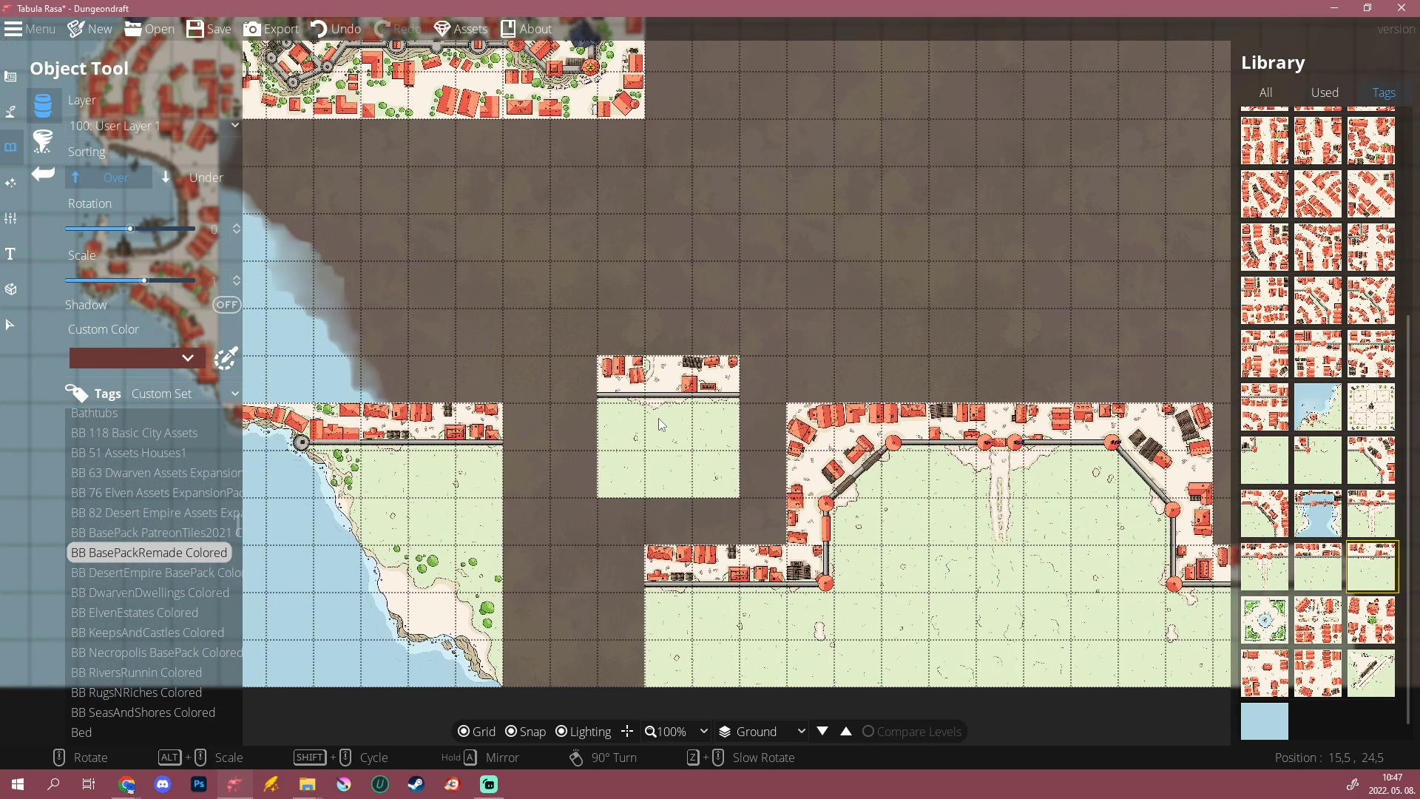
pyautogui.click(1368, 459)
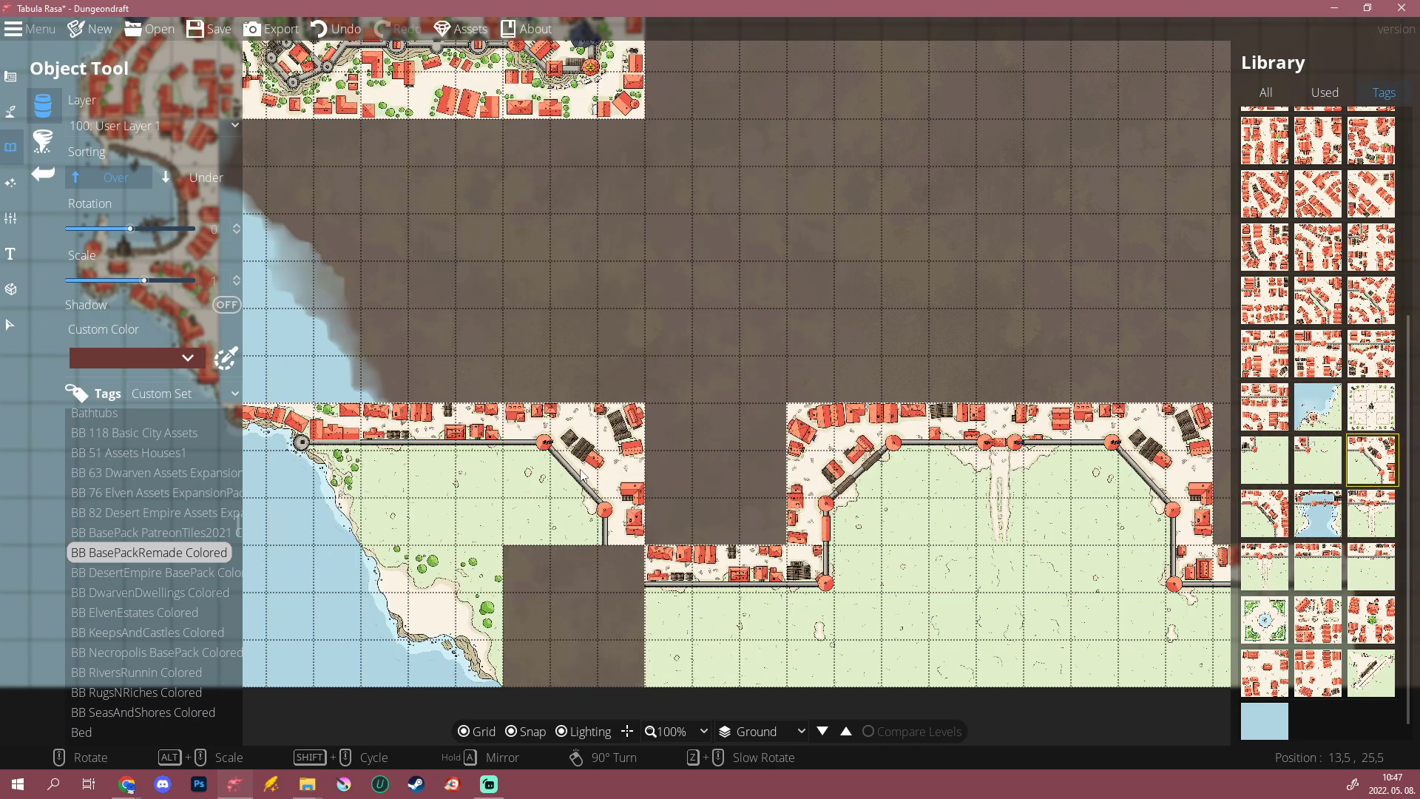
pyautogui.moveTo(578, 470); pyautogui.dragTo(455, 471)
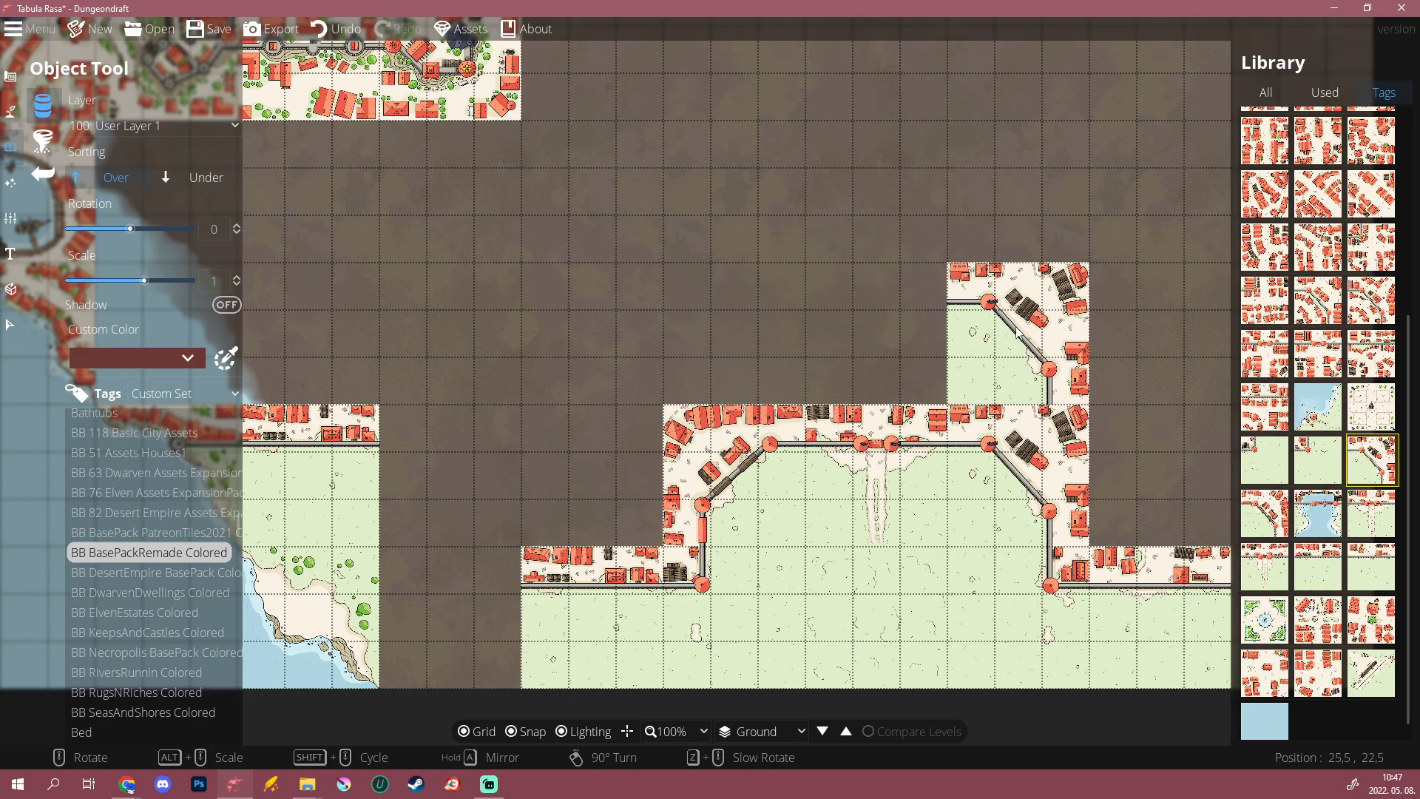
pyautogui.click(1016, 333)
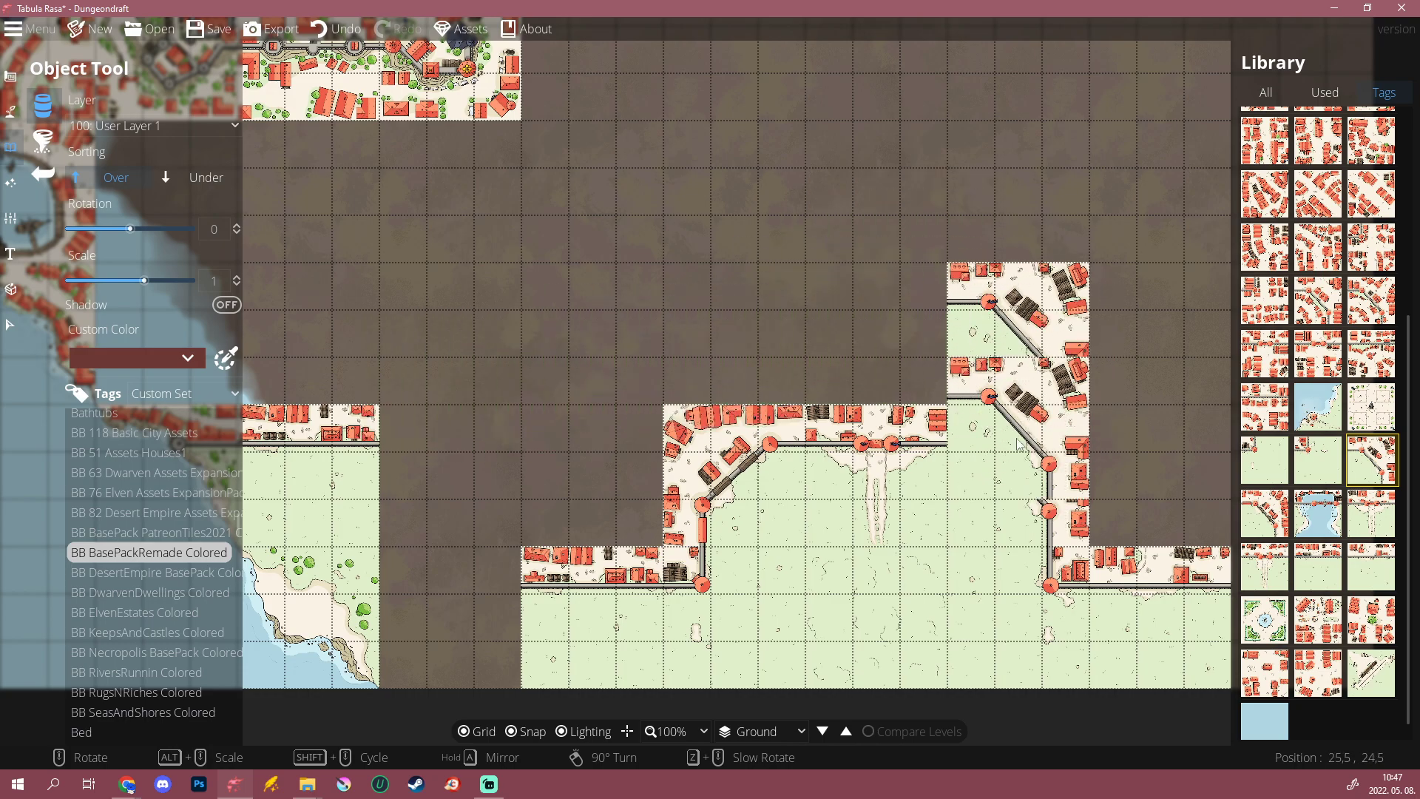
pyautogui.hotkey('ctrl', 'z')
# Step: Place an inverted outer wall corner east of the coastal wall tile and an OuterWallCorner 2 tile rotated 90° directly below it
pyautogui.click(1265, 513)
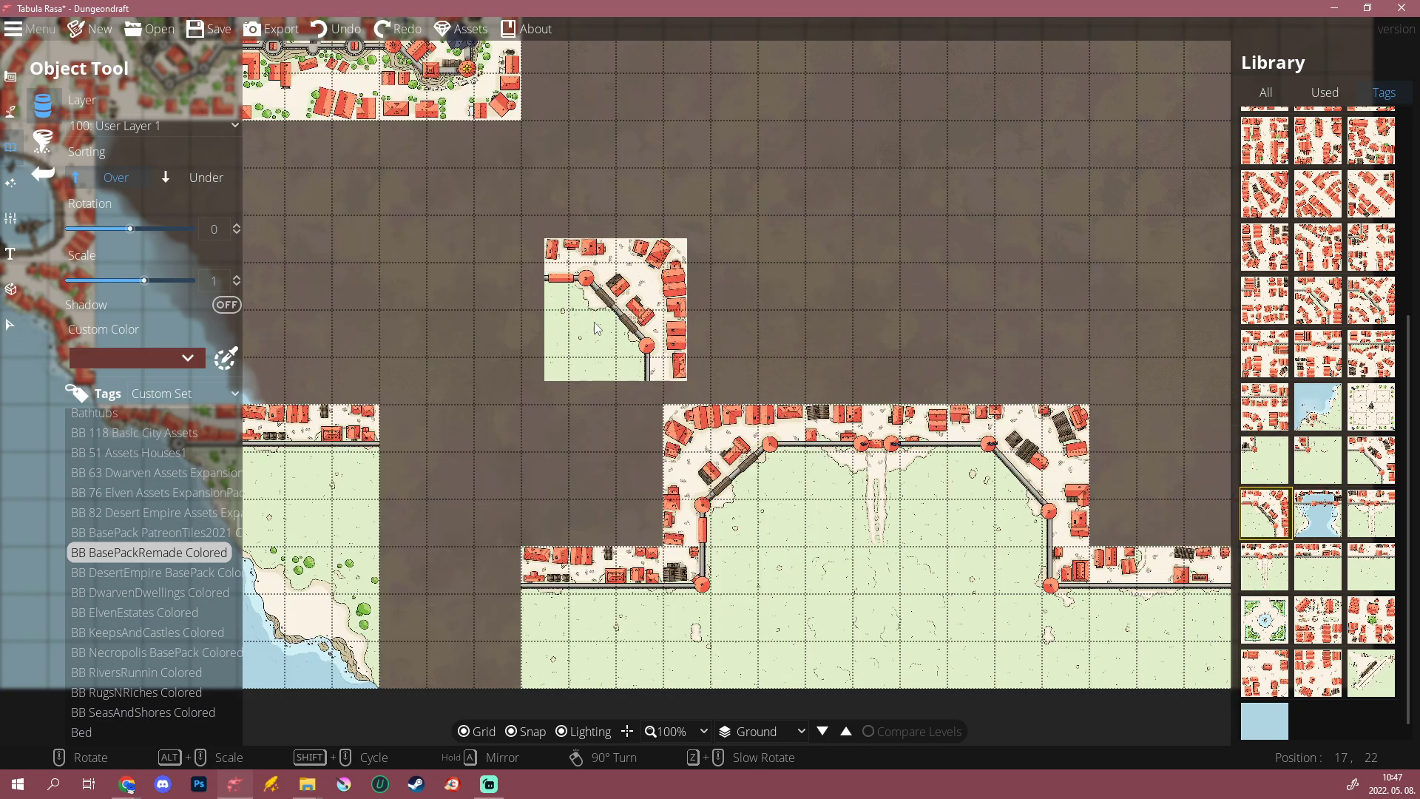
pyautogui.click(451, 484)
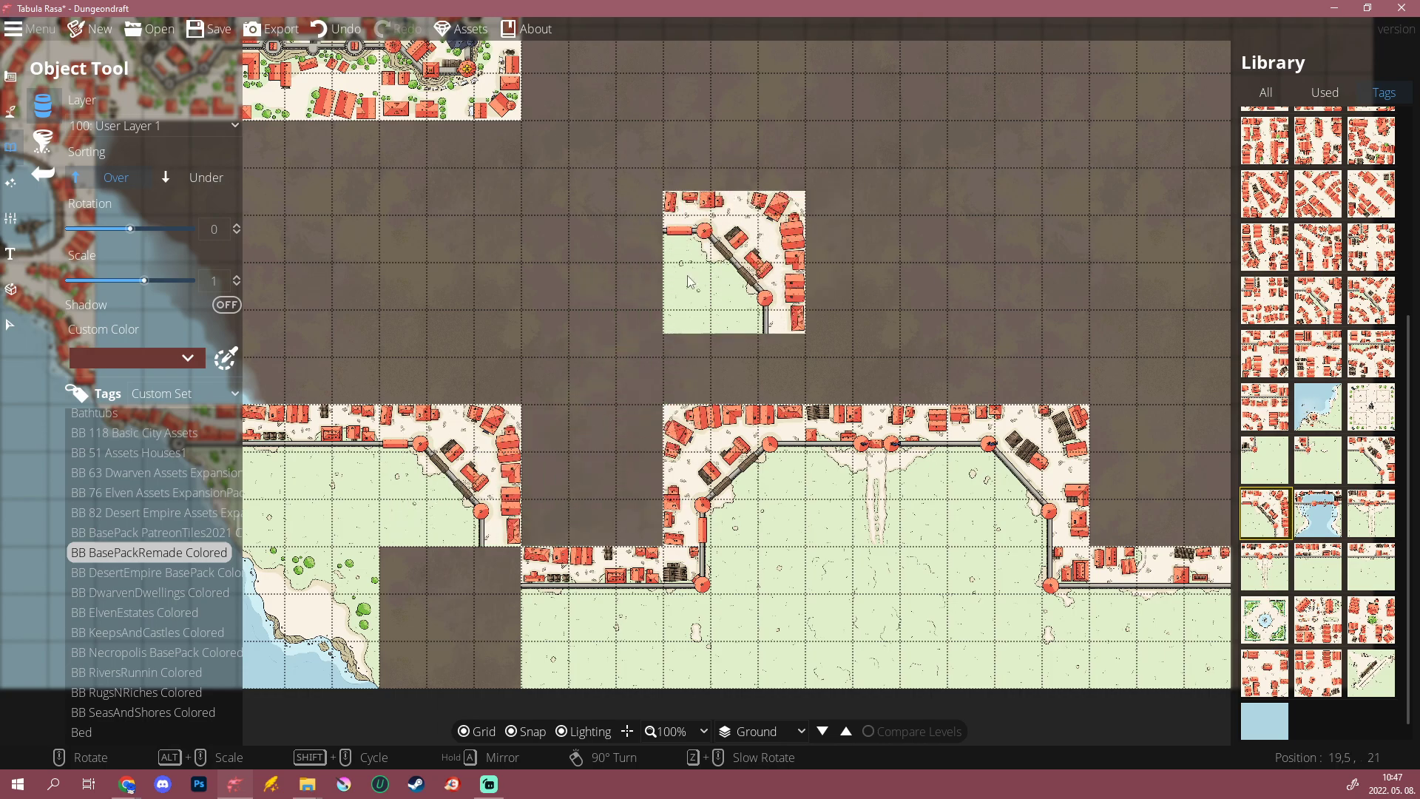
pyautogui.scroll(-7, 759, 269)
pyautogui.scroll(8, 759, 269)
pyautogui.scroll(-1, 759, 268)
pyautogui.scroll(-2, 759, 269)
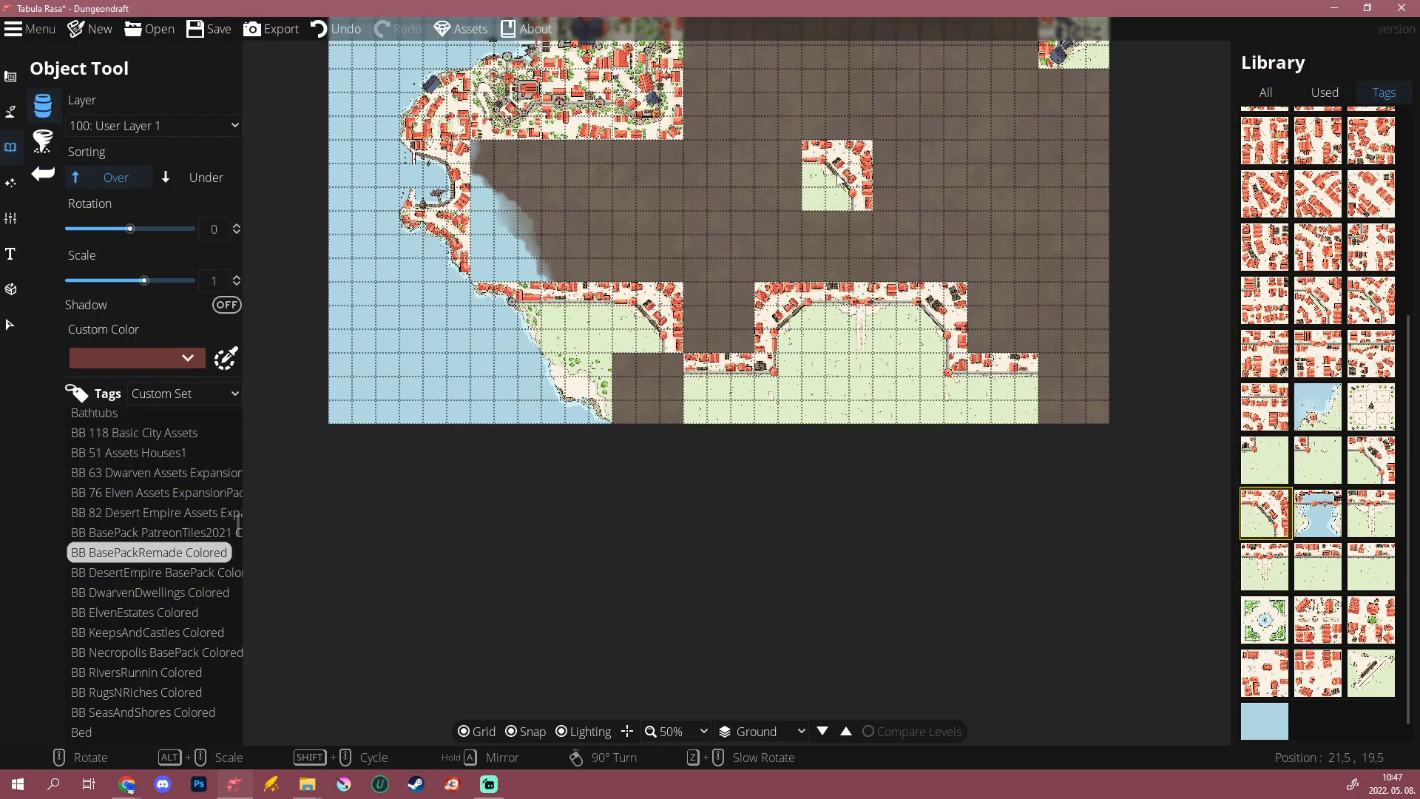
pyautogui.scroll(2, 732, 307)
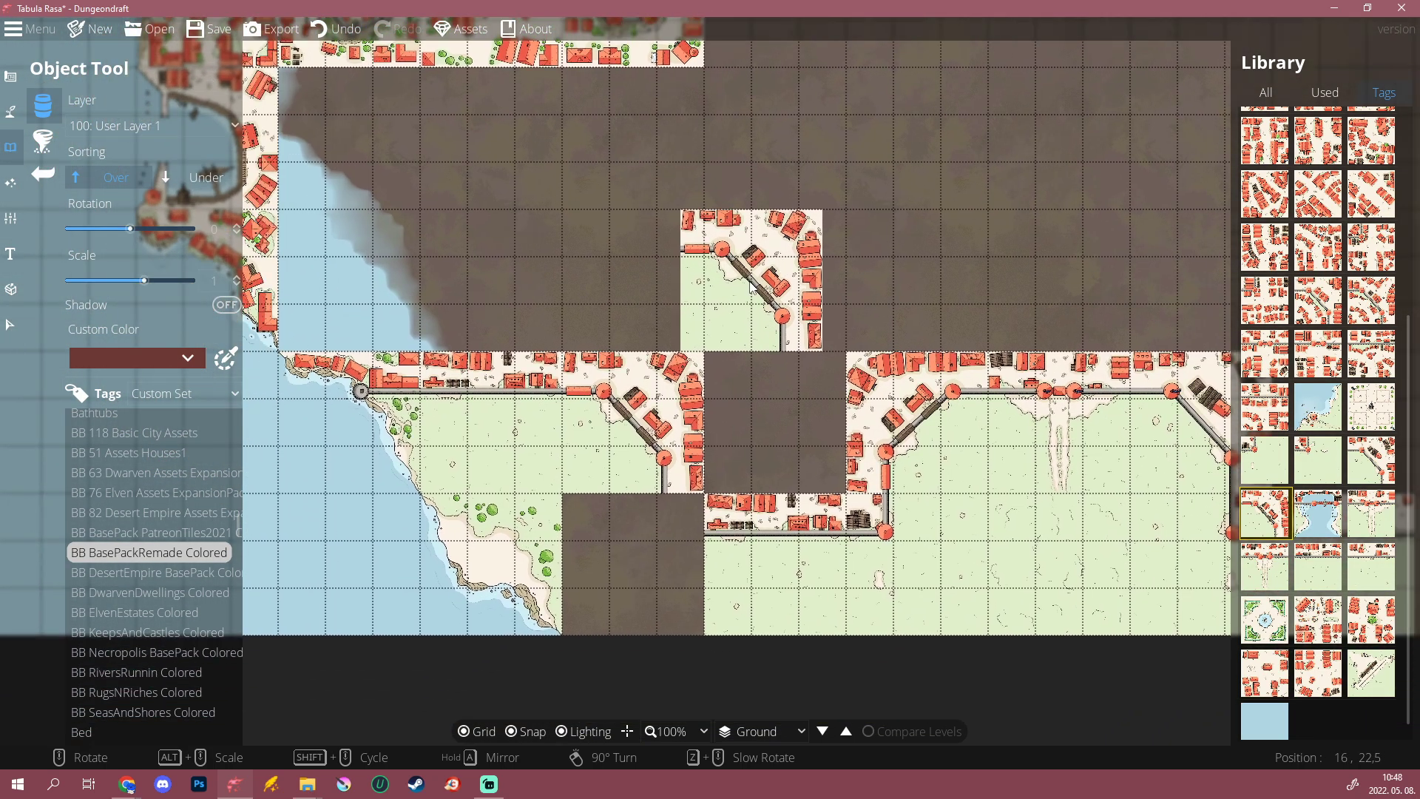
pyautogui.moveTo(1337, 560)
pyautogui.click(1318, 460)
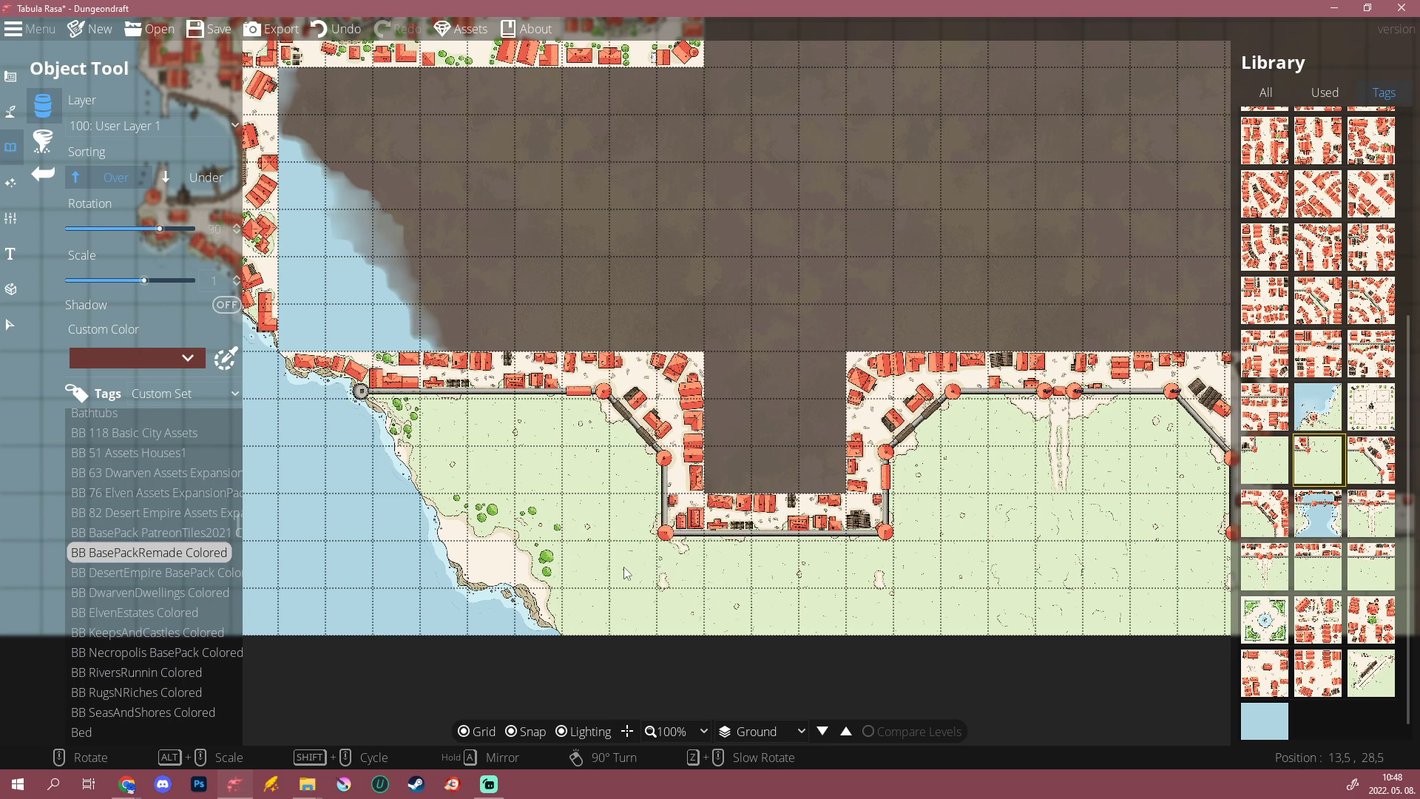
pyautogui.scroll(-3, 720, 309)
pyautogui.moveTo(775, 304); pyautogui.dragTo(668, 419)
pyautogui.scroll(3, 538, 497)
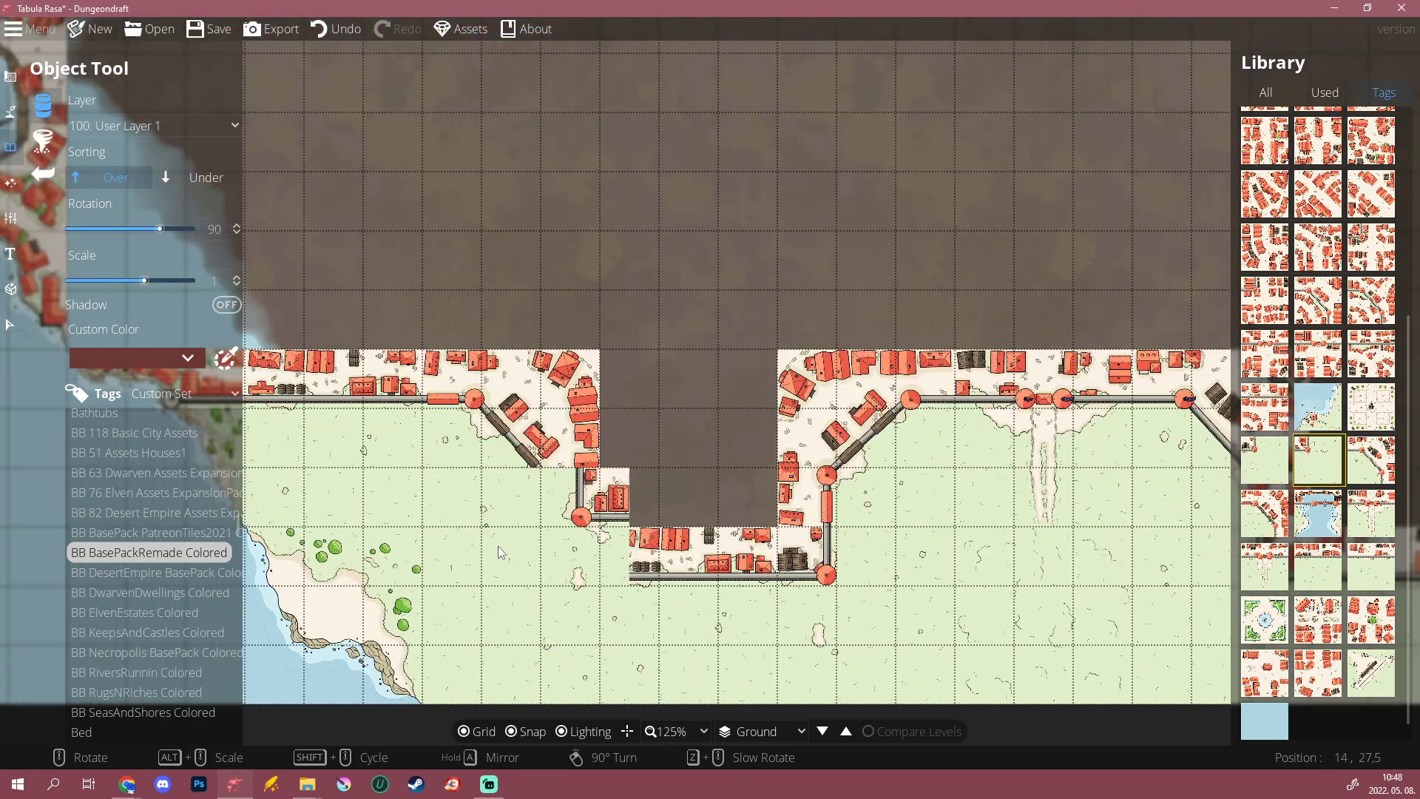
pyautogui.scroll(-2, 704, 595)
pyautogui.scroll(1, 569, 565)
pyautogui.scroll(-2, 584, 547)
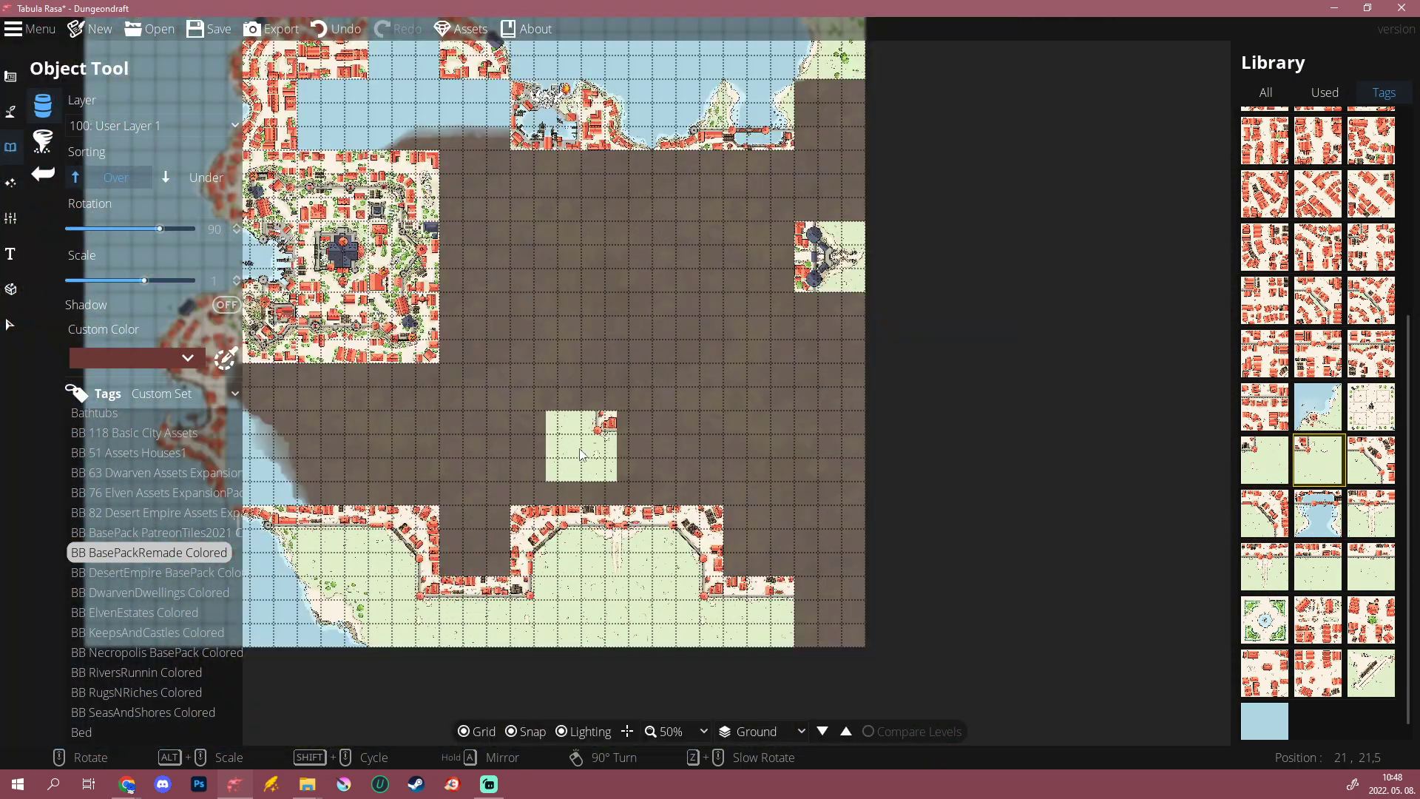
pyautogui.scroll(2, 784, 414)
pyautogui.scroll(-2, 786, 605)
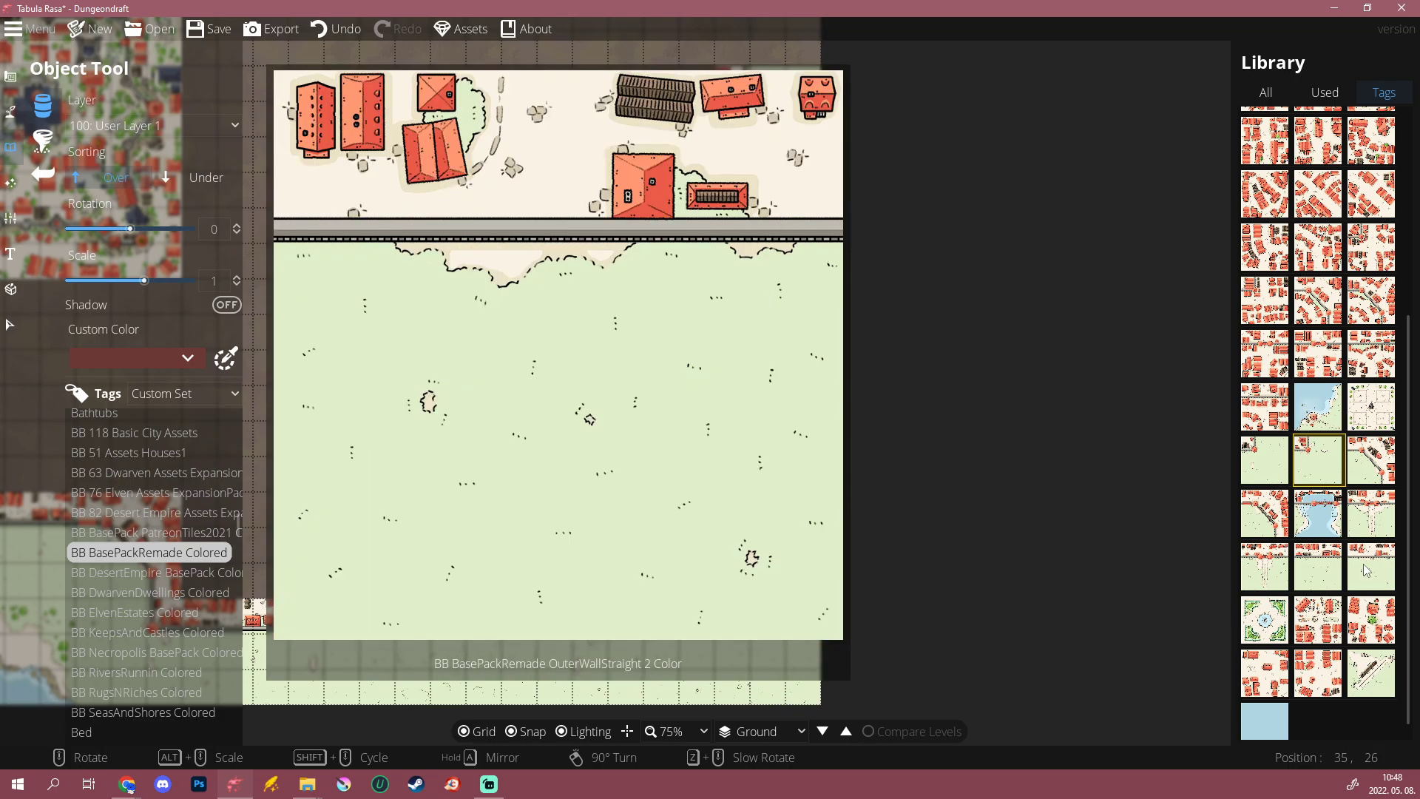
# Step: Place two straight outer wall tiles rotated -90° in a column above the southeast corner tile
pyautogui.click(1372, 566)
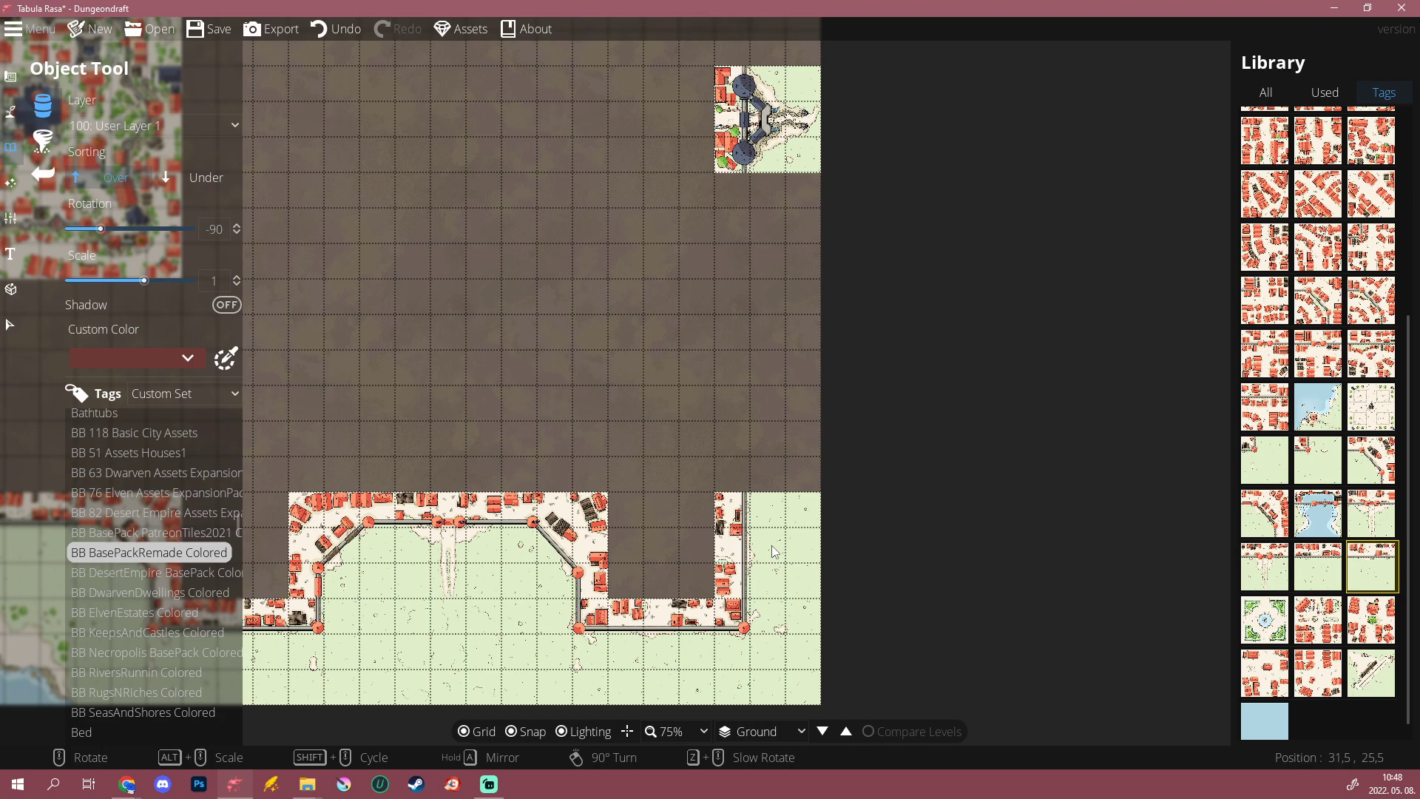
pyautogui.click(1317, 566)
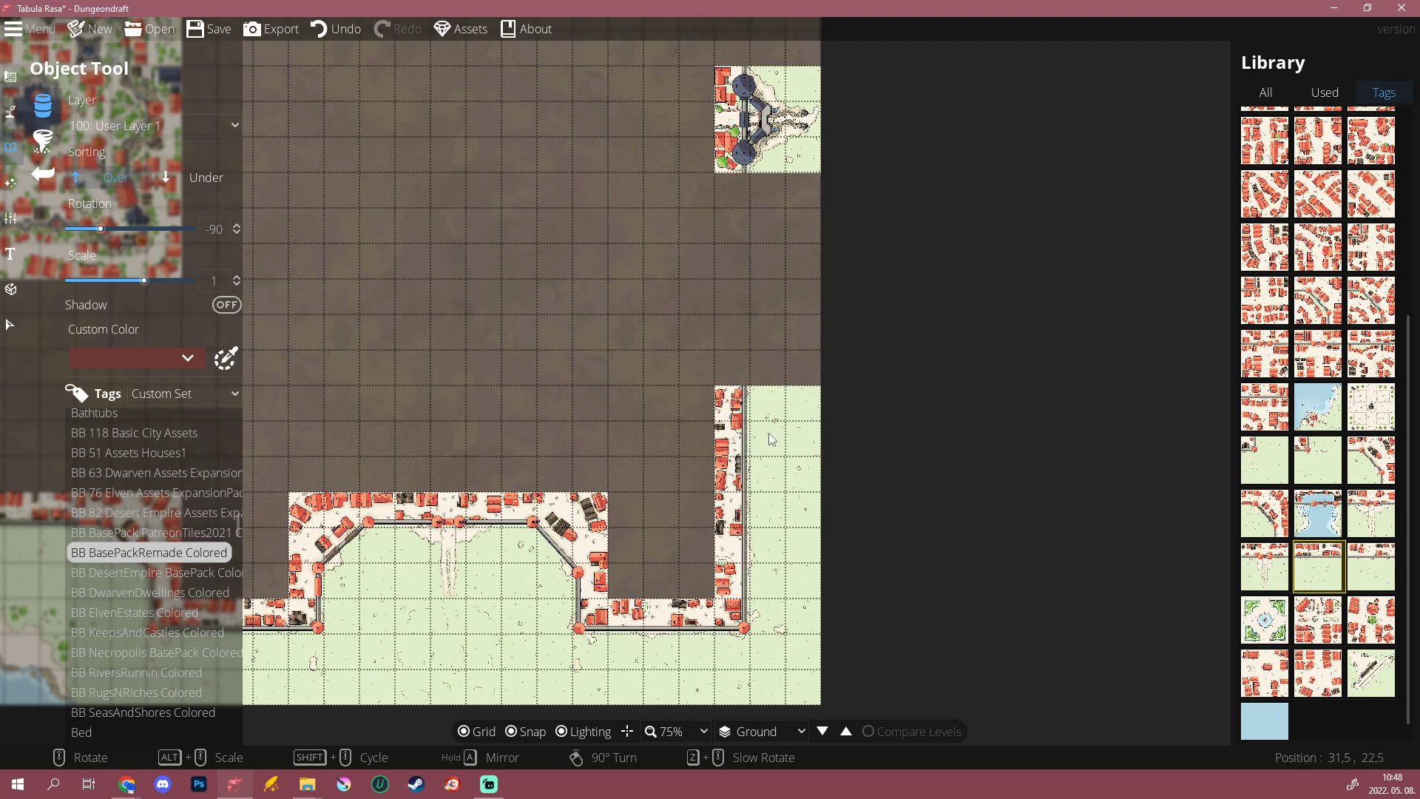
# Step: Replace the plain wall tiles at the southeast corner with a BB RugsNRiches City Wall Corner Slums 1 tile rotated -90°
pyautogui.click(117, 673)
pyautogui.click(118, 692)
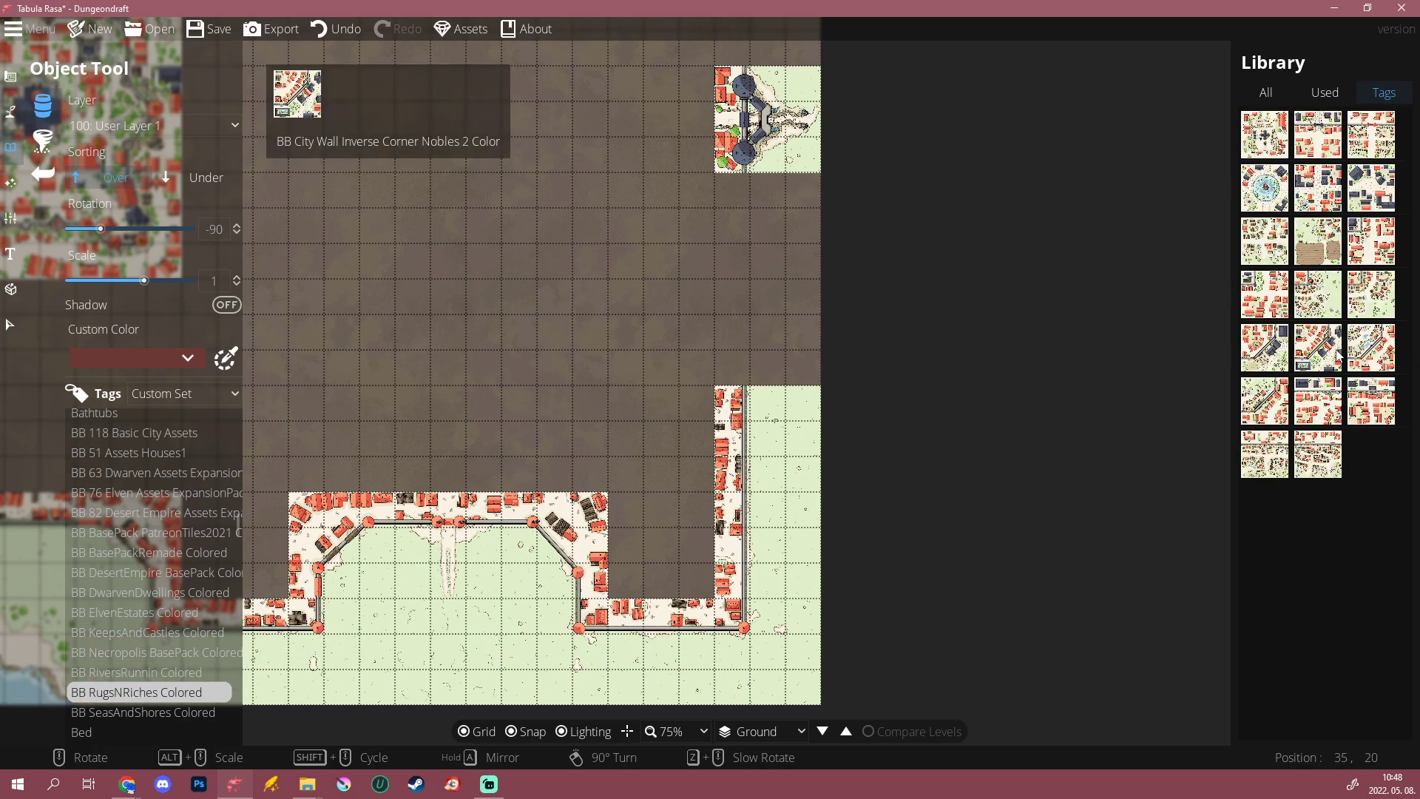
pyautogui.click(1327, 305)
pyautogui.scroll(6, 772, 652)
pyautogui.hotkey('ctrl', 'z')
pyautogui.hotkey('ctrl', 'z')
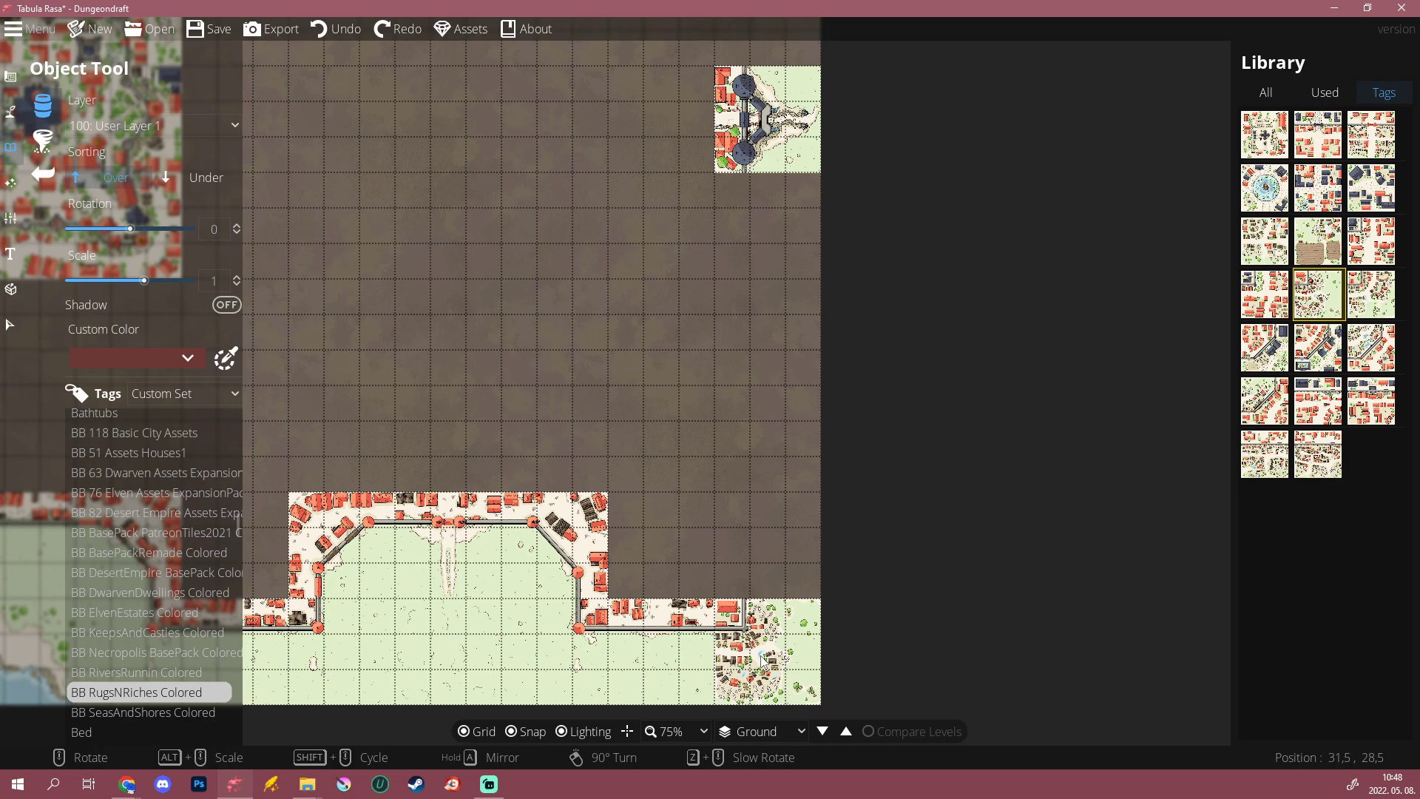
pyautogui.scroll(-6, 770, 659)
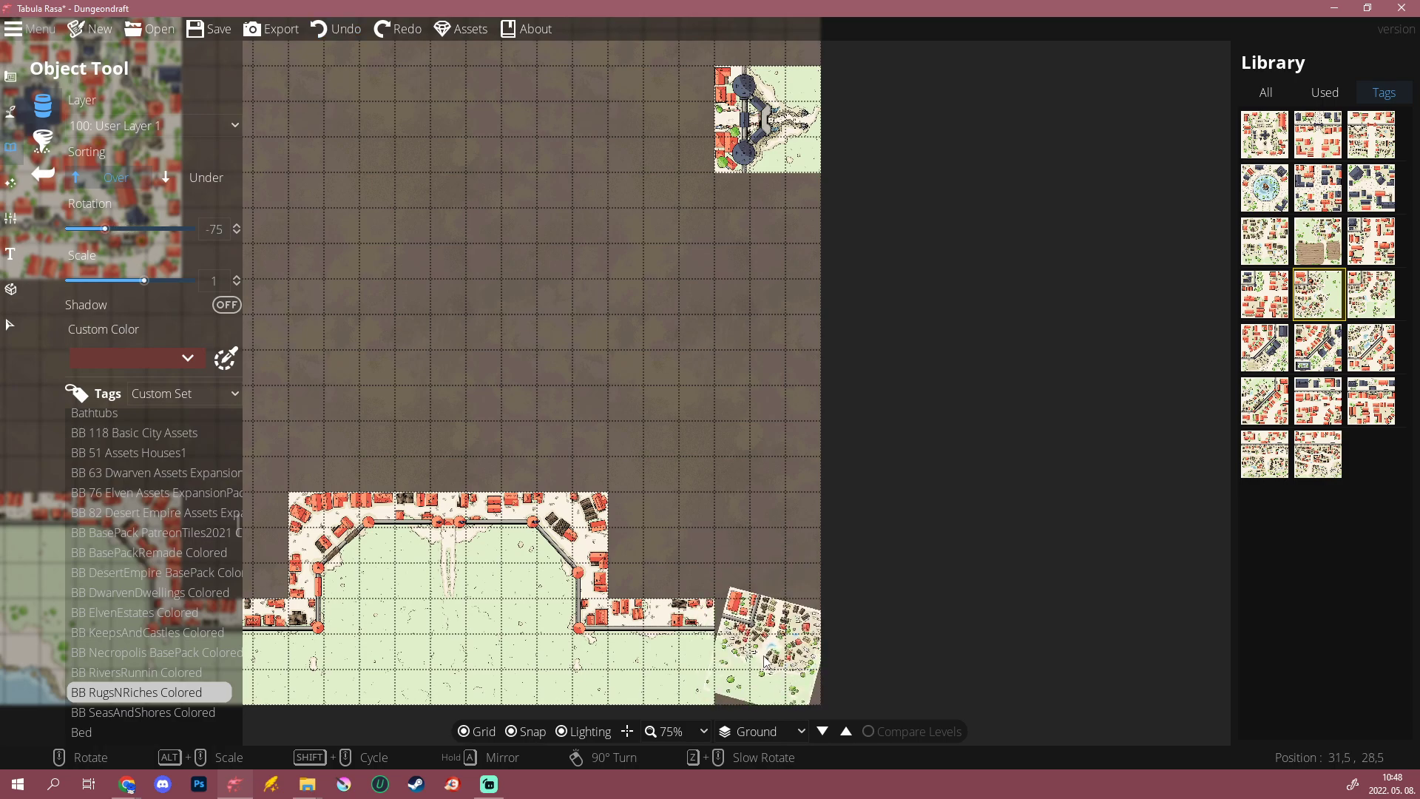
pyautogui.scroll(5, 892, 646)
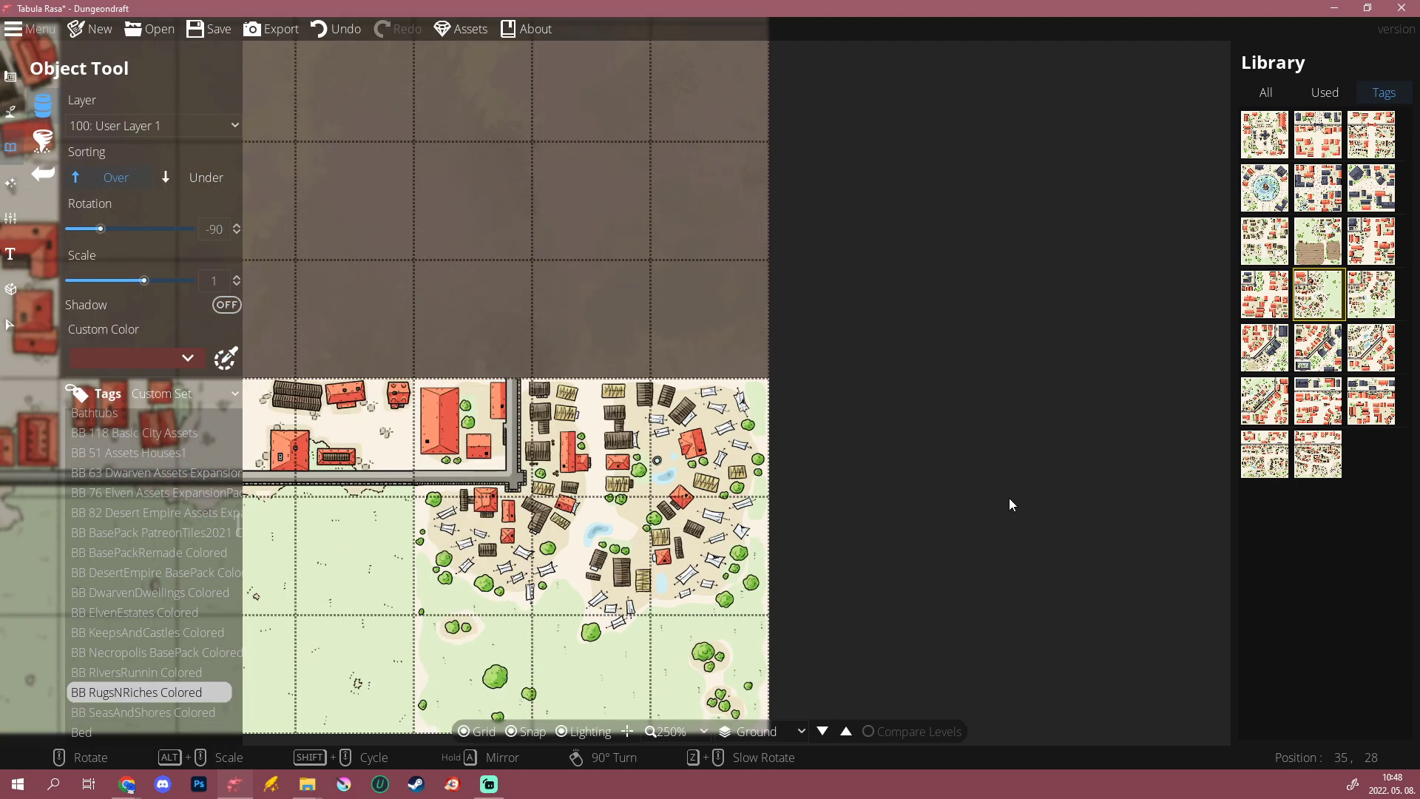
pyautogui.scroll(-5, 1008, 498)
# Step: Stack two straight slum city wall tiles rotated -90° above the southeast corner, using City Wall Slums 2 for the upper one
pyautogui.moveTo(763, 334); pyautogui.dragTo(688, 536)
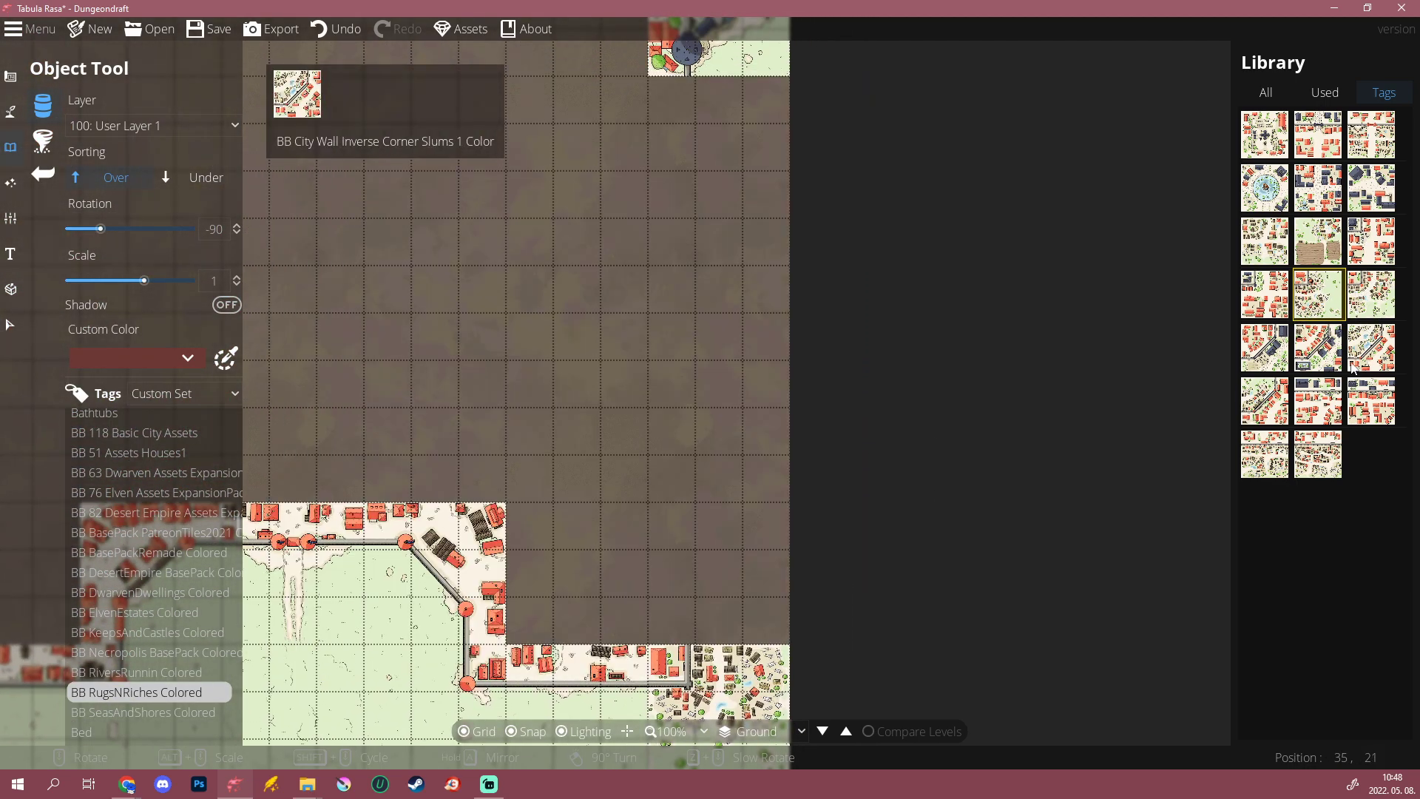
pyautogui.click(1265, 453)
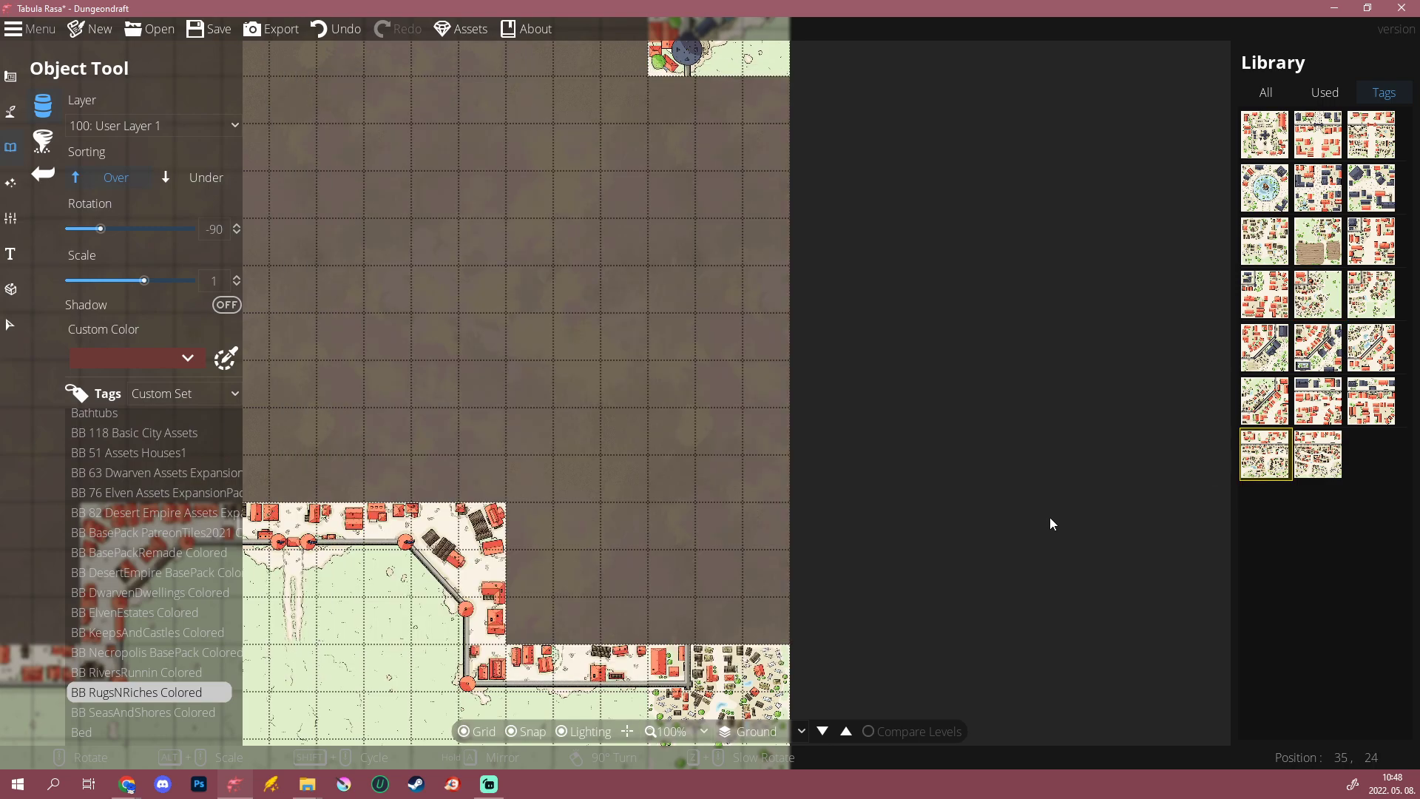
pyautogui.click(1317, 453)
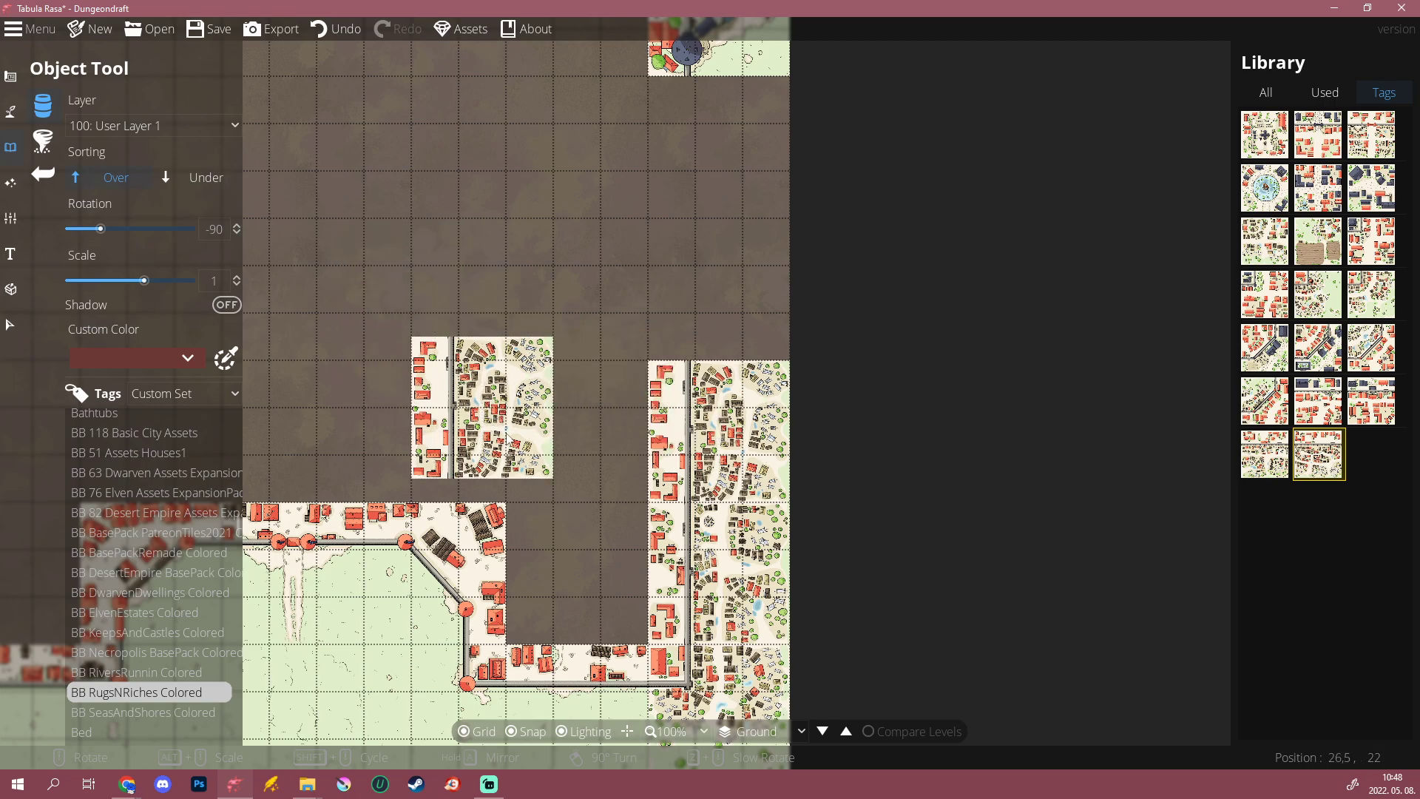
pyautogui.scroll(4, 518, 436)
pyautogui.moveTo(582, 460); pyautogui.dragTo(337, 531)
pyautogui.scroll(-4, 360, 429)
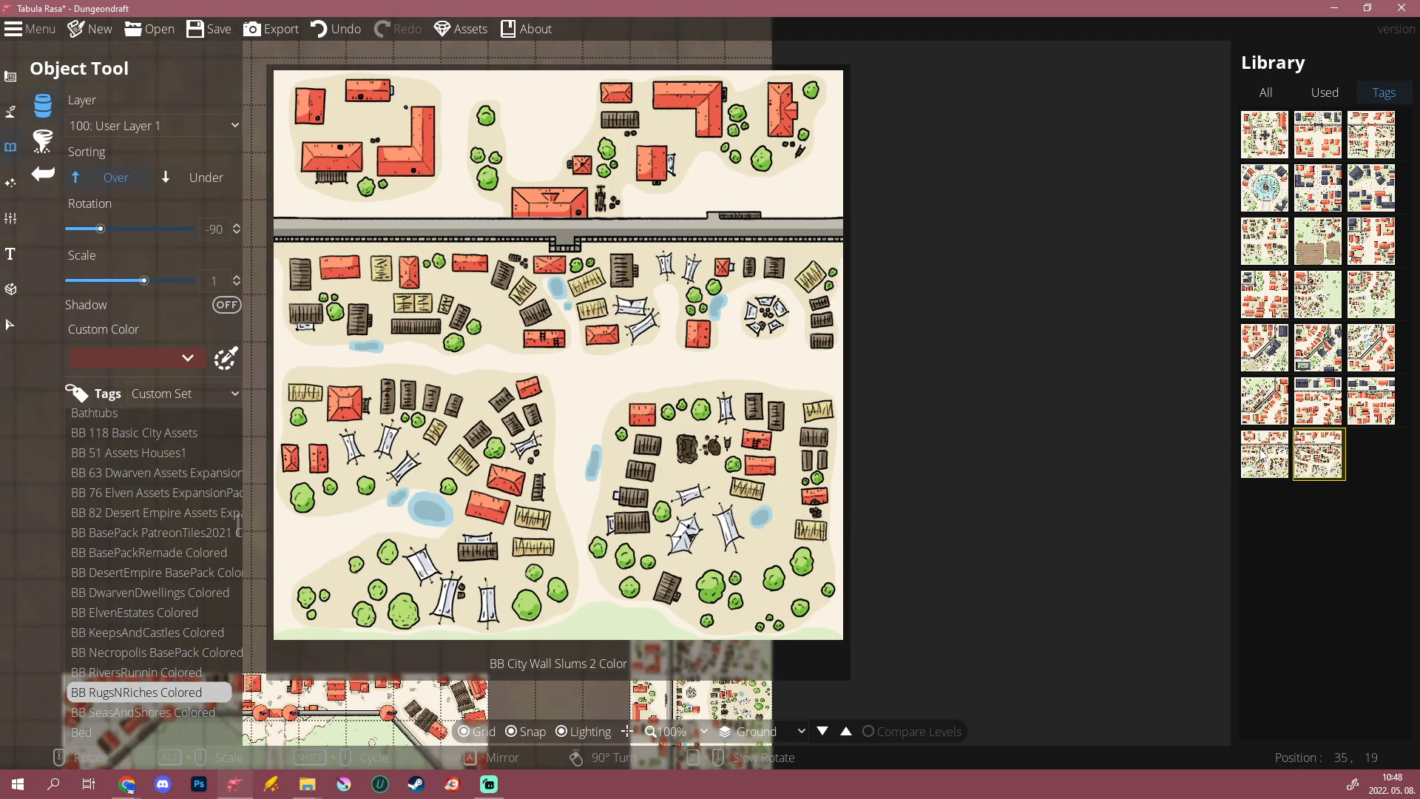
# Step: Undo the upper straight slum wall tile and place the other slum wall corner tile, rotated -90°, in its spot
pyautogui.click(1266, 400)
pyautogui.click(1372, 291)
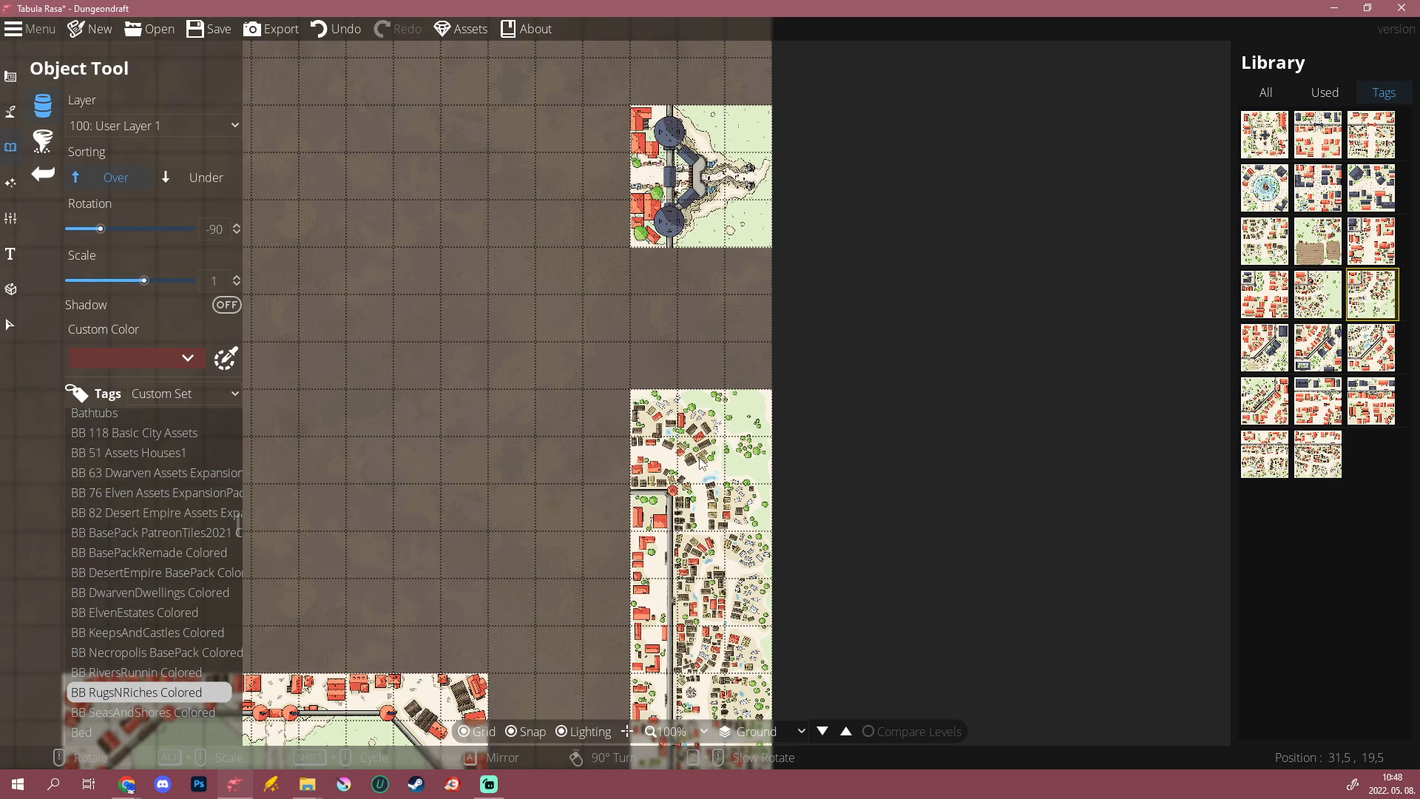
pyautogui.hotkey('ctrl', 'z')
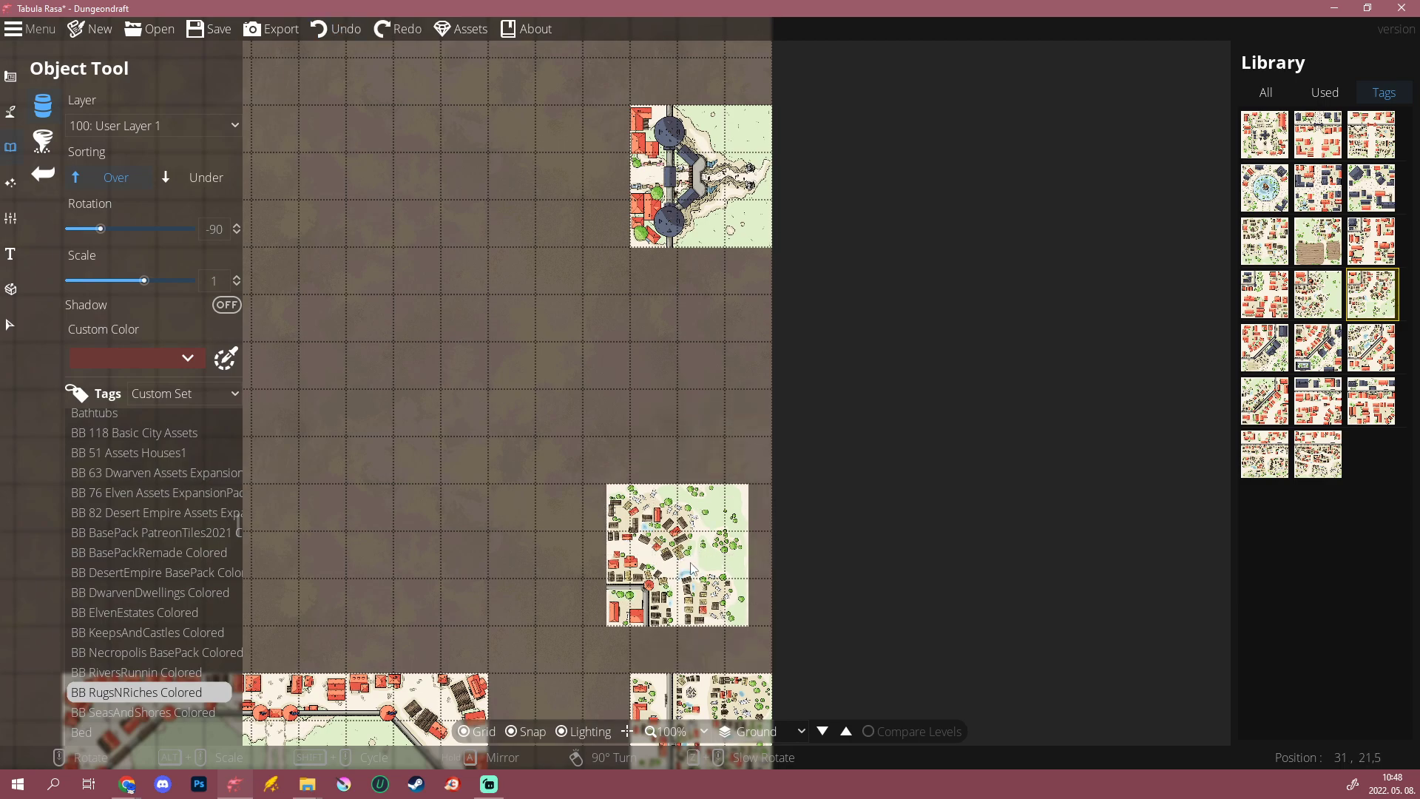
pyautogui.click(696, 595)
pyautogui.moveTo(755, 494); pyautogui.dragTo(883, 362)
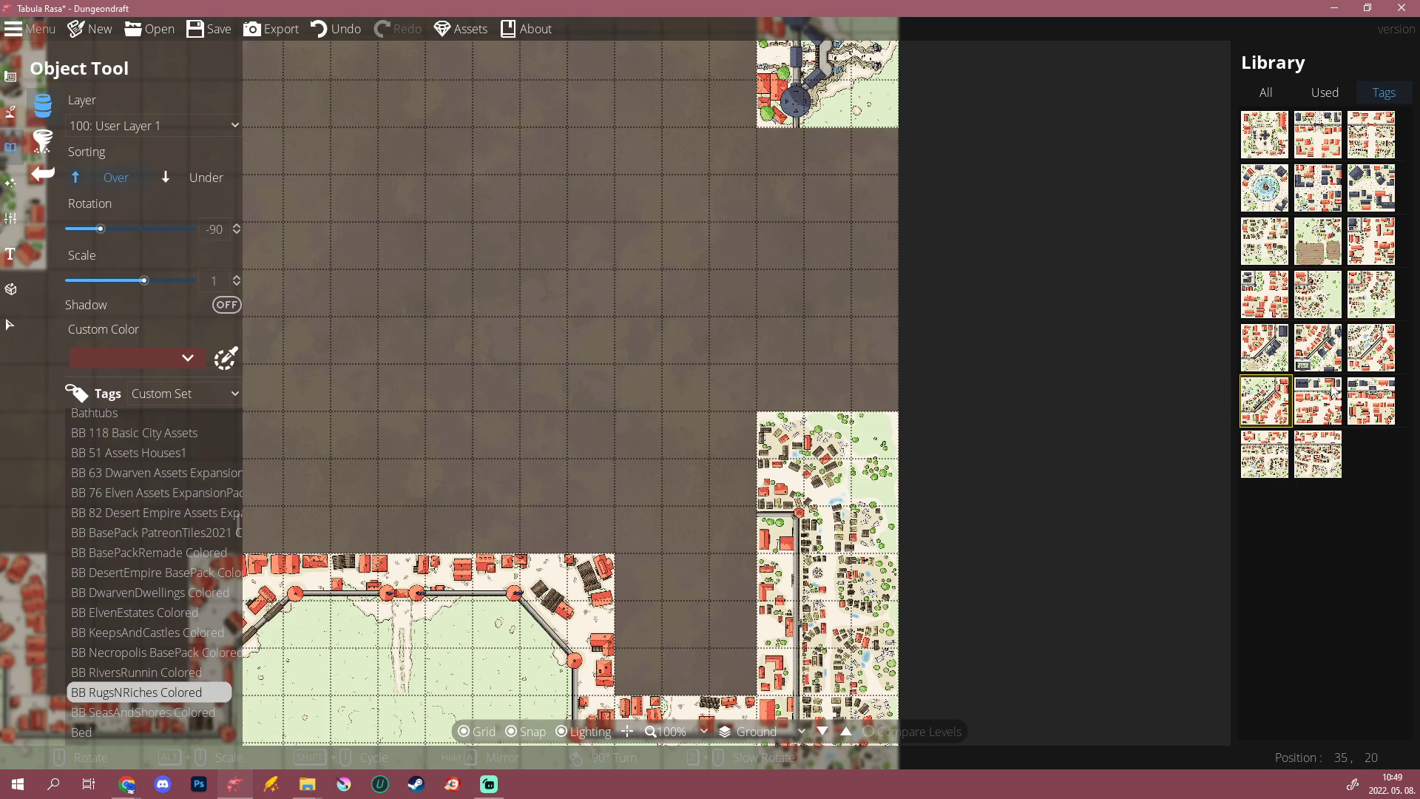
# Step: Place a City Wall Inverse Corner Slums 1 tile rotated 90° directly west of the upper slum corner tile
pyautogui.moveTo(1261, 401)
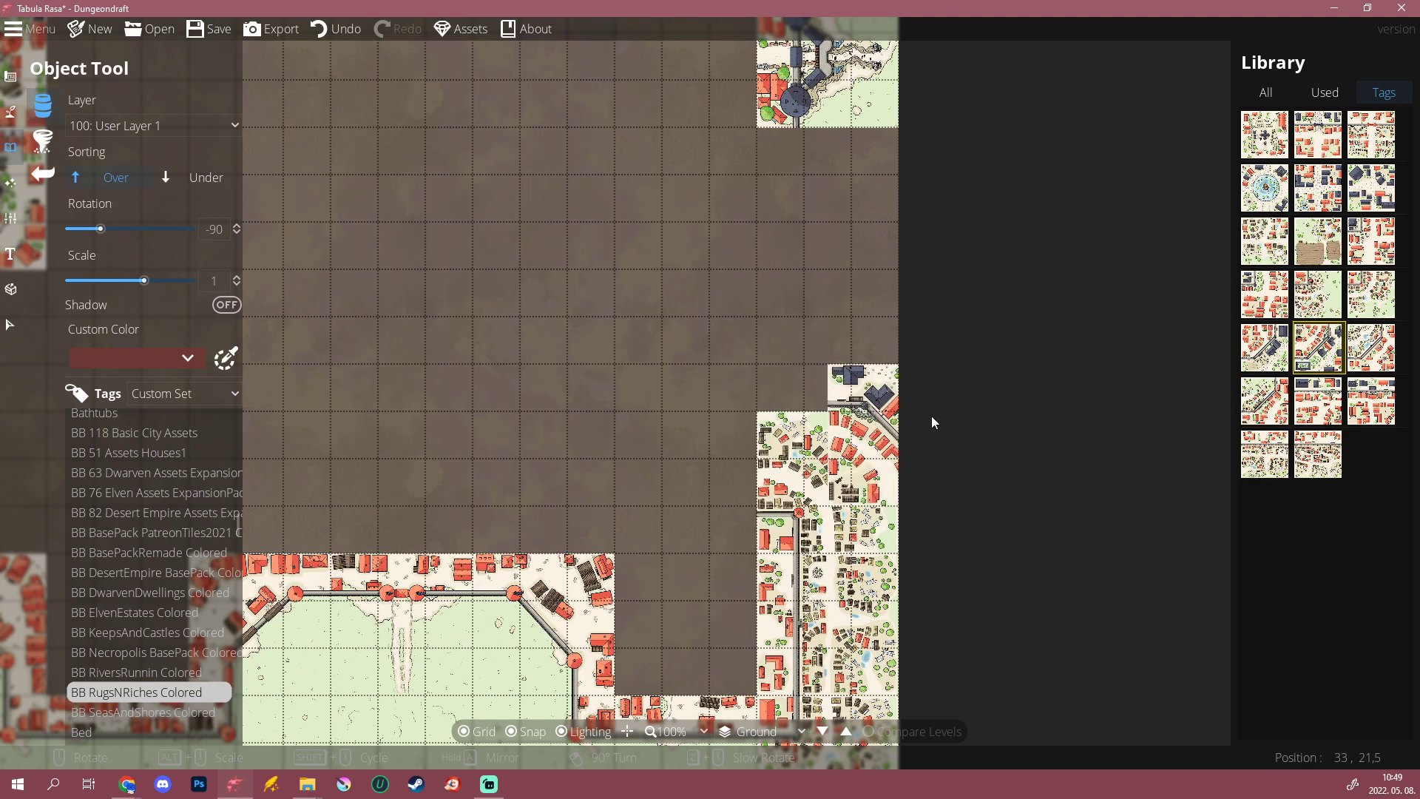
pyautogui.moveTo(1319, 349)
pyautogui.moveTo(1262, 353)
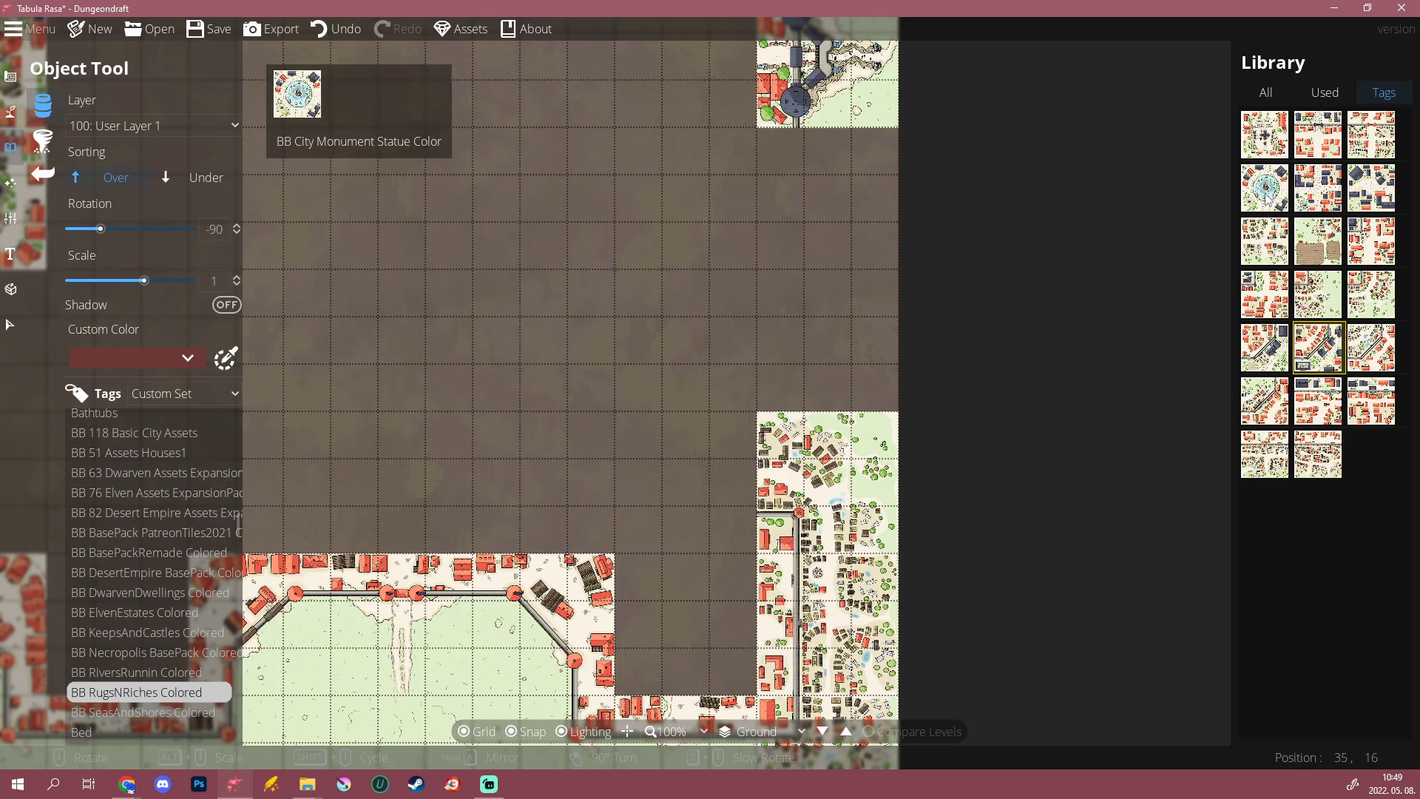
pyautogui.moveTo(1262, 244)
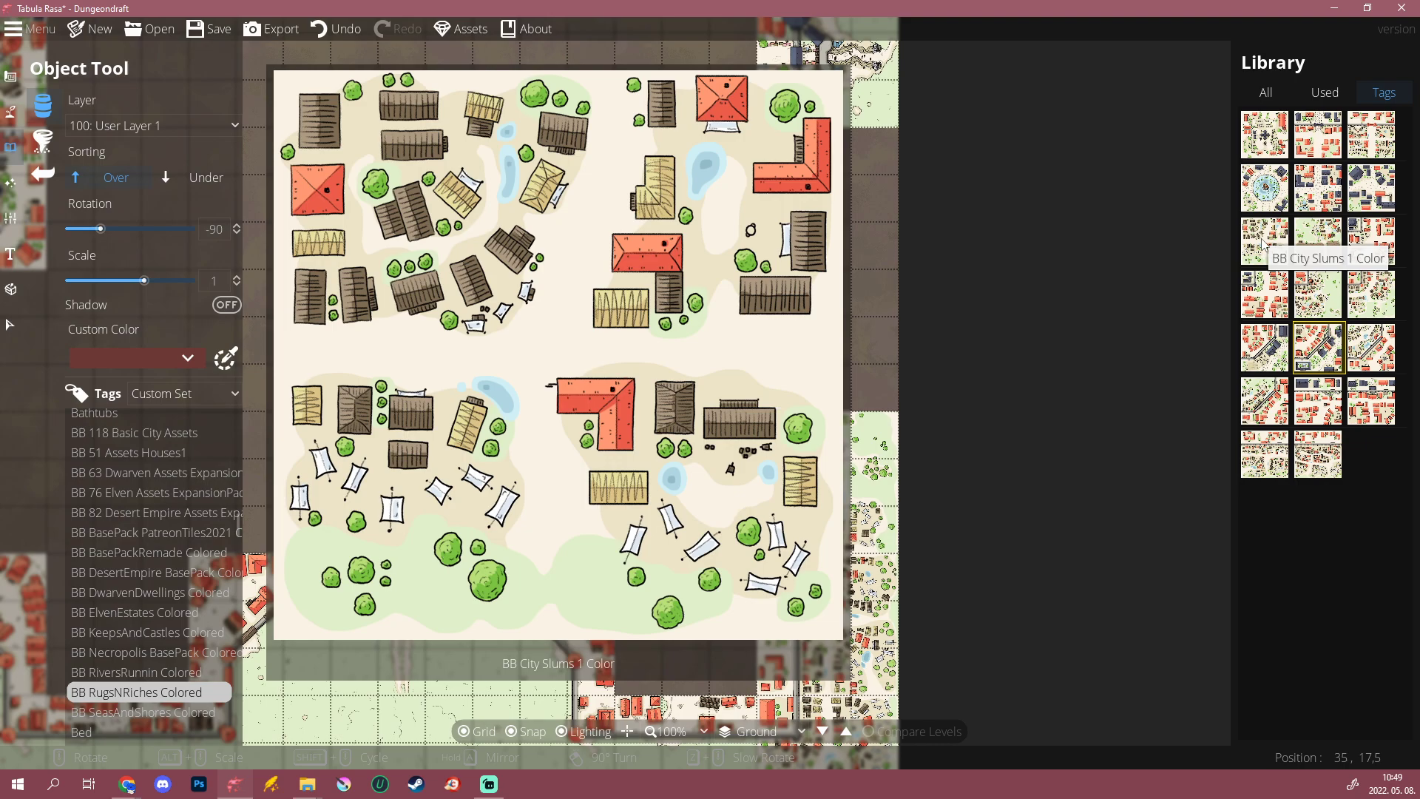
pyautogui.moveTo(1380, 353)
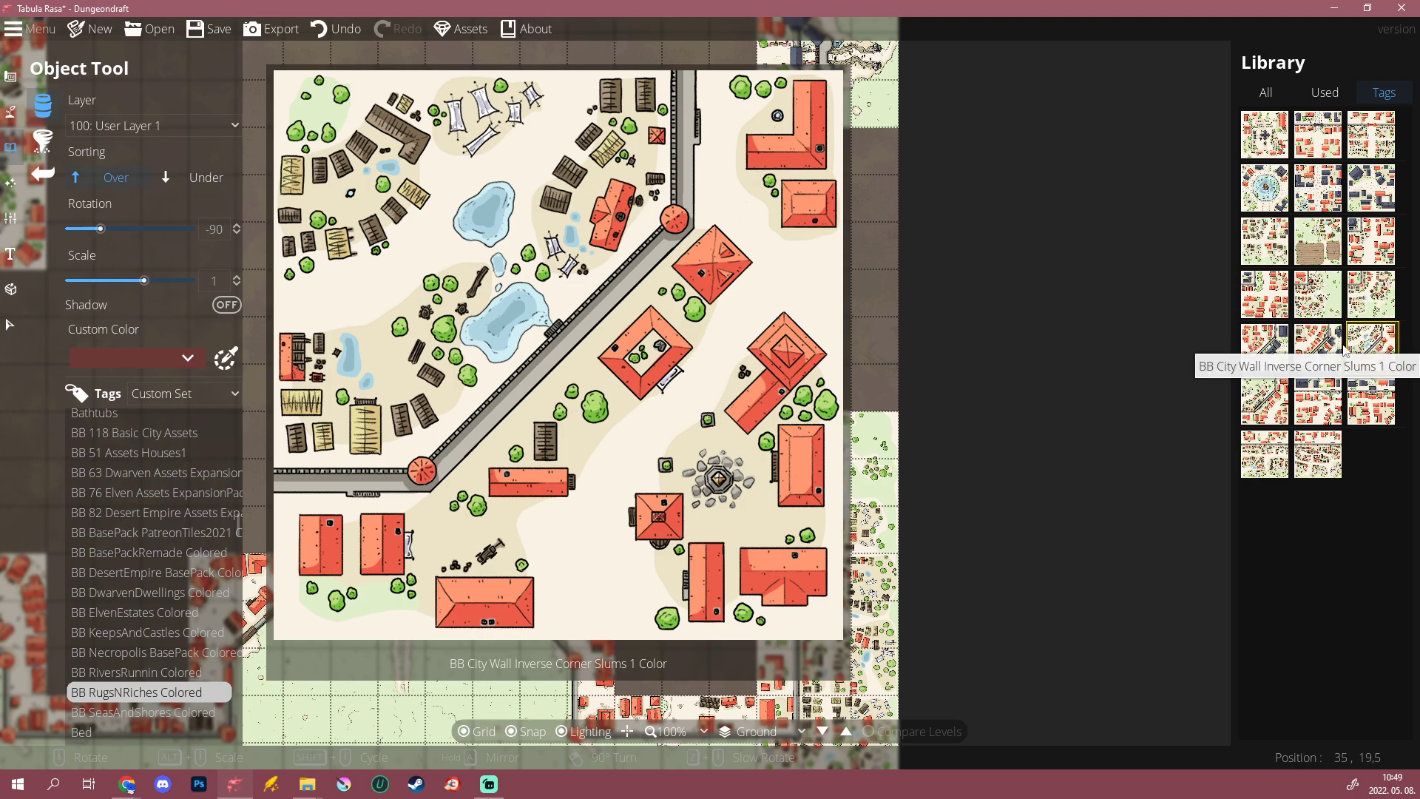
pyautogui.click(1367, 352)
pyautogui.scroll(1, 690, 481)
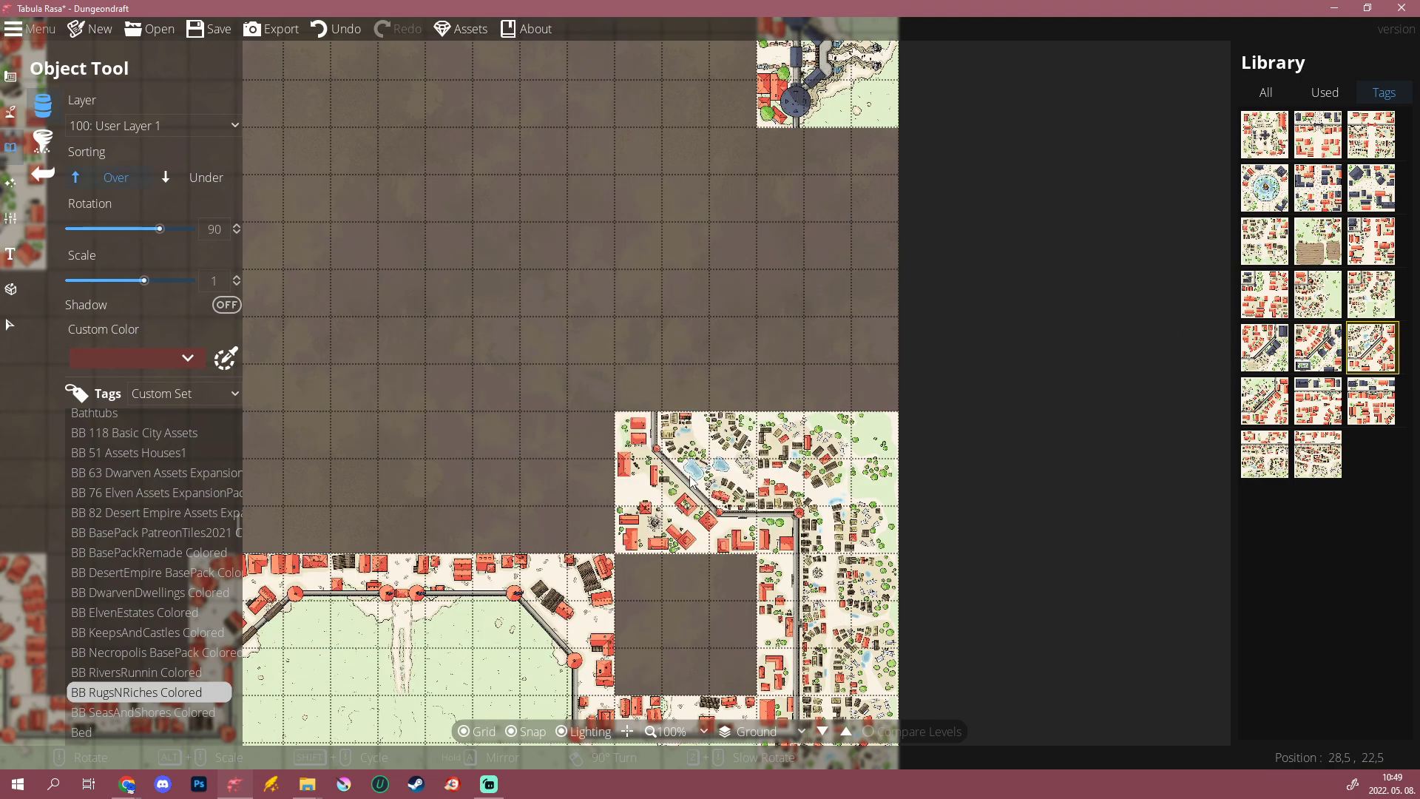
pyautogui.scroll(-3, 690, 482)
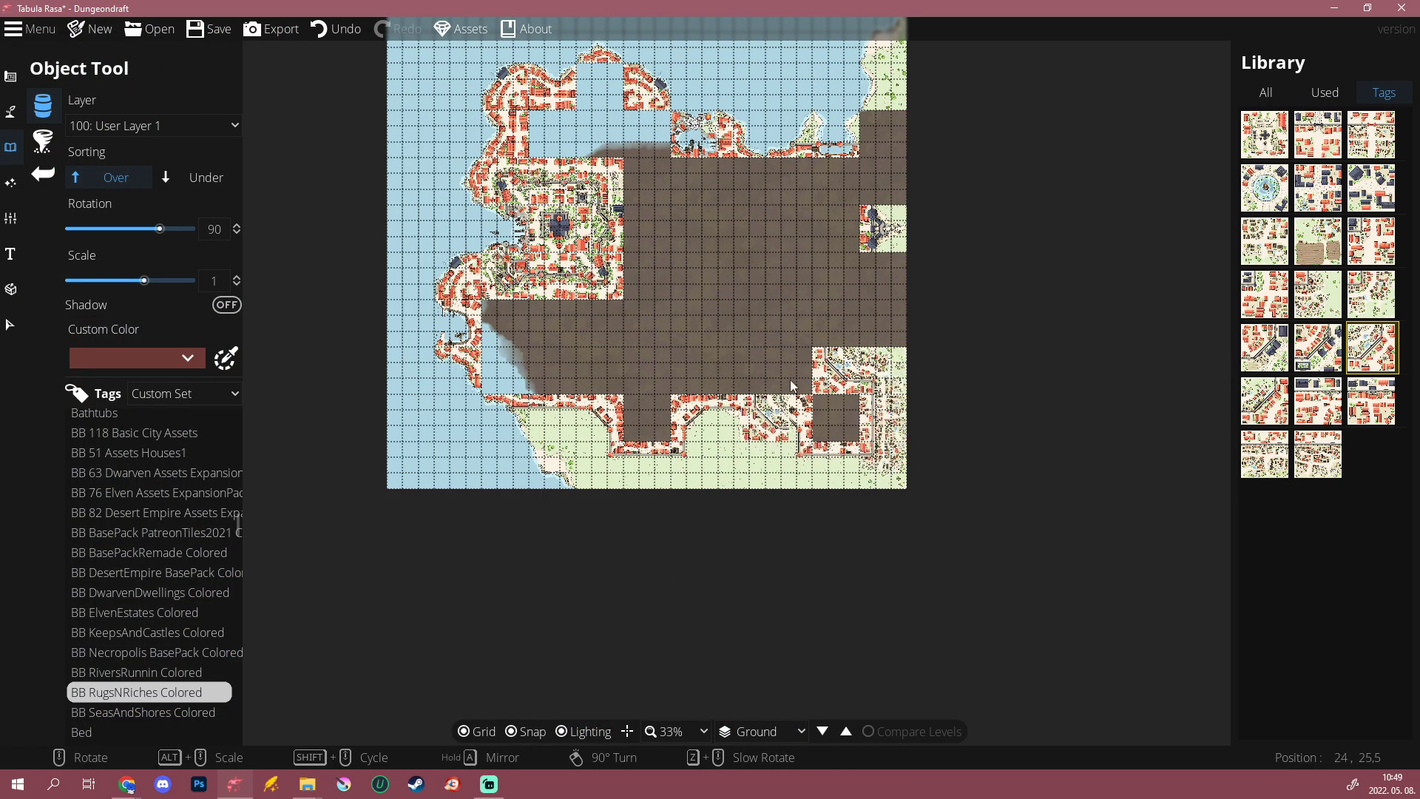
# Step: Place an unrotated City Wall Corner Slums 1 tile directly below the eastern gate tile
pyautogui.scroll(4, 880, 230)
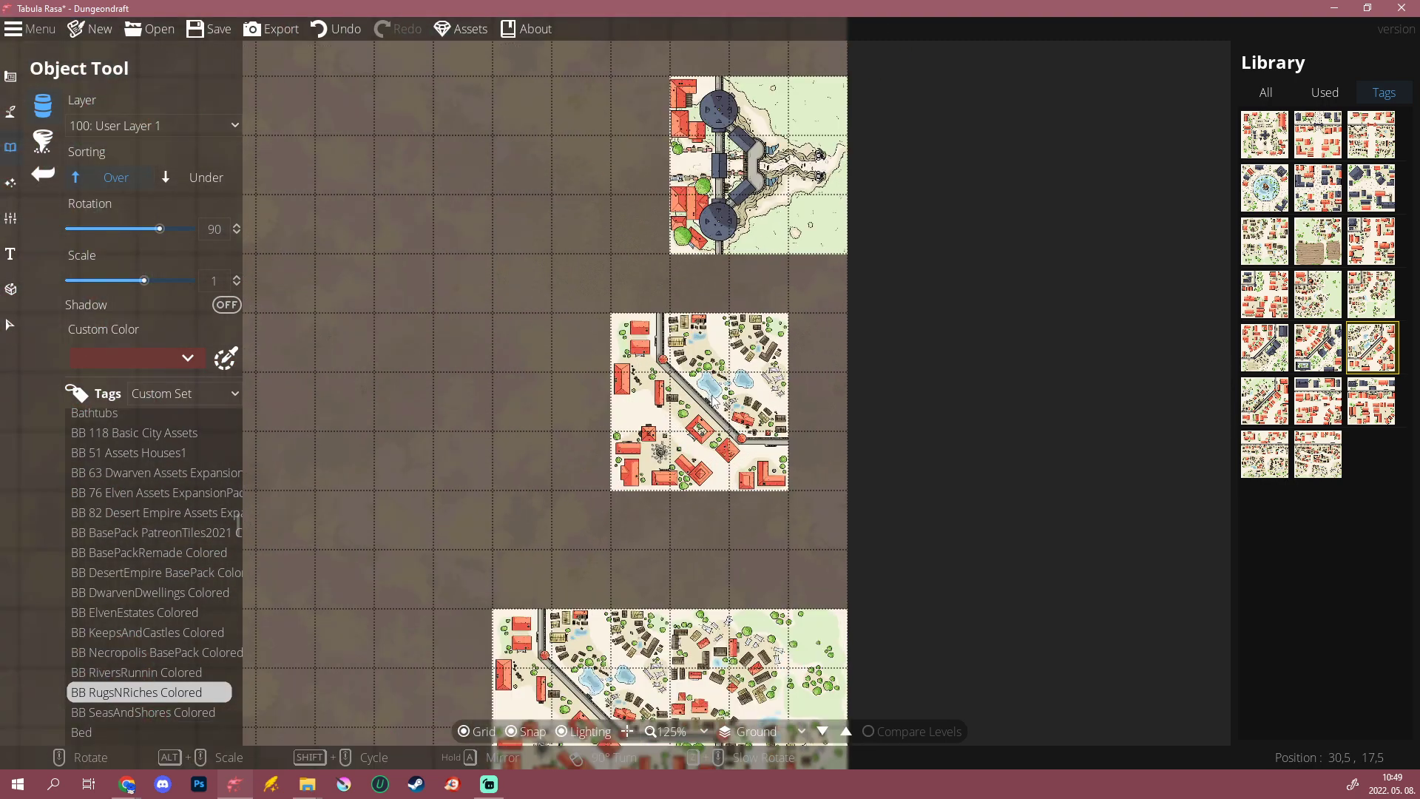
pyautogui.moveTo(1321, 347)
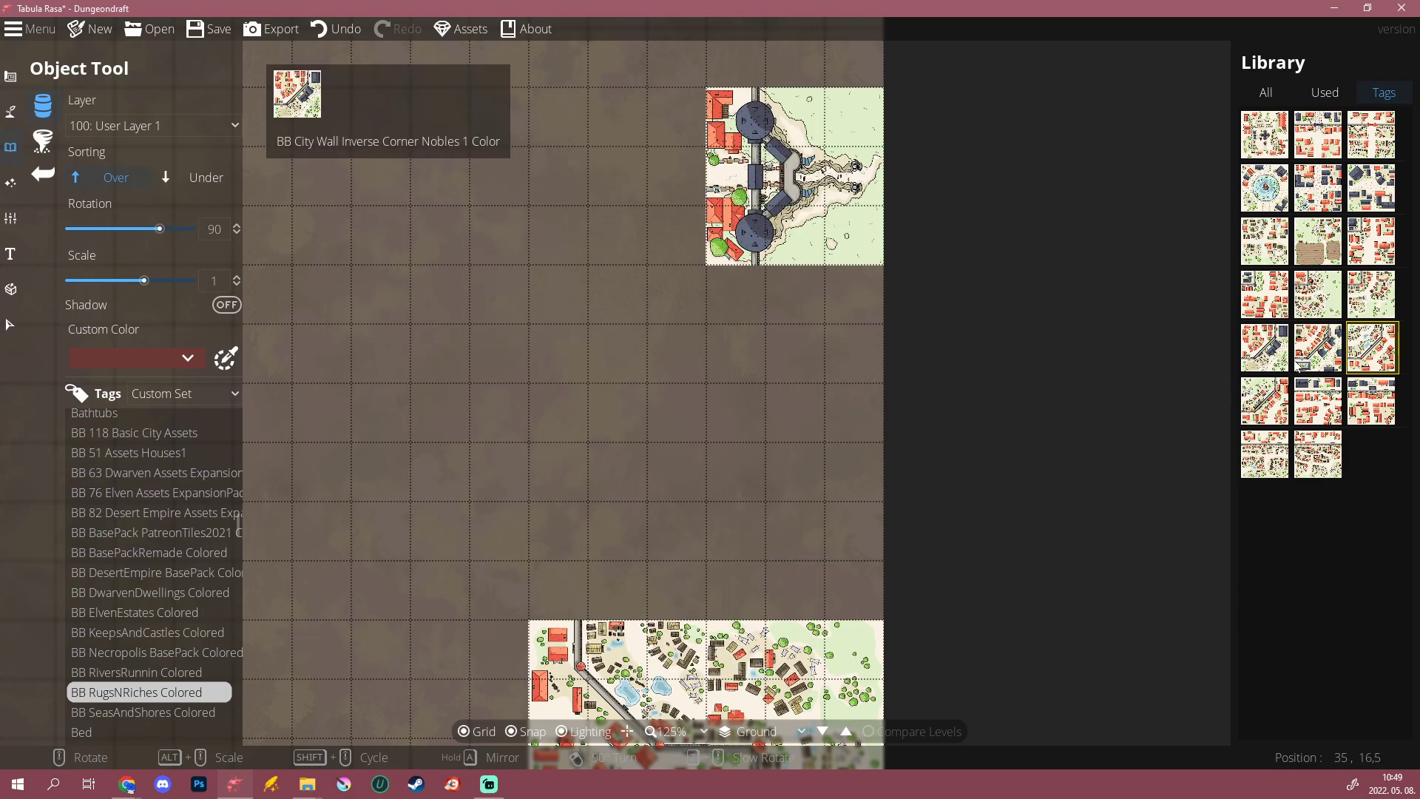
pyautogui.click(1265, 401)
pyautogui.scroll(-1, 785, 355)
pyautogui.scroll(-5, 787, 370)
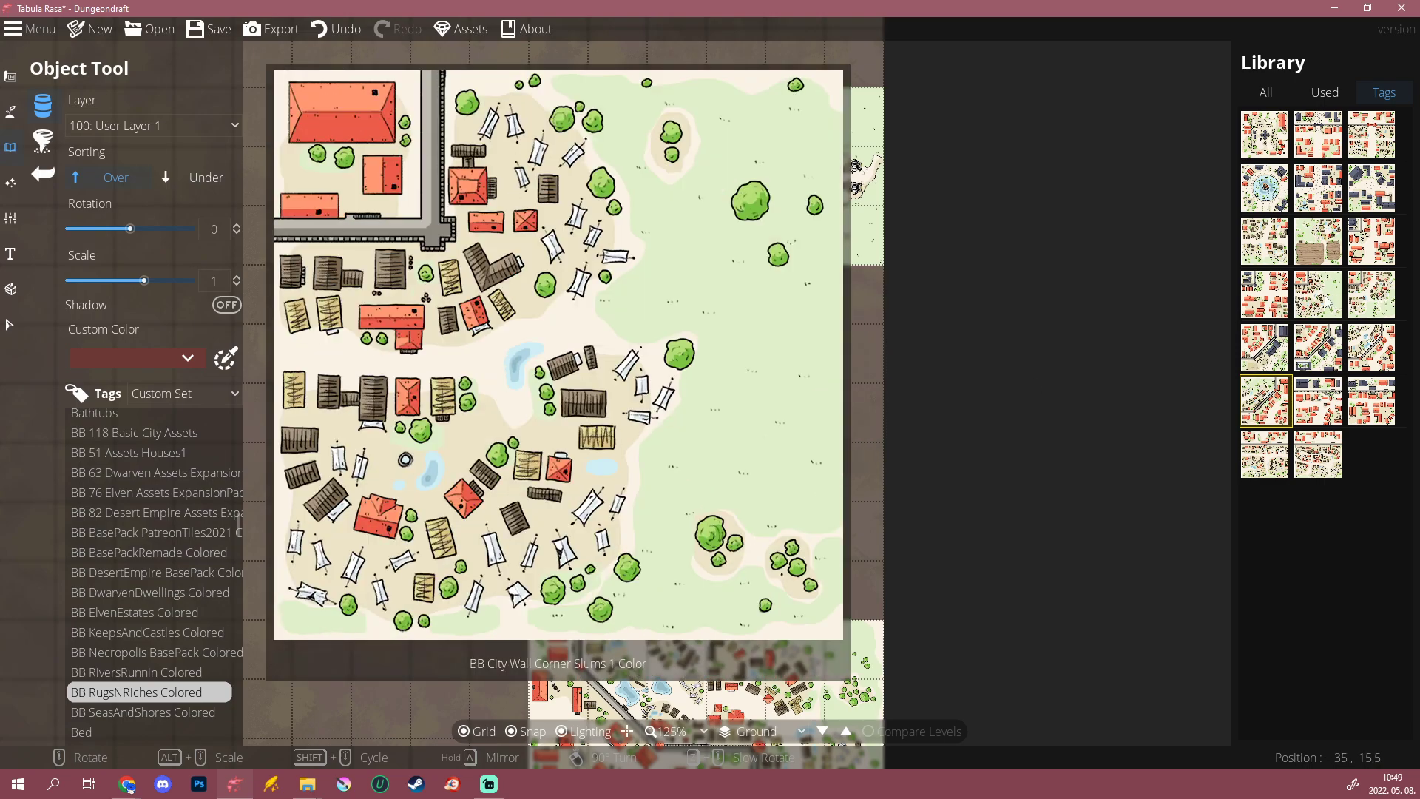
pyautogui.click(1327, 299)
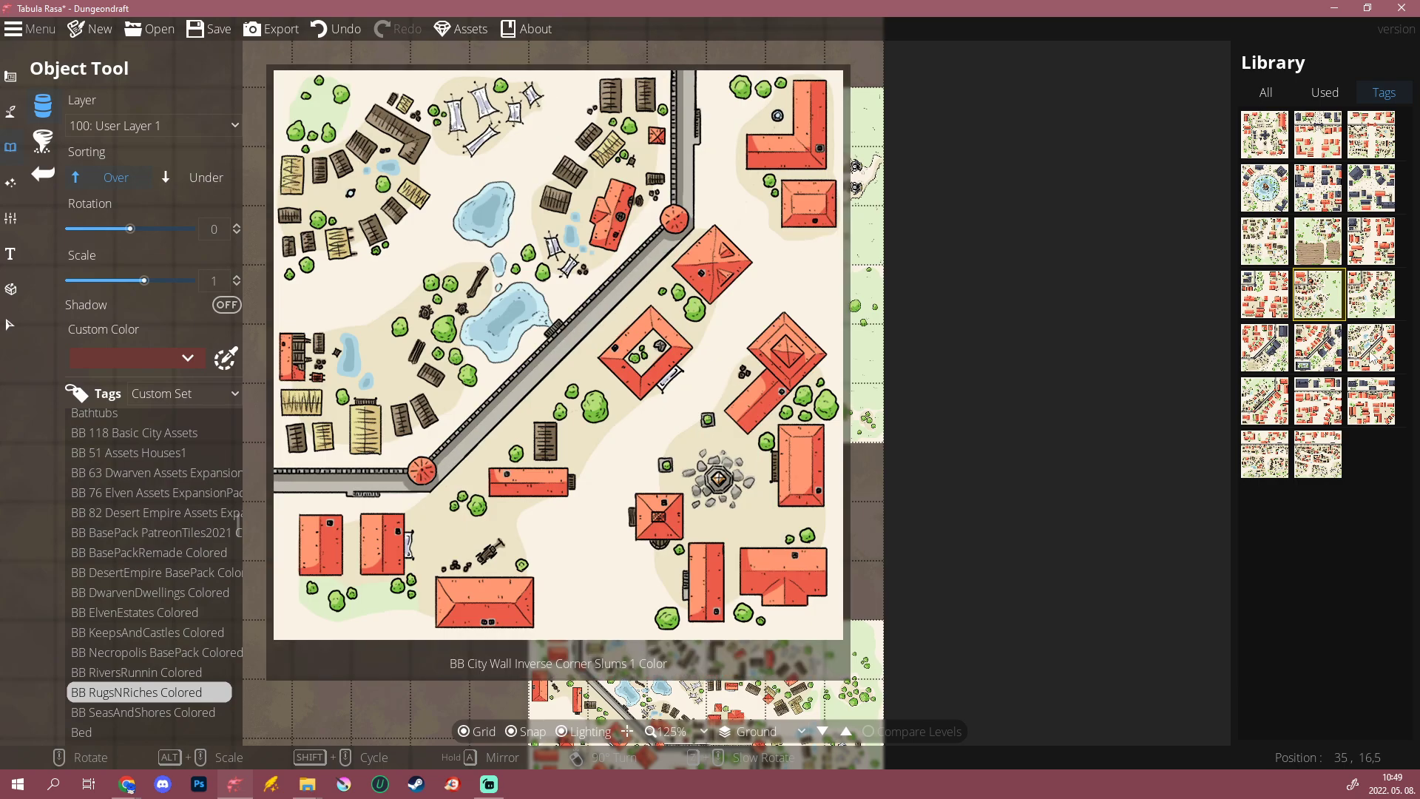
# Step: Connect the gate's corner to the lower wall with an Inverse Corner Slums 1 tile at -180° and a City Wall Slums 2 tile at -90°
pyautogui.click(1371, 356)
pyautogui.scroll(-12, 598, 358)
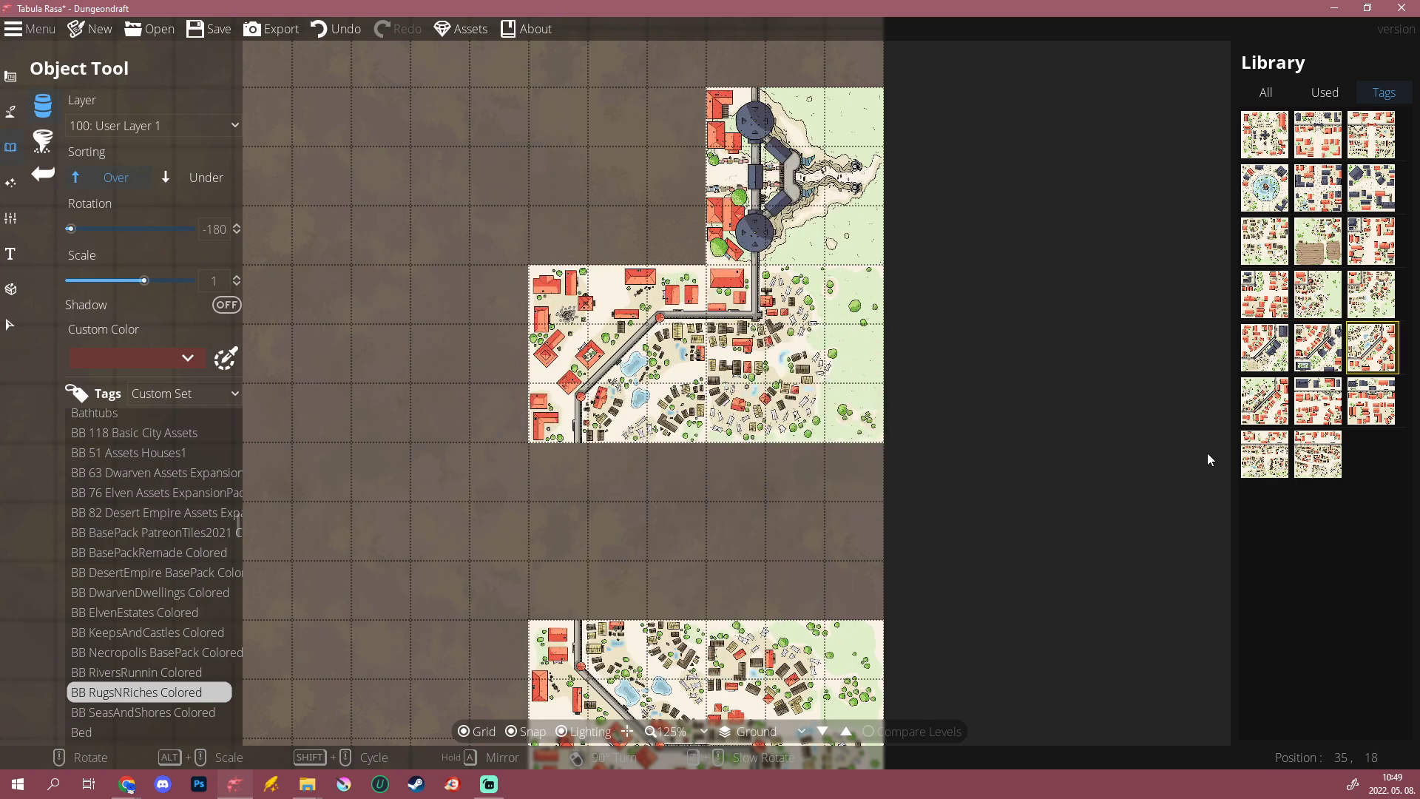
pyautogui.click(1318, 454)
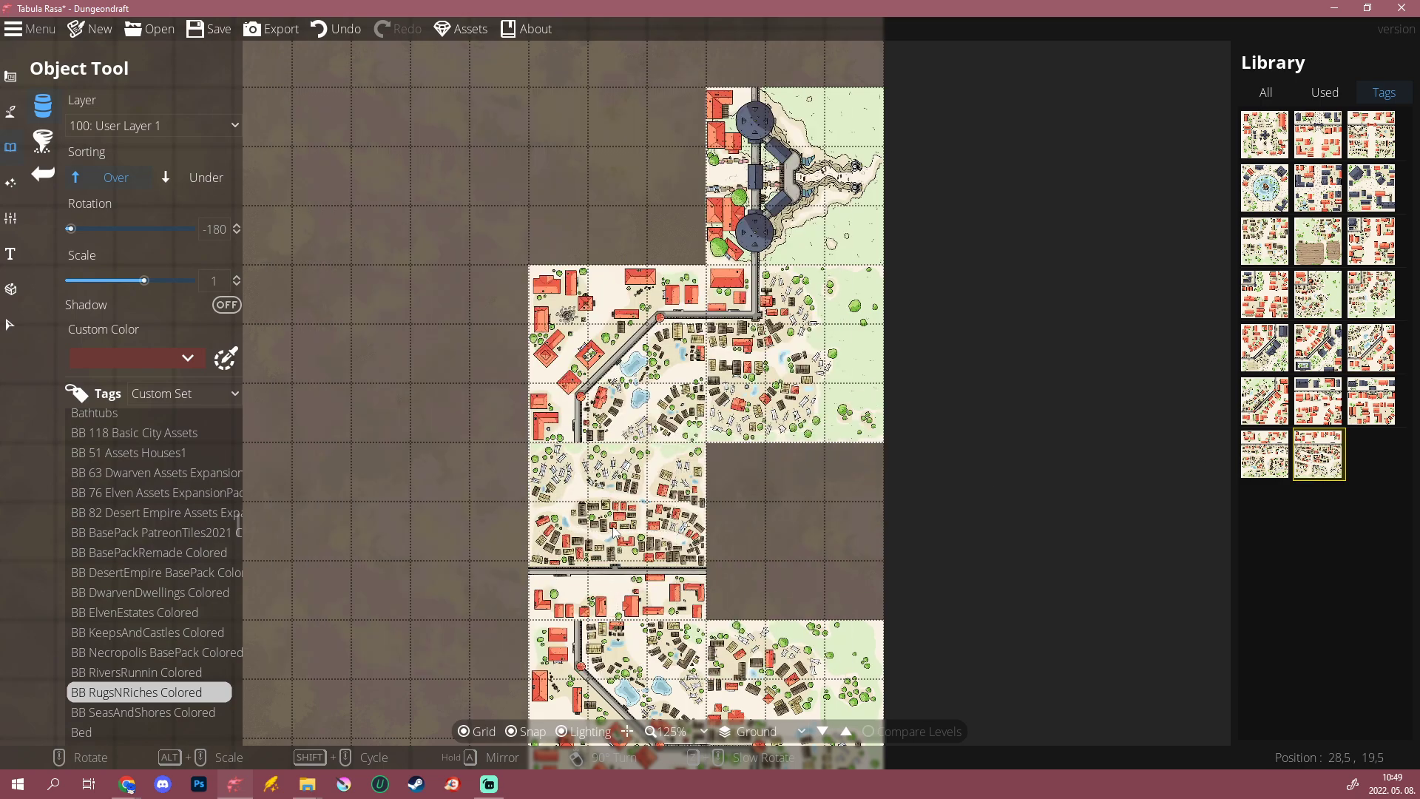
pyautogui.scroll(6, 613, 531)
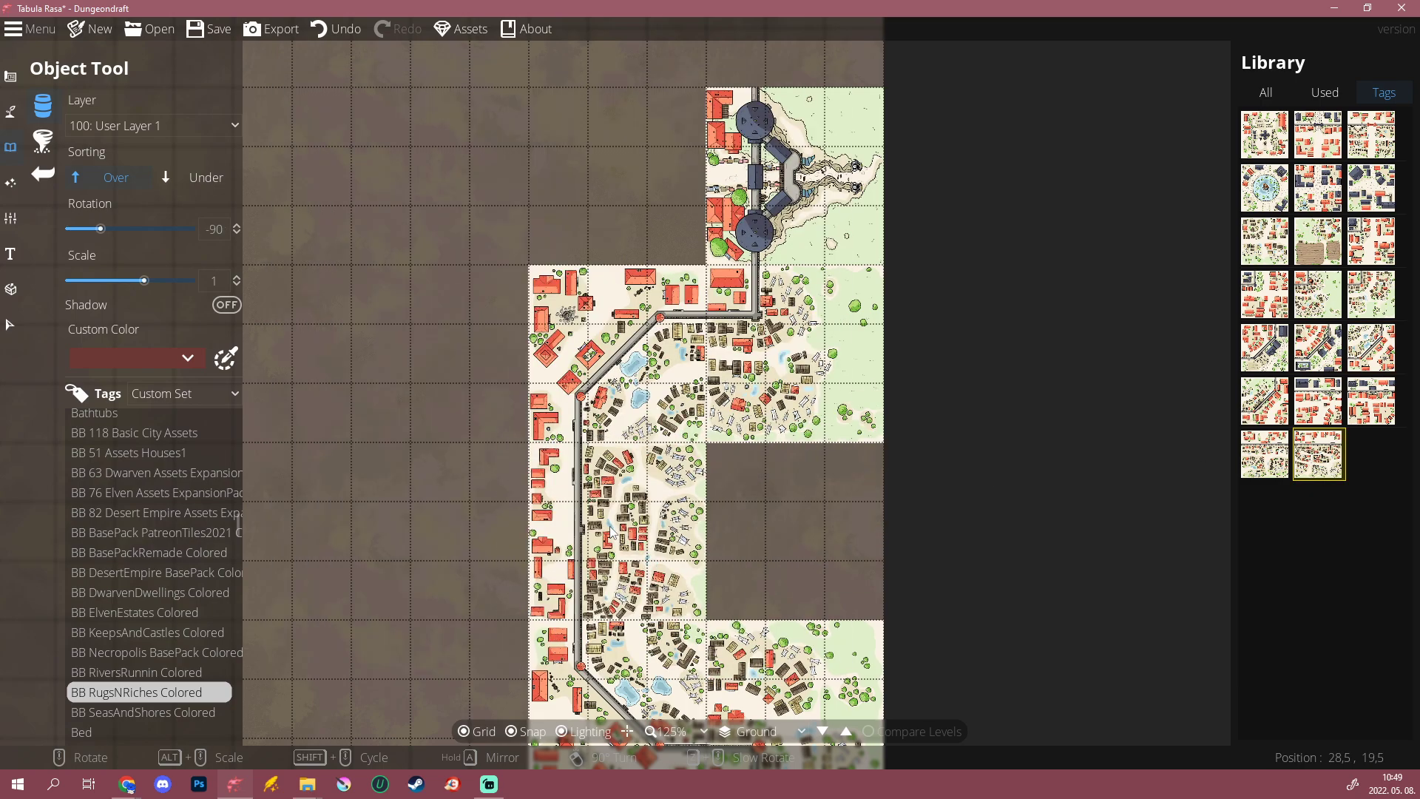
# Step: Switch to the Select tool and examine the eastern slum wall, the southern wall and the overall city layout
pyautogui.scroll(-5, 613, 531)
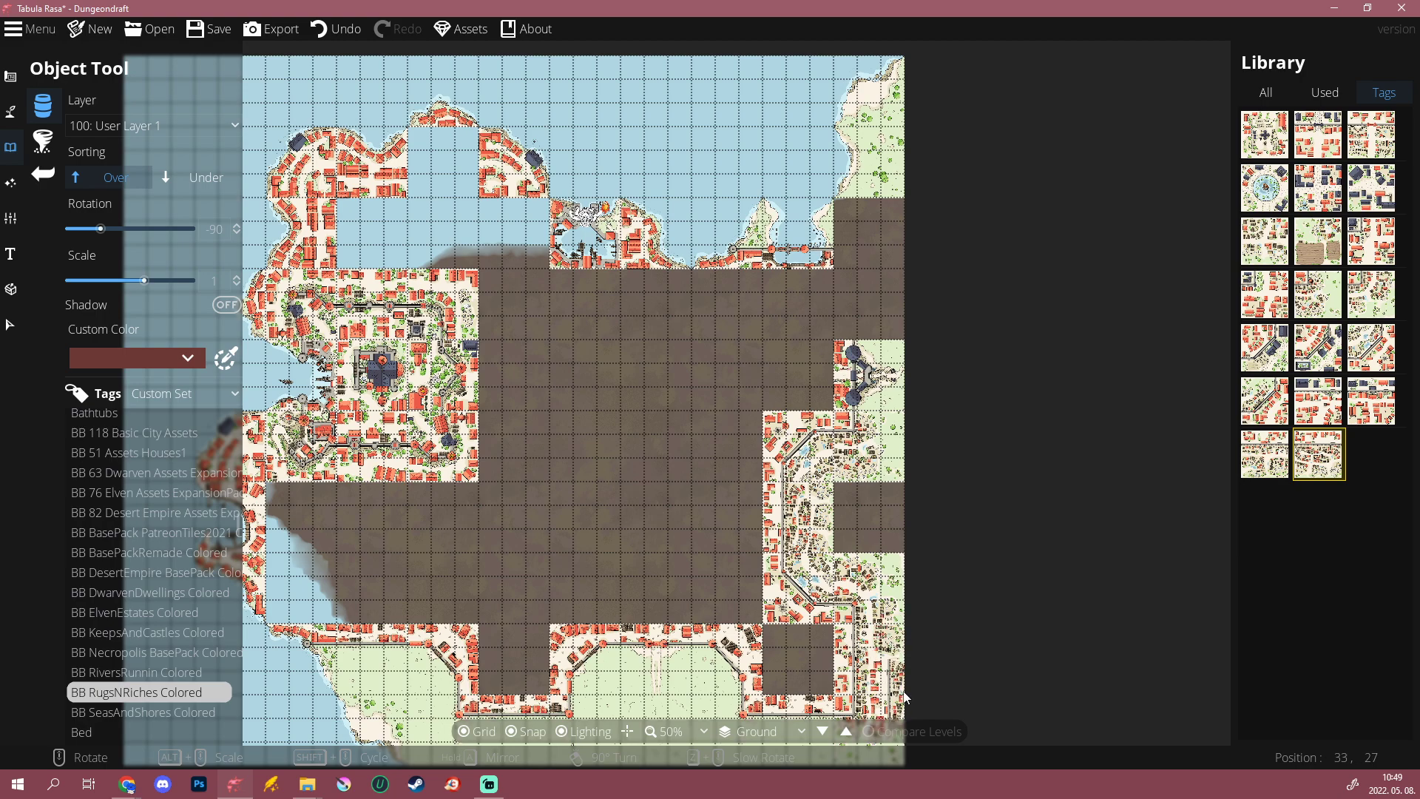
pyautogui.moveTo(906, 697); pyautogui.dragTo(748, 503)
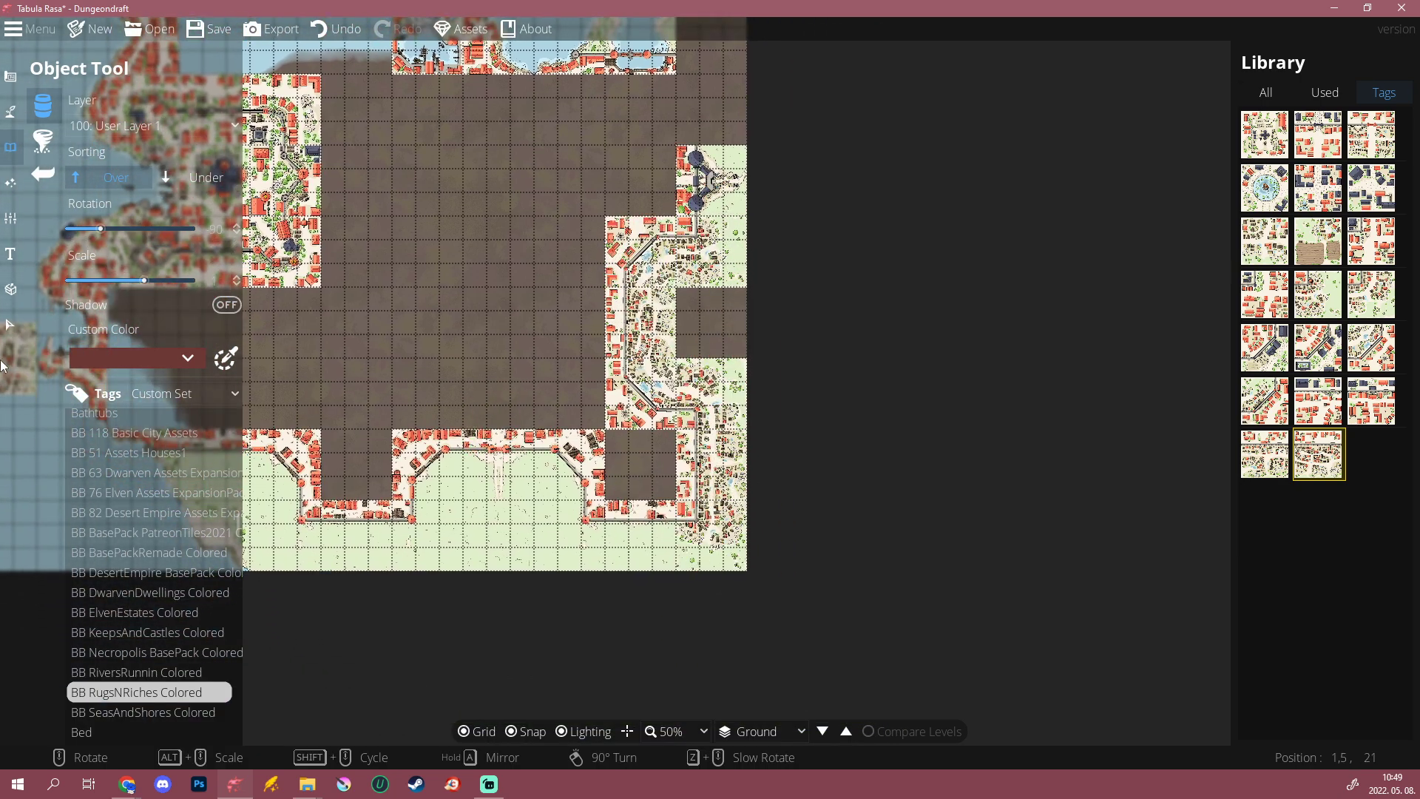
pyautogui.click(10, 323)
pyautogui.scroll(5, 664, 370)
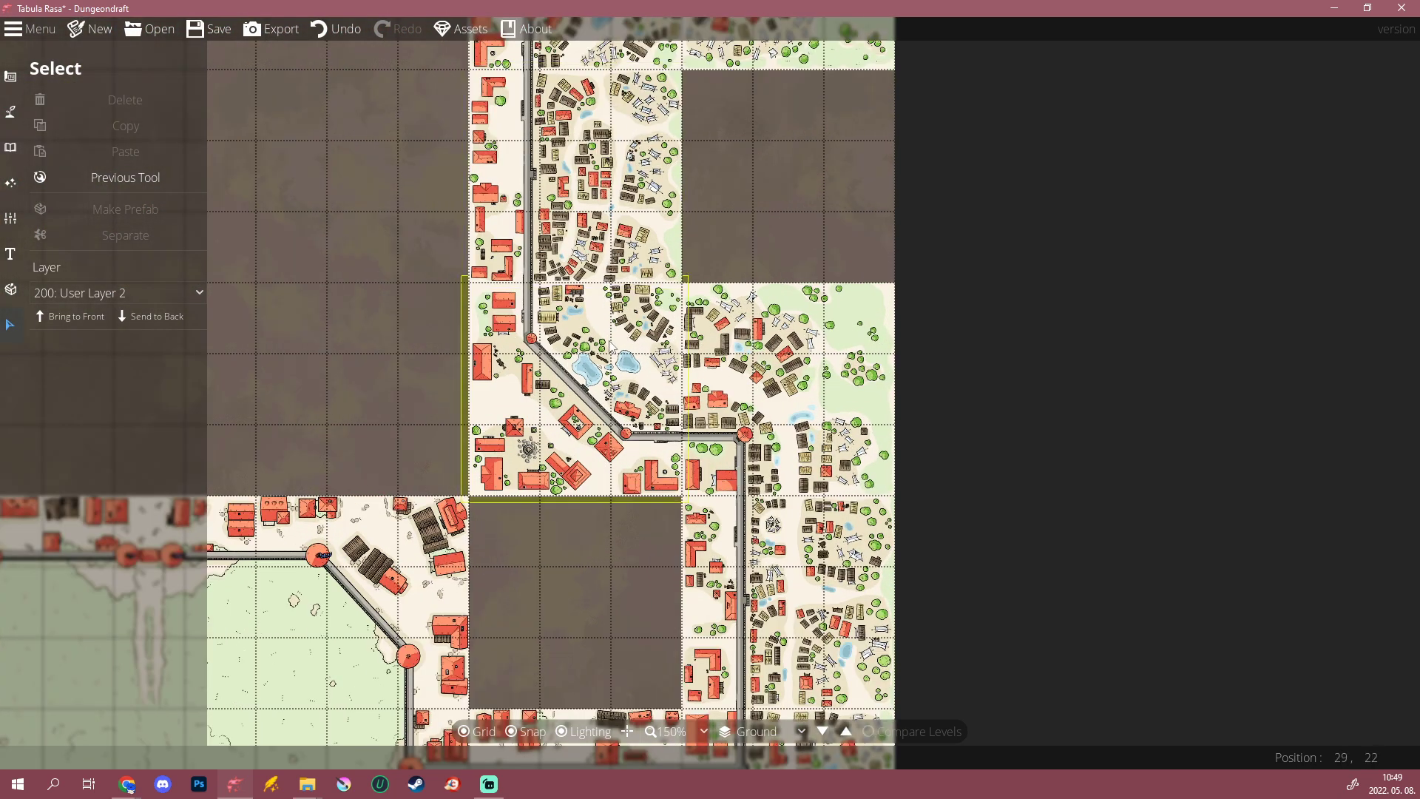
pyautogui.moveTo(797, 539); pyautogui.dragTo(771, 308)
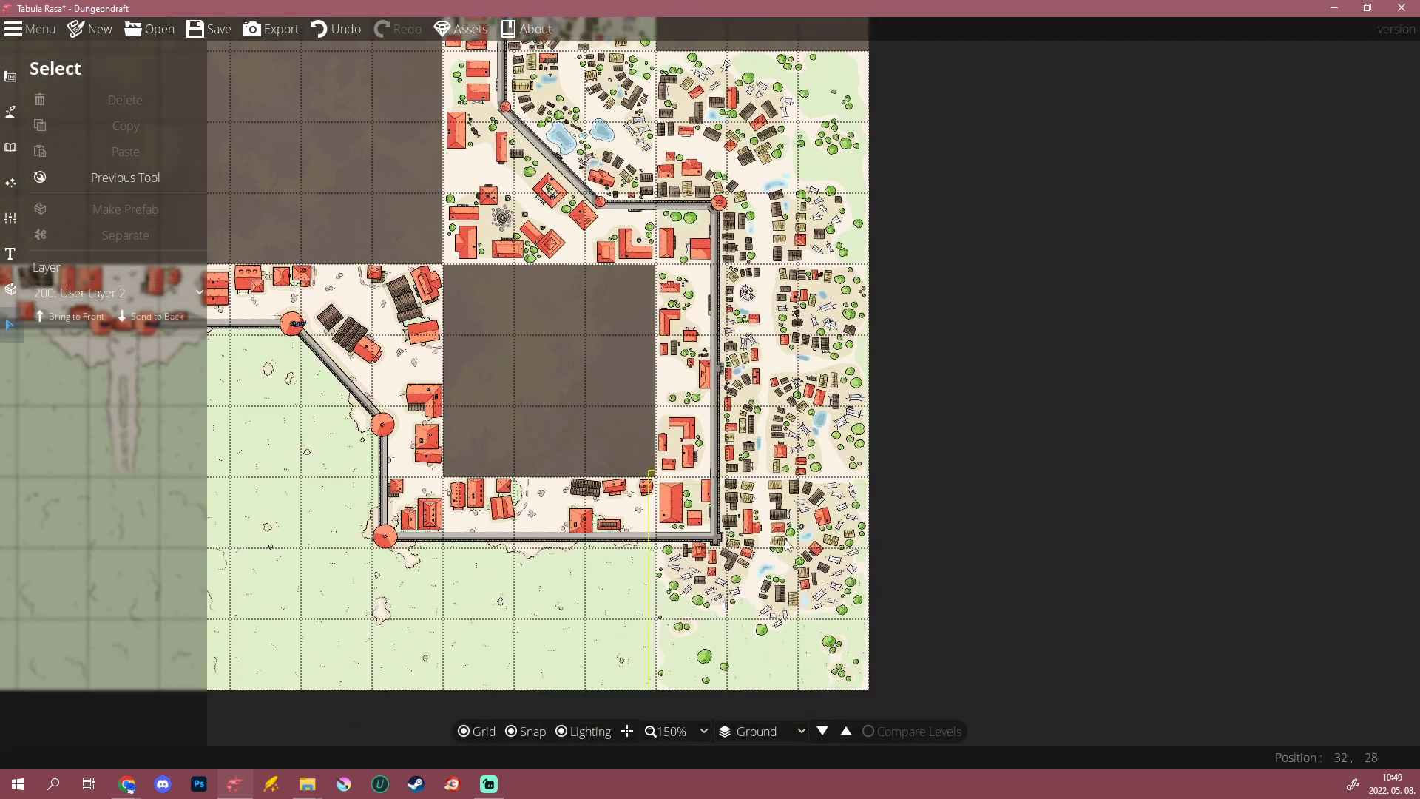
pyautogui.scroll(-4, 784, 562)
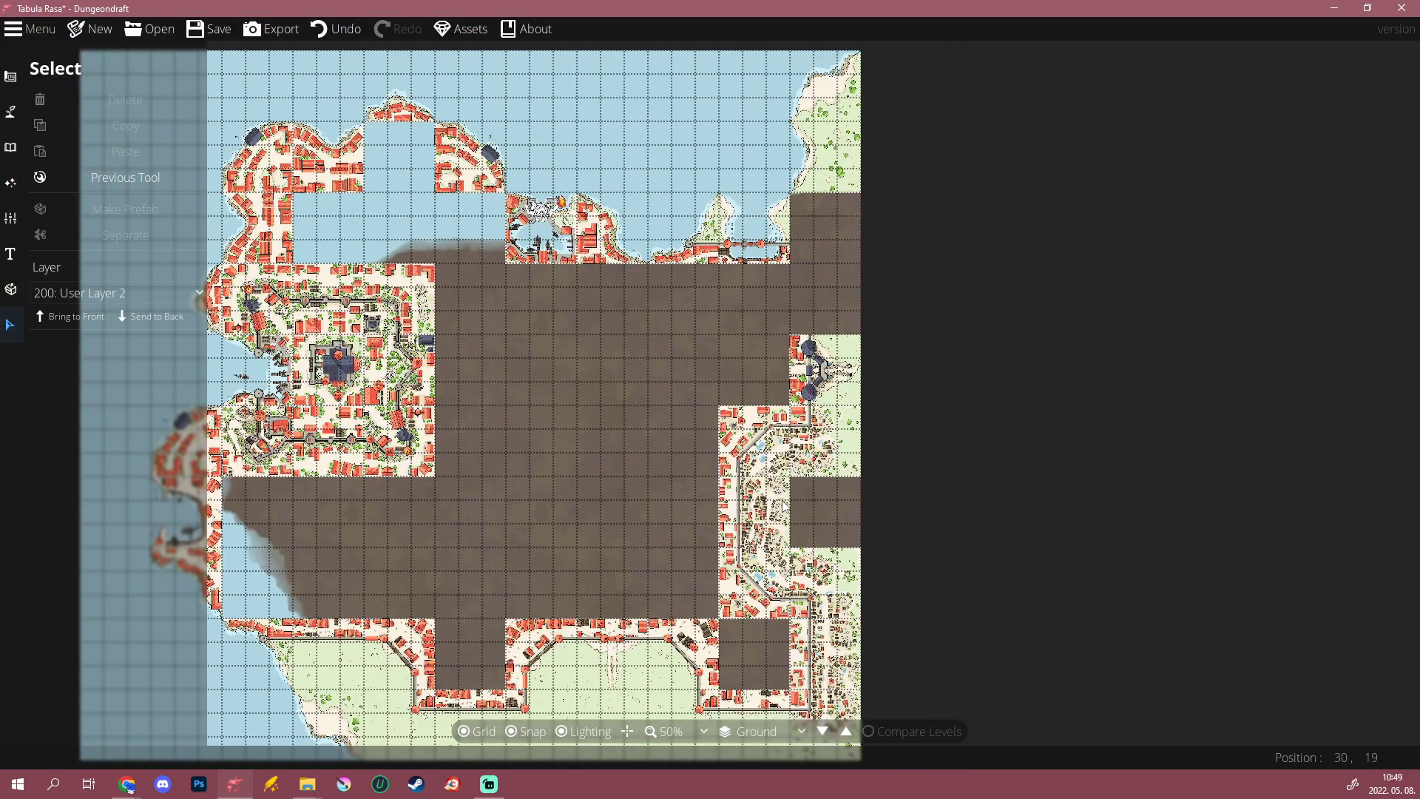
pyautogui.moveTo(487, 494); pyautogui.dragTo(836, 461)
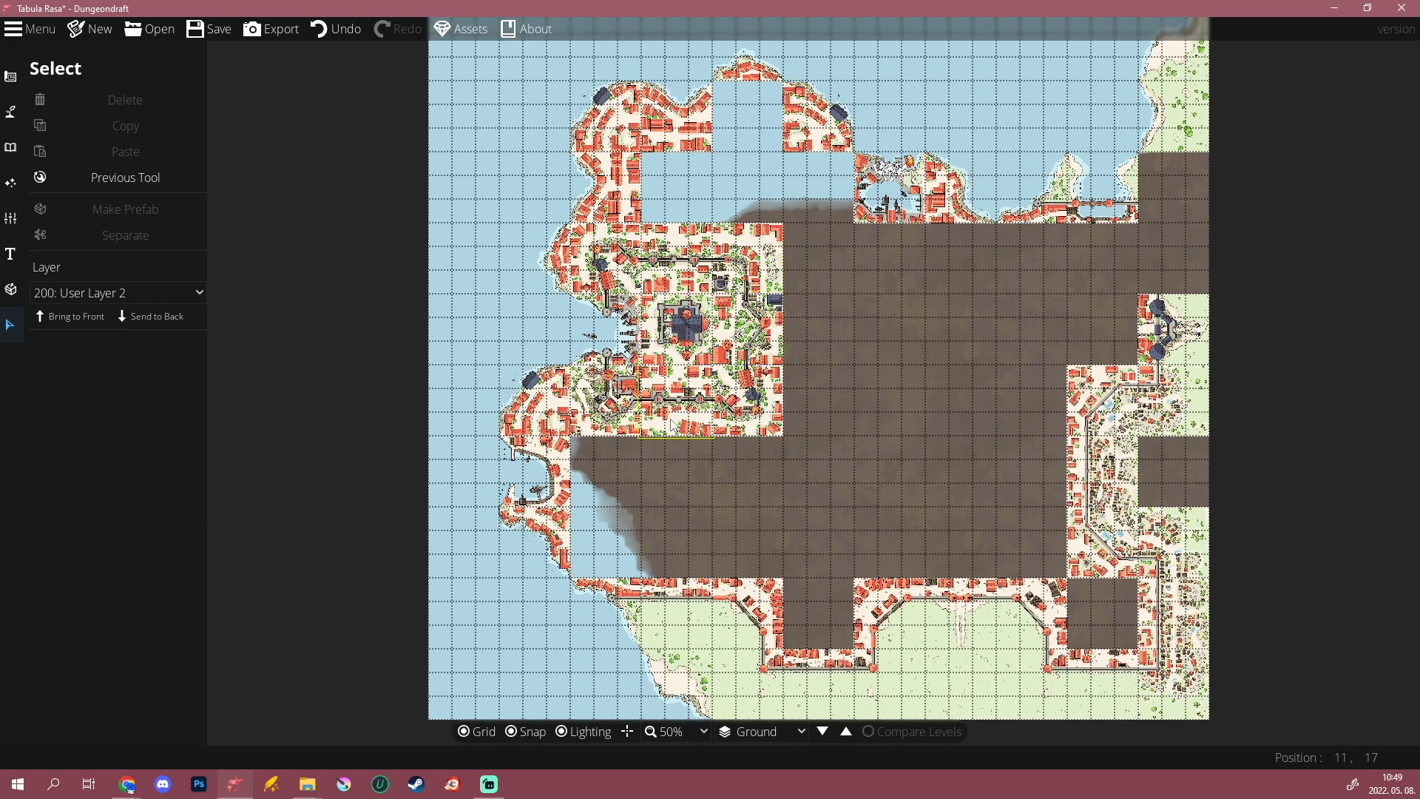
pyautogui.scroll(2, 582, 152)
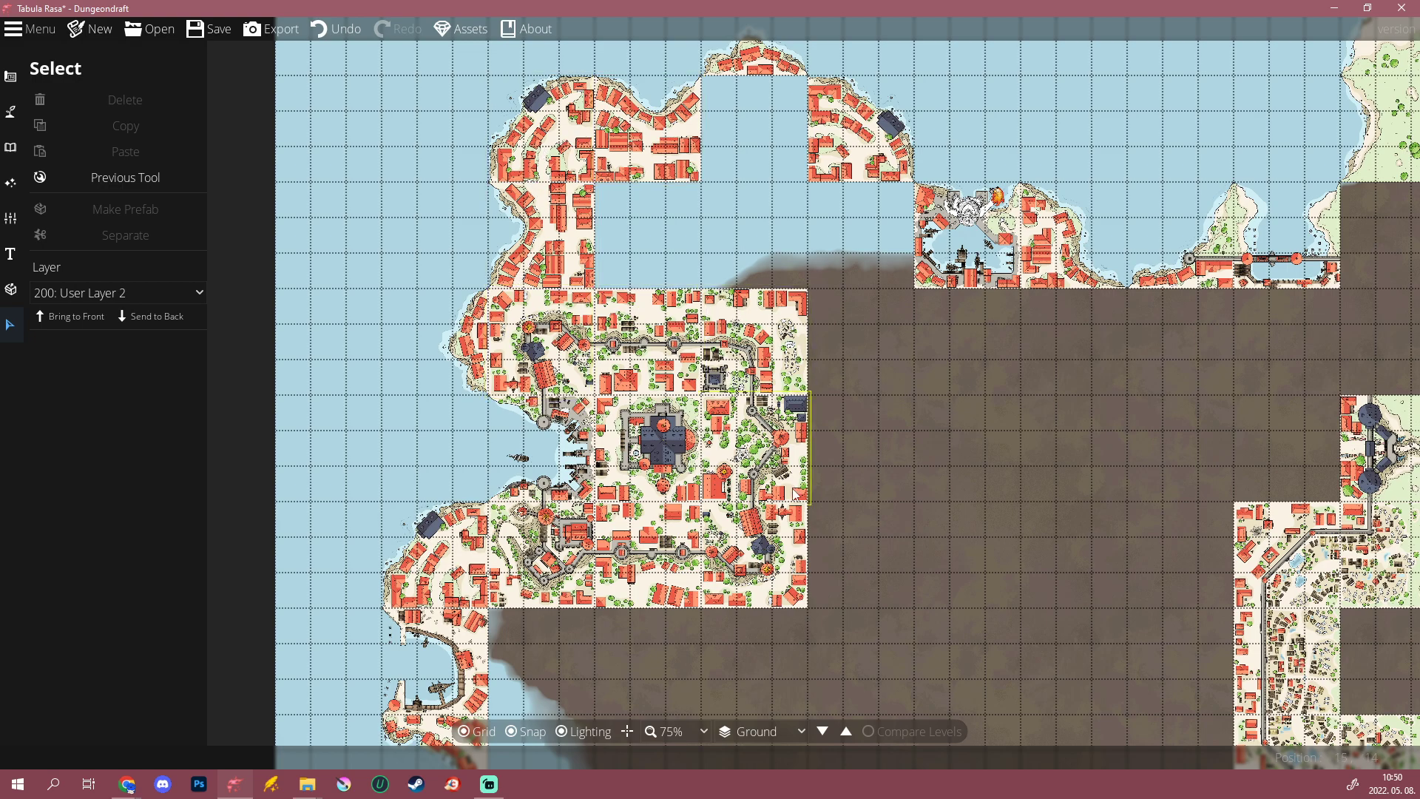
pyautogui.moveTo(643, 684); pyautogui.dragTo(419, 314)
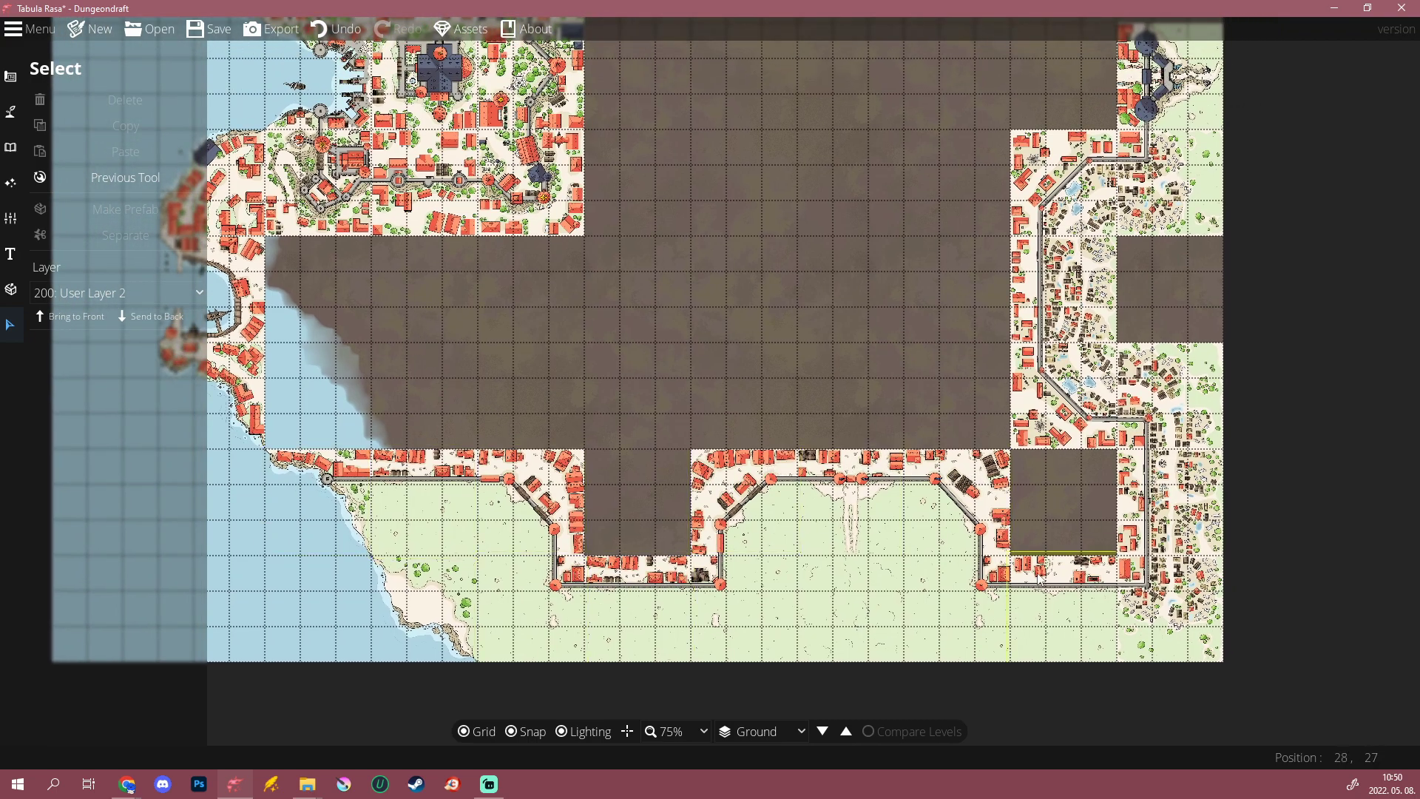
pyautogui.moveTo(1098, 475); pyautogui.dragTo(877, 582)
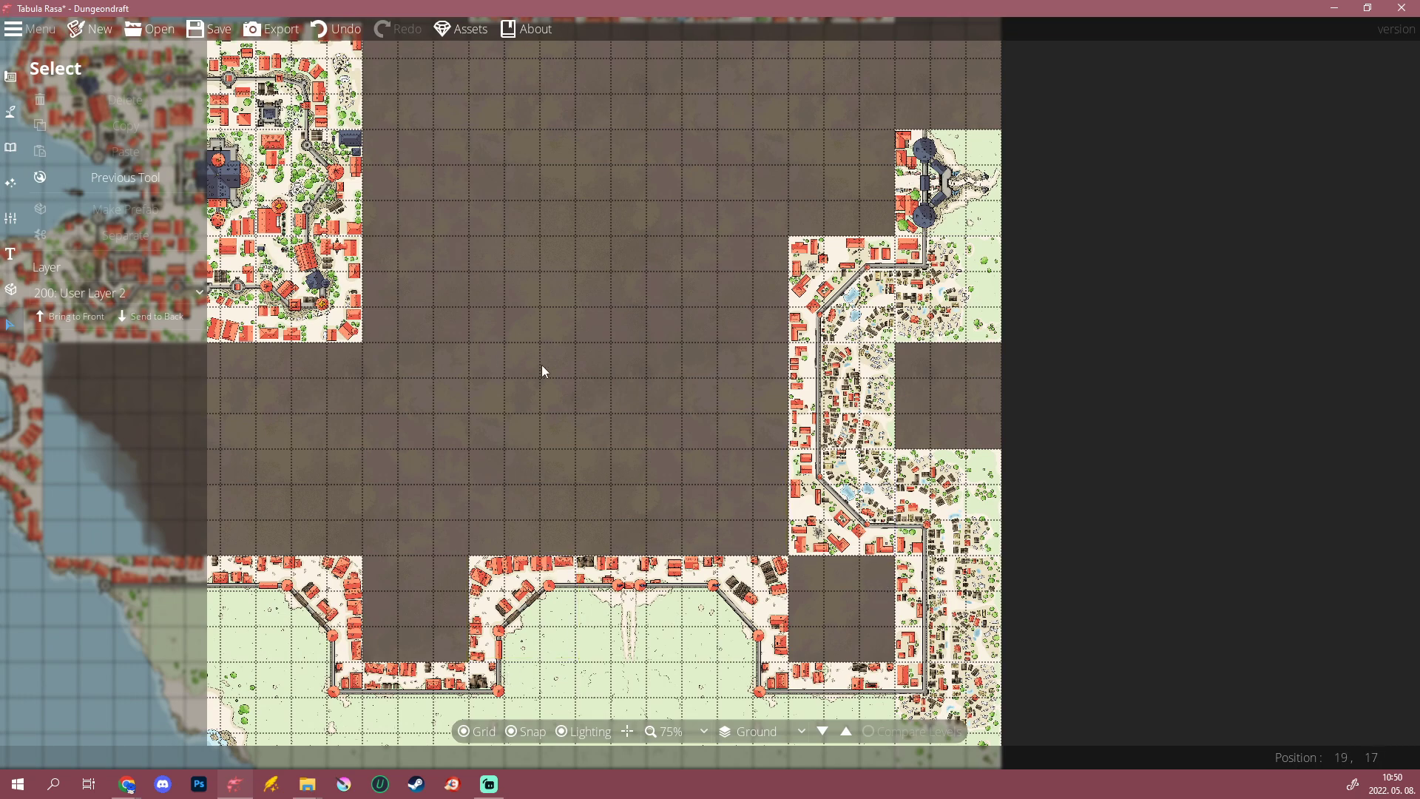
# Step: Switch to the Object tool and show the BB BasePackRemade Colored tile set in the library
pyautogui.moveTo(714, 356); pyautogui.dragTo(747, 375)
pyautogui.moveTo(666, 281); pyautogui.dragTo(515, 481)
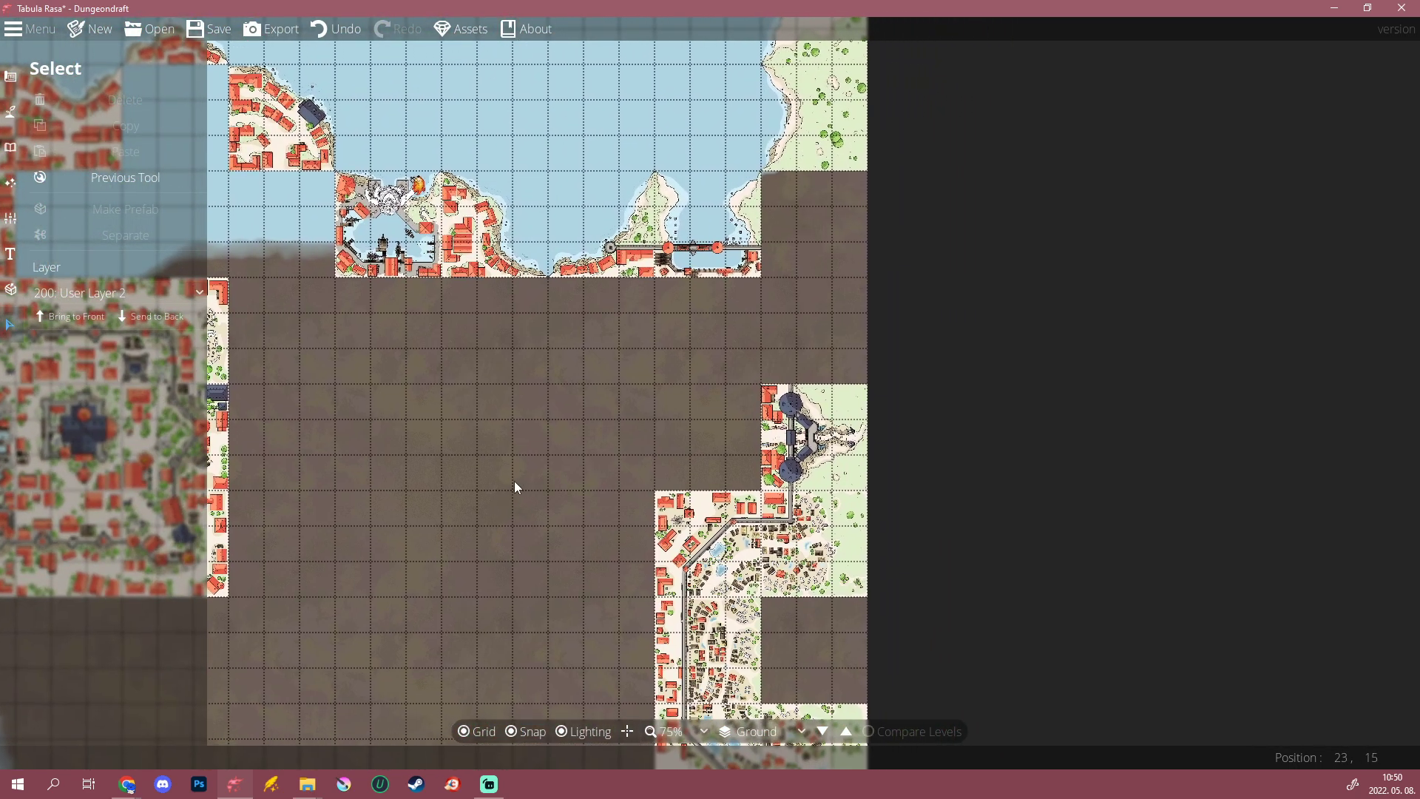
pyautogui.click(9, 179)
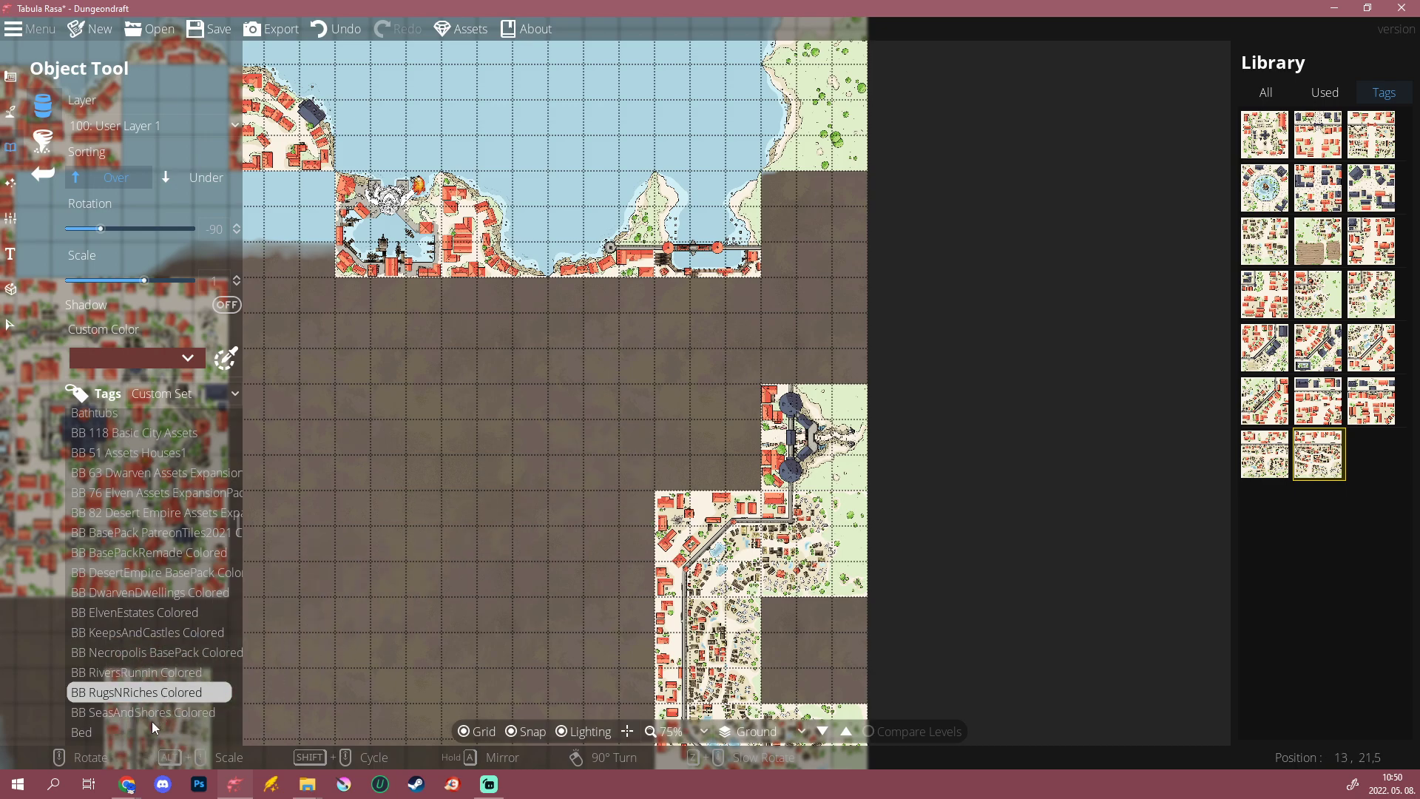
pyautogui.click(139, 528)
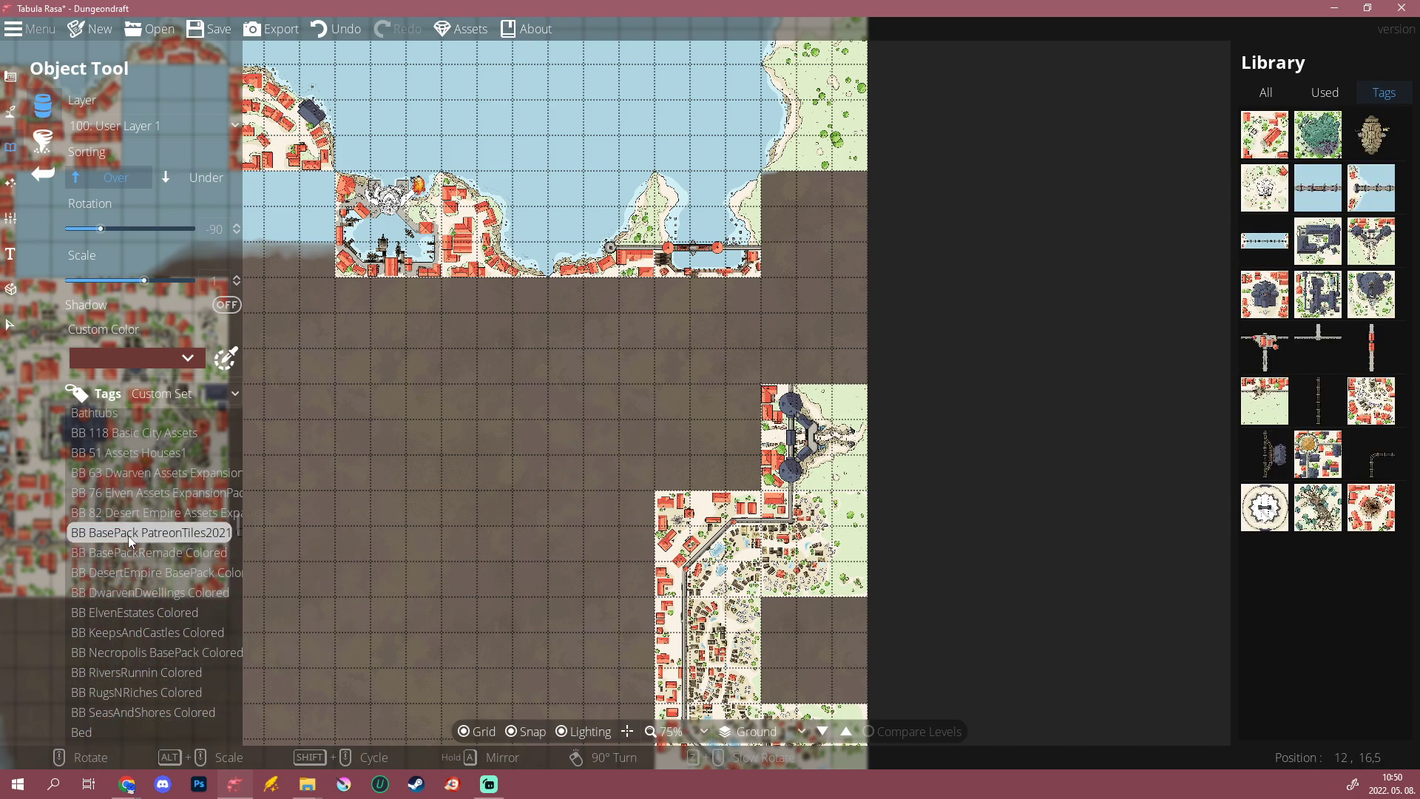
pyautogui.click(140, 512)
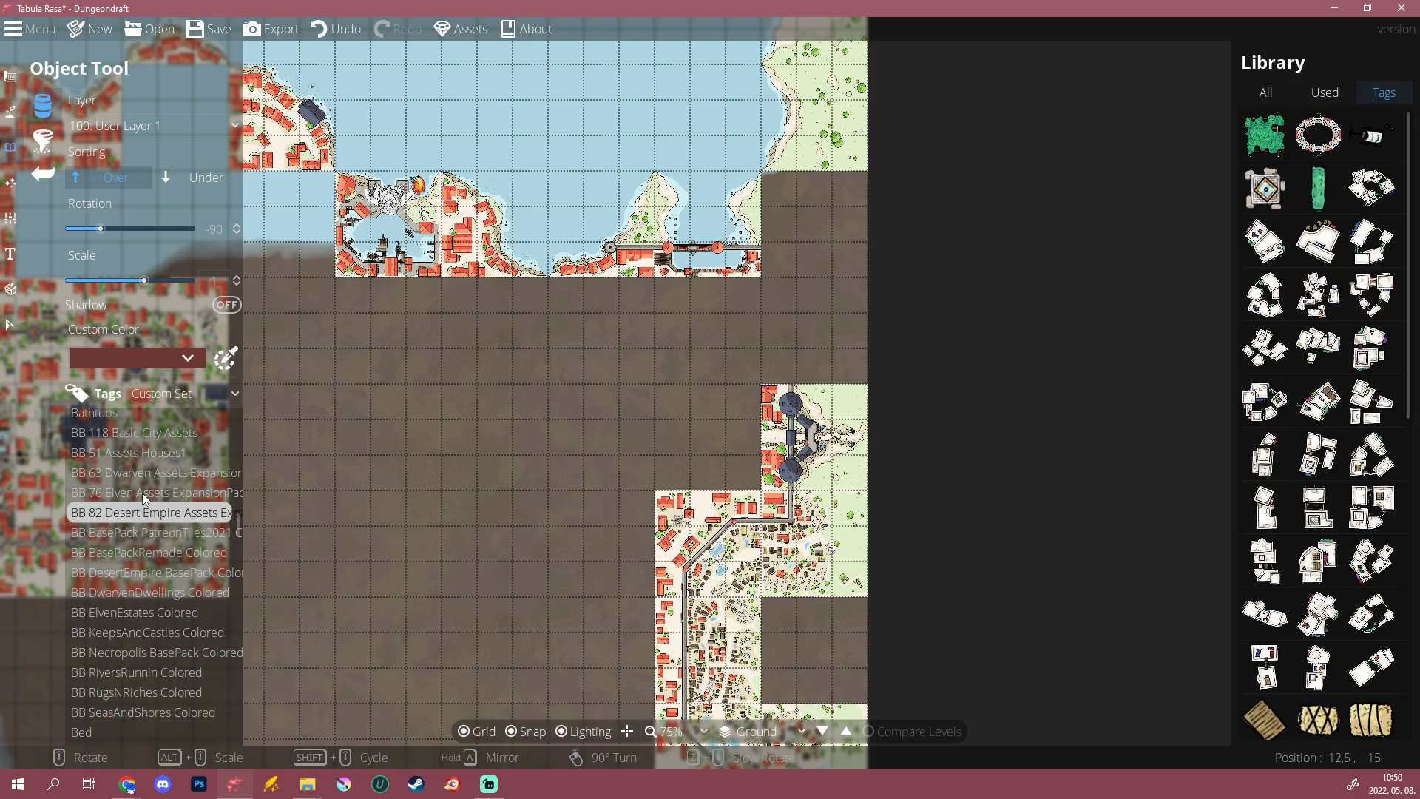
pyautogui.click(130, 559)
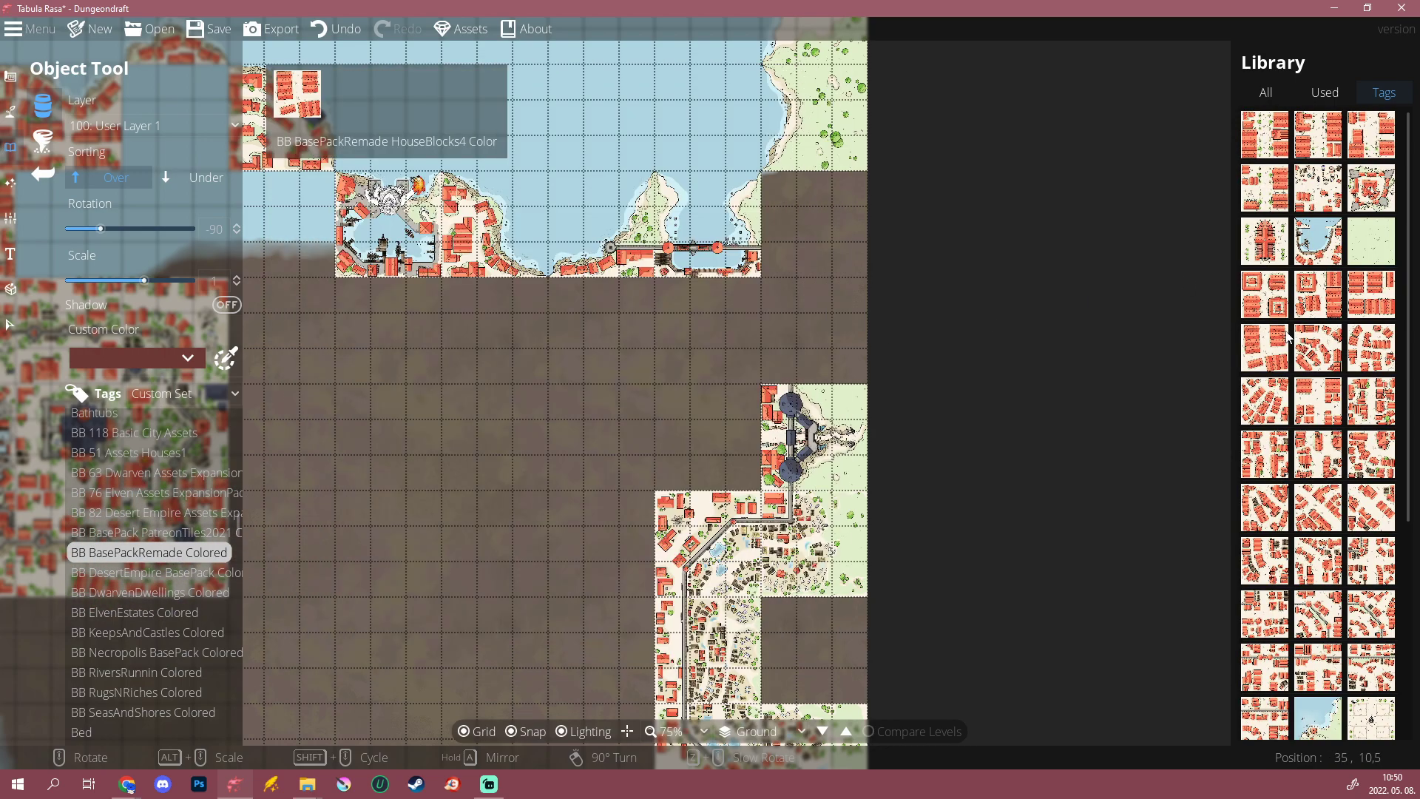
# Step: Try an unrotated BB BasePackRemade Houses9 tile inland from the harbour and a diagonal-street house tile northwest of it
pyautogui.moveTo(1272, 345)
pyautogui.click(1319, 507)
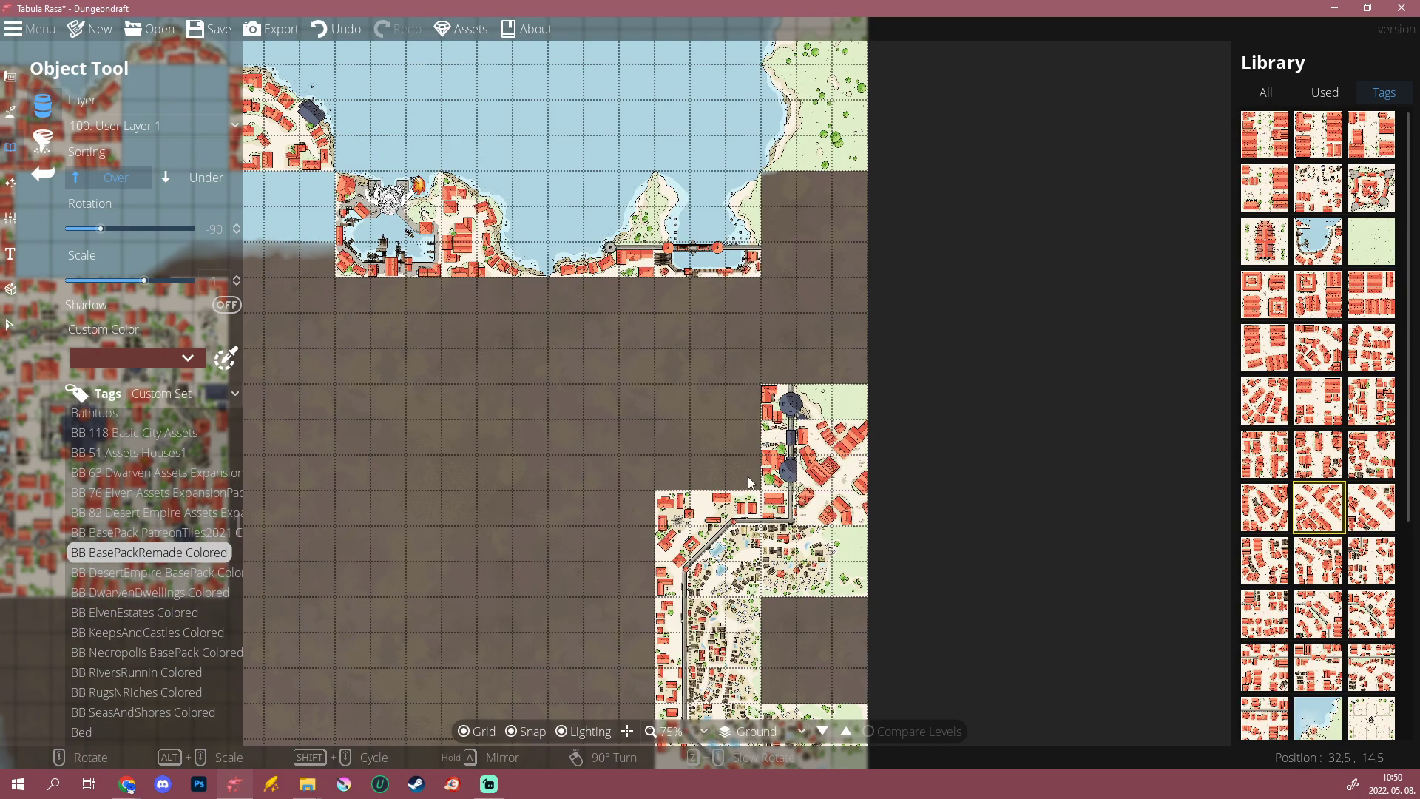
pyautogui.scroll(-6, 572, 437)
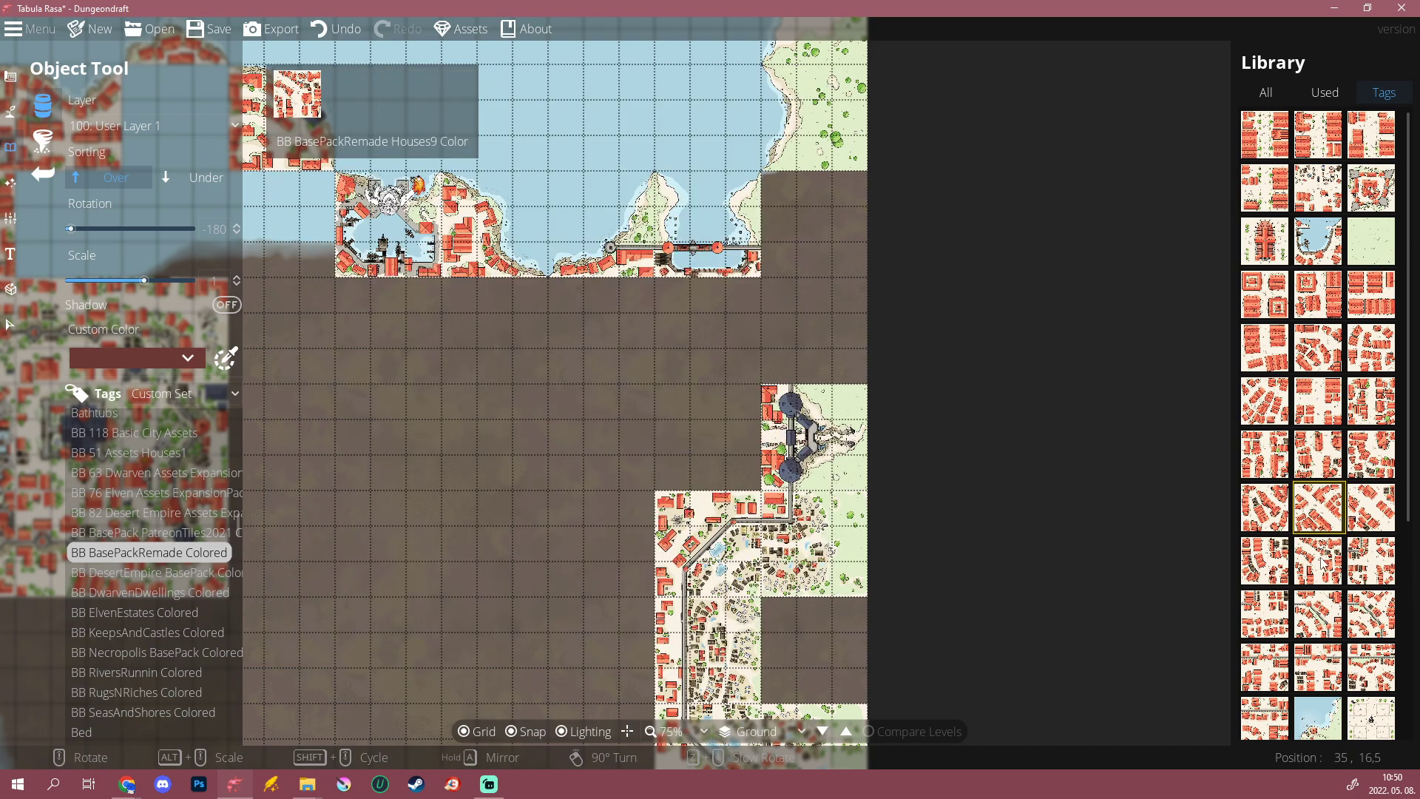
pyautogui.click(1325, 560)
pyautogui.scroll(-12, 557, 458)
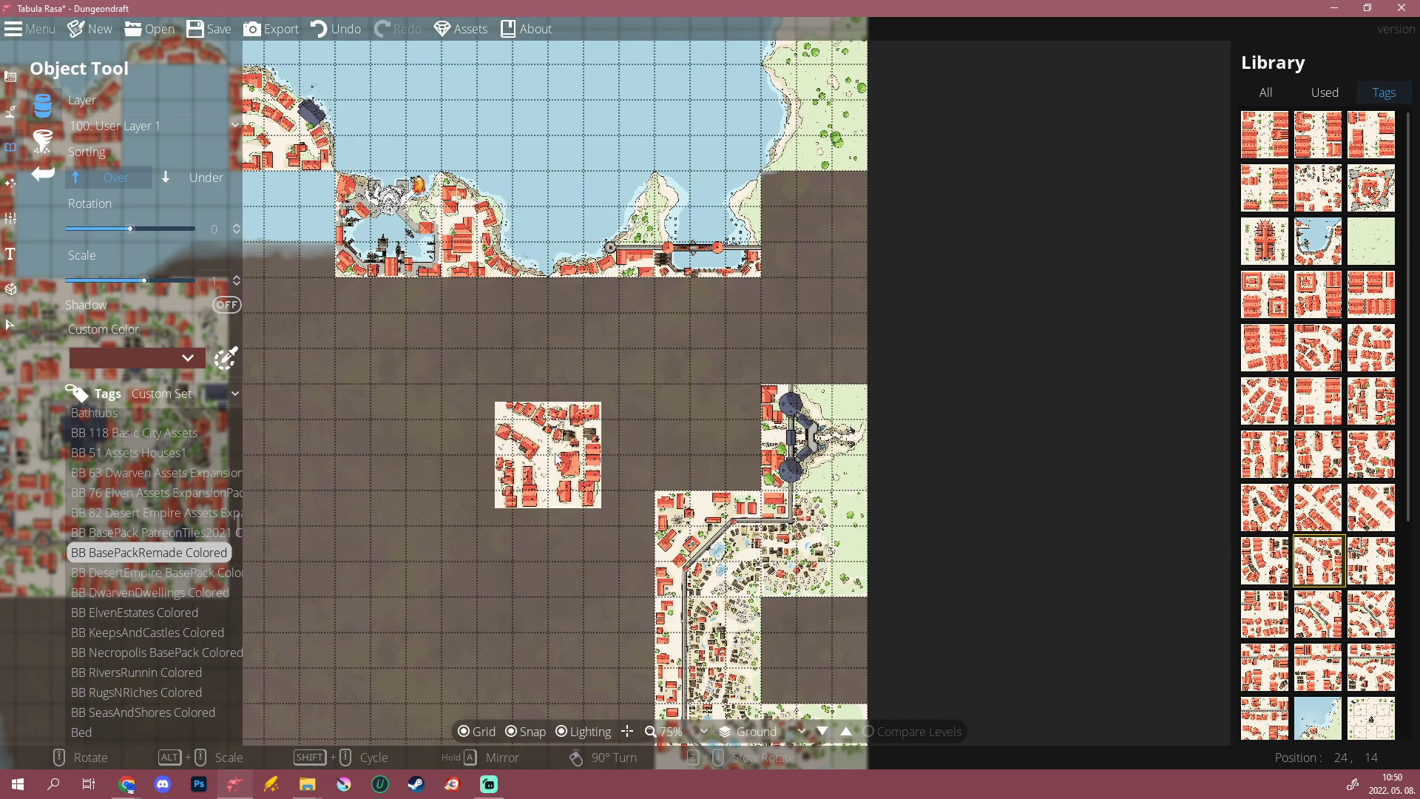
pyautogui.moveTo(1323, 507)
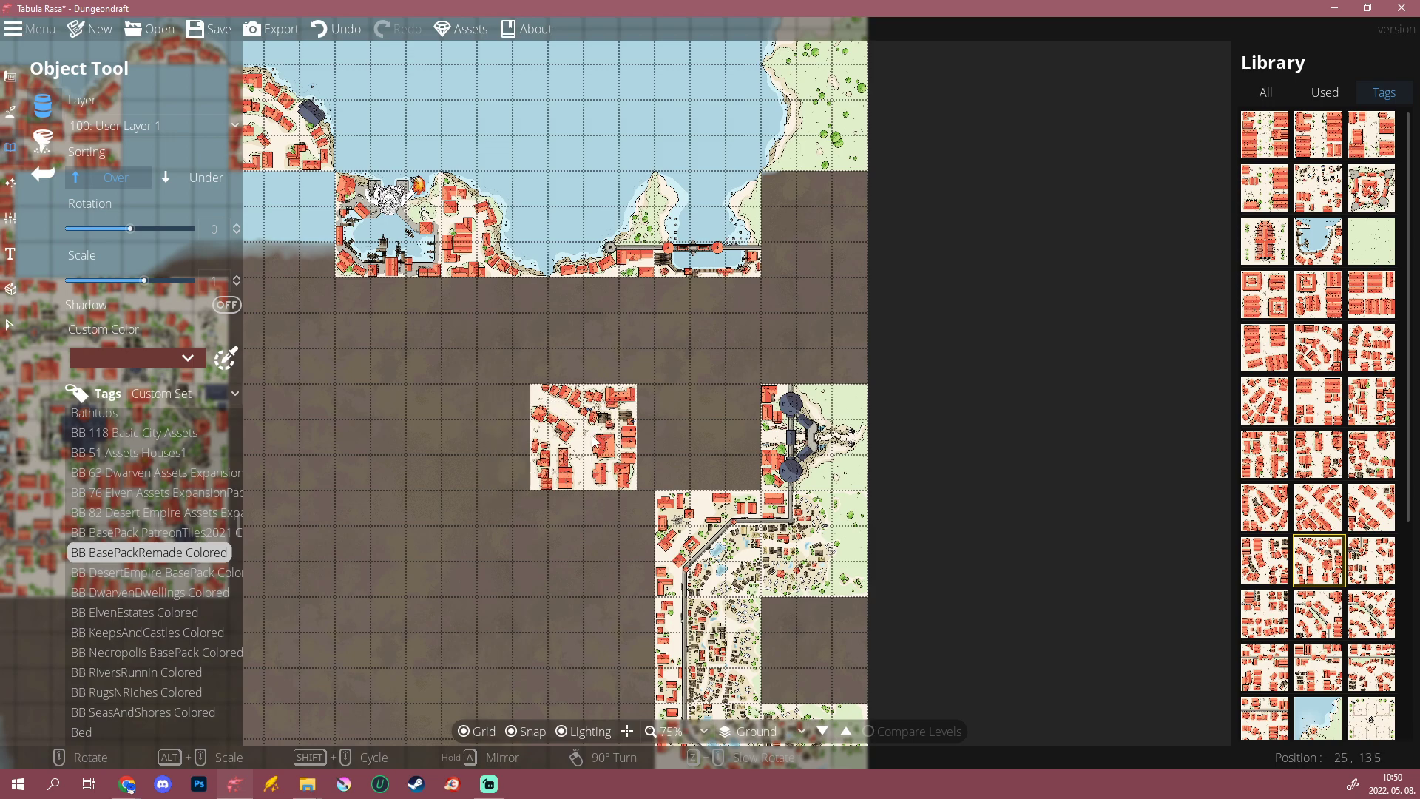
pyautogui.click(601, 436)
pyautogui.click(1323, 510)
pyautogui.click(494, 330)
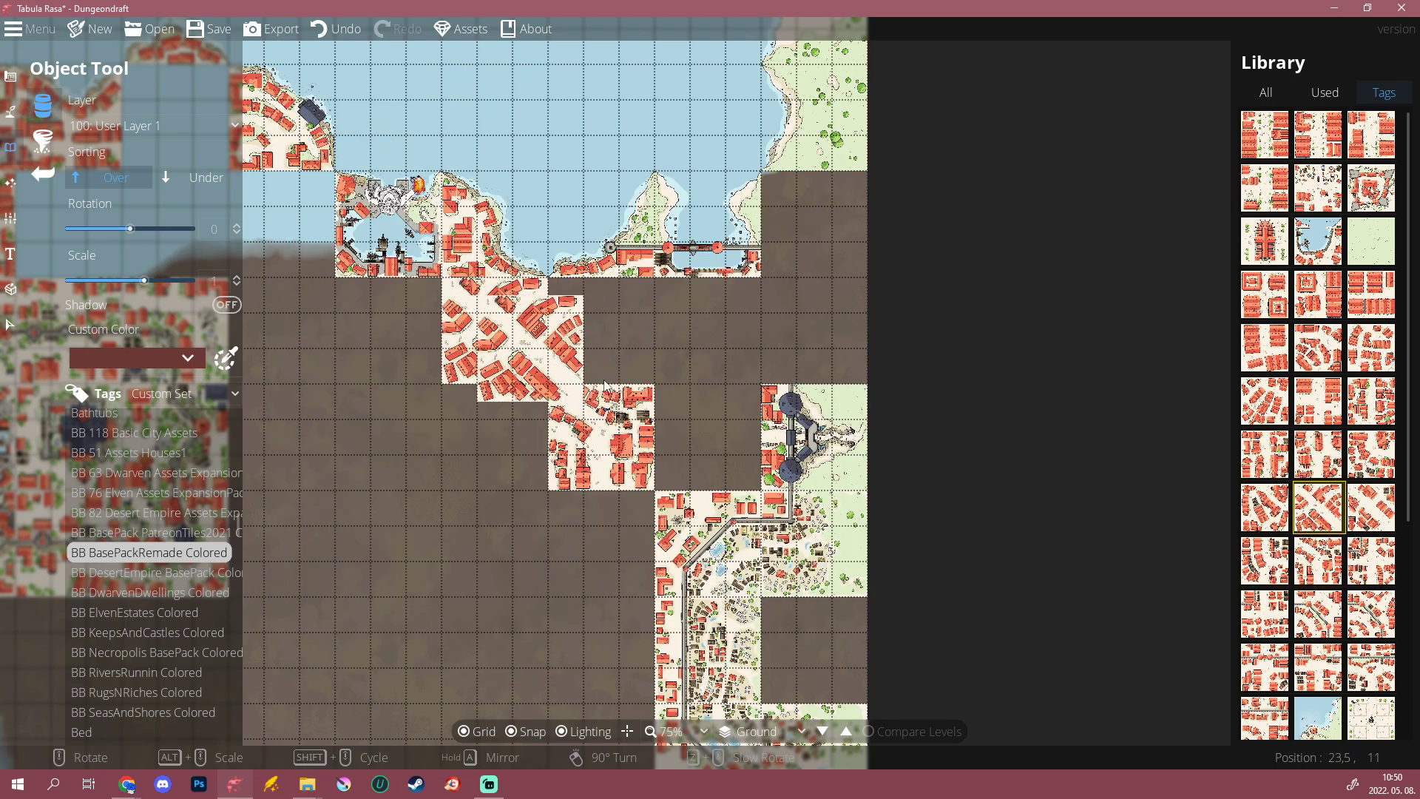
# Step: Try completing the two-by-two housing block with curved-street tiles, rotated -90° in the northeast and unrotated in the southwest
pyautogui.moveTo(1269, 562)
pyautogui.click(601, 331)
pyautogui.scroll(5, 606, 336)
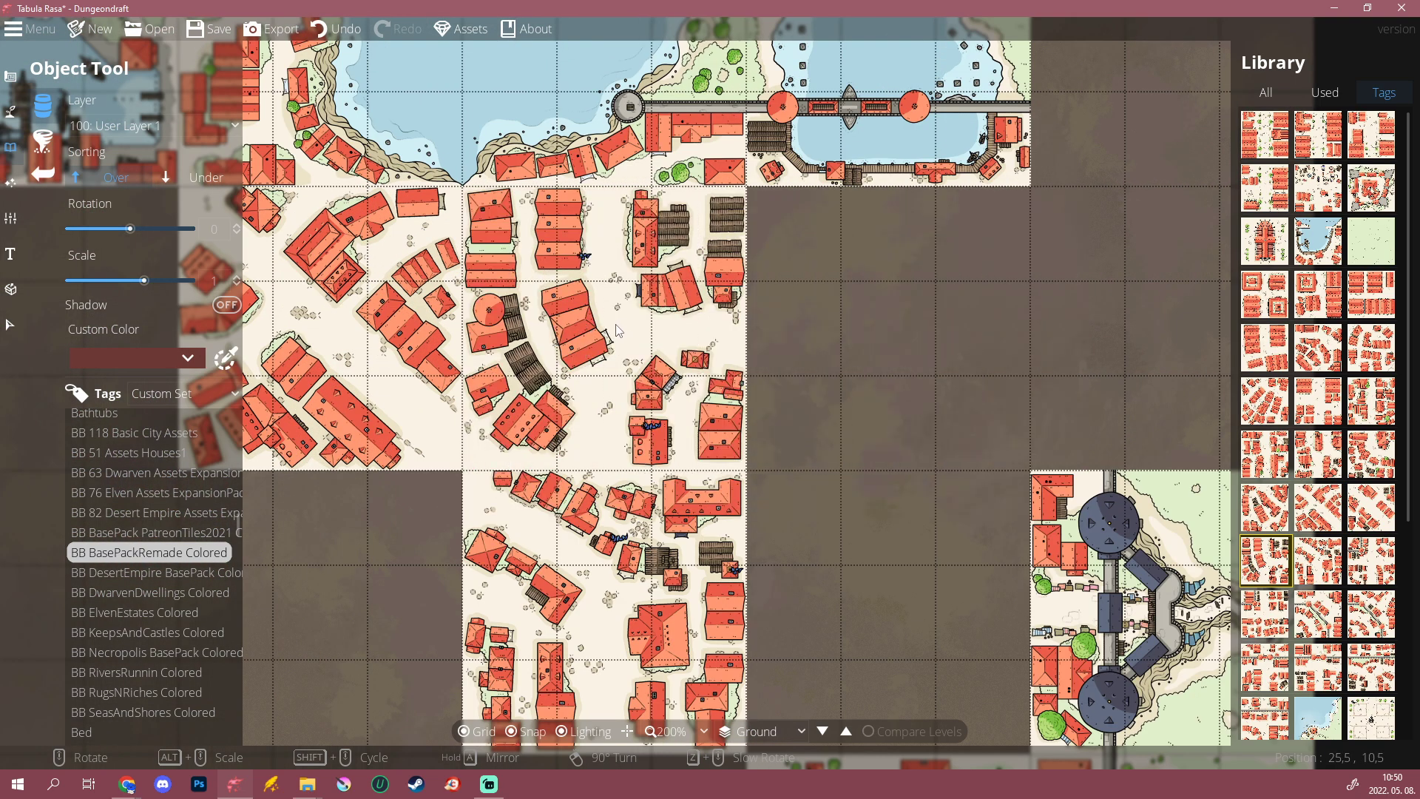
pyautogui.scroll(-6, 617, 330)
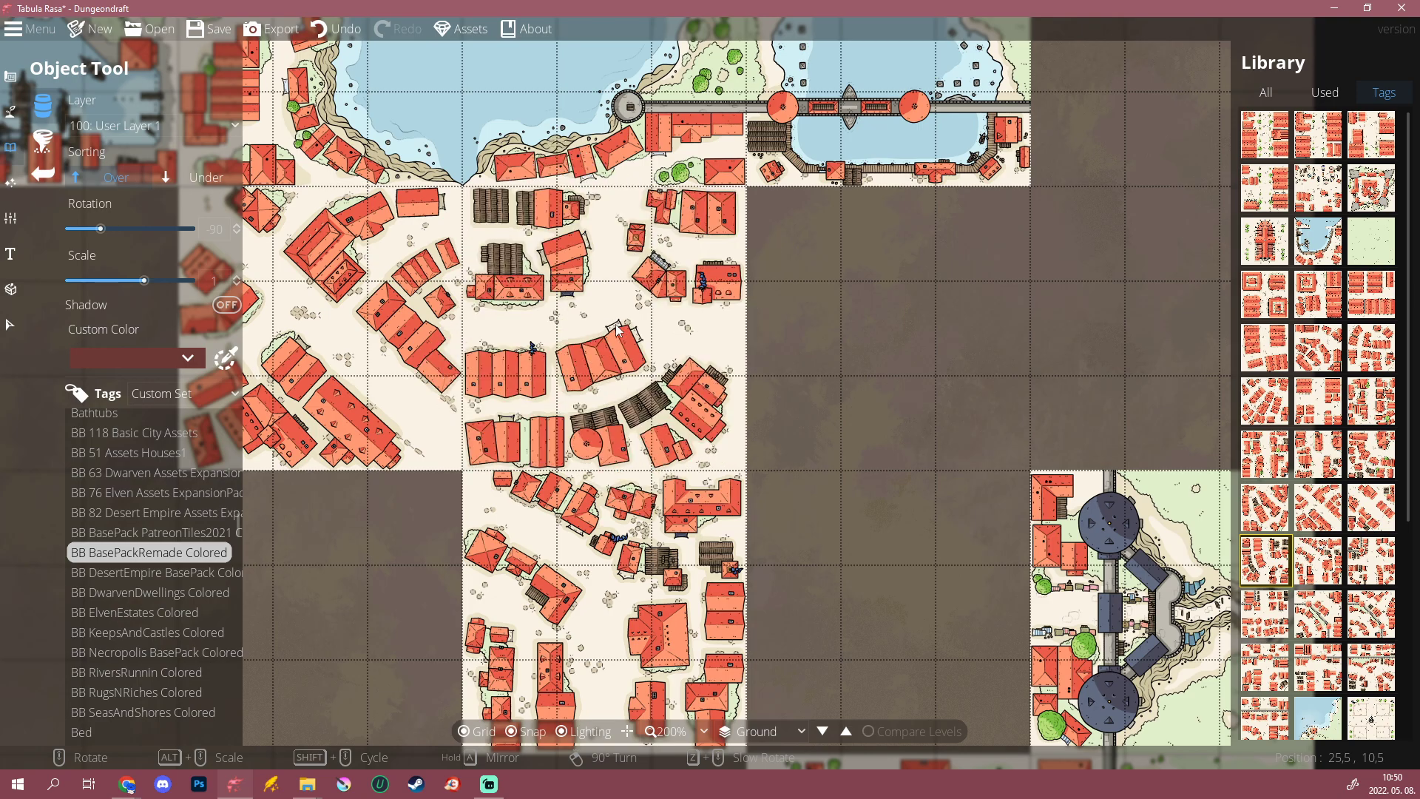
pyautogui.moveTo(414, 615); pyautogui.dragTo(610, 464)
pyautogui.rightClick(496, 481)
pyautogui.scroll(1, 494, 481)
pyautogui.scroll(-1, 494, 481)
pyautogui.click(494, 479)
pyautogui.scroll(-4, 1033, 401)
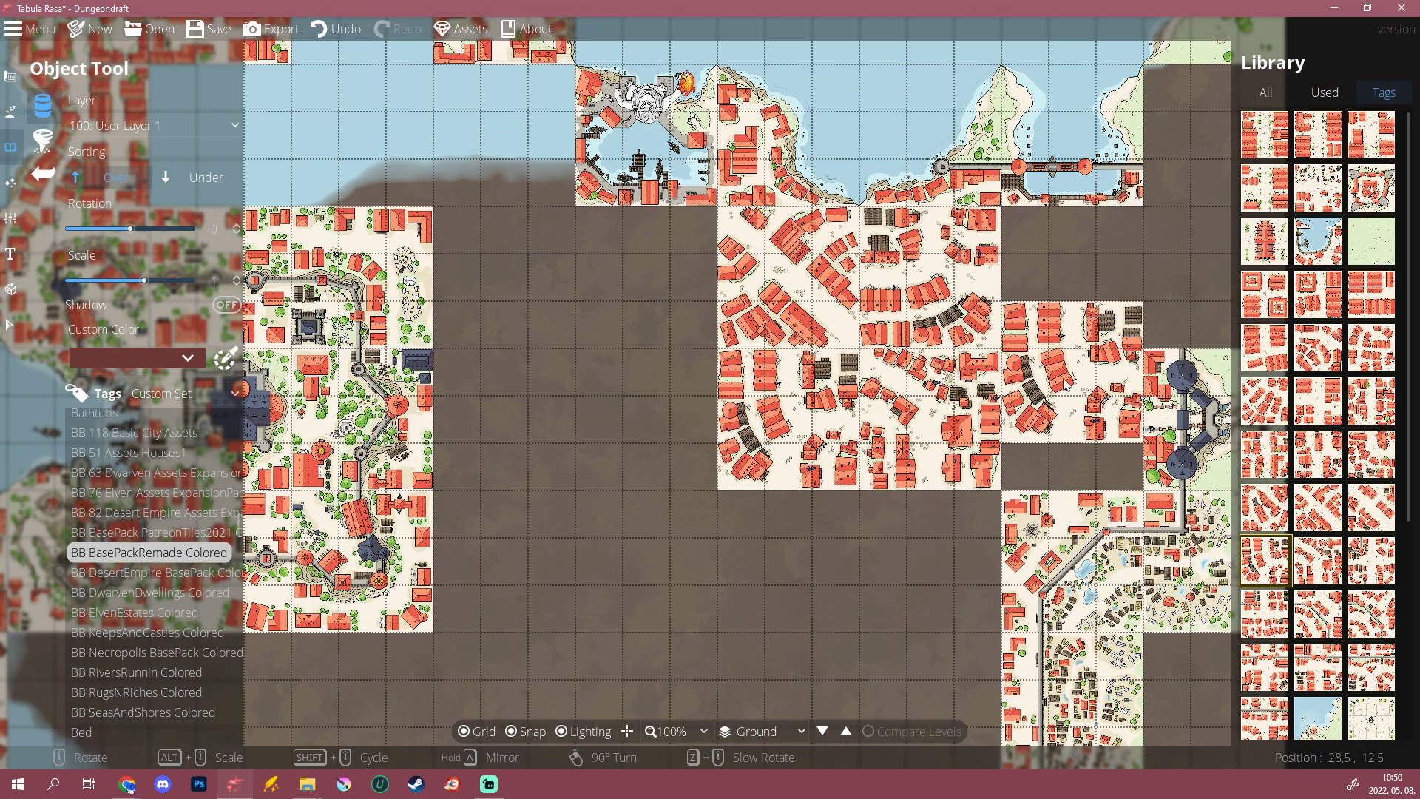
# Step: Undo the last two curved-street tiles, retry the northeastern one unrotated, and remove the trial house tiles
pyautogui.moveTo(1080, 422); pyautogui.dragTo(970, 469)
pyautogui.hotkey('ctrl', 'z')
pyautogui.hotkey('ctrl', 'z')
pyautogui.click(800, 348)
pyautogui.scroll(-12, 654, 484)
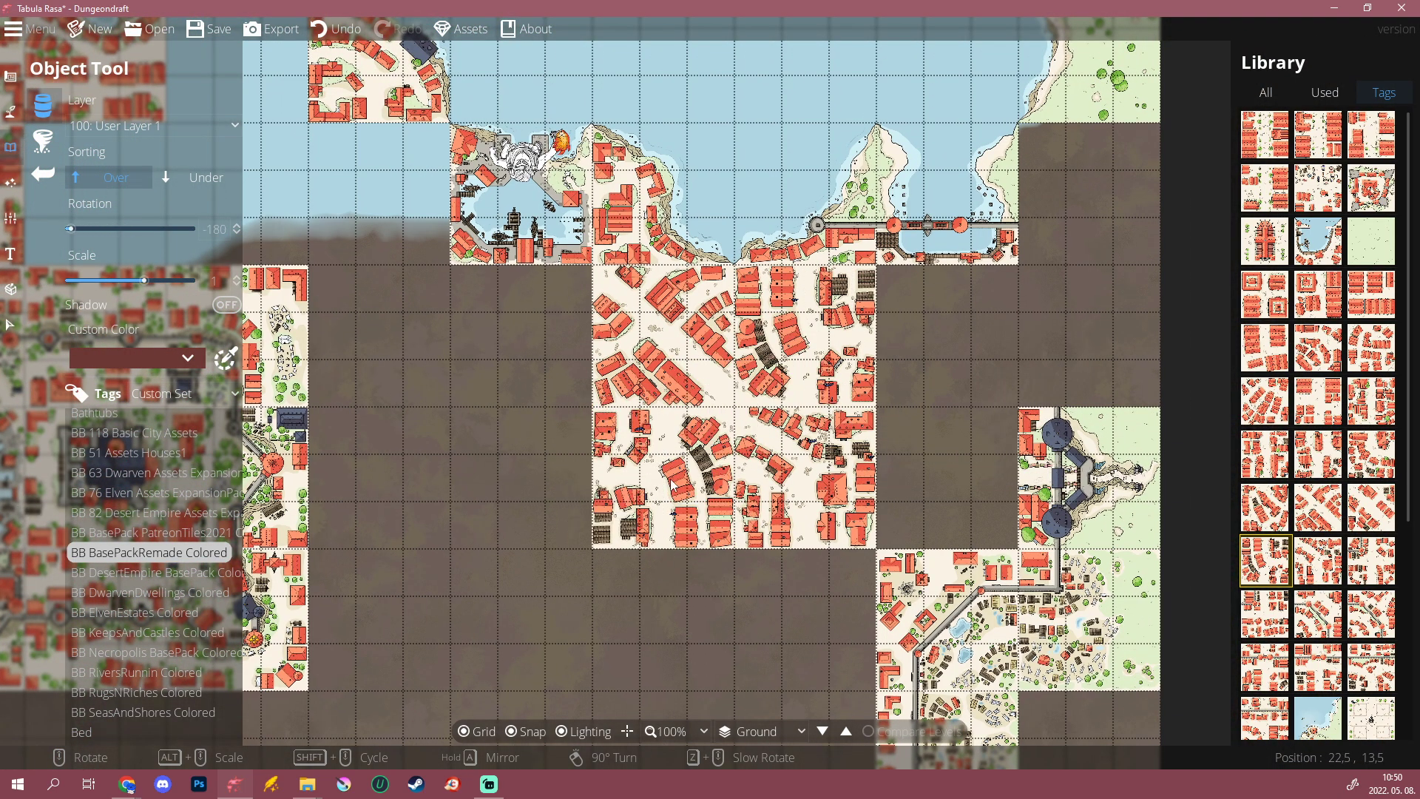
pyautogui.scroll(-4, 671, 484)
pyautogui.hotkey('ctrl', 'z')
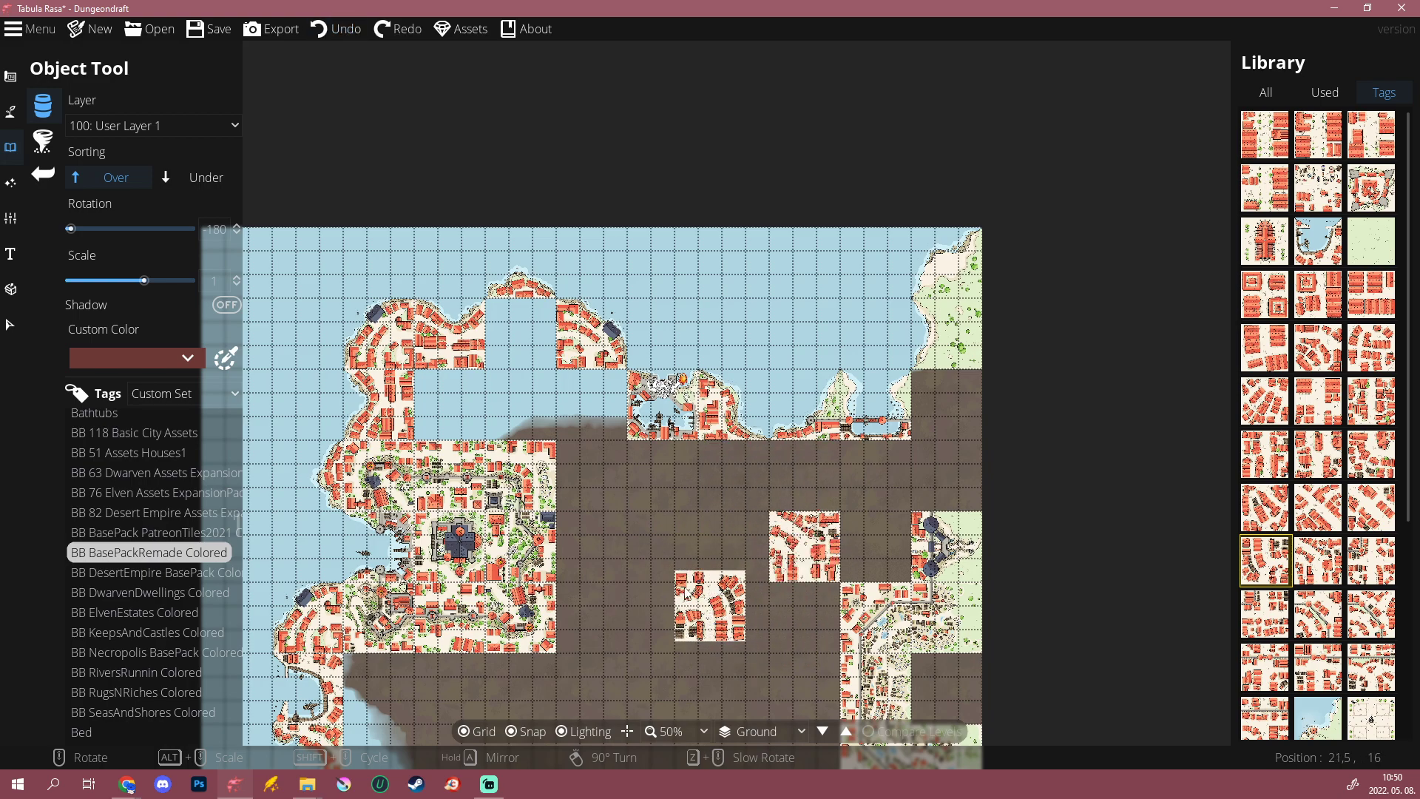
# Step: Join the eastern gate to the harbour wall with an OuterWallStraight 1 tile at -90° and an outer wall corner tile at -90°
pyautogui.scroll(6, 850, 481)
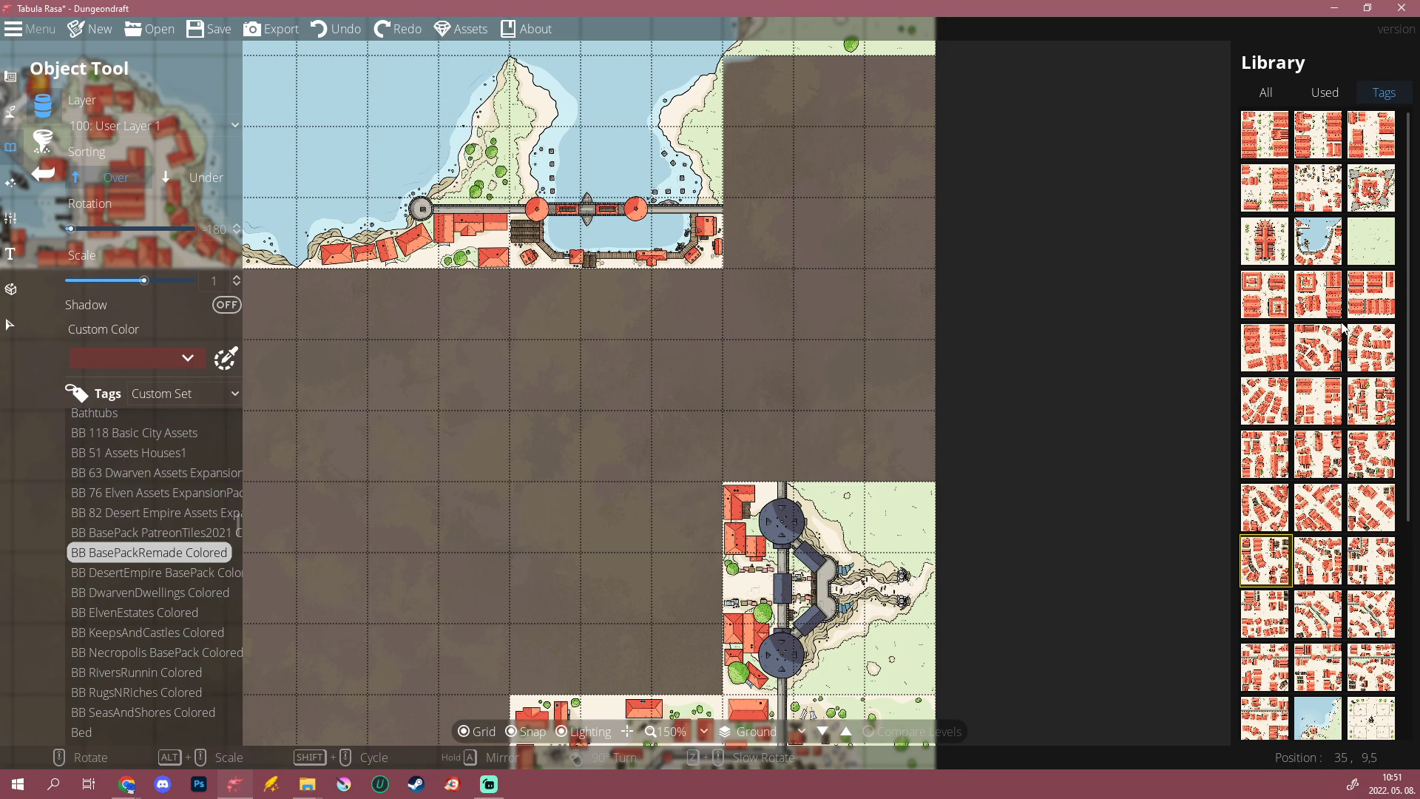
pyautogui.scroll(-5, 1331, 407)
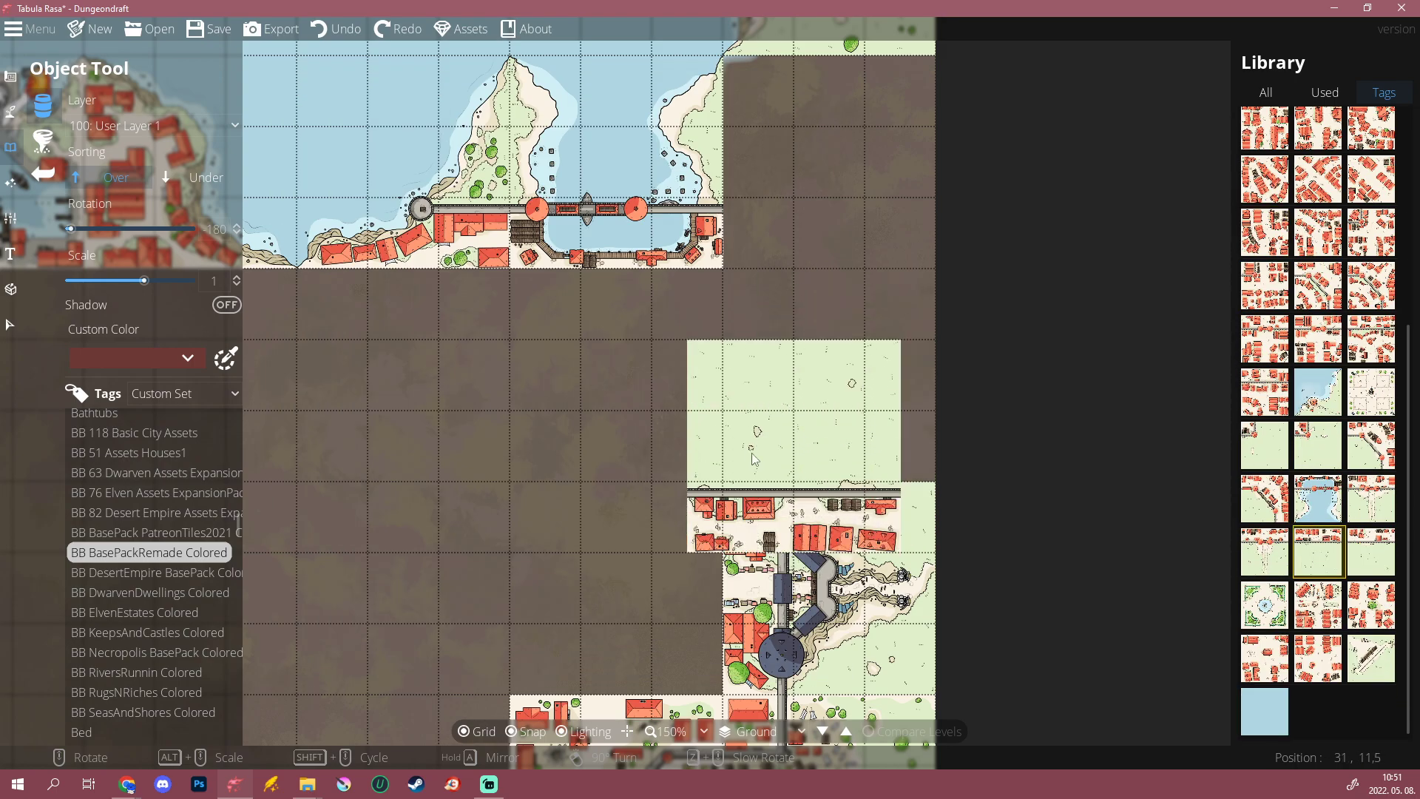
pyautogui.moveTo(858, 375); pyautogui.dragTo(746, 381)
pyautogui.rightClick(740, 381)
pyautogui.click(724, 381)
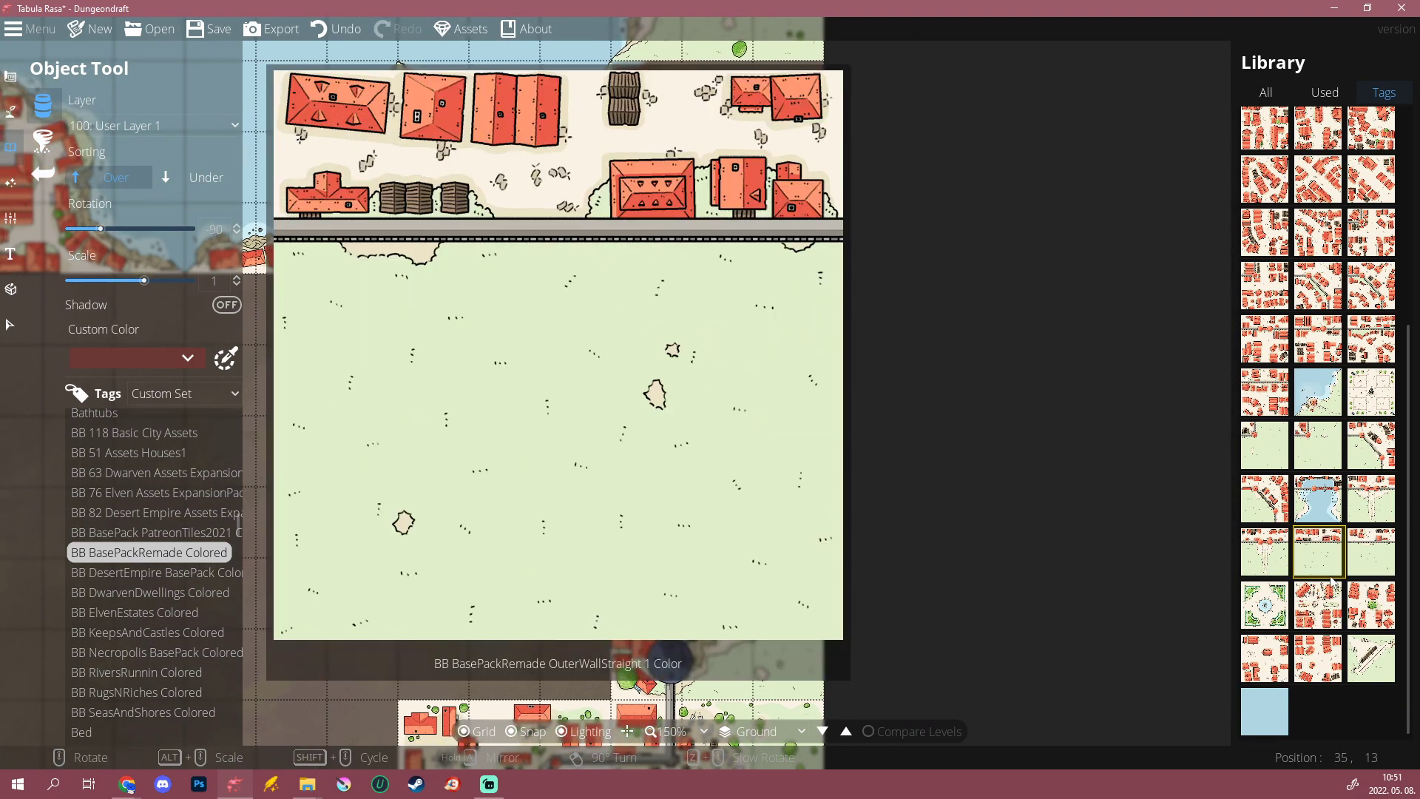
pyautogui.click(1311, 451)
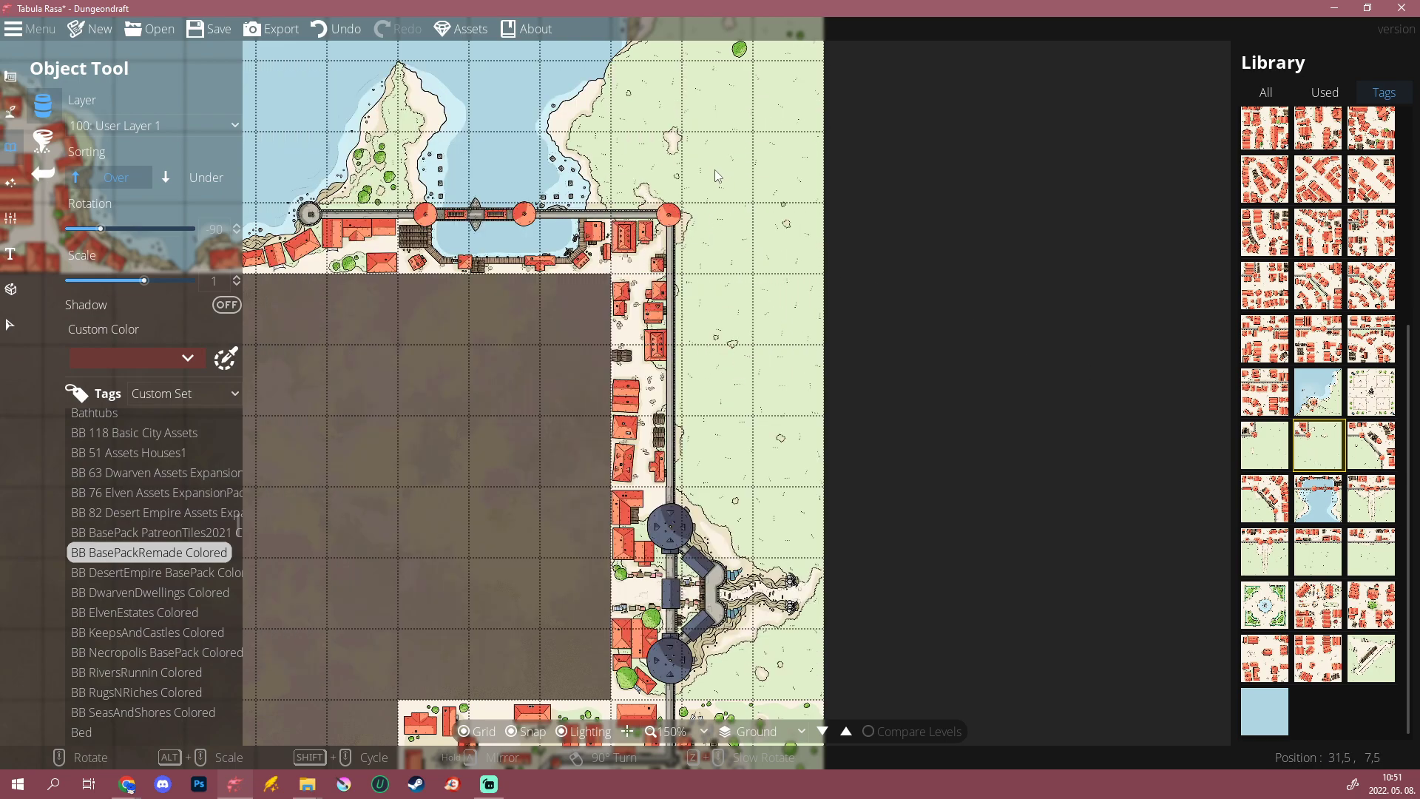
pyautogui.scroll(-8, 703, 318)
# Step: Try filling the gap east of the slum wall with the plain grass tile, and undo it
pyautogui.scroll(3, 669, 424)
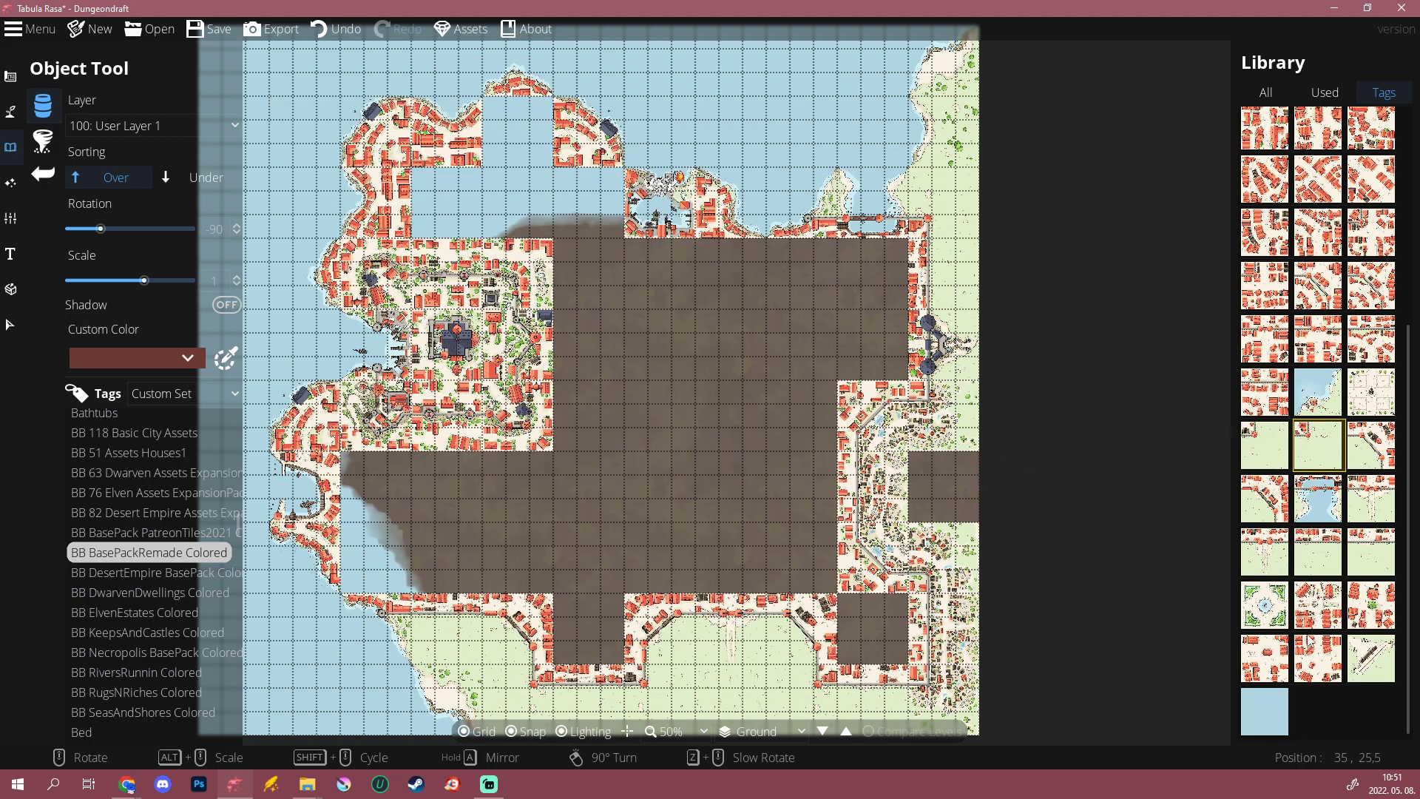
pyautogui.scroll(3, 1324, 544)
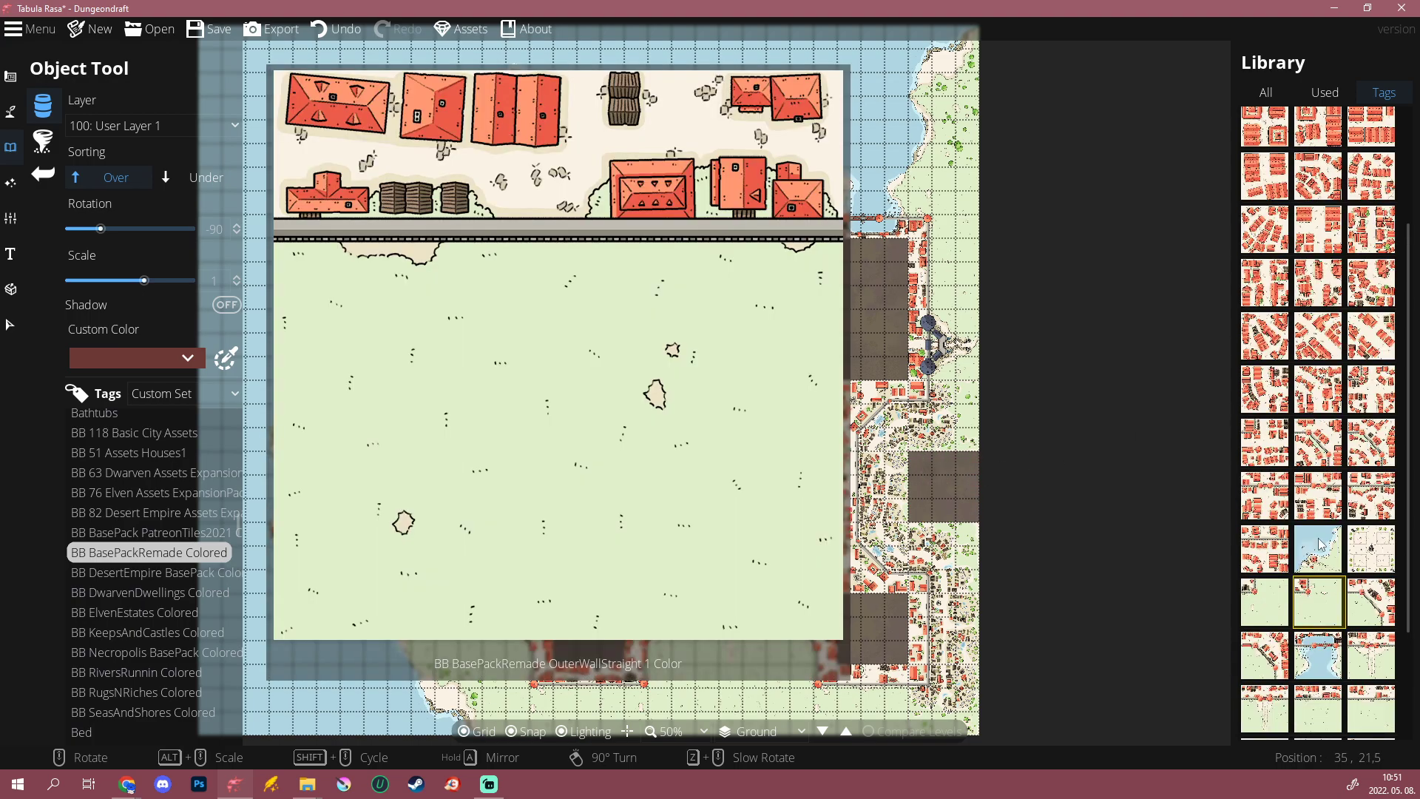
pyautogui.scroll(1, 1322, 544)
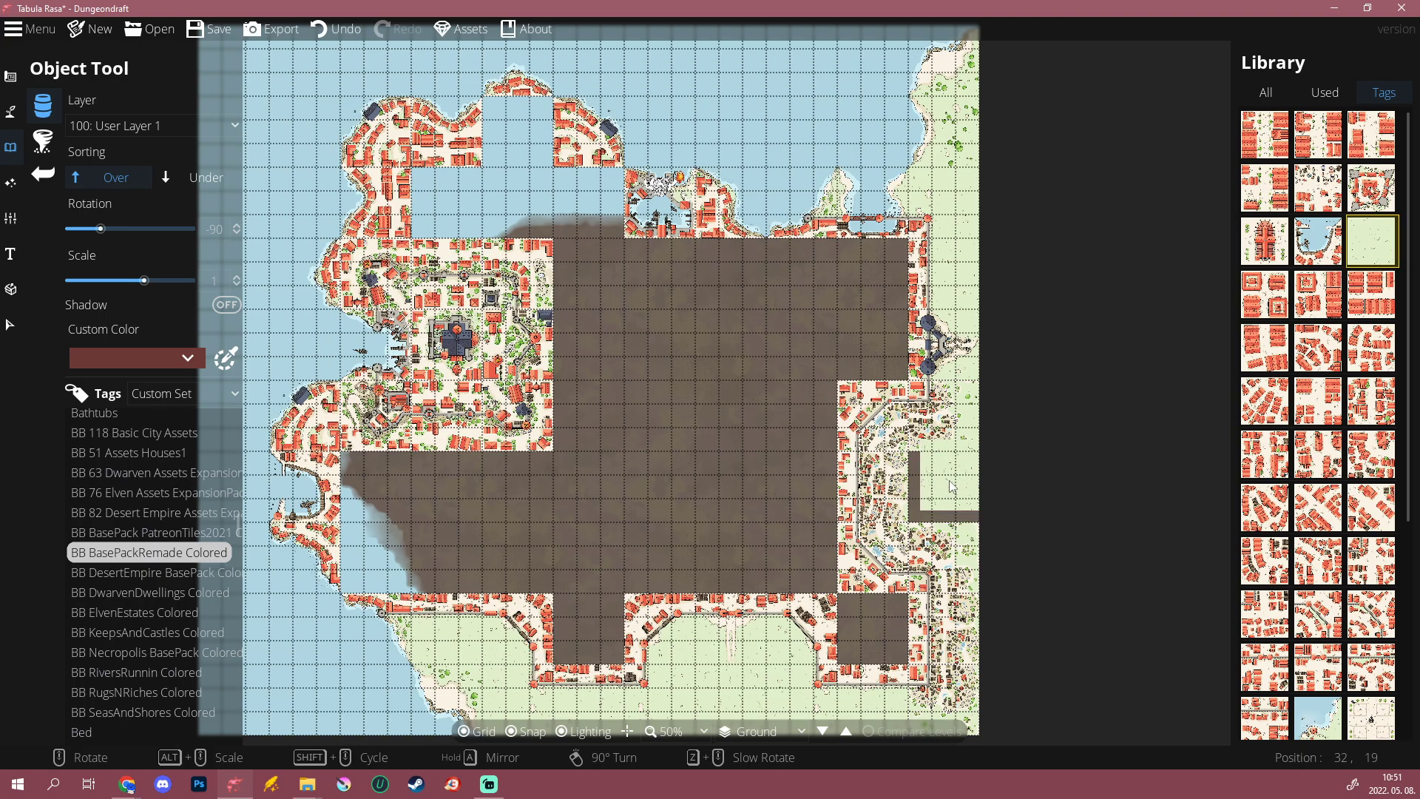
pyautogui.scroll(-1, 629, 490)
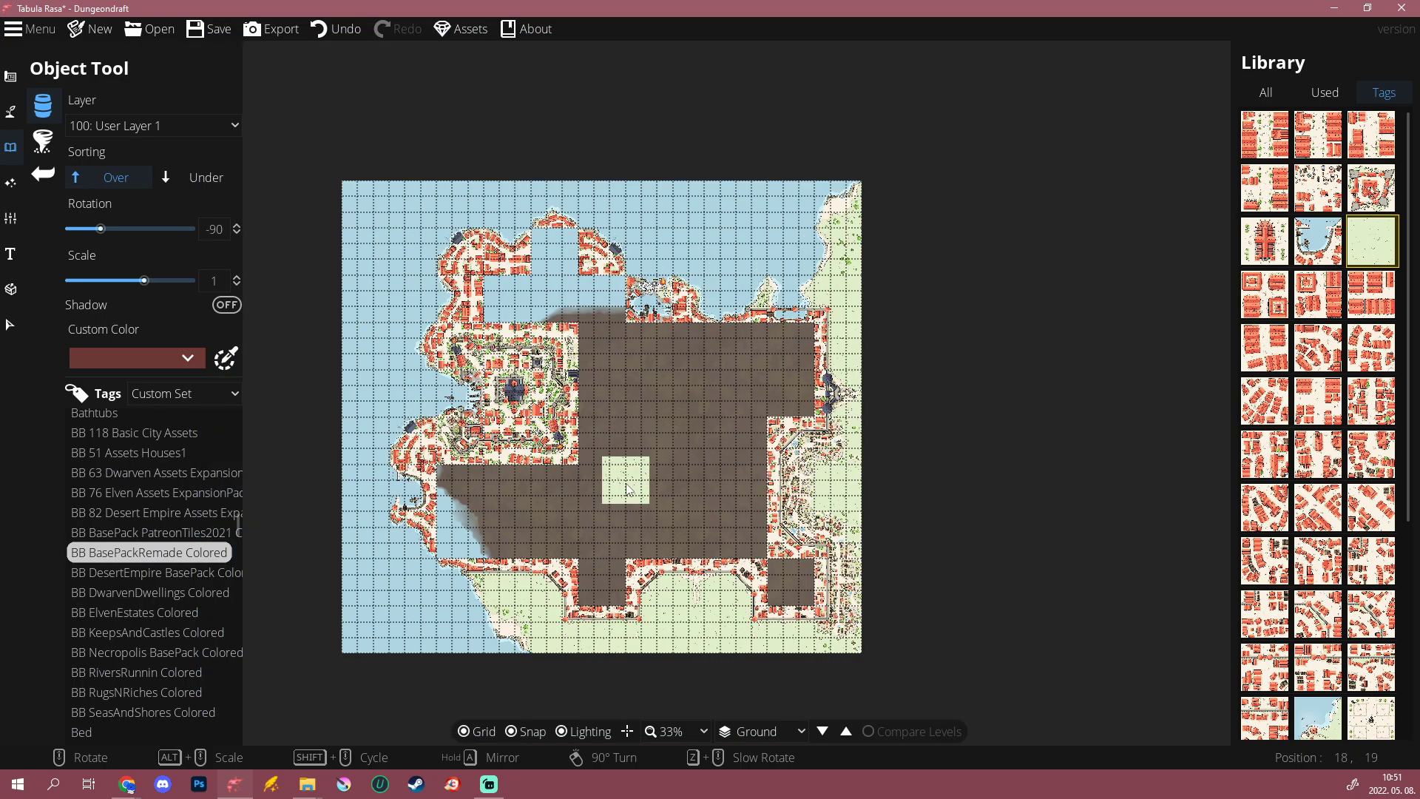
pyautogui.scroll(4, 1008, 522)
pyautogui.hotkey('ctrl', 'z')
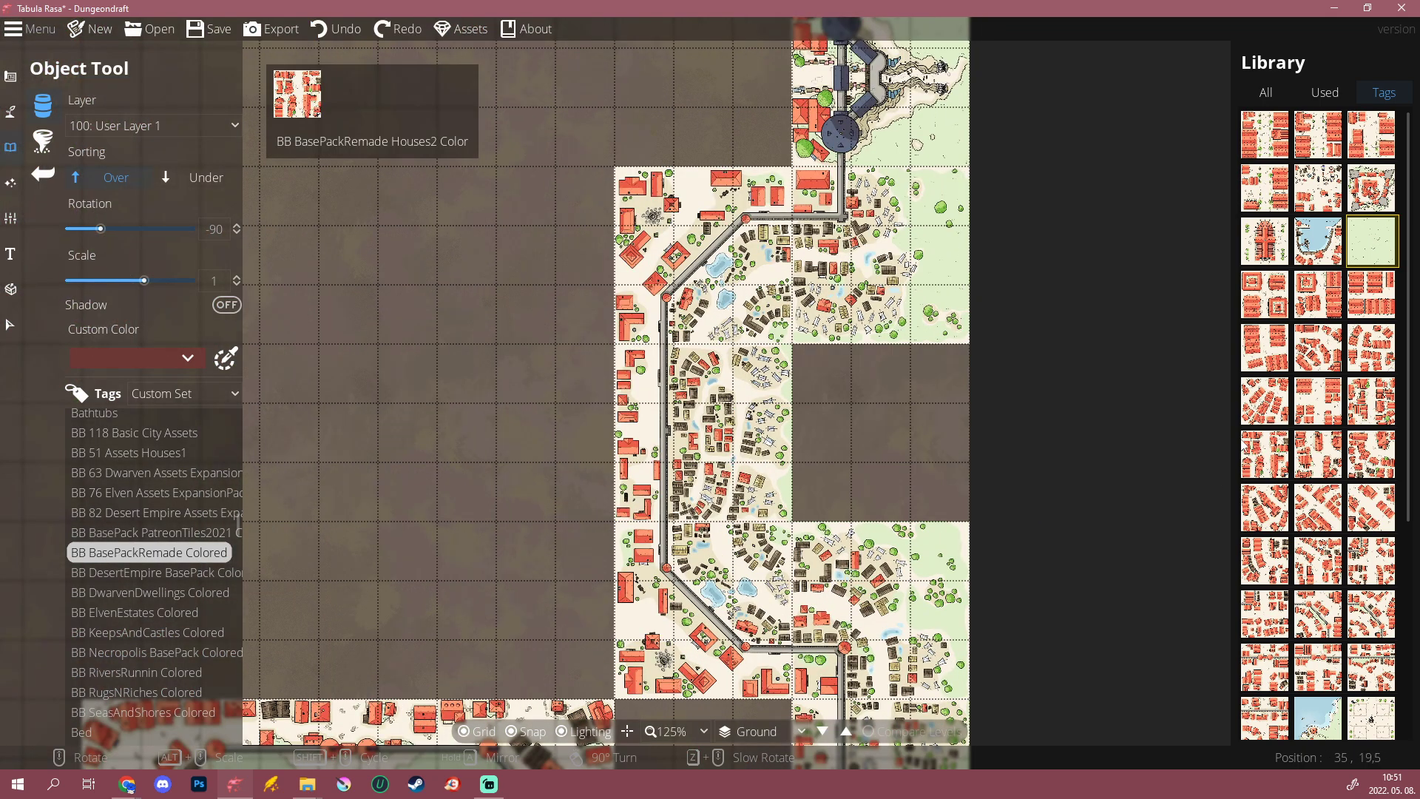
# Step: Try a BB City Slums 2 tile from the BB RugsNRiches Colored set, rotated -180°, in the gap east of the slums
pyautogui.click(124, 694)
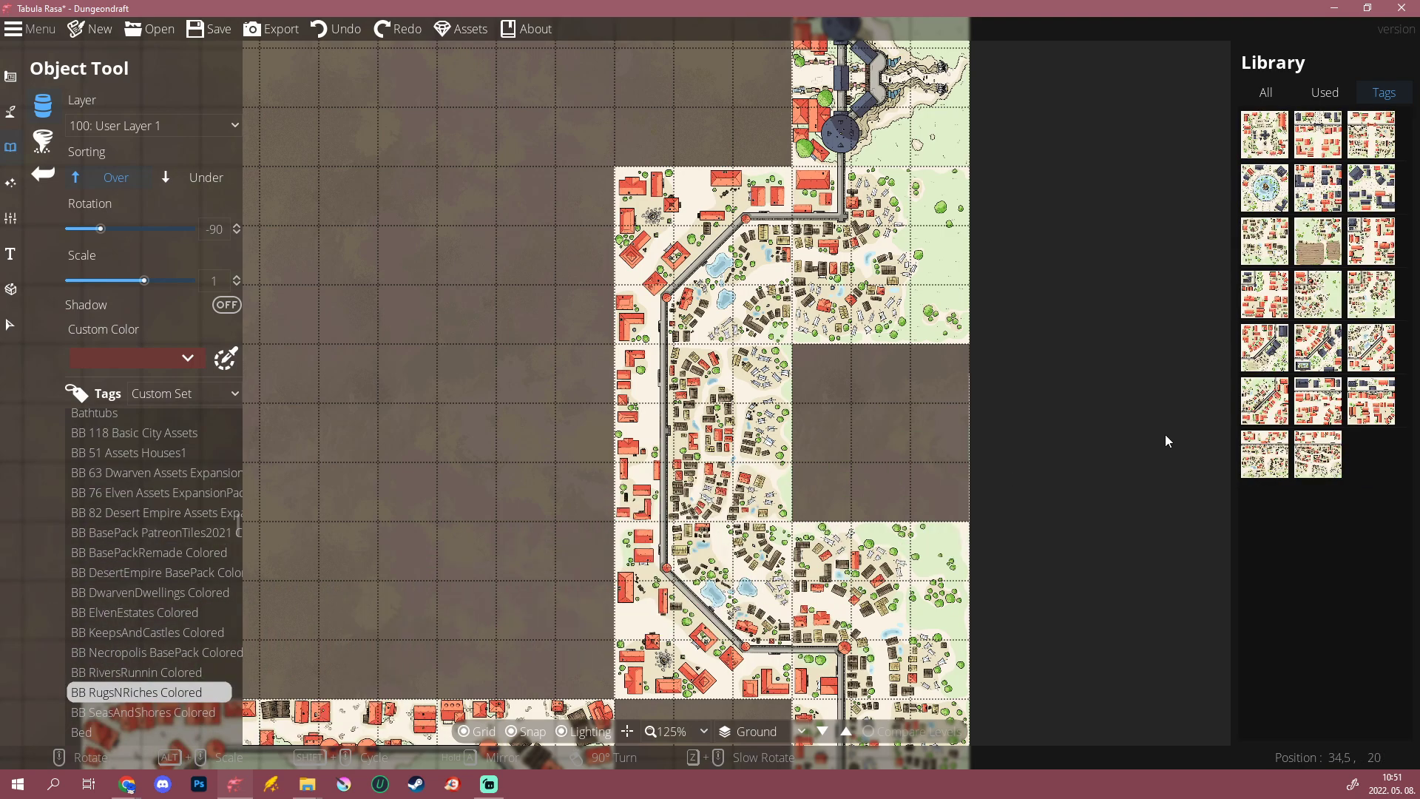
pyautogui.moveTo(1330, 326)
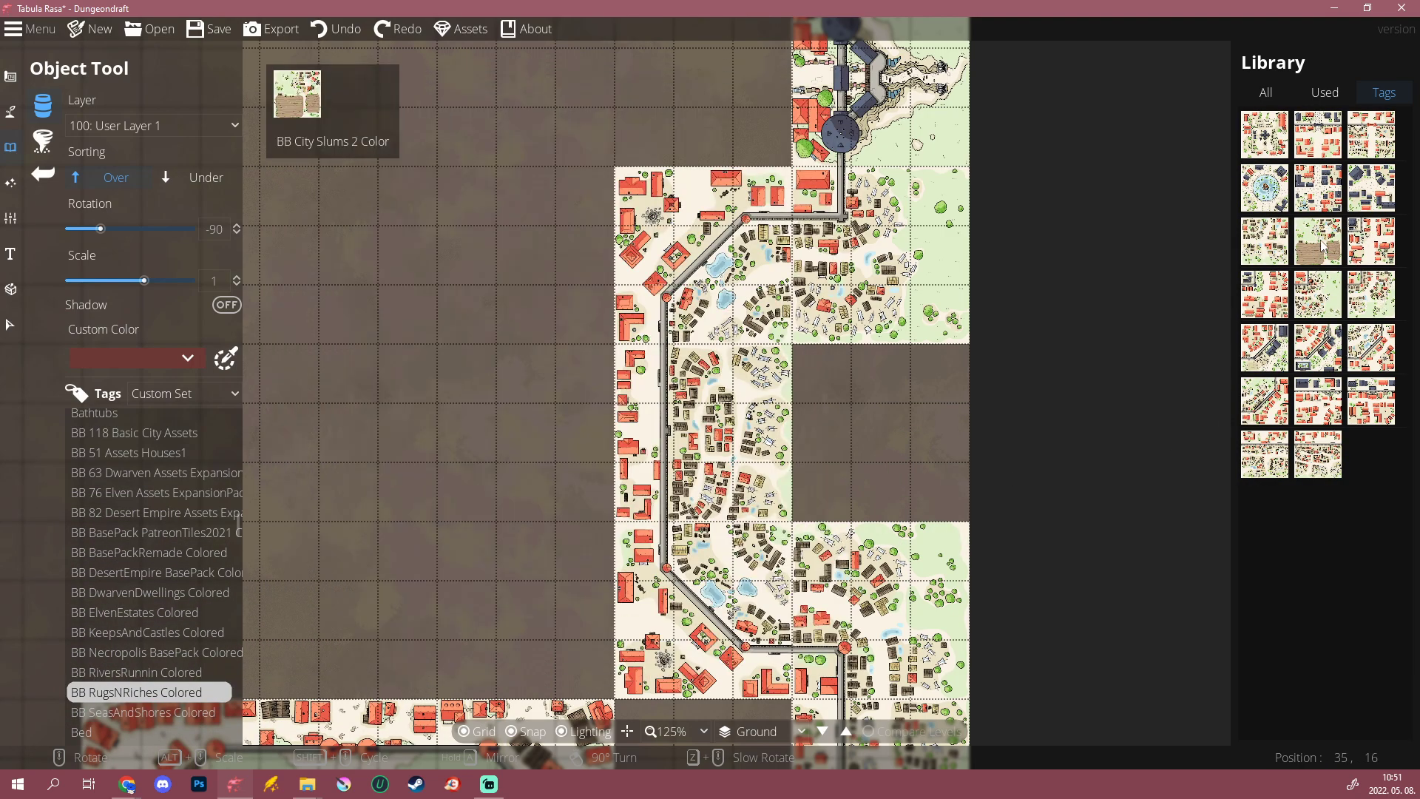
pyautogui.click(1317, 244)
pyautogui.scroll(-6, 885, 433)
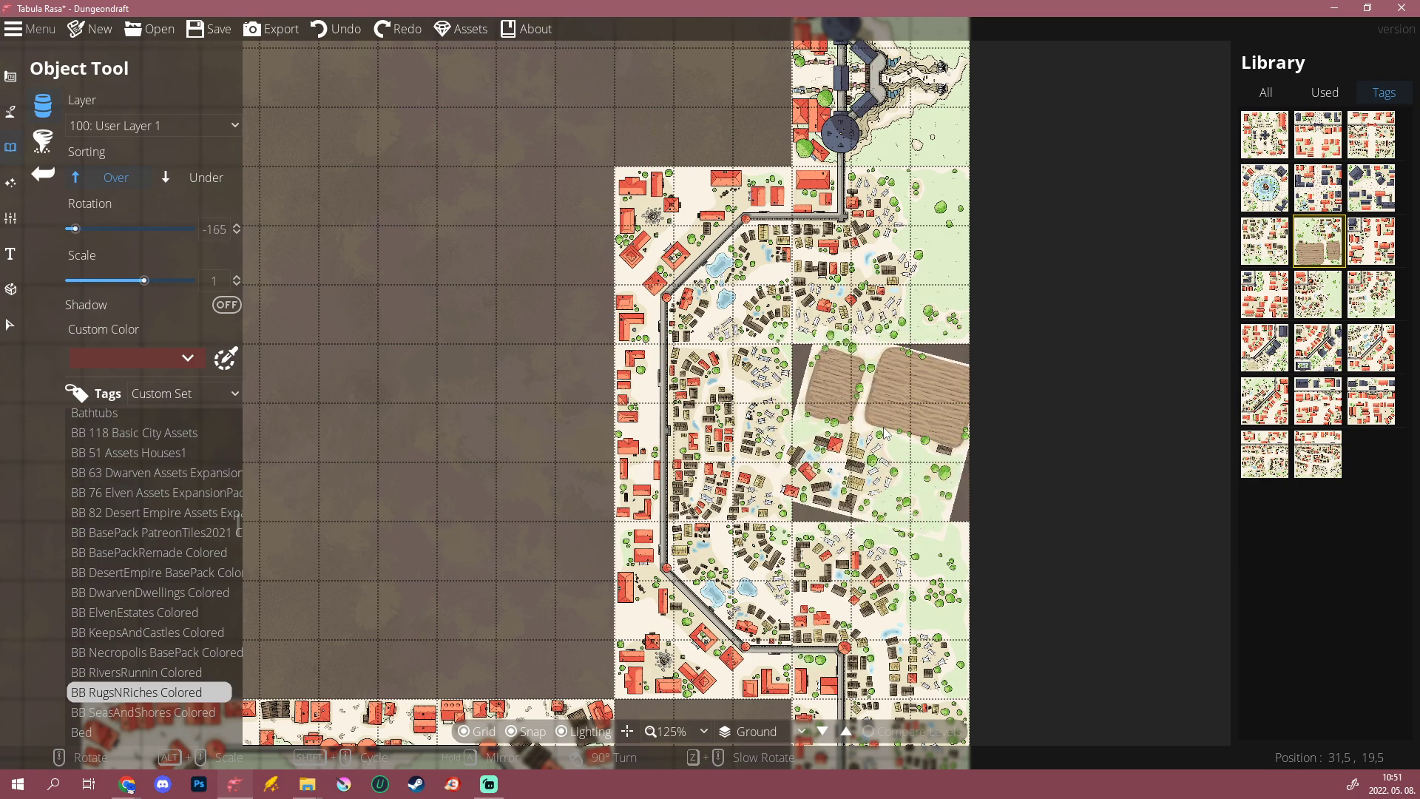
pyautogui.click(885, 434)
pyautogui.scroll(-5, 801, 544)
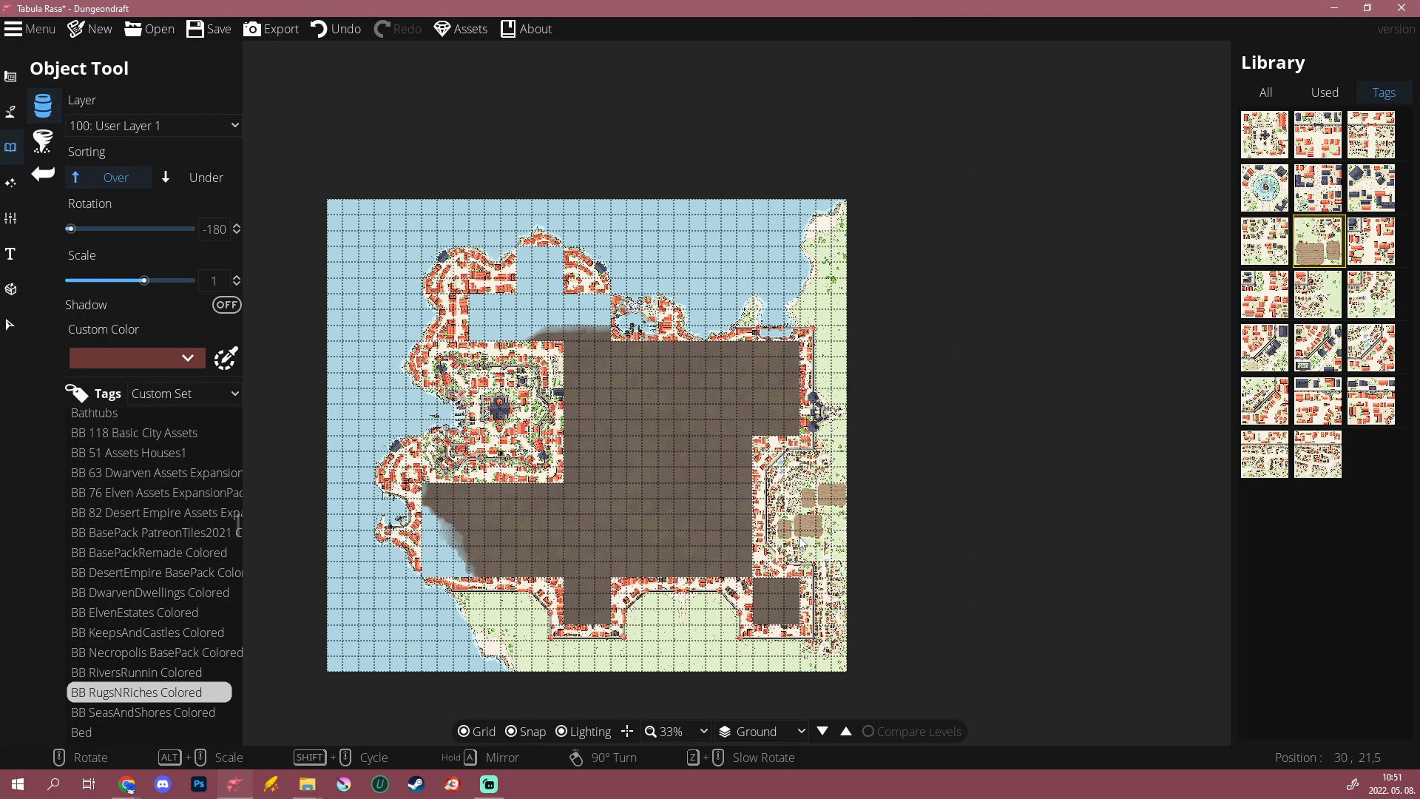
pyautogui.scroll(6, 834, 551)
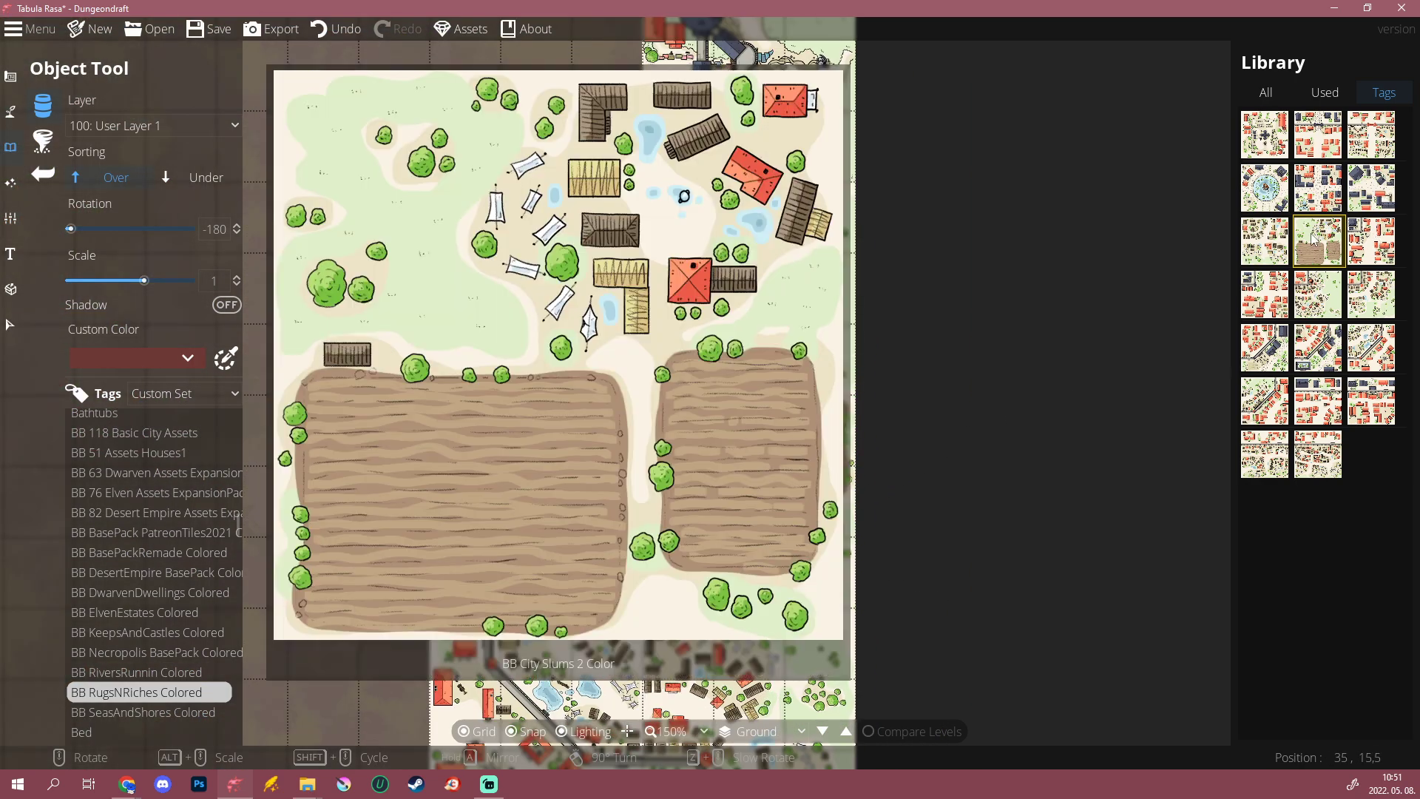
# Step: Undo the field tile and try the slum tile without fields in the same eastern gap, rotated -90°
pyautogui.click(1264, 241)
pyautogui.hotkey('ctrl', 'z')
pyautogui.scroll(6, 751, 511)
pyautogui.click(752, 509)
pyautogui.scroll(-1, 852, 152)
pyautogui.scroll(-3, 854, 156)
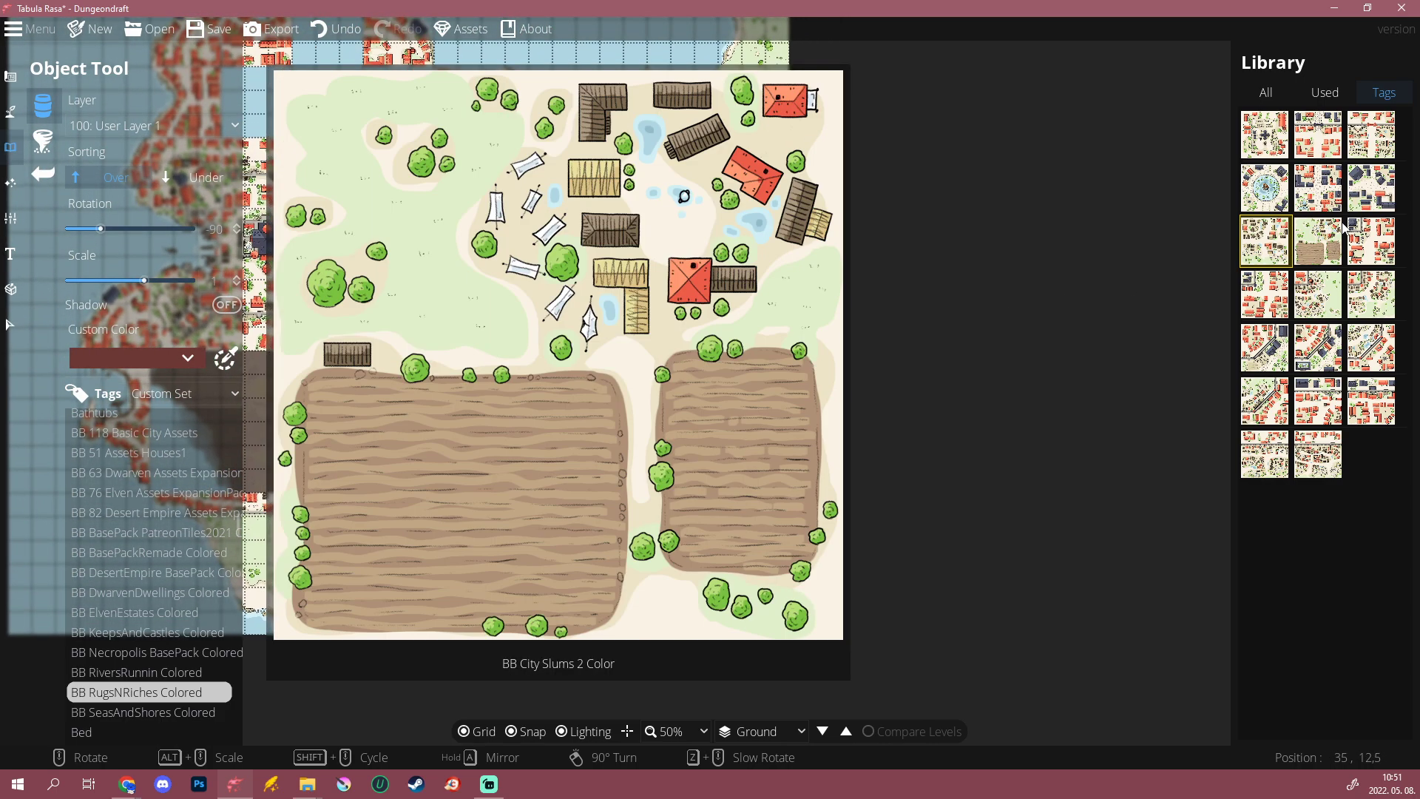
# Step: Replace the trial slum tile in the eastern gap with a BB City Slums 2 tile rotated -90°
pyautogui.click(1317, 240)
pyautogui.scroll(3, 777, 360)
pyautogui.hotkey('ctrl', 'z')
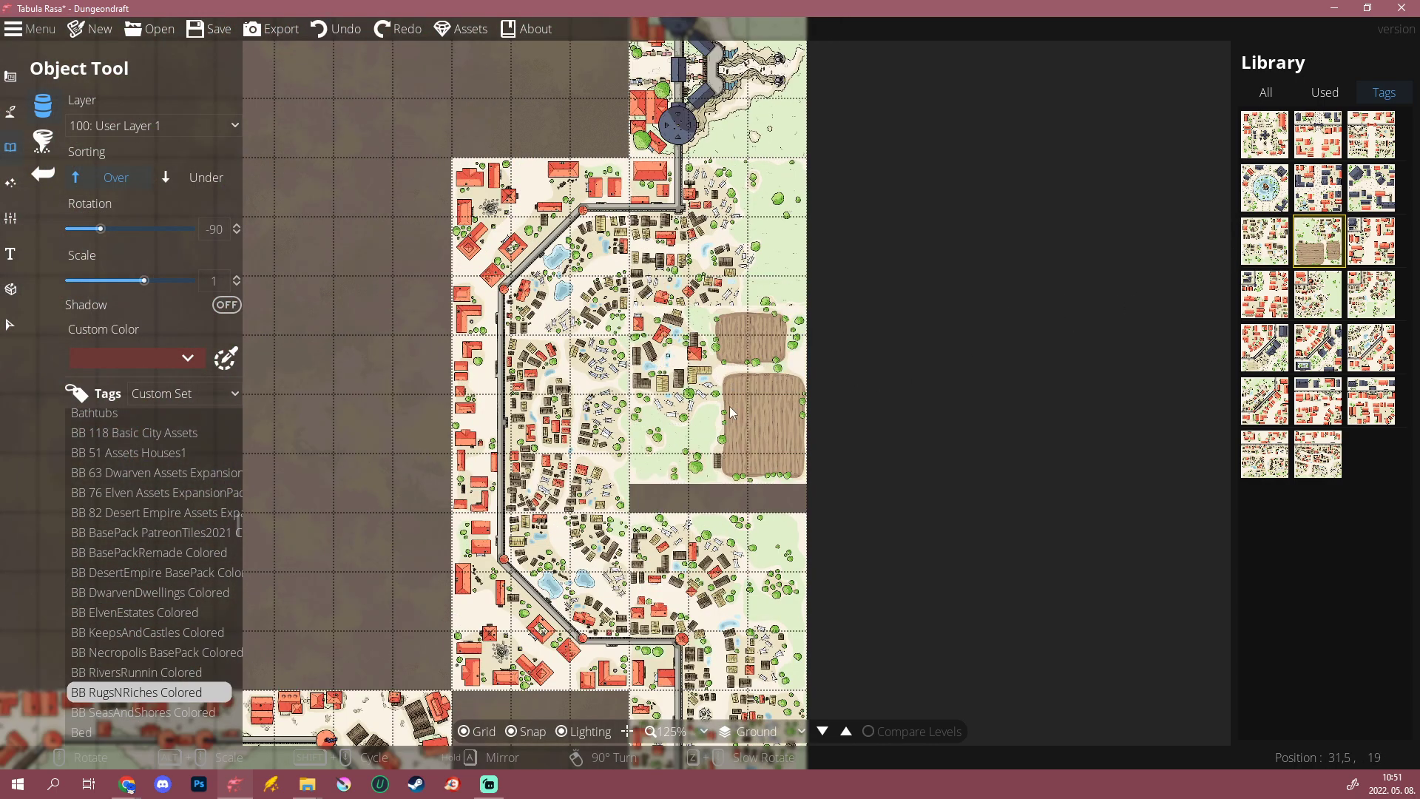
pyautogui.click(729, 427)
pyautogui.scroll(-5, 736, 432)
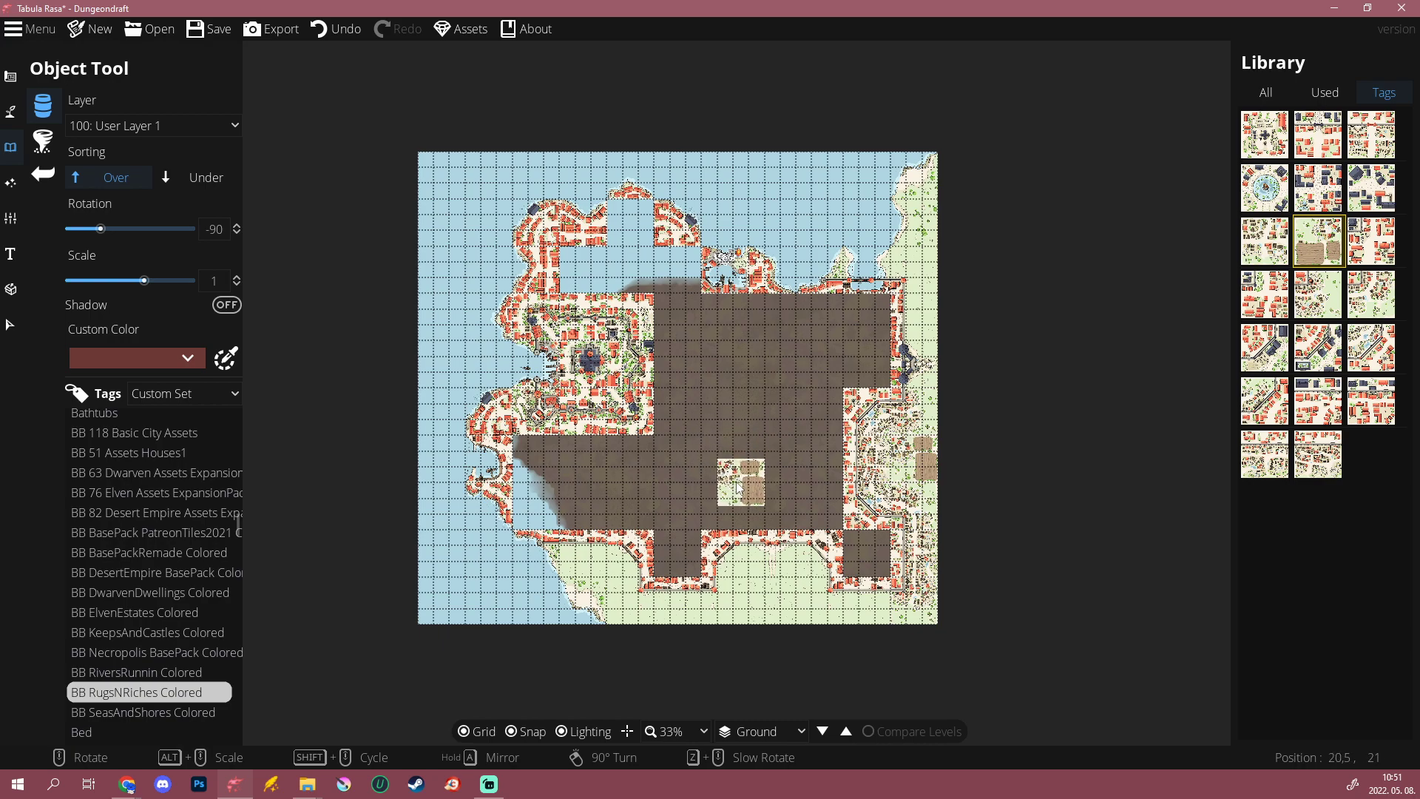
# Step: Return the object library to the BB BasePackRemade Colored tile set
pyautogui.scroll(1, 741, 488)
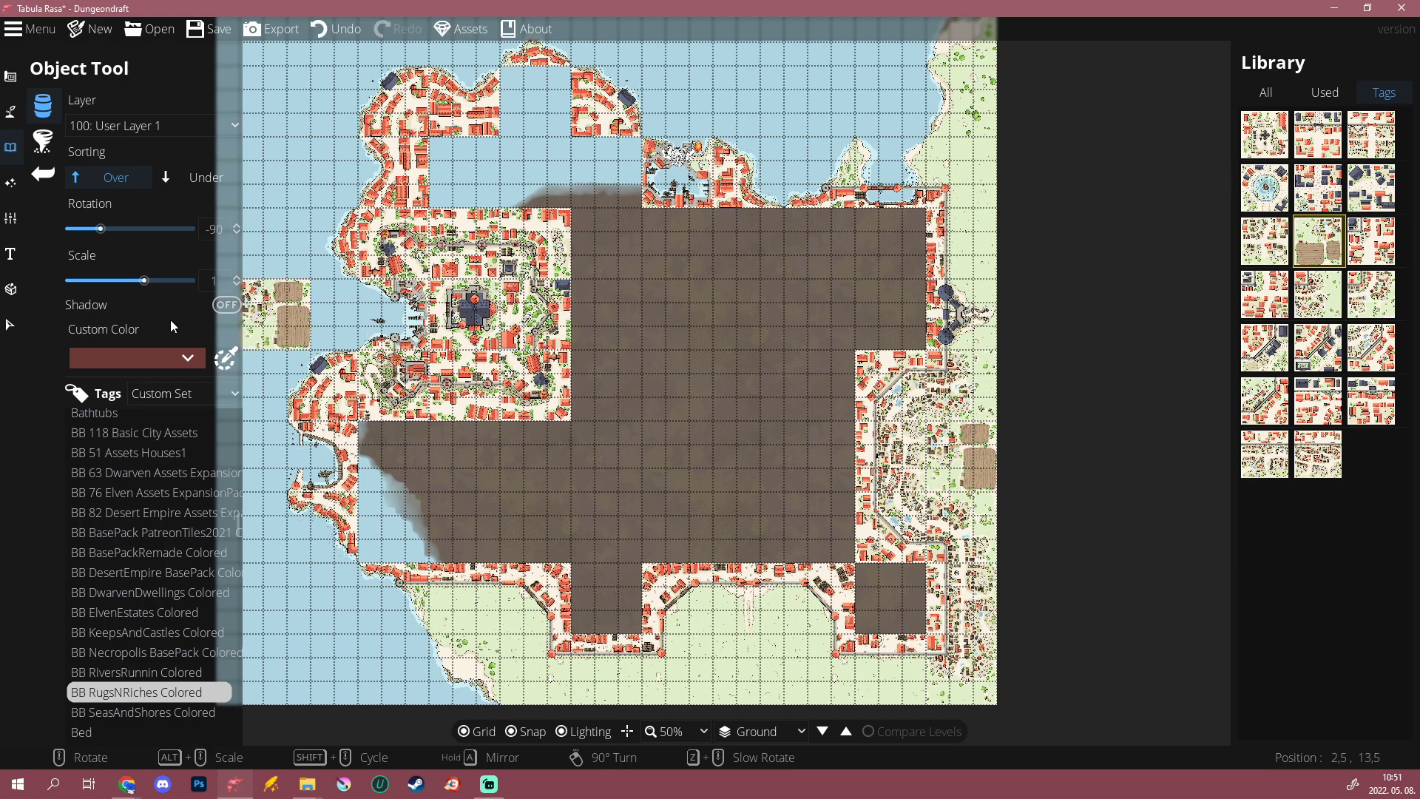
pyautogui.click(147, 530)
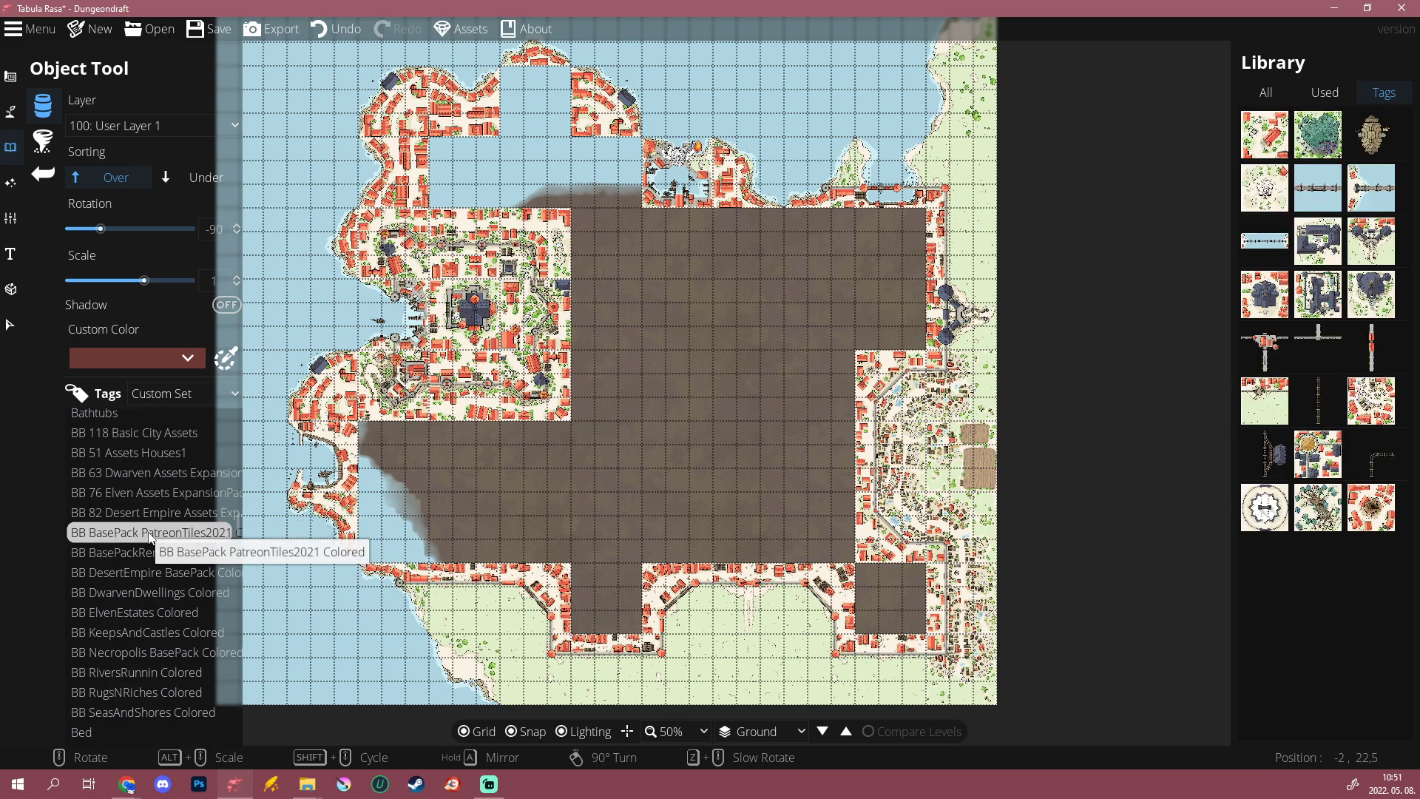
pyautogui.click(175, 552)
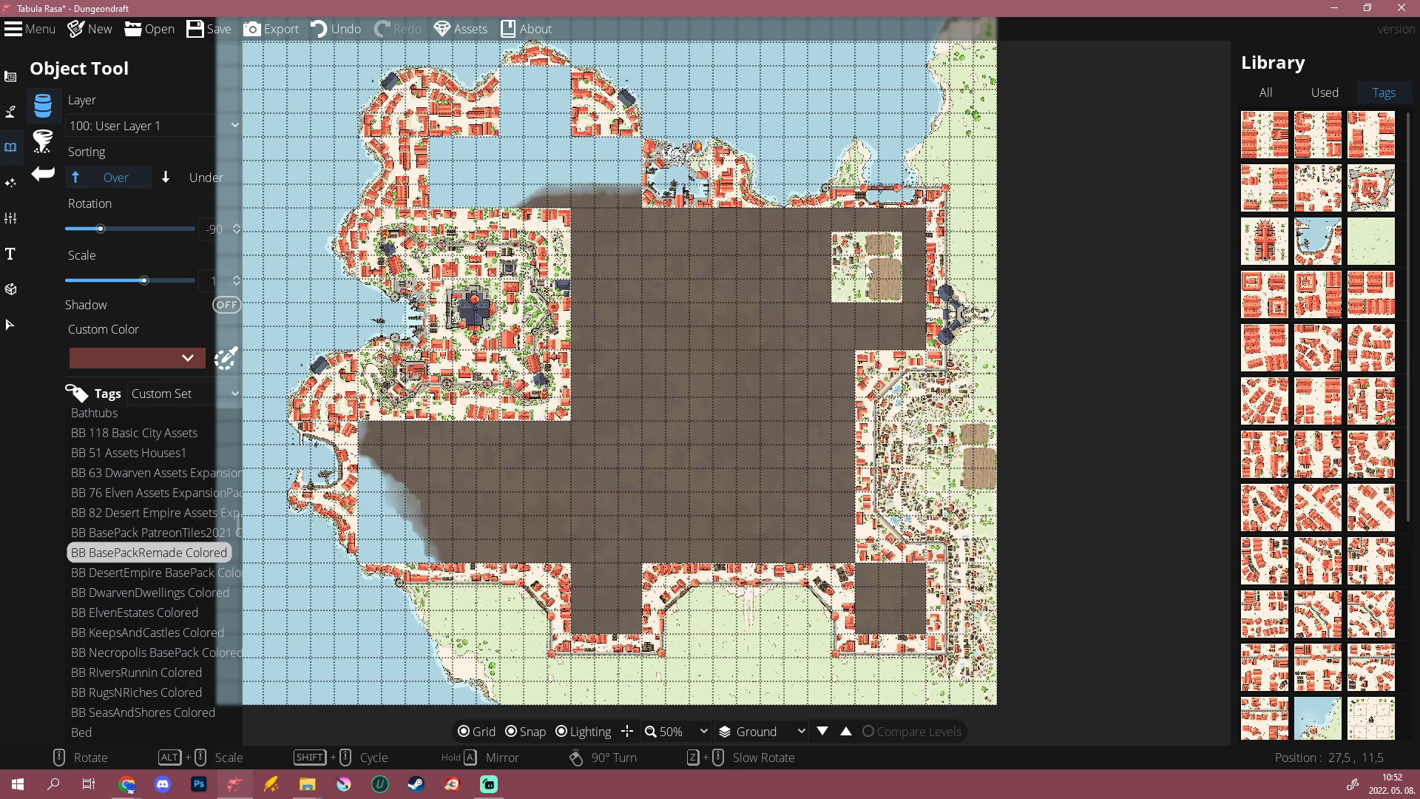
pyautogui.click(678, 373)
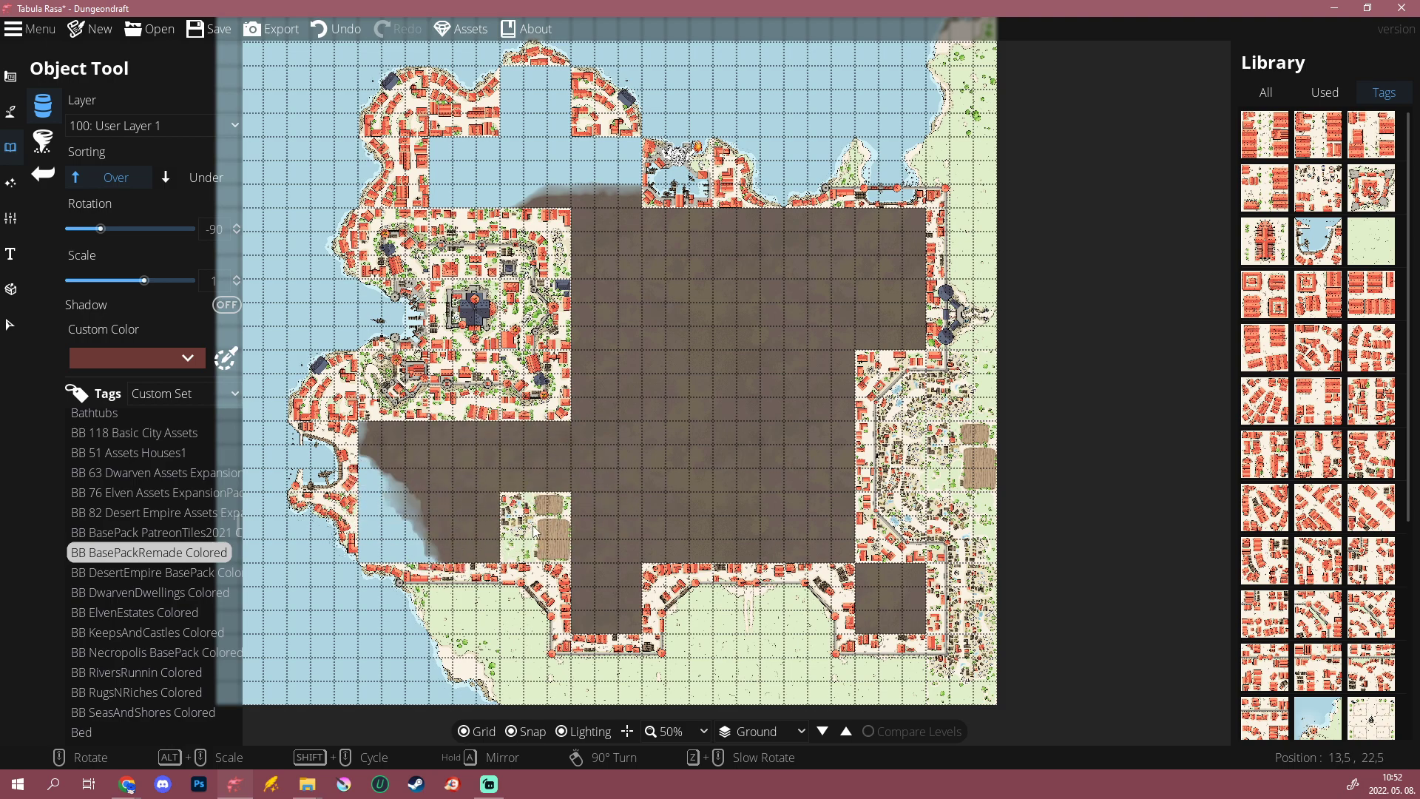
pyautogui.moveTo(677, 421); pyautogui.dragTo(641, 420)
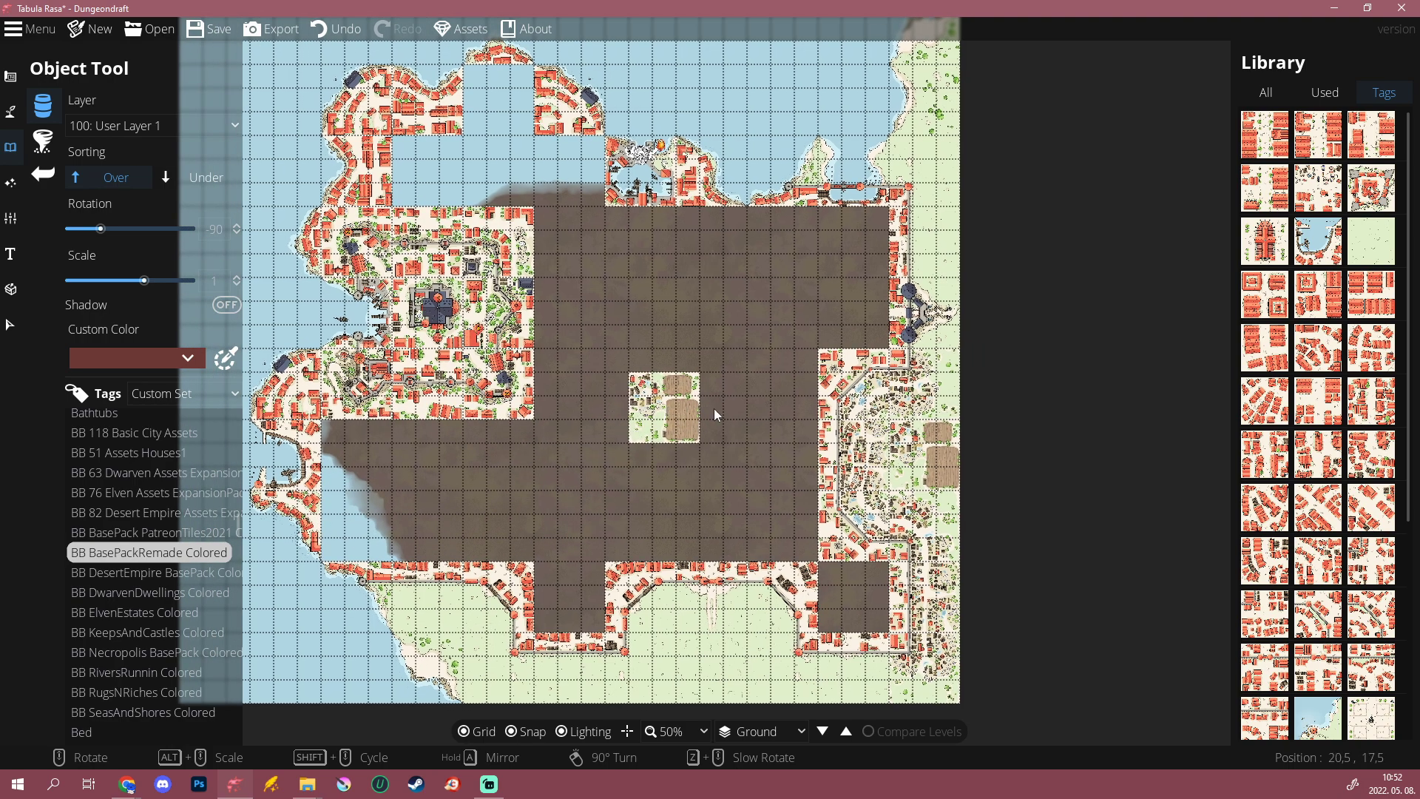
pyautogui.moveTo(1309, 196)
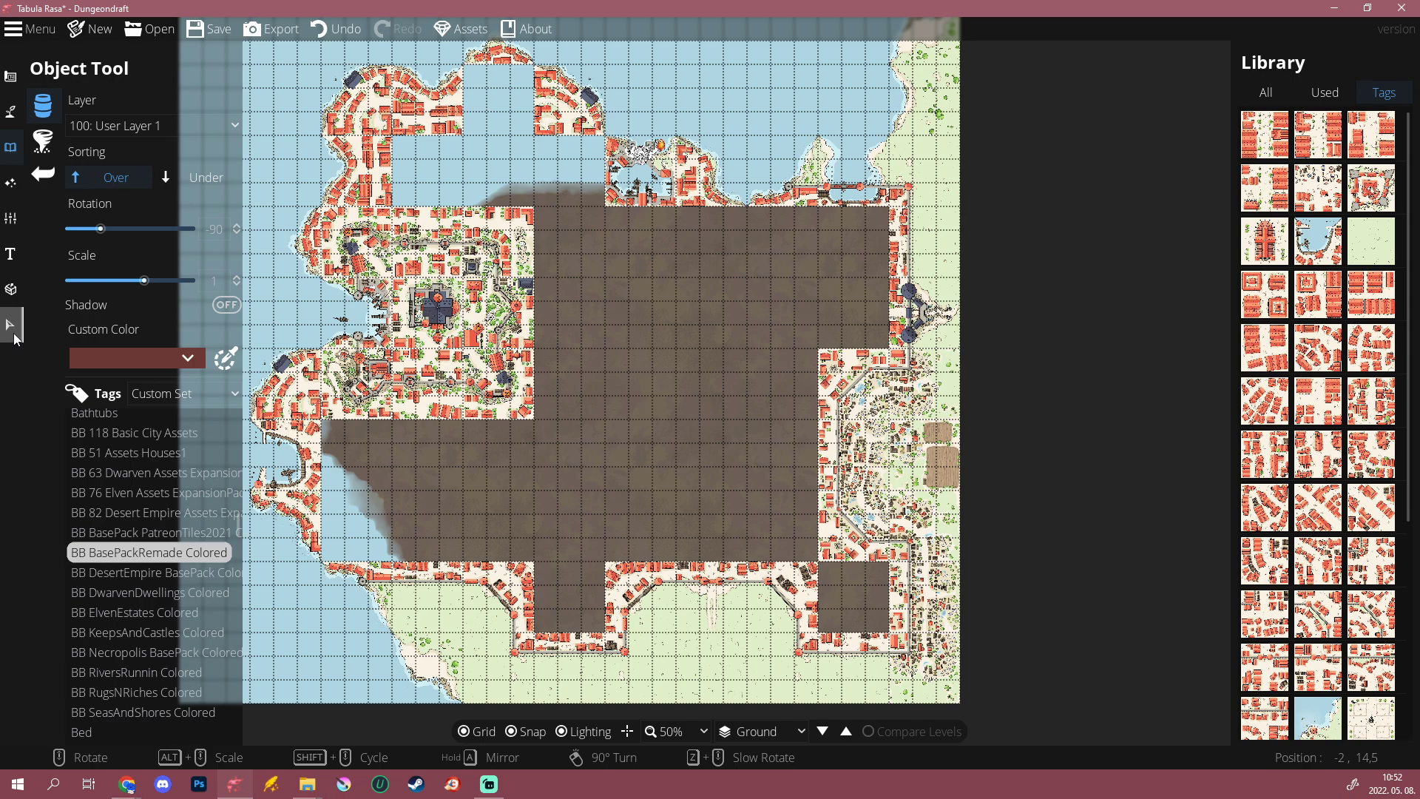
pyautogui.click(13, 325)
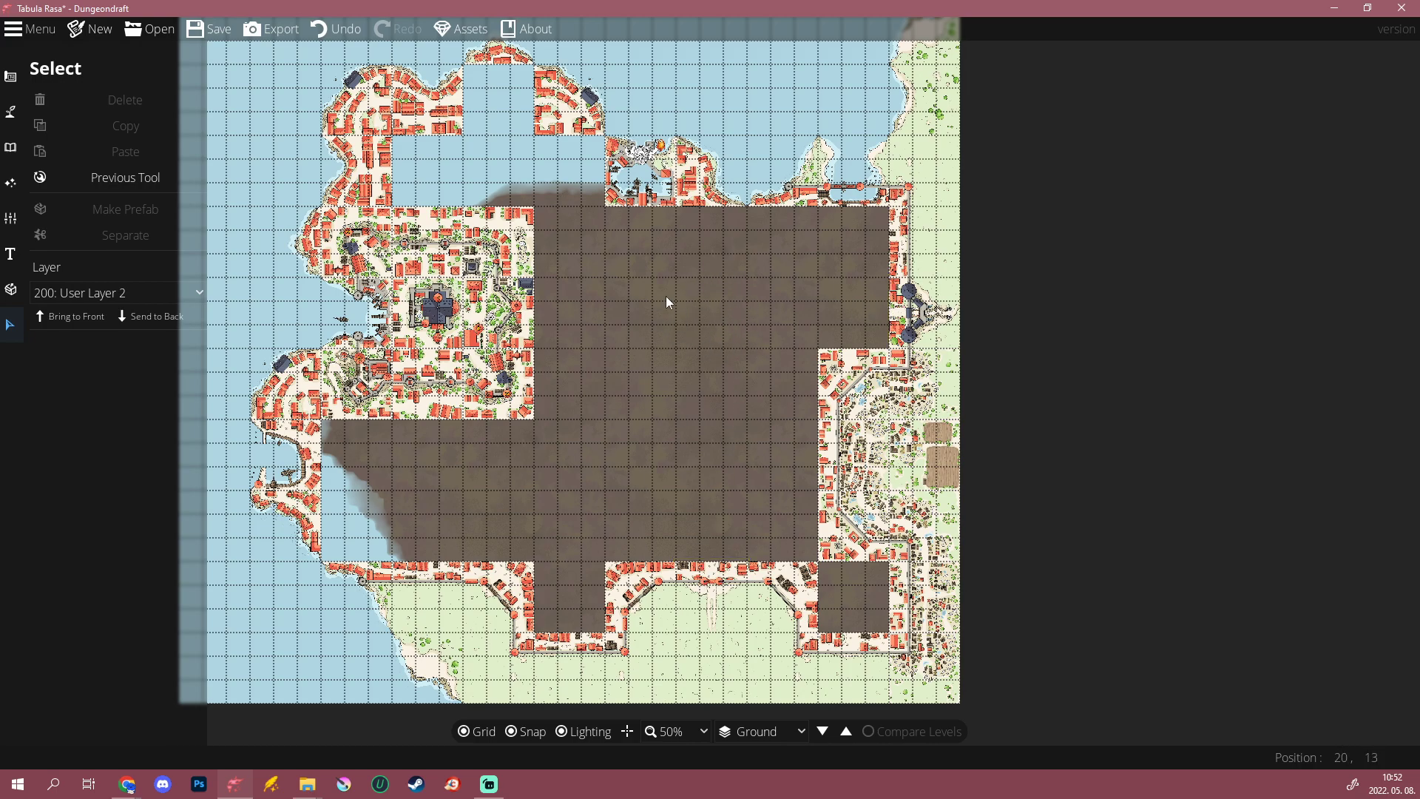
pyautogui.moveTo(698, 320); pyautogui.dragTo(700, 358)
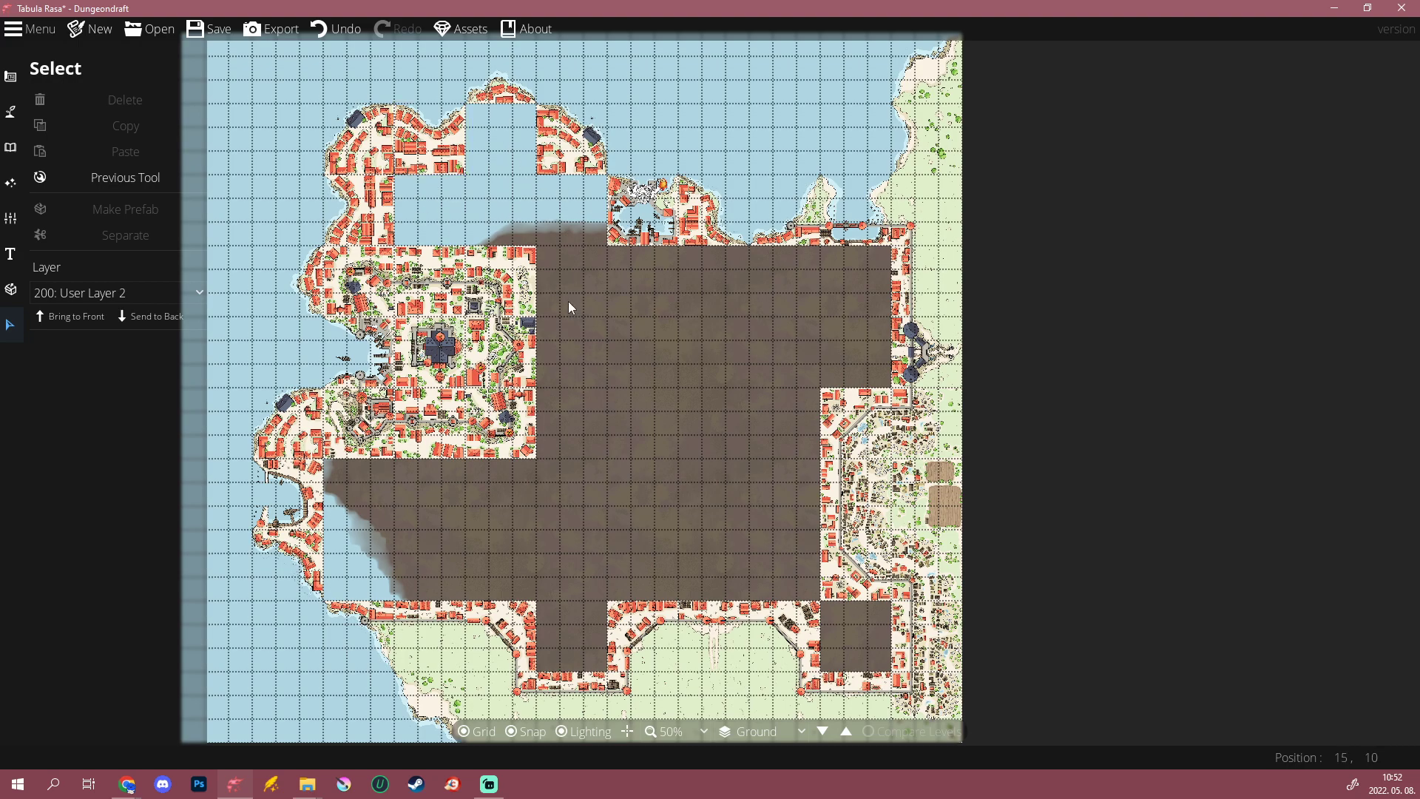
pyautogui.moveTo(634, 394); pyautogui.dragTo(617, 300)
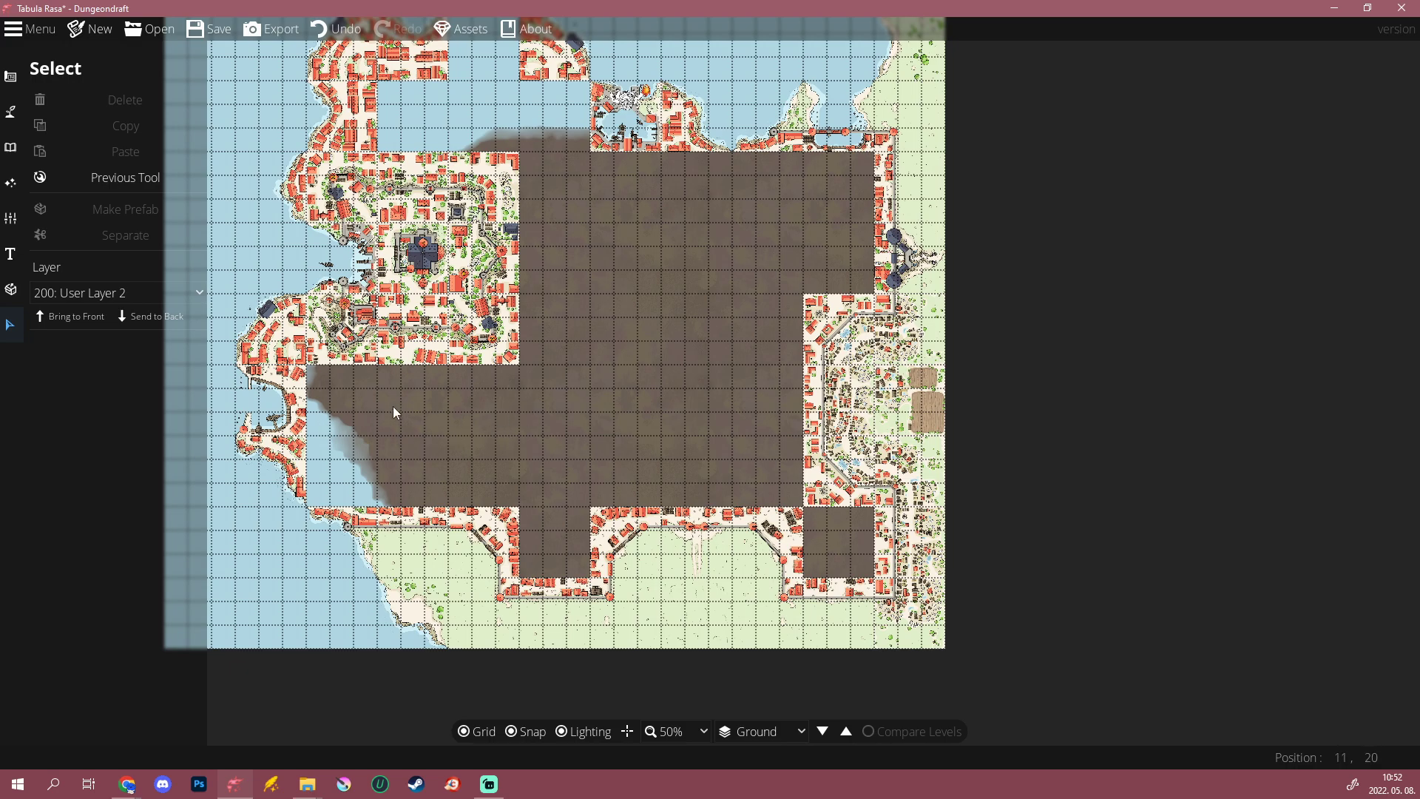
pyautogui.moveTo(595, 341); pyautogui.dragTo(583, 412)
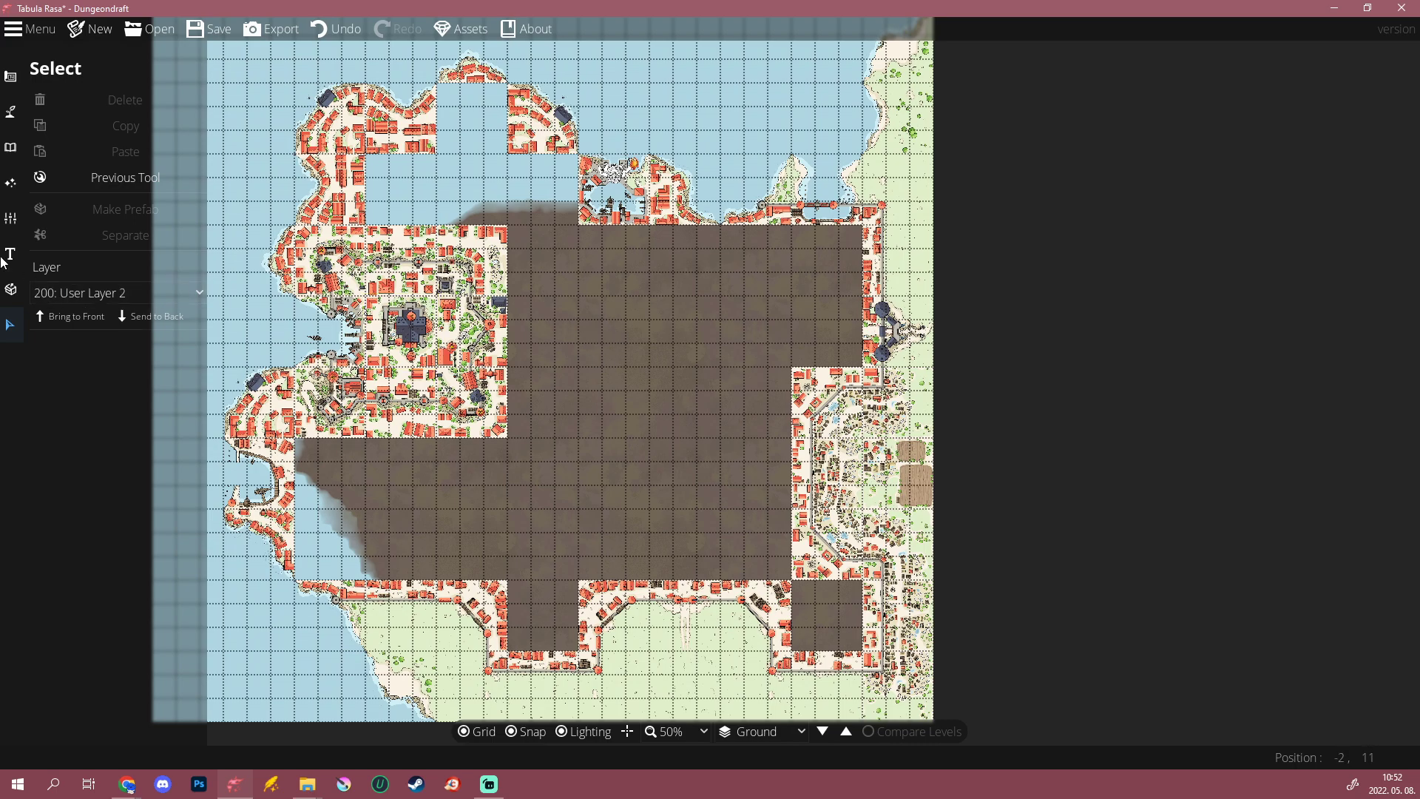
# Step: Place BB BasePackRemade house tiles inside the eastern gate, east of the castle district, and north and northwest of the southern gate
pyautogui.click(10, 148)
pyautogui.click(60, 120)
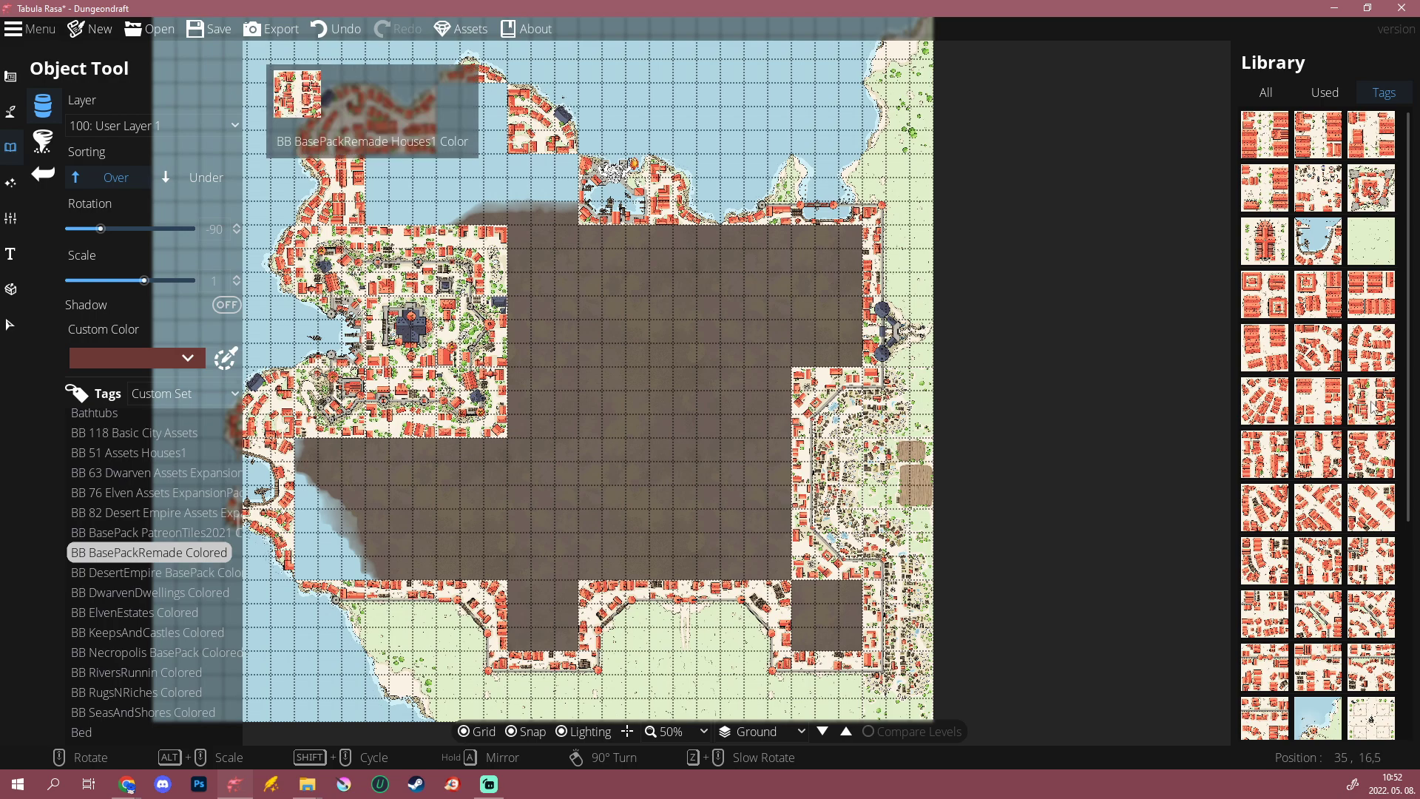
pyautogui.moveTo(1371, 406)
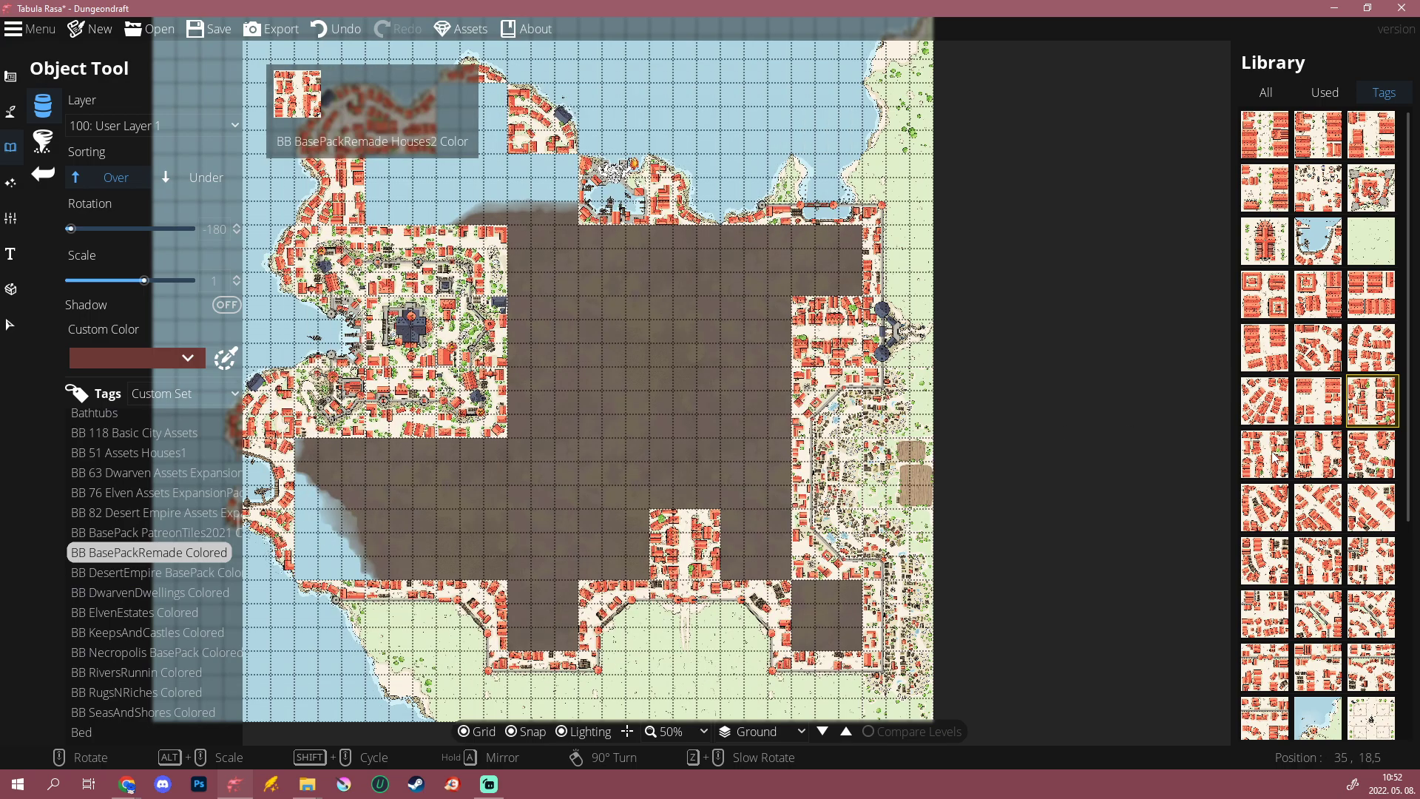
pyautogui.click(1274, 456)
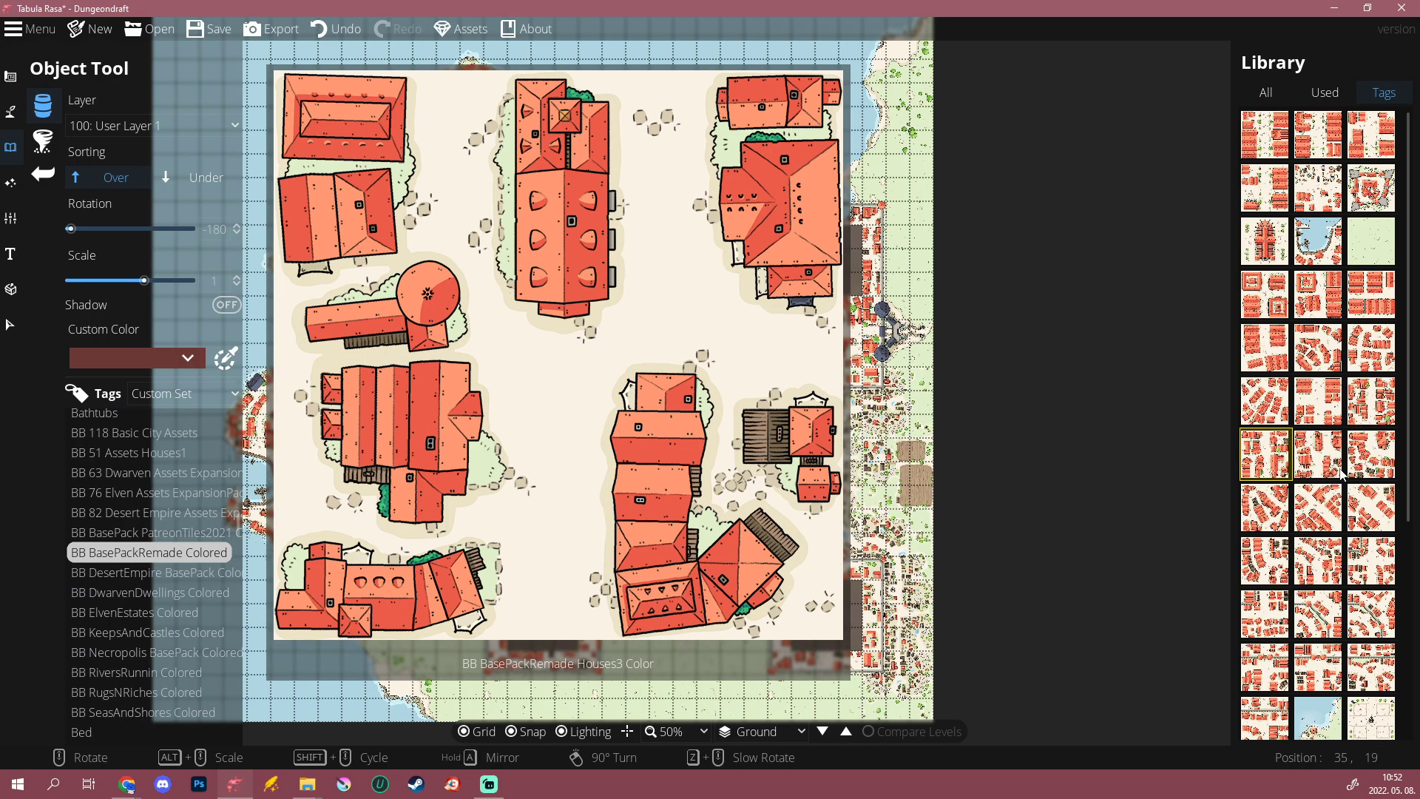
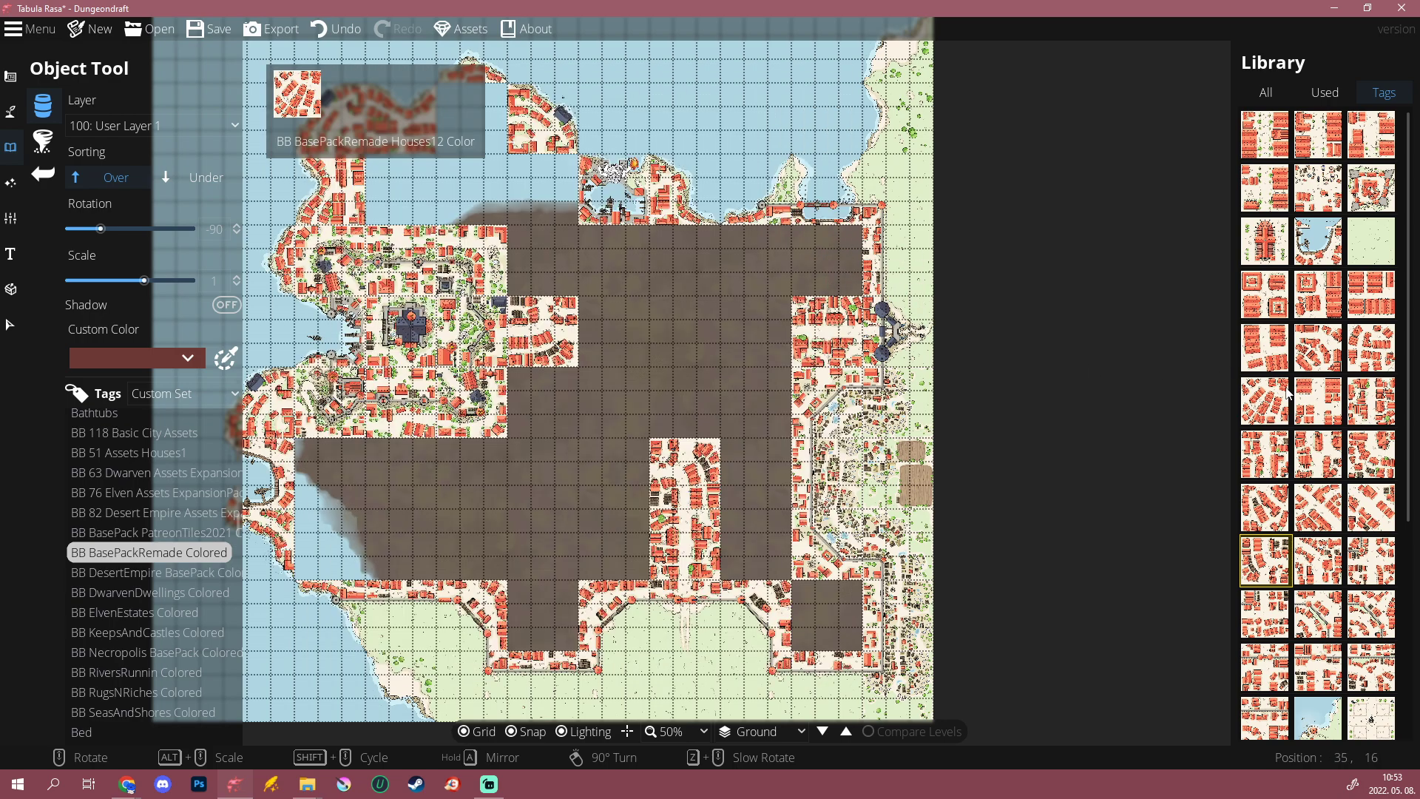
pyautogui.click(1318, 453)
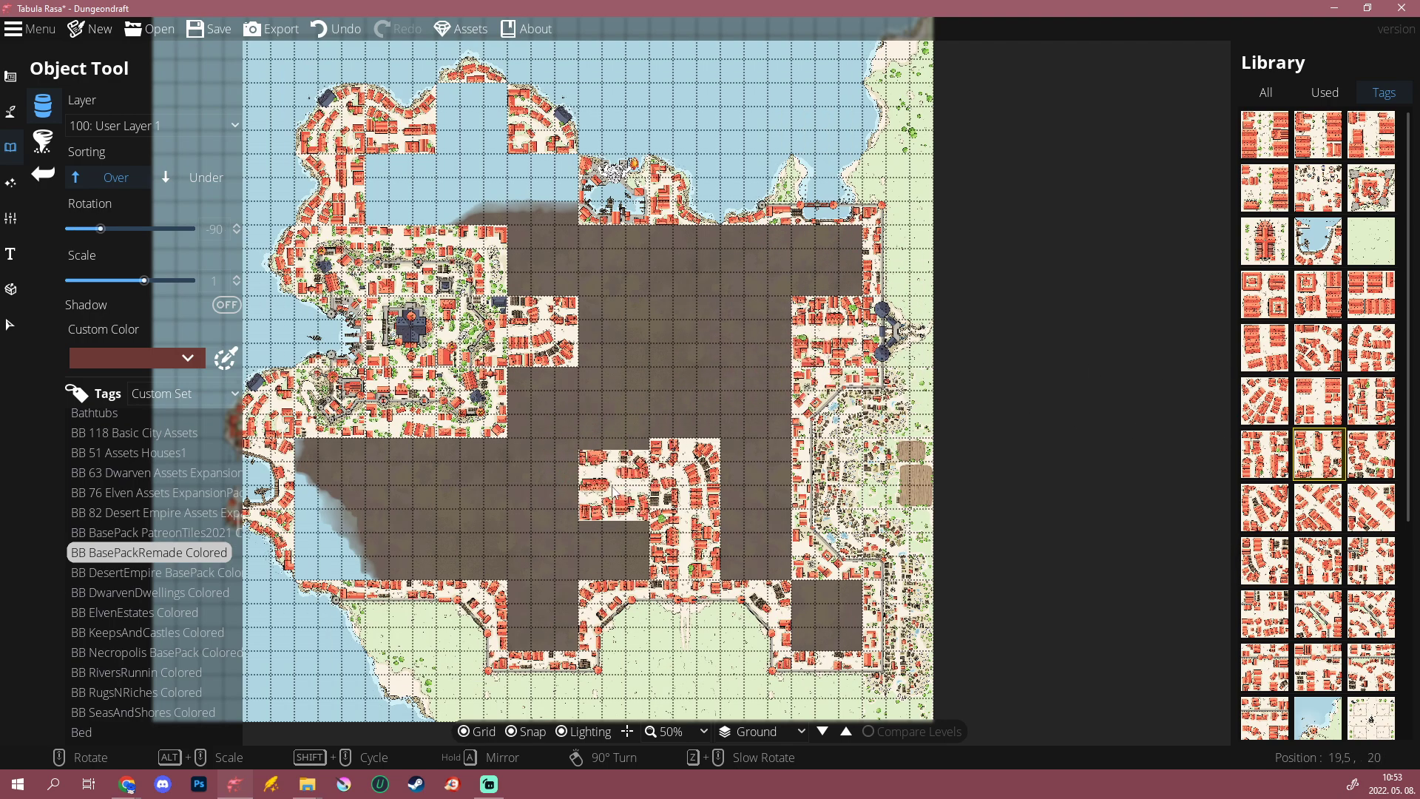
# Step: Place a BB BasePackRemade Avenue3 tile, turned to run east-west, directly west of the houses inside the eastern gate
pyautogui.scroll(2, 601, 537)
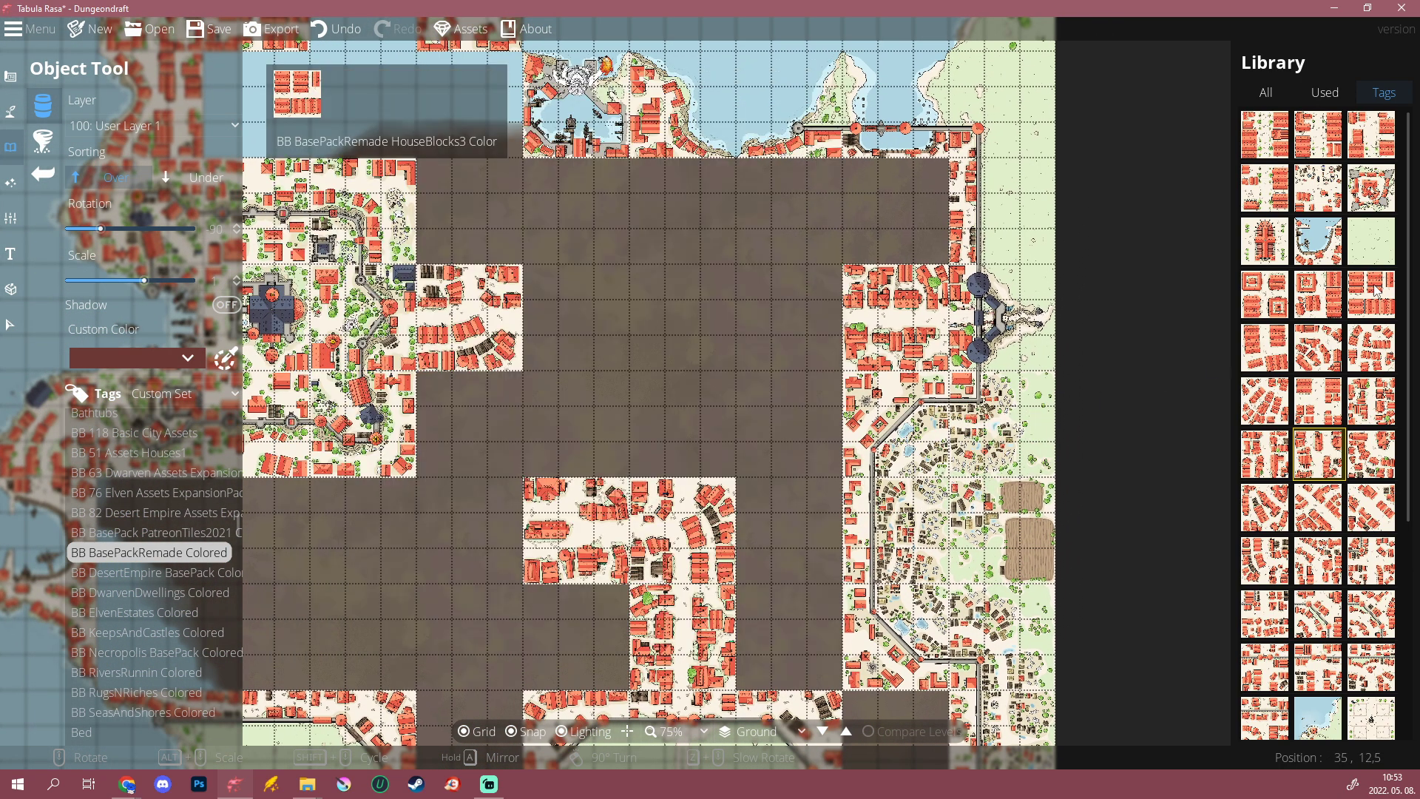
pyautogui.moveTo(1266, 340)
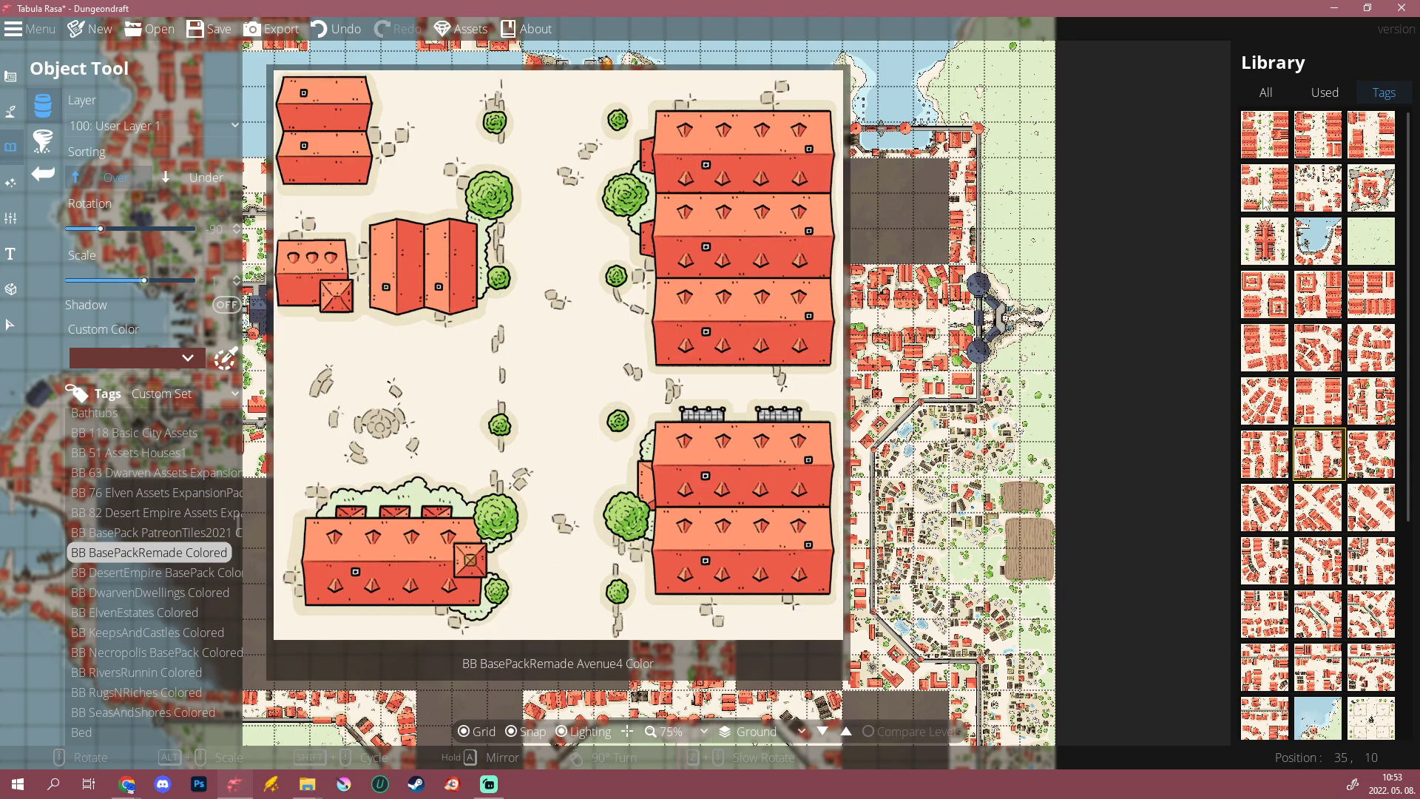
pyautogui.moveTo(1375, 138)
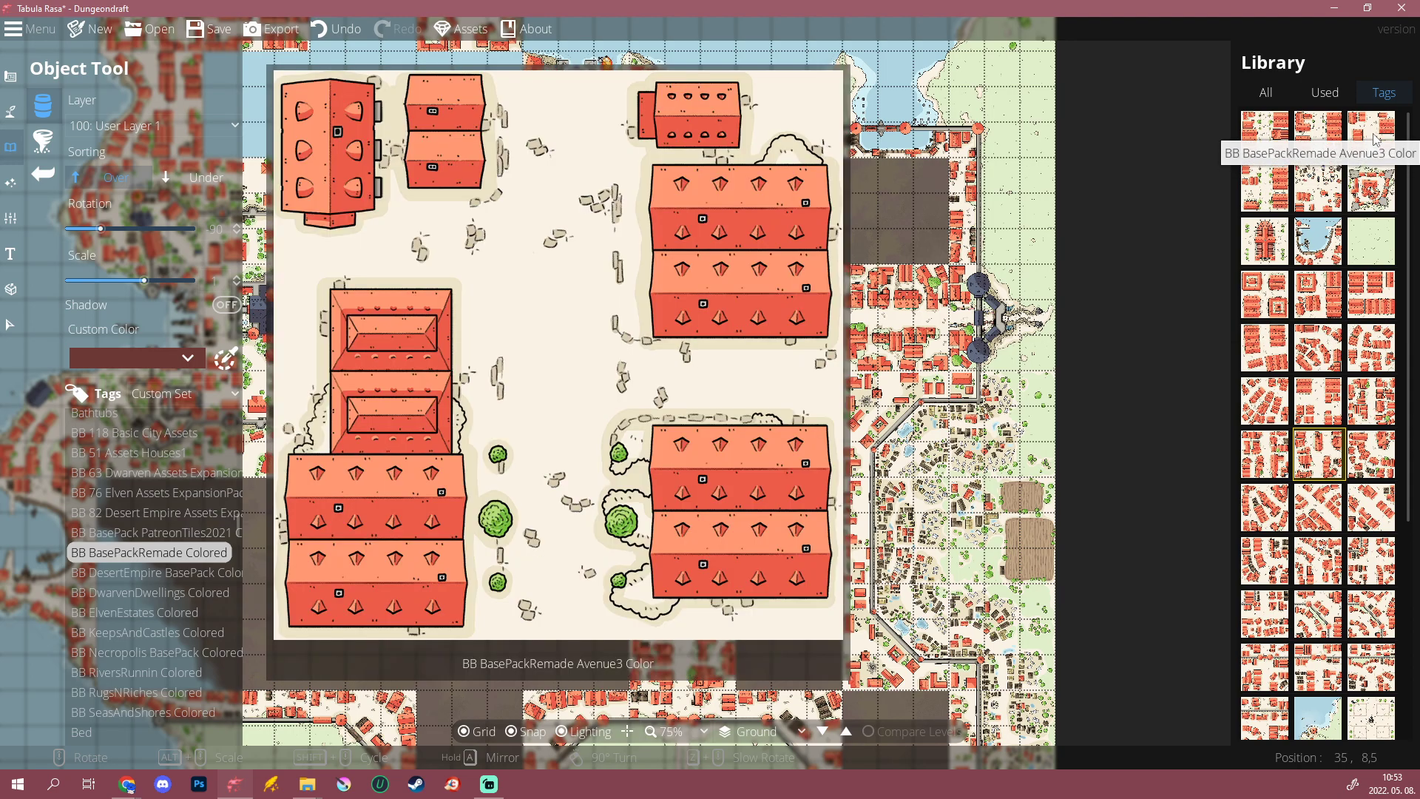
pyautogui.click(1376, 138)
pyautogui.scroll(4, 791, 323)
pyautogui.scroll(-4, 791, 324)
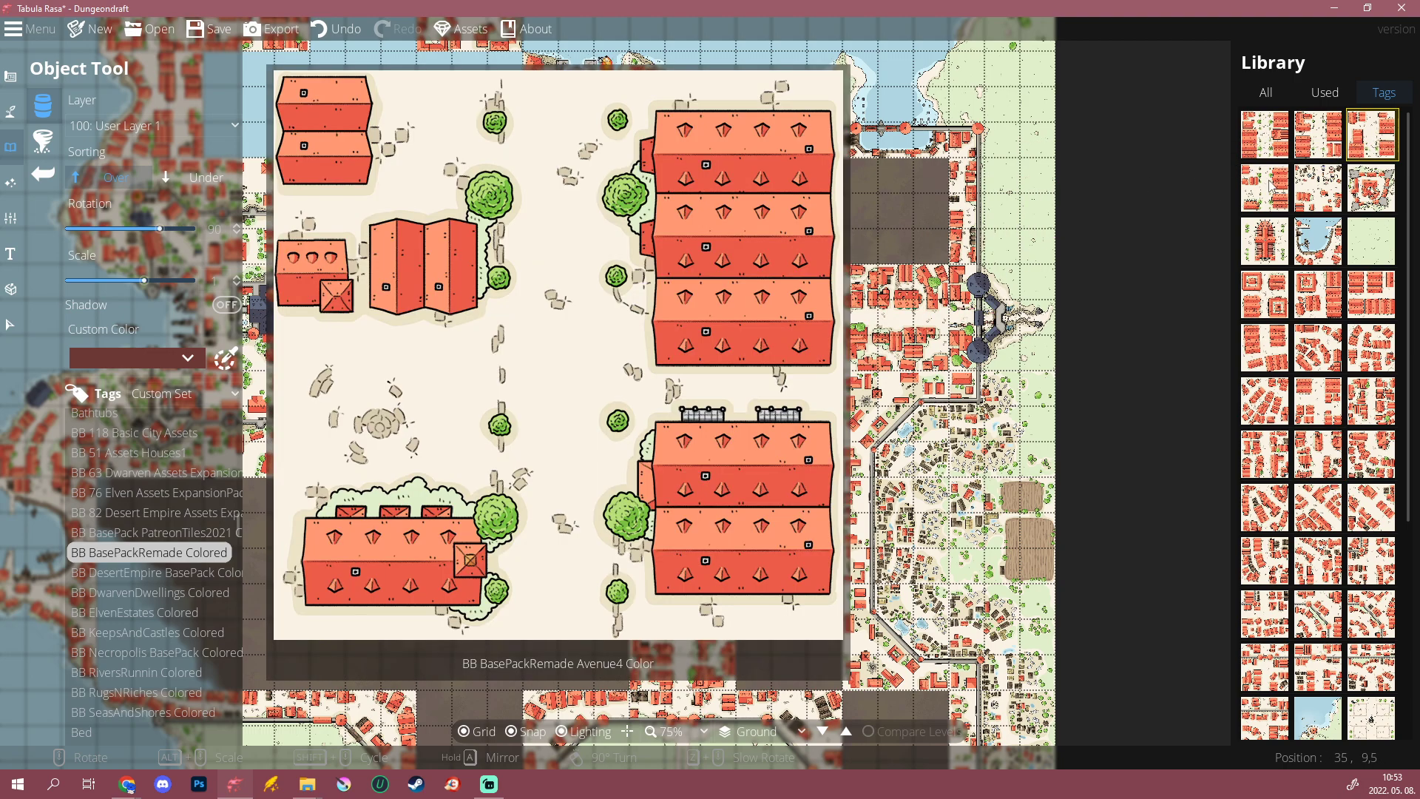
# Step: Extend the avenue westward with a BB BasePackRemade Avenue4 tile and an Avenue3 tile rotated -90° to meet the houses beside the castle district
pyautogui.click(1269, 185)
pyautogui.scroll(5, 693, 325)
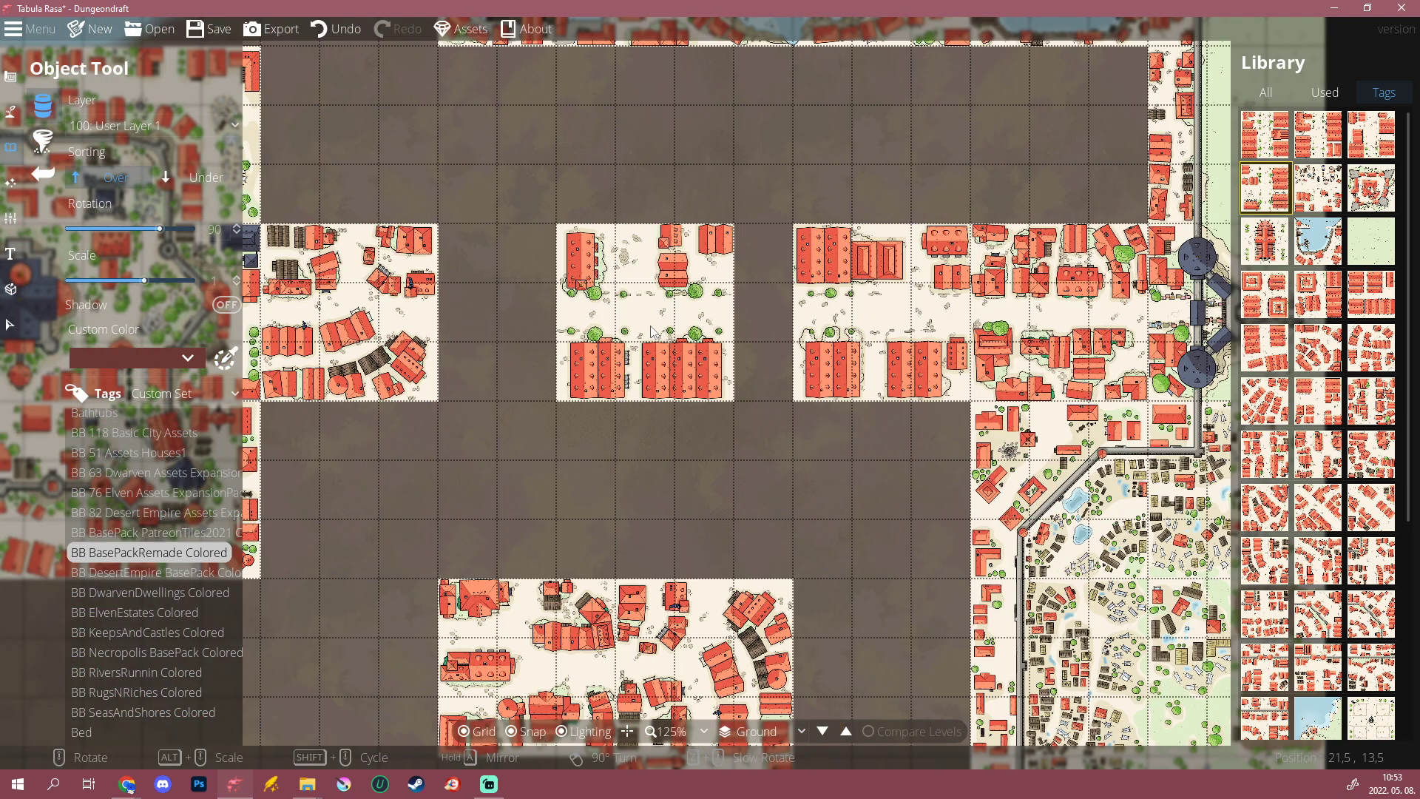
pyautogui.click(693, 326)
pyautogui.click(1265, 134)
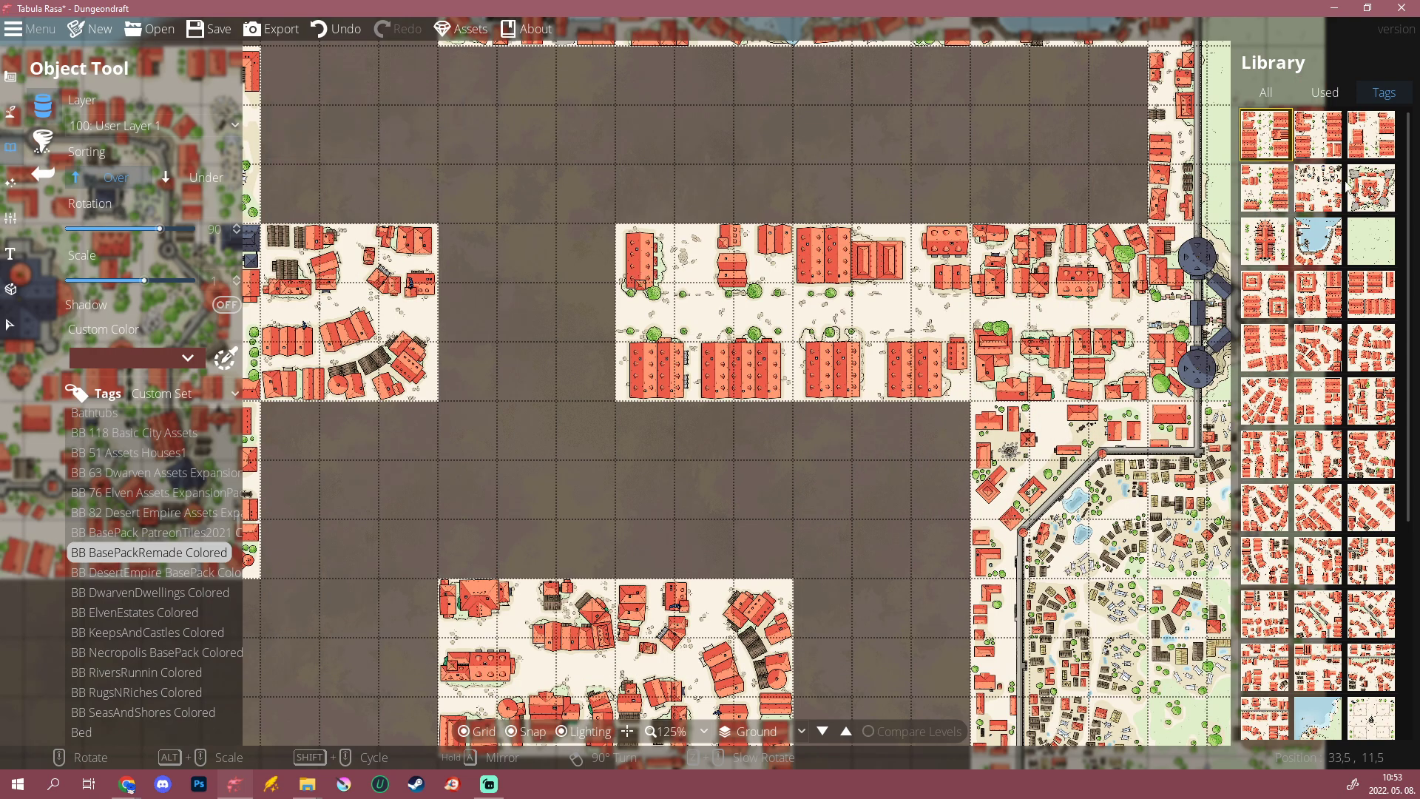
pyautogui.click(1371, 135)
pyautogui.scroll(-12, 539, 320)
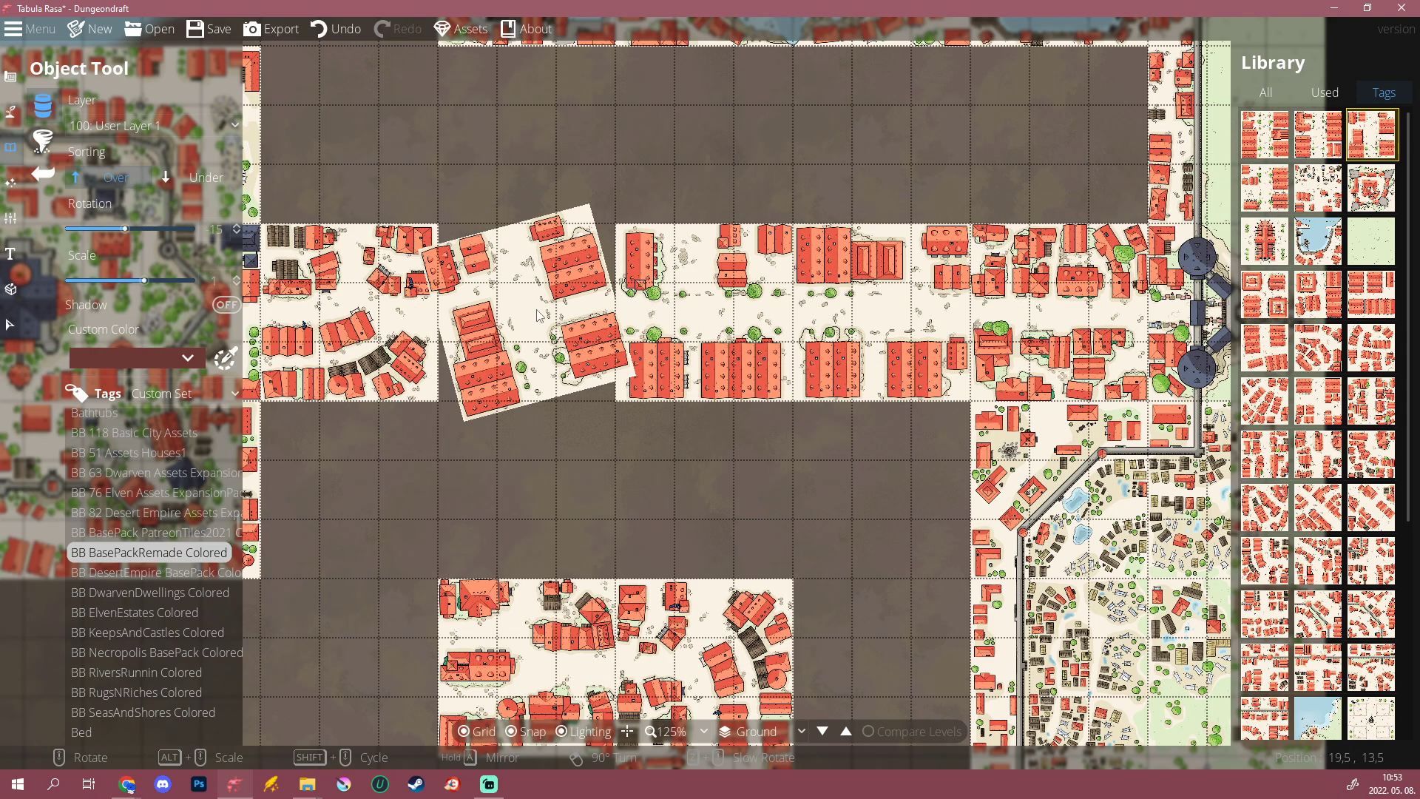
pyautogui.scroll(-8, 830, 523)
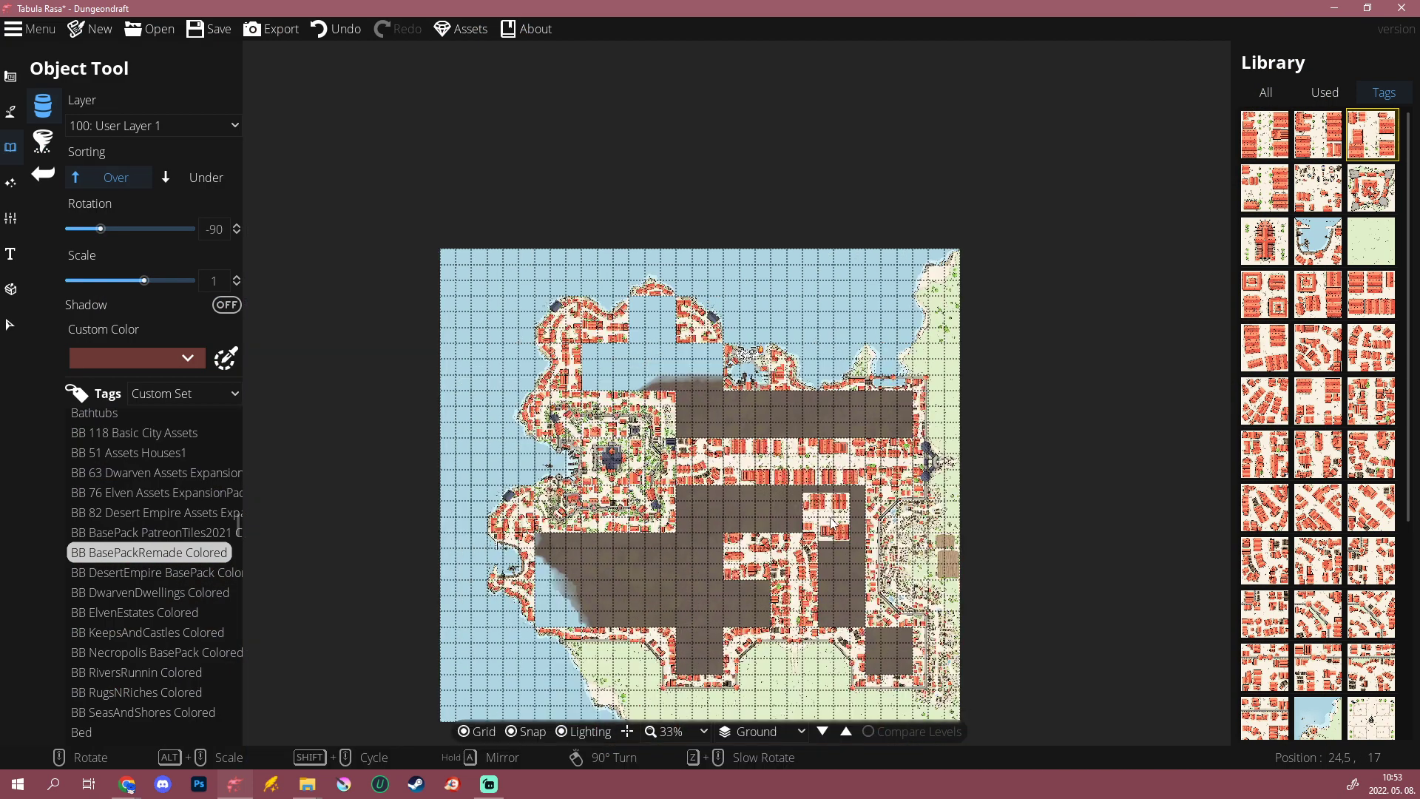
# Step: Try a BB BasePackRemade BigMarket tile, rotated -90°, over the centre of the east-west avenue
pyautogui.scroll(6, 842, 520)
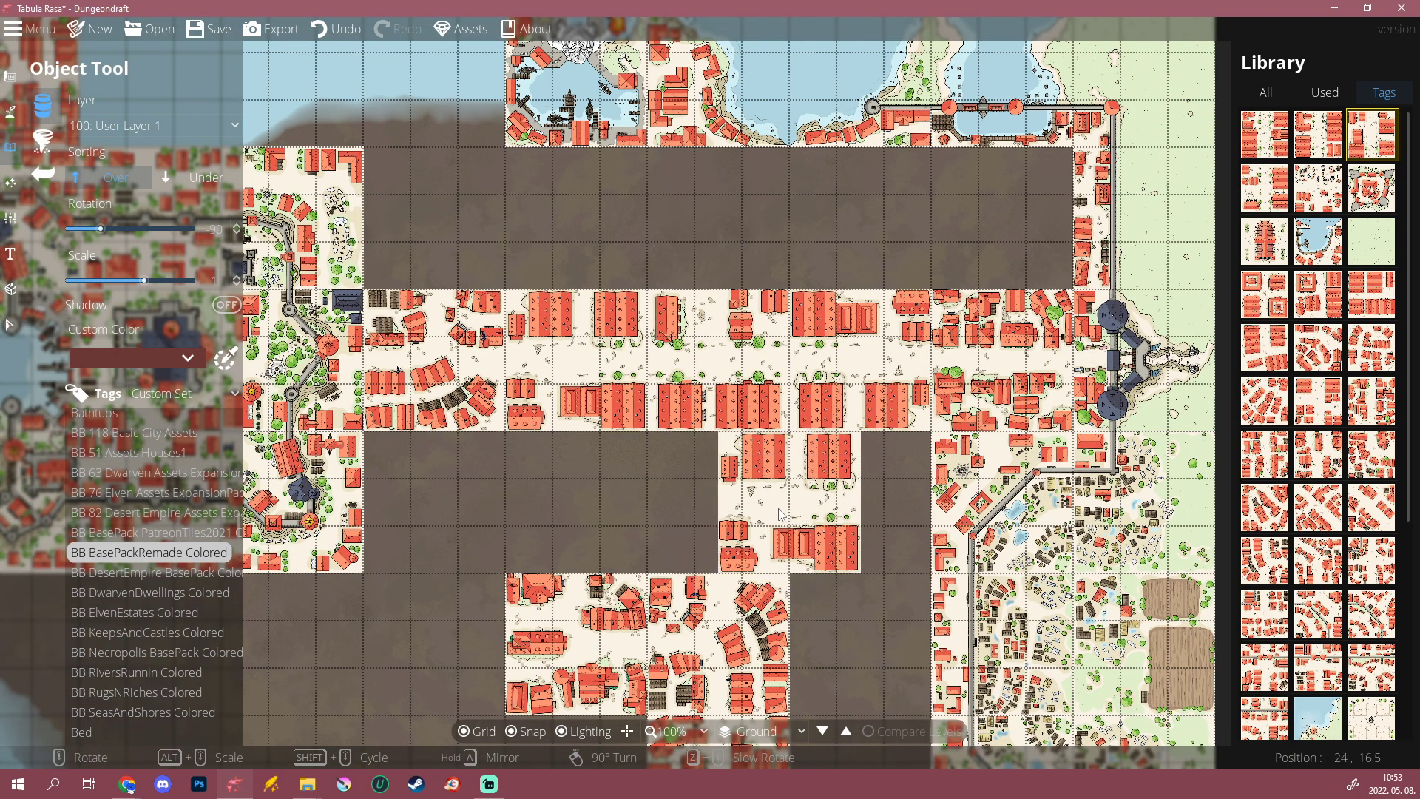
pyautogui.scroll(-1, 859, 494)
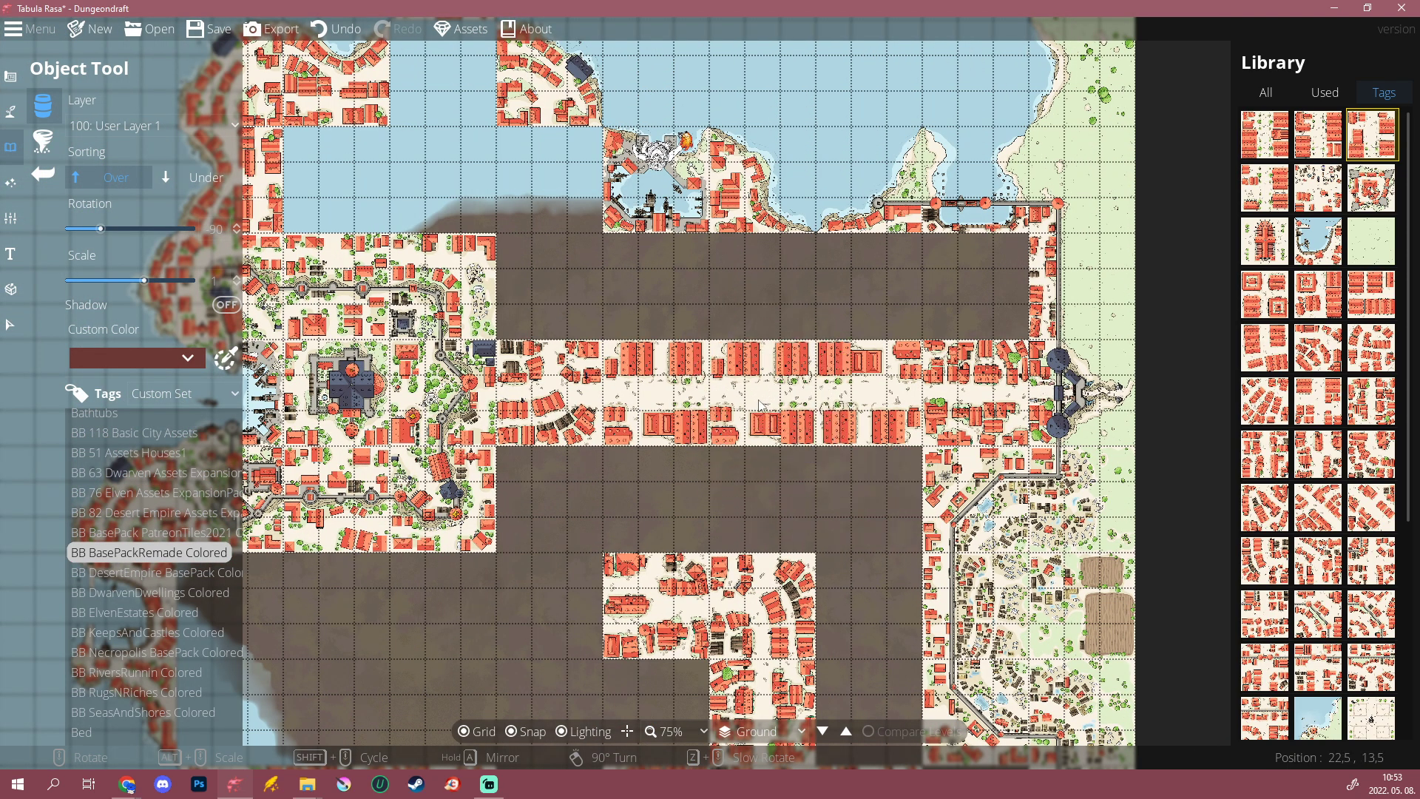
pyautogui.scroll(2, 759, 400)
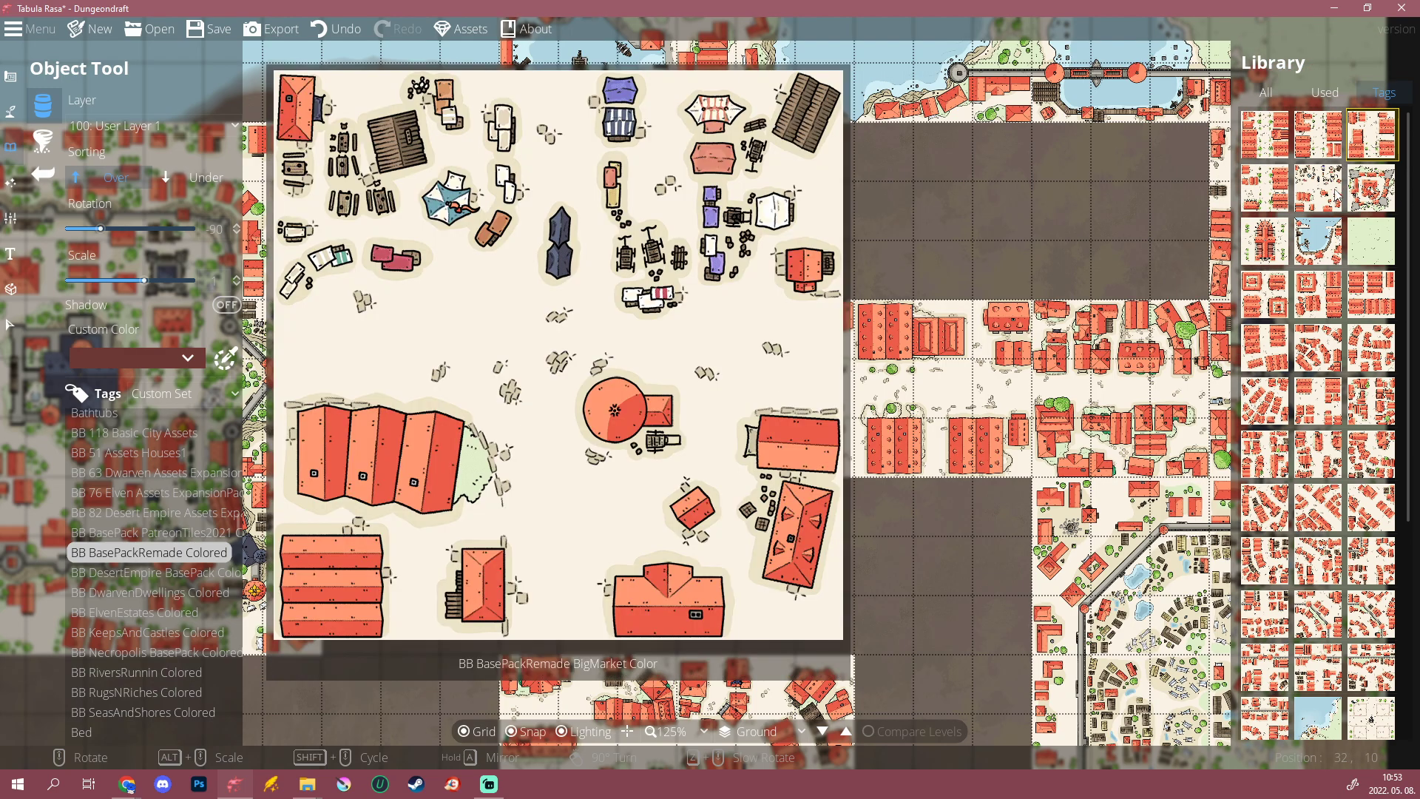
pyautogui.click(1338, 194)
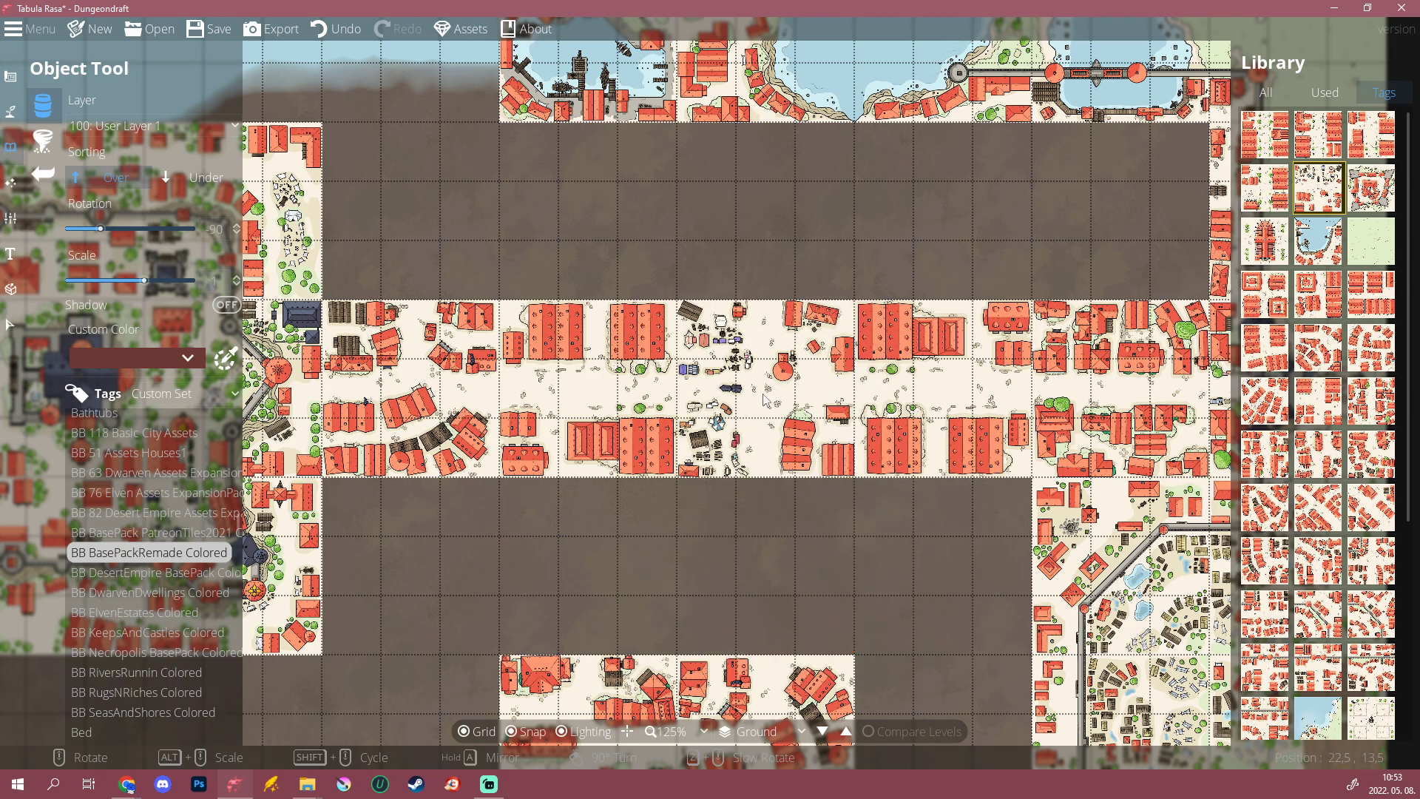
pyautogui.scroll(-5, 764, 401)
pyautogui.scroll(6, 764, 401)
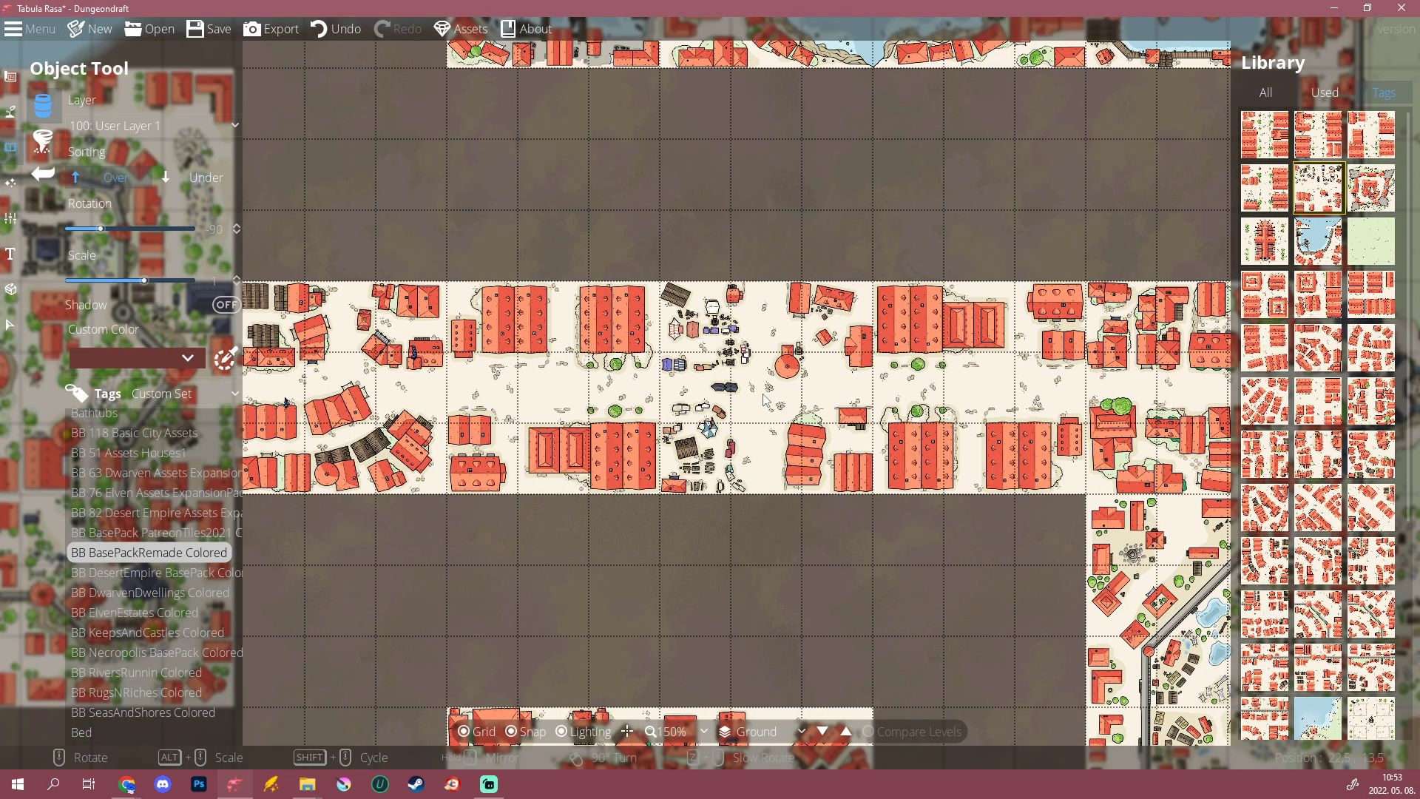
pyautogui.scroll(-3, 1316, 326)
# Step: Try the red-roofed cathedral tile at 0° rotation over the centre of the east-west avenue
pyautogui.moveTo(1311, 325)
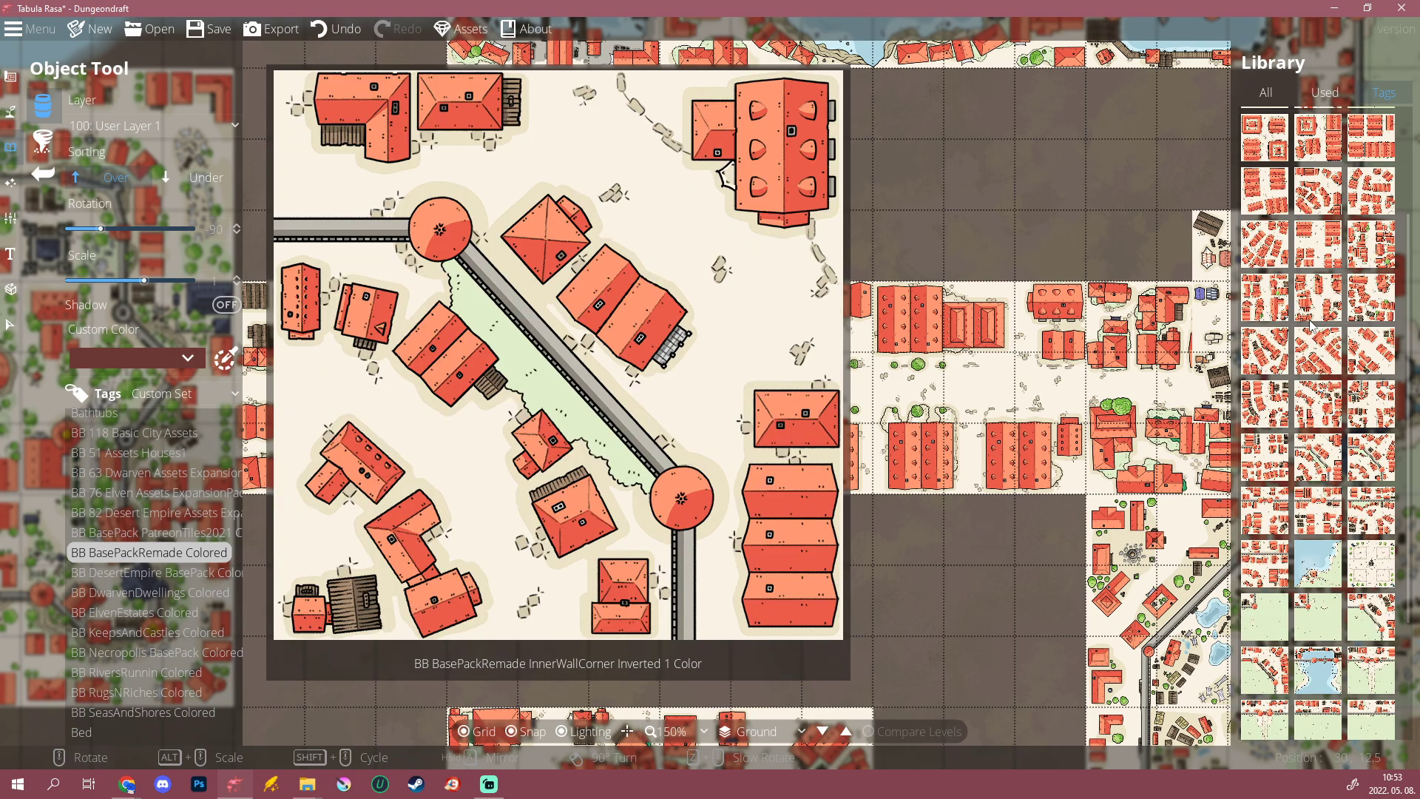
pyautogui.scroll(-5, 1311, 325)
pyautogui.click(1264, 240)
pyautogui.scroll(6, 743, 380)
pyautogui.scroll(-1, 762, 385)
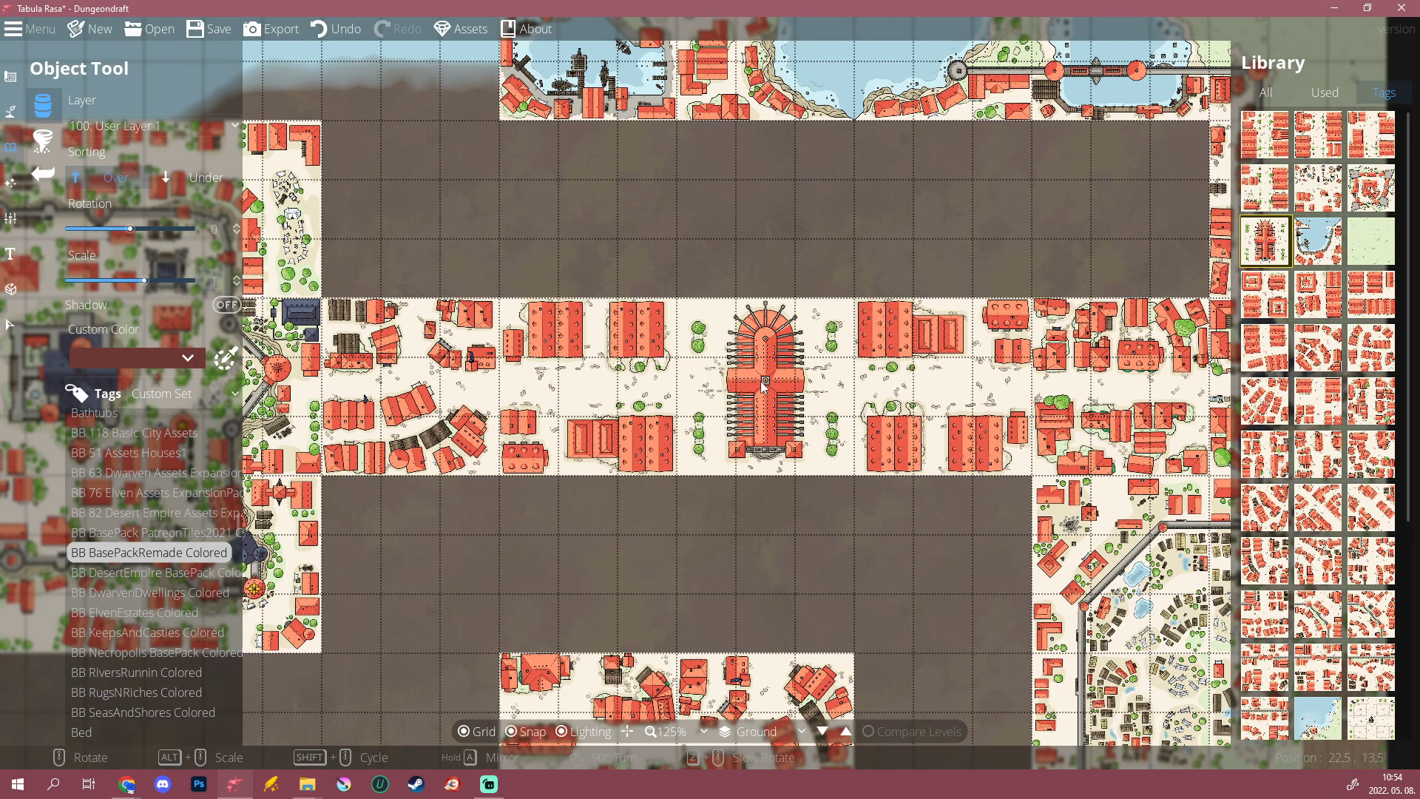
pyautogui.scroll(-5, 764, 384)
pyautogui.scroll(6, 760, 380)
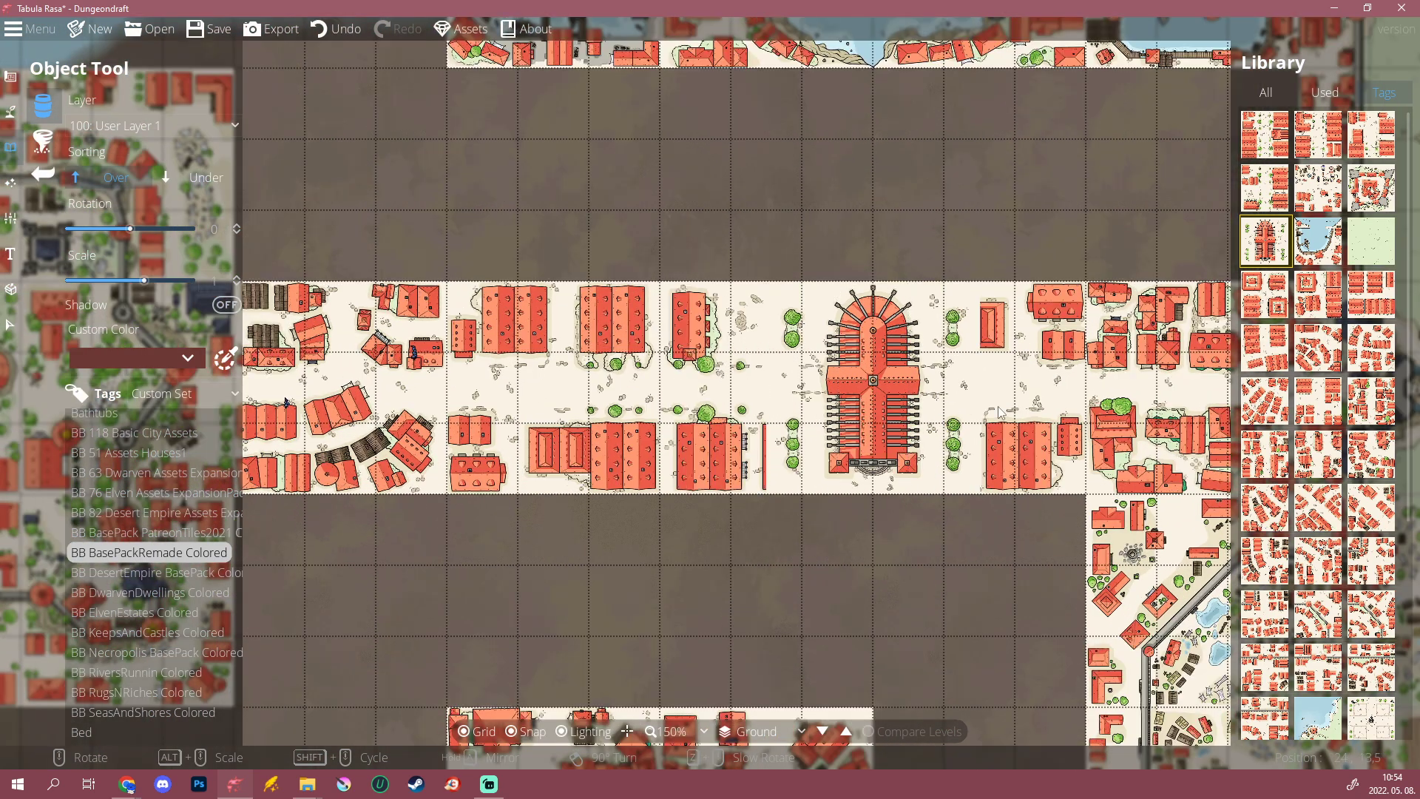
# Step: Place a BB BasePackRemade MainSquare tile at 0° rotation over the centre of the east-west avenue
pyautogui.scroll(-1, 1318, 444)
pyautogui.moveTo(1331, 536)
pyautogui.scroll(-2, 1332, 536)
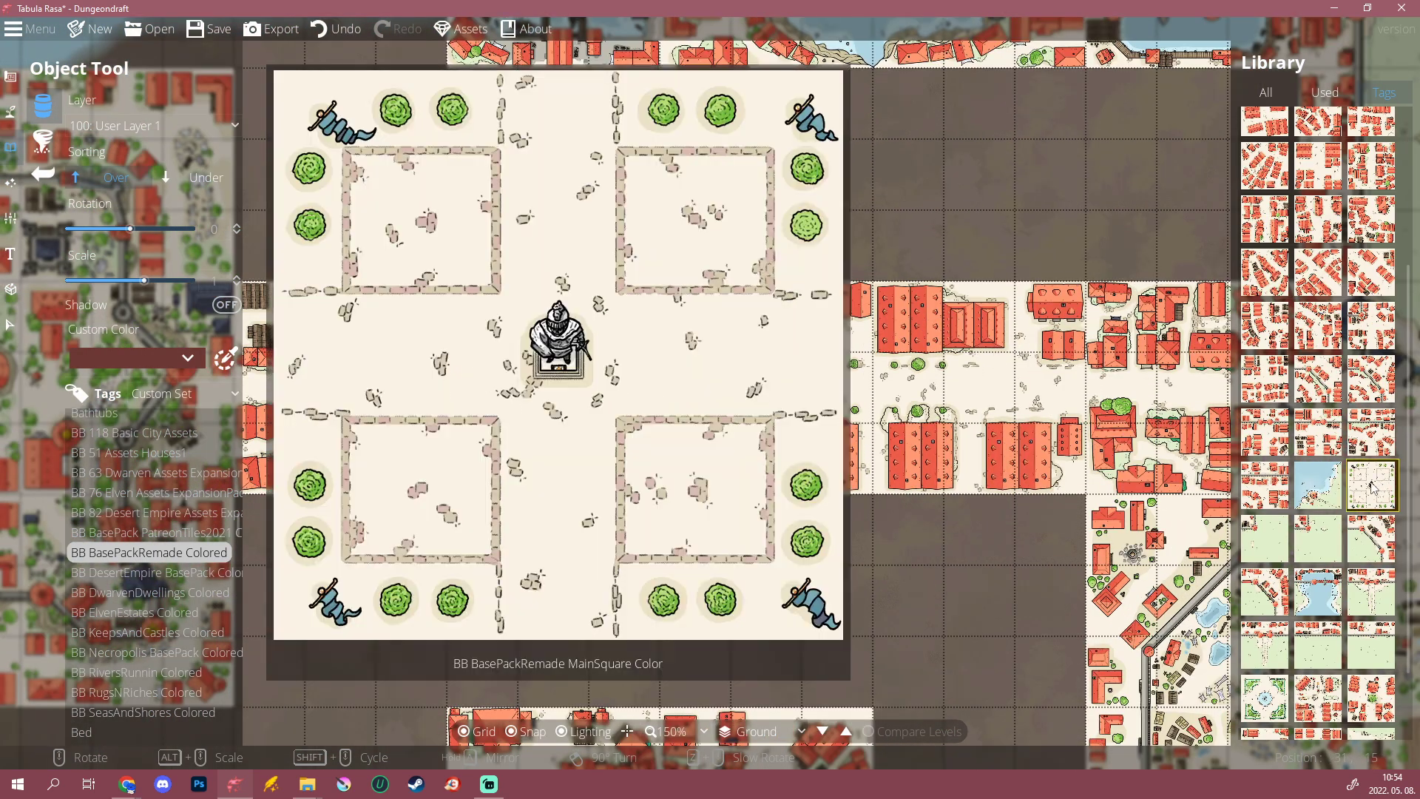
pyautogui.click(1372, 485)
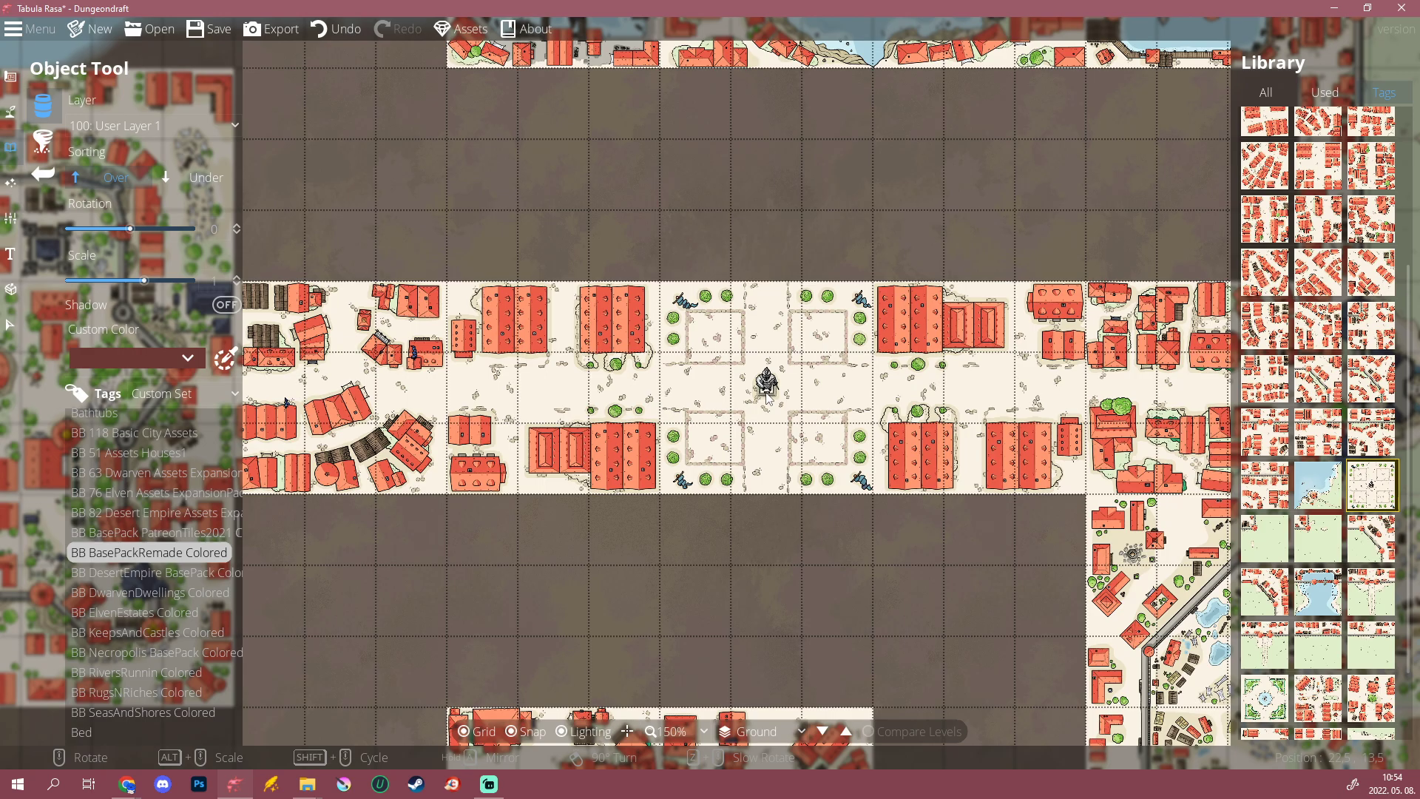
pyautogui.scroll(-5, 813, 643)
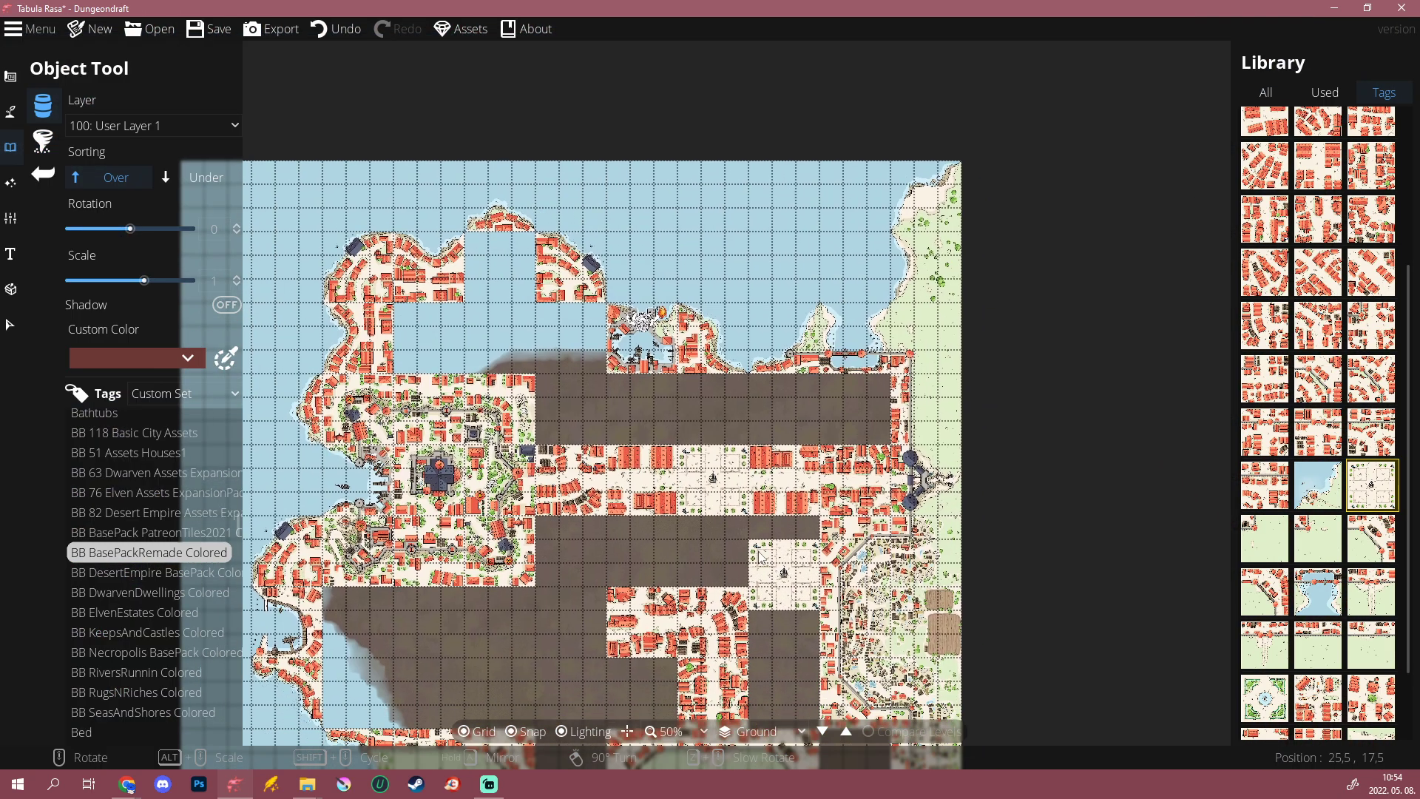
pyautogui.scroll(4, 764, 406)
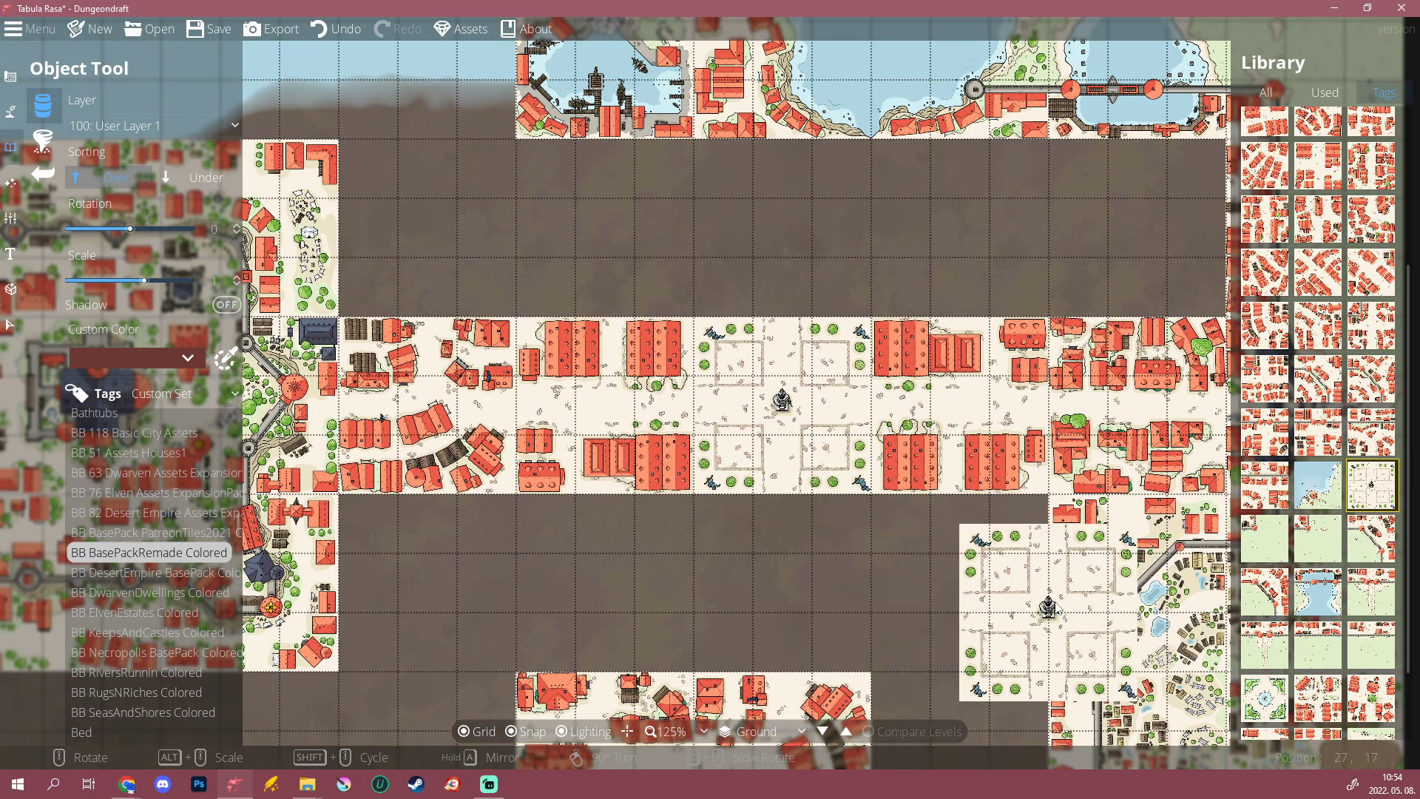
# Step: Try the garden square tile with the round fountain over the main square
pyautogui.moveTo(1324, 477)
pyautogui.scroll(-1, 1324, 477)
pyautogui.click(1265, 604)
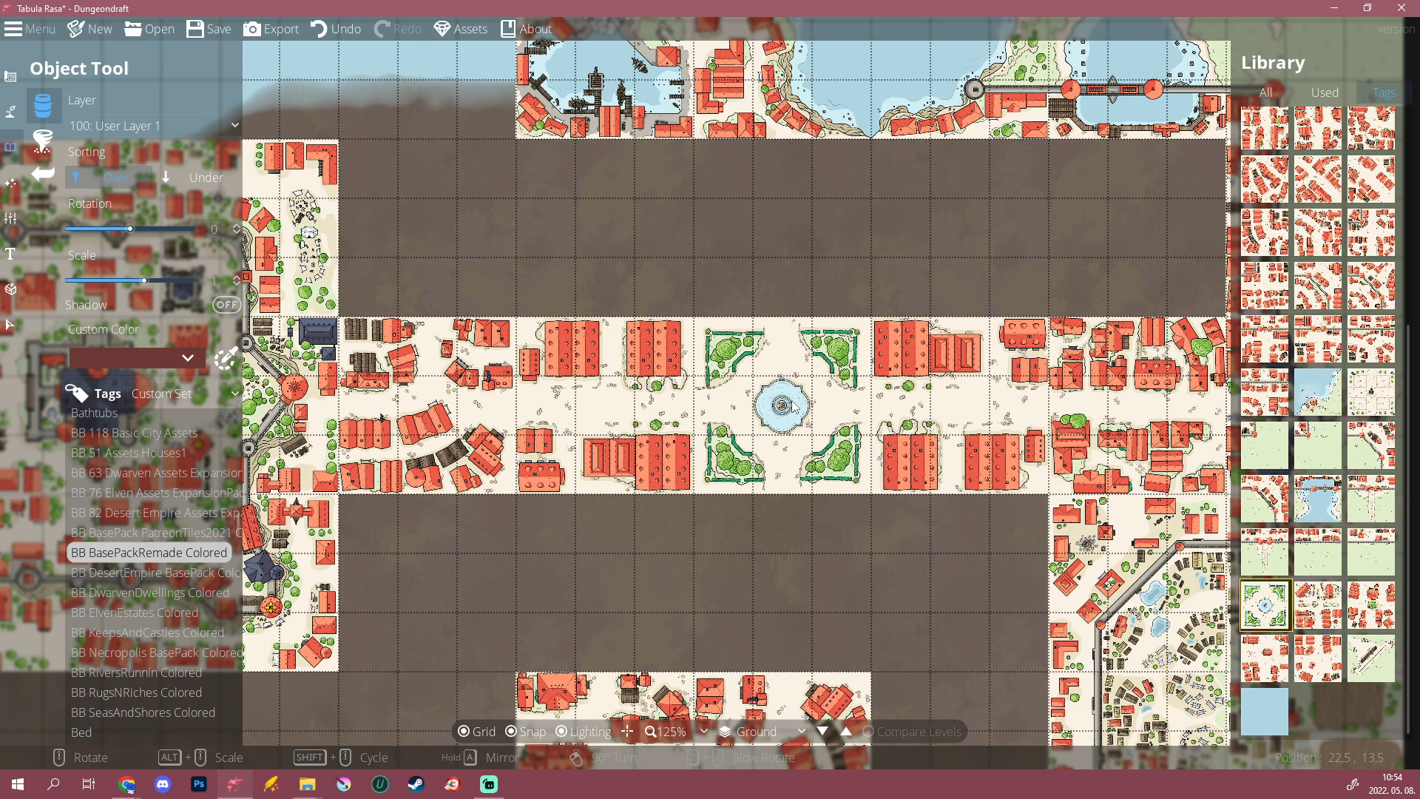
# Step: Place the small market tile with stalls, rotated -180°, directly west of the northern harbour tile
pyautogui.moveTo(934, 618); pyautogui.dragTo(929, 484)
pyautogui.moveTo(1352, 577)
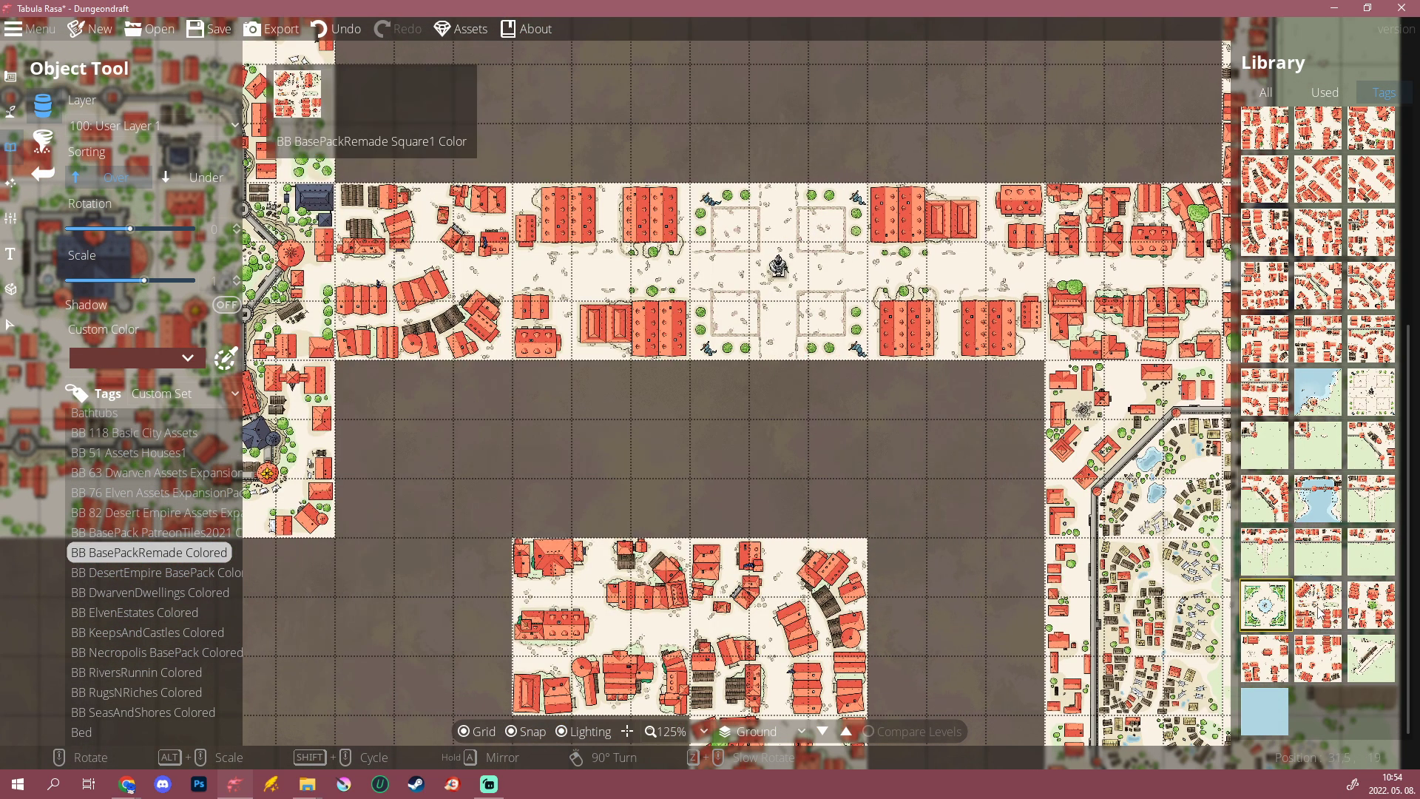
pyautogui.click(1318, 607)
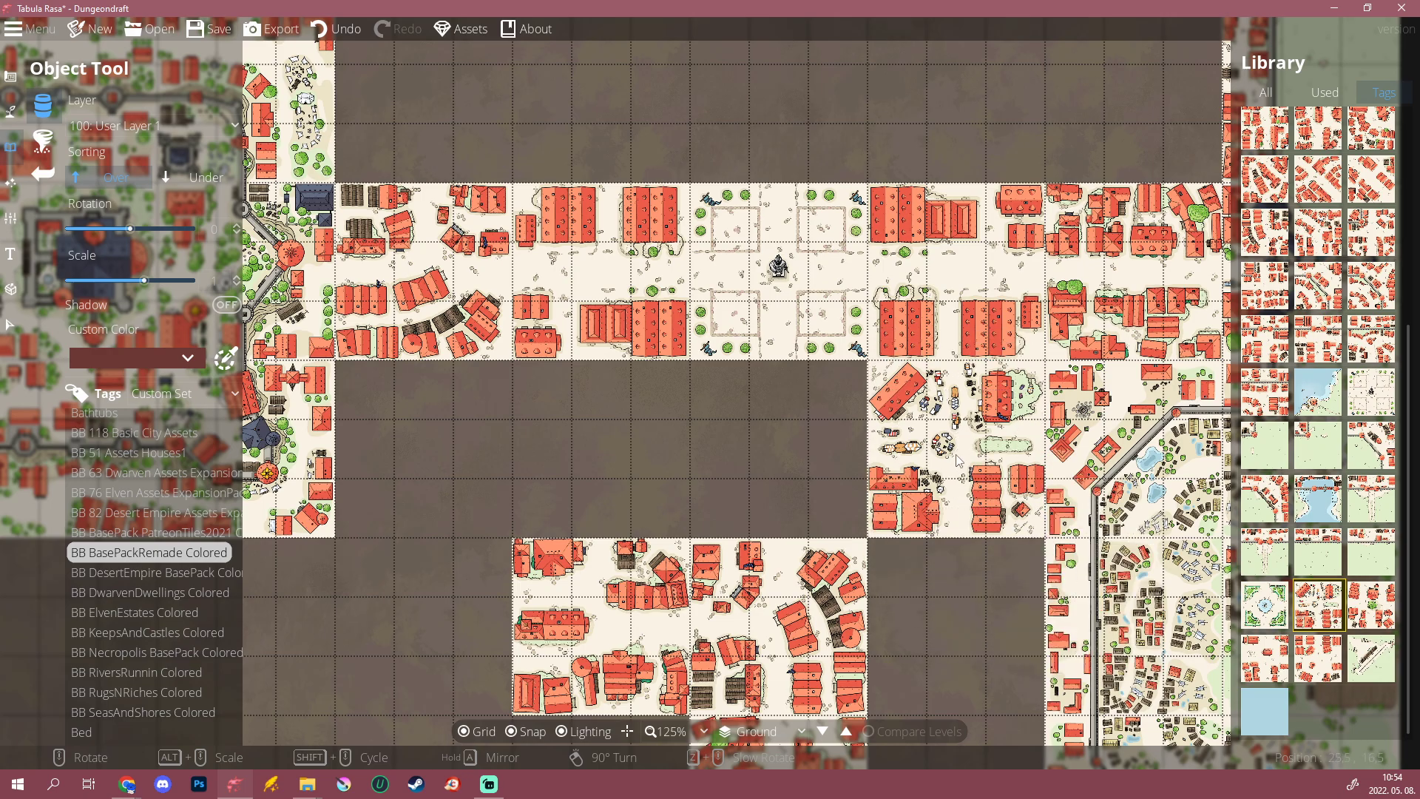
pyautogui.moveTo(956, 455); pyautogui.dragTo(902, 612)
pyautogui.moveTo(545, 196); pyautogui.dragTo(695, 418)
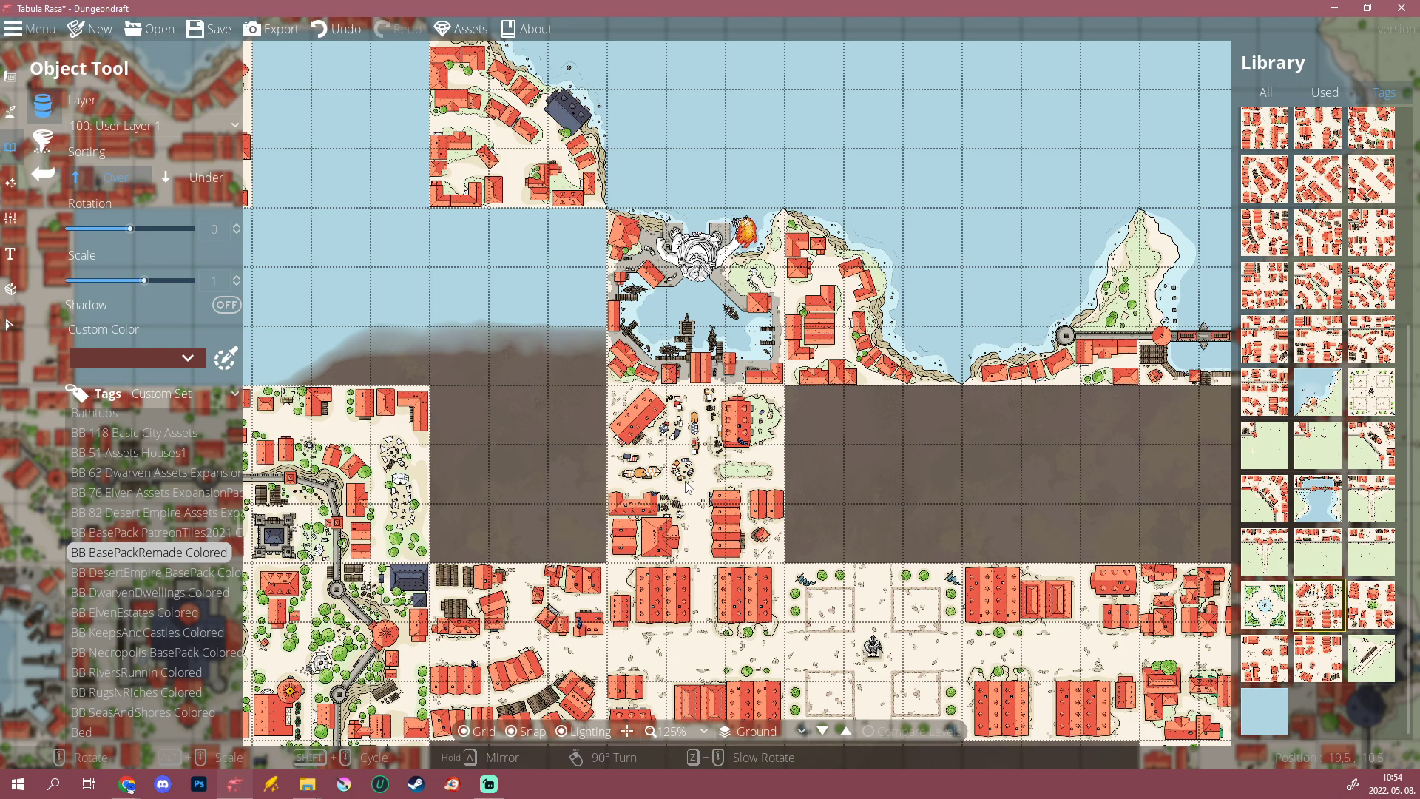
pyautogui.scroll(-10, 516, 295)
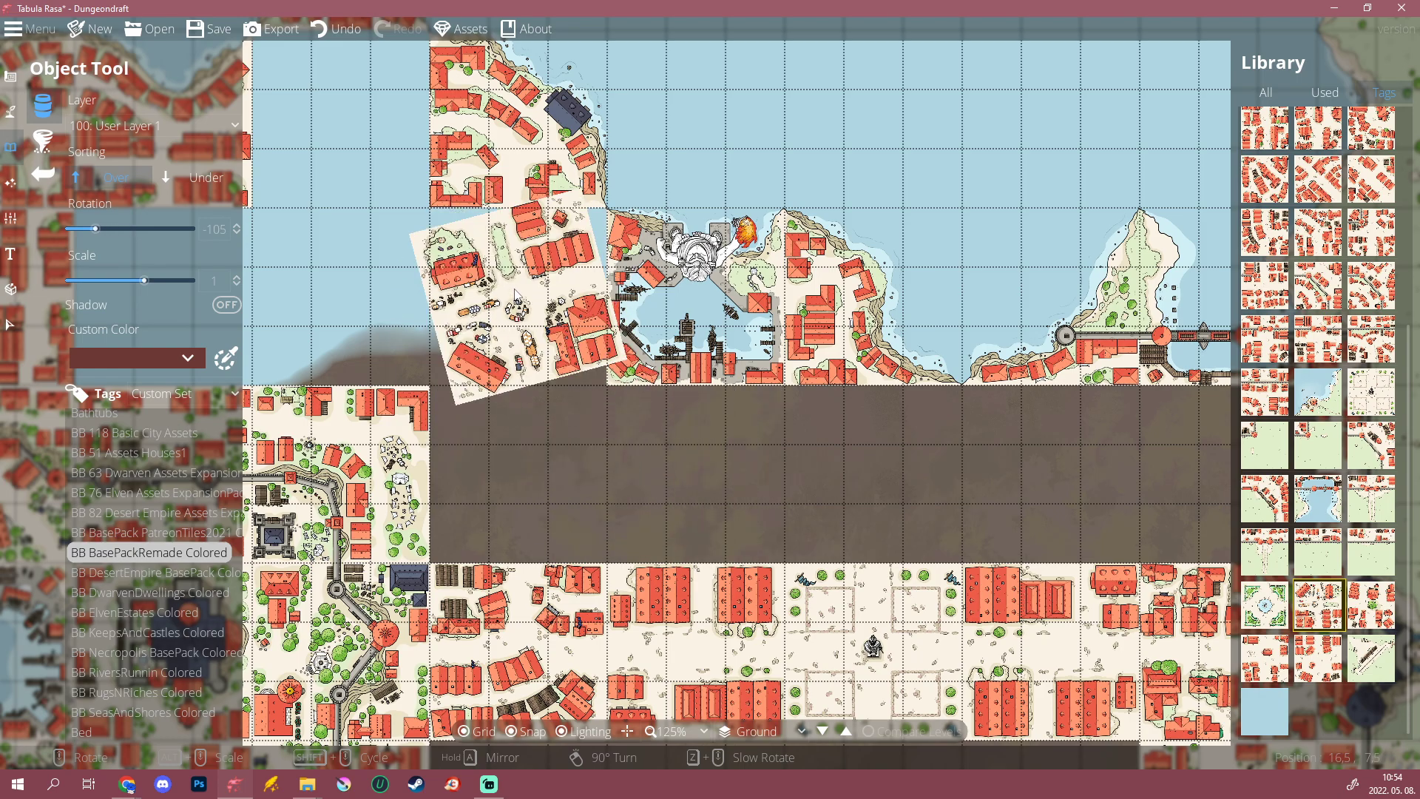
pyautogui.scroll(-2, 516, 294)
pyautogui.click(515, 294)
# Step: Place a BB BasePackRemade BigMarket tile, rotated -90°, inland next to the southwestern harbour, just below the castle district
pyautogui.moveTo(696, 529); pyautogui.dragTo(1071, 128)
pyautogui.moveTo(817, 521); pyautogui.dragTo(1004, 349)
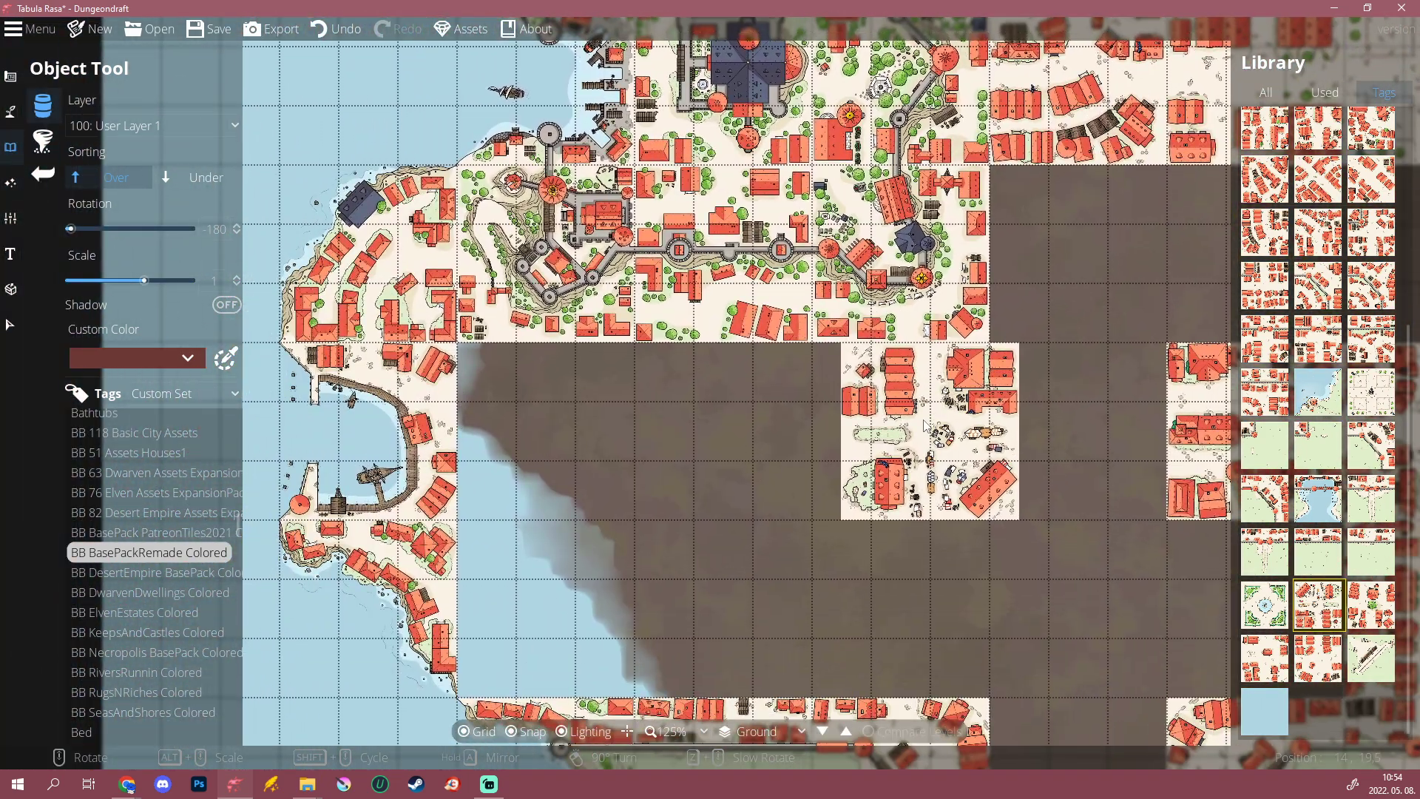
pyautogui.scroll(5, 1336, 266)
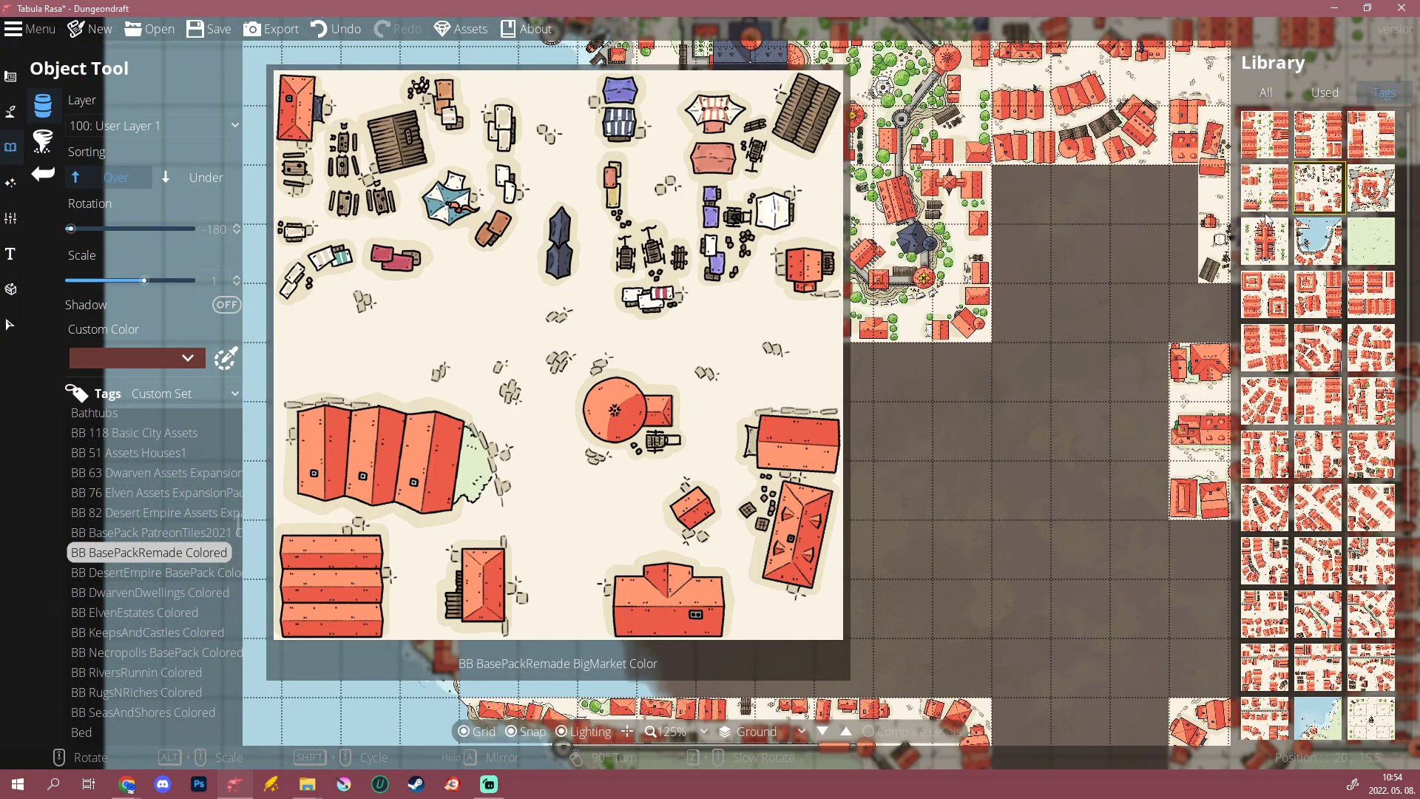
pyautogui.click(1318, 187)
pyautogui.rightClick(548, 431)
pyautogui.click(548, 432)
# Step: Place a BB BasePackRemade Houses2 tile, rotated -180°, directly south of the main square
pyautogui.scroll(-3, 837, 557)
pyautogui.moveTo(885, 549); pyautogui.dragTo(566, 551)
pyautogui.moveTo(727, 432); pyautogui.dragTo(675, 444)
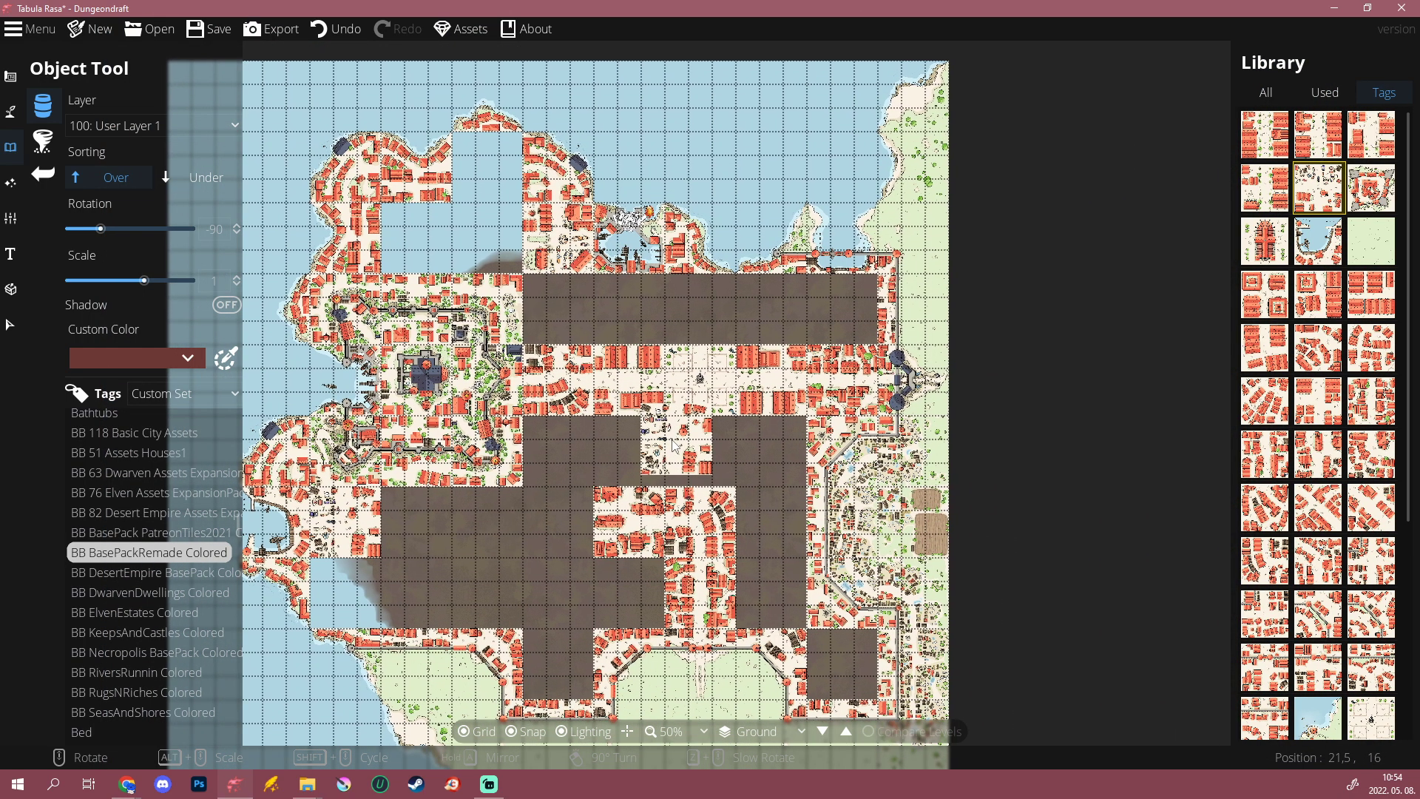
pyautogui.scroll(2, 697, 455)
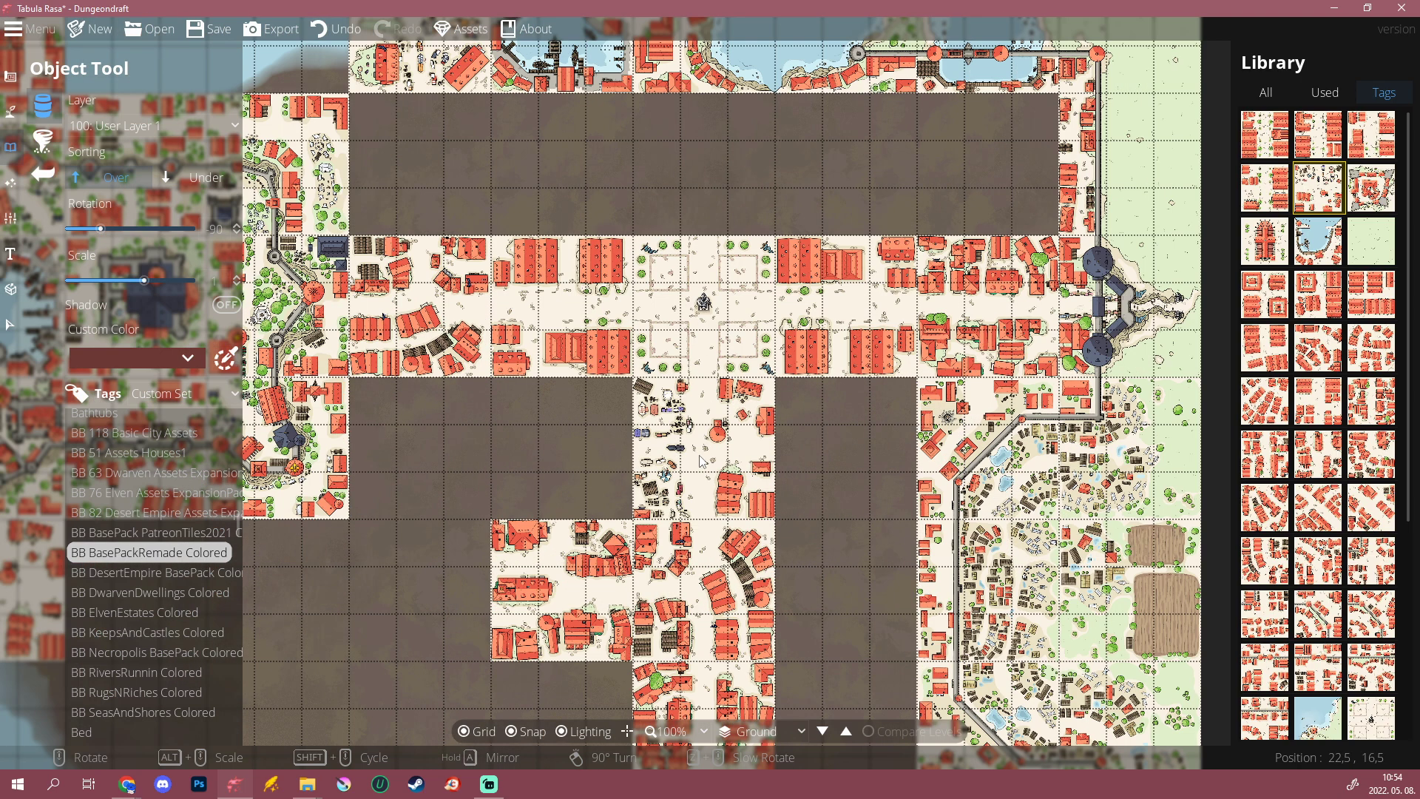
pyautogui.scroll(-2, 1308, 527)
pyautogui.scroll(2, 1308, 526)
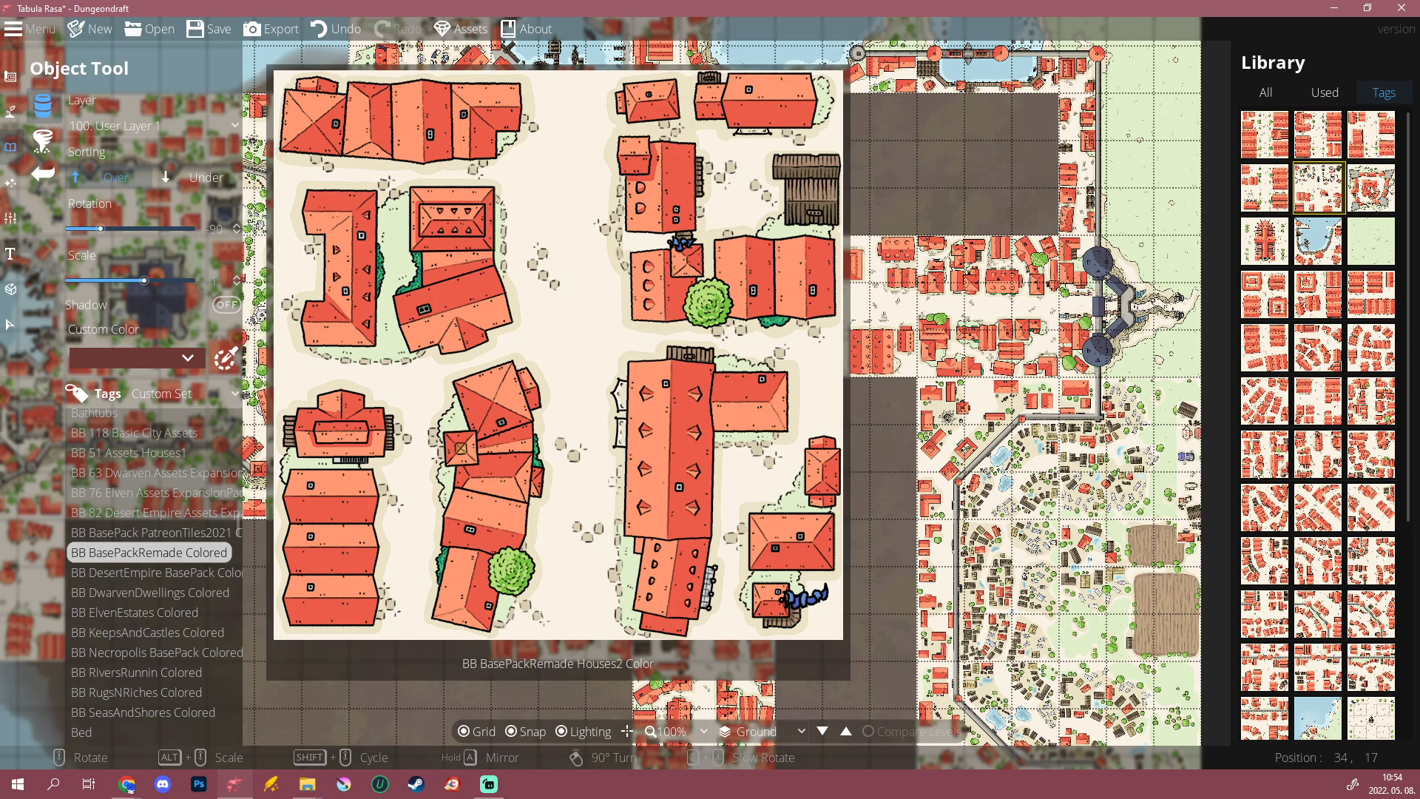
pyautogui.click(1259, 469)
pyautogui.scroll(-6, 698, 456)
pyautogui.click(696, 449)
# Step: Place a BB BasePackRemade Houses9 tile at 0° rotation directly north of the main square
pyautogui.moveTo(846, 211); pyautogui.dragTo(911, 433)
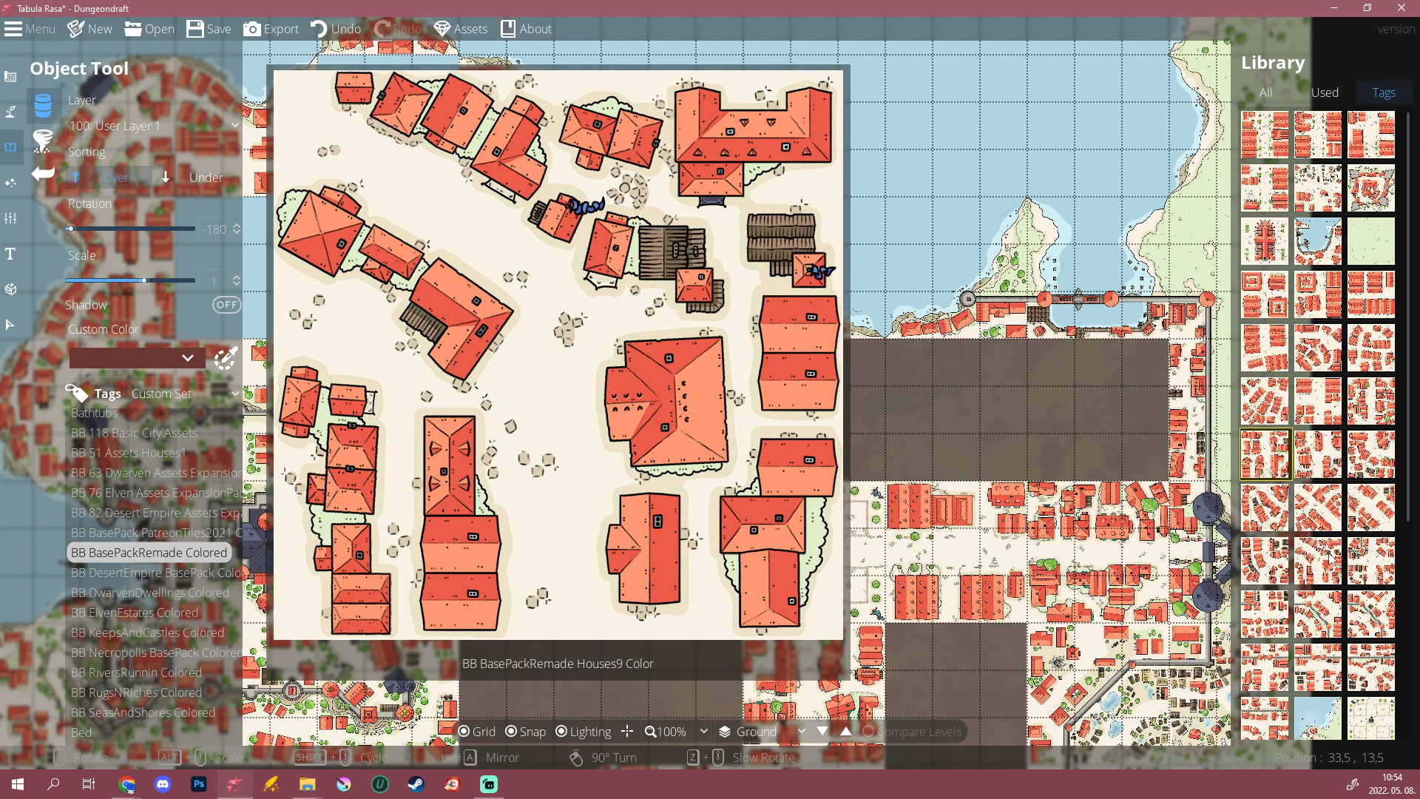
pyautogui.click(1318, 560)
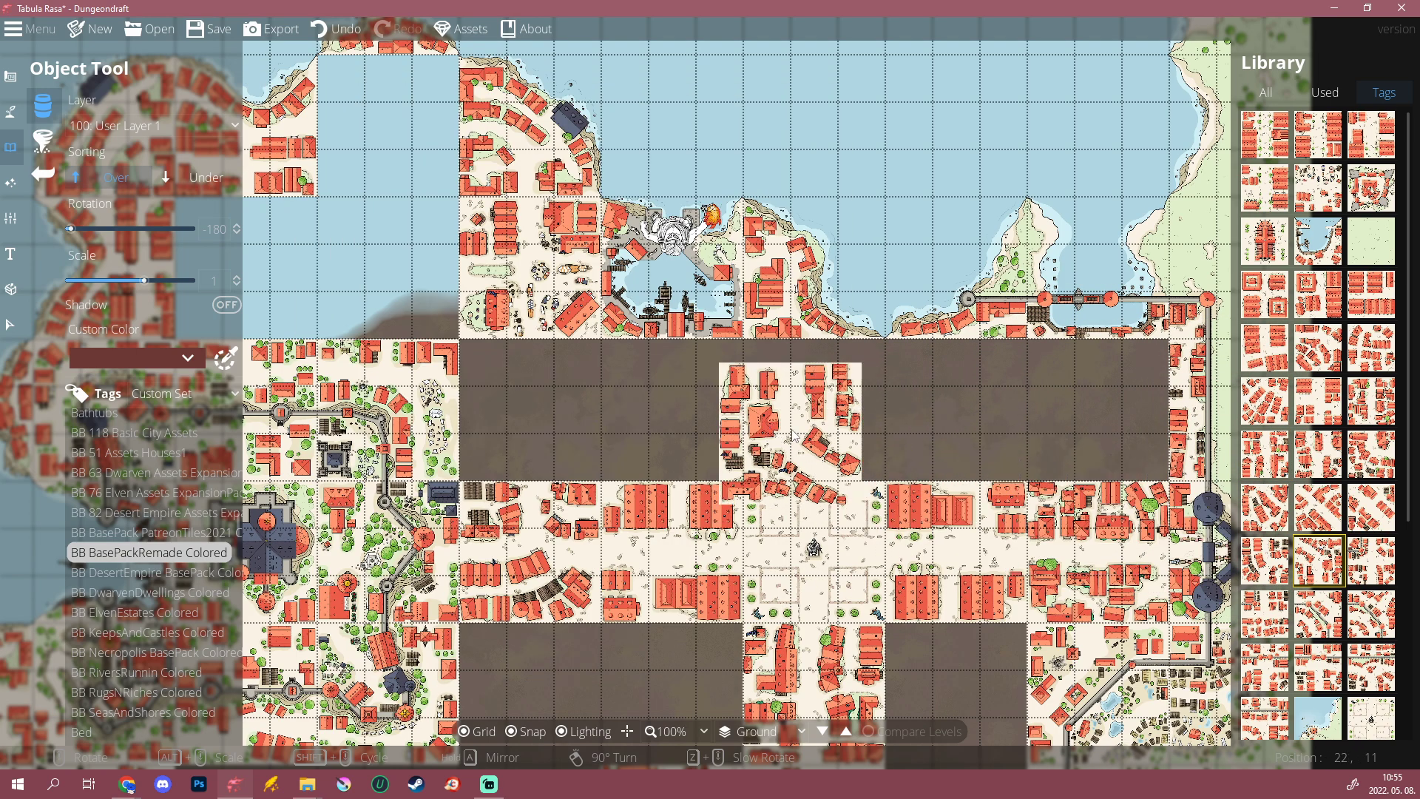
pyautogui.scroll(12, 799, 429)
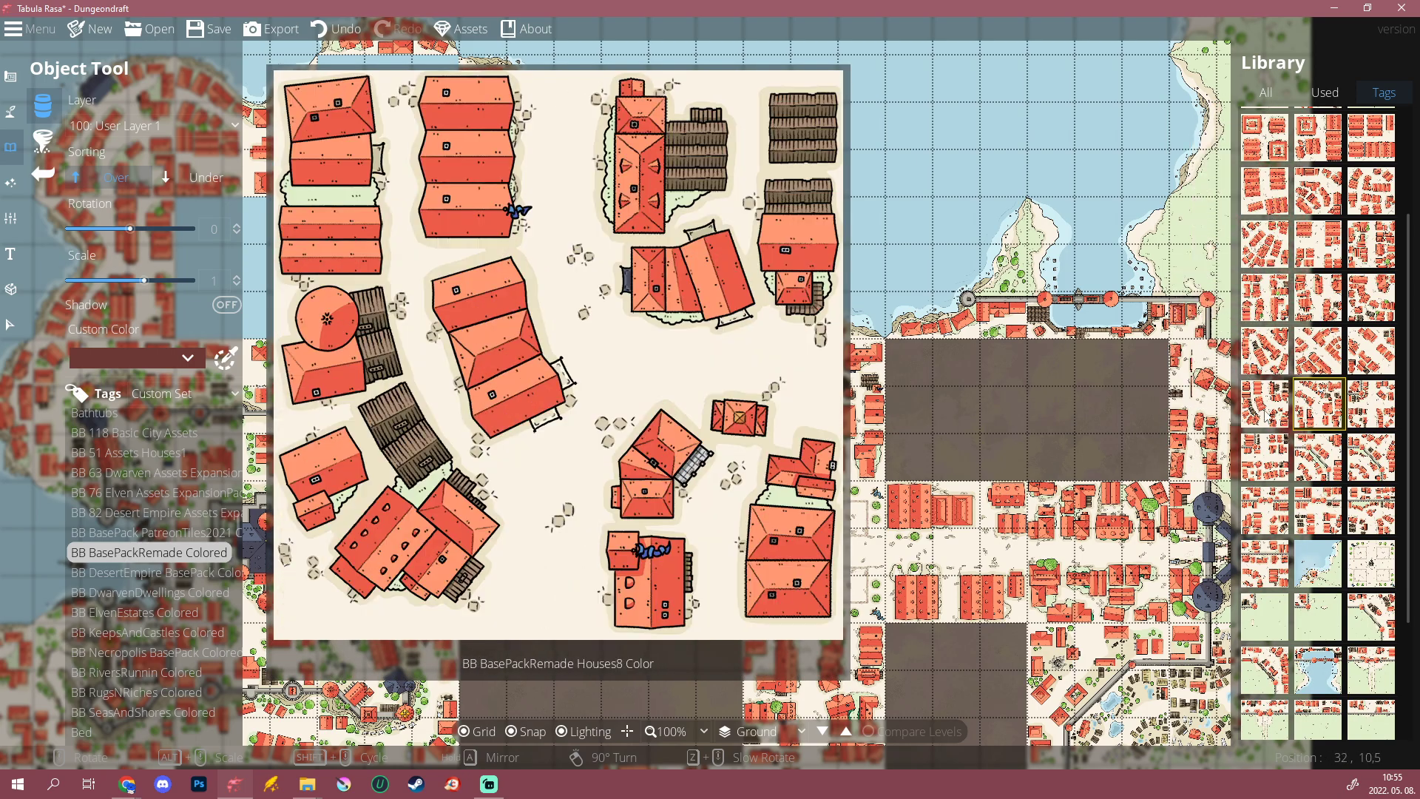
# Step: Place a BB BasePackRemade Square3 tile, rotated -180°, northwest of the main square, between the avenue and the northern harbour
pyautogui.scroll(-1, 1293, 474)
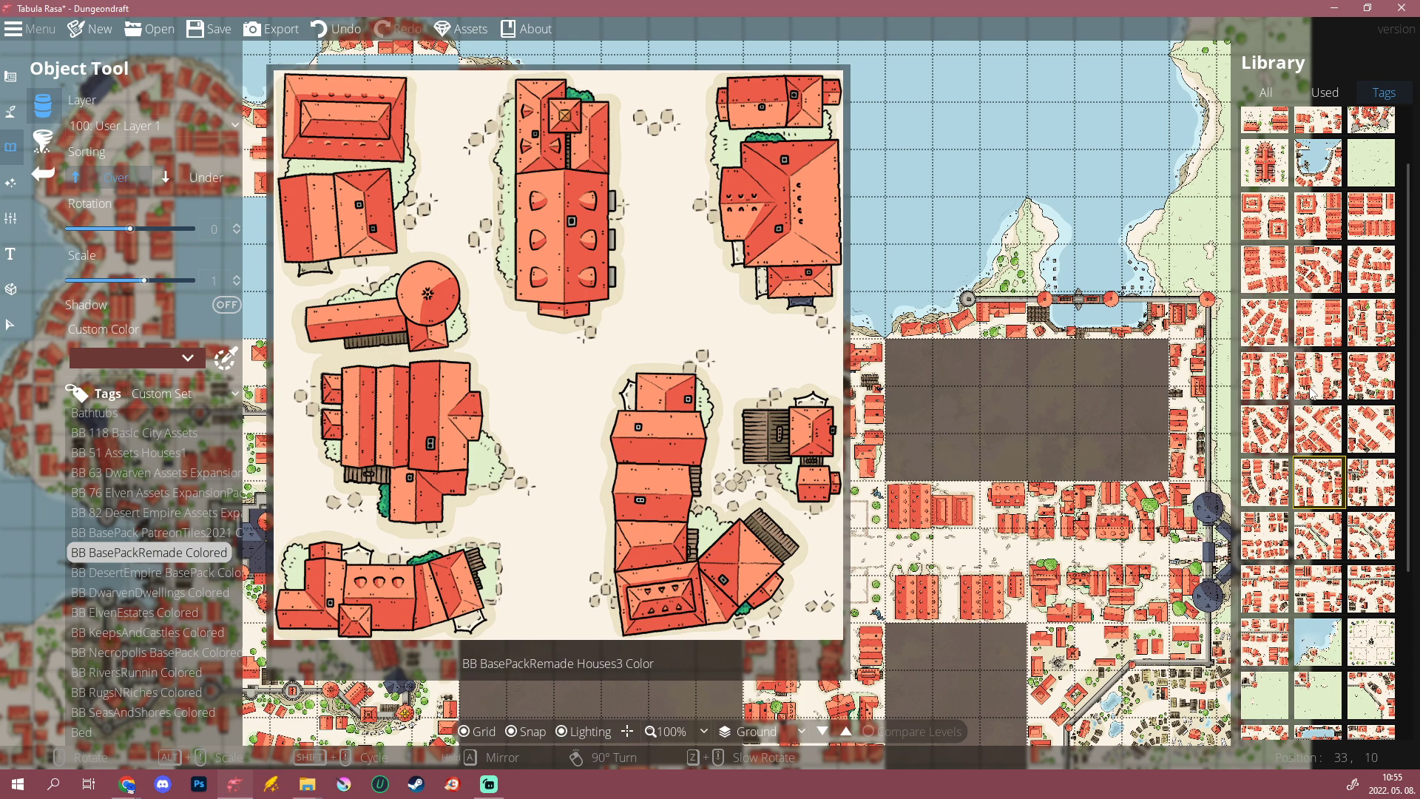
pyautogui.scroll(2, 1311, 393)
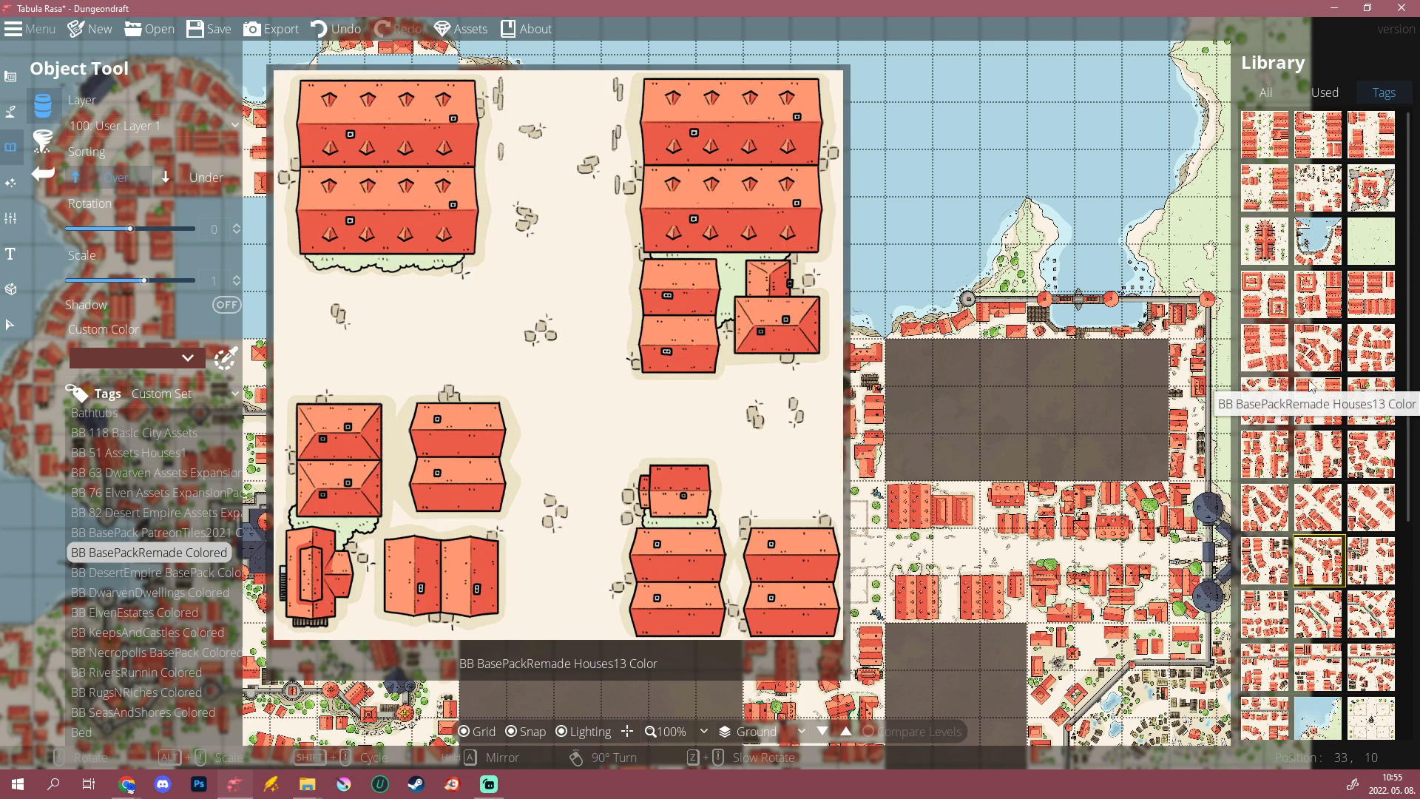
pyautogui.scroll(-2, 1311, 391)
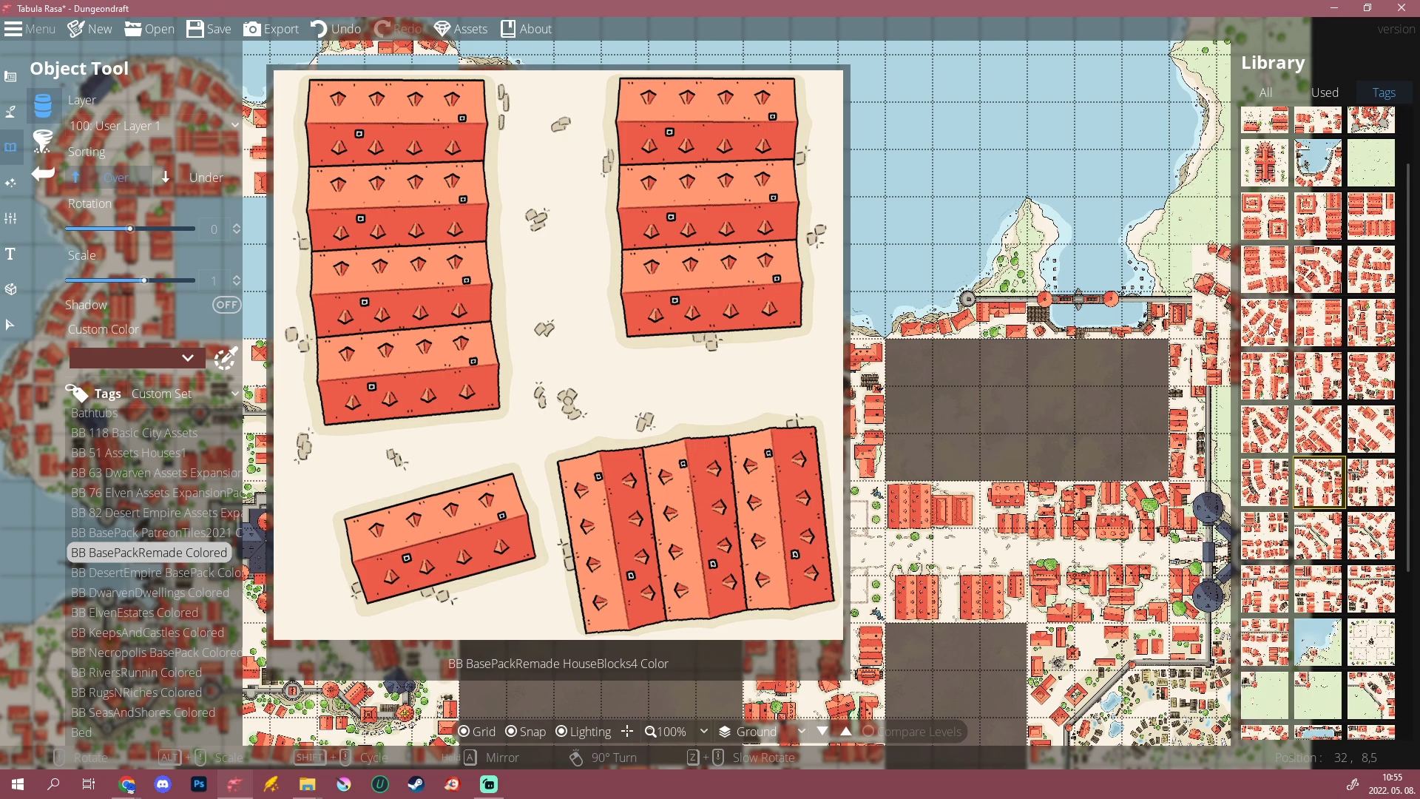
pyautogui.scroll(-6, 1317, 482)
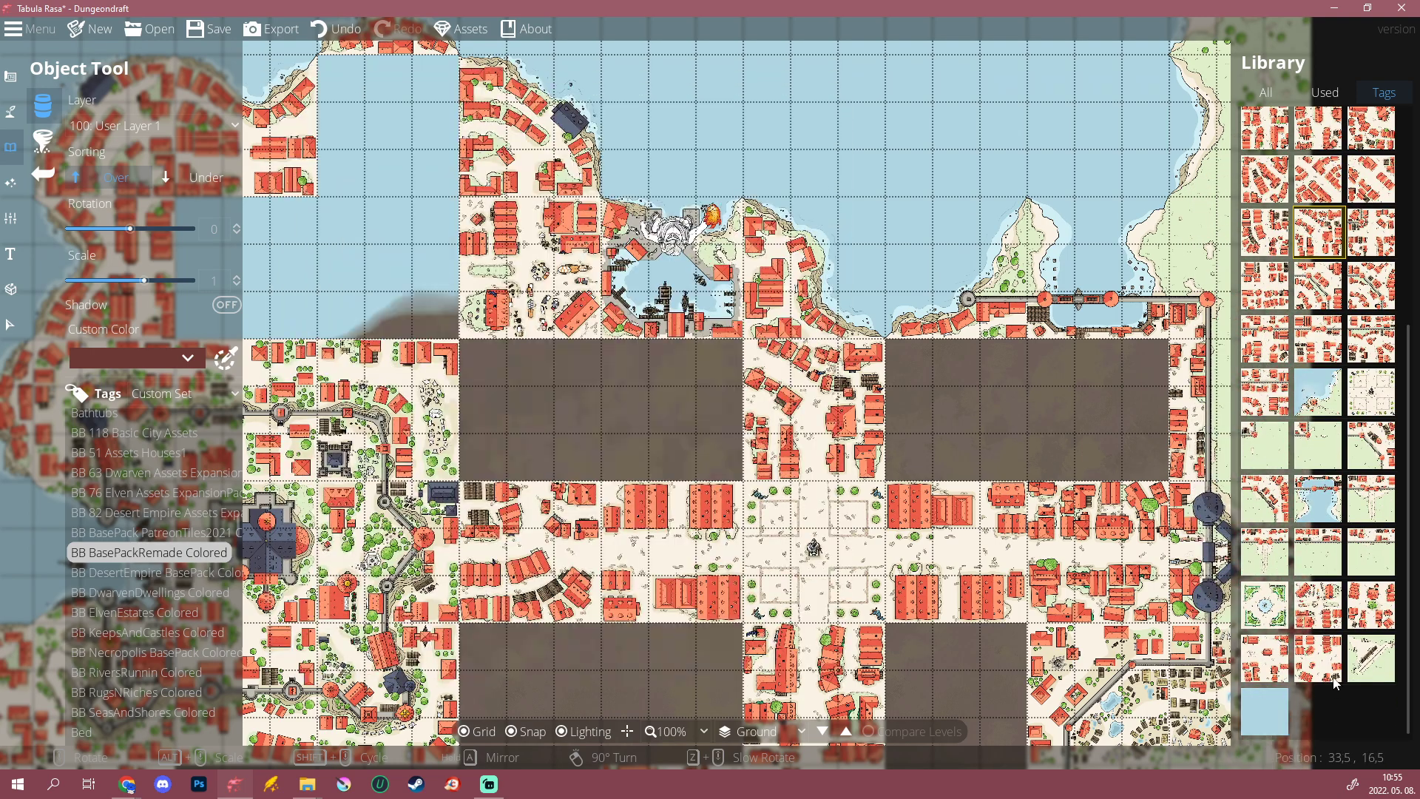
pyautogui.click(1326, 660)
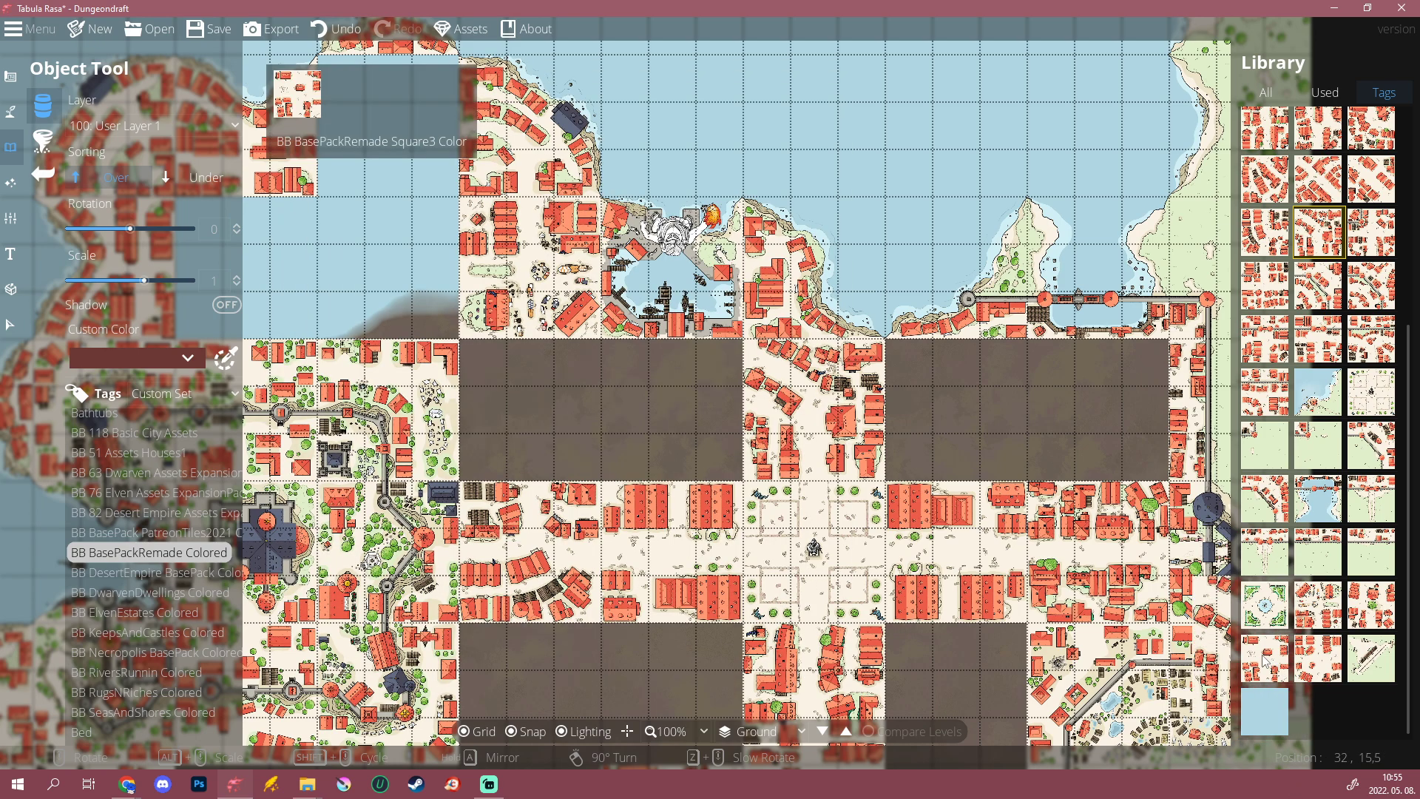
pyautogui.scroll(-10, 665, 410)
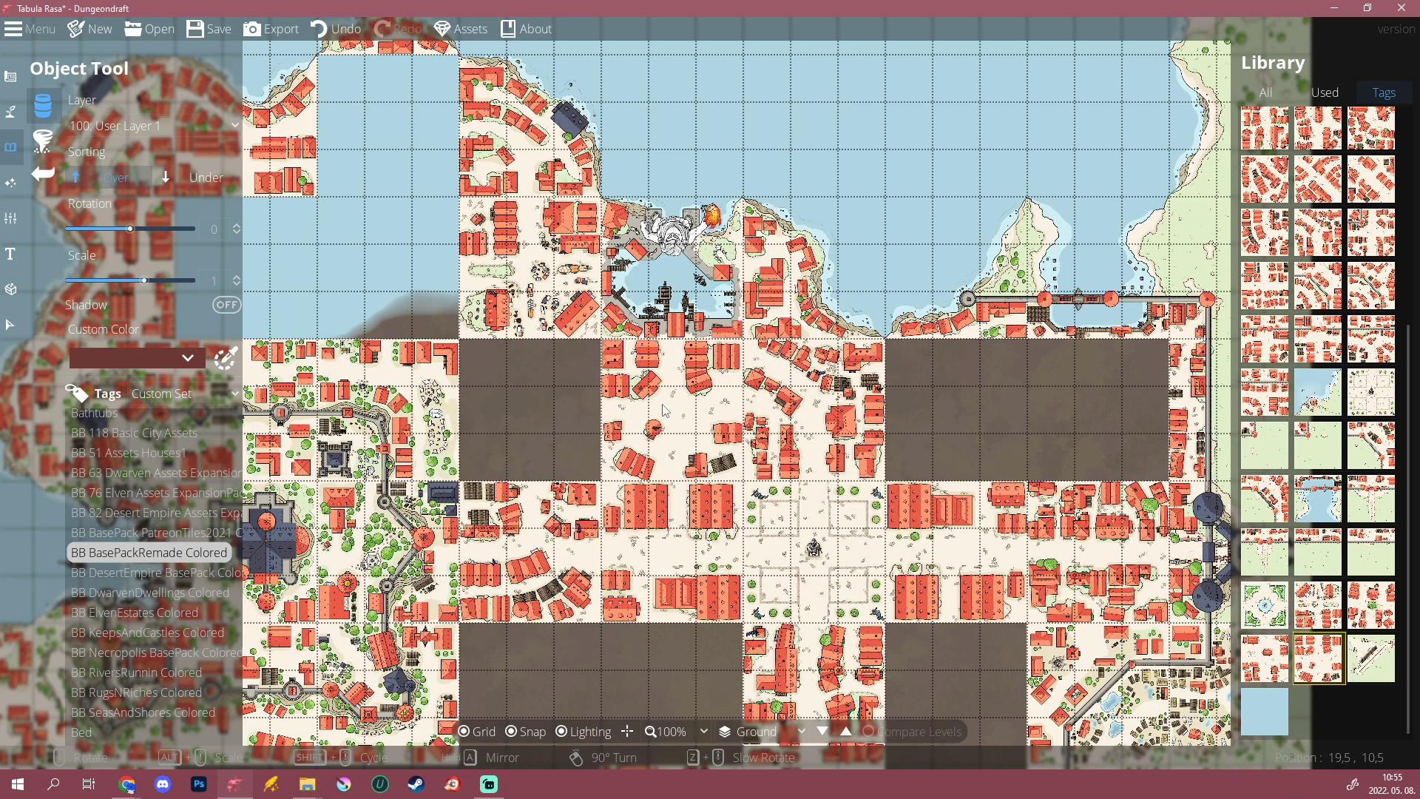
pyautogui.scroll(-2, 664, 411)
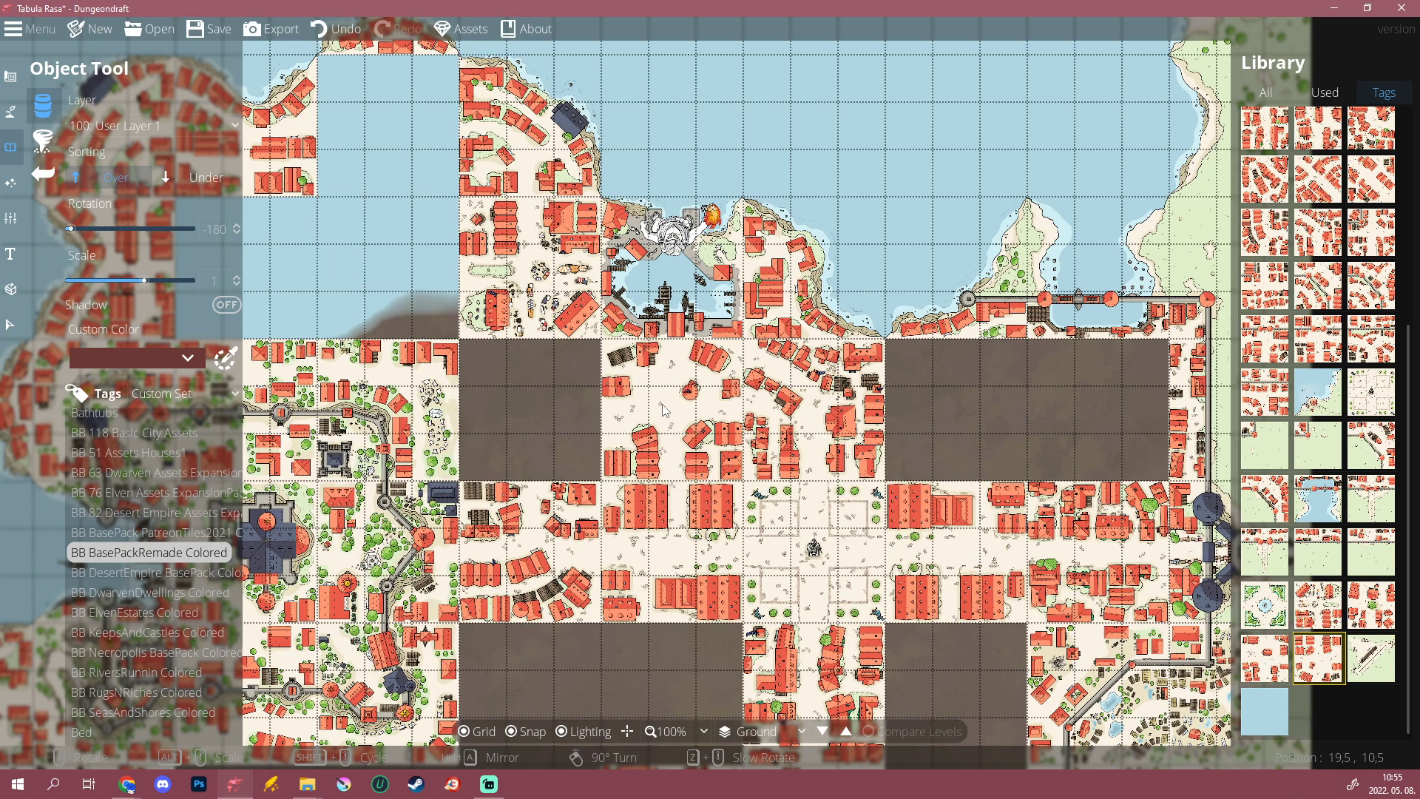
pyautogui.click(662, 405)
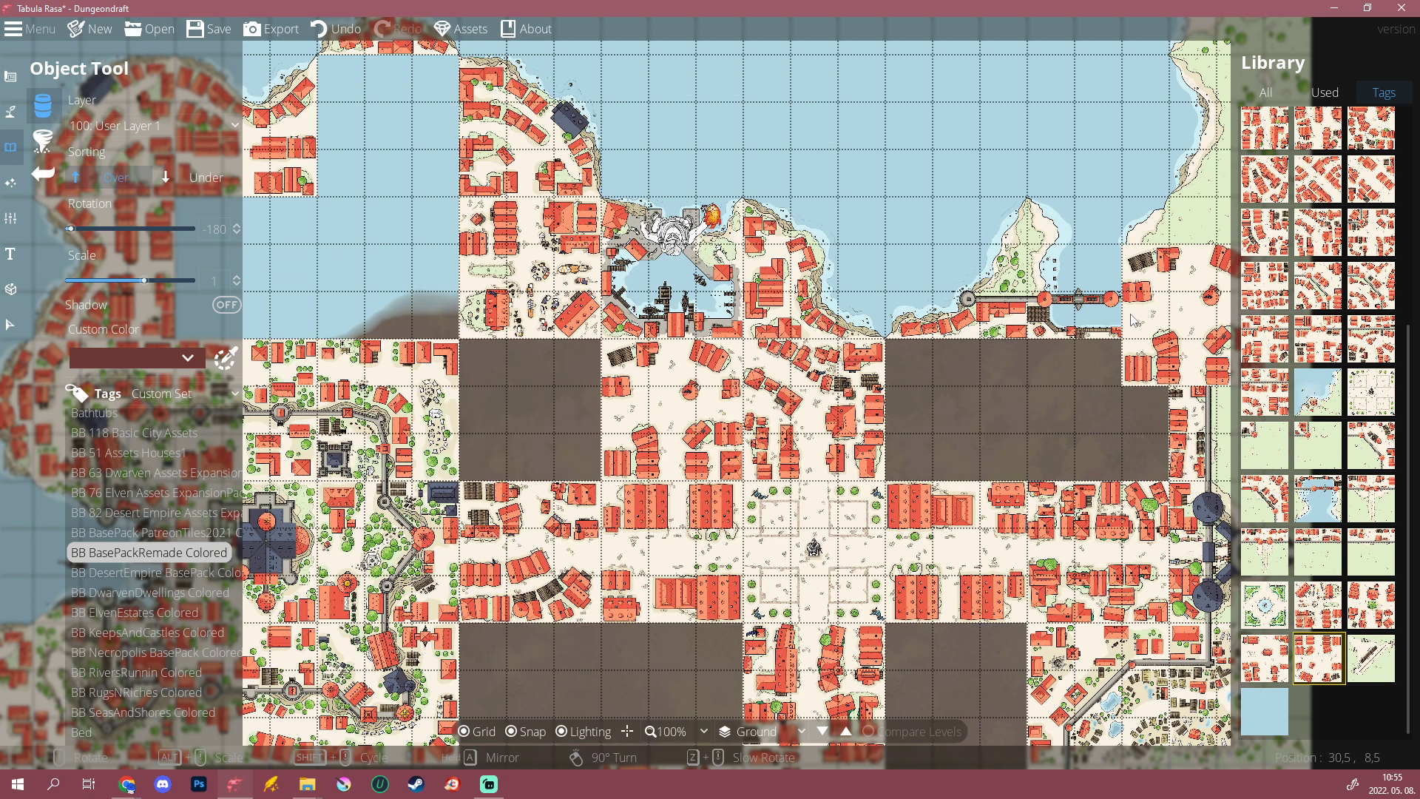
# Step: Place a BB BasePackRemade Square1 tile, rotated -90°, in the gap between the castle district and the Square3 tile
pyautogui.scroll(-2, 1097, 308)
pyautogui.moveTo(1027, 253); pyautogui.dragTo(791, 311)
pyautogui.scroll(-1, 791, 315)
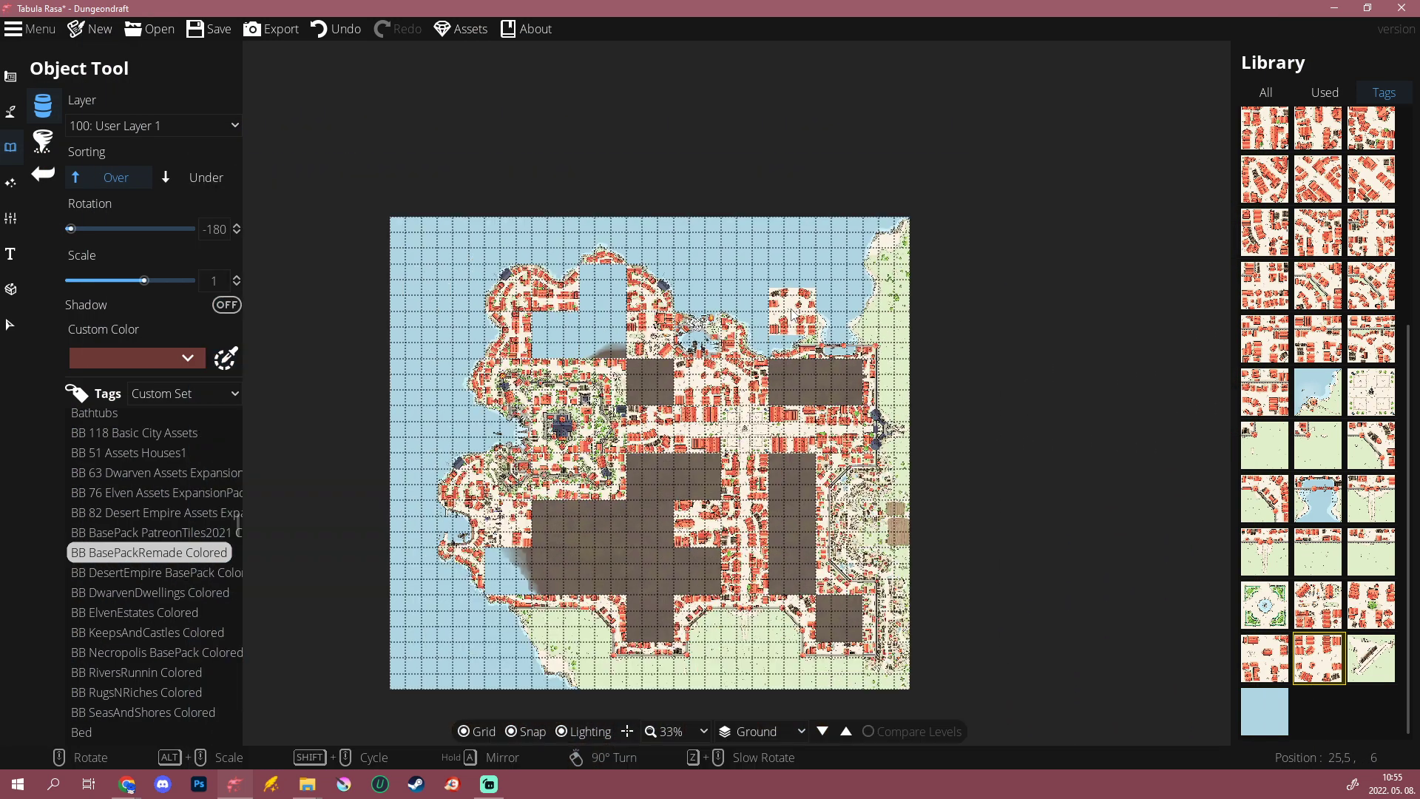
pyautogui.scroll(2, 708, 375)
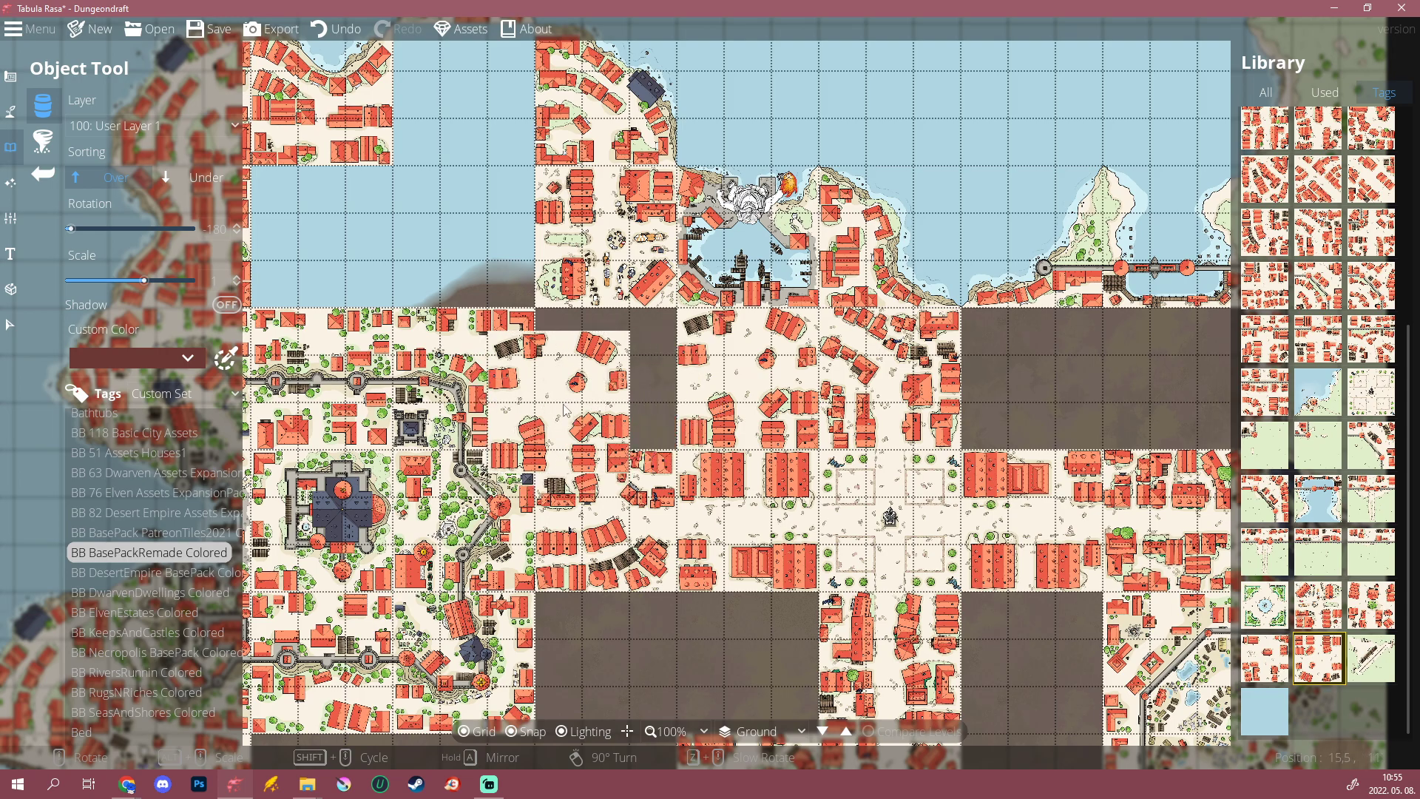
pyautogui.moveTo(603, 393); pyautogui.dragTo(701, 451)
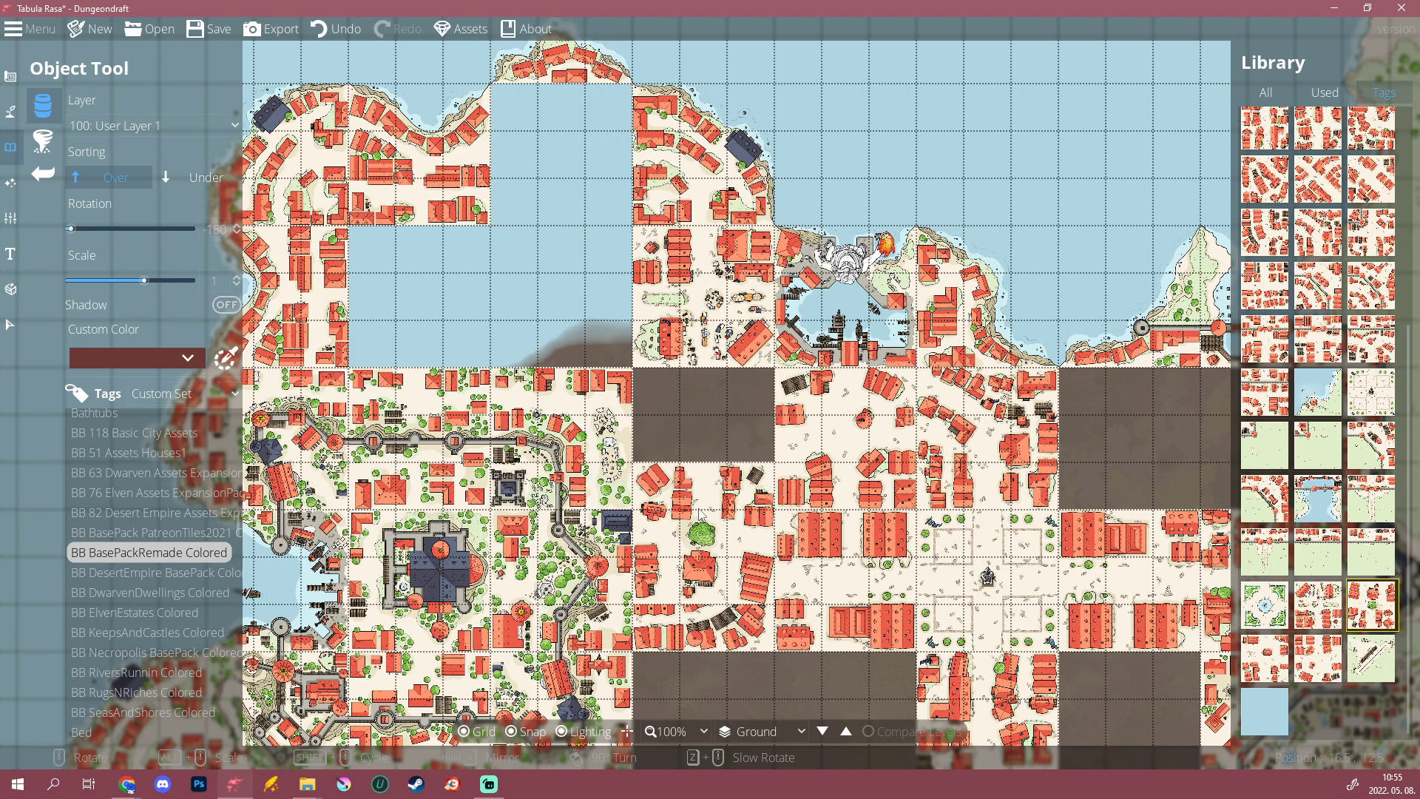
pyautogui.rightClick(716, 445)
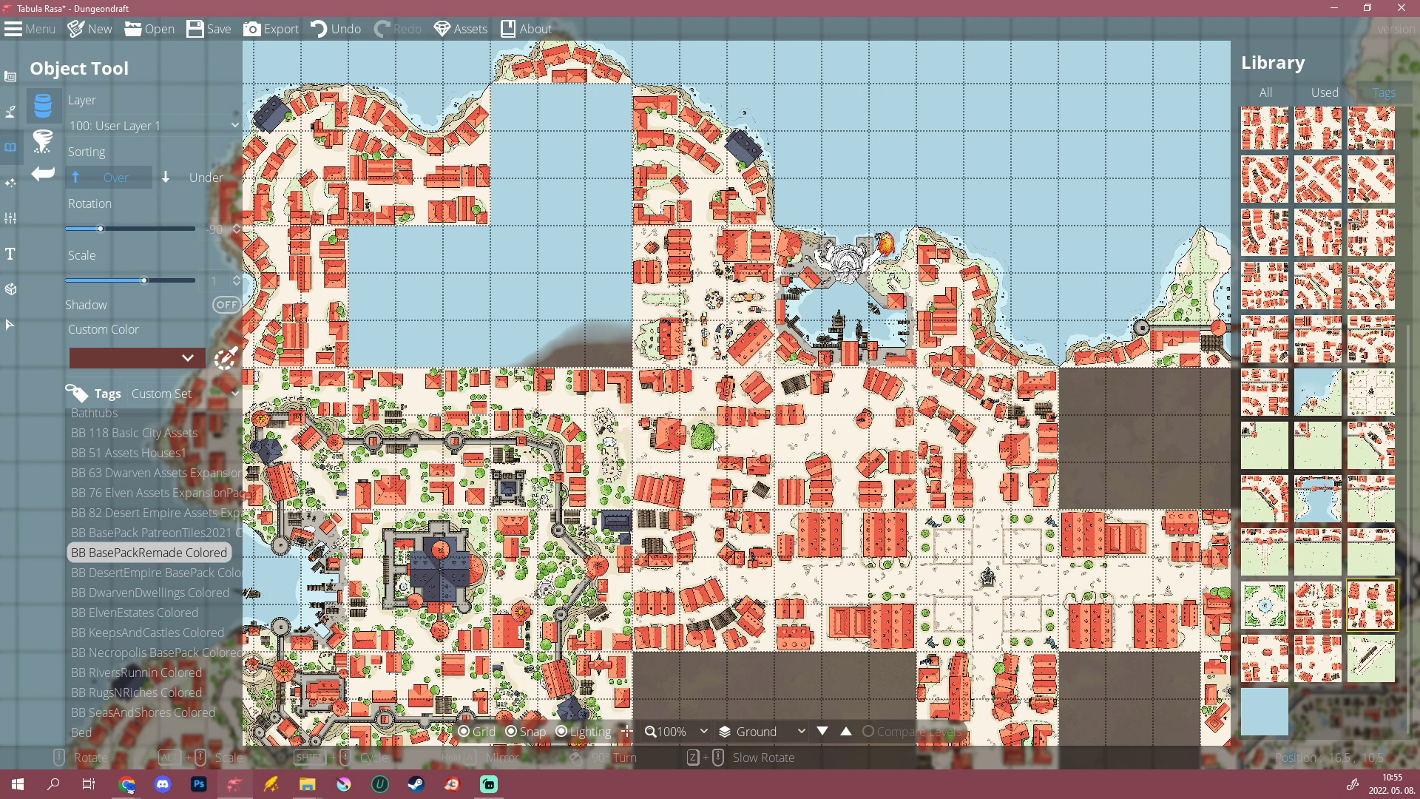
# Step: Place a house tile with diagonal building rows, rotated -90°, in the western half of the water gap north of the castle district
pyautogui.scroll(-2, 906, 425)
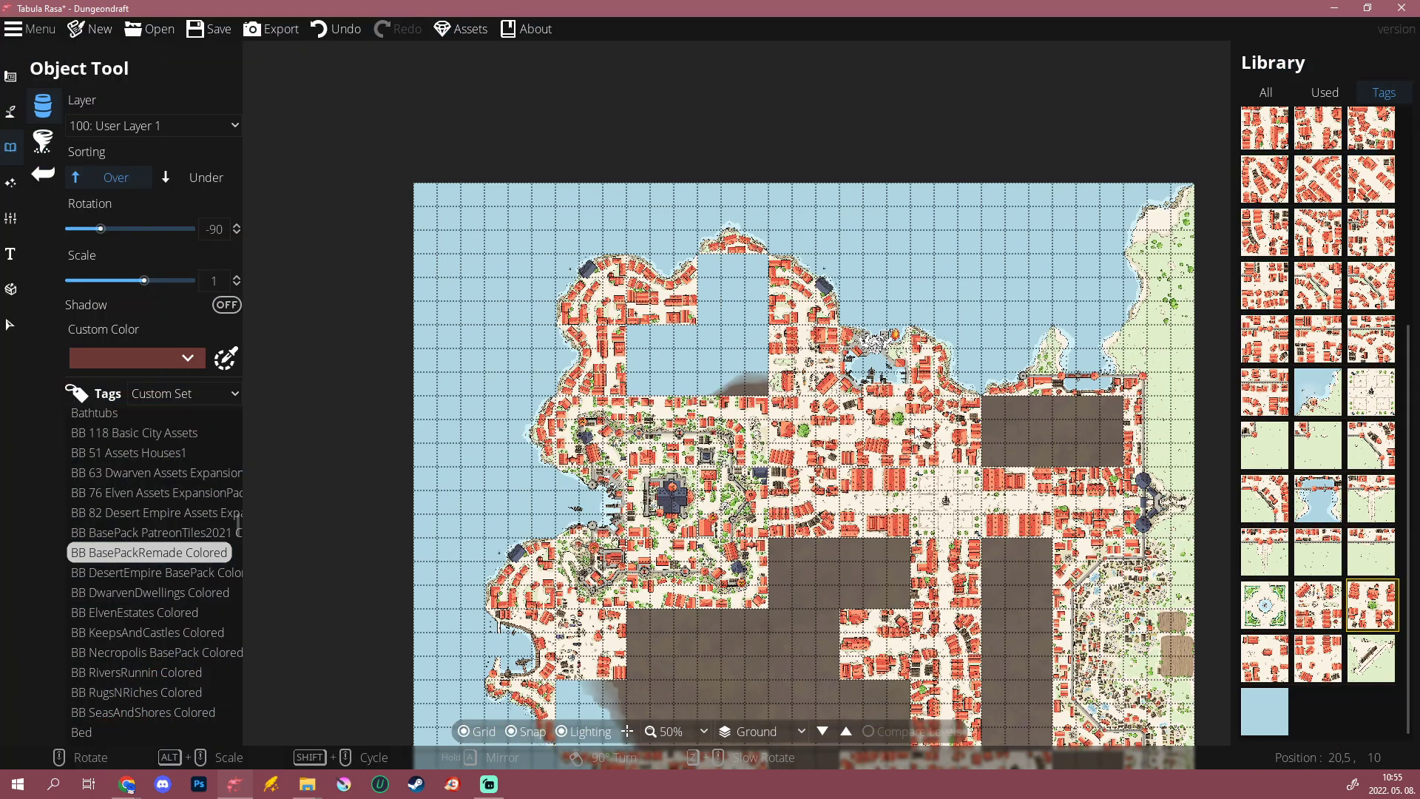
pyautogui.scroll(1, 903, 569)
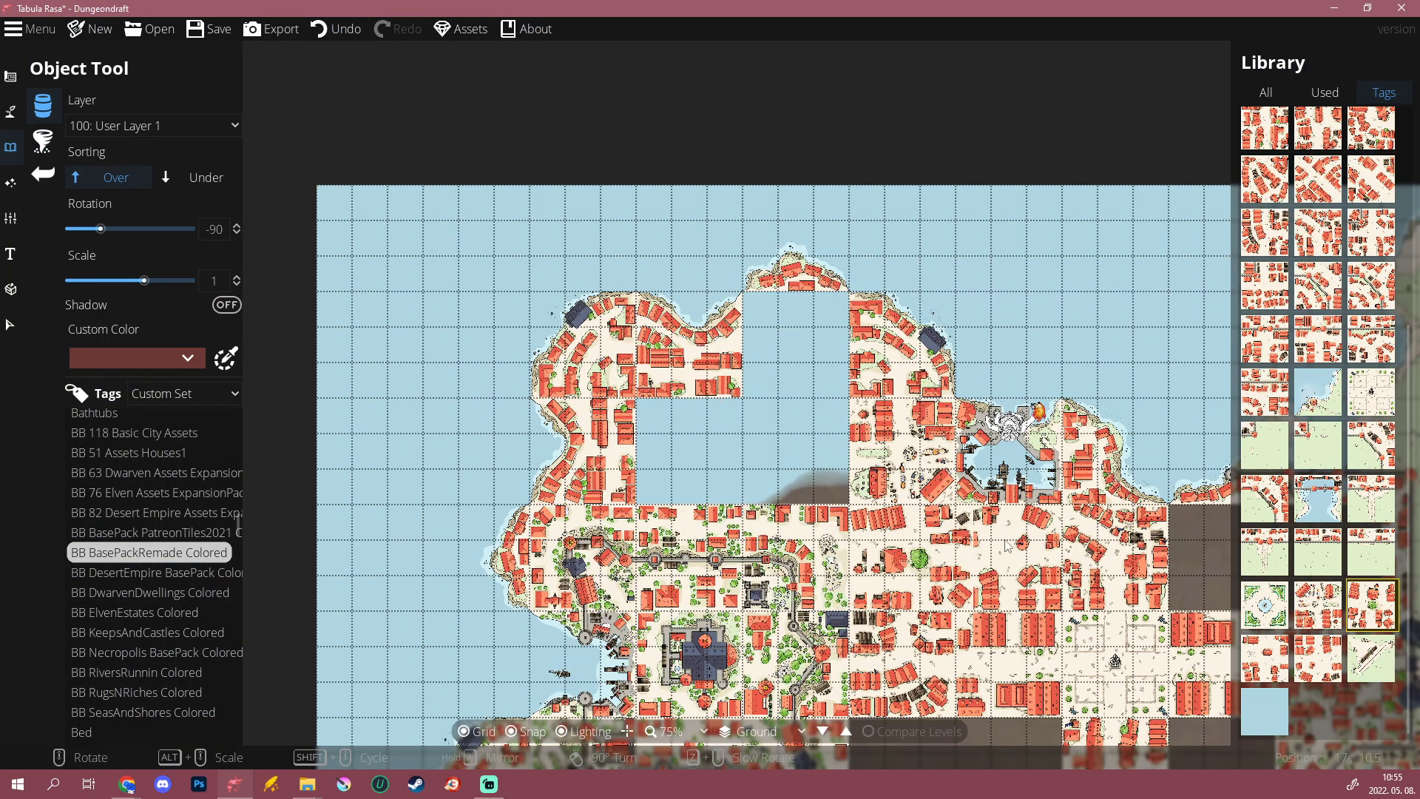
pyautogui.scroll(2, 976, 551)
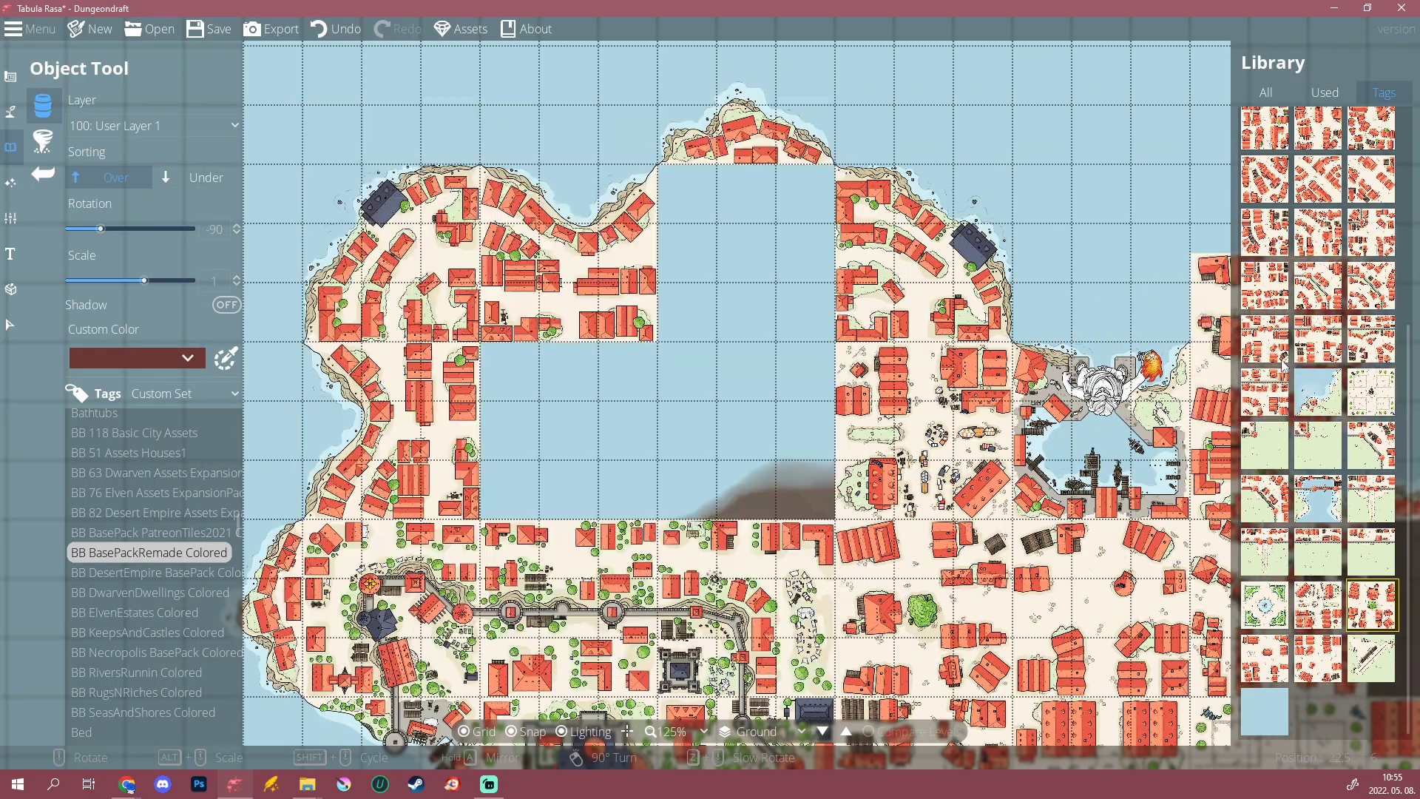
pyautogui.moveTo(1283, 351)
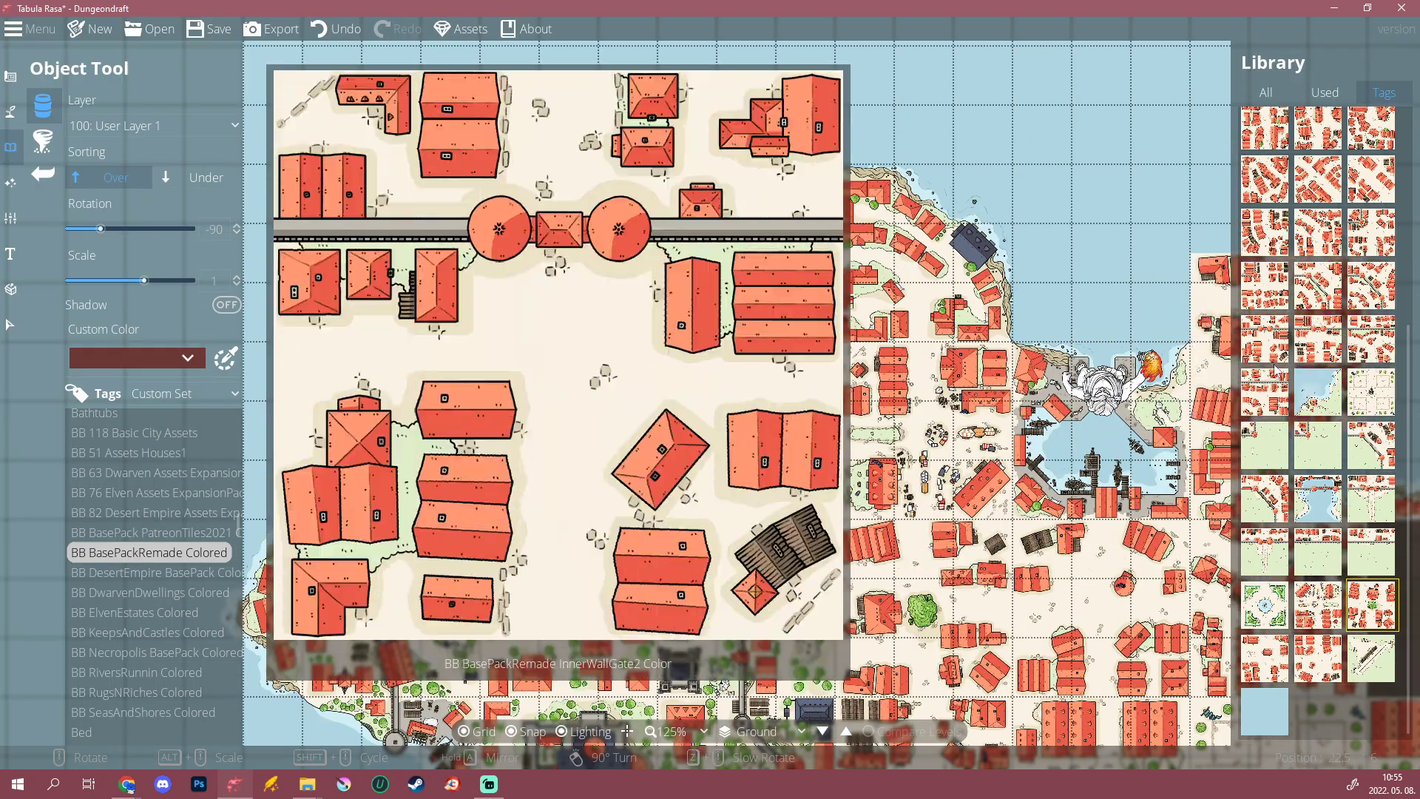
pyautogui.scroll(3, 1283, 347)
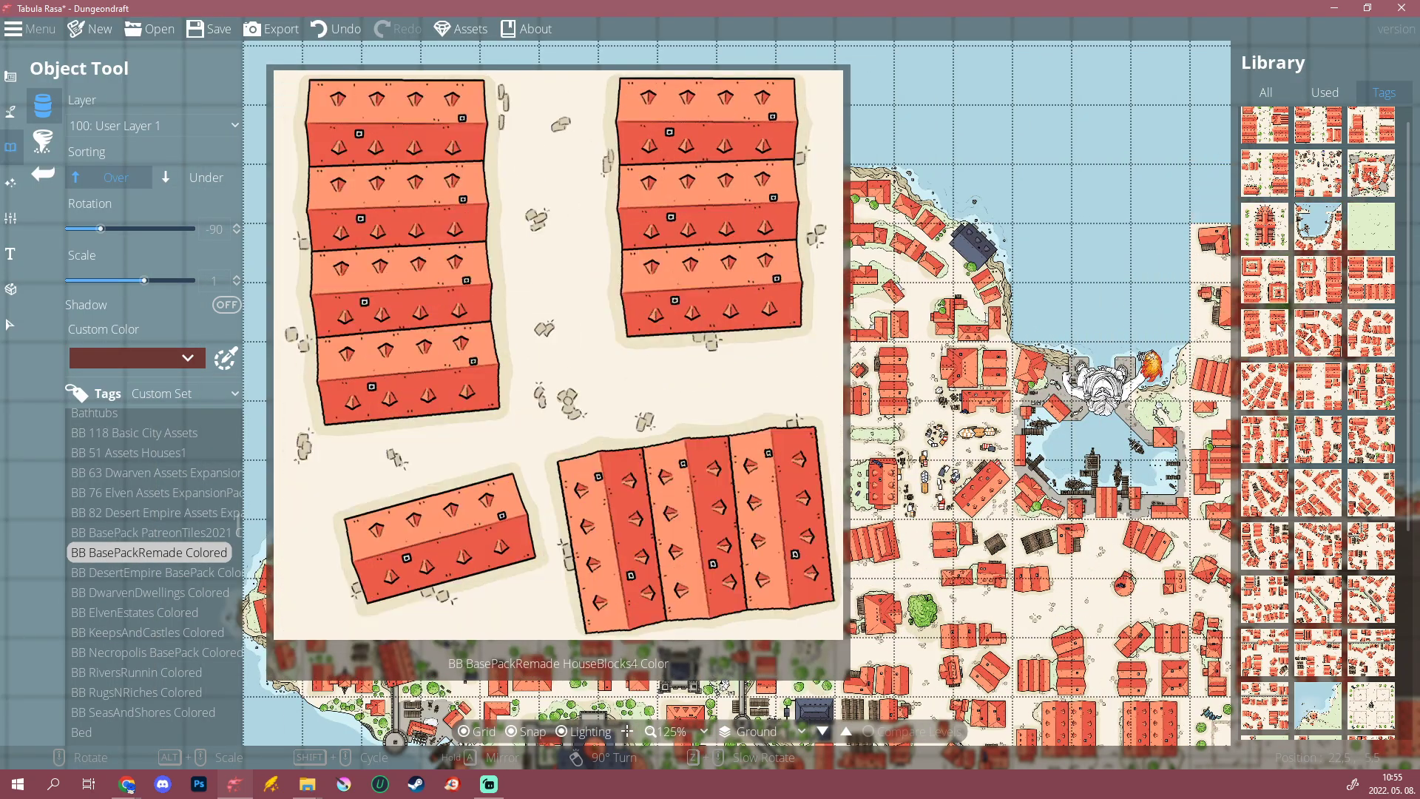
pyautogui.click(1265, 385)
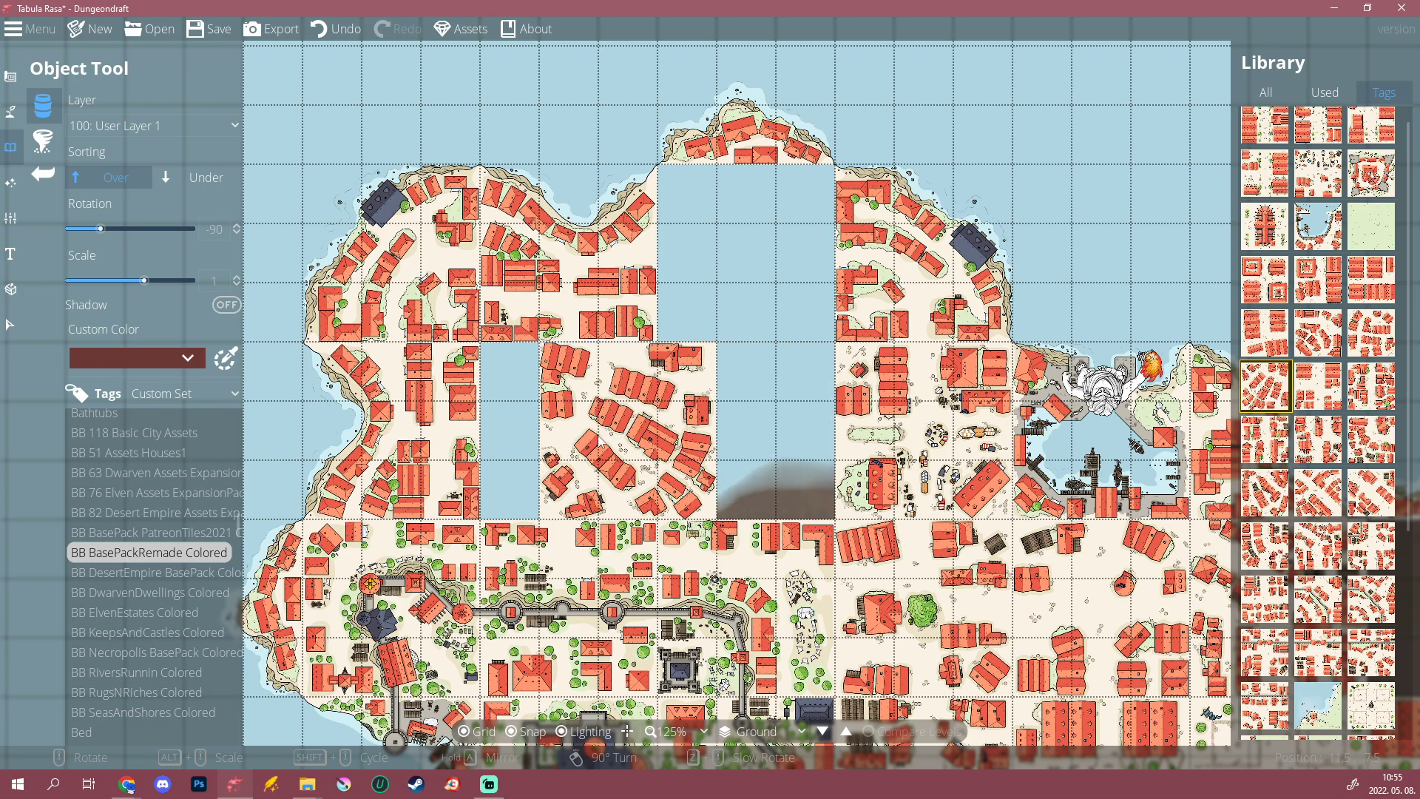
# Step: Try a BB BasePackRemade Houses5 tile, rotated 90°, in the gap below the northernmost coast tile and undo its placement
pyautogui.moveTo(1372, 336)
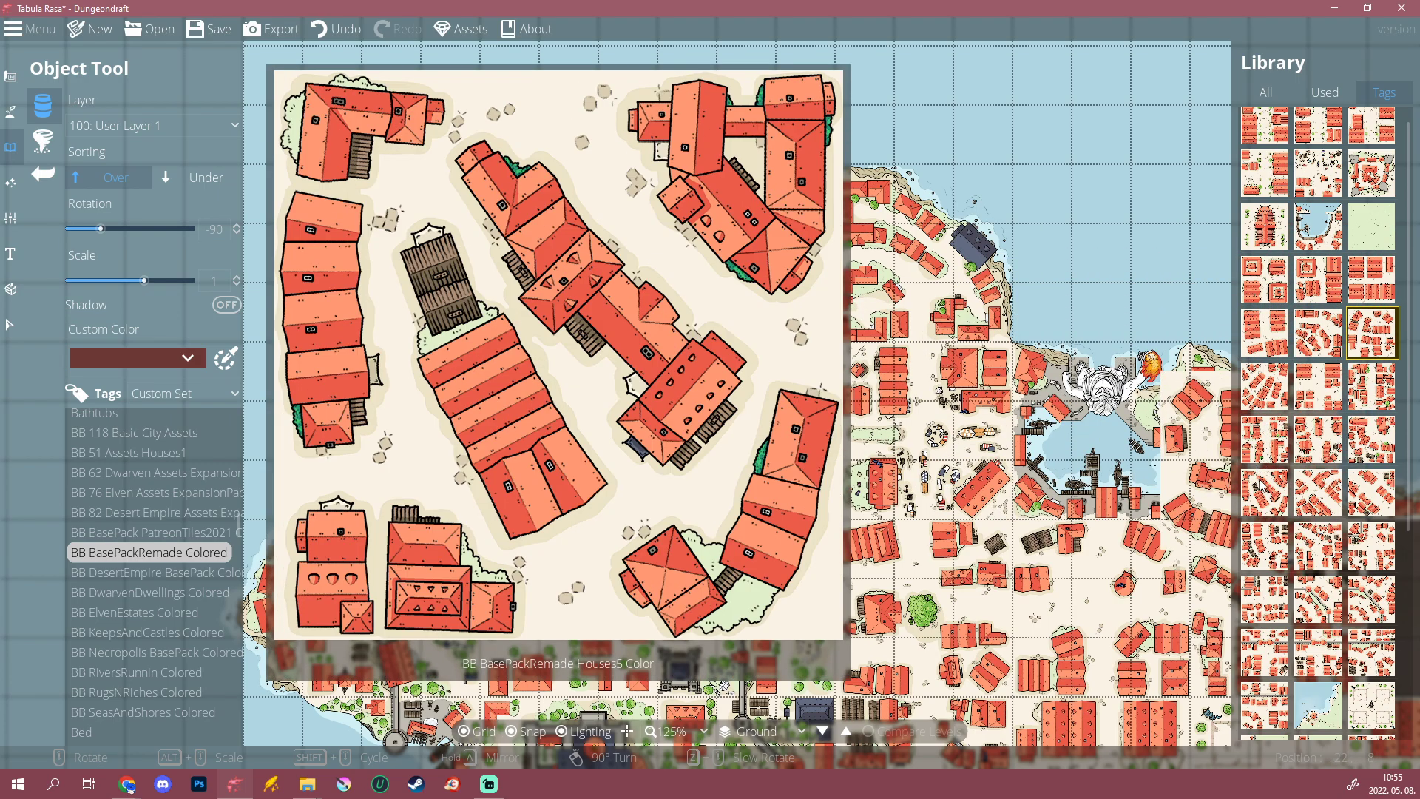
pyautogui.click(1265, 492)
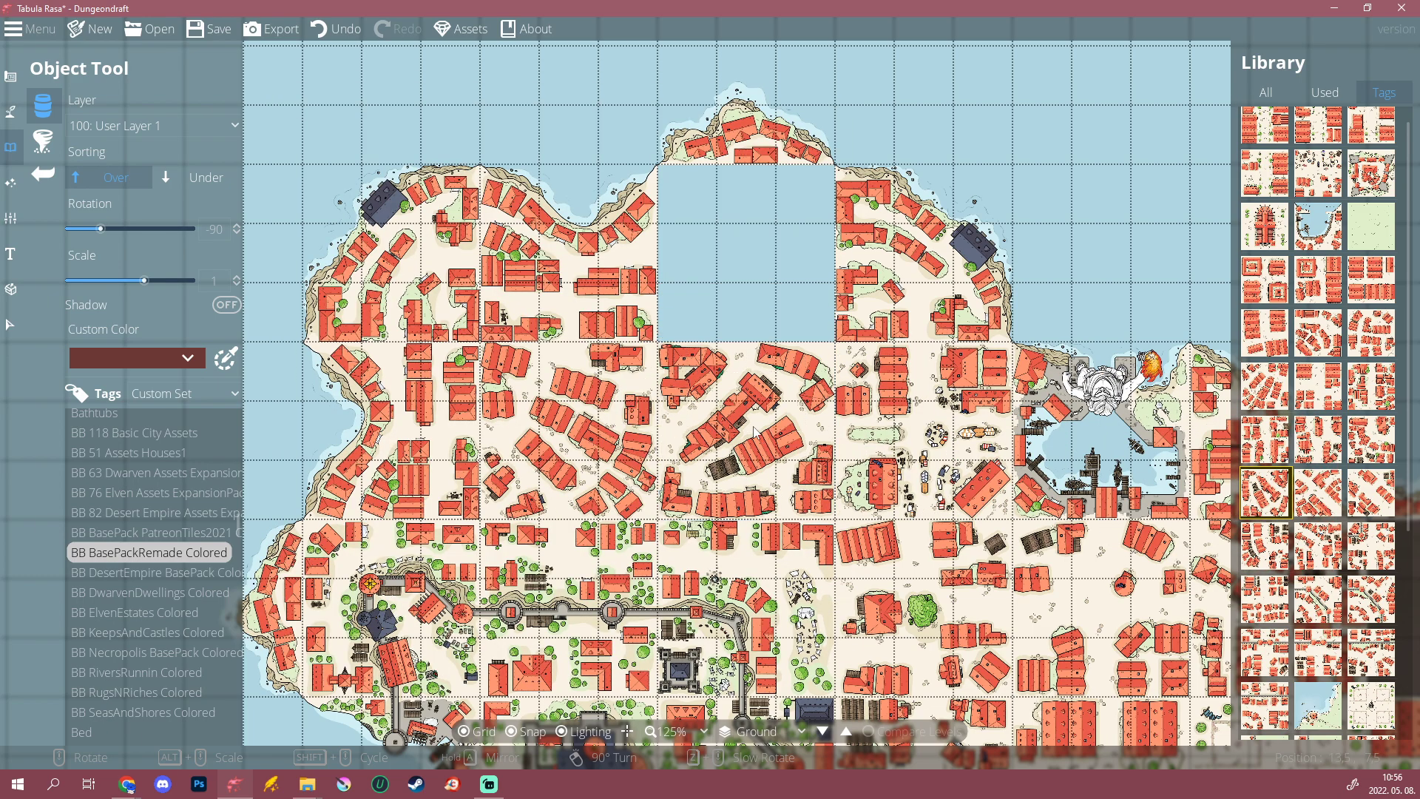
pyautogui.rightClick(754, 432)
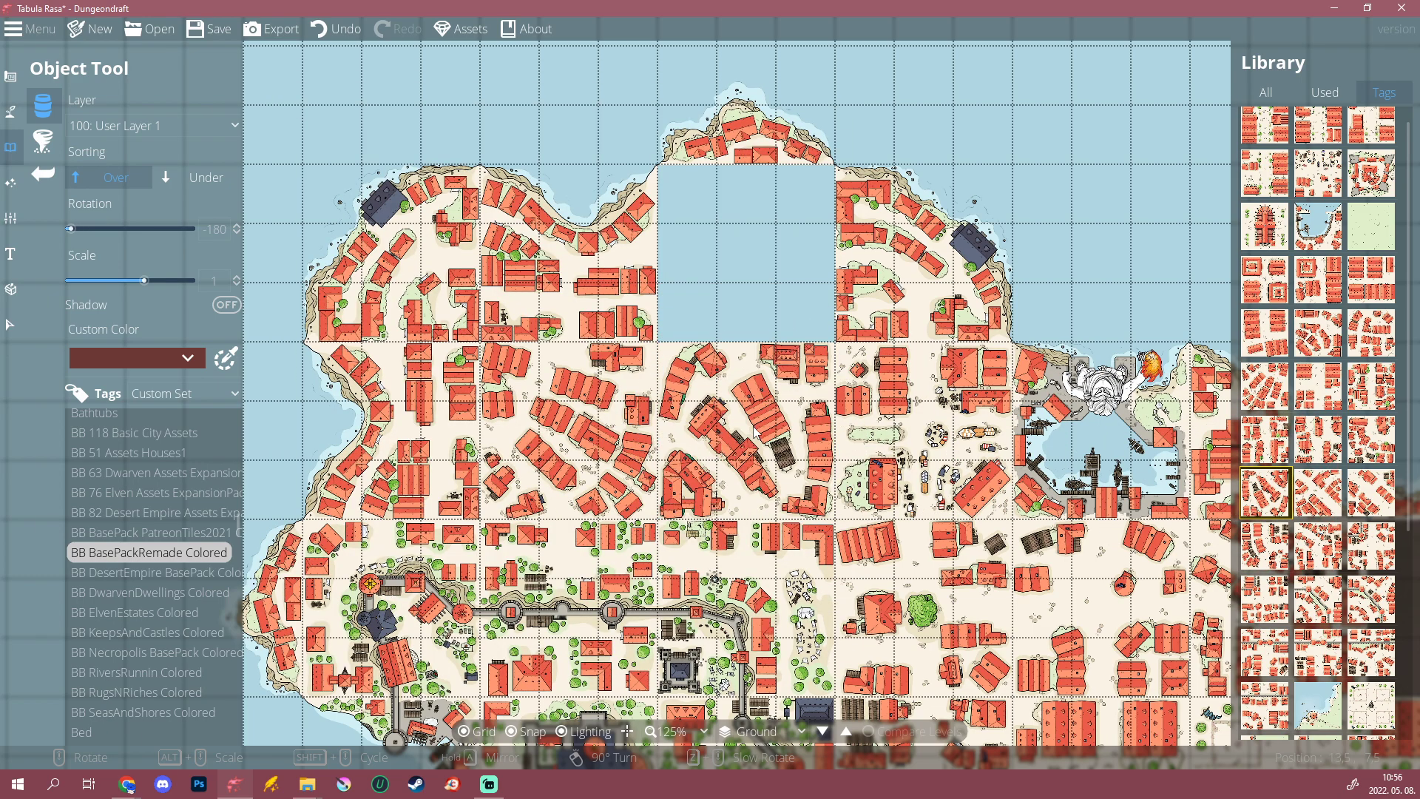
pyautogui.rightClick(743, 251)
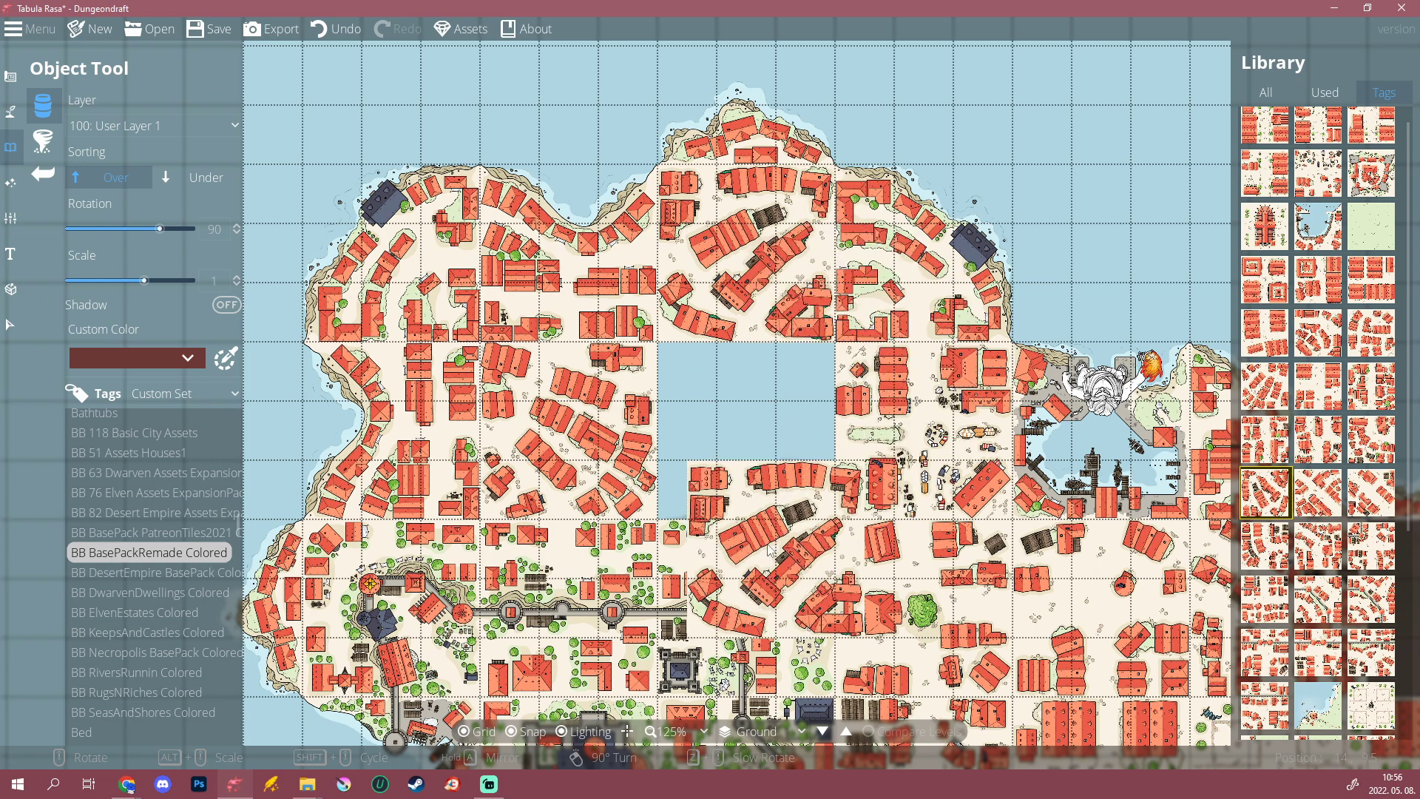
pyautogui.hotkey('ctrl', 'z')
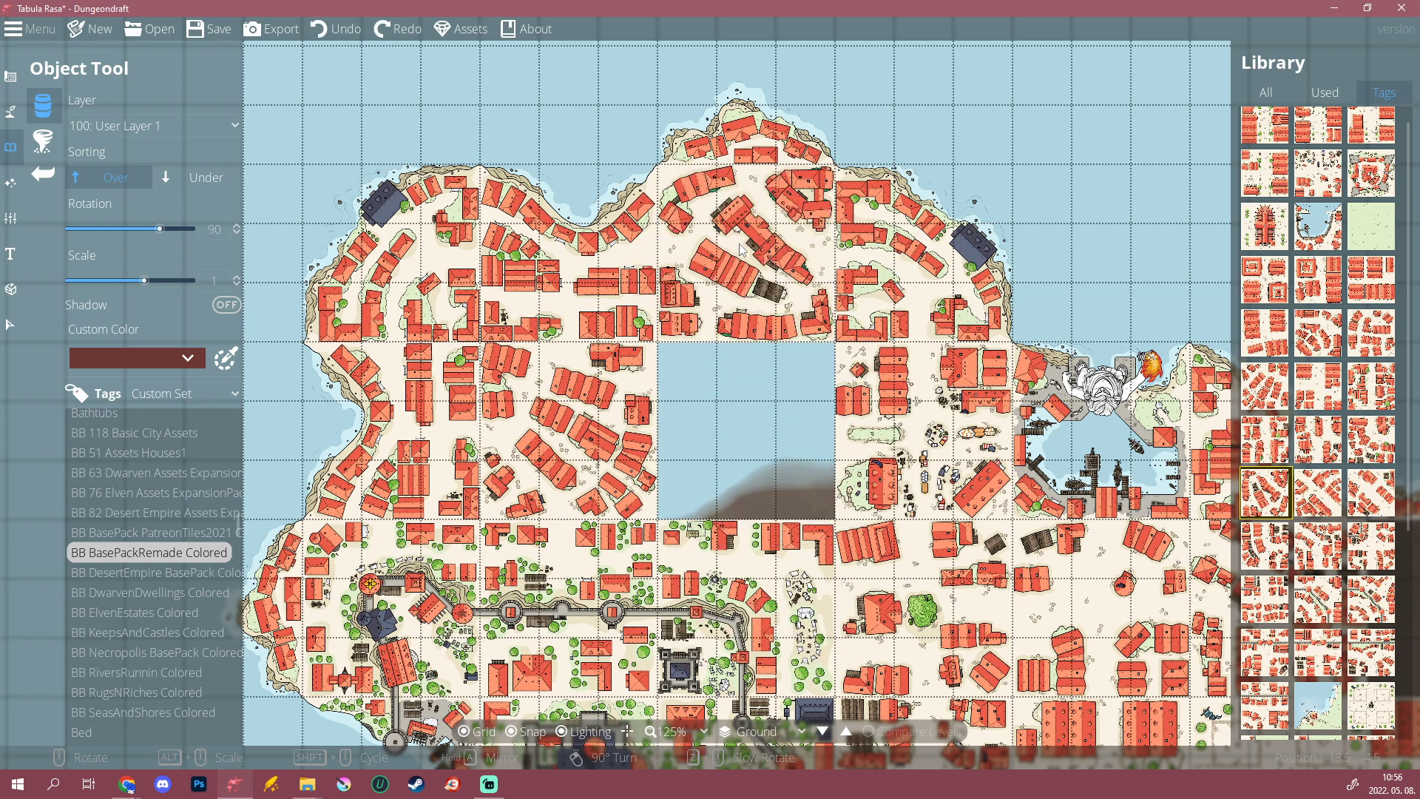
# Step: Place the Houses5 tile below the northernmost coast tile and a different house tile in the remaining water gap north of the castle, both rotated 90°
pyautogui.click(742, 249)
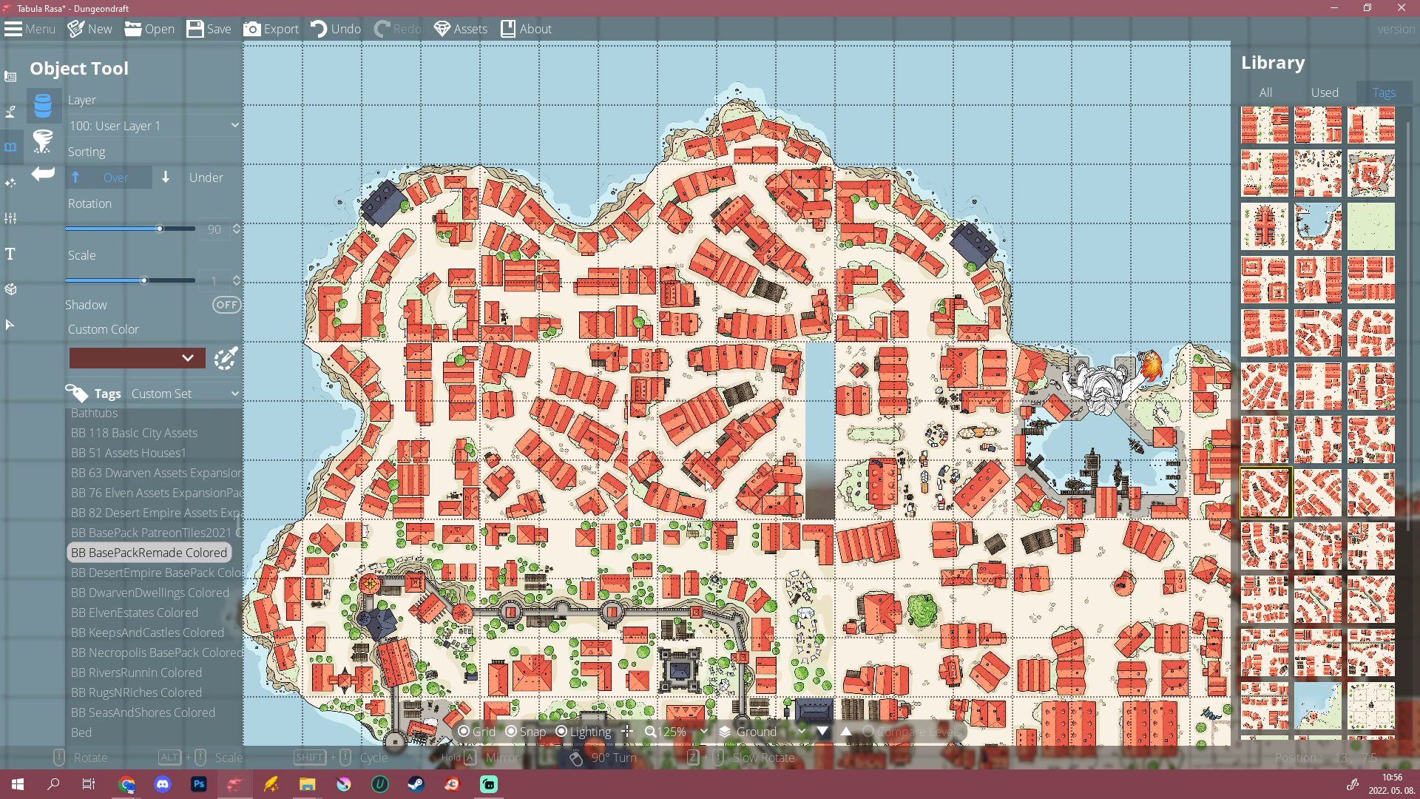
pyautogui.moveTo(731, 605); pyautogui.dragTo(718, 535)
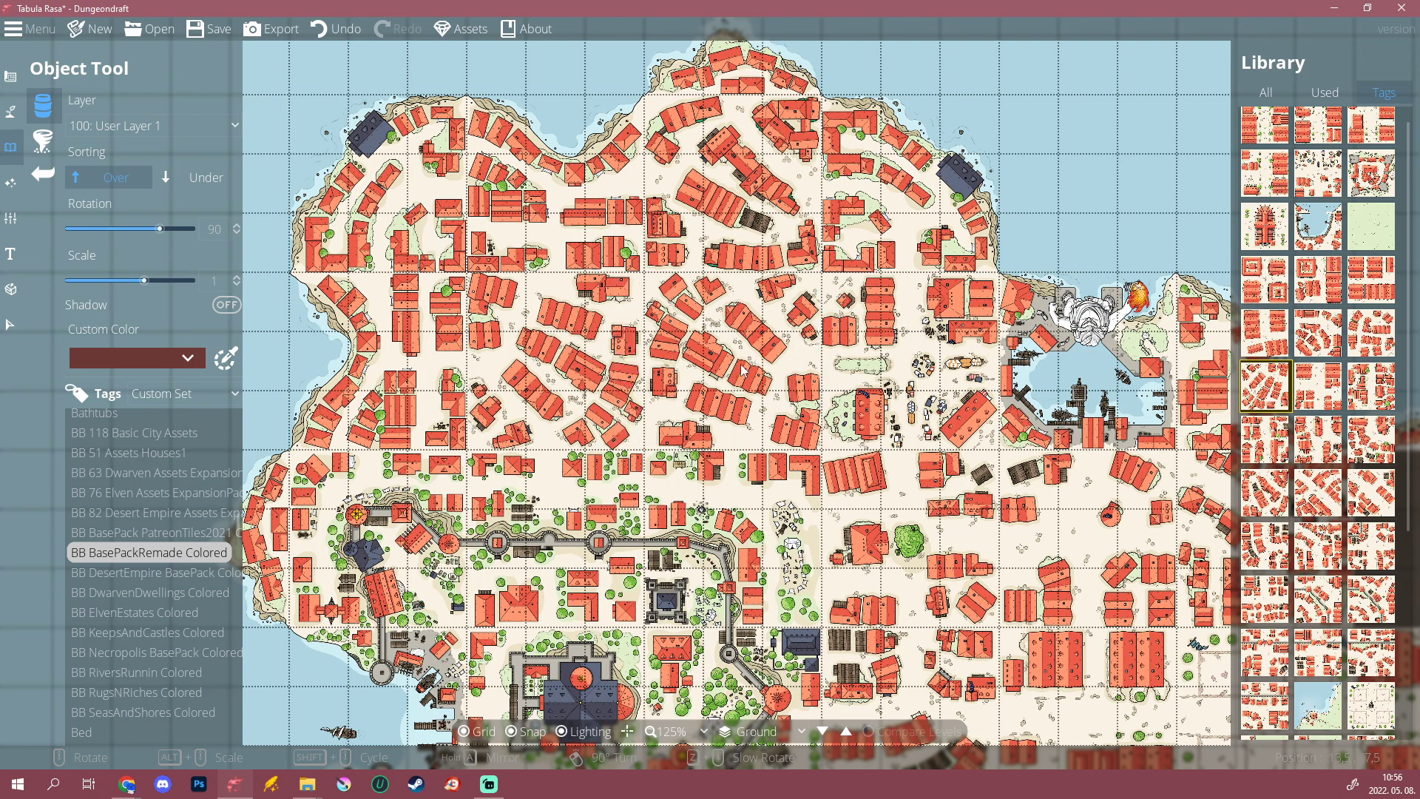
pyautogui.click(1265, 492)
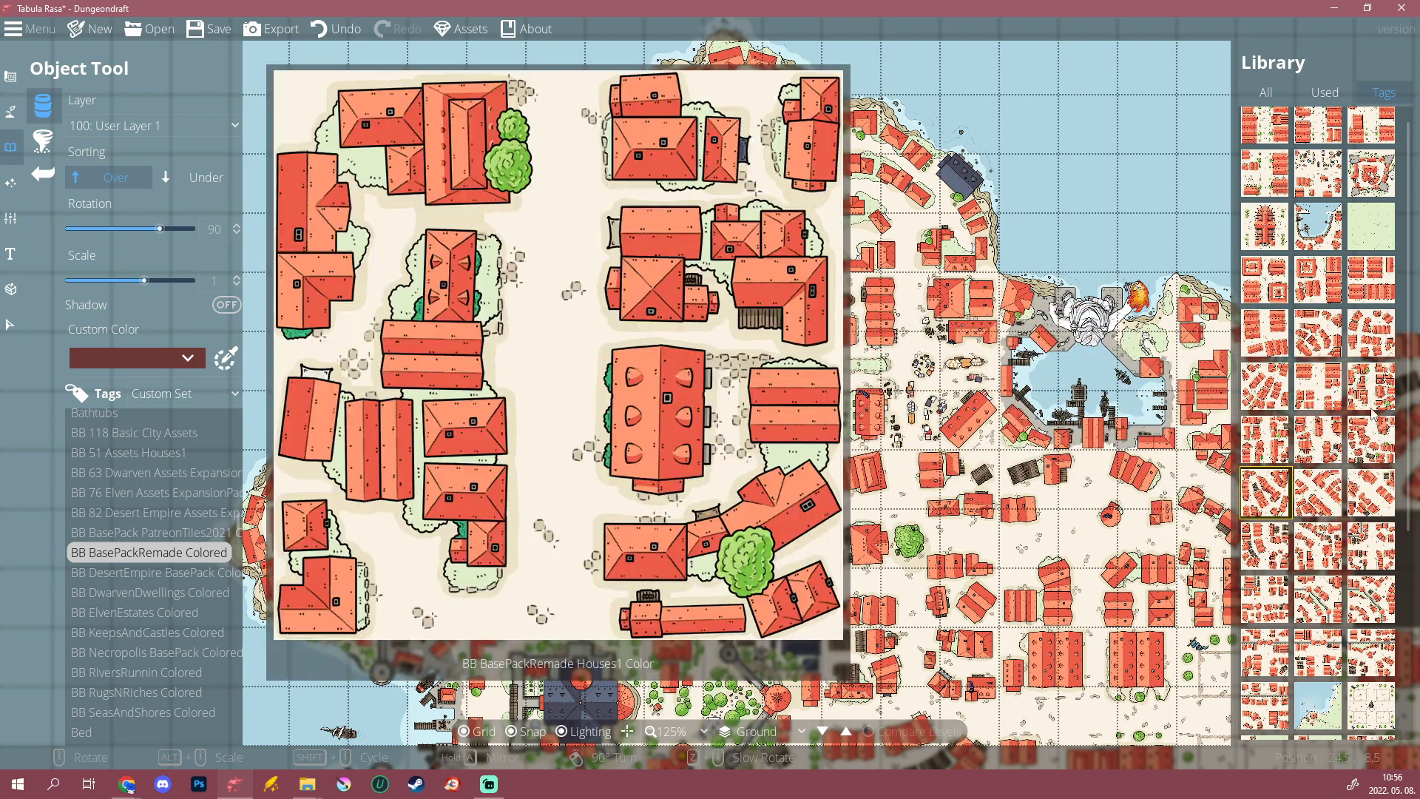
pyautogui.click(1370, 440)
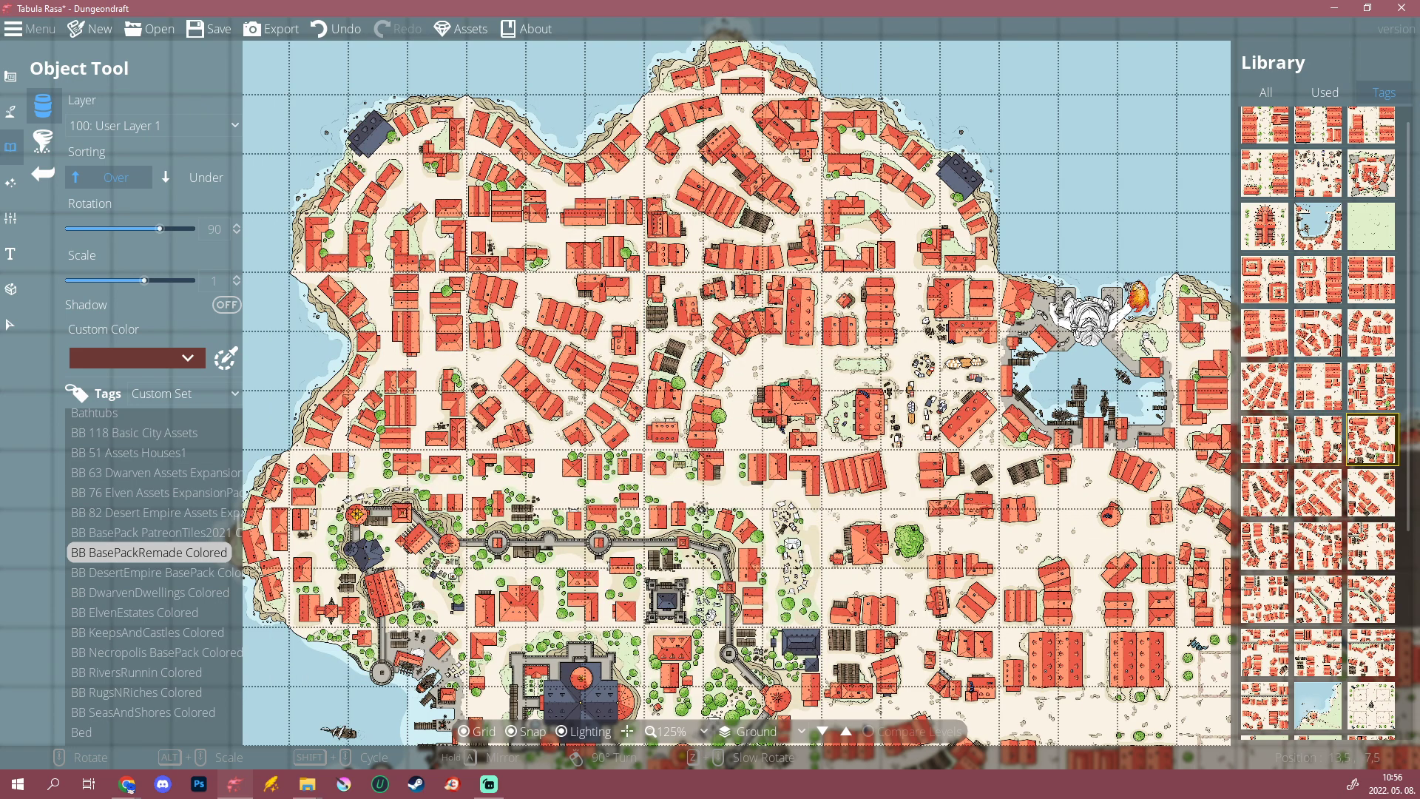
pyautogui.scroll(-6, 734, 369)
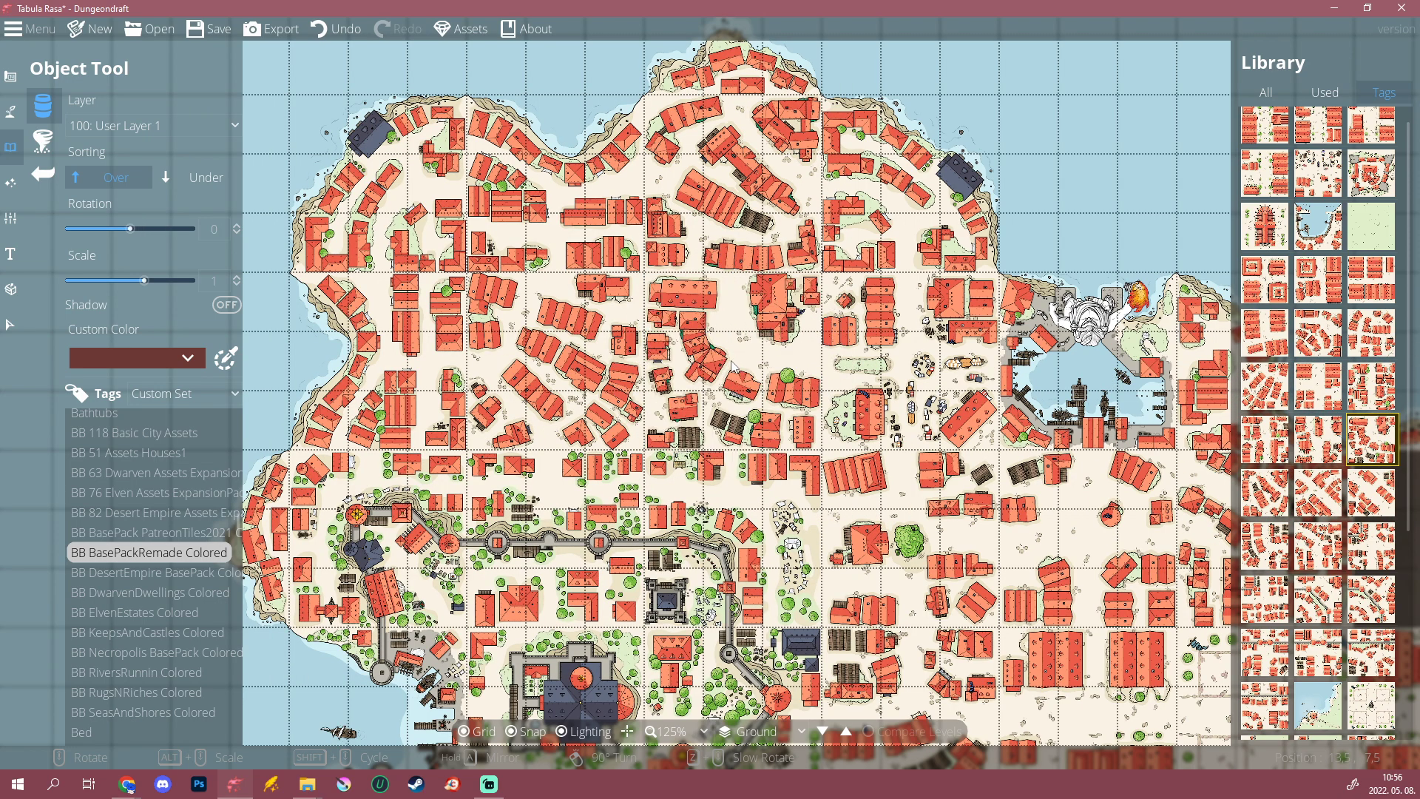
pyautogui.scroll(-6, 731, 364)
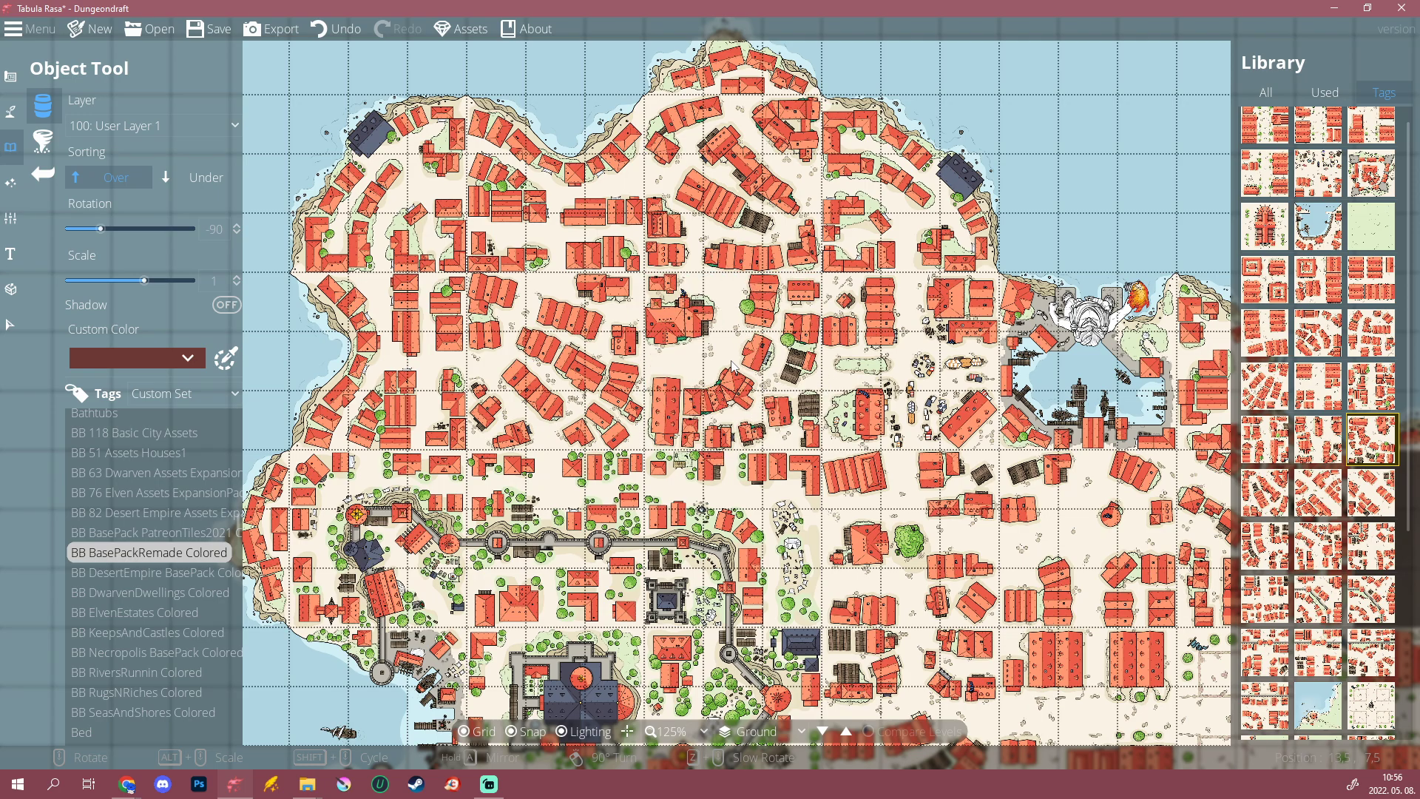
pyautogui.scroll(-4, 733, 366)
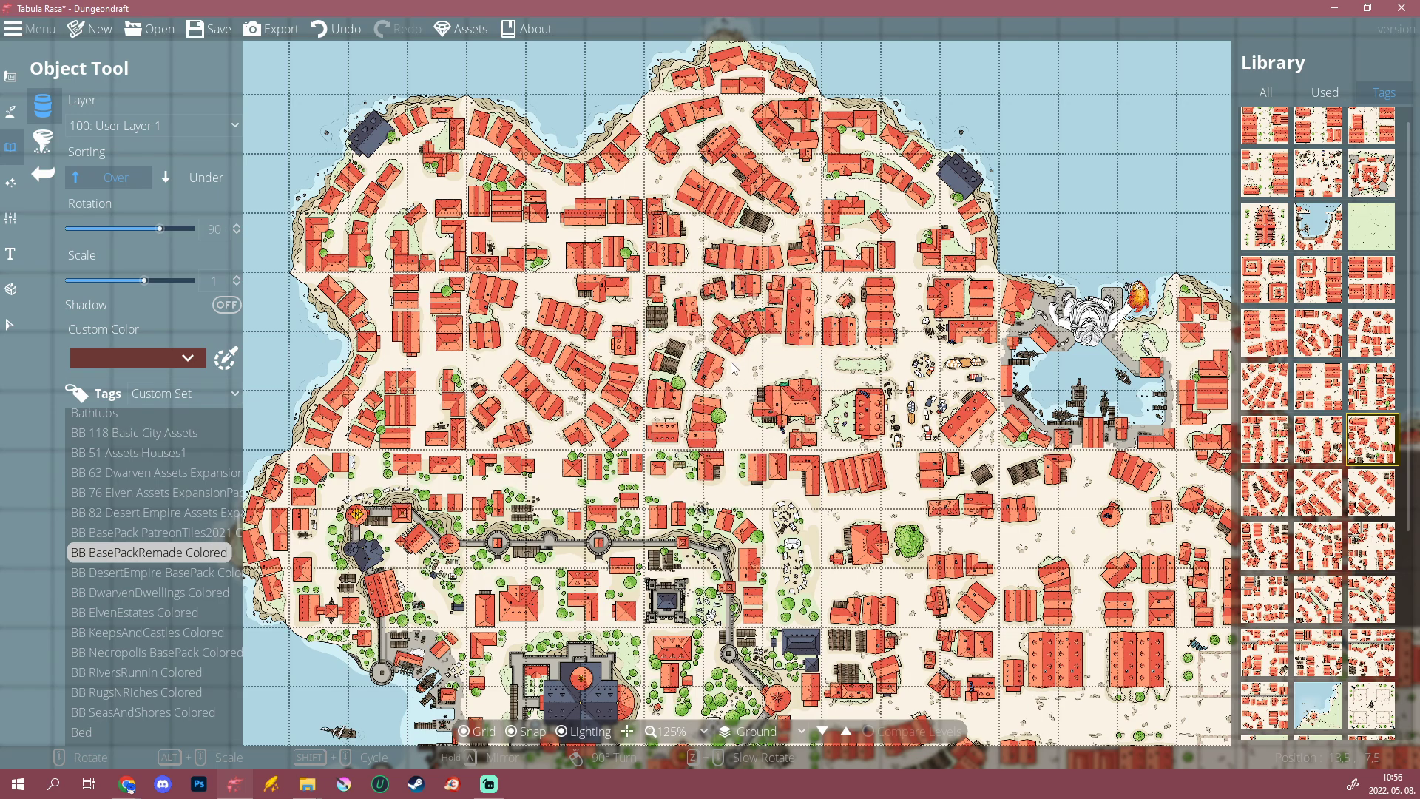
pyautogui.scroll(-6, 735, 368)
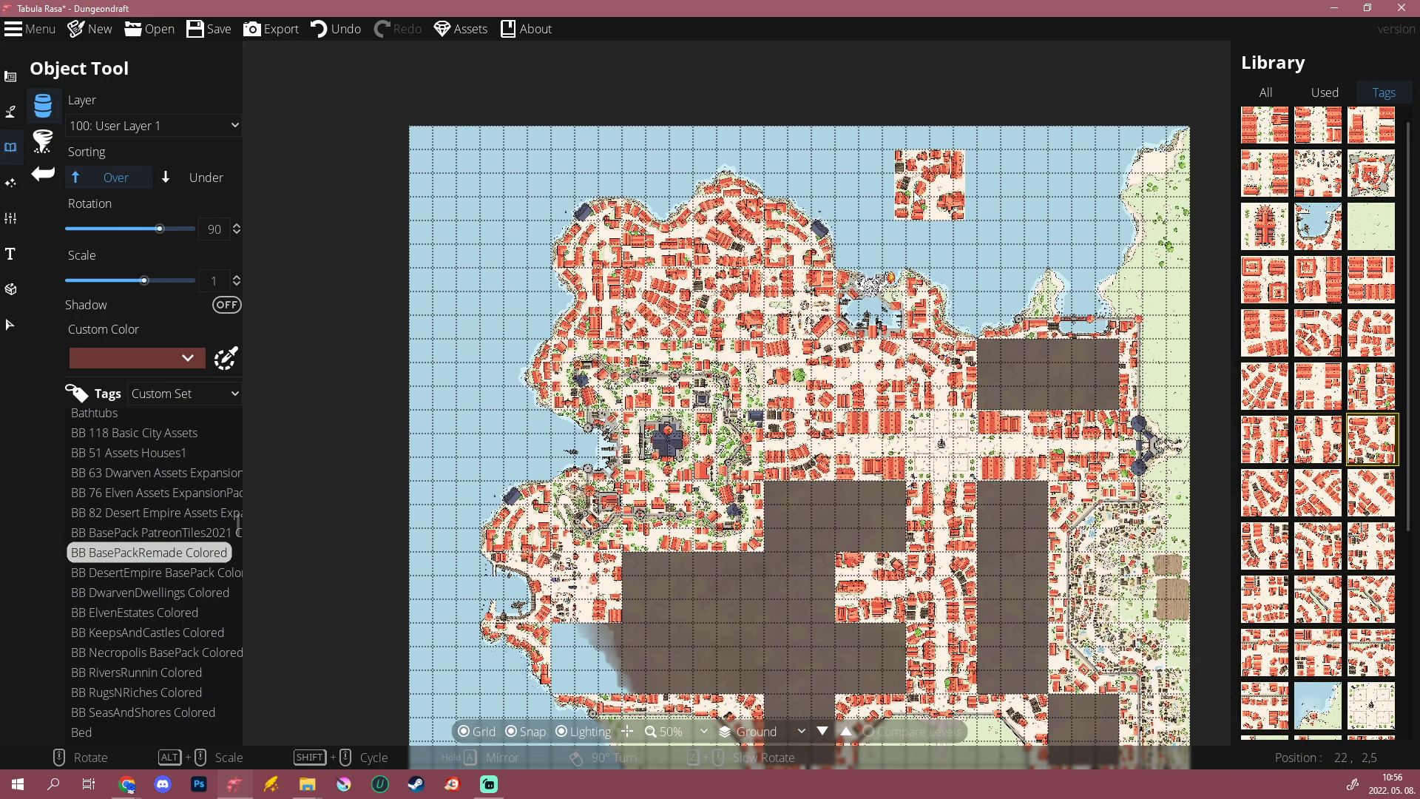
# Step: Place a BB BasePackRemade Houses11 tile, rotated -180°, in the gap immediately northeast of the main square
pyautogui.scroll(2, 878, 217)
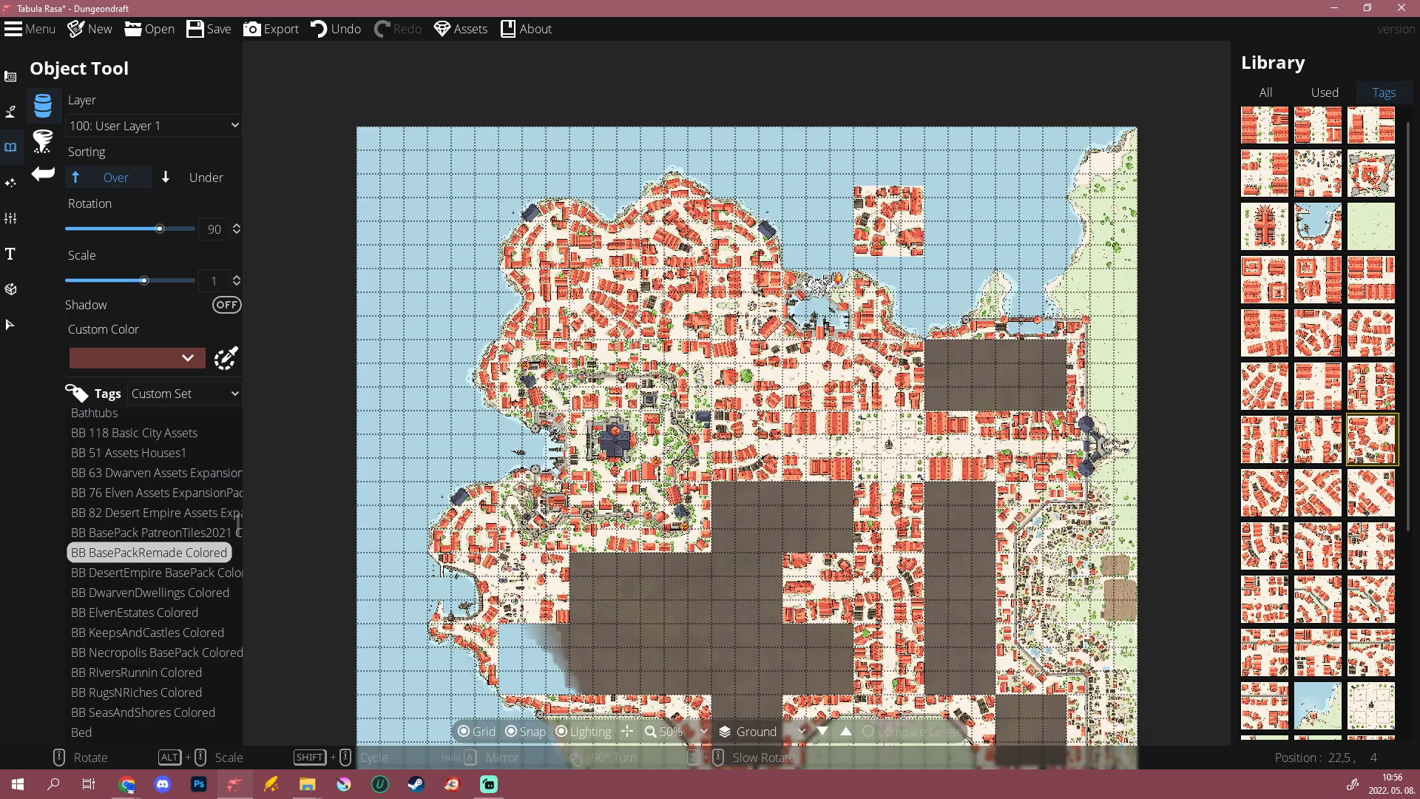
pyautogui.moveTo(917, 277); pyautogui.dragTo(826, 335)
pyautogui.scroll(-1, 879, 173)
pyautogui.scroll(1, 877, 253)
pyautogui.scroll(2, 975, 305)
pyautogui.scroll(4, 858, 304)
pyautogui.scroll(1, 880, 307)
pyautogui.moveTo(792, 499)
pyautogui.mouseDown()
pyautogui.moveTo(824, 450)
pyautogui.moveTo(791, 405)
pyautogui.moveTo(803, 493)
pyautogui.mouseUp()
pyautogui.scroll(1, 790, 405)
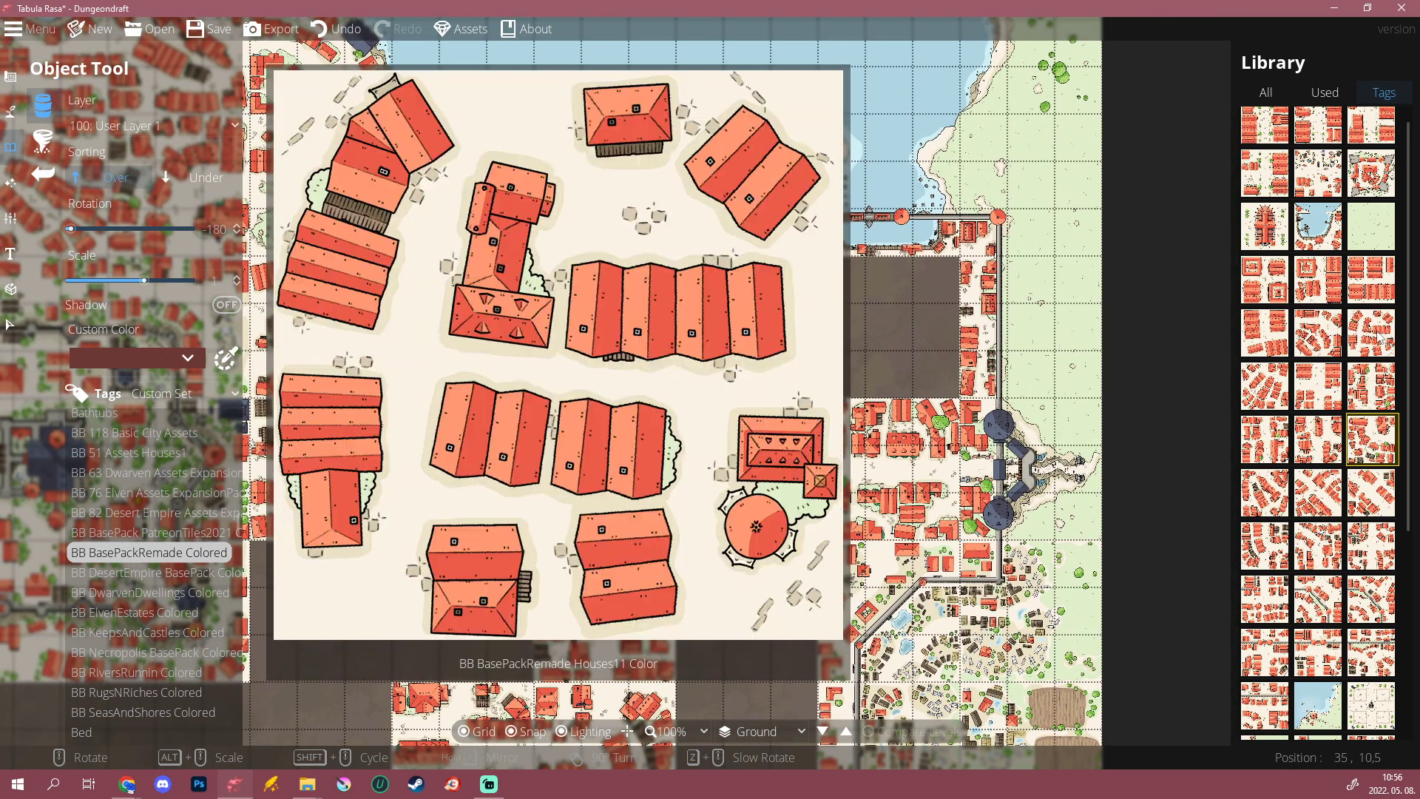
pyautogui.click(1379, 338)
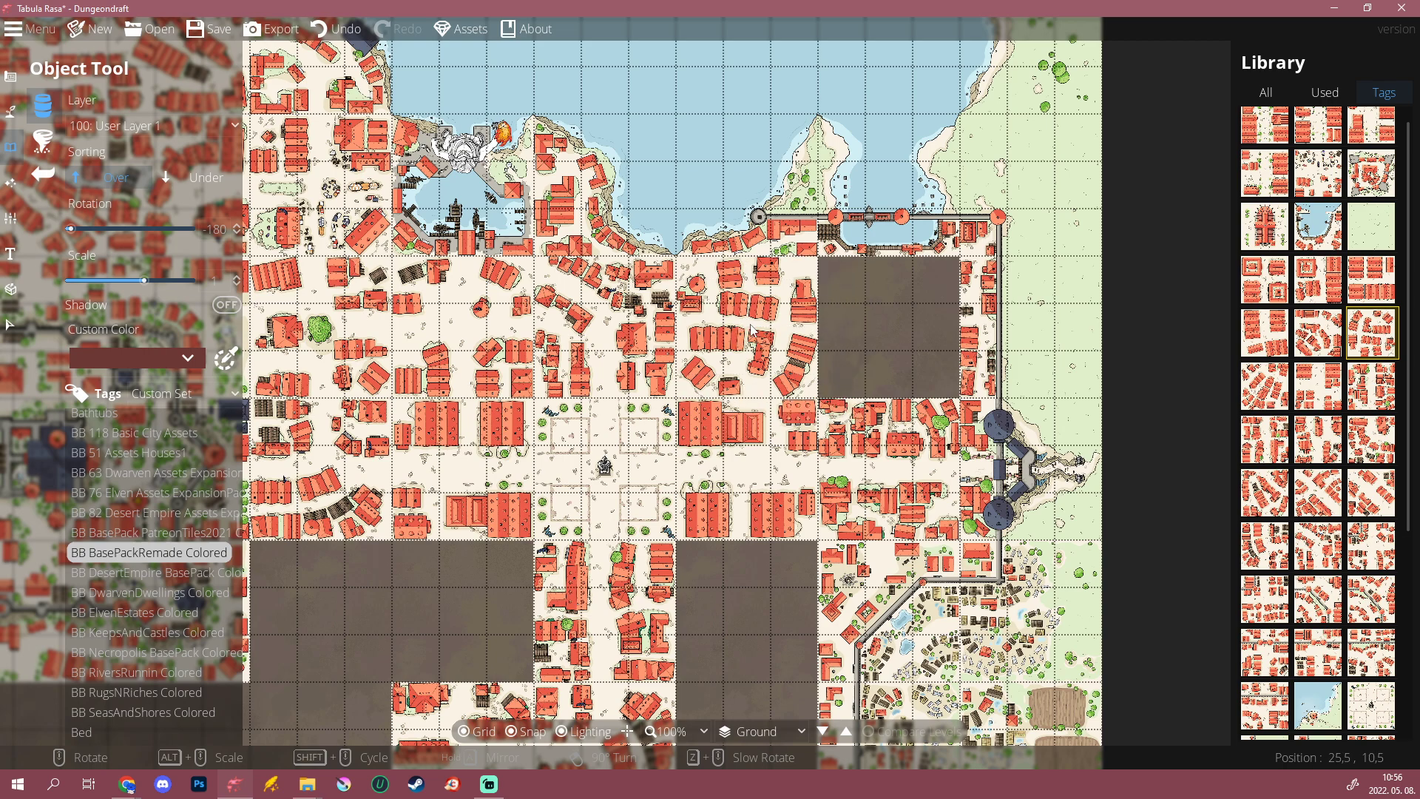
pyautogui.click(751, 331)
# Step: Try a second Houses11 tile, rotated 90°, in the gap beside the eastern city wall and undo its placement
pyautogui.scroll(-6, 908, 331)
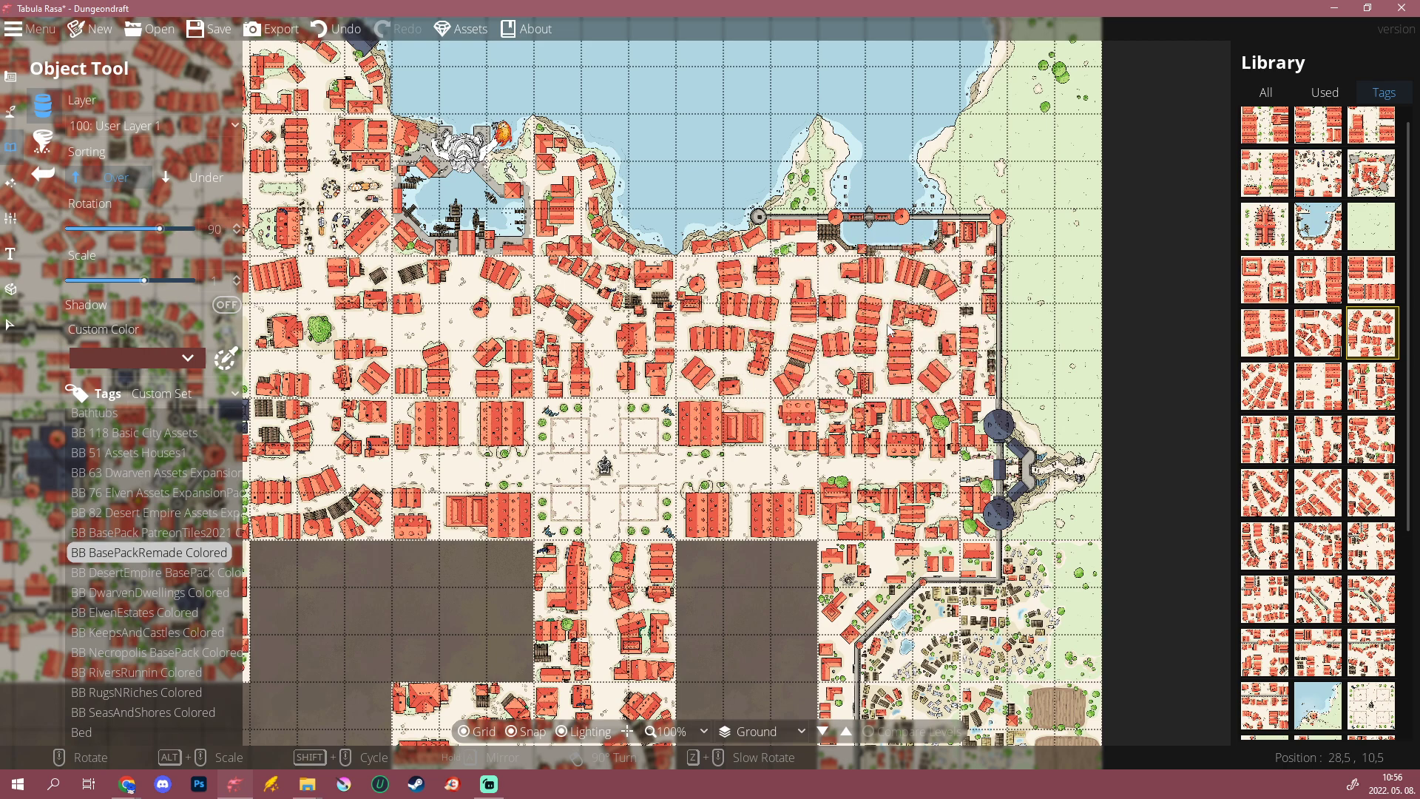
pyautogui.scroll(-5, 1112, 277)
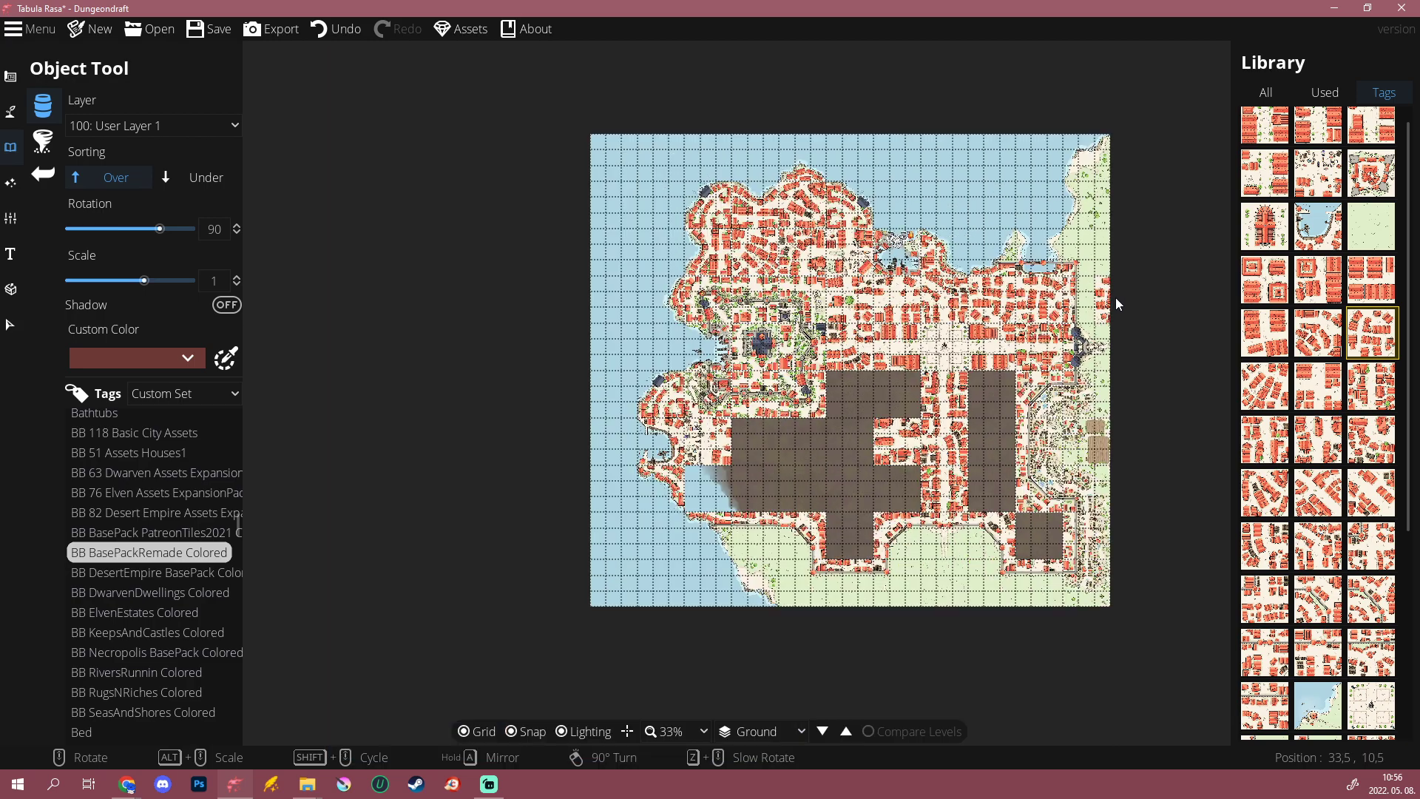
pyautogui.scroll(5, 841, 386)
pyautogui.hotkey('ctrl', 'z')
pyautogui.scroll(1, 729, 357)
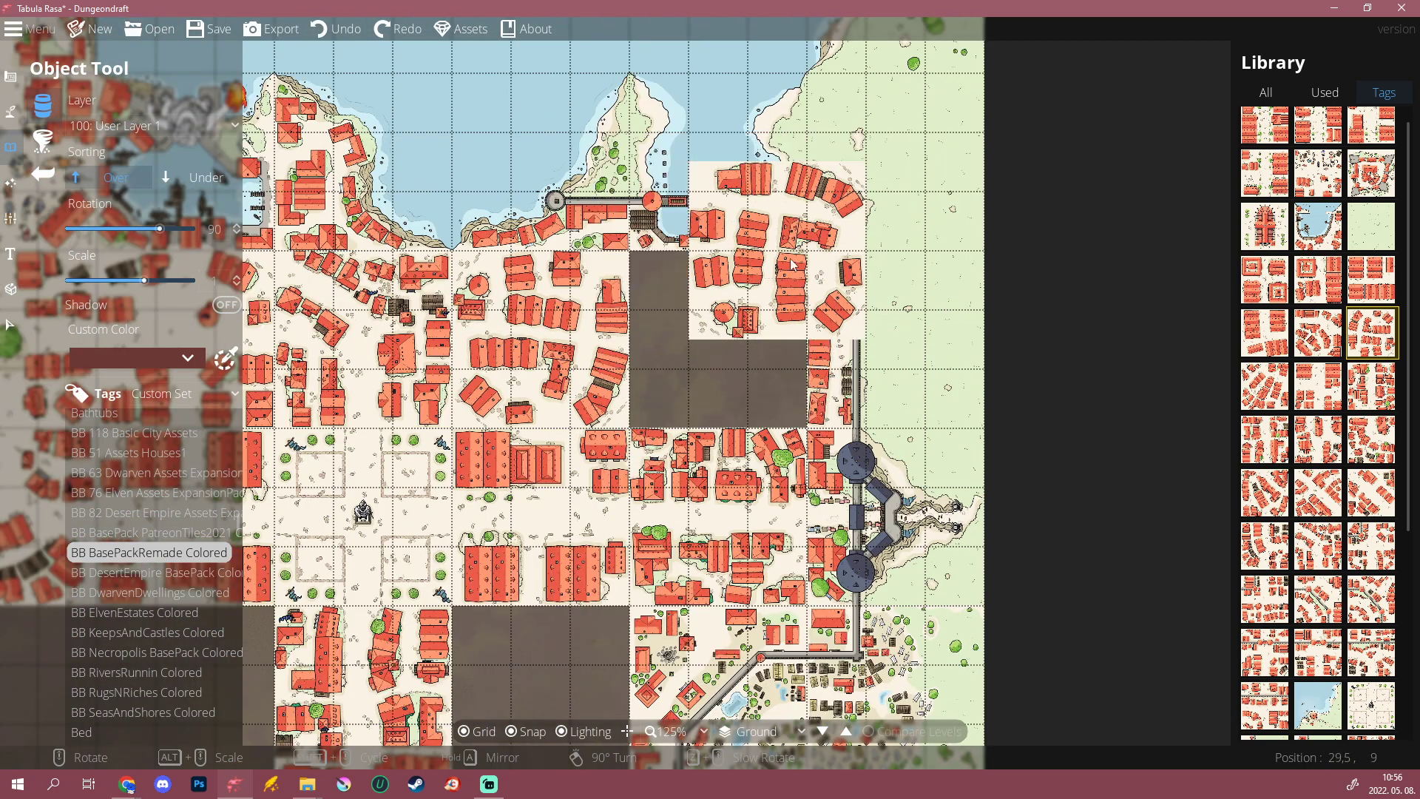
# Step: Fill the gap beside the eastern city wall, below the small walled harbour, with a BB BasePackRemade Houses8 tile at 0° rotation
pyautogui.moveTo(1301, 409)
pyautogui.scroll(-2, 1300, 409)
pyautogui.moveTo(1269, 473)
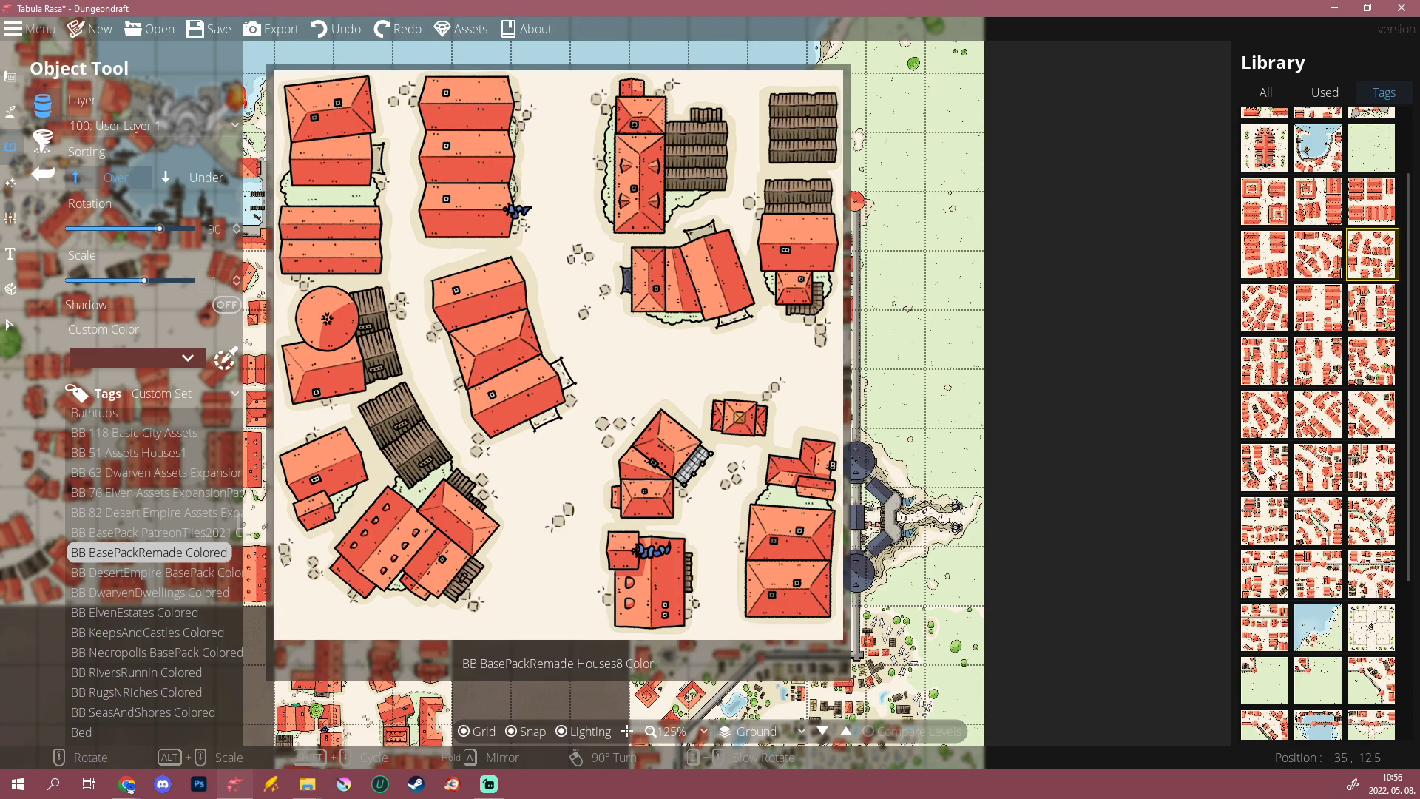
pyautogui.click(1266, 469)
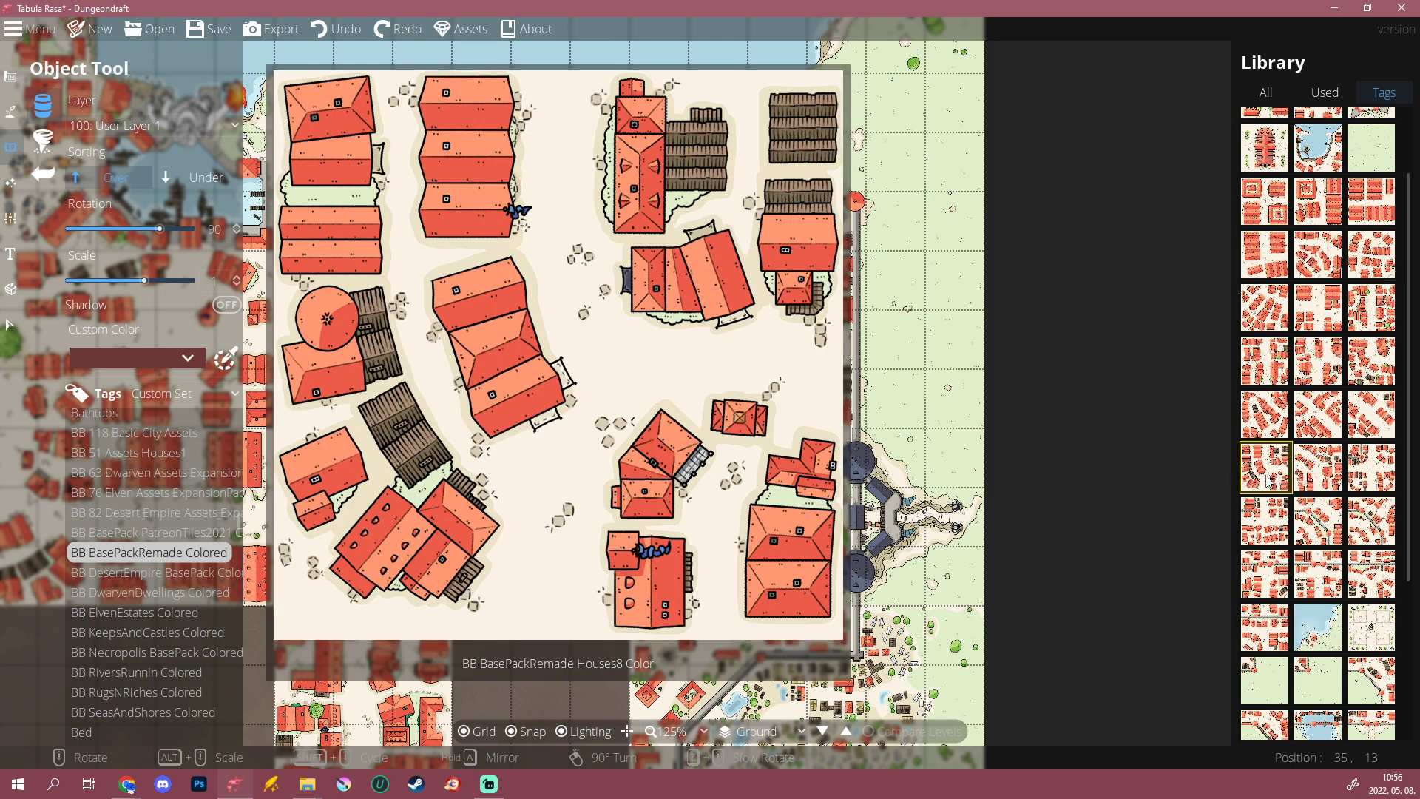
pyautogui.scroll(-6, 724, 352)
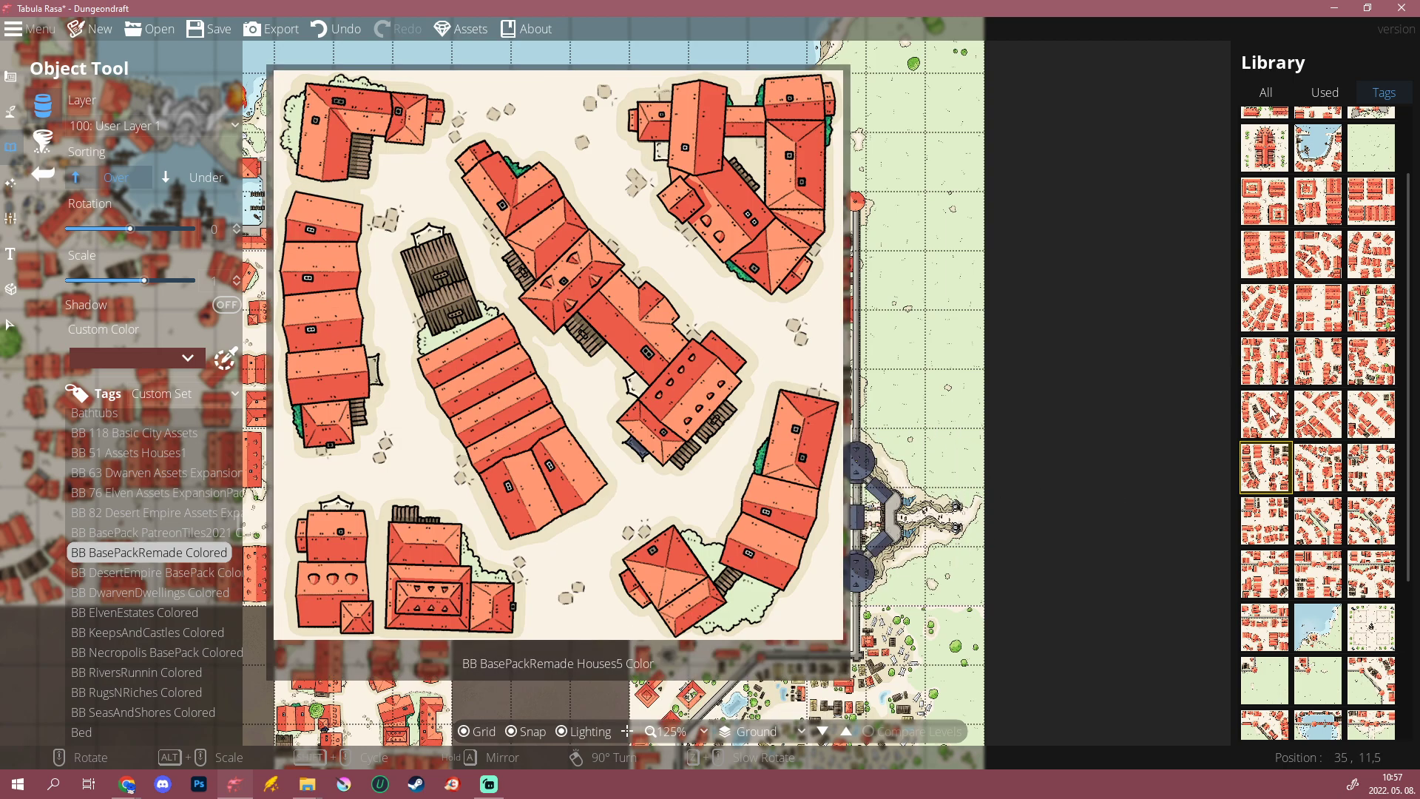
pyautogui.moveTo(1319, 412)
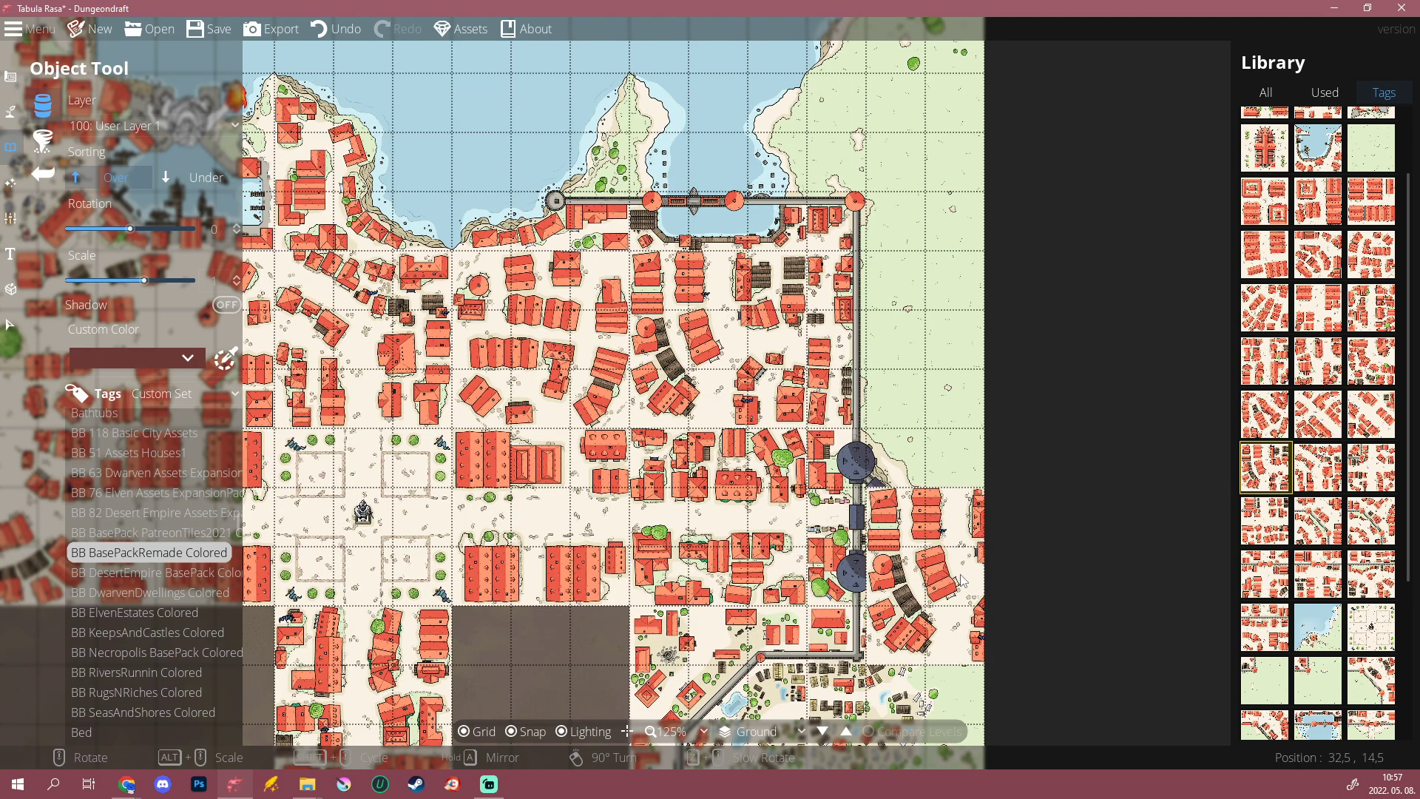
# Step: Try the Houses8 tile at -90° and -135° rotation on the avenue just west of the eastern gate
pyautogui.scroll(-2, 710, 521)
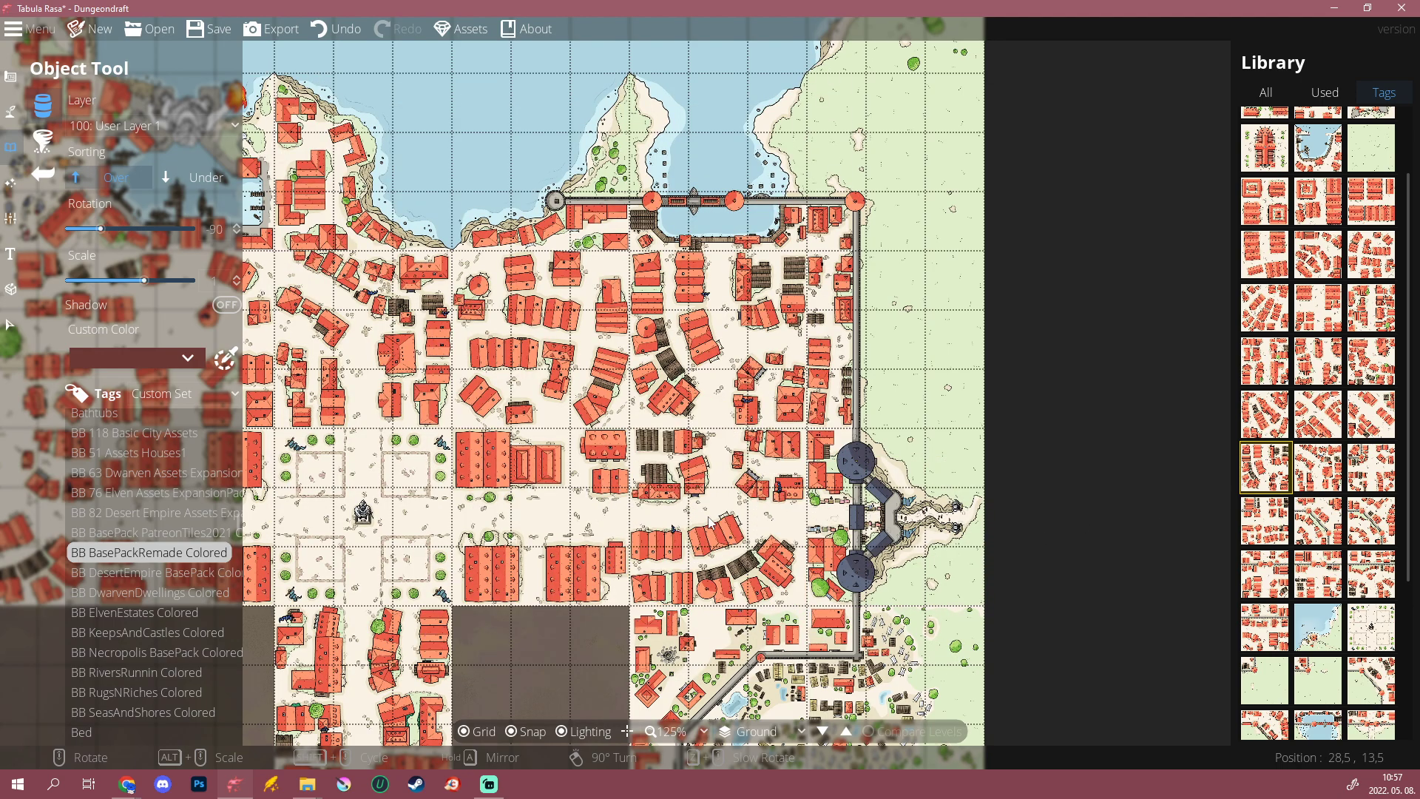
pyautogui.scroll(-3, 1068, 269)
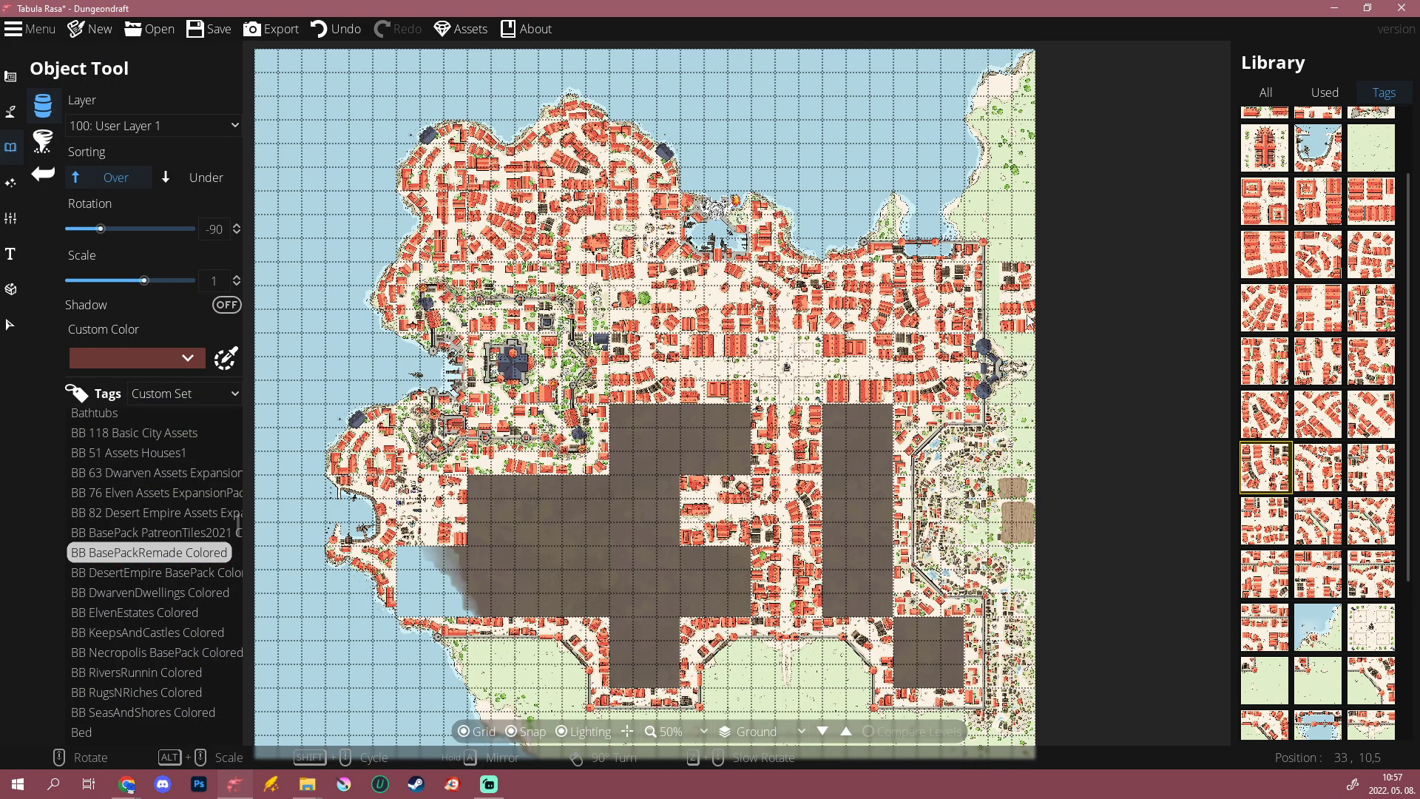
pyautogui.scroll(2, 1034, 316)
pyautogui.scroll(4, 846, 416)
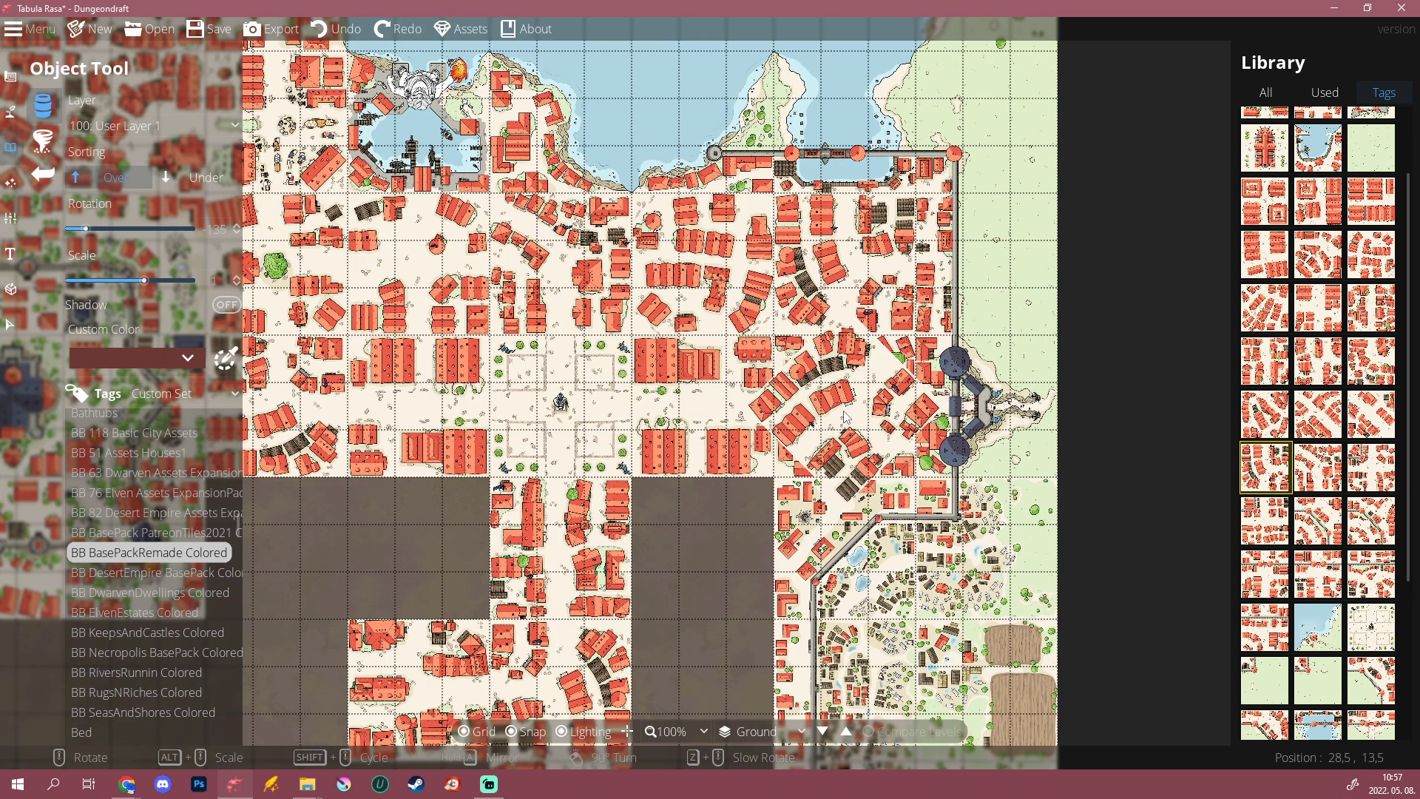
pyautogui.click(892, 414)
# Step: Cover the avenue section just inside the eastern gate with an open square tile of scattered buildings, rotated -180°
pyautogui.moveTo(1286, 570)
pyautogui.scroll(-4, 1287, 571)
pyautogui.click(1266, 657)
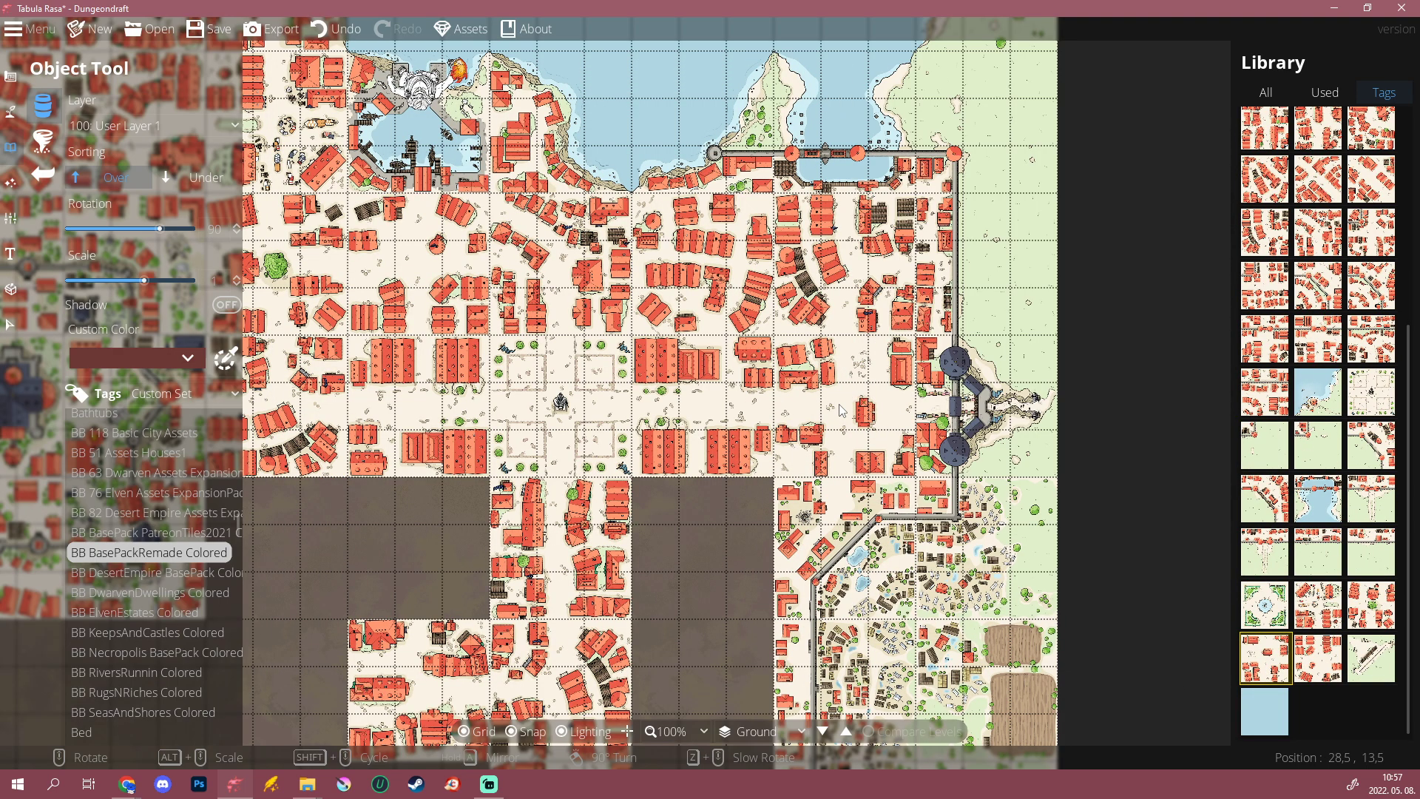
pyautogui.scroll(2, 841, 409)
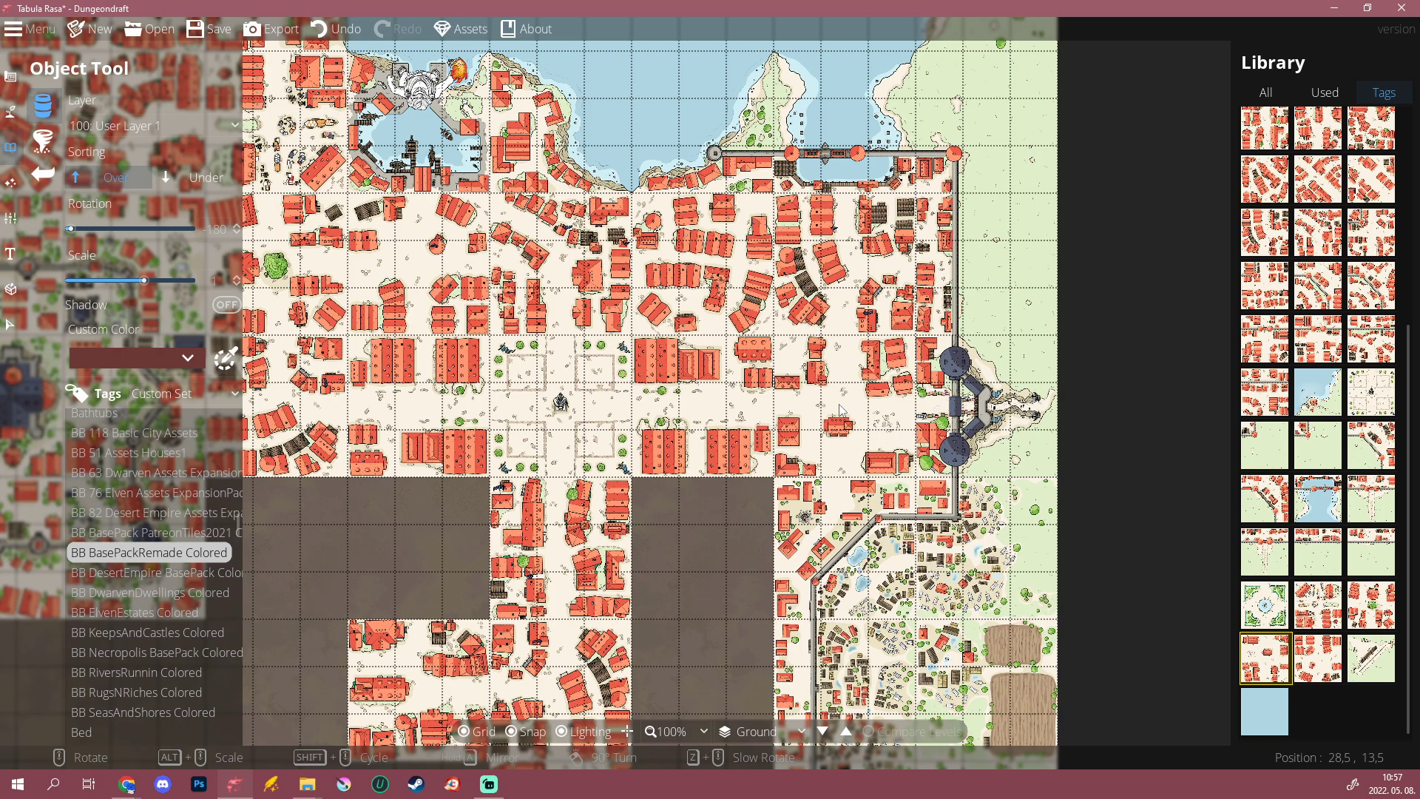
# Step: Hide the grid and examine the overall city layout and its remaining gaps
pyautogui.scroll(-5, 840, 409)
pyautogui.scroll(2, 770, 494)
pyautogui.scroll(-2, 770, 497)
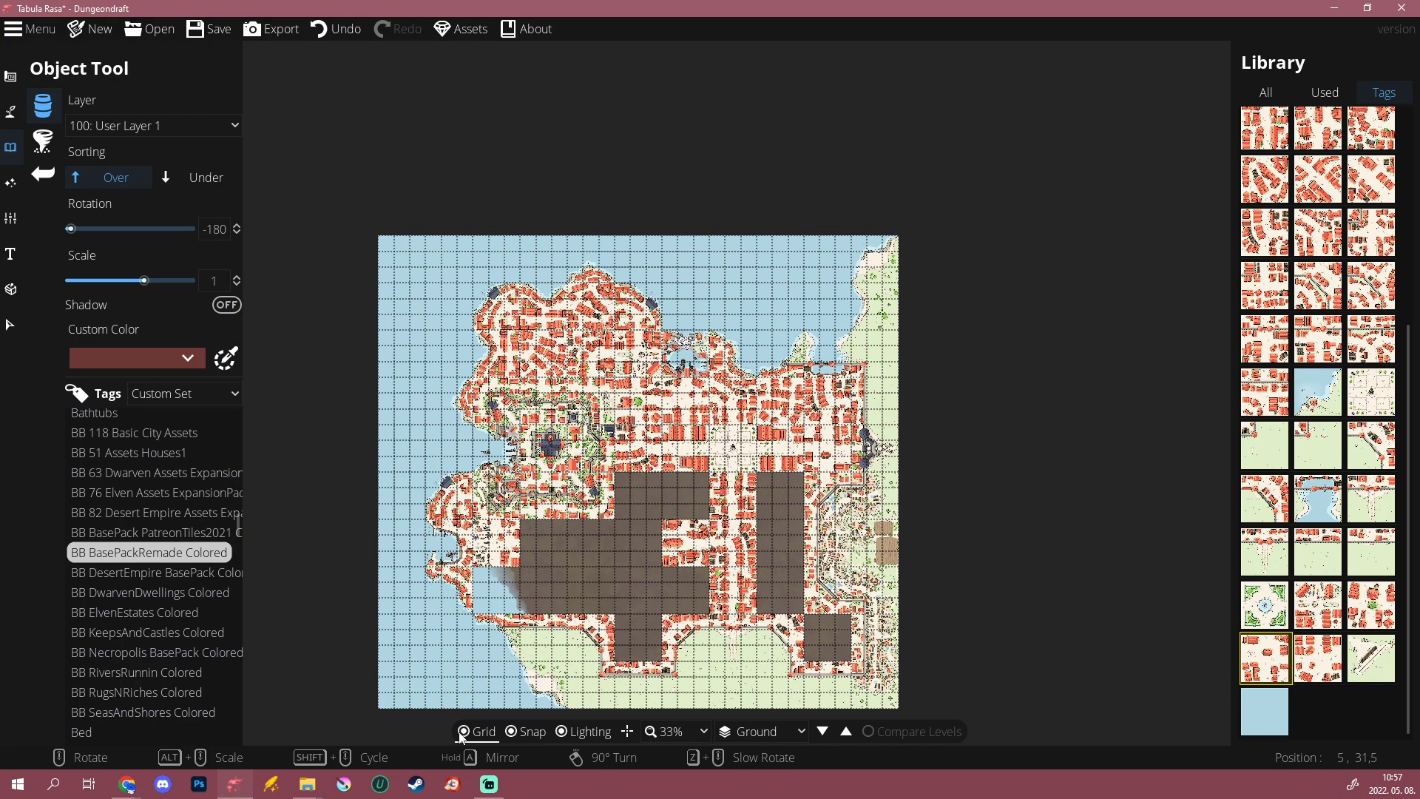
pyautogui.click(462, 733)
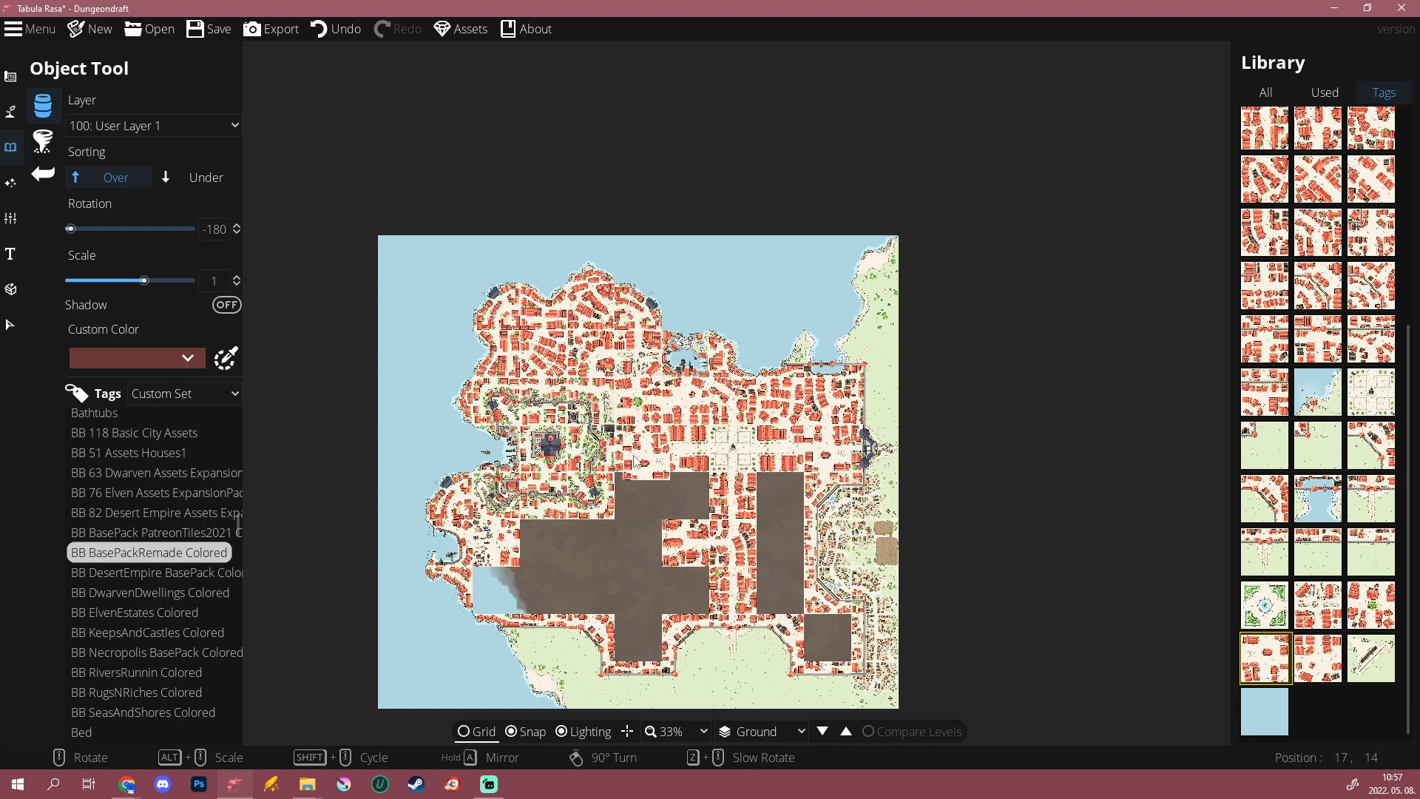
pyautogui.scroll(1, 648, 579)
pyautogui.scroll(1, 648, 579)
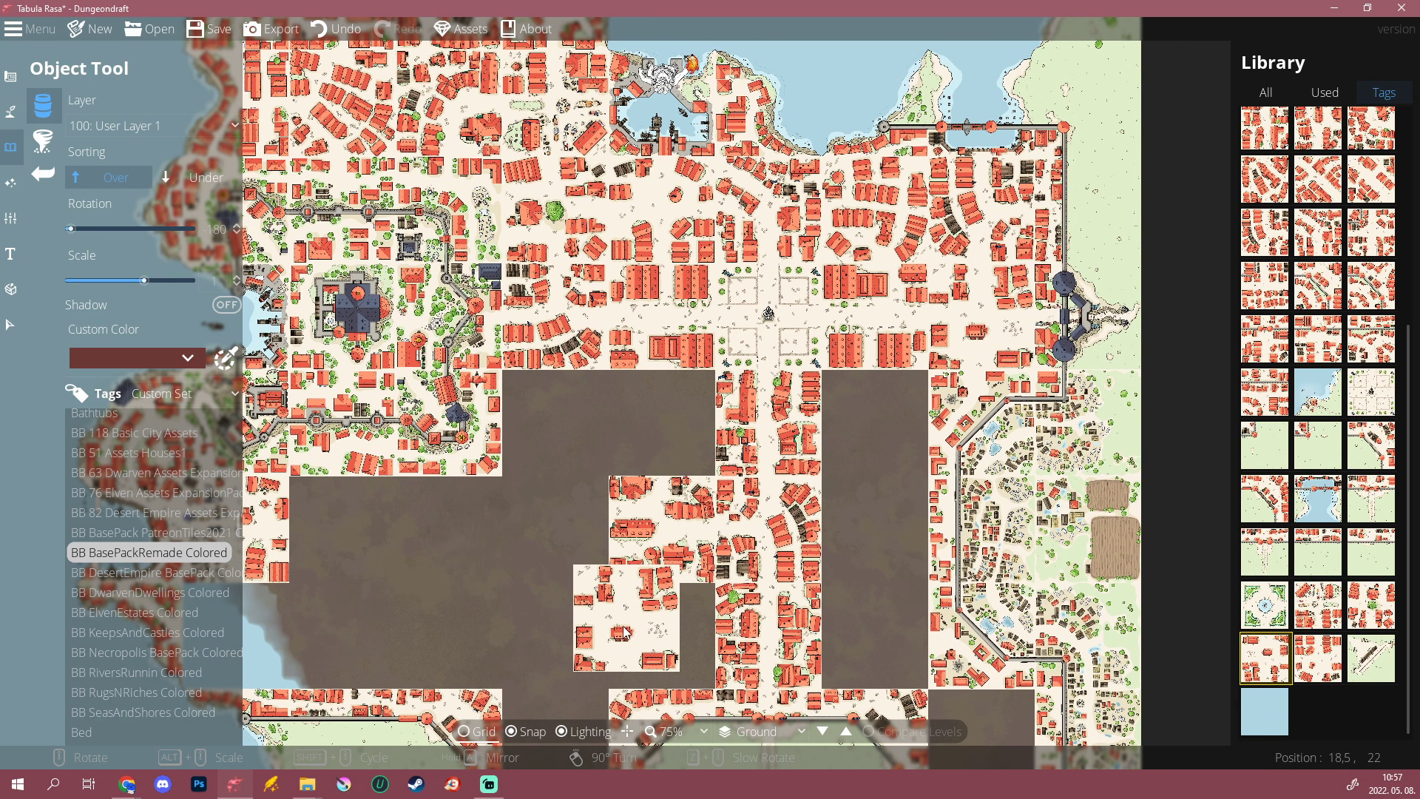
# Step: Place a BB BasePackRemade house tile with curved building rows, rotated -180°, over the avenue section immediately west of the main square
pyautogui.moveTo(1326, 275)
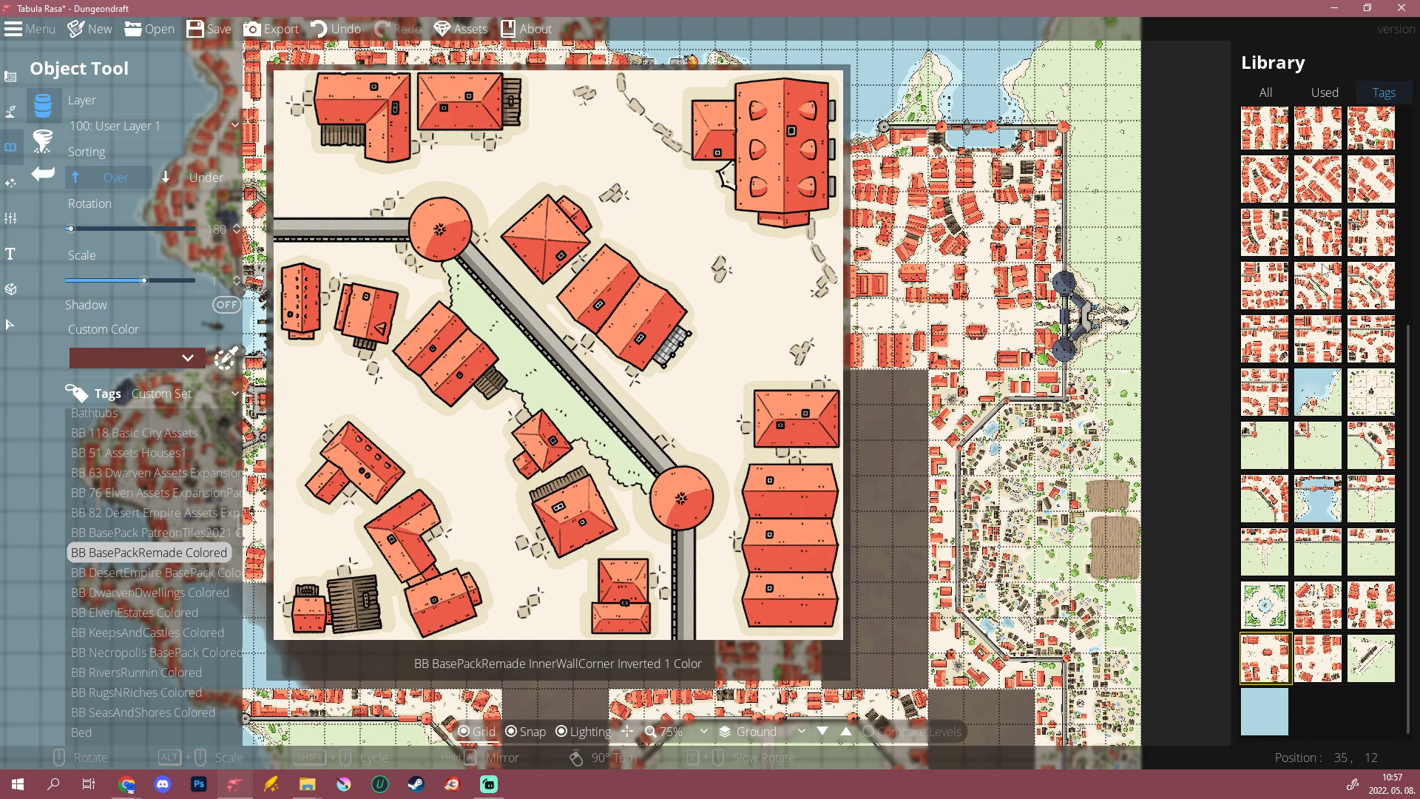
pyautogui.scroll(3, 1326, 275)
pyautogui.moveTo(1362, 345)
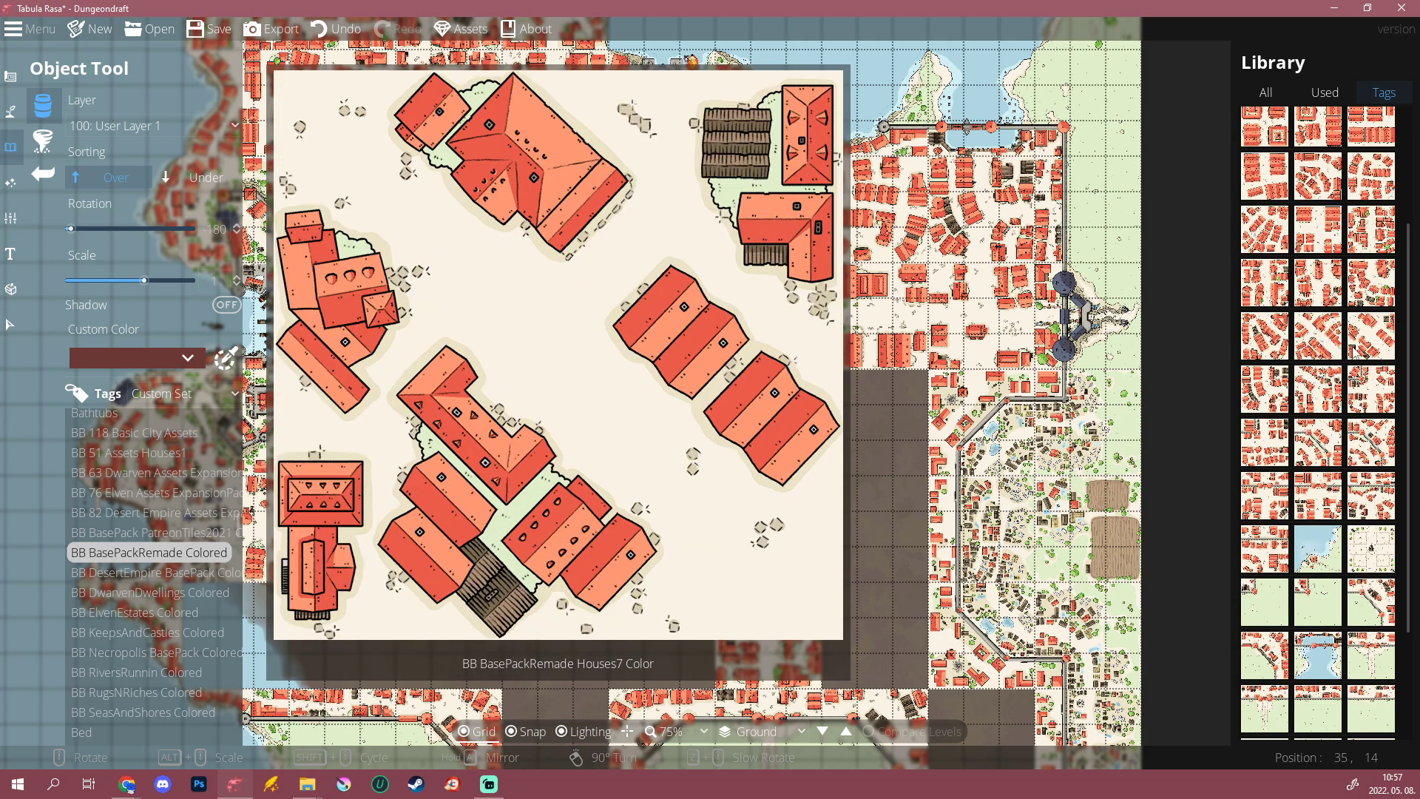
pyautogui.click(1318, 389)
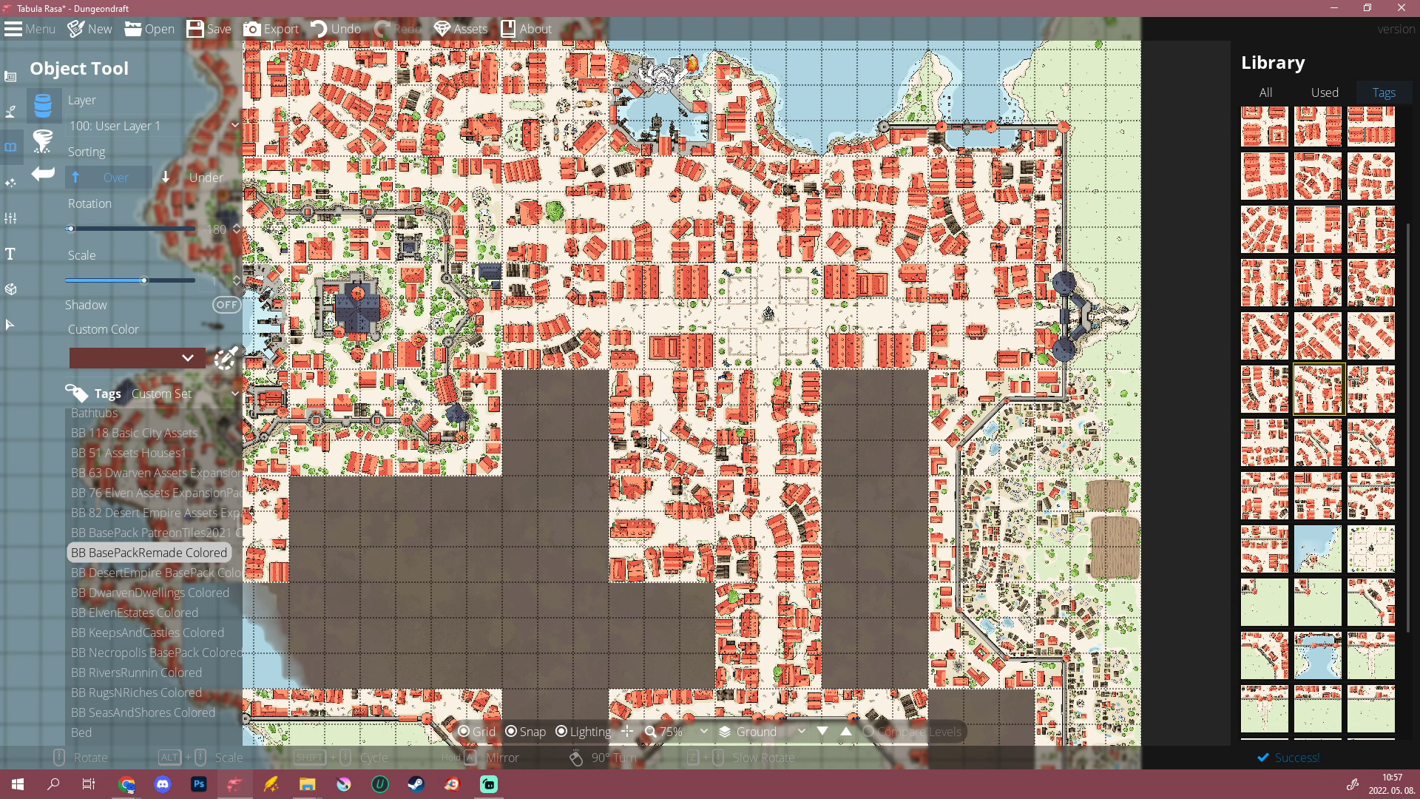
pyautogui.scroll(6, 661, 433)
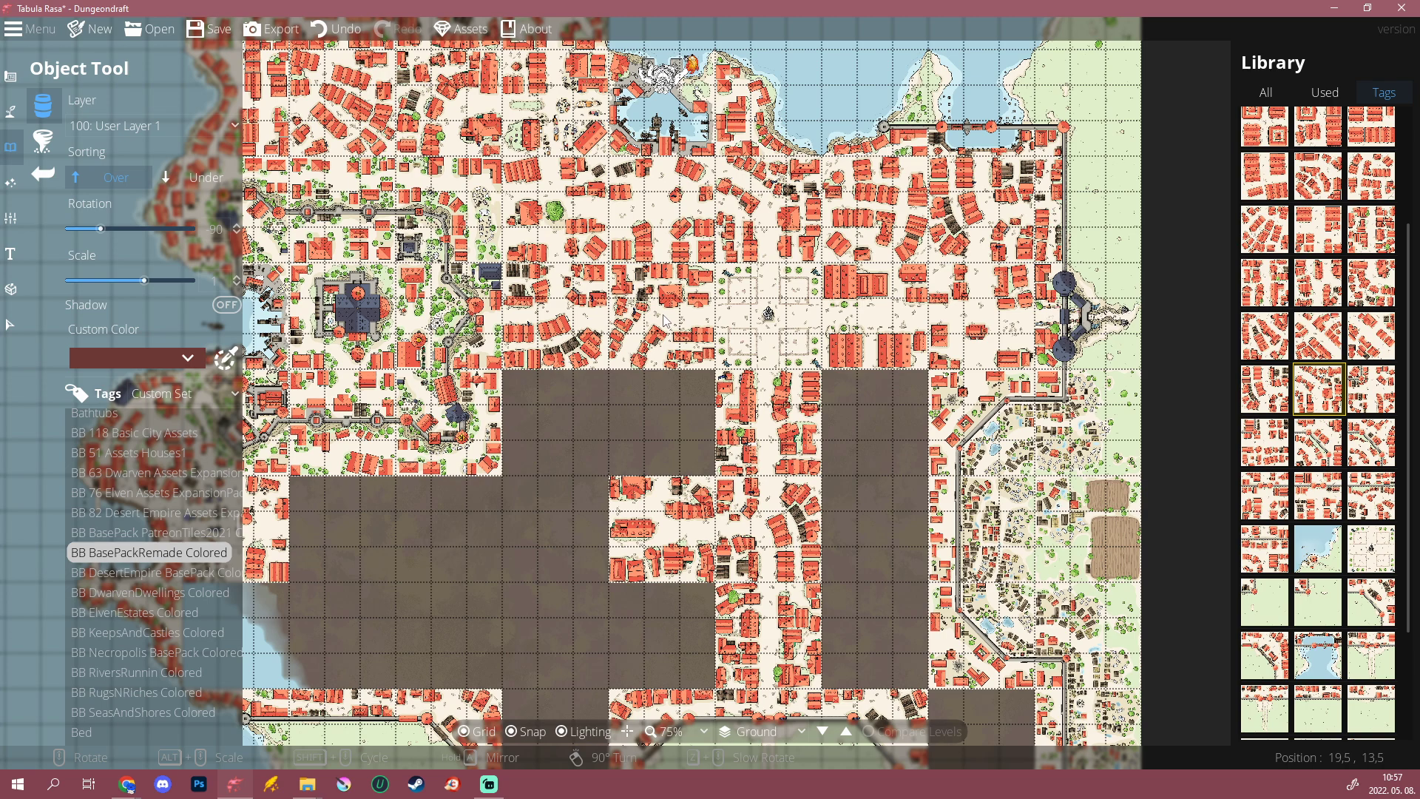
pyautogui.scroll(-6, 663, 320)
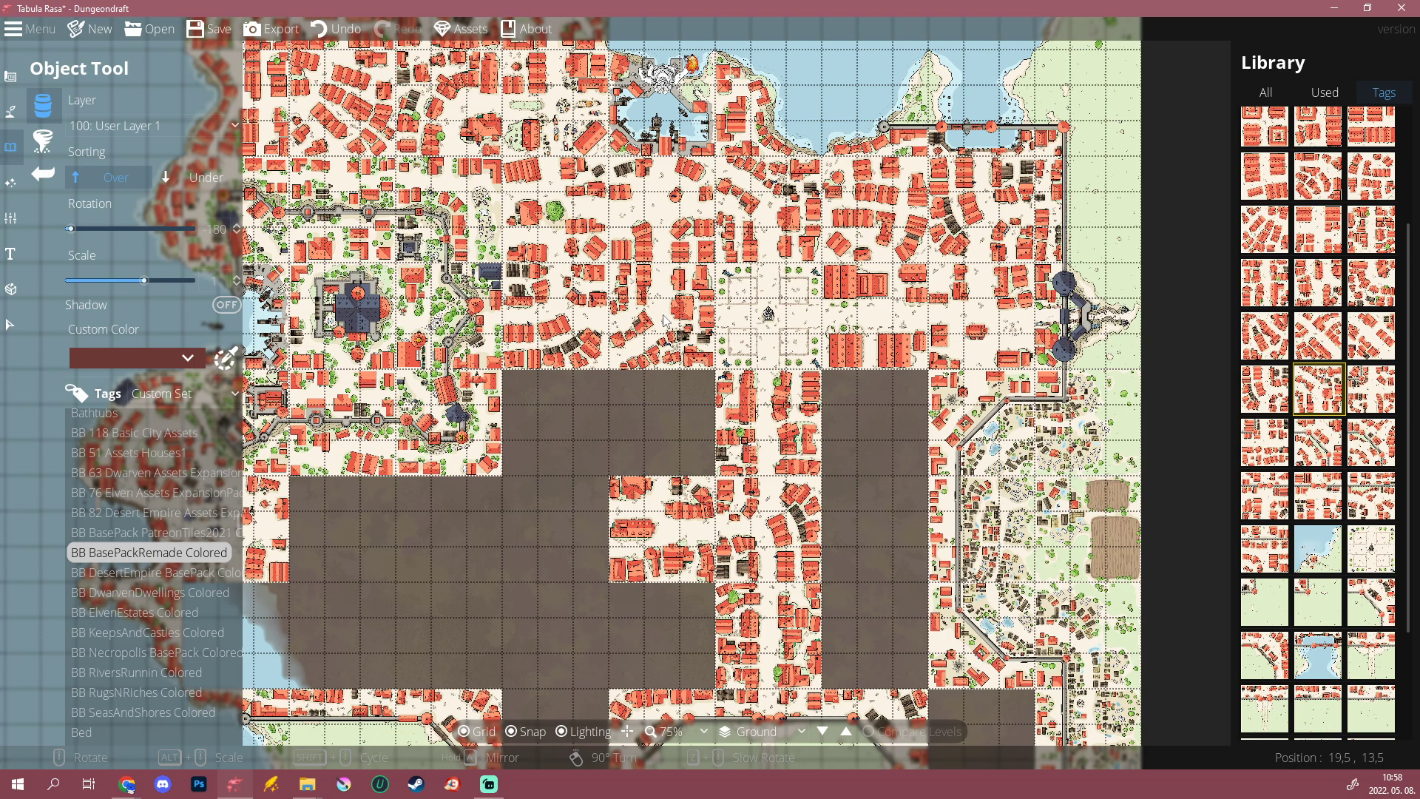
pyautogui.moveTo(554, 523); pyautogui.dragTo(717, 515)
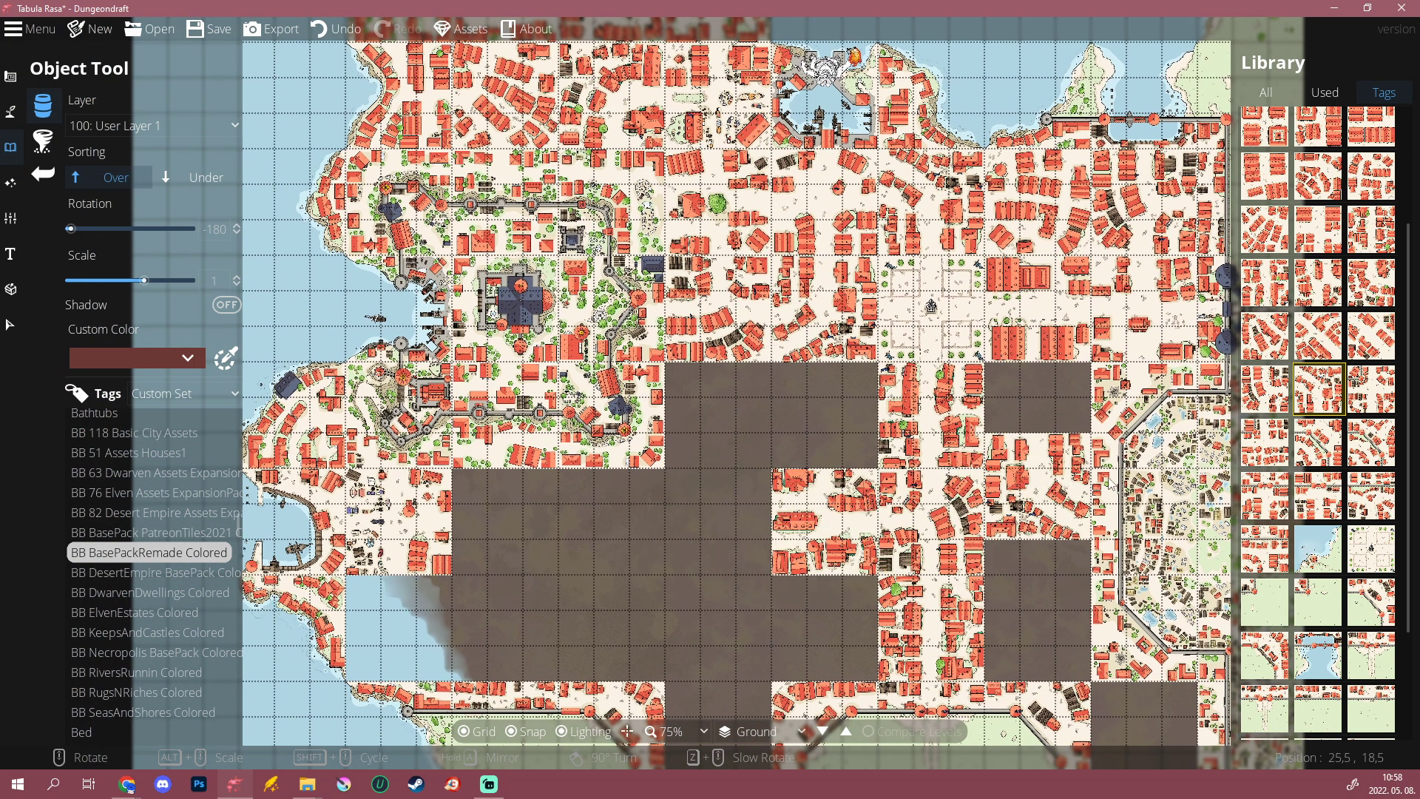
# Step: Fill the two diagonally adjoining empty blocks southeast of the castle with diagonal-street house tiles, rotated to -90°
pyautogui.moveTo(1306, 398)
pyautogui.click(1299, 346)
pyautogui.scroll(-6, 724, 427)
pyautogui.moveTo(1374, 334)
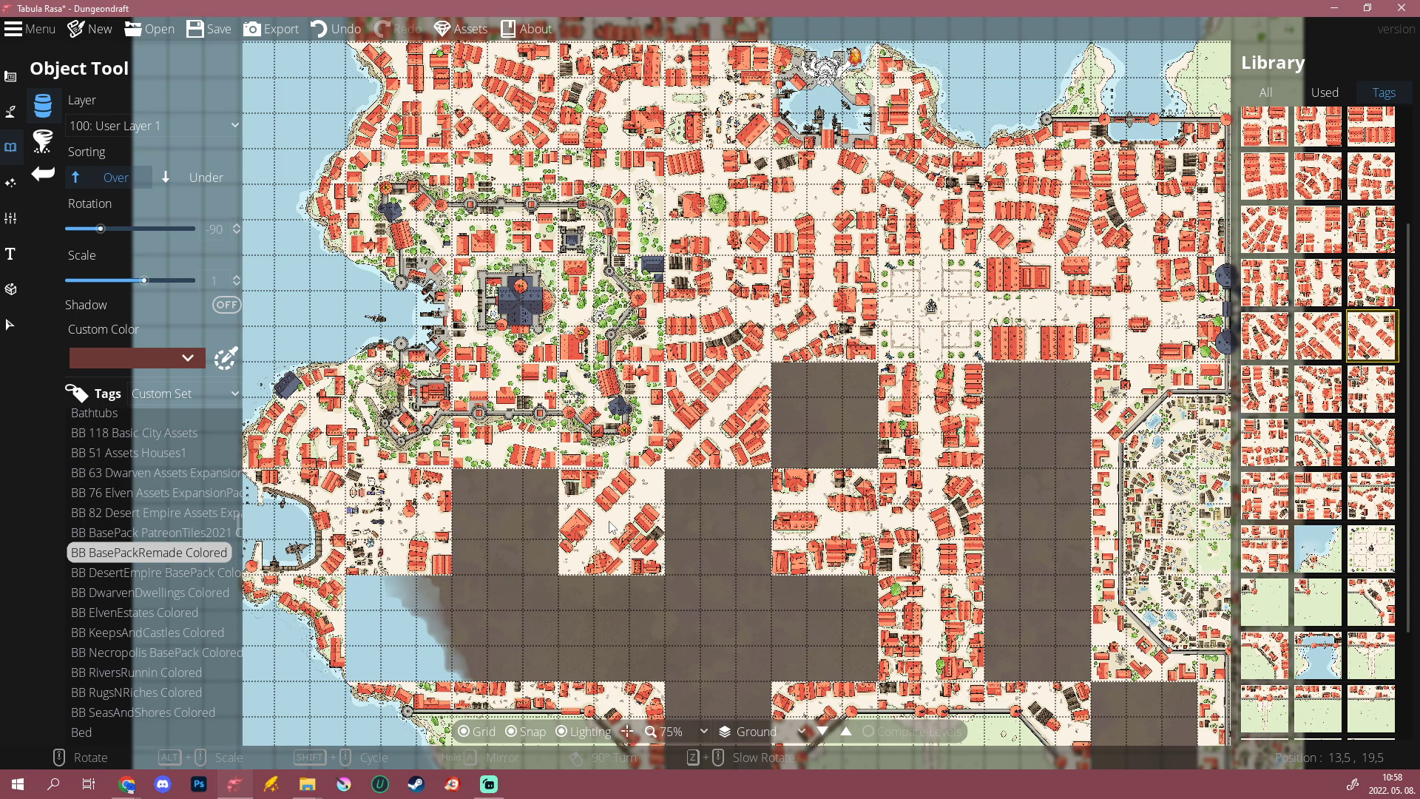
# Step: Choose another house tile and place it, rotated to -90°, directly south of the diagonal-street block
pyautogui.click(1318, 388)
pyautogui.scroll(3, 514, 625)
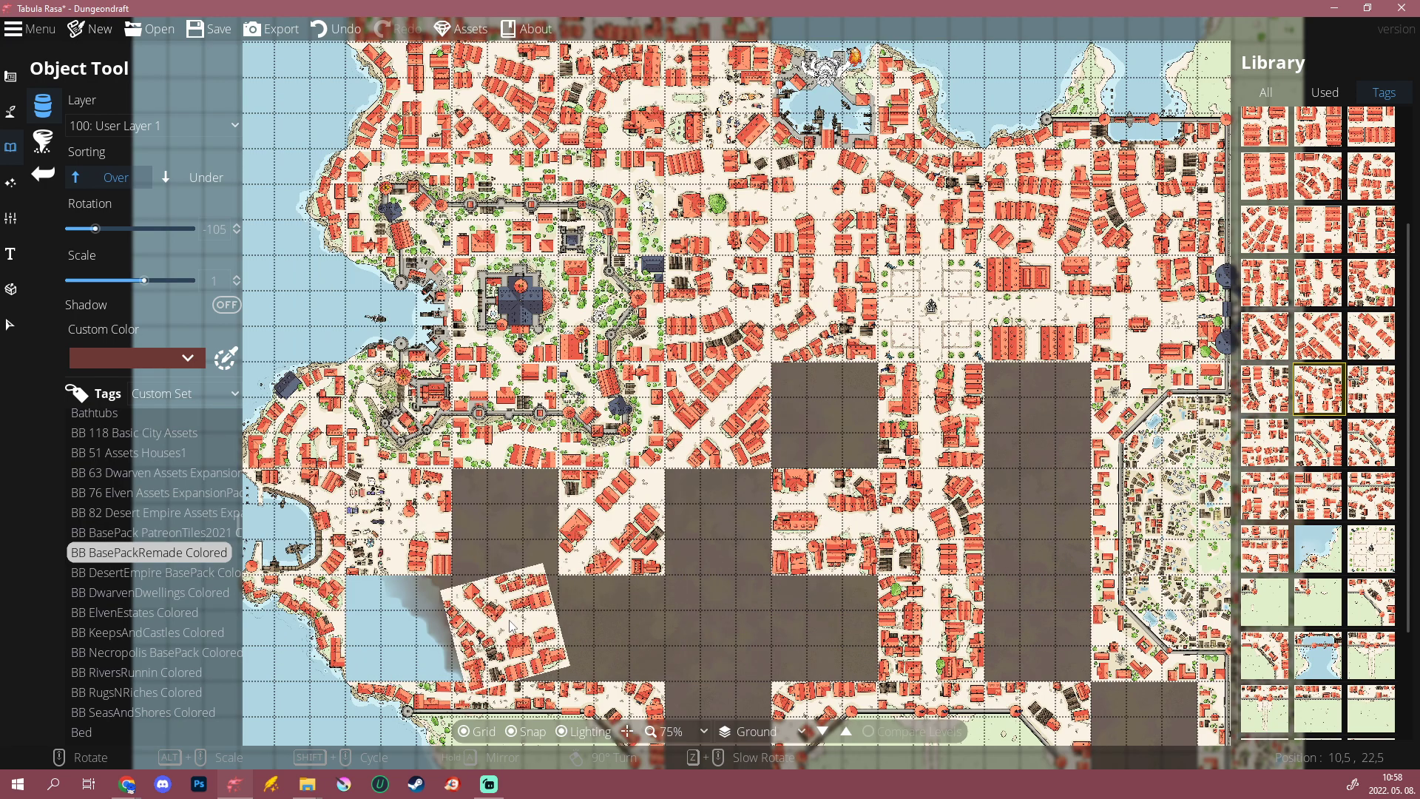
pyautogui.scroll(3, 508, 626)
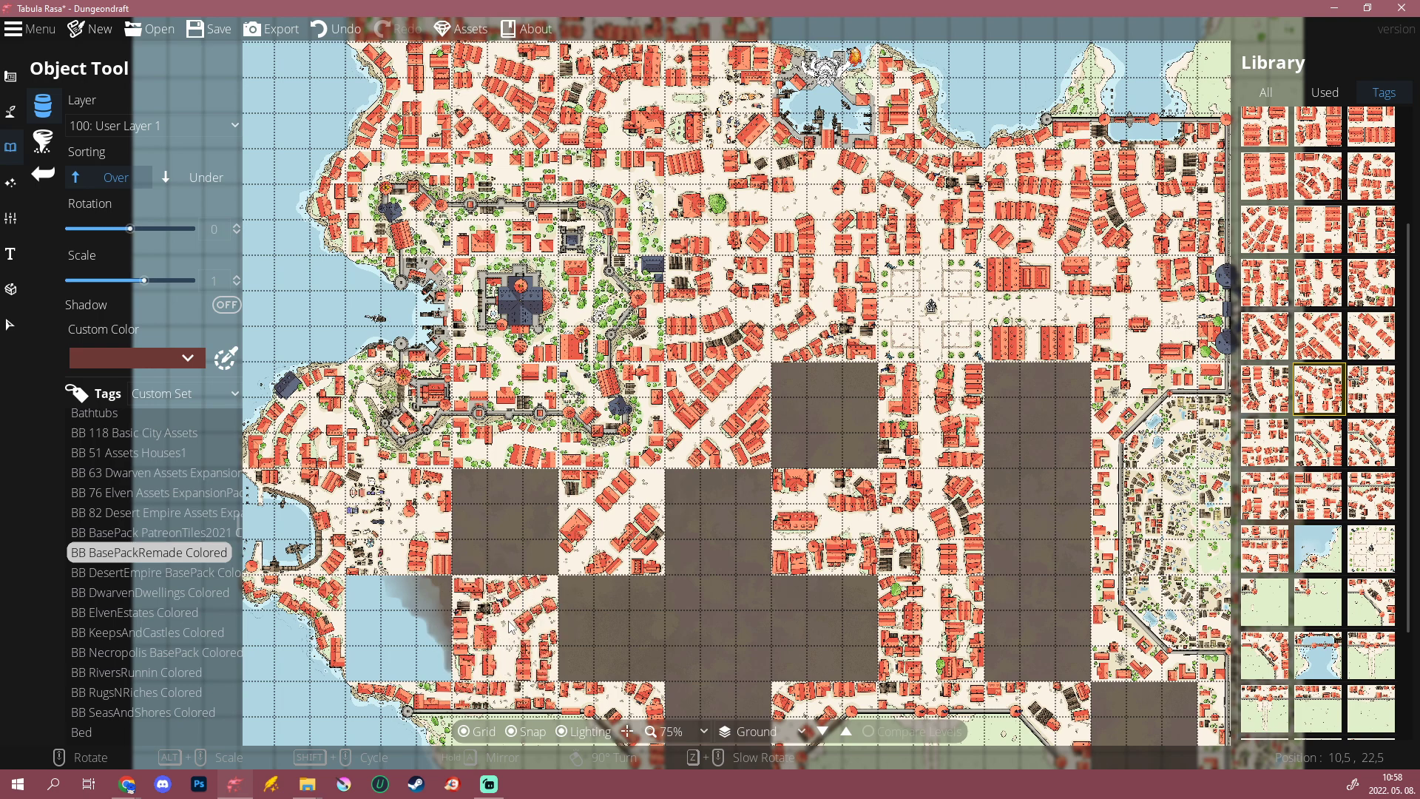
pyautogui.scroll(-6, 509, 626)
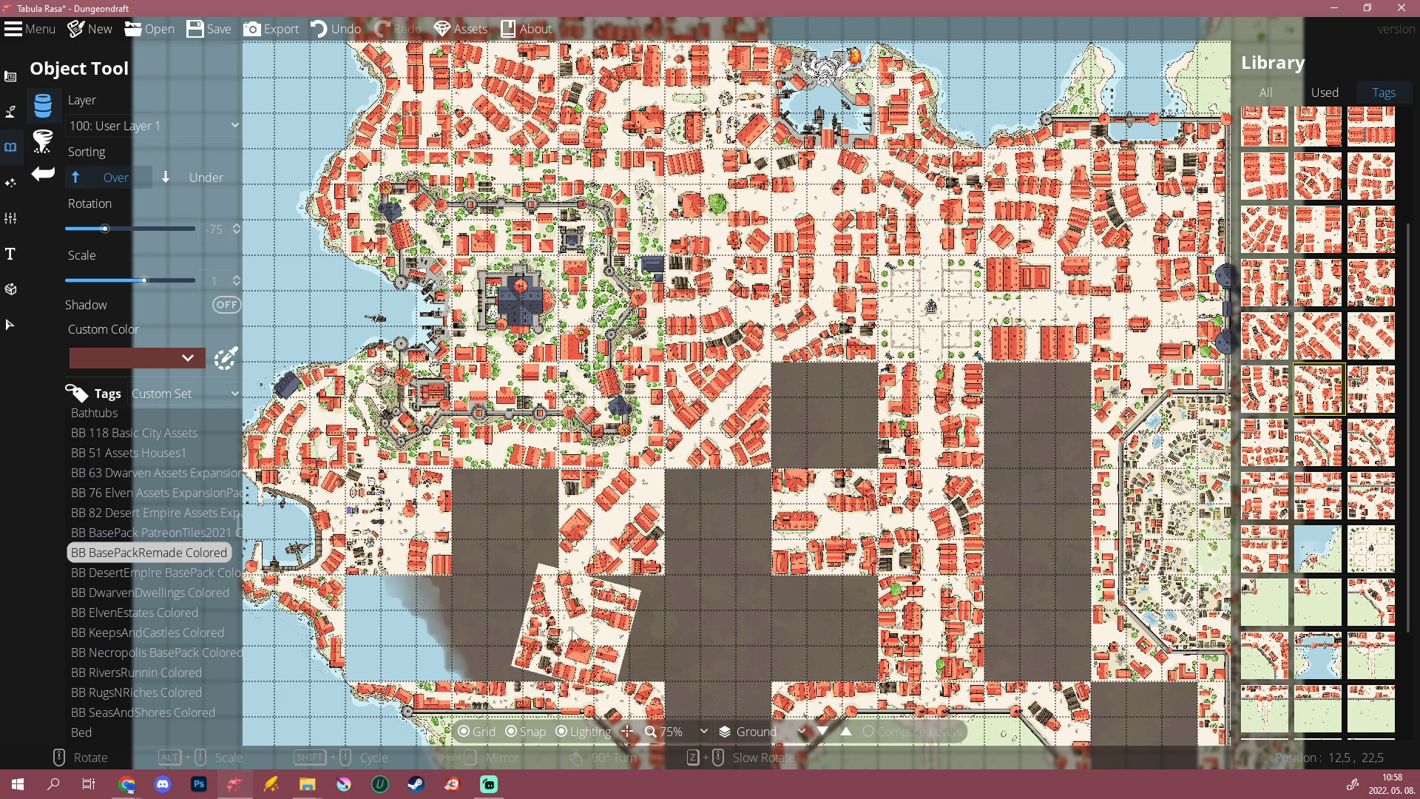
pyautogui.scroll(-6, 744, 618)
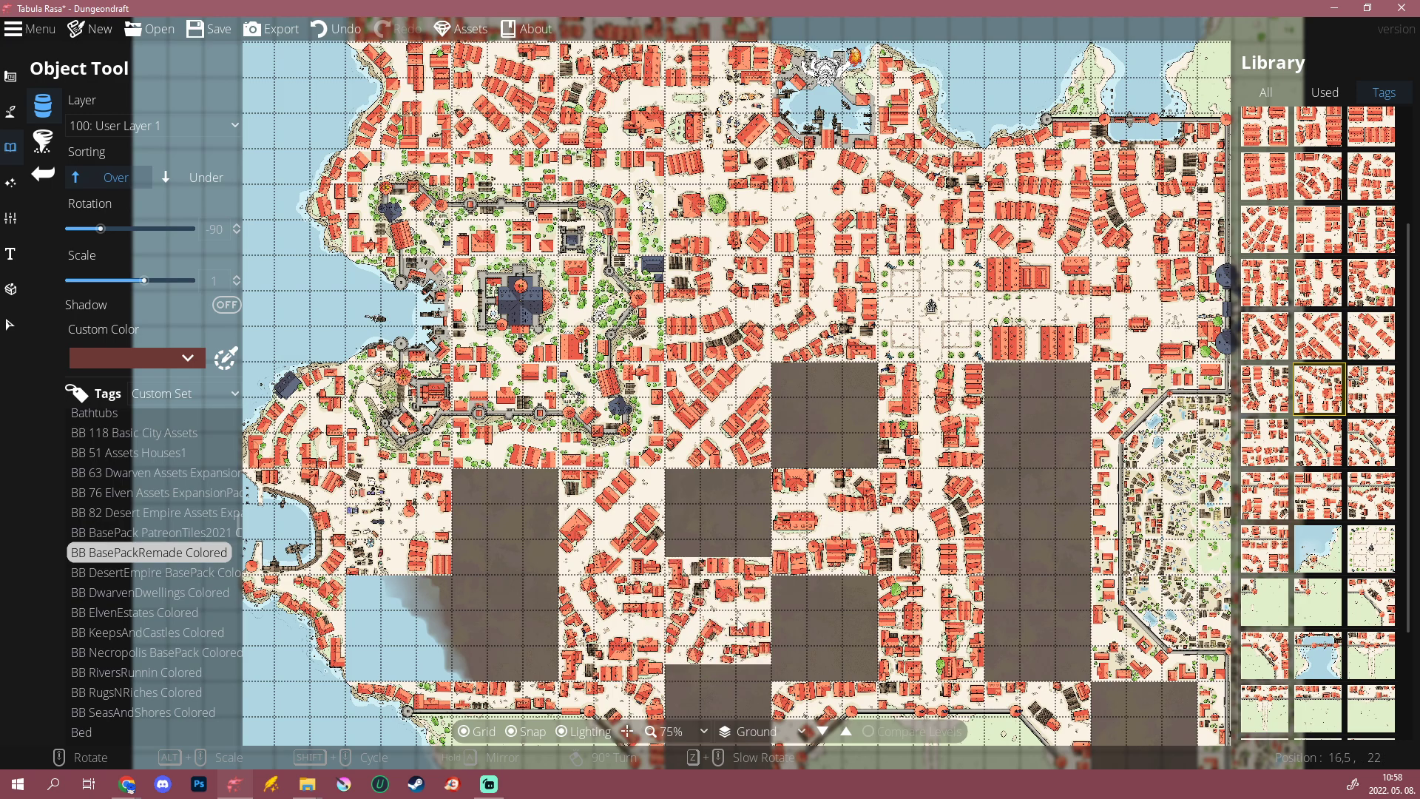
pyautogui.scroll(6, 756, 625)
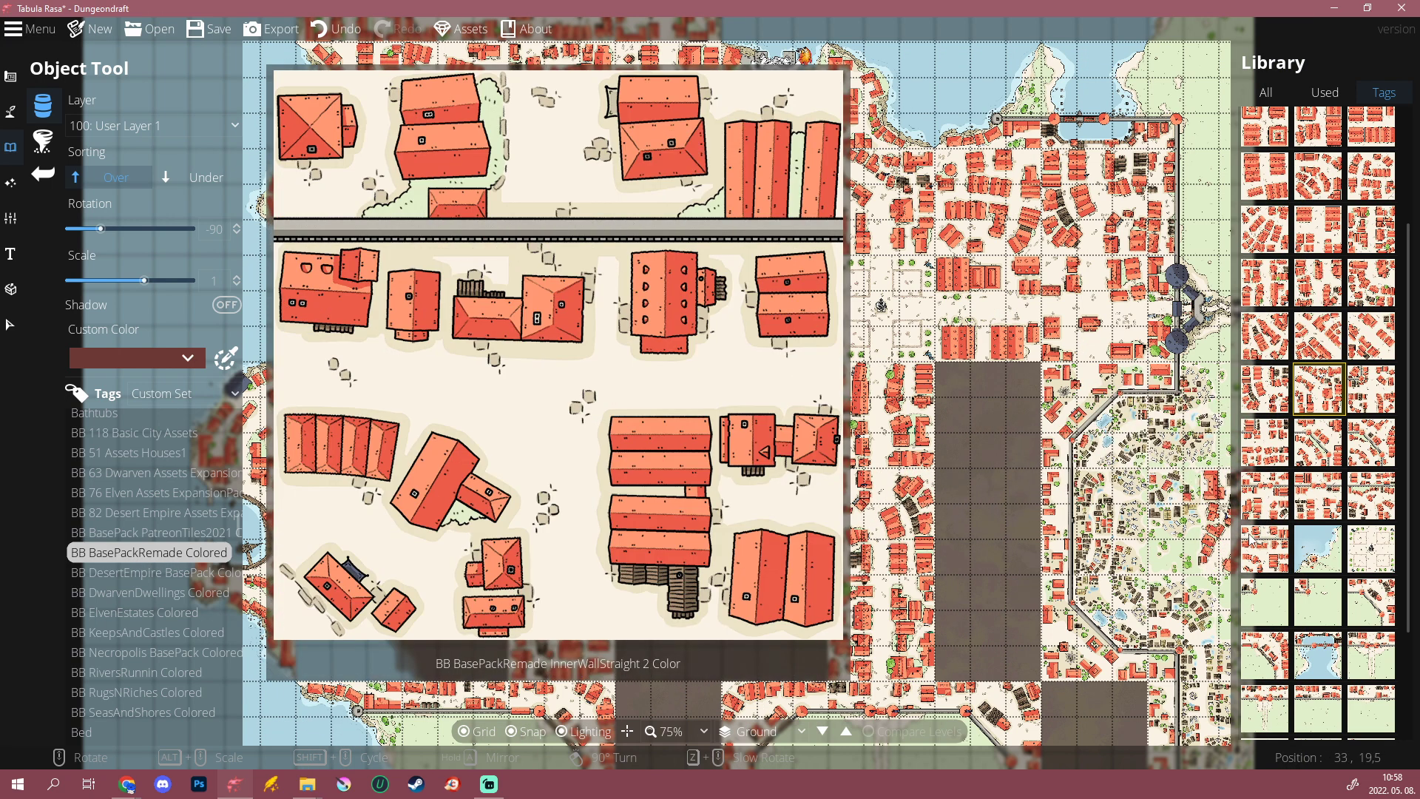
# Step: Choose a fan-shaped house tile, rotate it to 90° and place it in the empty block southwest of the park square
pyautogui.scroll(1, 1263, 511)
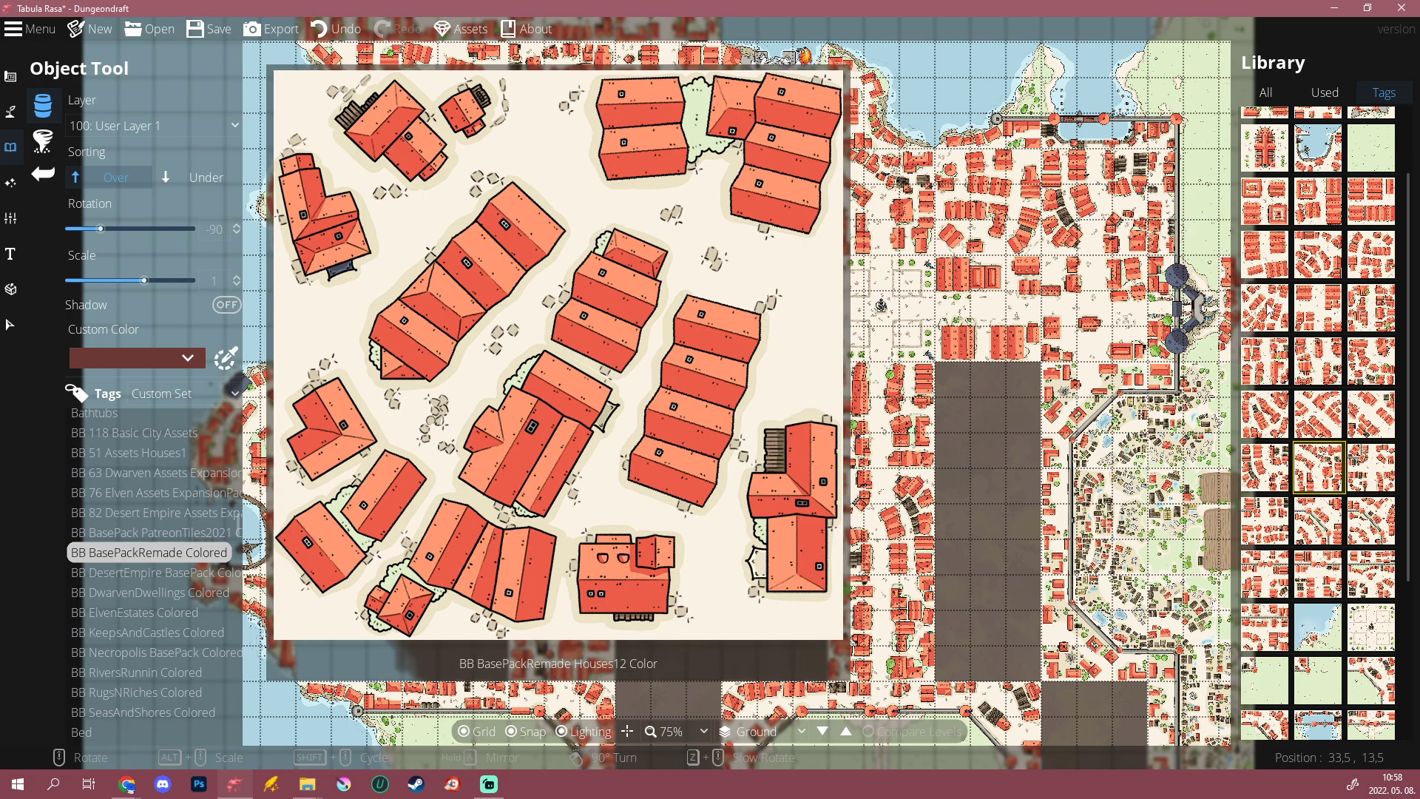
pyautogui.click(1265, 307)
pyautogui.scroll(-8, 773, 422)
pyautogui.scroll(-4, 774, 422)
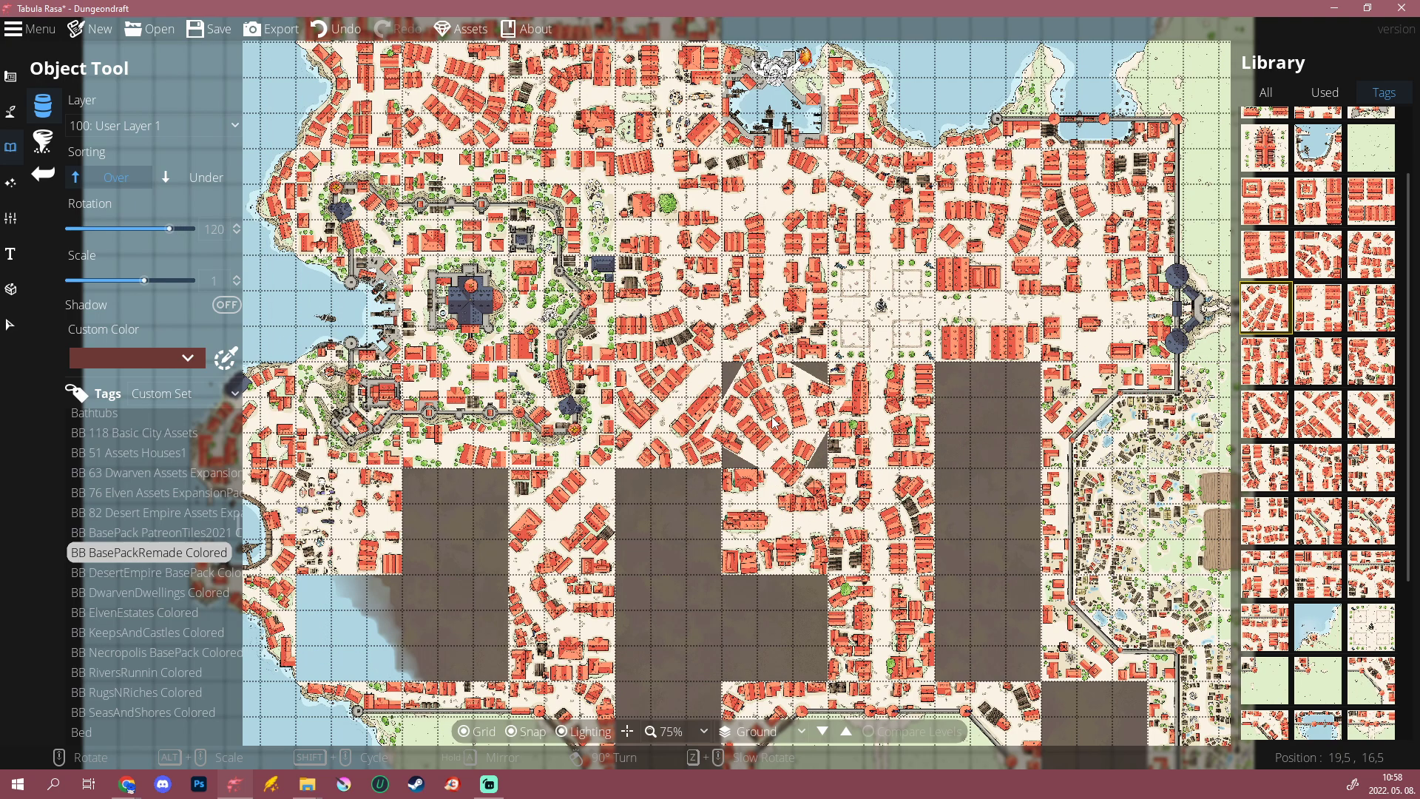
pyautogui.click(773, 423)
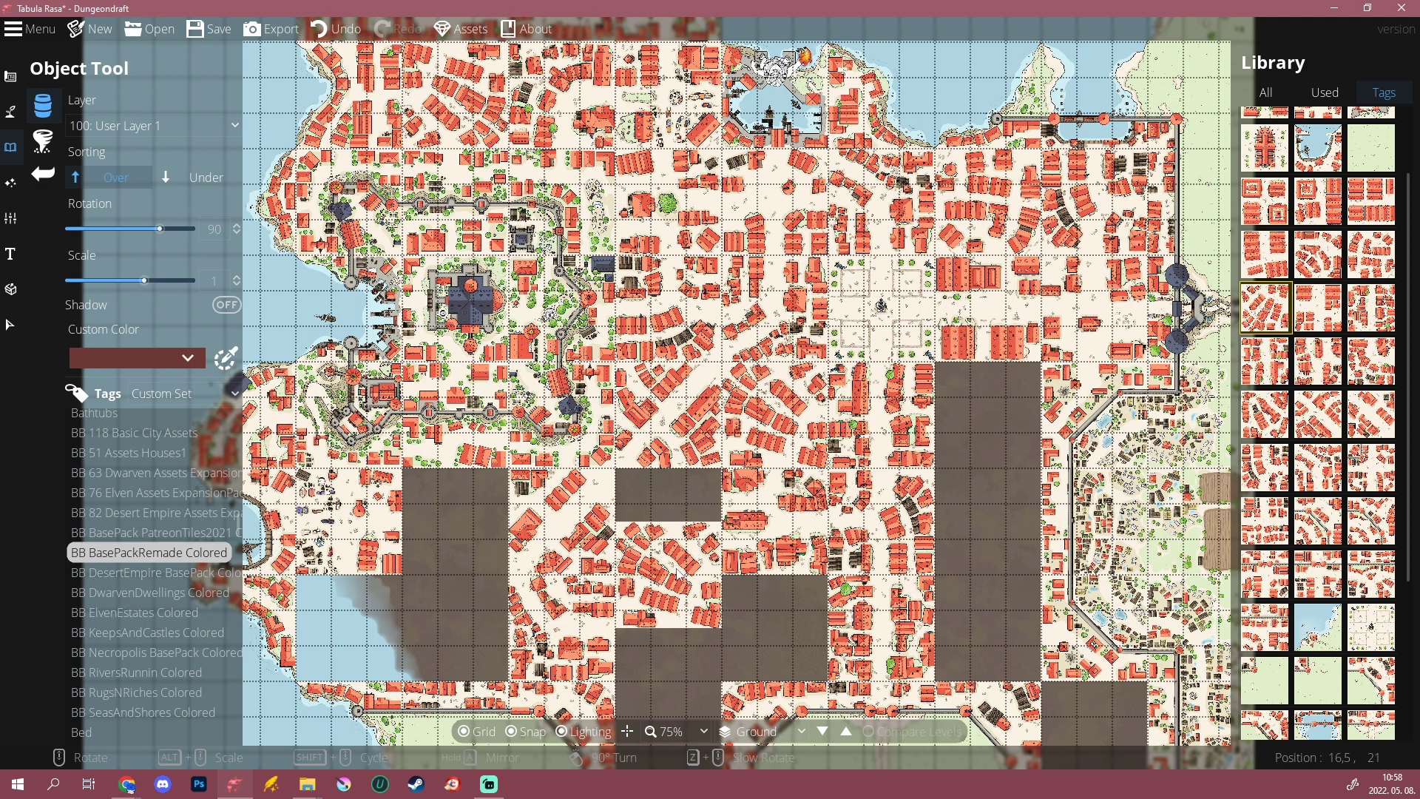
pyautogui.moveTo(670, 573); pyautogui.dragTo(719, 584)
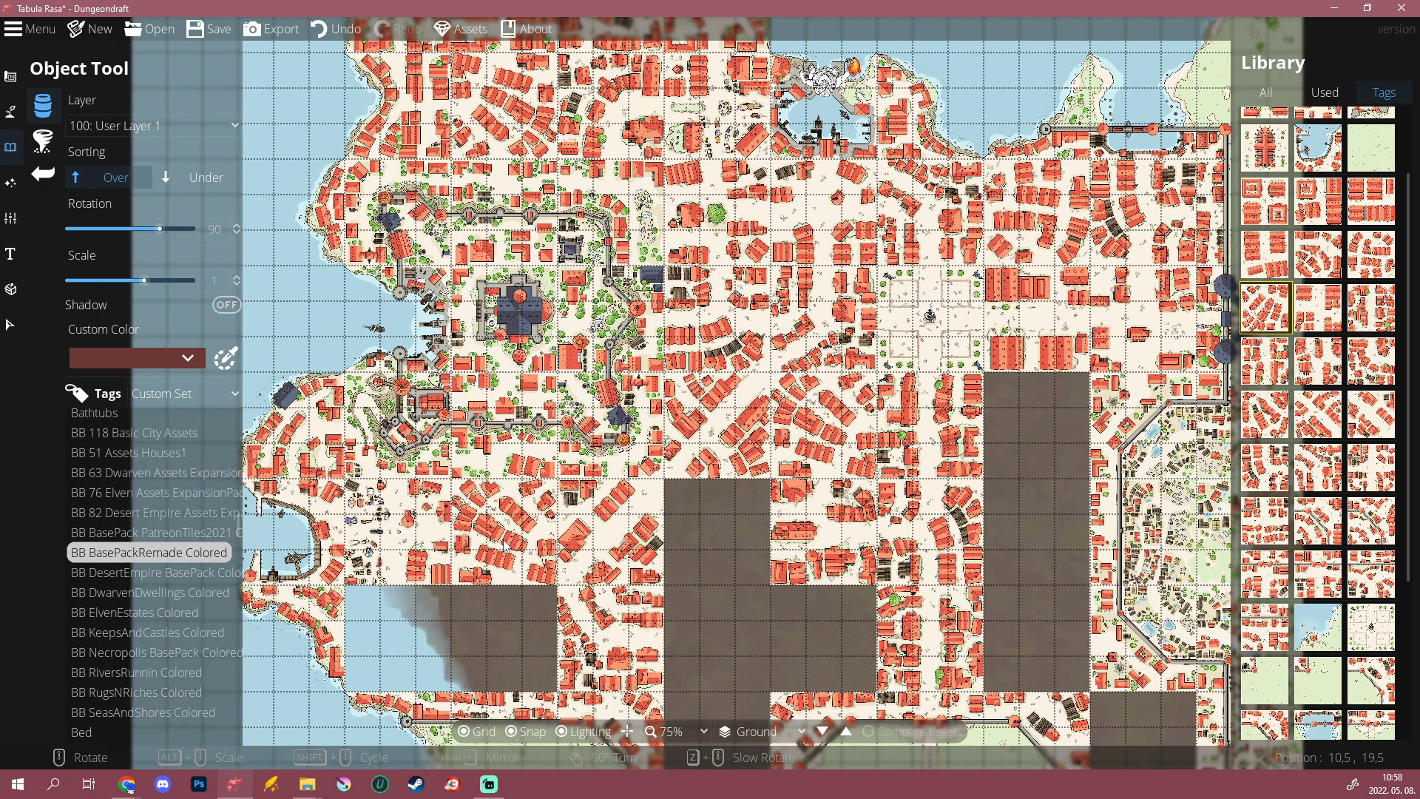
pyautogui.moveTo(1319, 412)
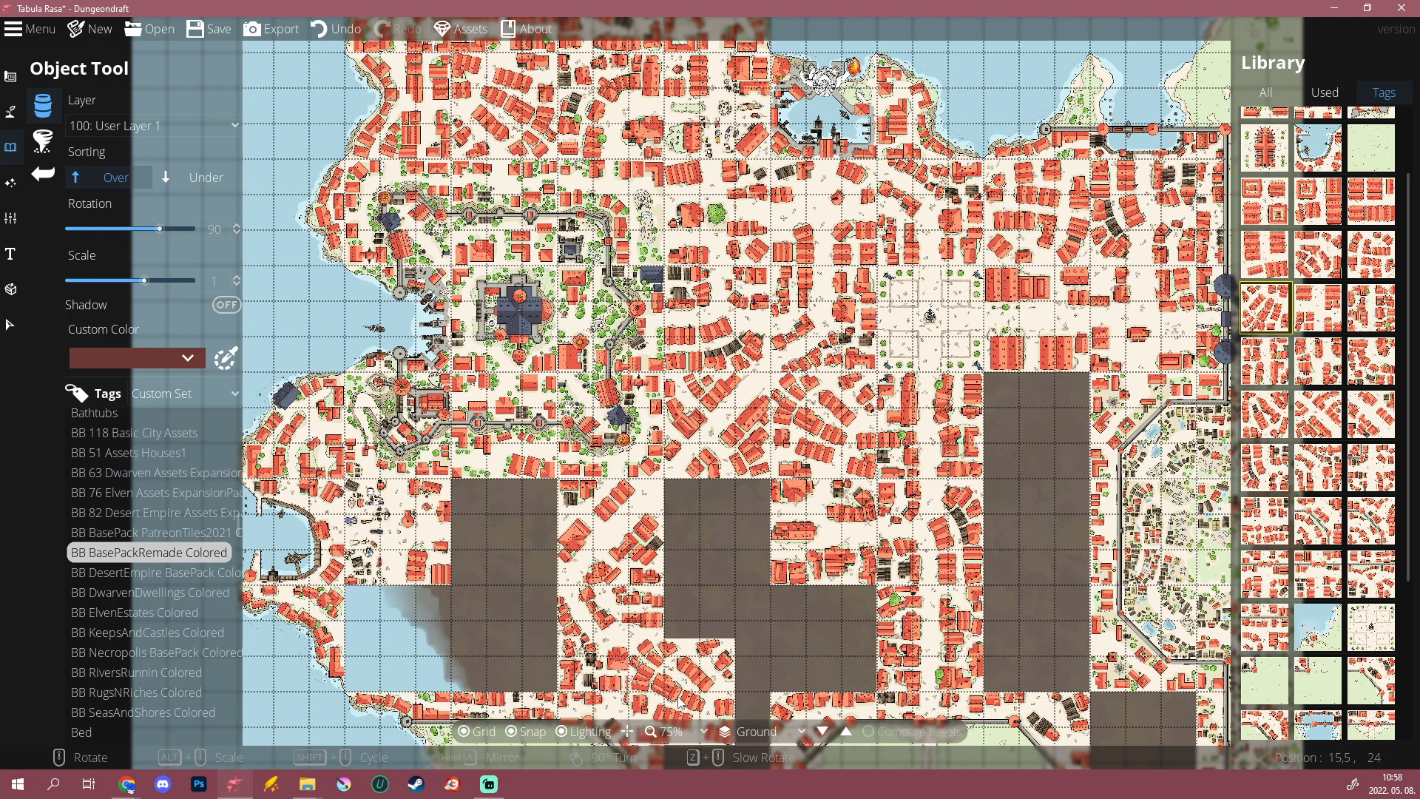
pyautogui.moveTo(1331, 280)
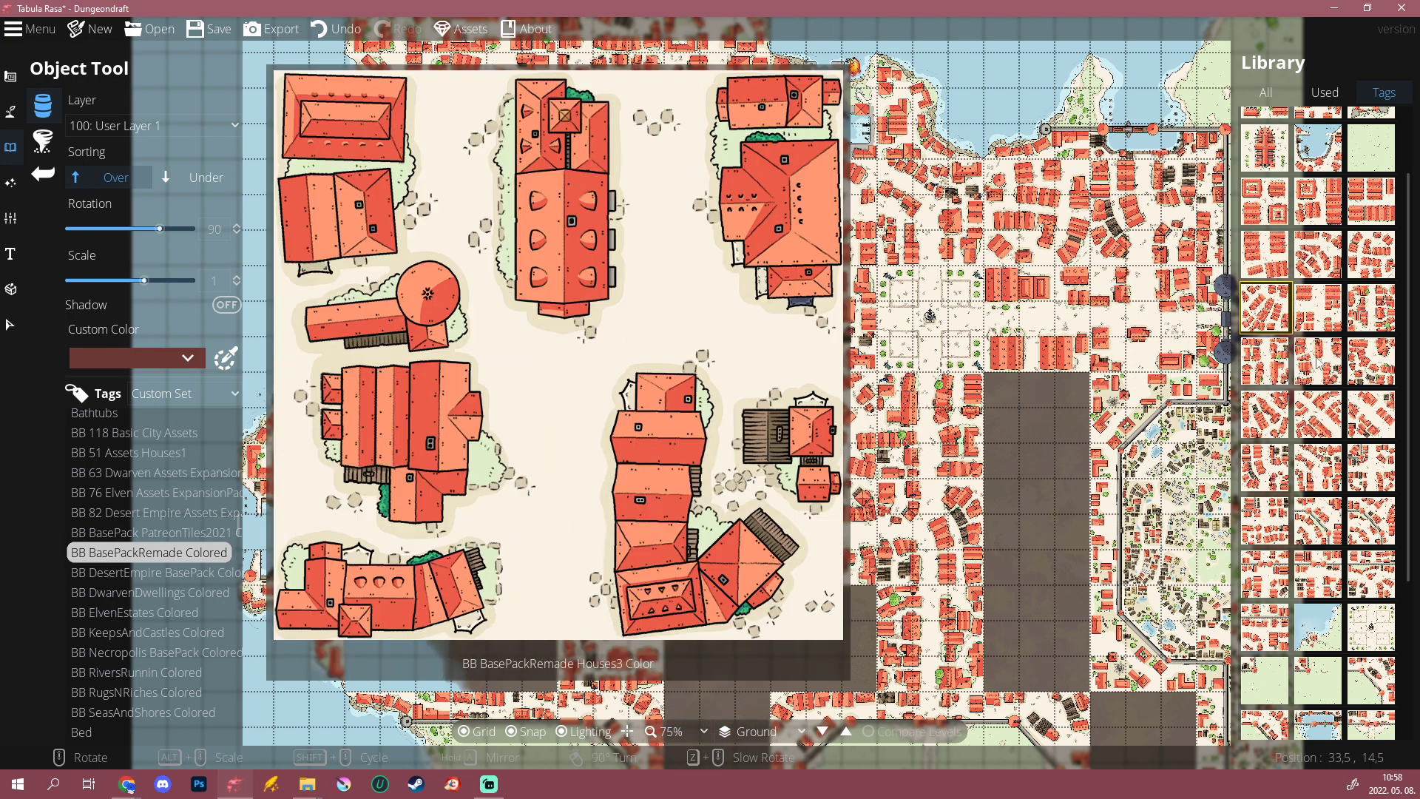
pyautogui.scroll(2, 1331, 280)
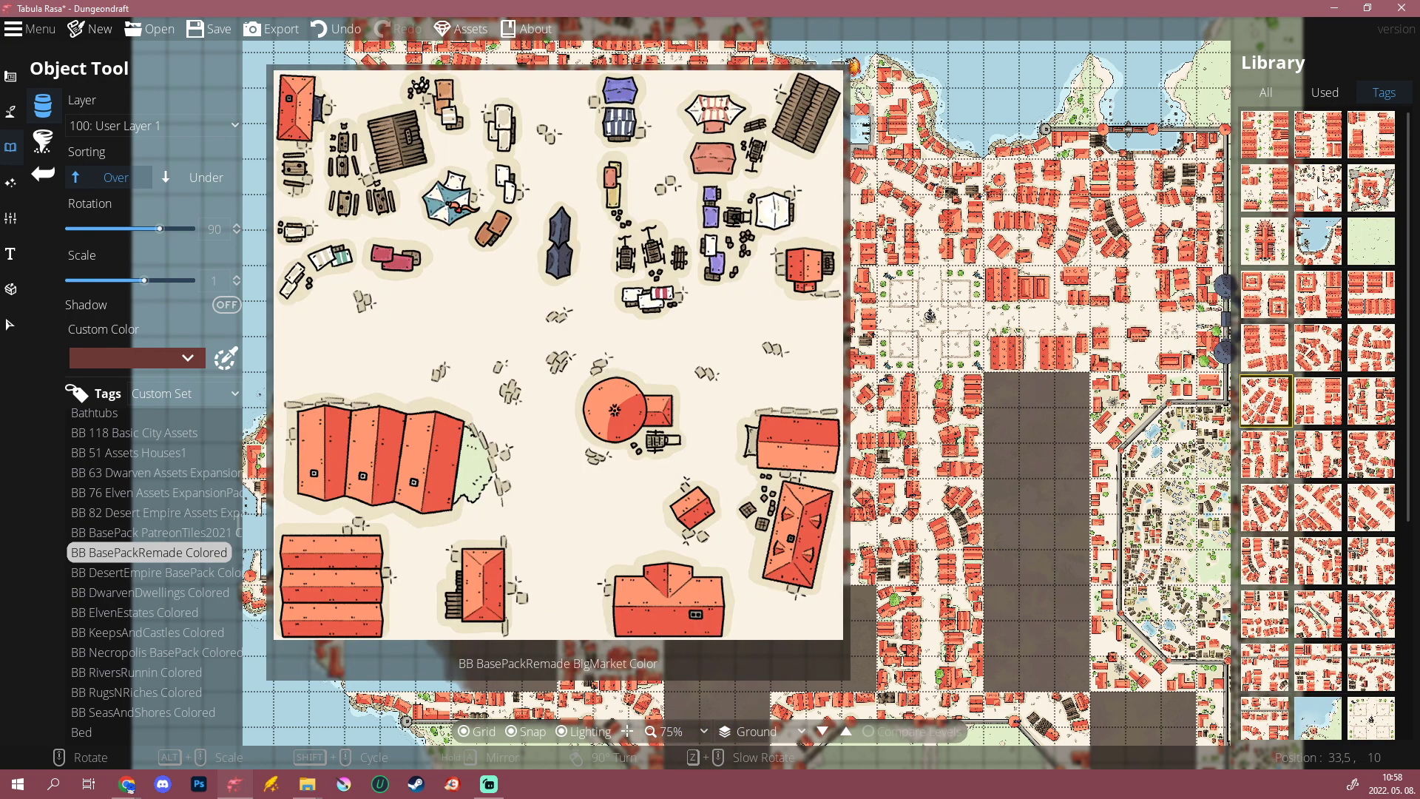
pyautogui.click(1318, 188)
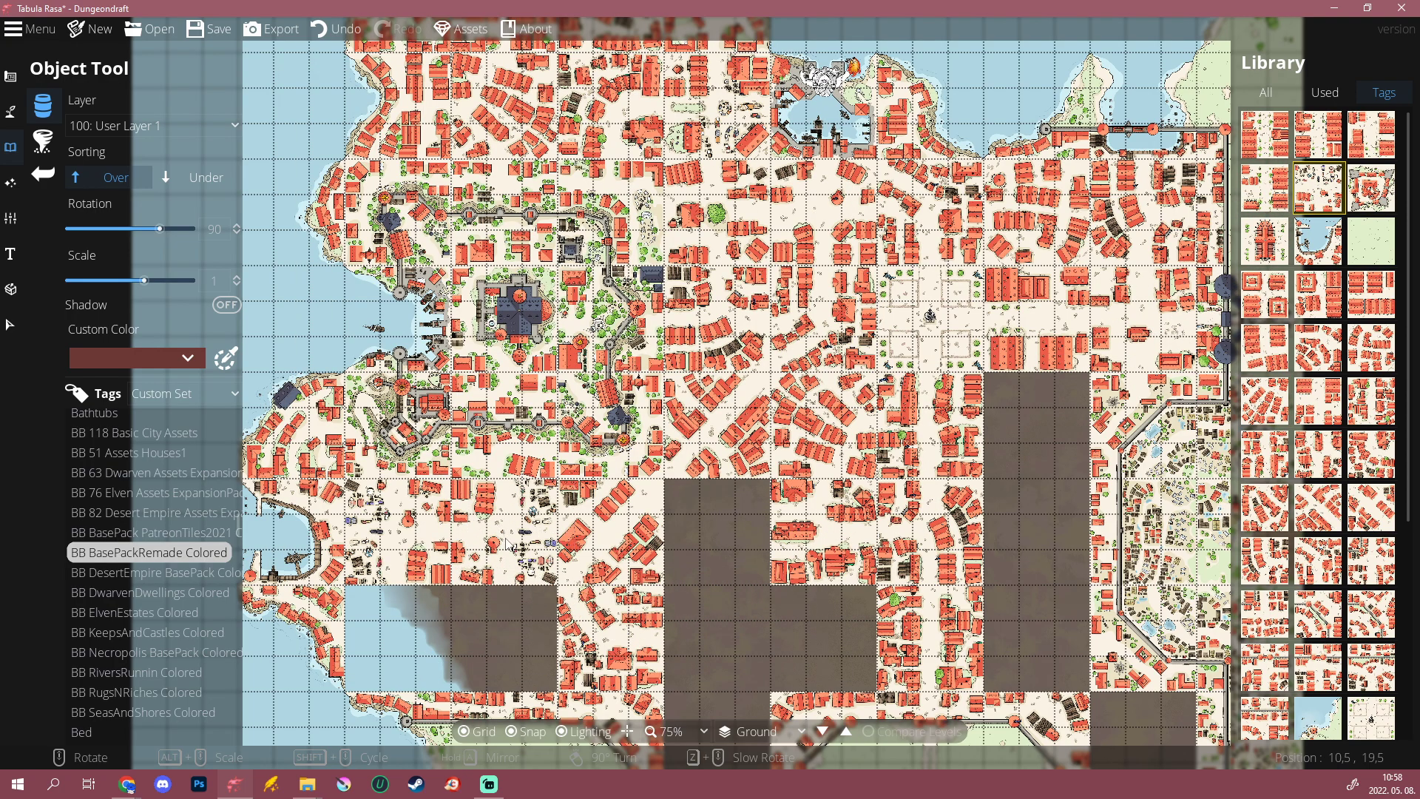
# Step: Place a different house tile, rotated to -90°, in the empty block east of the harbour market, undoing the wrongly oriented placements
pyautogui.click(1318, 454)
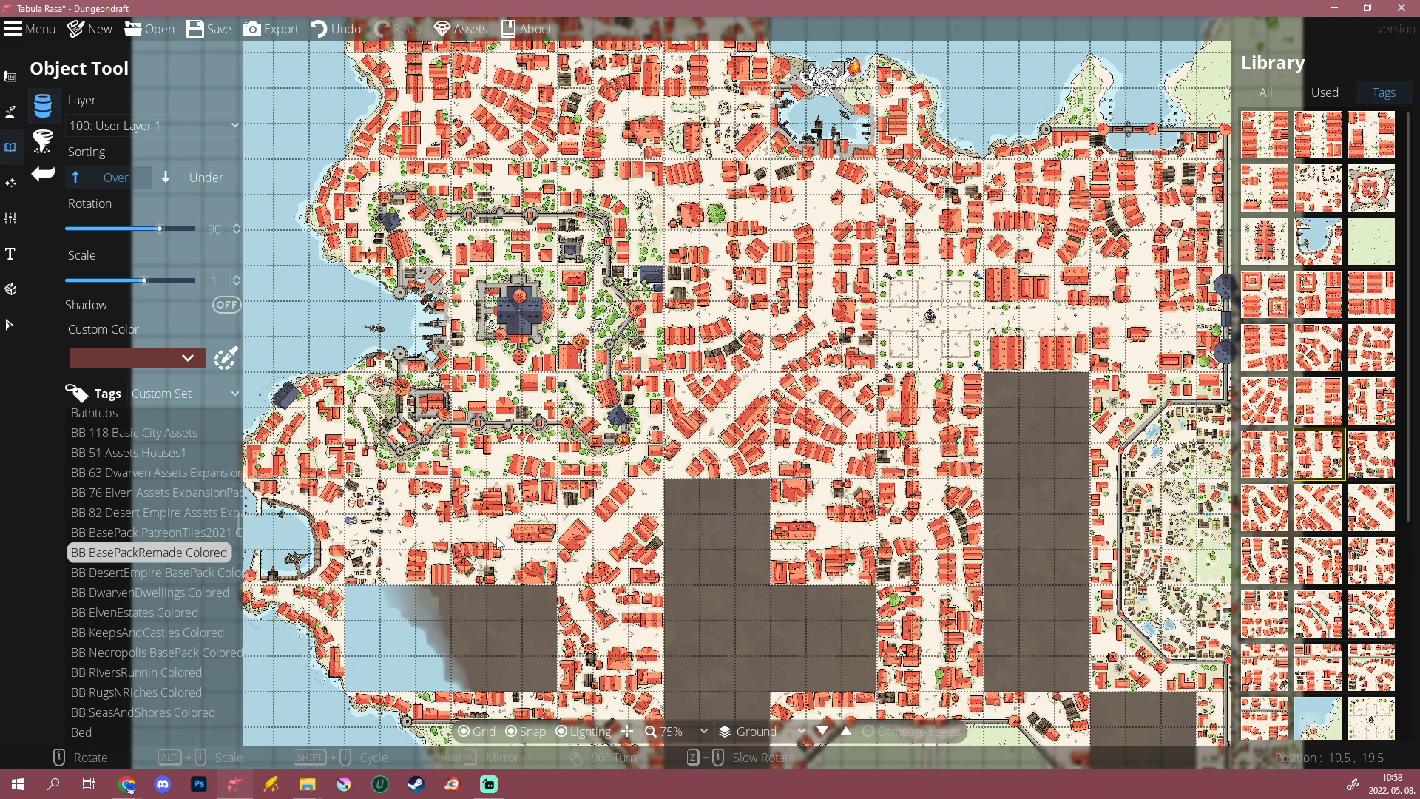
pyautogui.click(499, 543)
pyautogui.moveTo(735, 621); pyautogui.dragTo(760, 517)
pyautogui.hotkey('ctrl', 'z')
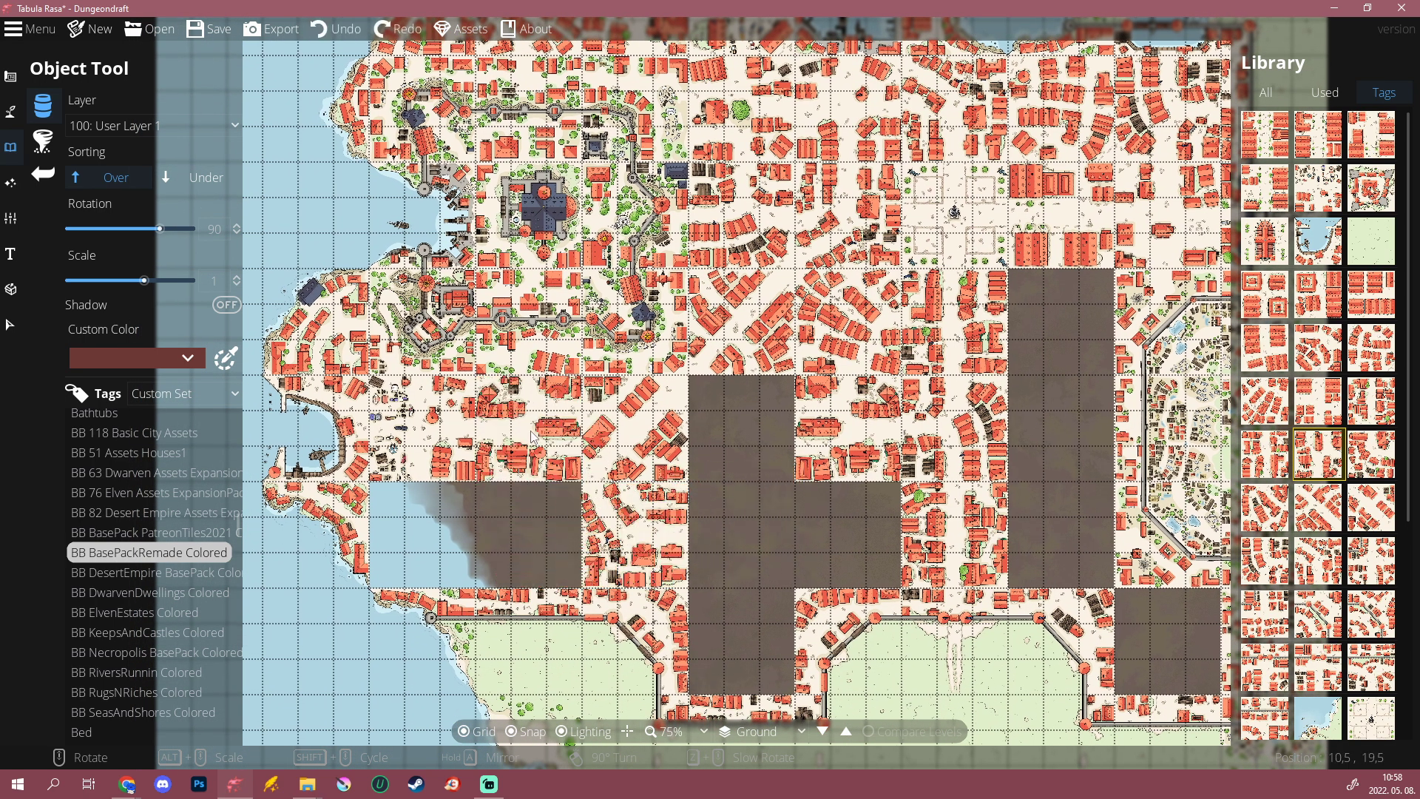
pyautogui.click(531, 442)
pyautogui.click(336, 29)
pyautogui.scroll(-11, 528, 427)
pyautogui.scroll(-1, 529, 428)
pyautogui.press('a')
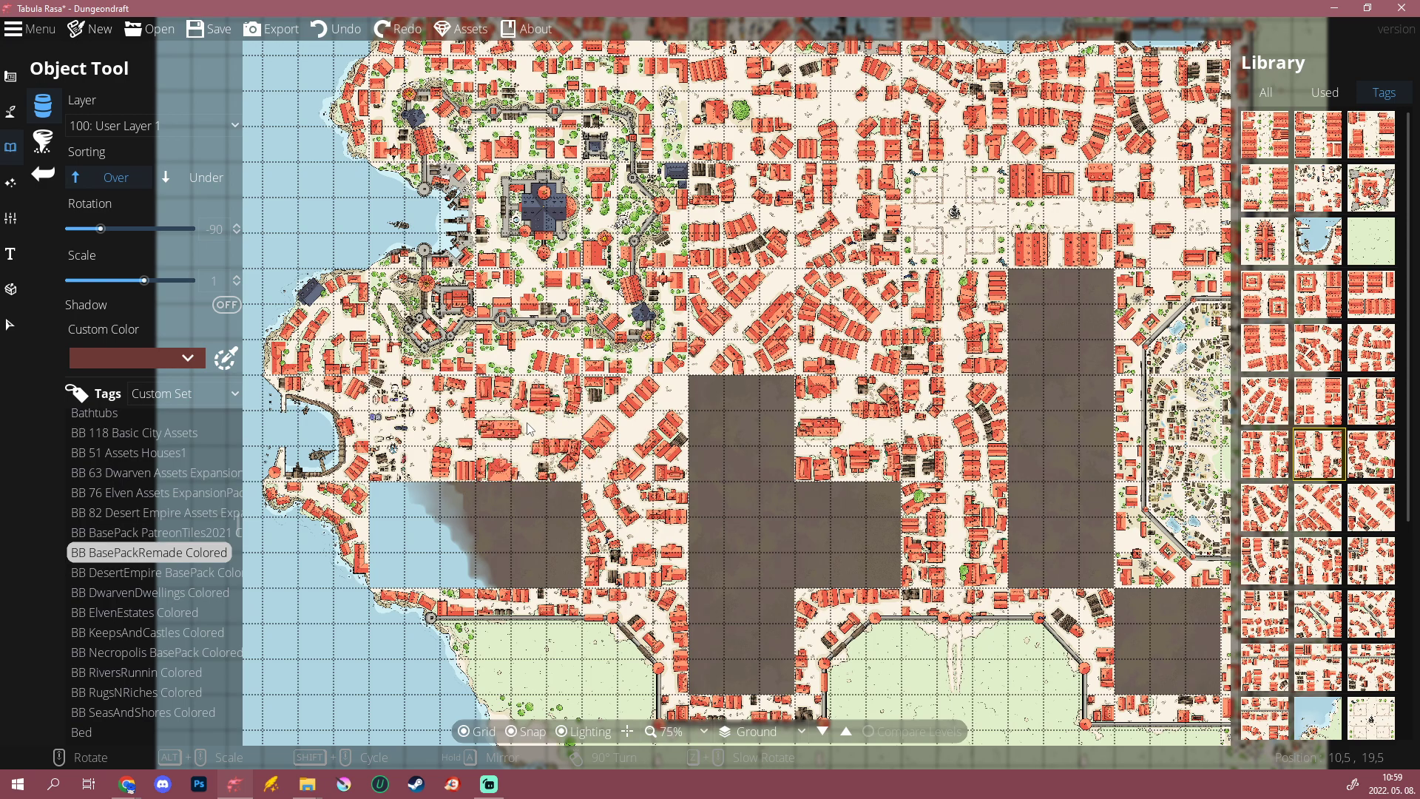
pyautogui.click(528, 427)
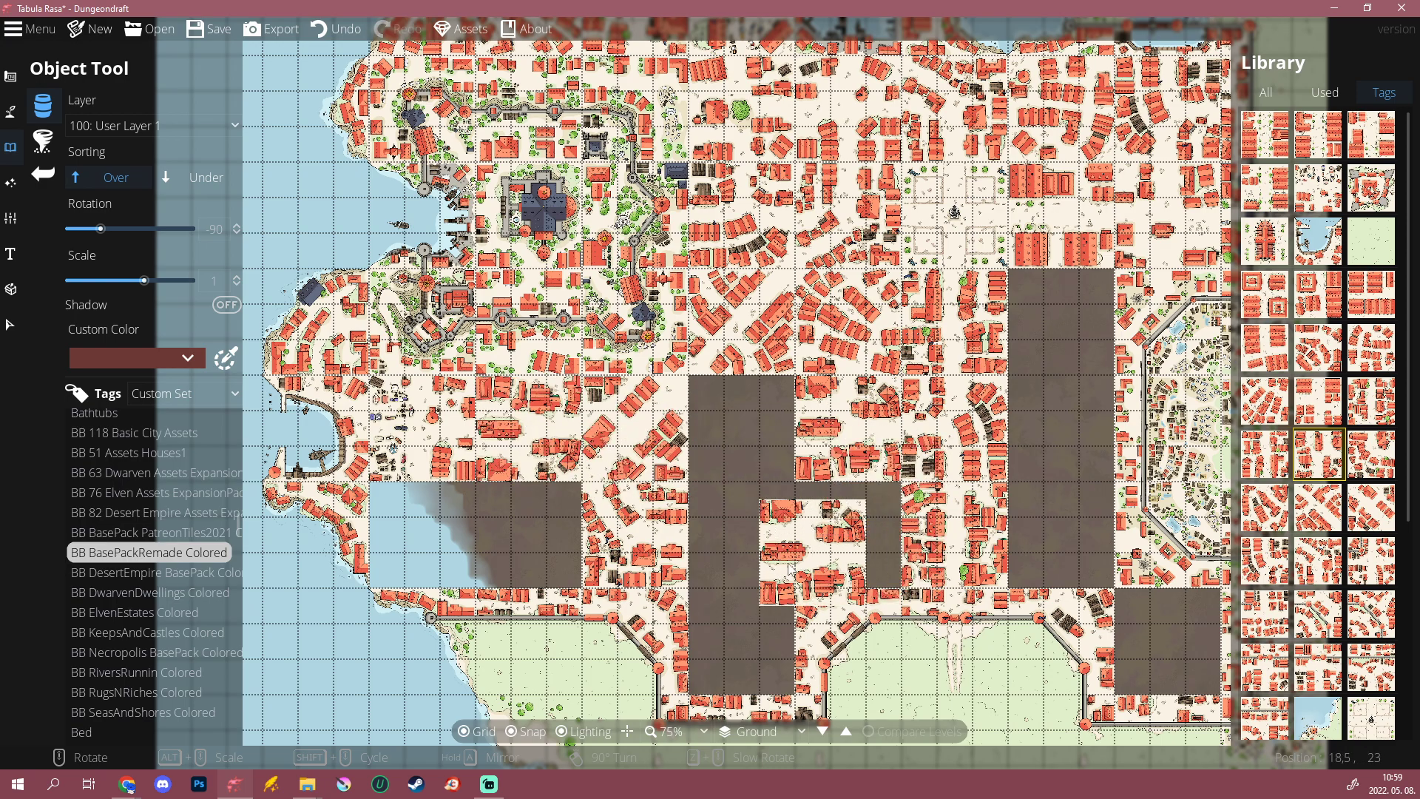
# Step: Fill the two blocks along the southwest coast above the city wall with the Houses12 tile and a fan-shaped house tile
pyautogui.scroll(2, 866, 568)
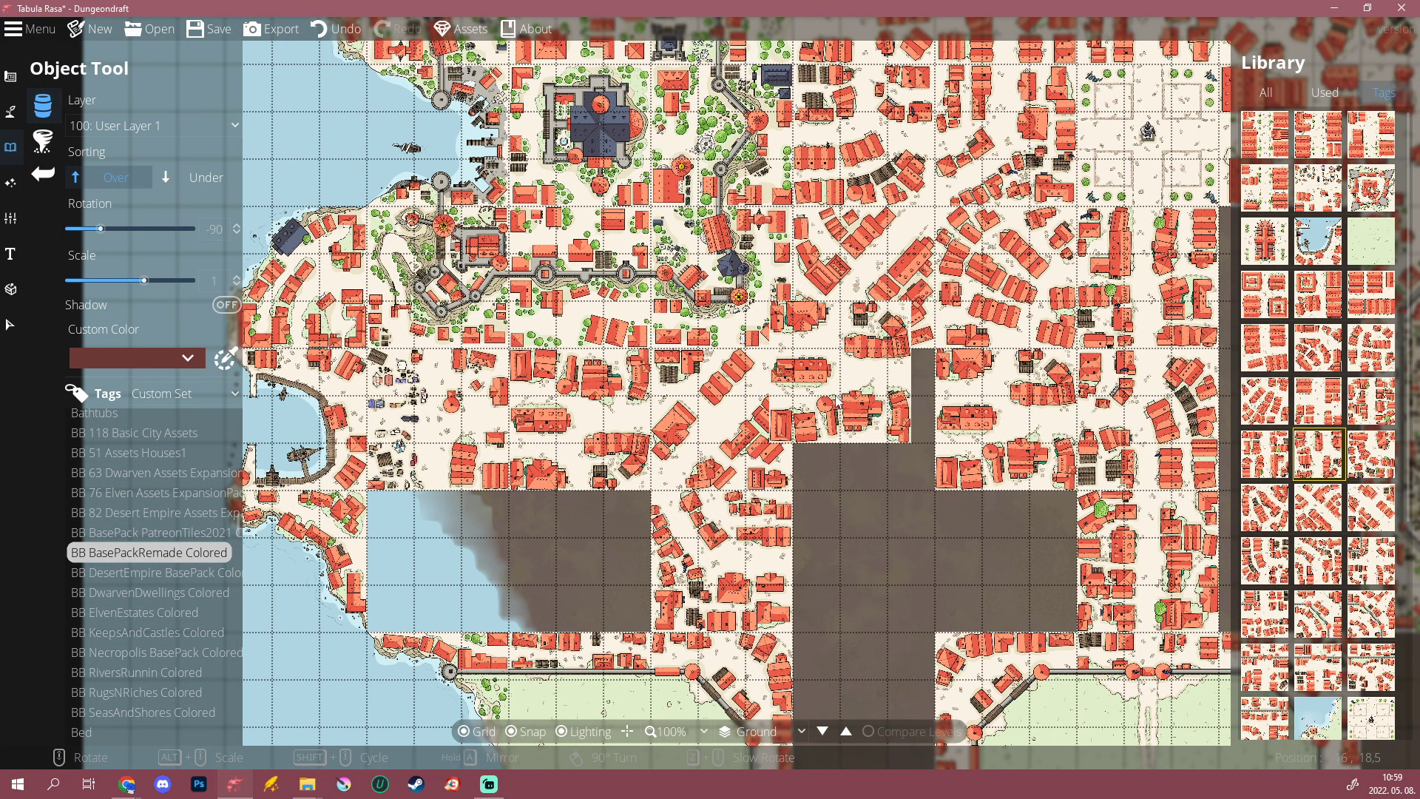
pyautogui.moveTo(989, 615); pyautogui.dragTo(1066, 558)
pyautogui.moveTo(1275, 548)
pyautogui.click(1265, 507)
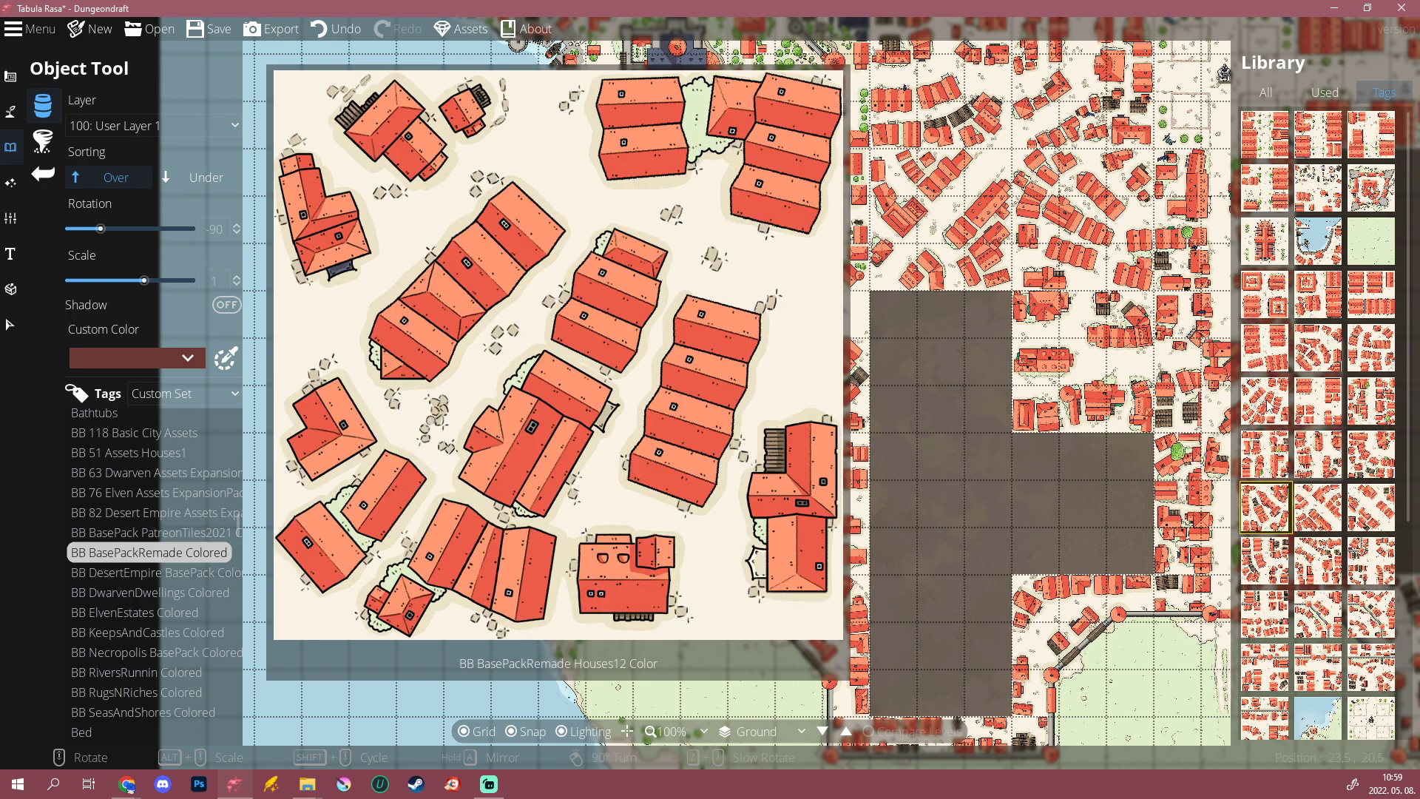
pyautogui.click(1261, 403)
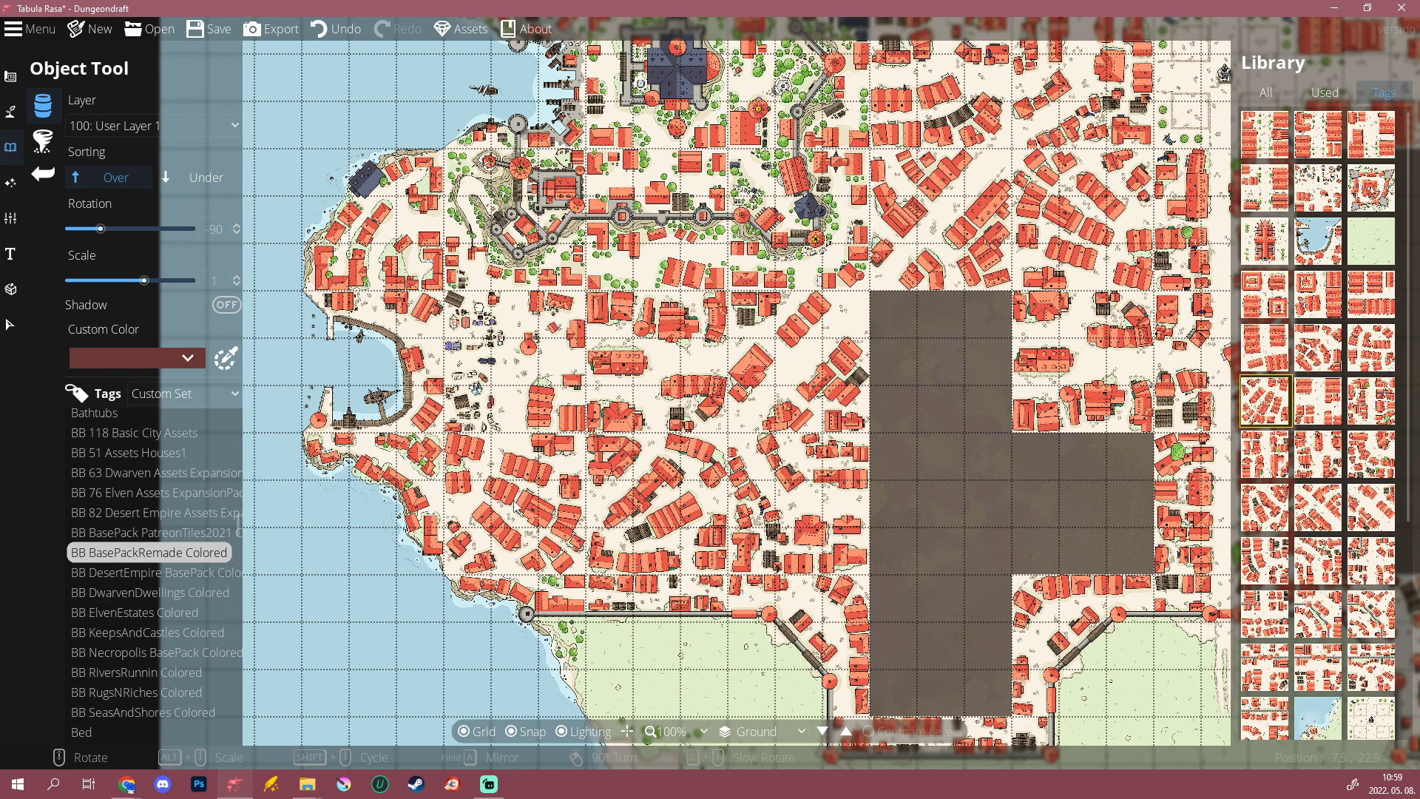
pyautogui.click(10, 327)
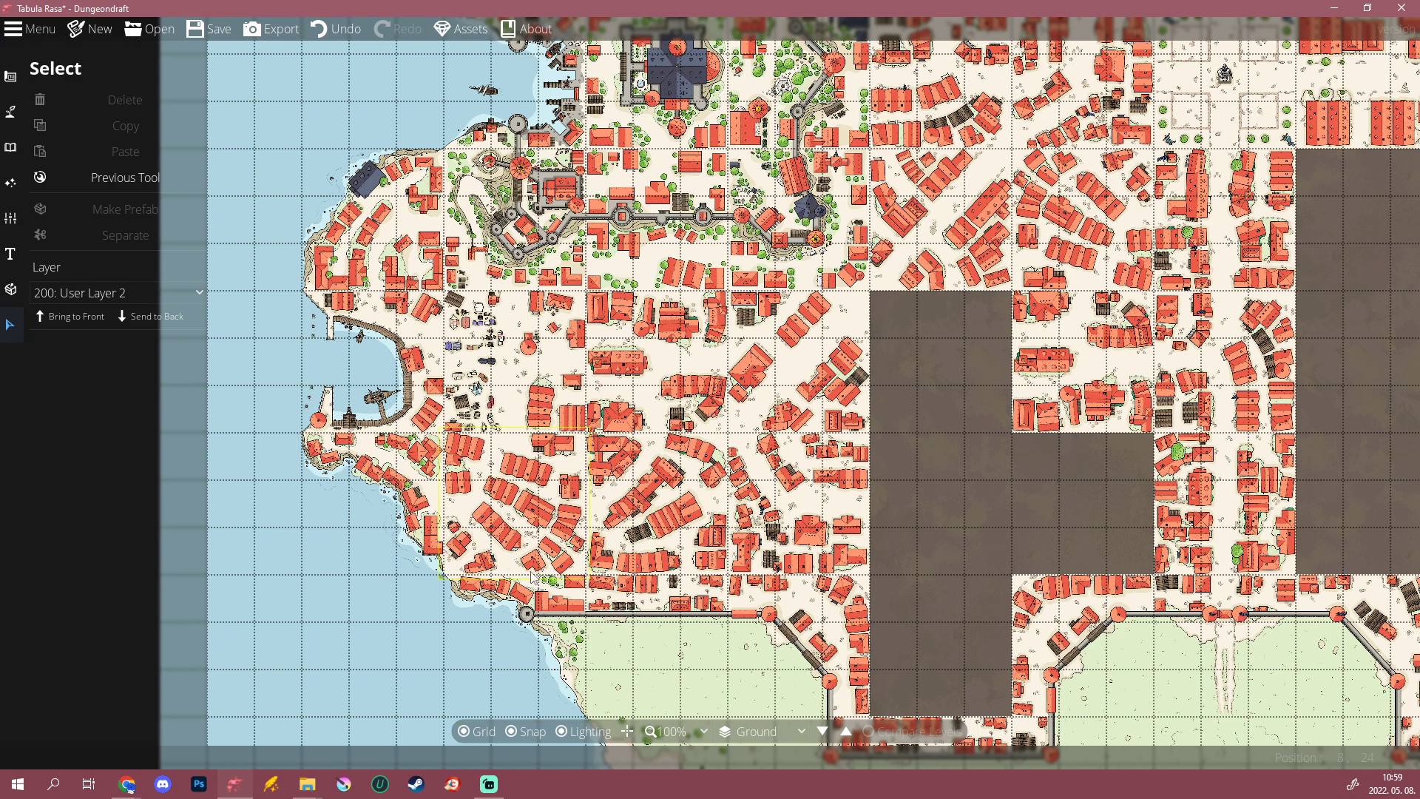
pyautogui.click(14, 146)
pyautogui.click(47, 105)
# Step: Choose a house tile and place it in the upper central gap and, rotated to -180°, inside the southern wall bastion
pyautogui.scroll(-10, 825, 483)
pyautogui.scroll(6, 825, 483)
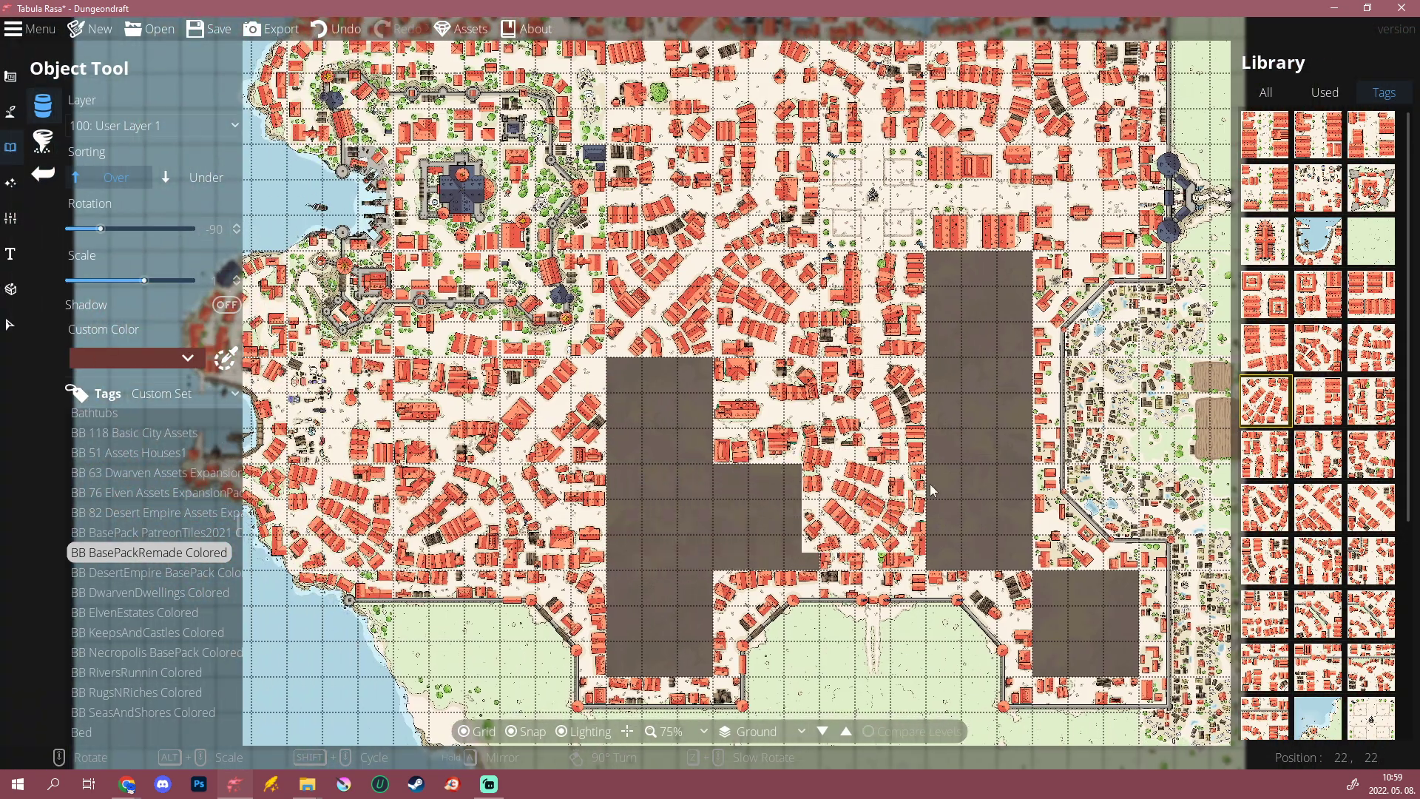
pyautogui.click(1372, 348)
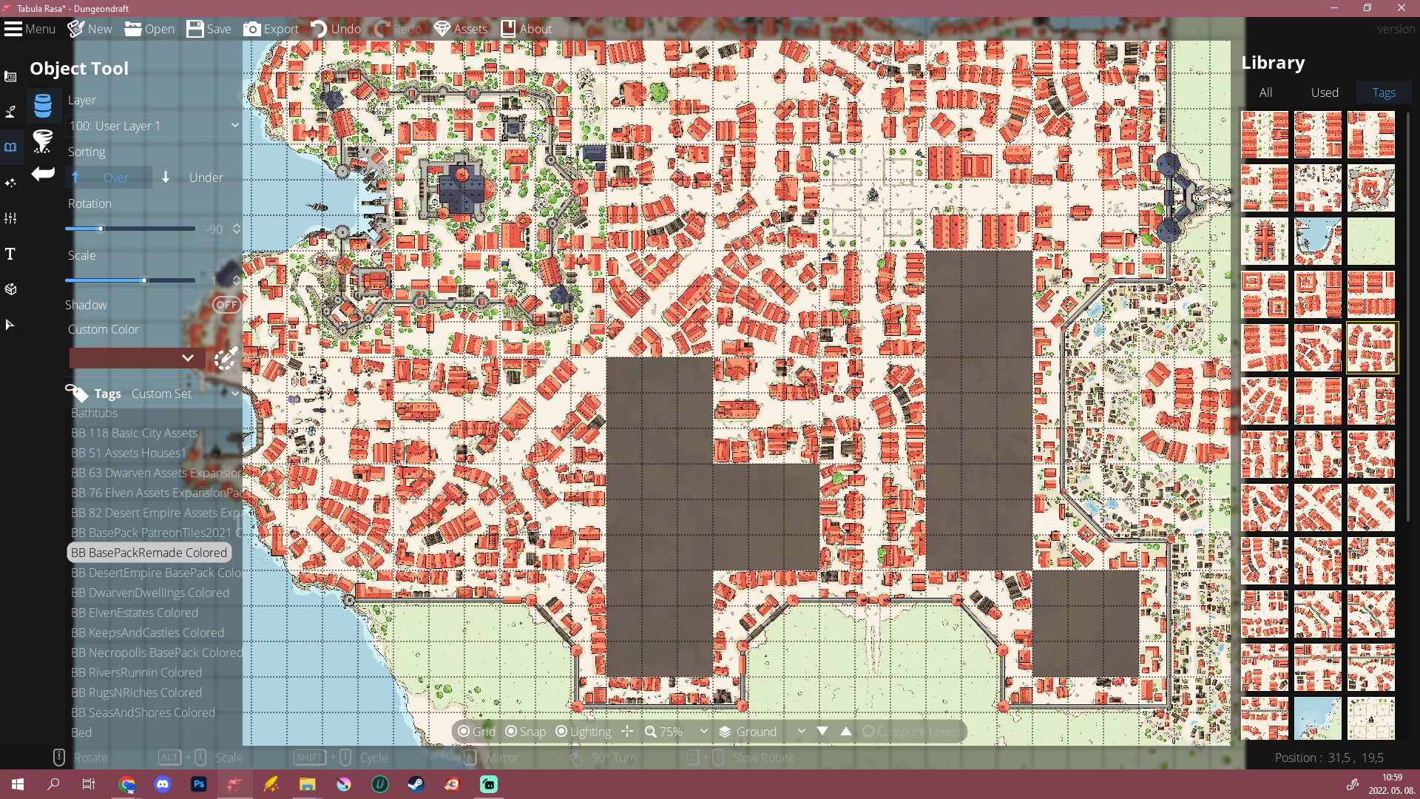
pyautogui.click(656, 414)
pyautogui.rightClick(660, 619)
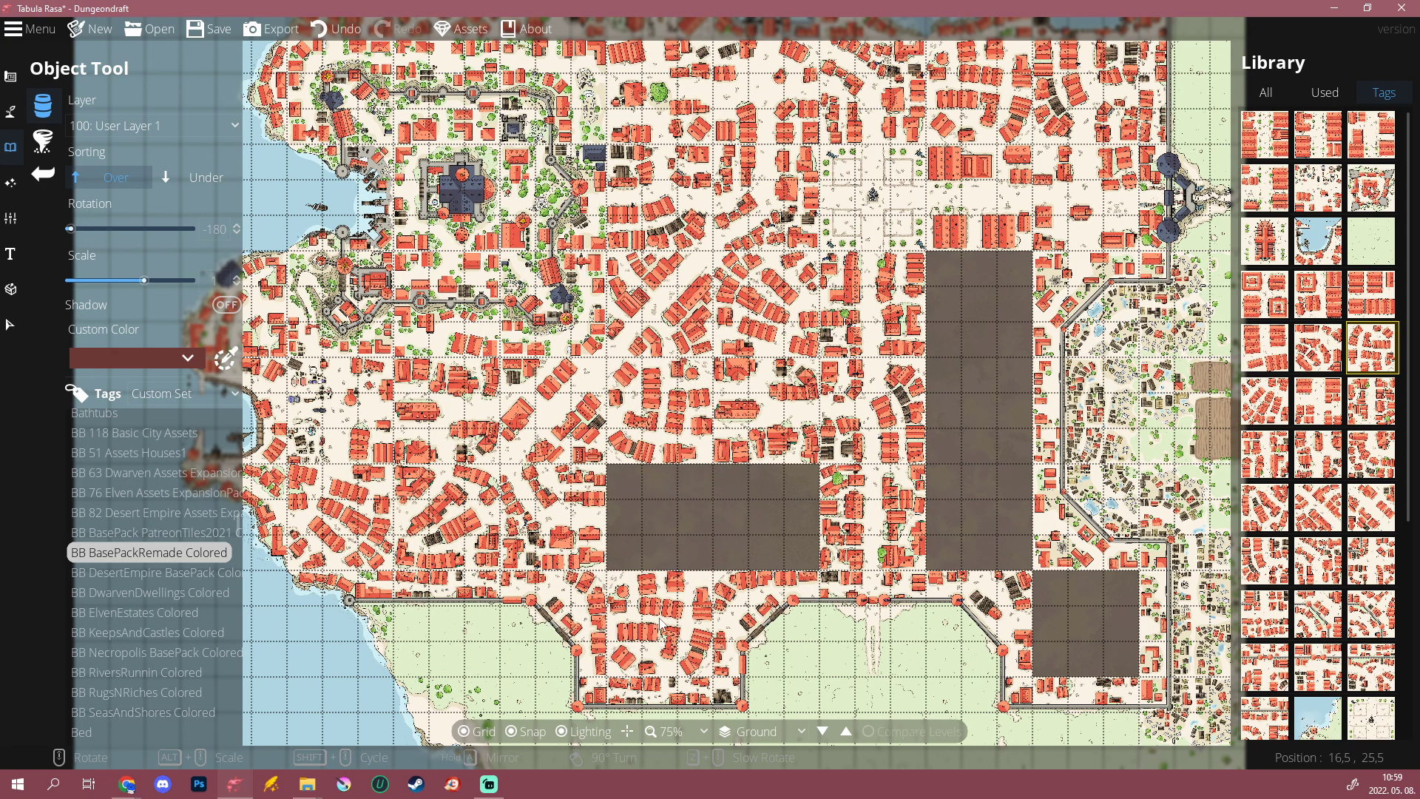
# Step: Pick a house tile from the library and fill the eastern block of the remaining central gap
pyautogui.click(1264, 508)
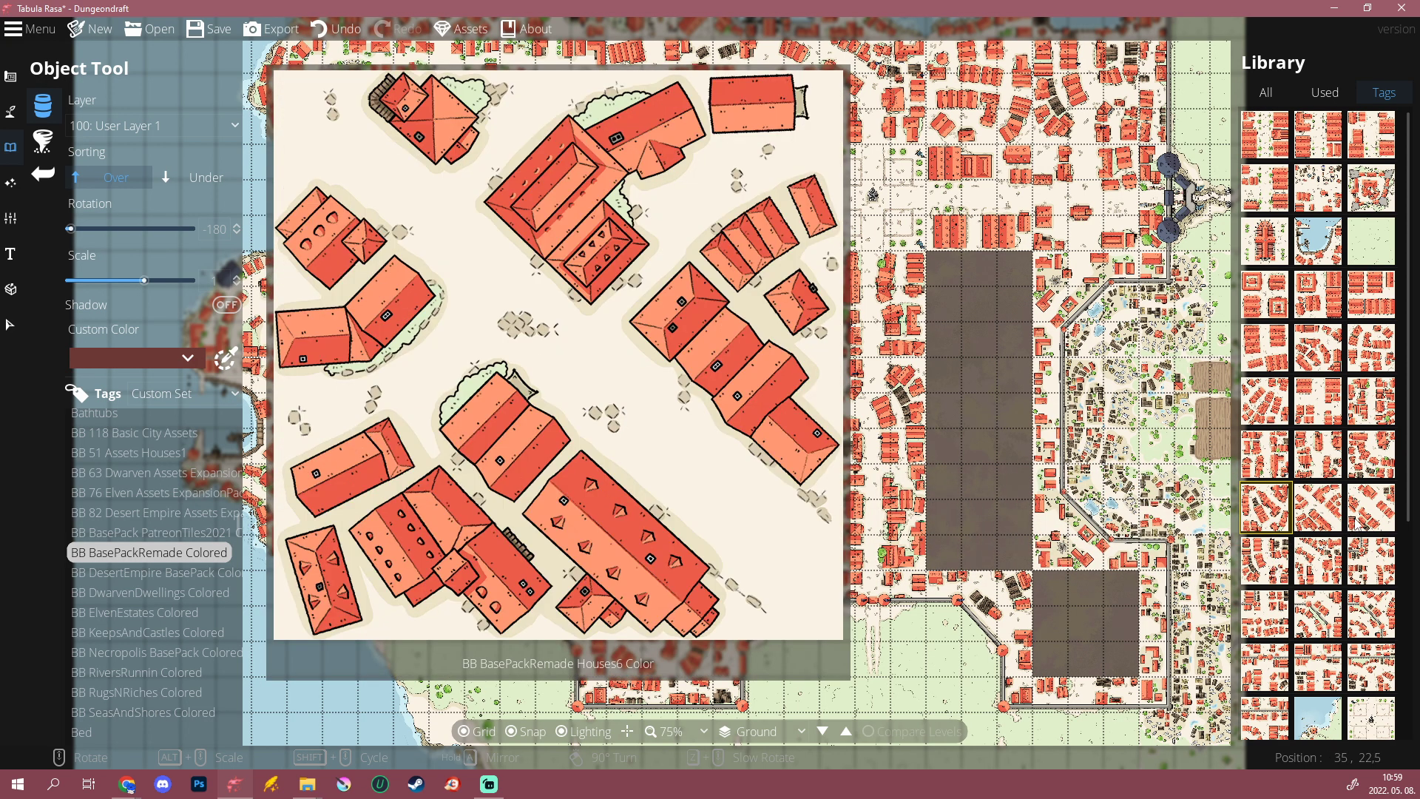
pyautogui.scroll(-2, 1374, 564)
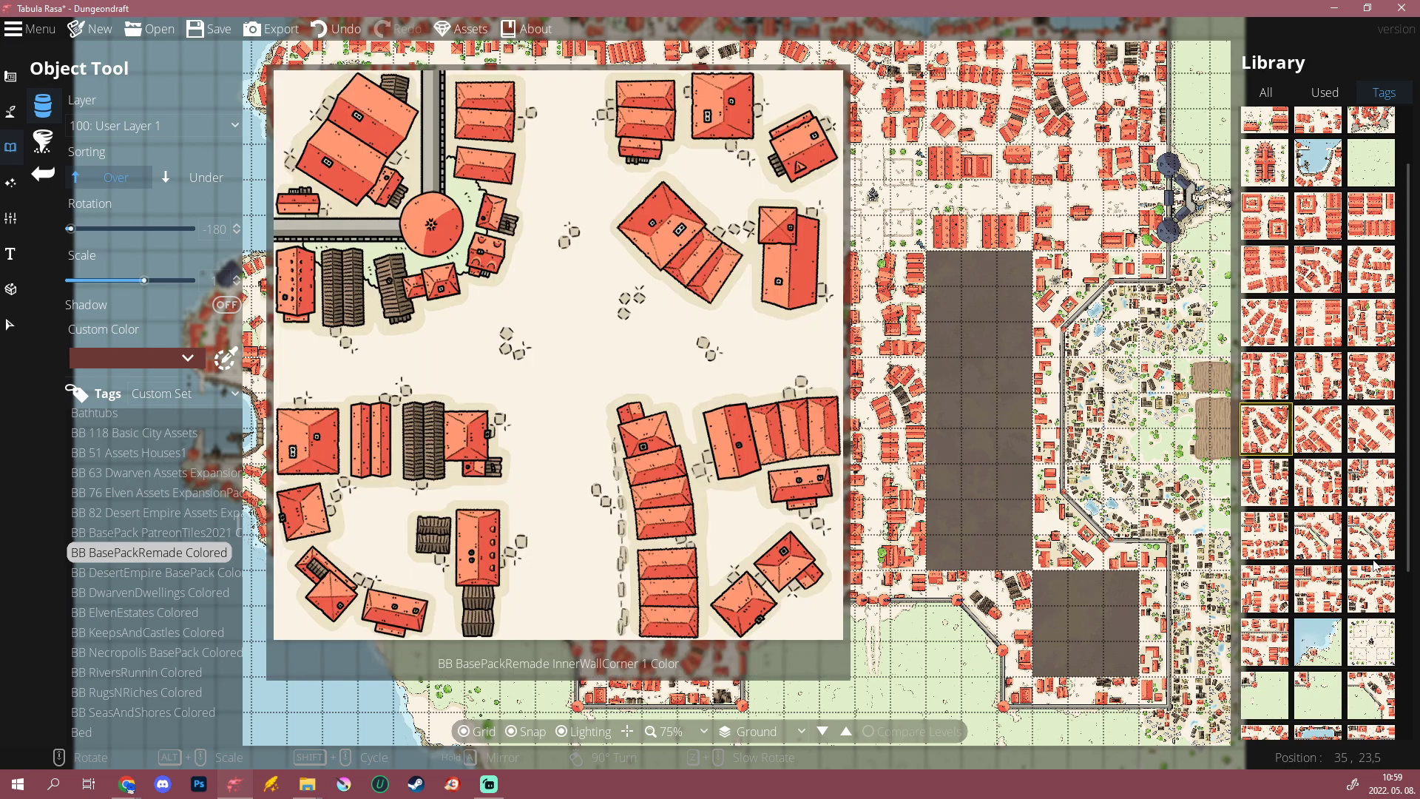
pyautogui.scroll(2, 1374, 564)
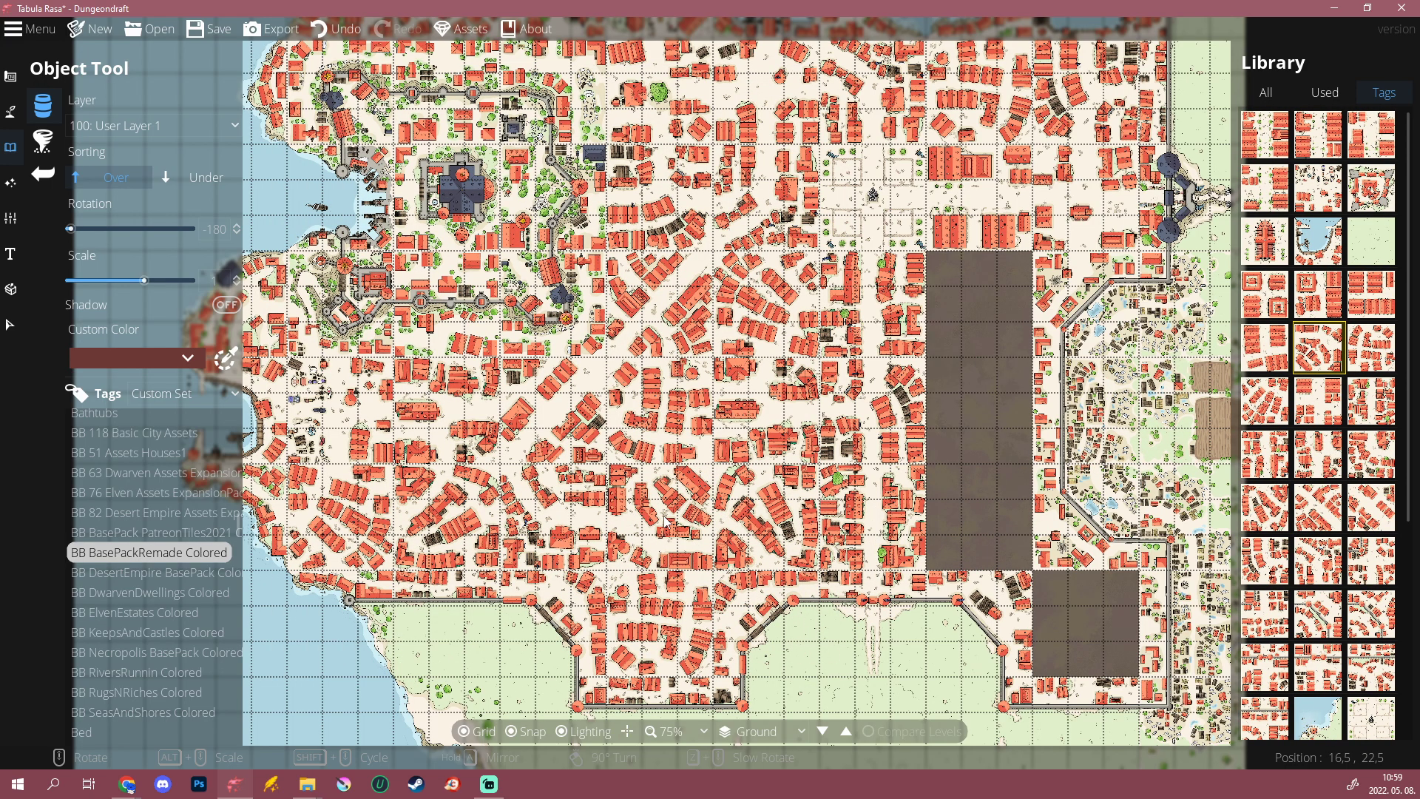
# Step: Rotate the curved-street house tile to -90° and place it in the last central block north of the bastion
pyautogui.scroll(-6, 665, 520)
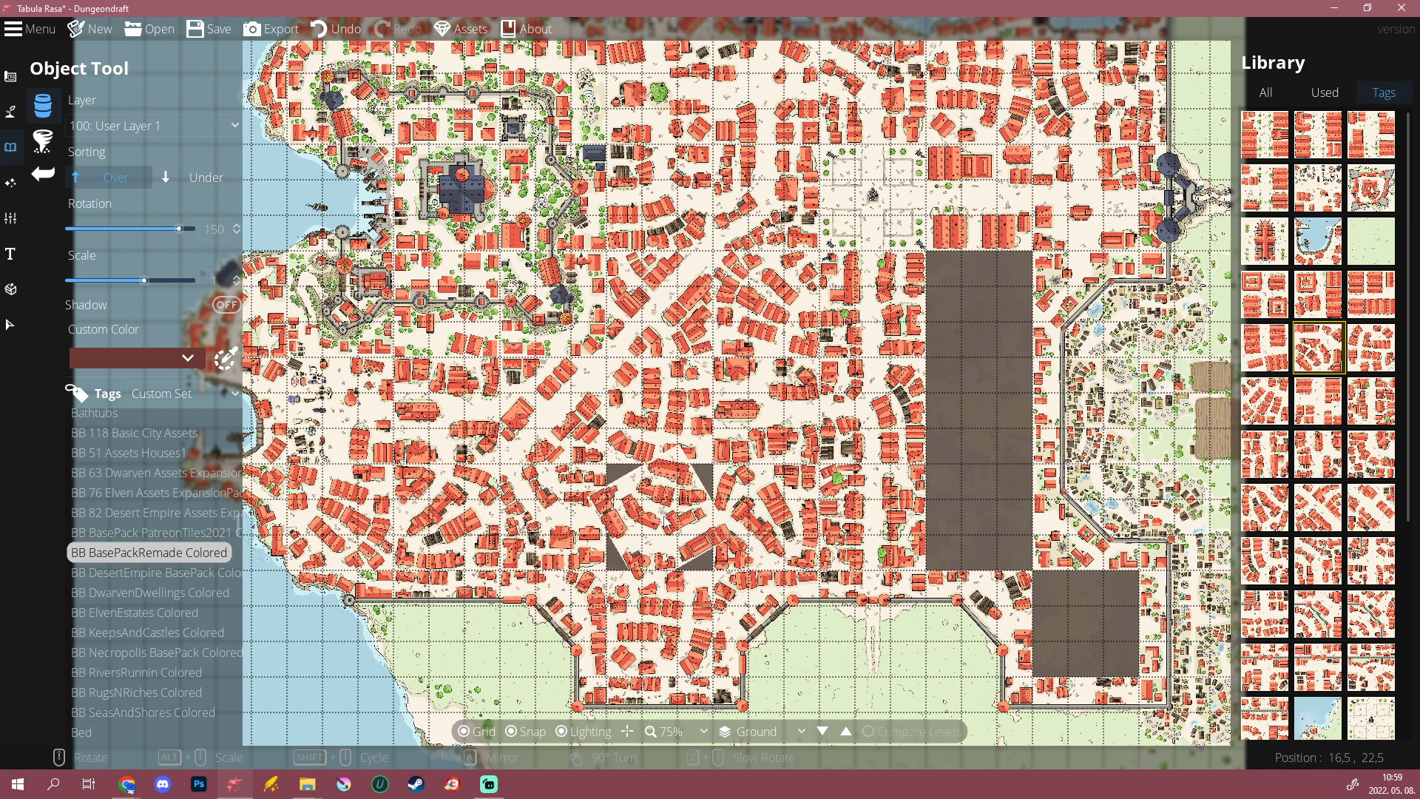
pyautogui.scroll(2, 664, 520)
pyautogui.scroll(2, 664, 520)
pyautogui.scroll(4, 664, 519)
pyautogui.scroll(-4, 664, 519)
pyautogui.click(664, 519)
# Step: Switch to the Select tool and hide the grid to review the whole city map
pyautogui.scroll(-3, 915, 476)
pyautogui.scroll(1, 956, 486)
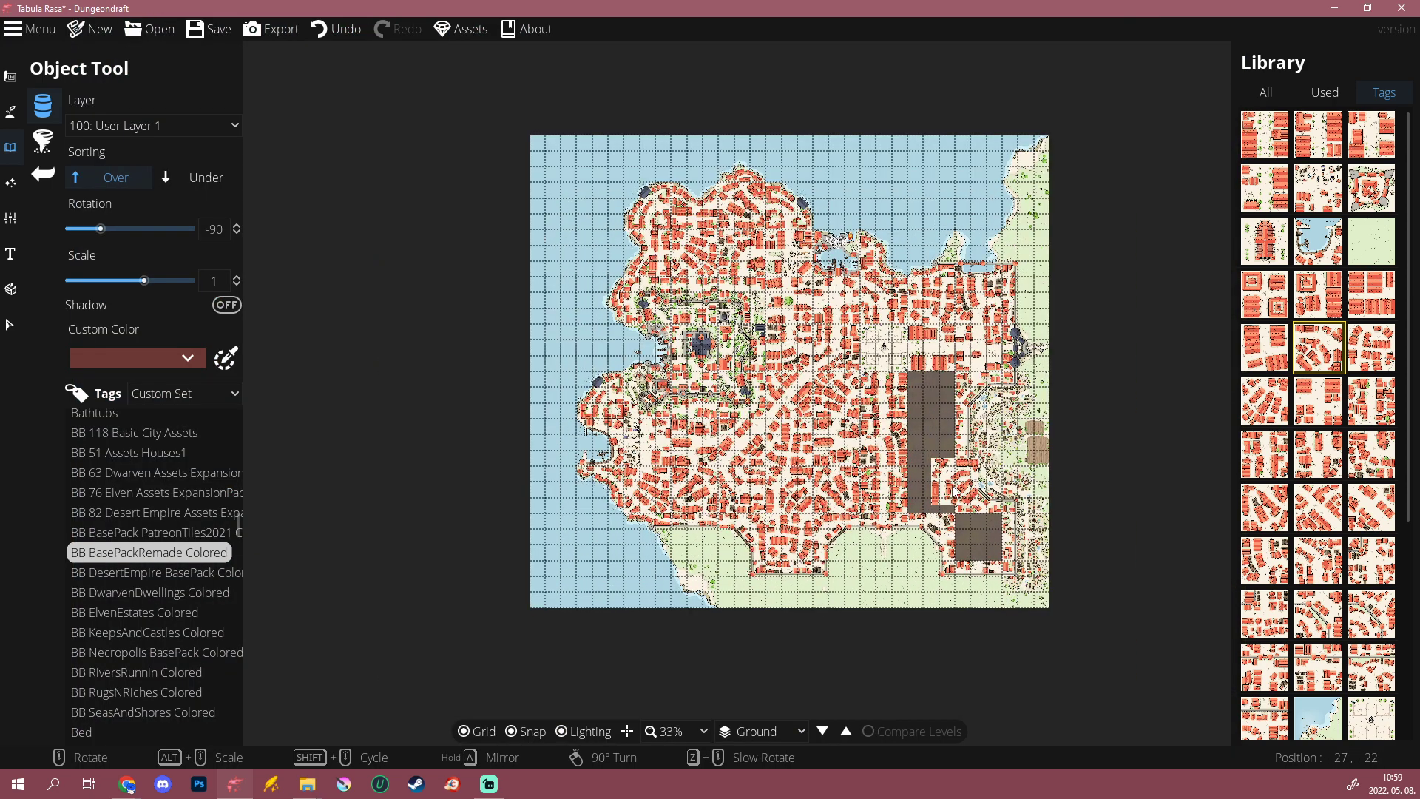
pyautogui.click(5, 333)
pyautogui.scroll(2, 739, 534)
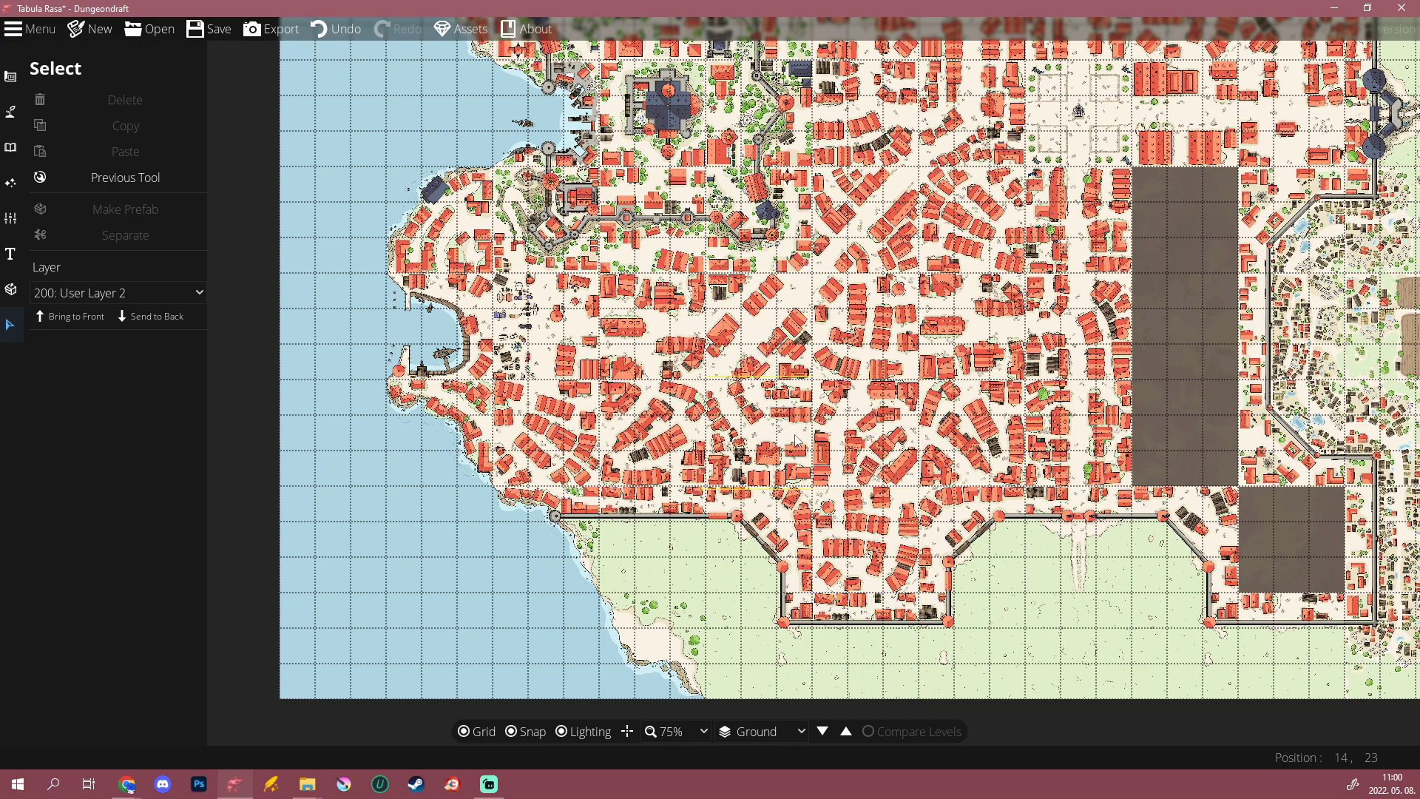
pyautogui.scroll(-3, 540, 706)
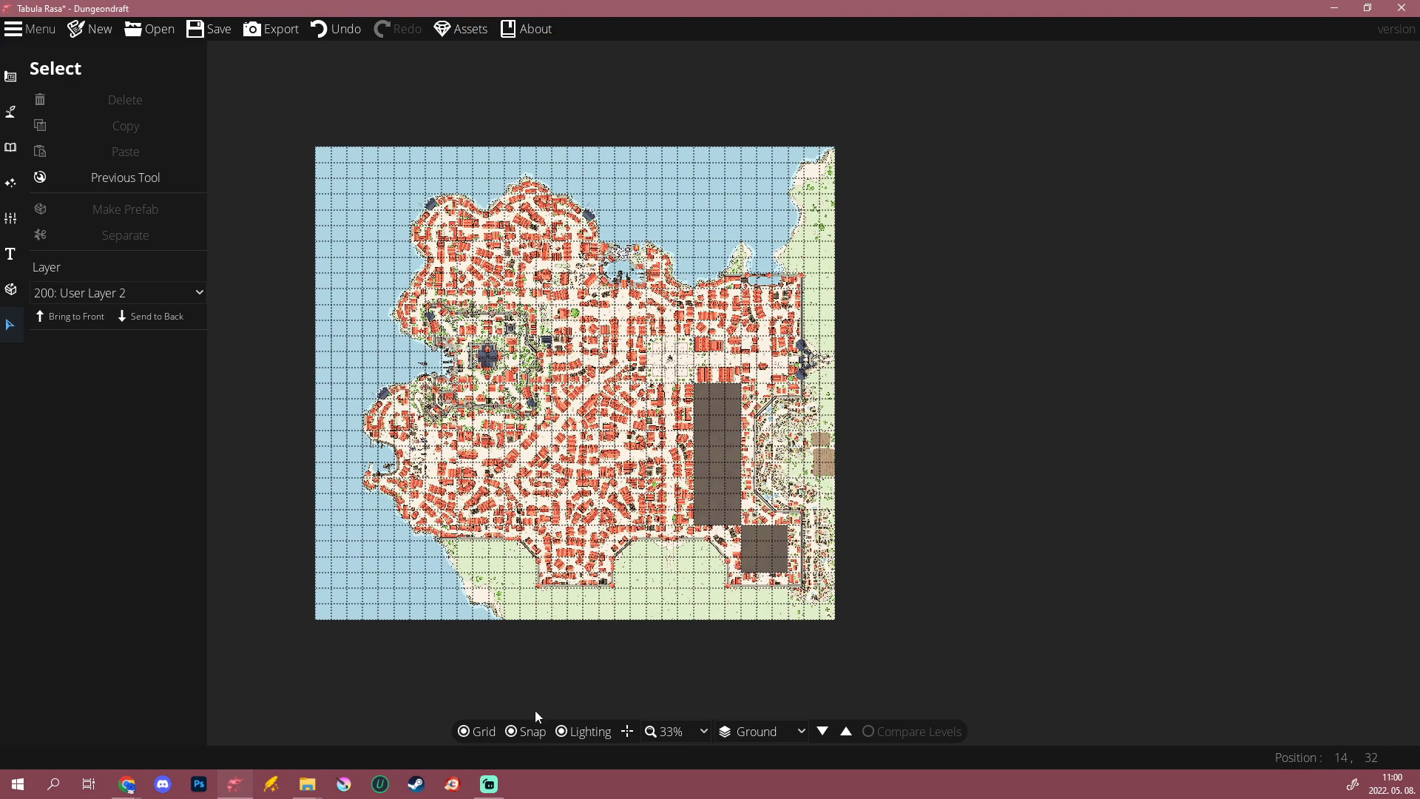
pyautogui.click(465, 731)
pyautogui.scroll(2, 371, 556)
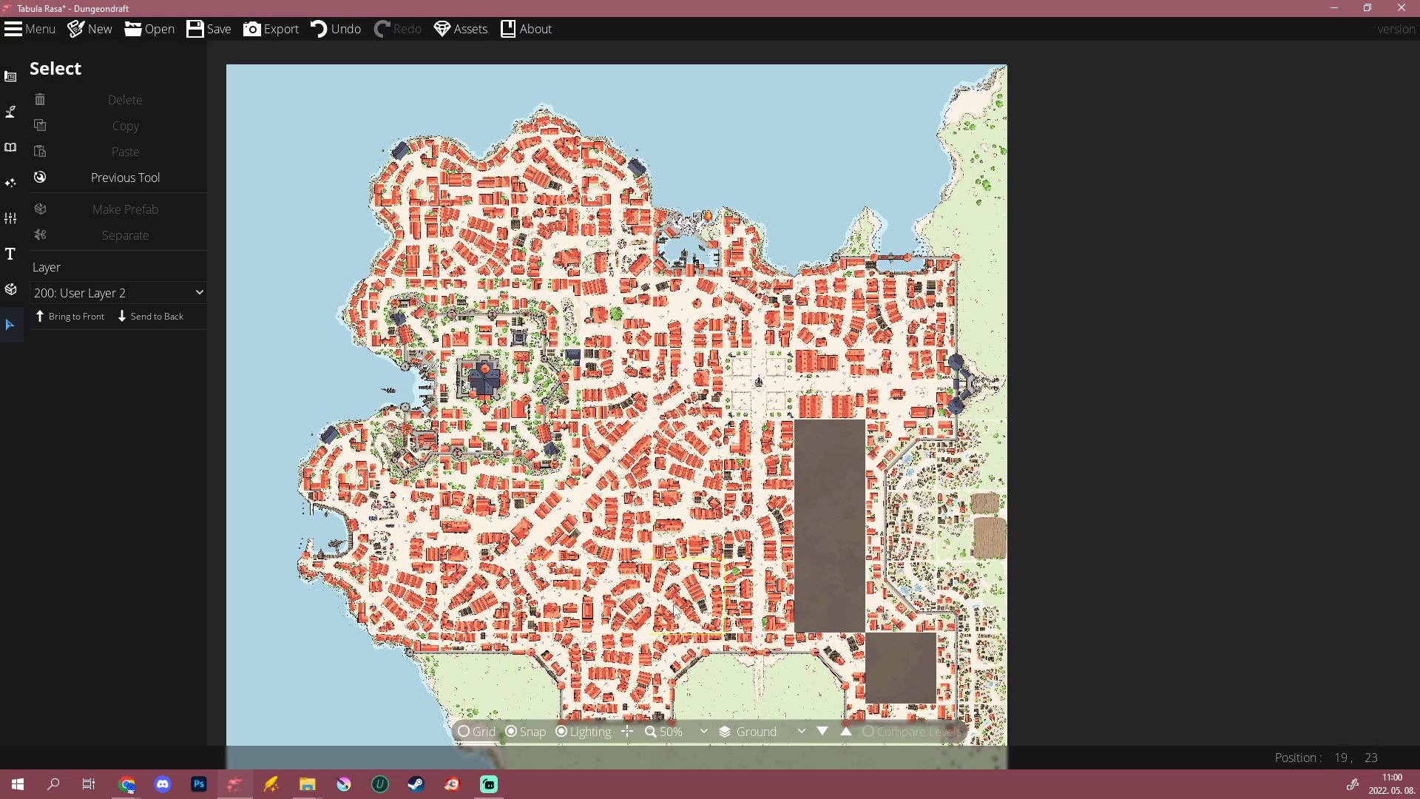
pyautogui.scroll(-1, 680, 445)
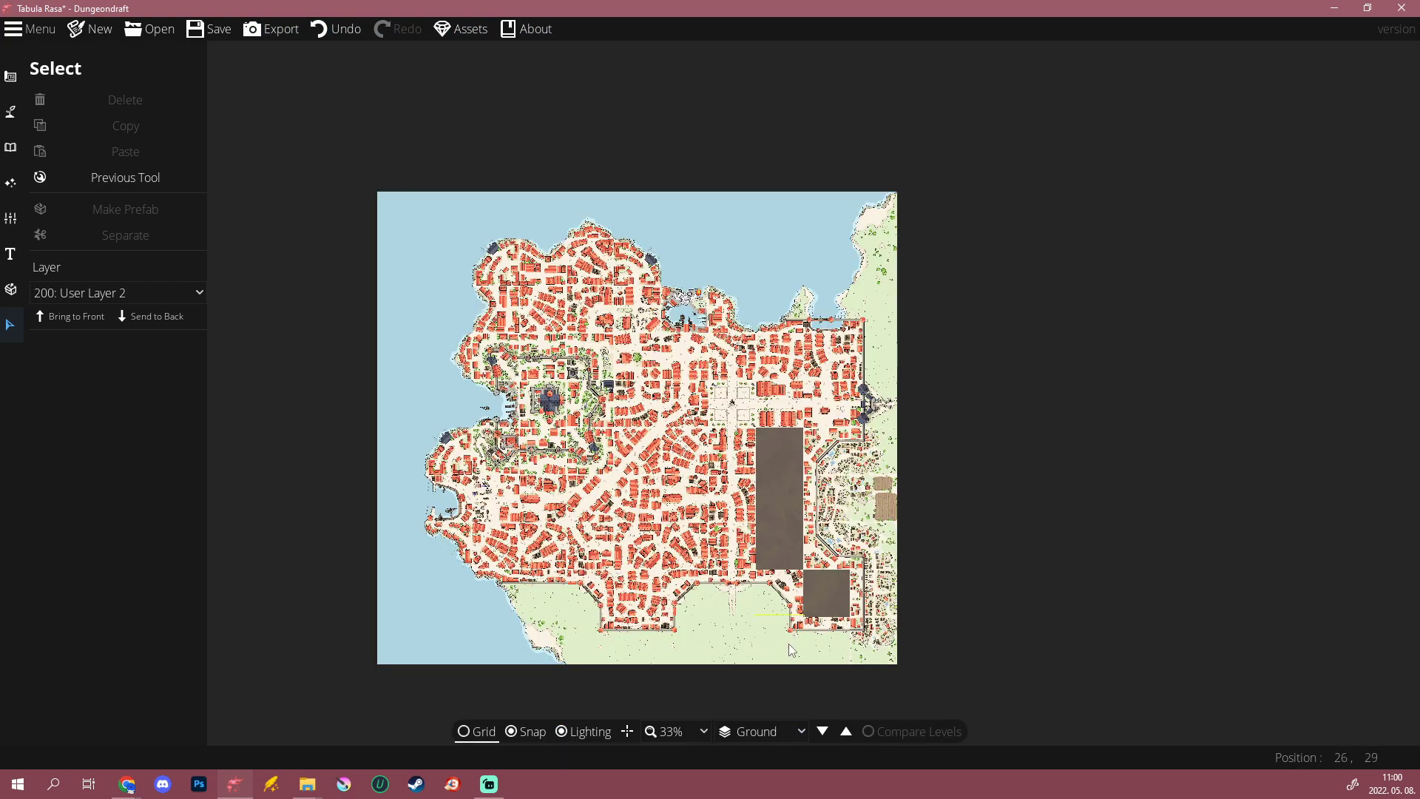
pyautogui.scroll(1, 741, 624)
pyautogui.moveTo(700, 598); pyautogui.dragTo(717, 638)
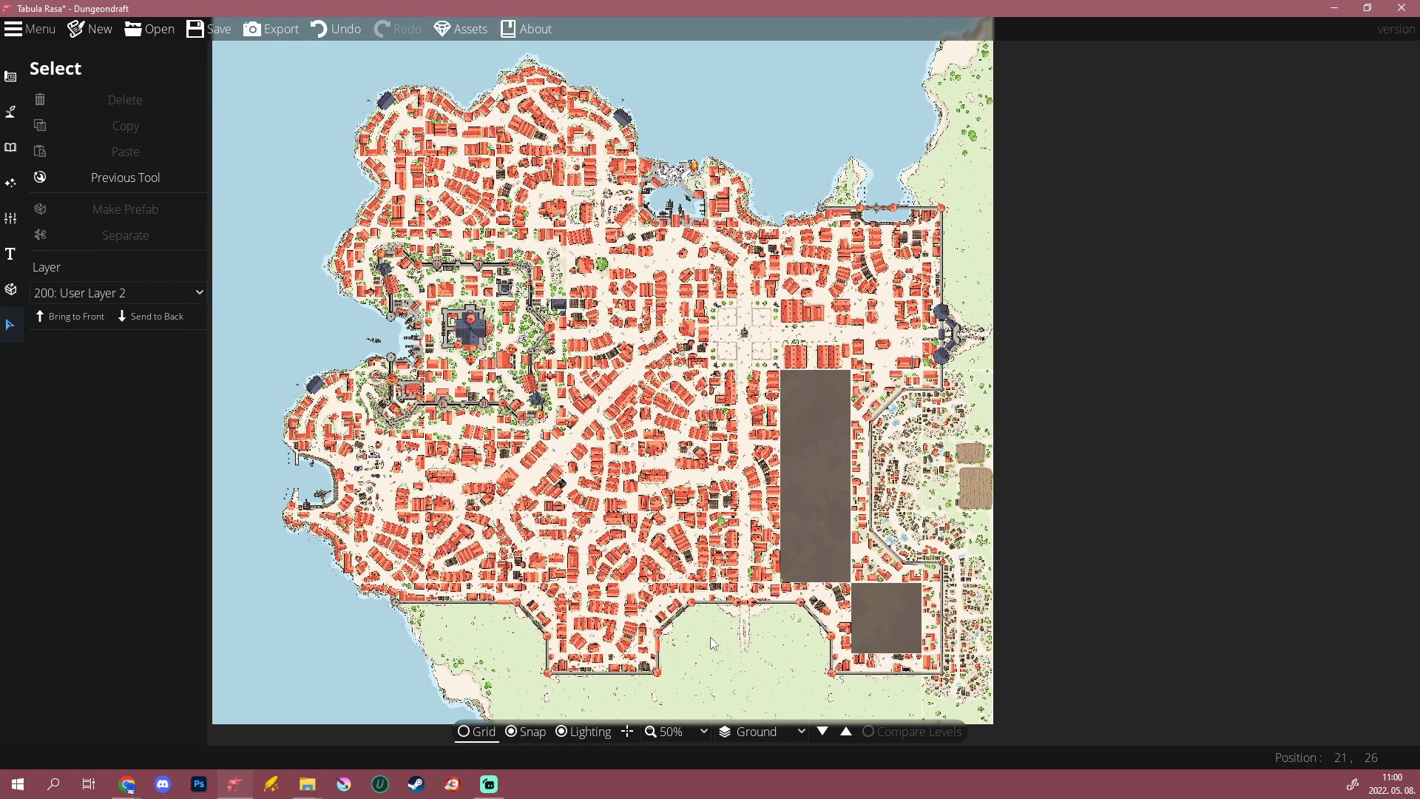
# Step: Choose a house tile with the Object Tool and place it, rotated -90°, in the northern block of the central-eastern gap
pyautogui.scroll(1, 834, 538)
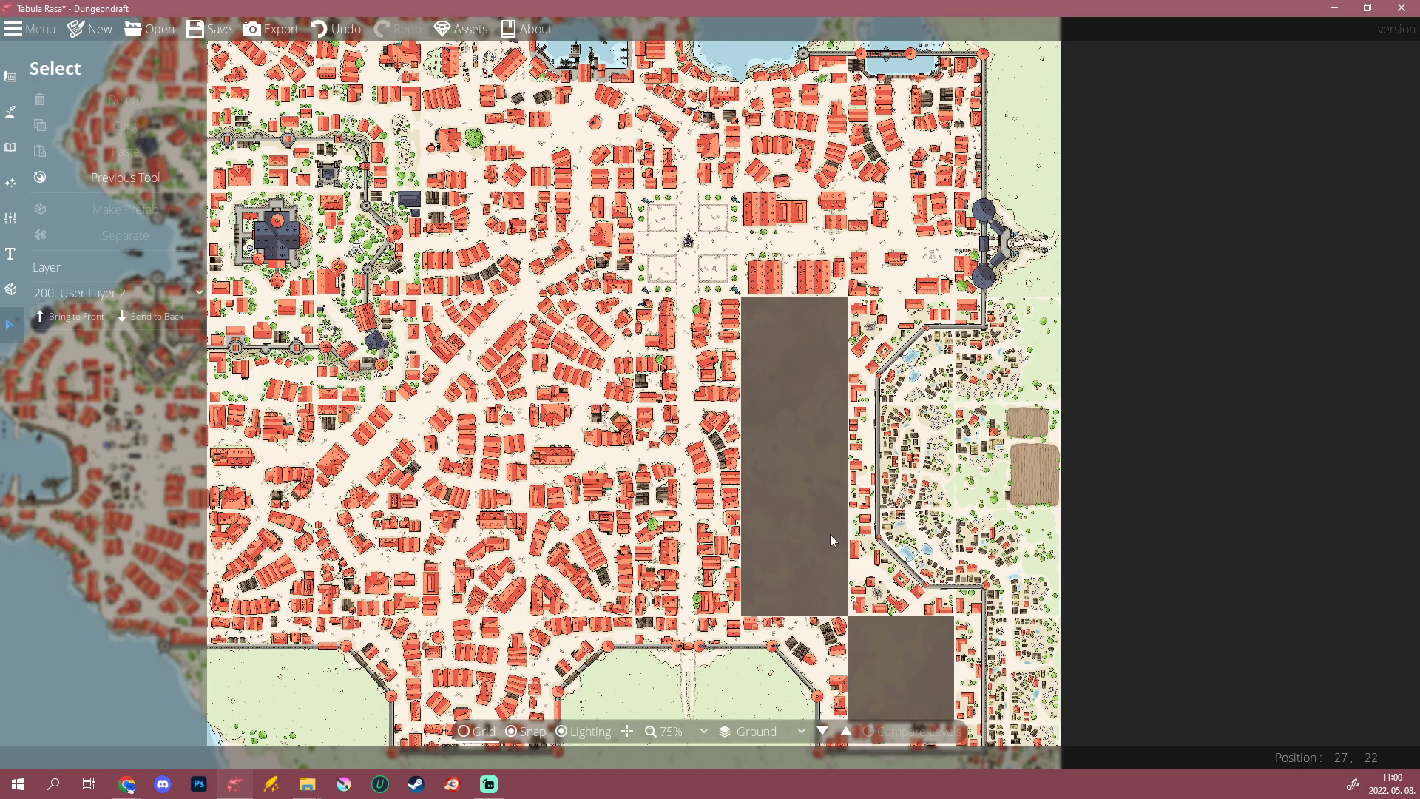
pyautogui.moveTo(785, 531); pyautogui.dragTo(677, 475)
pyautogui.click(10, 147)
pyautogui.click(74, 106)
pyautogui.moveTo(1309, 403)
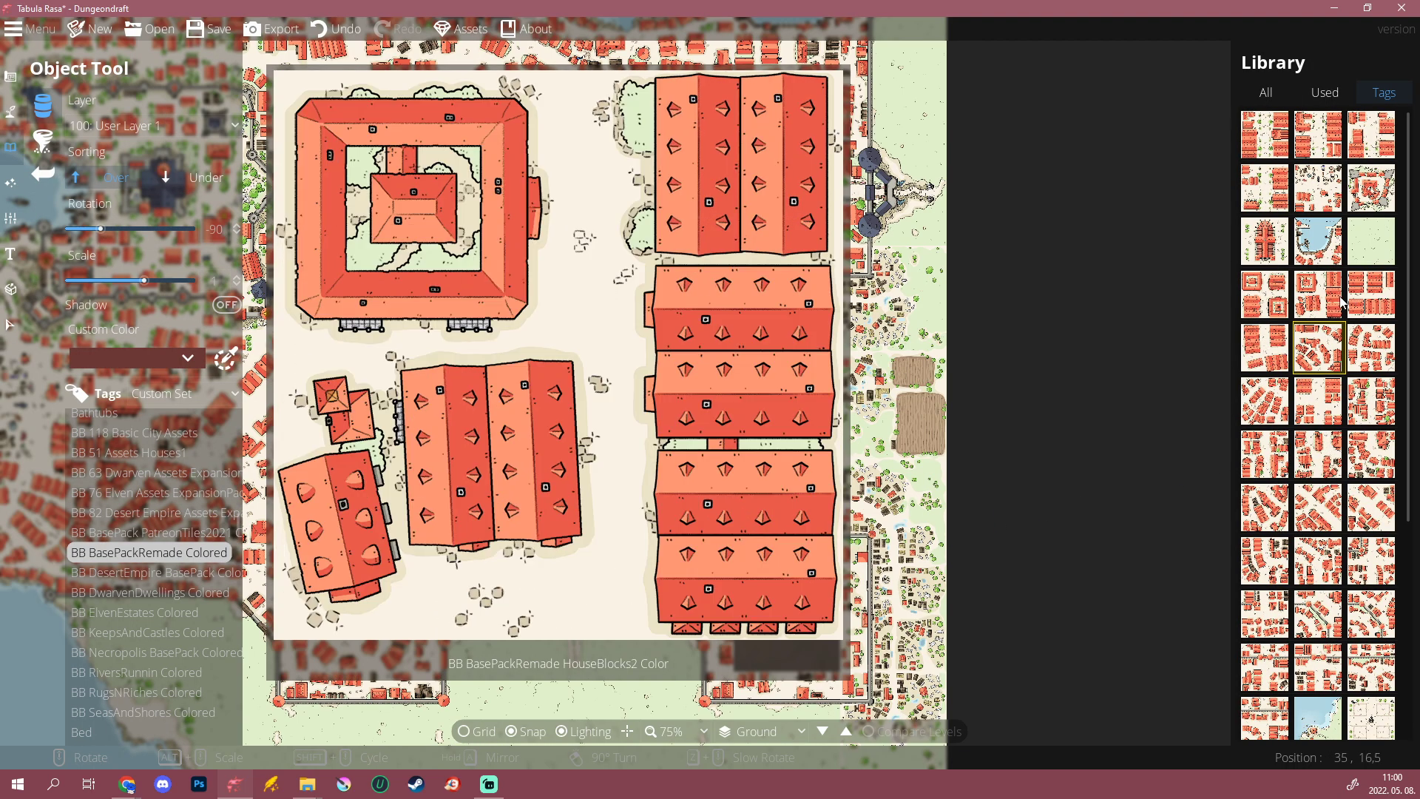
pyautogui.click(1380, 359)
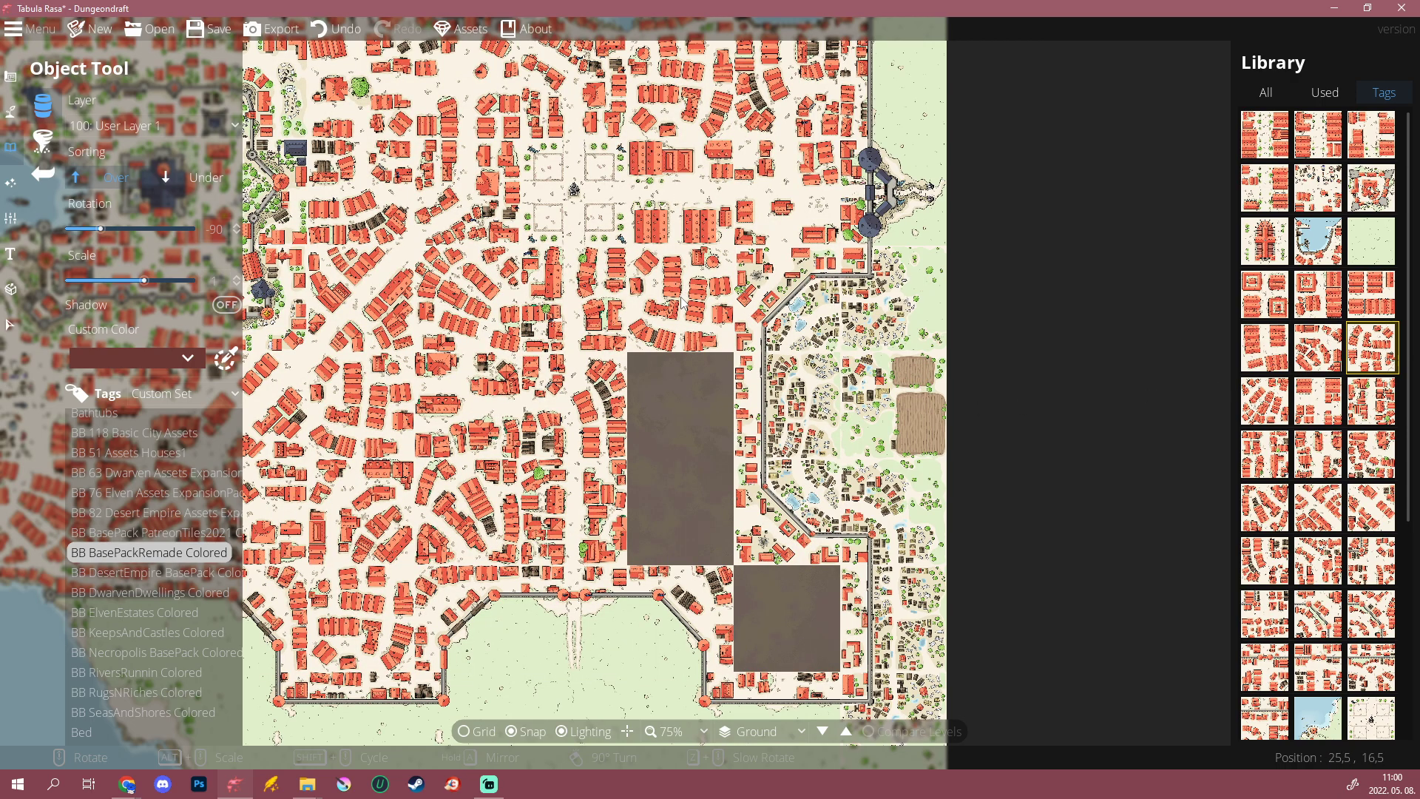
# Step: Choose a different house tile and place it, rotated to -90°, in the square gap inside the southeastern wall corner
pyautogui.click(1372, 453)
pyautogui.scroll(-6, 688, 411)
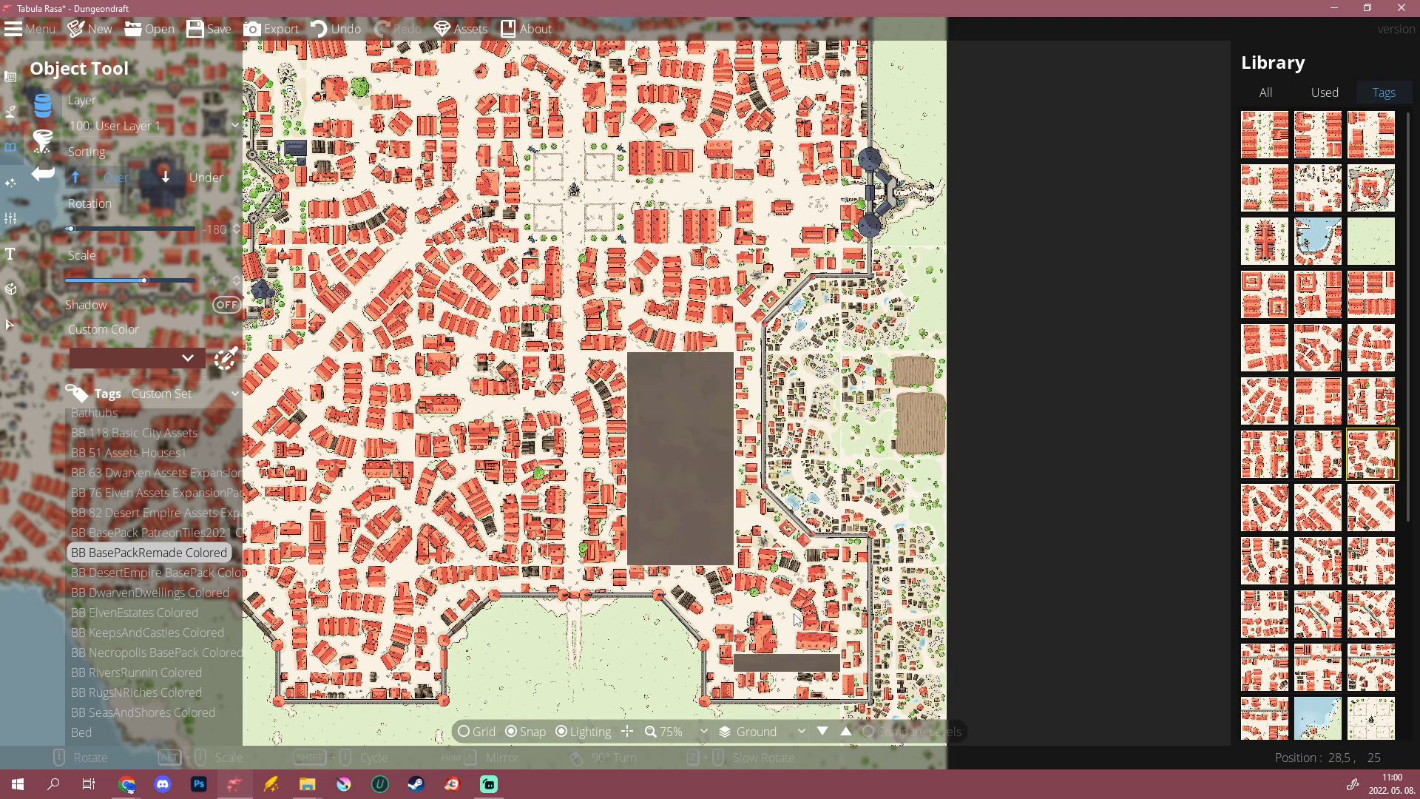
pyautogui.scroll(6, 795, 614)
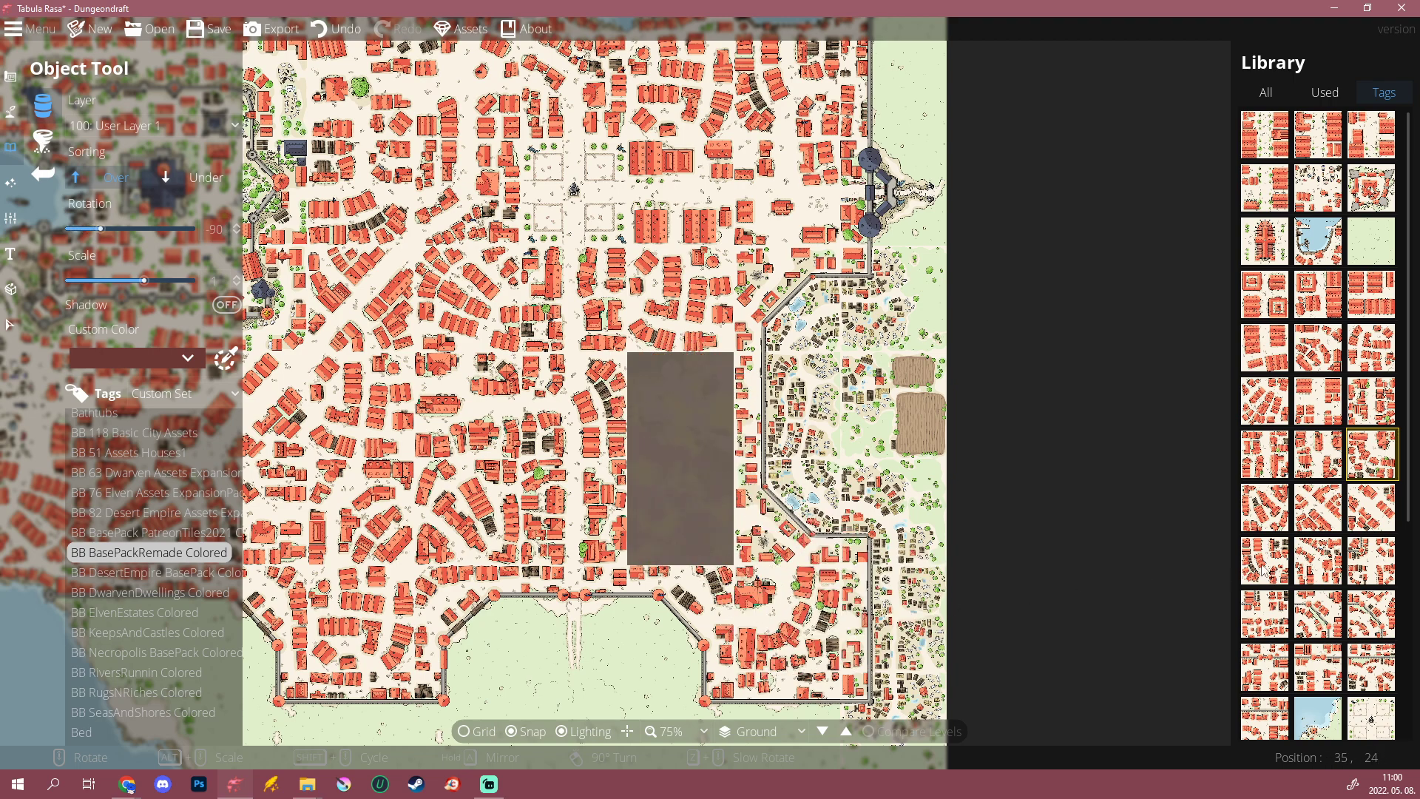
# Step: Pick another house tile and place it at 0° rotation in the southern block of the remaining central-eastern gap
pyautogui.scroll(-3, 1331, 502)
pyautogui.moveTo(1354, 575)
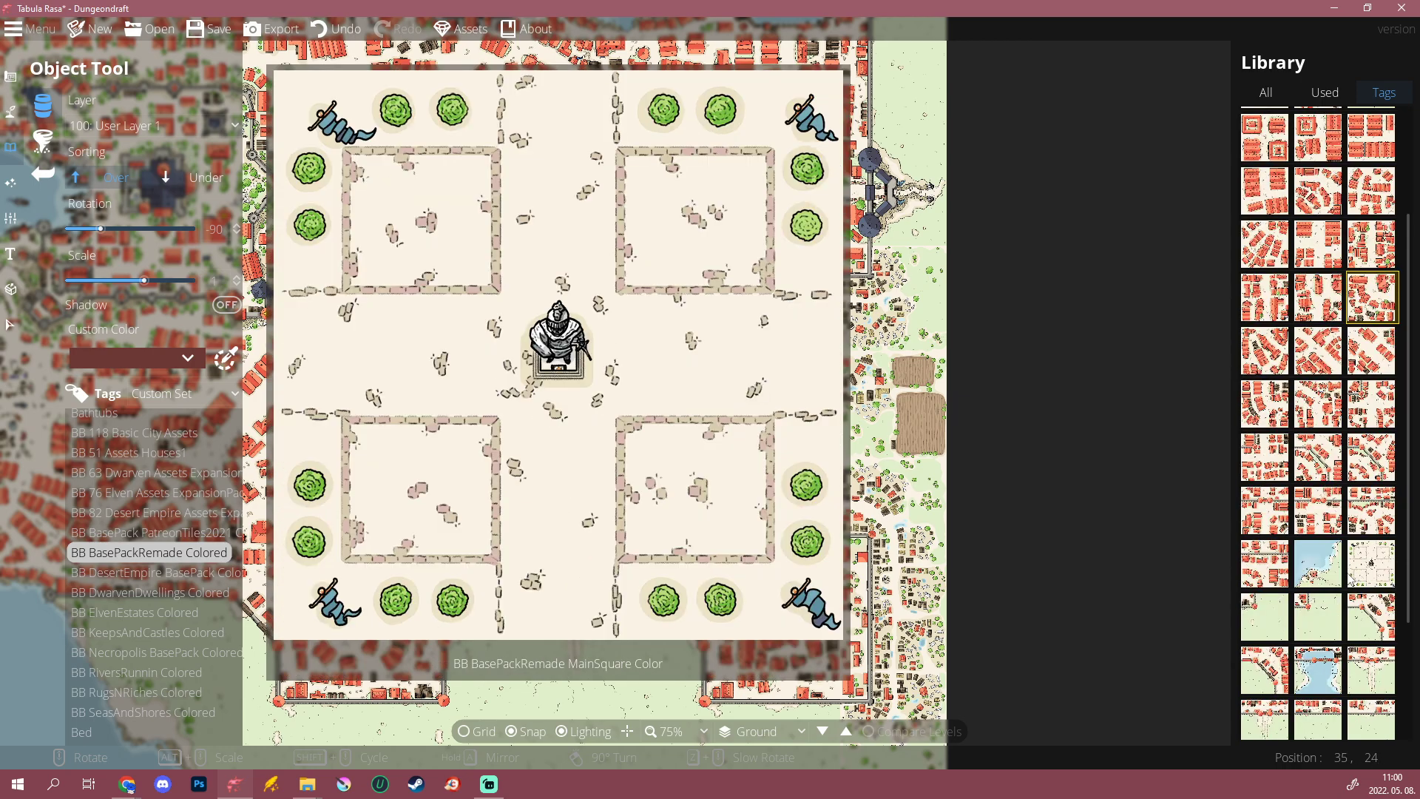
pyautogui.scroll(3, 1261, 560)
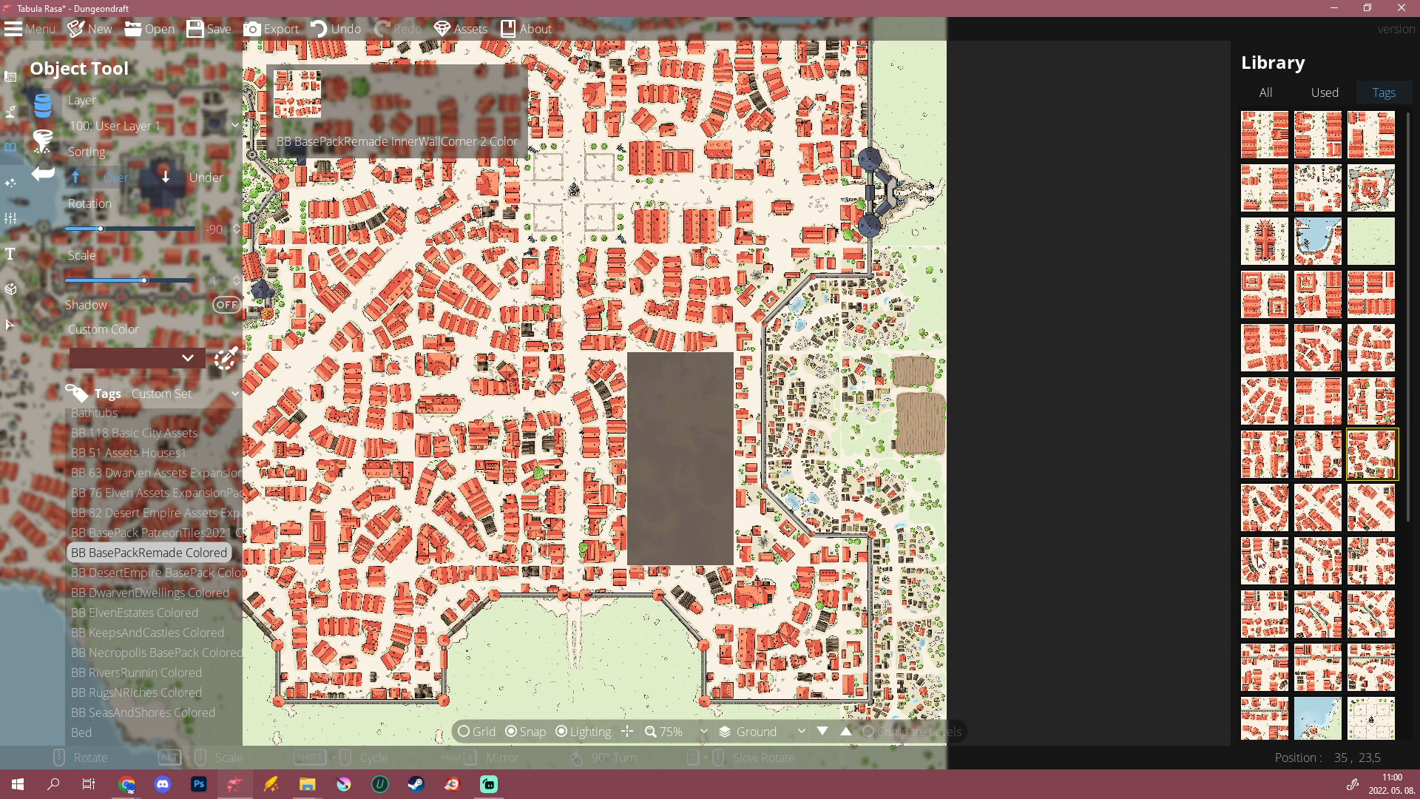
pyautogui.click(1266, 503)
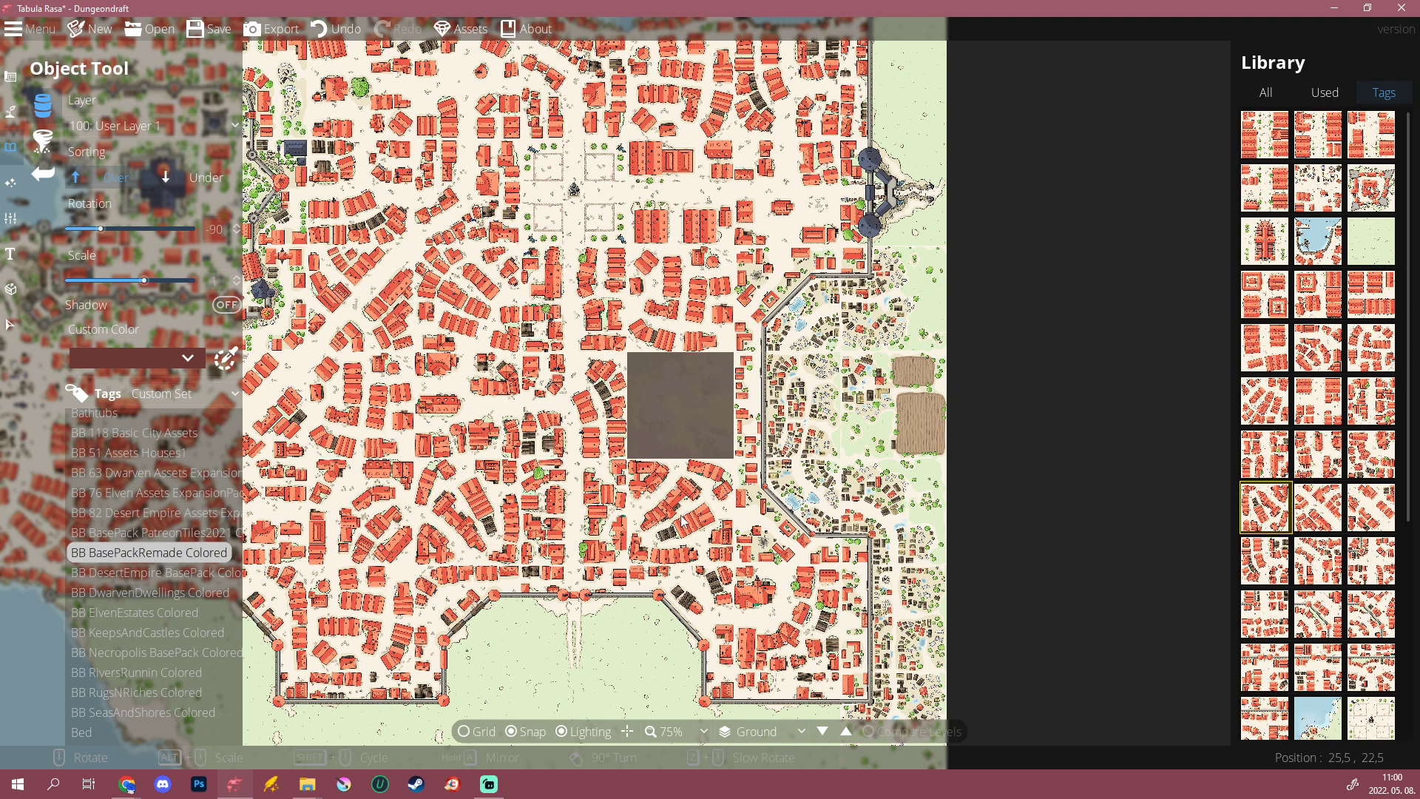
pyautogui.scroll(6, 684, 521)
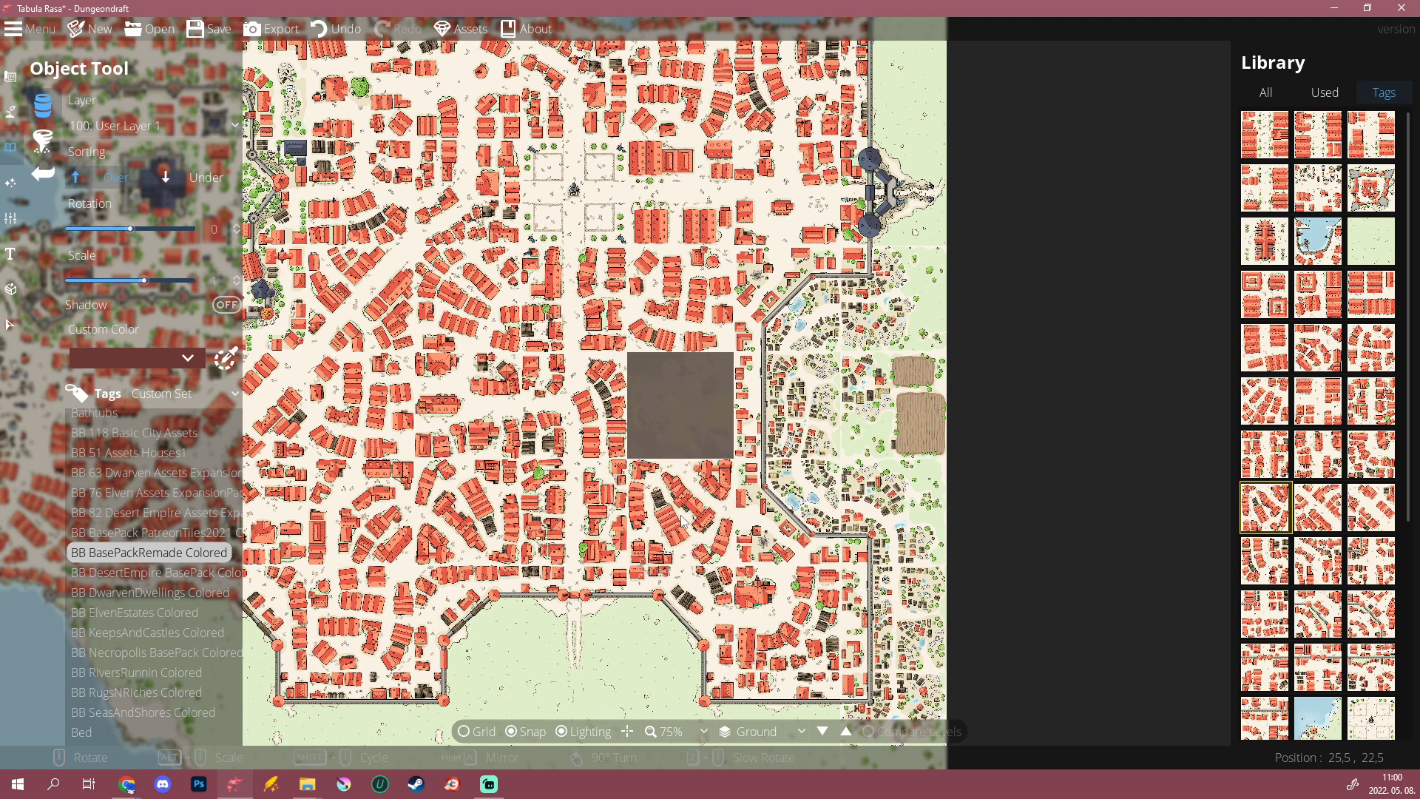
pyautogui.click(681, 521)
# Step: Choose a house tile and fill the last empty block of the city with it at 0° rotation
pyautogui.moveTo(822, 494); pyautogui.dragTo(868, 571)
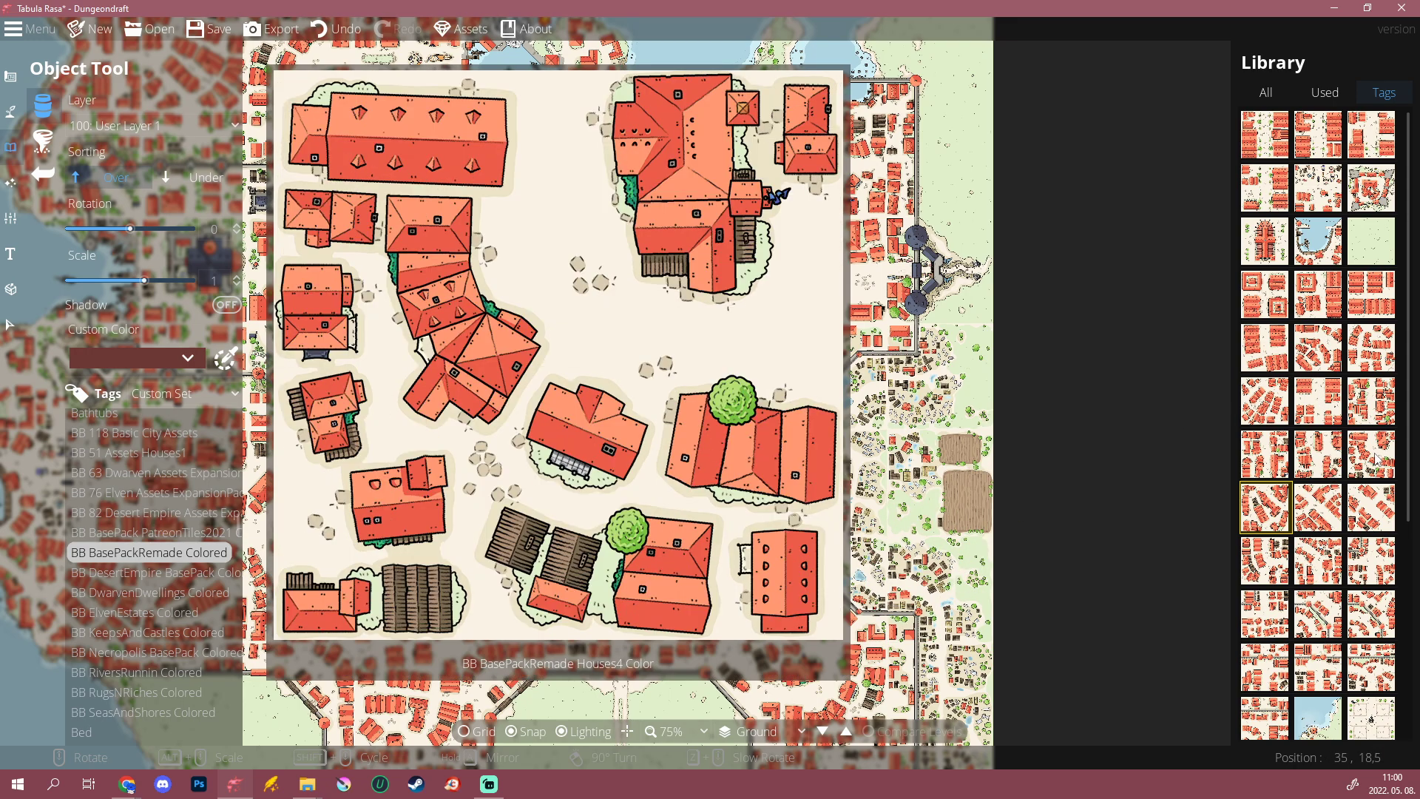
pyautogui.click(1372, 349)
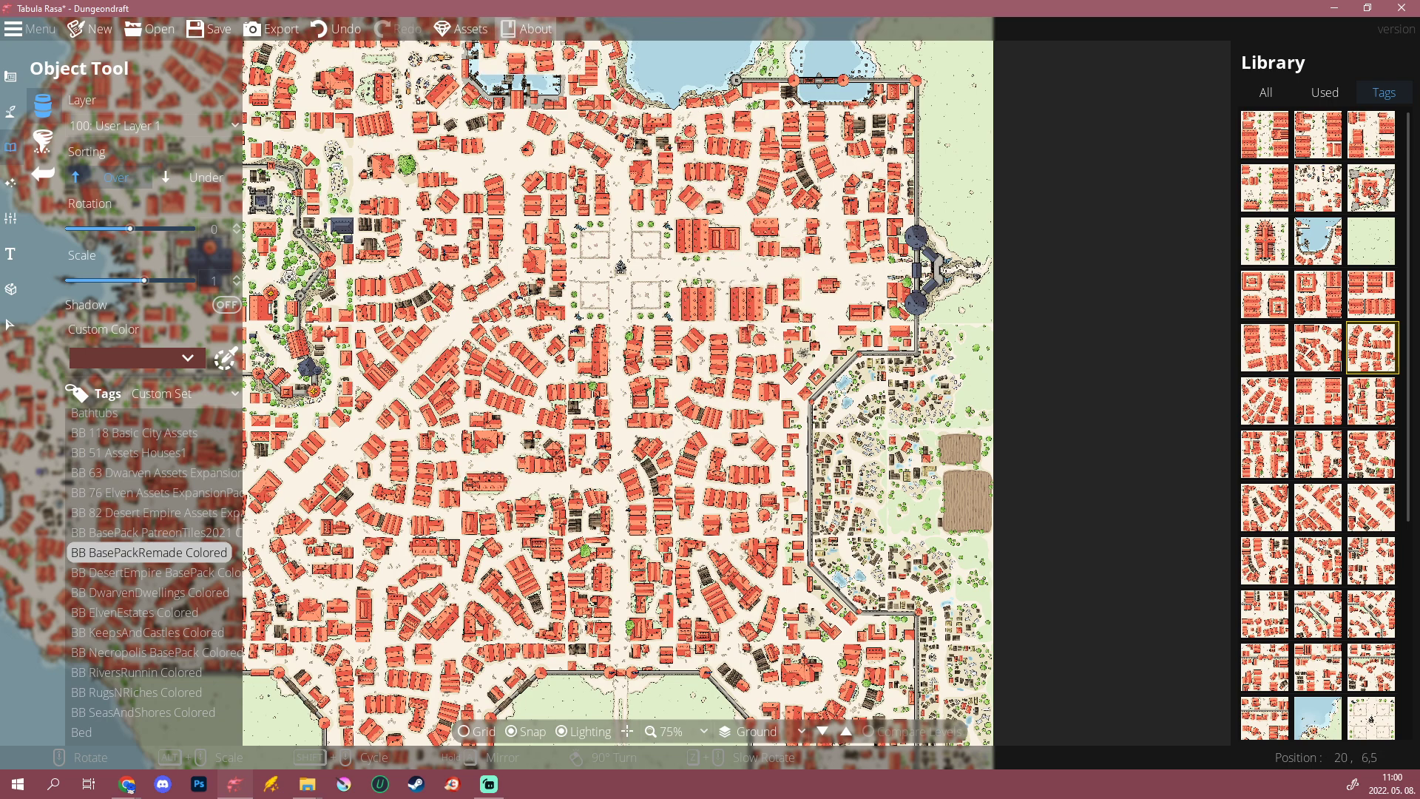
pyautogui.hotkey('alt', 'Tab')
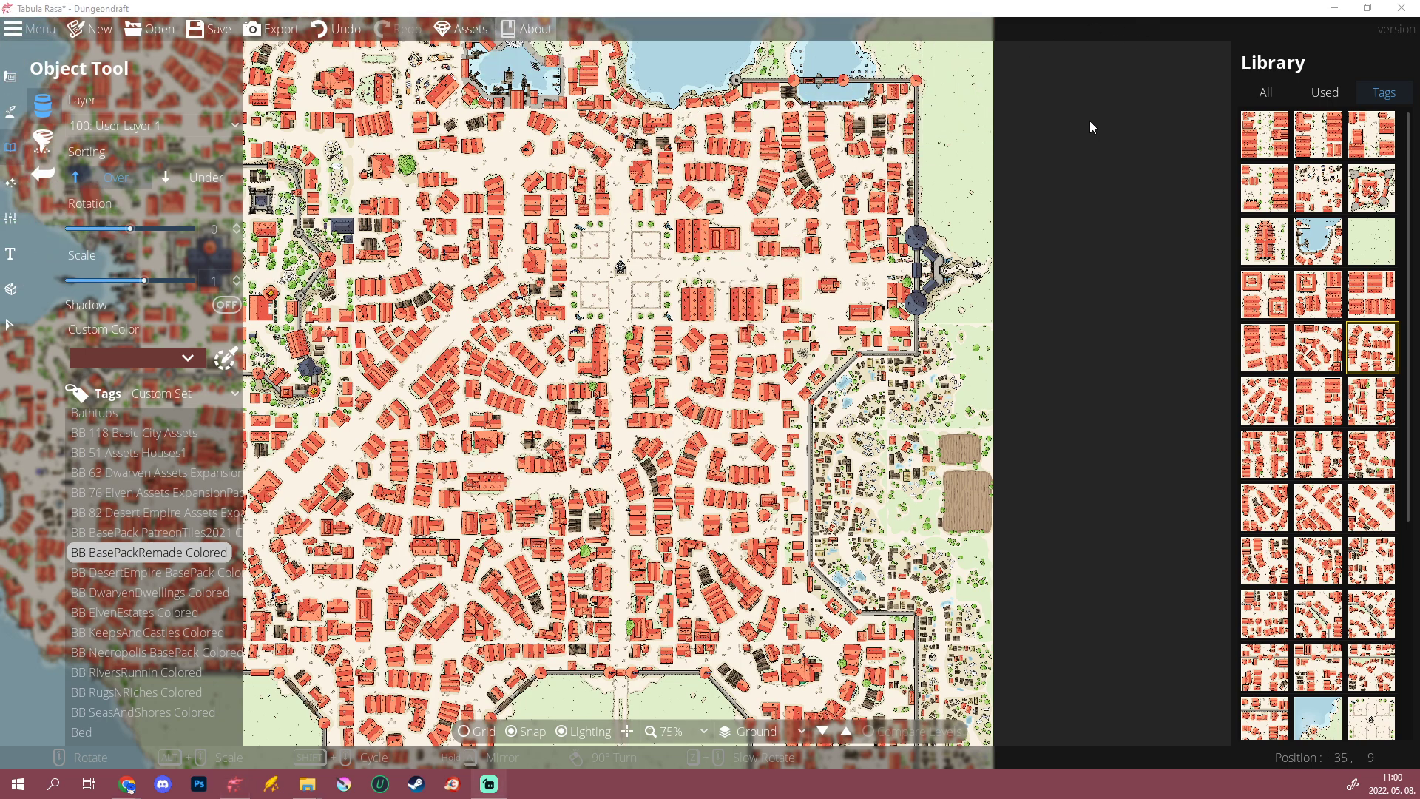
pyautogui.hotkey('alt', 'Tab')
# Step: Choose the large red cathedral tile and place it directly north of the main square
pyautogui.scroll(-3, 758, 273)
pyautogui.scroll(3, 759, 271)
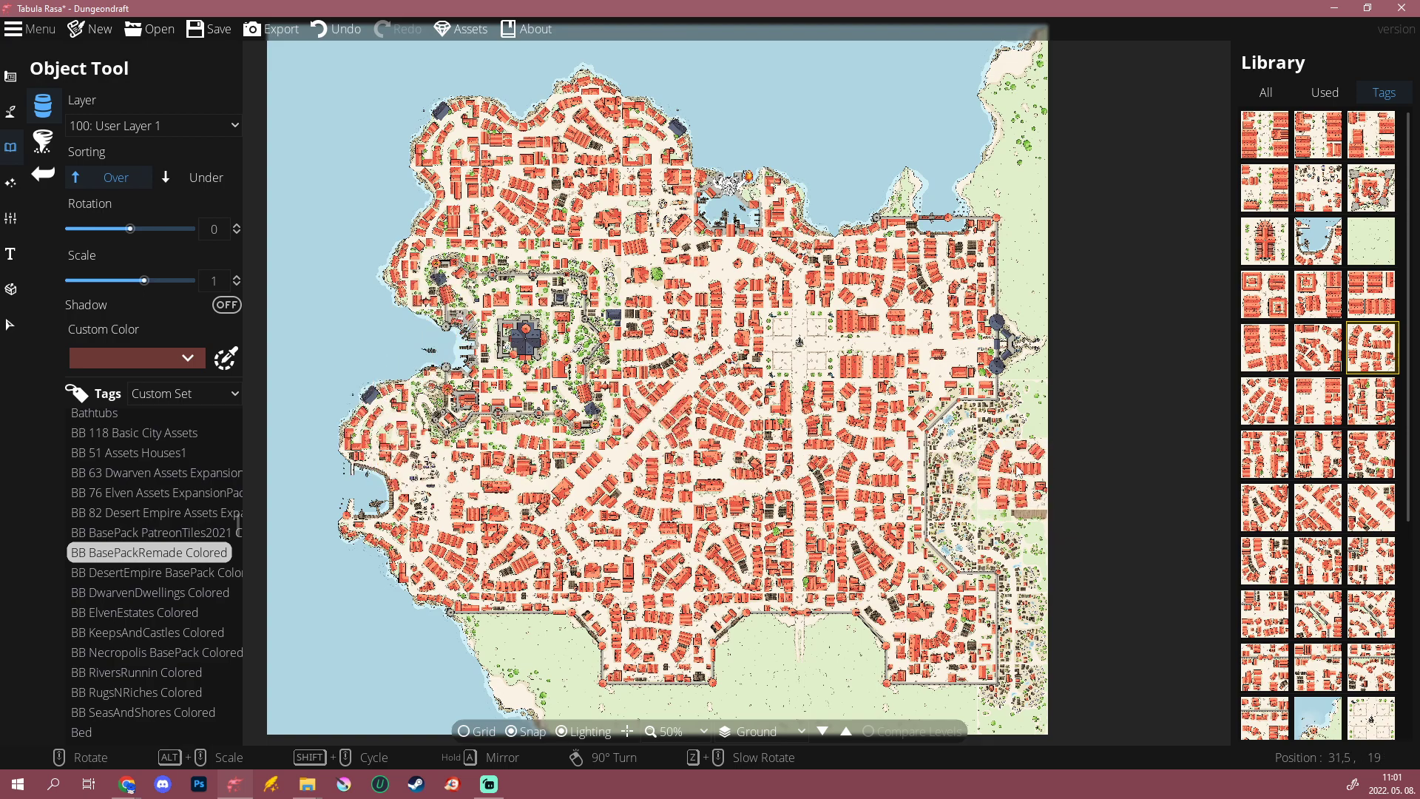
pyautogui.click(1288, 247)
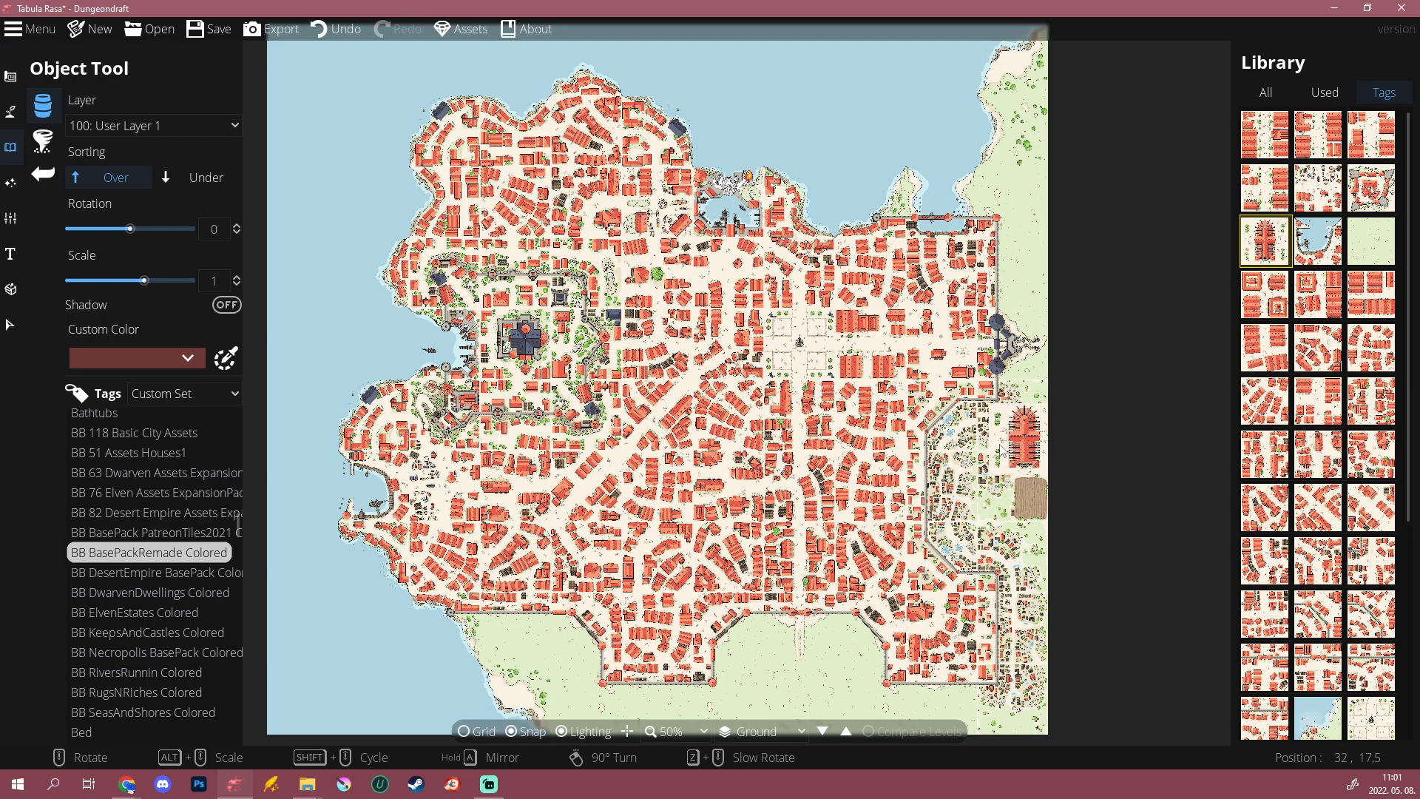
pyautogui.scroll(1, 871, 414)
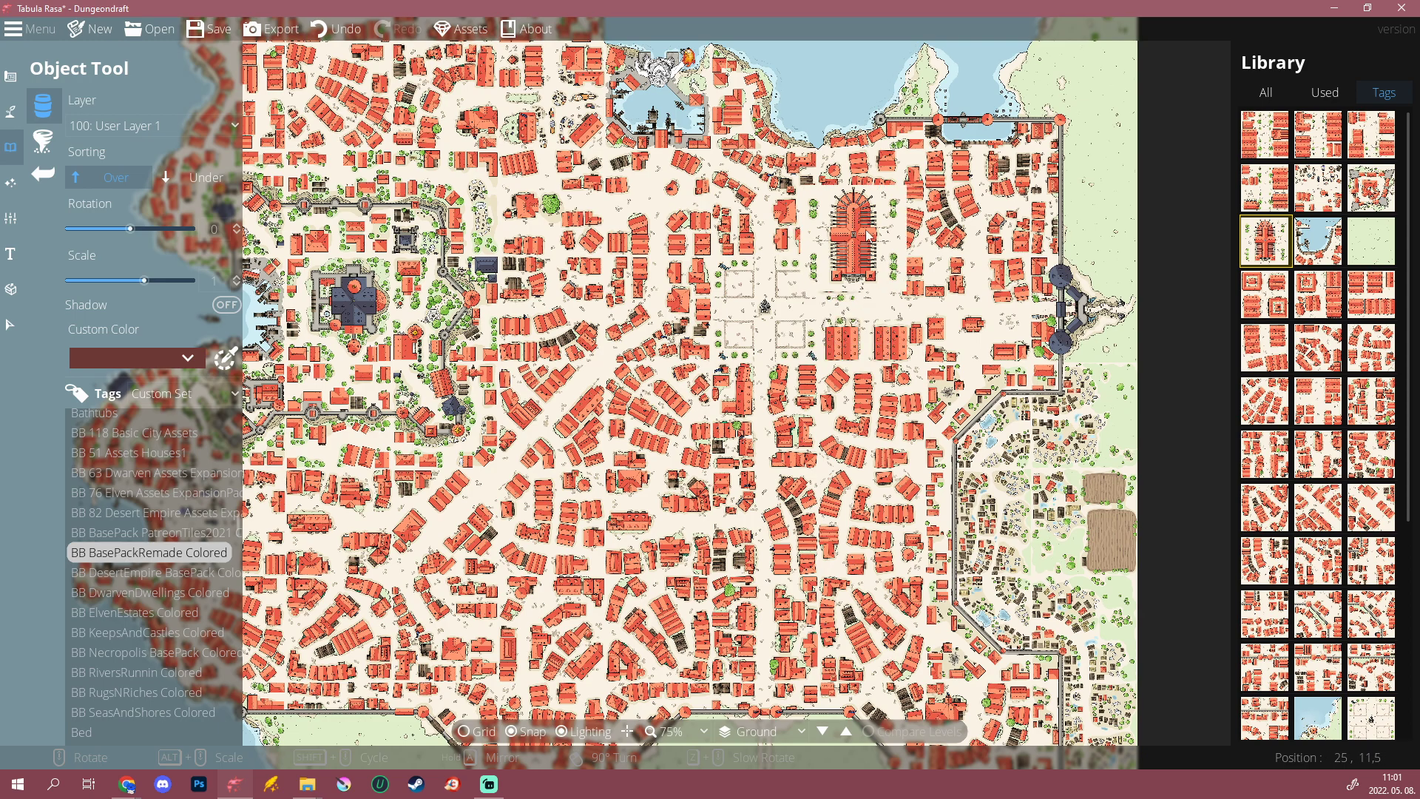
pyautogui.scroll(1, 813, 370)
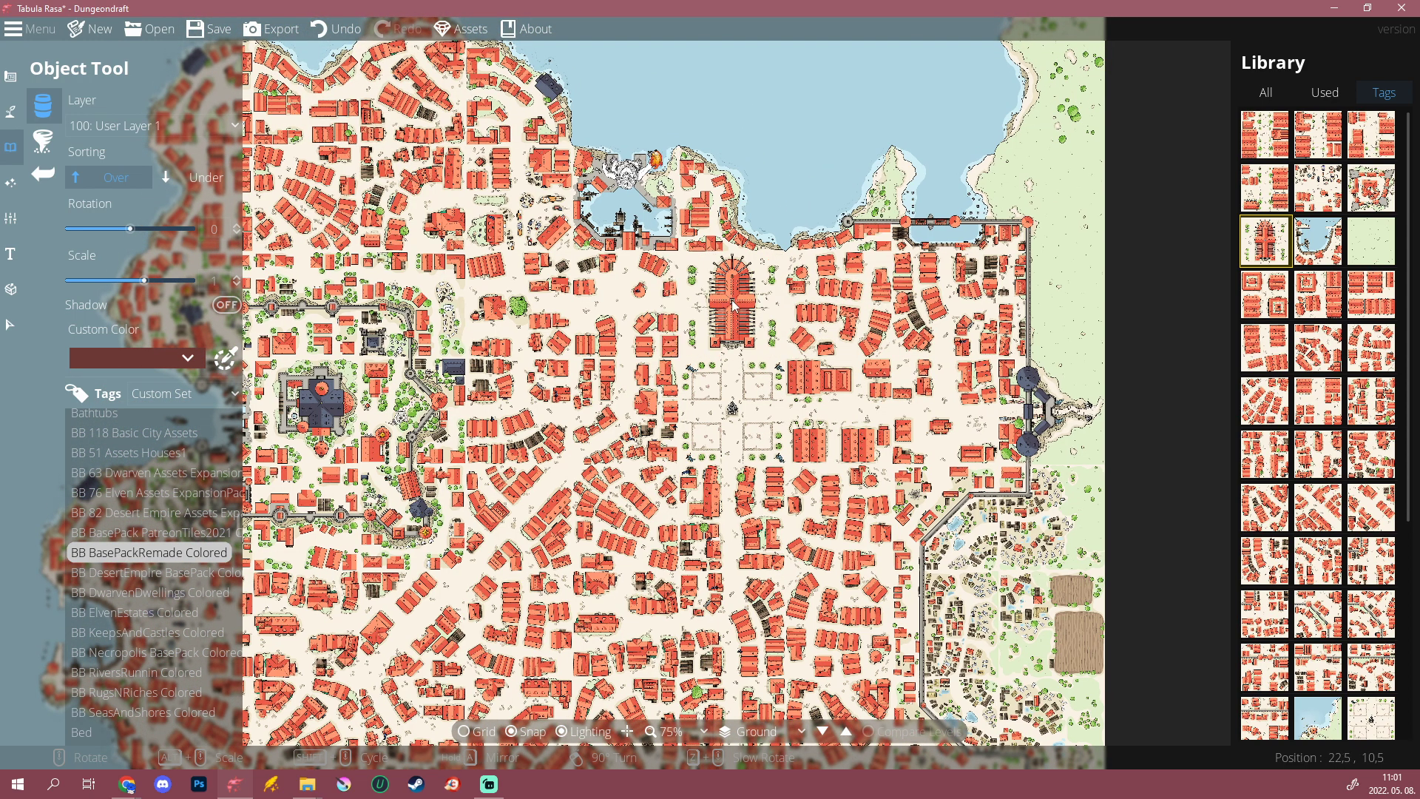
# Step: Choose the BB BasePackRemade Castle Color tile, compare its rotations and place it at 0° inside the western of the southern bastions
pyautogui.scroll(-2, 734, 303)
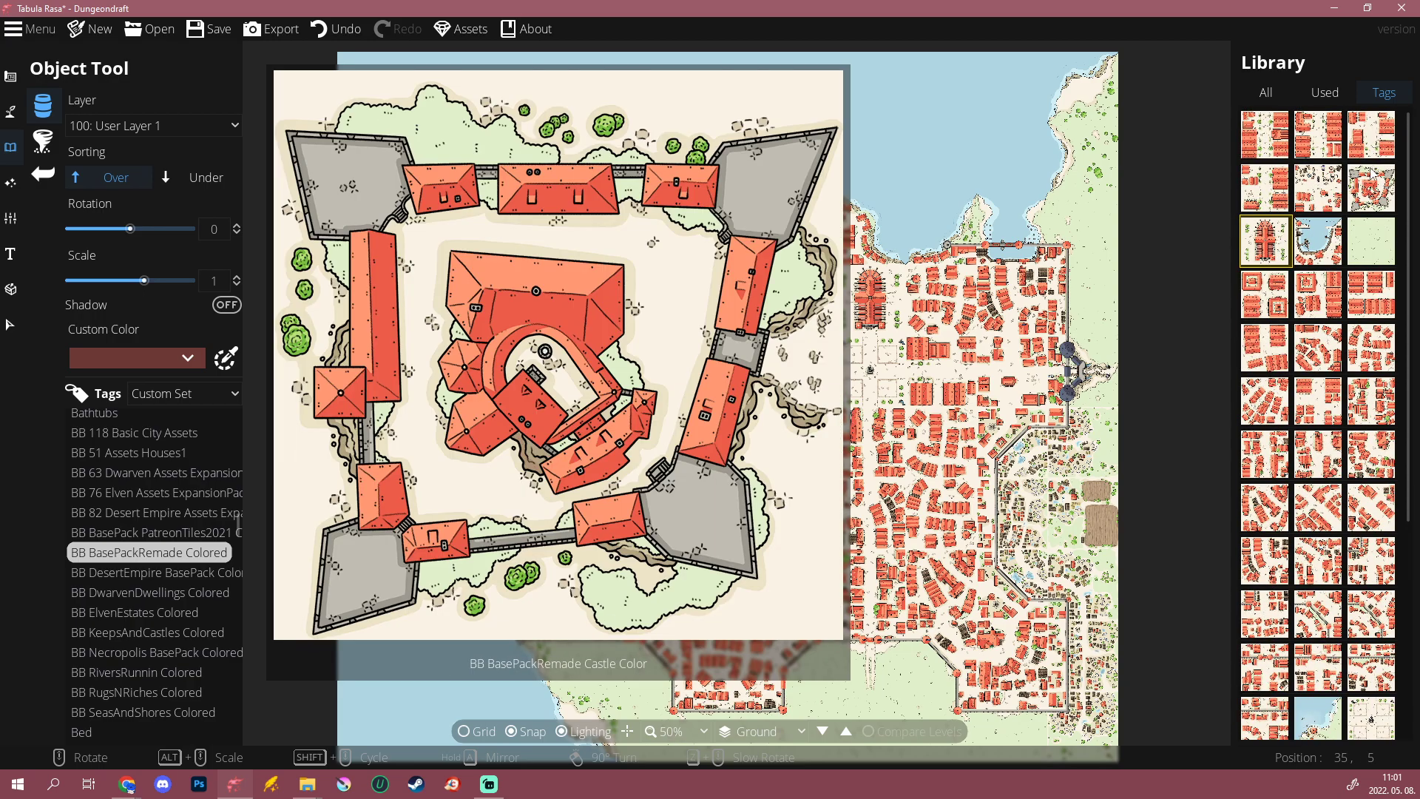
pyautogui.click(1370, 189)
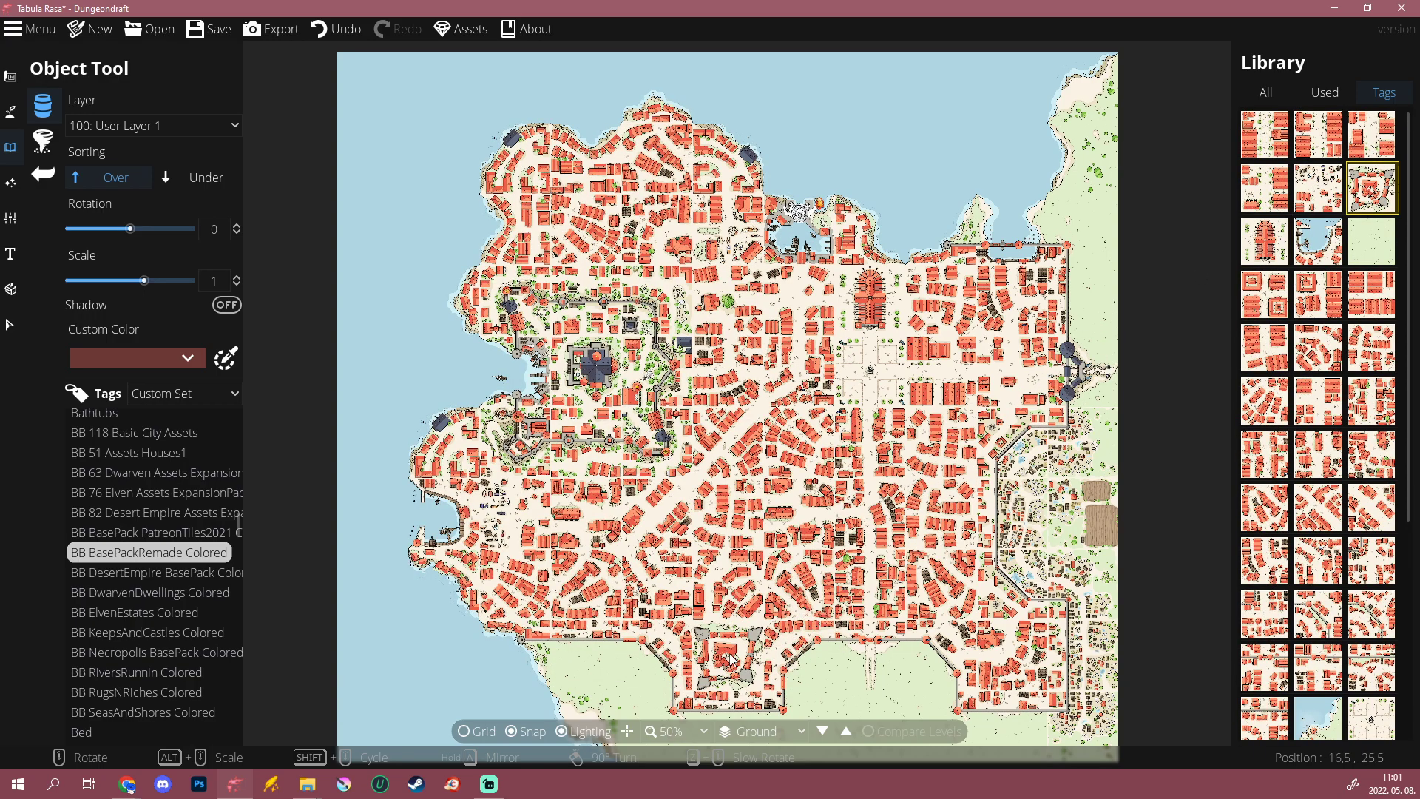
pyautogui.scroll(2, 732, 660)
pyautogui.moveTo(731, 659); pyautogui.dragTo(681, 485)
pyautogui.scroll(6, 681, 486)
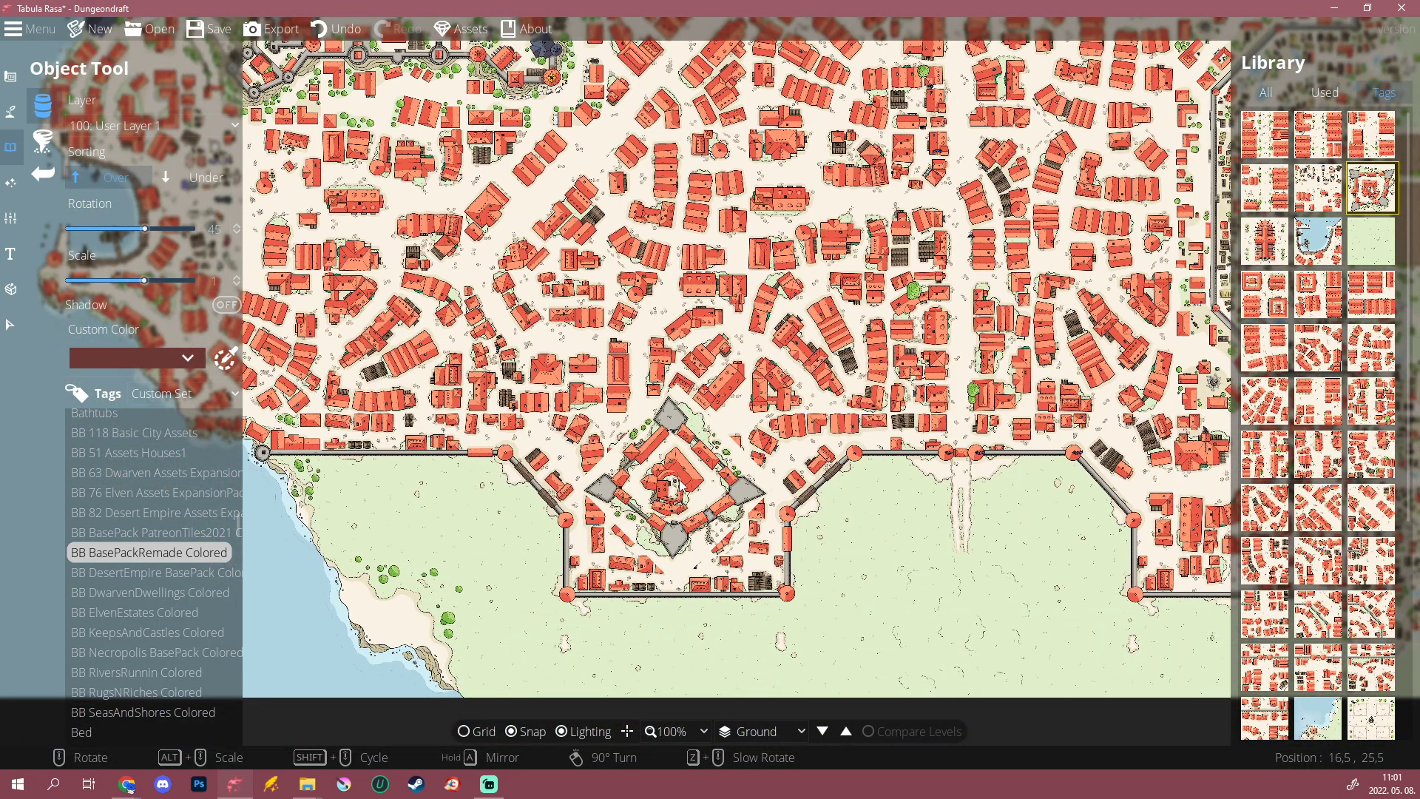
pyautogui.scroll(-1, 681, 485)
pyautogui.scroll(1, 679, 481)
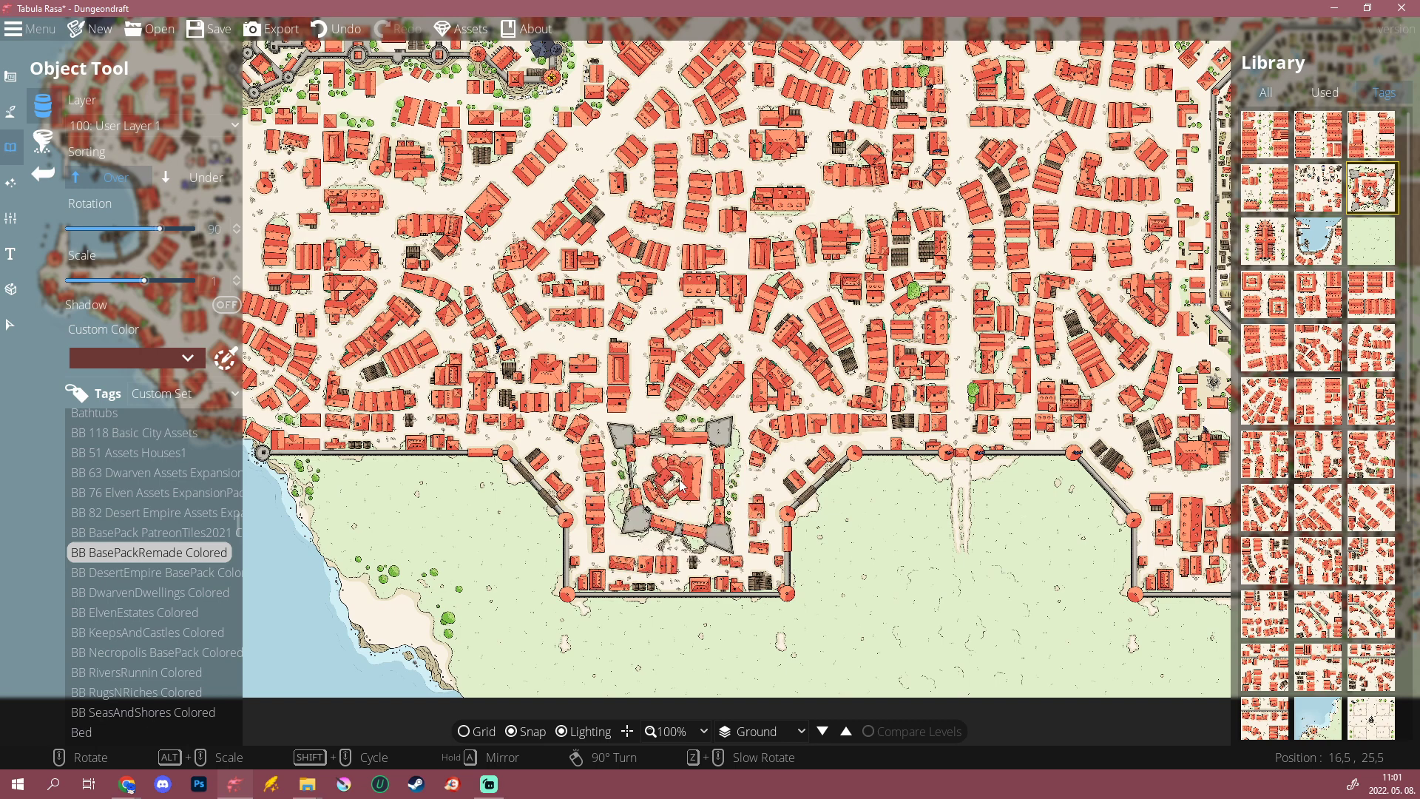
pyautogui.scroll(4, 679, 482)
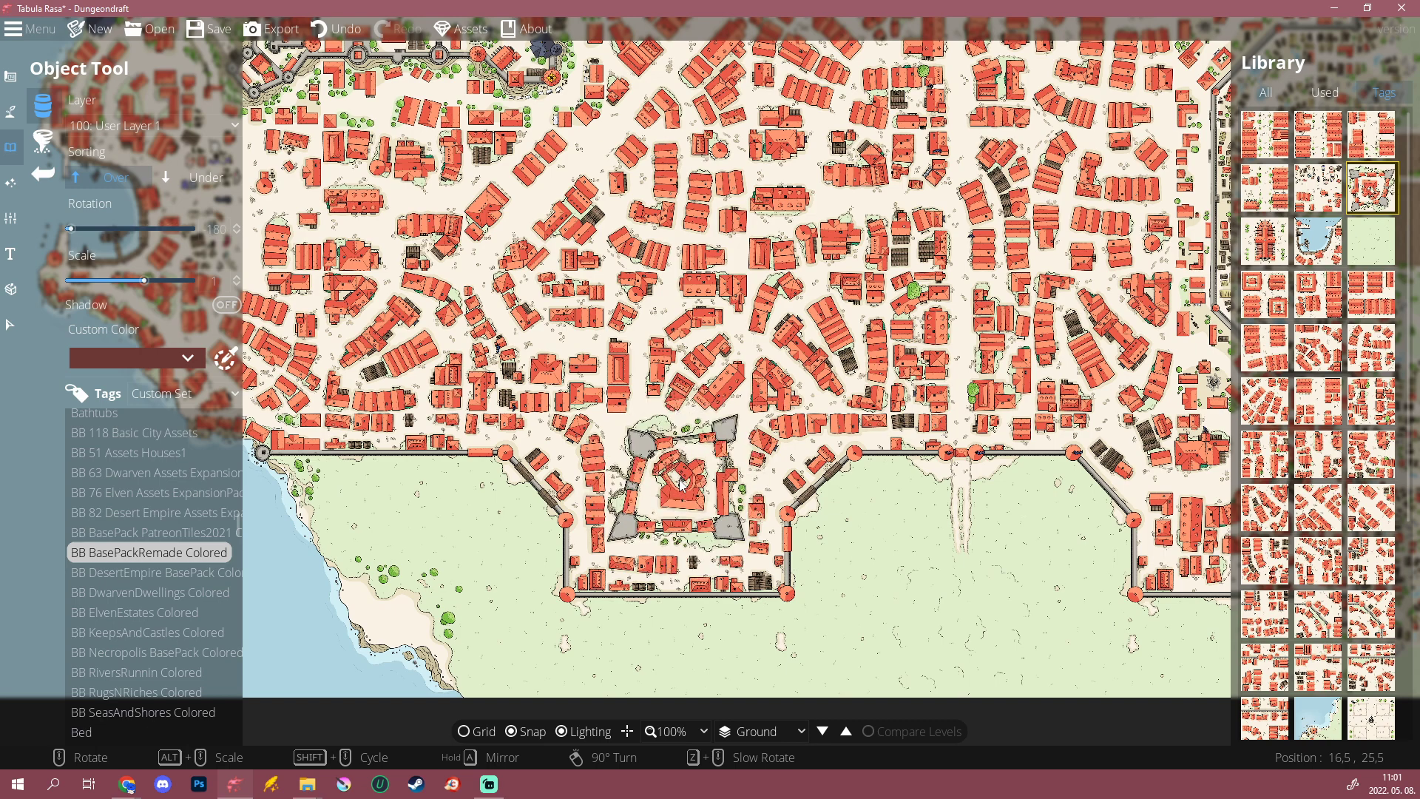
pyautogui.scroll(-2, 681, 485)
pyautogui.scroll(-6, 682, 482)
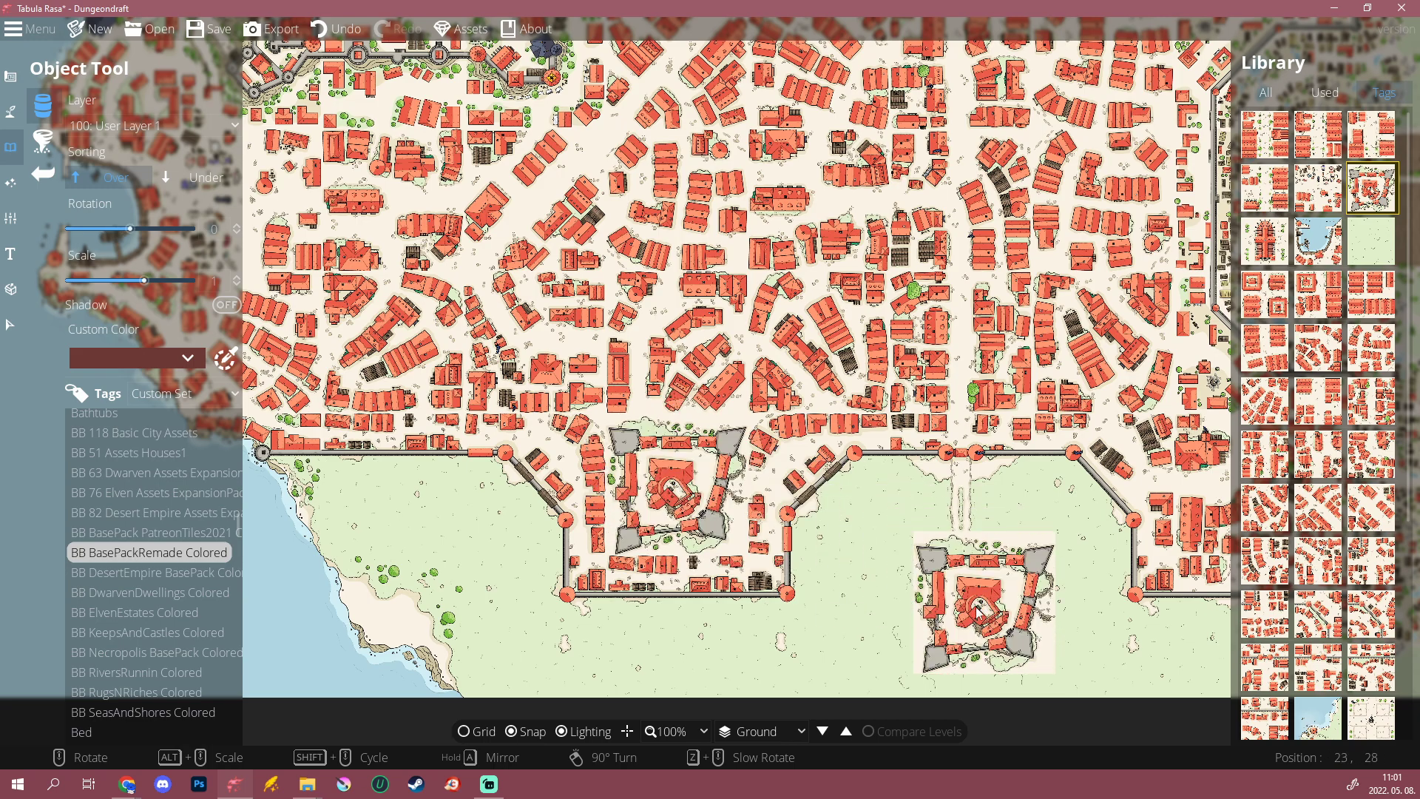
# Step: Look through the remaining BasePackRemade tiles, then switch to the BB KeepsAndCastles Colored set and choose the red island fortress tile
pyautogui.scroll(-5, 951, 570)
pyautogui.scroll(2, 821, 603)
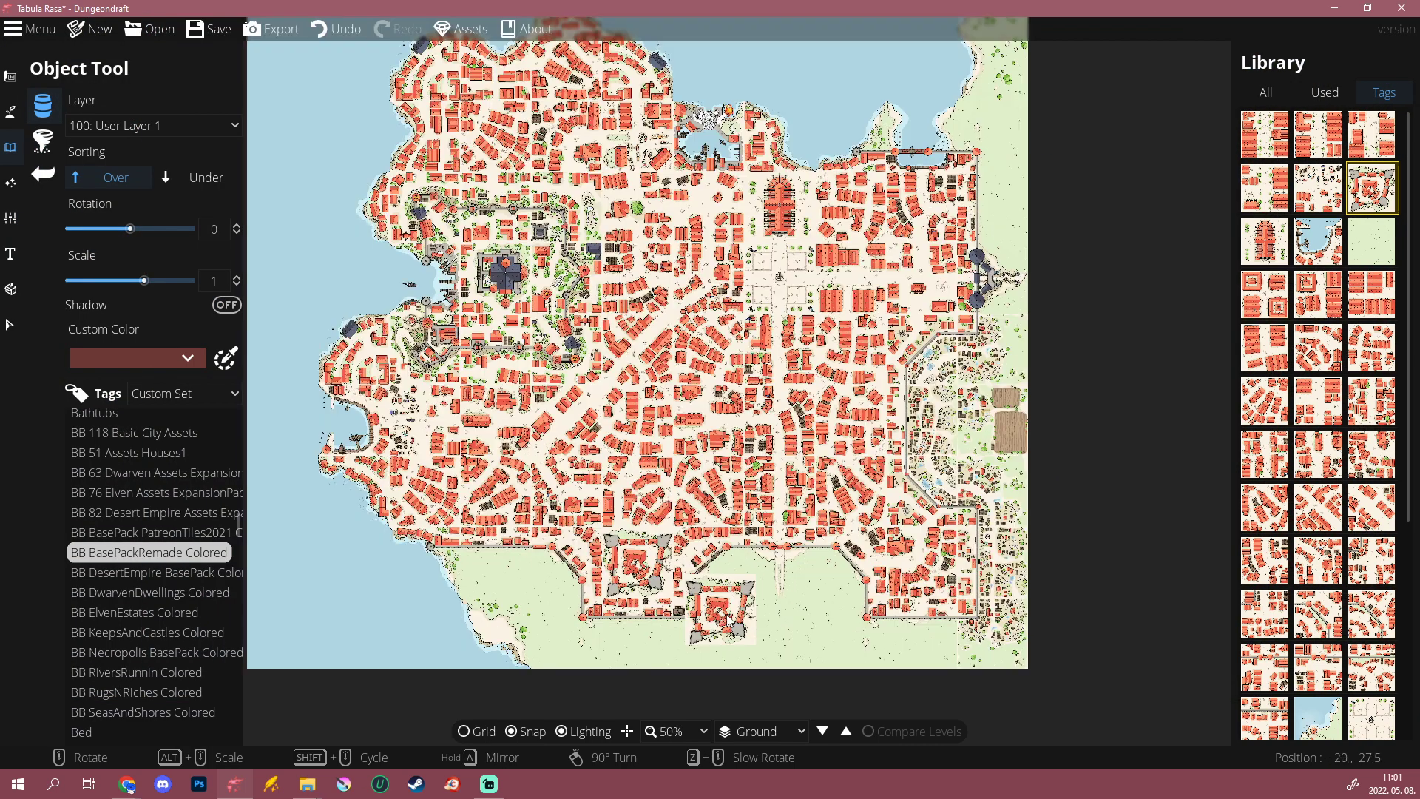
pyautogui.moveTo(1301, 529)
pyautogui.scroll(-3, 1302, 529)
pyautogui.scroll(-2, 1301, 530)
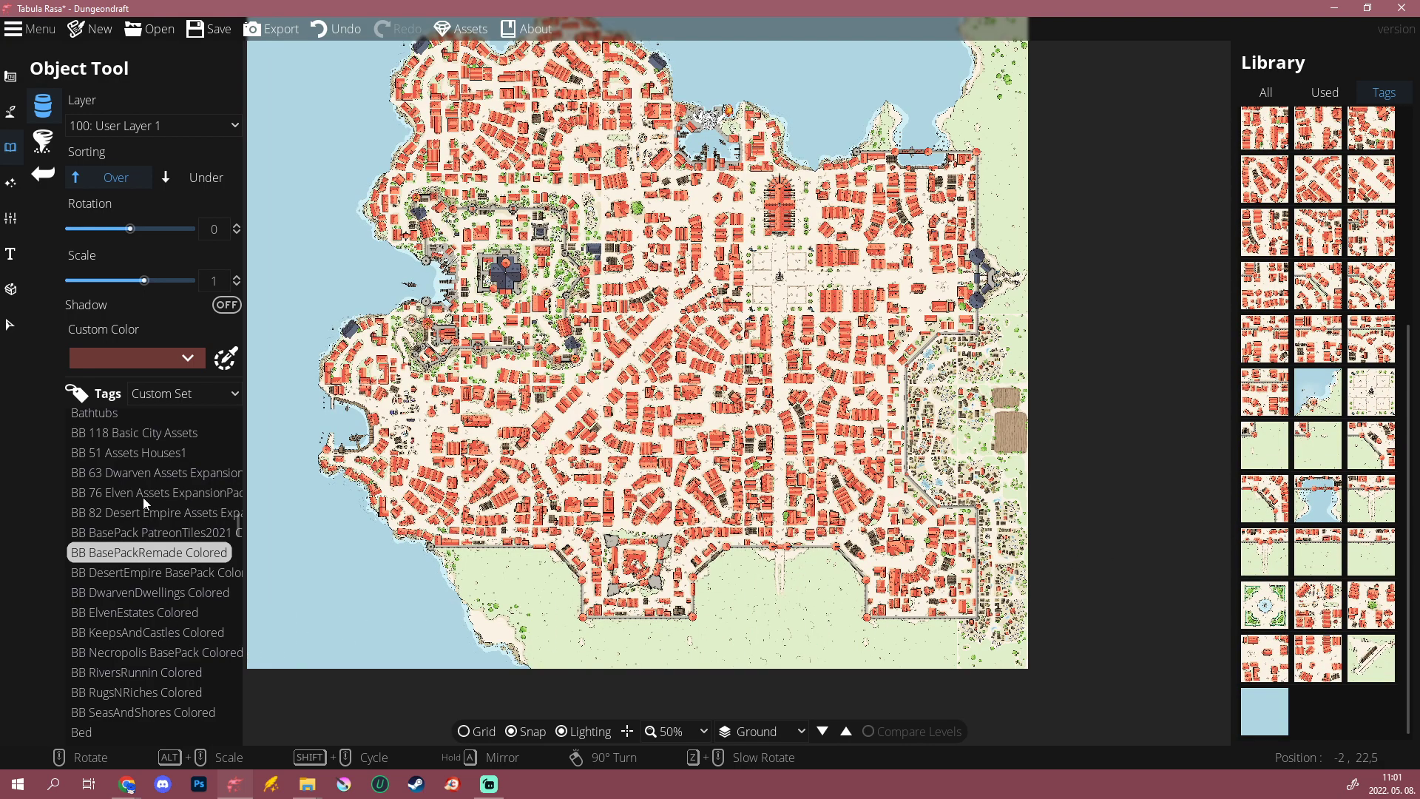
pyautogui.click(121, 571)
pyautogui.click(136, 632)
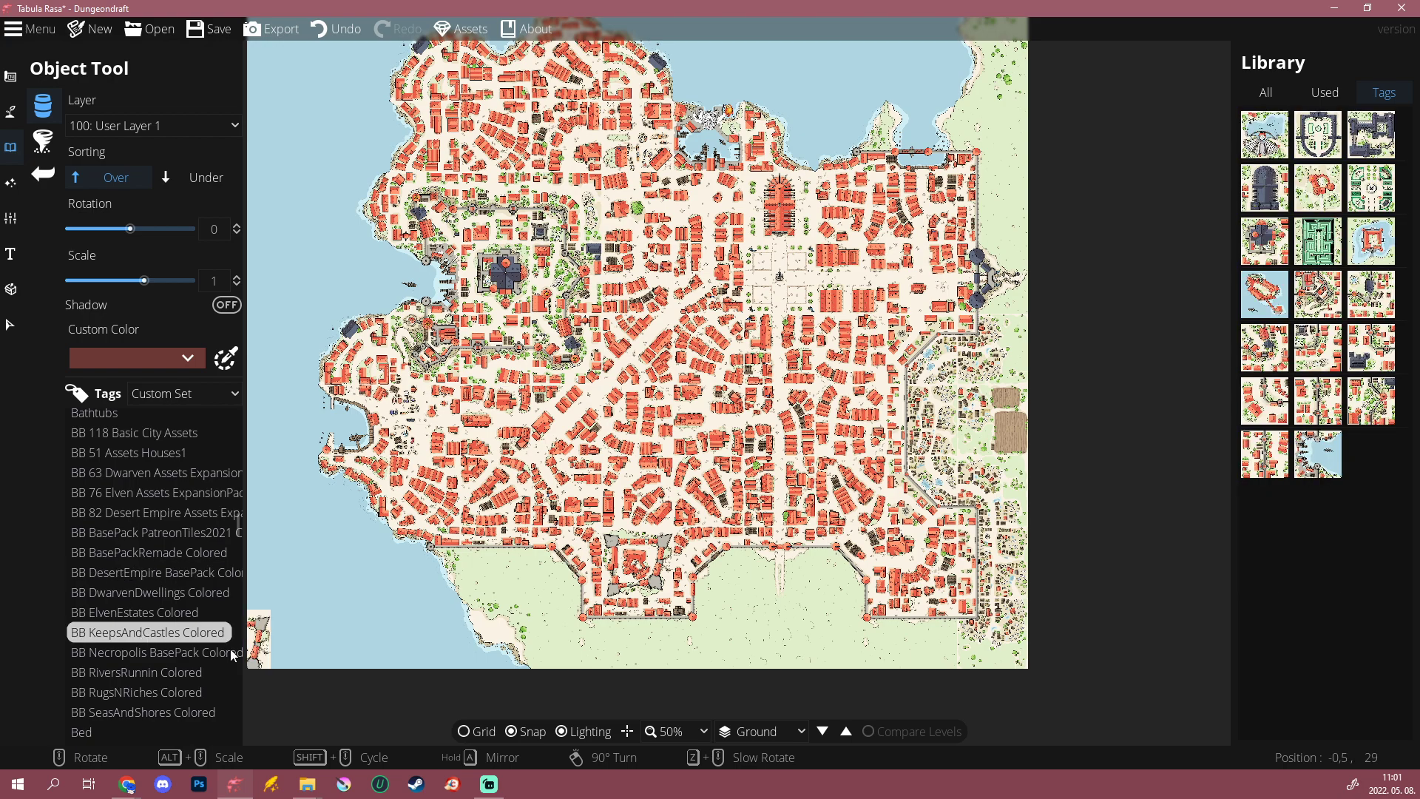
pyautogui.click(1264, 293)
# Step: Try out positions for the island fortress along the western sea and place it off the northwest coast, rotated to -60°
pyautogui.moveTo(391, 625); pyautogui.dragTo(598, 615)
pyautogui.scroll(-10, 535, 558)
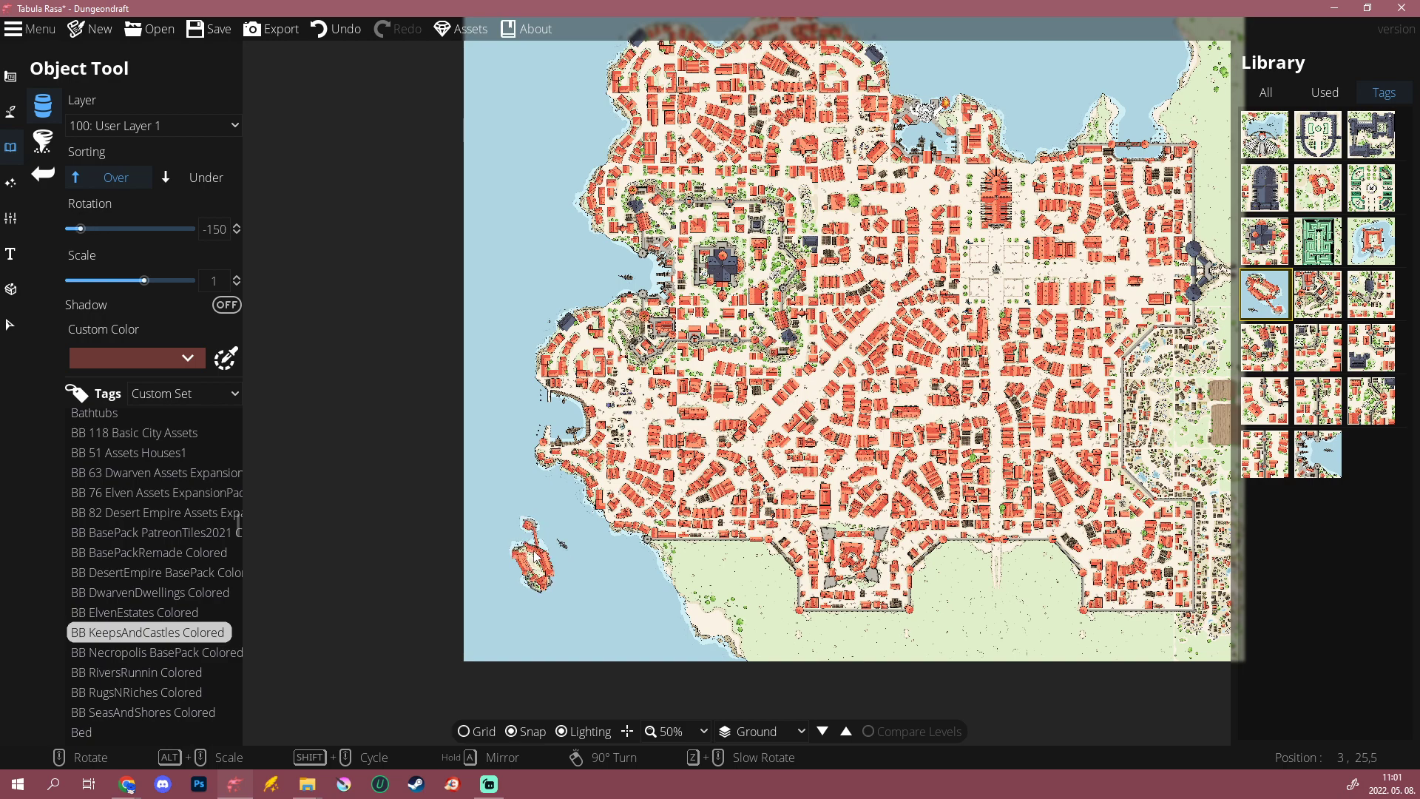
pyautogui.moveTo(535, 556); pyautogui.dragTo(534, 684)
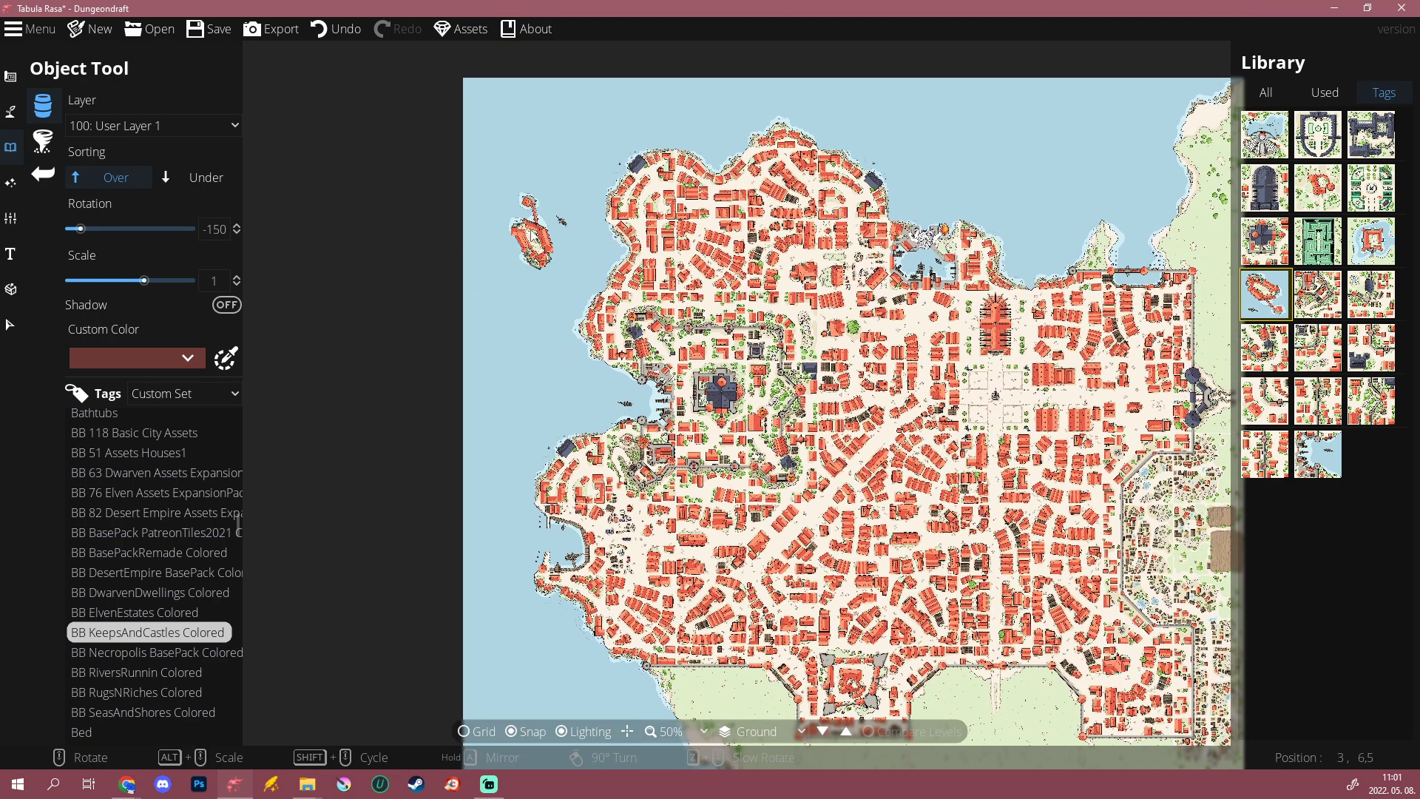
pyautogui.scroll(2, 528, 245)
pyautogui.scroll(3, 530, 237)
pyautogui.scroll(6, 533, 243)
pyautogui.scroll(5, 534, 243)
pyautogui.scroll(-7, 534, 243)
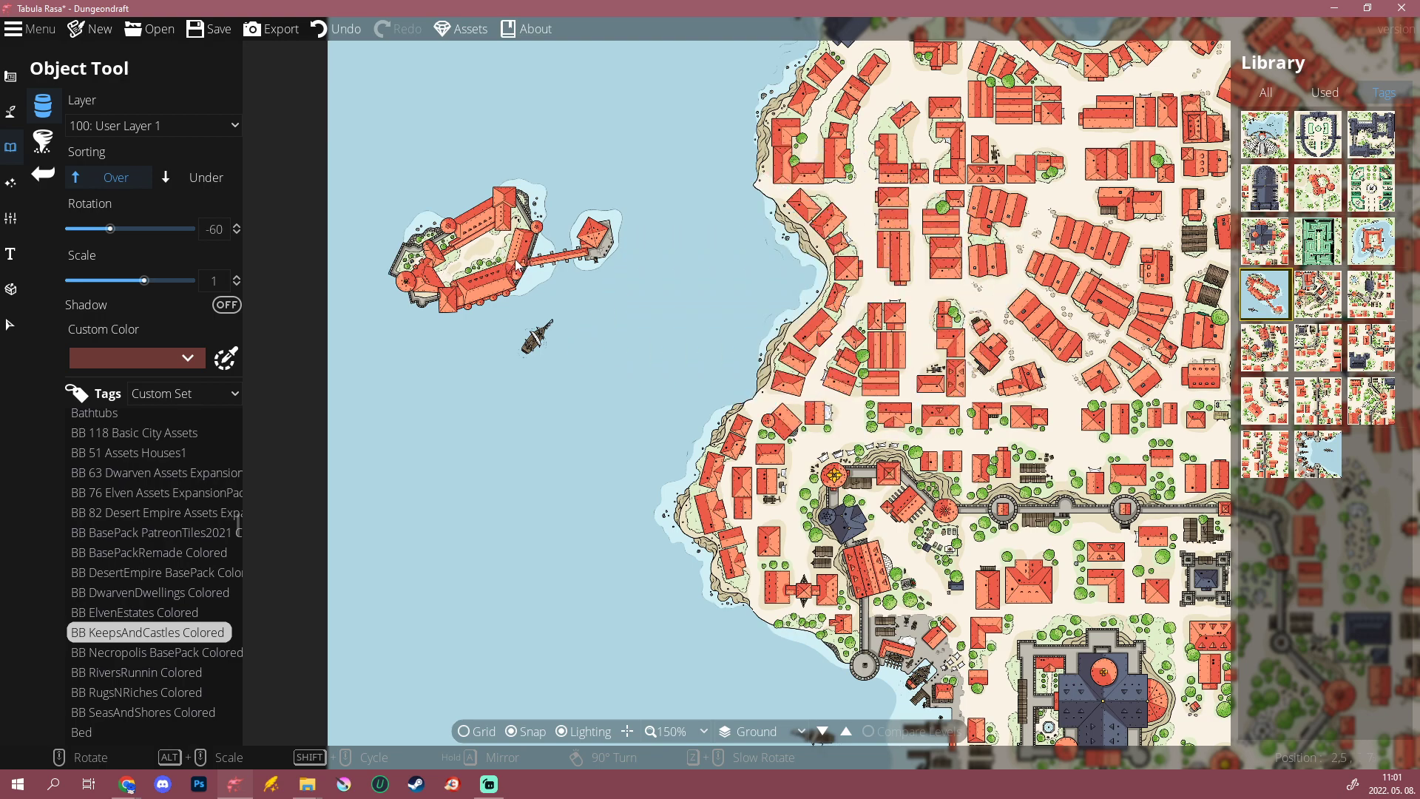
pyautogui.click(536, 277)
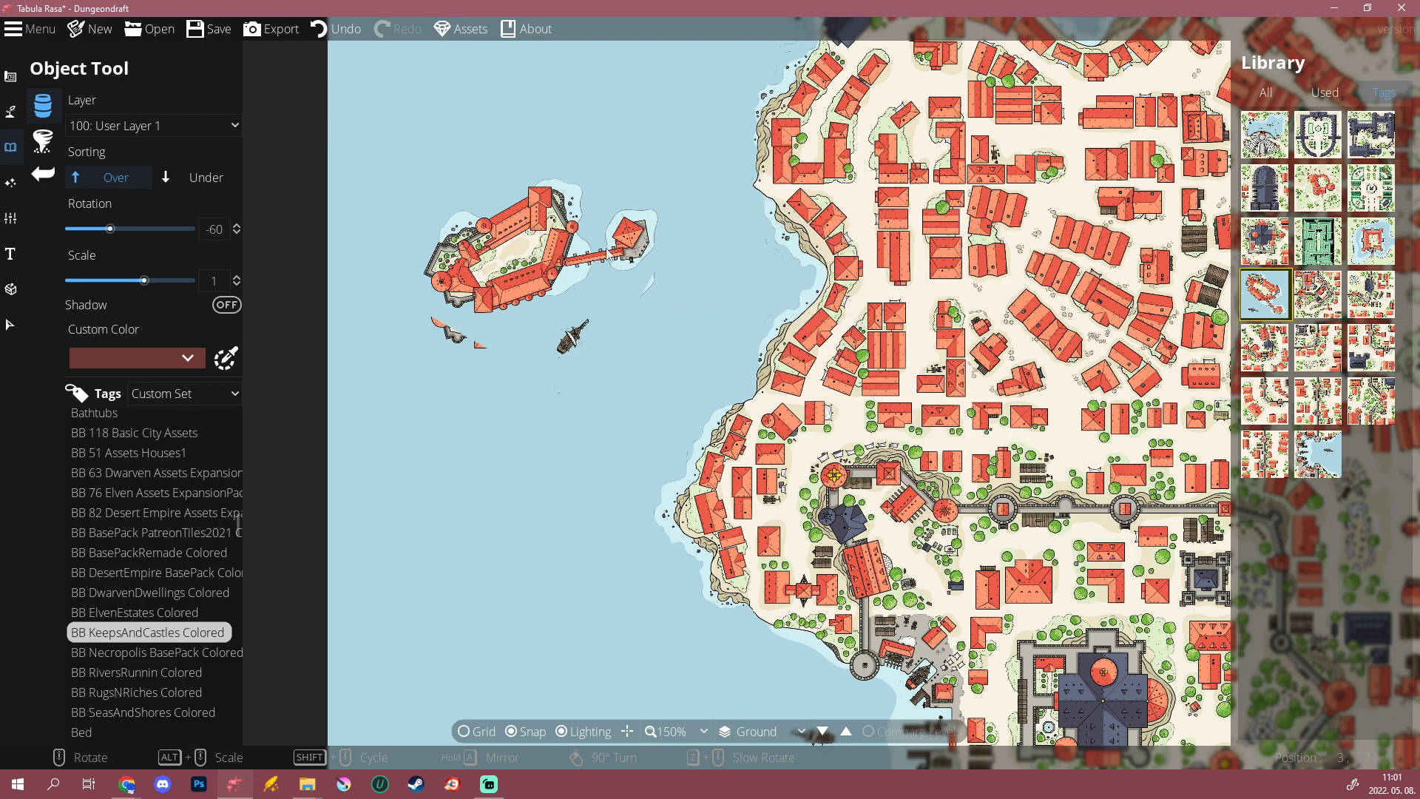
# Step: Undo the placement of the island fortress off the northwest coast
pyautogui.scroll(-5, 792, 163)
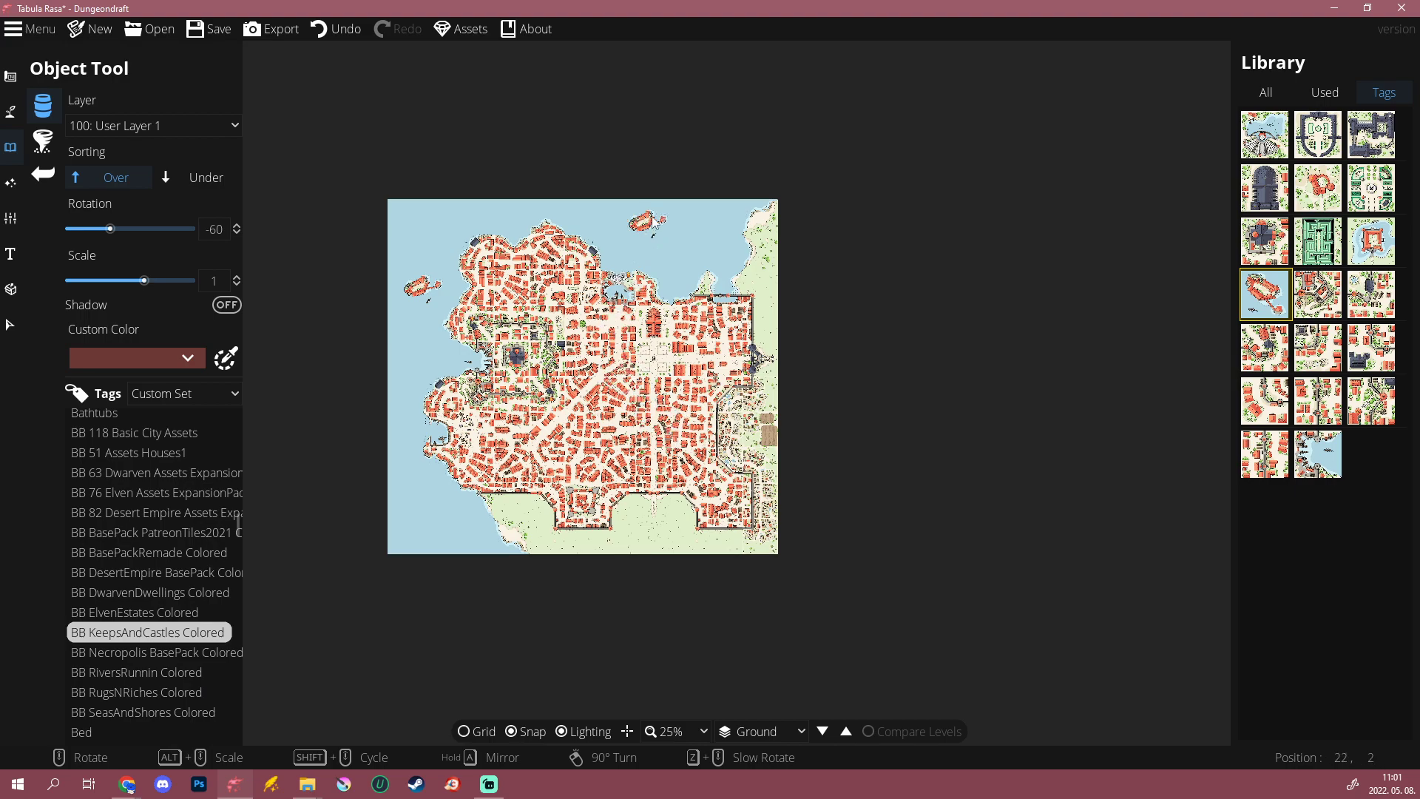
pyautogui.scroll(2, 649, 212)
pyautogui.hotkey('ctrl', 'z')
# Step: Place the island fortress tile in the northern bay, rotated to 15°
pyautogui.scroll(4, 708, 253)
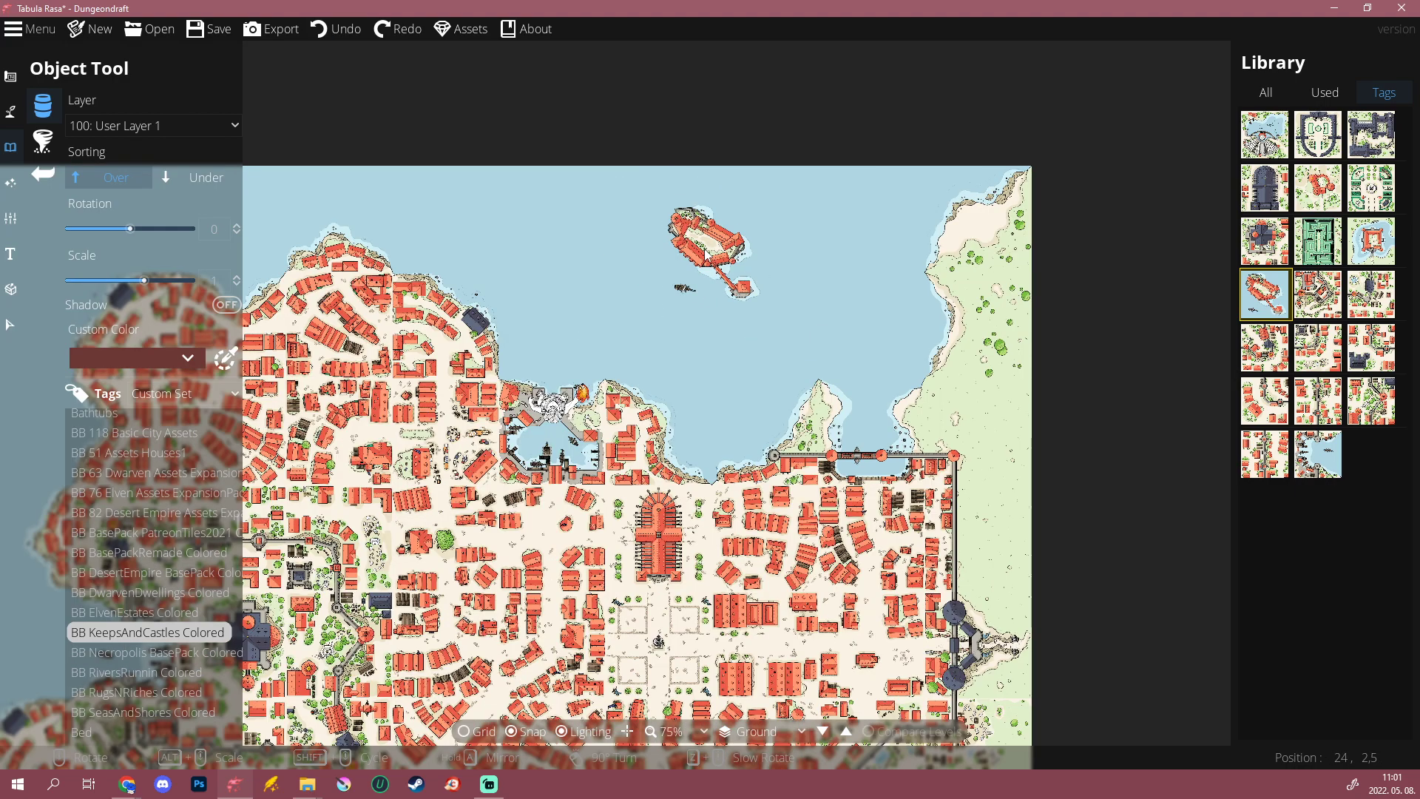
pyautogui.scroll(1, 705, 254)
pyautogui.click(707, 272)
pyautogui.scroll(-4, 826, 298)
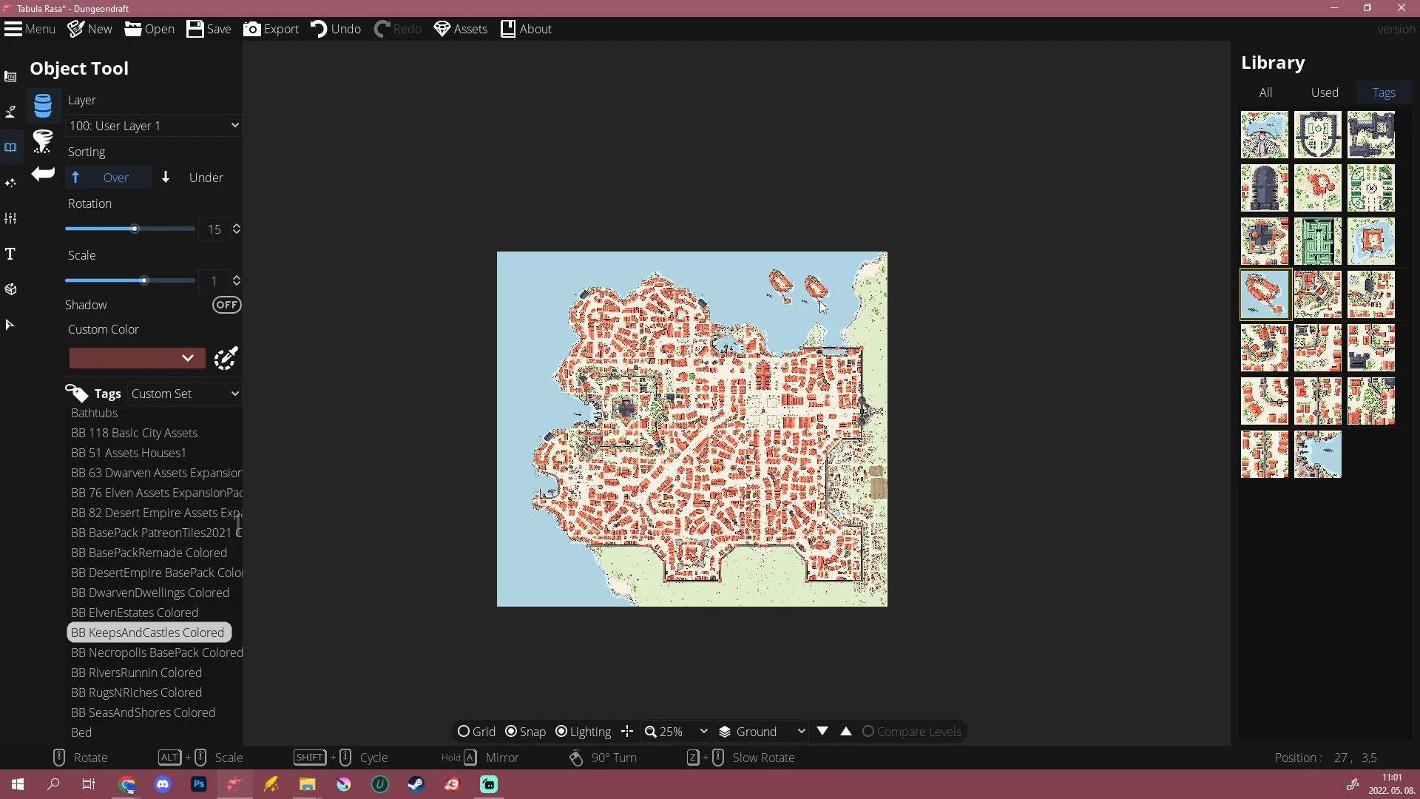
# Step: Preview the castle tile, then switch to the BB BasePack PatreonTiles2021 set and choose the BB Jimsocks University tile
pyautogui.scroll(2, 820, 333)
pyautogui.scroll(2, 821, 346)
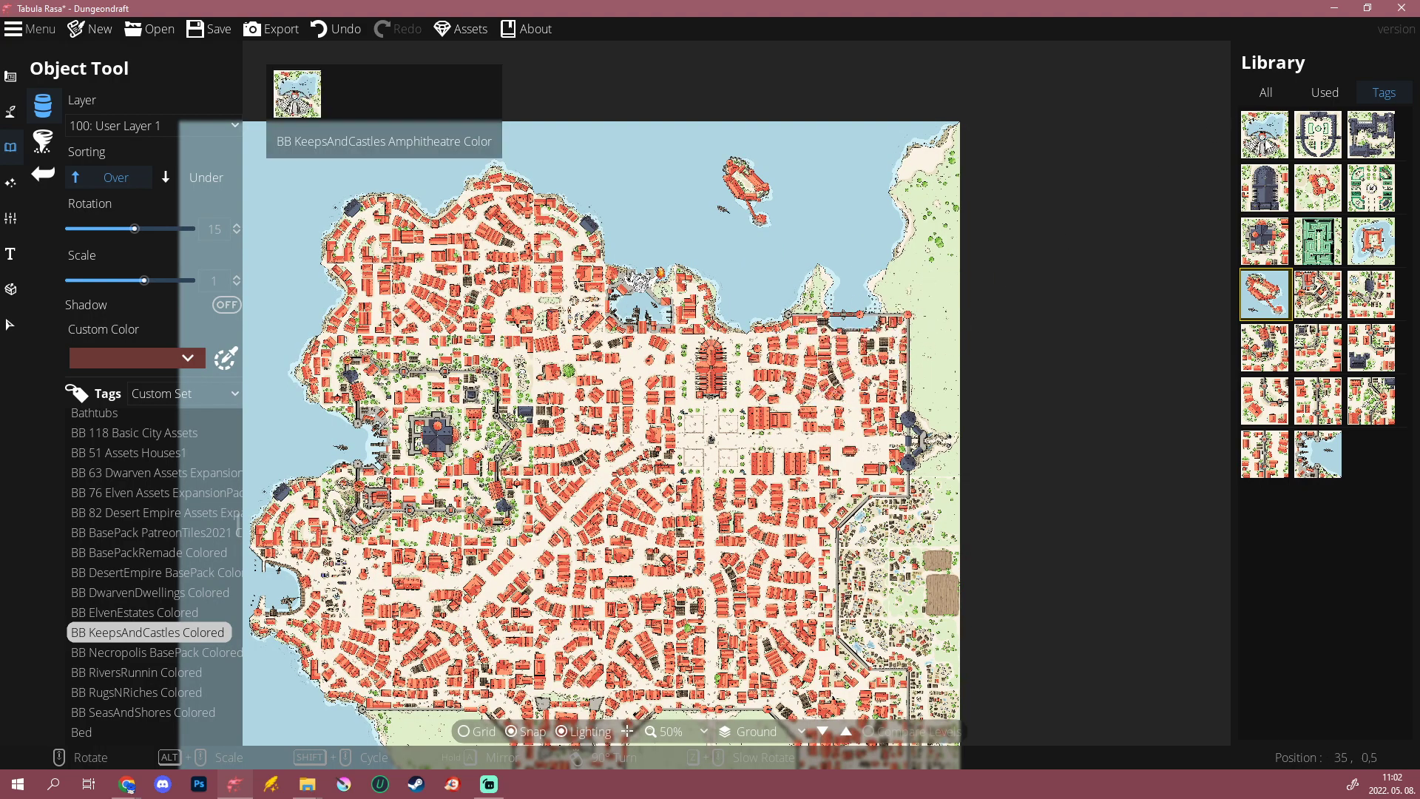
pyautogui.moveTo(1383, 135)
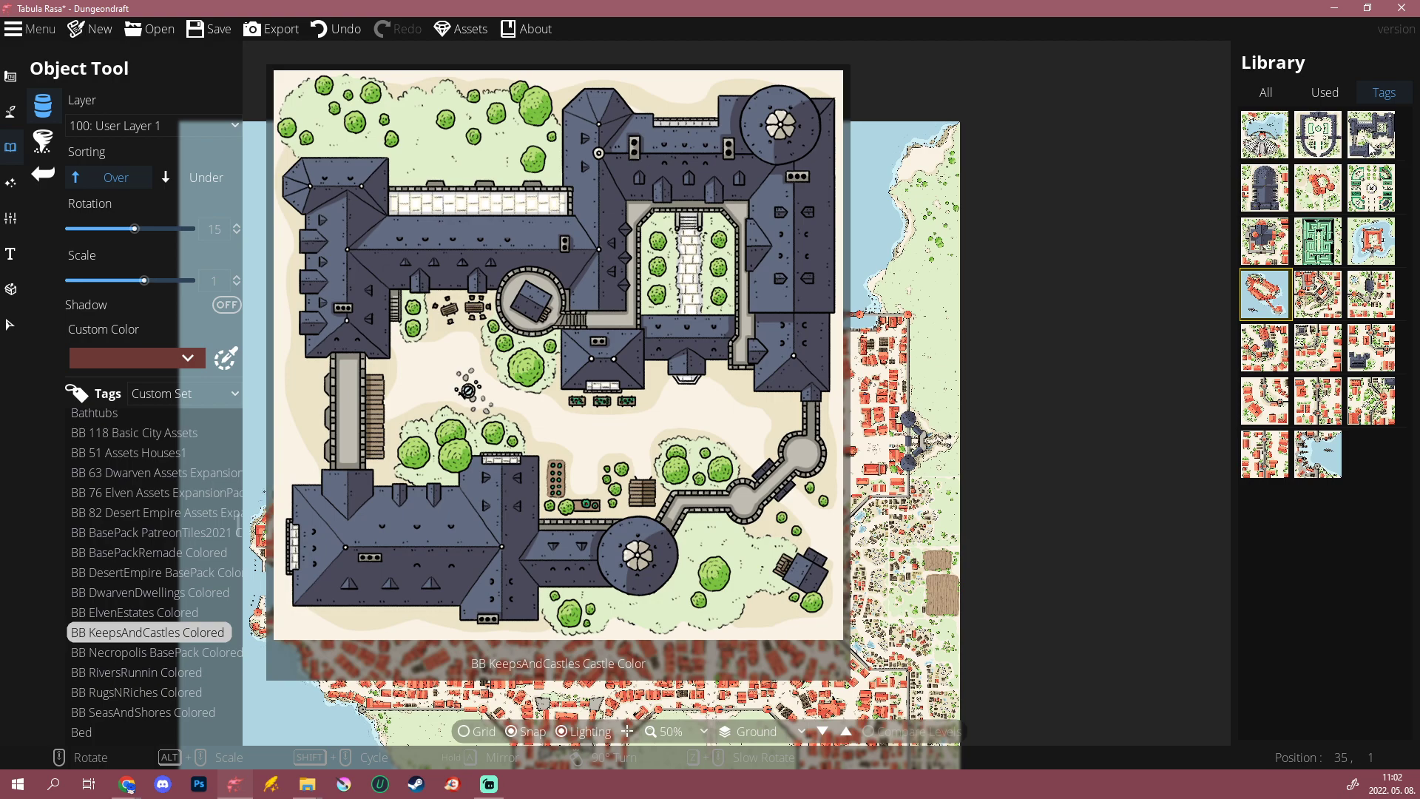
pyautogui.click(127, 531)
pyautogui.moveTo(1318, 241)
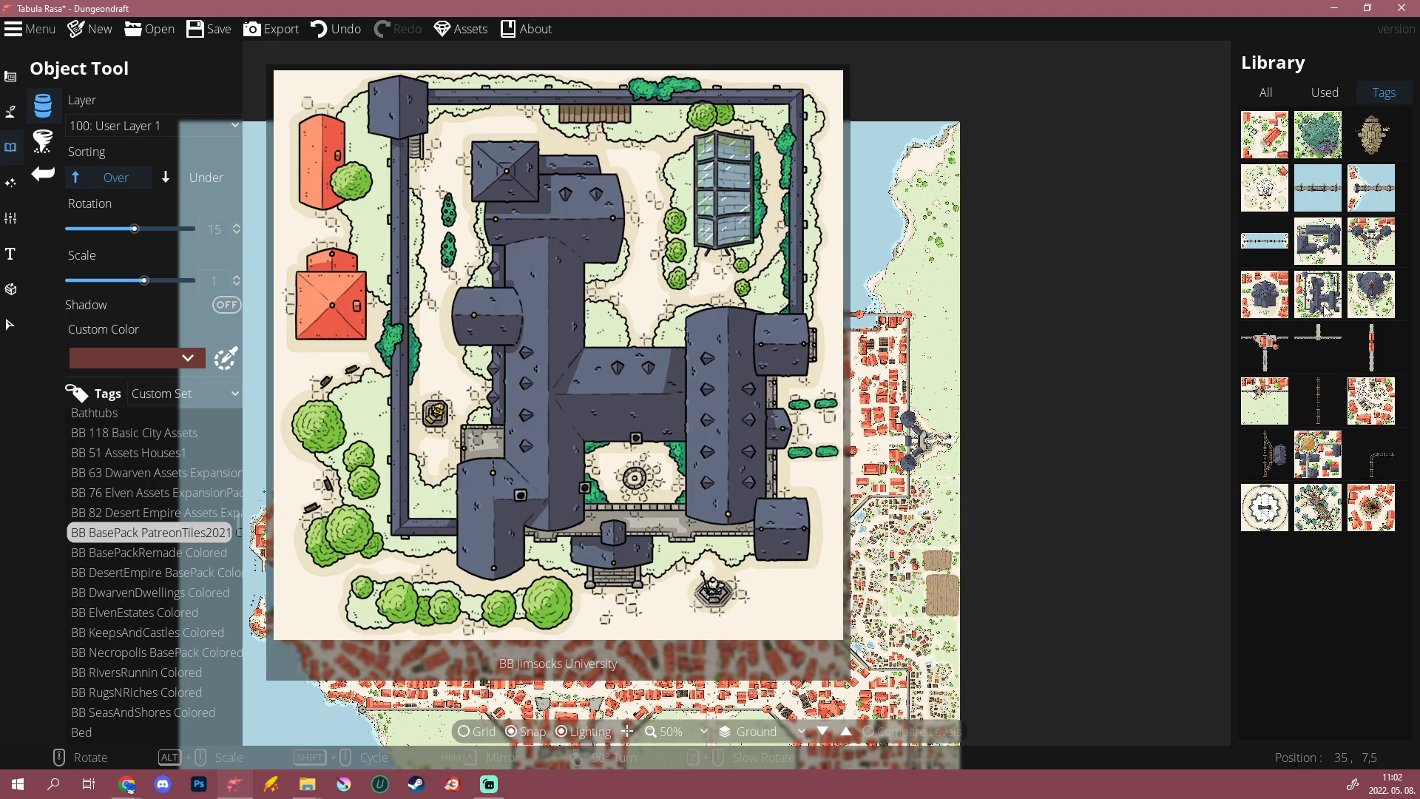
pyautogui.click(1324, 309)
# Step: Try out the university tile over the central and southern city blocks, mirrored and at several rotations
pyautogui.scroll(2, 591, 585)
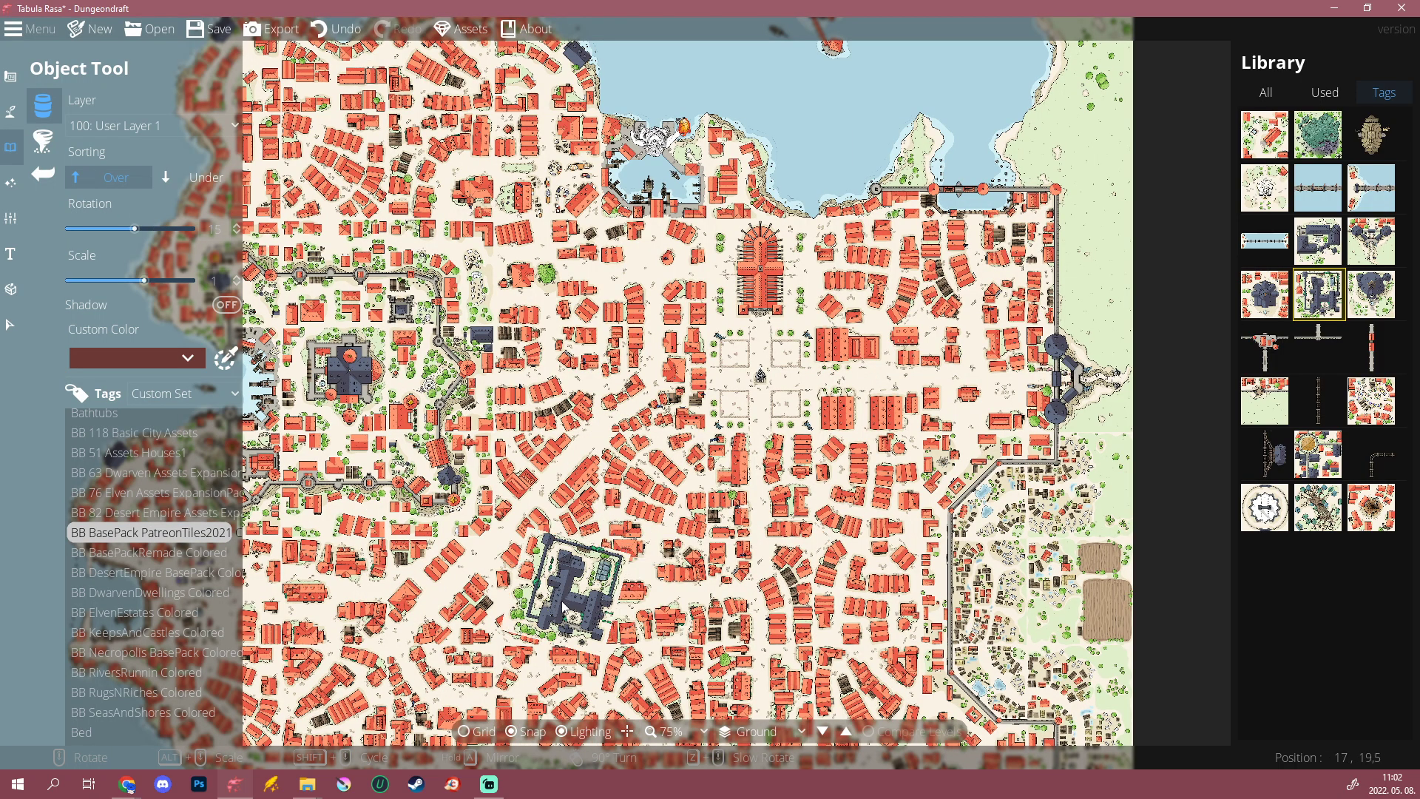
pyautogui.moveTo(554, 598); pyautogui.dragTo(708, 469)
pyautogui.scroll(-12, 709, 468)
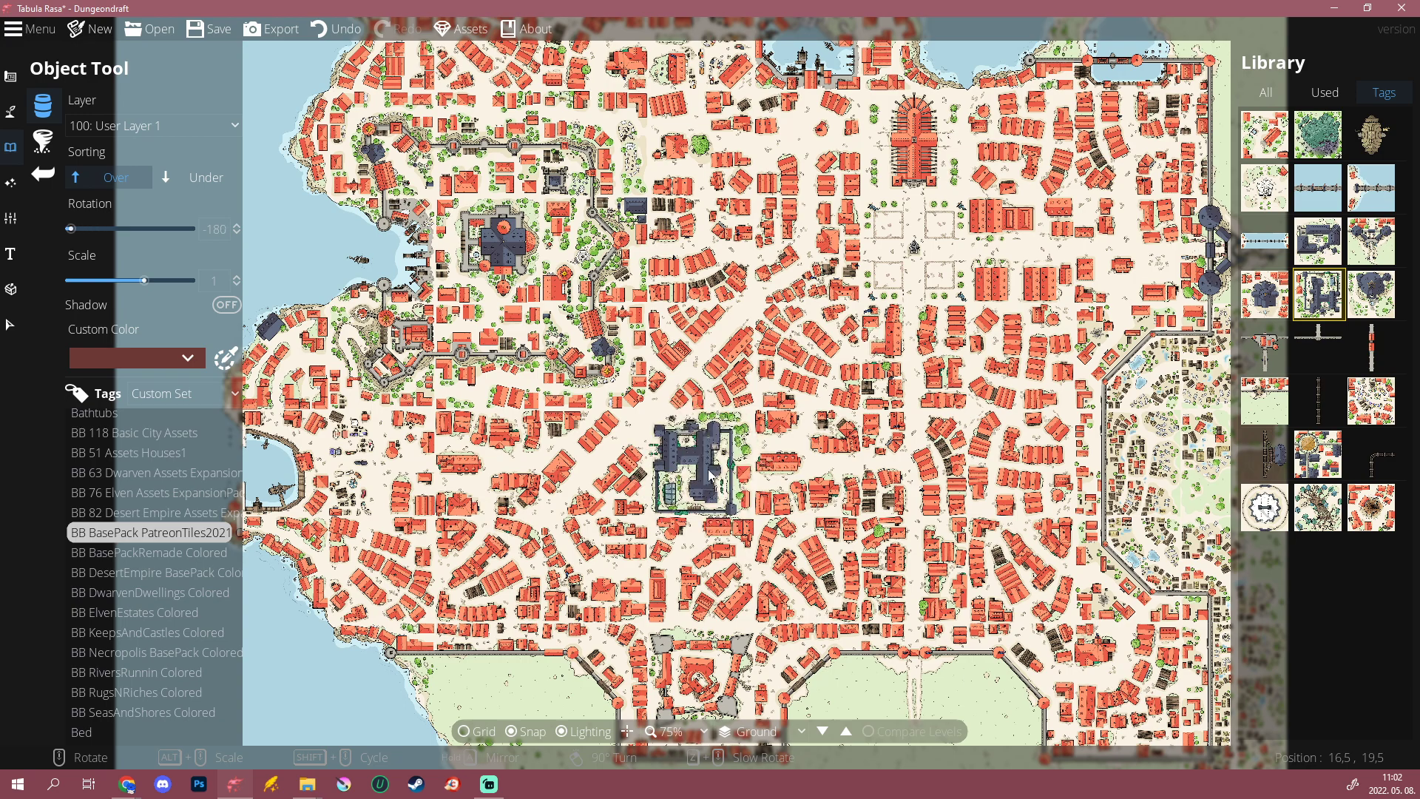
pyautogui.scroll(5, 708, 473)
pyautogui.scroll(18, 709, 476)
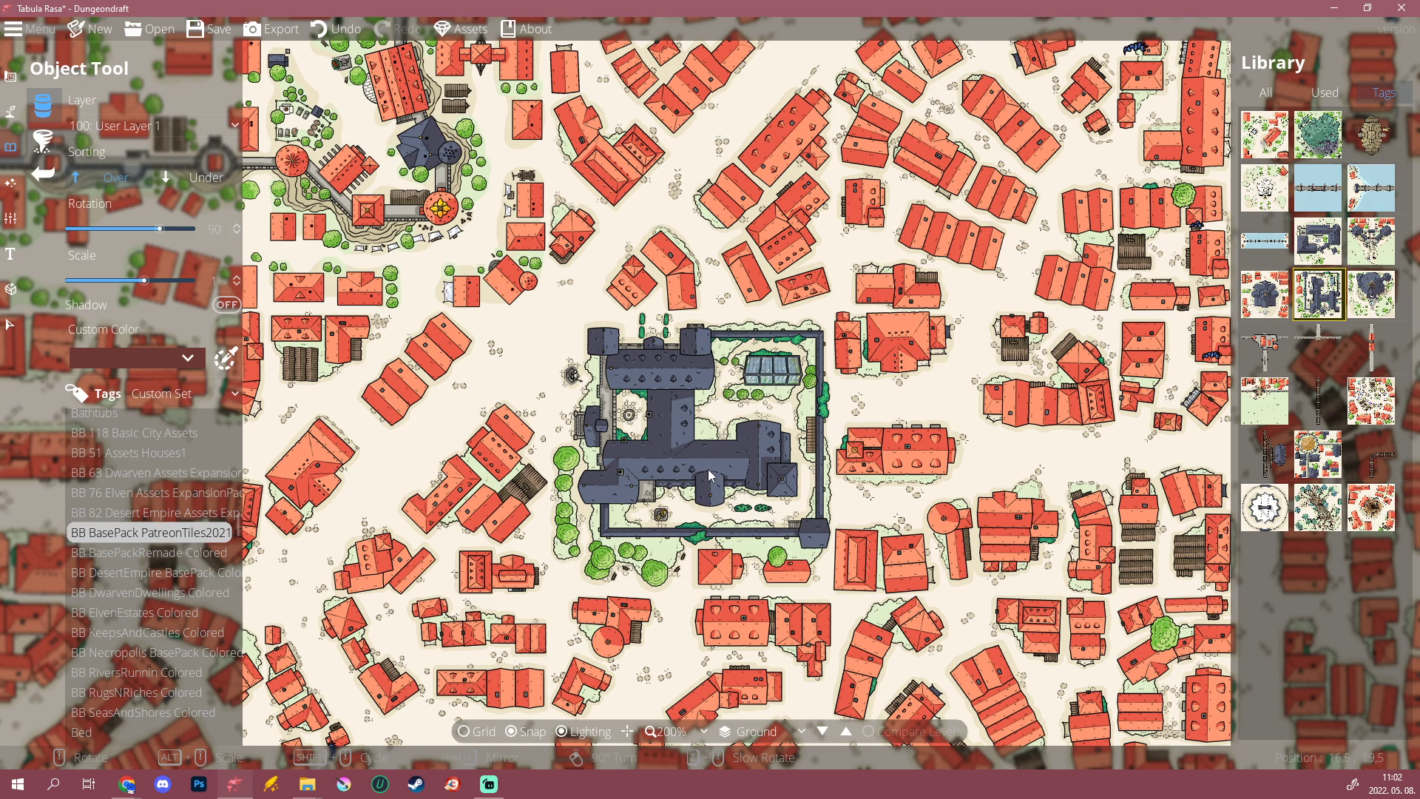
pyautogui.scroll(-6, 709, 476)
pyautogui.press('a')
pyautogui.moveTo(709, 476); pyautogui.dragTo(976, 312)
pyautogui.moveTo(684, 484); pyautogui.dragTo(723, 382)
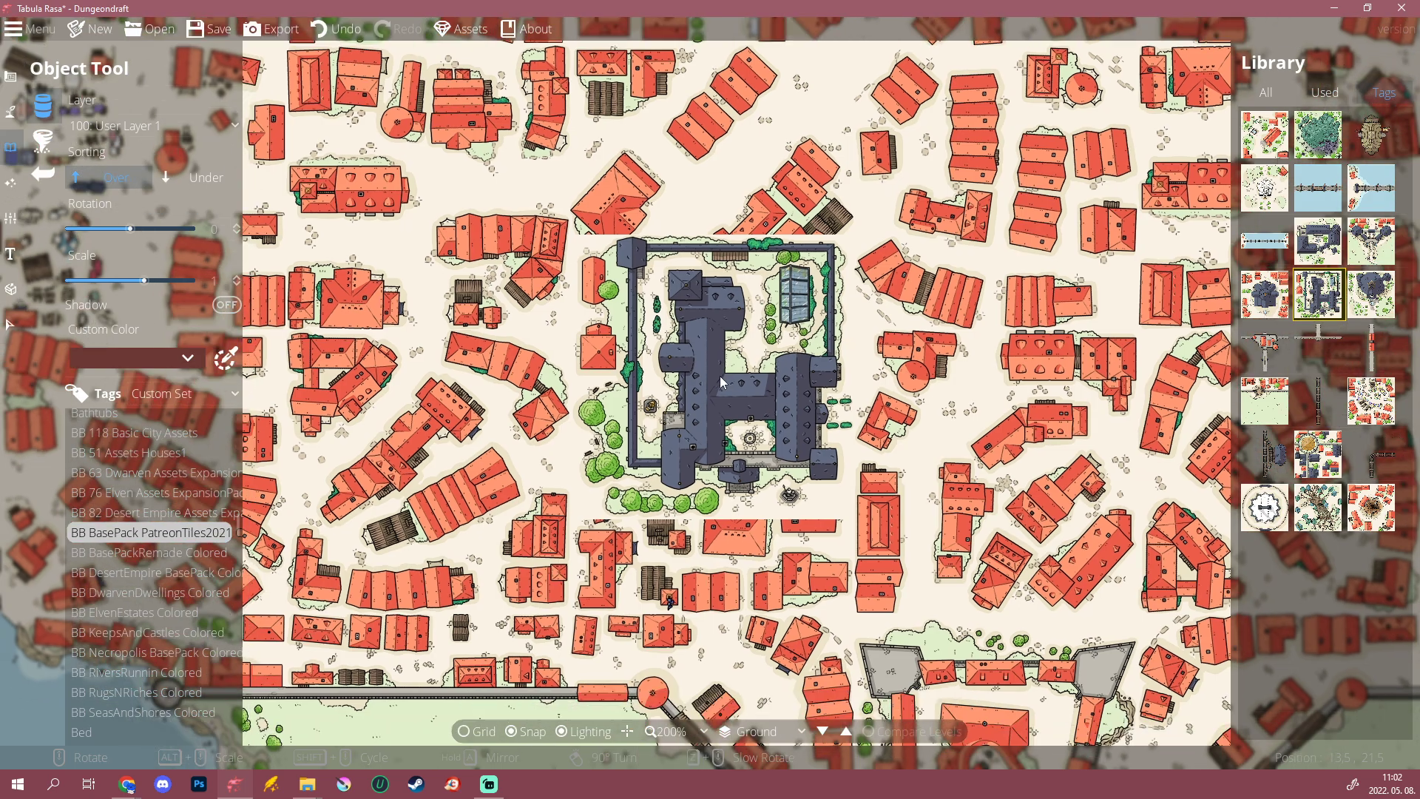
pyautogui.scroll(-3, 723, 382)
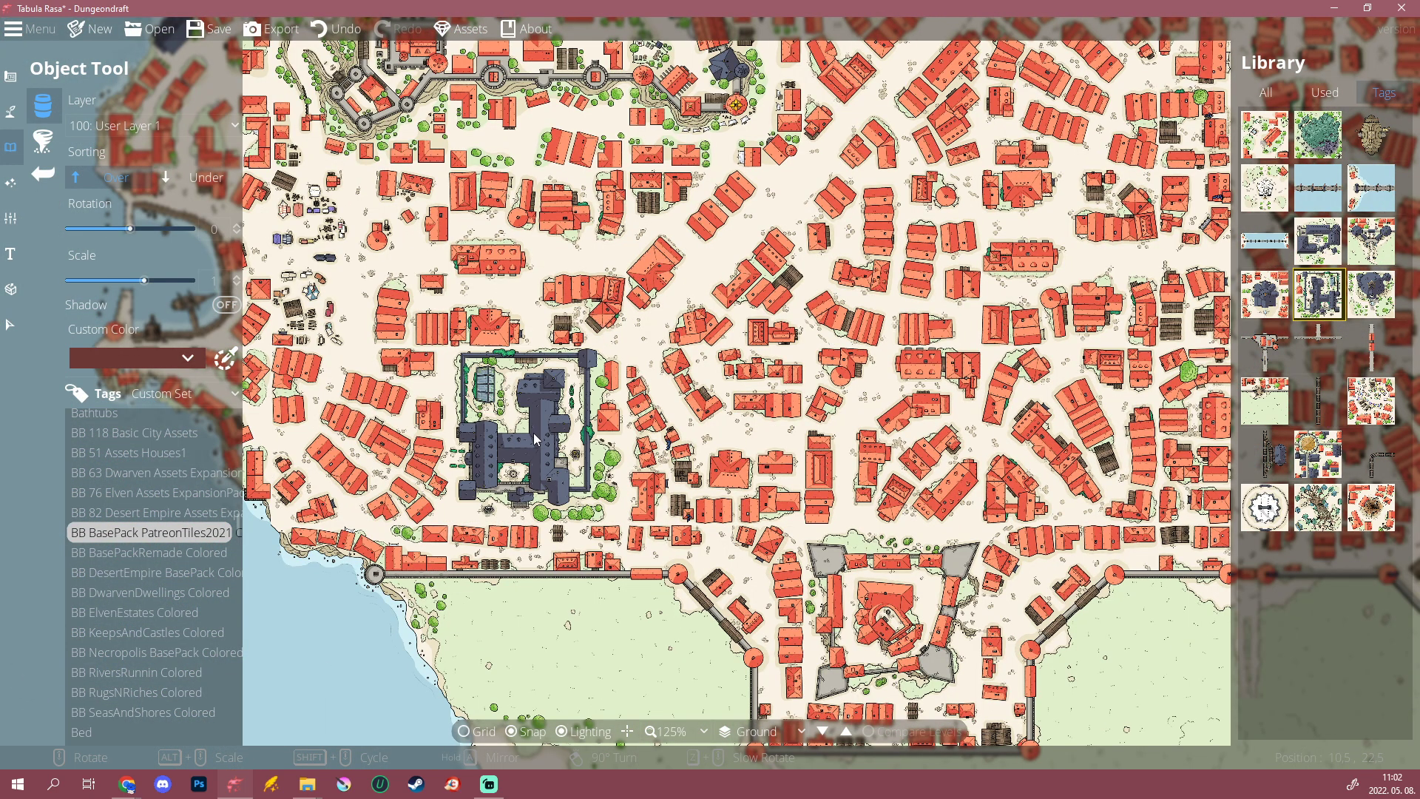
pyautogui.scroll(-6, 534, 433)
pyautogui.scroll(-6, 536, 438)
pyautogui.scroll(-6, 536, 437)
pyautogui.scroll(-12, 534, 437)
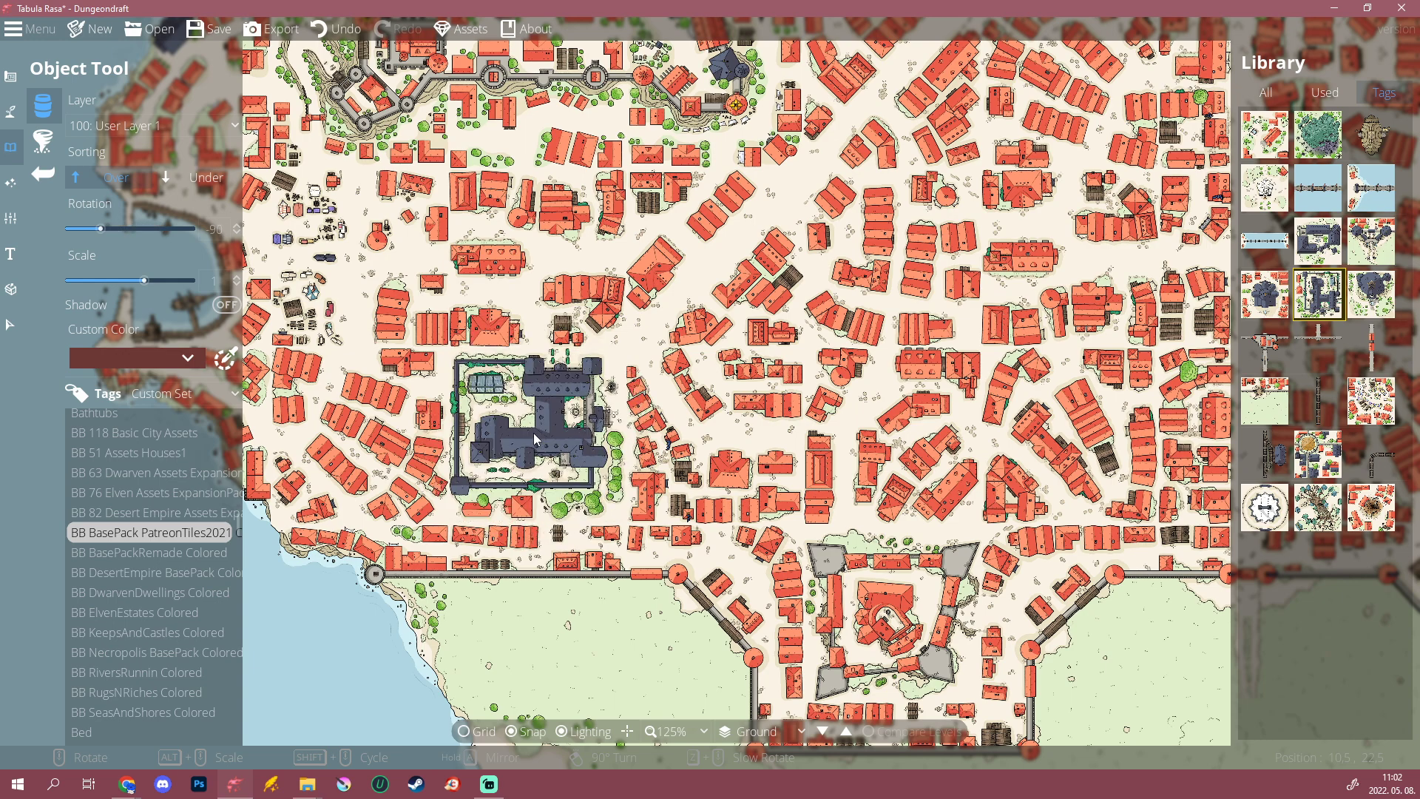
pyautogui.scroll(-6, 534, 432)
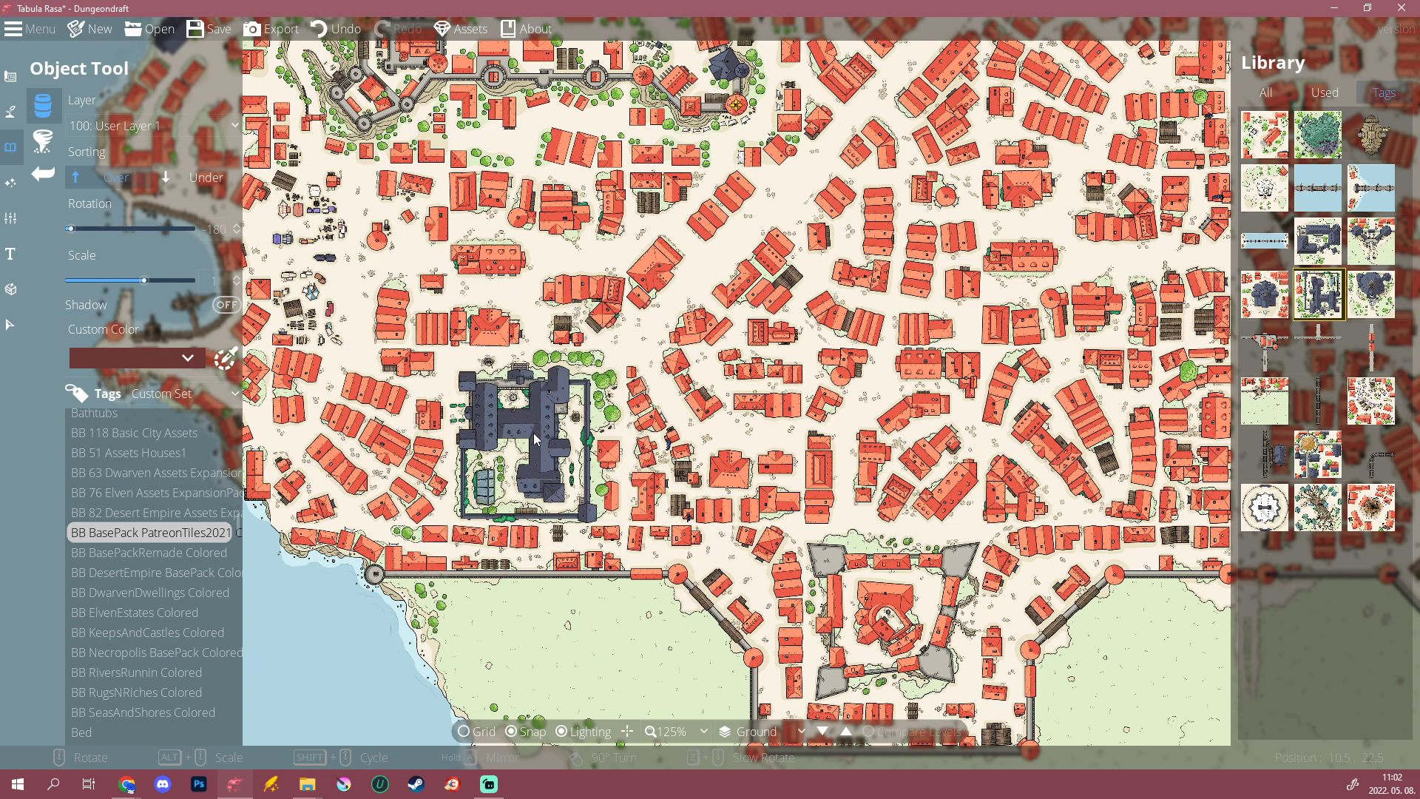
# Step: Place the university tile, mirrored and rotated to -180°, in the southwest corner block just inside the city wall
pyautogui.moveTo(534, 436); pyautogui.dragTo(719, 544)
pyautogui.scroll(7, 558, 539)
pyautogui.scroll(-6, 556, 534)
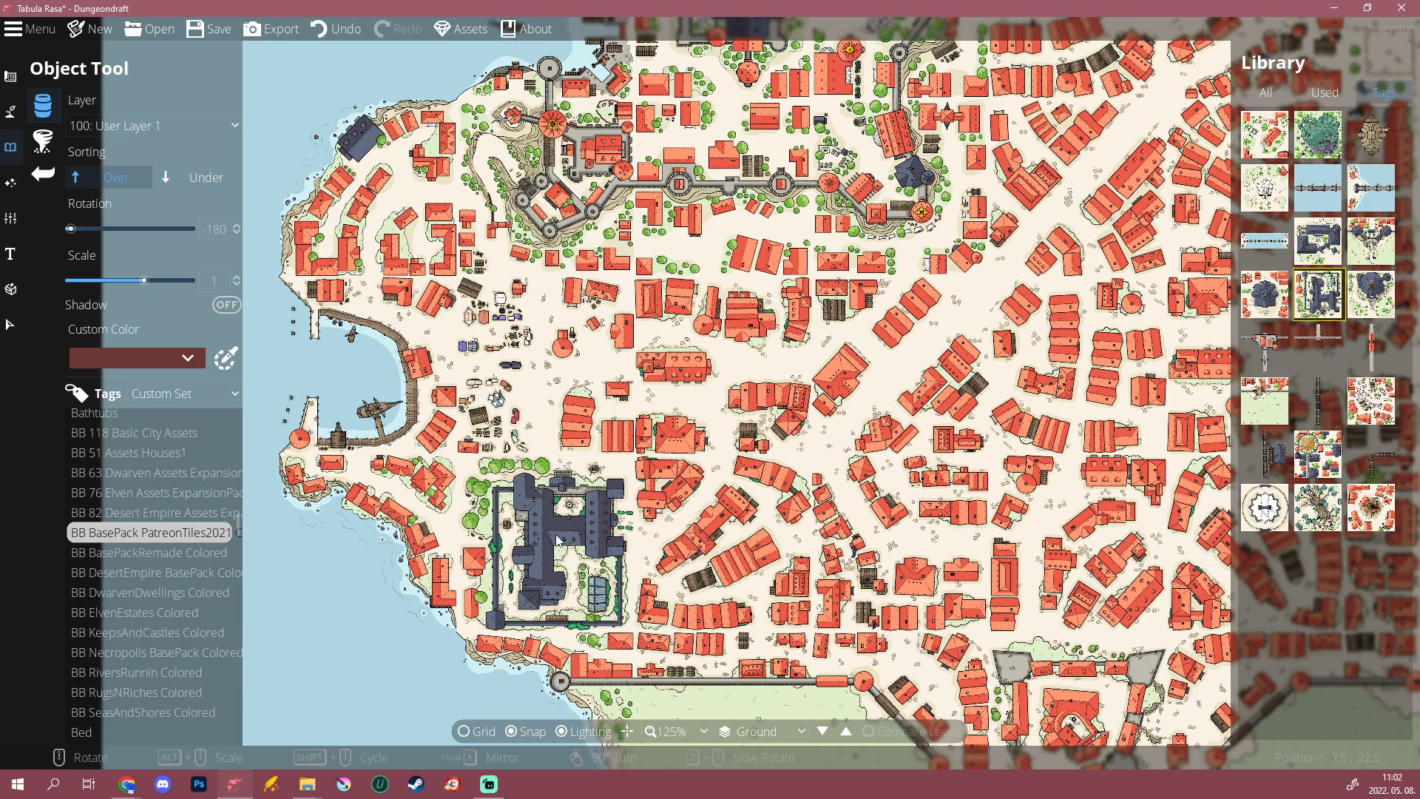
pyautogui.click(558, 540)
pyautogui.scroll(-3, 868, 491)
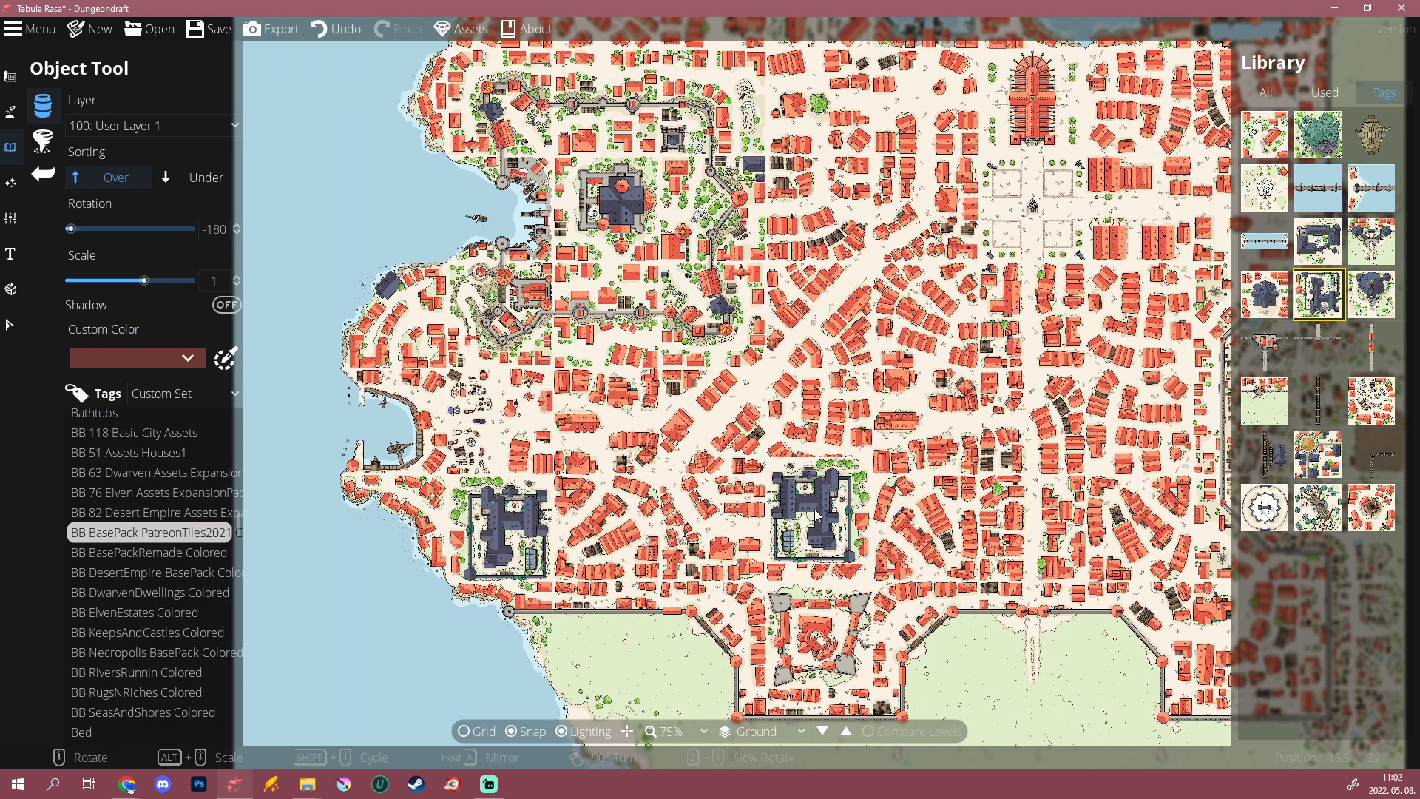
pyautogui.scroll(-2, 710, 540)
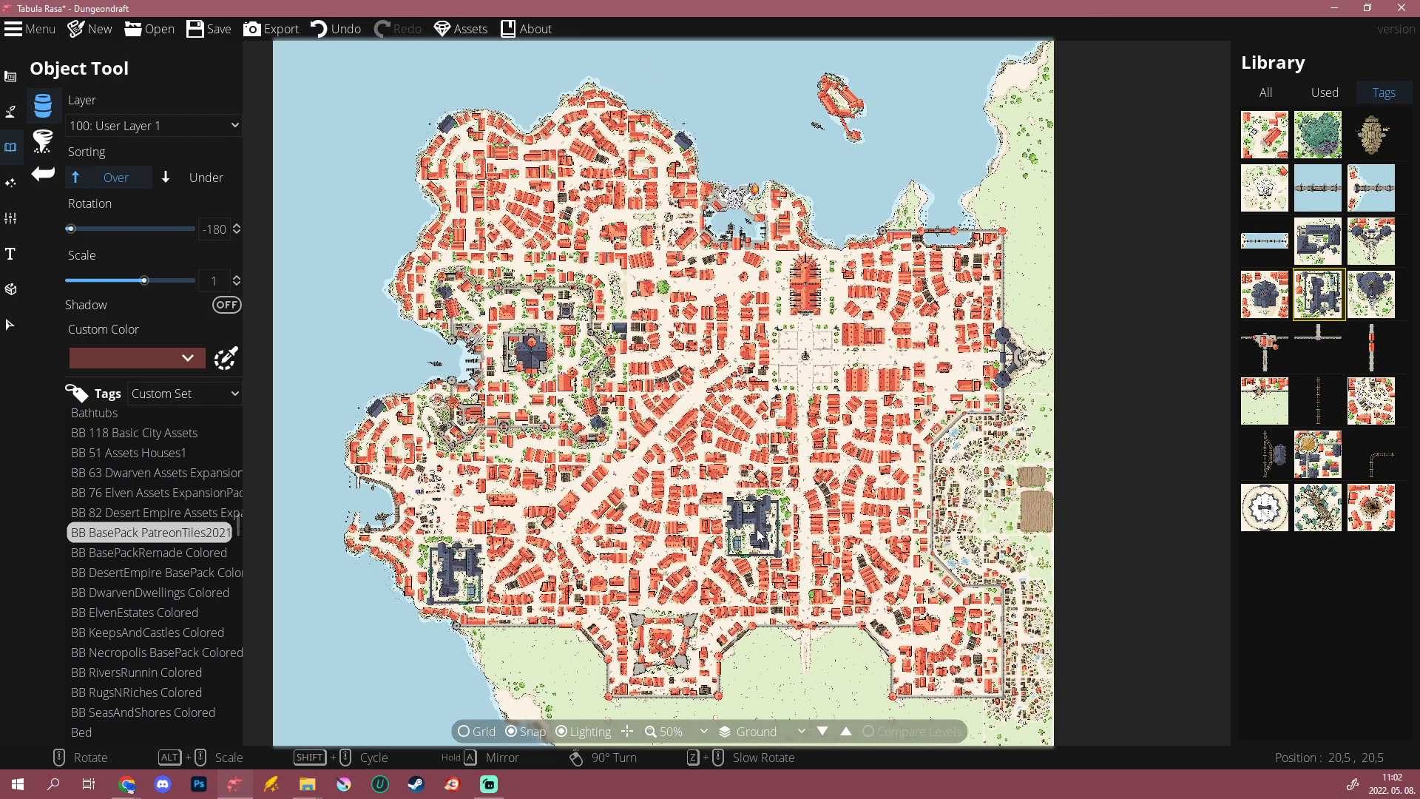
pyautogui.moveTo(857, 504); pyautogui.dragTo(799, 503)
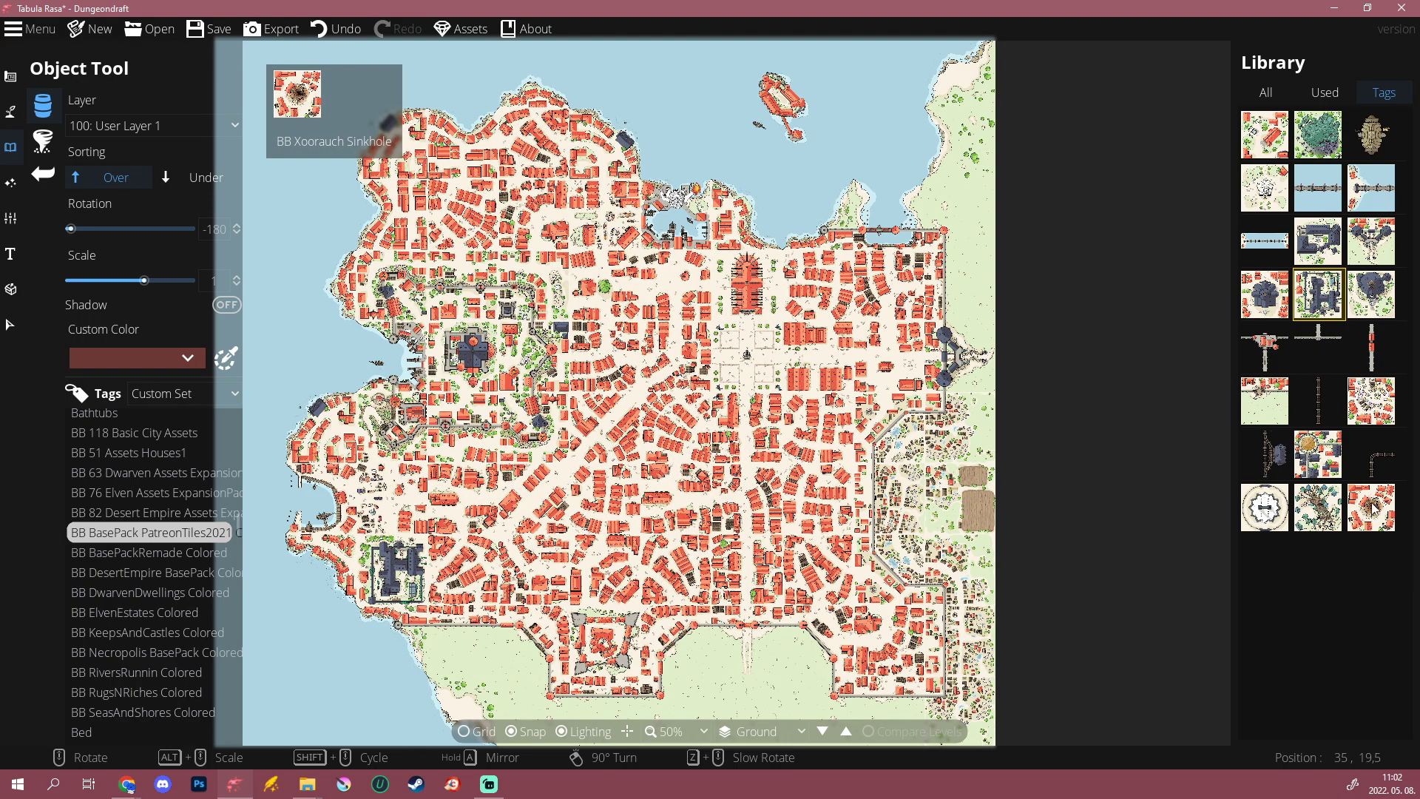
# Step: Preview the BB Jimsocks Castle tile, then place the red-roofed garden tile in the northwest district, rotated to -90°
pyautogui.click(1265, 300)
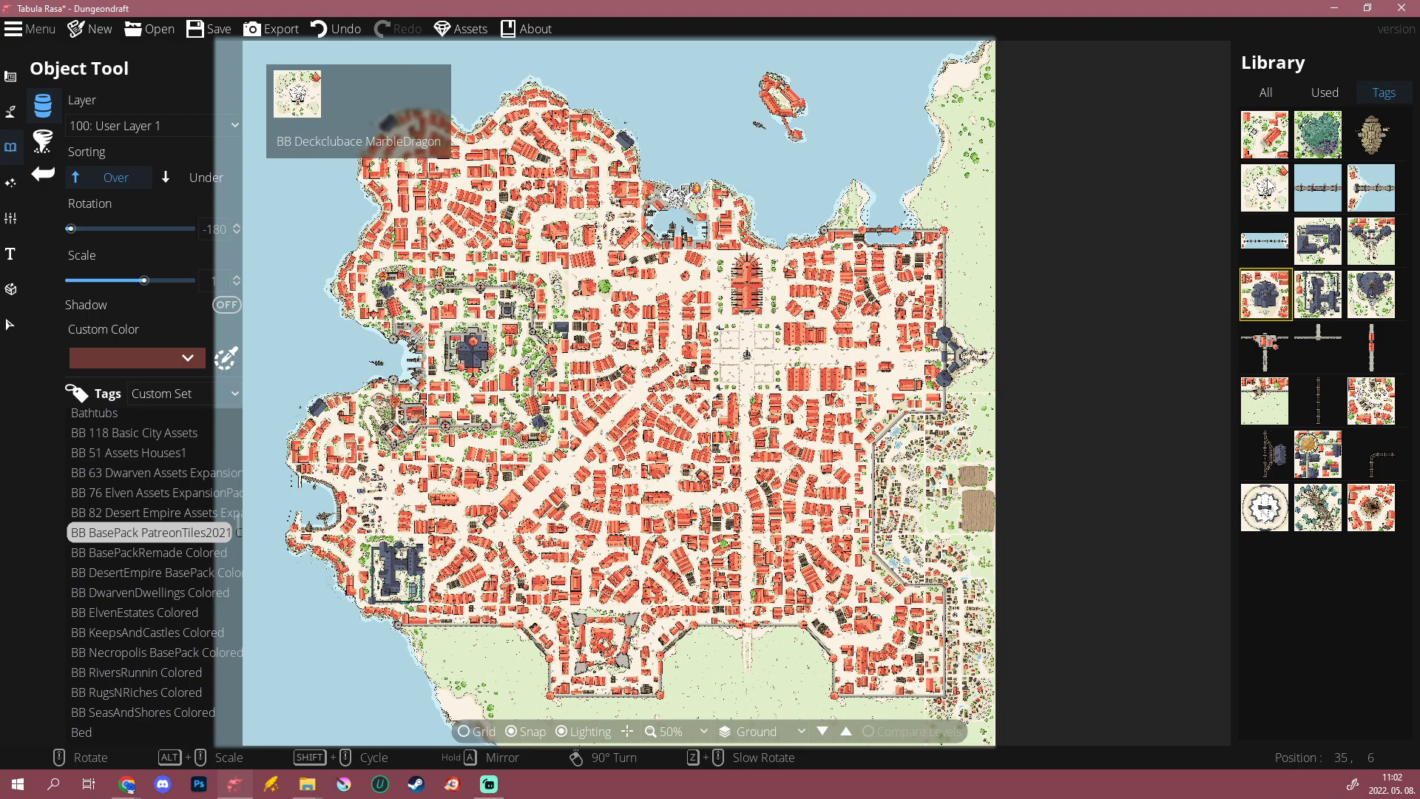
pyautogui.moveTo(1267, 188)
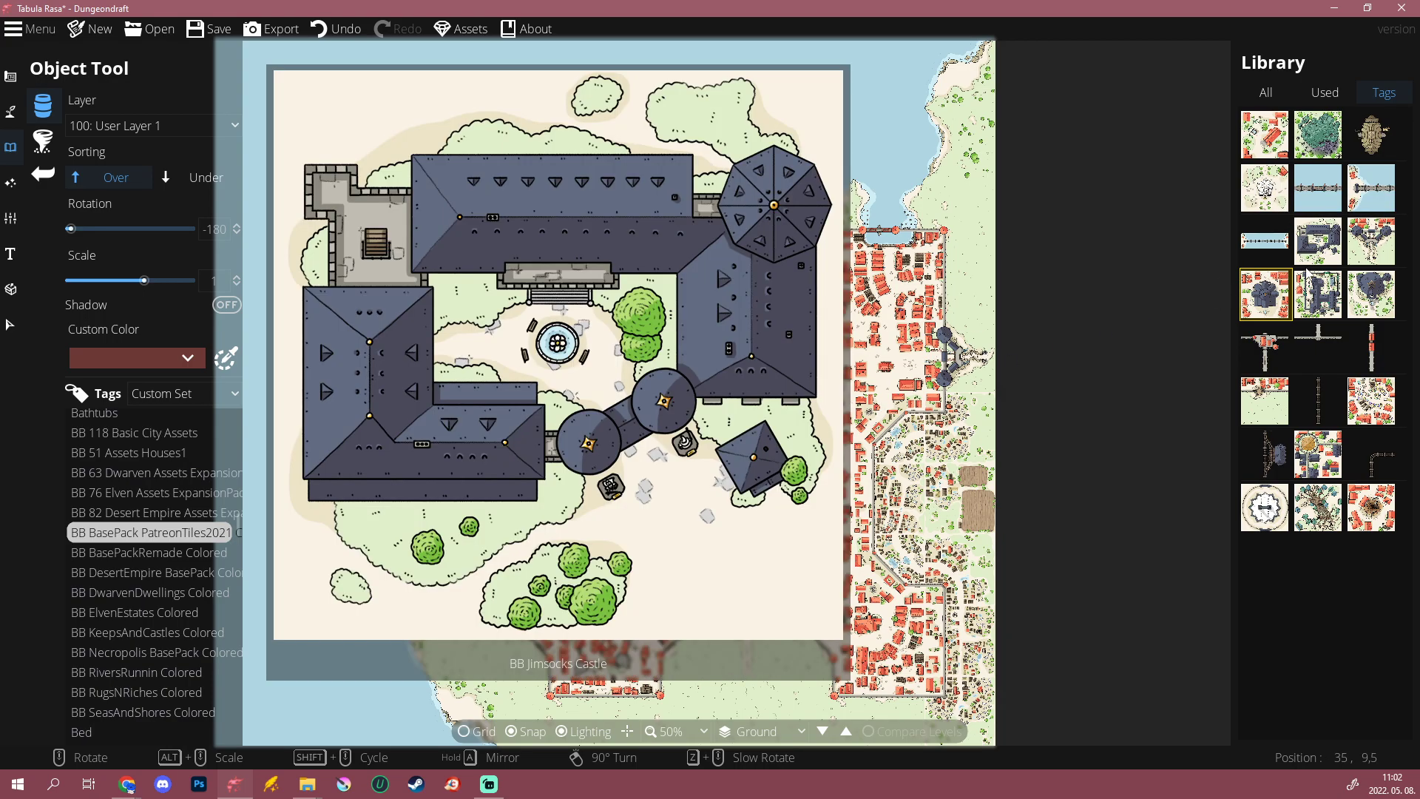
pyautogui.click(1264, 134)
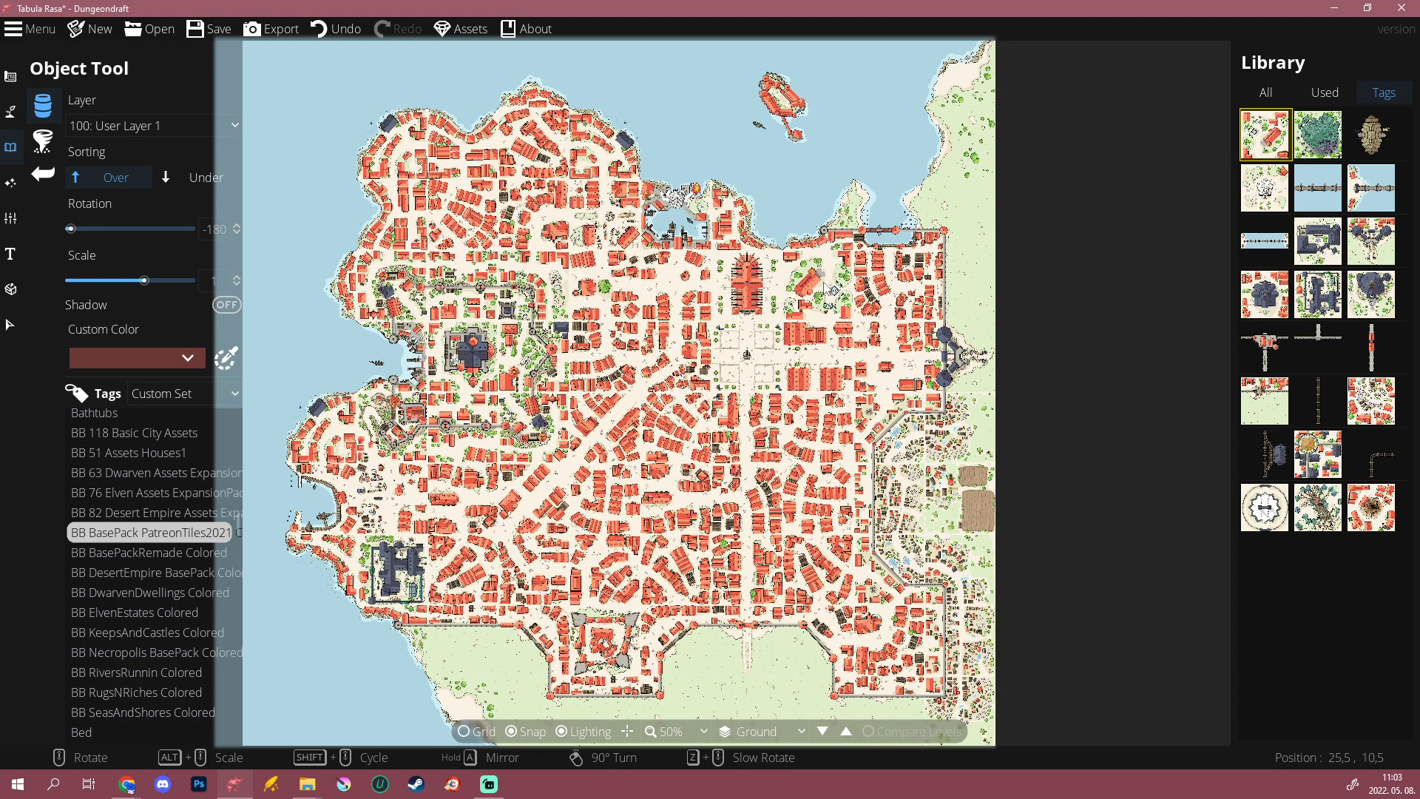
pyautogui.scroll(2, 437, 207)
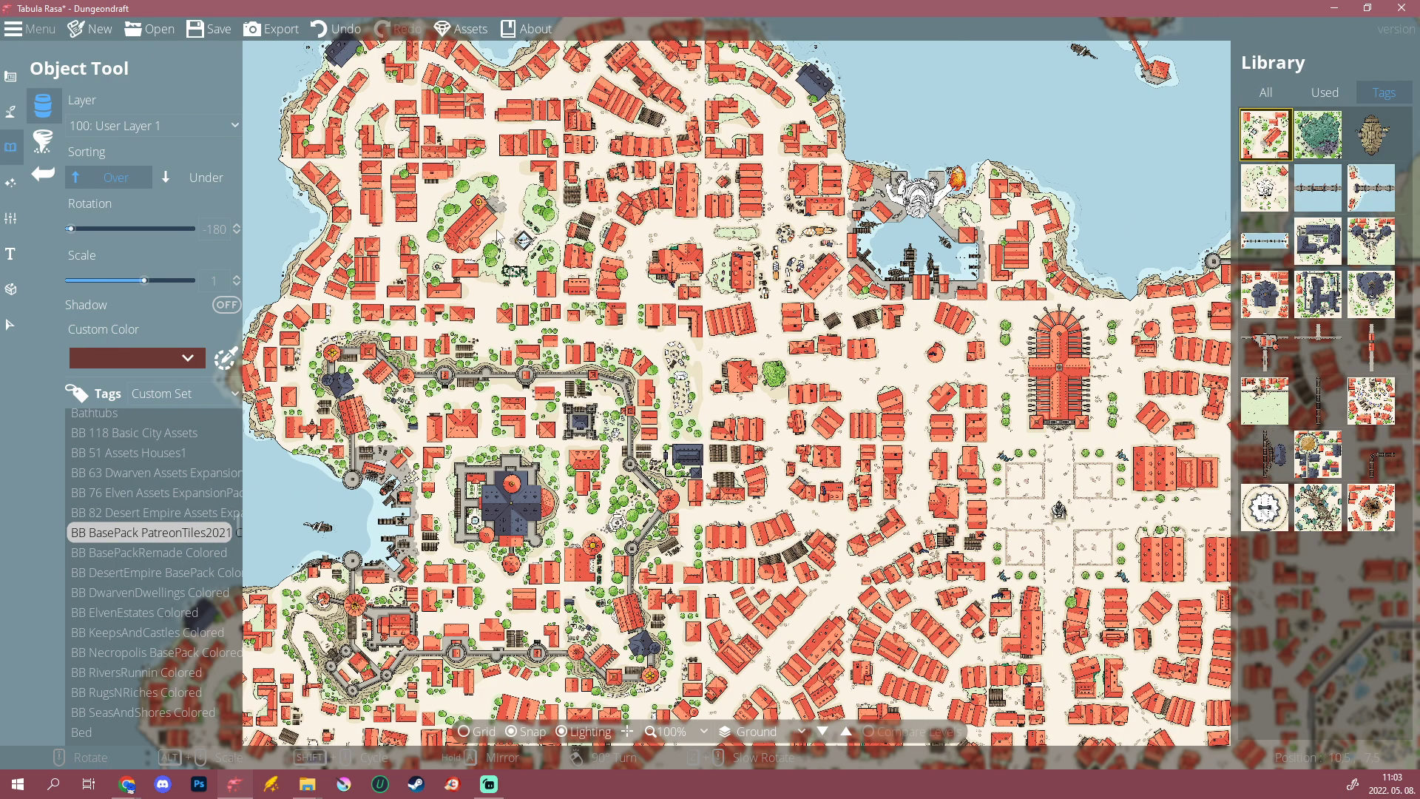
pyautogui.scroll(-6, 491, 235)
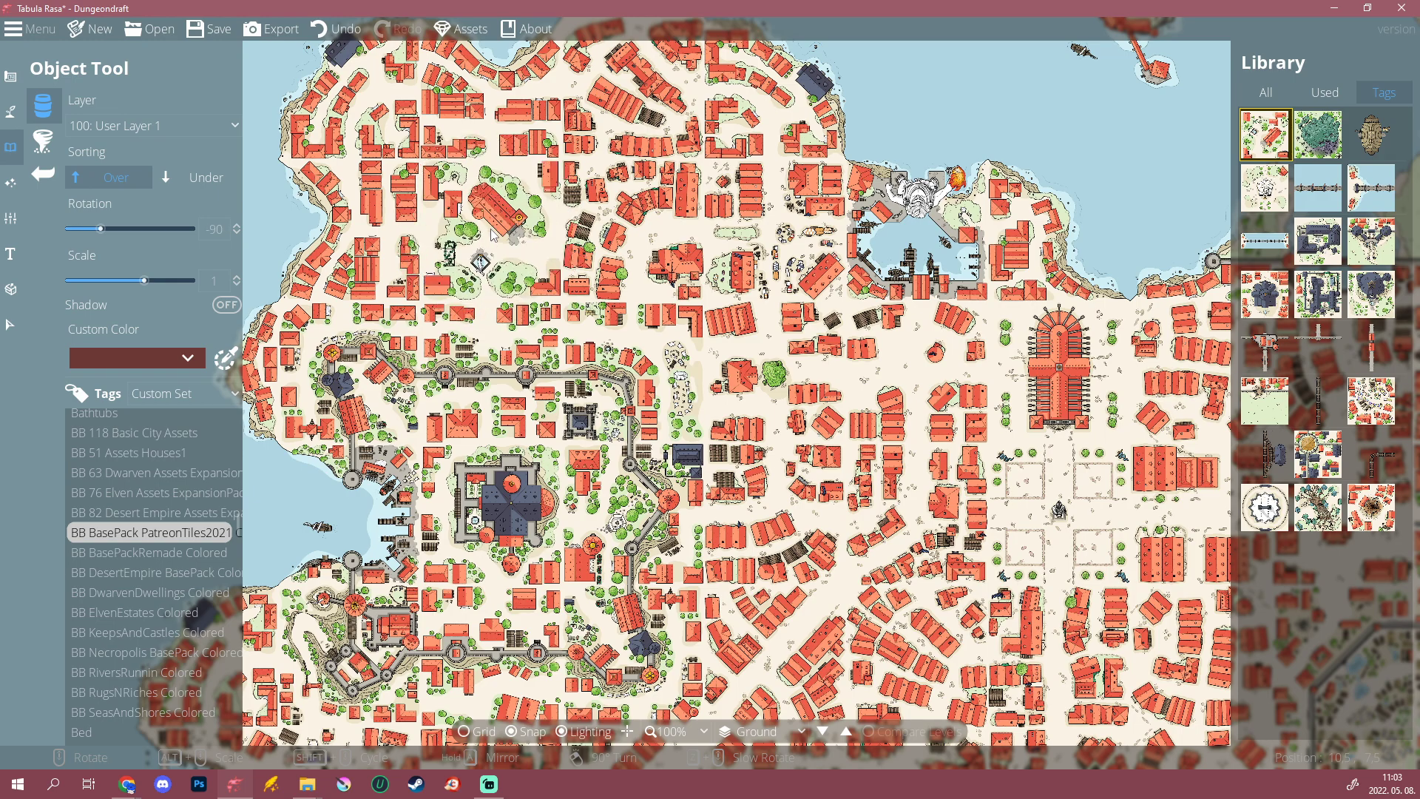
pyautogui.scroll(-4, 492, 235)
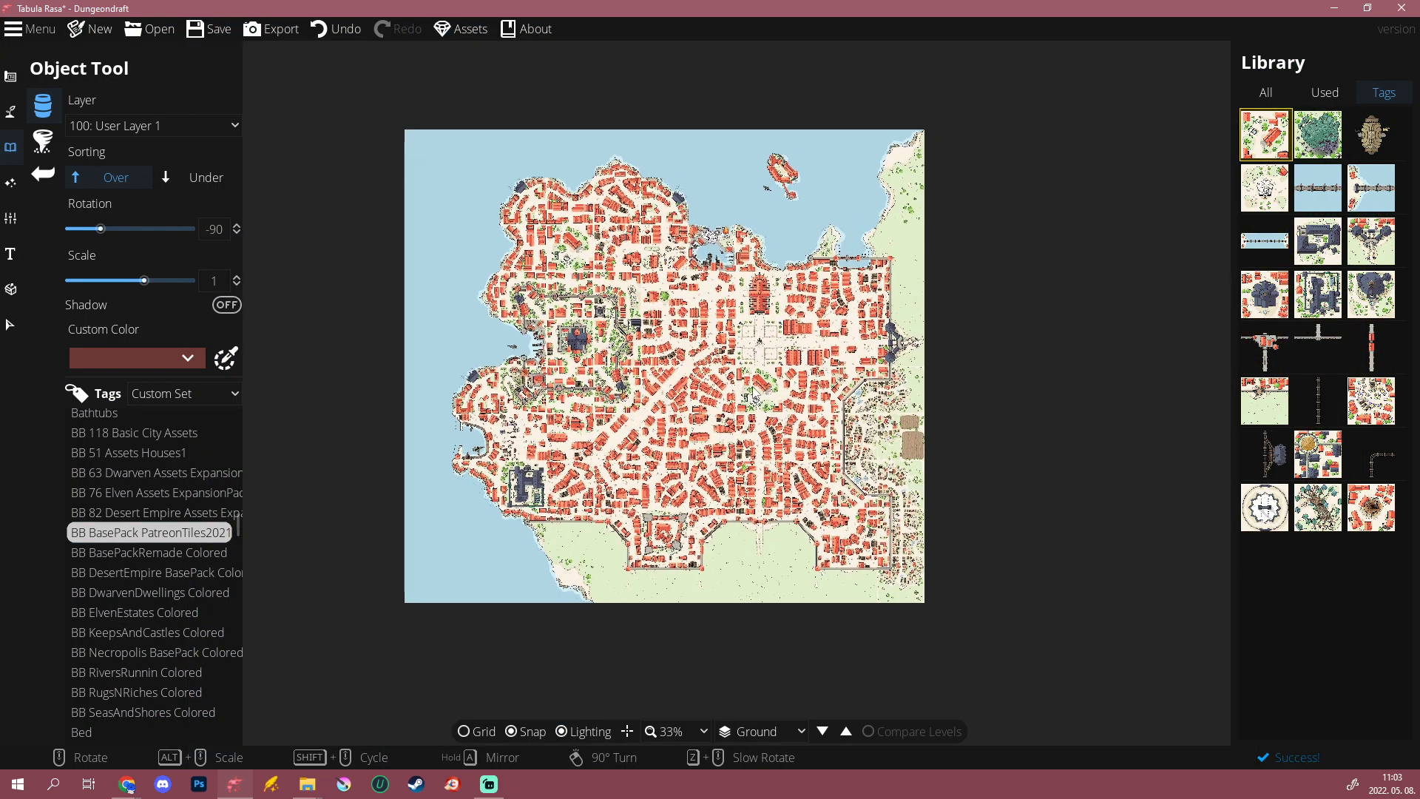
# Step: Place the blue-roofed railway station tile in the field south of the city wall, rotated to -90°
pyautogui.scroll(2, 754, 397)
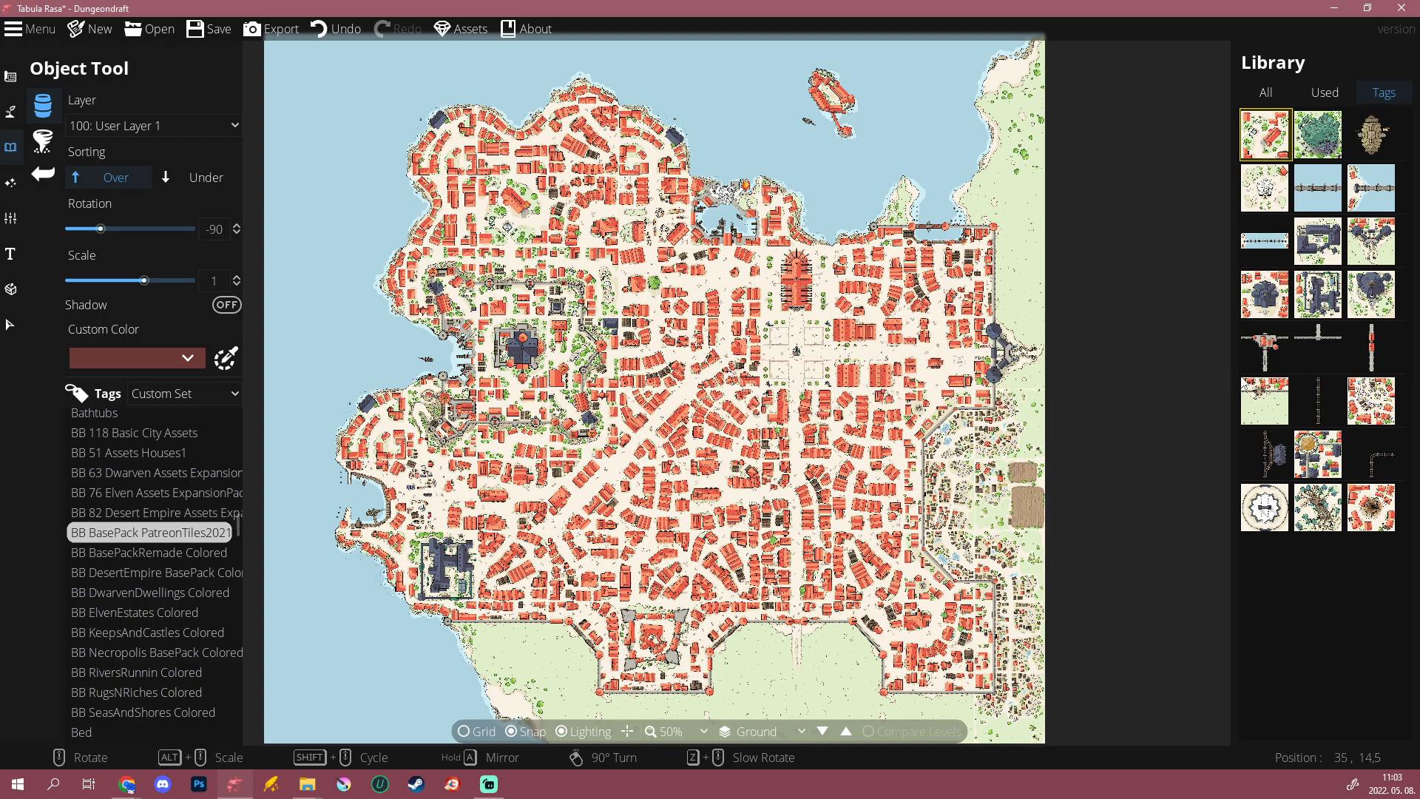
pyautogui.click(1269, 471)
pyautogui.scroll(3, 784, 613)
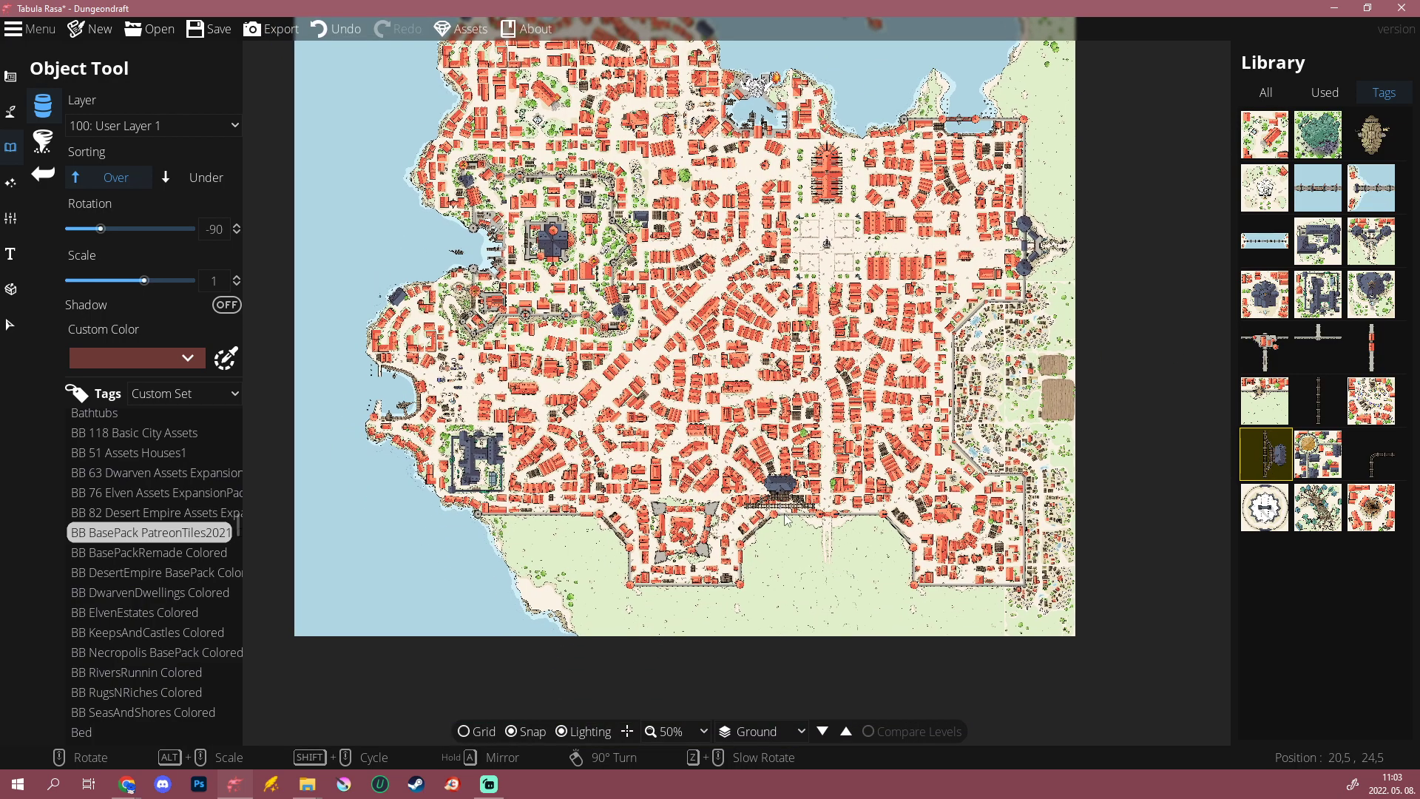
pyautogui.click(791, 595)
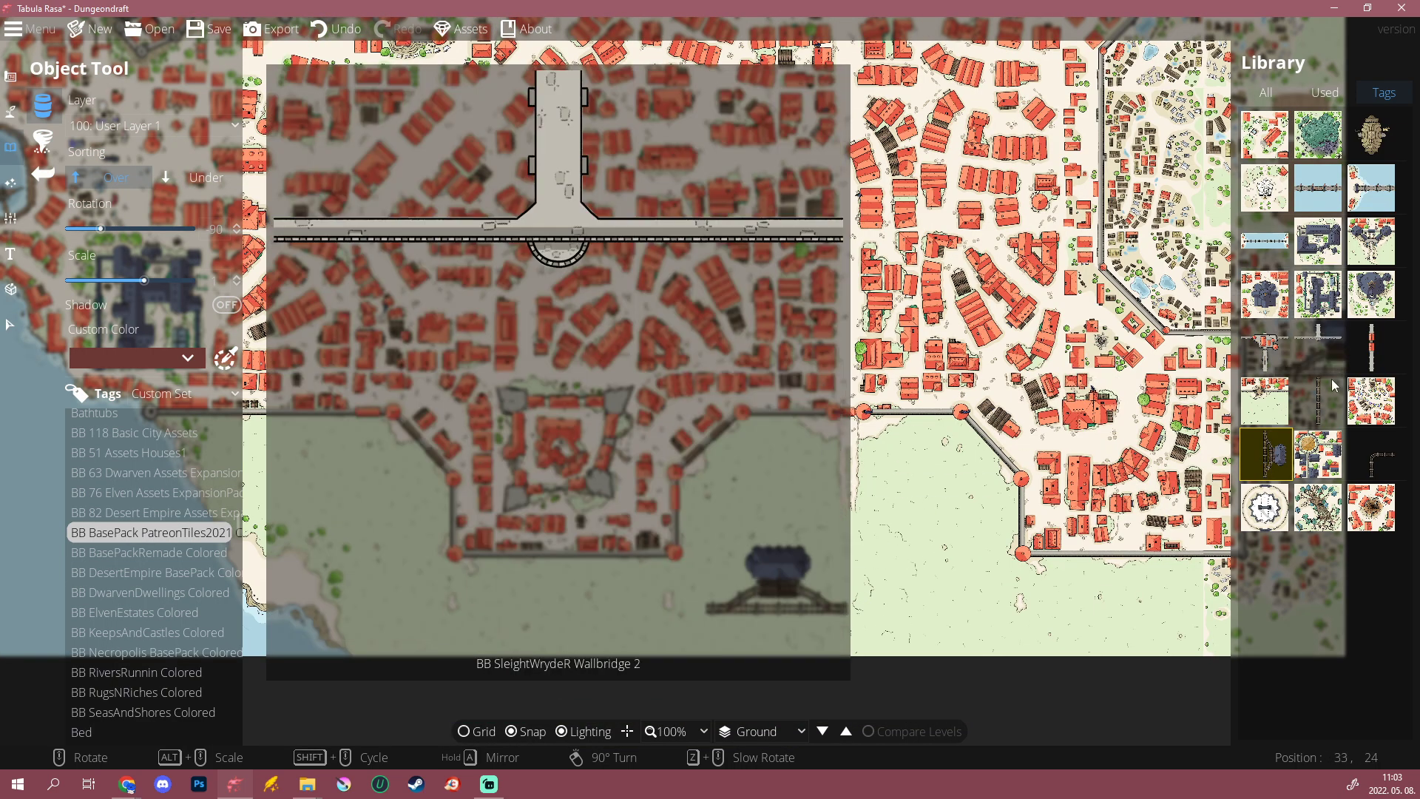
# Step: Lay straight railway track tiles from the station westward across the southern field to the sea
pyautogui.click(1318, 400)
pyautogui.click(482, 612)
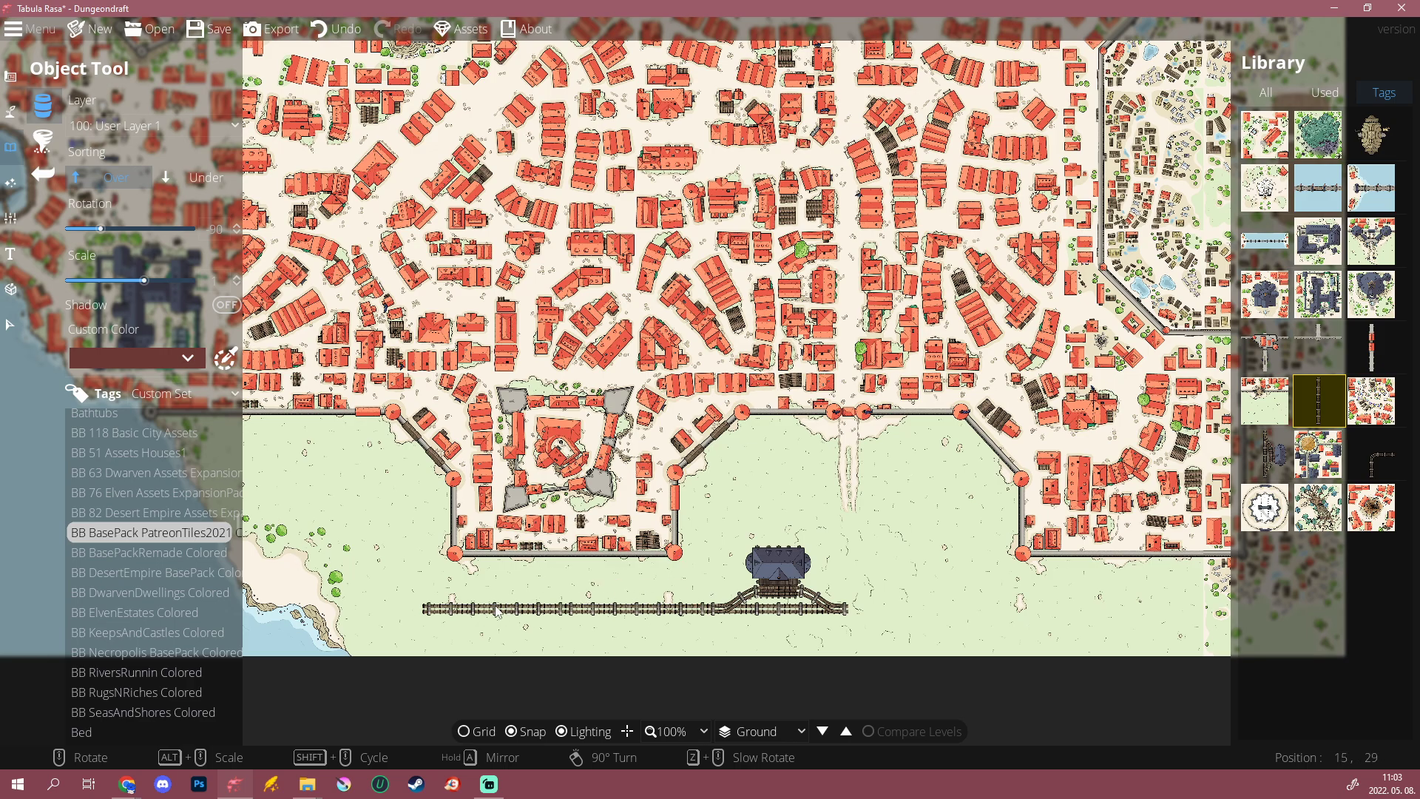
pyautogui.click(375, 614)
pyautogui.moveTo(375, 614); pyautogui.dragTo(635, 615)
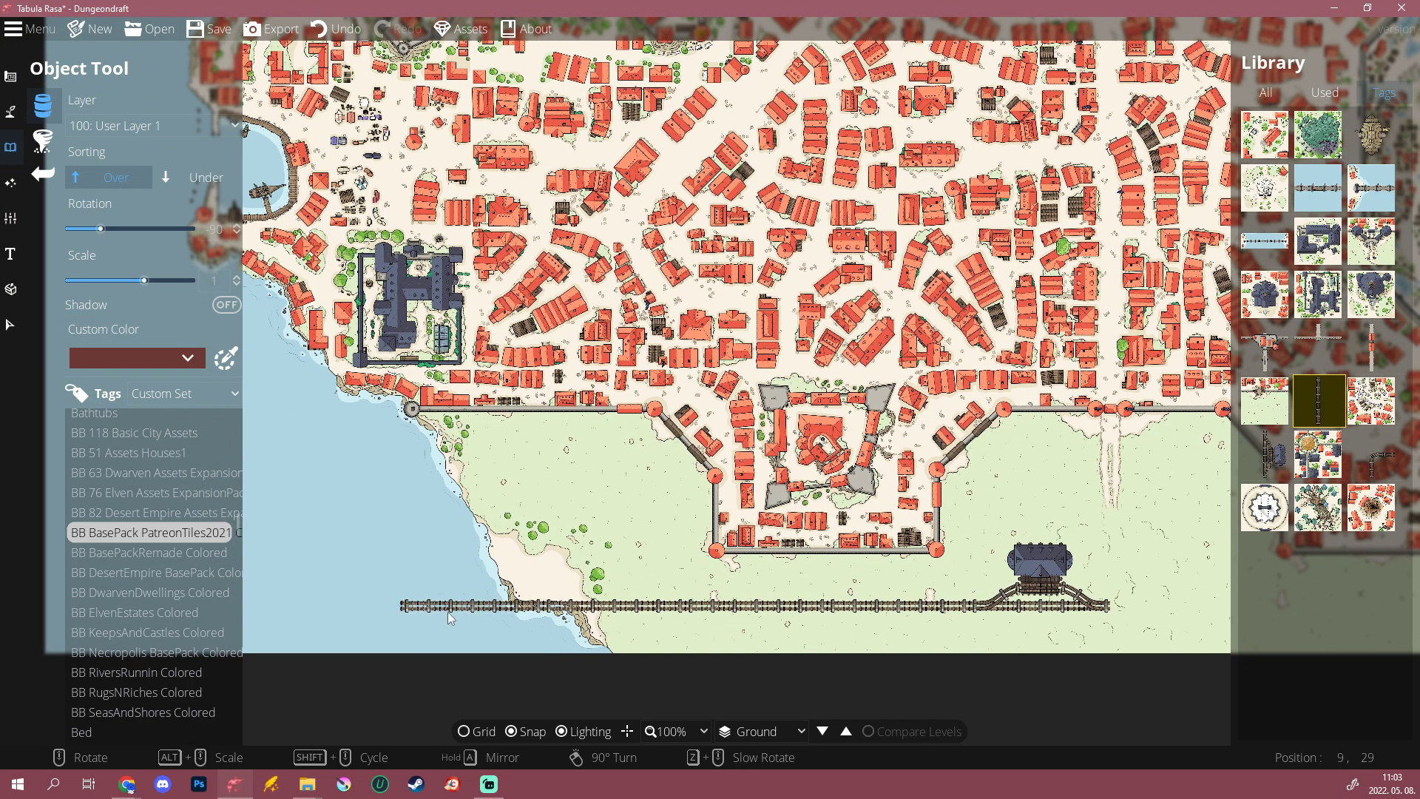
pyautogui.click(463, 614)
pyautogui.scroll(-4, 571, 474)
pyautogui.moveTo(813, 481); pyautogui.dragTo(745, 546)
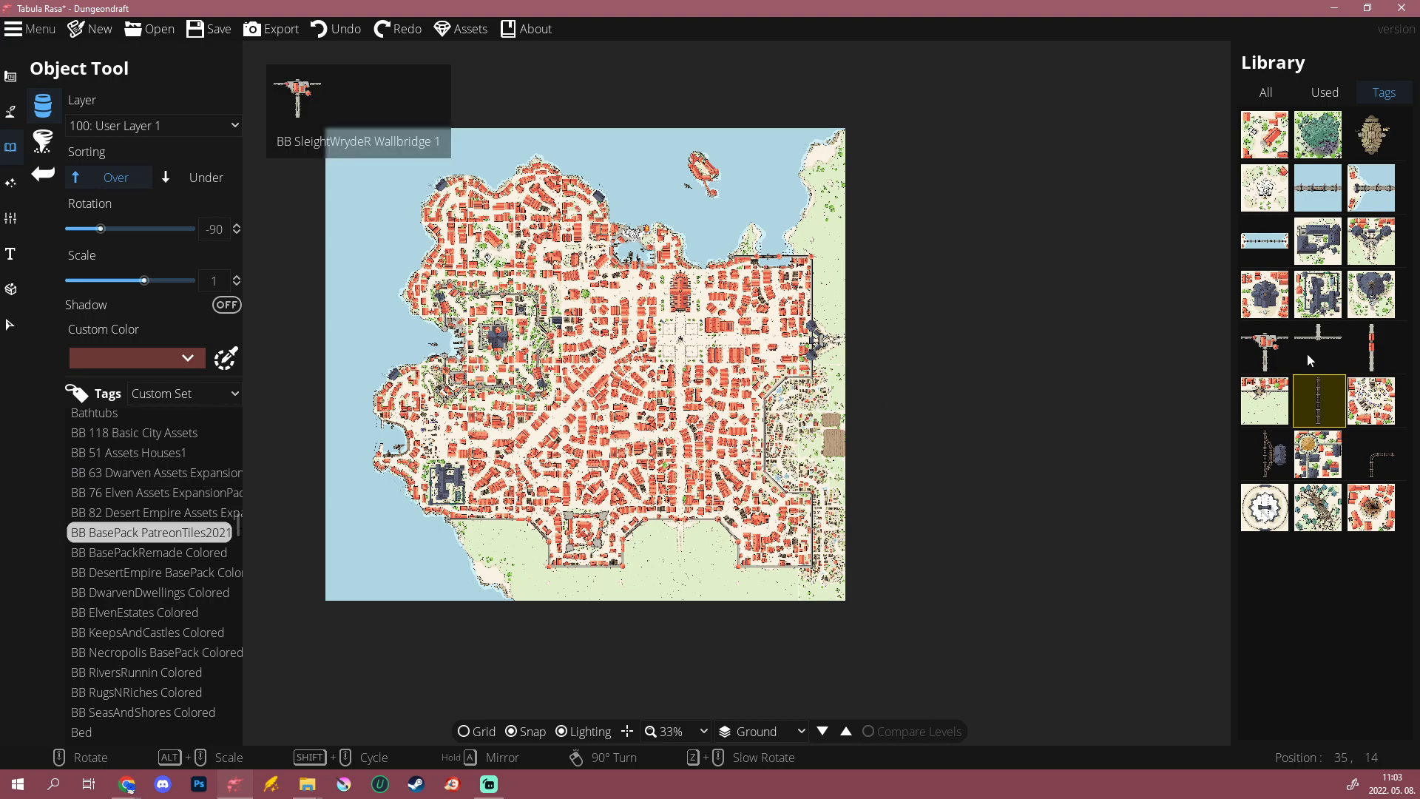
# Step: Try the BB SleightWrydeR Wallbridge 1 tile at 0° on the south wall below the star-shaped fort, and undo its placement
pyautogui.click(1260, 342)
pyautogui.scroll(4, 794, 464)
pyautogui.moveTo(458, 629); pyautogui.dragTo(719, 367)
pyautogui.scroll(6, 443, 541)
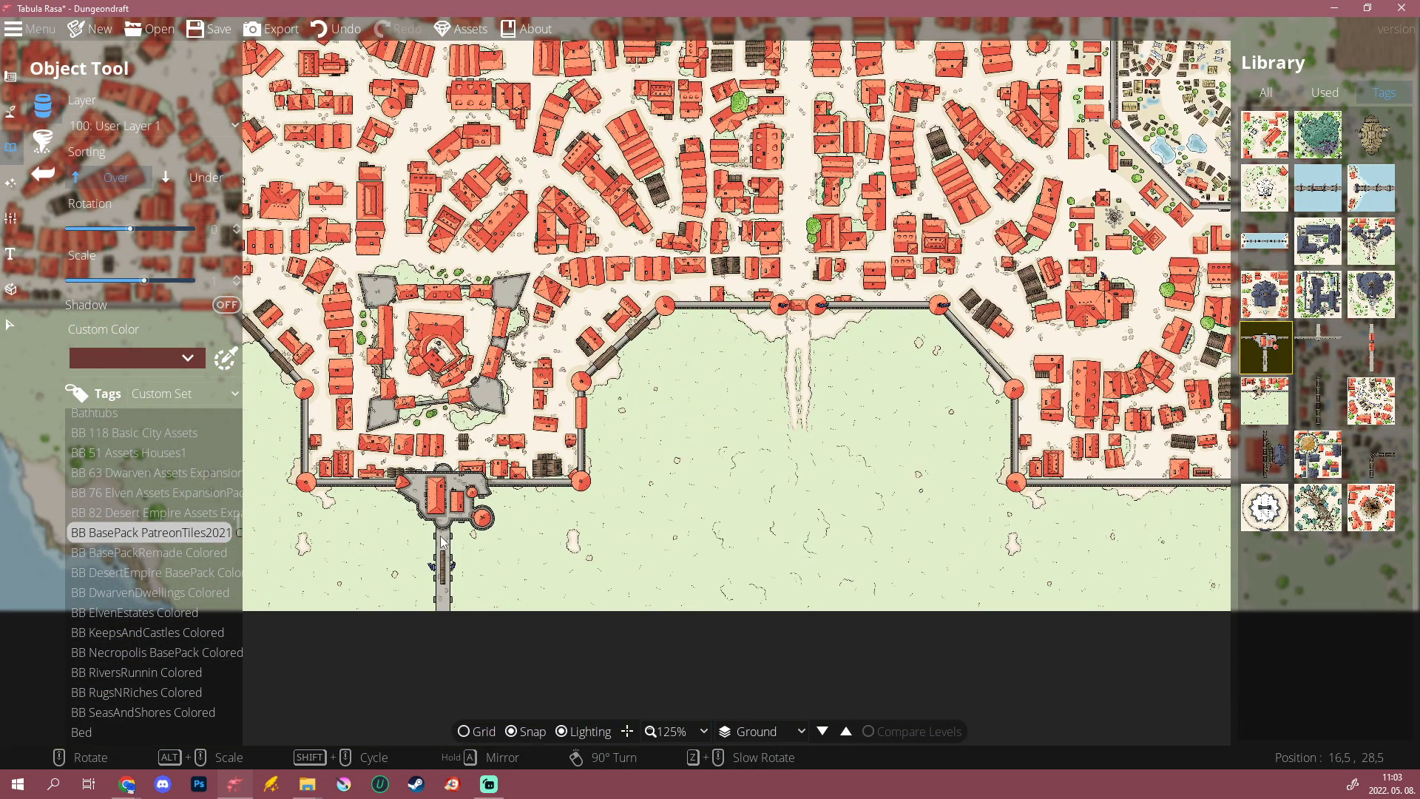
pyautogui.click(442, 542)
pyautogui.scroll(-4, 797, 518)
pyautogui.moveTo(787, 481); pyautogui.dragTo(740, 637)
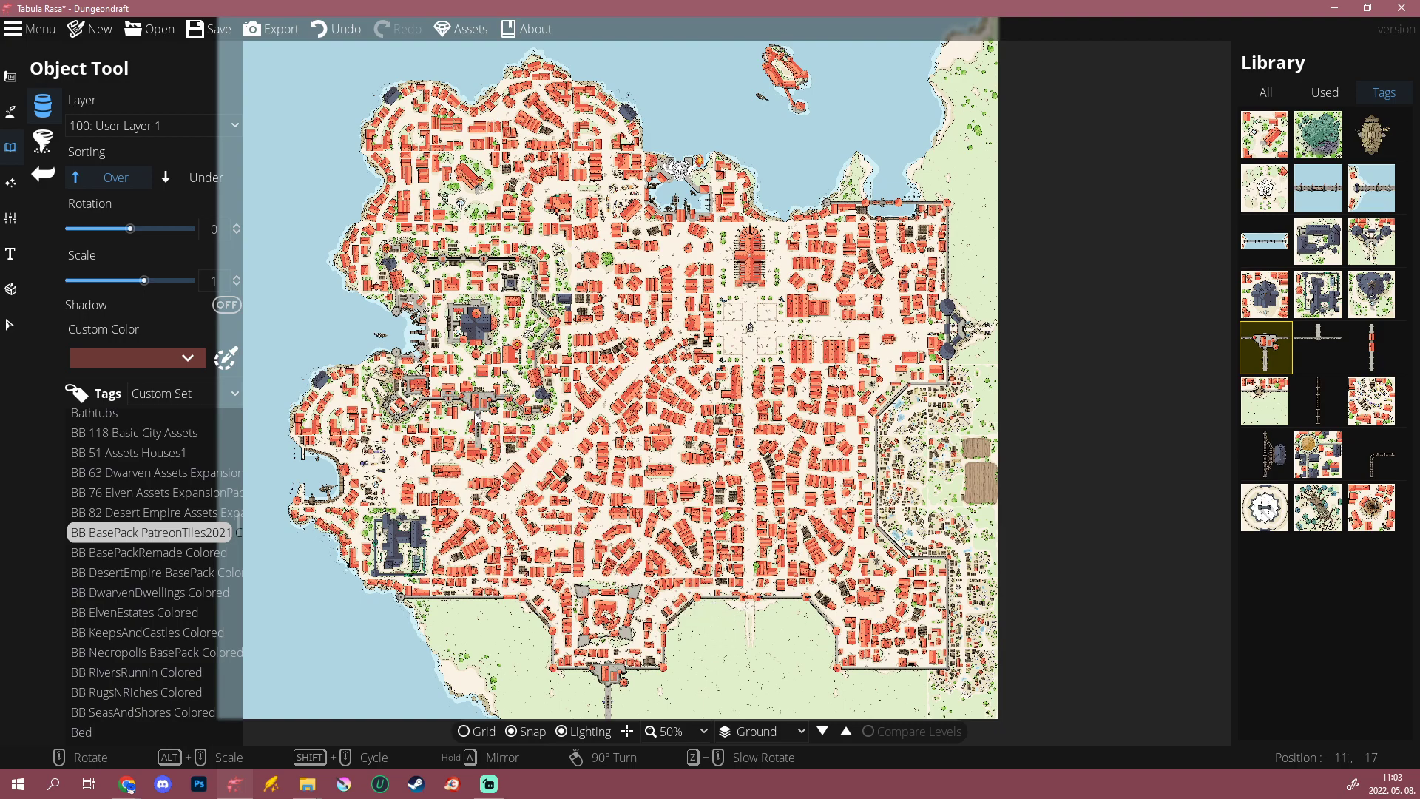
pyautogui.hotkey('ctrl', 'z')
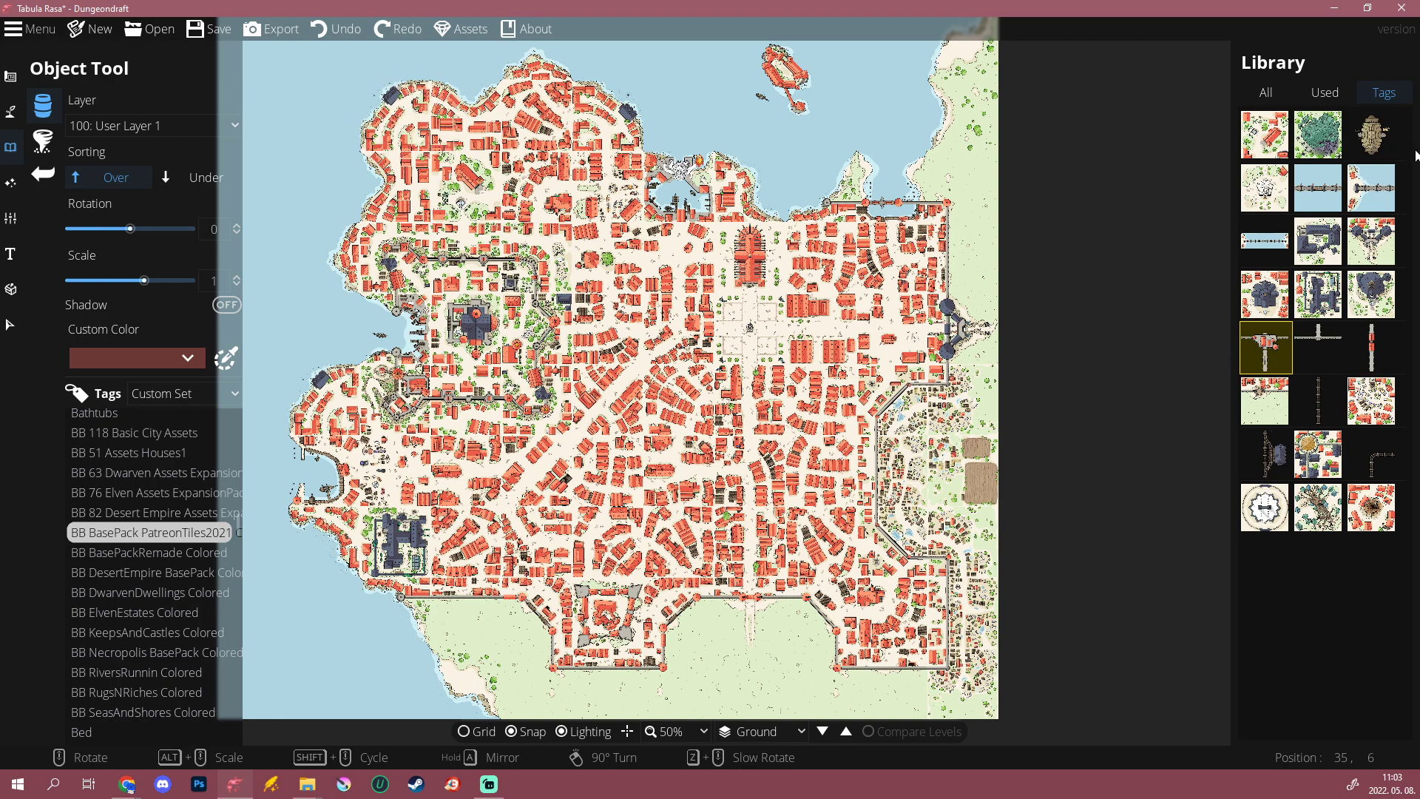
# Step: Place the shore bridge tile on the northern coast, rotated to -90° so it runs across the sea to the map's edge
pyautogui.click(1372, 189)
pyautogui.moveTo(691, 129); pyautogui.dragTo(805, 344)
pyautogui.scroll(-6, 680, 262)
pyautogui.click(655, 266)
pyautogui.scroll(-5, 654, 266)
pyautogui.scroll(3, 645, 287)
pyautogui.scroll(-1, 687, 295)
pyautogui.moveTo(732, 277); pyautogui.dragTo(676, 349)
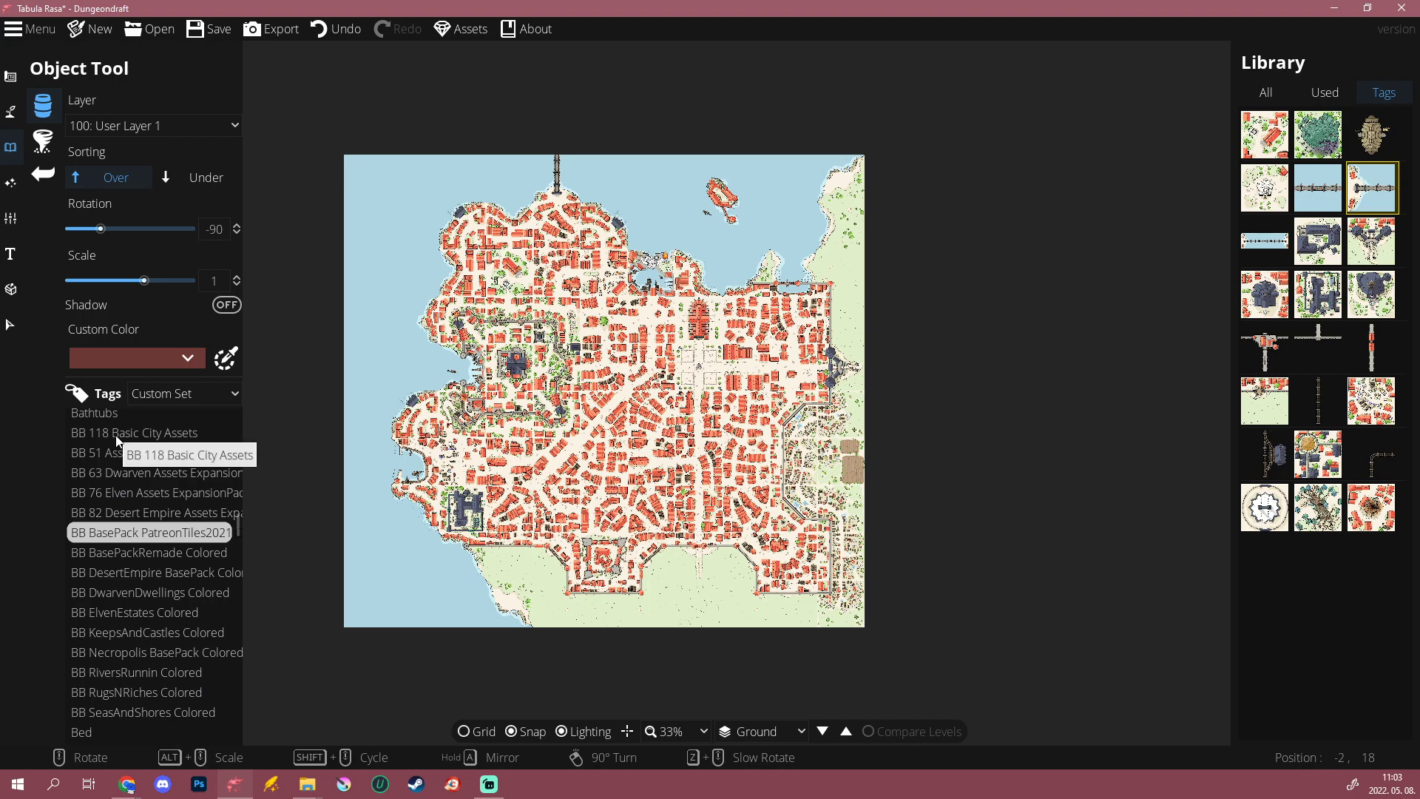
pyautogui.click(12, 114)
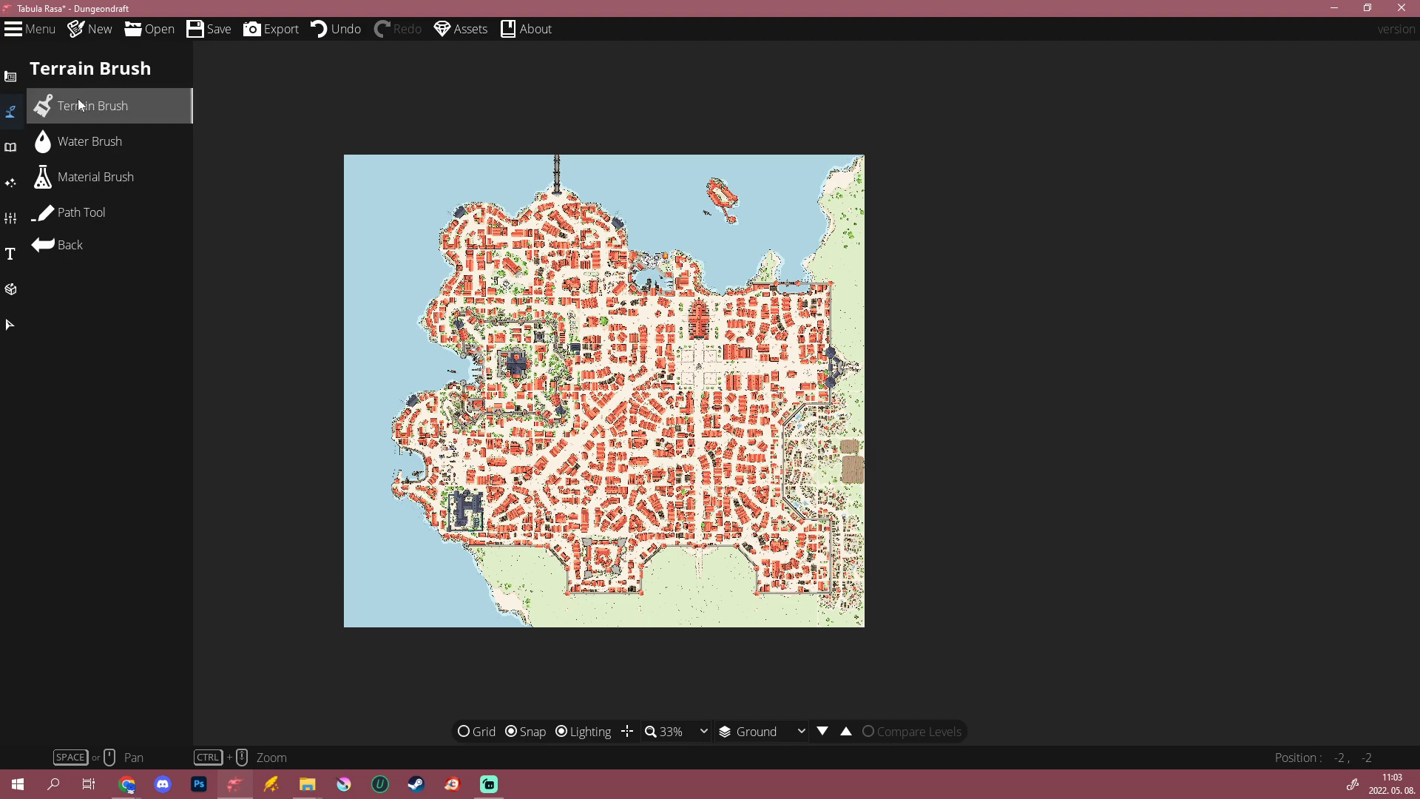
pyautogui.click(10, 147)
pyautogui.click(88, 113)
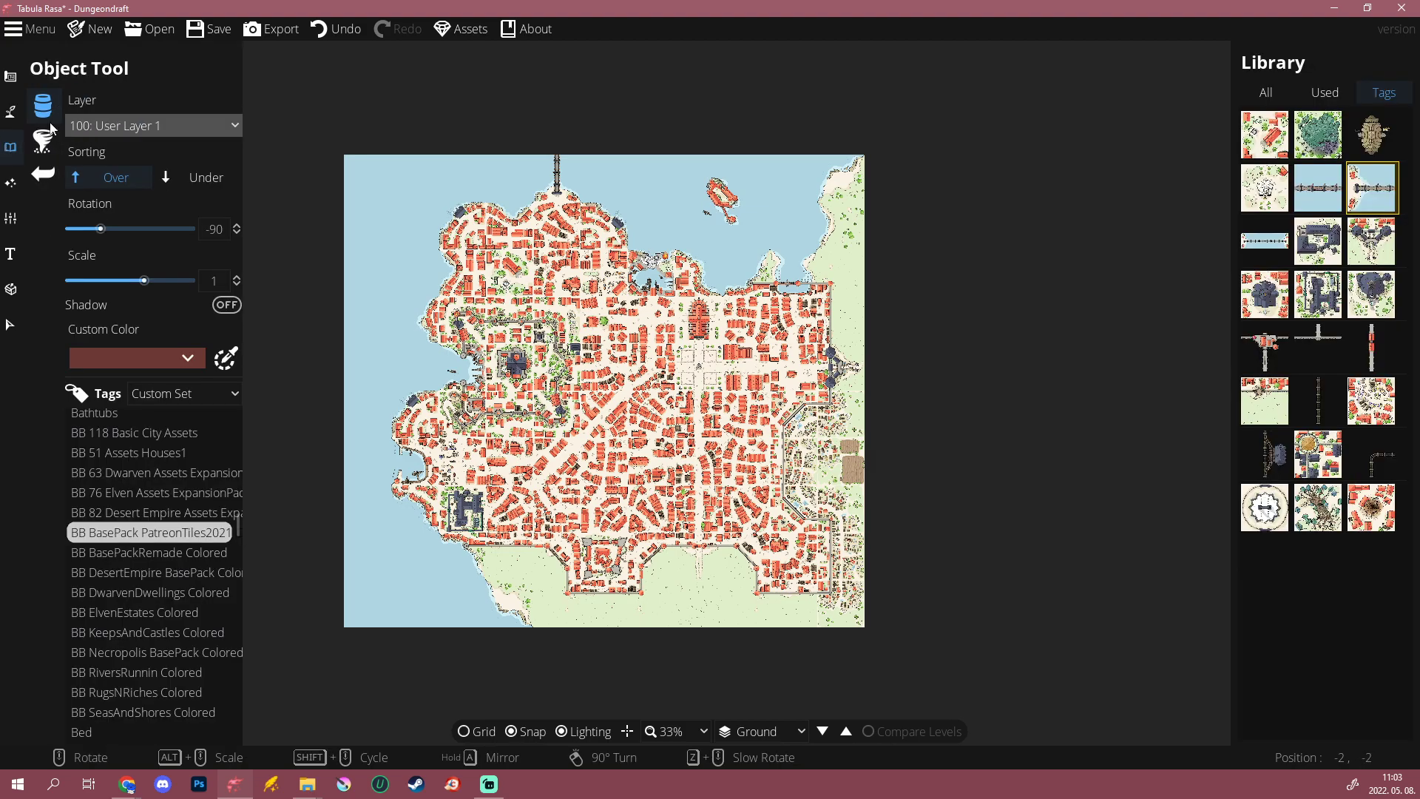
# Step: Look through the BB 51, BB 63, BB 76 and BB 82 asset sets, then bring up the BB 118 Basic City Assets set
pyautogui.click(134, 432)
pyautogui.click(129, 452)
pyautogui.click(127, 473)
pyautogui.click(127, 492)
pyautogui.click(129, 511)
pyautogui.click(131, 433)
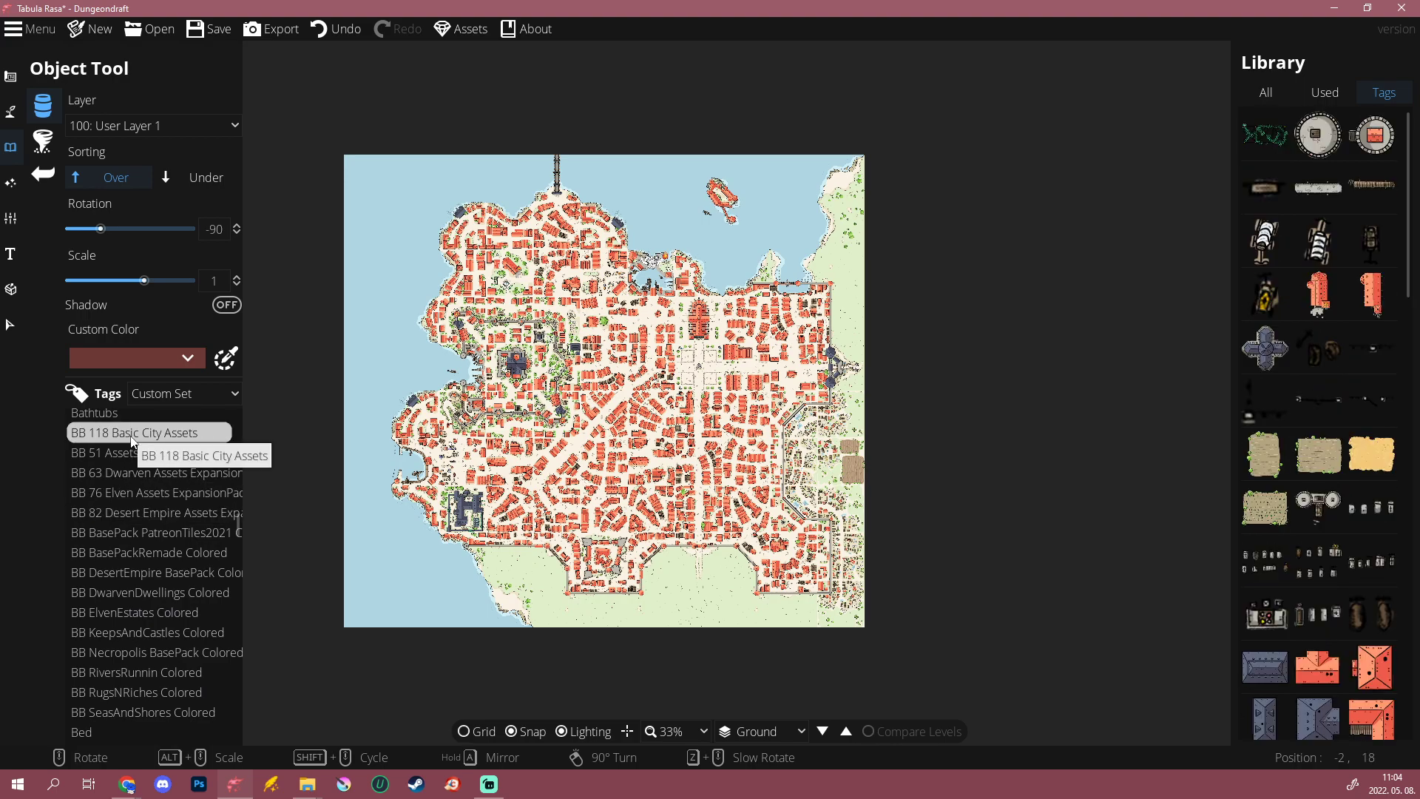
pyautogui.click(115, 447)
pyautogui.click(114, 434)
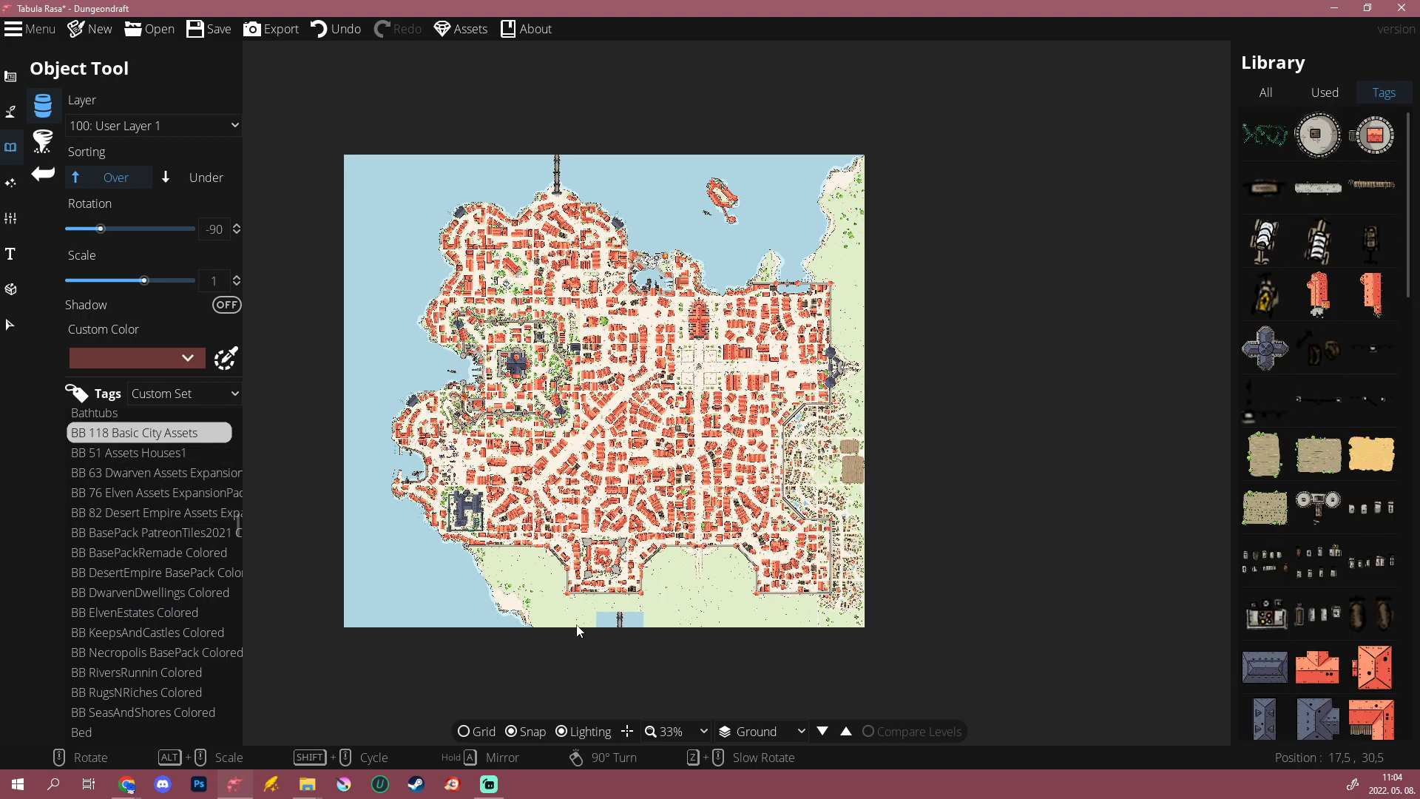
pyautogui.scroll(4, 599, 631)
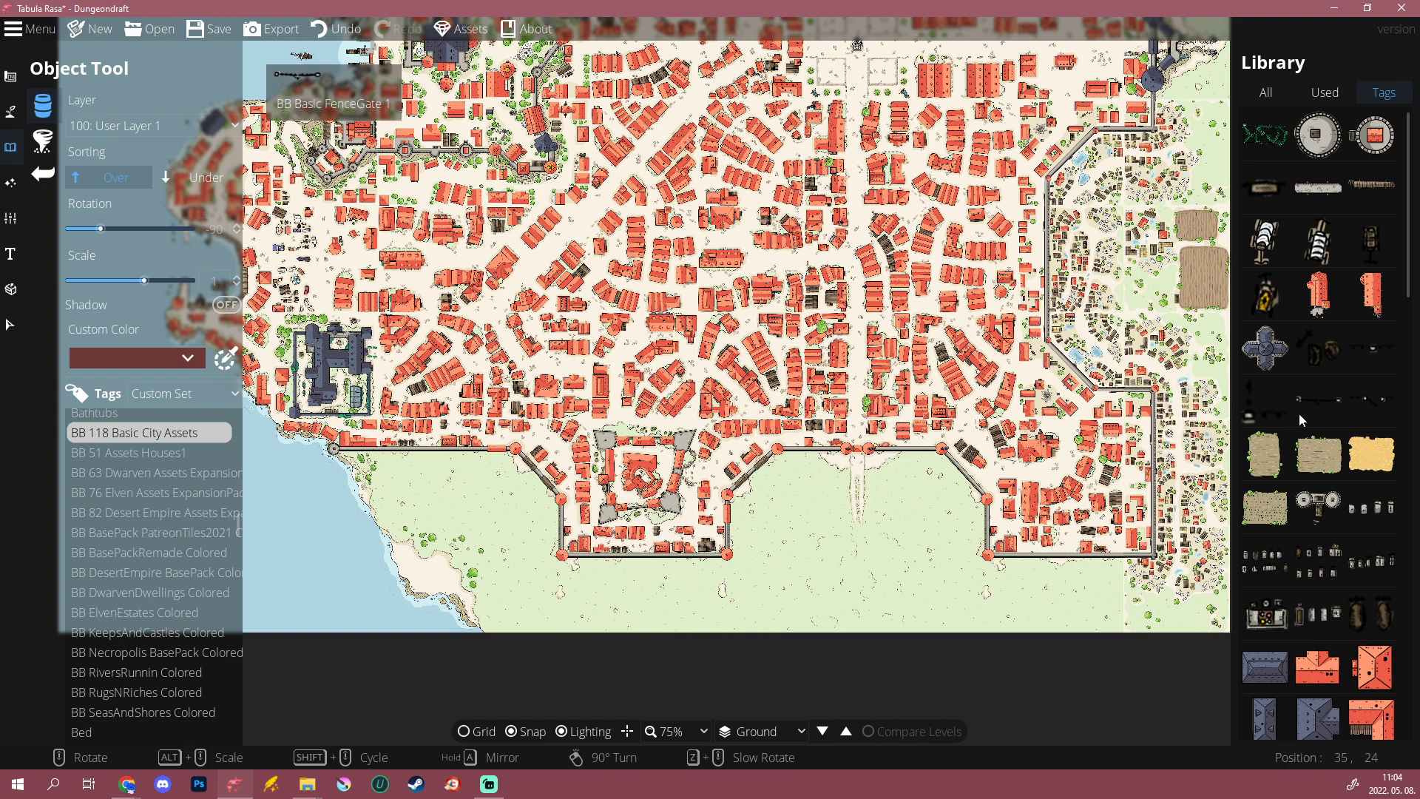
# Step: Switch objects to layer 200: User Layer 2 and place BB Basic Field 2, scaled up to 1.6, on the map's southern edge
pyautogui.click(163, 124)
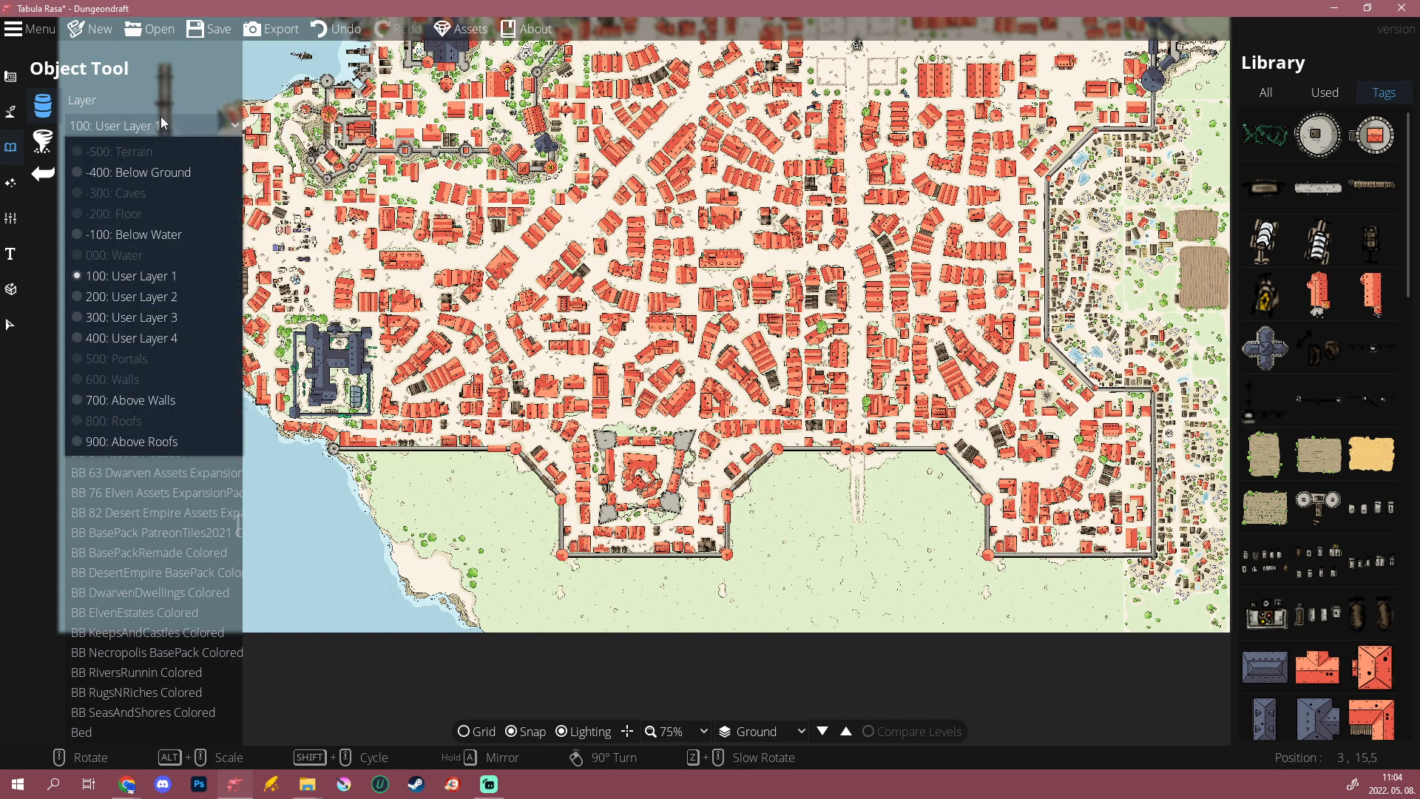
pyautogui.click(140, 299)
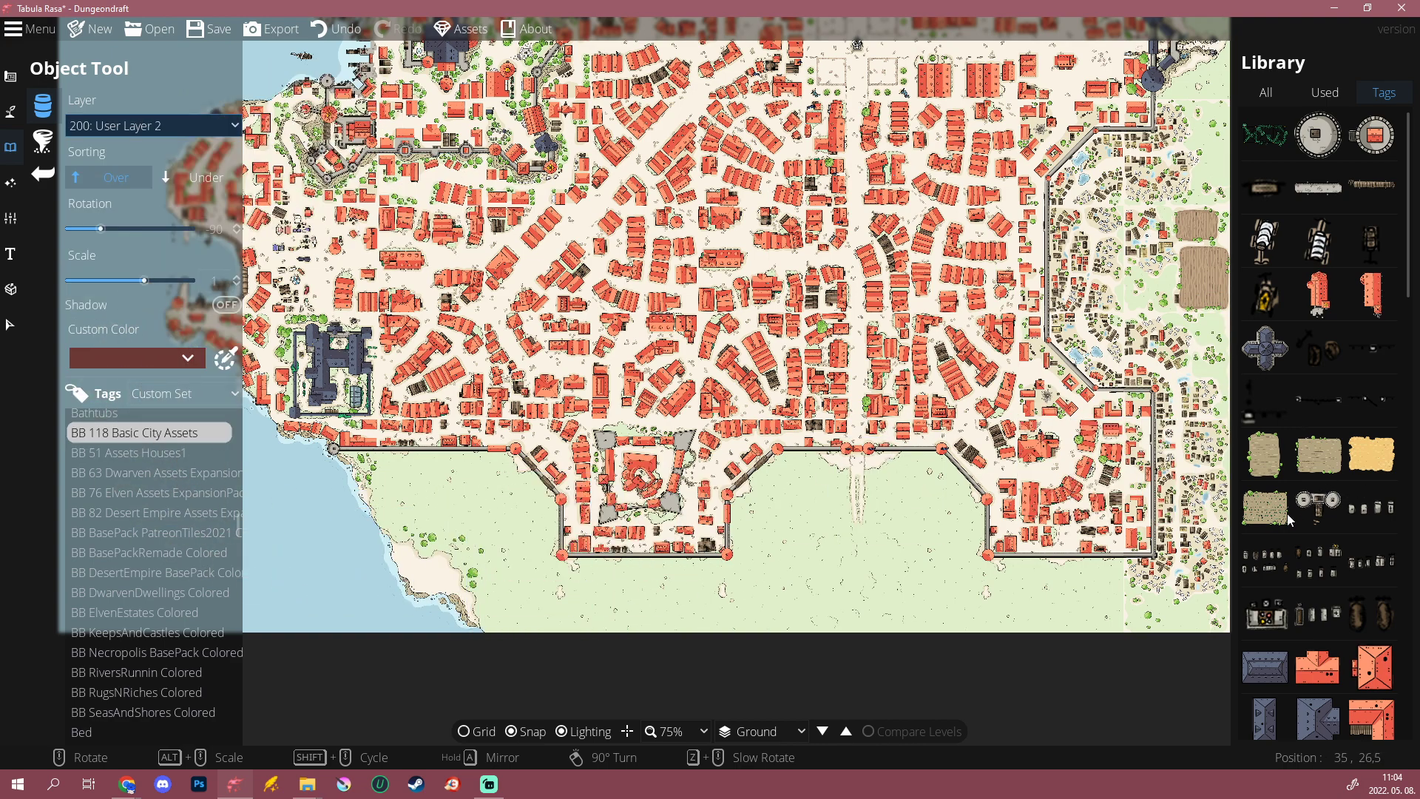
pyautogui.click(1269, 473)
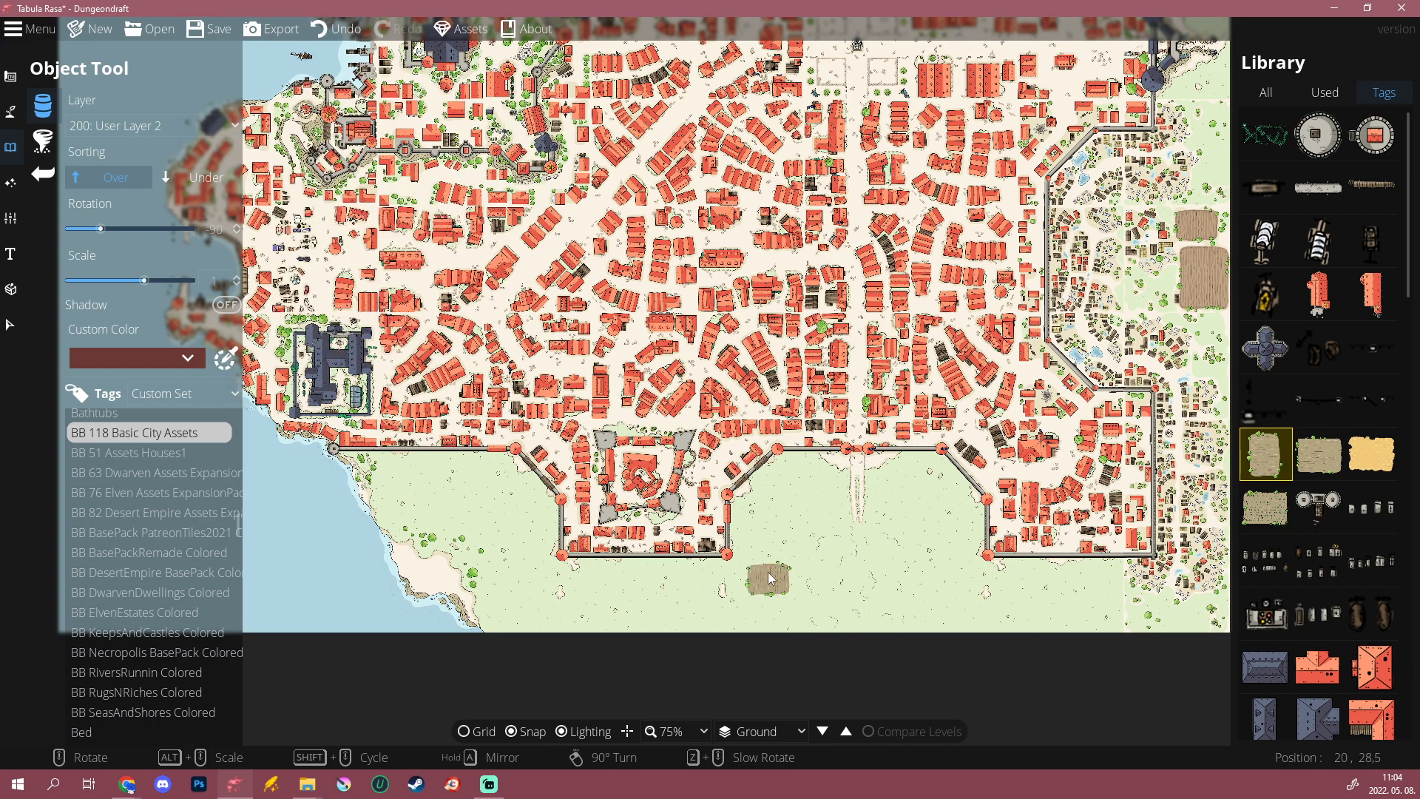
pyautogui.moveTo(773, 566); pyautogui.dragTo(664, 537)
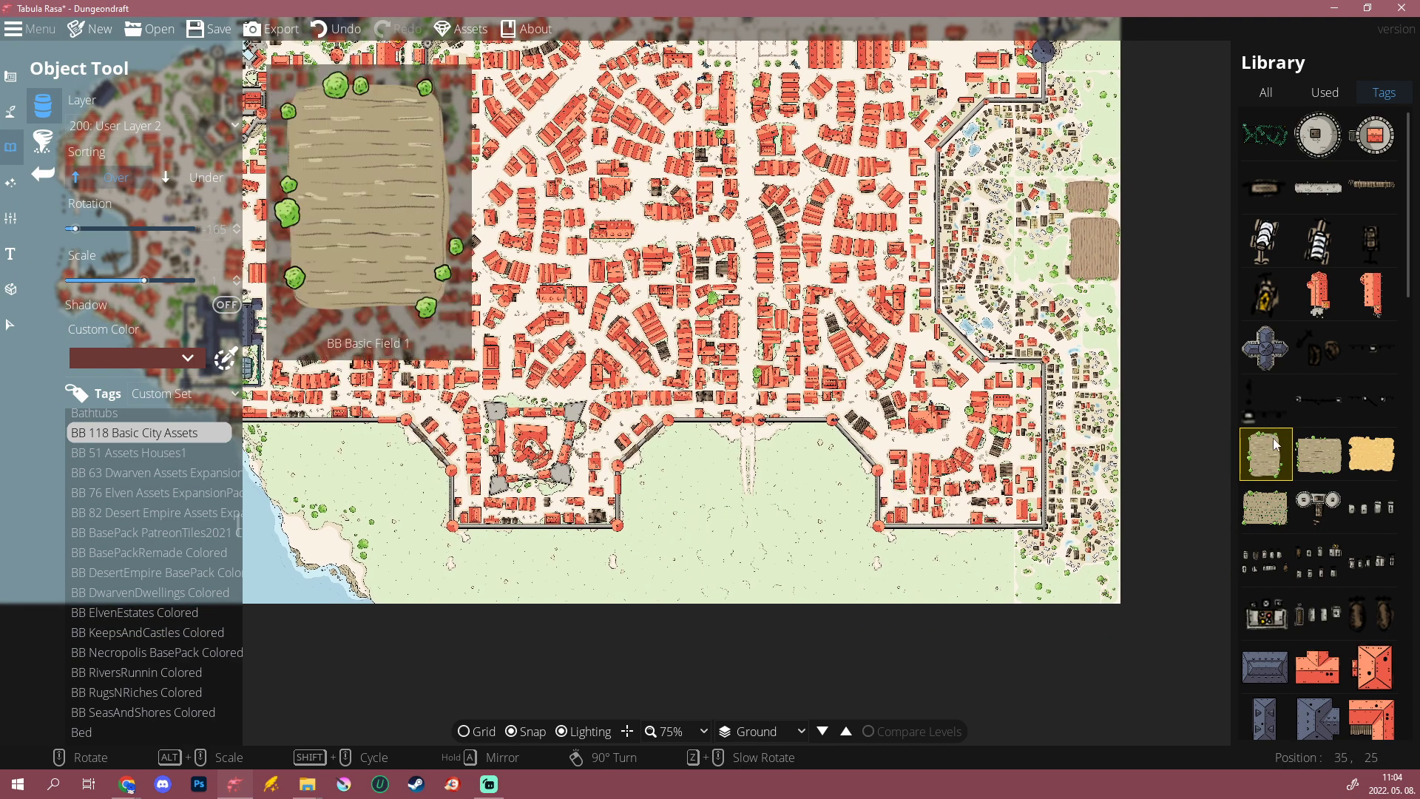
pyautogui.click(1307, 454)
pyautogui.keyDown('alt'); pyautogui.scroll(2, 694, 524); pyautogui.keyUp('alt')
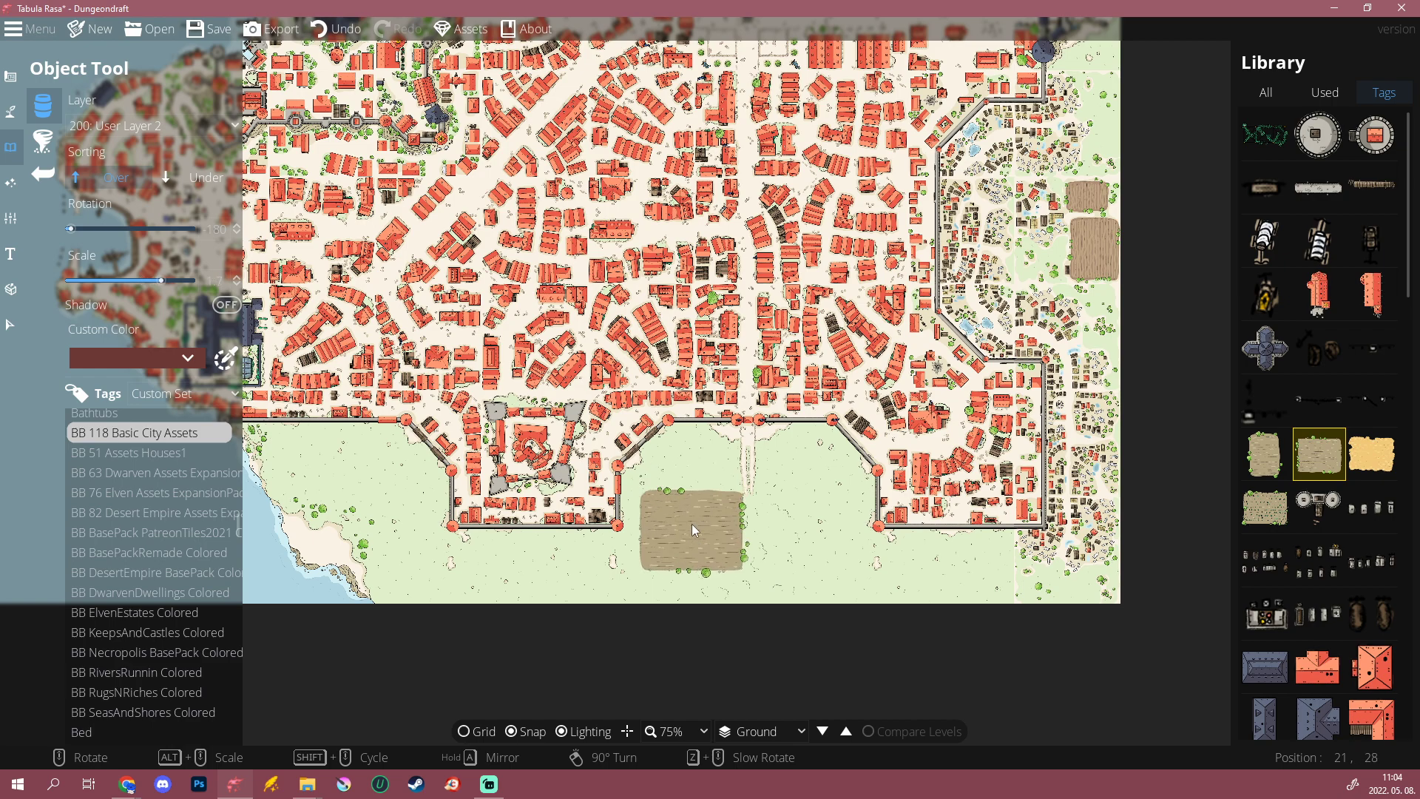
pyautogui.keyDown('alt'); pyautogui.scroll(1, 694, 528); pyautogui.keyUp('alt')
pyautogui.keyDown('alt'); pyautogui.scroll(-5, 693, 525); pyautogui.keyUp('alt')
pyautogui.keyDown('alt'); pyautogui.scroll(2, 693, 516); pyautogui.keyUp('alt')
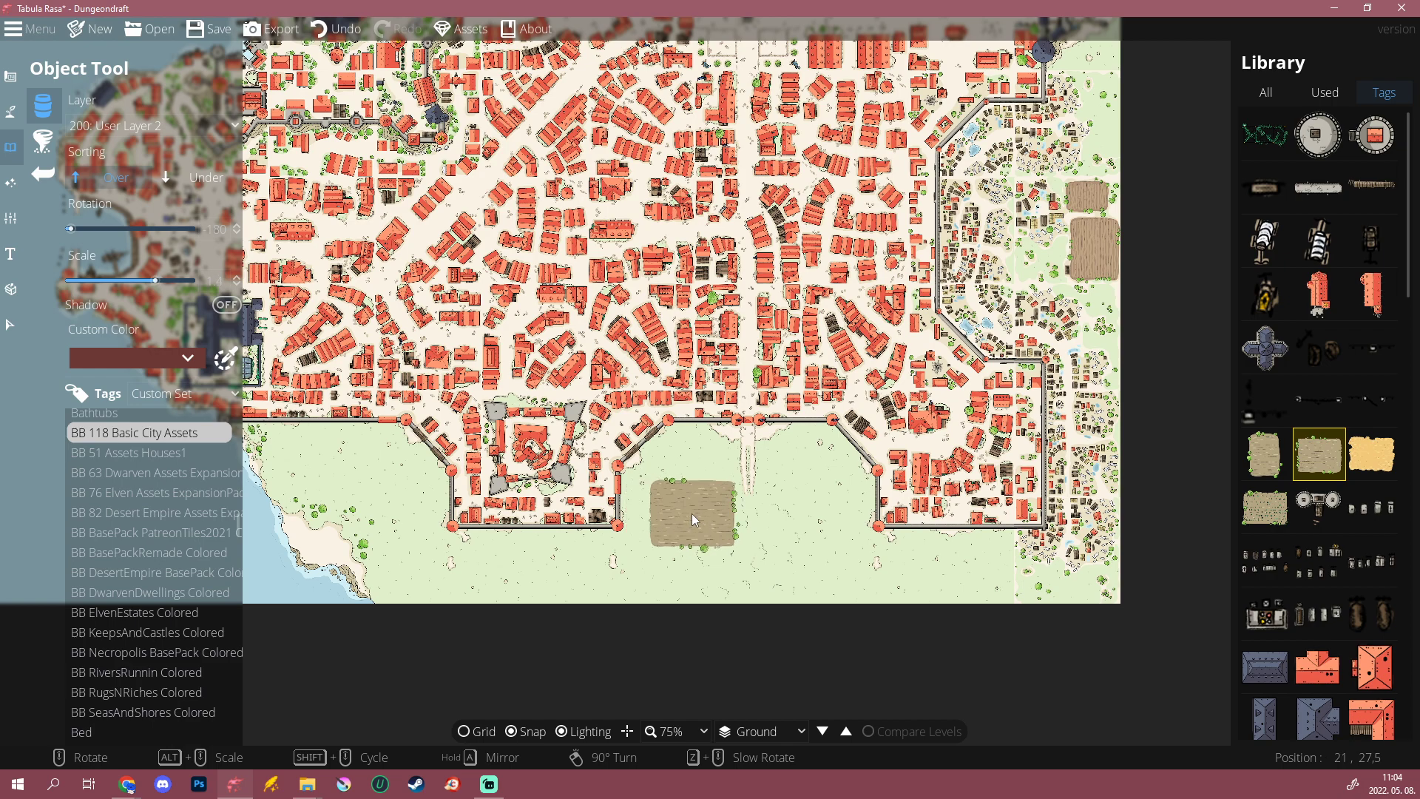
pyautogui.keyDown('alt'); pyautogui.scroll(1, 690, 523); pyautogui.keyUp('alt')
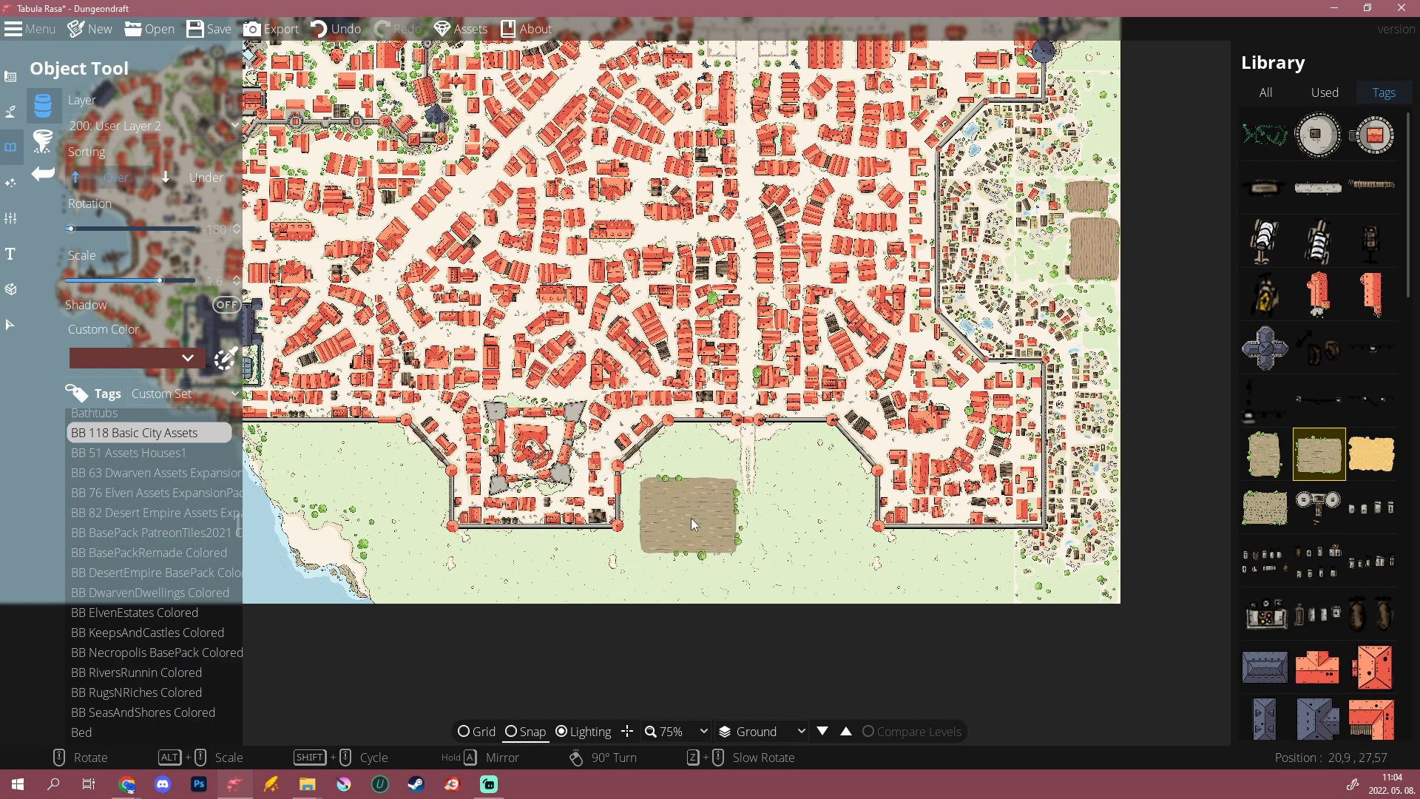
pyautogui.click(672, 607)
# Step: Place two more BB Basic Field 2 copies westward along the southern edge, one rotated to 90° and one at 0°
pyautogui.rightClick(556, 619)
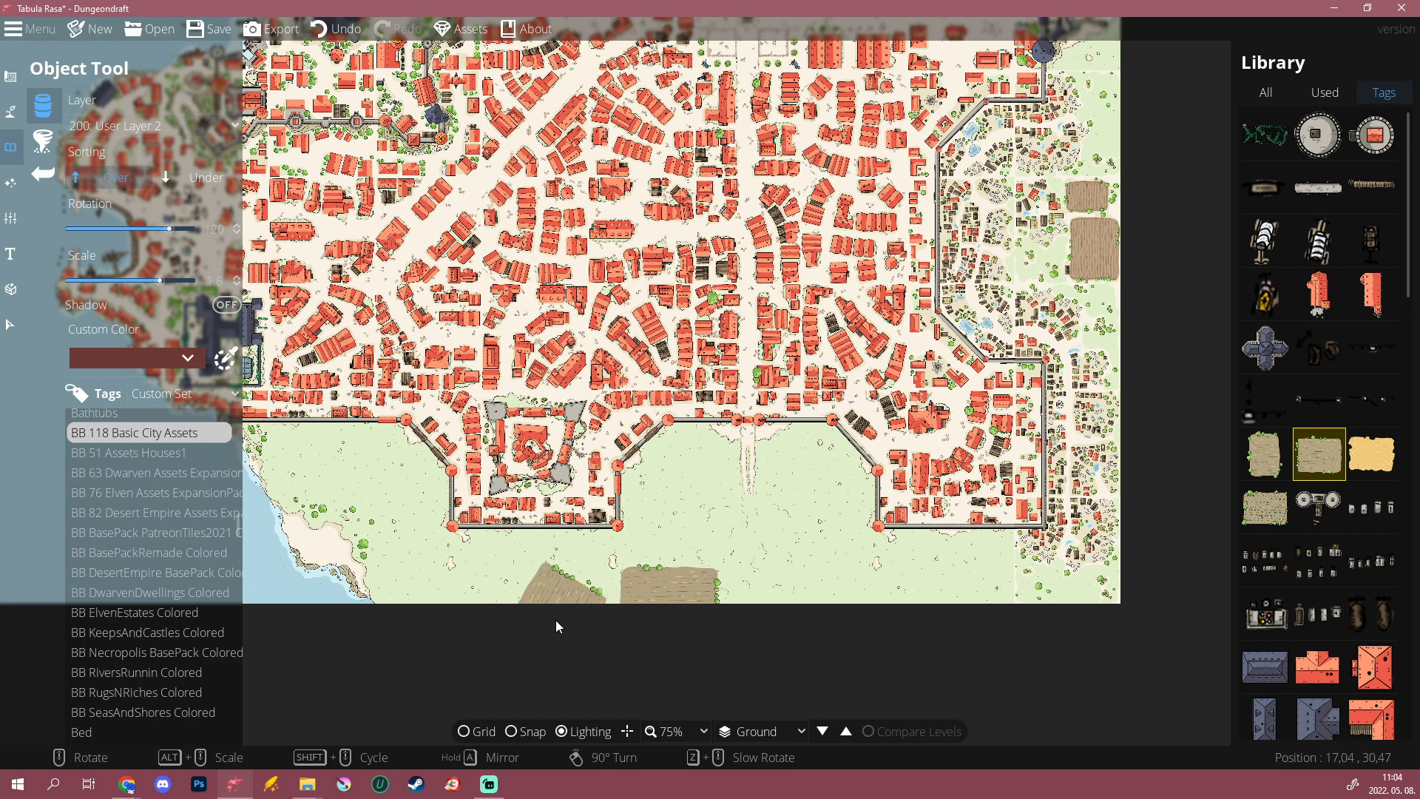
pyautogui.click(587, 616)
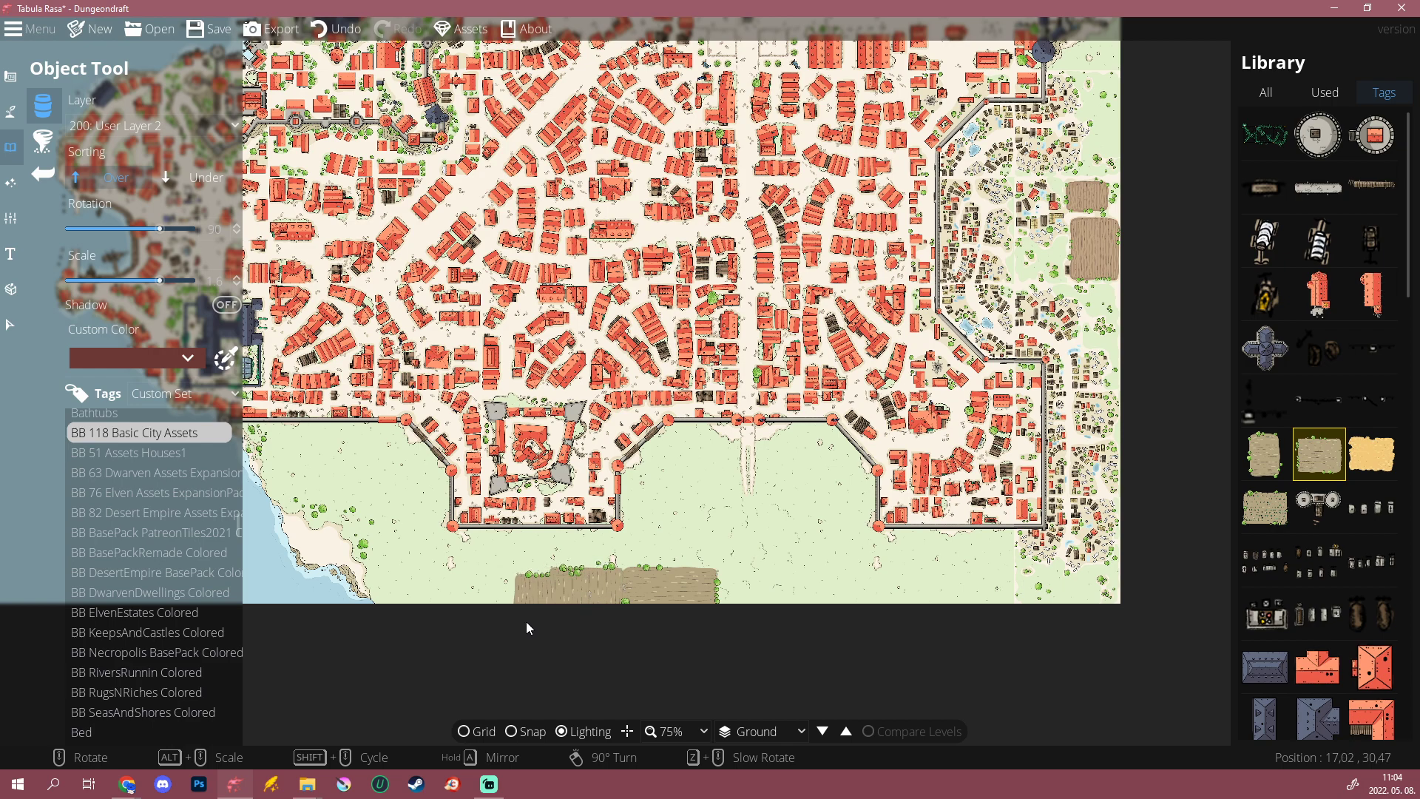
pyautogui.scroll(-5, 510, 616)
pyautogui.scroll(-1, 498, 604)
pyautogui.click(477, 602)
pyautogui.moveTo(473, 667); pyautogui.dragTo(629, 687)
pyautogui.click(1265, 454)
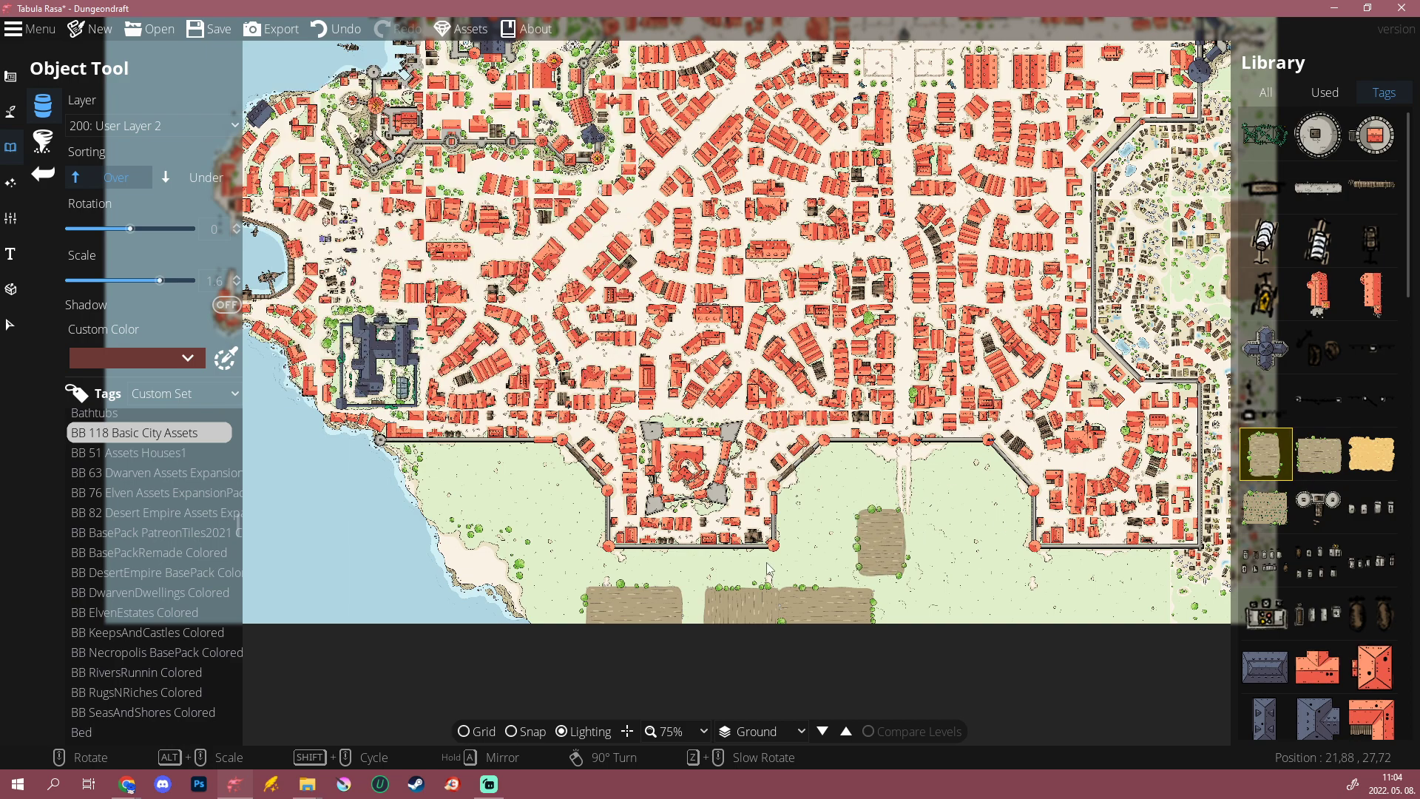
pyautogui.scroll(2, 482, 505)
pyautogui.scroll(1, 481, 490)
pyautogui.moveTo(865, 545); pyautogui.dragTo(656, 573)
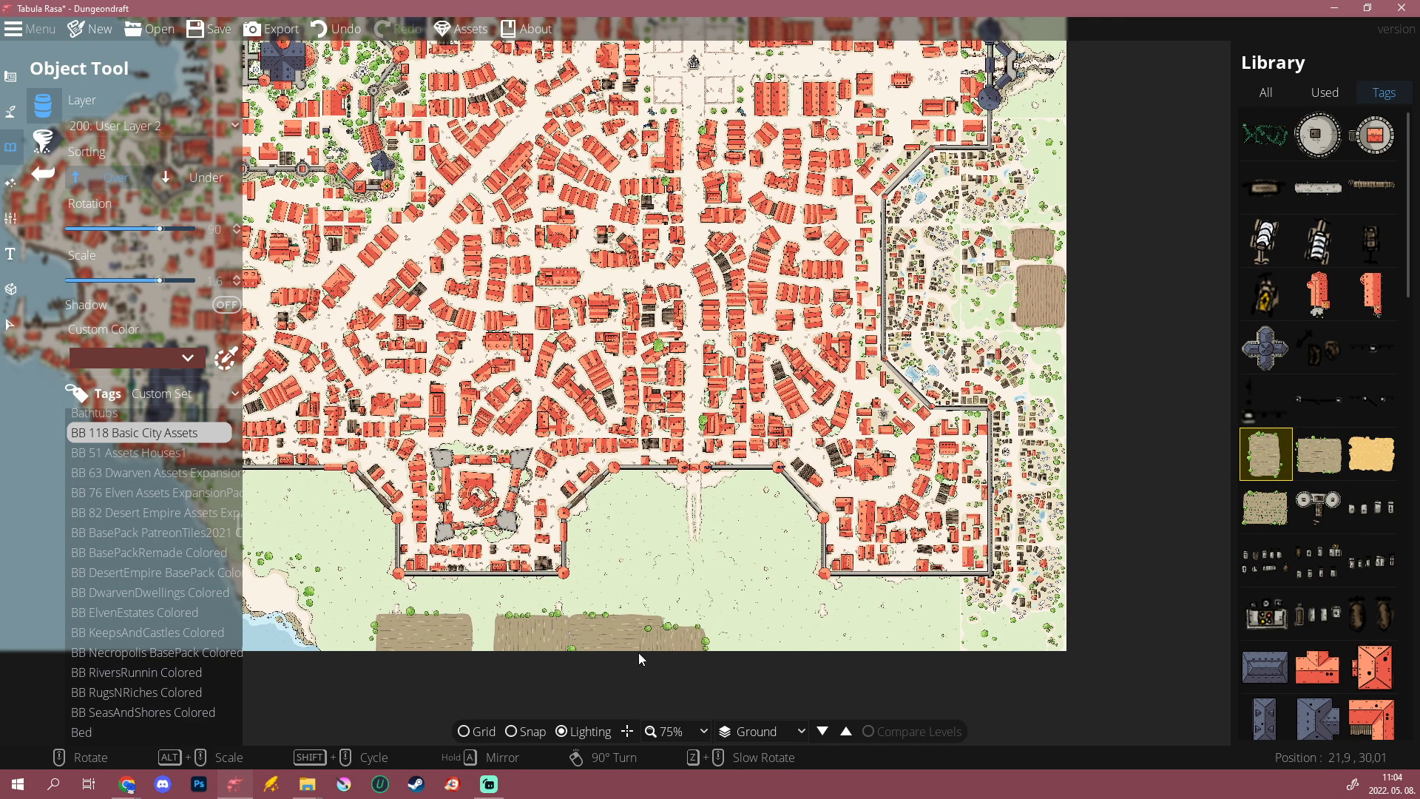
# Step: Place three enlarged golden crop fields side by side along the southern edge, east of the brown fields
pyautogui.click(1364, 451)
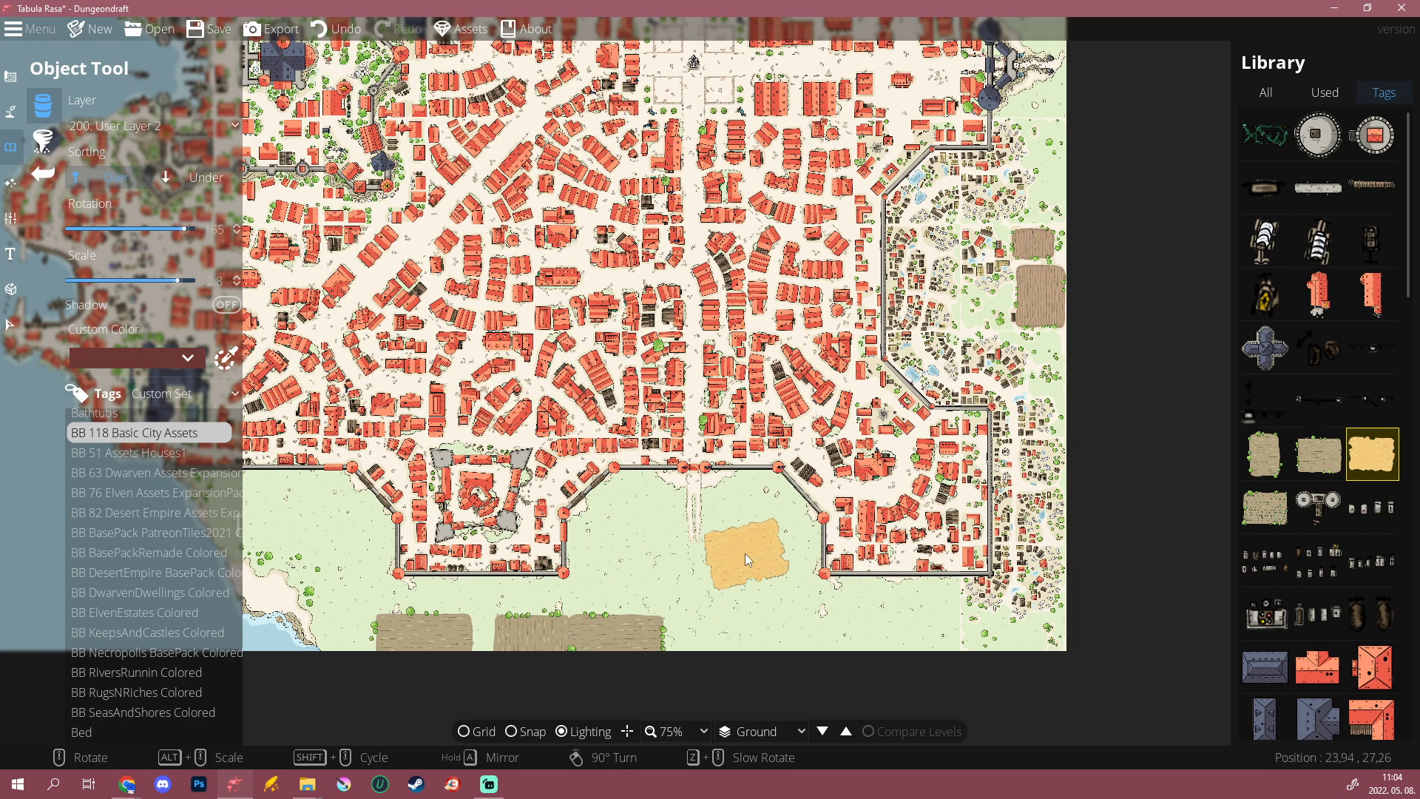
pyautogui.click(784, 652)
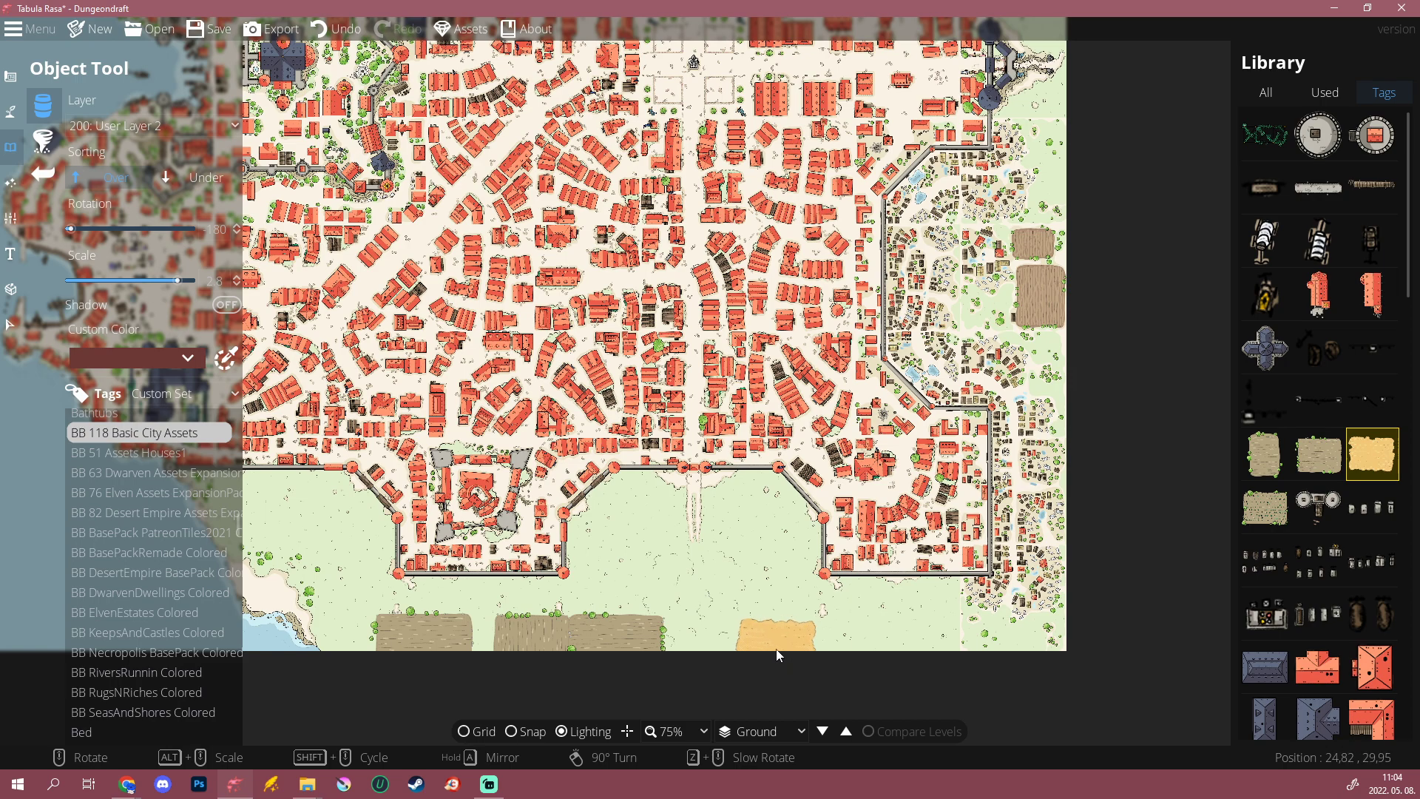
pyautogui.click(837, 657)
pyautogui.click(903, 652)
# Step: Place copies of the stony brown field, scaled to 1.3, along the map's eastern edge outside the city wall
pyautogui.scroll(-3, 962, 658)
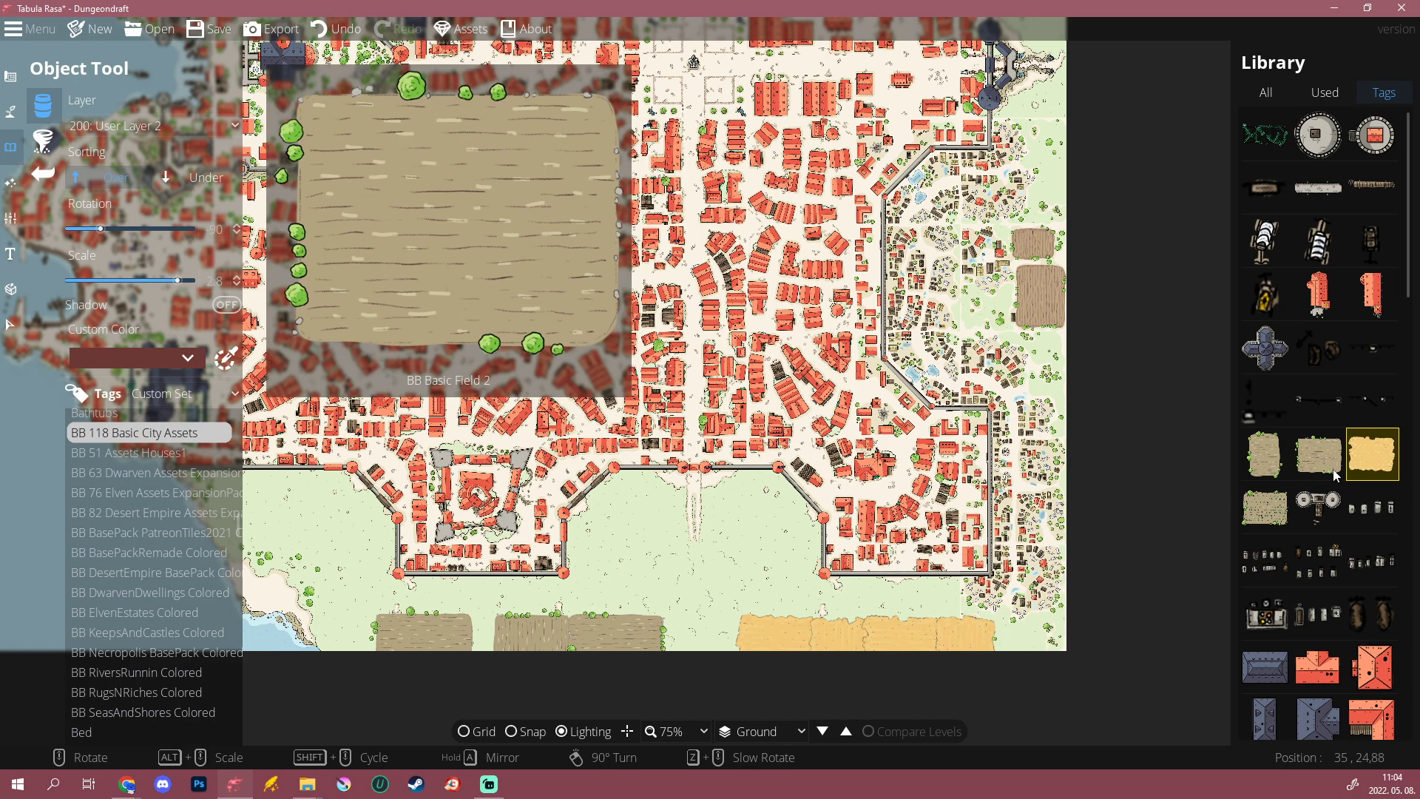
pyautogui.click(1248, 516)
pyautogui.scroll(-4, 917, 609)
pyautogui.scroll(-2, 950, 590)
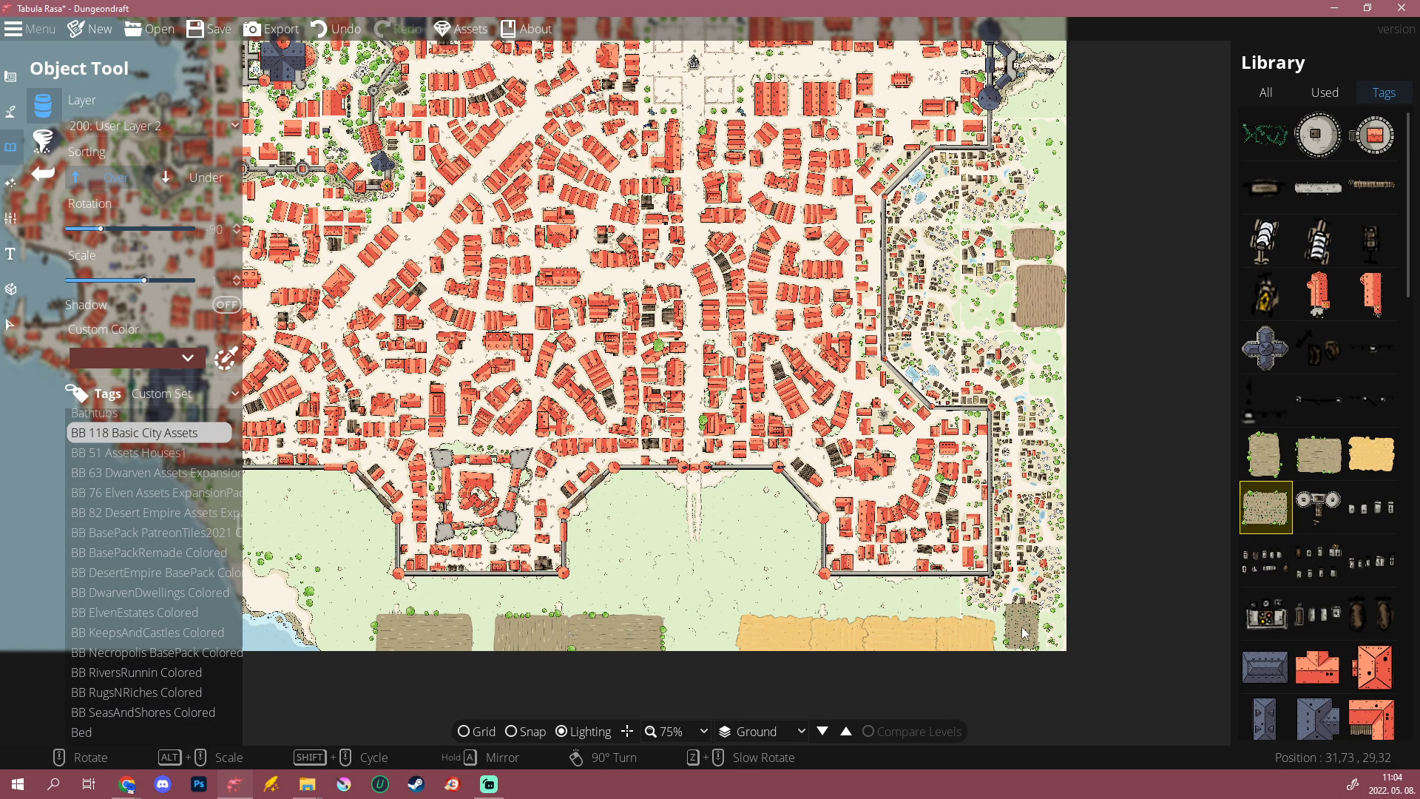
pyautogui.scroll(1, 1018, 631)
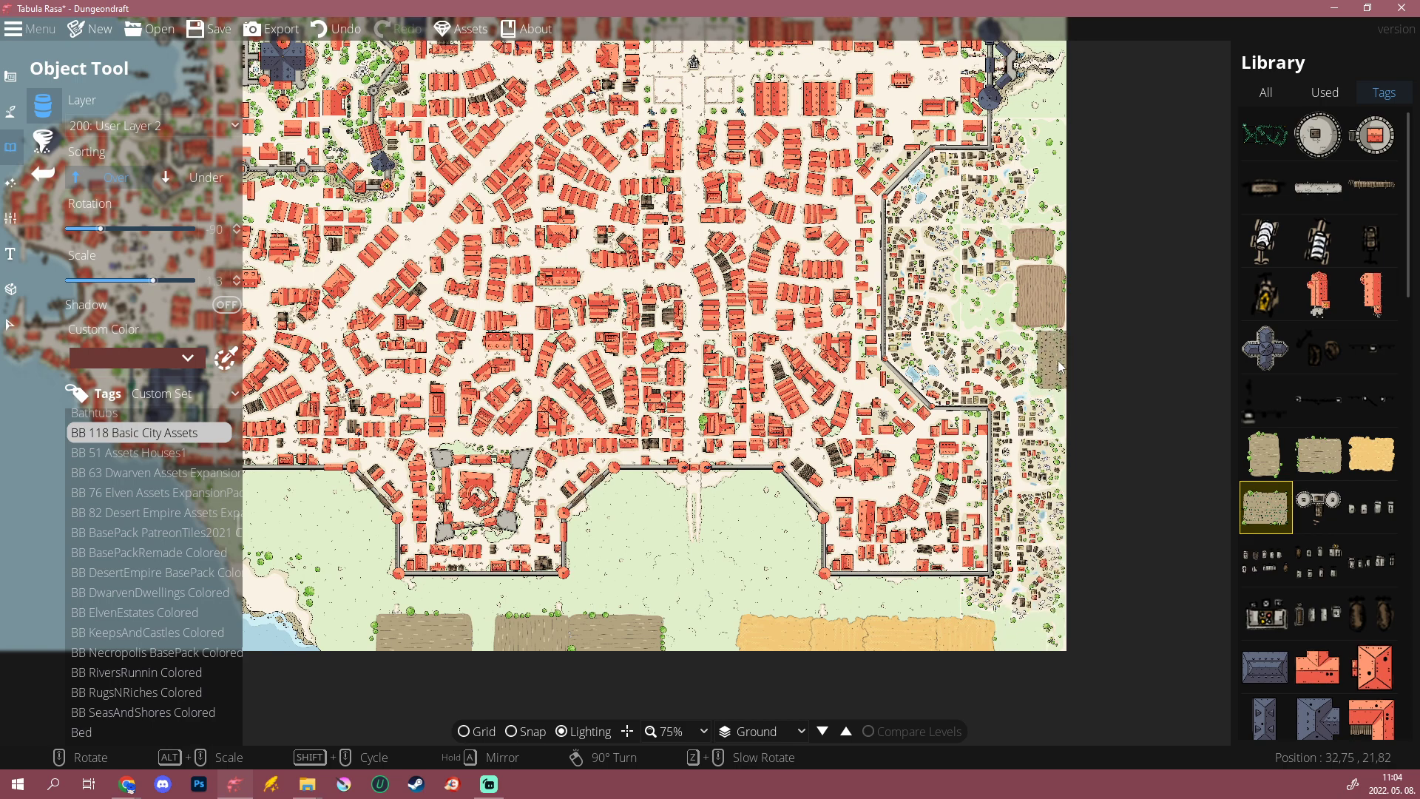
pyautogui.click(1055, 363)
pyautogui.moveTo(1113, 286); pyautogui.dragTo(1037, 489)
pyautogui.scroll(-2, 999, 405)
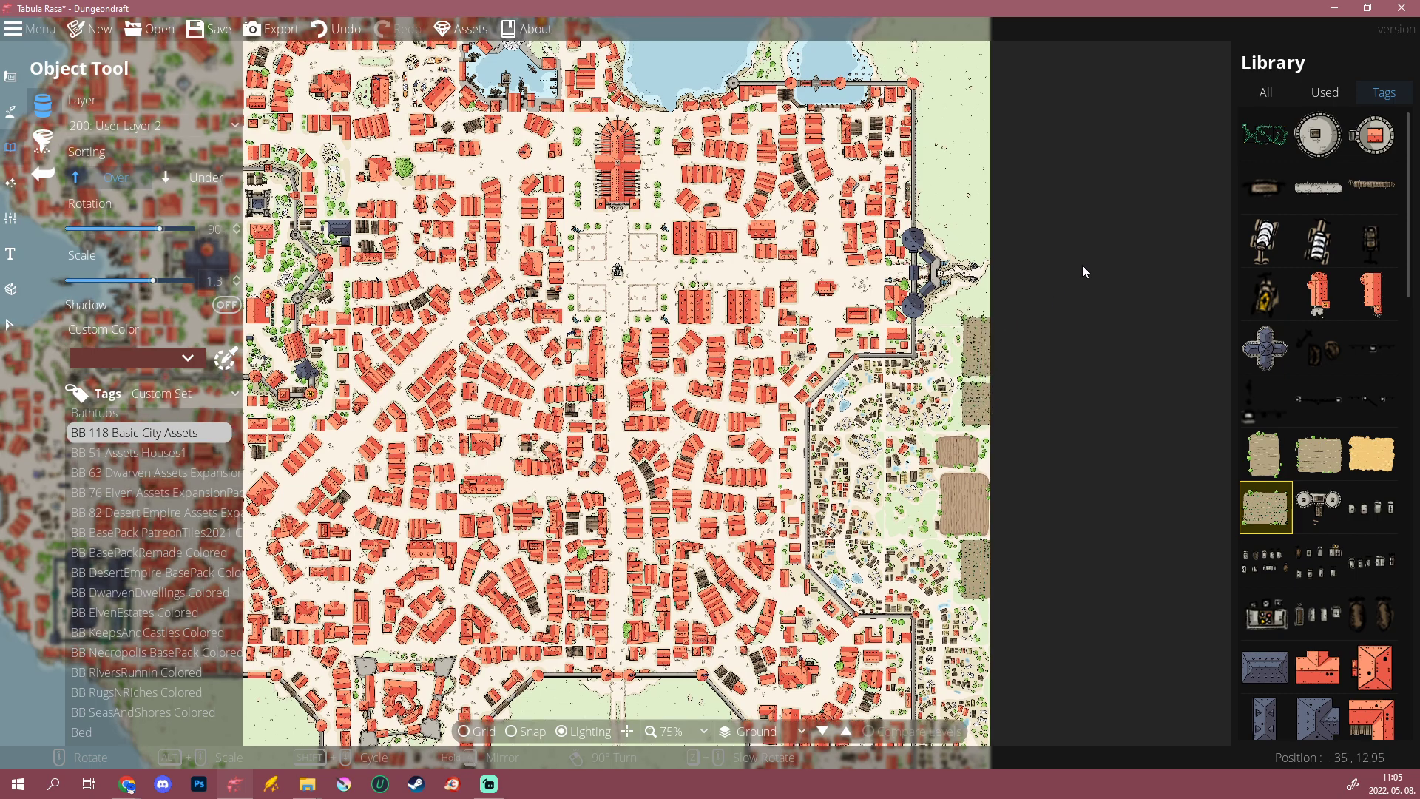
pyautogui.moveTo(1082, 265); pyautogui.dragTo(1031, 504)
pyautogui.scroll(-4, 941, 472)
pyautogui.scroll(3, 856, 599)
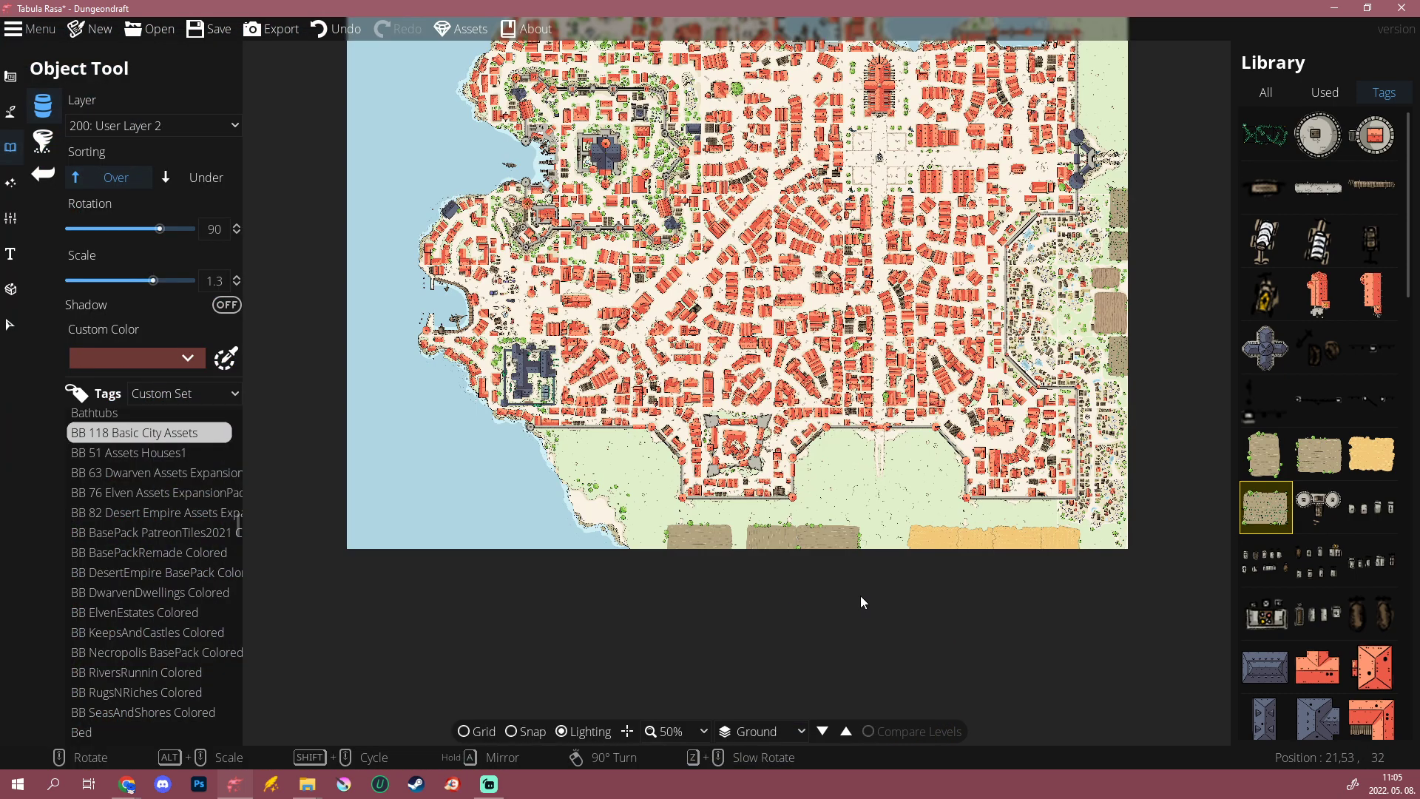
# Step: Try out fence pieces and a gravestone cluster on the grass south of the city wall, and undo the placements
pyautogui.moveTo(798, 586); pyautogui.dragTo(765, 651)
pyautogui.scroll(-1, 766, 651)
pyautogui.scroll(1, 765, 650)
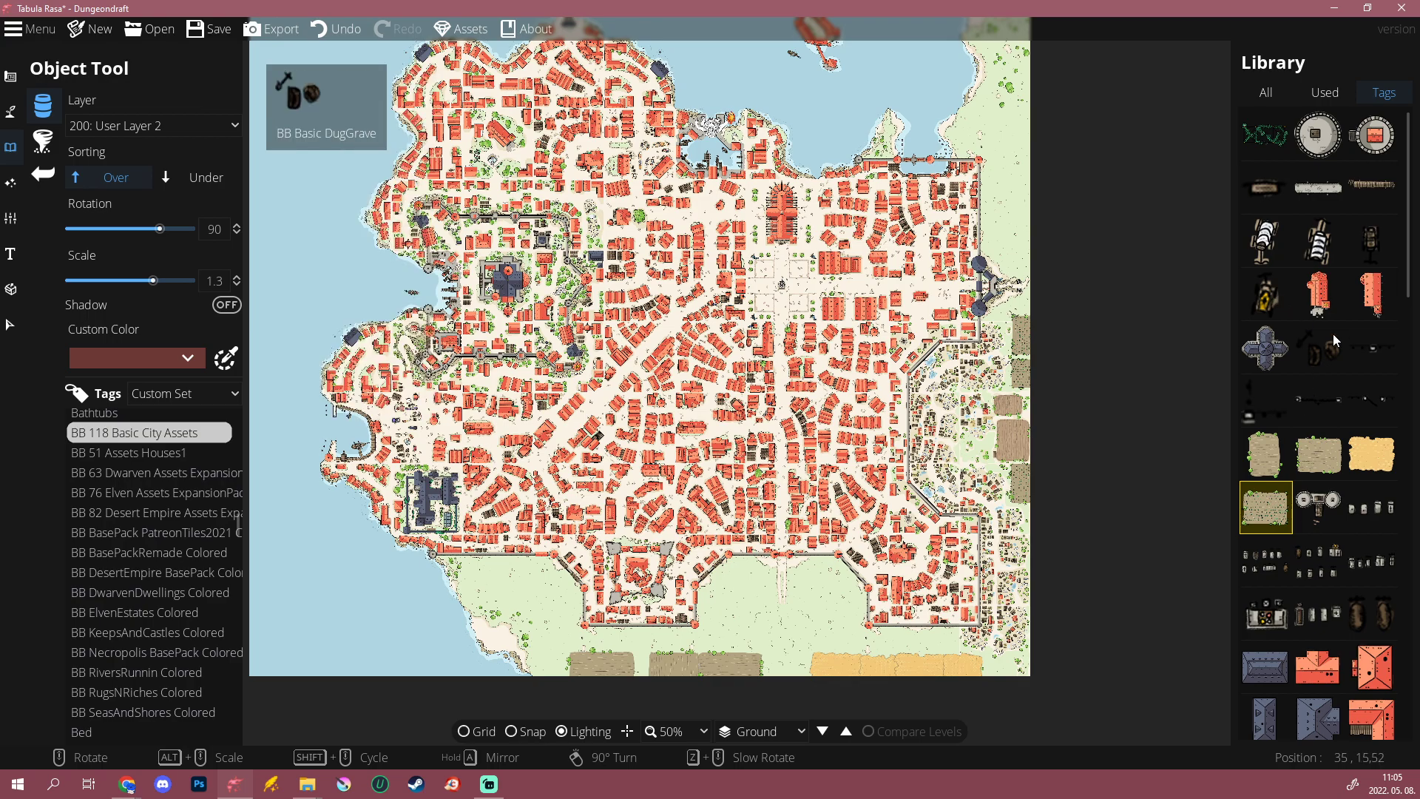
pyautogui.click(1307, 398)
pyautogui.scroll(5, 649, 495)
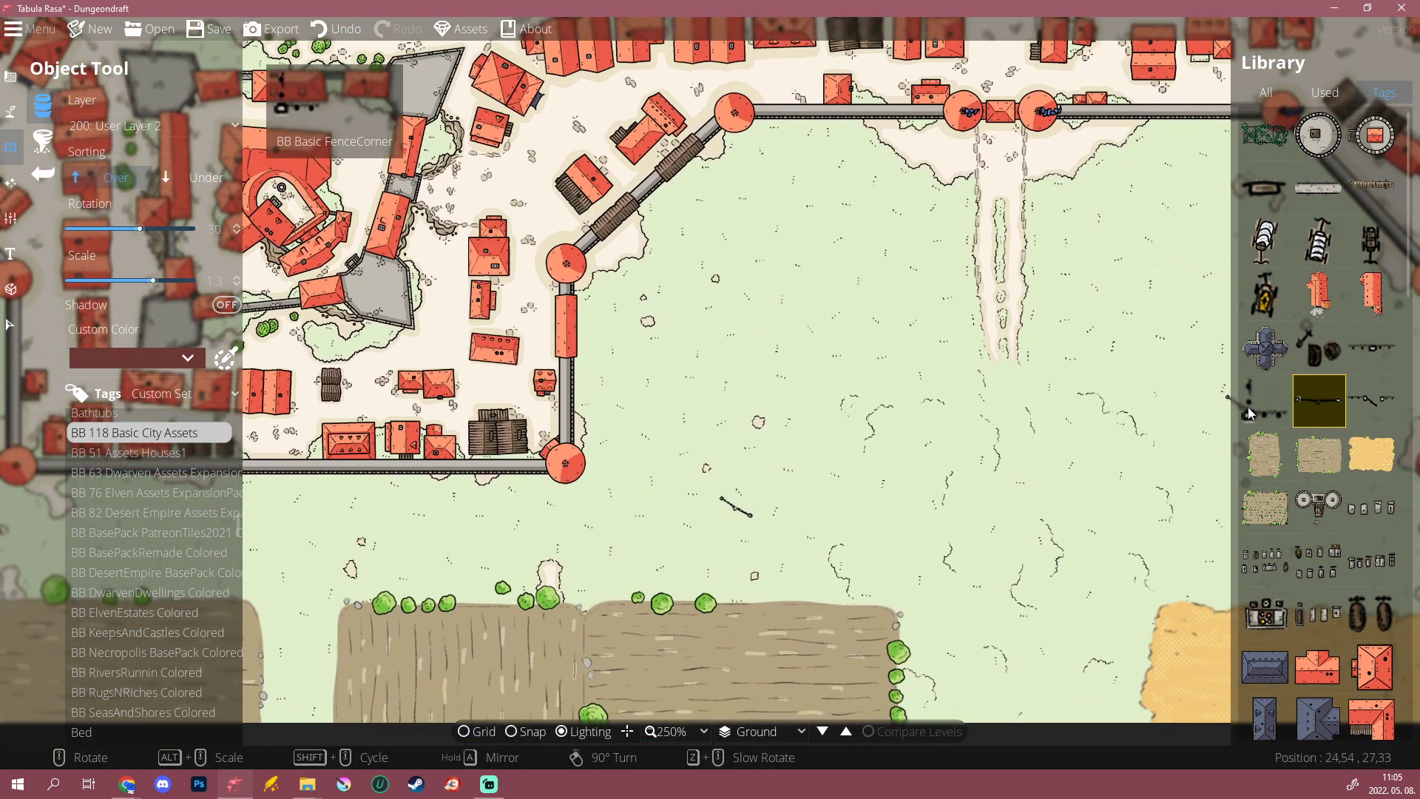
pyautogui.click(1246, 413)
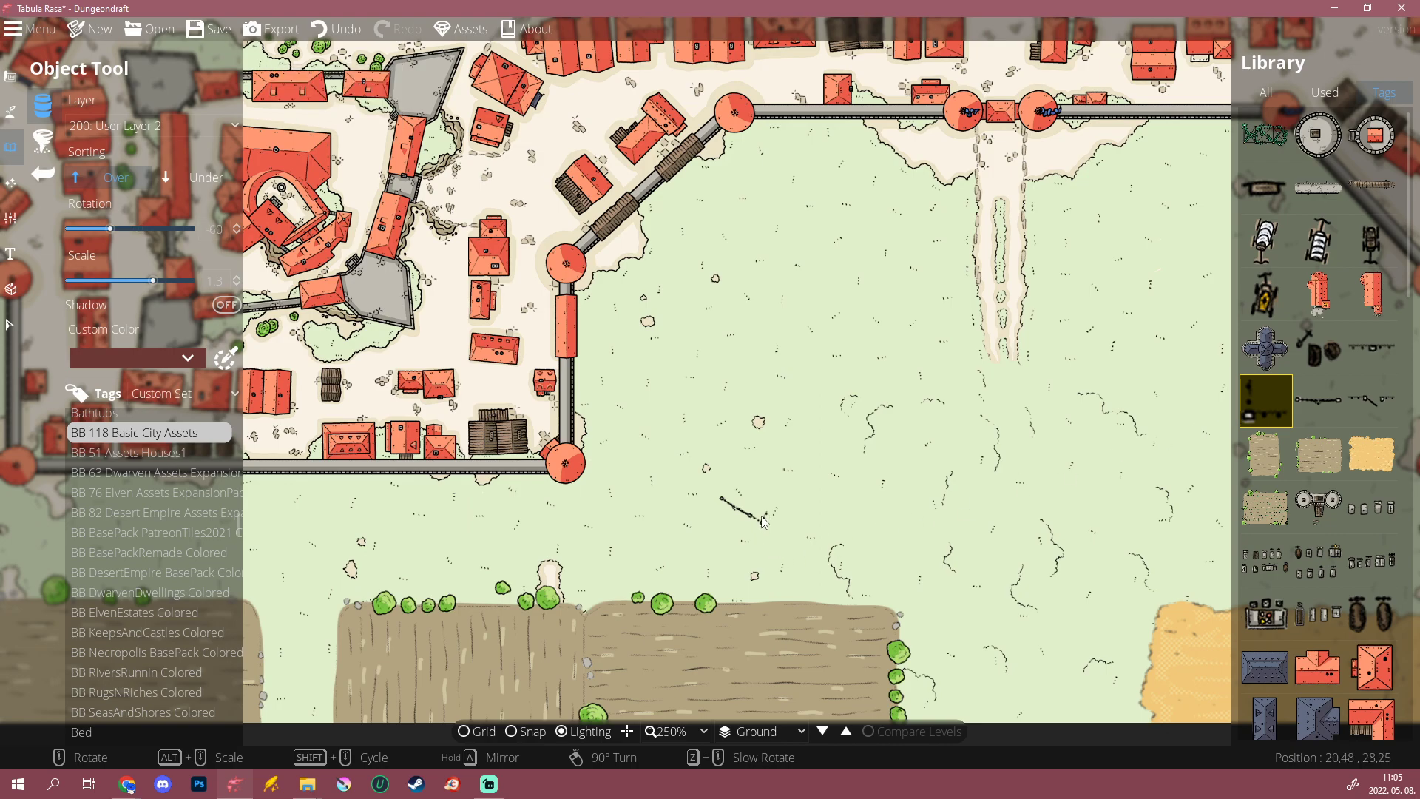
pyautogui.click(1319, 560)
pyautogui.click(756, 485)
pyautogui.hotkey('ctrl', 'z')
pyautogui.hotkey('ctrl', 'z')
# Step: Place the circular market stall asset, scaled to 1, in the southeastern square of the statue plaza
pyautogui.scroll(-2, 1364, 628)
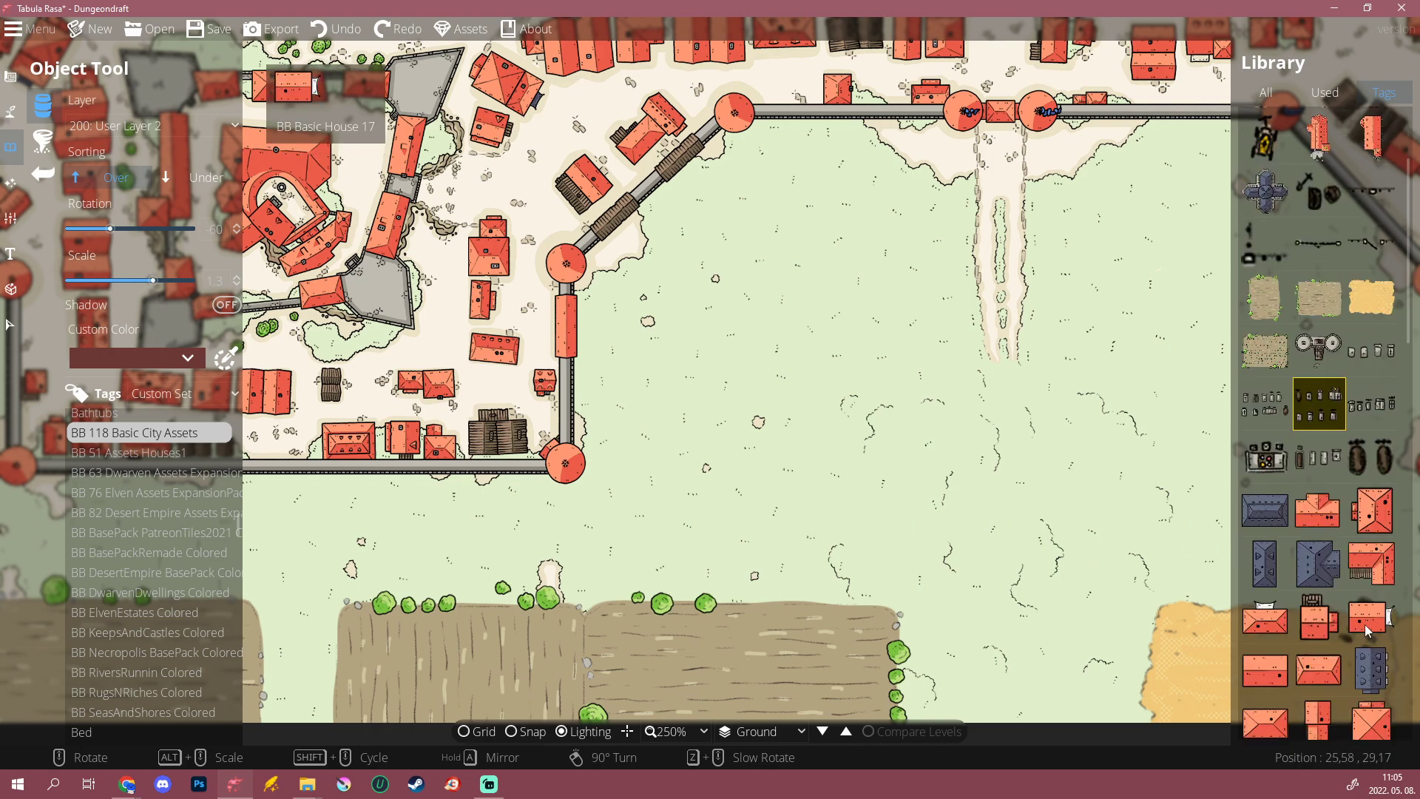
pyautogui.scroll(-8, 1315, 420)
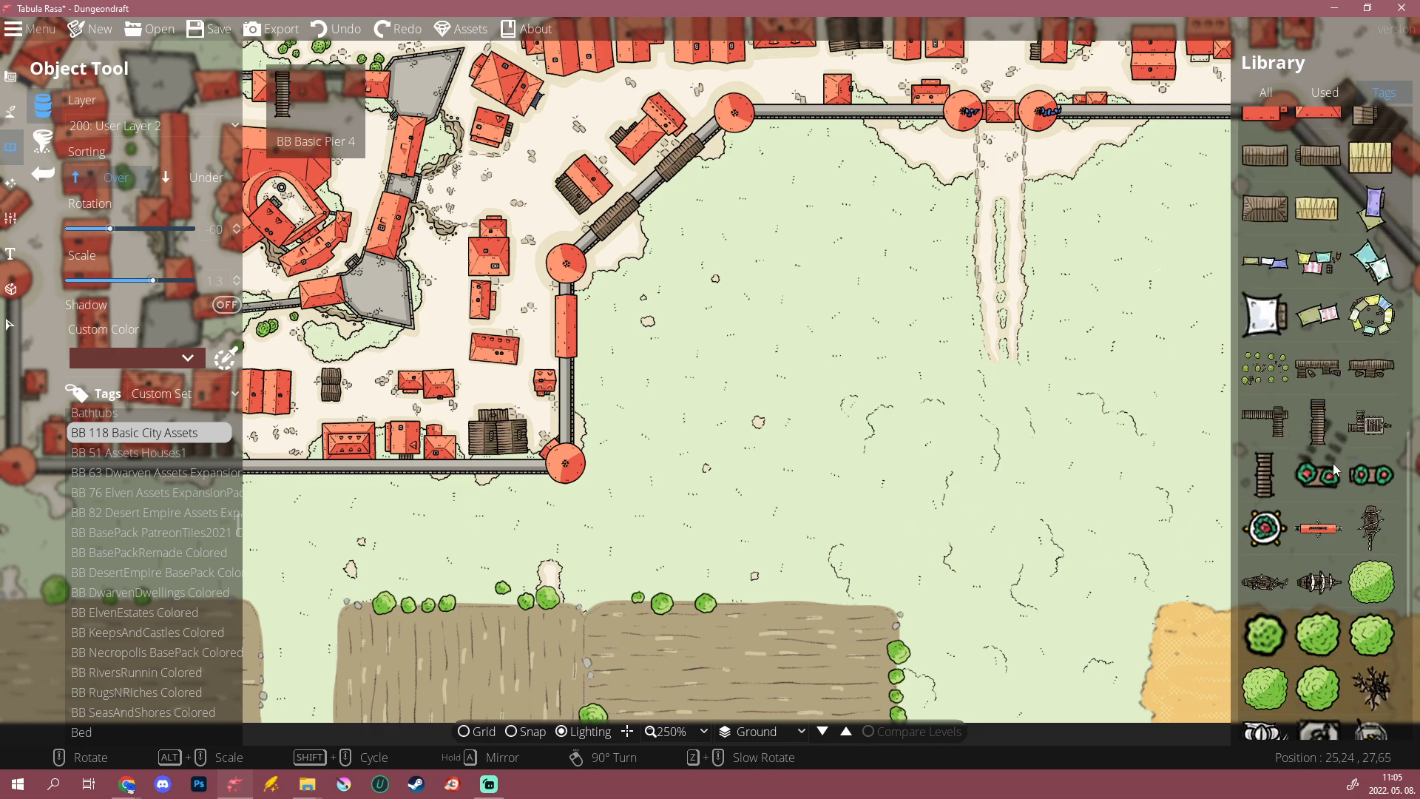
pyautogui.click(1372, 316)
pyautogui.moveTo(819, 490); pyautogui.dragTo(599, 443)
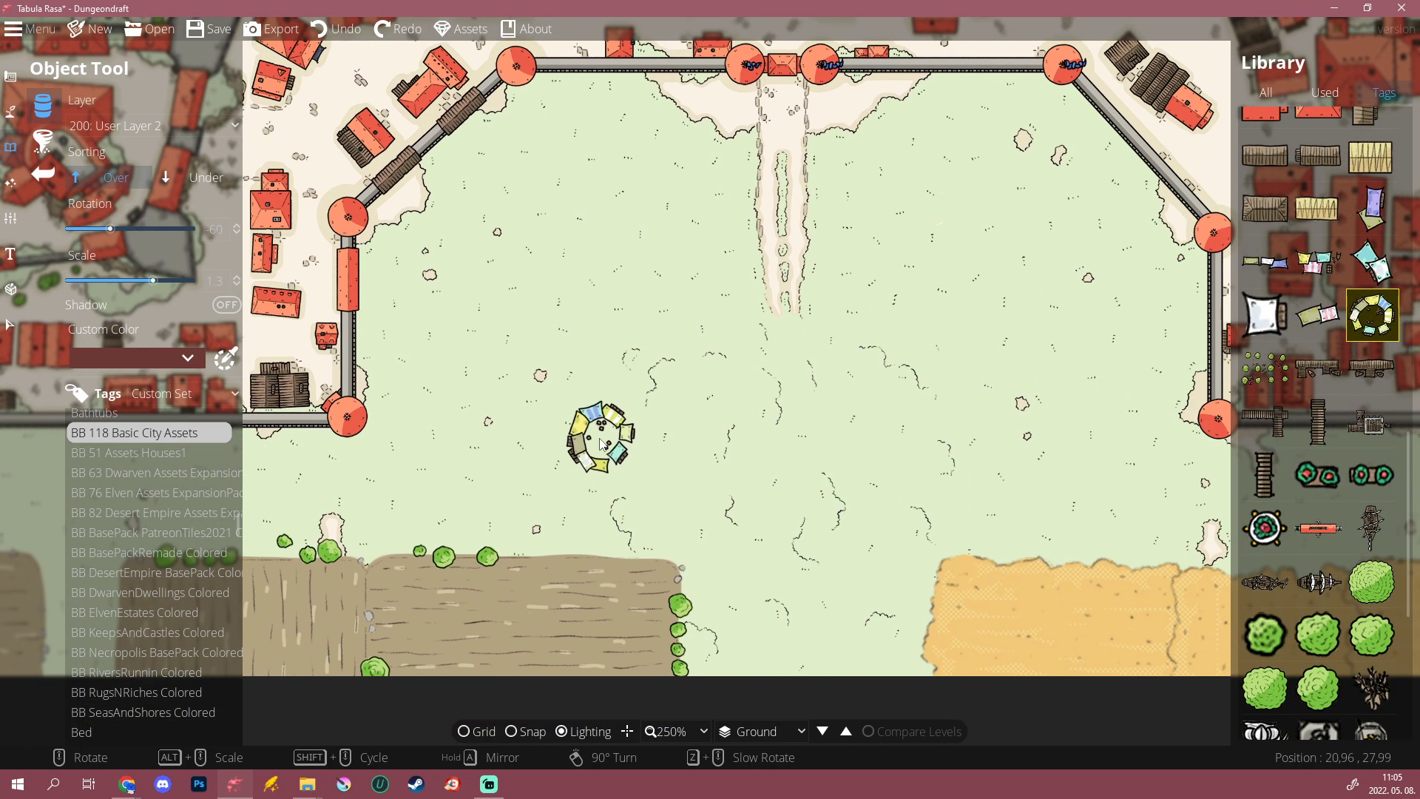
pyautogui.scroll(-5, 654, 392)
pyautogui.scroll(5, 668, 372)
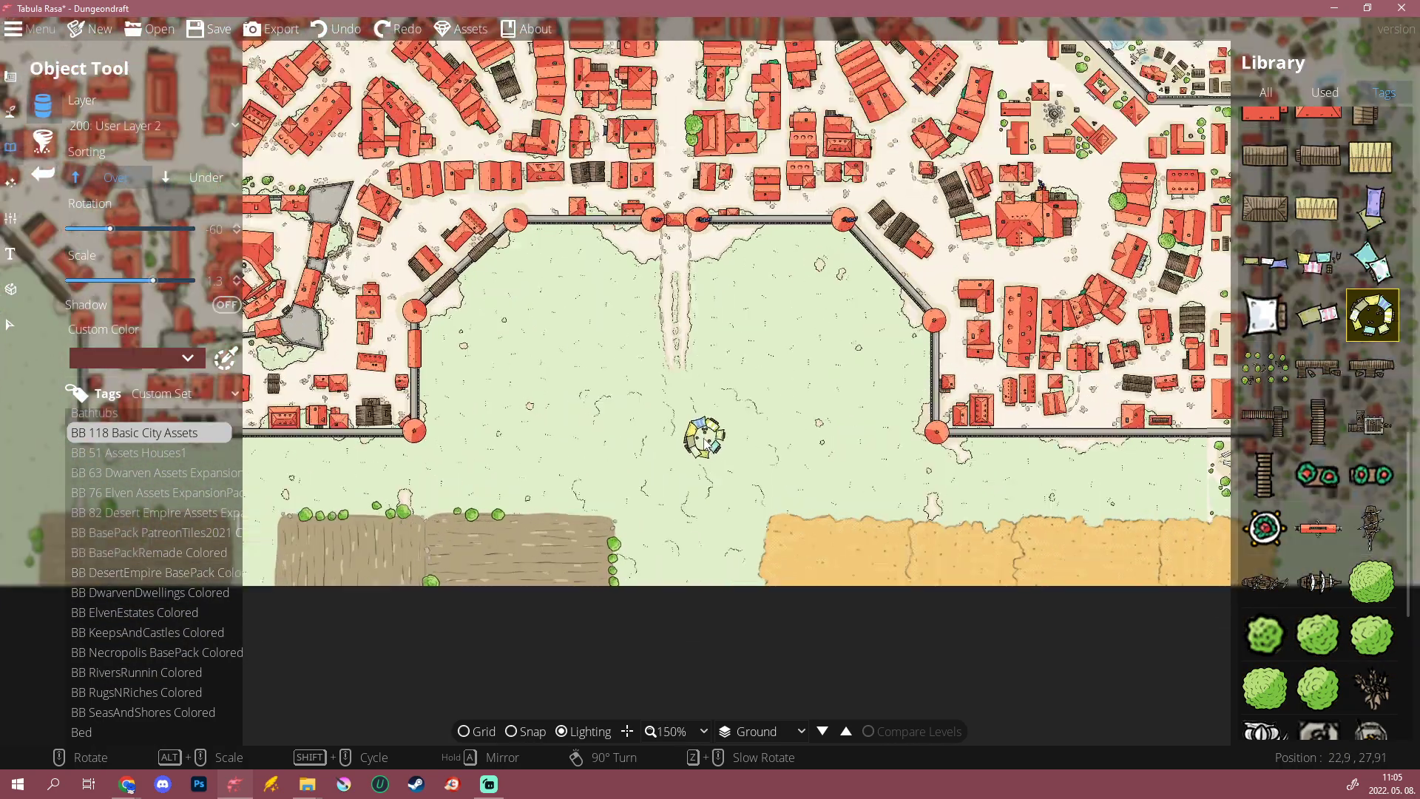
pyautogui.scroll(-6, 716, 346)
pyautogui.scroll(-3, 715, 346)
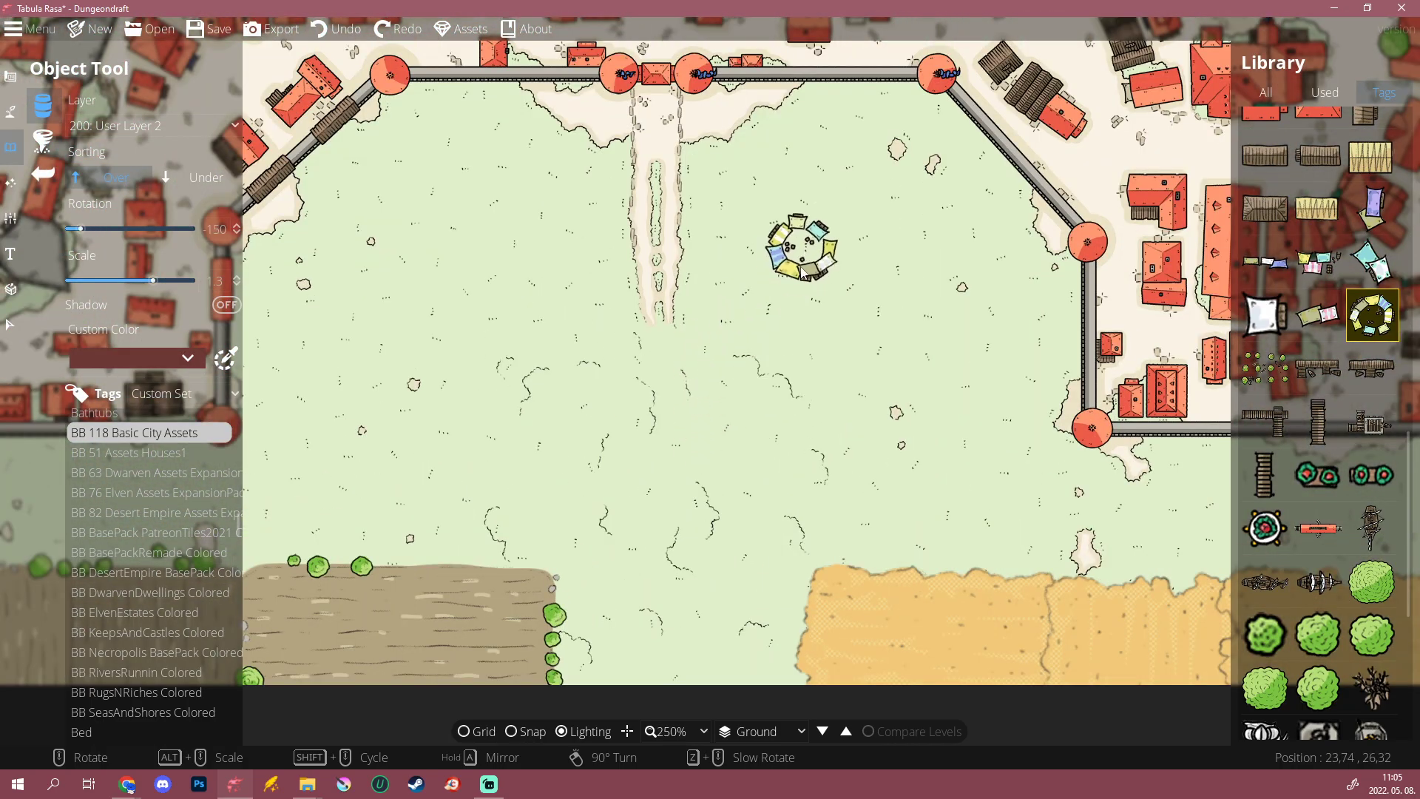
pyautogui.moveTo(801, 247); pyautogui.dragTo(712, 684)
pyautogui.moveTo(662, 236); pyautogui.dragTo(819, 693)
pyautogui.moveTo(810, 211); pyautogui.dragTo(768, 442)
pyautogui.scroll(3, 761, 447)
pyautogui.keyDown('alt'); pyautogui.scroll(-3, 759, 444); pyautogui.keyUp('alt')
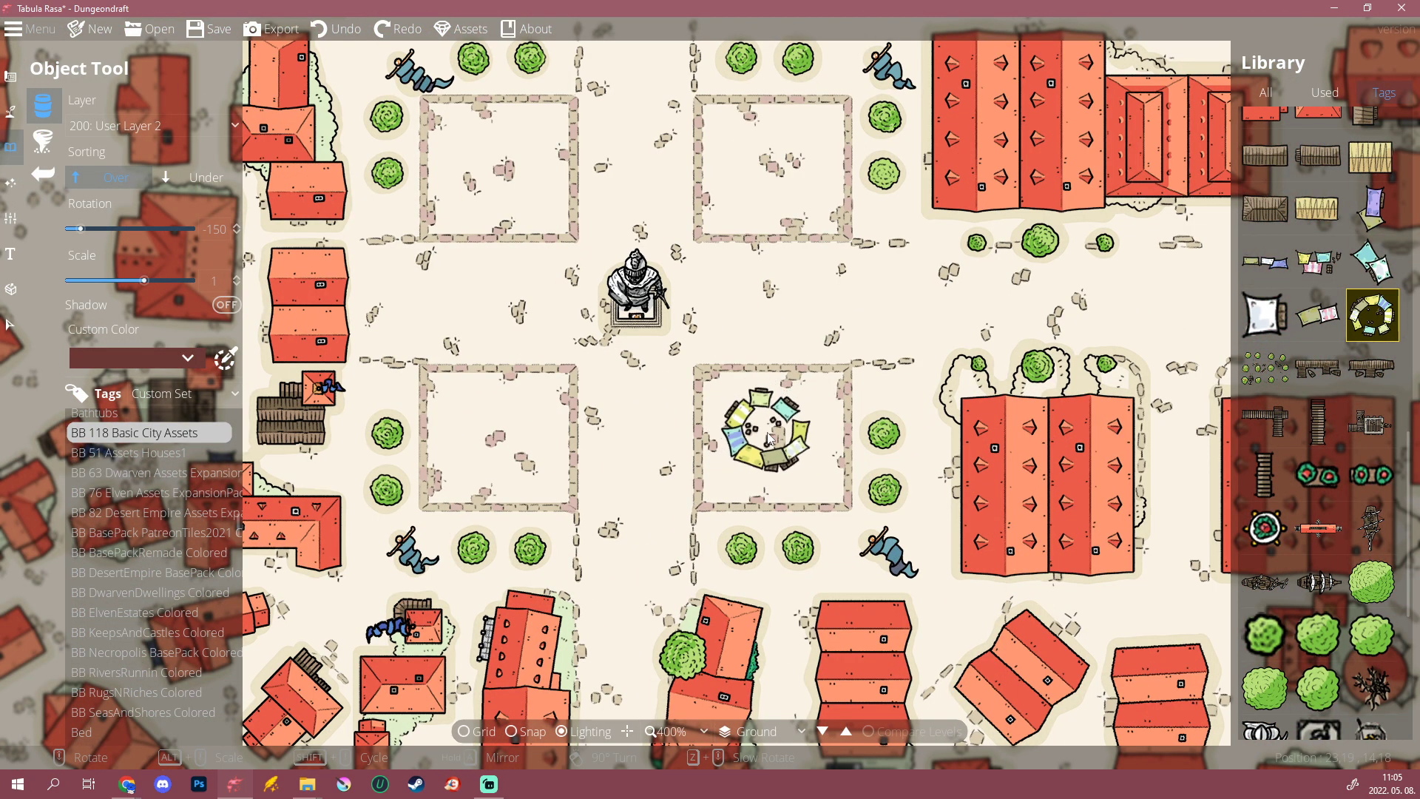
pyautogui.click(775, 436)
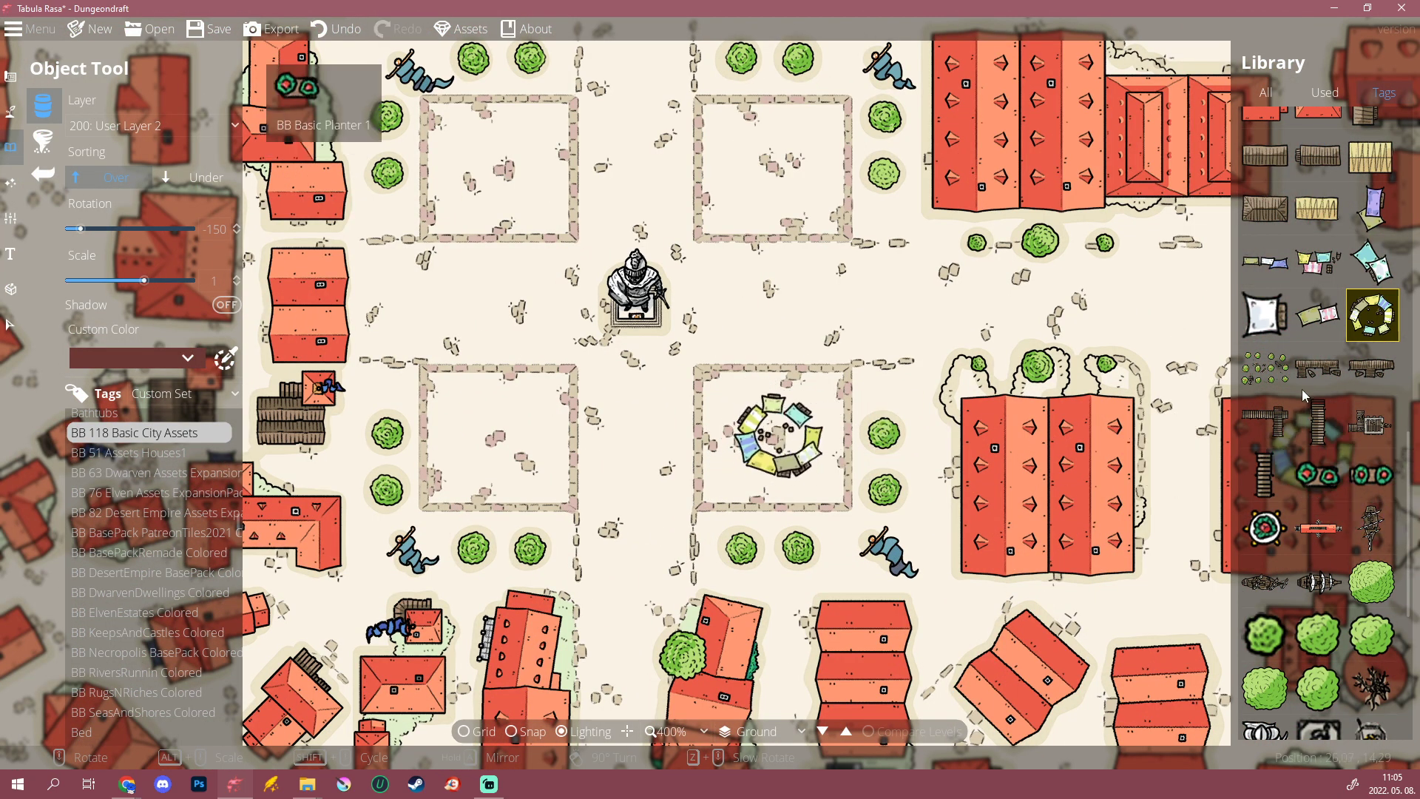
# Step: Place the colorful market stall cluster and the white BB Basic Markets 5 tent in the southern half of the plaza's northeastern square
pyautogui.click(1303, 268)
pyautogui.moveTo(752, 207); pyautogui.dragTo(753, 308)
pyautogui.scroll(-2, 754, 303)
pyautogui.click(755, 301)
pyautogui.click(1274, 319)
pyautogui.rightClick(826, 308)
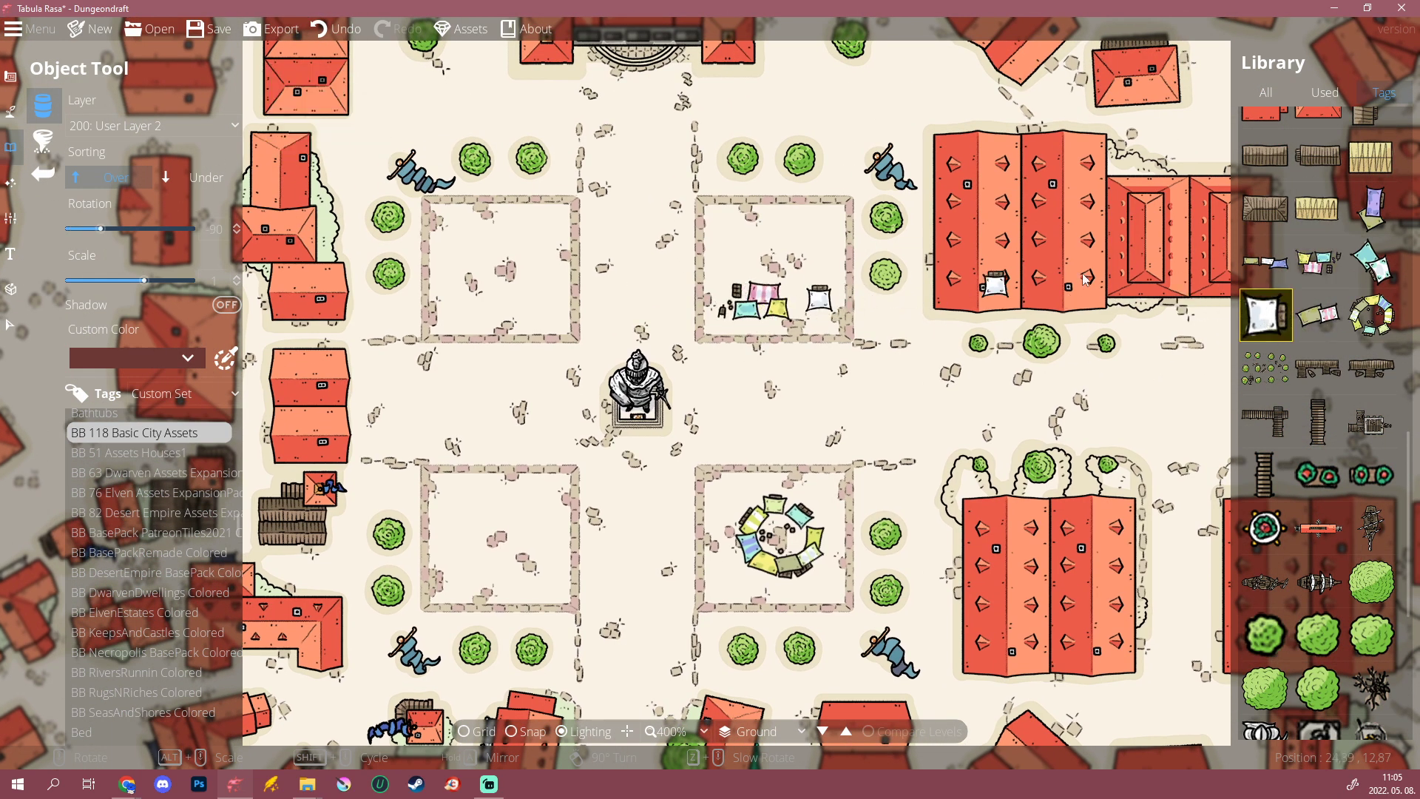
# Step: Add the small blue stall row and the teal market tents to the northern half of the plaza's northeastern square
pyautogui.click(1265, 262)
pyautogui.scroll(-1, 764, 235)
pyautogui.scroll(-4, 762, 233)
pyautogui.click(786, 234)
pyautogui.click(1371, 261)
pyautogui.scroll(-6, 825, 242)
pyautogui.scroll(-2, 826, 244)
pyautogui.click(825, 243)
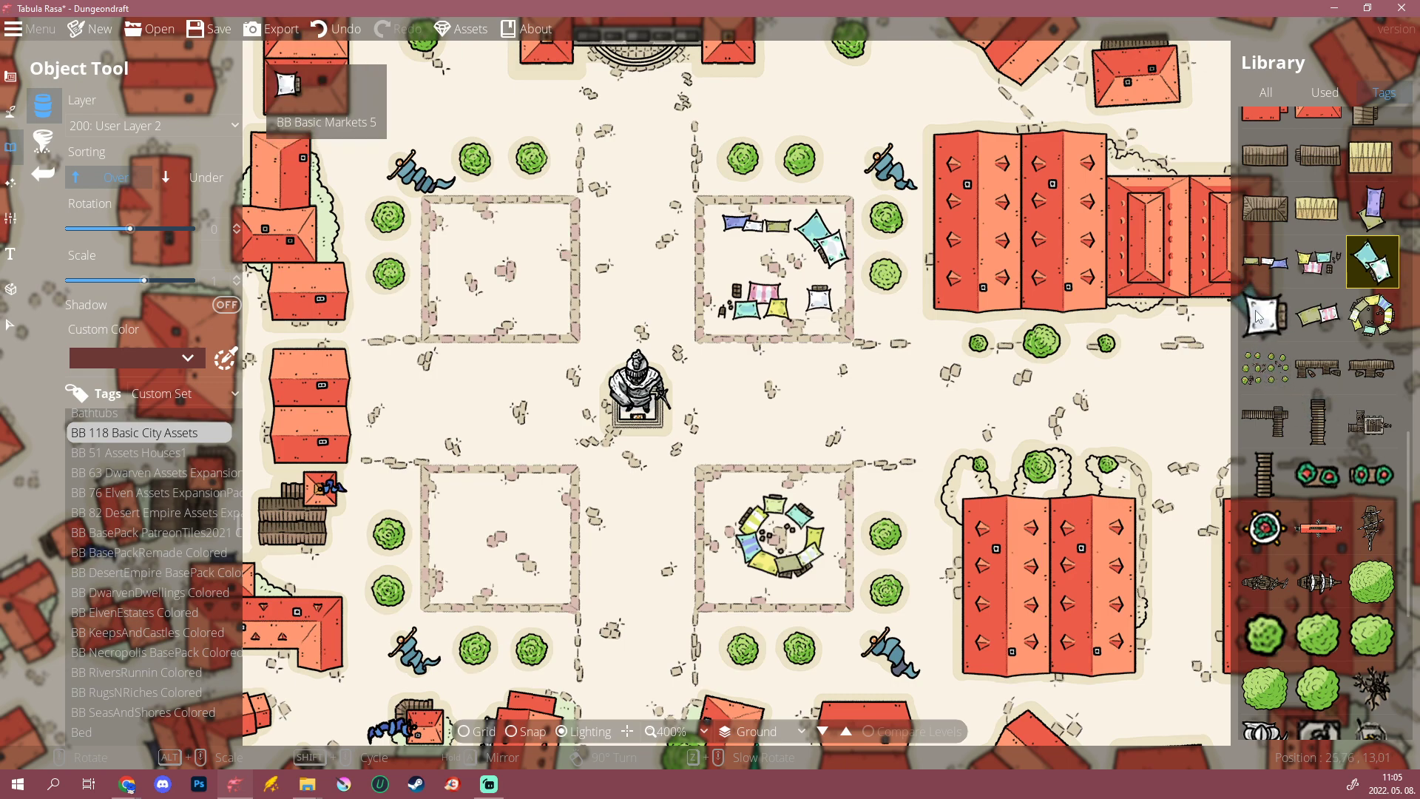
# Step: Bring up the BB 76 Elven Assets set and place its red-canopied and blue market stalls in the plaza's northwestern square
pyautogui.click(144, 453)
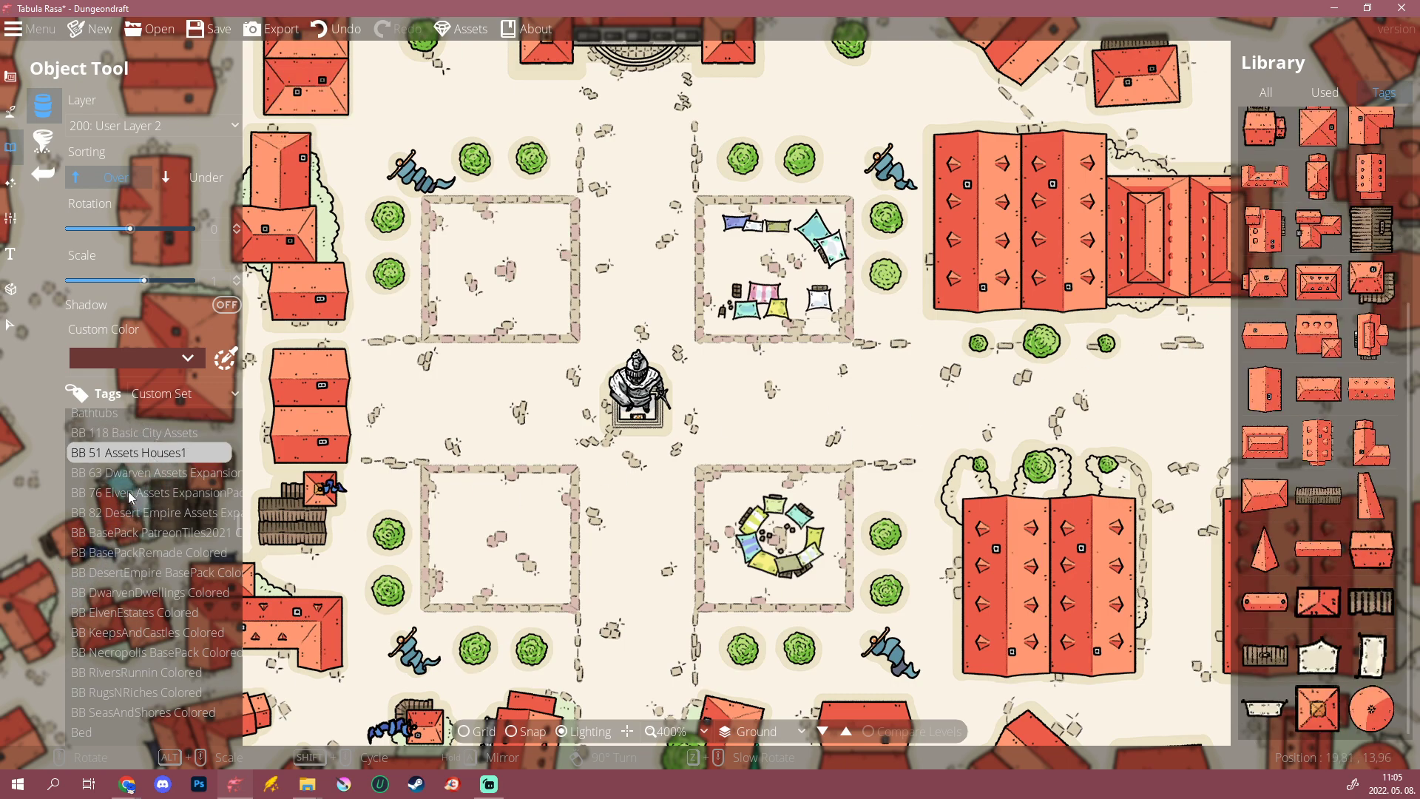
pyautogui.click(130, 494)
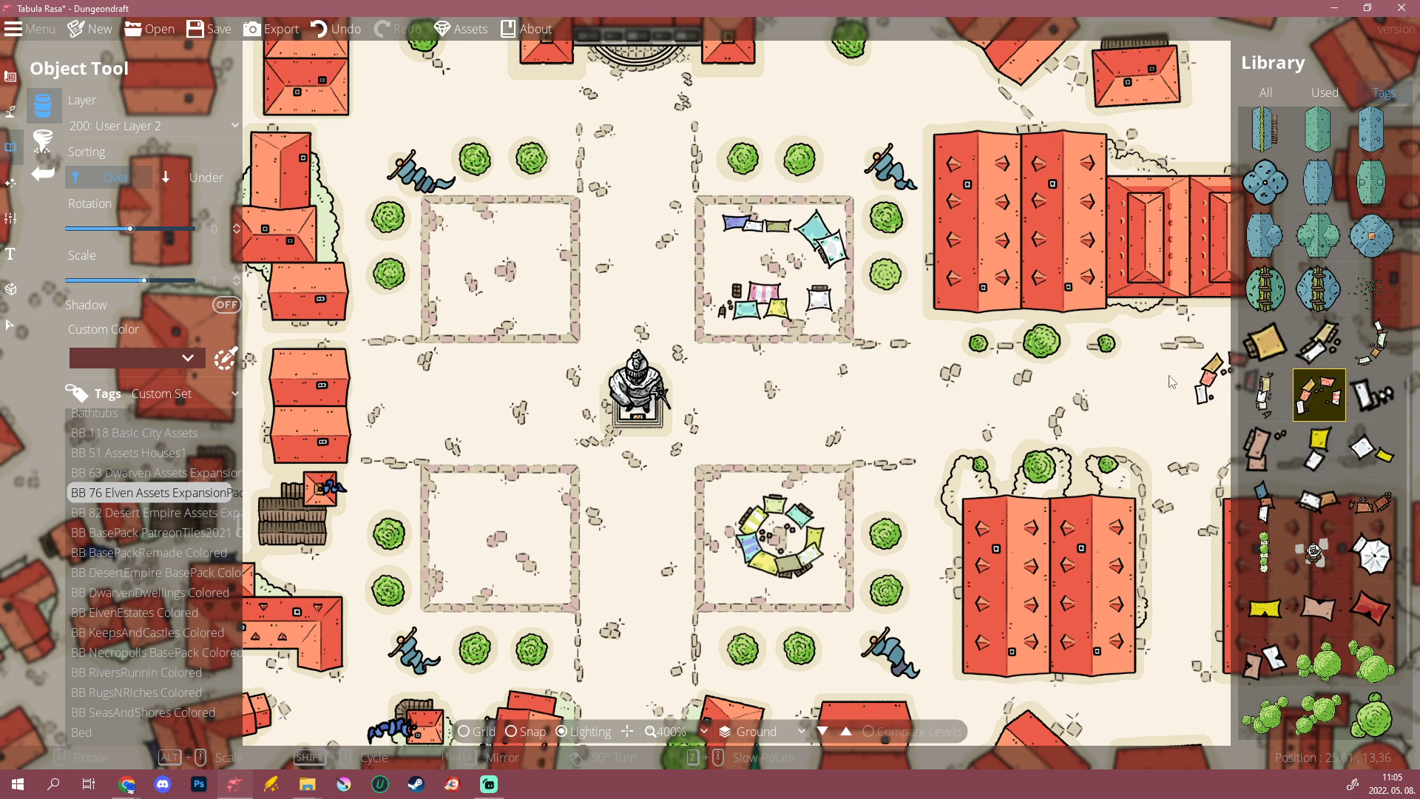
pyautogui.scroll(-3, 534, 237)
pyautogui.click(534, 237)
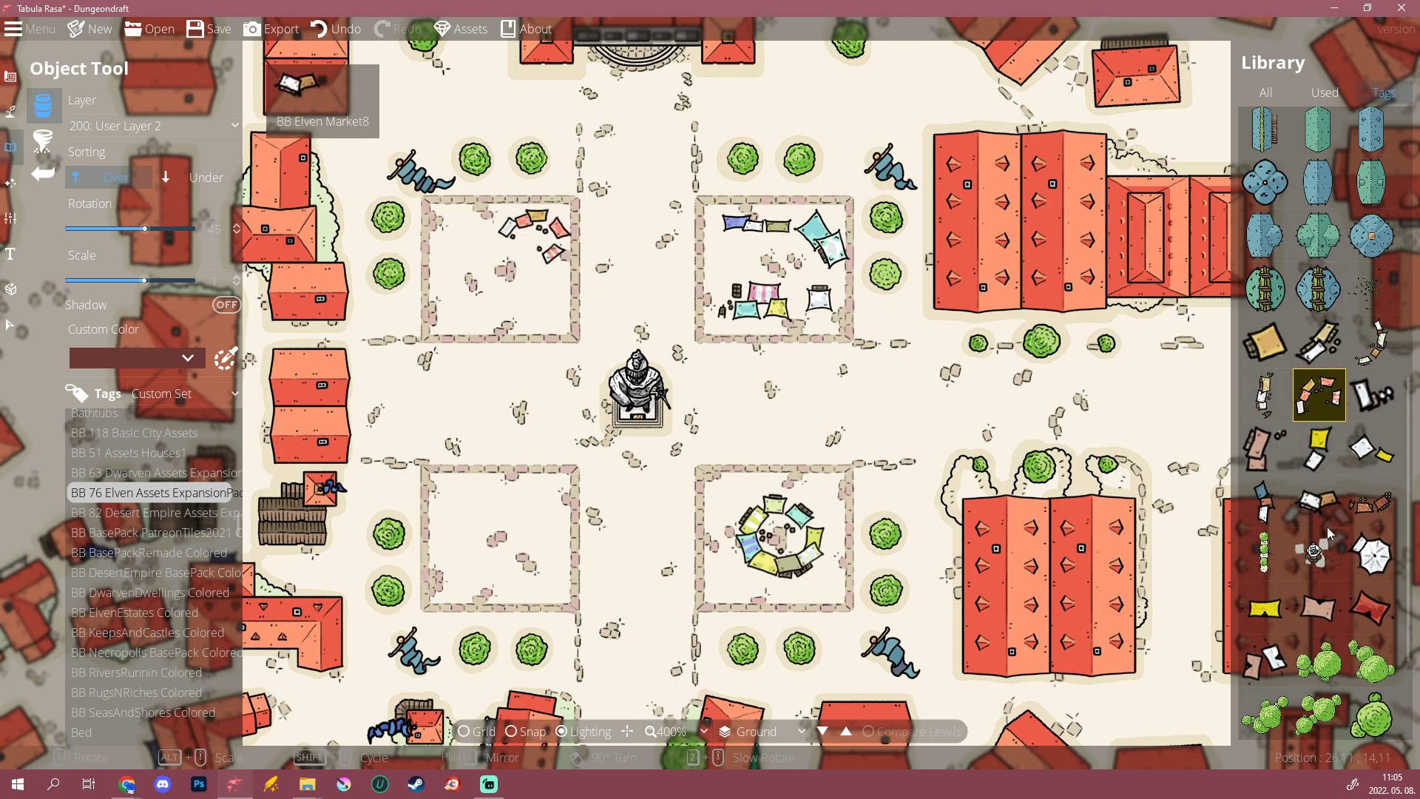
pyautogui.scroll(-2, 1260, 346)
pyautogui.click(1266, 344)
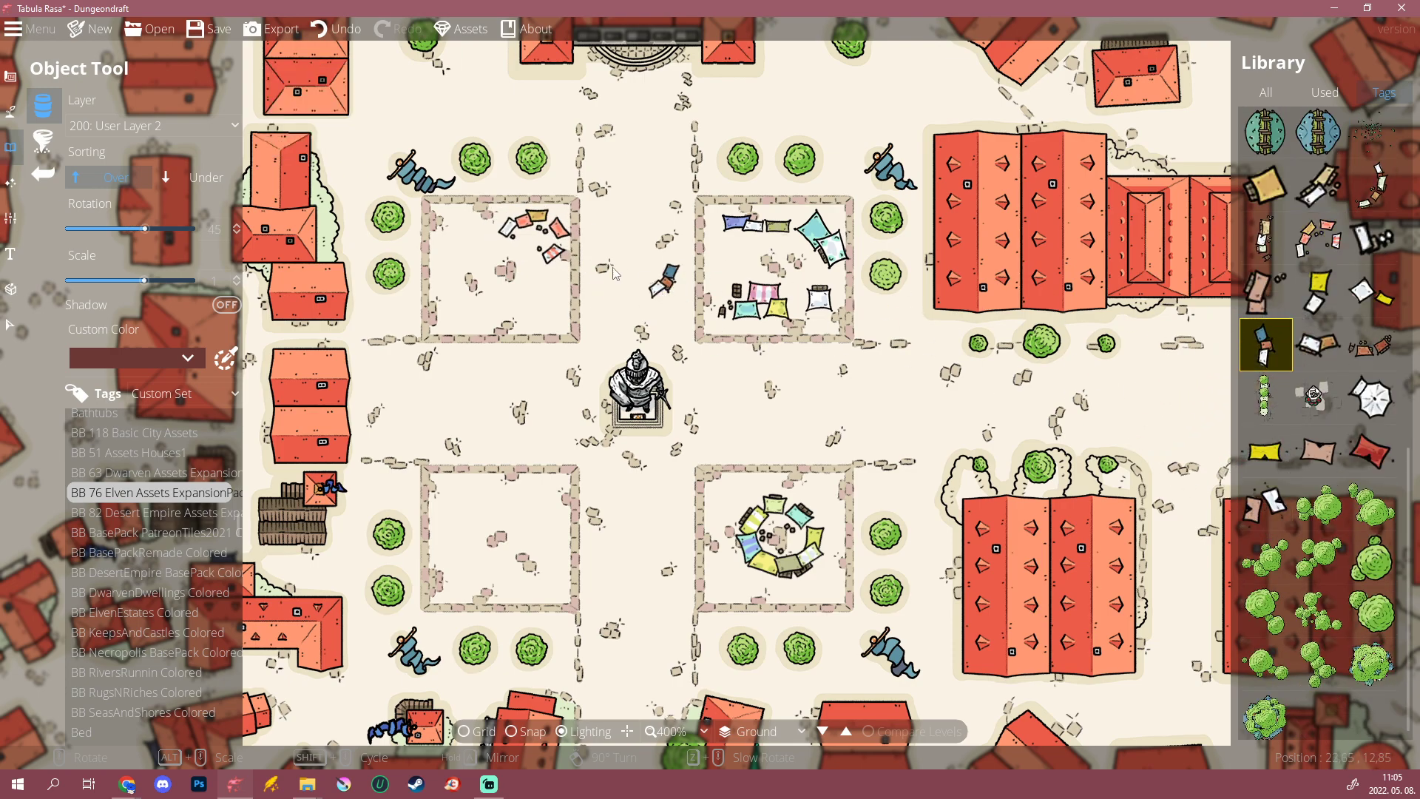
pyautogui.scroll(-5, 889, 274)
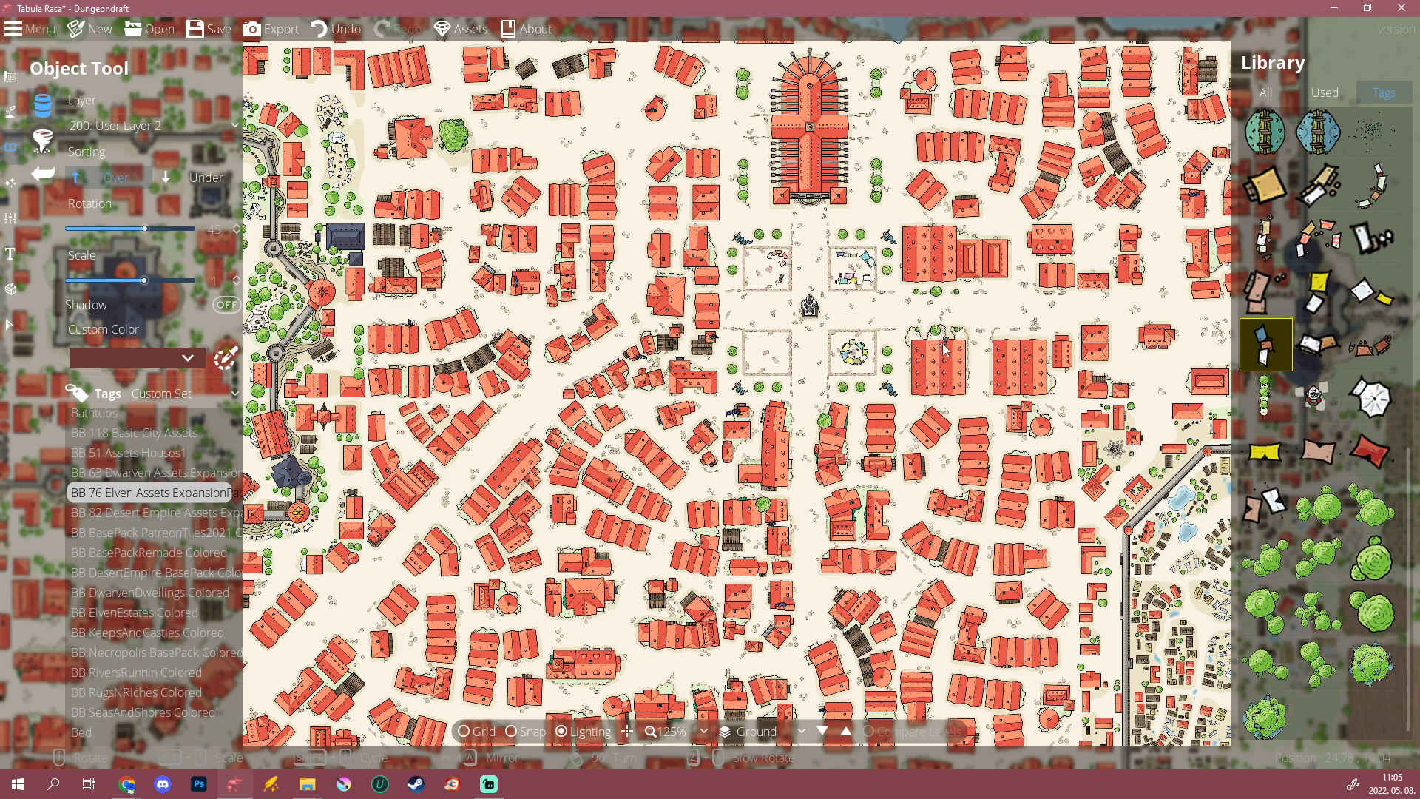
# Step: Place the BB Elven Statue 1 asset in the southwestern square of the plaza
pyautogui.scroll(2, 1012, 355)
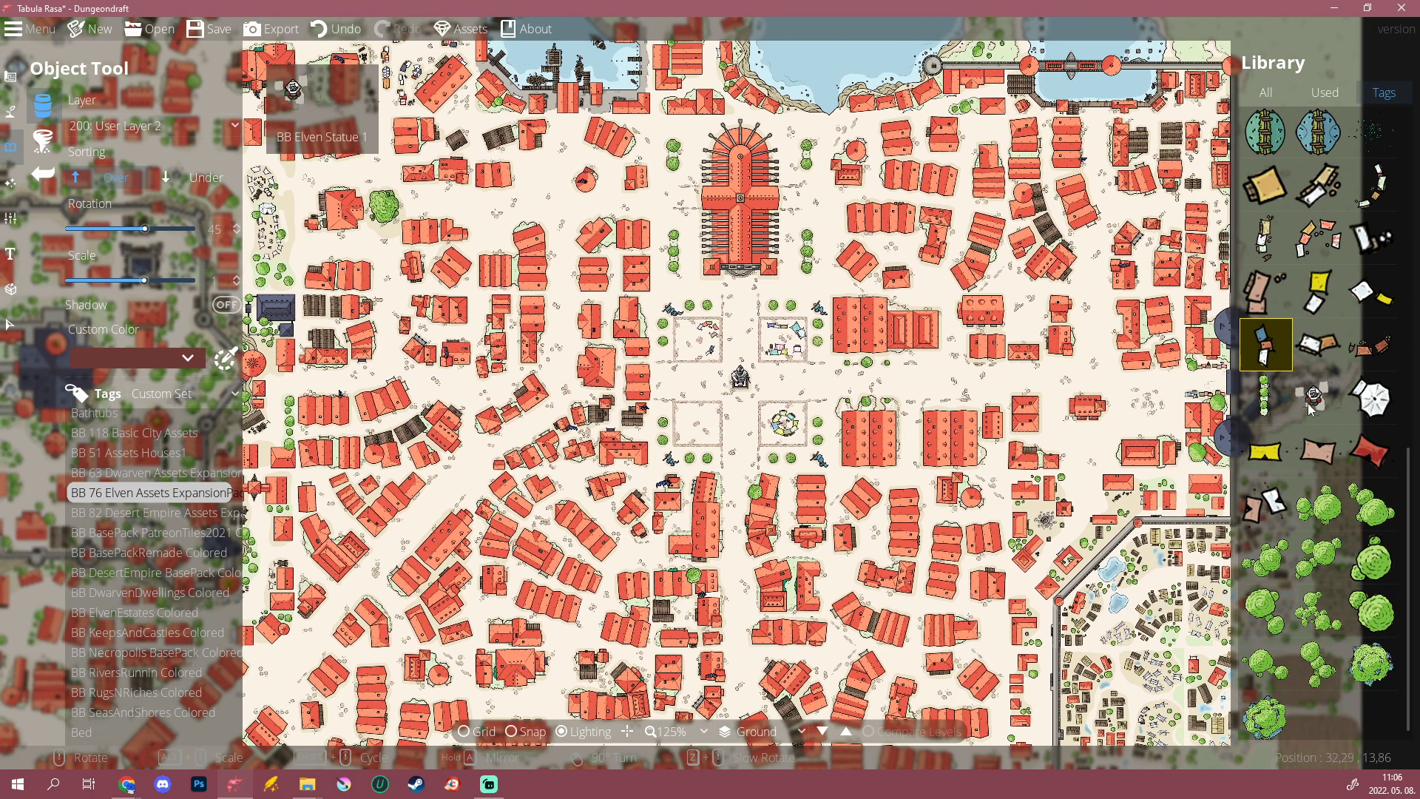
pyautogui.click(1318, 397)
pyautogui.scroll(4, 719, 489)
pyautogui.scroll(-4, 713, 488)
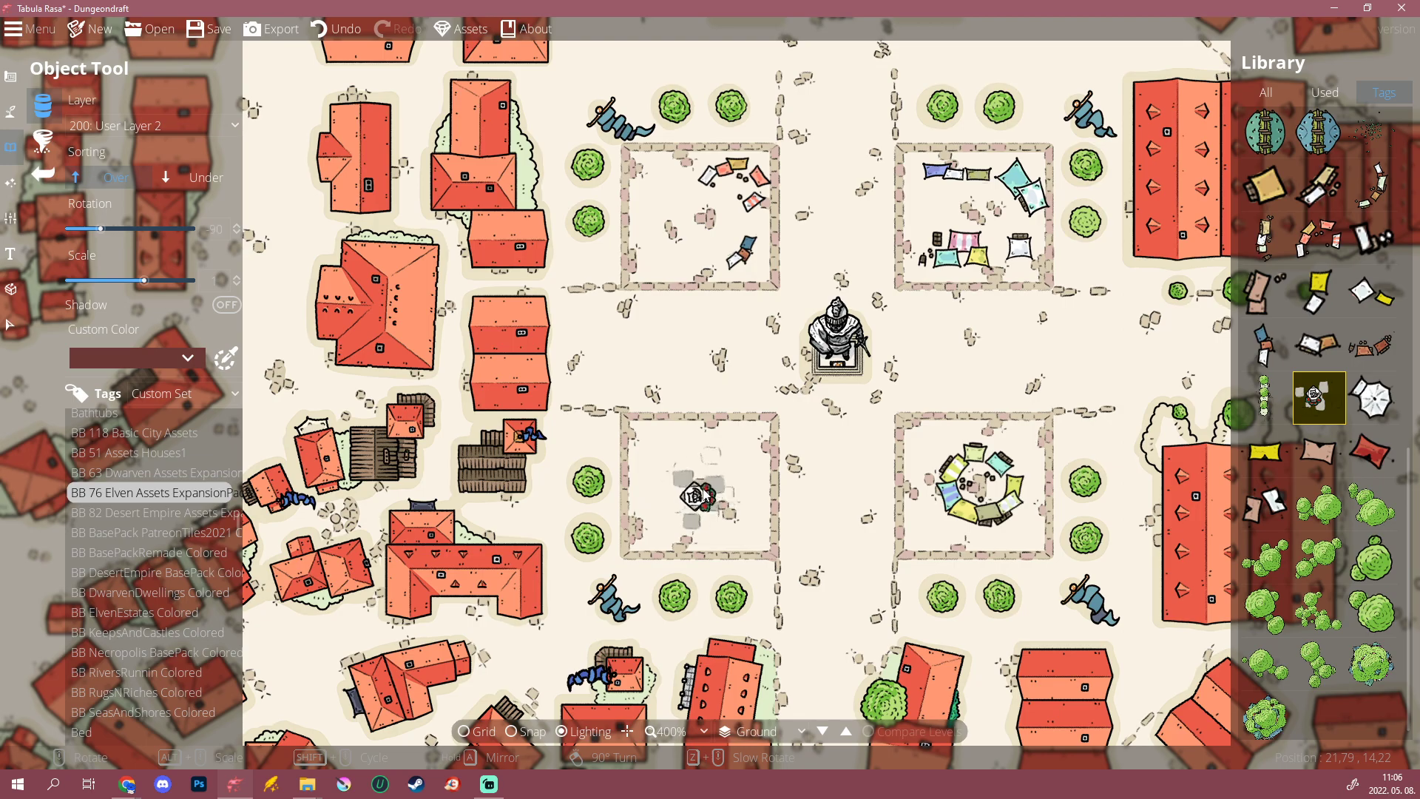
pyautogui.scroll(-6, 895, 455)
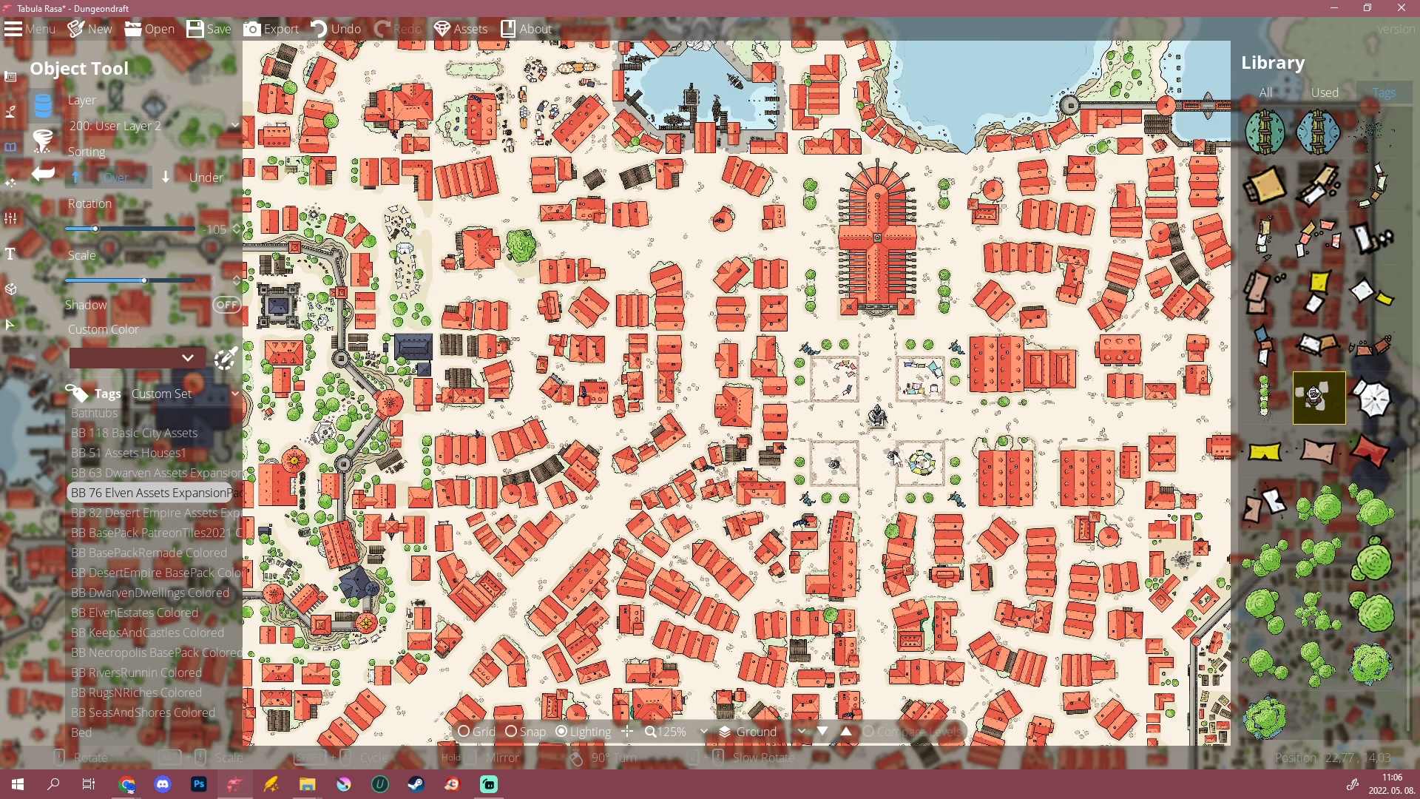
# Step: Try placing green tree clusters among the red-roofed houses in the city's southeastern districts
pyautogui.click(1318, 559)
pyautogui.moveTo(848, 555); pyautogui.dragTo(696, 358)
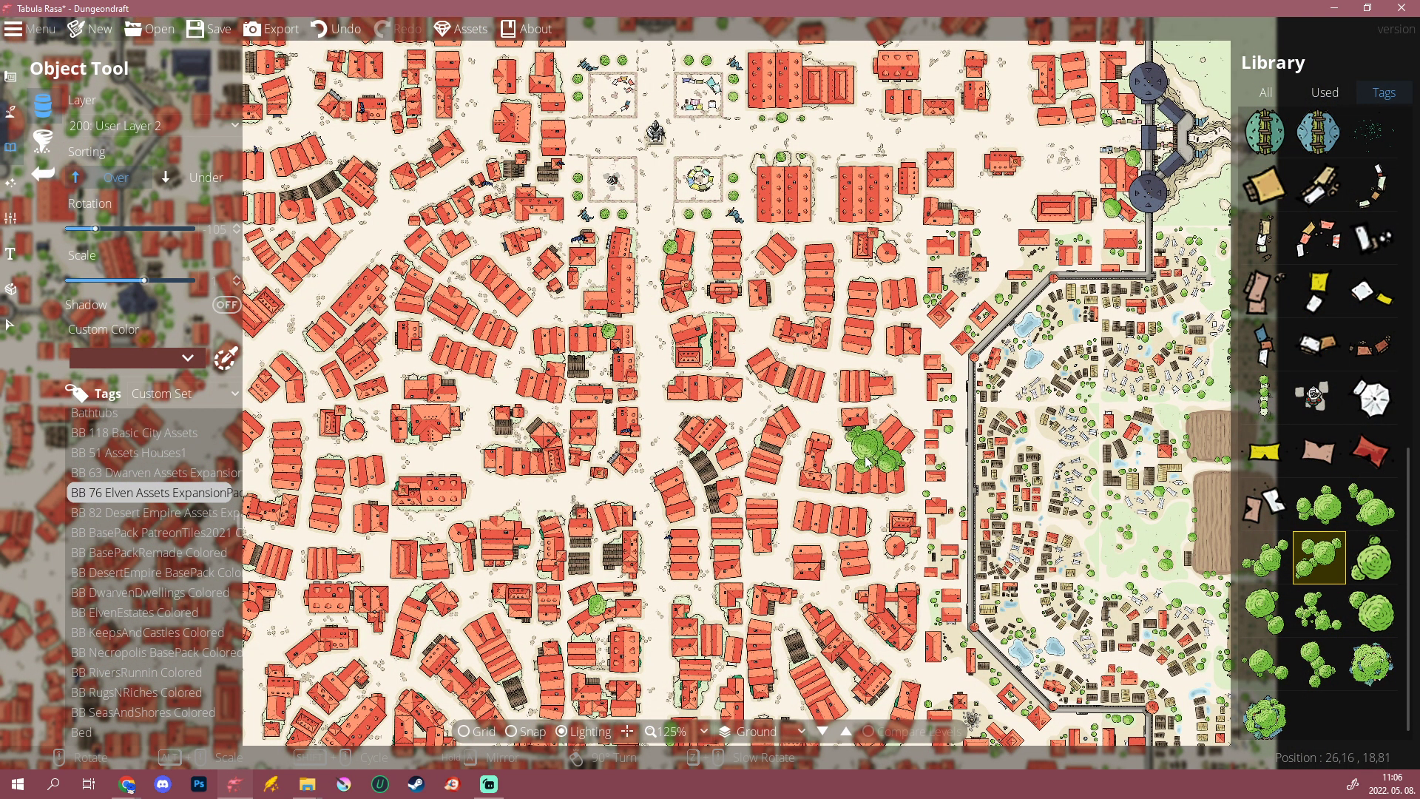
pyautogui.click(872, 457)
pyautogui.scroll(-3, 867, 458)
pyautogui.click(1265, 611)
pyautogui.scroll(4, 880, 580)
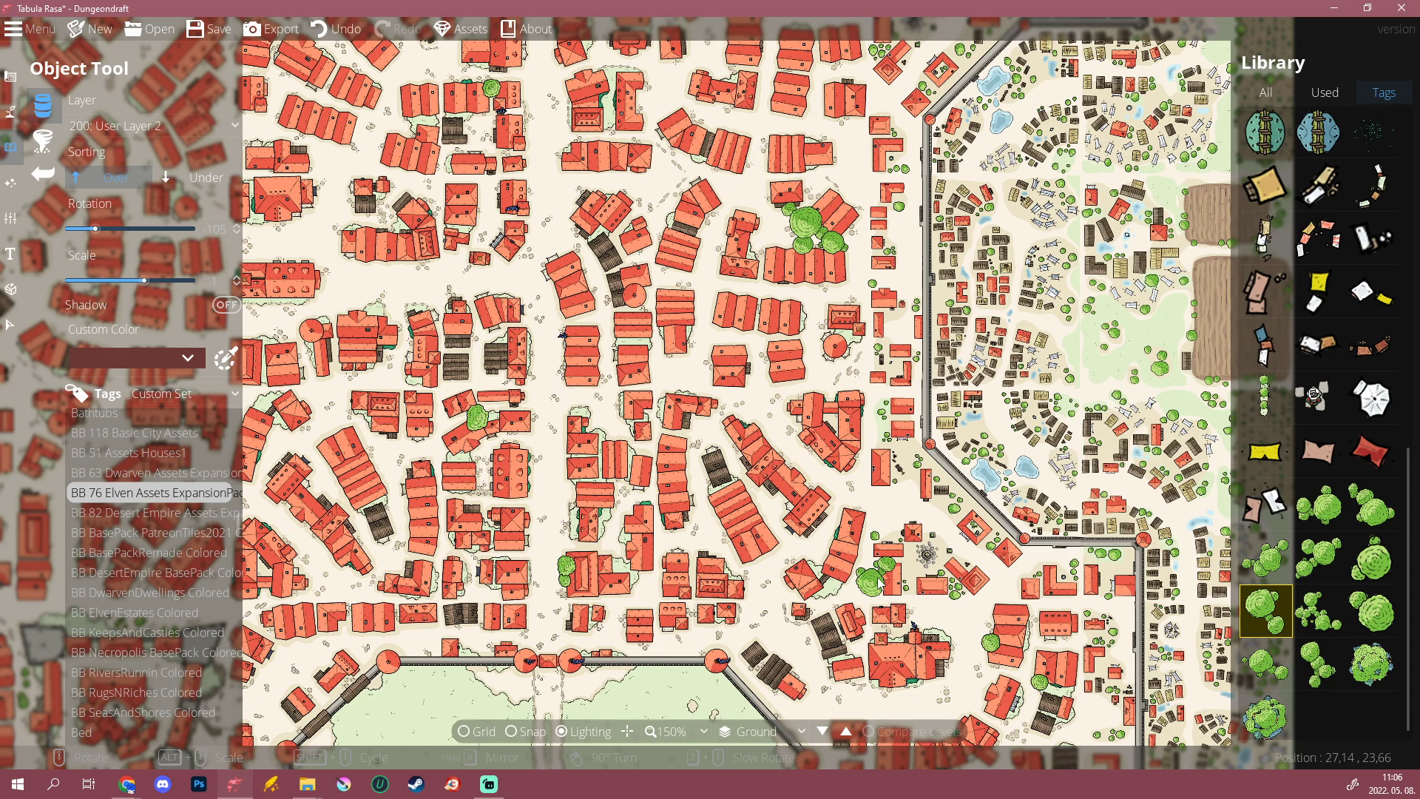
pyautogui.scroll(-2, 903, 460)
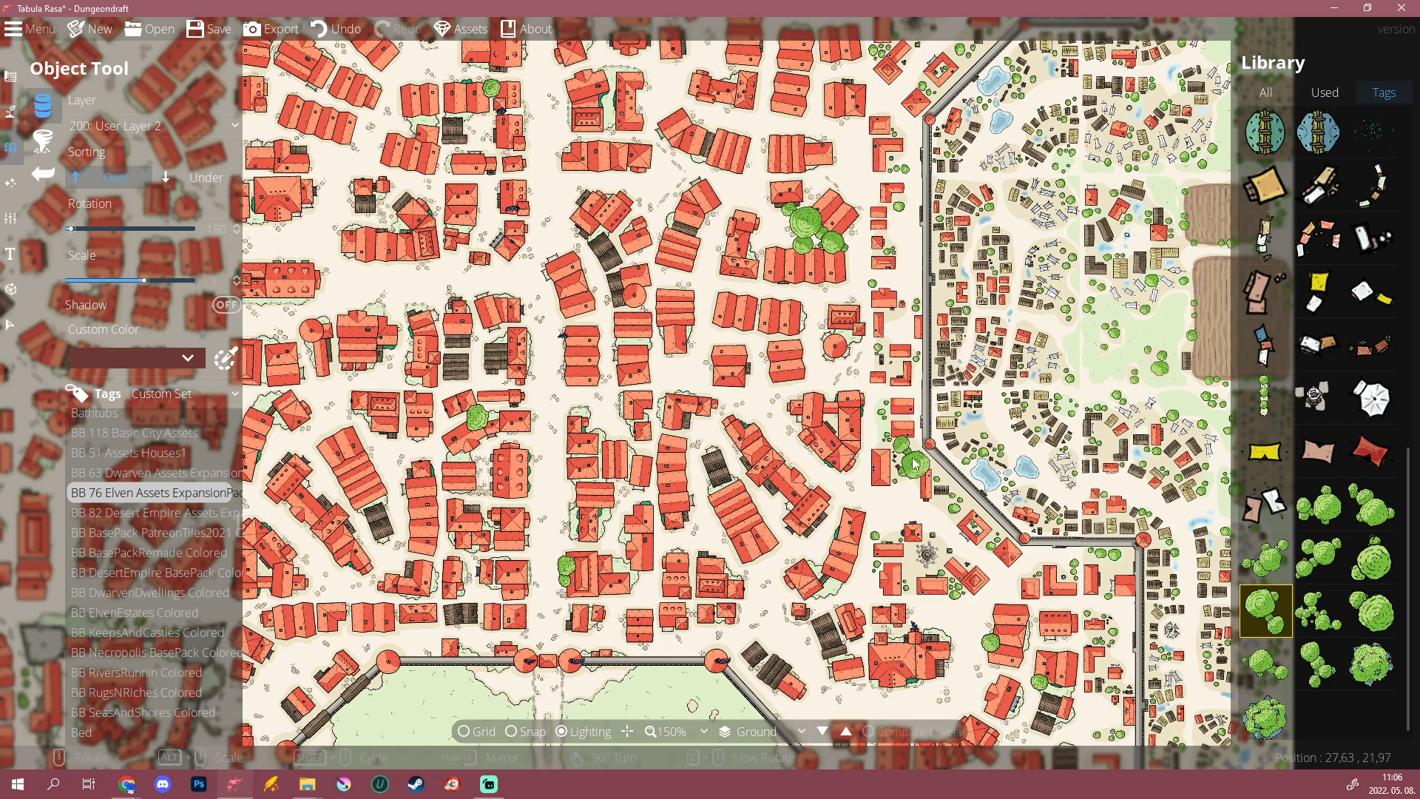
pyautogui.scroll(-6, 903, 477)
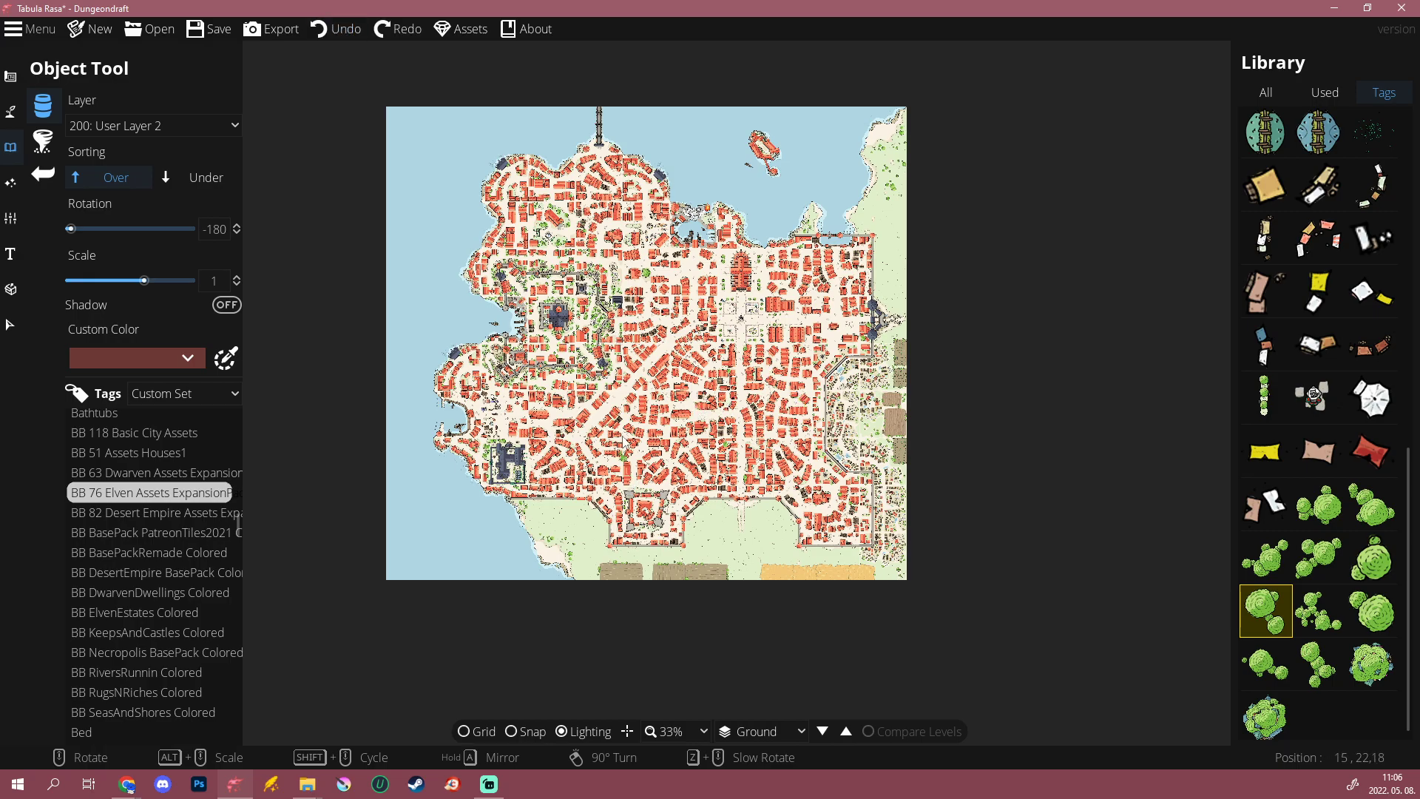
# Step: Check the Elven, Dwarven and Houses1 asset sets and bring up the BB 118 Basic City Assets set
pyautogui.scroll(3, 658, 370)
pyautogui.moveTo(725, 607); pyautogui.dragTo(790, 502)
pyautogui.moveTo(823, 418); pyautogui.dragTo(411, 368)
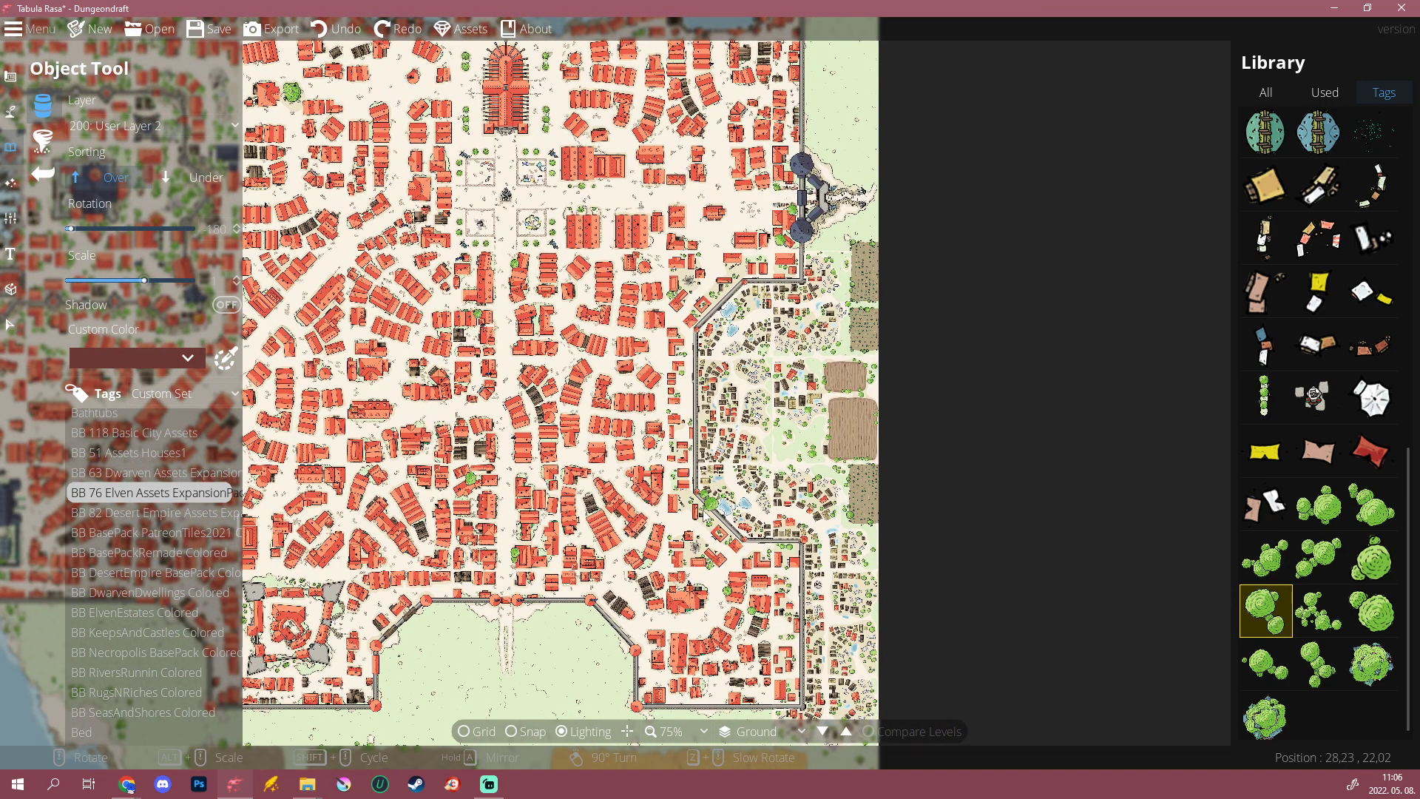
pyautogui.scroll(10, 1302, 333)
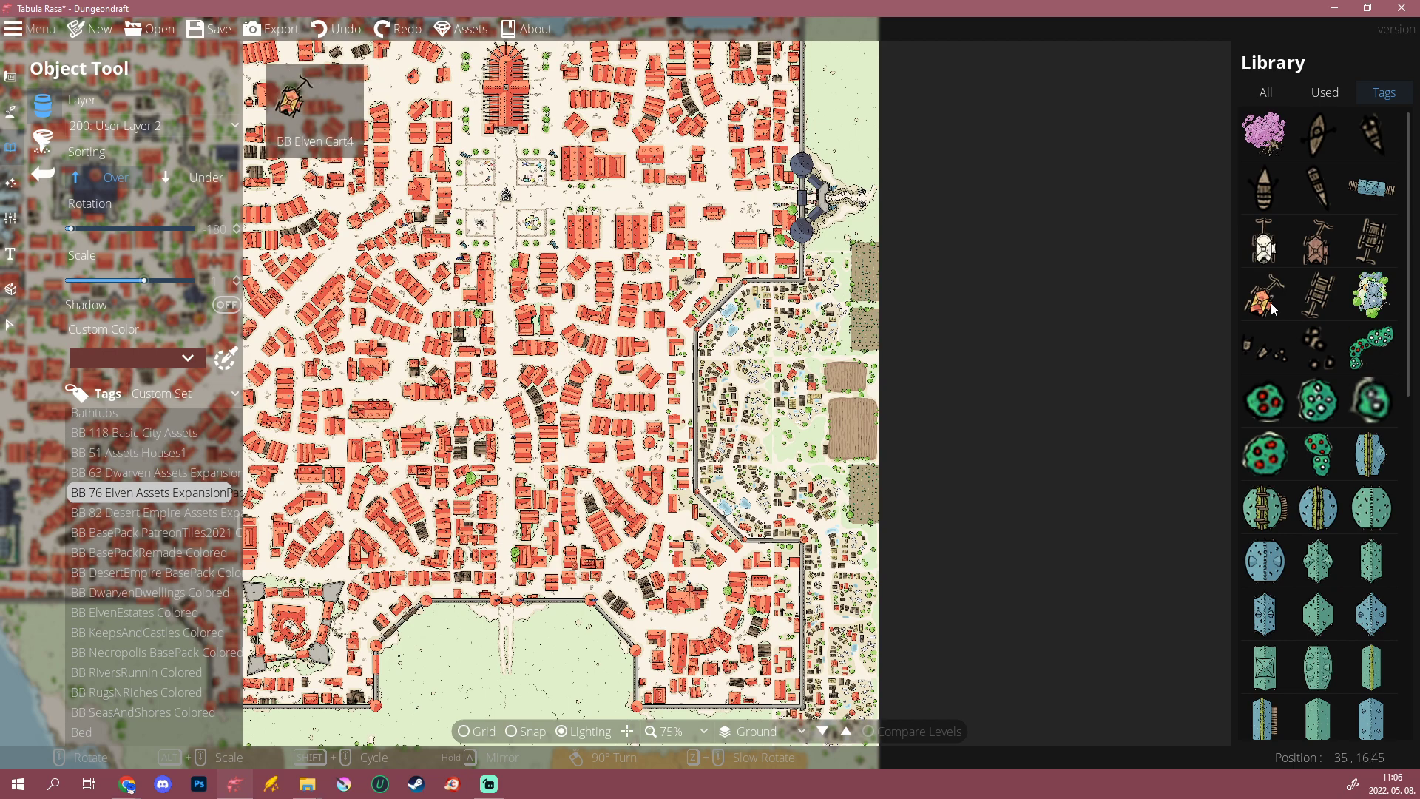
pyautogui.moveTo(1371, 306)
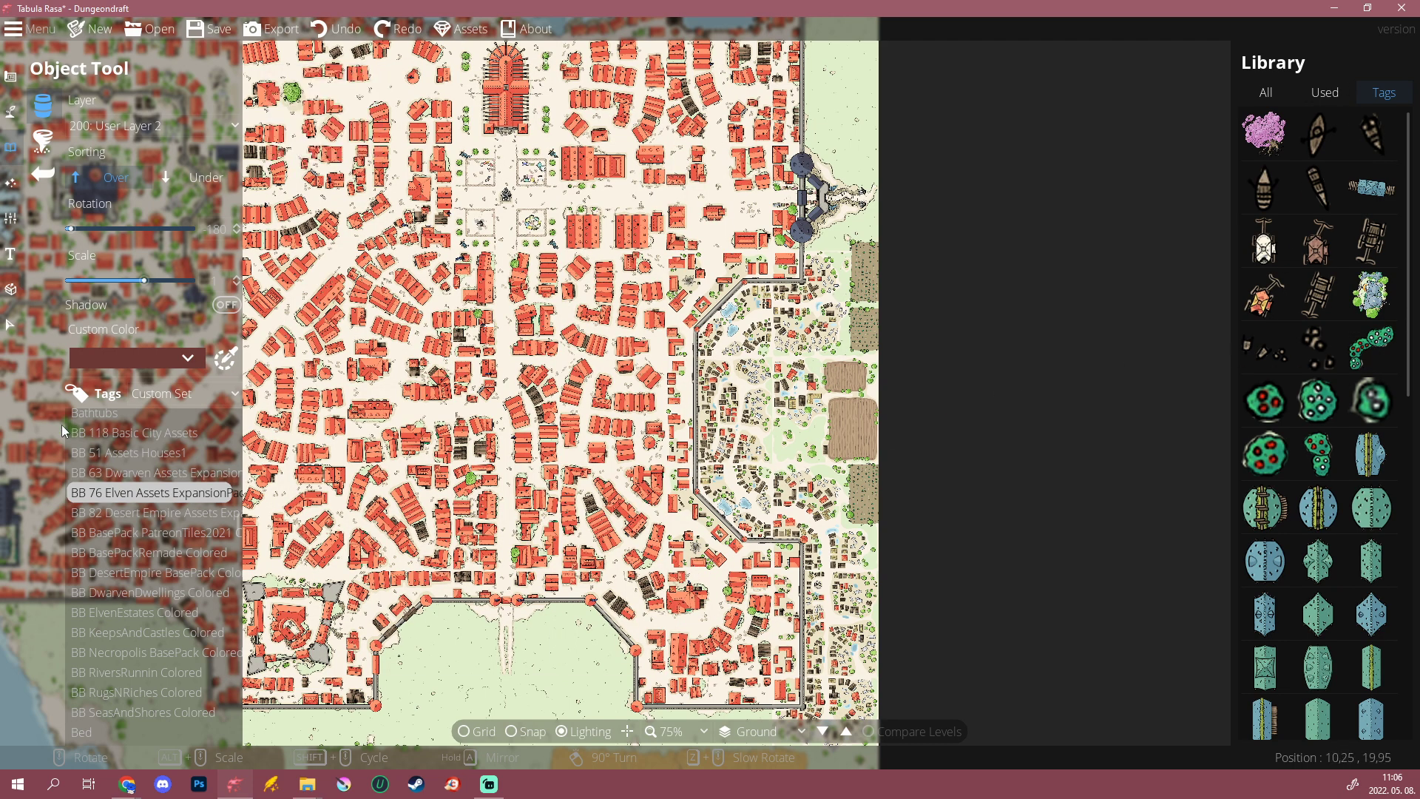
pyautogui.click(113, 473)
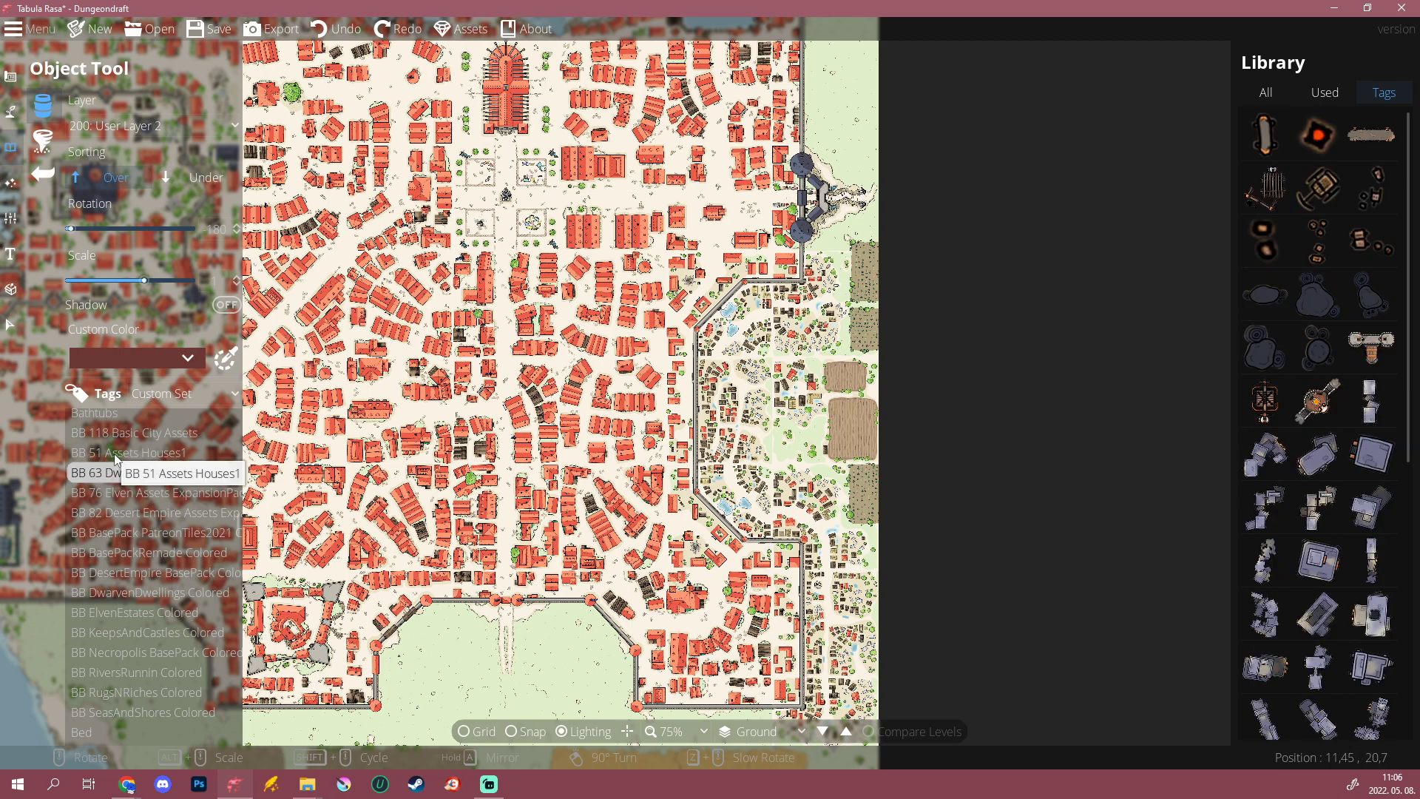
pyautogui.click(117, 454)
pyautogui.click(128, 438)
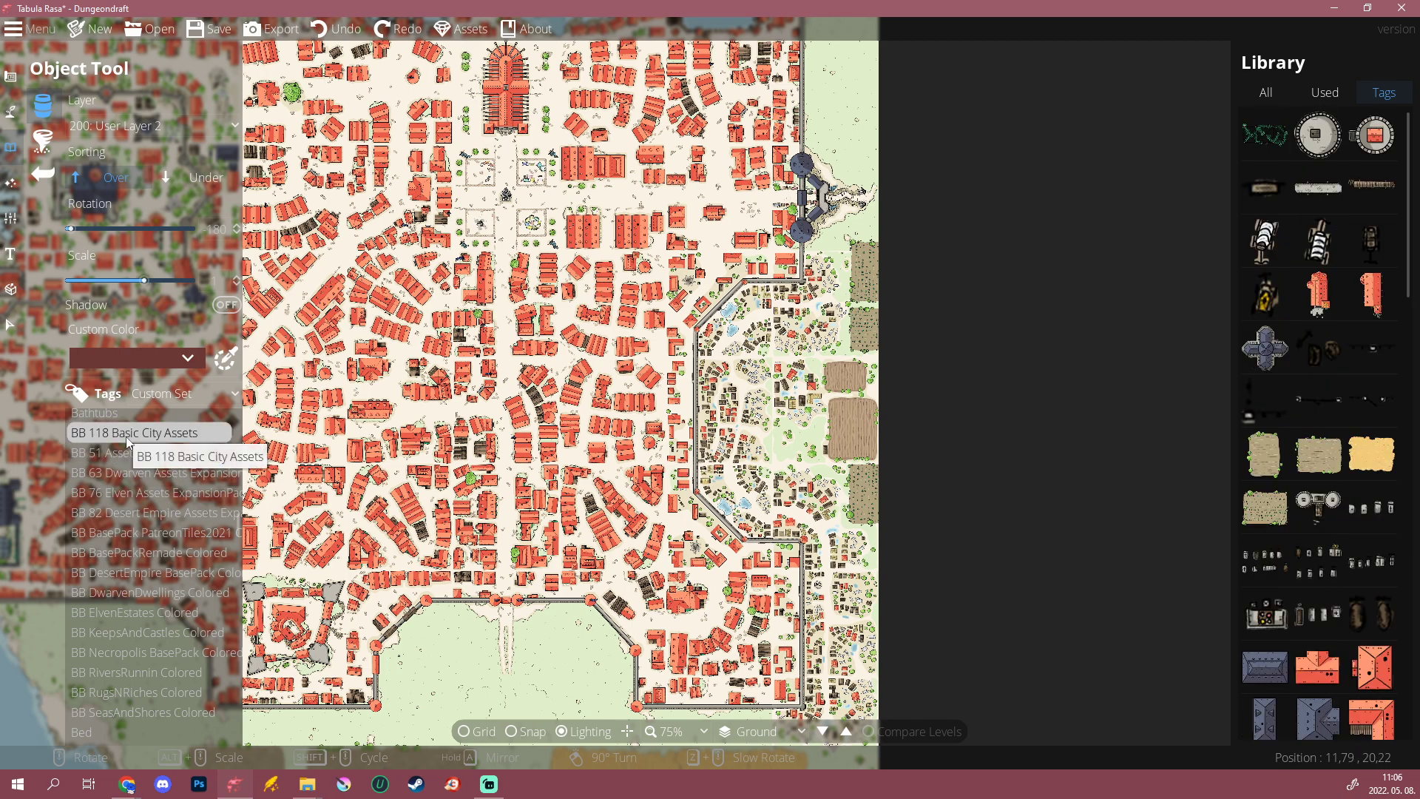
# Step: Place the round red-roofed bastion where the southern diagonal section of the eastern city wall meets its short horizontal section
pyautogui.moveTo(1377, 143)
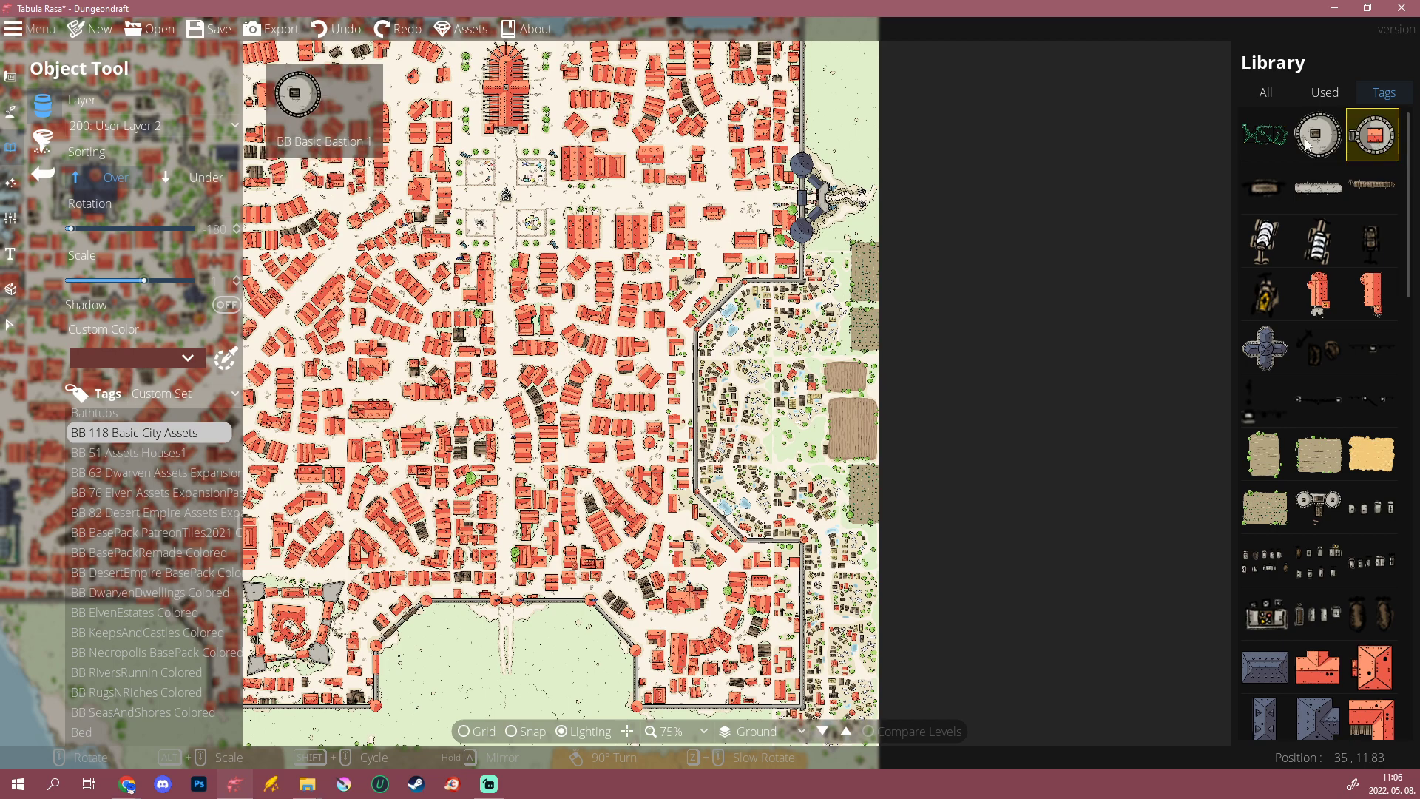
pyautogui.scroll(-8, 1316, 473)
pyautogui.scroll(-8, 1318, 484)
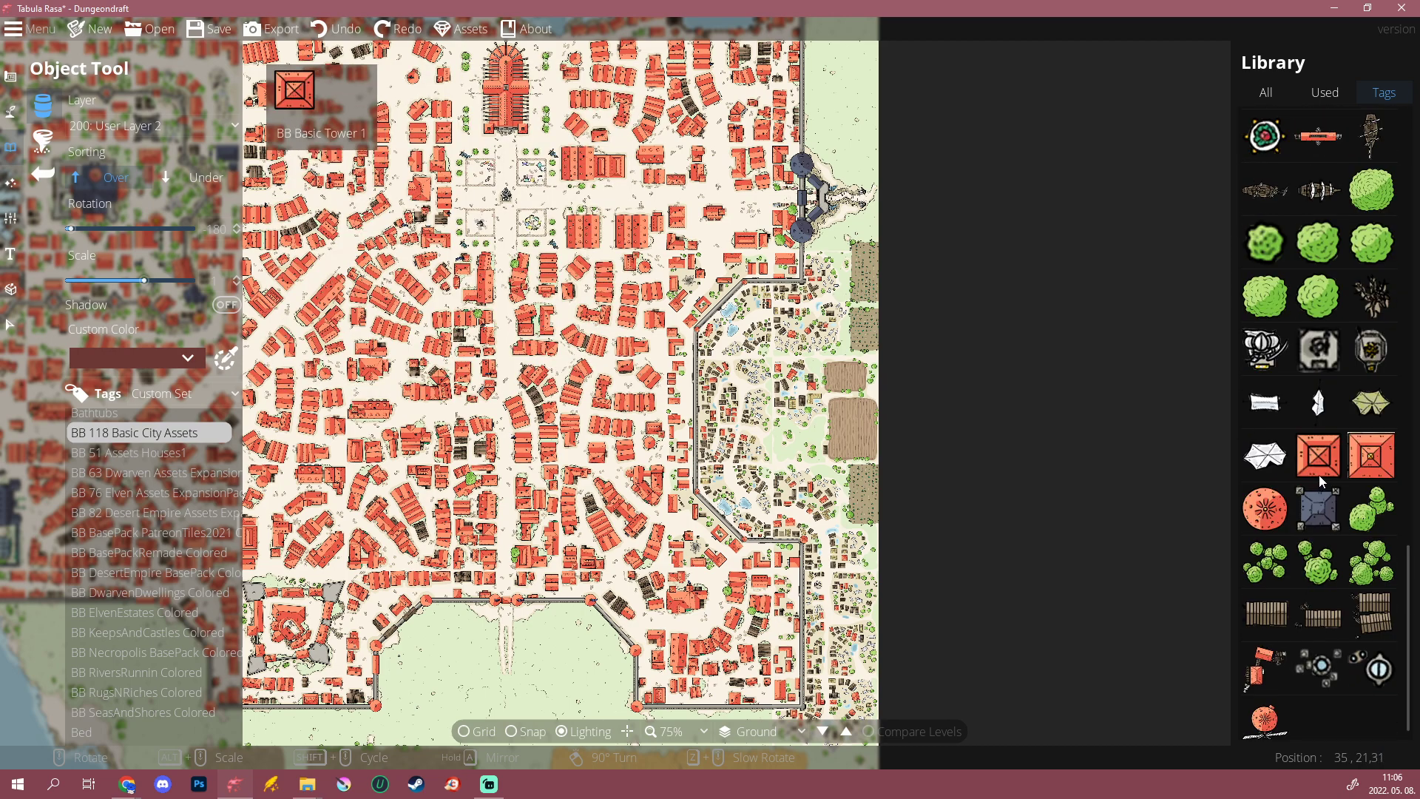
pyautogui.scroll(15, 1293, 471)
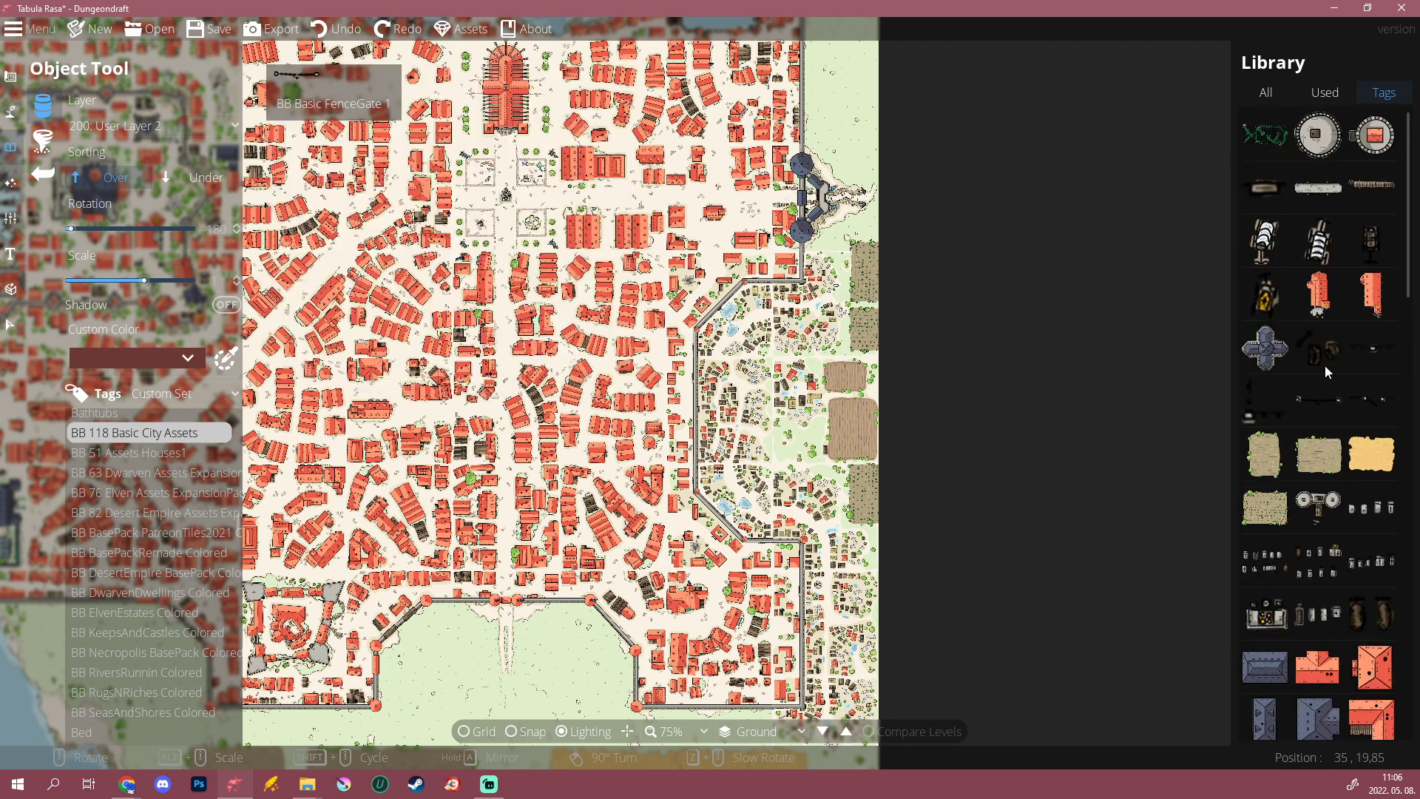
pyautogui.scroll(6, 717, 629)
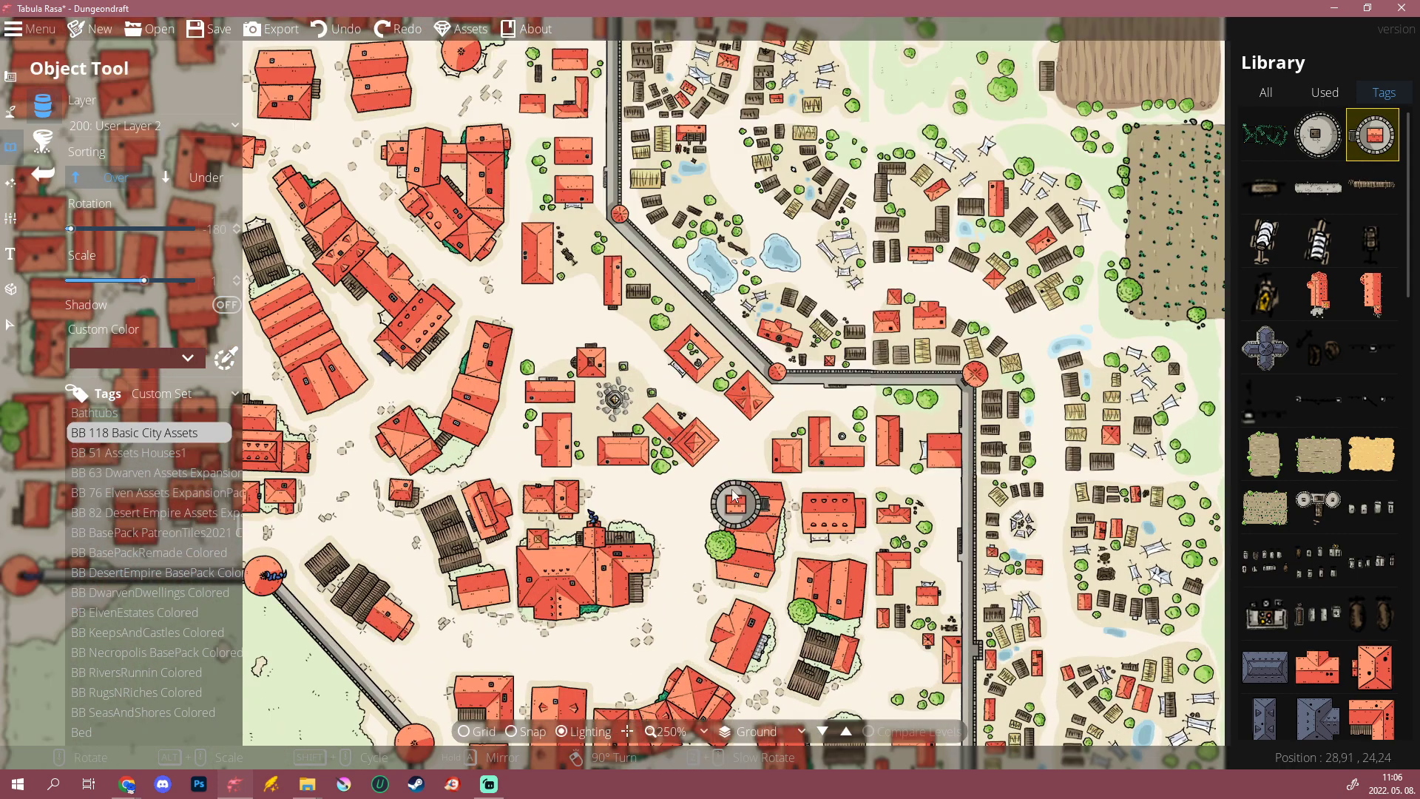
pyautogui.scroll(6, 783, 372)
pyautogui.click(780, 375)
# Step: Place the grey BB Basic Bastion 1 on the next wall corner to the east and on the wall's southeastern corner
pyautogui.click(1319, 133)
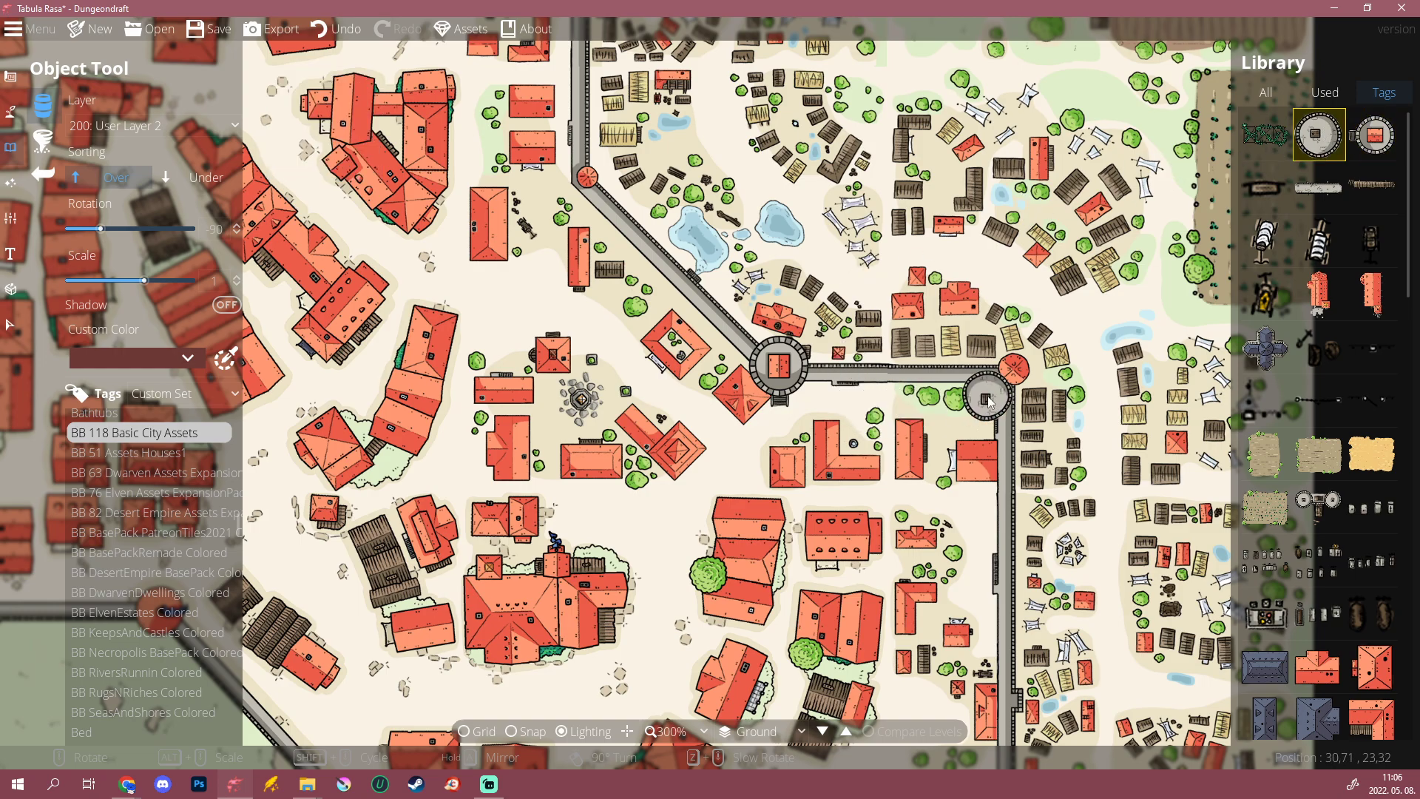
pyautogui.click(1013, 375)
pyautogui.moveTo(920, 593); pyautogui.dragTo(875, 361)
pyautogui.moveTo(924, 537); pyautogui.dragTo(924, 379)
pyautogui.click(963, 655)
# Step: Add grey bastions at the upper end of the southern diagonal wall and at both ends of the northern diagonal wall
pyautogui.moveTo(991, 344); pyautogui.dragTo(1049, 677)
pyautogui.moveTo(766, 309); pyautogui.dragTo(863, 617)
pyautogui.click(697, 420)
pyautogui.moveTo(783, 168)
pyautogui.mouseDown()
pyautogui.moveTo(770, 477)
pyautogui.moveTo(733, 632)
pyautogui.mouseUp()
pyautogui.click(644, 244)
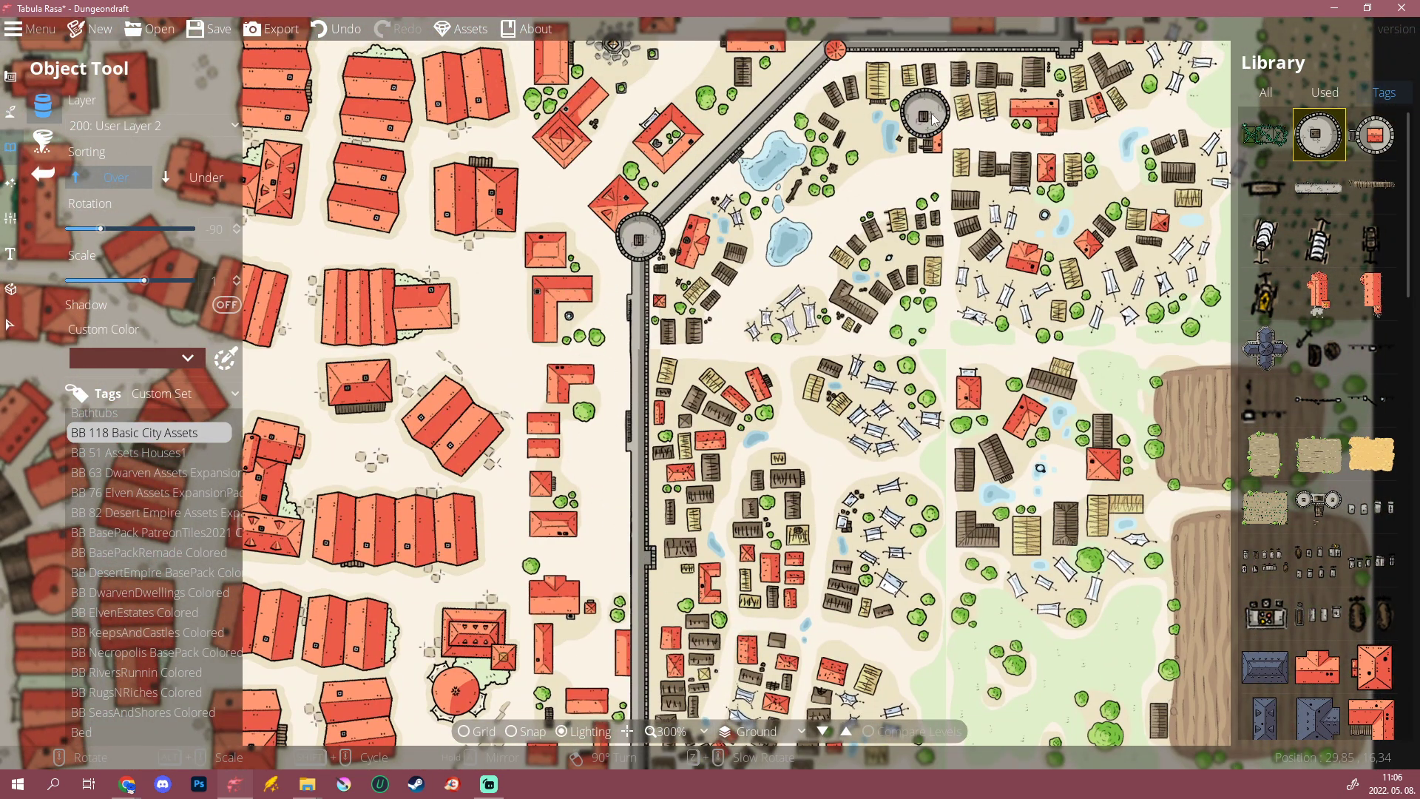
pyautogui.moveTo(911, 117); pyautogui.dragTo(686, 521)
pyautogui.click(609, 455)
# Step: Place a grey bastion on the eastern wall between the blue-roofed gatehouse and the wall's northeastern corner tower
pyautogui.scroll(-5, 925, 349)
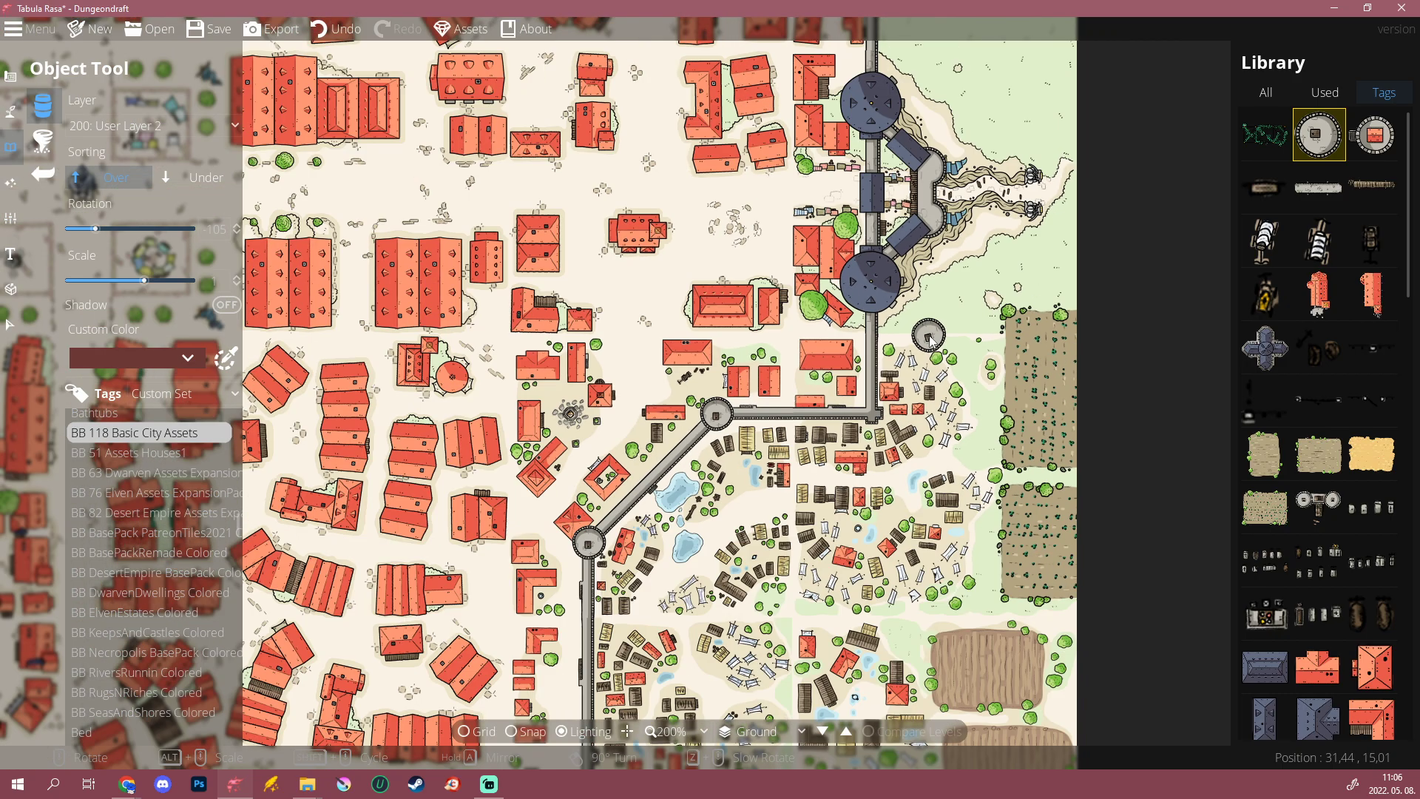
pyautogui.moveTo(956, 193); pyautogui.dragTo(848, 424)
pyautogui.scroll(1, 791, 344)
pyautogui.scroll(1, 796, 352)
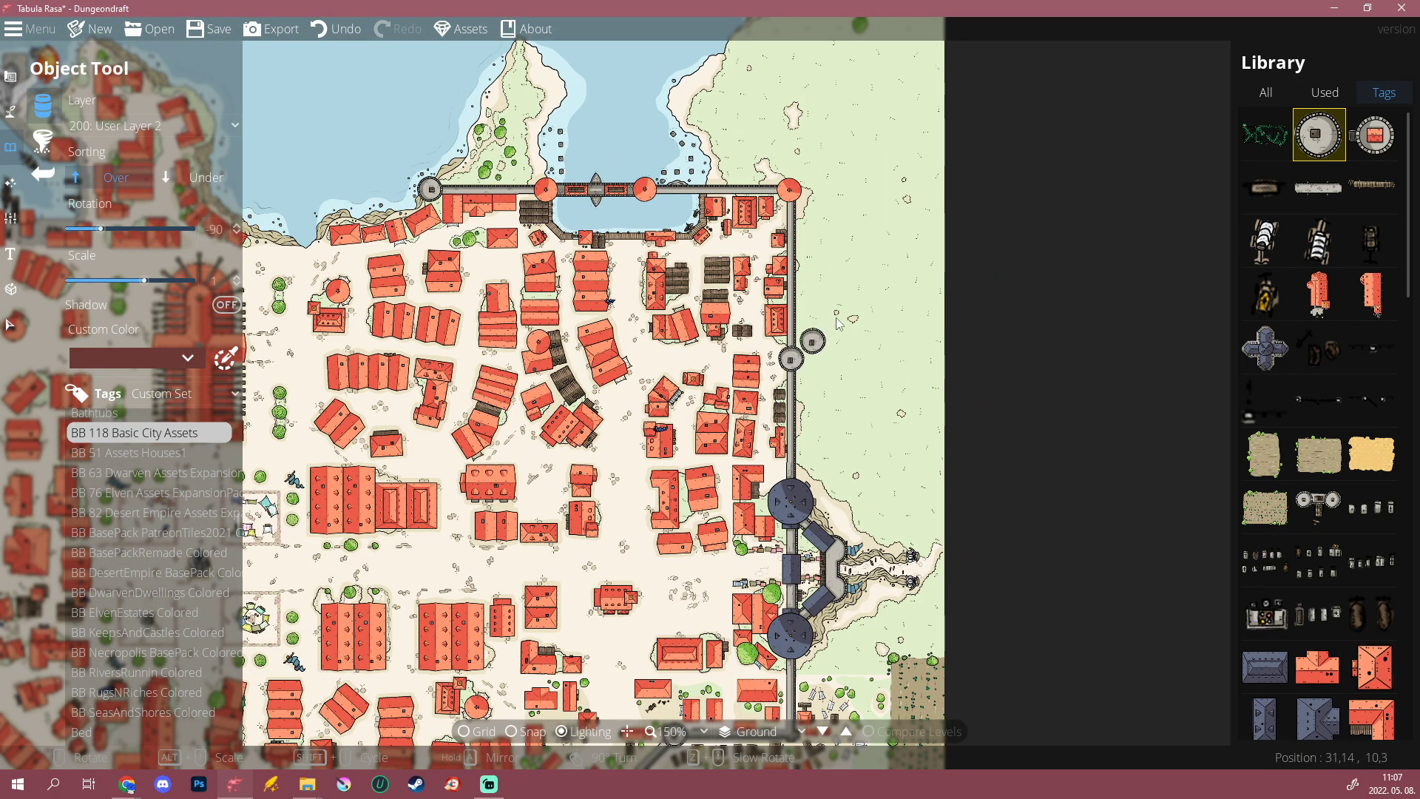
# Step: Place two large dark wooden-roofed buildings among the shanties outside the eastern wall, one rotated -90 and the other 15 degrees
pyautogui.scroll(-5, 821, 341)
pyautogui.scroll(1, 890, 195)
pyautogui.moveTo(880, 433); pyautogui.dragTo(887, 479)
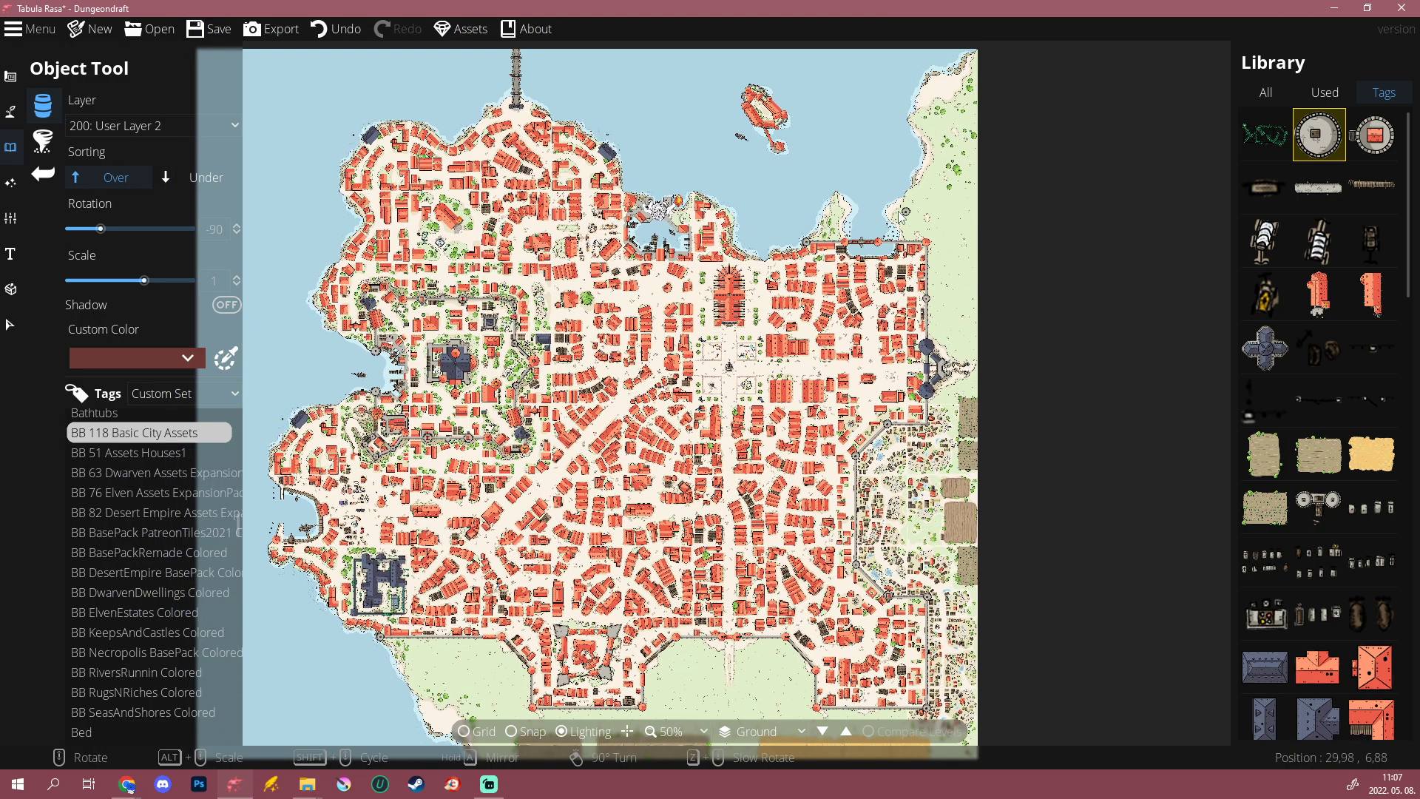
pyautogui.moveTo(718, 263); pyautogui.dragTo(589, 197)
pyautogui.scroll(-5, 1312, 423)
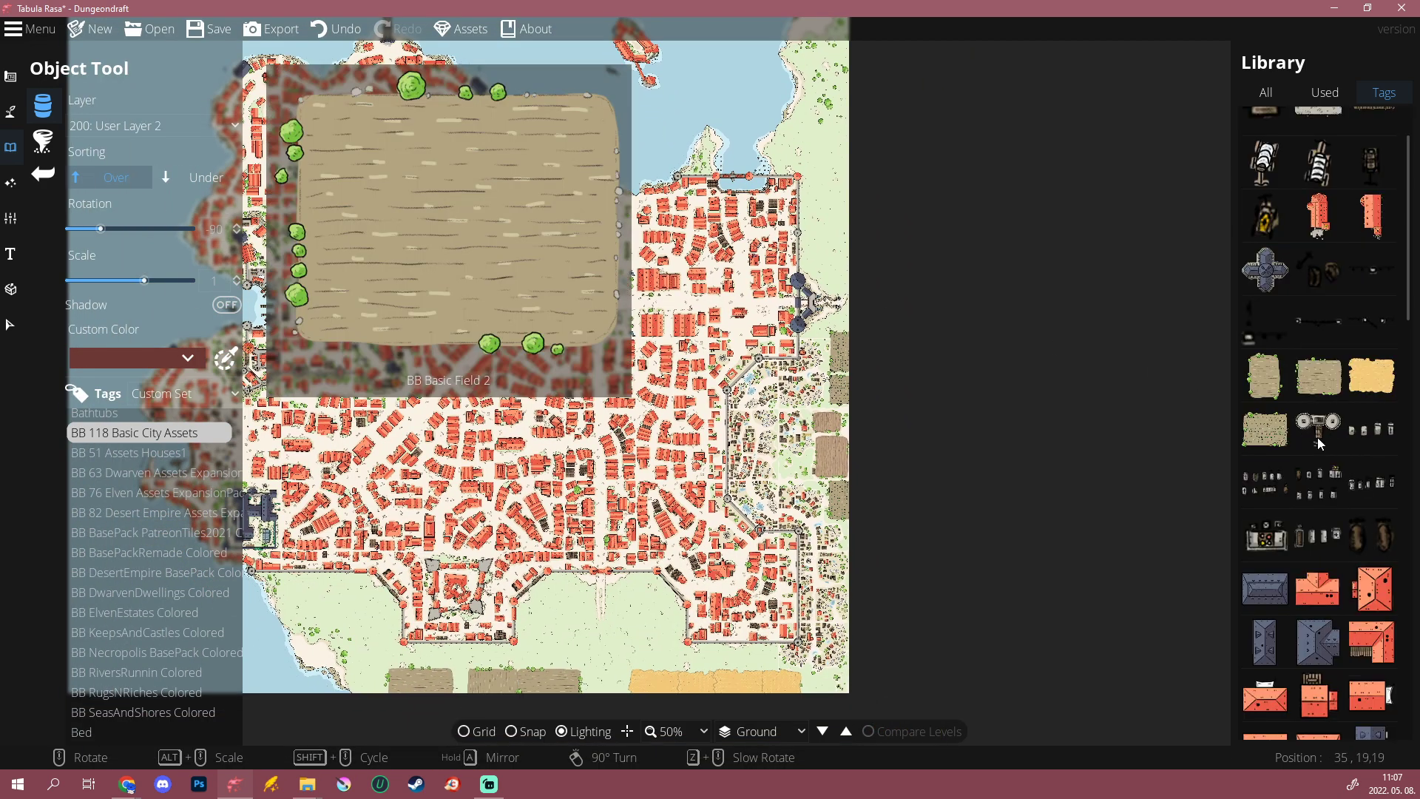
pyautogui.scroll(-6, 1325, 487)
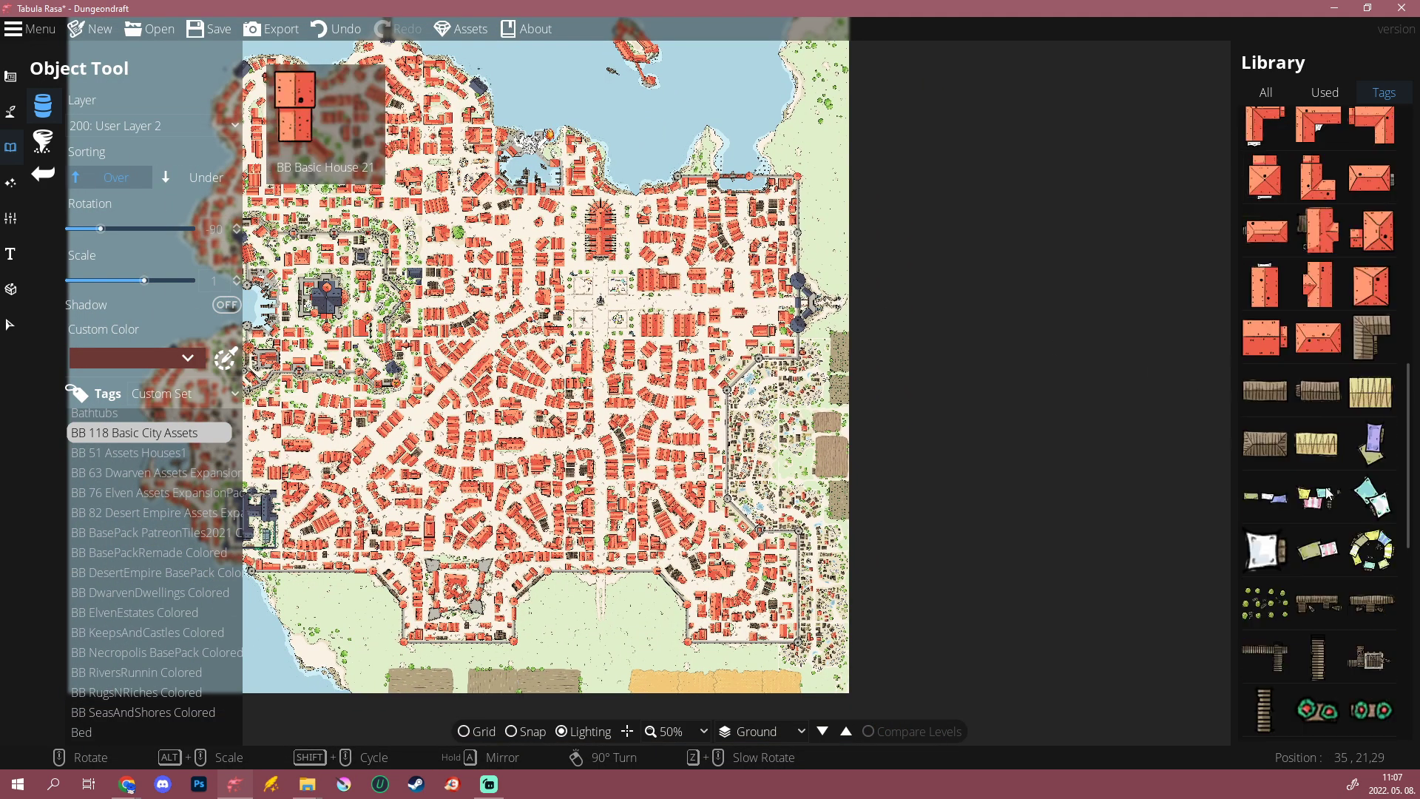
pyautogui.click(1265, 444)
pyautogui.scroll(4, 763, 462)
pyautogui.scroll(4, 764, 462)
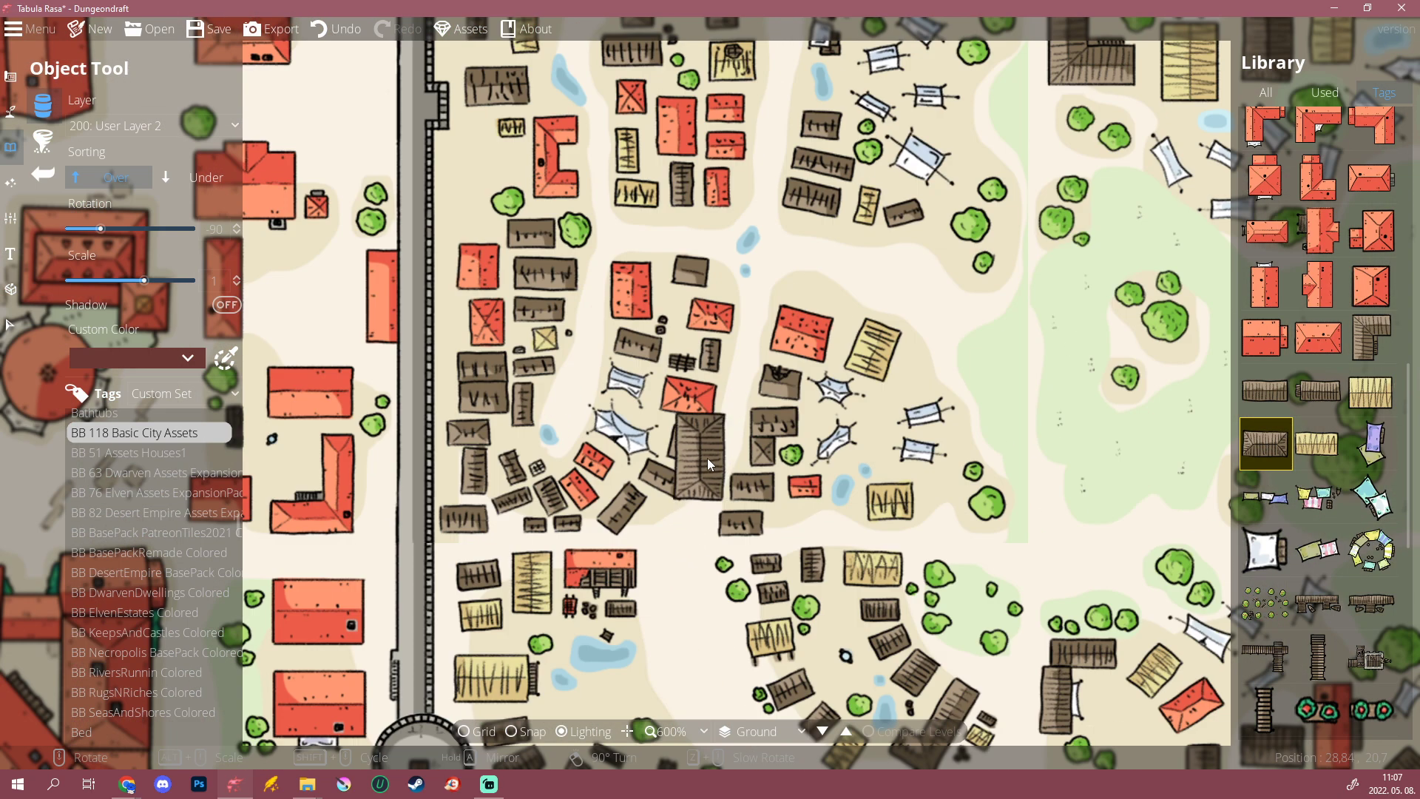
pyautogui.scroll(-7, 747, 509)
pyautogui.scroll(1, 748, 509)
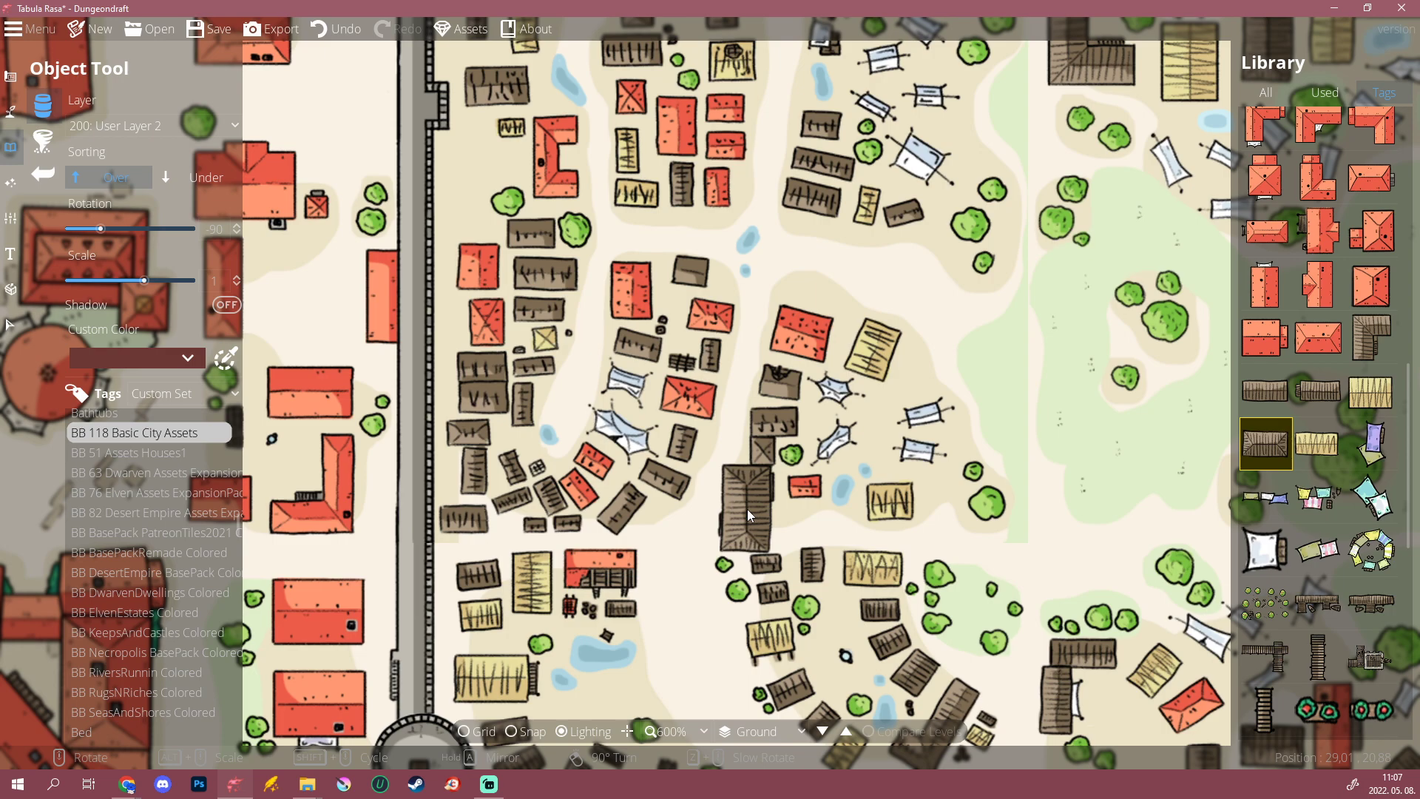
pyautogui.click(746, 508)
pyautogui.click(1269, 378)
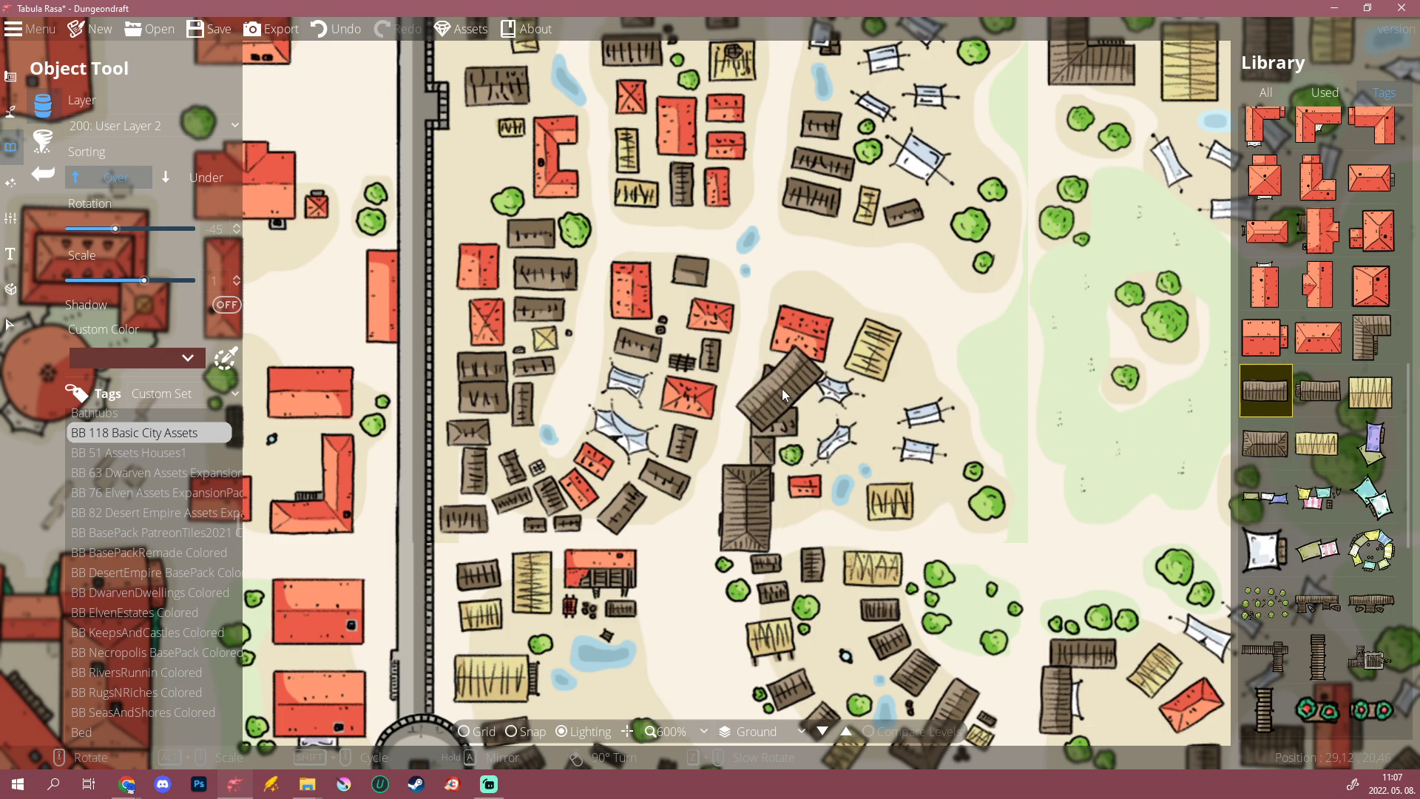
pyautogui.click(796, 383)
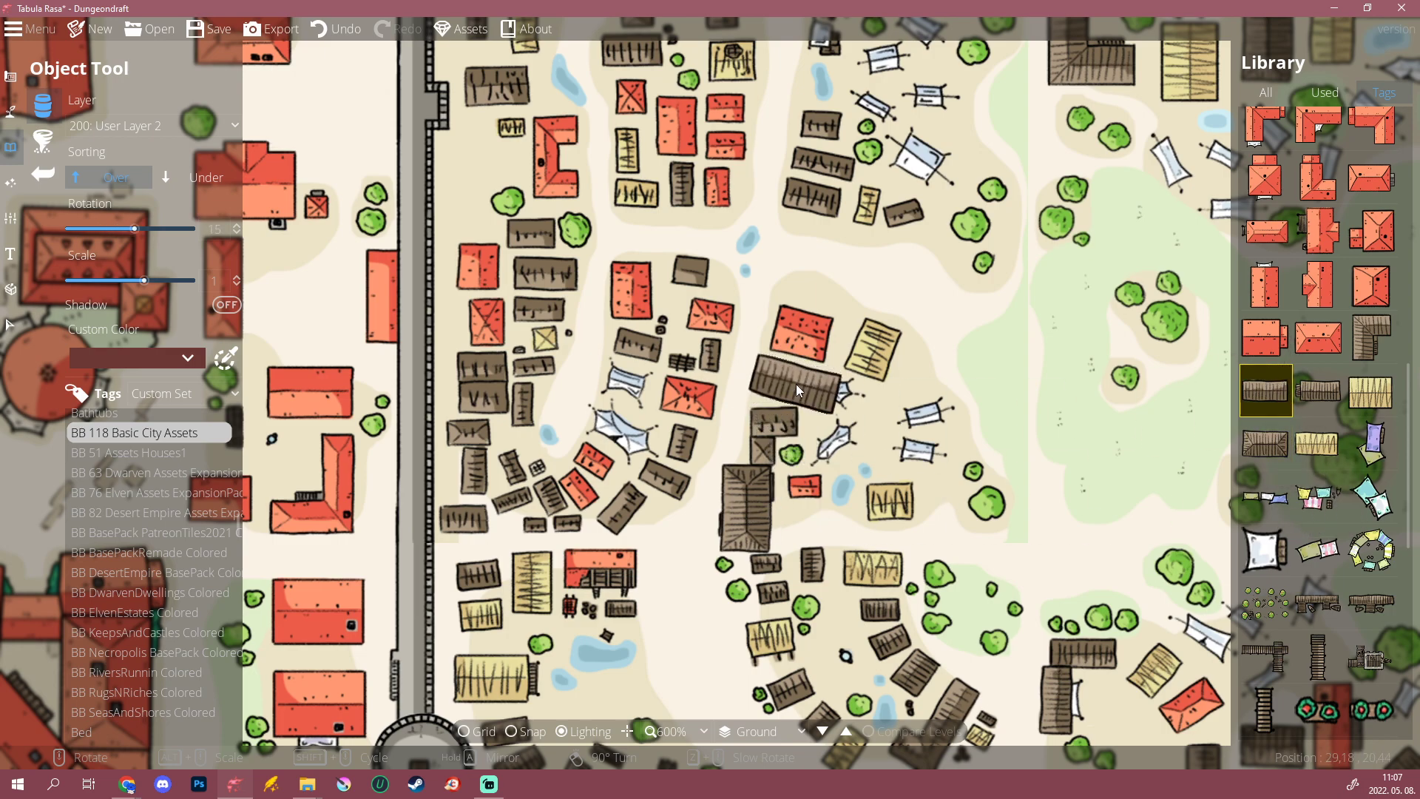
# Step: Place the wooden pier with small boats, rotated 105 degrees, on the northeastern shore outside the walls
pyautogui.scroll(-5, 1272, 495)
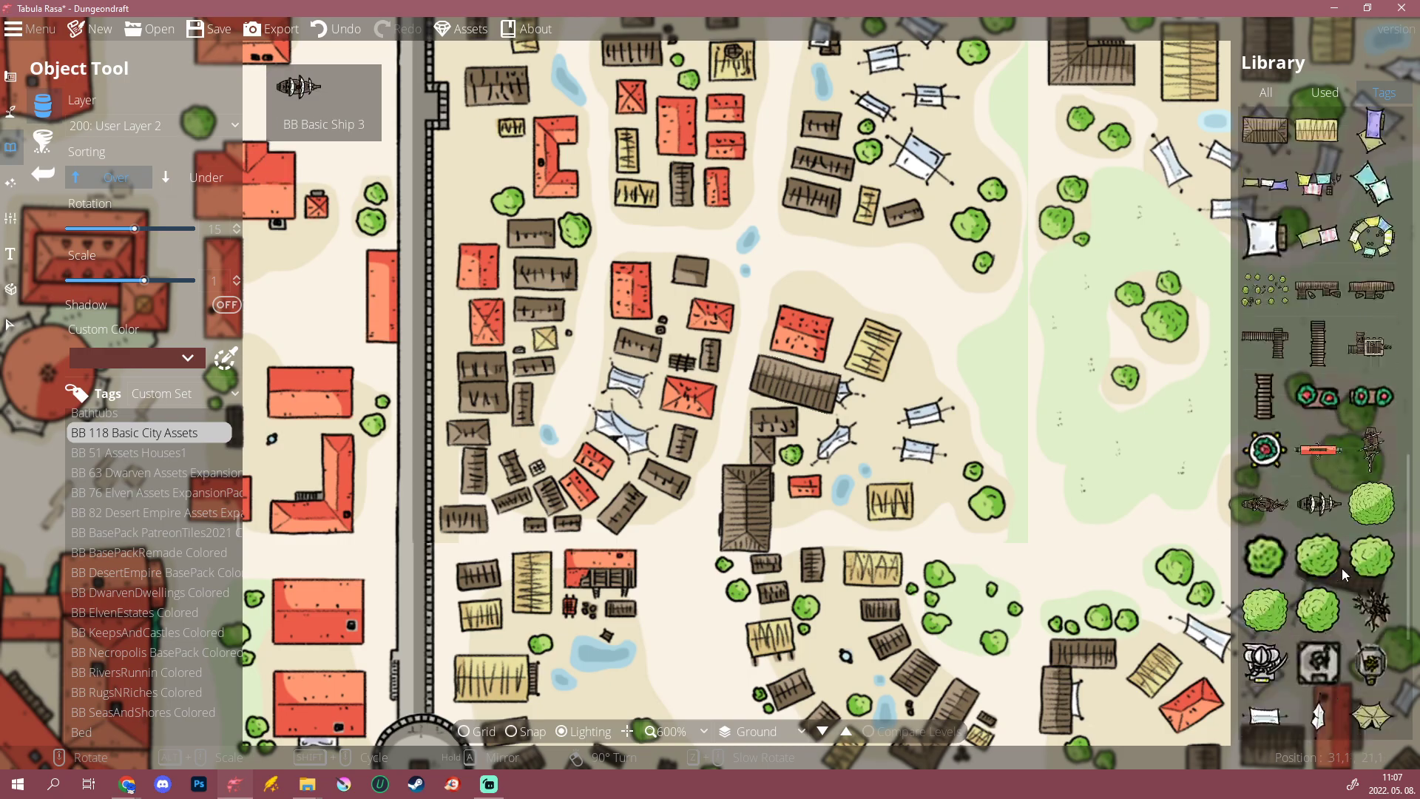
pyautogui.click(1319, 292)
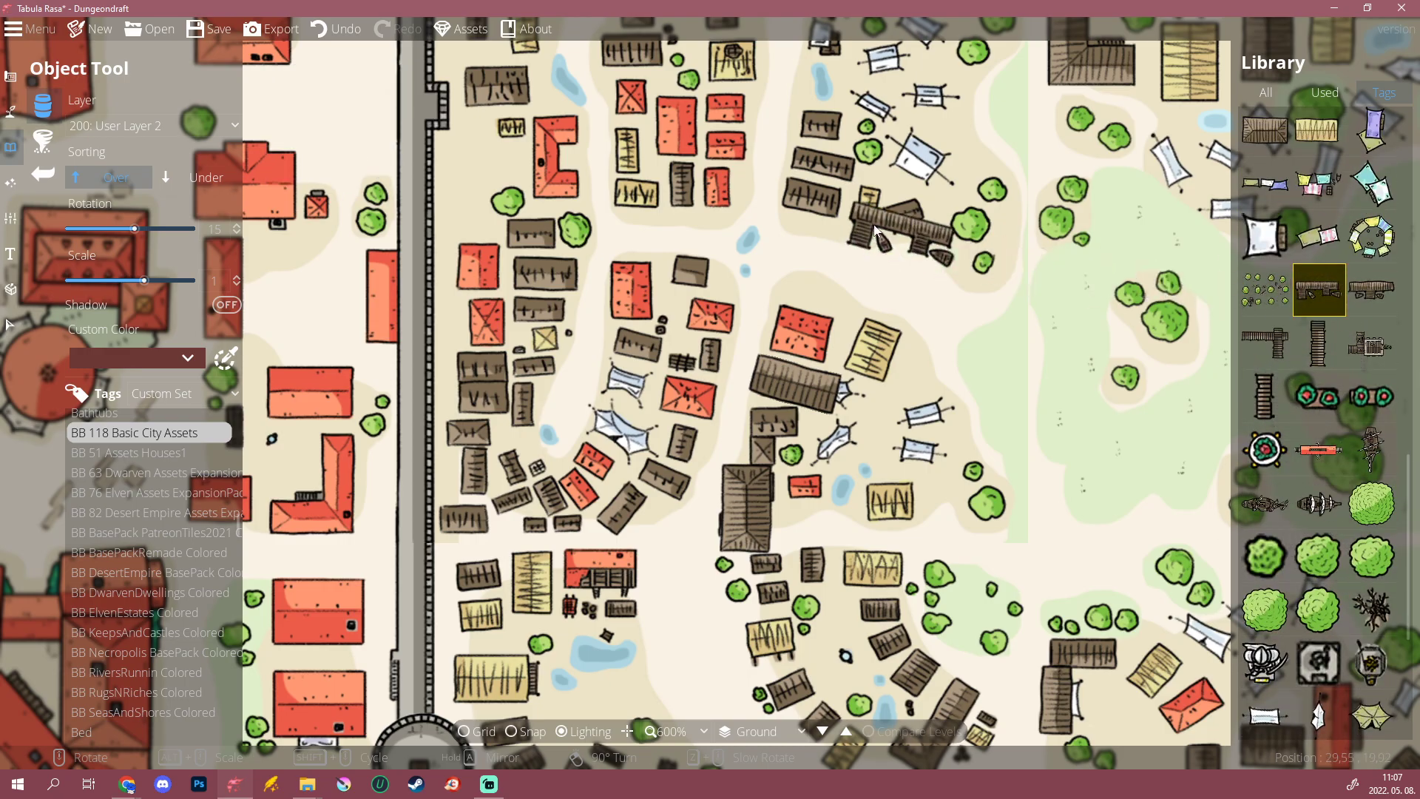
pyautogui.scroll(-5, 872, 200)
pyautogui.moveTo(821, 152); pyautogui.dragTo(669, 779)
pyautogui.moveTo(724, 145); pyautogui.dragTo(732, 326)
pyautogui.scroll(5, 734, 326)
pyautogui.scroll(5, 776, 326)
pyautogui.scroll(1, 888, 209)
pyautogui.click(884, 204)
# Step: Place a hip-roofed red house, rotated 120 degrees, at the edge of the beach inland from the pier
pyautogui.moveTo(1078, 278); pyautogui.dragTo(819, 471)
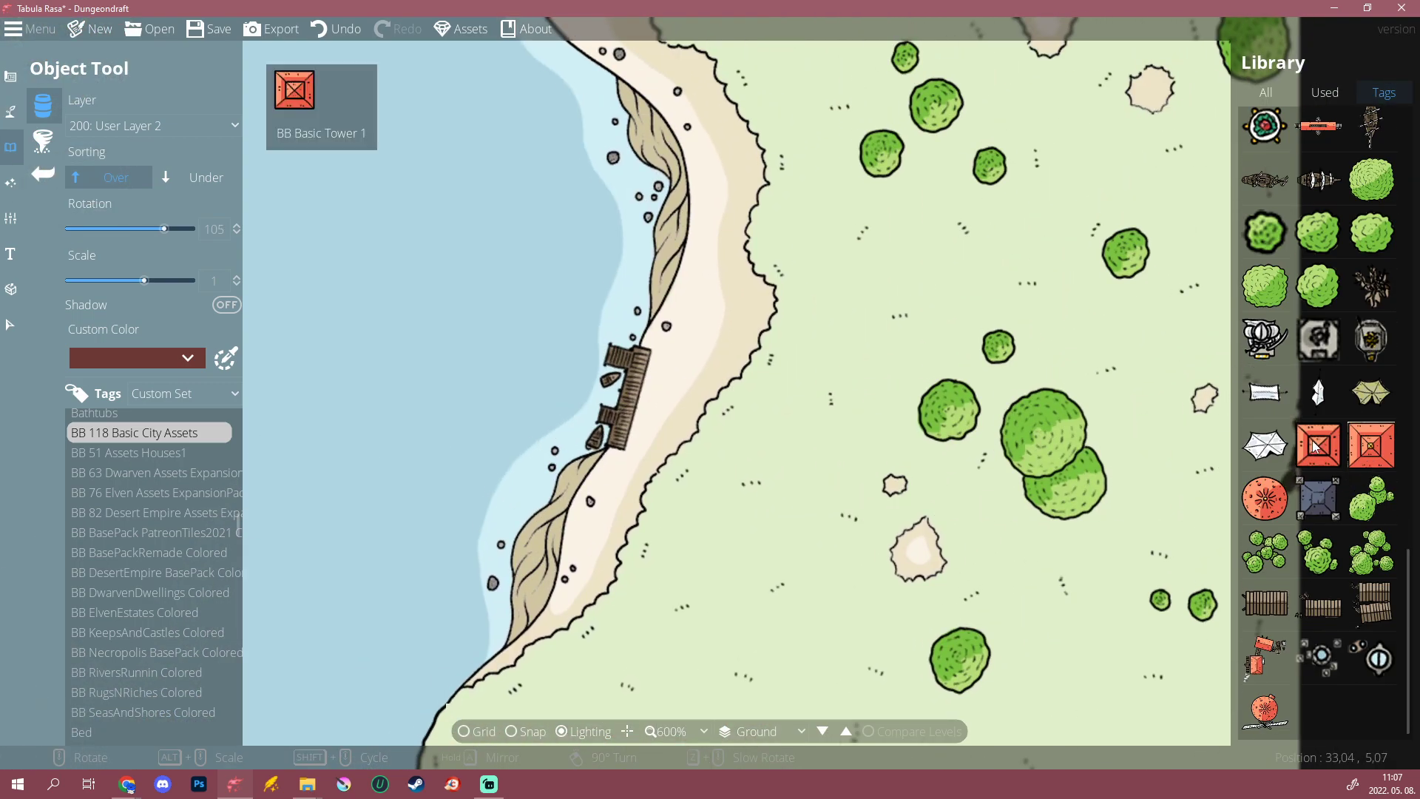
pyautogui.scroll(5, 1290, 443)
pyautogui.click(1266, 321)
pyautogui.scroll(1, 822, 282)
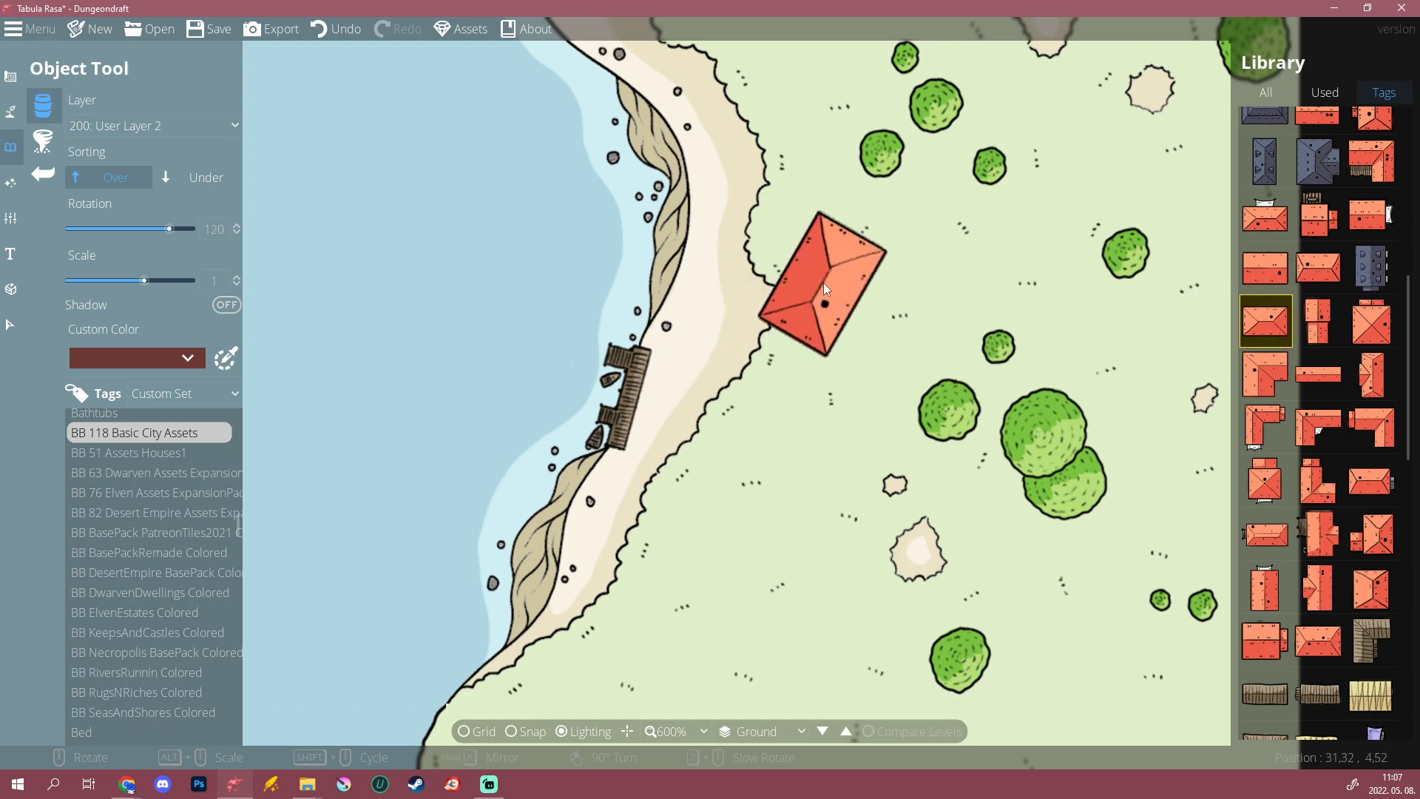
pyautogui.click(787, 284)
# Step: Add a gabled red house beside the hip-roofed one and a large blue-roofed building south of the pier, both rotated 30 degrees
pyautogui.click(1265, 267)
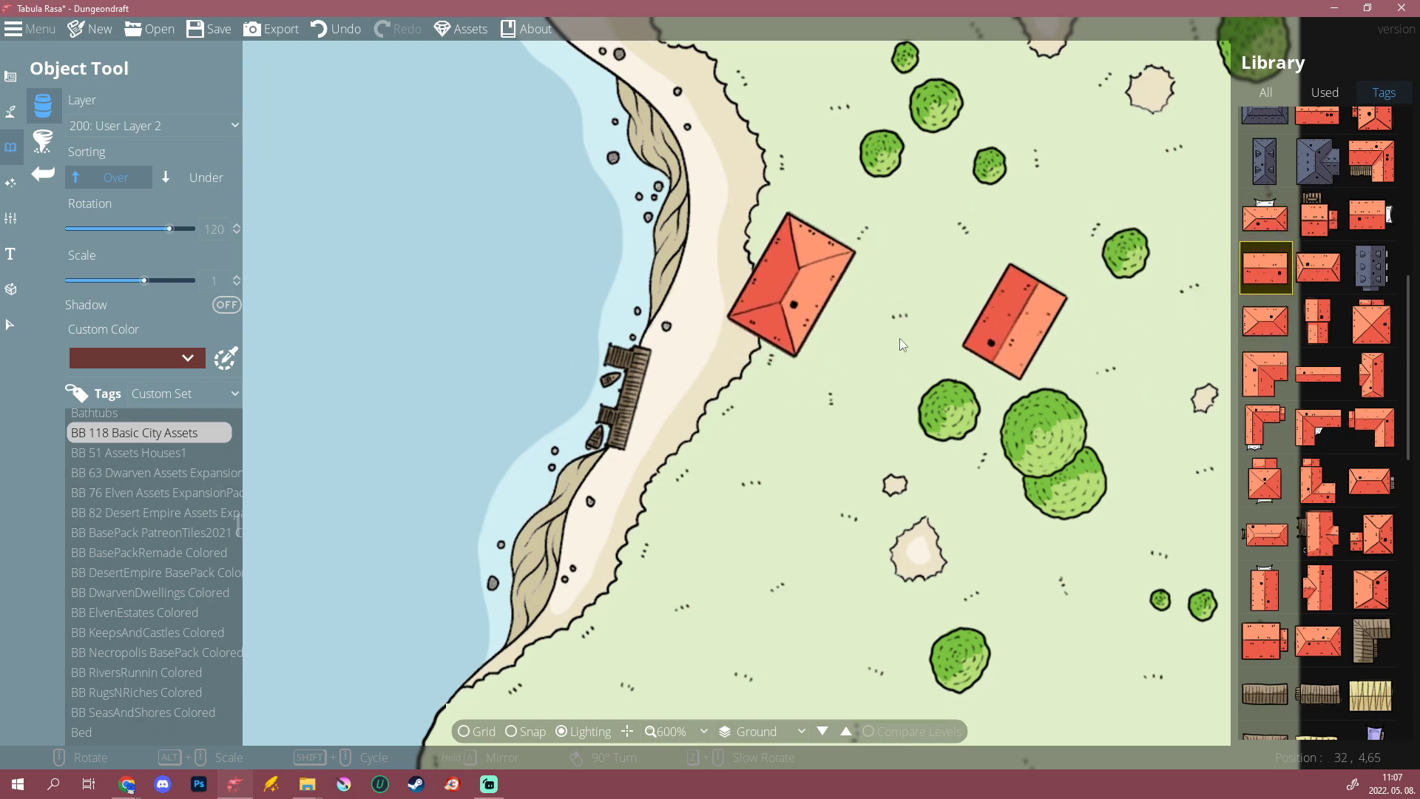
pyautogui.scroll(-5, 856, 331)
pyautogui.scroll(-1, 864, 355)
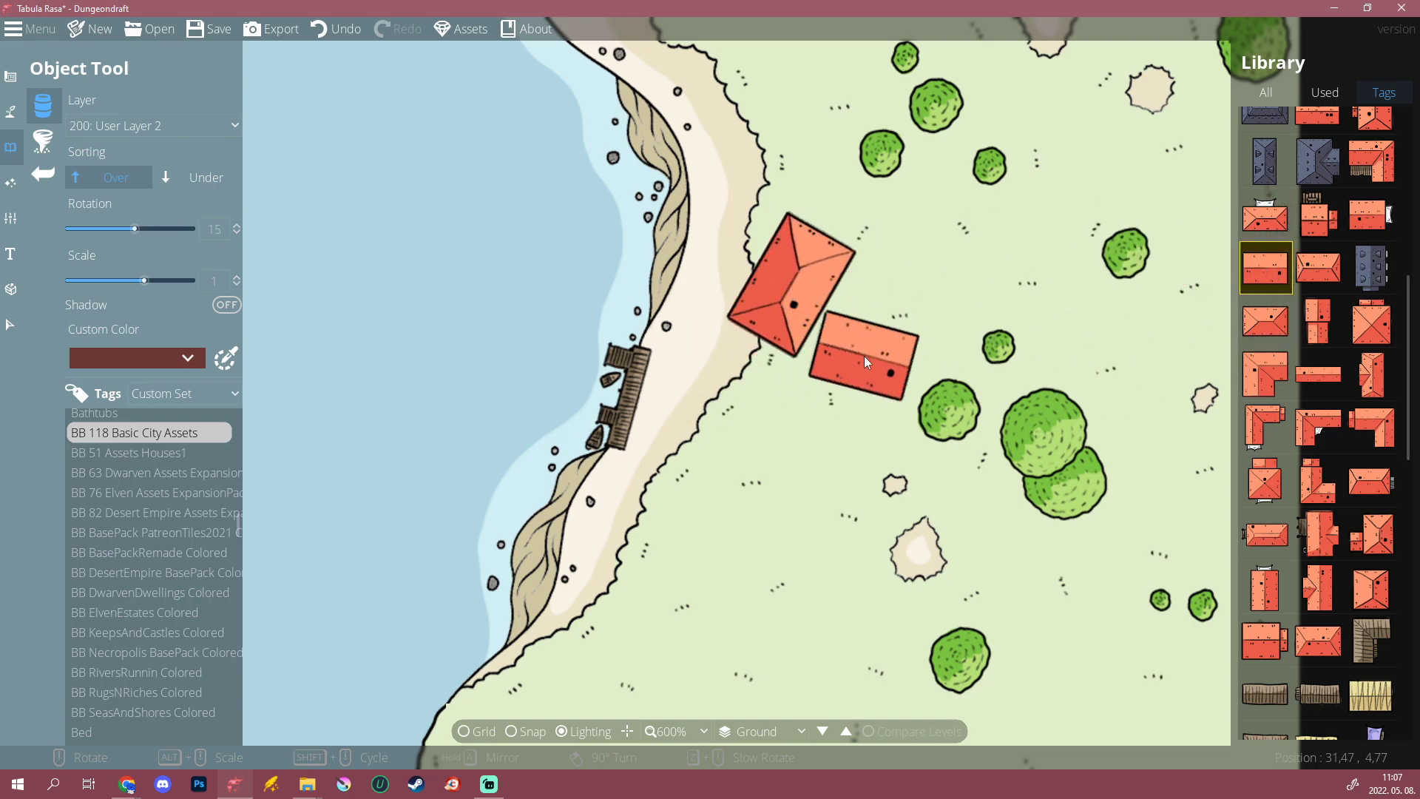
pyautogui.click(859, 359)
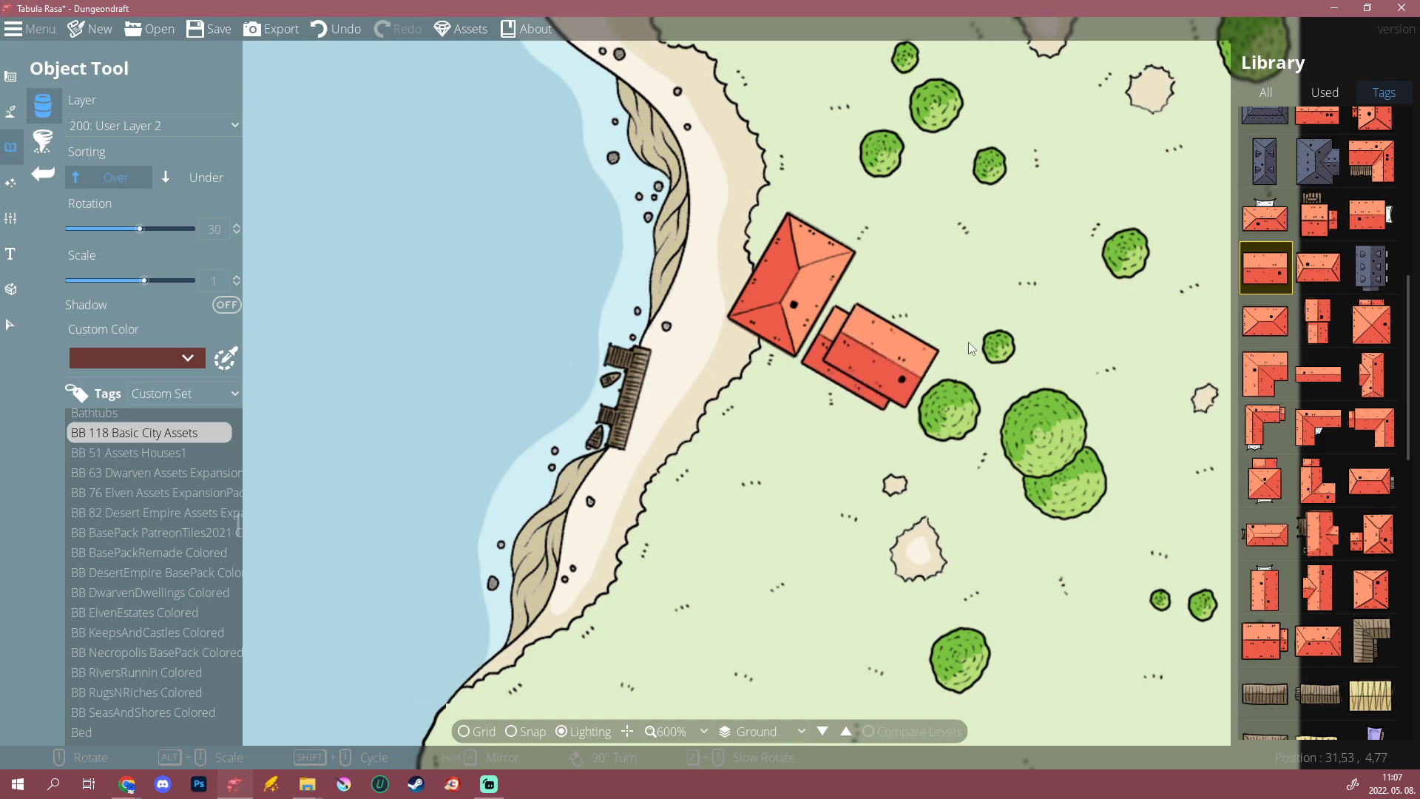
pyautogui.click(1372, 266)
pyautogui.click(657, 588)
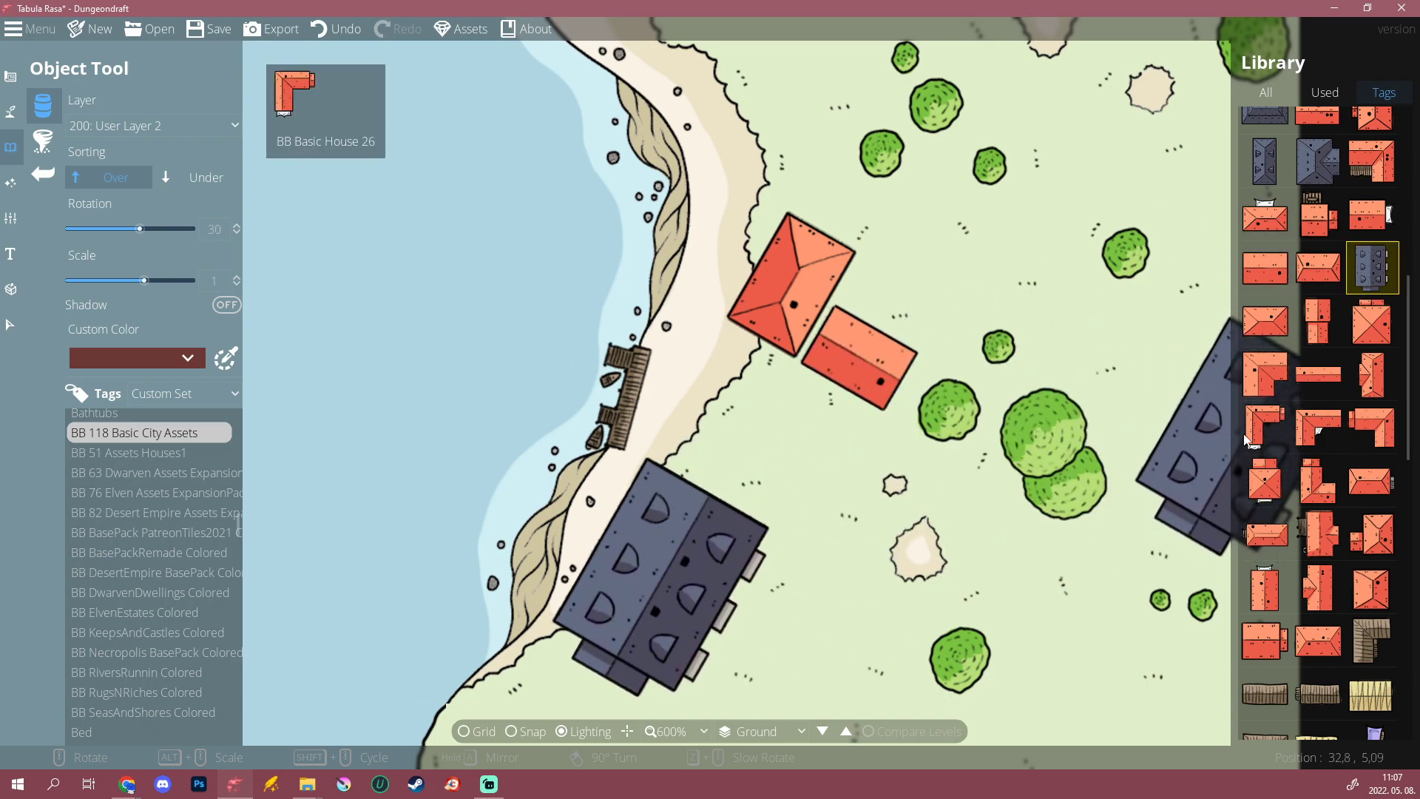
# Step: Place an L-shaped red house rotated -90 and a small red house rotated -150 just south of the large blue-roofed building
pyautogui.click(1266, 427)
pyautogui.scroll(-8, 795, 685)
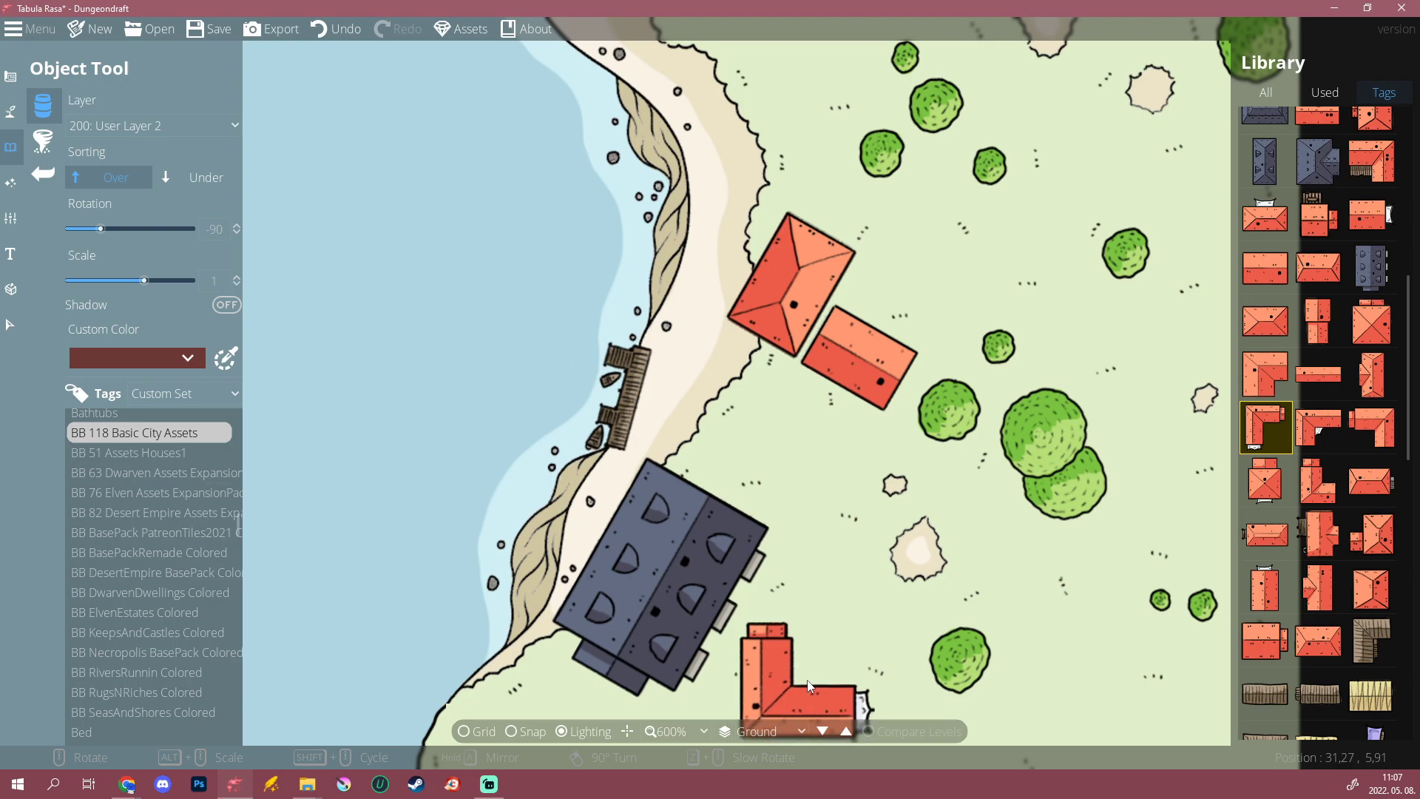
pyautogui.click(808, 681)
pyautogui.click(1318, 215)
pyautogui.moveTo(876, 614); pyautogui.dragTo(775, 479)
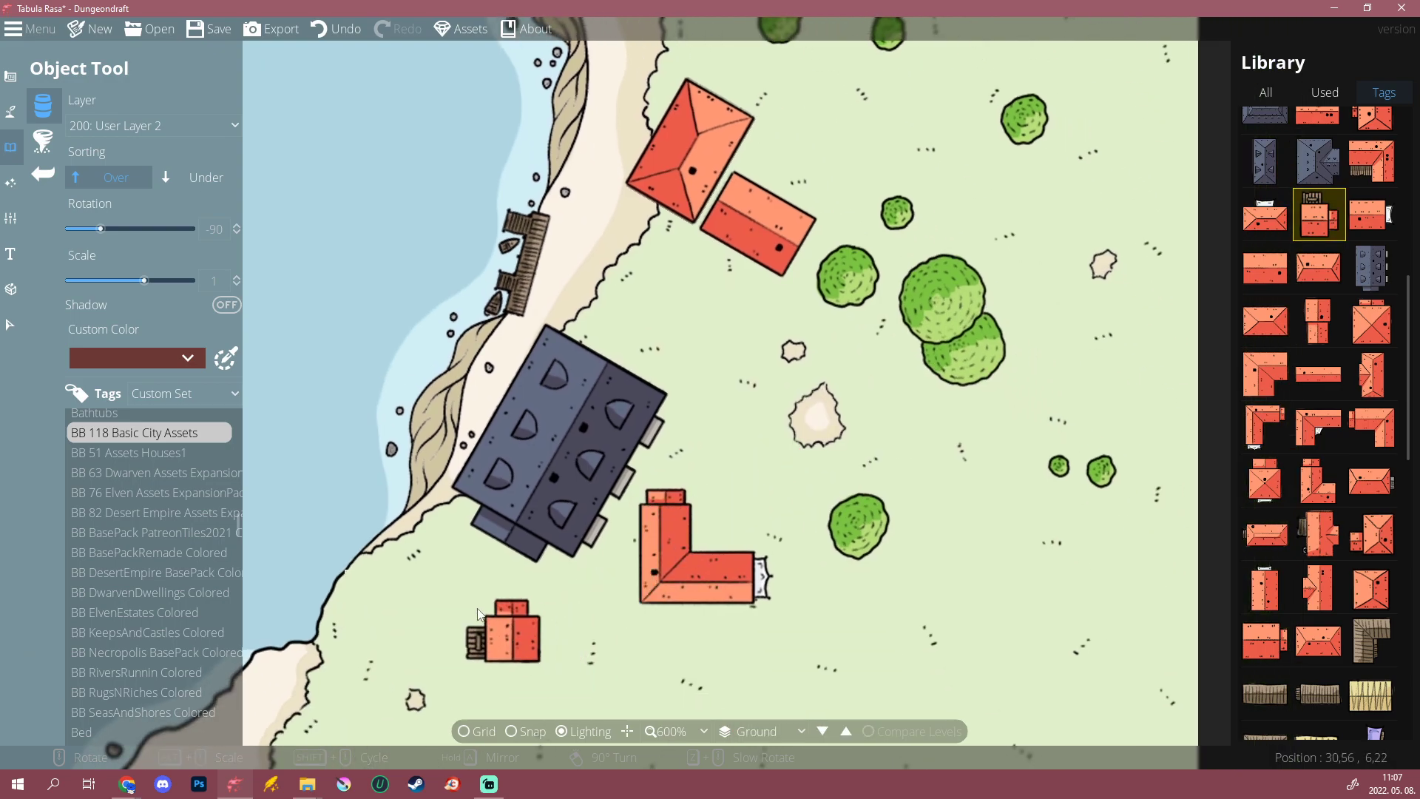
pyautogui.scroll(-5, 500, 630)
pyautogui.click(441, 582)
# Step: Place orchards between the large trees and the map's eastern edge, enlarging the scale to 1.3 and using rotation 135
pyautogui.scroll(-10, 1317, 444)
pyautogui.click(1266, 436)
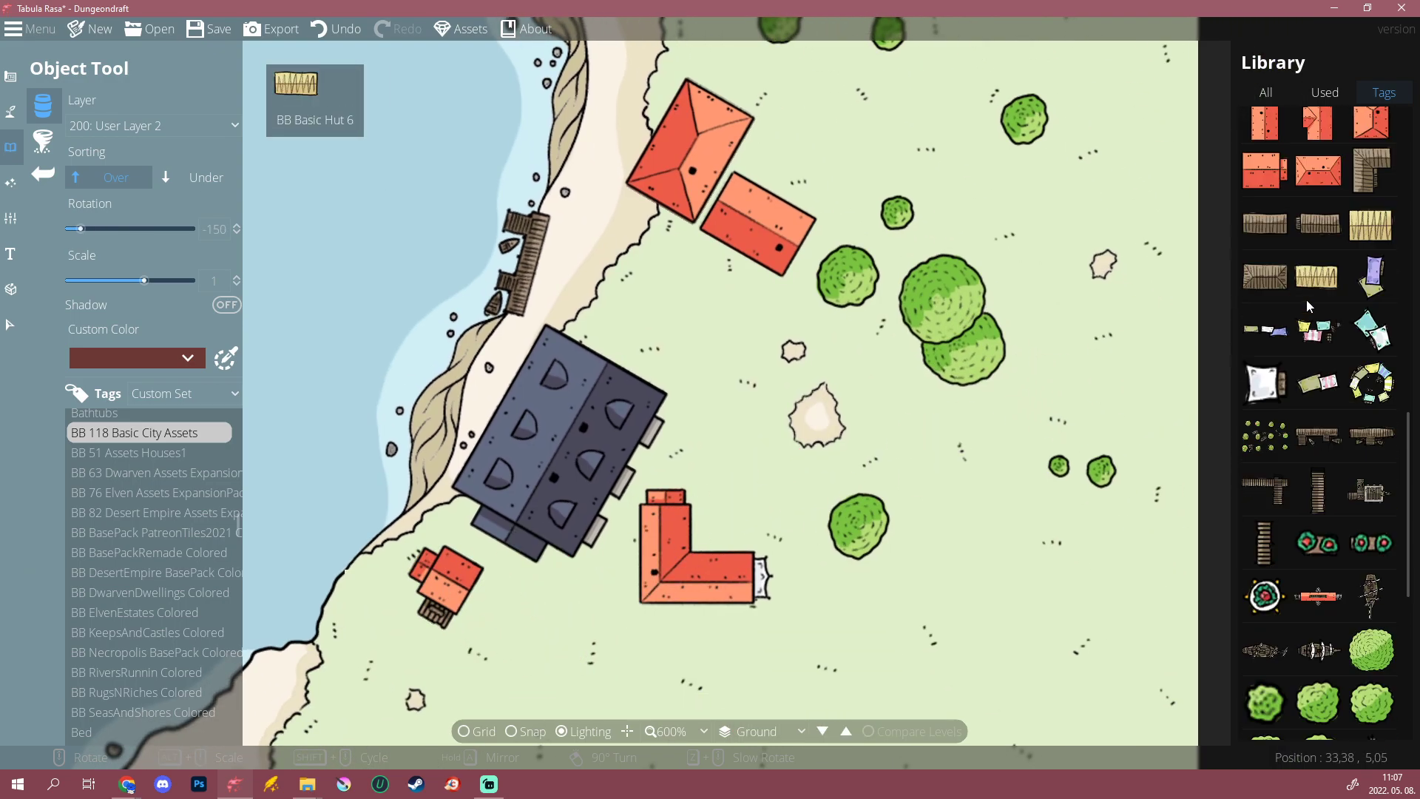
pyautogui.moveTo(1048, 223); pyautogui.dragTo(866, 438)
pyautogui.scroll(3, 899, 438)
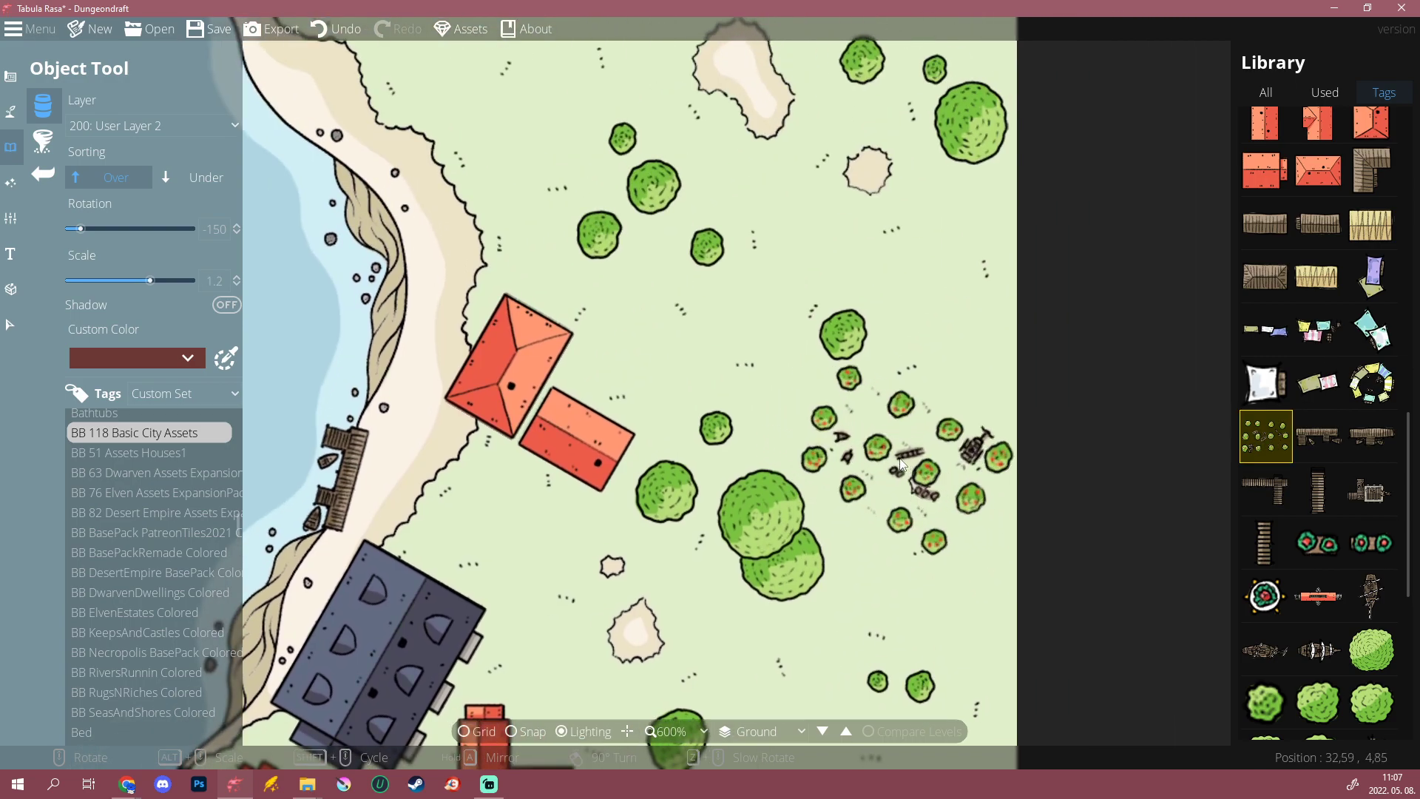
pyautogui.click(904, 481)
pyautogui.scroll(-5, 904, 481)
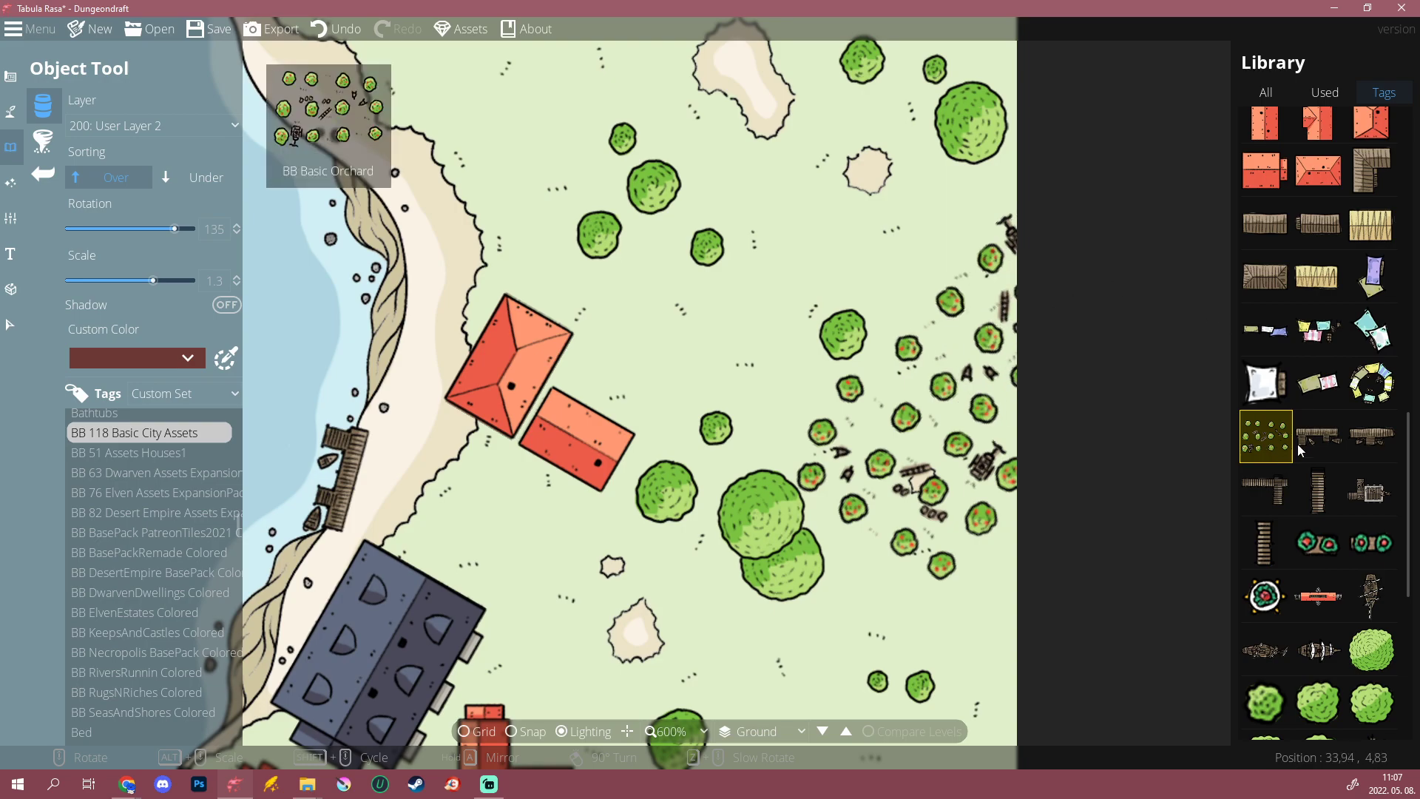
# Step: Place a pair of round flower beds, rotated 135, beside the large overlapping trees east of the settlement
pyautogui.click(1373, 549)
pyautogui.moveTo(664, 537); pyautogui.dragTo(660, 352)
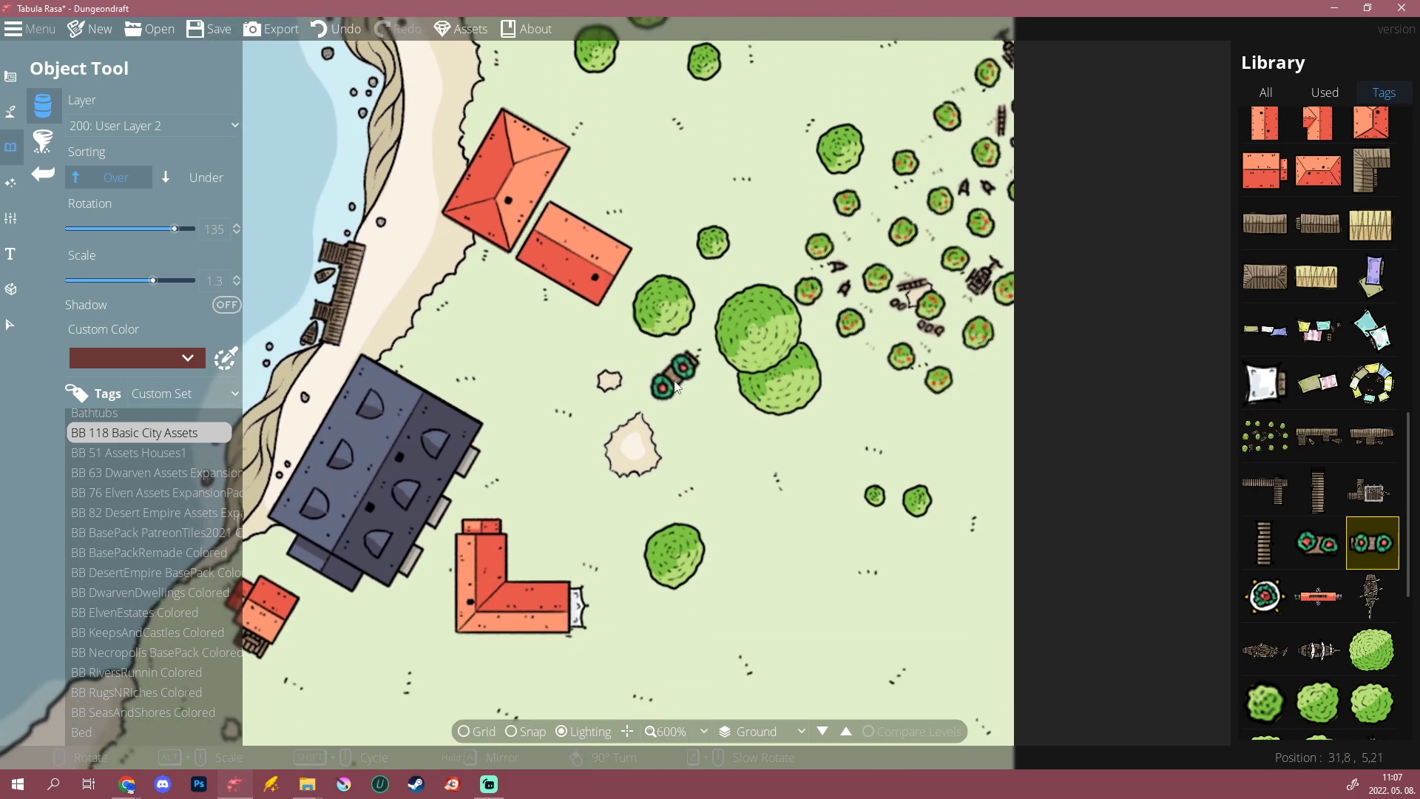
pyautogui.click(700, 370)
pyautogui.click(1319, 542)
pyautogui.scroll(-10, 734, 422)
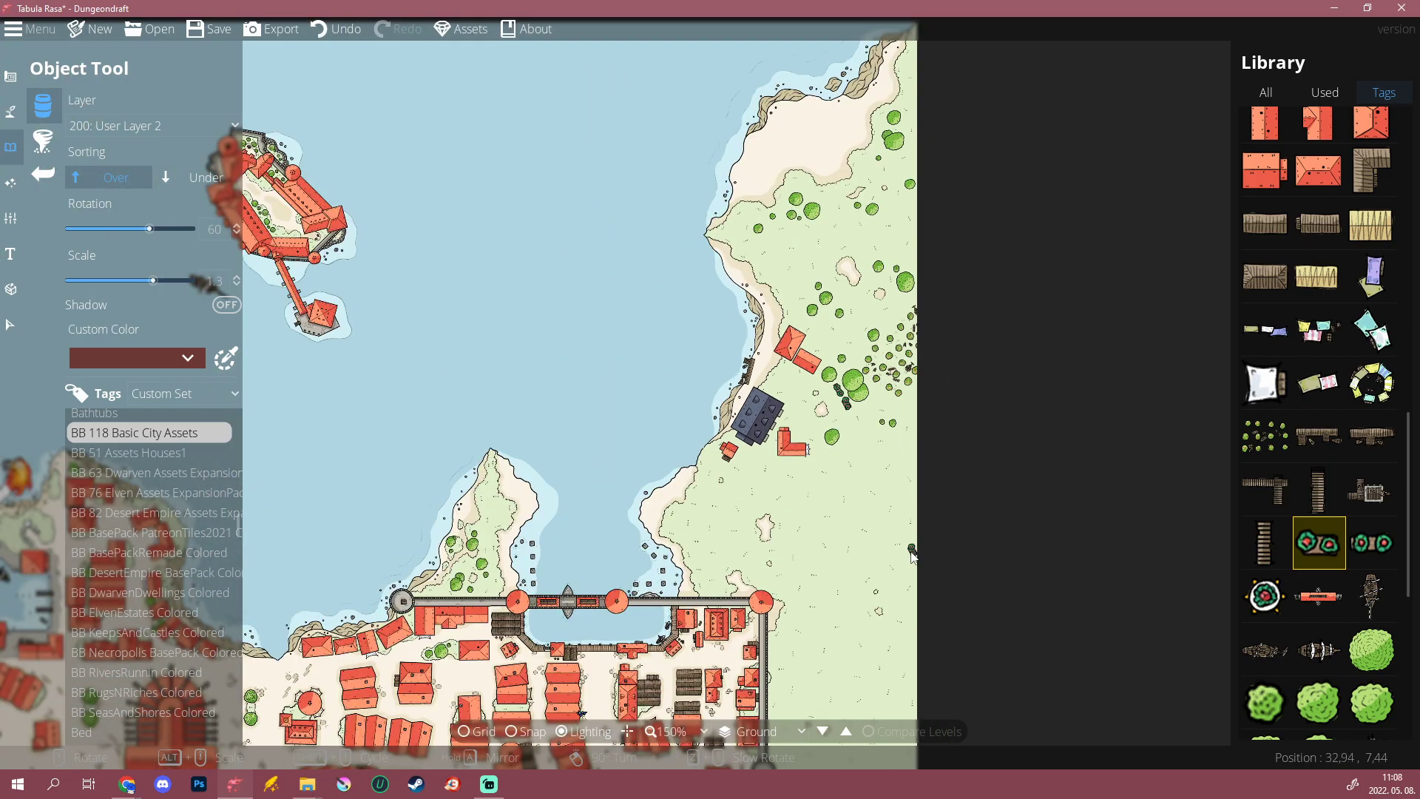
pyautogui.scroll(-5, 624, 193)
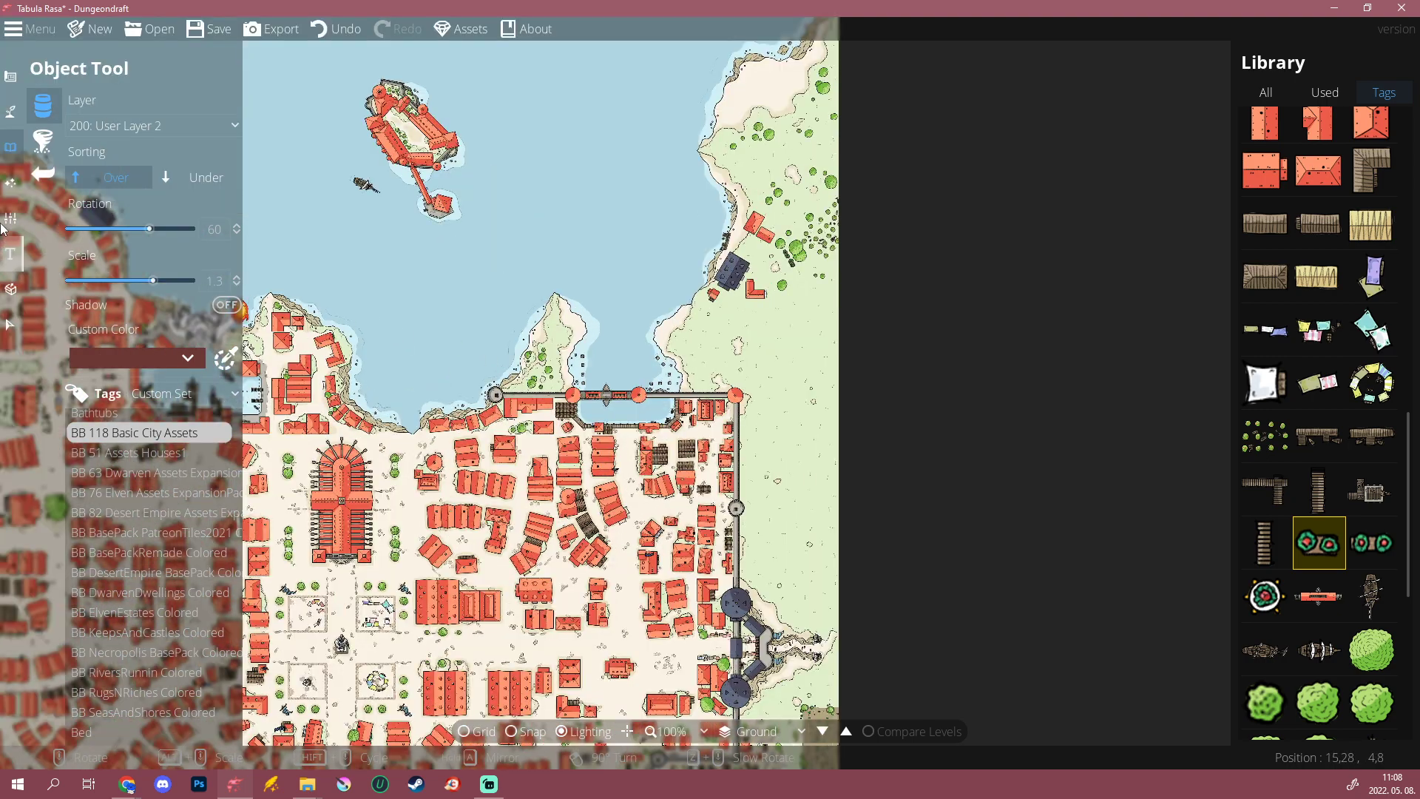
# Step: Choose the dirt road path, set both its in and out transitions to Fade, and undo the test road across the water
pyautogui.moveTo(11, 111)
pyautogui.click(71, 212)
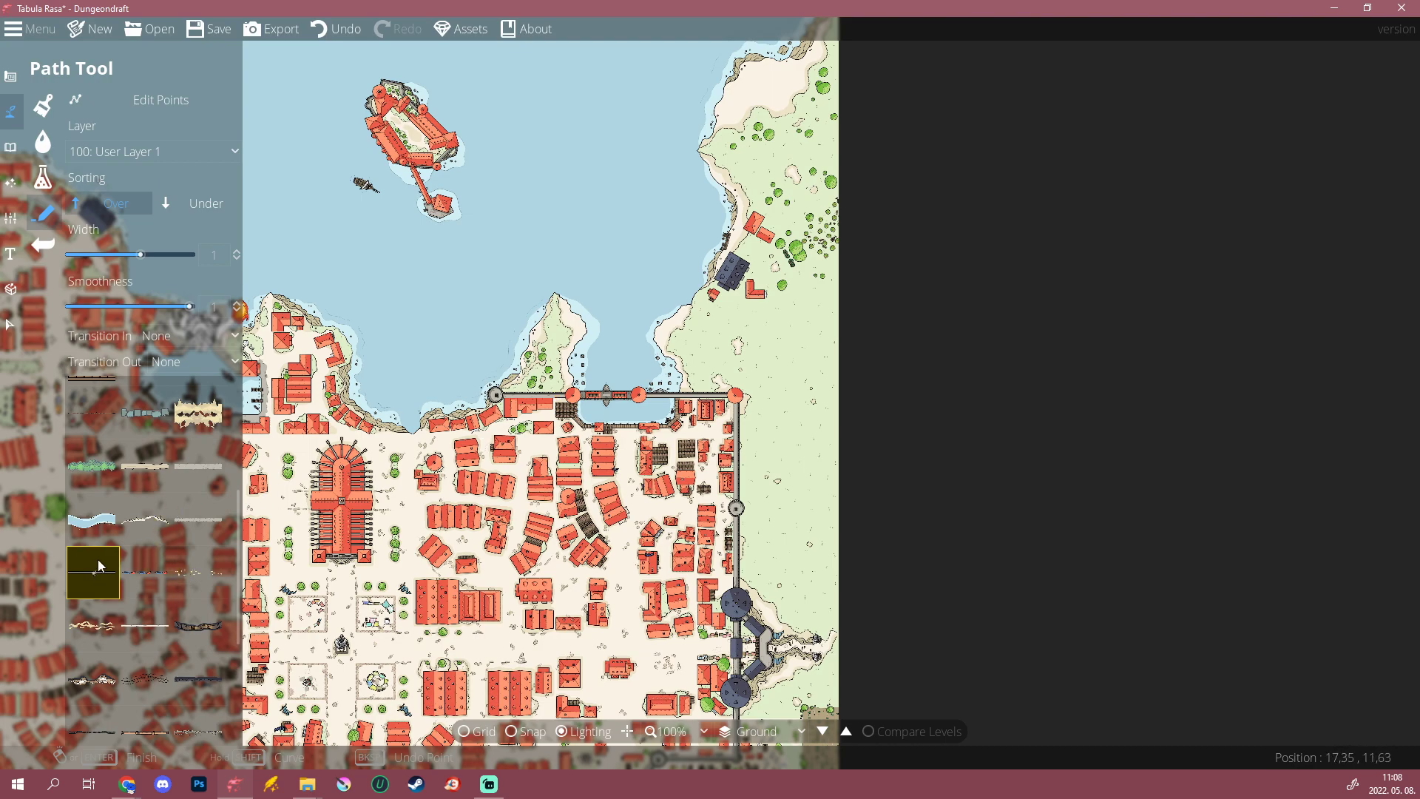
pyautogui.scroll(-3, 99, 566)
pyautogui.click(147, 611)
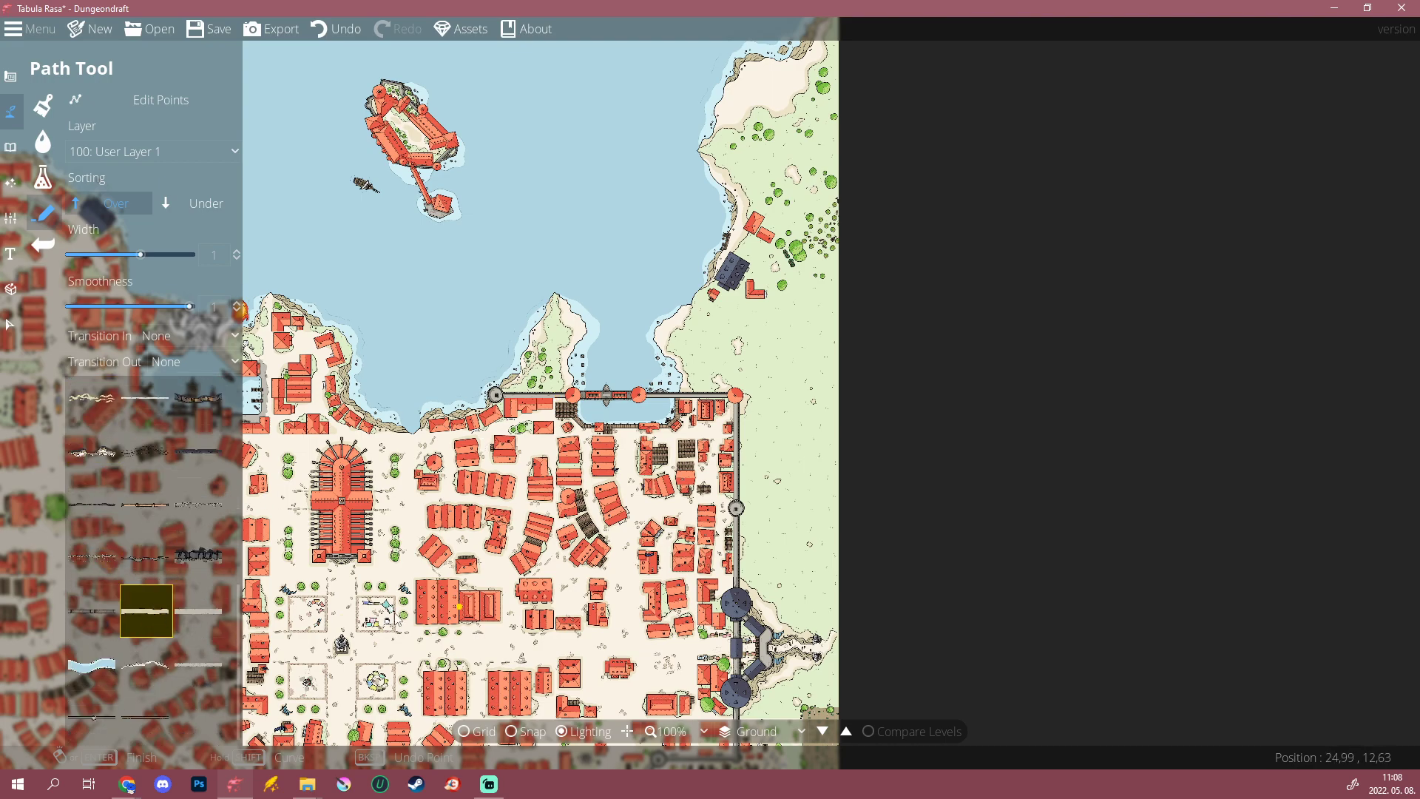
pyautogui.scroll(1, 772, 395)
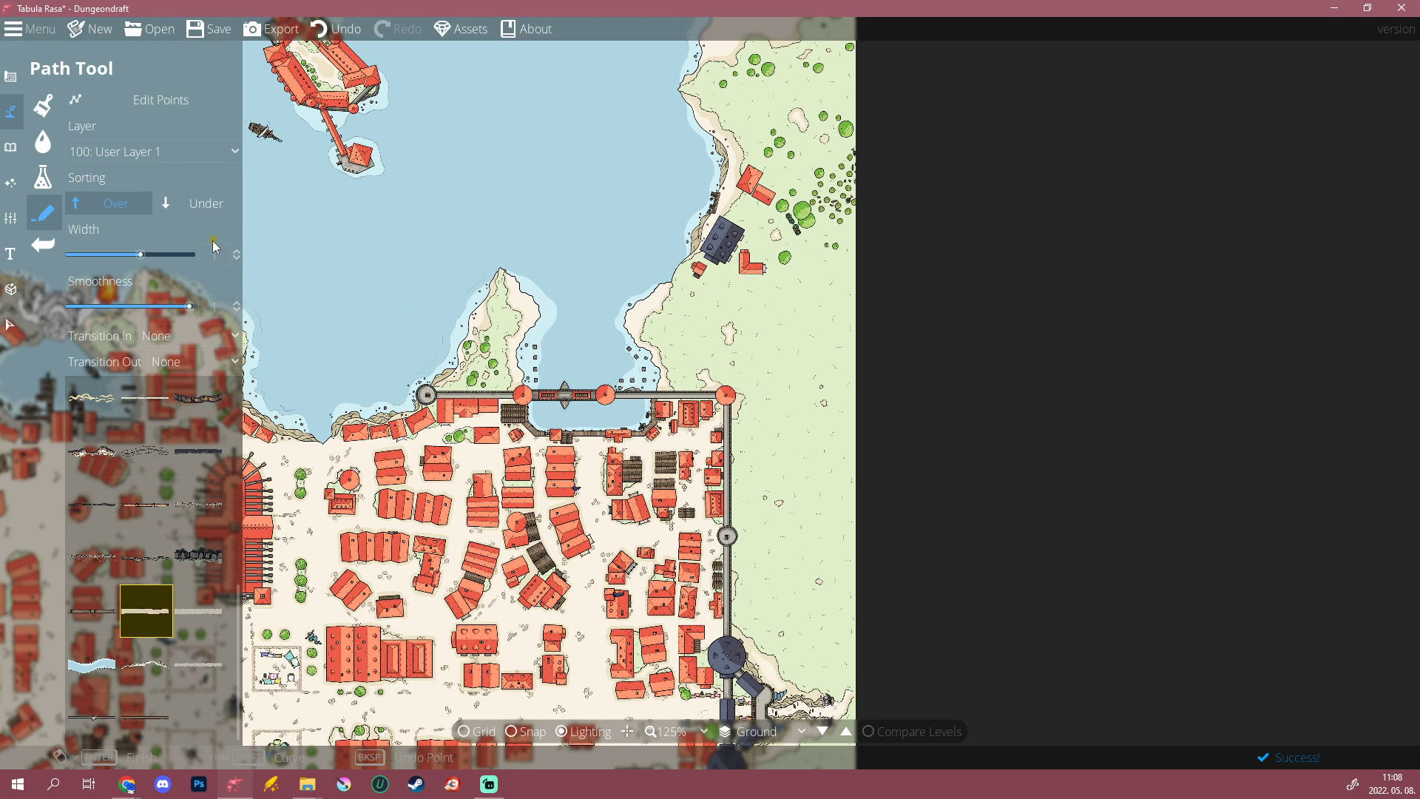
pyautogui.click(186, 341)
pyautogui.click(181, 379)
pyautogui.click(189, 362)
pyautogui.click(191, 405)
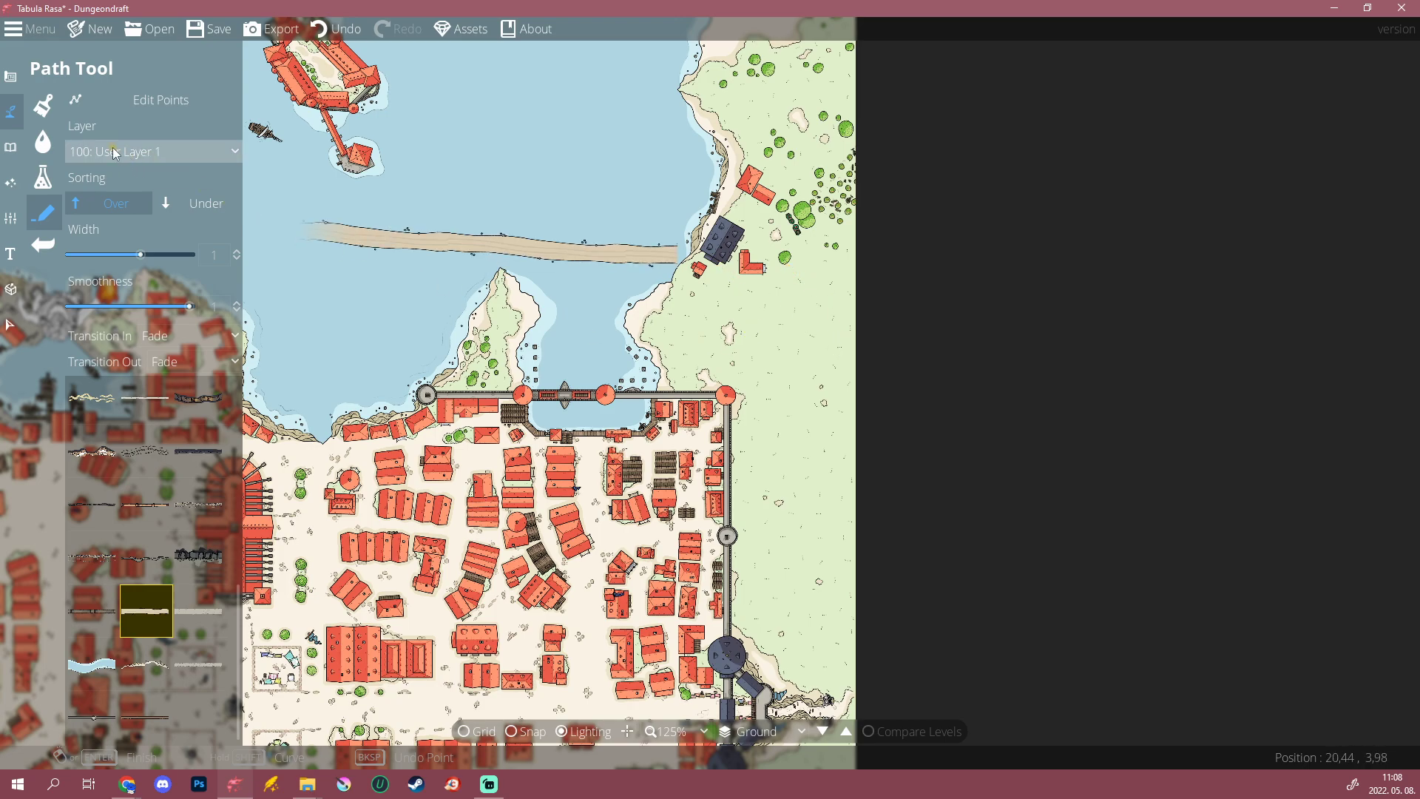
pyautogui.click(337, 28)
# Step: Draw a curving dirt road on User Layer 2 from the shoreline settlement south, outside the eastern wall, to the eastern gate
pyautogui.click(215, 152)
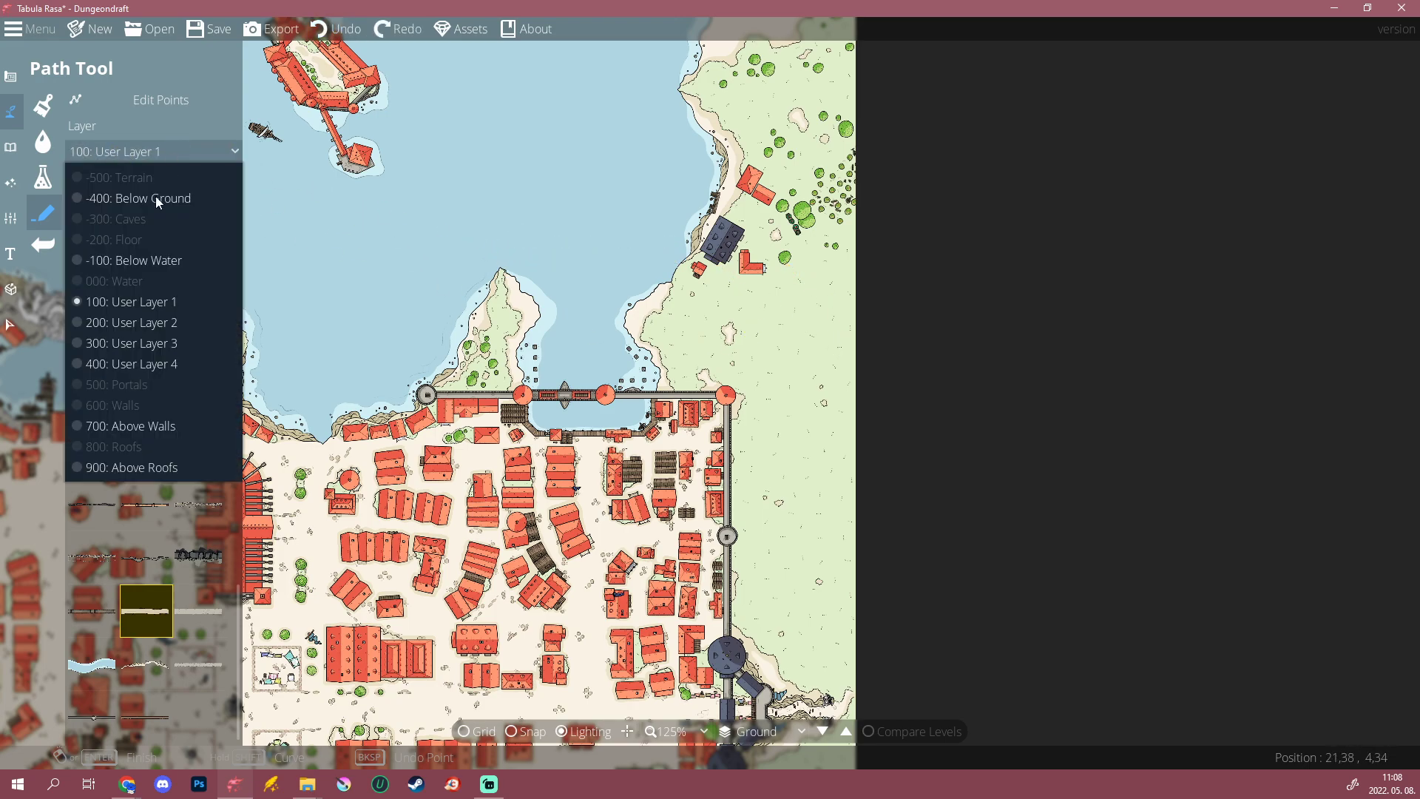
pyautogui.click(134, 322)
pyautogui.click(753, 213)
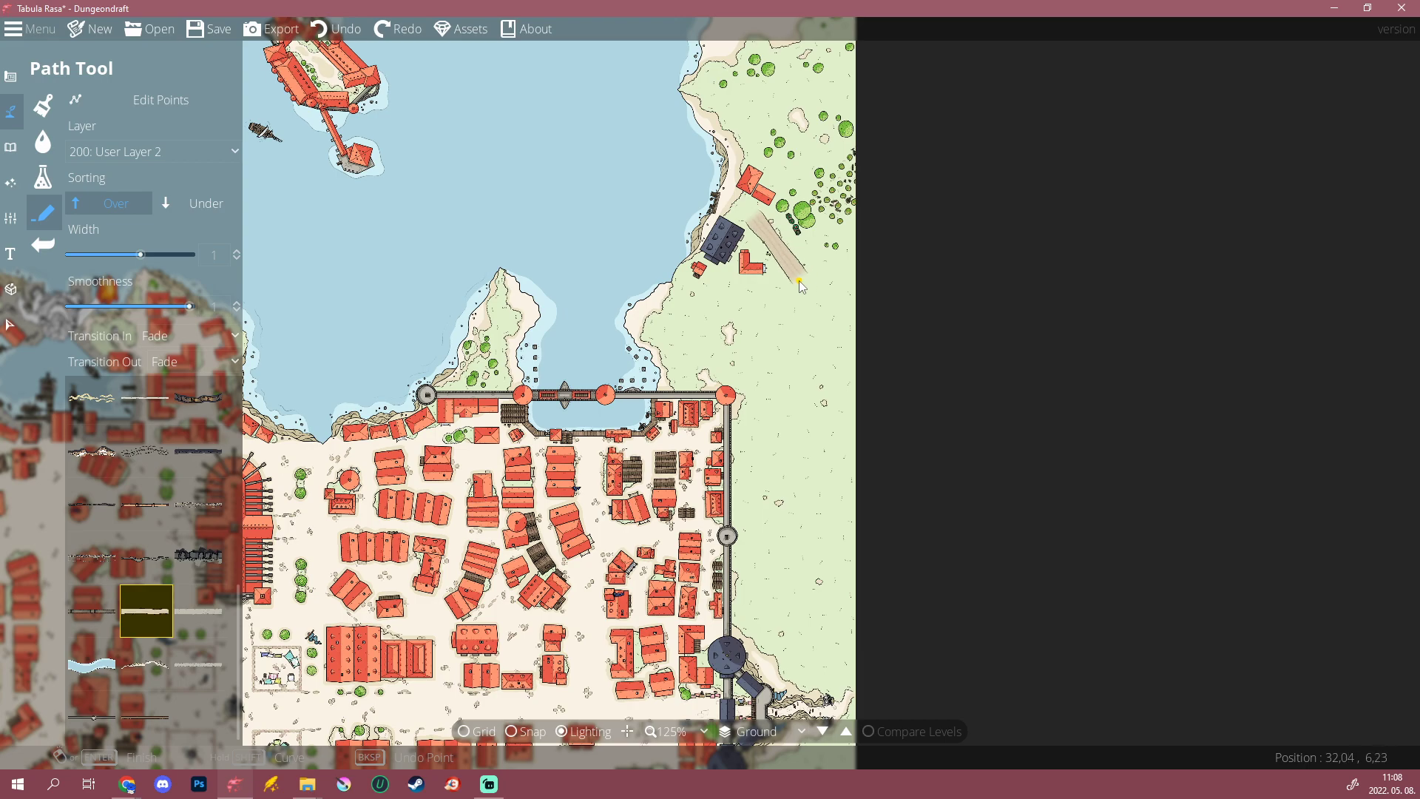
pyautogui.moveTo(812, 333); pyautogui.dragTo(821, 564)
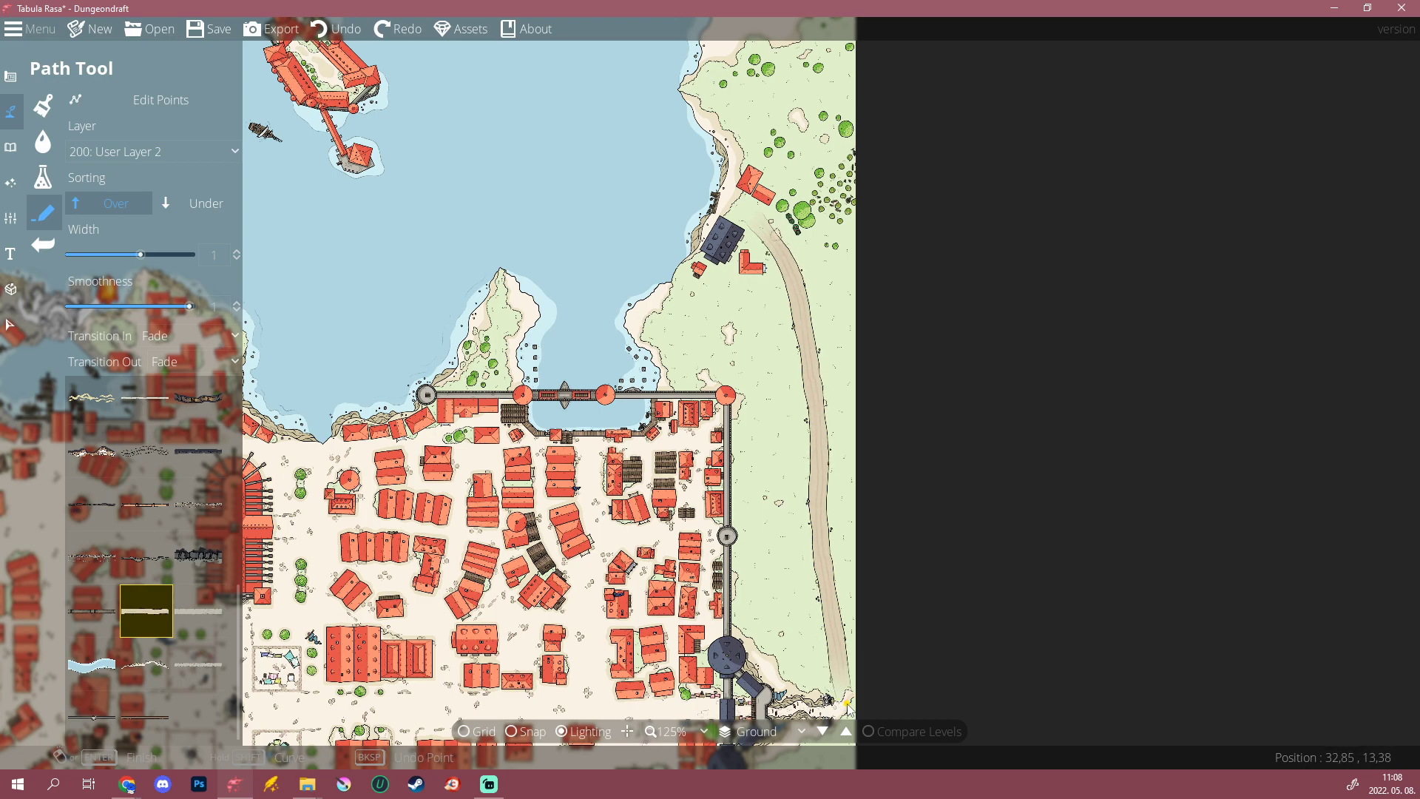
pyautogui.scroll(-5, 850, 669)
# Step: Draw a dirt road from the southern gate to the map's southern edge, undoing the first version and redrawing it
pyautogui.scroll(4, 831, 510)
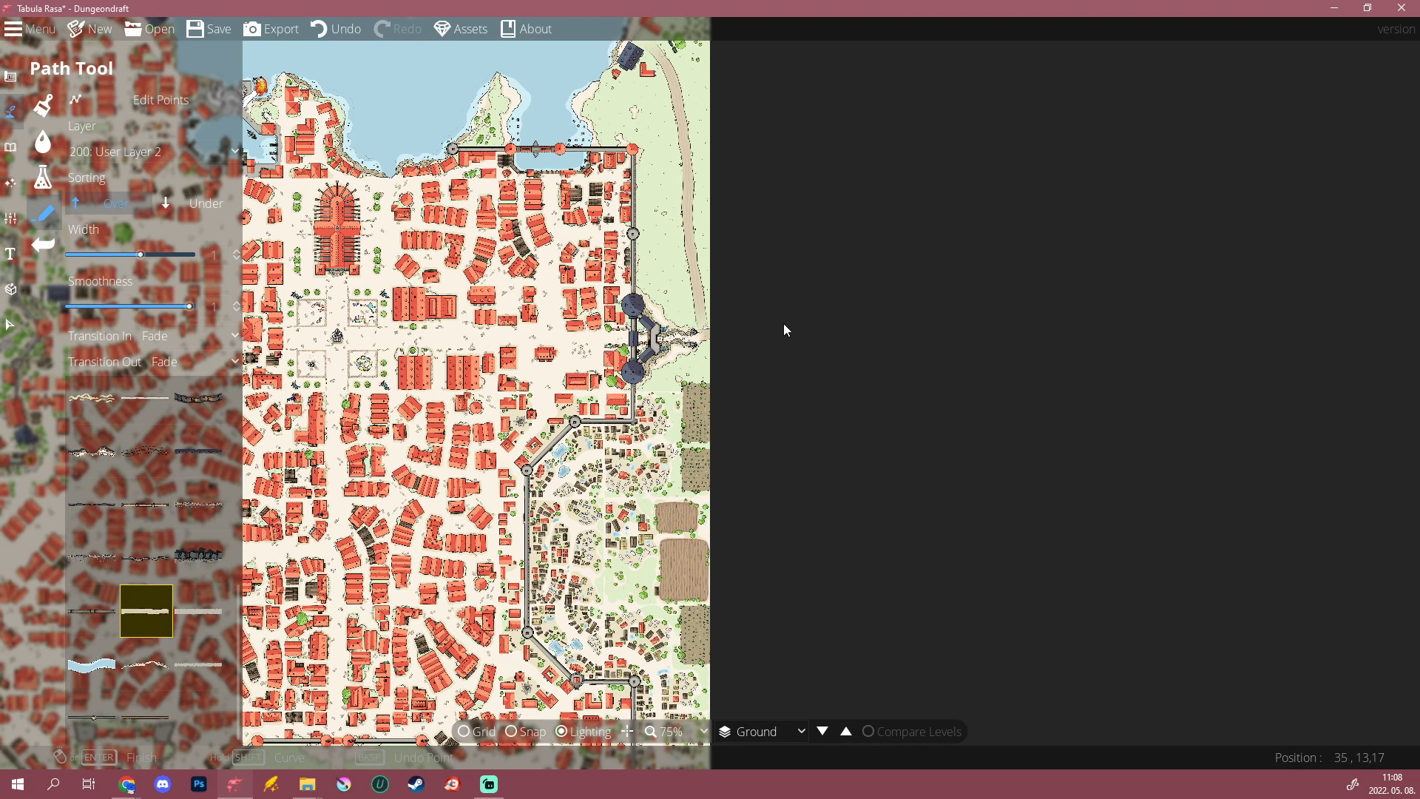
pyautogui.moveTo(604, 615); pyautogui.dragTo(1044, 245)
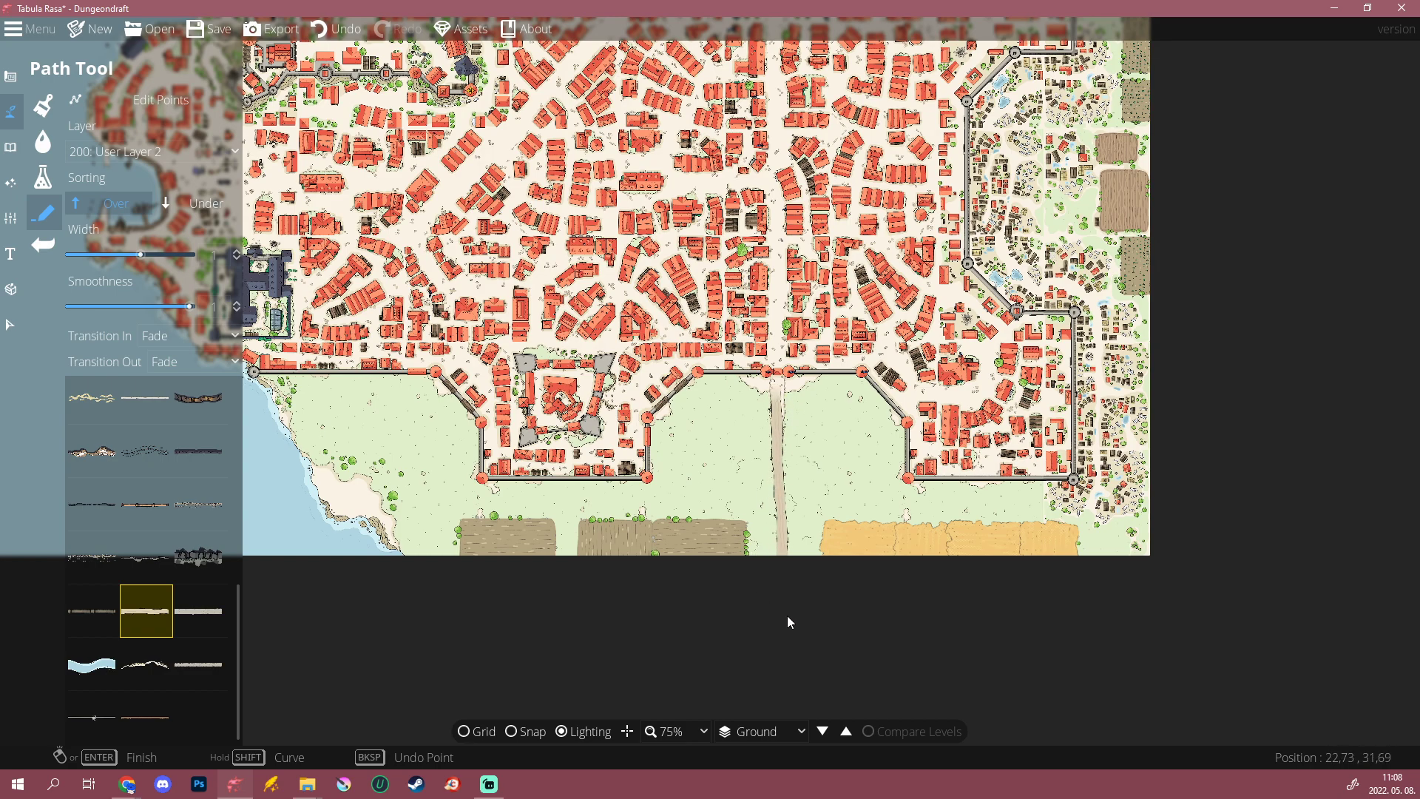
pyautogui.hotkey('ctrl', 'z')
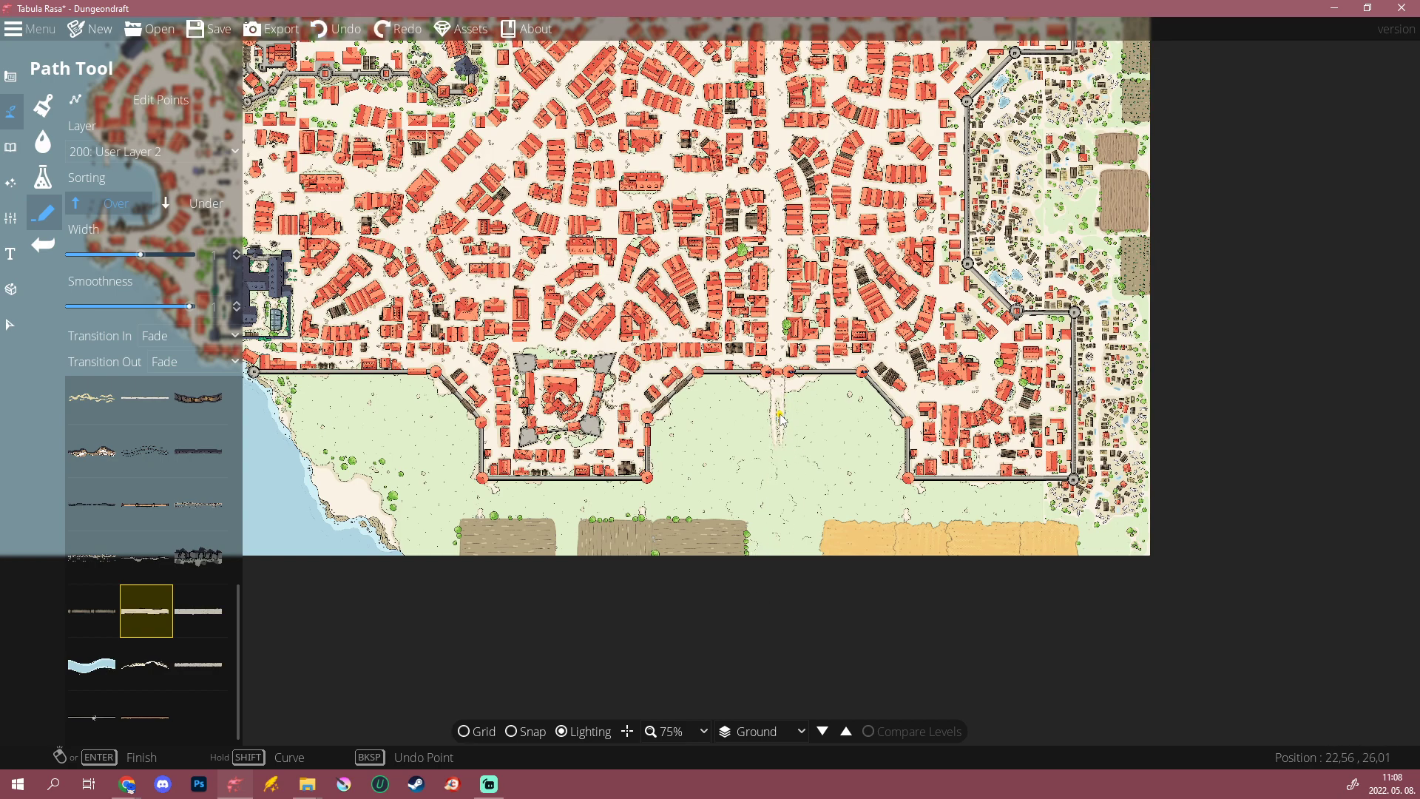
pyautogui.click(761, 646)
pyautogui.scroll(-5, 772, 518)
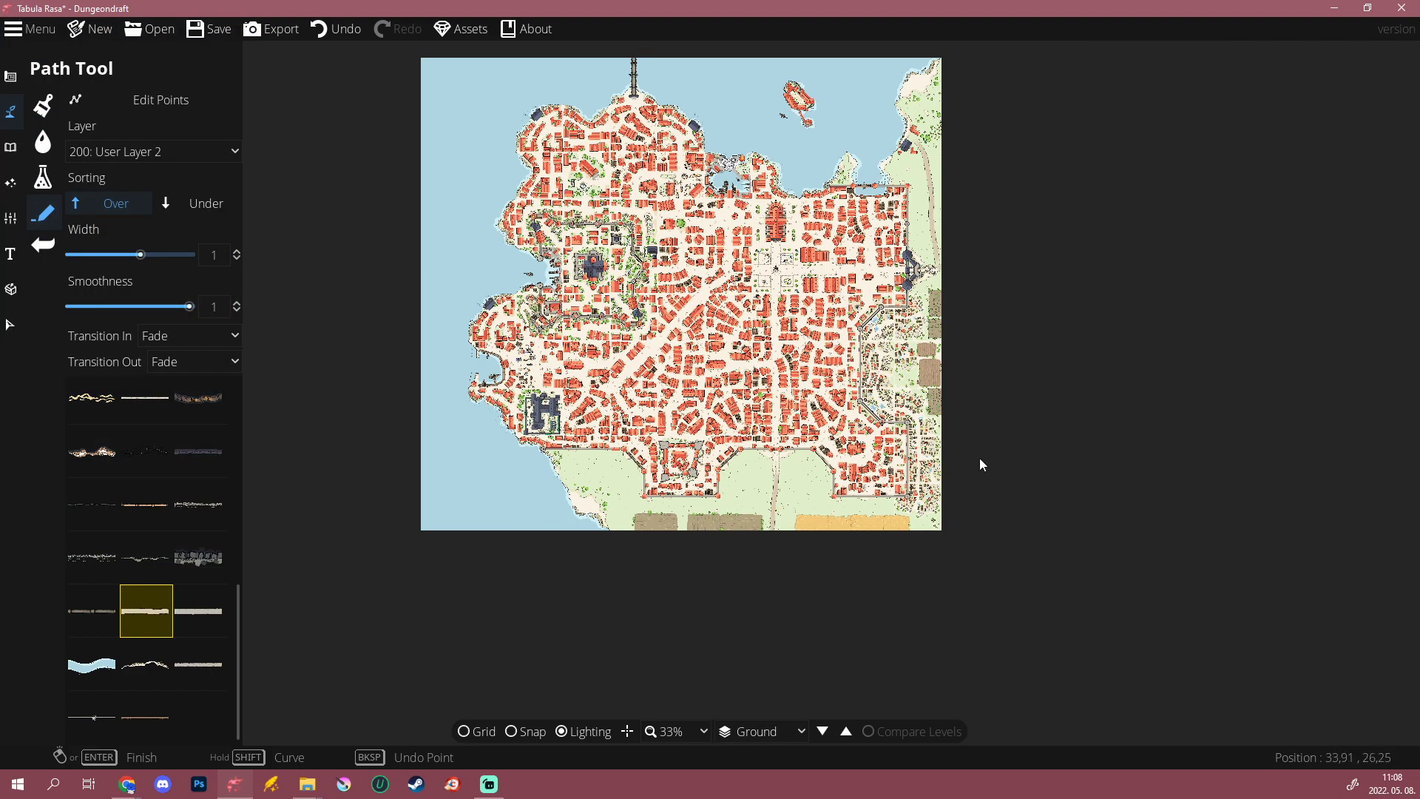
pyautogui.scroll(5, 780, 562)
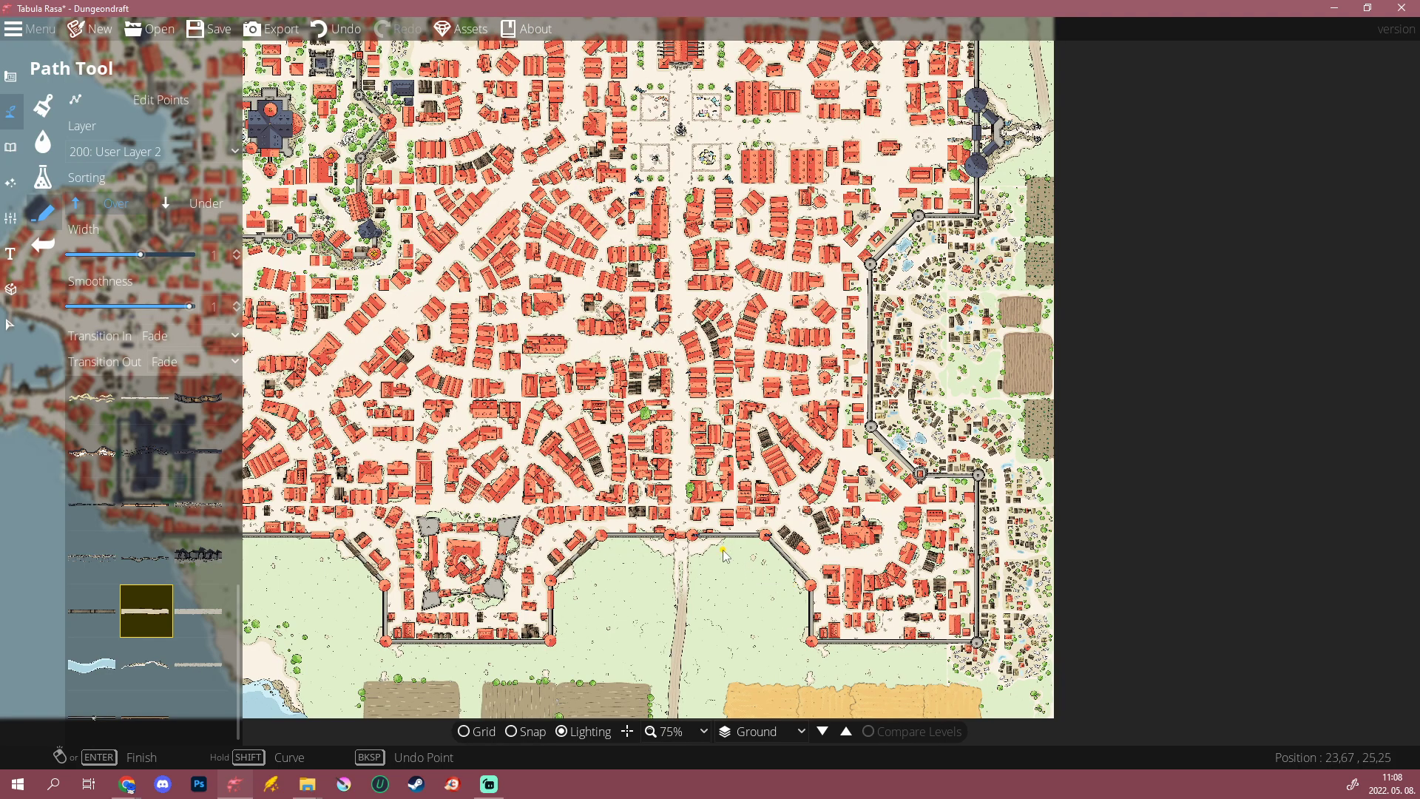
pyautogui.scroll(-2, 725, 555)
pyautogui.moveTo(544, 426); pyautogui.dragTo(575, 477)
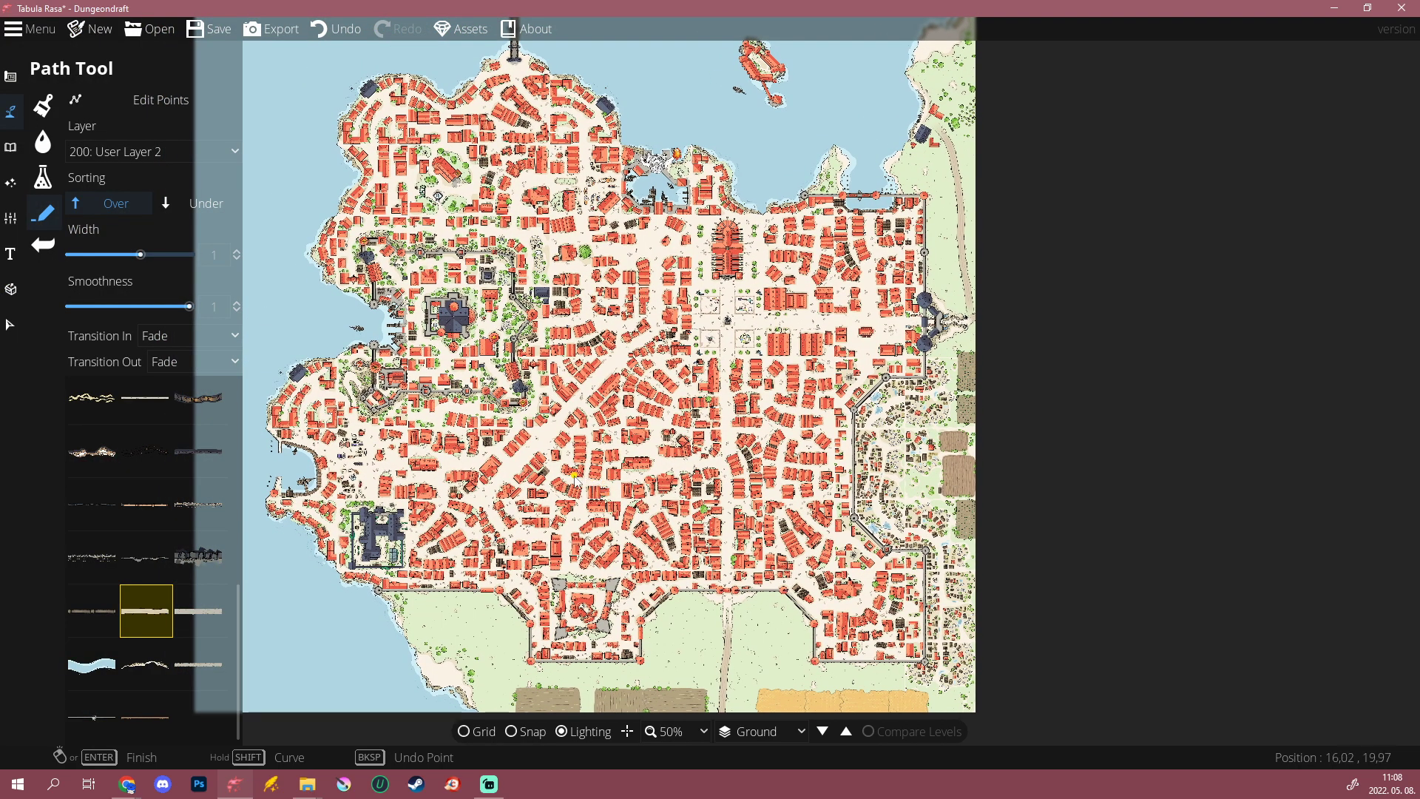
# Step: Choose the gabled red house from the basic city assets and inspect the city blocks for gaps to fill
pyautogui.click(8, 147)
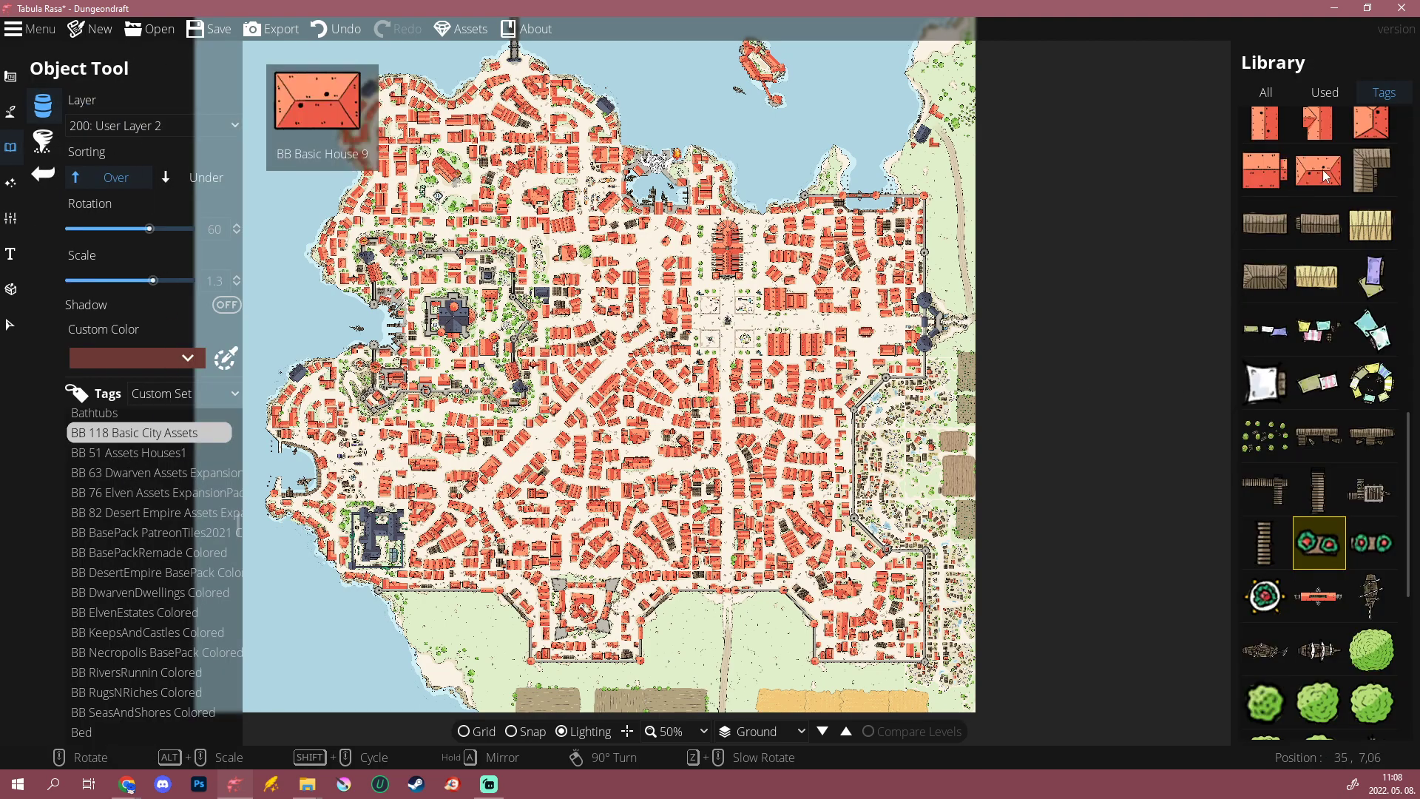
pyautogui.scroll(5, 1322, 170)
pyautogui.scroll(1, 1309, 307)
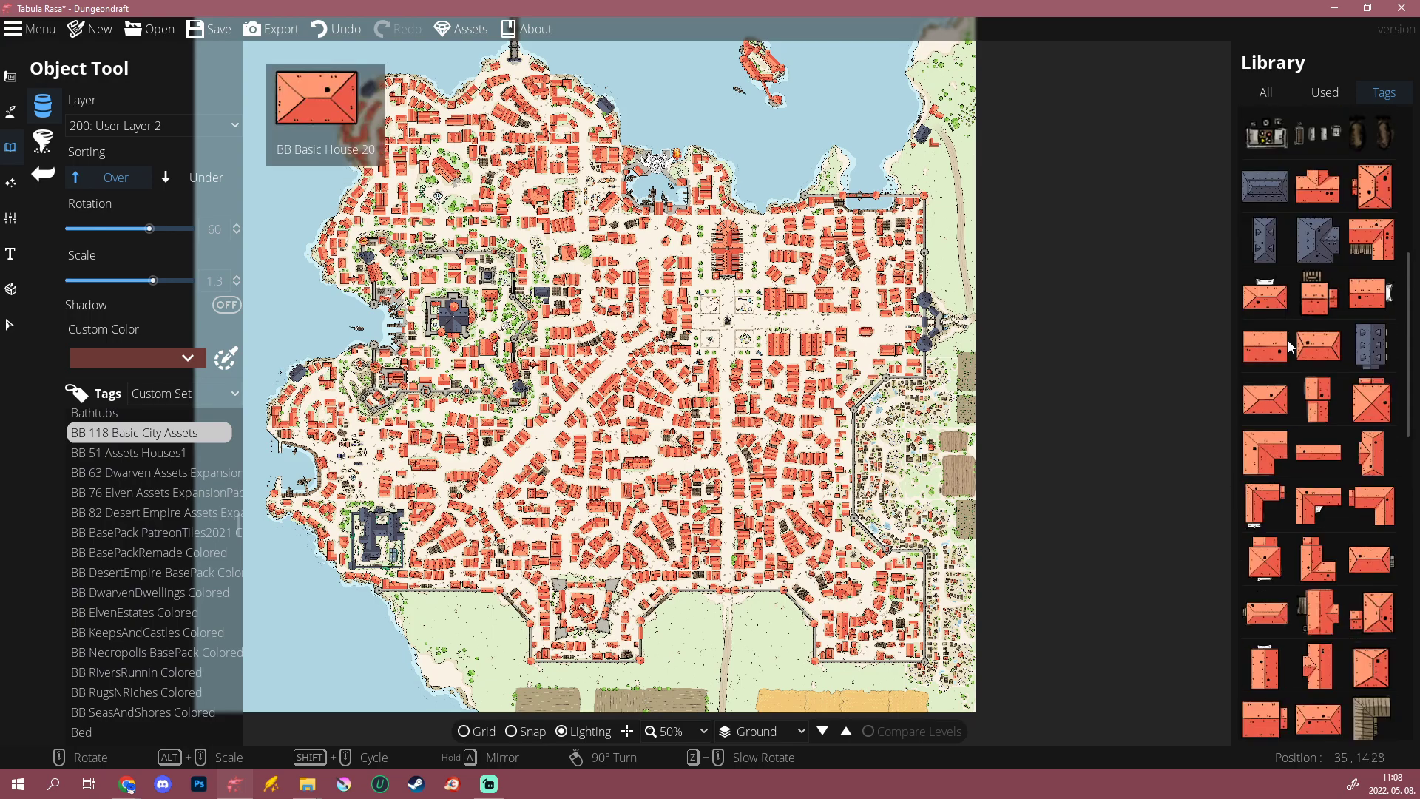
pyautogui.click(1270, 352)
pyautogui.scroll(5, 769, 485)
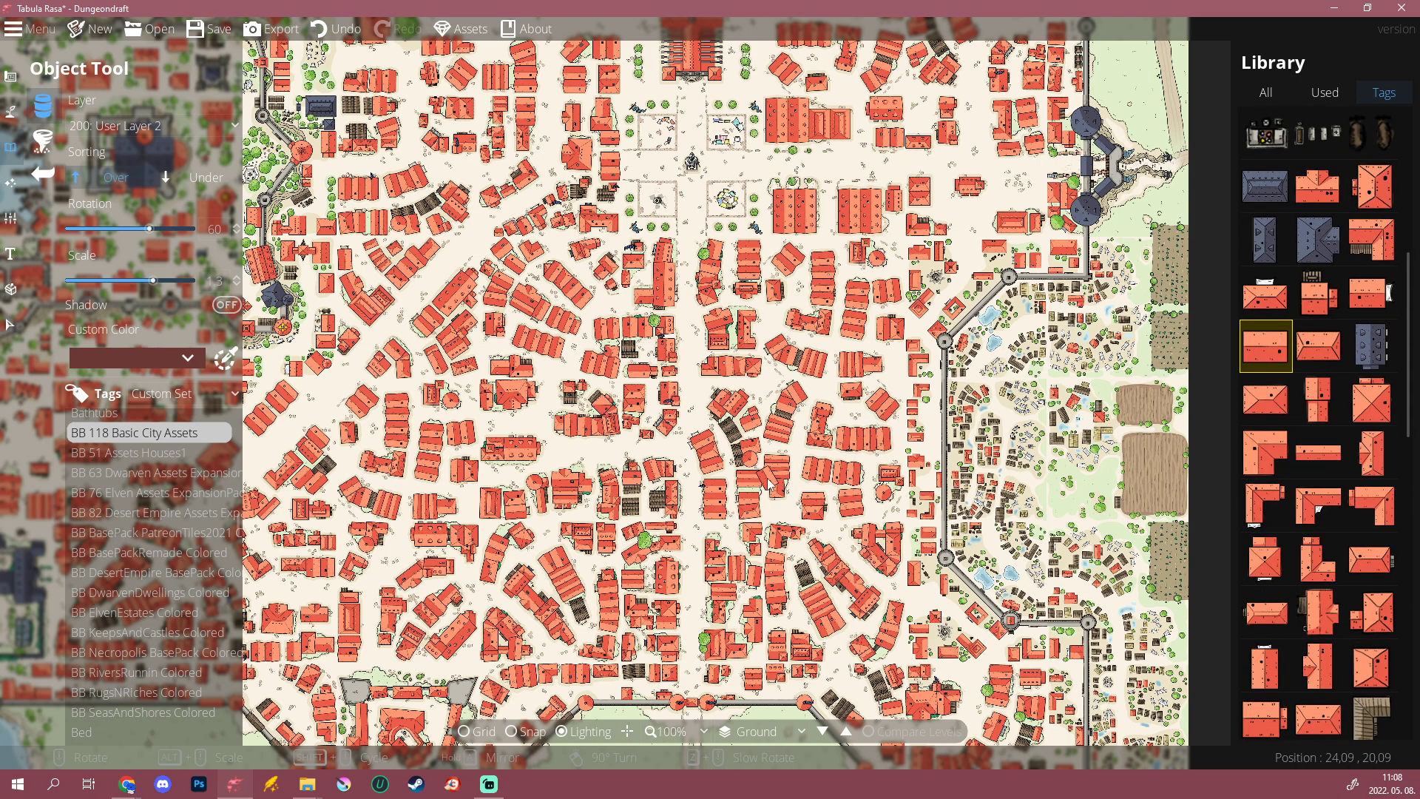
pyautogui.scroll(-6, 766, 478)
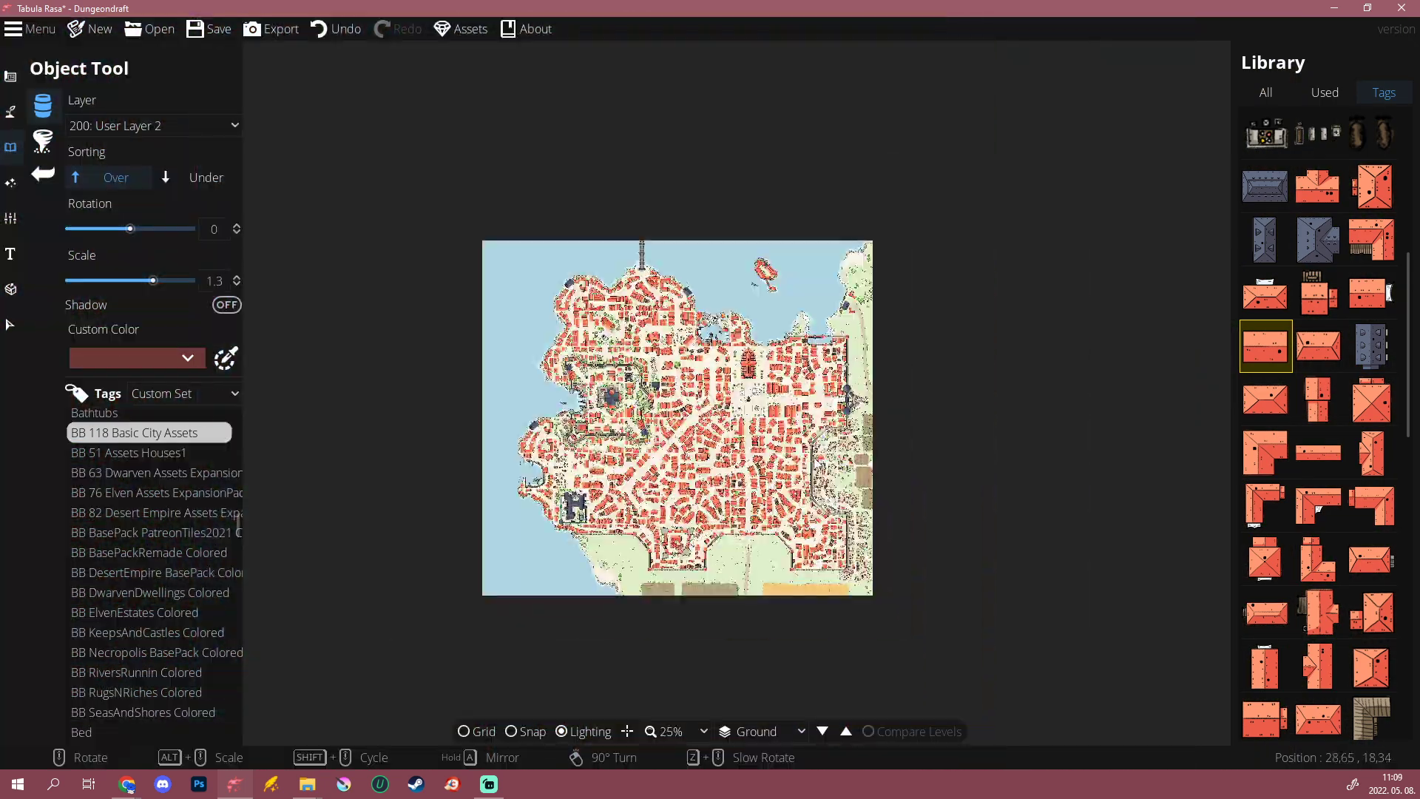
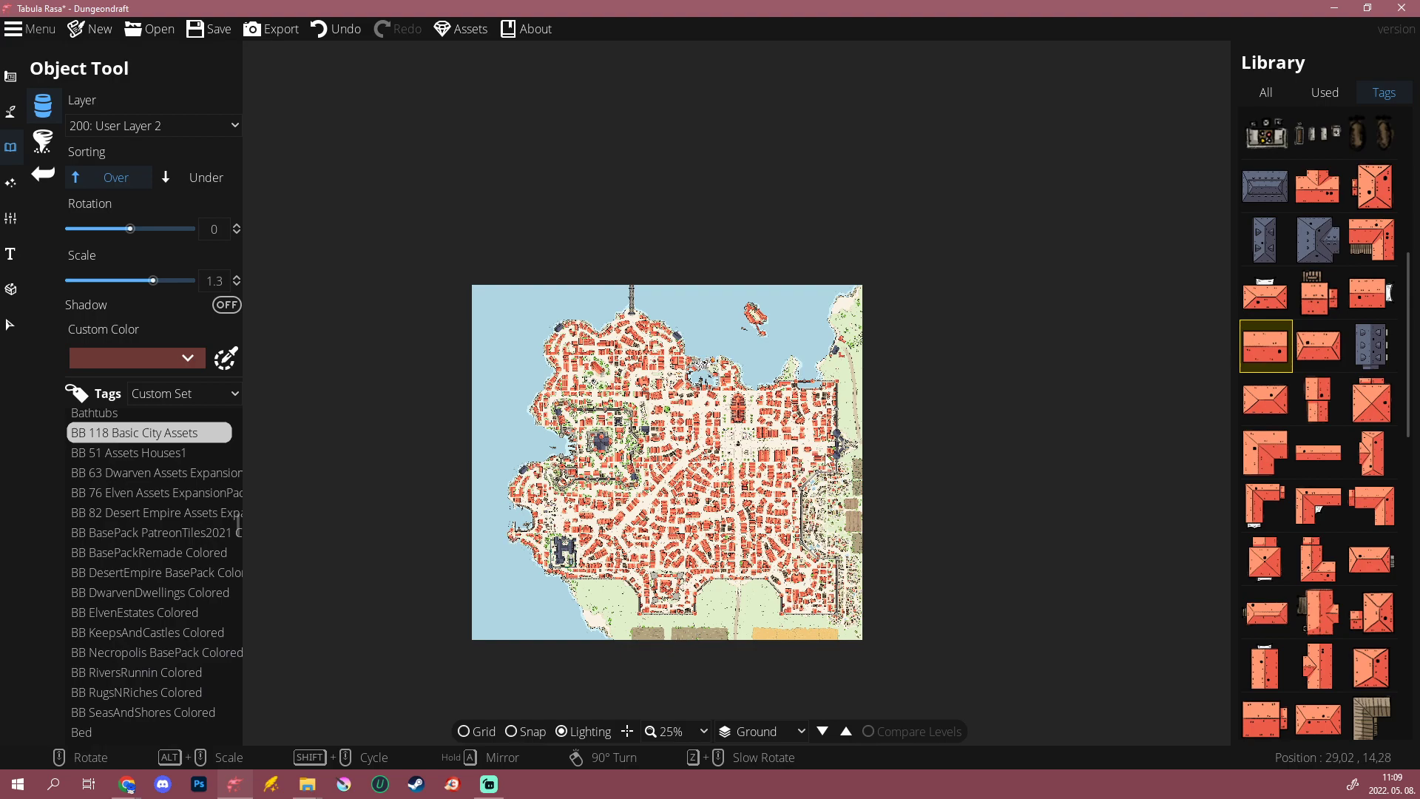
pyautogui.scroll(8, 502, 522)
pyautogui.scroll(-7, 634, 408)
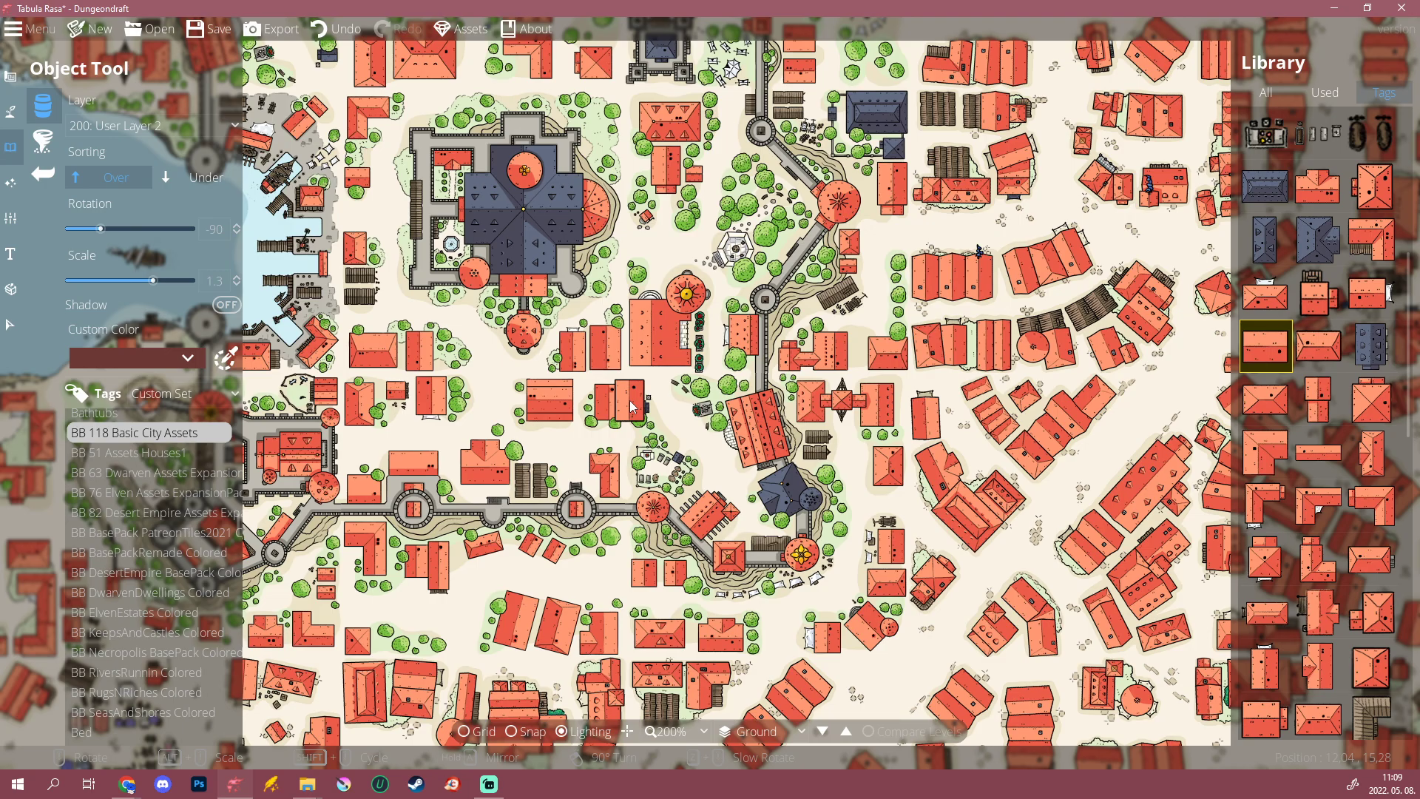
pyautogui.scroll(-5, 635, 407)
pyautogui.scroll(4, 644, 418)
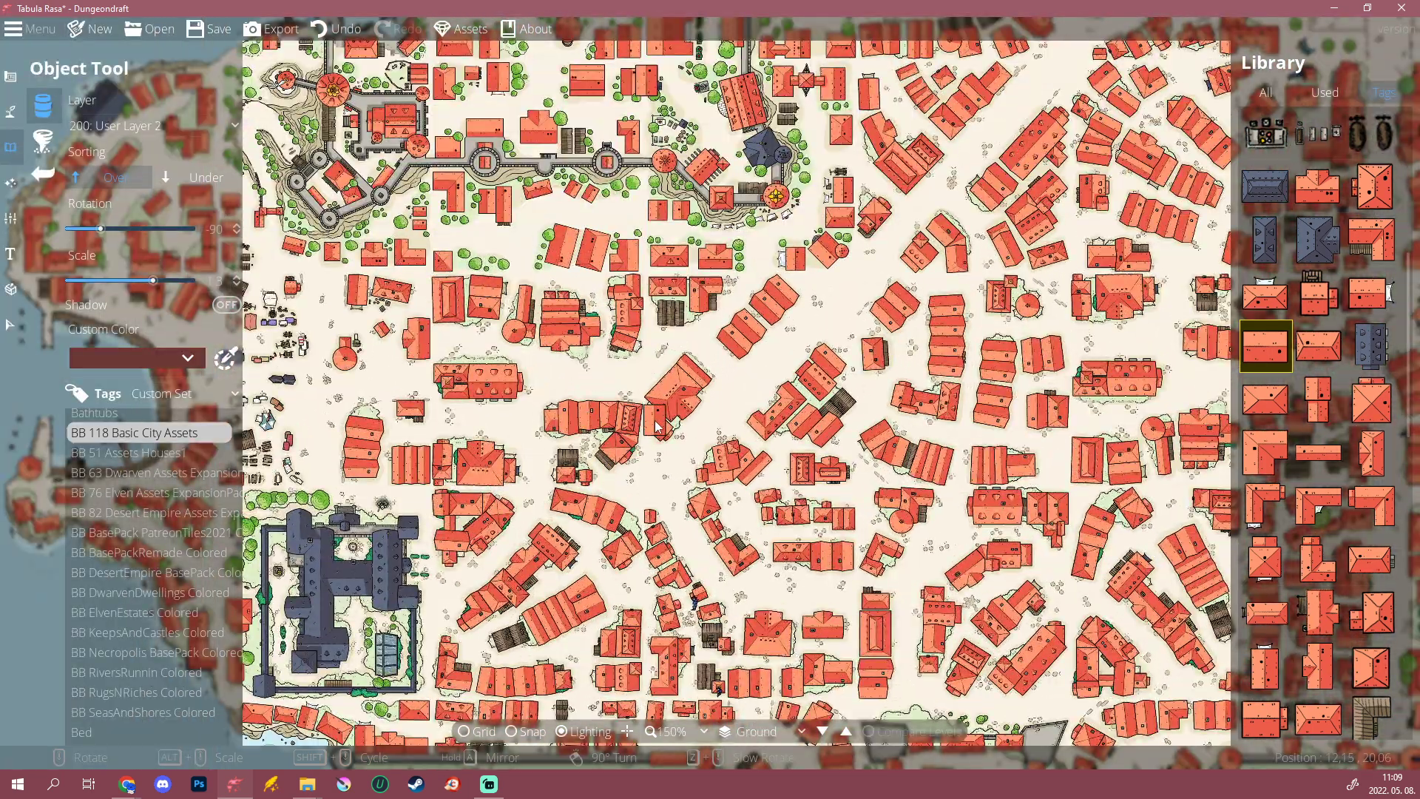
# Step: Add gabled red houses to gaps in the blocks between the blue-roofed walled complex and the fort on the southern wall
pyautogui.moveTo(696, 548); pyautogui.dragTo(681, 425)
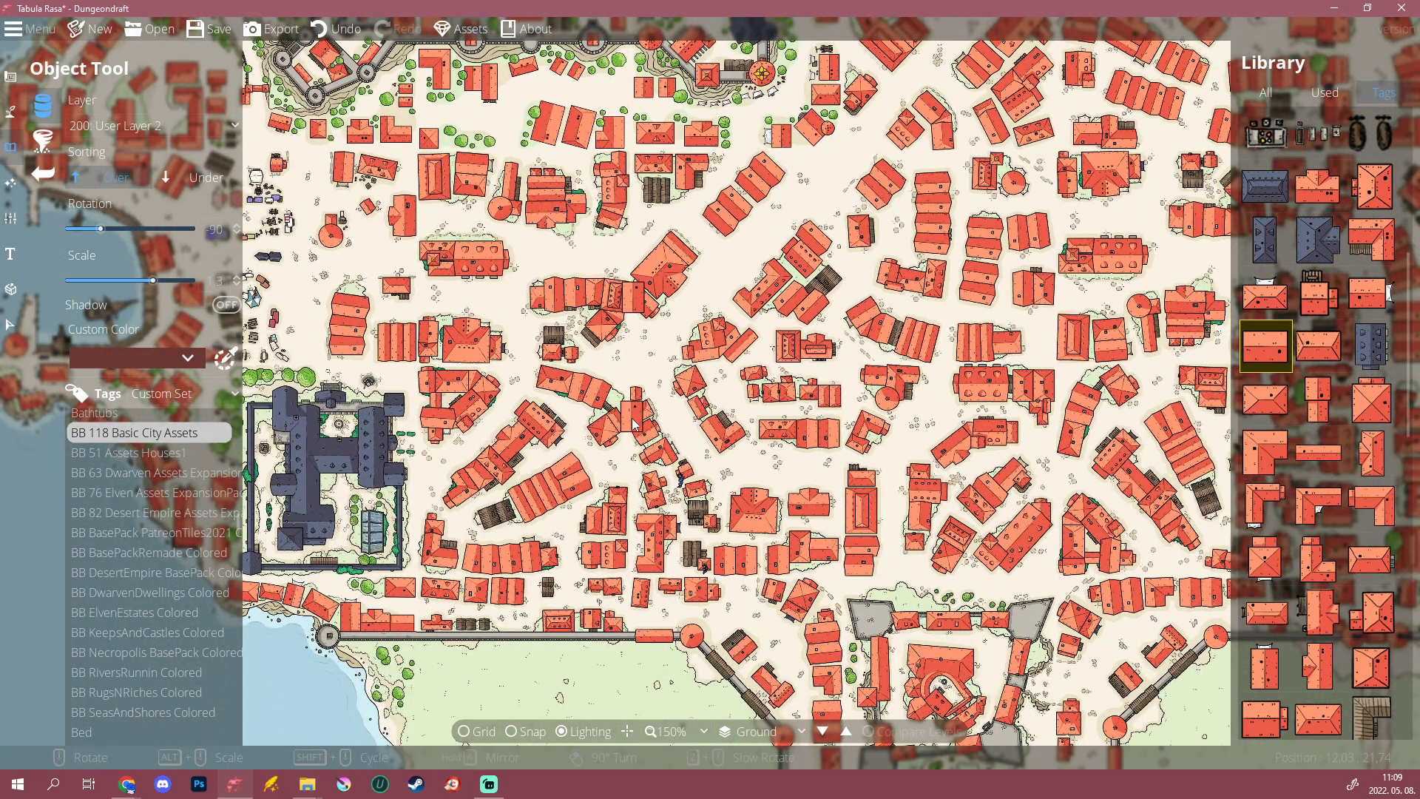
pyautogui.scroll(-3, 633, 521)
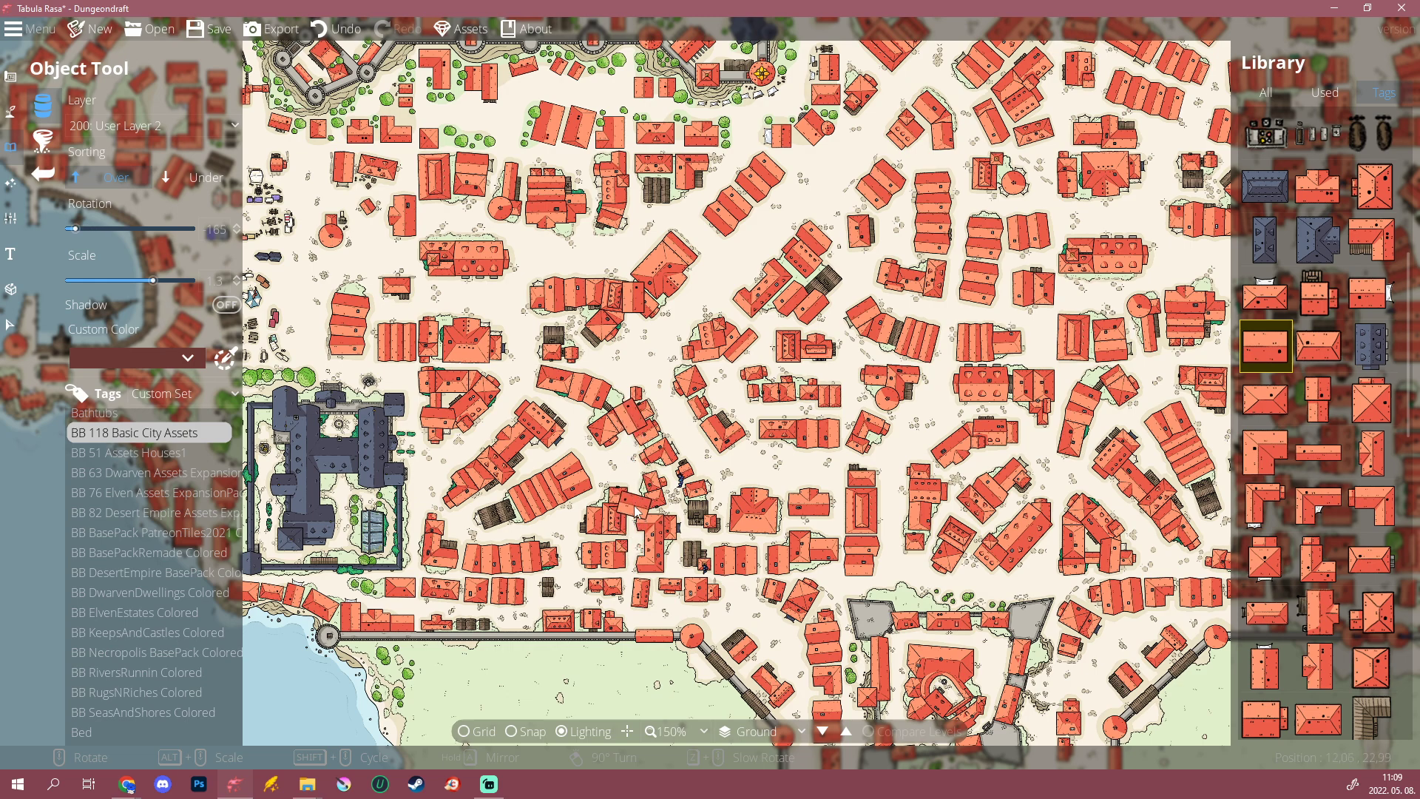
pyautogui.scroll(-6, 629, 592)
pyautogui.moveTo(849, 559); pyautogui.dragTo(621, 606)
pyautogui.click(617, 605)
pyautogui.scroll(2, 632, 510)
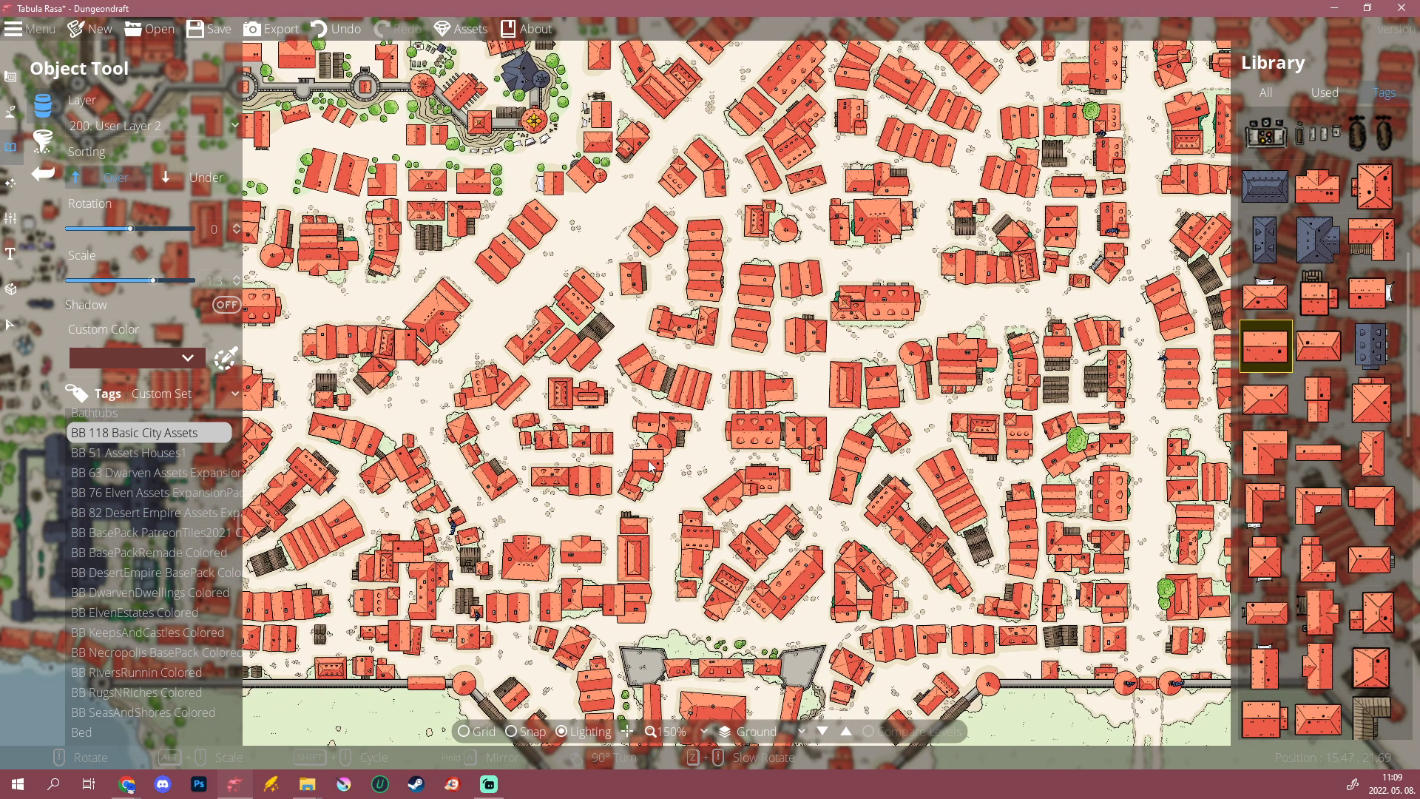
pyautogui.click(702, 519)
pyautogui.moveTo(948, 457); pyautogui.dragTo(884, 475)
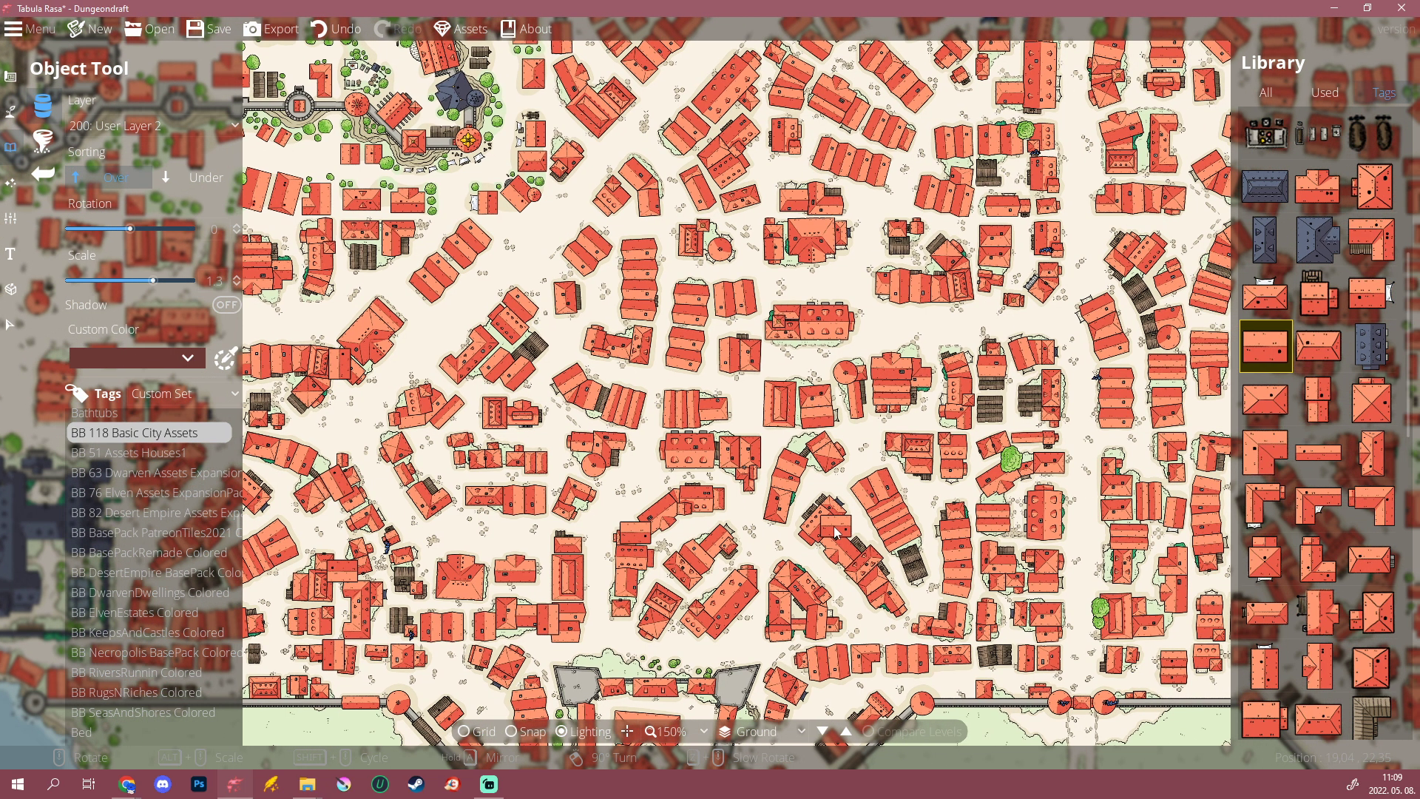
# Step: Add more gabled red houses, including one rotated 15 degrees, among the central blocks southwest of the plaza
pyautogui.moveTo(768, 379); pyautogui.dragTo(746, 482)
pyautogui.scroll(-5, 748, 438)
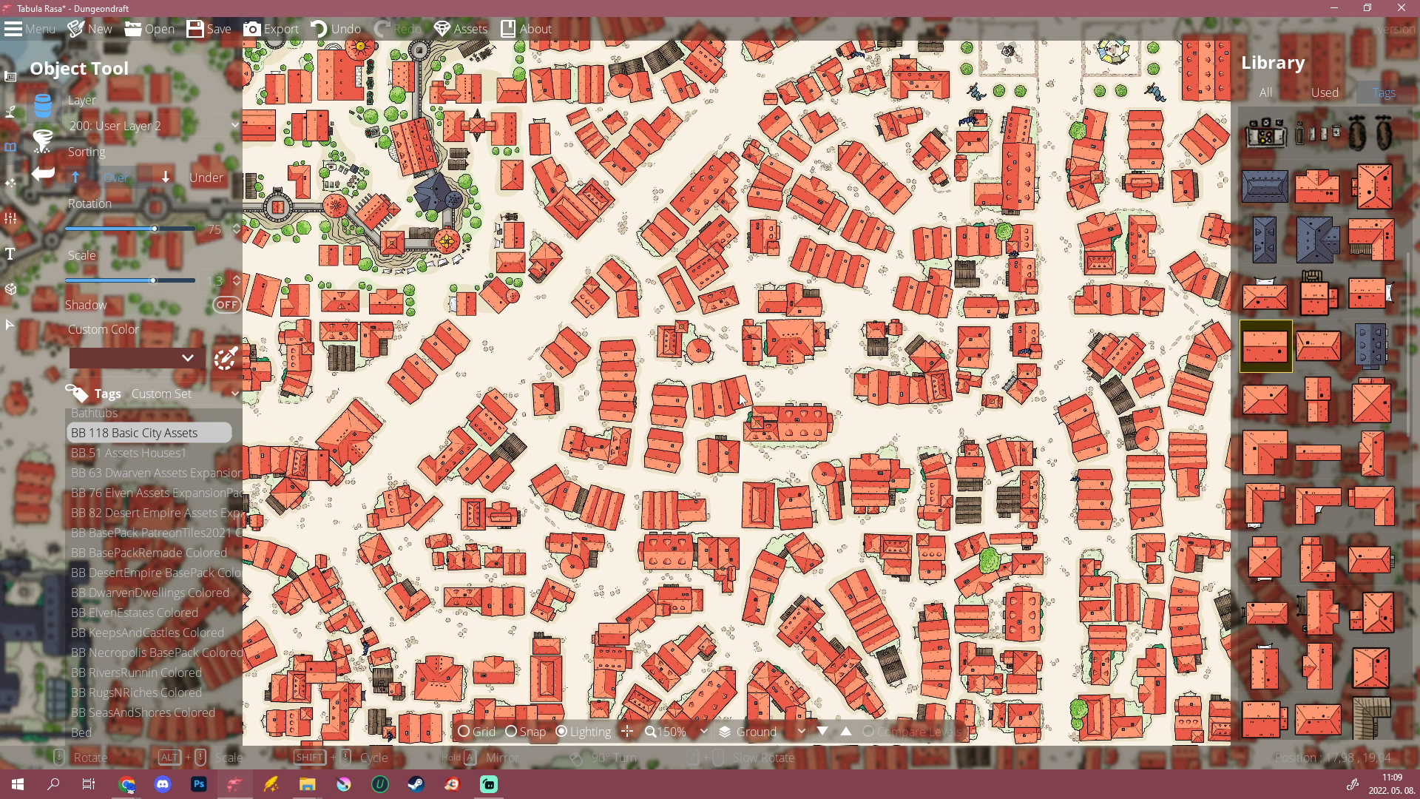
pyautogui.scroll(-1, 745, 396)
pyautogui.click(742, 395)
pyautogui.moveTo(750, 196); pyautogui.dragTo(761, 334)
pyautogui.scroll(5, 761, 332)
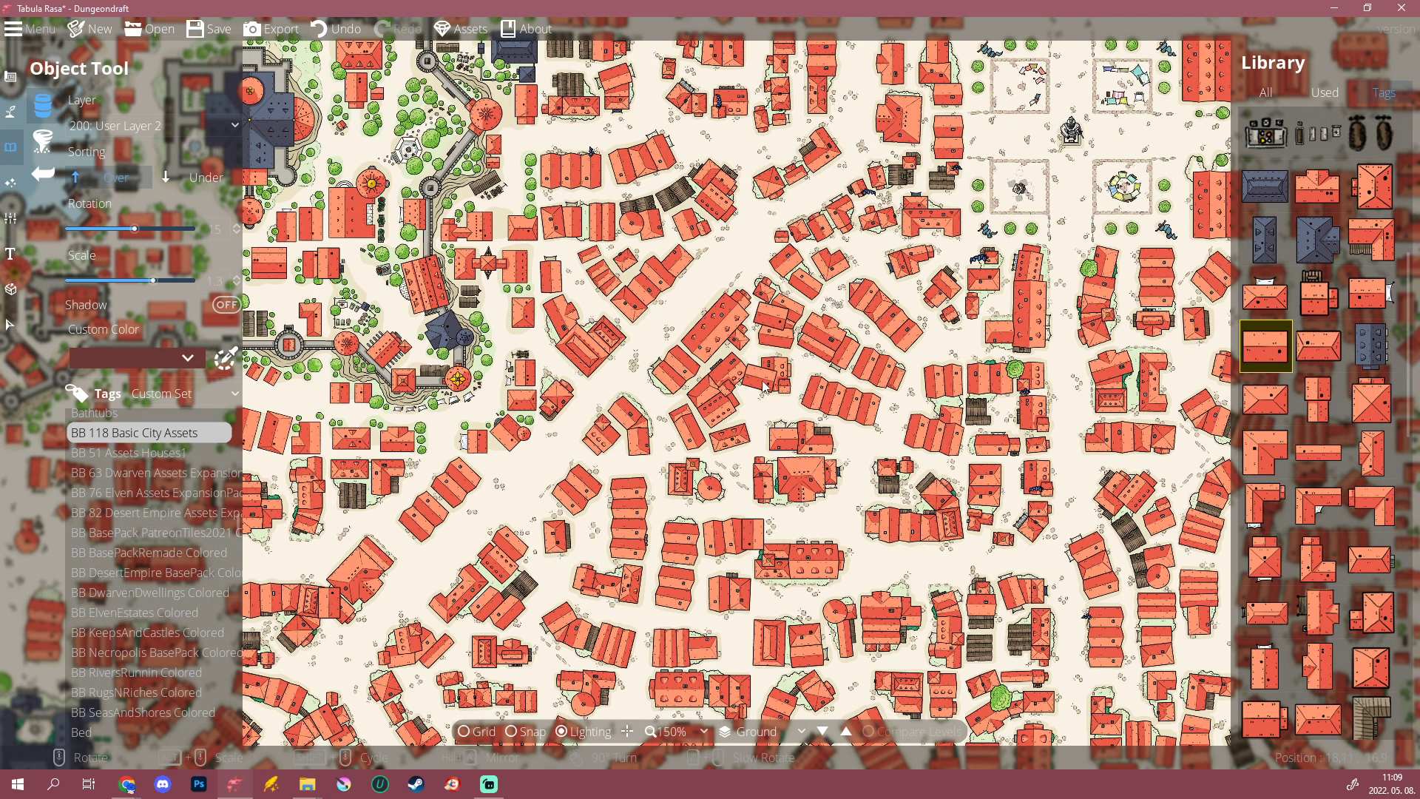
pyautogui.scroll(-2, 762, 377)
pyautogui.scroll(1, 568, 474)
pyautogui.scroll(1, 568, 473)
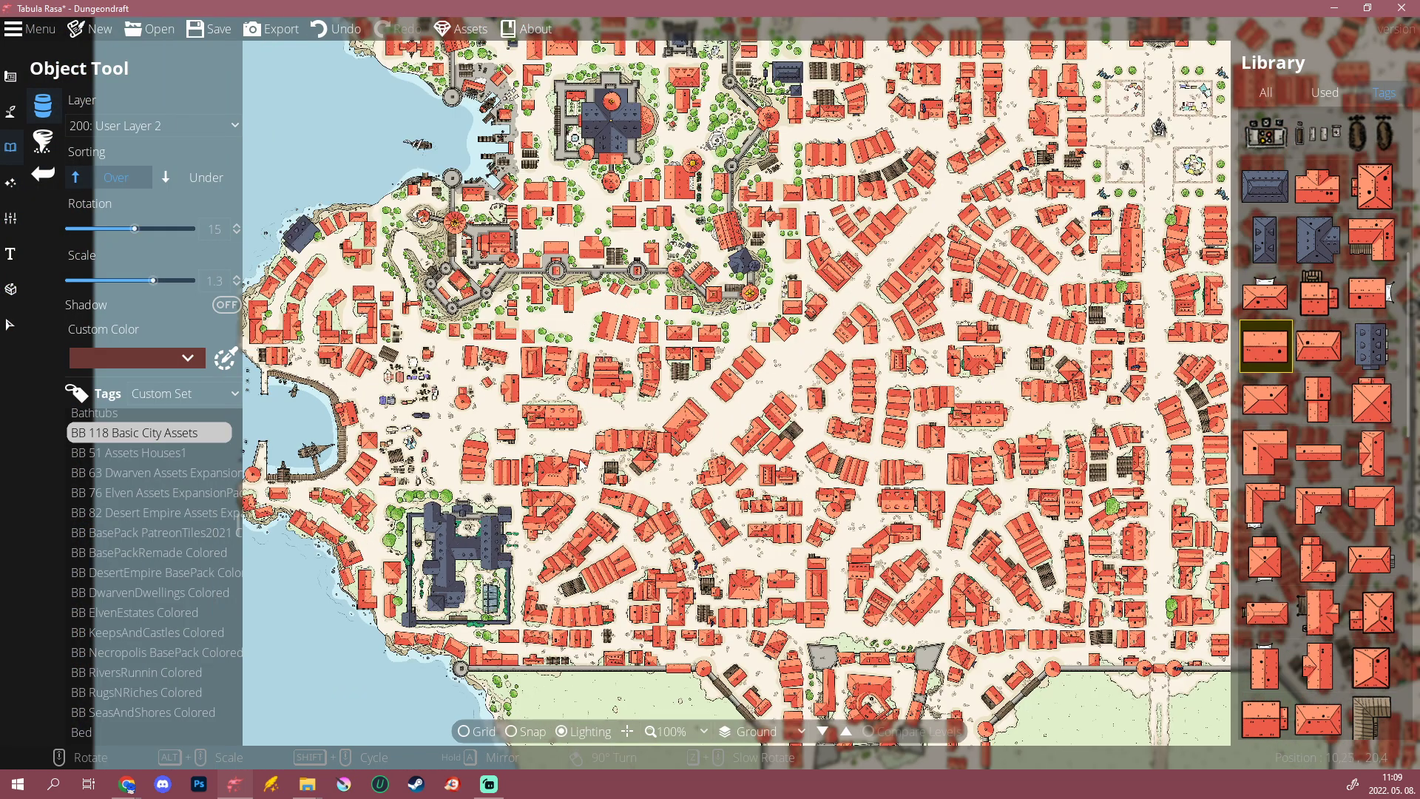
# Step: Examine the whole city and the southwestern blocks for remaining gaps that still need houses
pyautogui.scroll(-4, 673, 336)
pyautogui.scroll(-1, 665, 336)
pyautogui.scroll(-2, 664, 359)
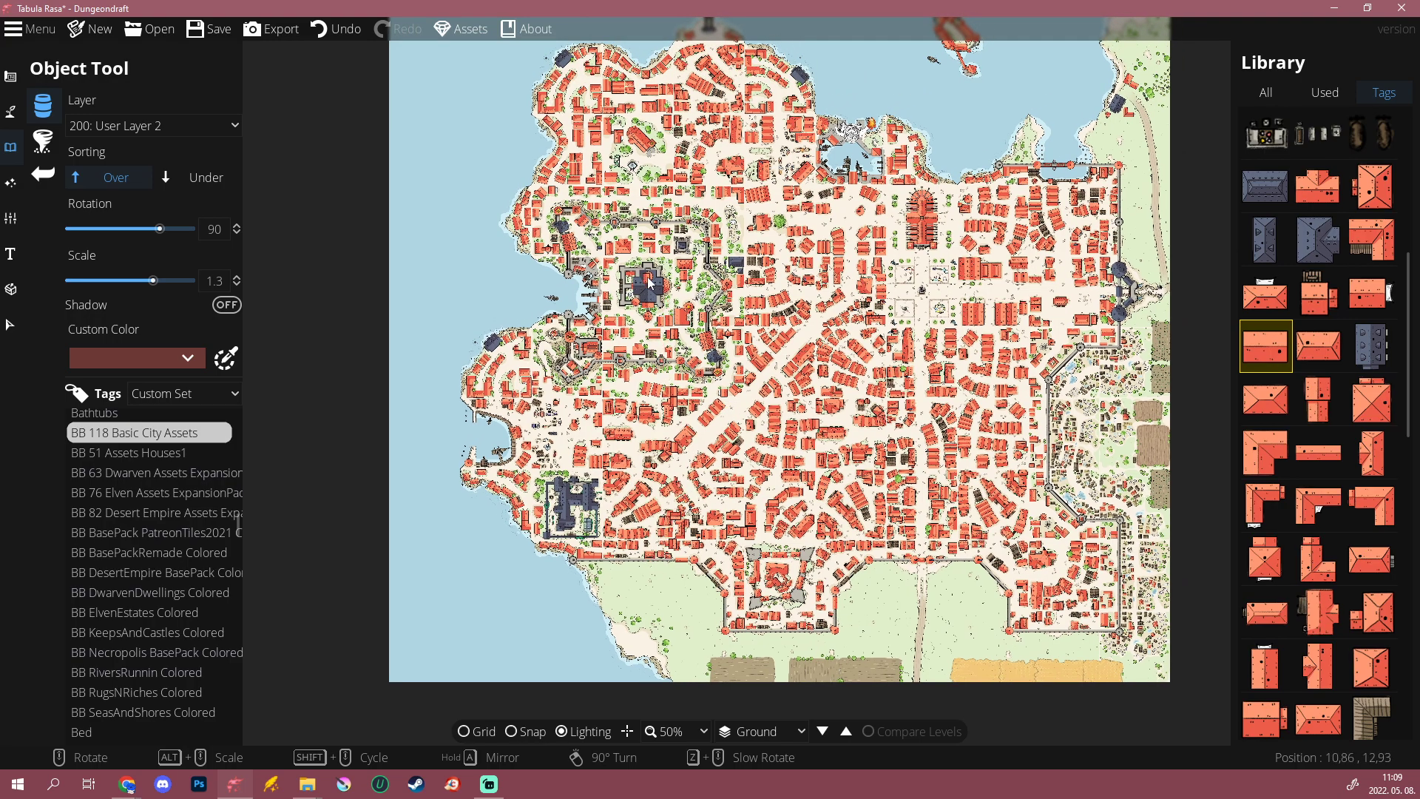
pyautogui.scroll(4, 673, 377)
pyautogui.keyDown('shift'); pyautogui.scroll(-4, 702, 388); pyautogui.keyUp('shift')
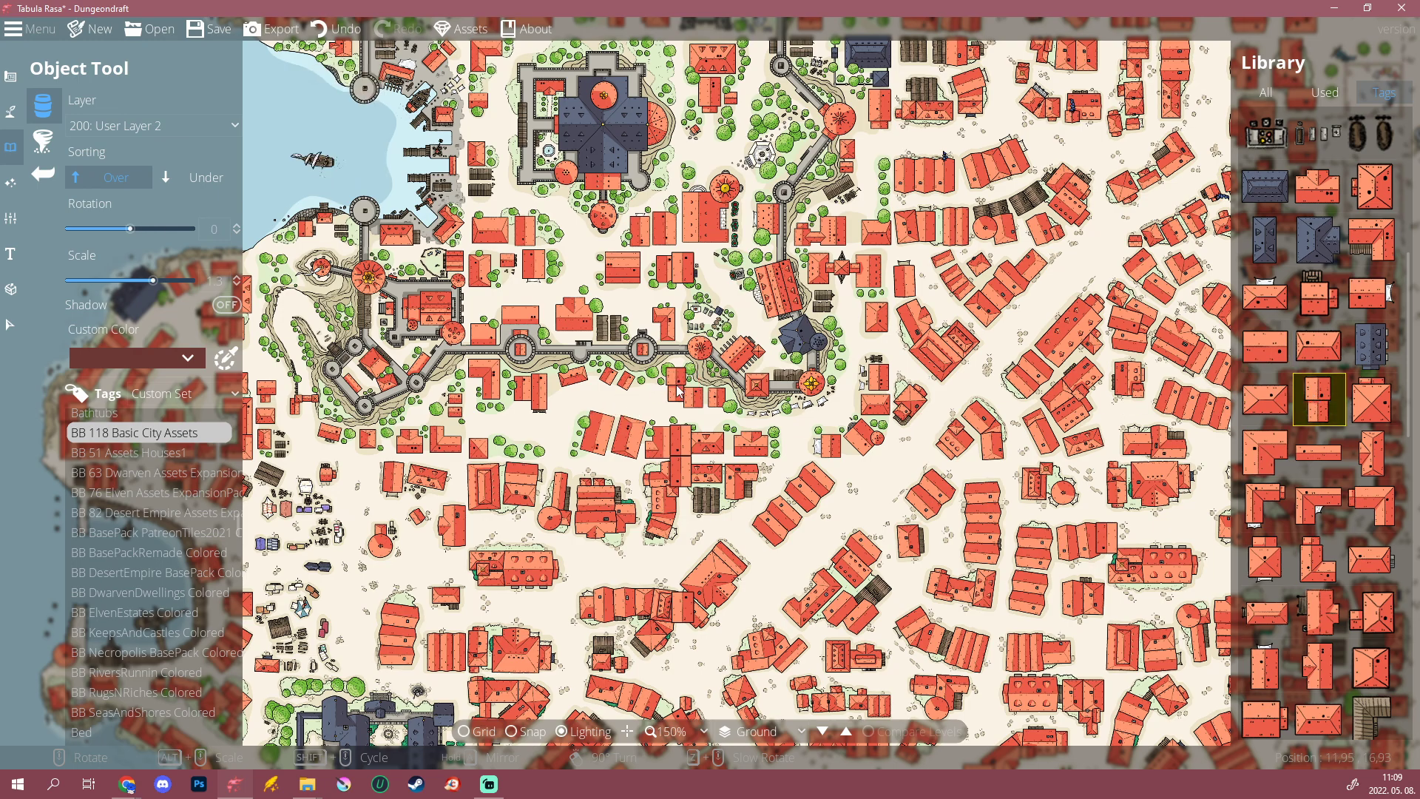
pyautogui.scroll(-4, 677, 390)
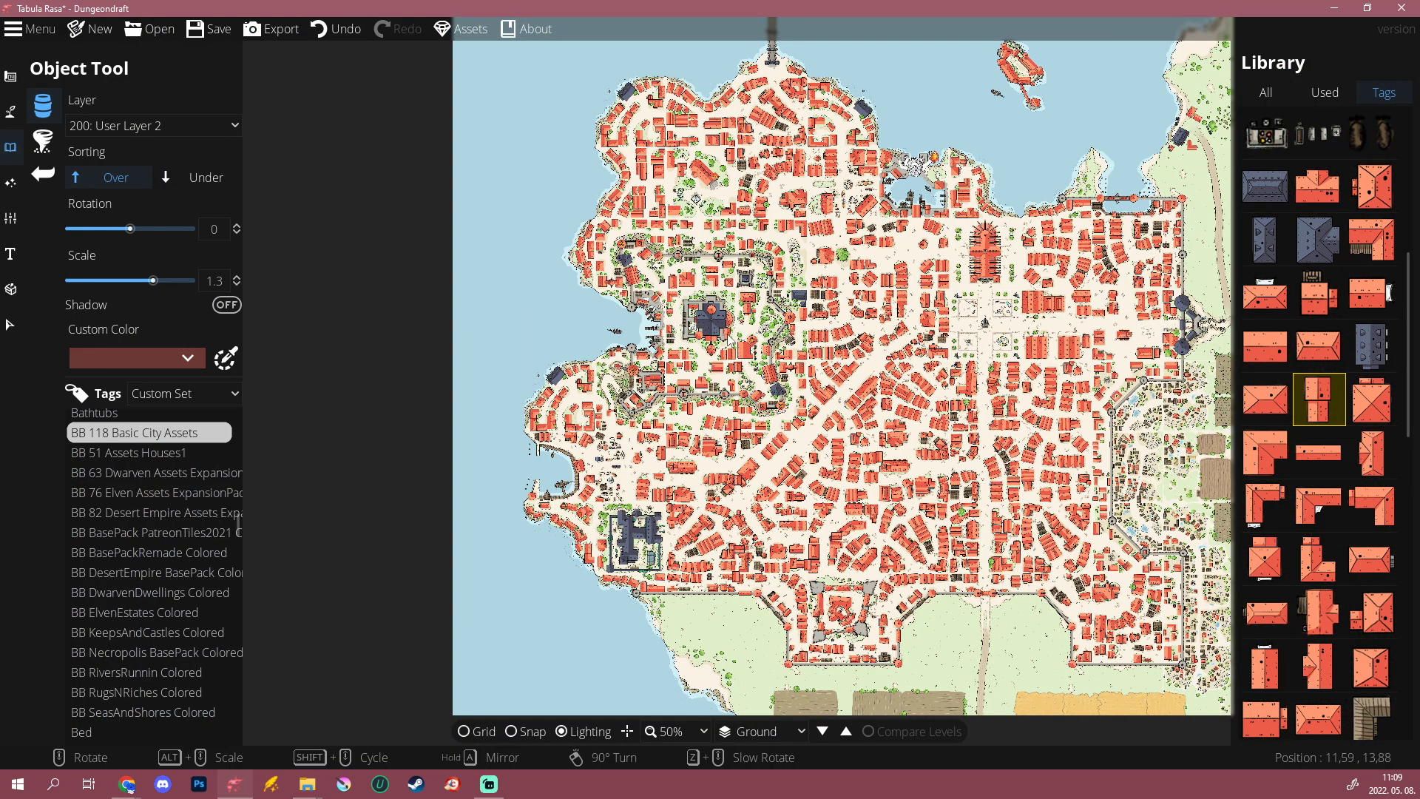
pyautogui.scroll(-2, 739, 556)
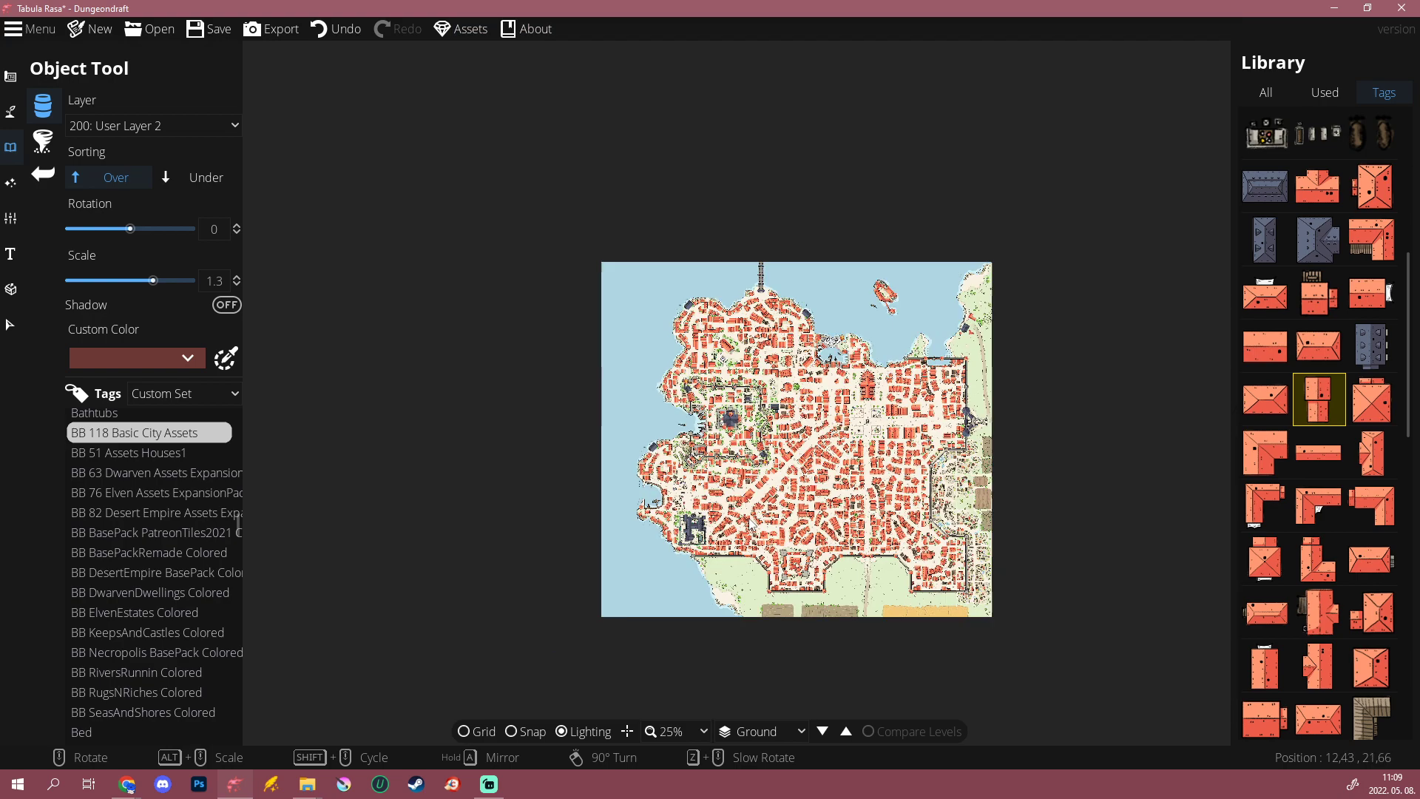
pyautogui.scroll(1, 632, 533)
pyautogui.scroll(-1, 678, 533)
pyautogui.moveTo(678, 498); pyautogui.dragTo(662, 535)
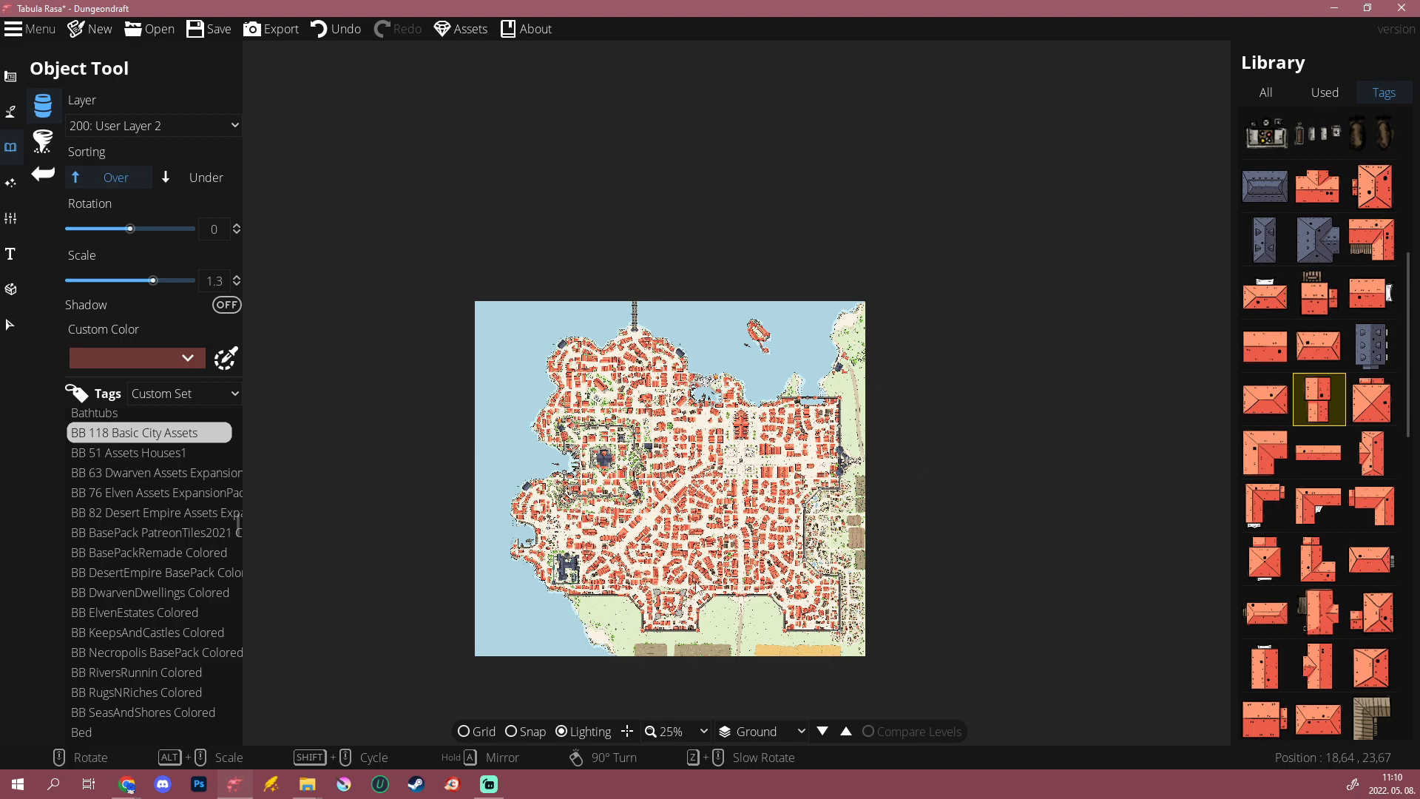
pyautogui.scroll(2, 696, 586)
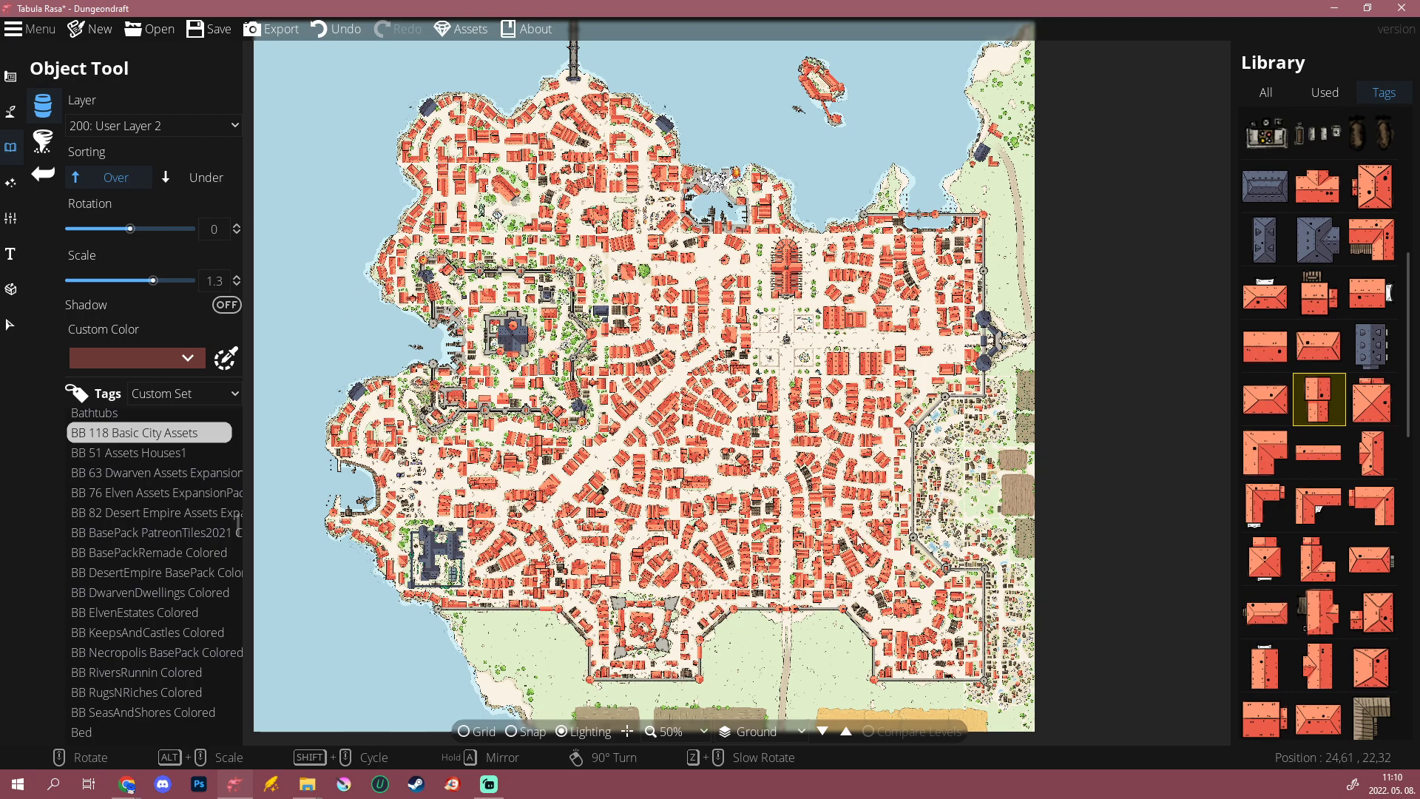
# Step: Place a hipped-roof red house rotated -90 degrees near the harbour beside the blue-roofed castle
pyautogui.scroll(4, 451, 502)
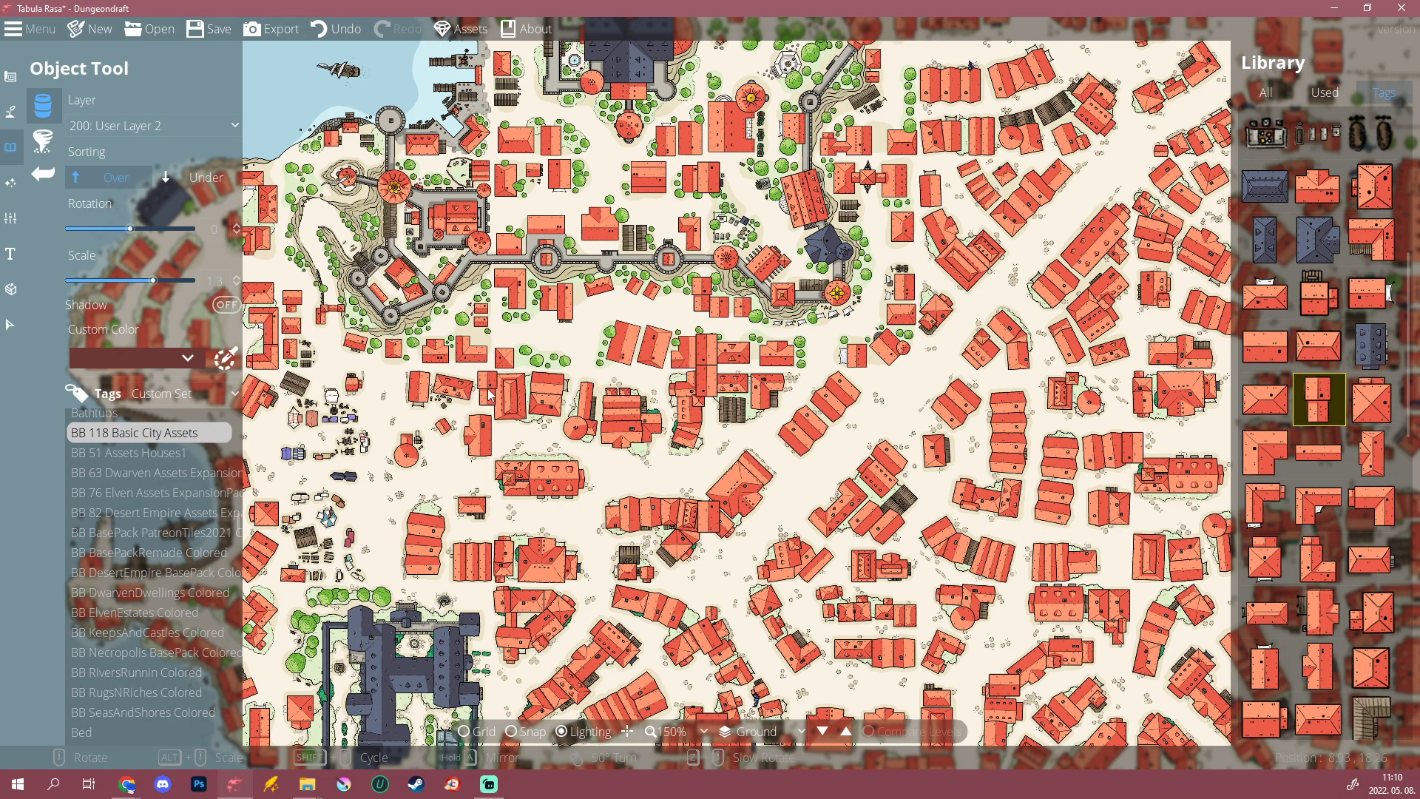
pyautogui.click(1265, 399)
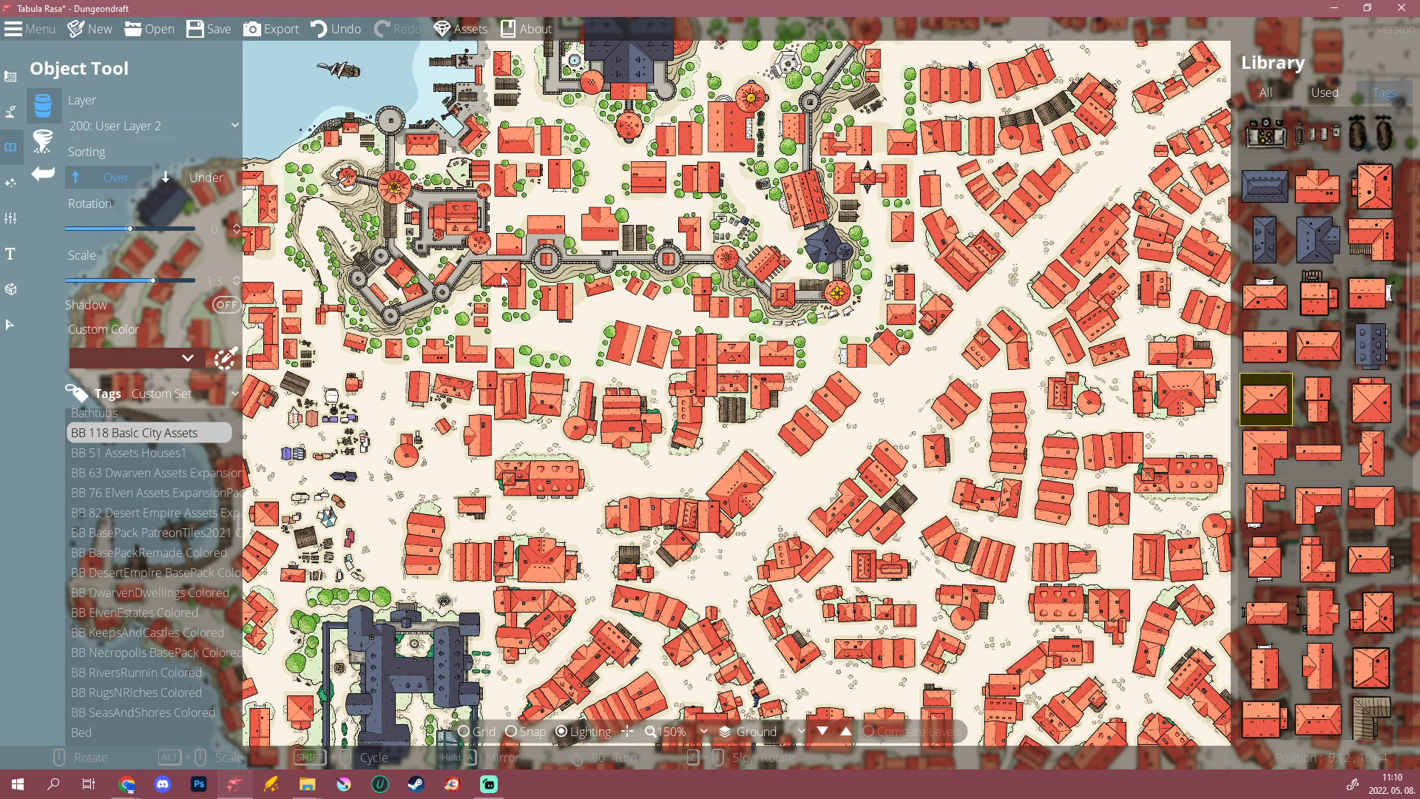
pyautogui.moveTo(500, 280); pyautogui.dragTo(560, 476)
pyautogui.scroll(-6, 557, 364)
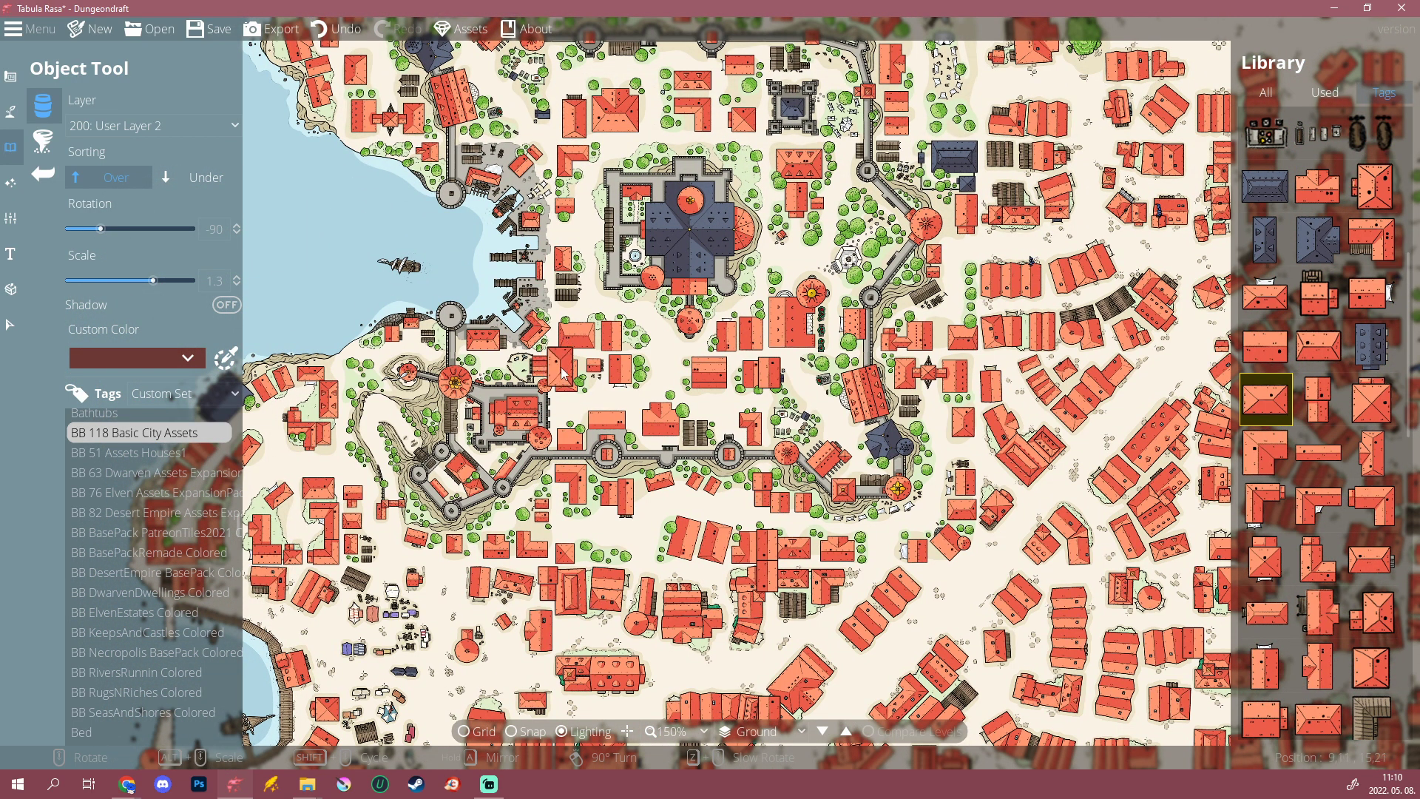
pyautogui.scroll(-4, 699, 348)
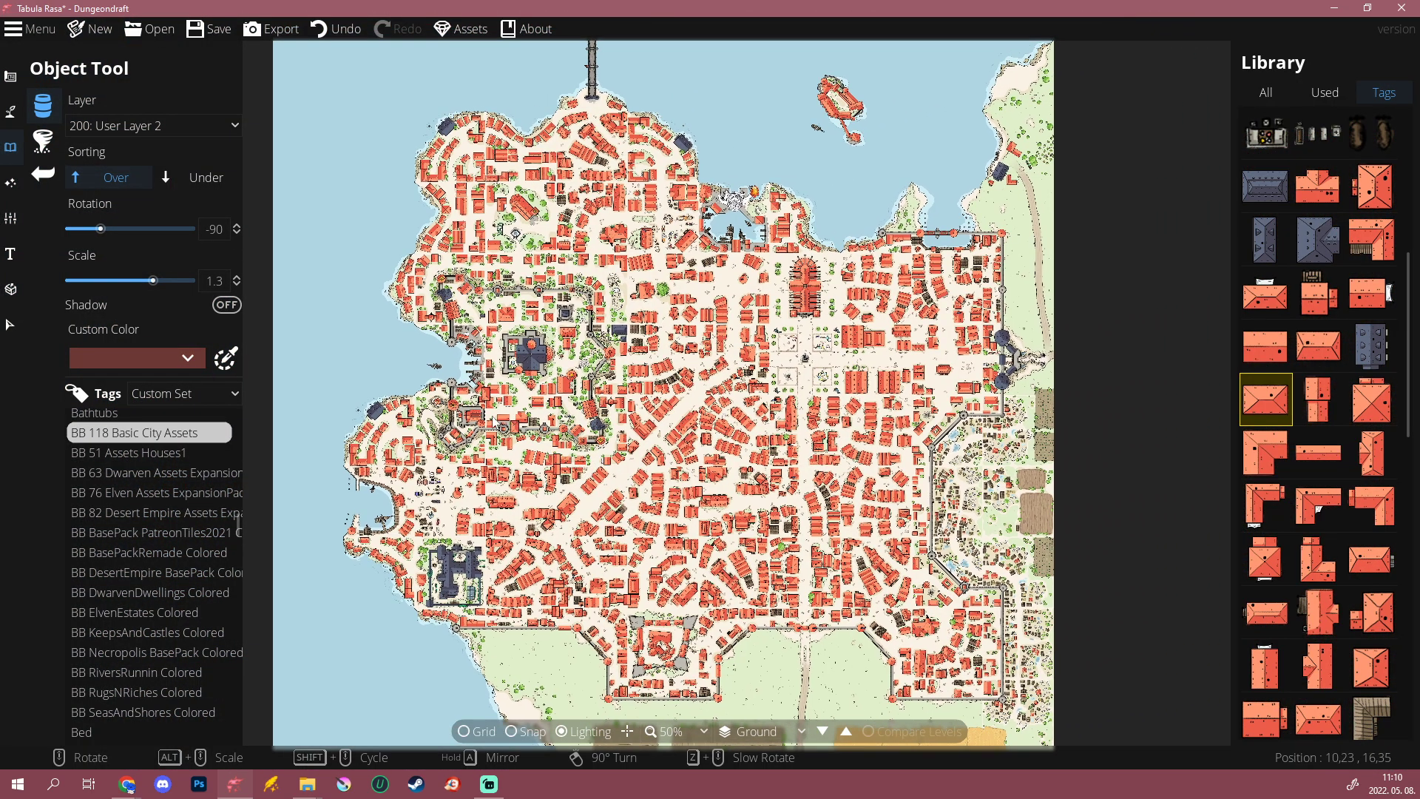
pyautogui.scroll(6, 592, 370)
pyautogui.keyDown('alt'); pyautogui.scroll(-1, 564, 386); pyautogui.keyUp('alt')
pyautogui.click(600, 374)
# Step: Add a scaled-down gabled red house along the harbour docks west of the blue-roofed castle
pyautogui.click(1265, 348)
pyautogui.moveTo(592, 238); pyautogui.dragTo(563, 542)
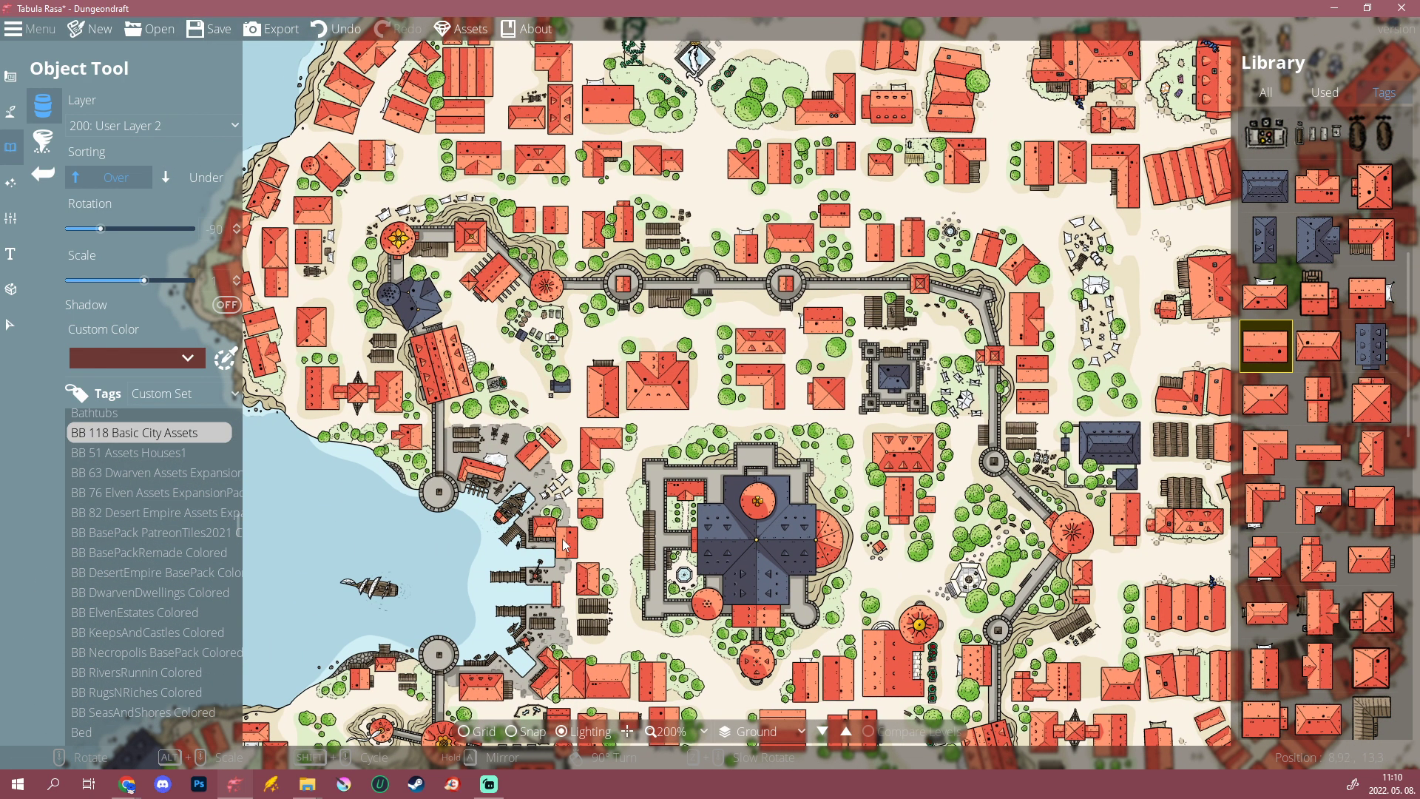
pyautogui.keyDown('alt'); pyautogui.scroll(7, 573, 520); pyautogui.keyUp('alt')
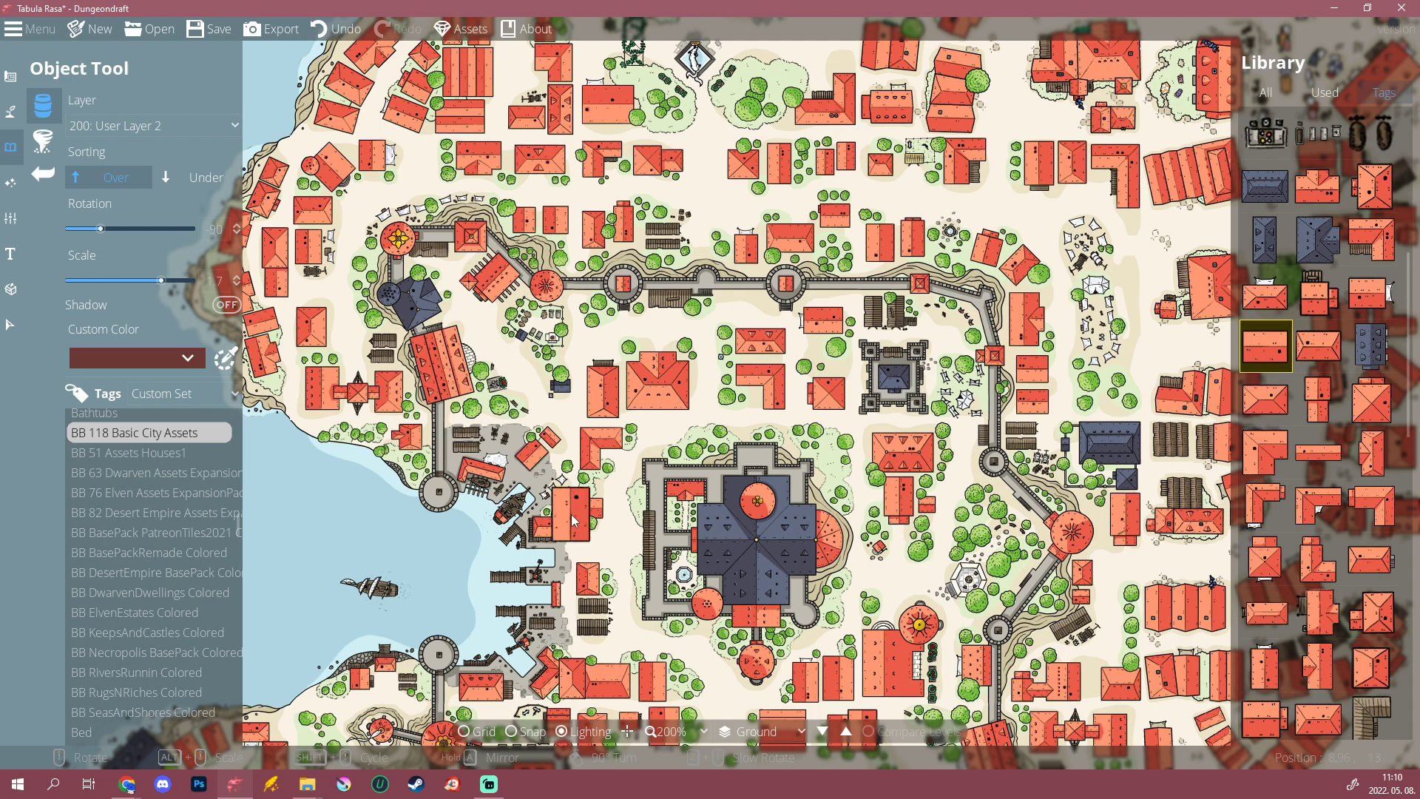
pyautogui.keyDown('alt'); pyautogui.scroll(-7, 594, 531); pyautogui.keyUp('alt')
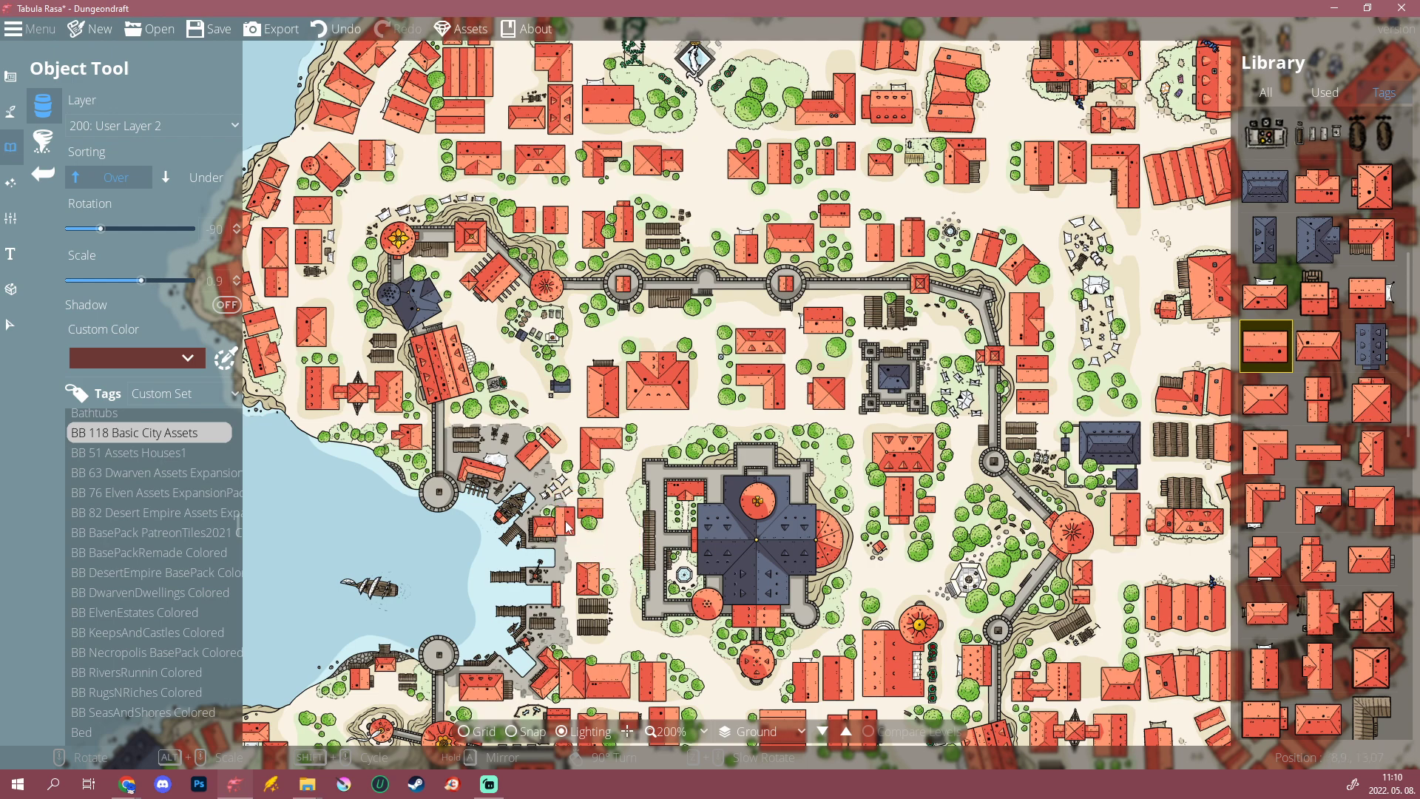
pyautogui.click(574, 514)
# Step: Try the L-shaped and the long narrow red house in gaps of the northwestern blocks
pyautogui.moveTo(627, 325); pyautogui.dragTo(635, 587)
pyautogui.click(1267, 453)
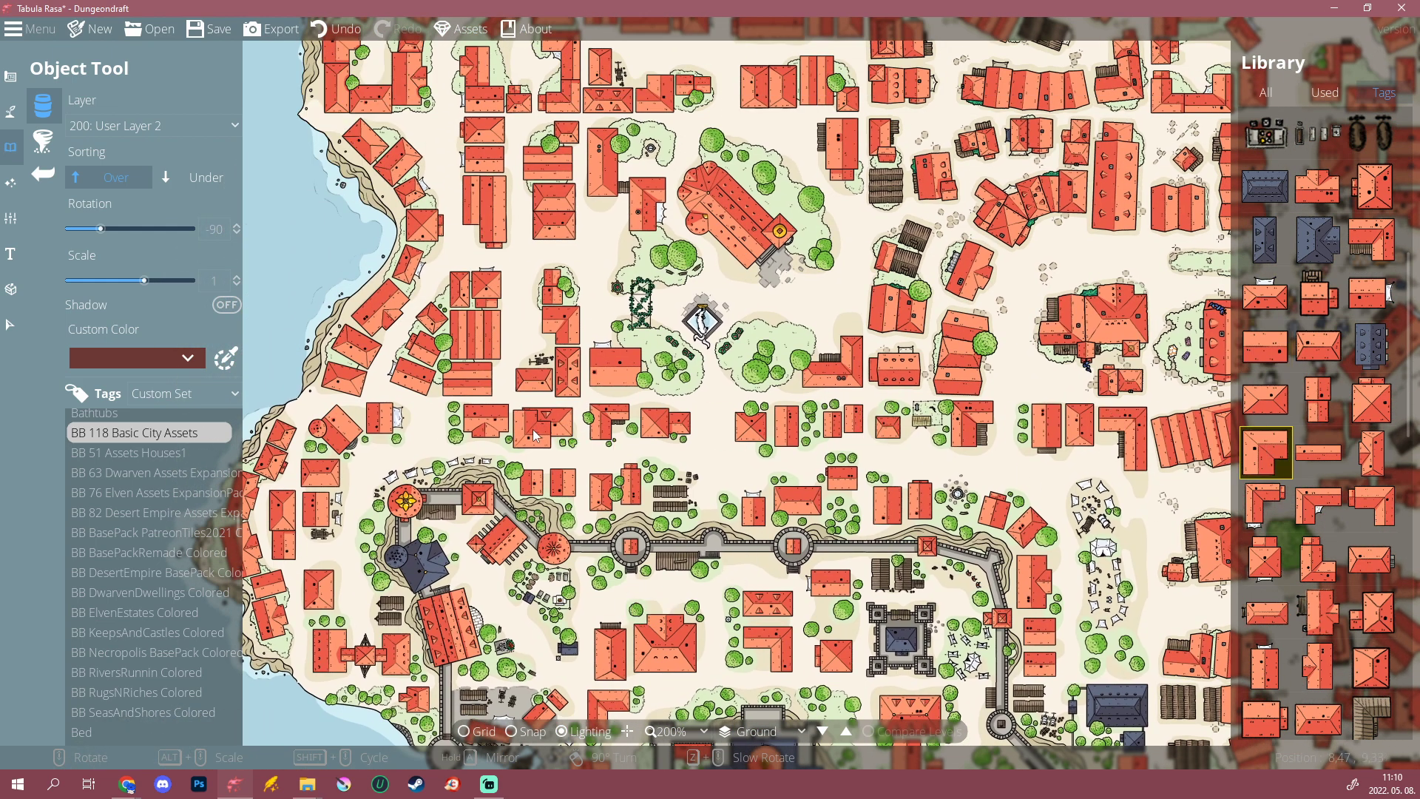
pyautogui.scroll(6, 583, 428)
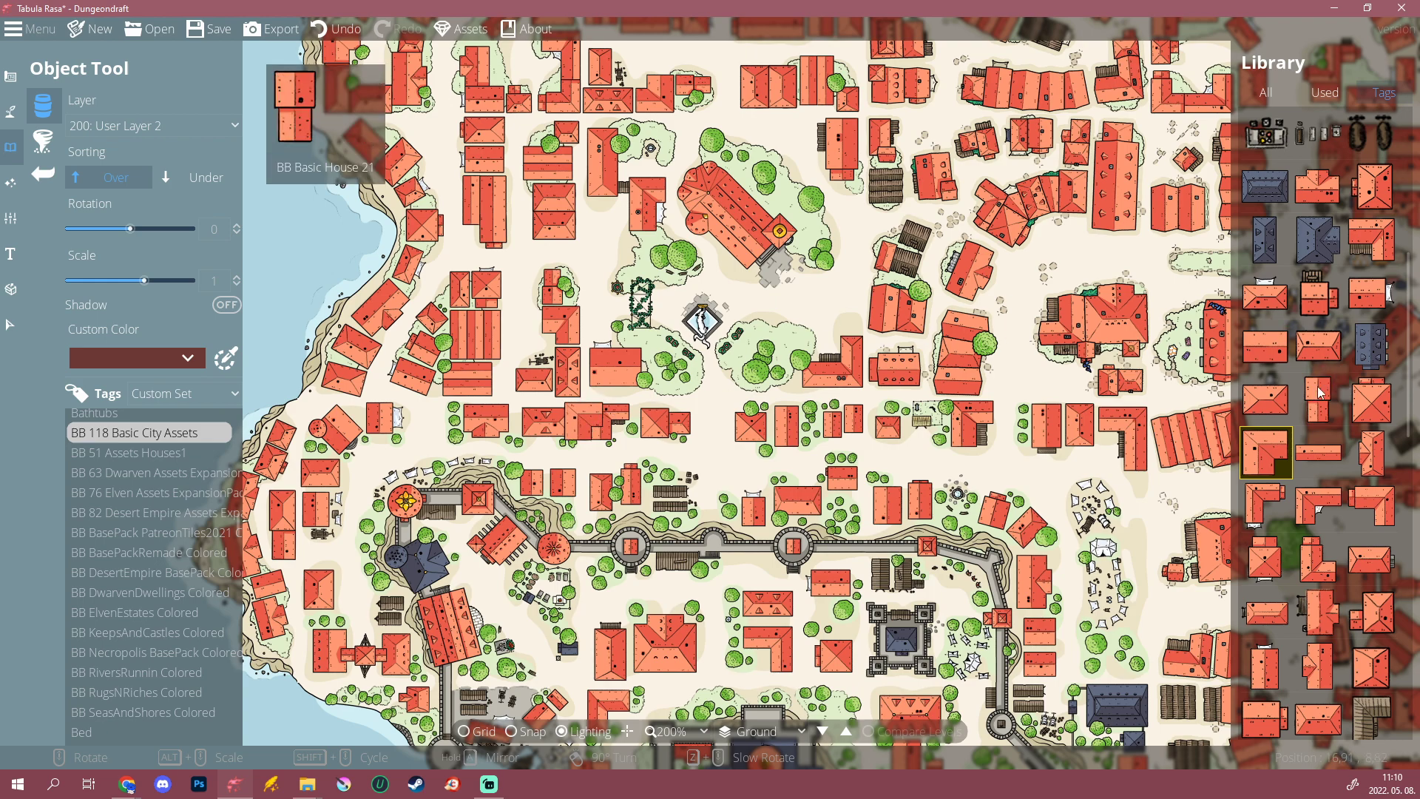
pyautogui.click(1318, 453)
pyautogui.moveTo(592, 366); pyautogui.dragTo(594, 533)
pyautogui.rightClick(586, 355)
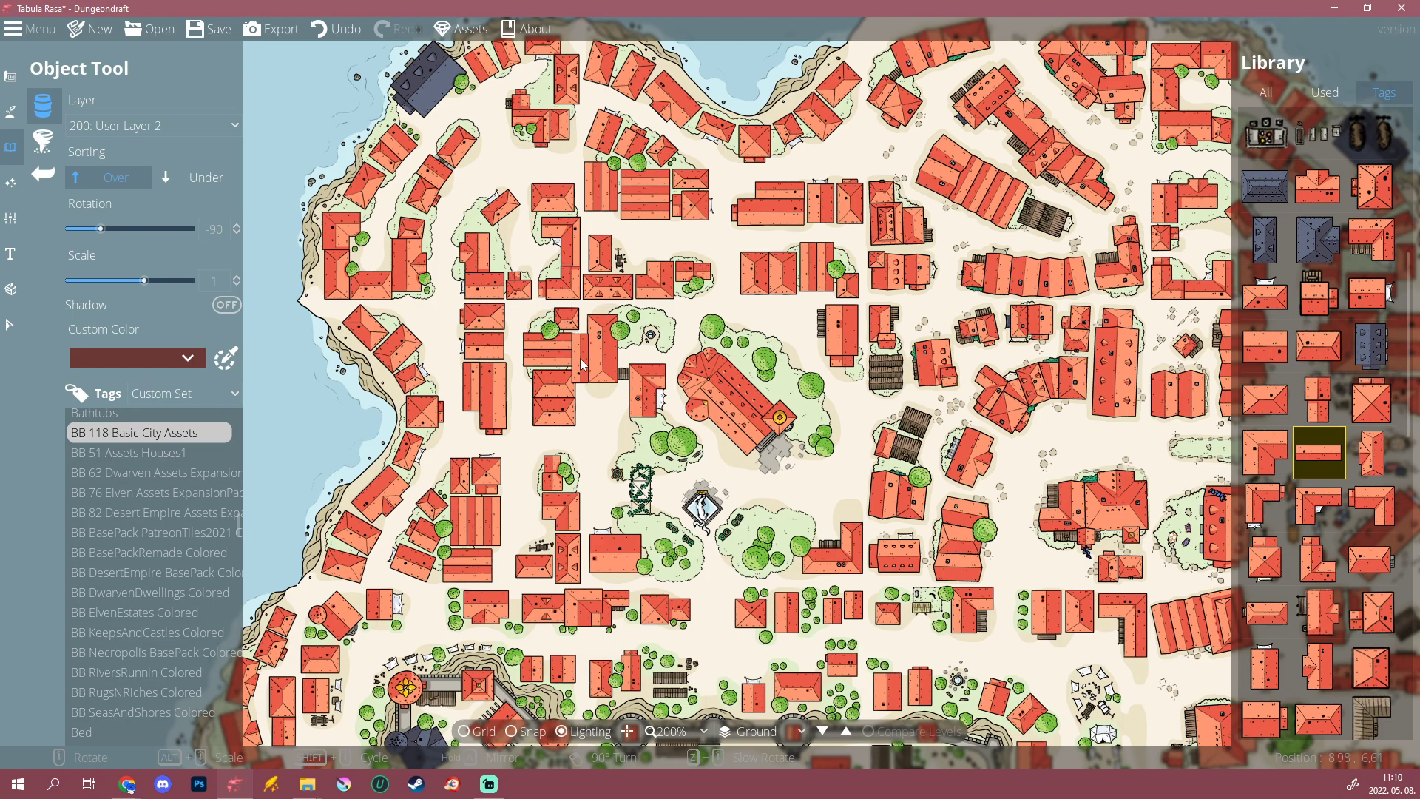
pyautogui.scroll(-6, 580, 364)
pyautogui.moveTo(667, 465); pyautogui.dragTo(618, 405)
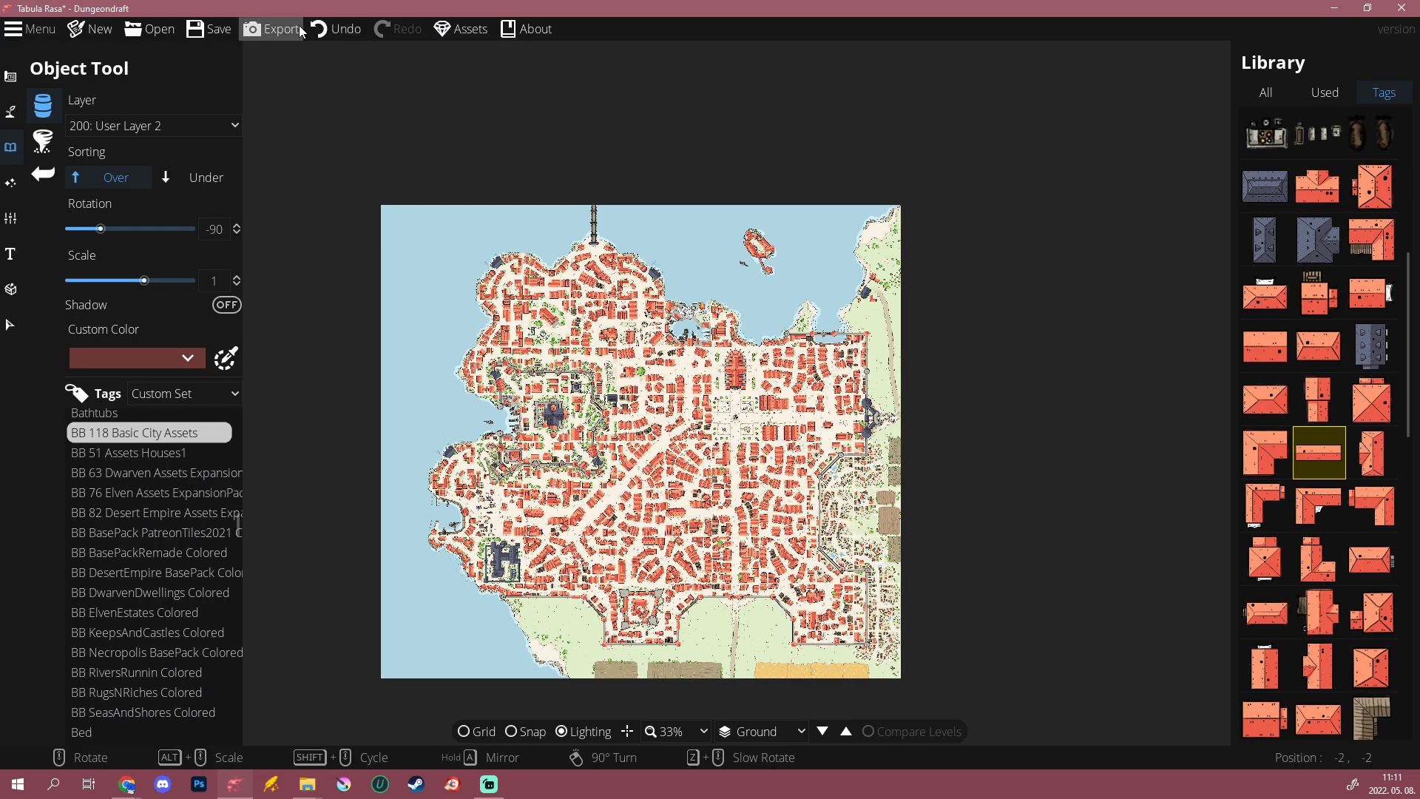
# Step: Set the PNG export's grid PPI to 100 pixels and start exporting the map
pyautogui.click(275, 41)
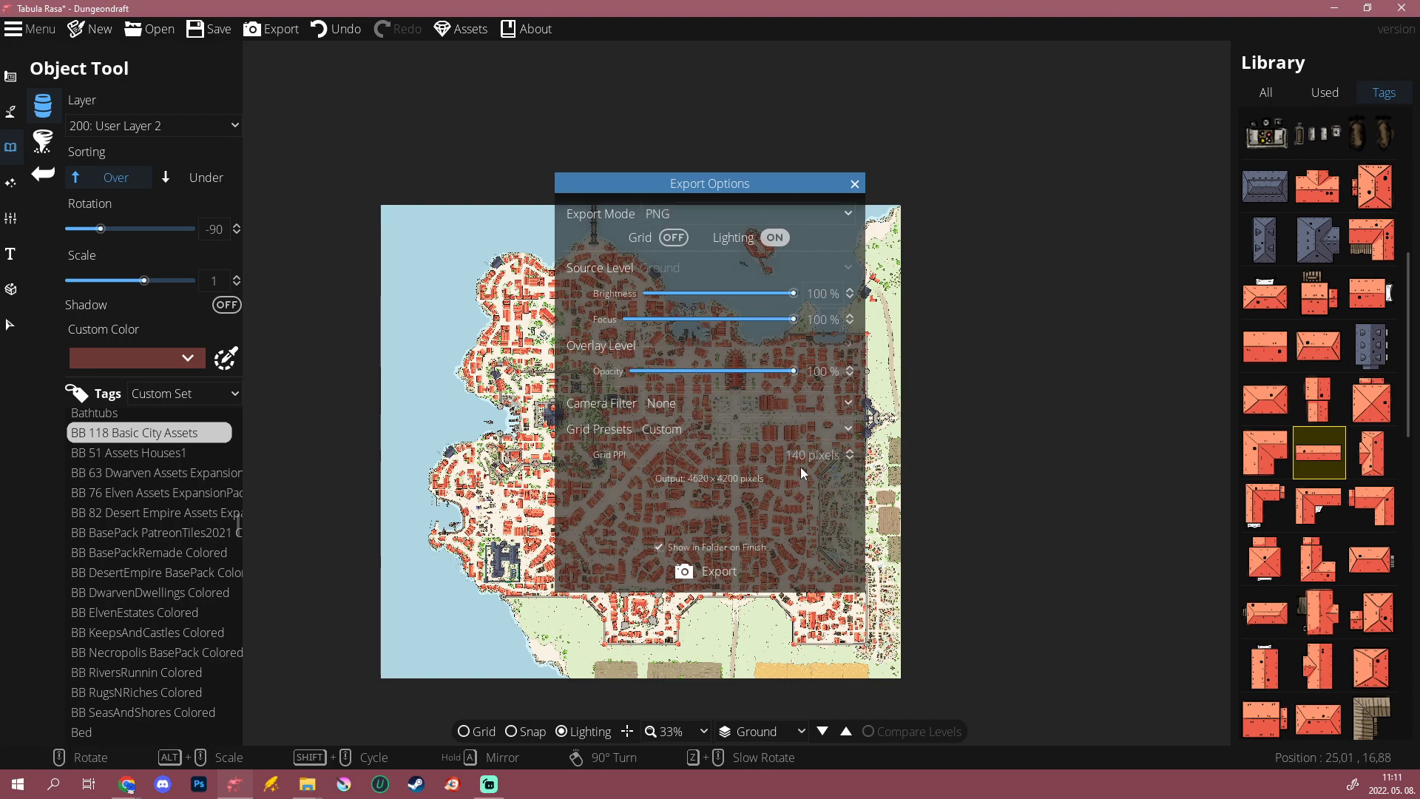
pyautogui.moveTo(785, 456); pyautogui.dragTo(805, 455)
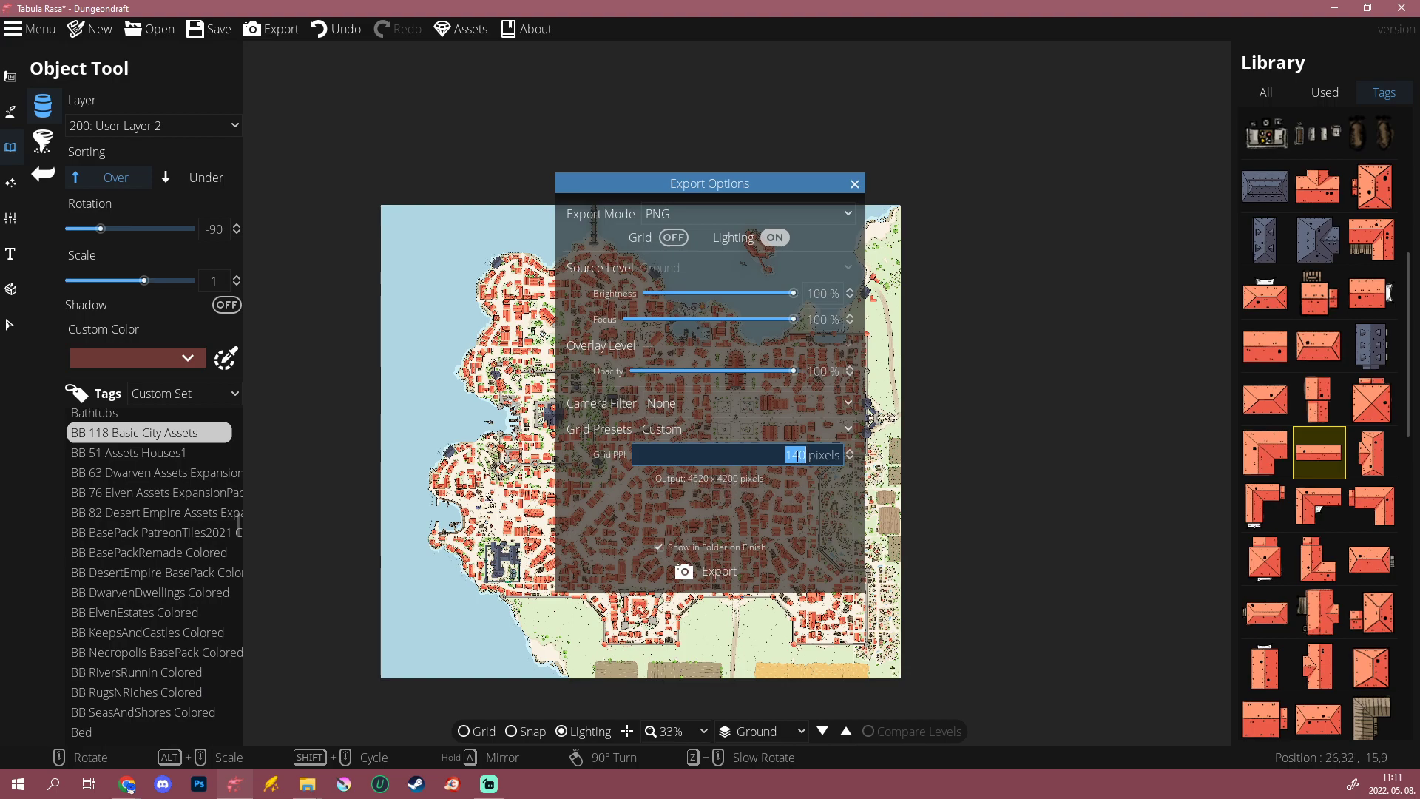
pyautogui.write('100')
pyautogui.click(722, 573)
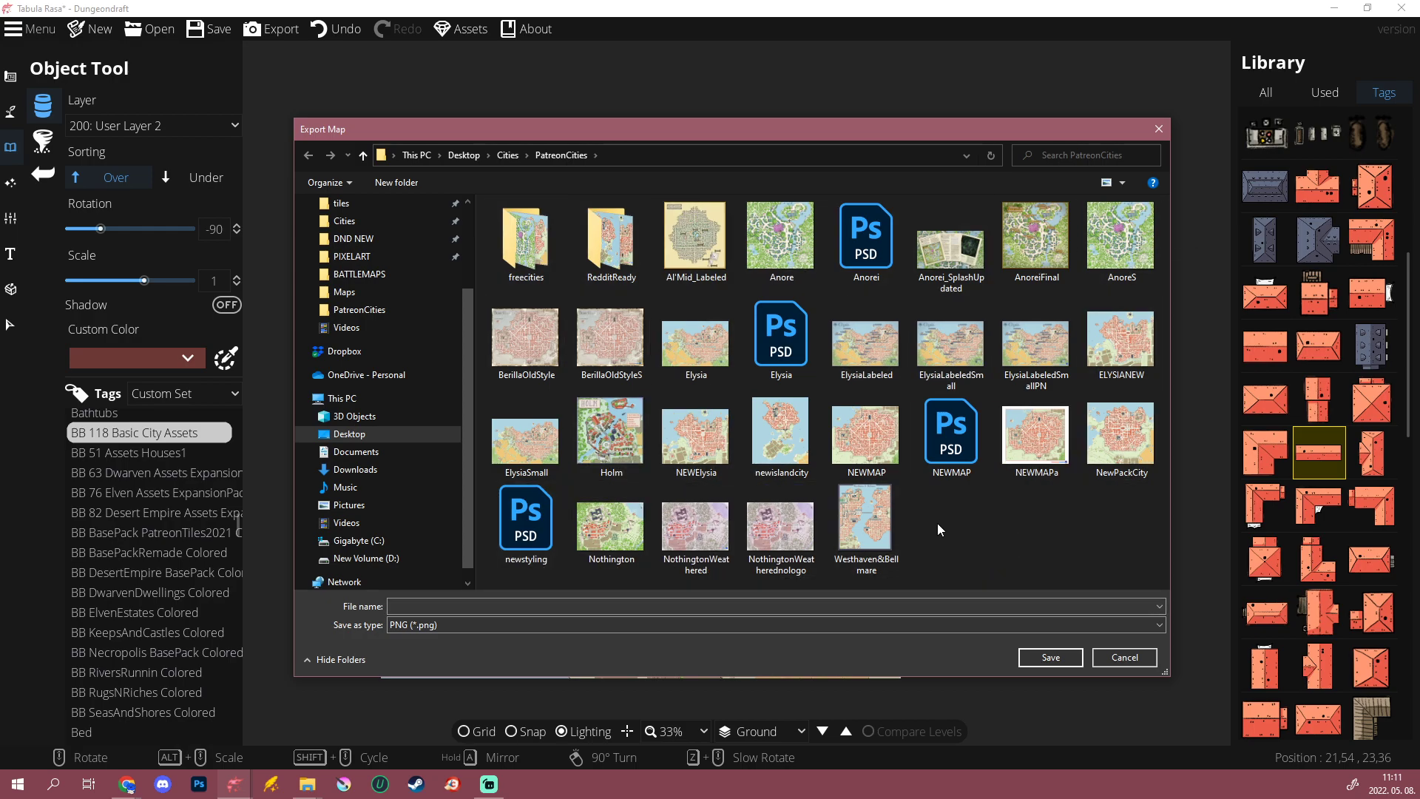
# Step: Check the available export file types and modes and the map's save folder, cancelling both the export and the save
pyautogui.click(488, 628)
pyautogui.click(482, 624)
pyautogui.click(1124, 658)
pyautogui.click(695, 214)
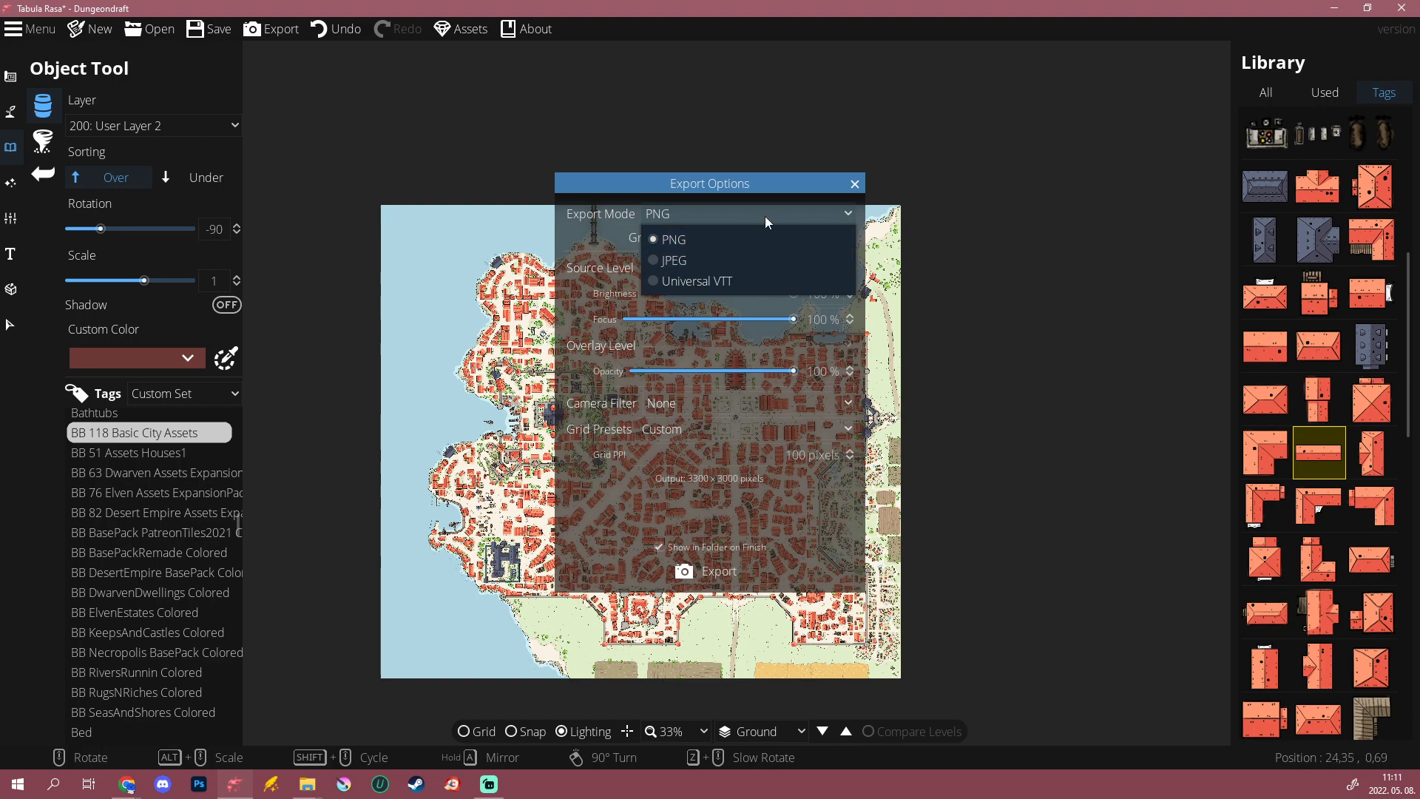
pyautogui.click(584, 244)
pyautogui.click(854, 184)
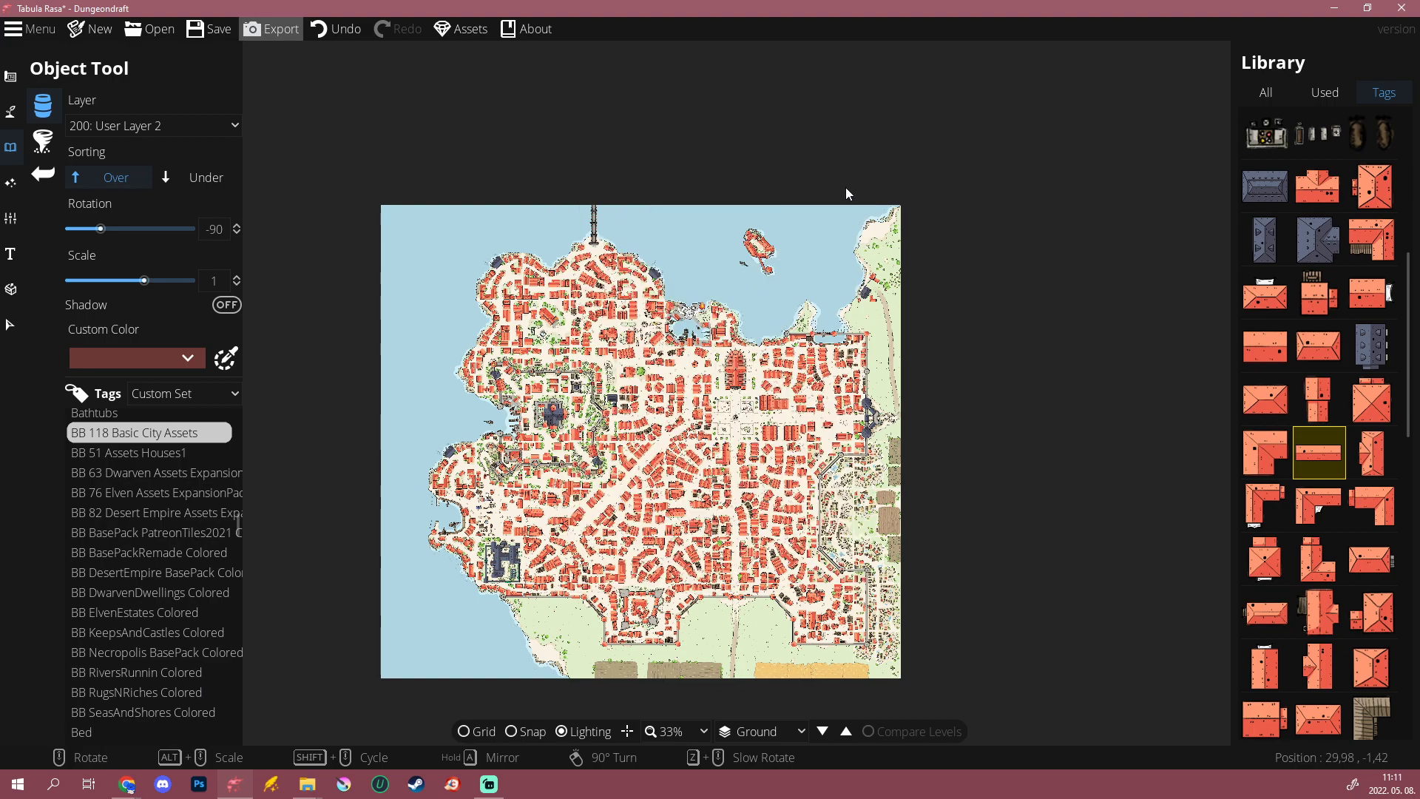
pyautogui.click(198, 32)
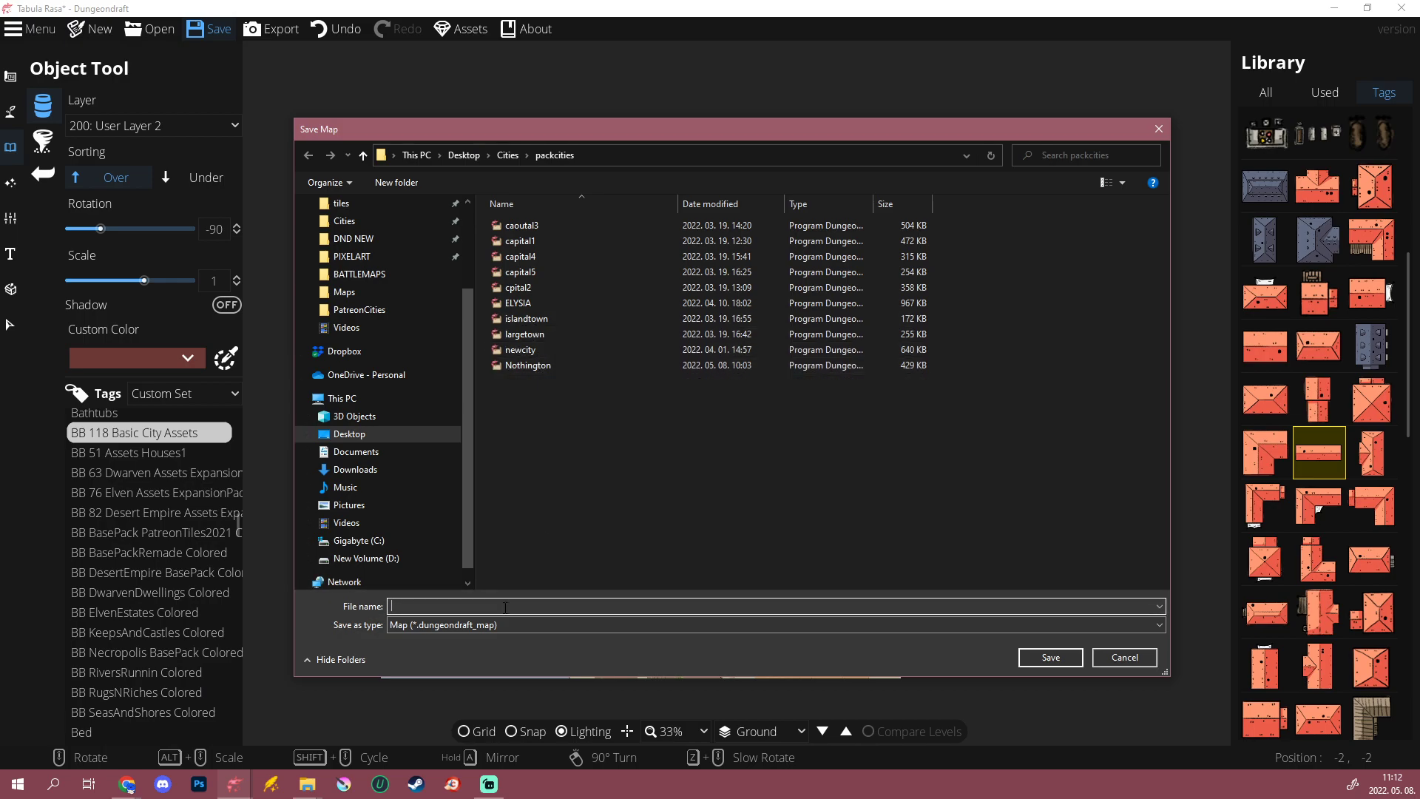
pyautogui.click(1120, 660)
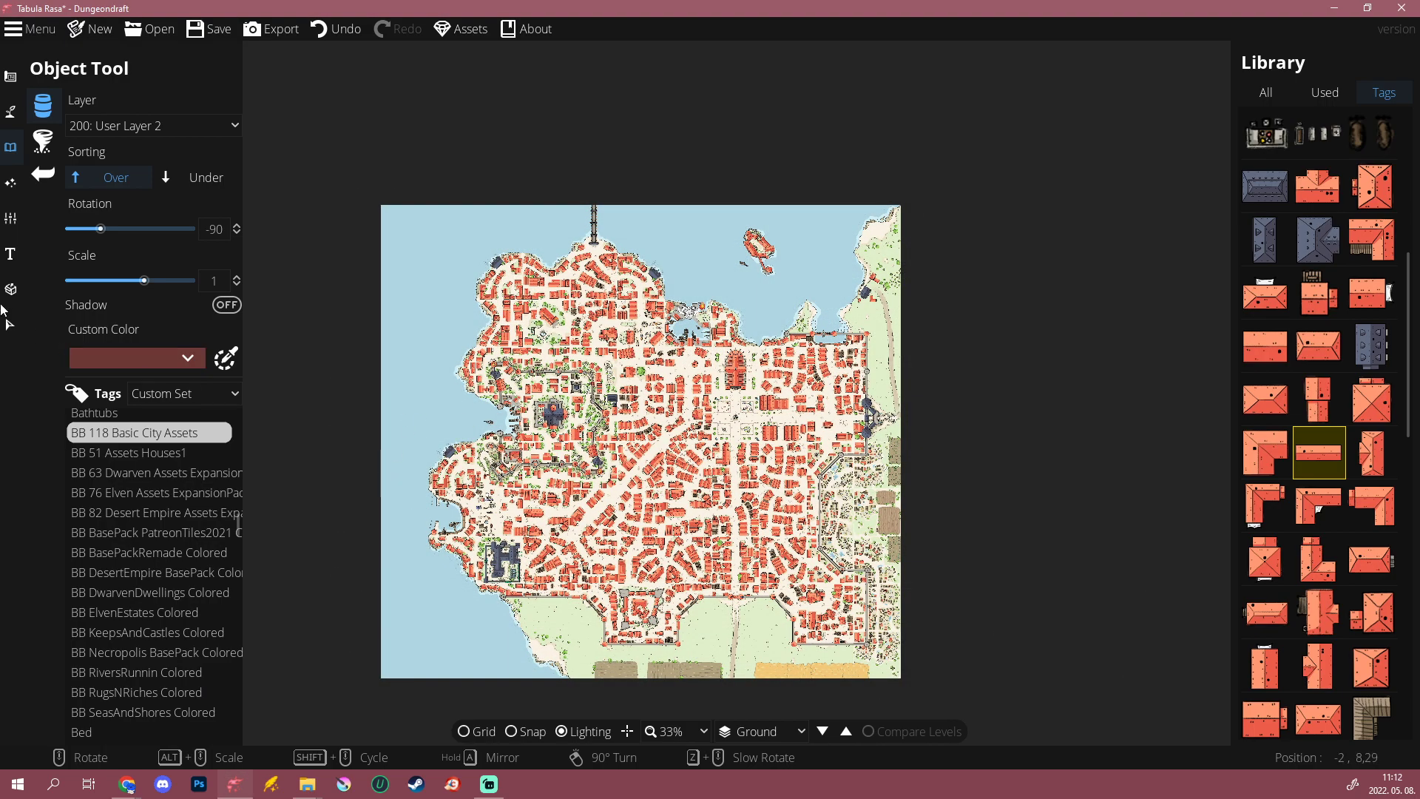
# Step: Try deleting the square ground piece east of the blue-roofed castle, and undo the deletion
pyautogui.click(10, 325)
pyautogui.click(621, 430)
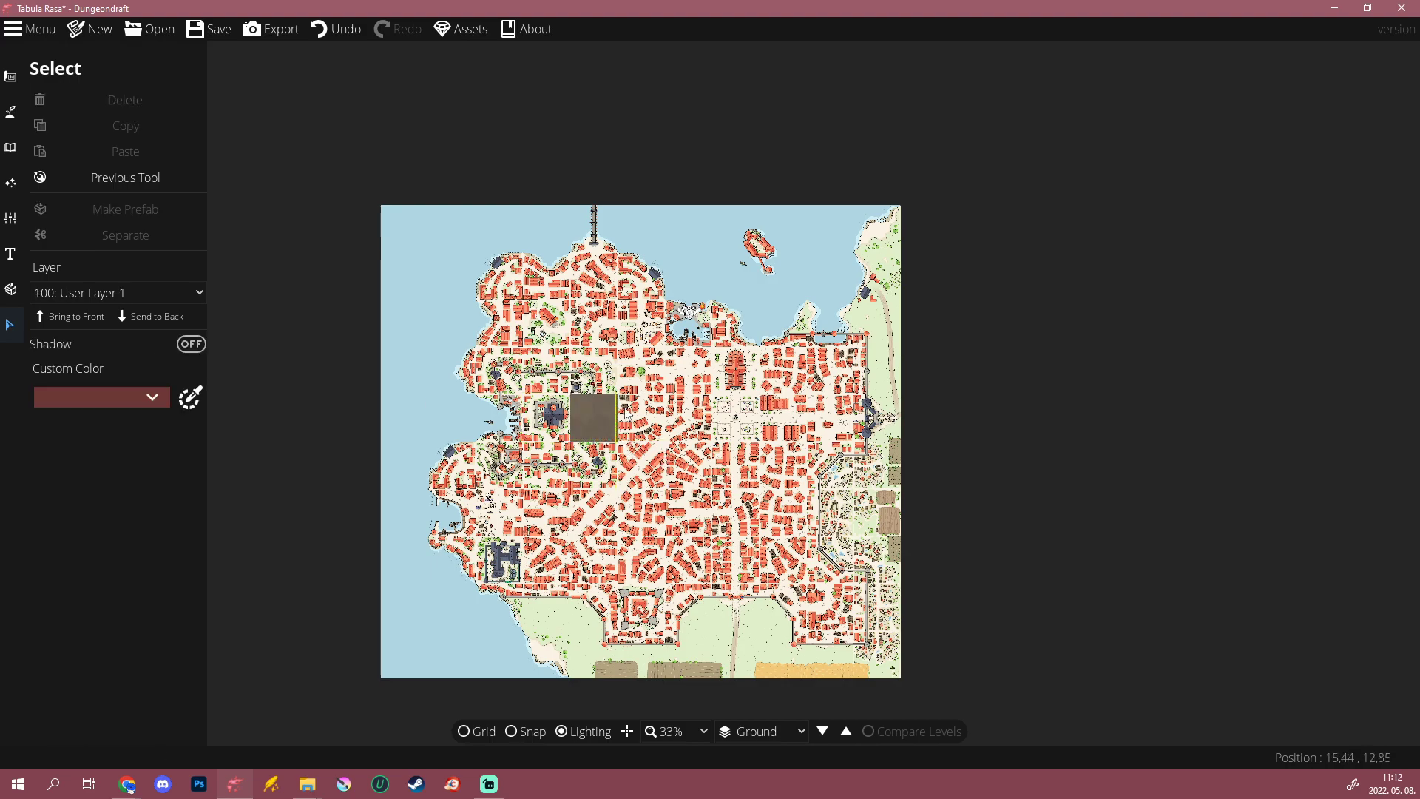
pyautogui.hotkey('ctrl', 'z')
pyautogui.hotkey('ctrl', 'z')
# Step: Try to remove the ground piece around the southern gate's road, and select ground pieces along the road outside the eastern wall
pyautogui.click(749, 653)
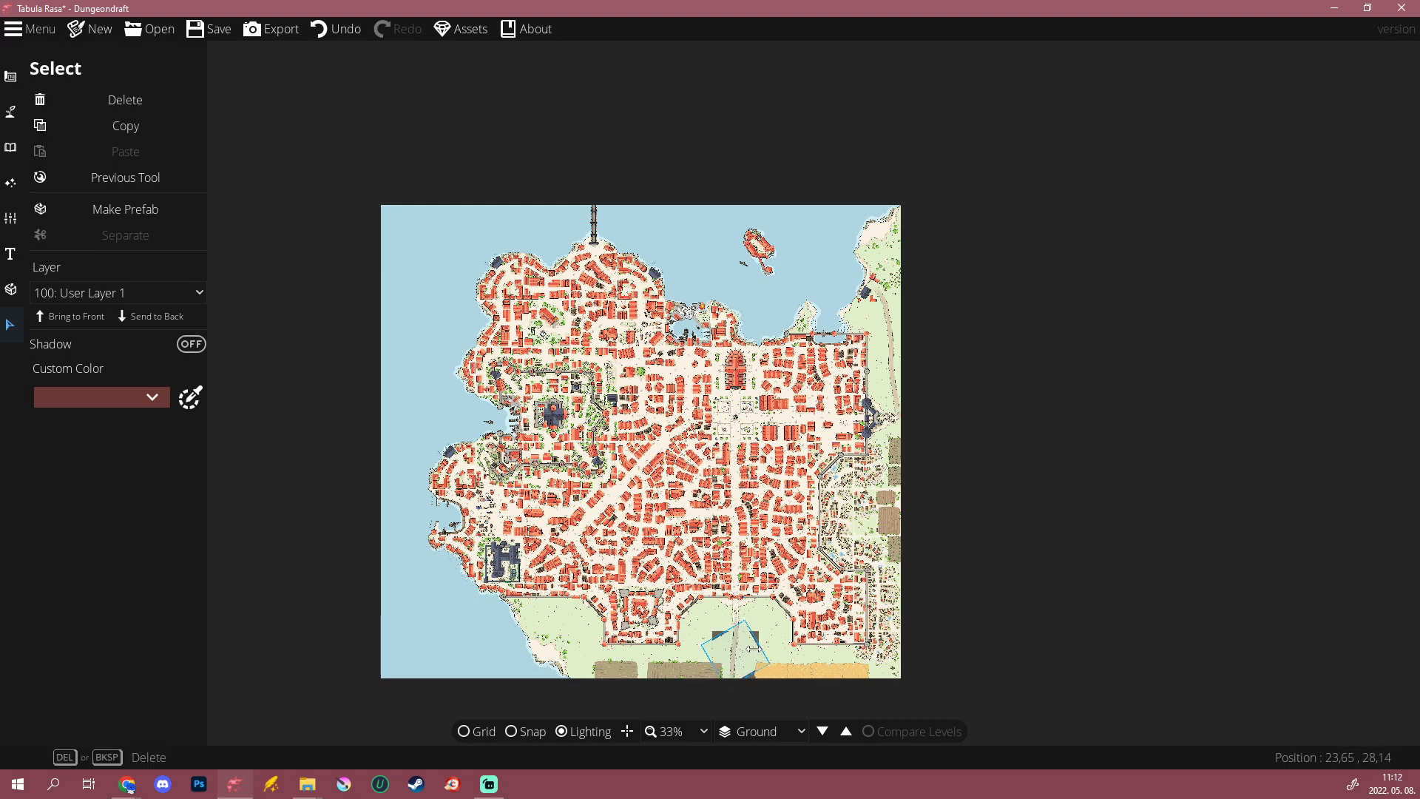
pyautogui.press('Delete')
pyautogui.scroll(5, 688, 613)
pyautogui.click(683, 590)
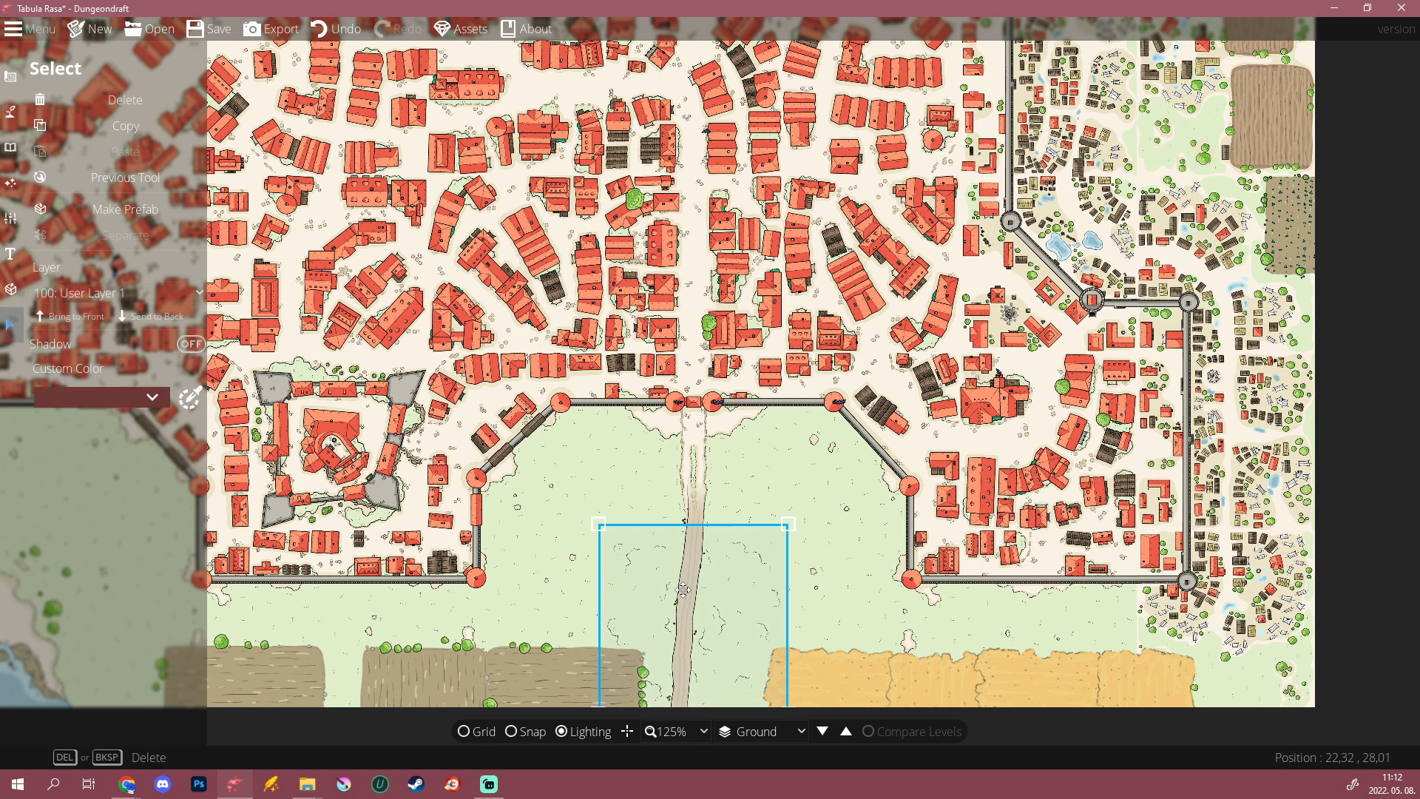
pyautogui.click(1360, 398)
pyautogui.moveTo(1324, 333); pyautogui.dragTo(871, 670)
pyautogui.click(858, 332)
pyautogui.click(838, 255)
pyautogui.click(826, 156)
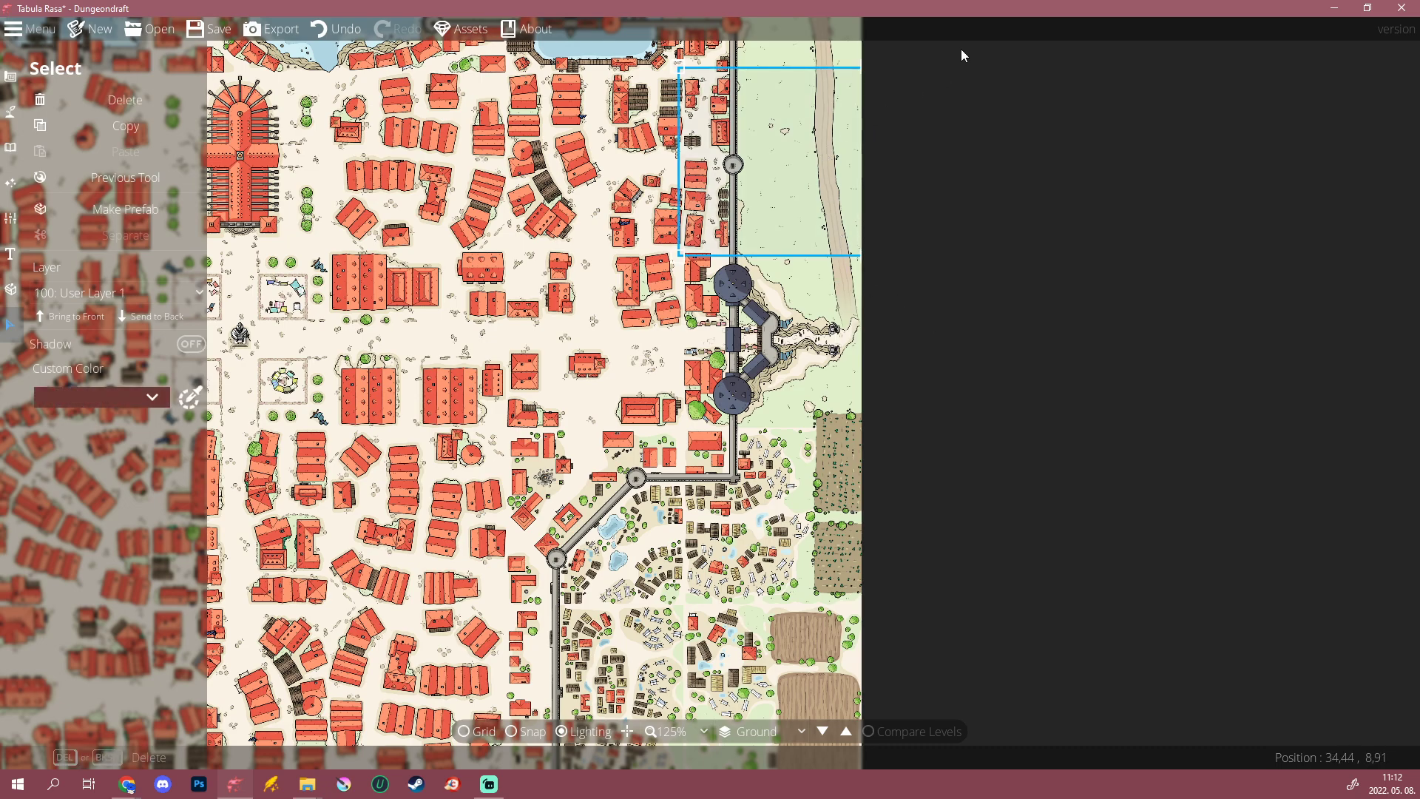
# Step: Try deleting the ground piece and the dirt road on the northeastern coast, and undo both deletions
pyautogui.moveTo(995, 95); pyautogui.dragTo(818, 495)
pyautogui.scroll(5, 685, 352)
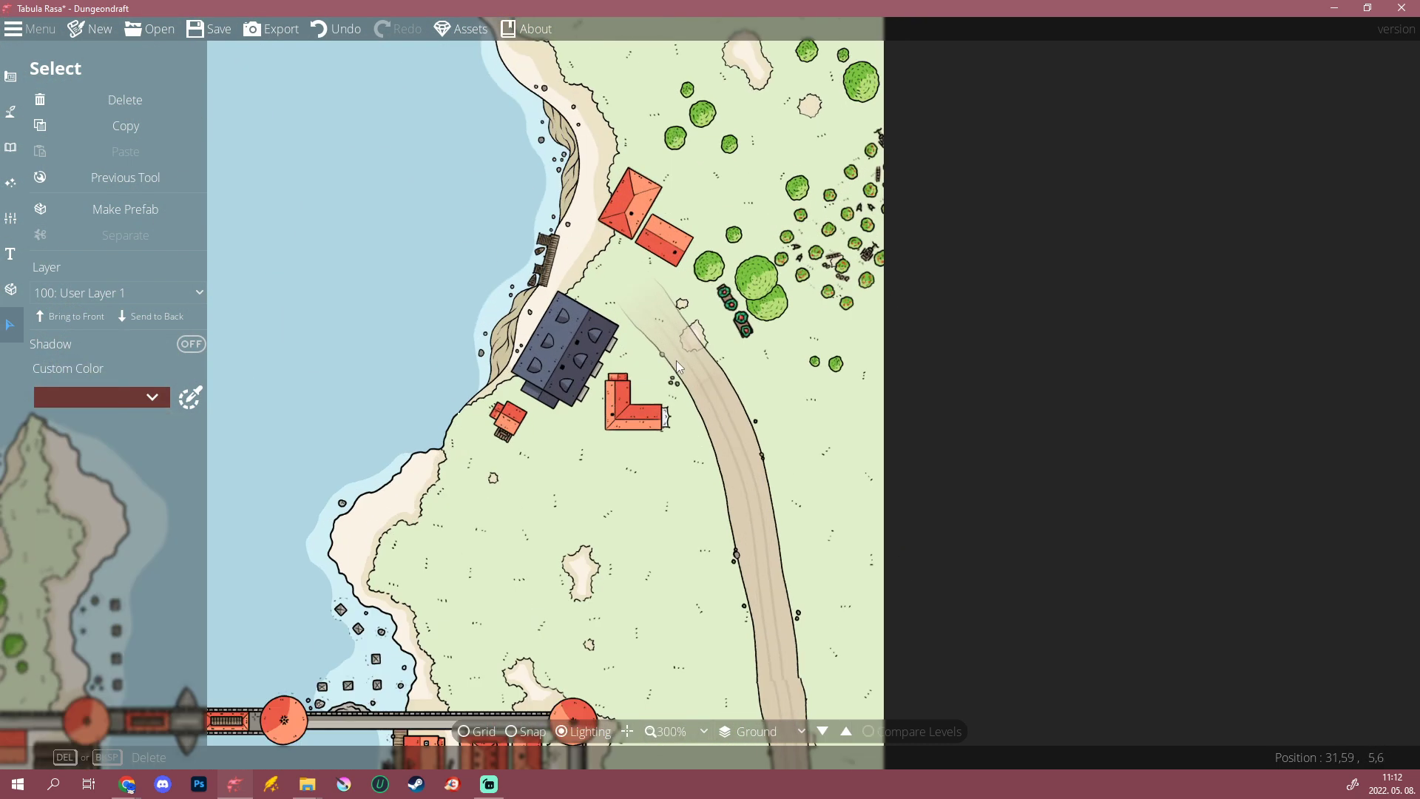
pyautogui.click(734, 501)
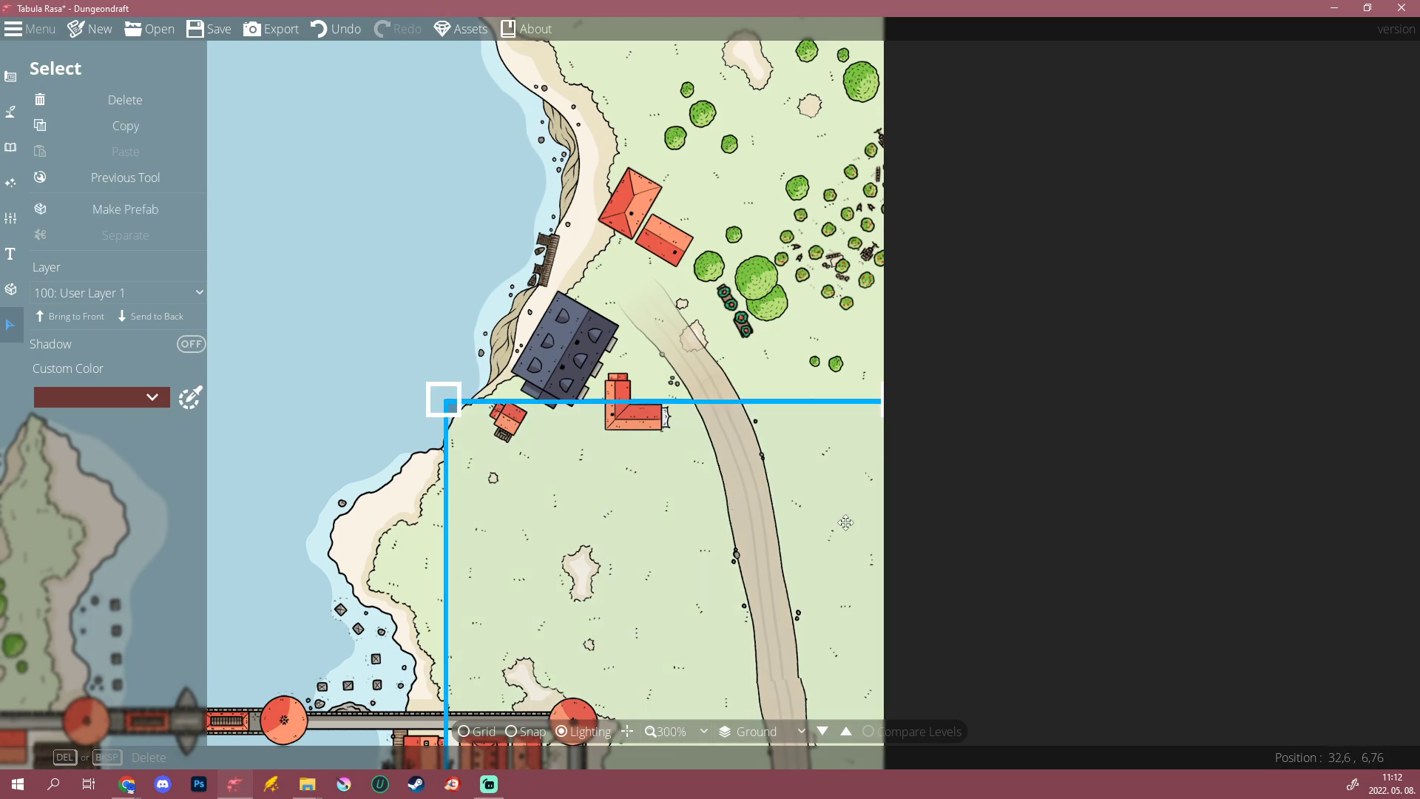
pyautogui.press('Delete')
pyautogui.click(769, 536)
pyautogui.press('Delete')
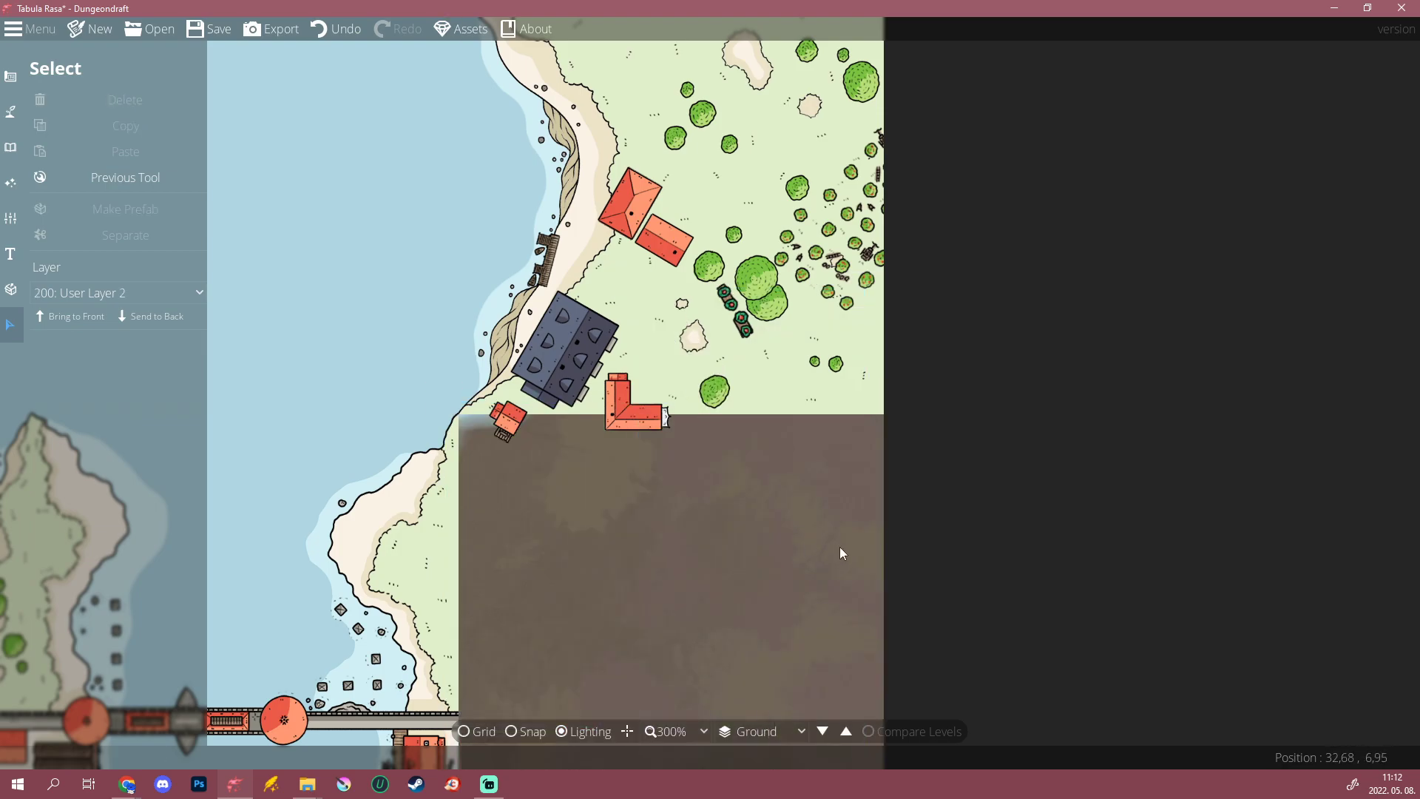
pyautogui.hotkey('ctrl', 'z')
pyautogui.hotkey('ctrl', 'z')
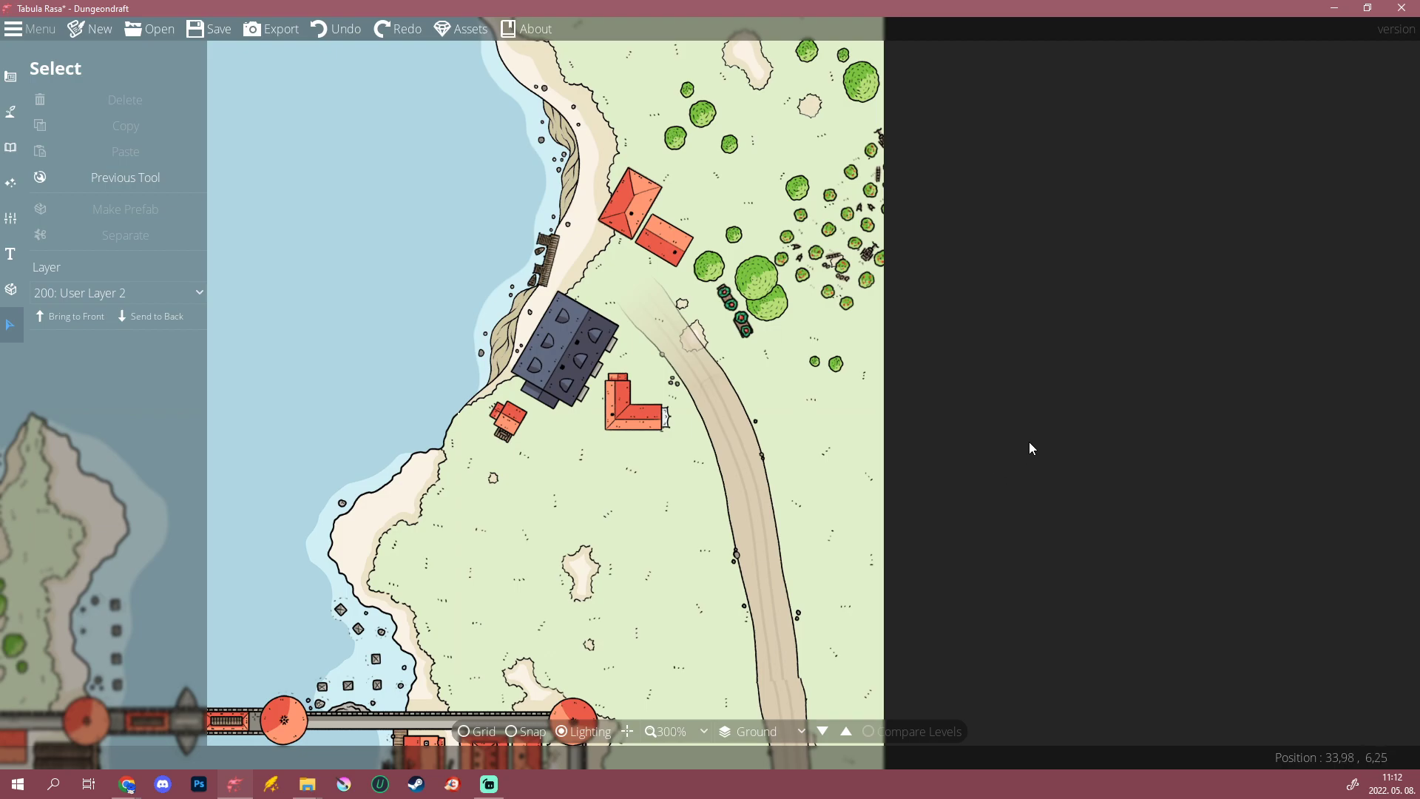
pyautogui.scroll(-6, 548, 435)
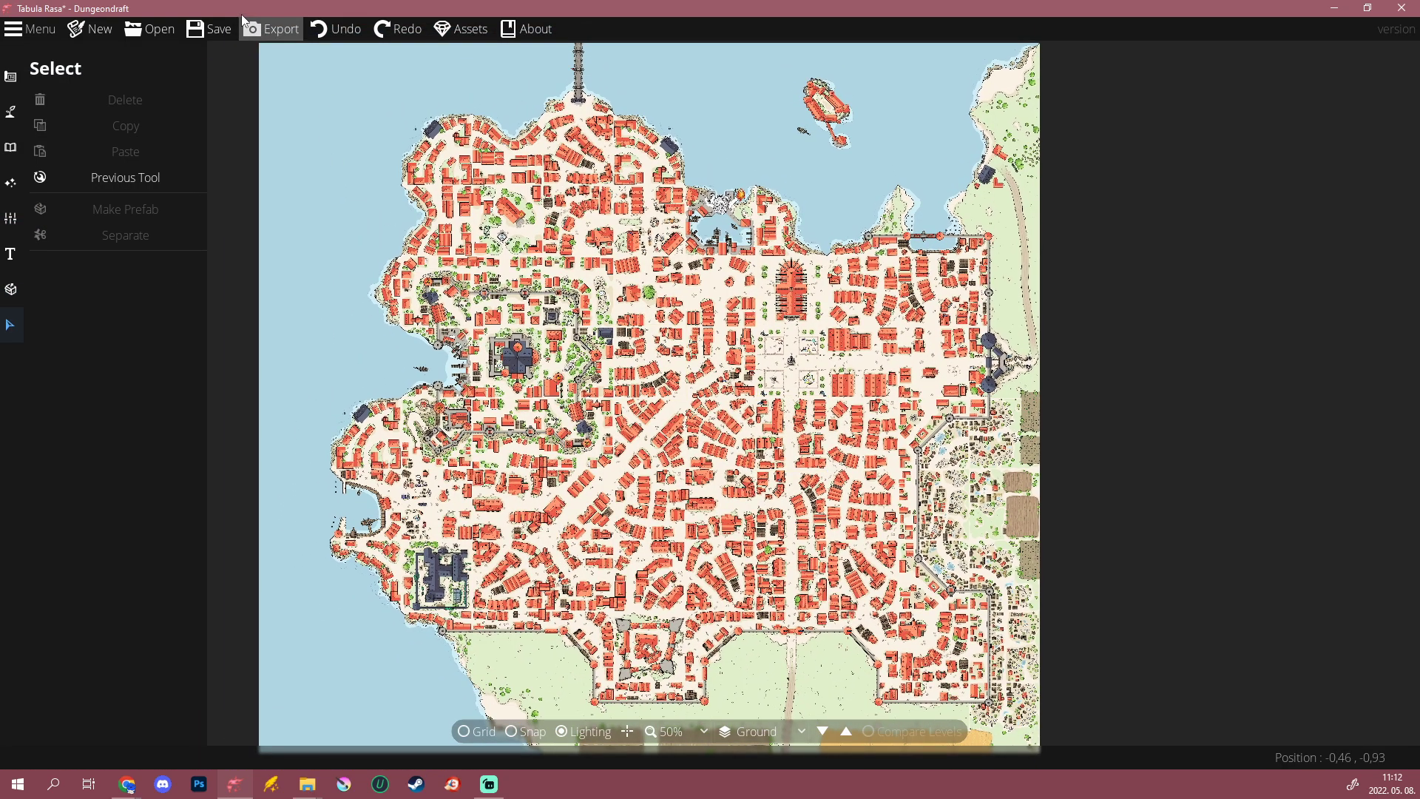
# Step: Open the Nothington map from the packcities folder, discarding the current map's unsaved changes, and hide the grid
pyautogui.click(149, 31)
pyautogui.click(729, 437)
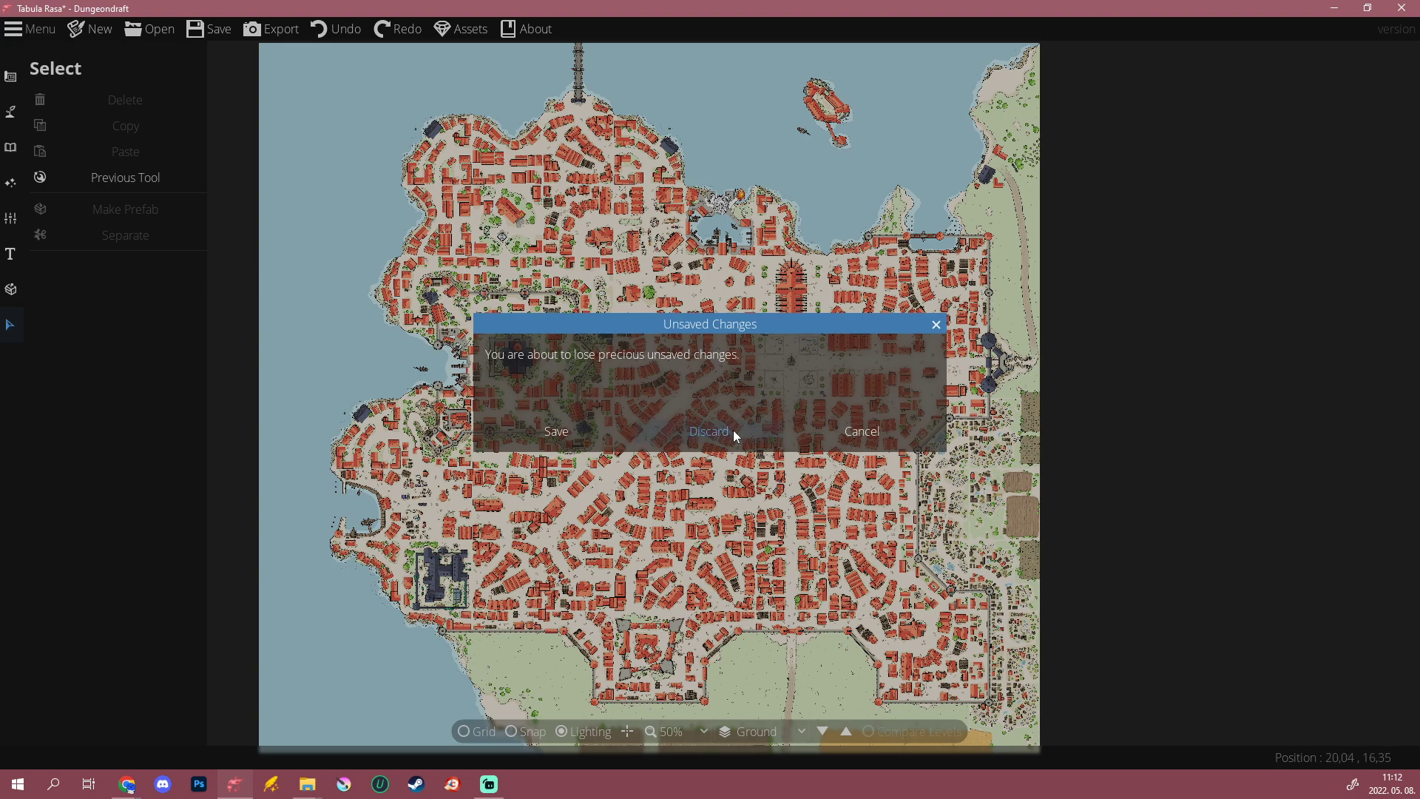
pyautogui.click(515, 367)
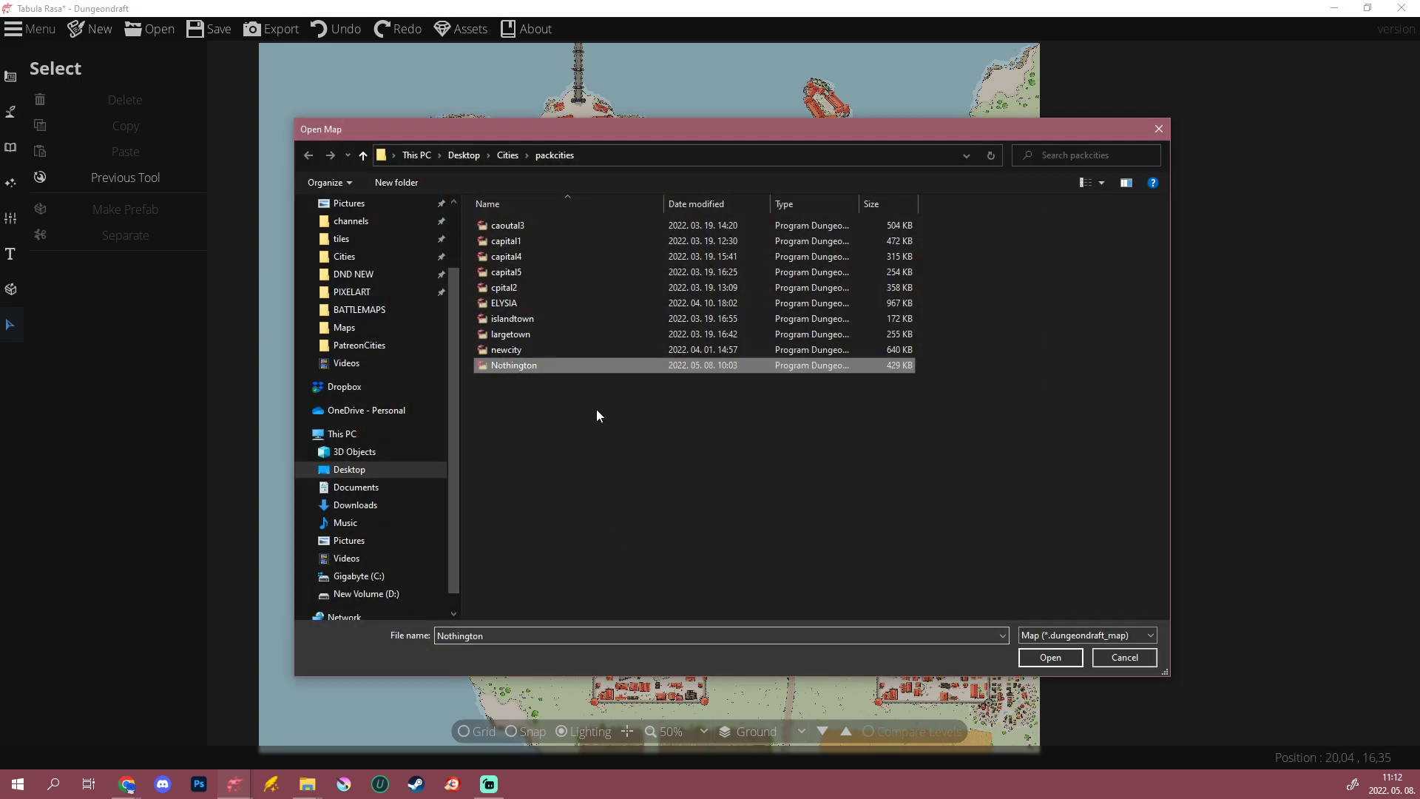
pyautogui.click(1050, 656)
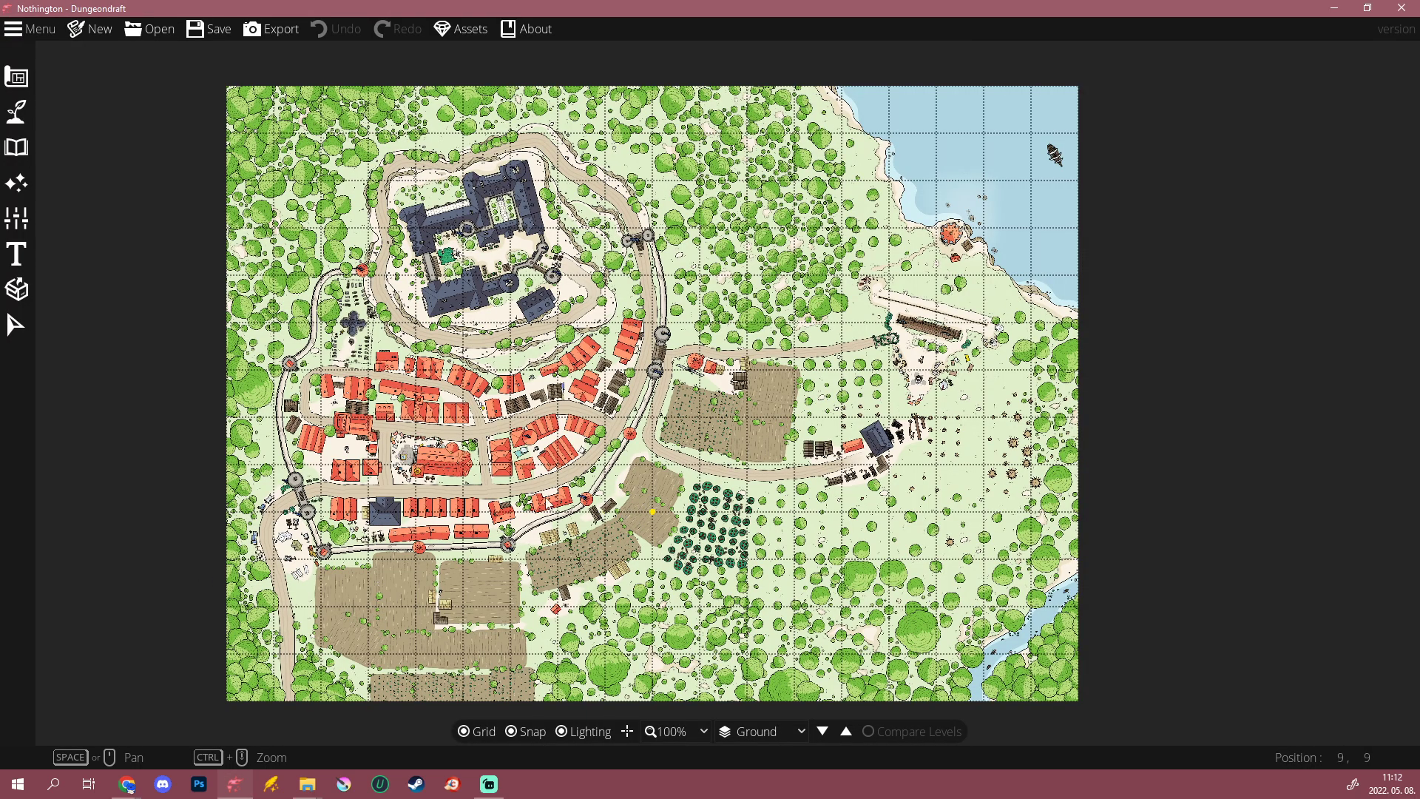
pyautogui.click(464, 732)
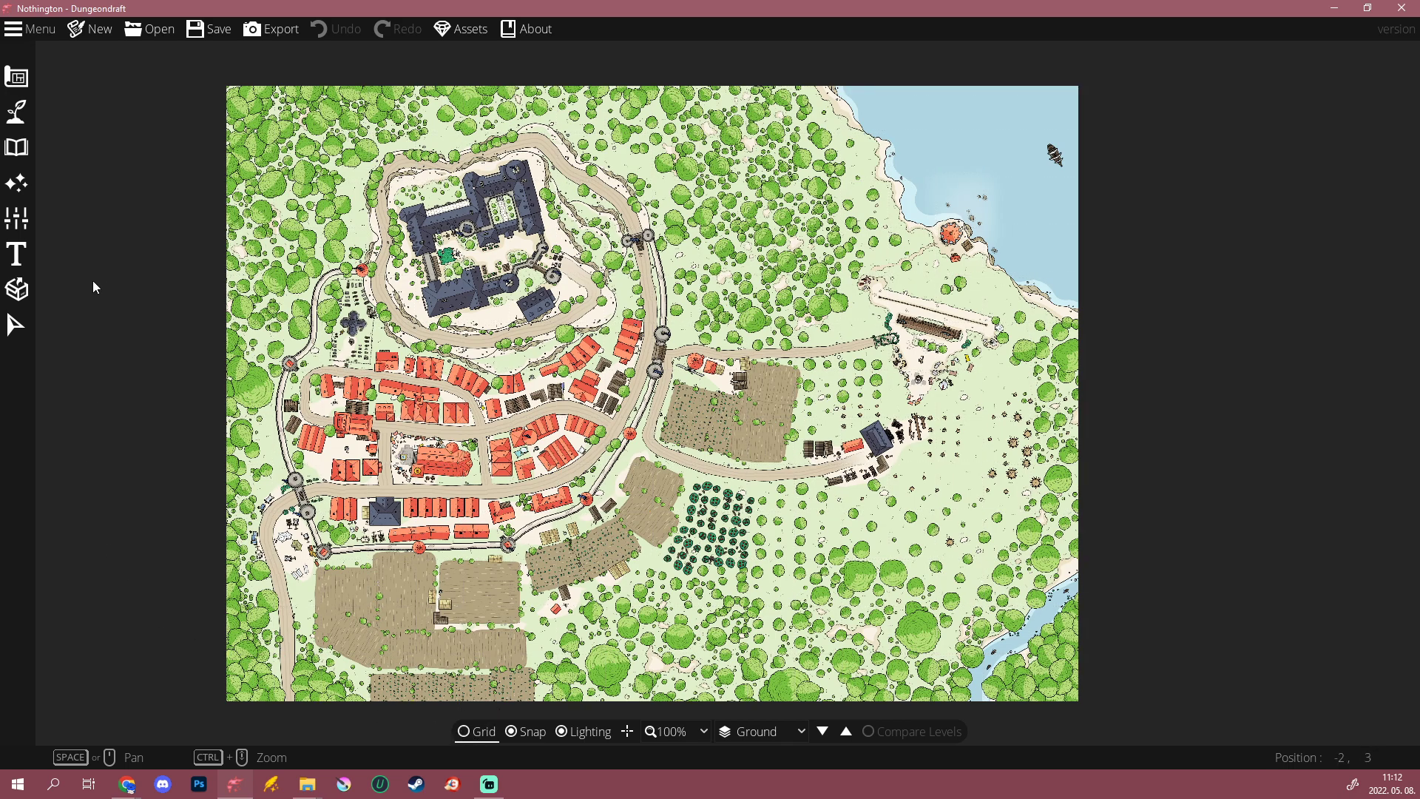
# Step: Select the piece beneath the hilltop castle to examine its outline up close, and deselect it
pyautogui.click(16, 325)
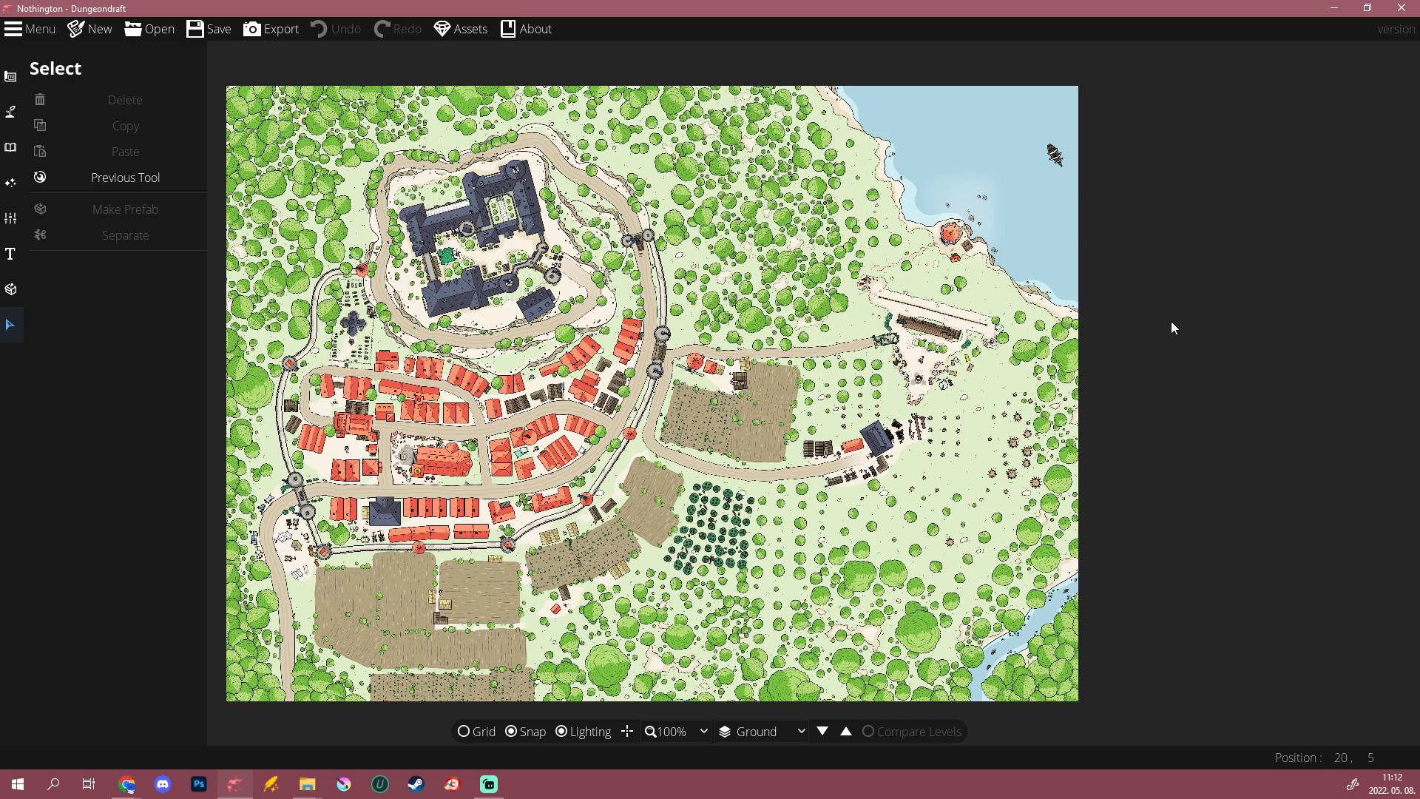
pyautogui.click(477, 226)
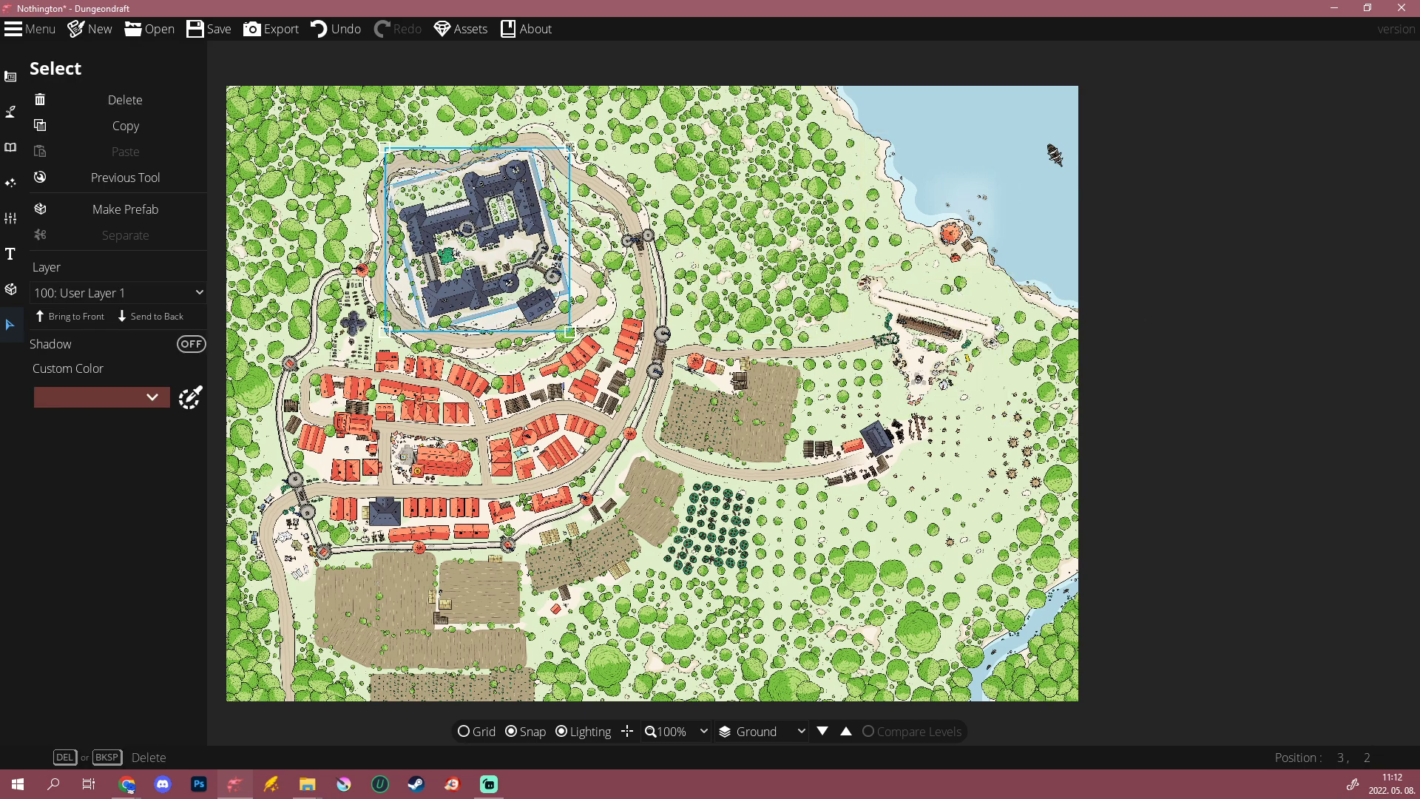
pyautogui.scroll(2, 370, 195)
pyautogui.scroll(2, 544, 260)
pyautogui.scroll(6, 543, 260)
pyautogui.scroll(12, 544, 260)
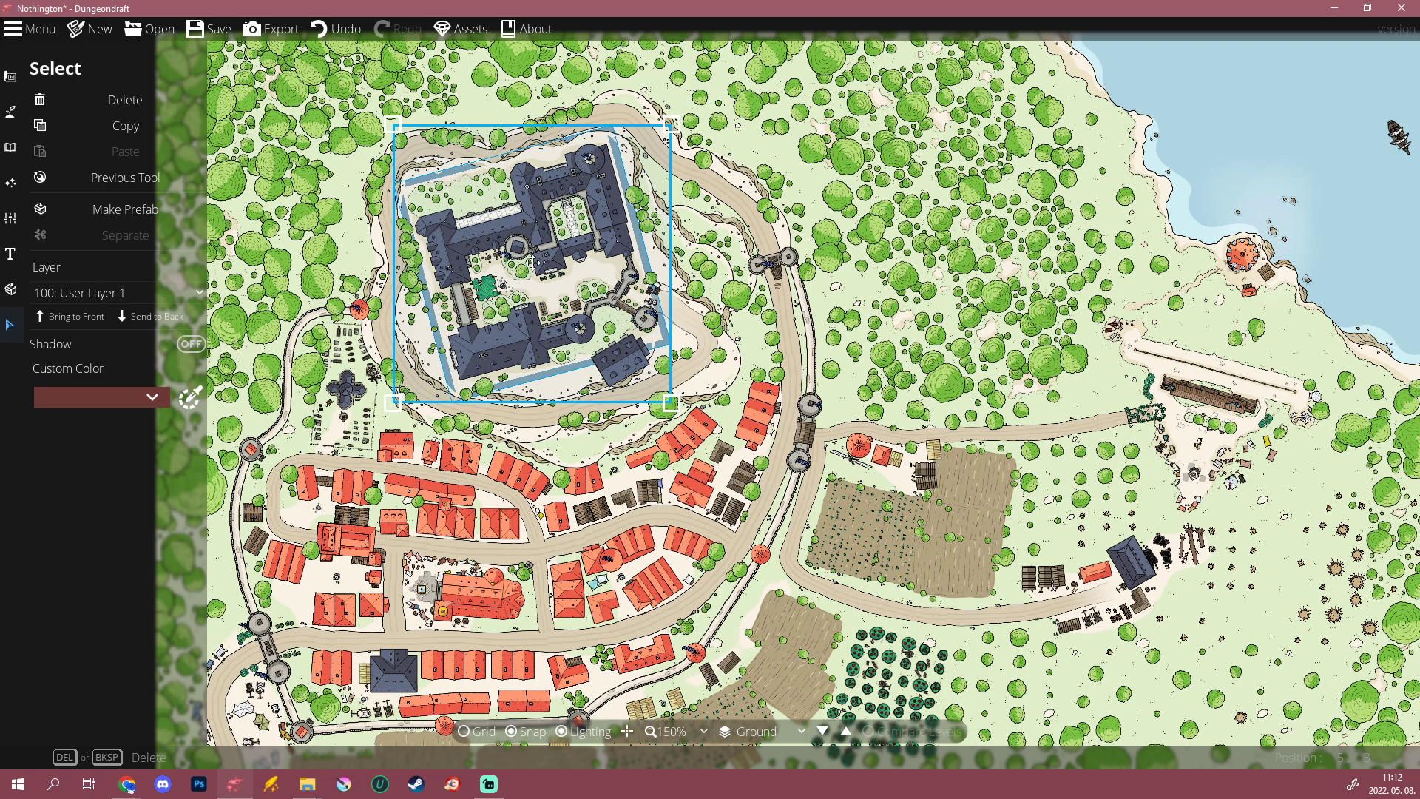
pyautogui.scroll(-3, 538, 261)
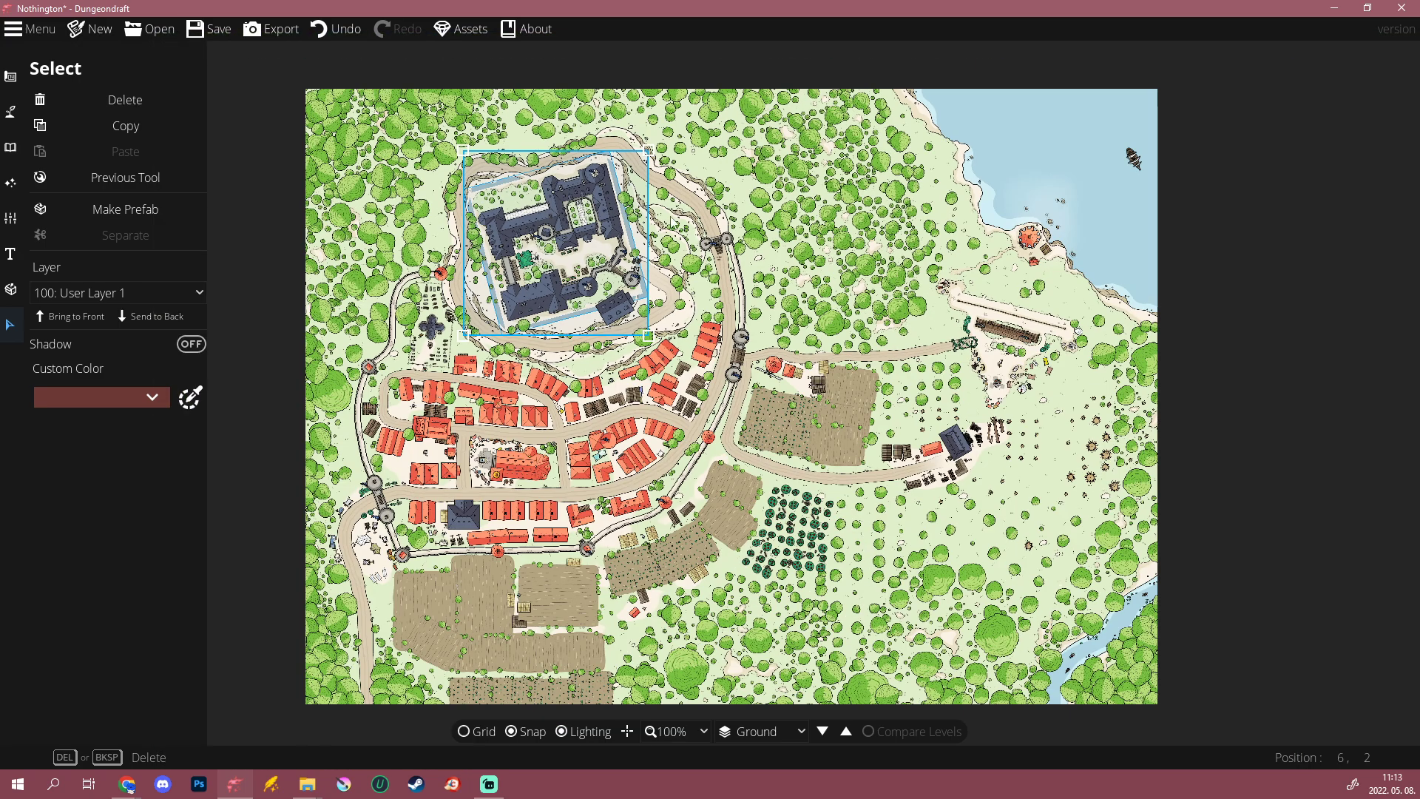
pyautogui.click(1351, 219)
# Step: Select the overlapping land pieces around the southeastern river and woods one at a time to examine their outlines
pyautogui.moveTo(1063, 420); pyautogui.dragTo(942, 431)
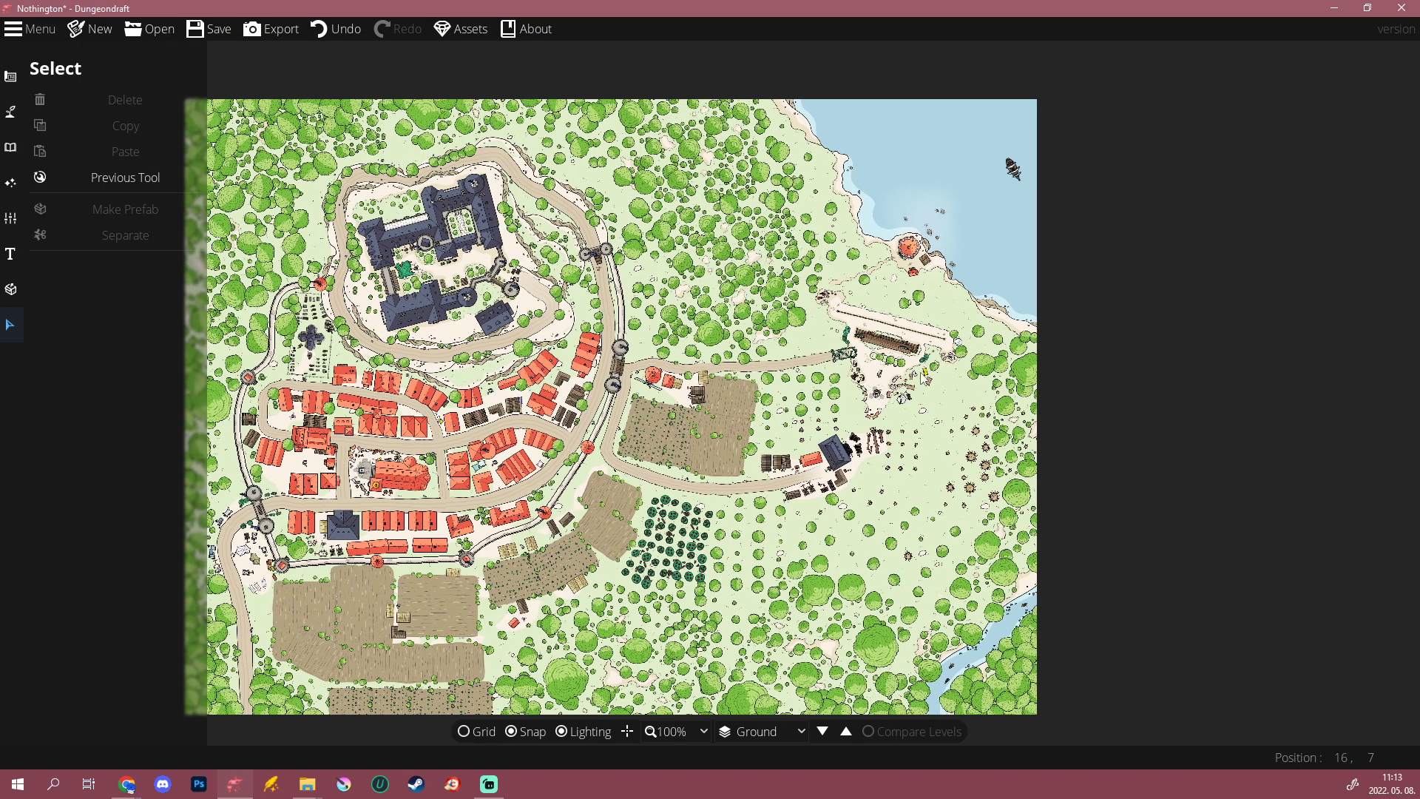
pyautogui.click(892, 339)
pyautogui.moveTo(892, 339); pyautogui.dragTo(1022, 571)
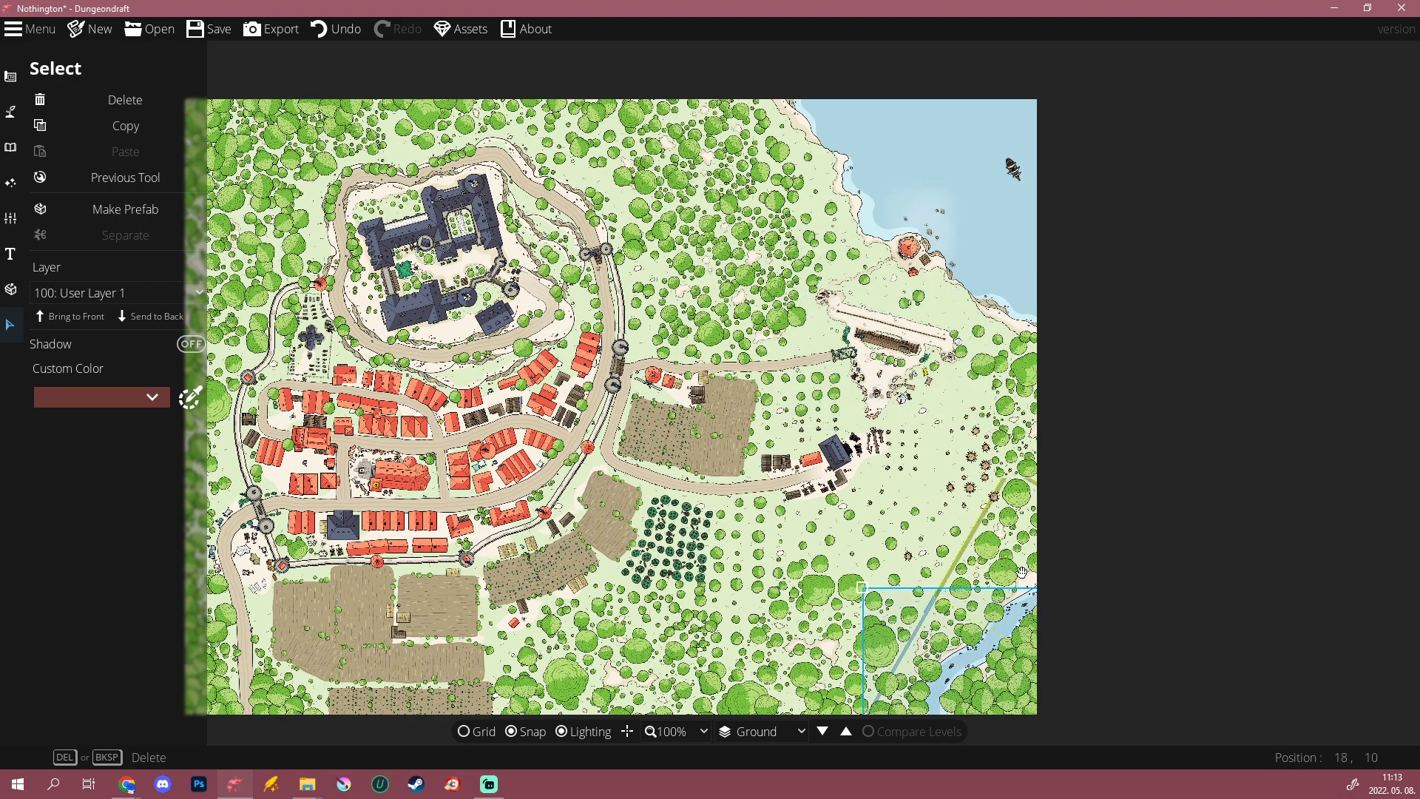
pyautogui.click(1172, 508)
pyautogui.click(852, 615)
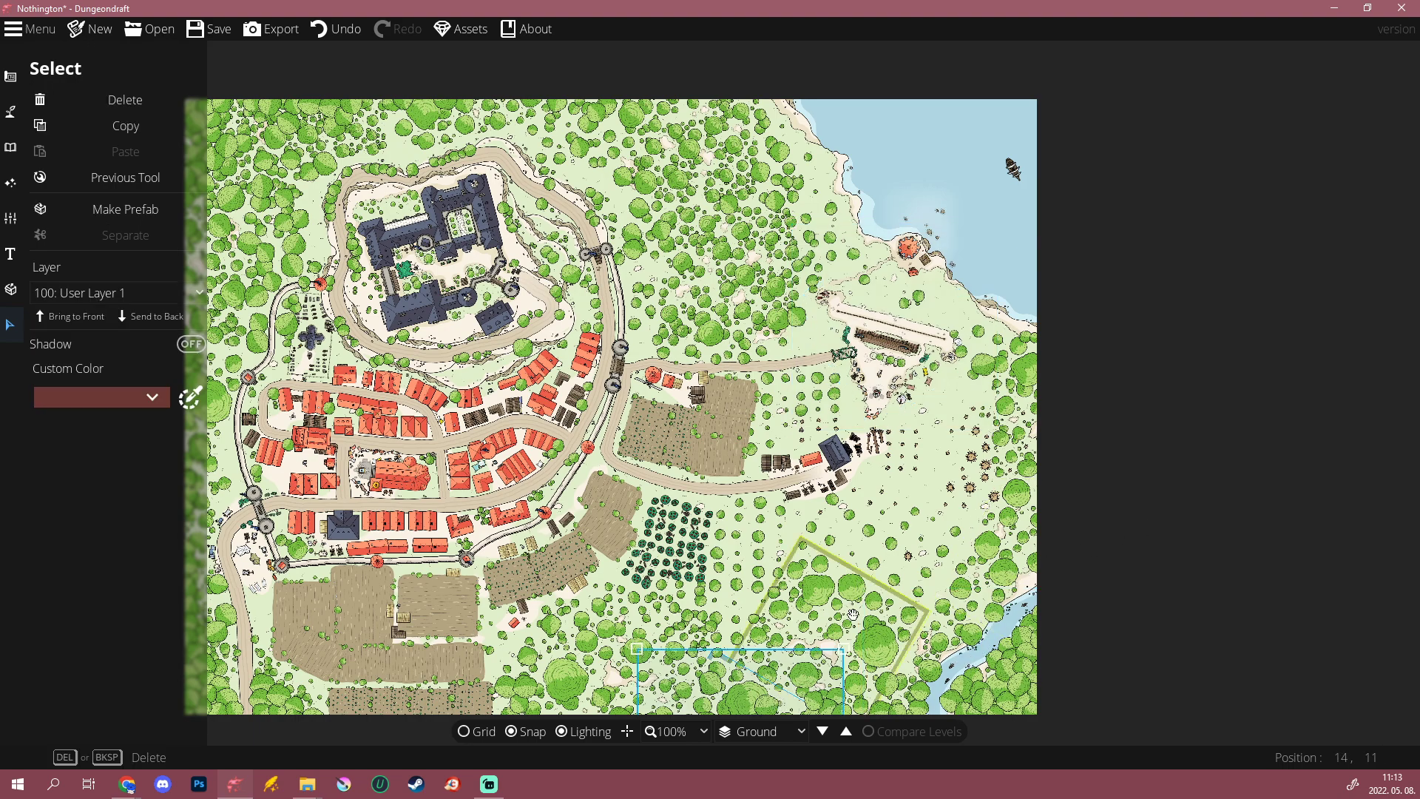
pyautogui.click(1147, 516)
pyautogui.click(830, 603)
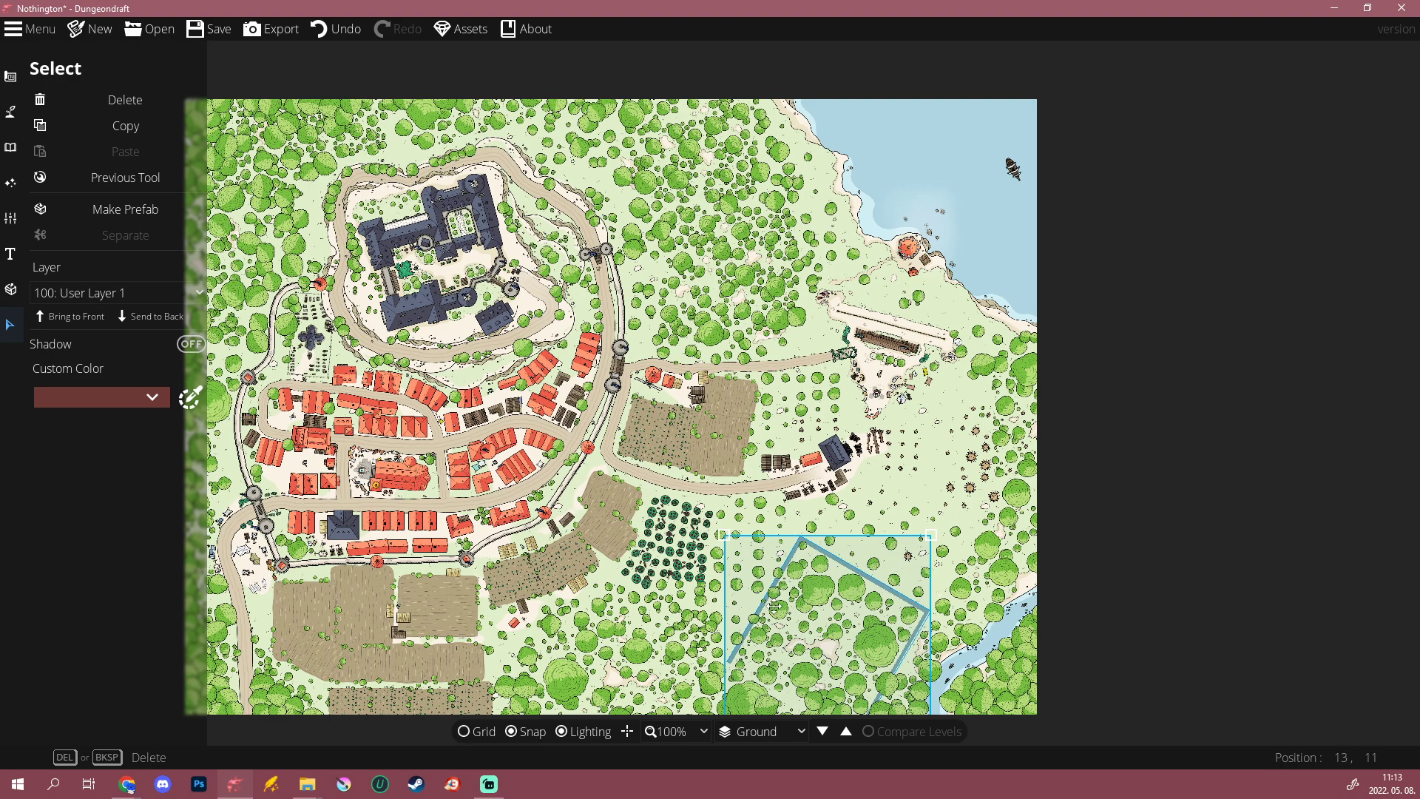
# Step: Select the pieces along the northern edge, the forest east of the castle and the northeastern coast to examine their outlines, and deselect them
pyautogui.moveTo(794, 592); pyautogui.dragTo(579, 640)
pyautogui.moveTo(213, 649); pyautogui.dragTo(235, 165)
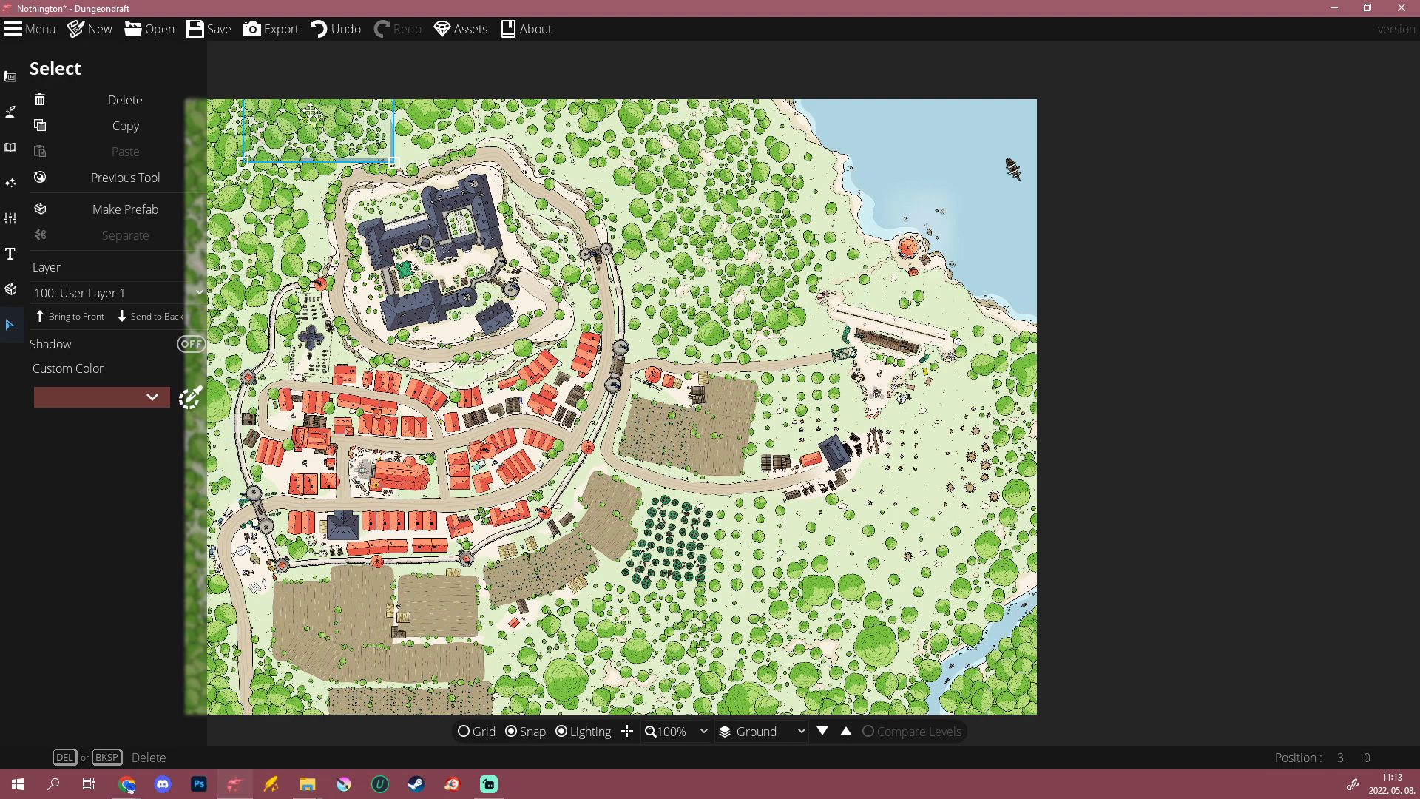
pyautogui.click(398, 138)
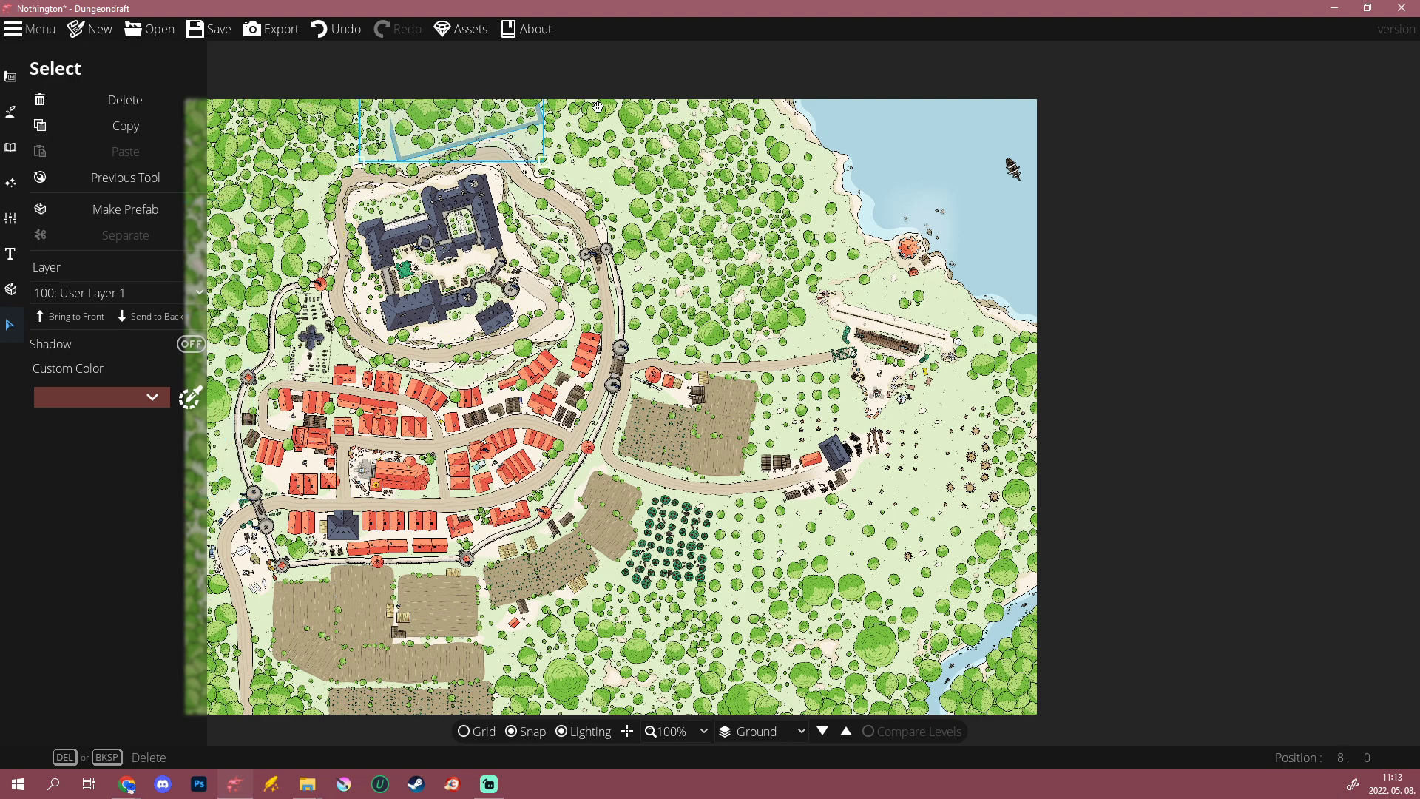
pyautogui.click(680, 172)
pyautogui.click(708, 261)
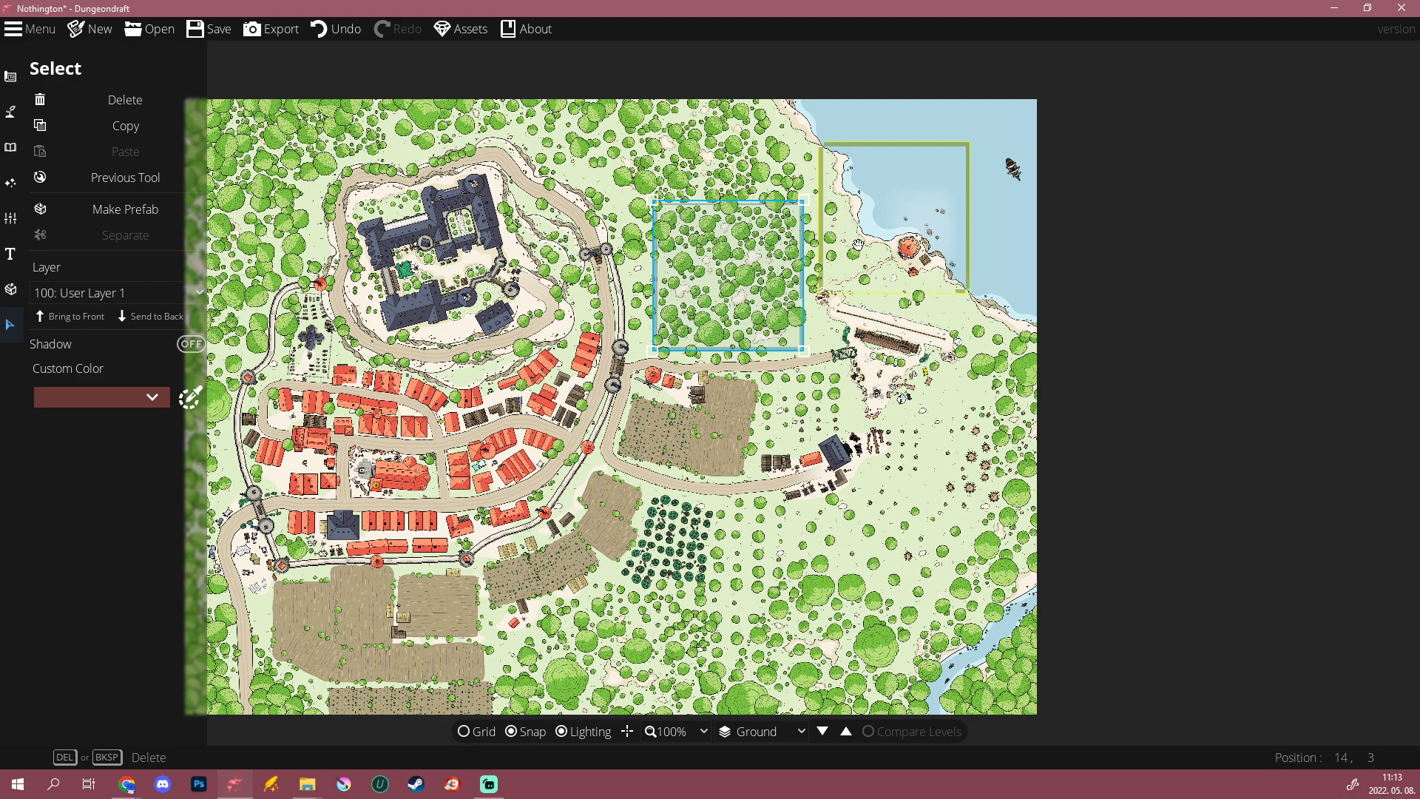
pyautogui.click(902, 214)
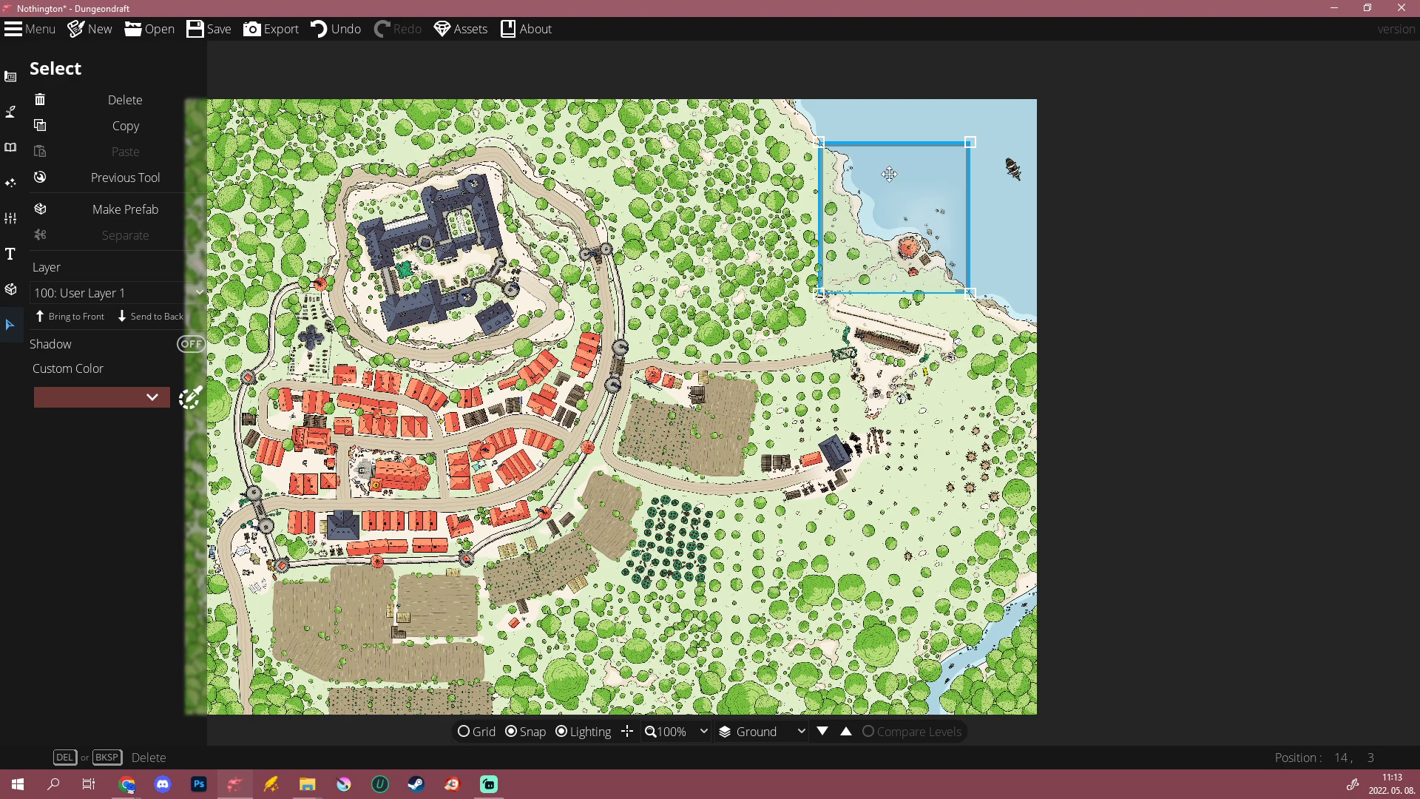
pyautogui.click(1097, 207)
pyautogui.click(1001, 304)
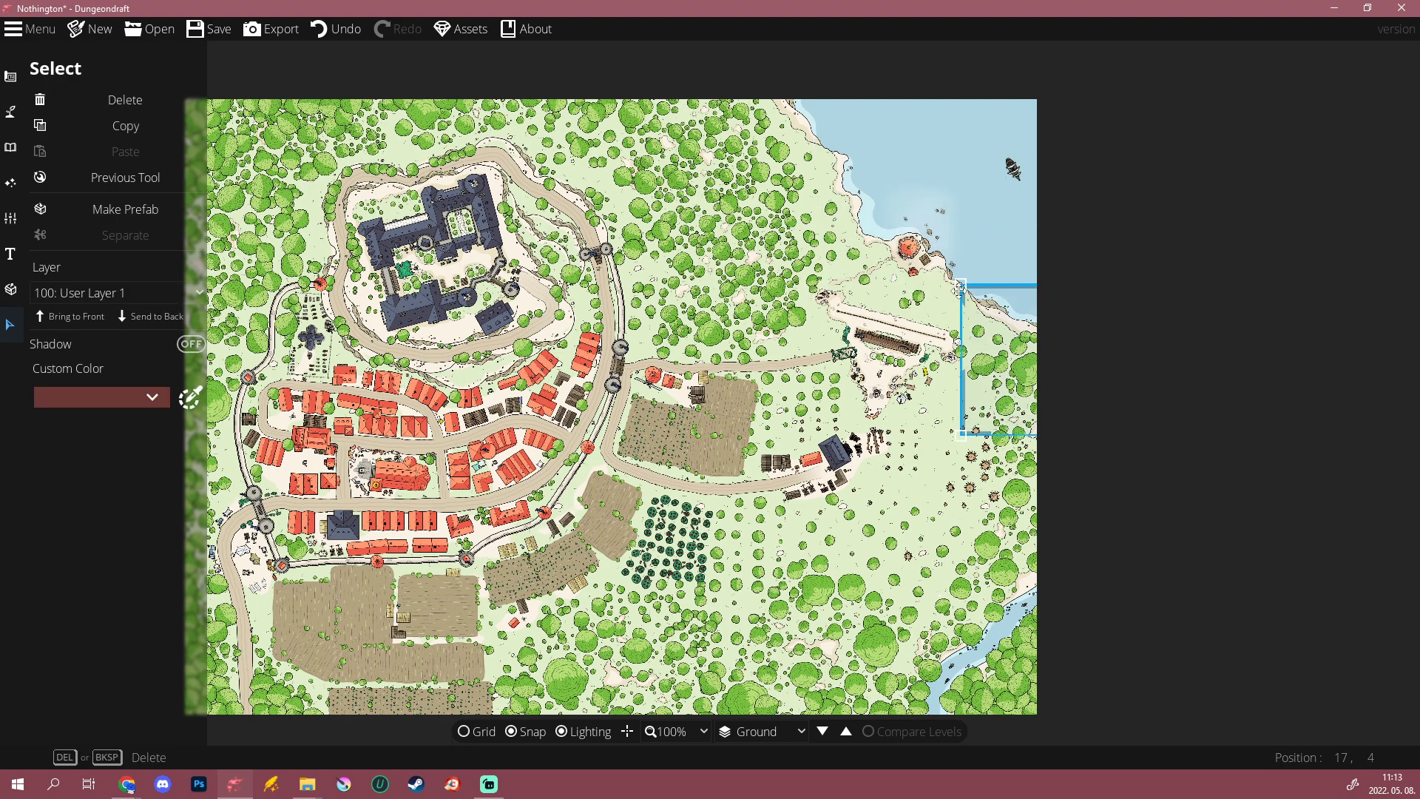
pyautogui.click(904, 225)
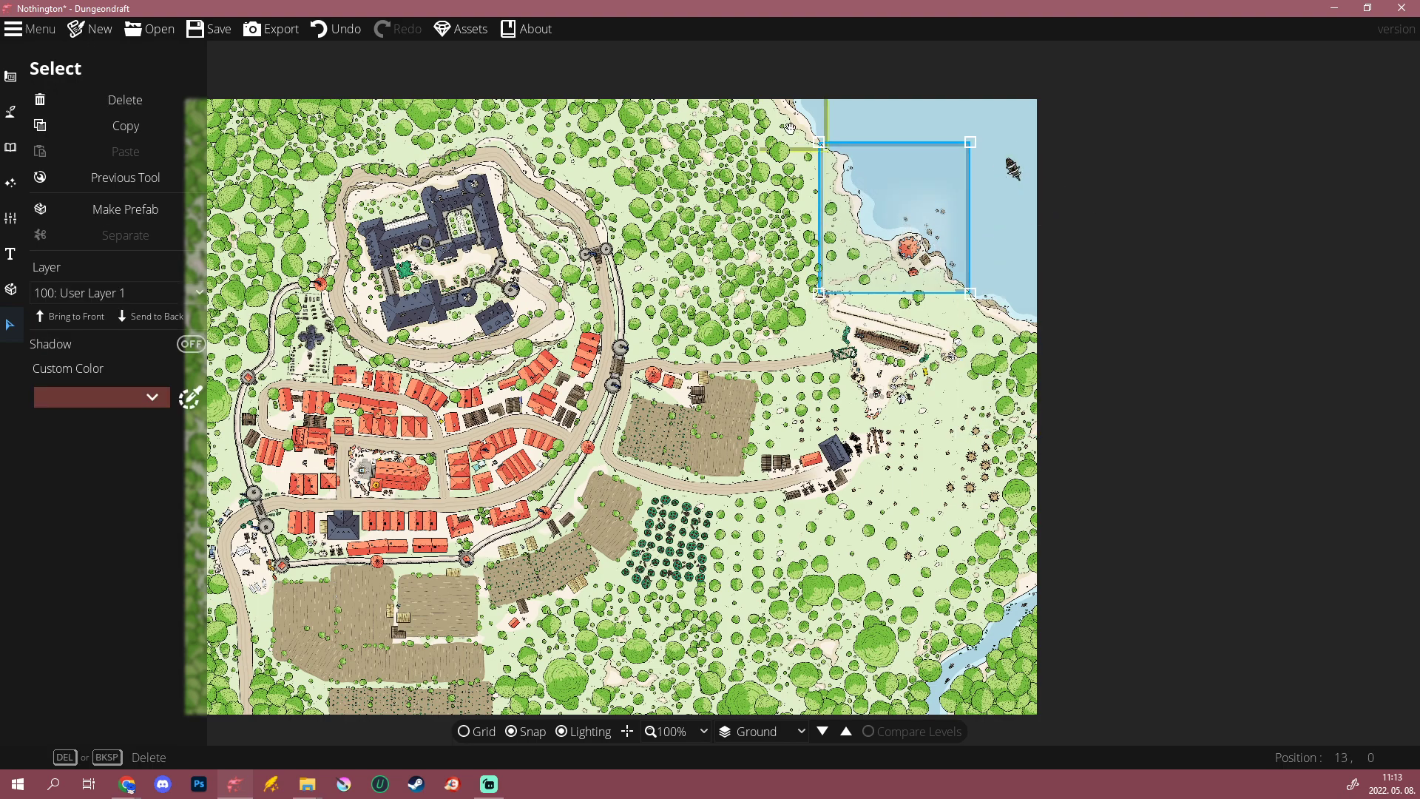
pyautogui.click(1173, 190)
# Step: Examine the walled town, the surrounding fields and the hilltop castle up close
pyautogui.scroll(5, 636, 364)
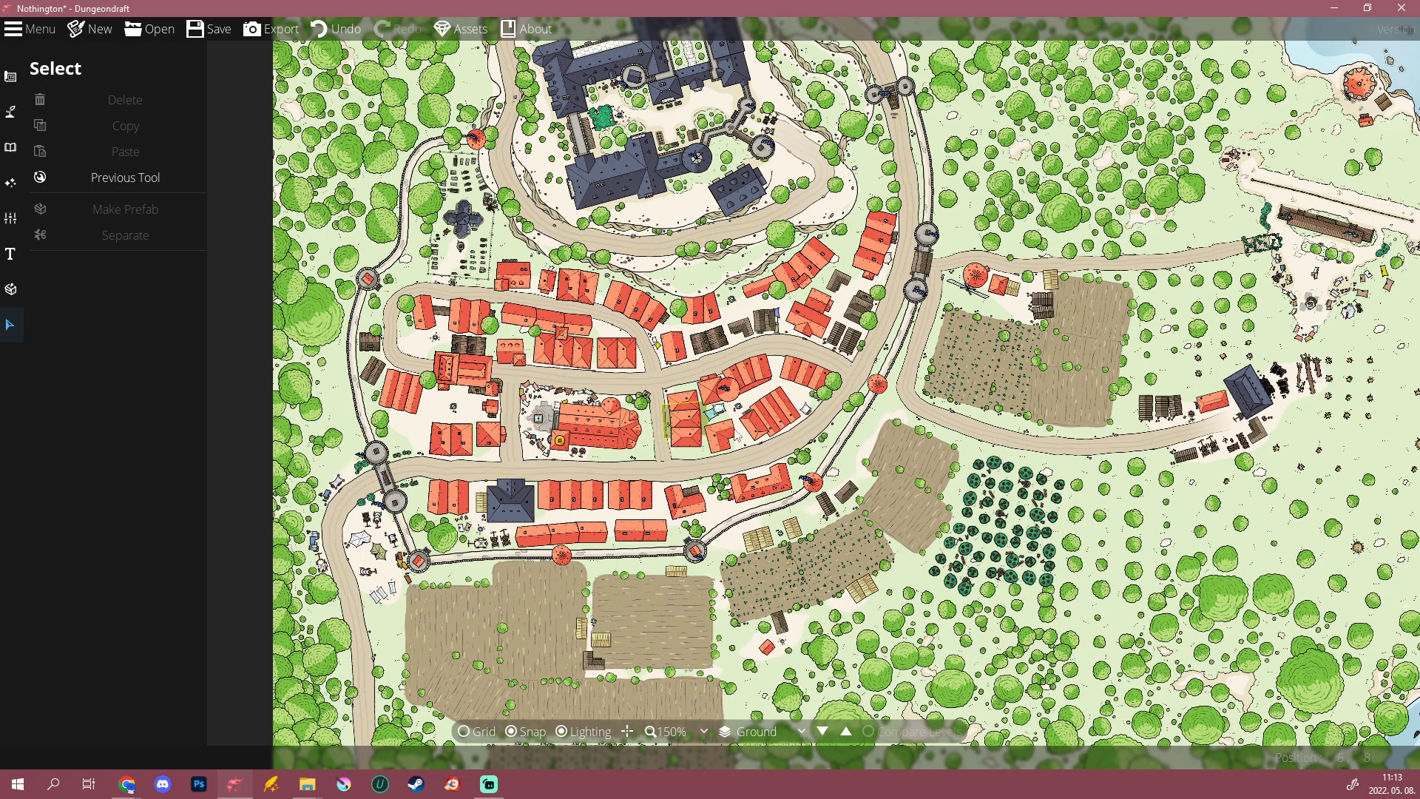
pyautogui.scroll(2, 539, 405)
pyautogui.scroll(-3, 517, 443)
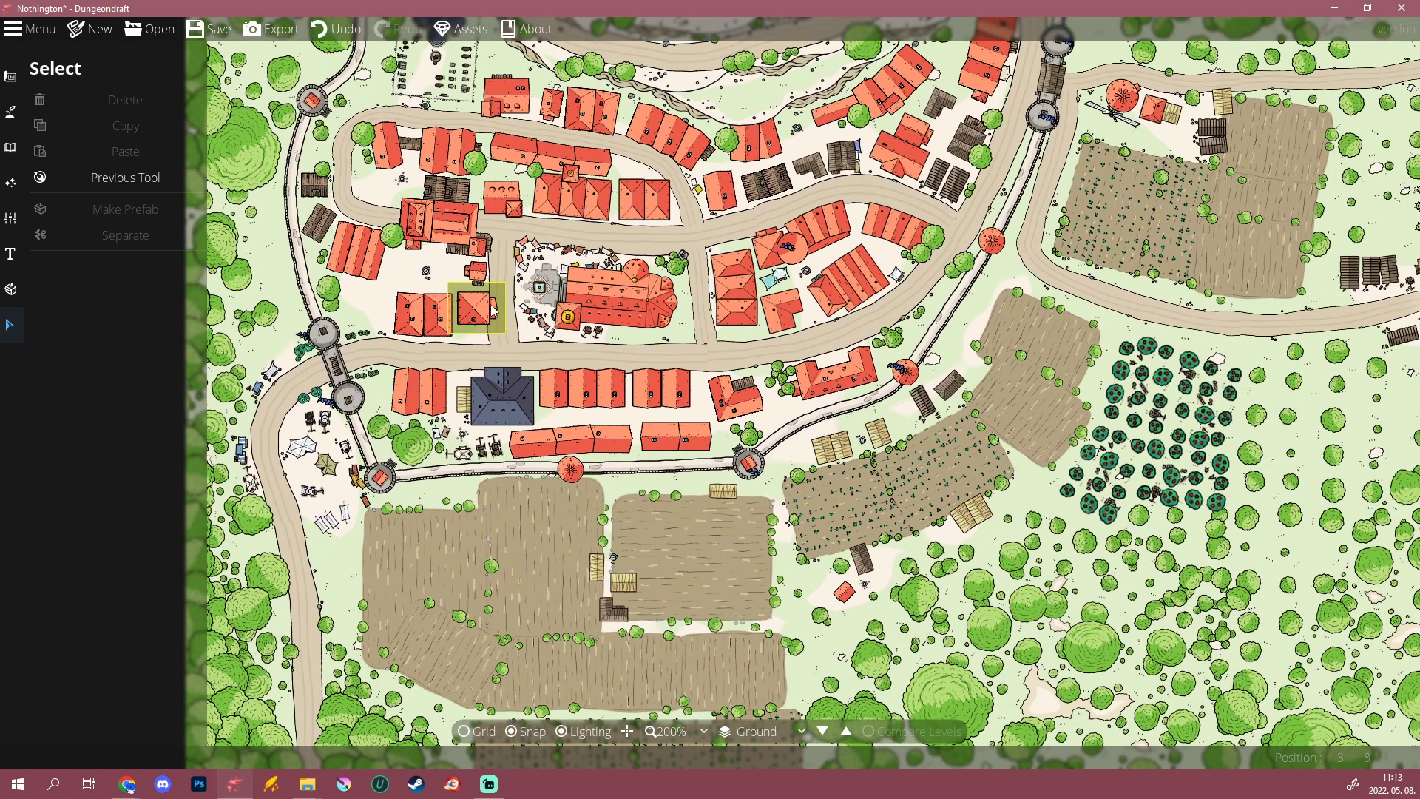
pyautogui.scroll(3, 473, 422)
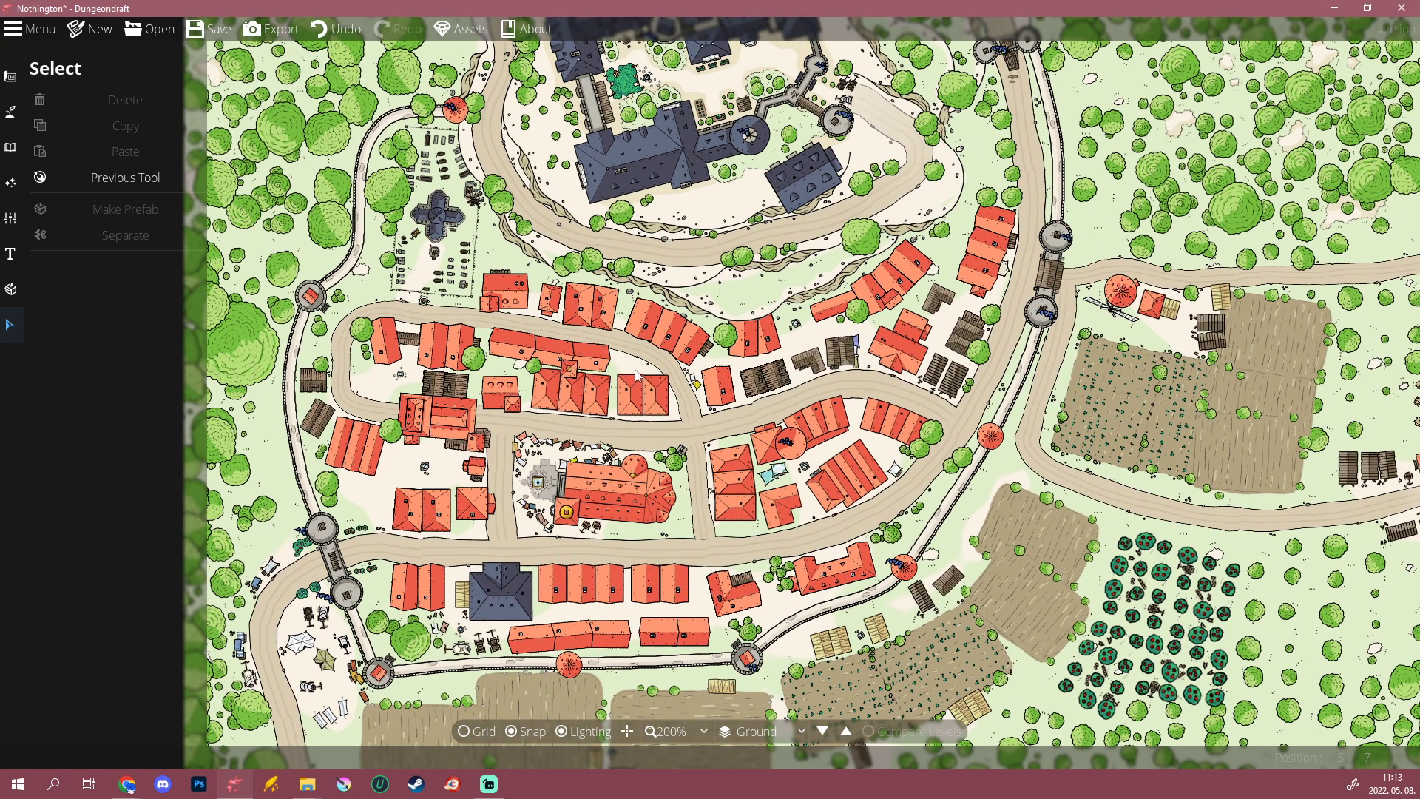
pyautogui.moveTo(703, 280); pyautogui.dragTo(623, 497)
pyautogui.moveTo(926, 207); pyautogui.dragTo(859, 293)
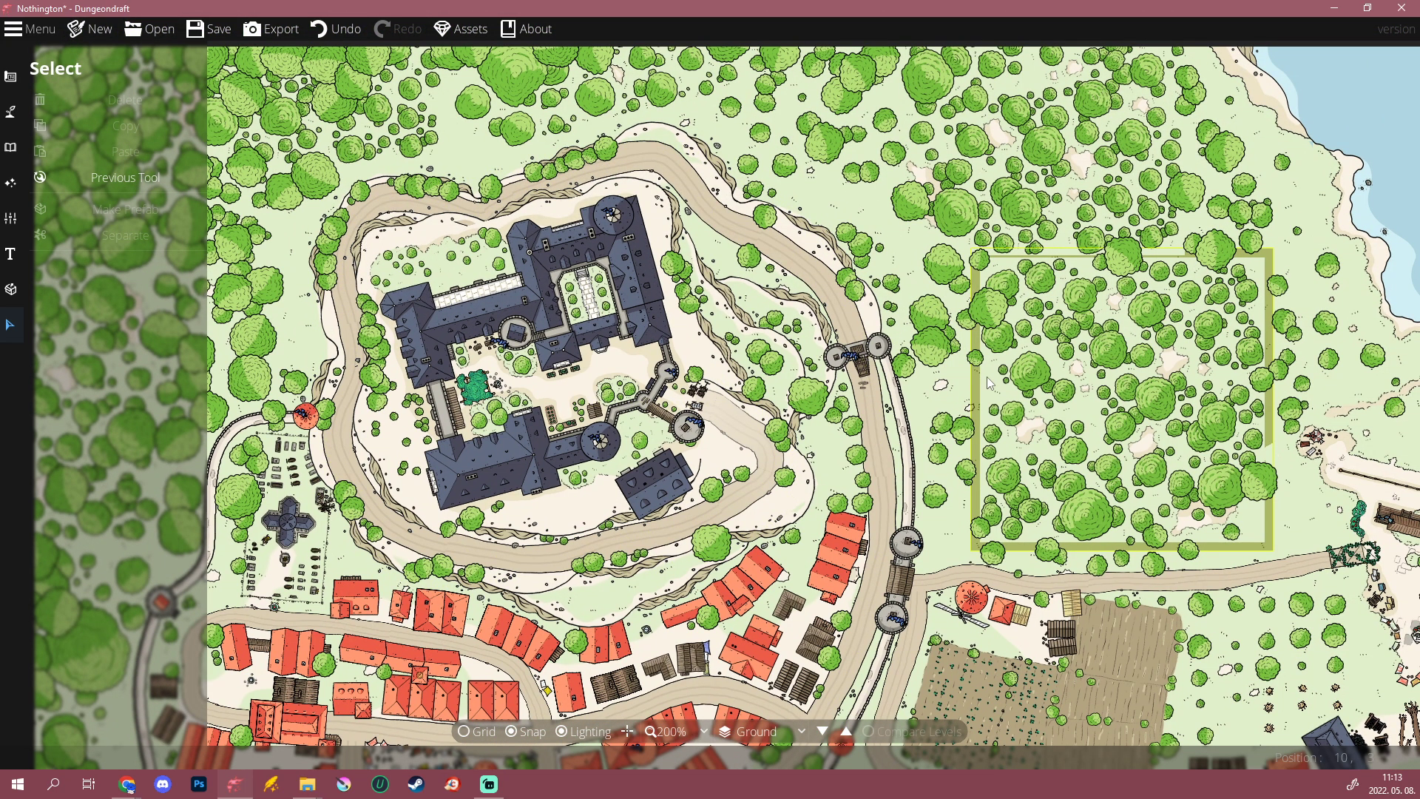
pyautogui.scroll(-3, 983, 380)
pyautogui.scroll(-2, 1023, 458)
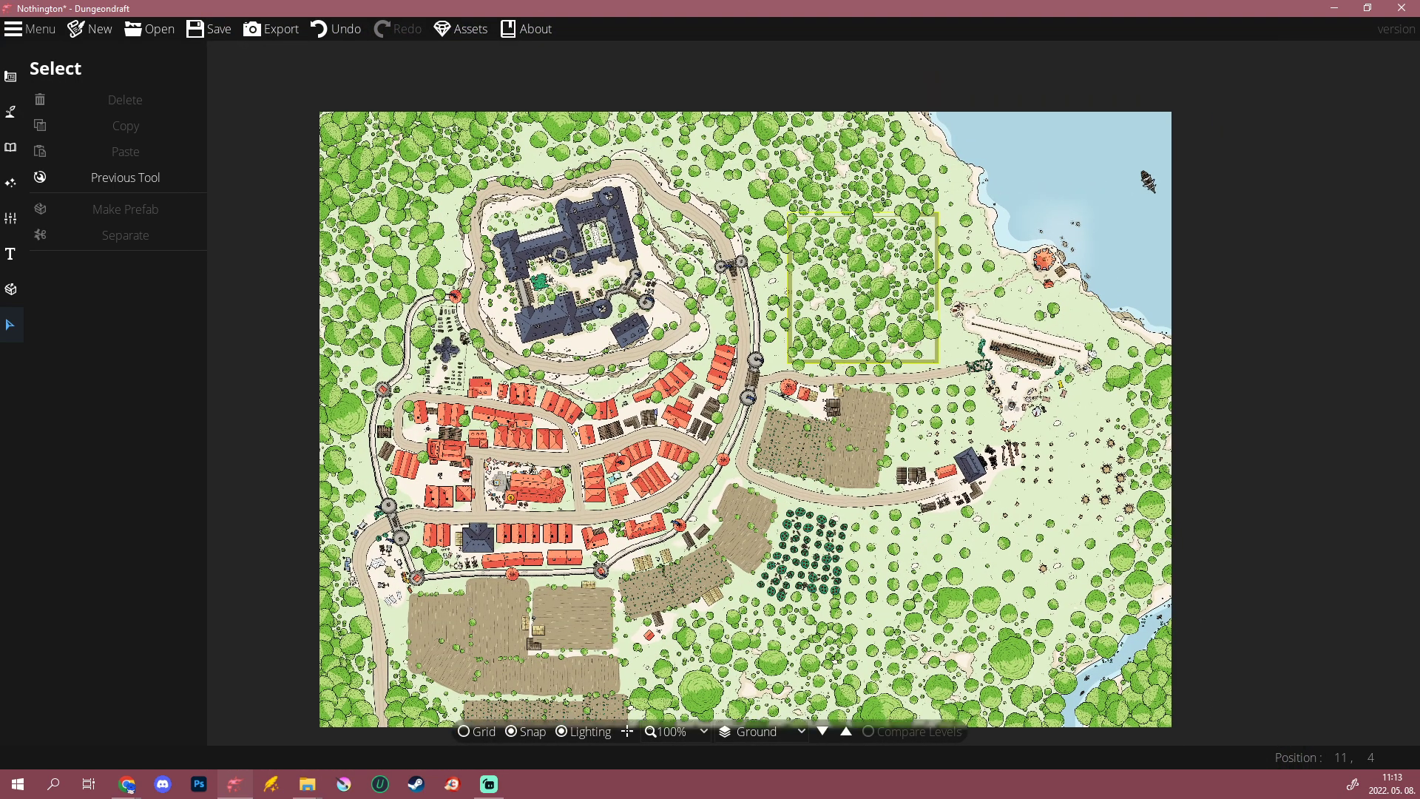
pyautogui.moveTo(852, 335); pyautogui.dragTo(833, 280)
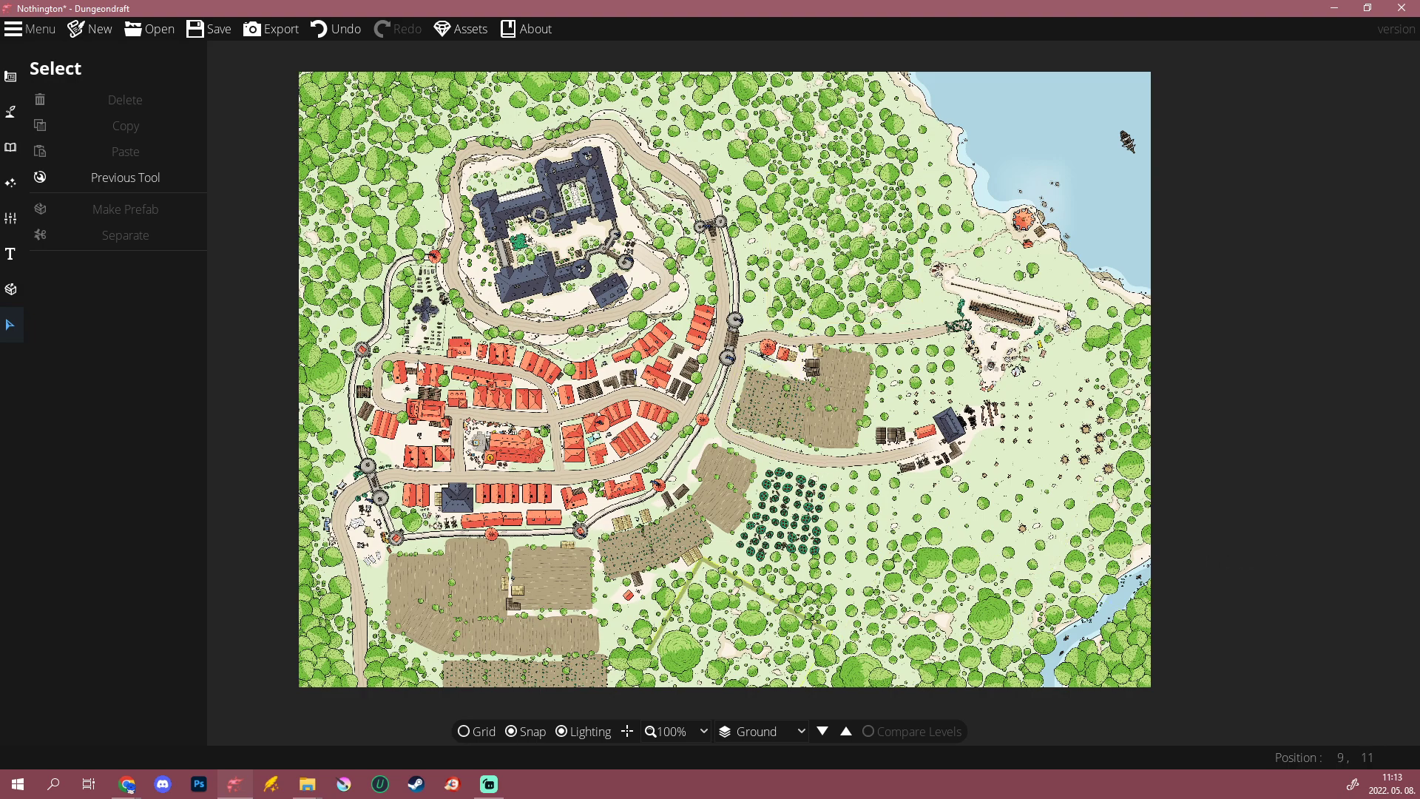
# Step: Set the environment's ambient light to the dark grey-blue colour 444549
pyautogui.click(10, 183)
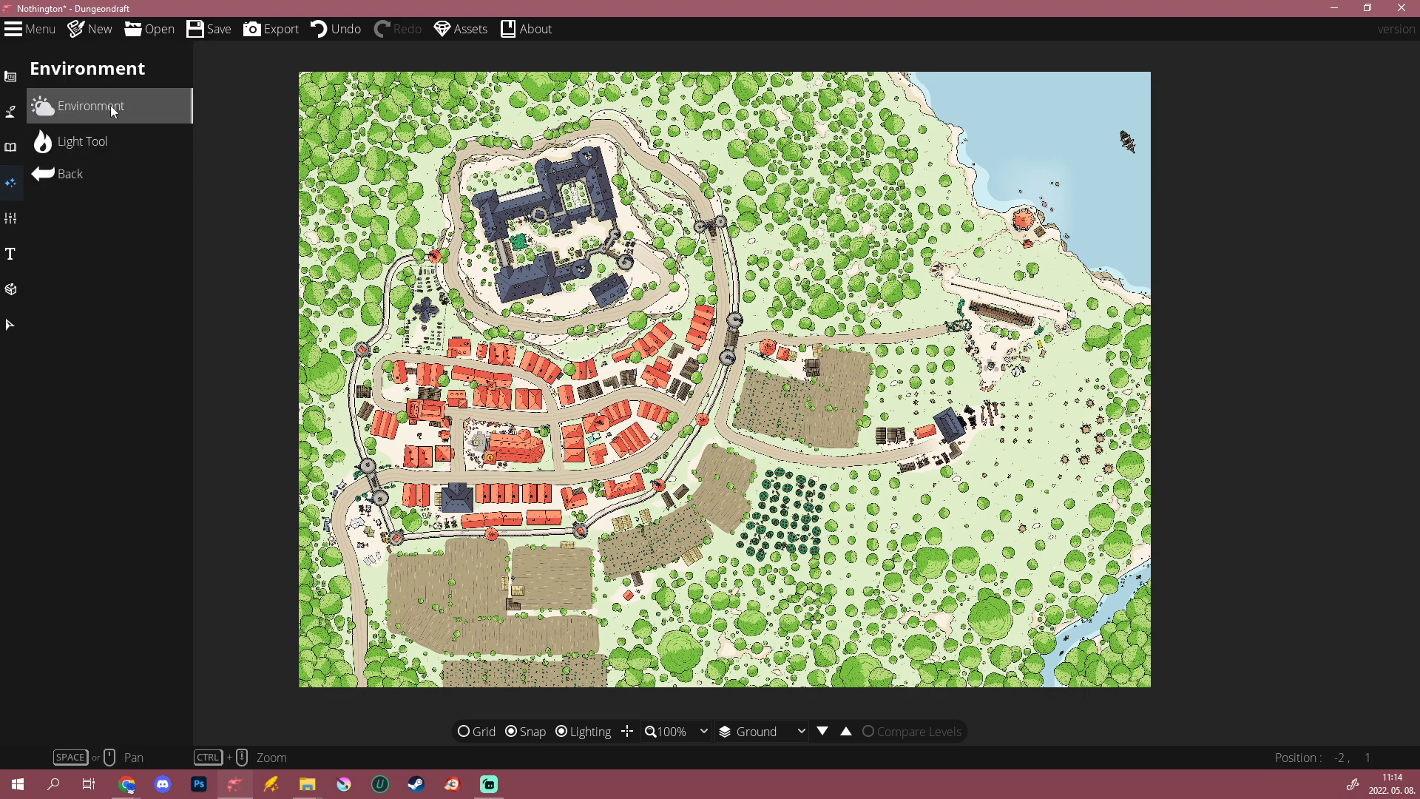
pyautogui.click(81, 104)
pyautogui.click(138, 124)
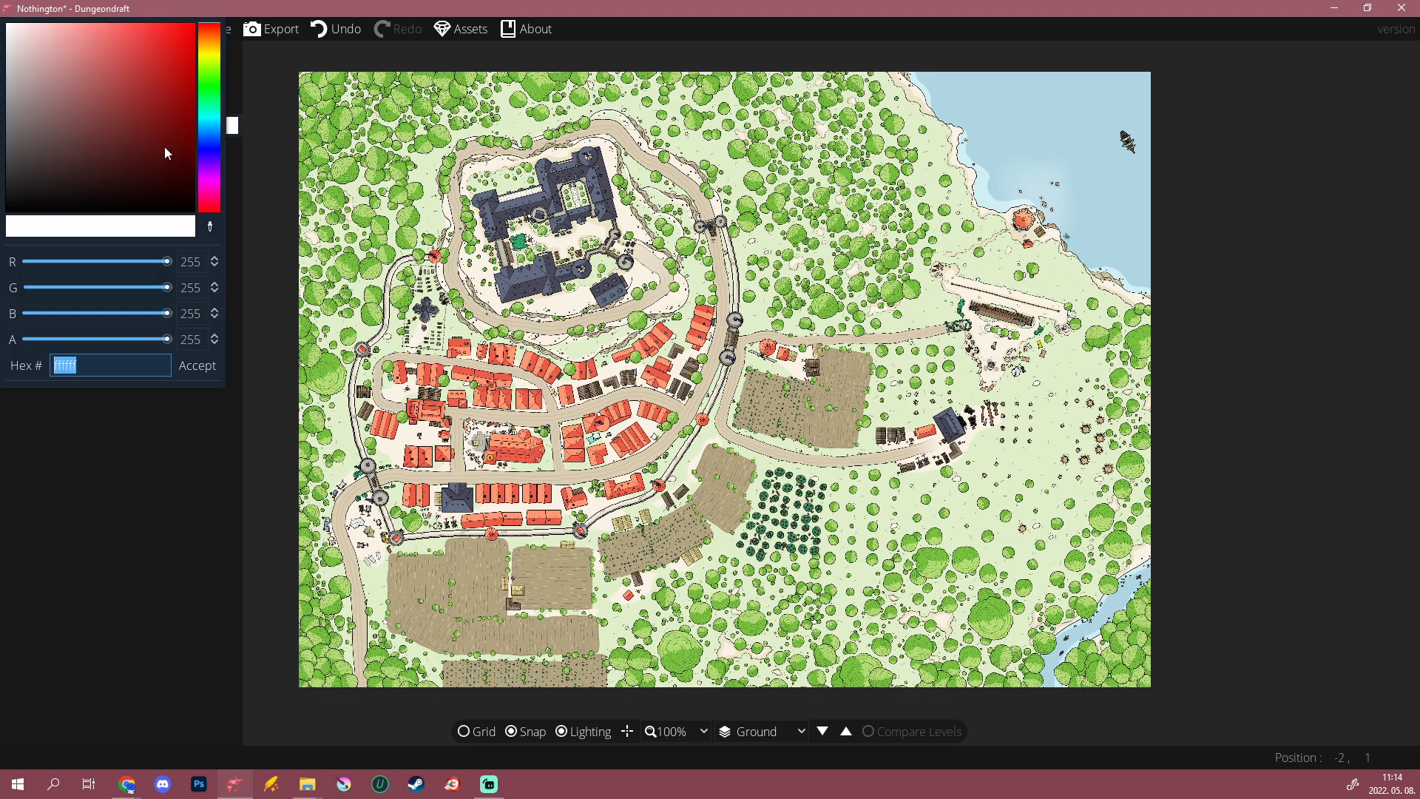
pyautogui.click(18, 157)
pyautogui.click(211, 143)
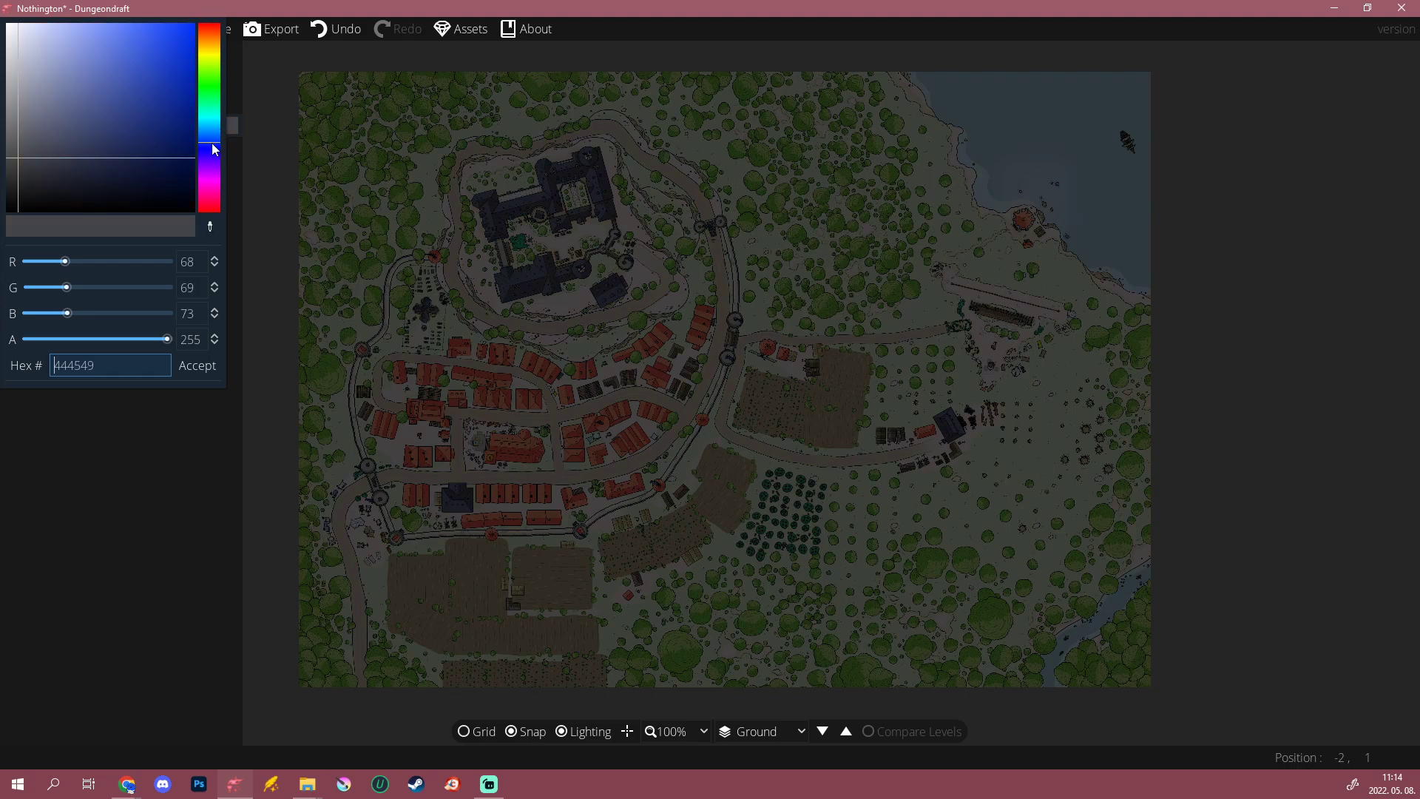
pyautogui.click(196, 367)
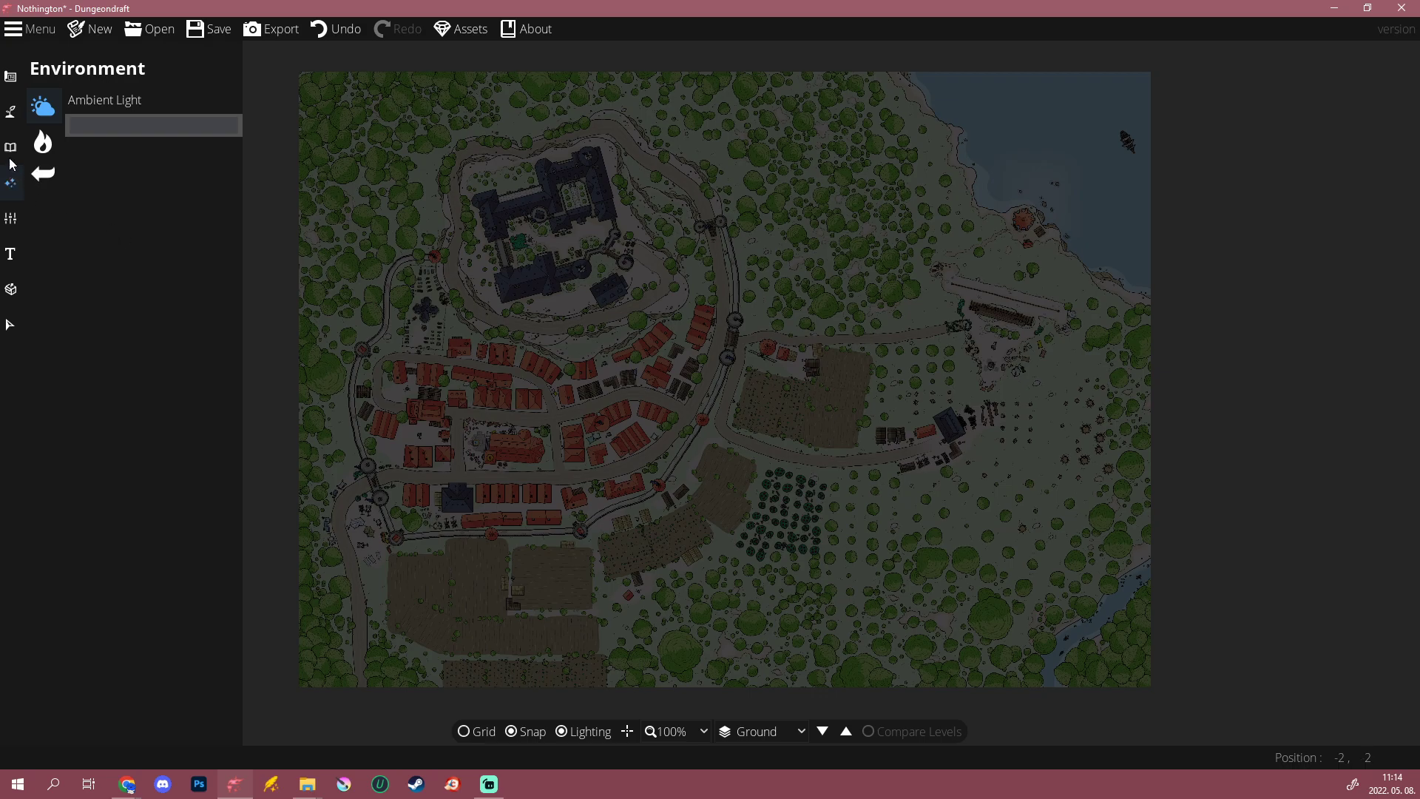
pyautogui.click(14, 185)
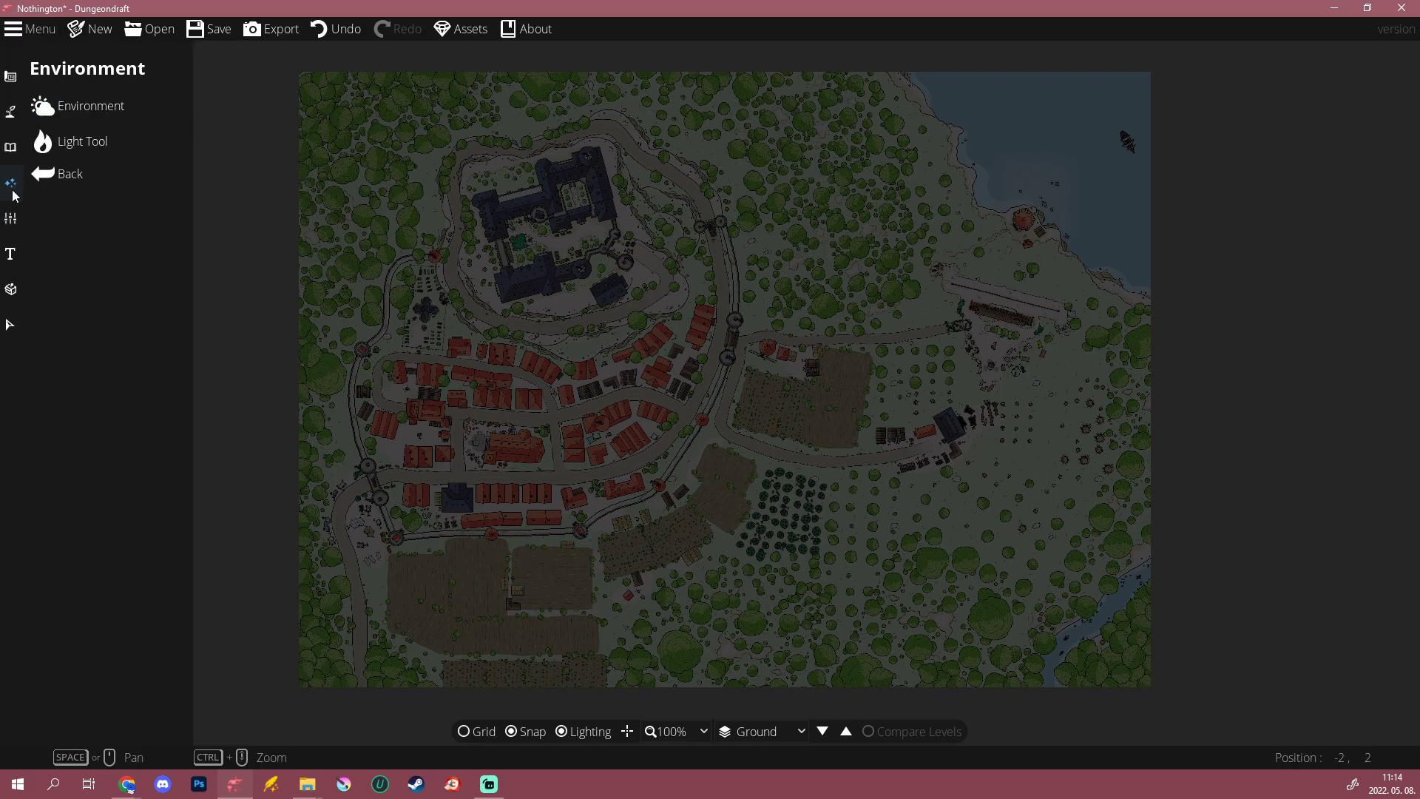
pyautogui.click(82, 105)
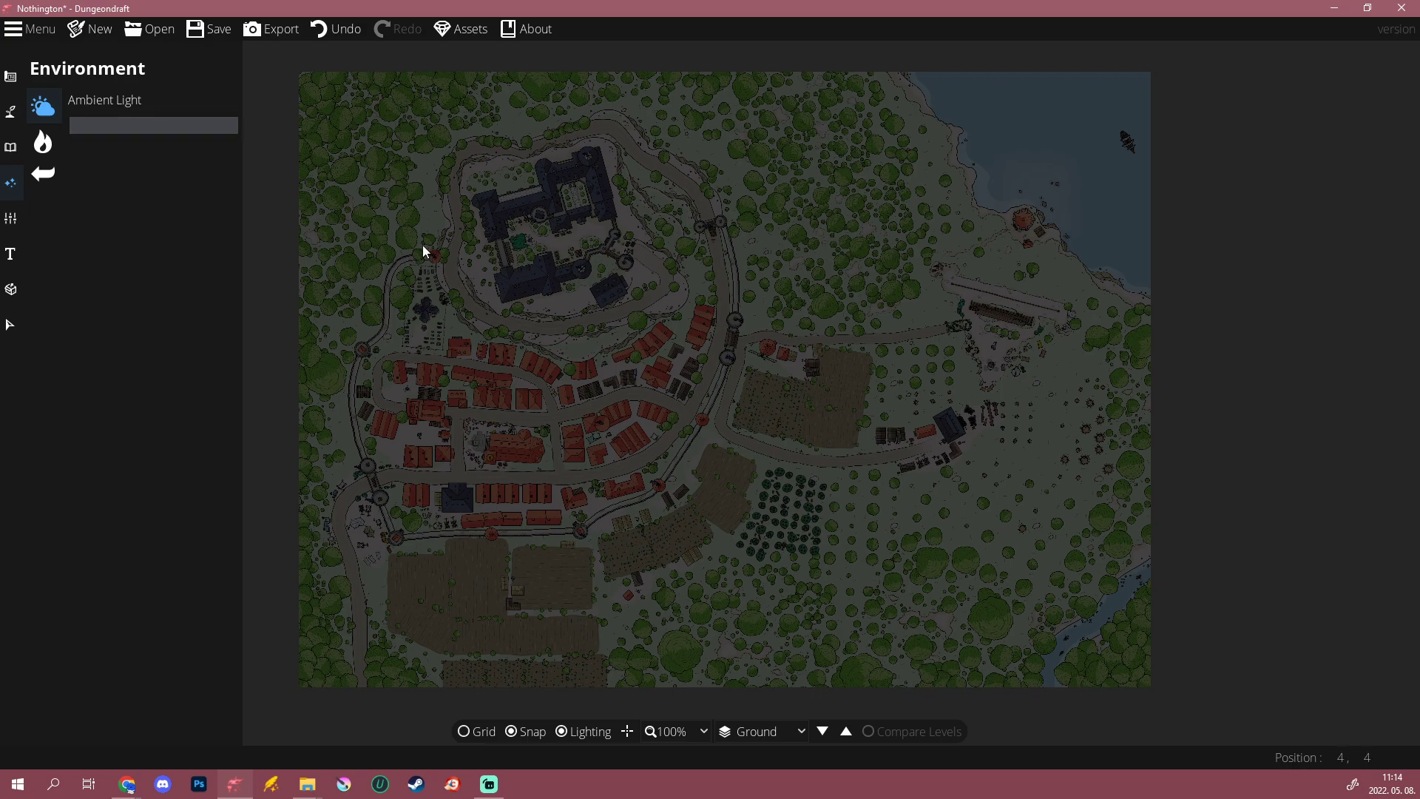
pyautogui.click(157, 123)
pyautogui.click(196, 366)
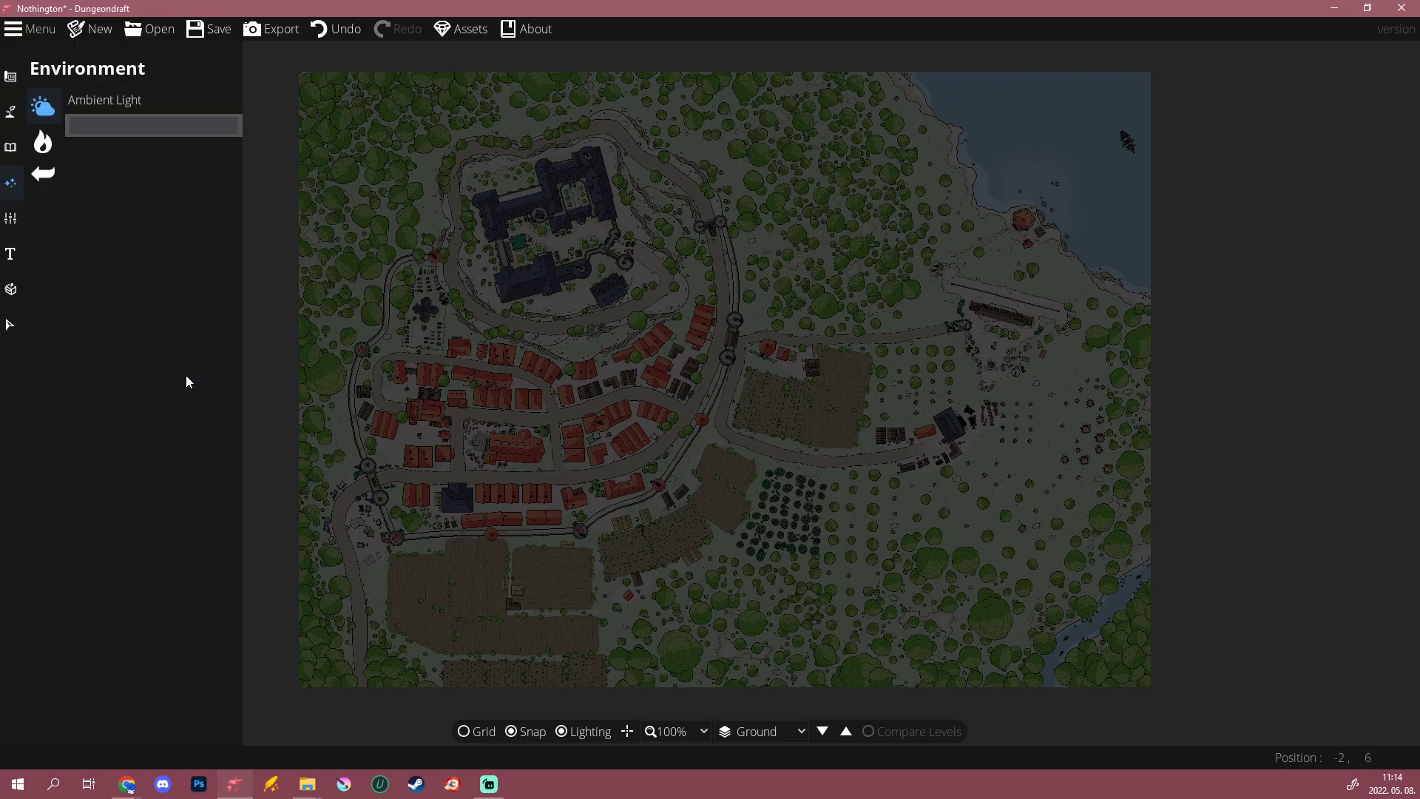
# Step: Set up an orange light with the small bright-core style and range 0.5, and place lights around the walled church in town
pyautogui.click(43, 142)
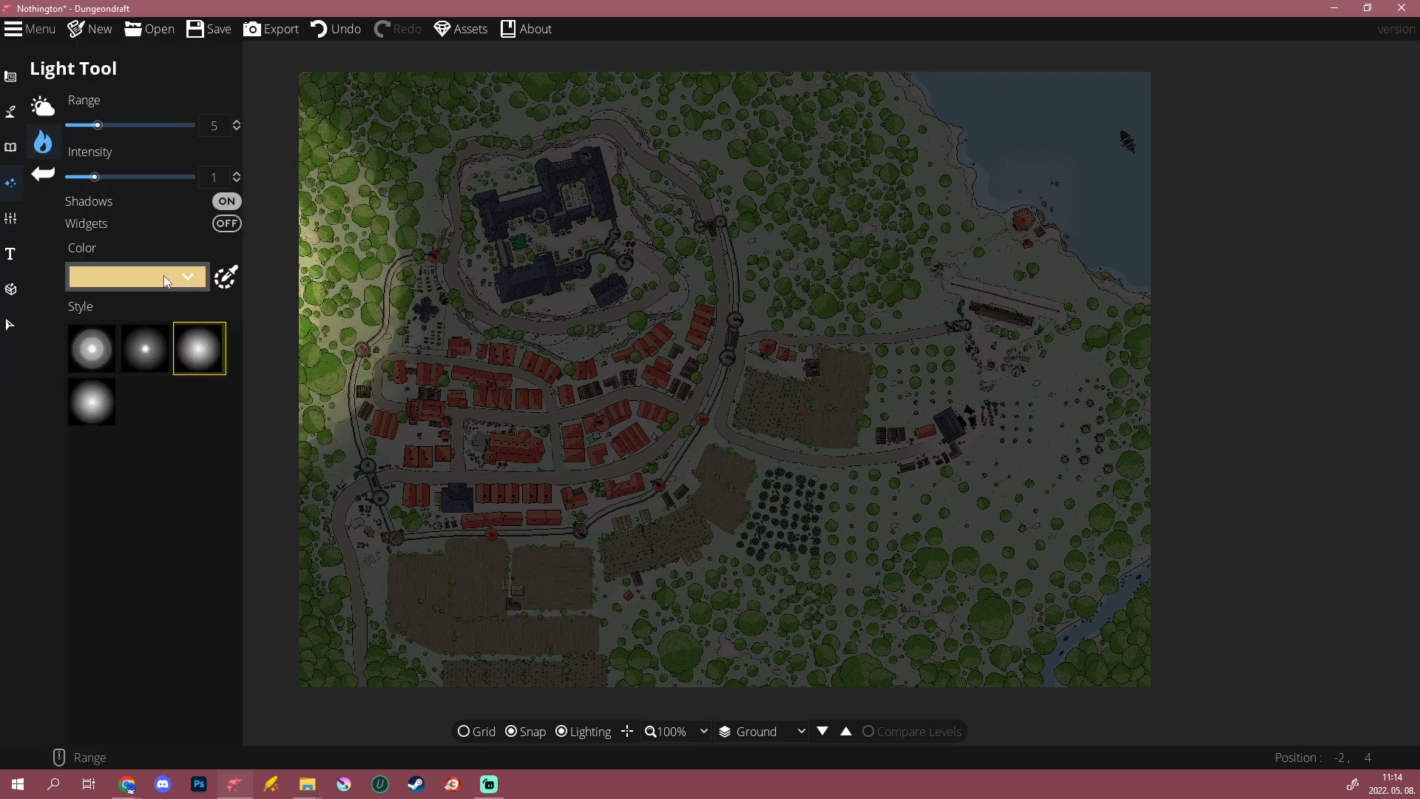
pyautogui.click(139, 350)
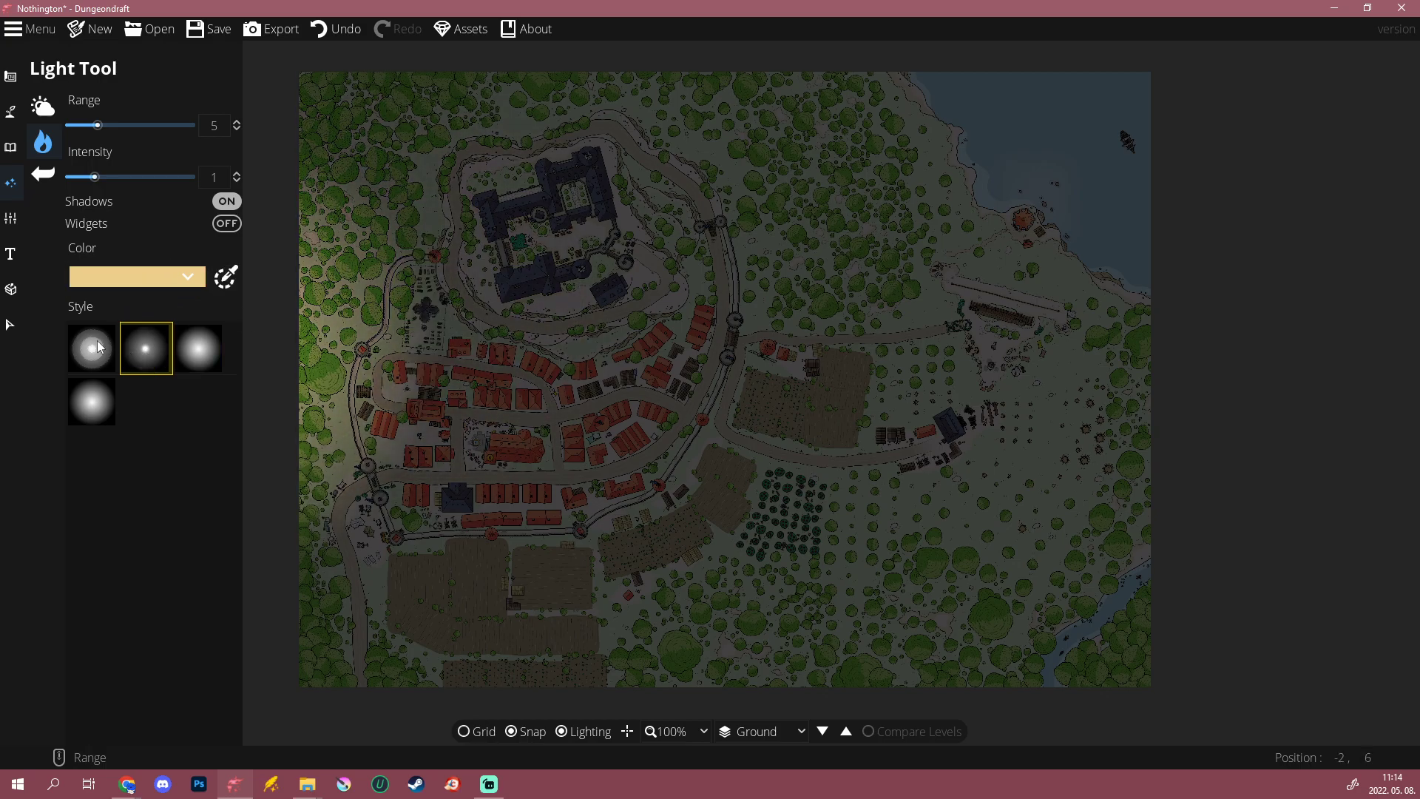
pyautogui.click(161, 280)
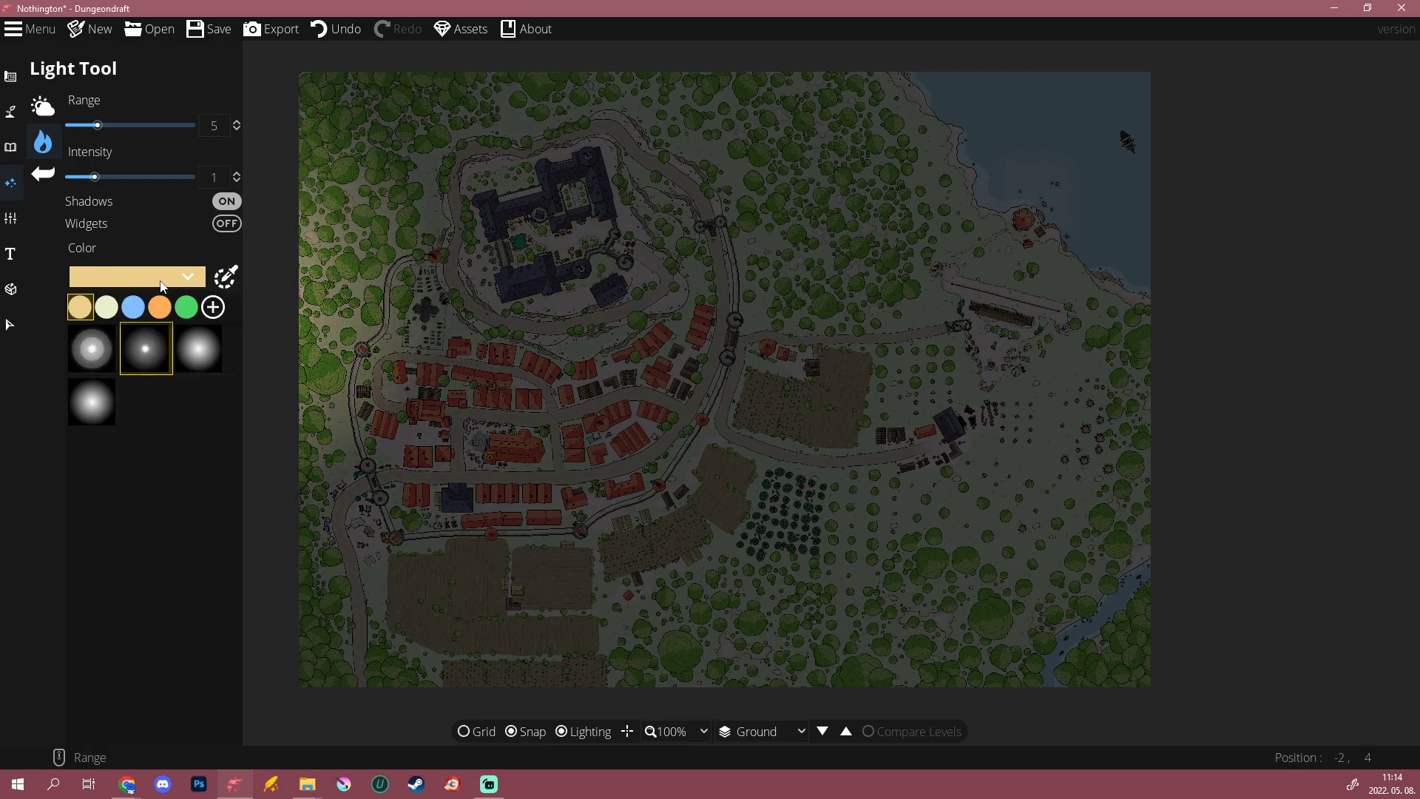
pyautogui.click(162, 304)
pyautogui.scroll(-4, 469, 412)
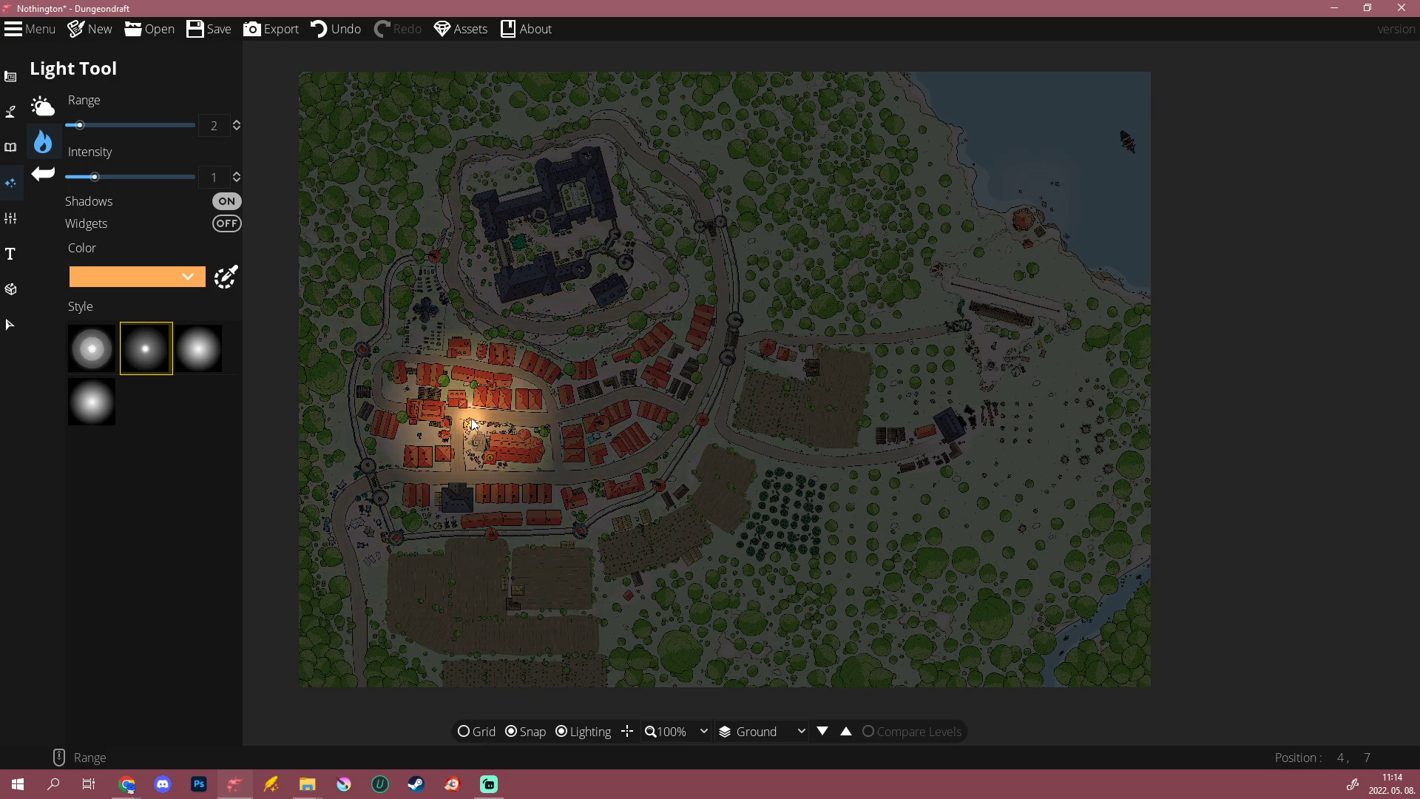
pyautogui.scroll(-1, 473, 429)
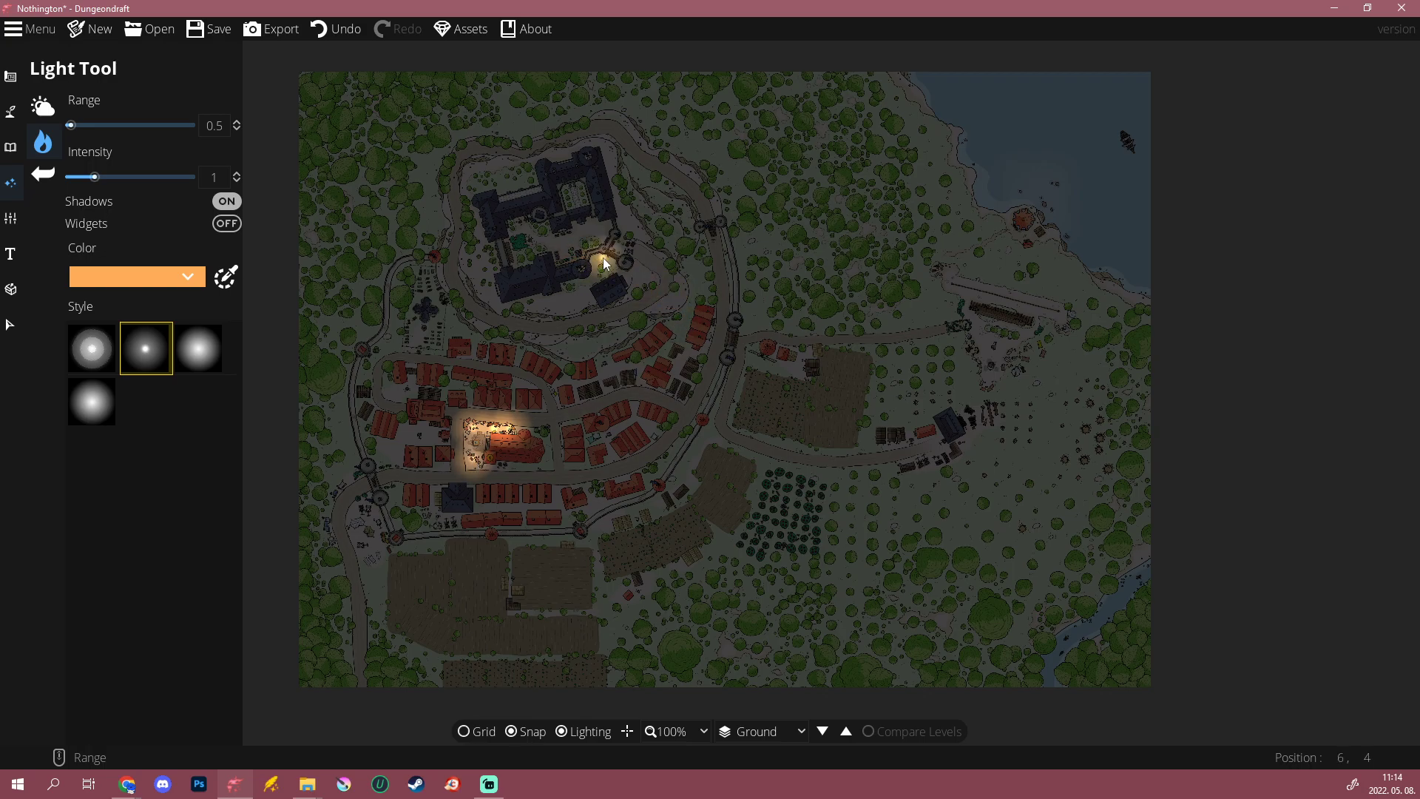
# Step: Place small orange lights at the castle's gate towers, inner courtyard and northern wing, using ranges of 0.5 and 1
pyautogui.click(622, 263)
pyautogui.click(615, 233)
pyautogui.scroll(2, 575, 201)
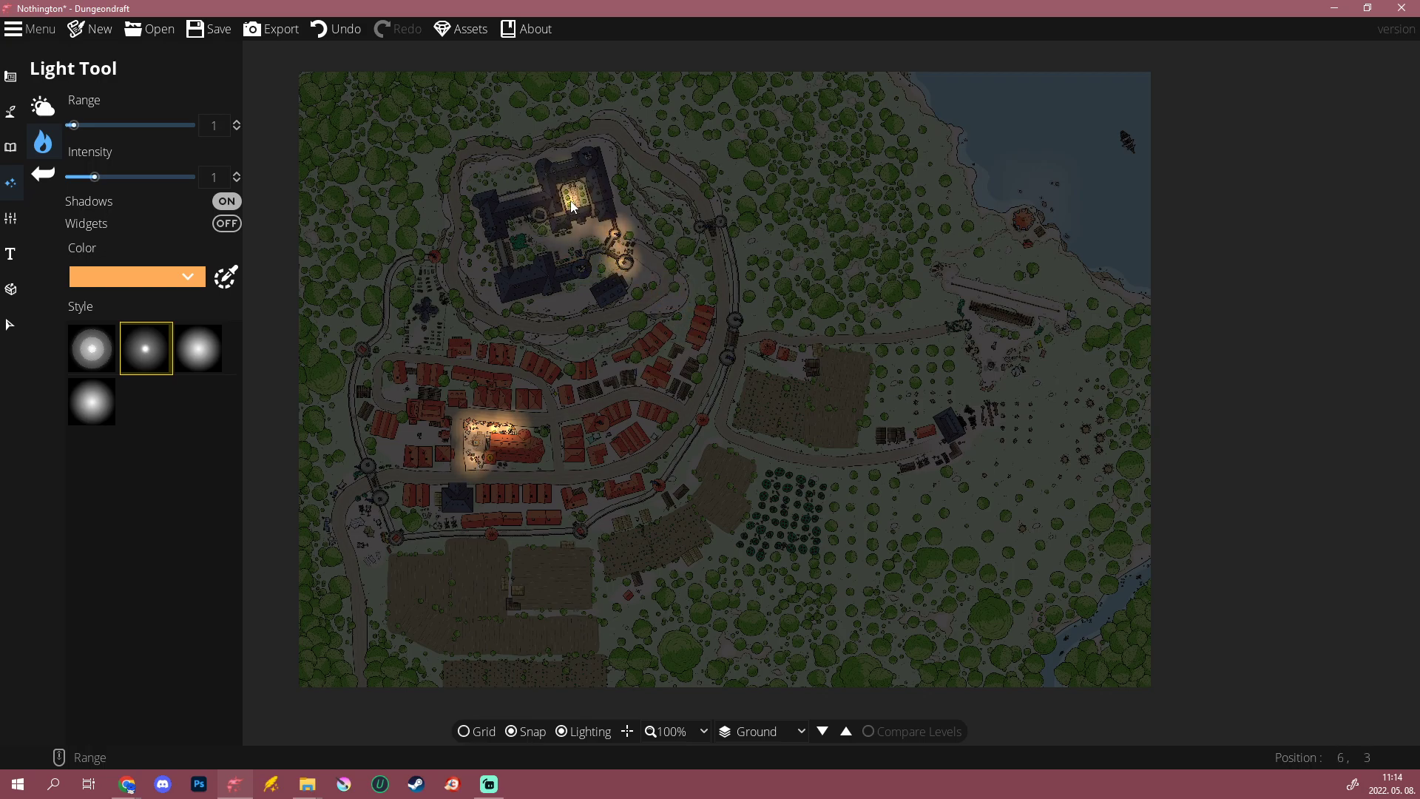
pyautogui.scroll(-2, 522, 199)
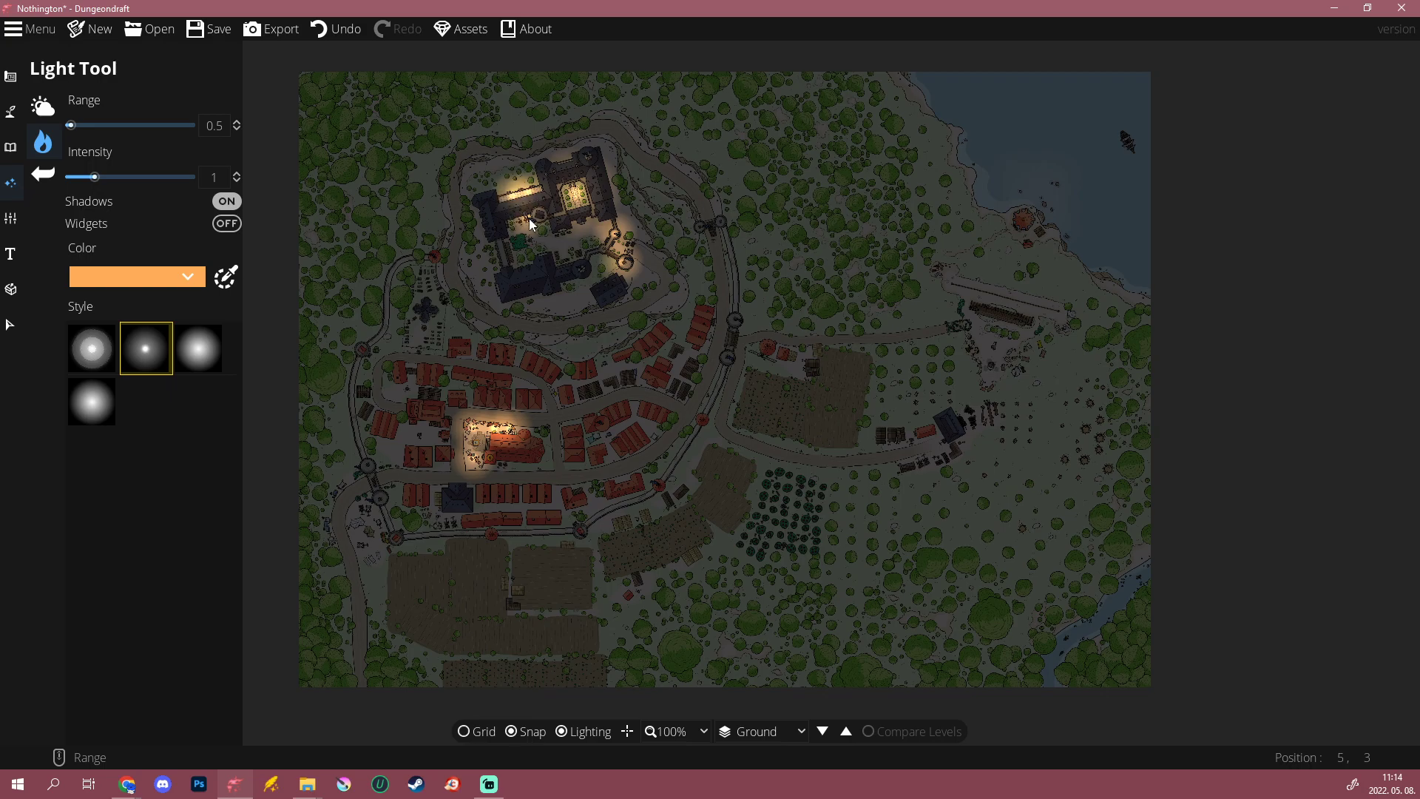
pyautogui.click(625, 283)
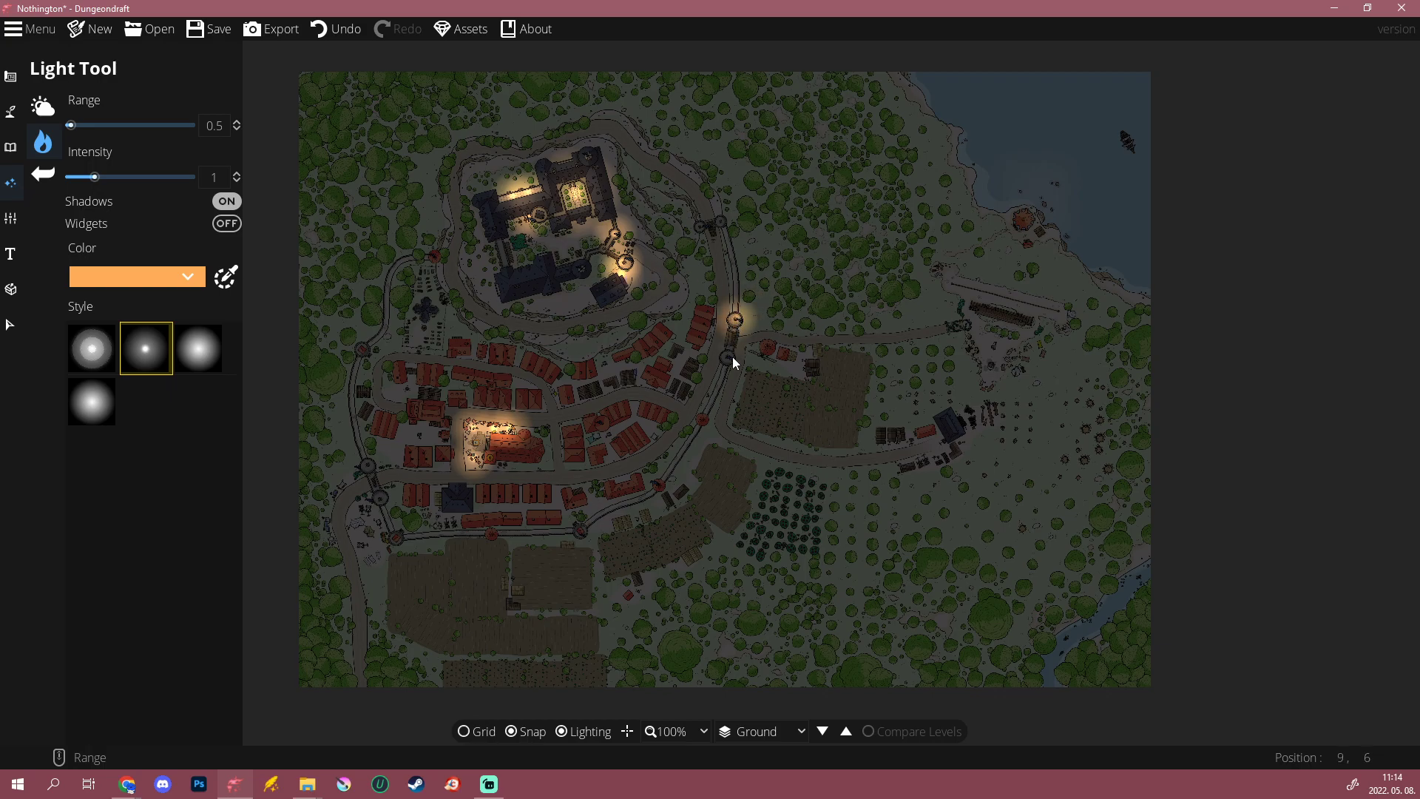
# Step: Place orange range 0.5 lights on the houses outside the eastern gate and the eastern farm, and a range 2 light on the coastal tower
pyautogui.click(784, 345)
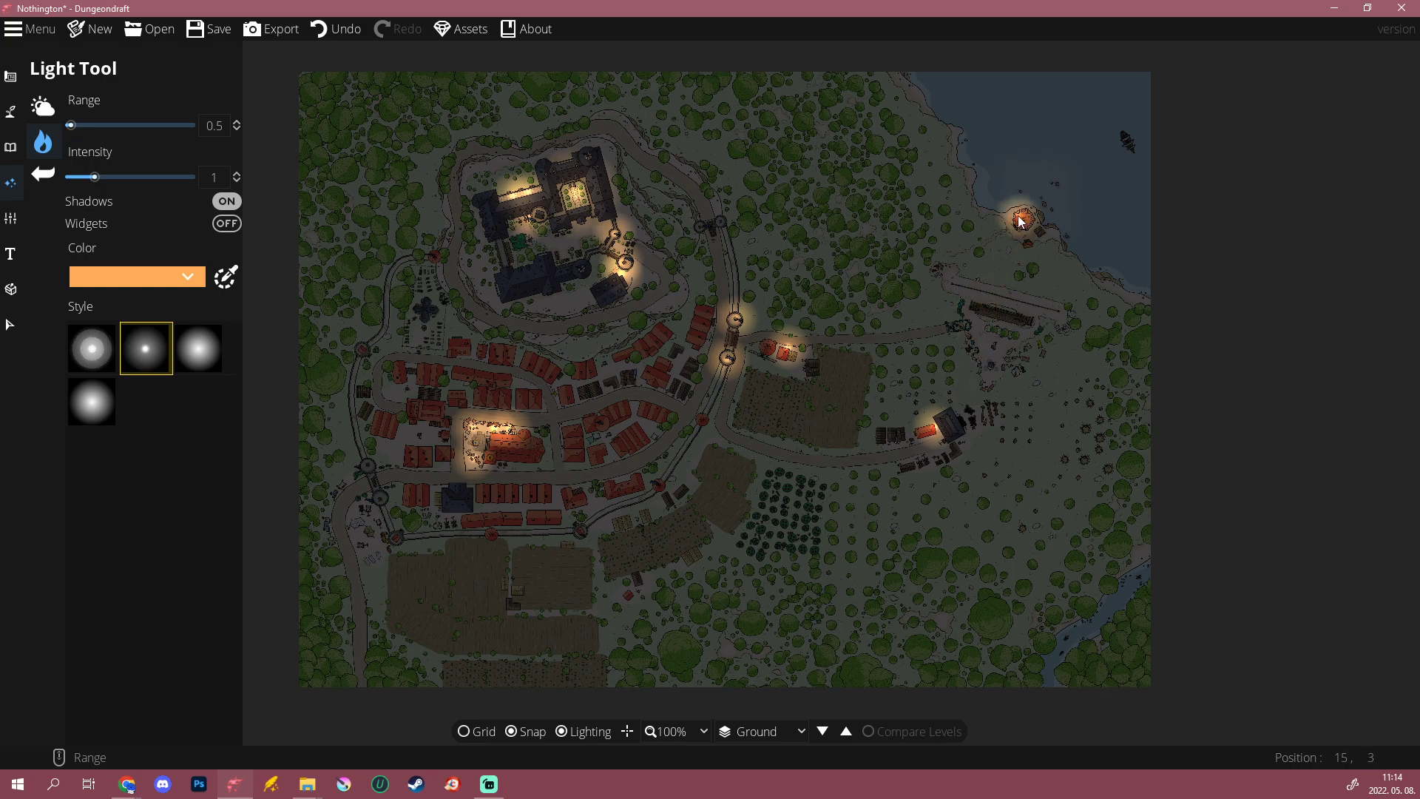
pyautogui.scroll(5, 1021, 219)
pyautogui.scroll(-2, 1021, 219)
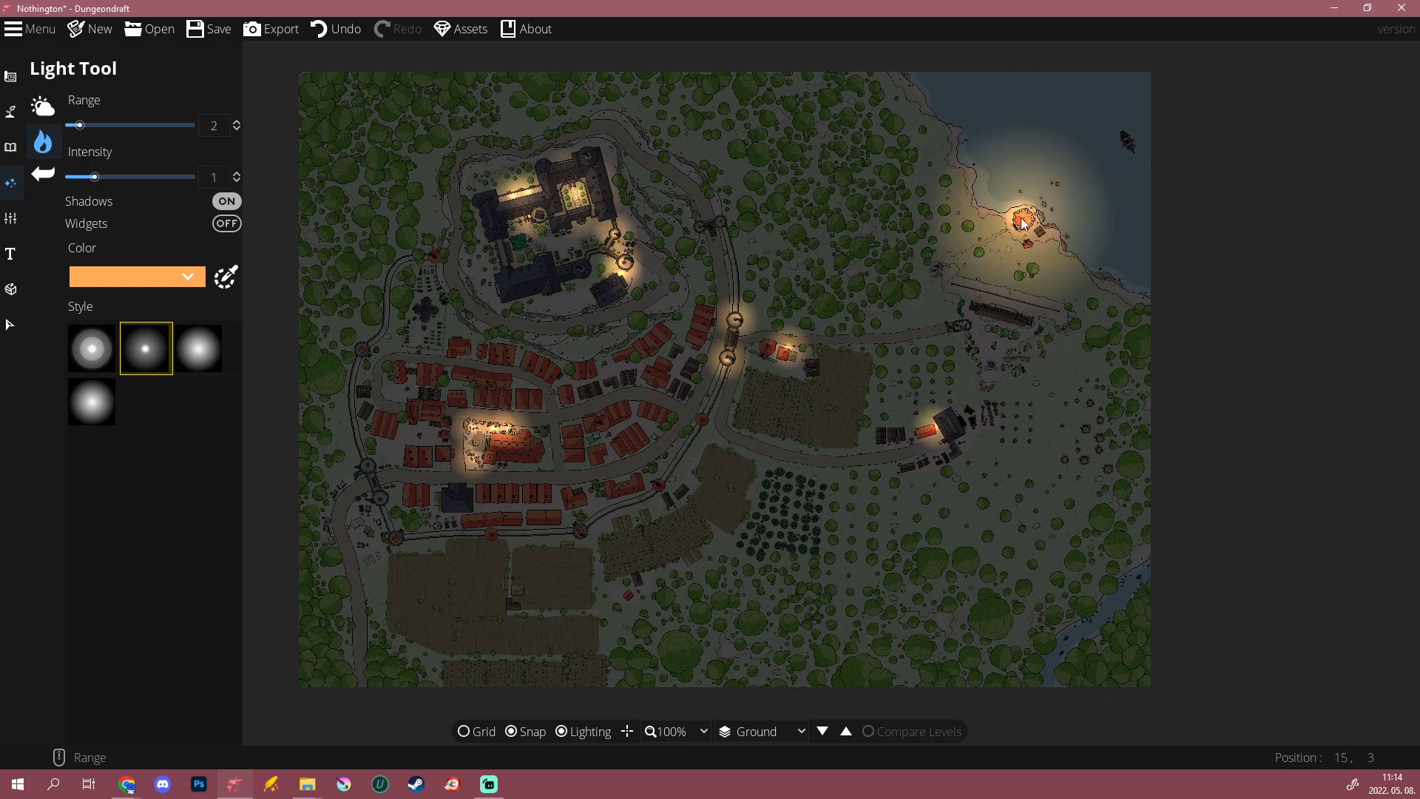
pyautogui.click(998, 235)
# Step: Place orange range 0.5 lights along the town streets, on the southeastern and northwestern wall towers, and at the camp outside the southwestern gate
pyautogui.scroll(-3, 740, 451)
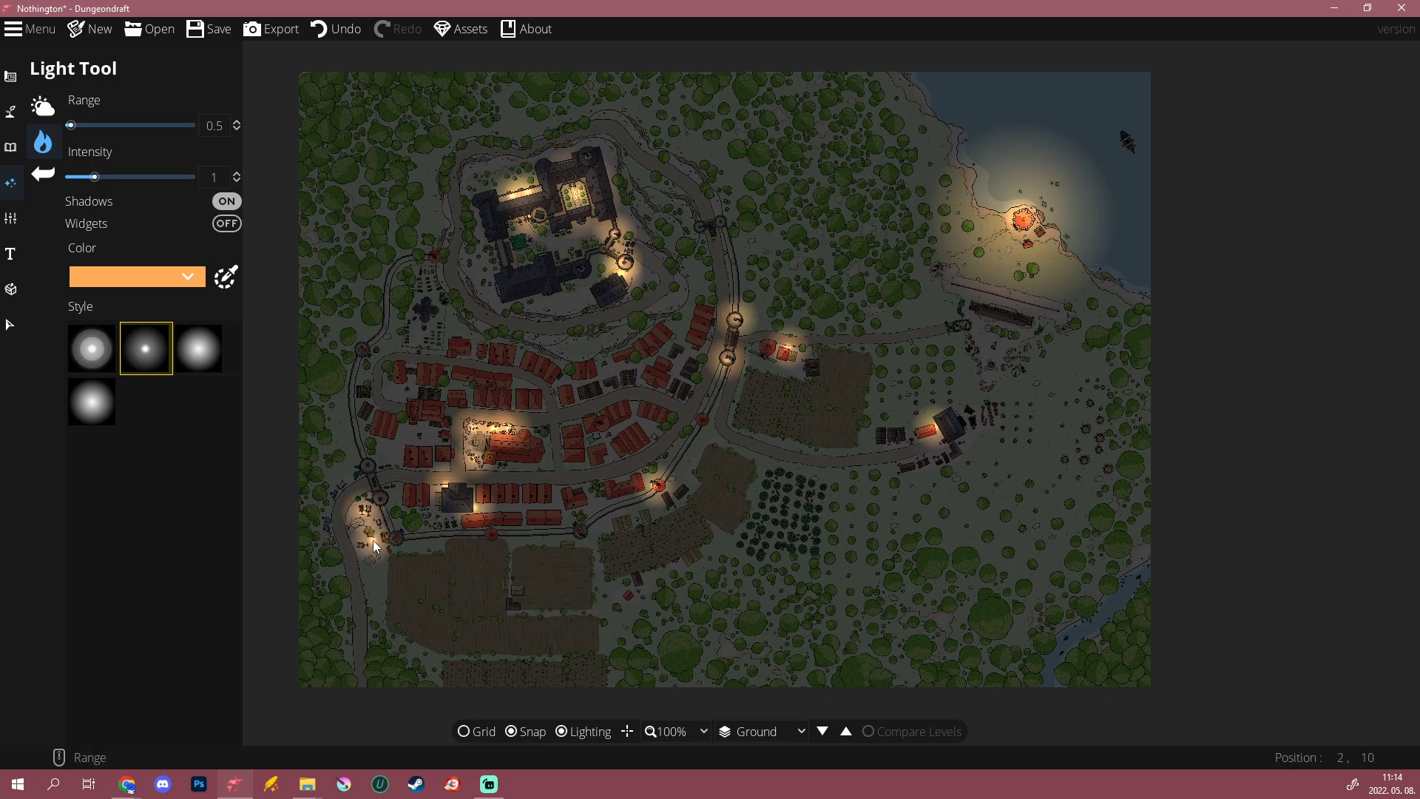
pyautogui.click(326, 536)
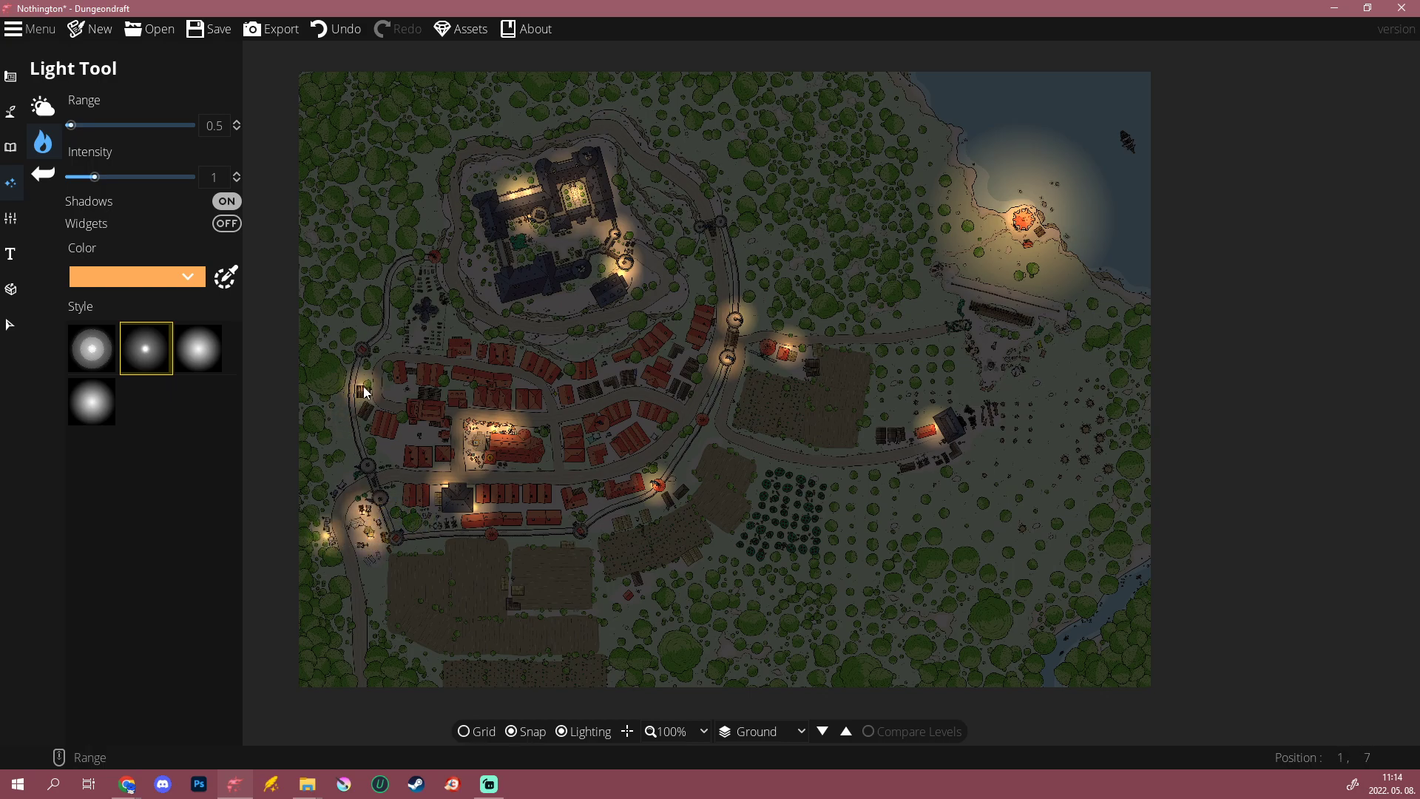
pyautogui.click(435, 253)
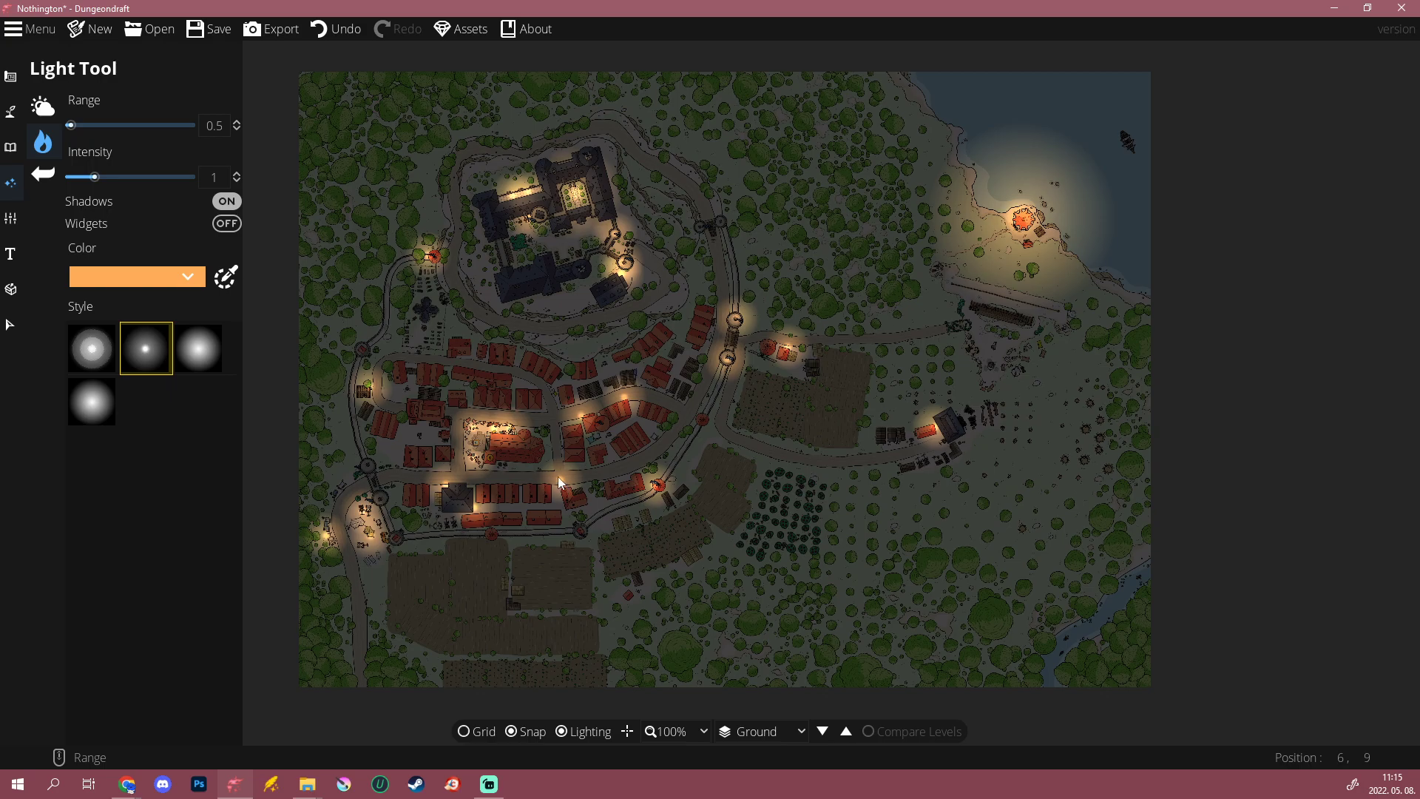
pyautogui.click(535, 483)
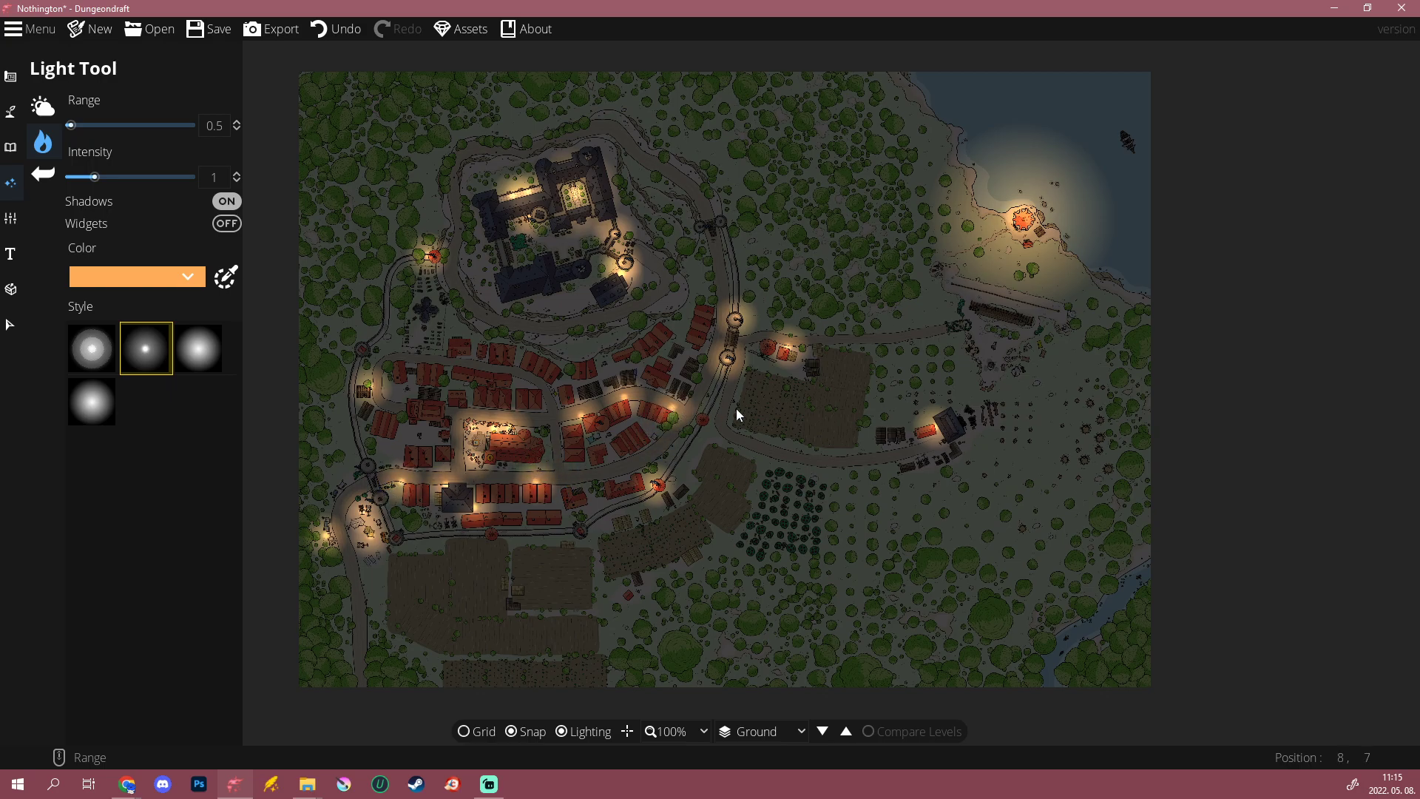
pyautogui.click(700, 371)
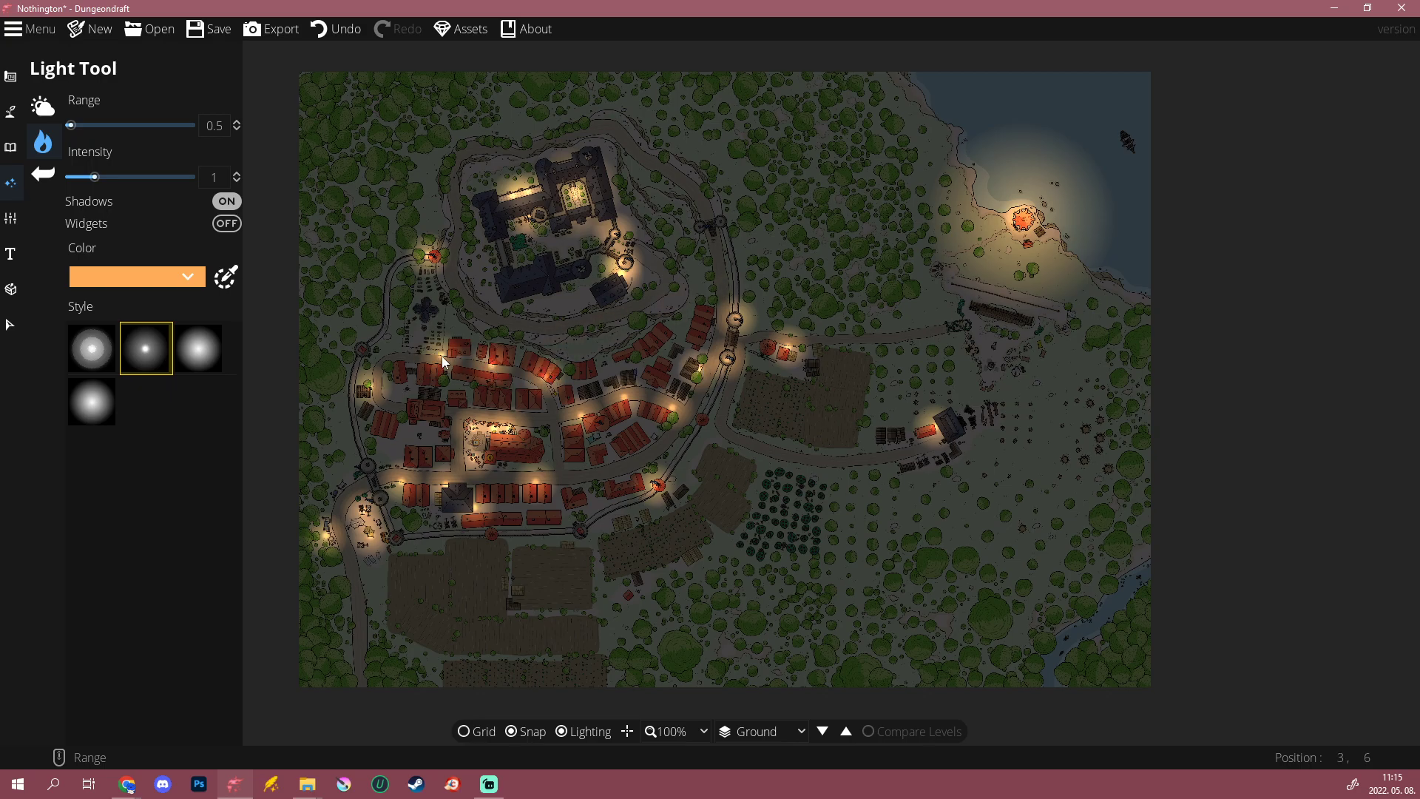
# Step: Place an orange range 0.5 light on the small red-roofed cottage south of the fields
pyautogui.scroll(-2, 648, 330)
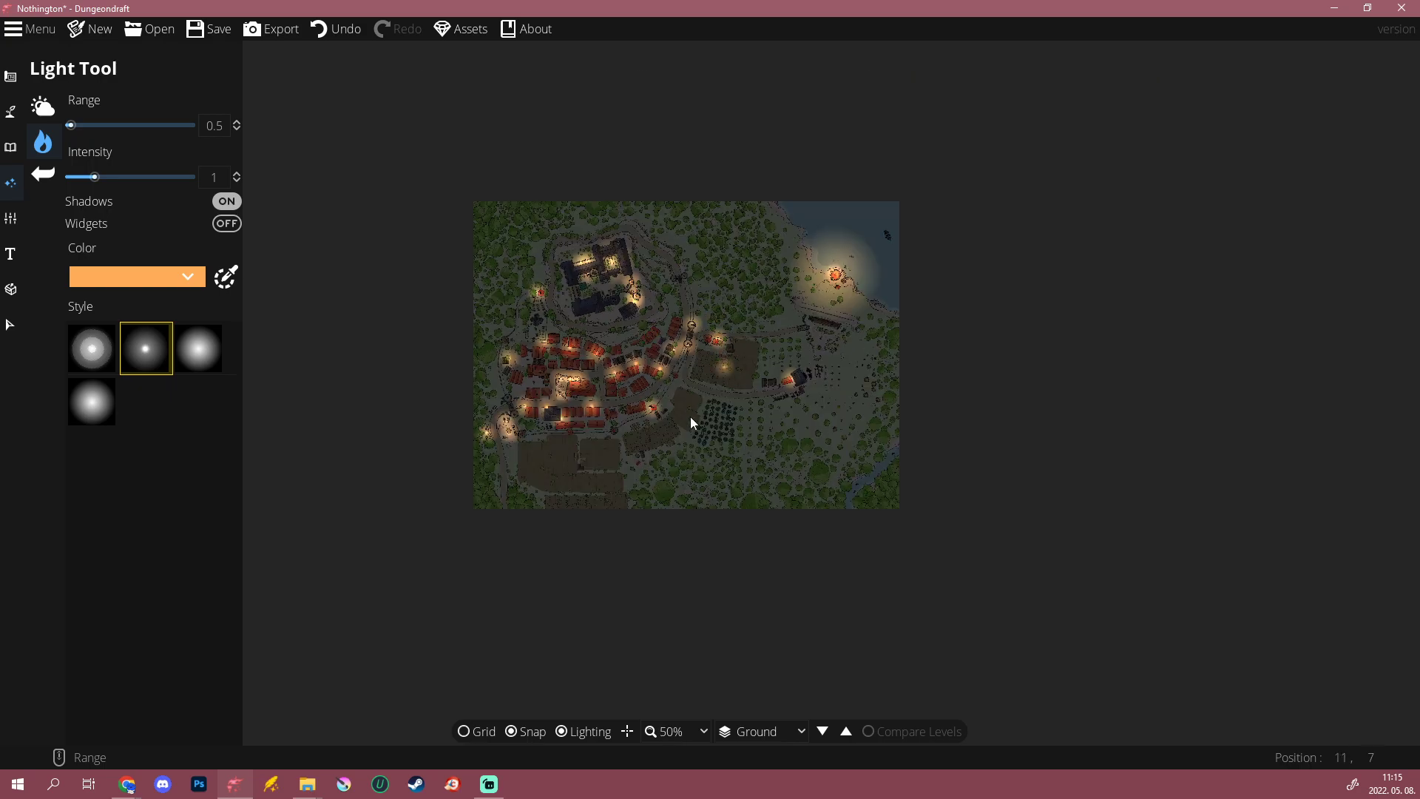
pyautogui.scroll(3, 701, 409)
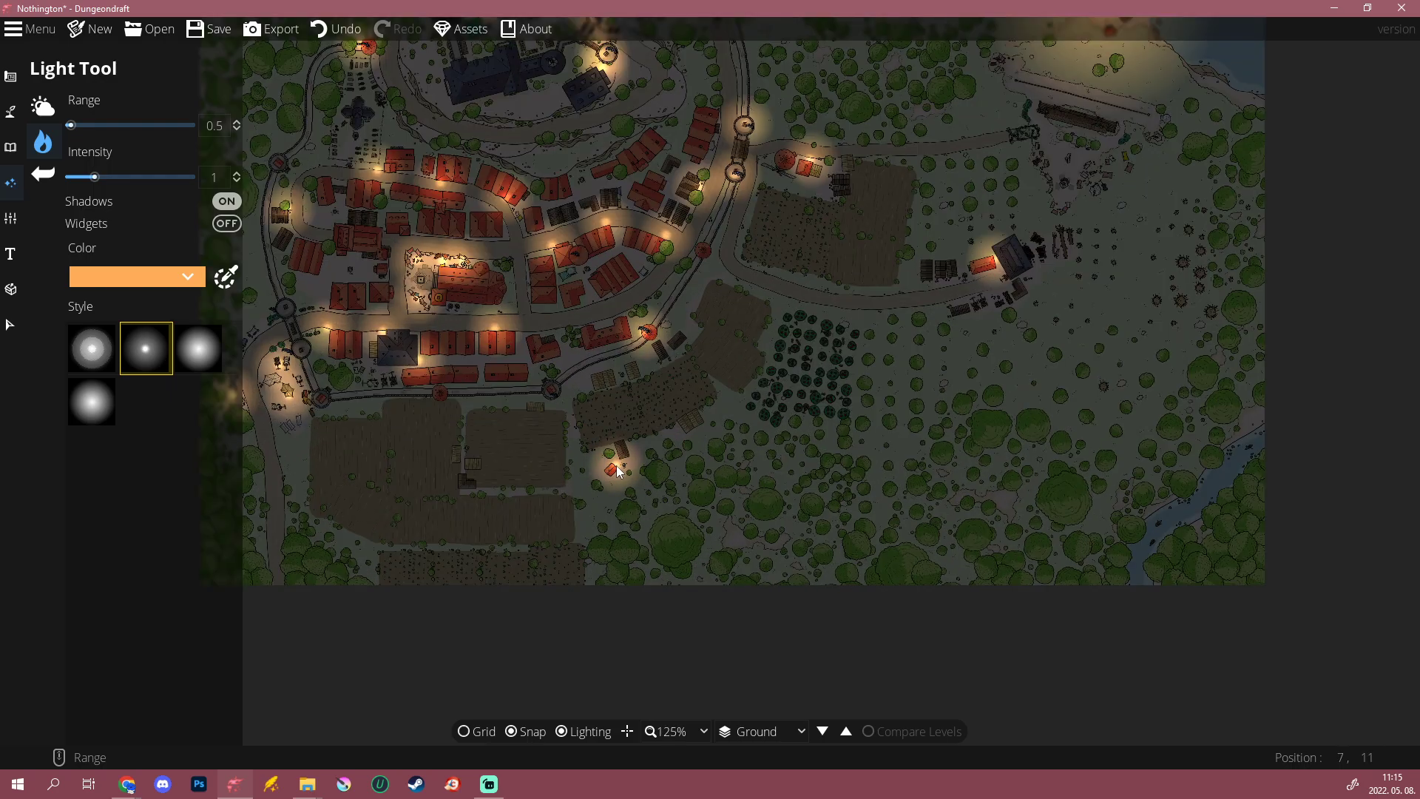
pyautogui.scroll(-4, 738, 401)
pyautogui.scroll(-3, 806, 442)
pyautogui.scroll(6, 821, 455)
# Step: Place light-blue lights with the soft fourth style and range 1 along the southeastern river
pyautogui.click(118, 277)
pyautogui.click(134, 308)
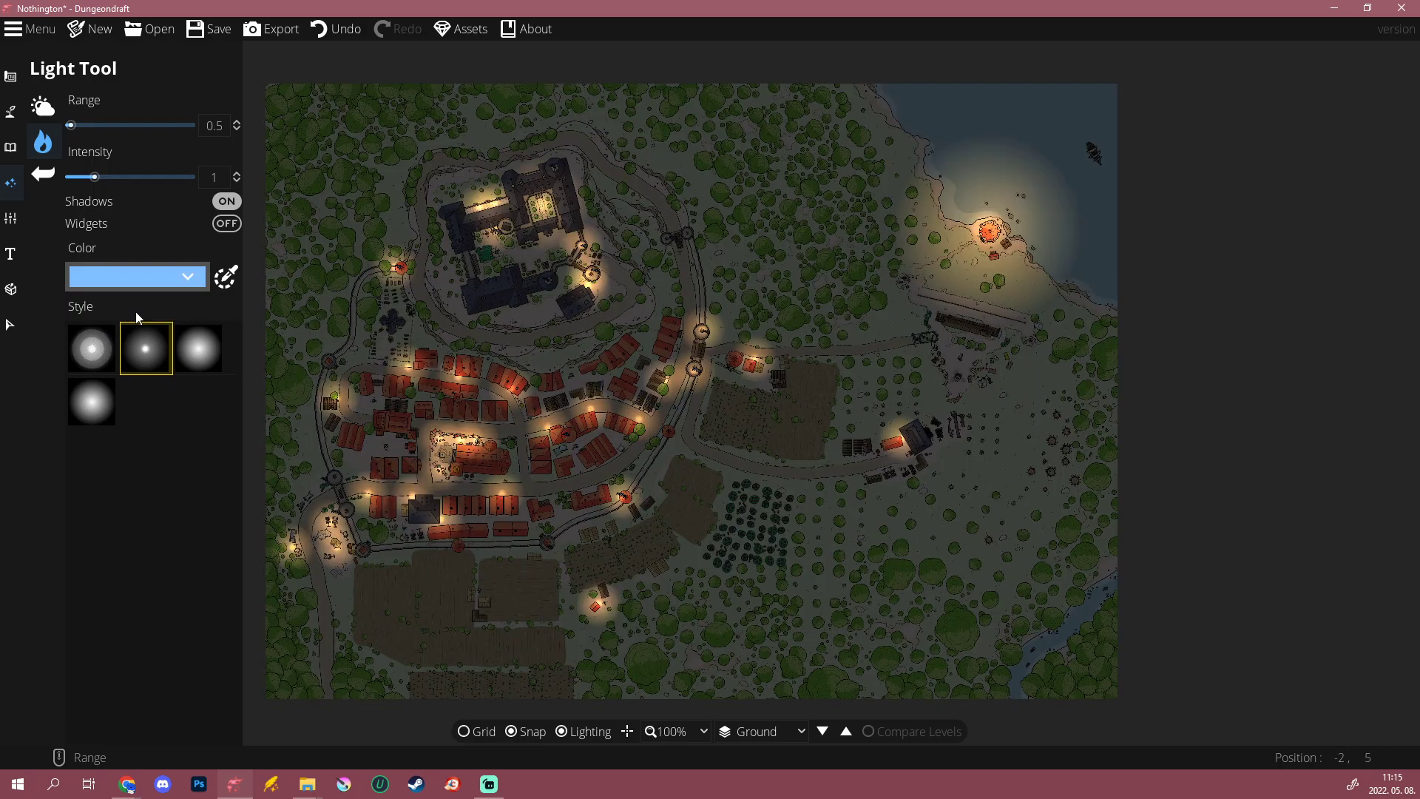
pyautogui.click(94, 397)
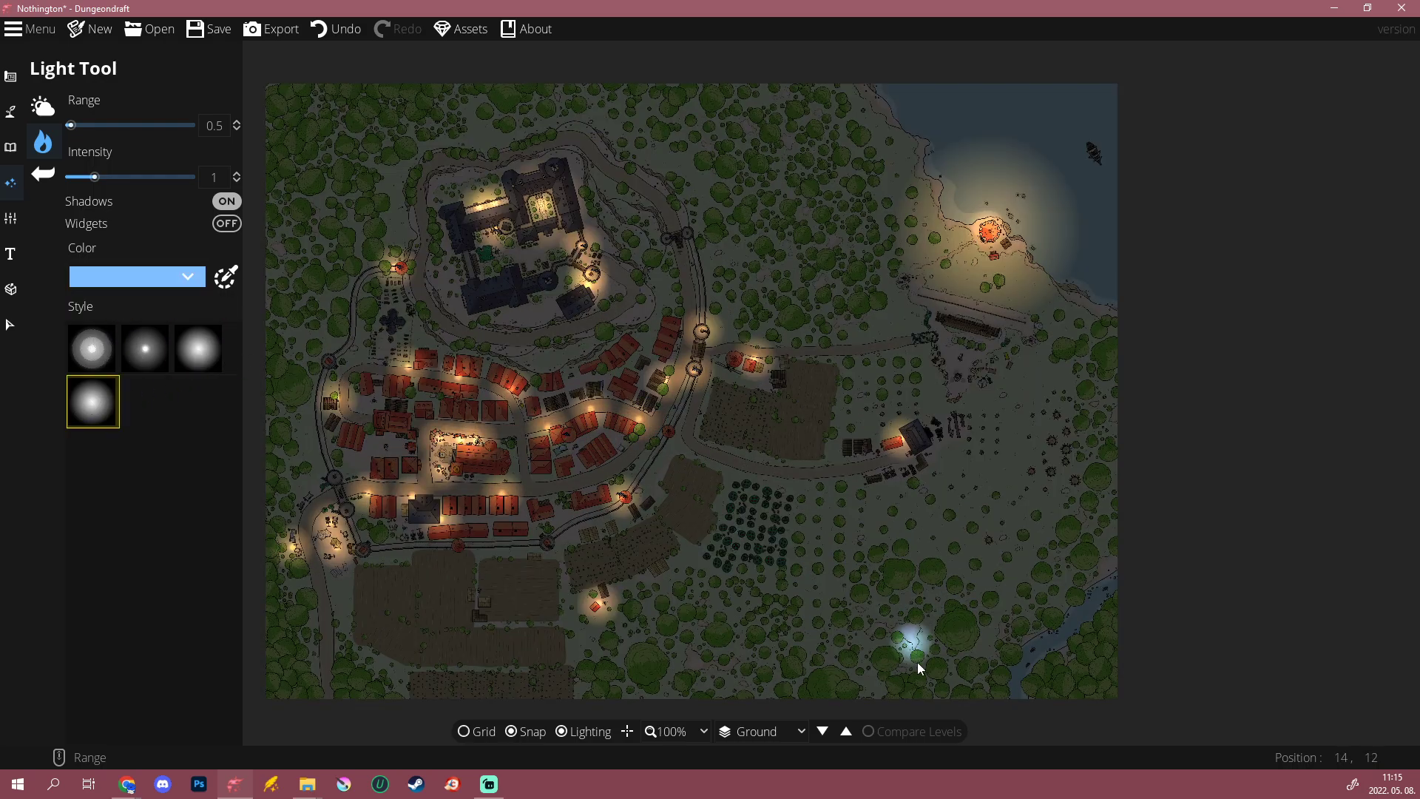
pyautogui.scroll(2, 1015, 676)
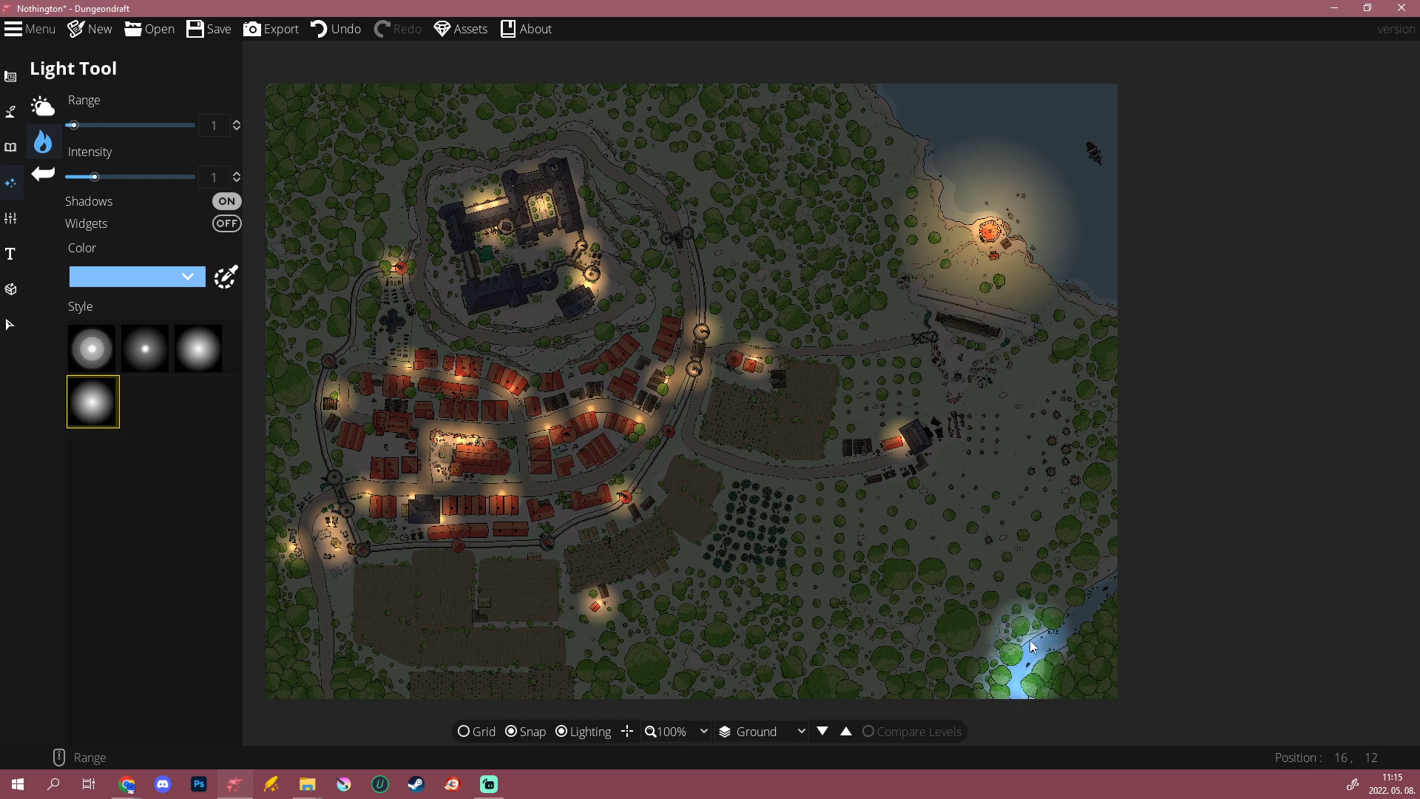
pyautogui.click(1030, 645)
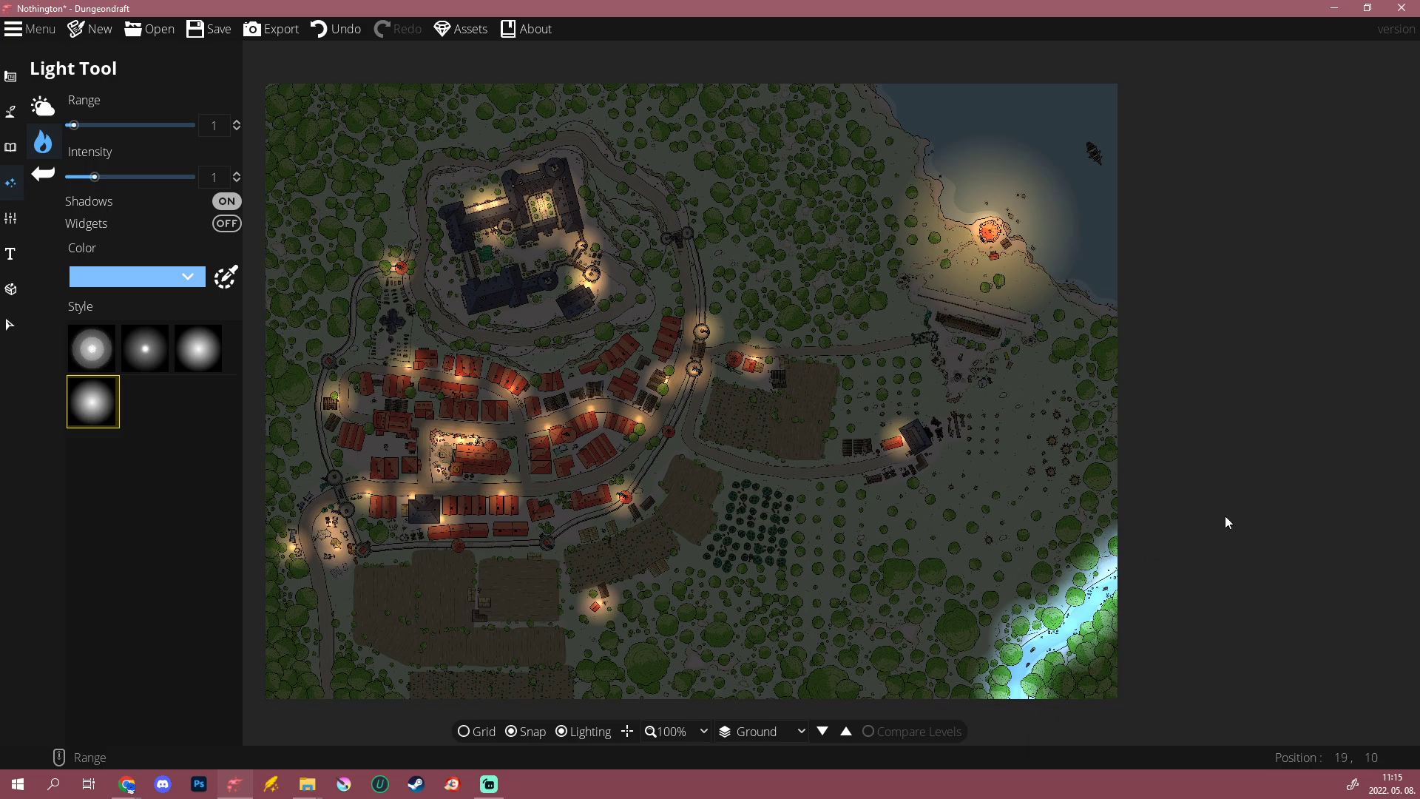
# Step: Examine the light markers along the river and the lit streets of the town up close and in overview
pyautogui.scroll(-2, 1235, 494)
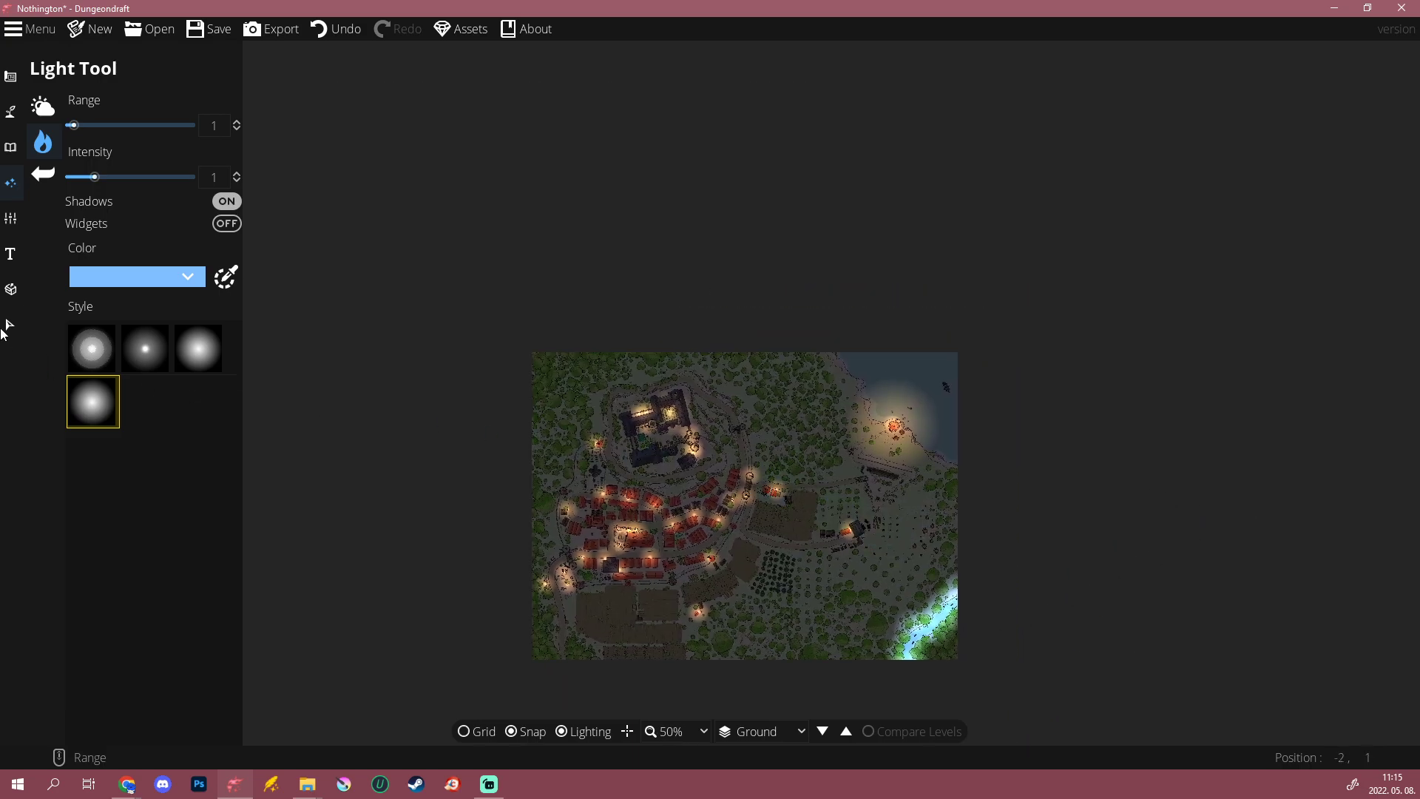
pyautogui.click(10, 324)
pyautogui.scroll(3, 951, 648)
pyautogui.scroll(3, 949, 649)
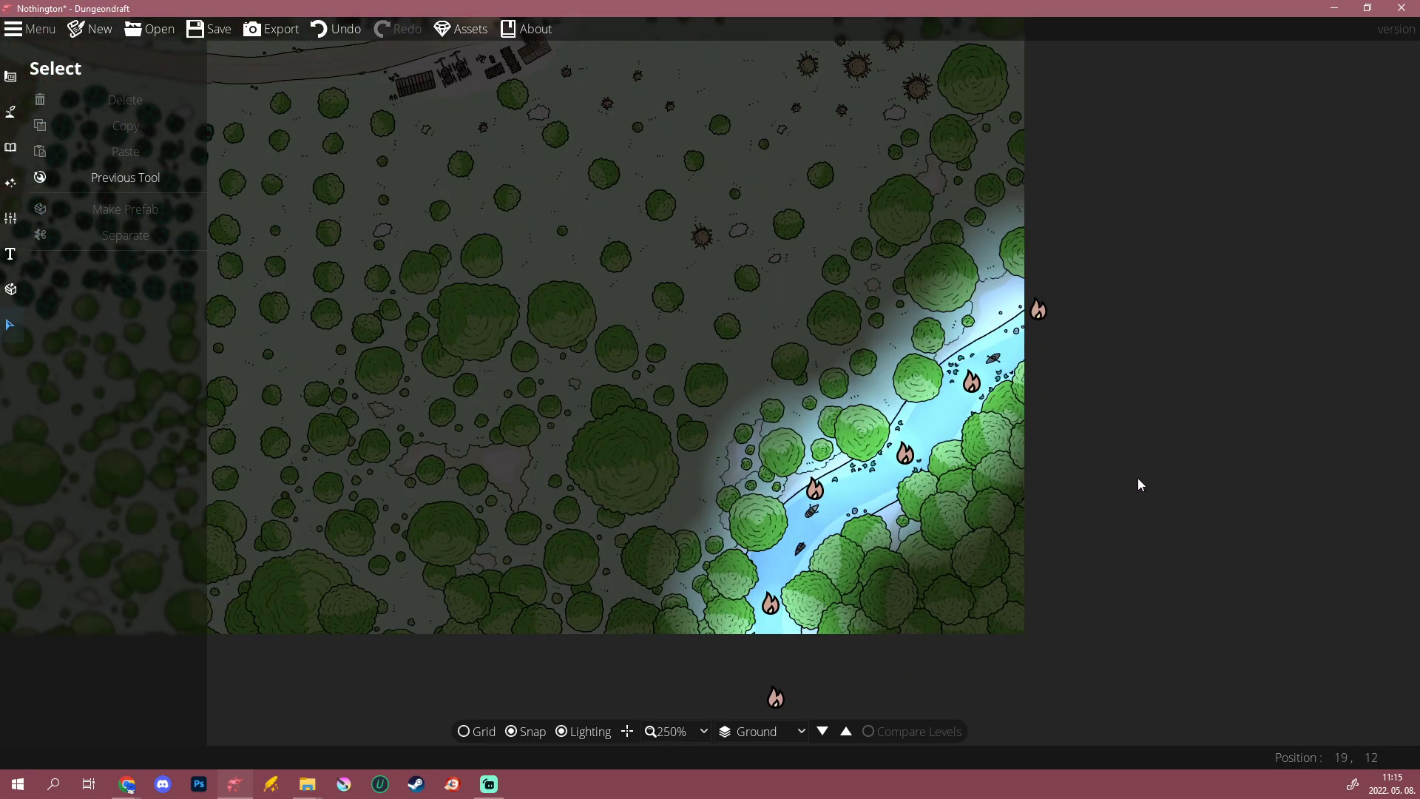
pyautogui.scroll(-3, 636, 577)
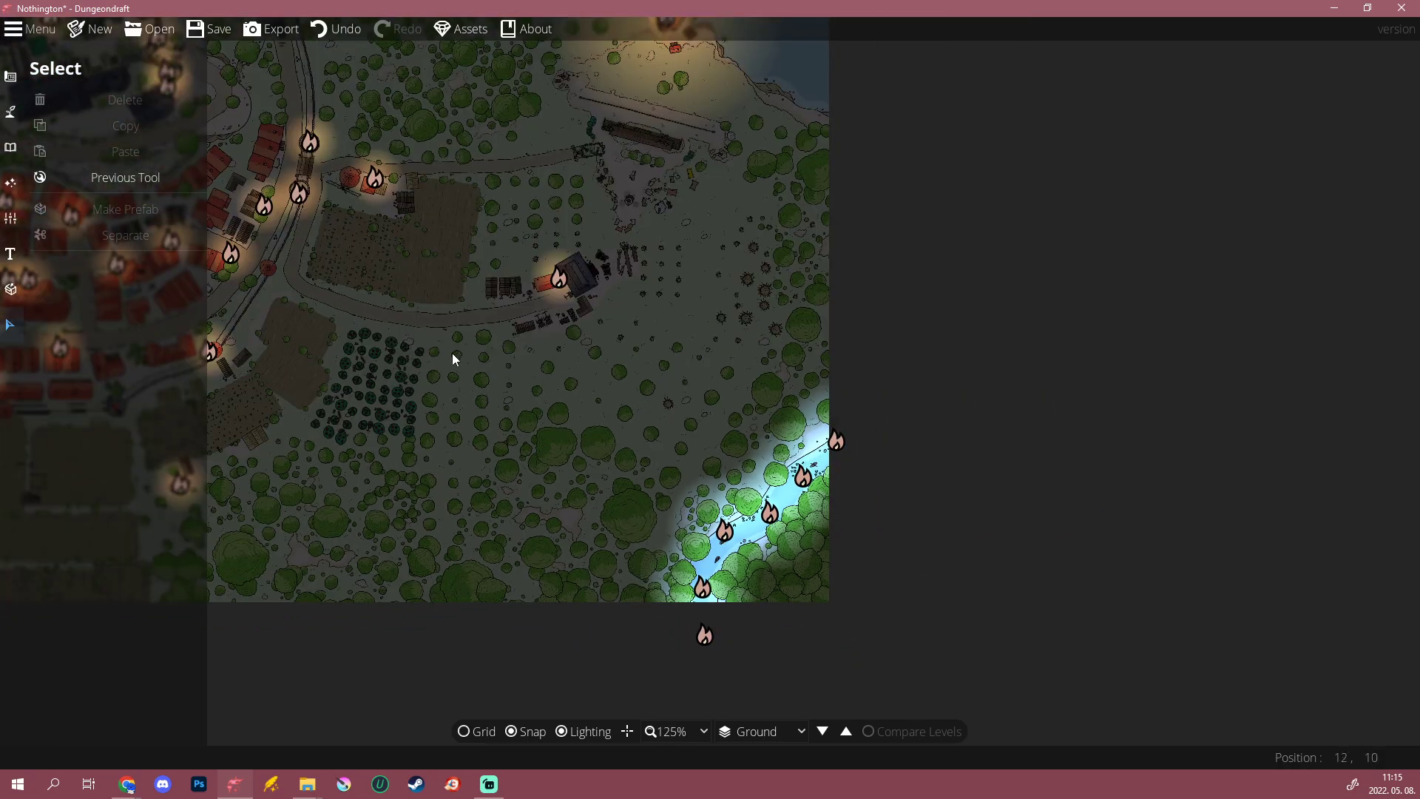
pyautogui.moveTo(469, 369); pyautogui.dragTo(831, 543)
pyautogui.click(10, 77)
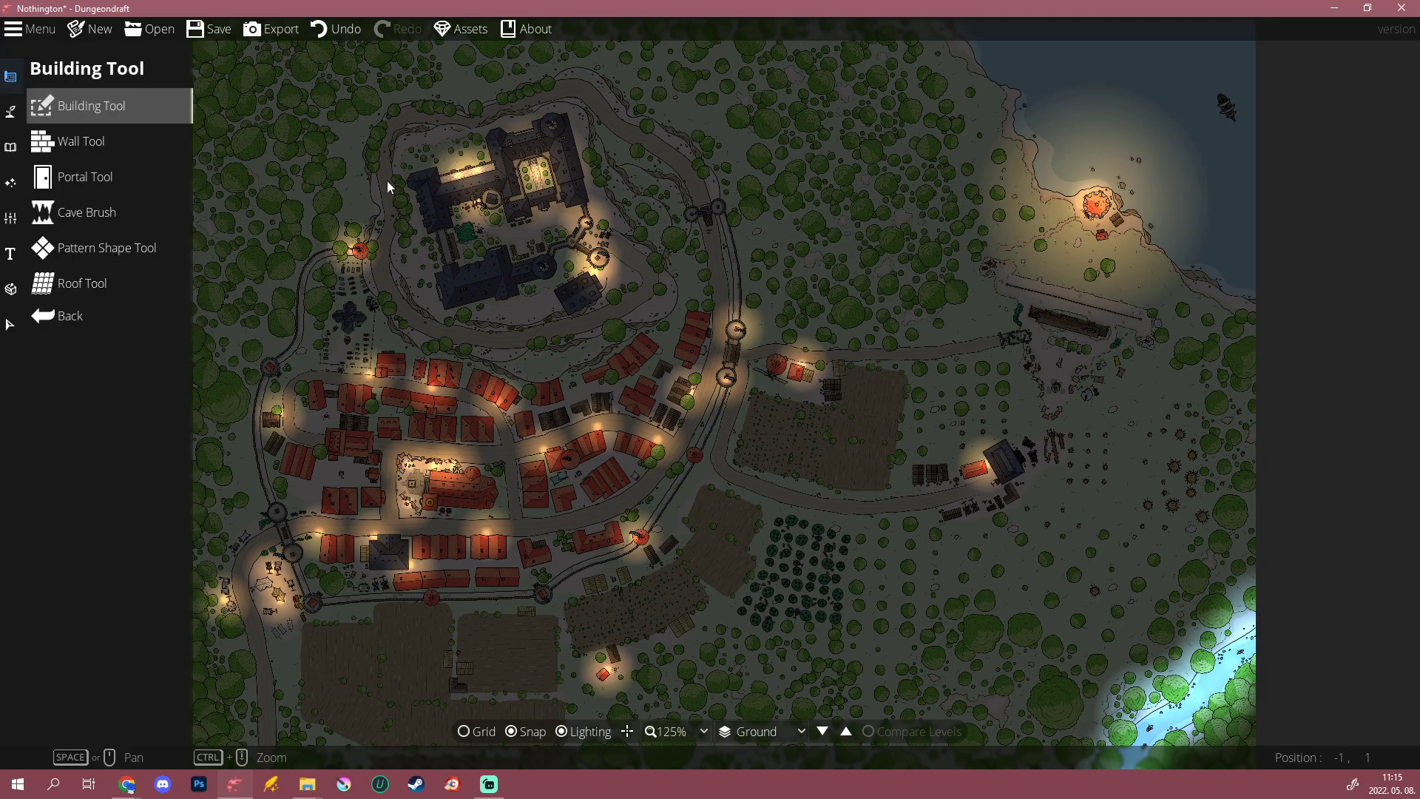
pyautogui.scroll(4, 677, 340)
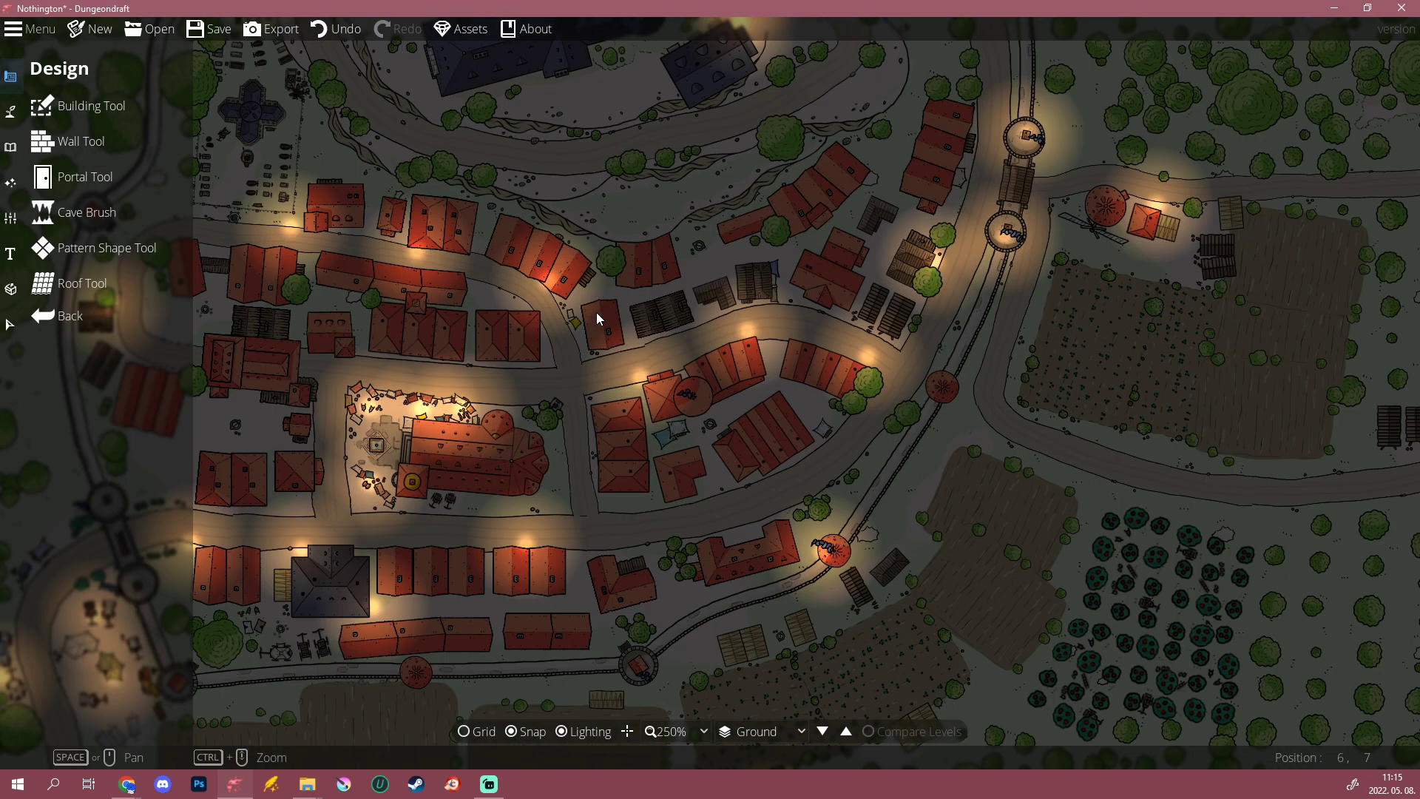
pyautogui.scroll(-4, 847, 339)
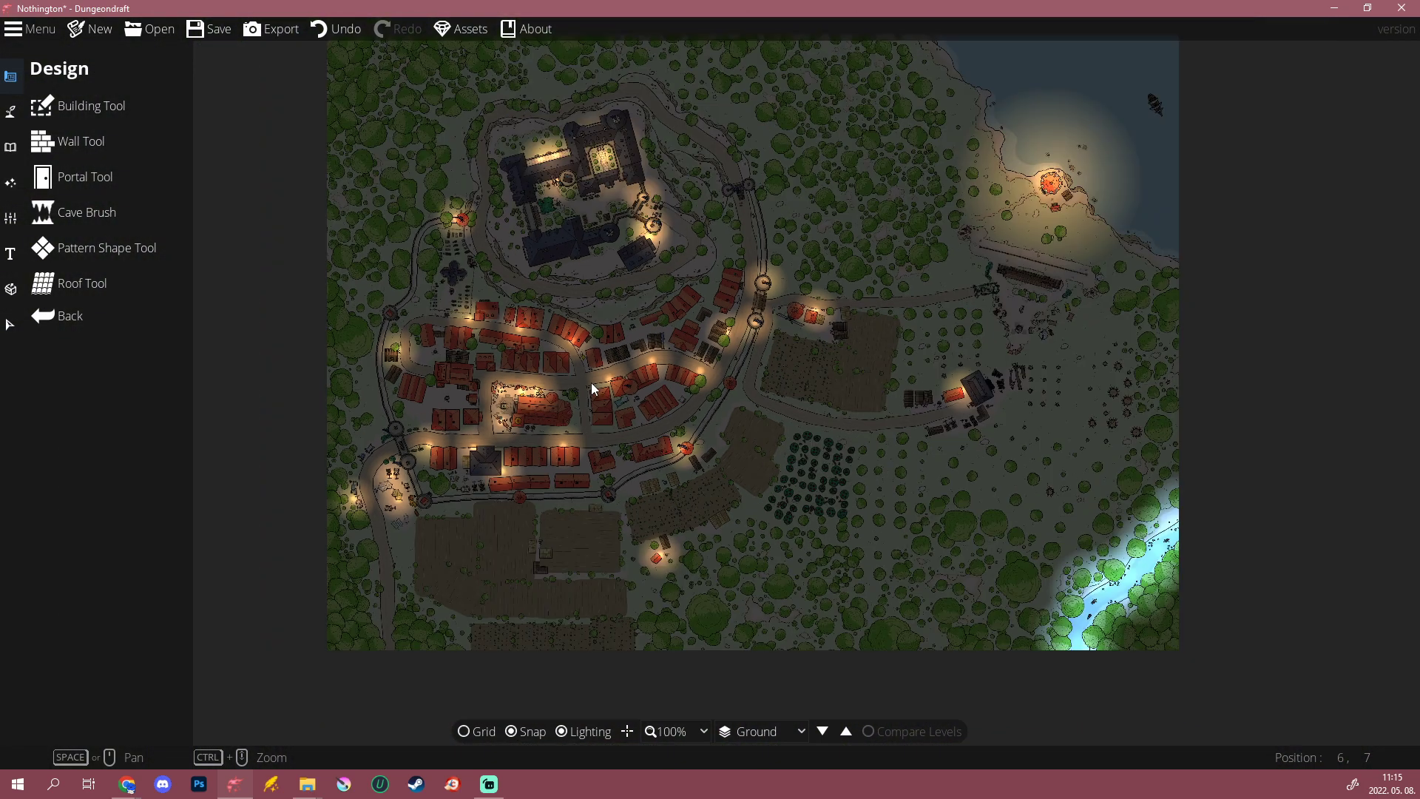
pyautogui.moveTo(578, 439); pyautogui.dragTo(527, 513)
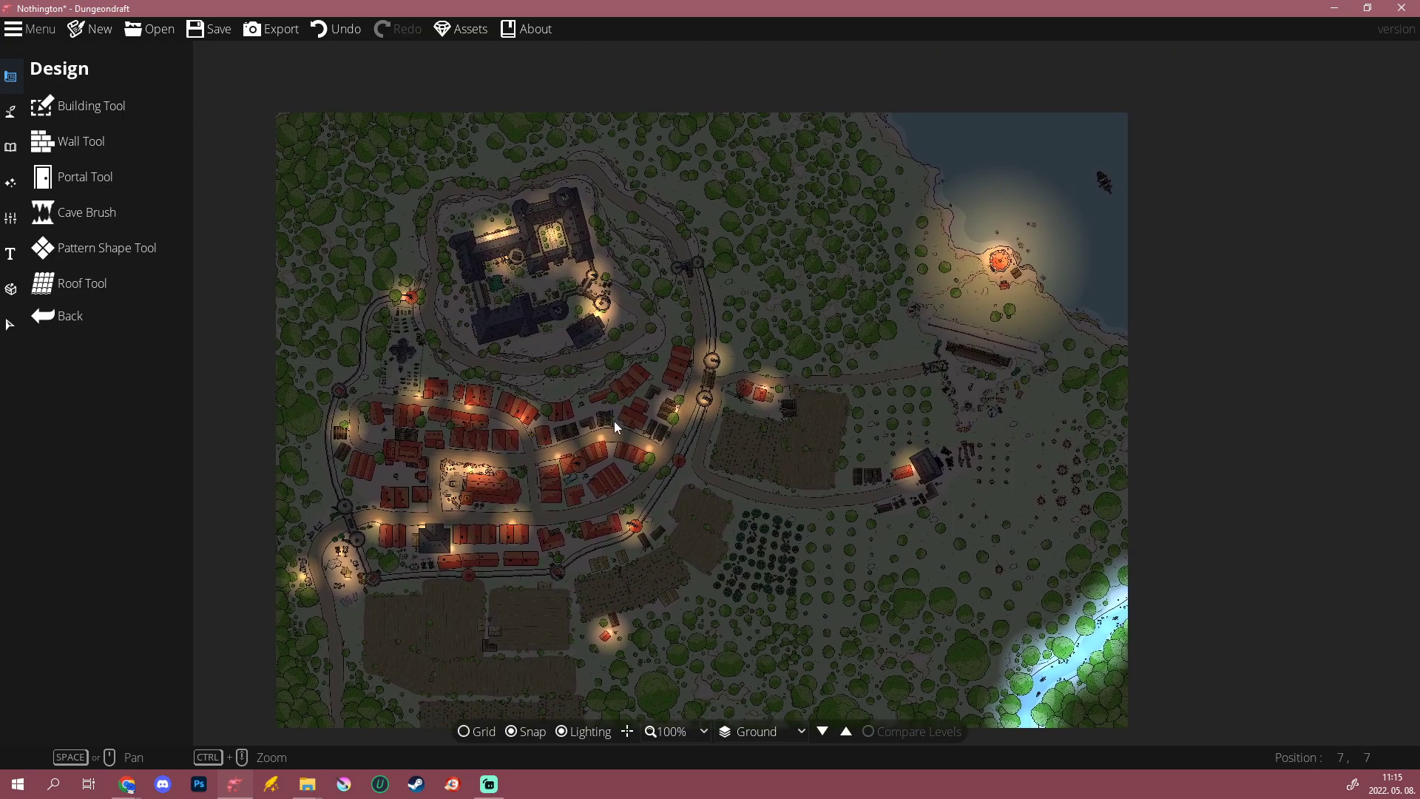
# Step: Place orange bright-core lights at range 0.5 on the northeastern wall gate towers and the camp near the eastern ruins
pyautogui.click(11, 183)
pyautogui.click(86, 141)
pyautogui.click(207, 281)
pyautogui.click(149, 308)
pyautogui.click(148, 351)
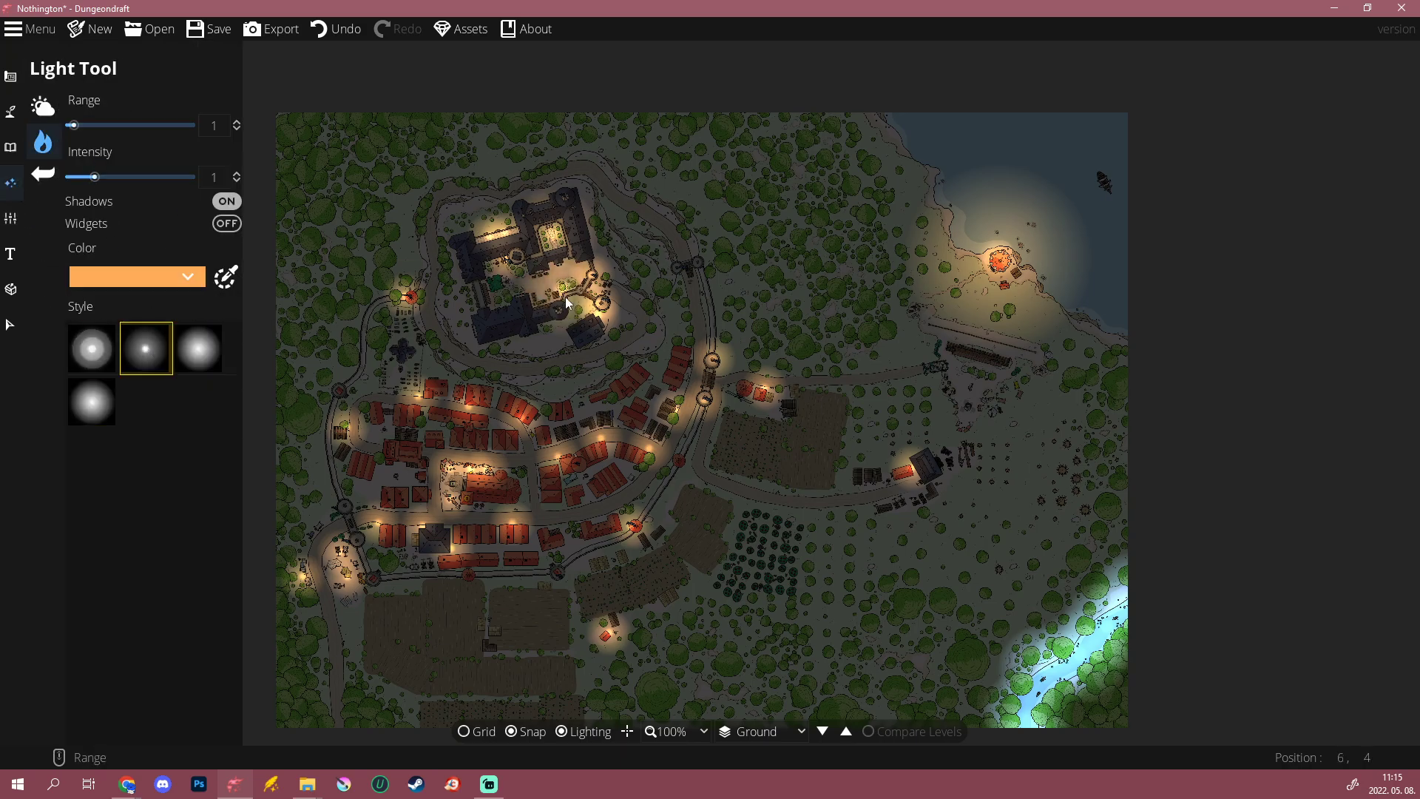
pyautogui.scroll(-5, 701, 268)
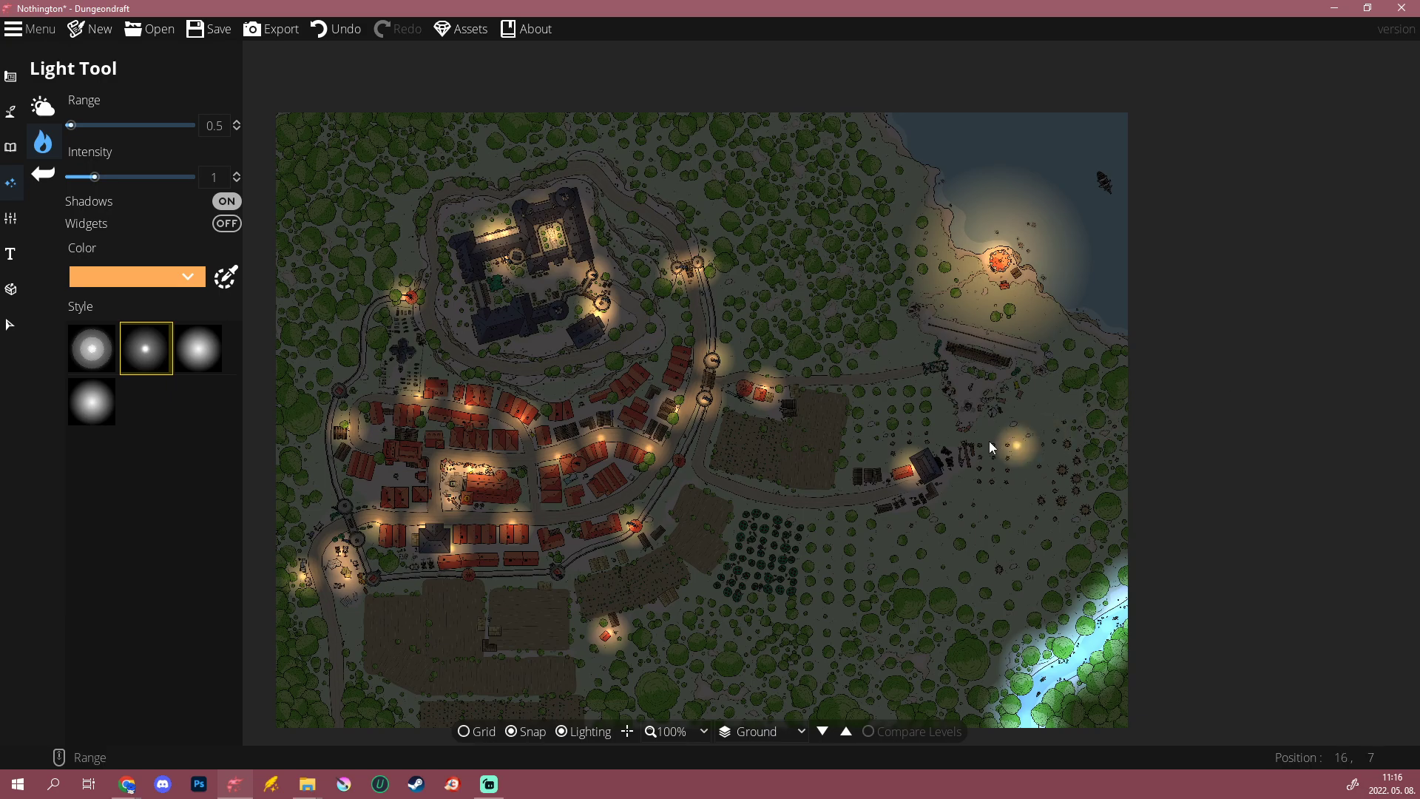
pyautogui.click(995, 405)
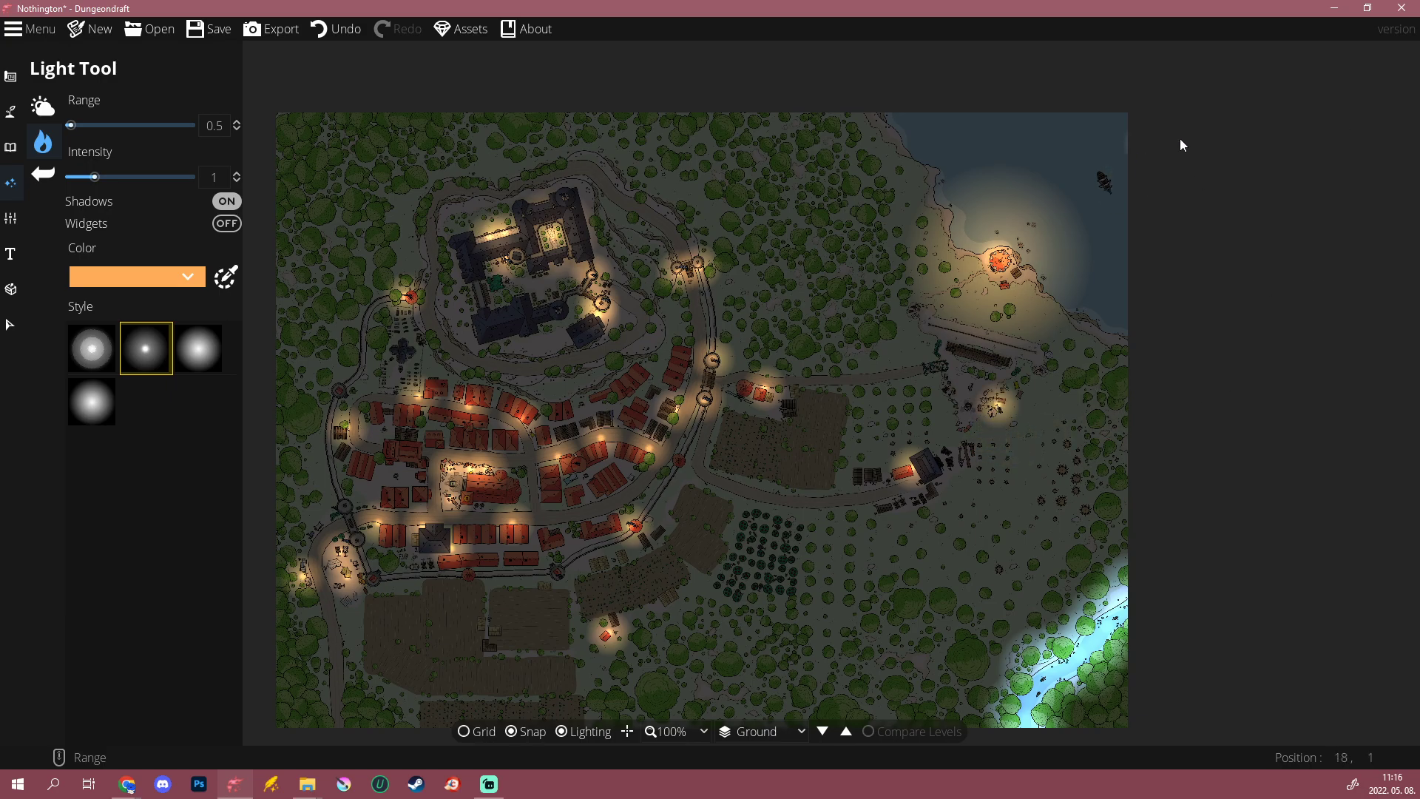